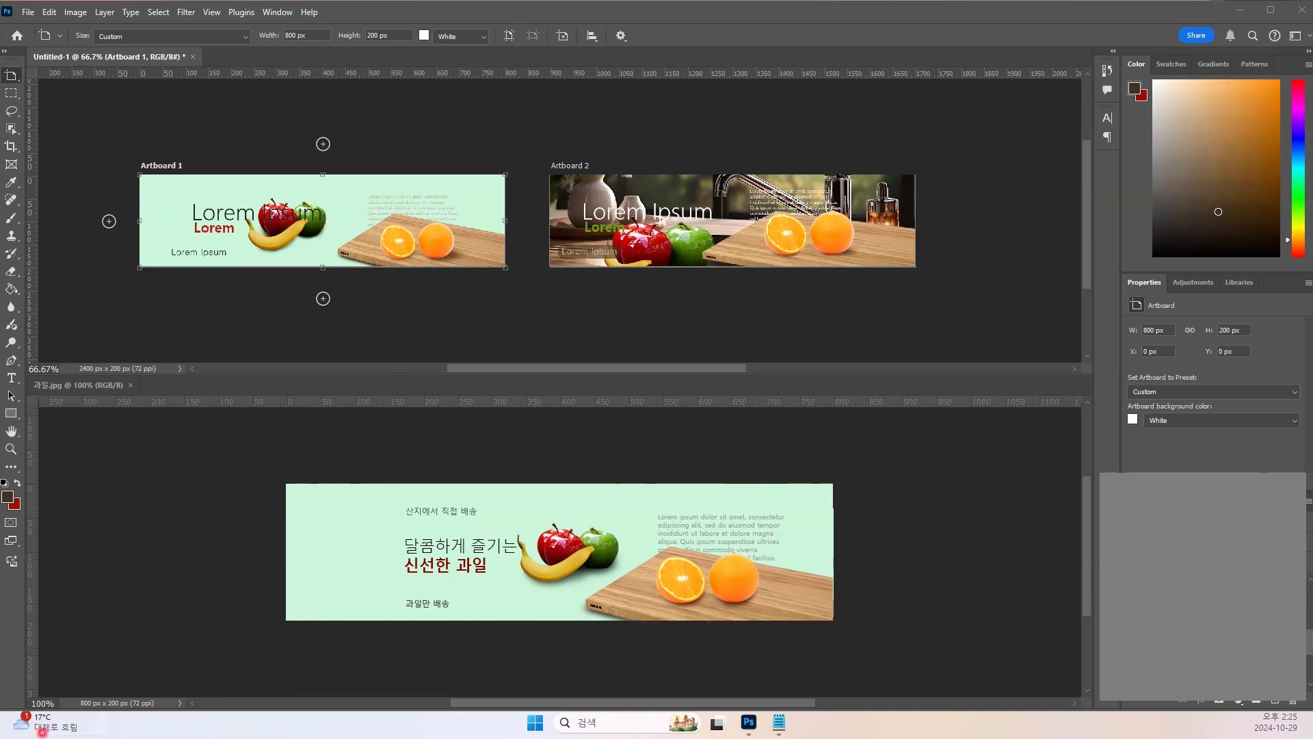
Step: Switch to Notepad to read the list of layer and mask topics in the Edit note, and close it
click(779, 722)
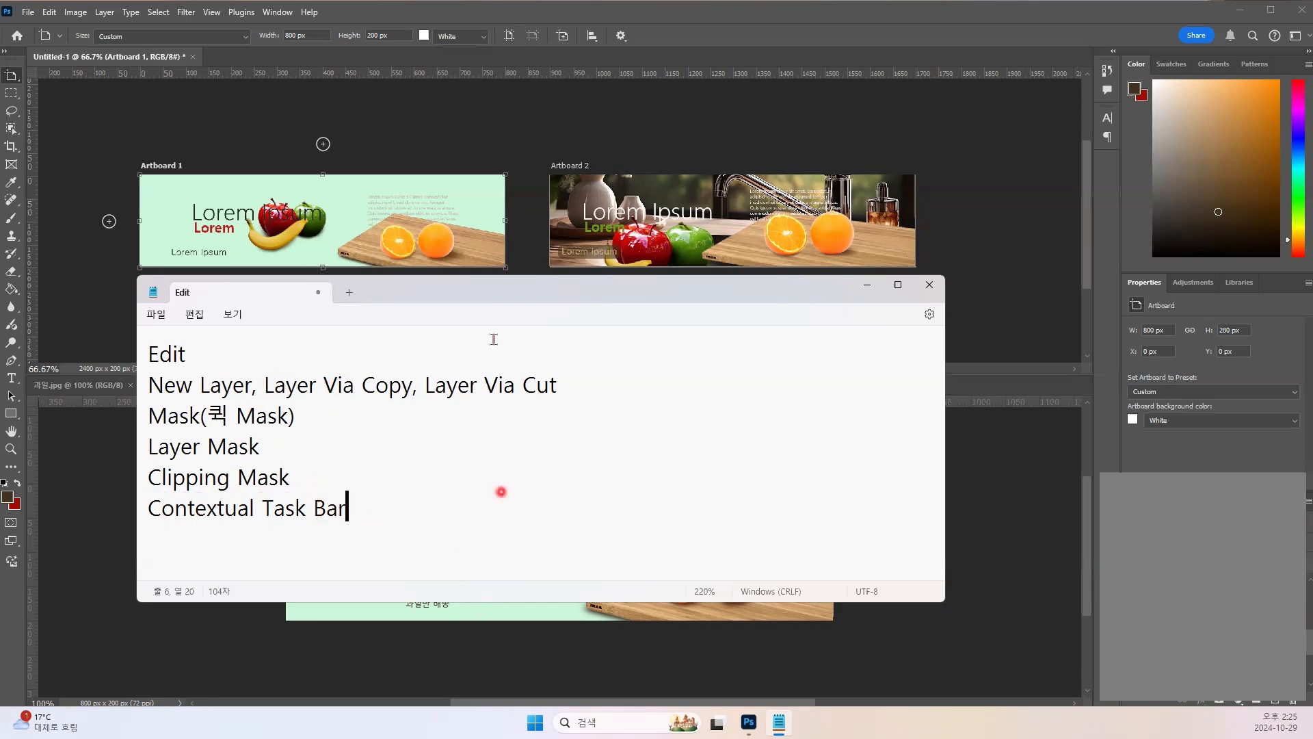
drag(482, 282, 526, 362)
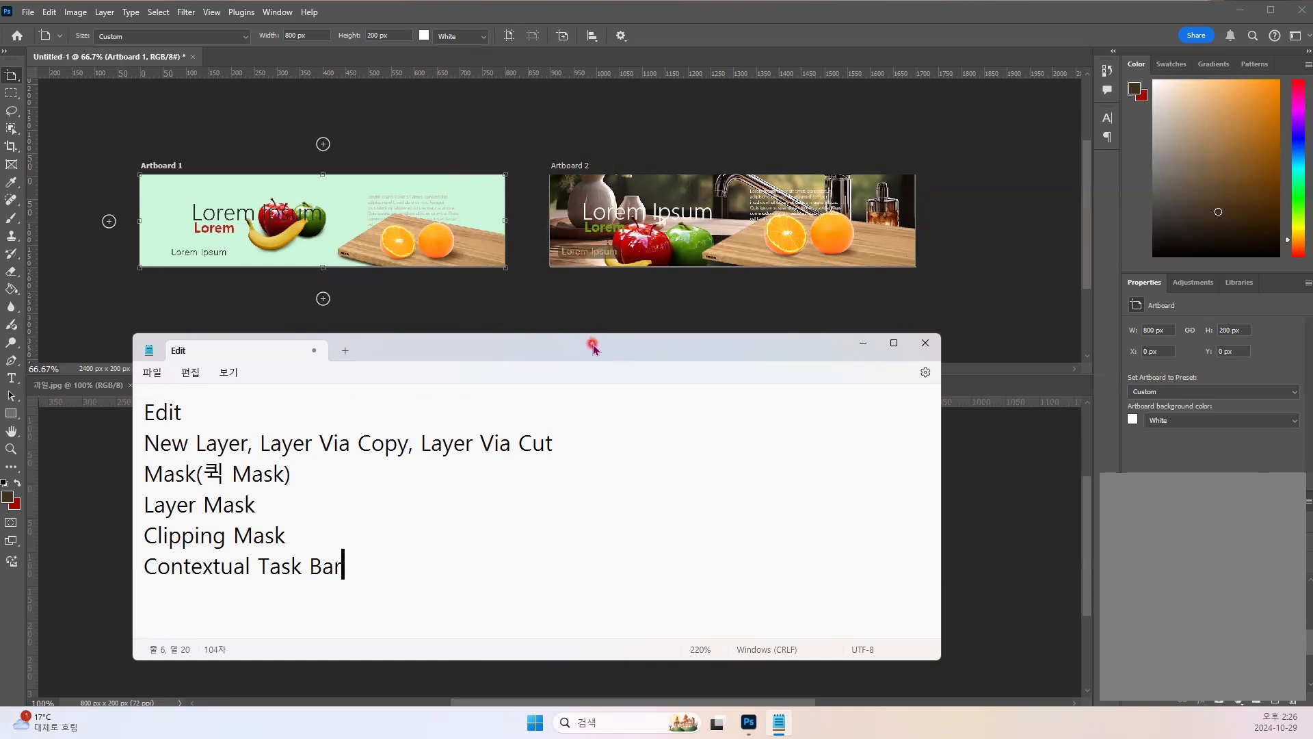
drag(595, 348, 604, 340)
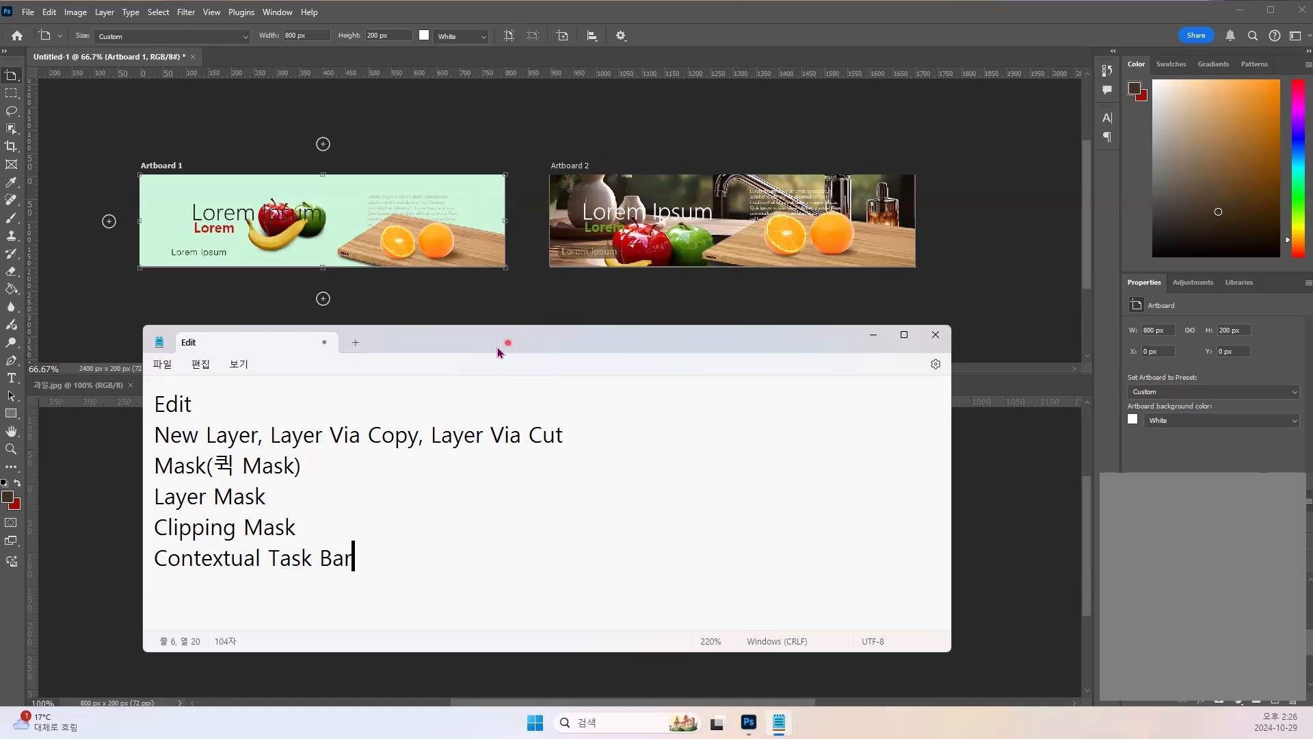
key(alt+F4)
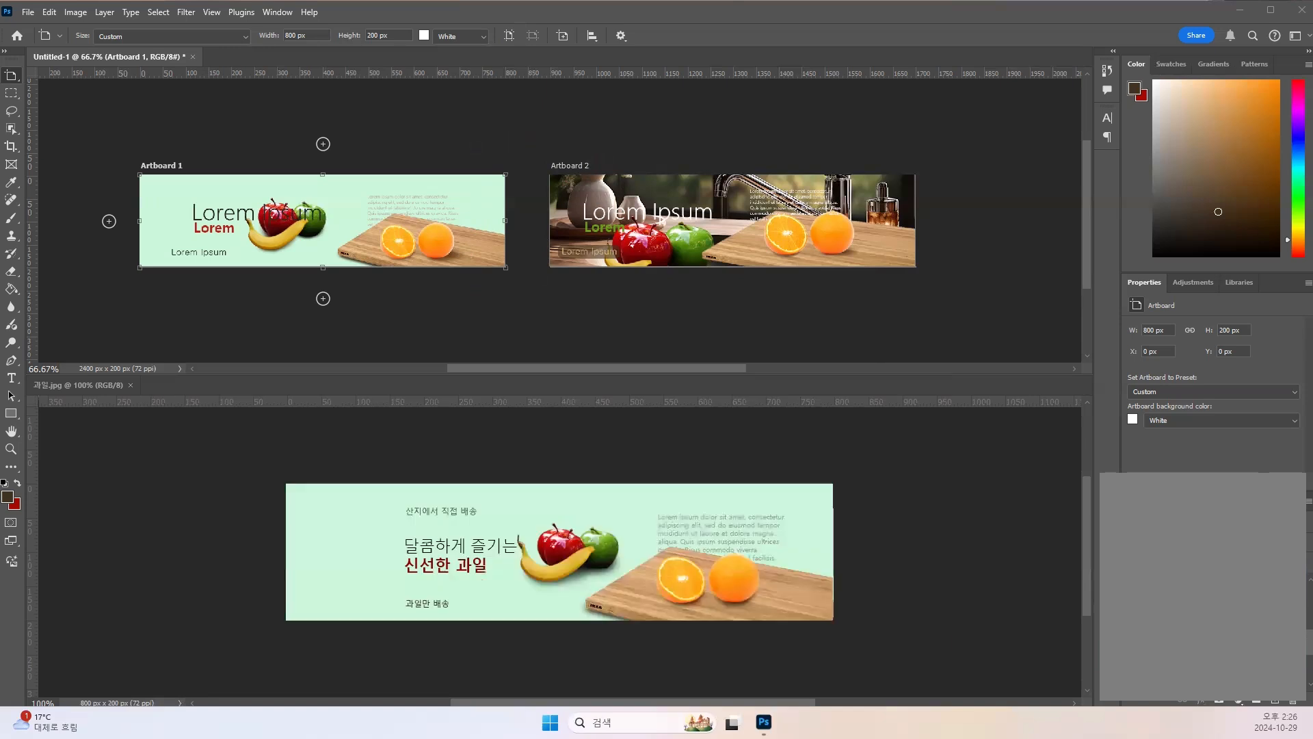
Step: Close the Untitled-1 document without saving its changes
click(195, 56)
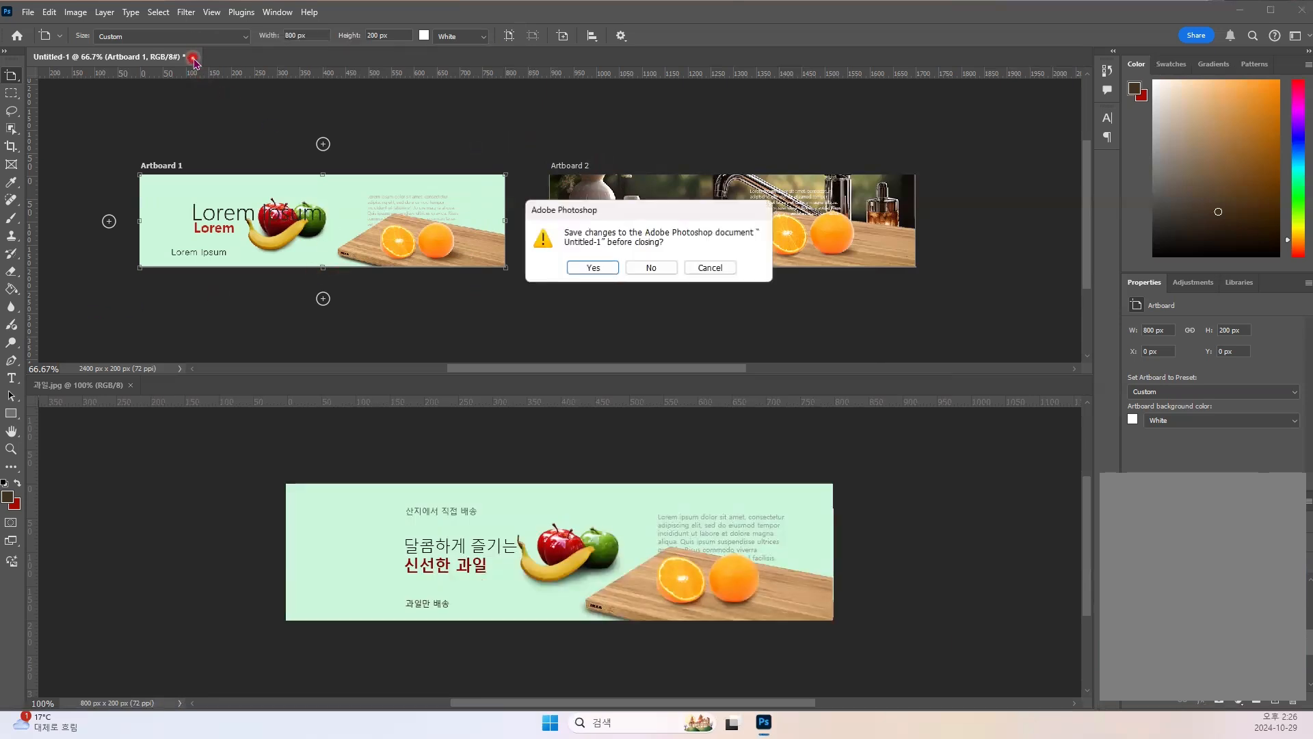
click(647, 270)
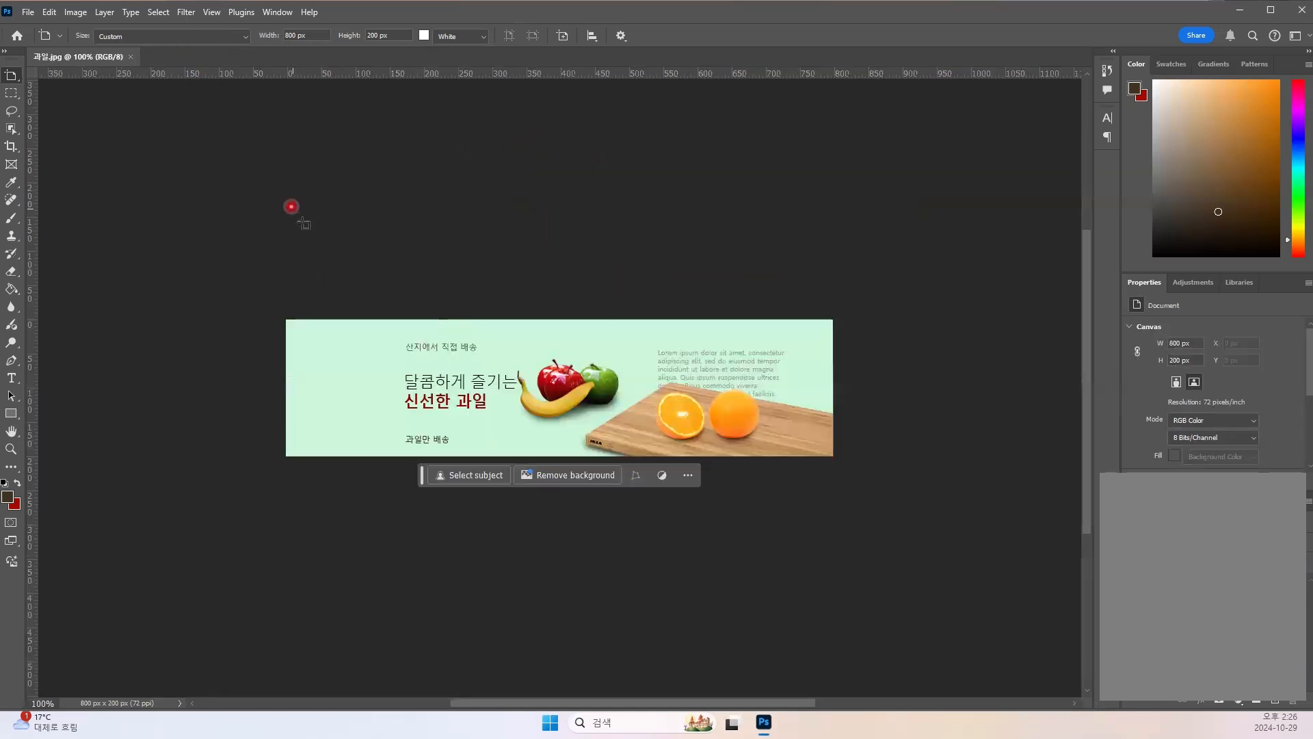
click(27, 13)
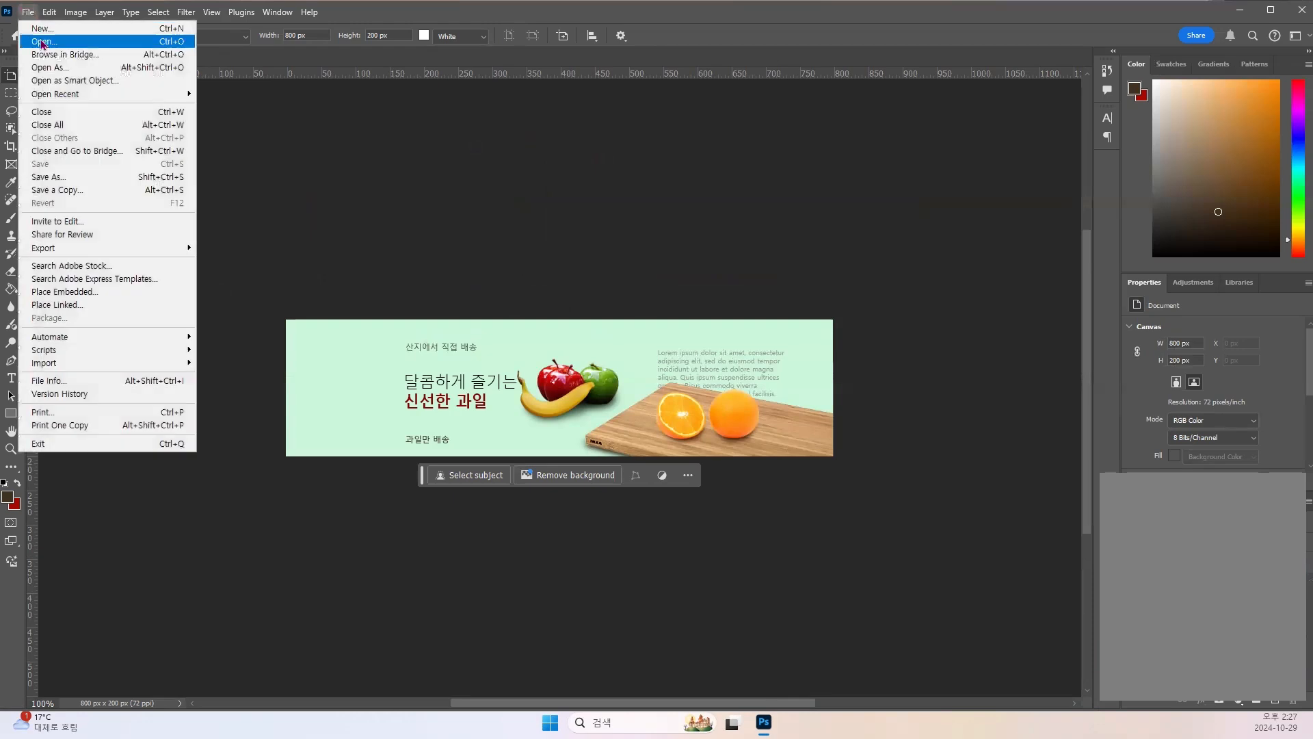
click(42, 42)
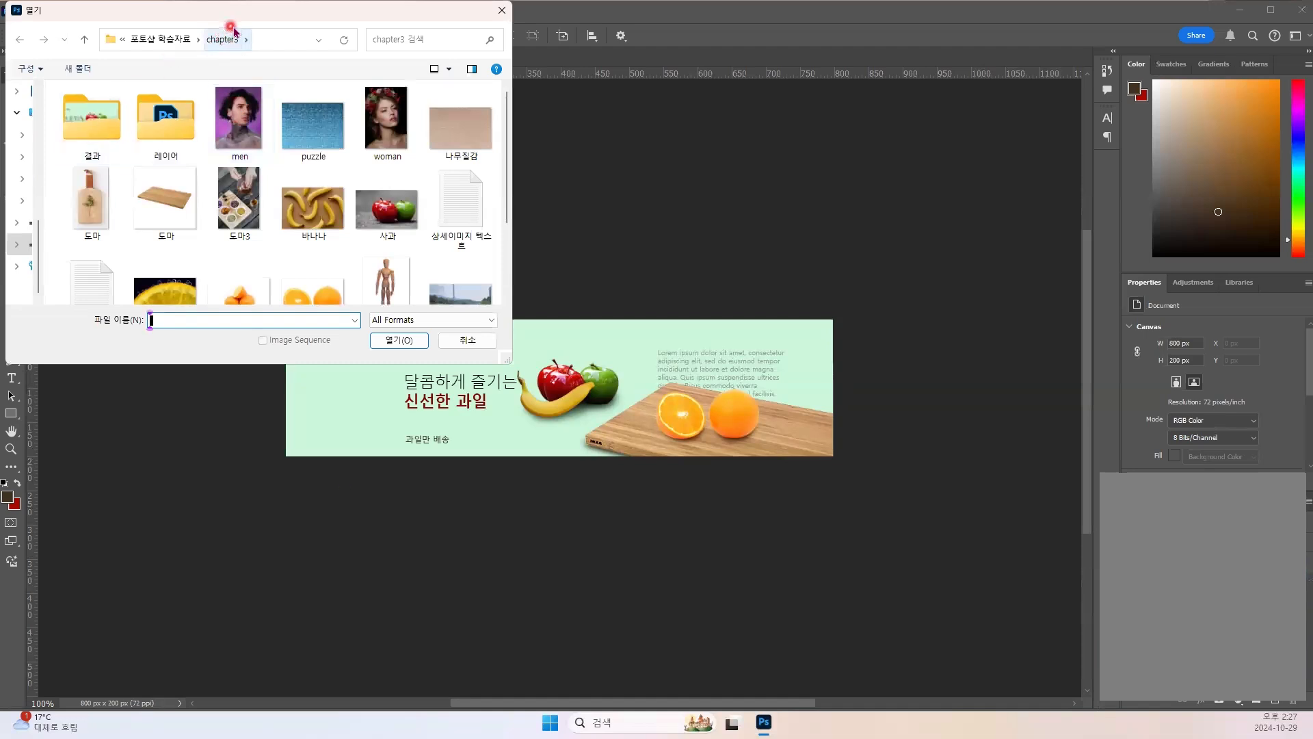
click(85, 130)
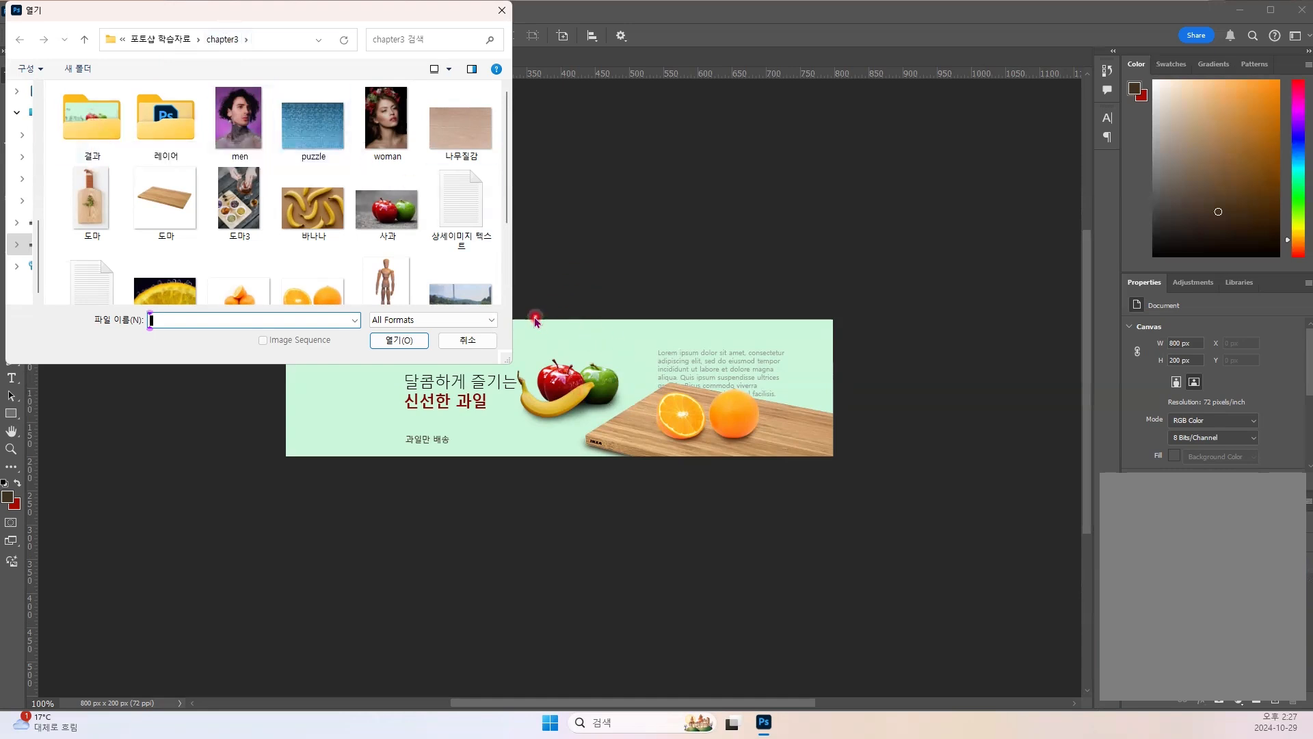
click(468, 339)
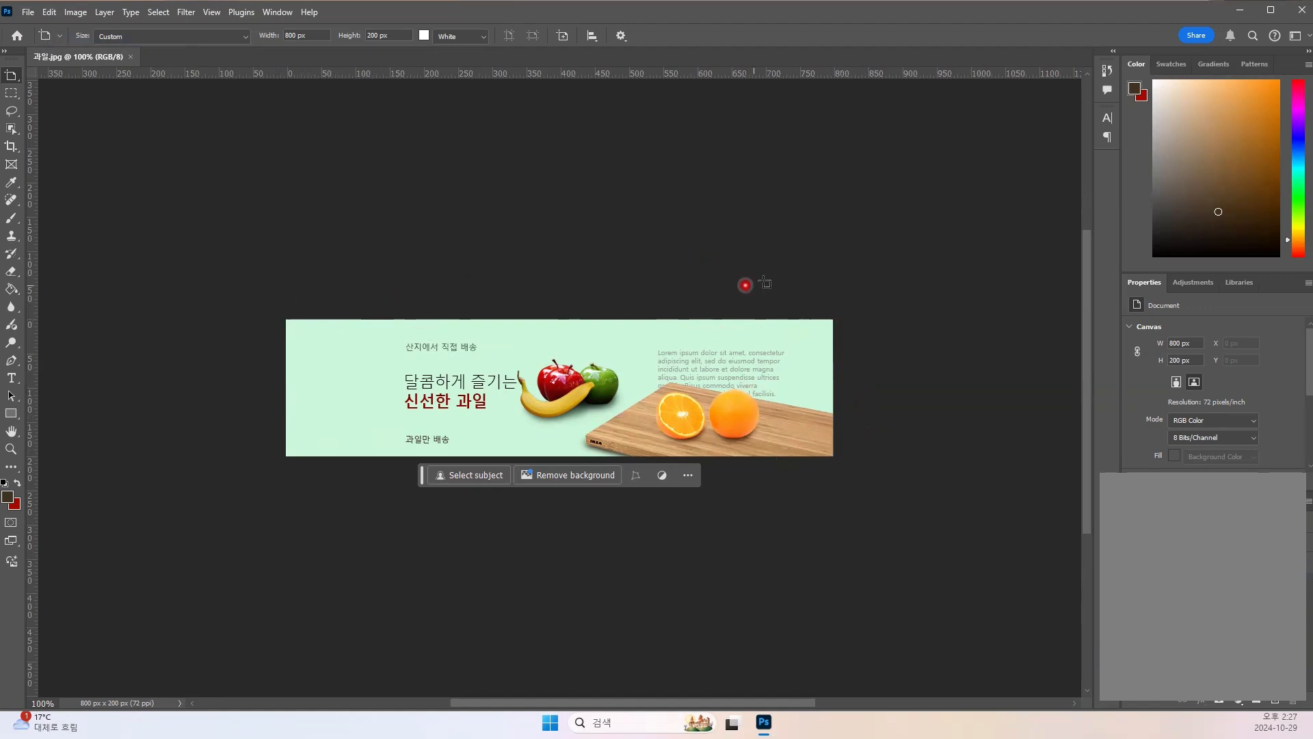
Step: Create a new web document 800 px wide and 200 px high at 72 ppi, with artboards enabled and a white background
click(29, 12)
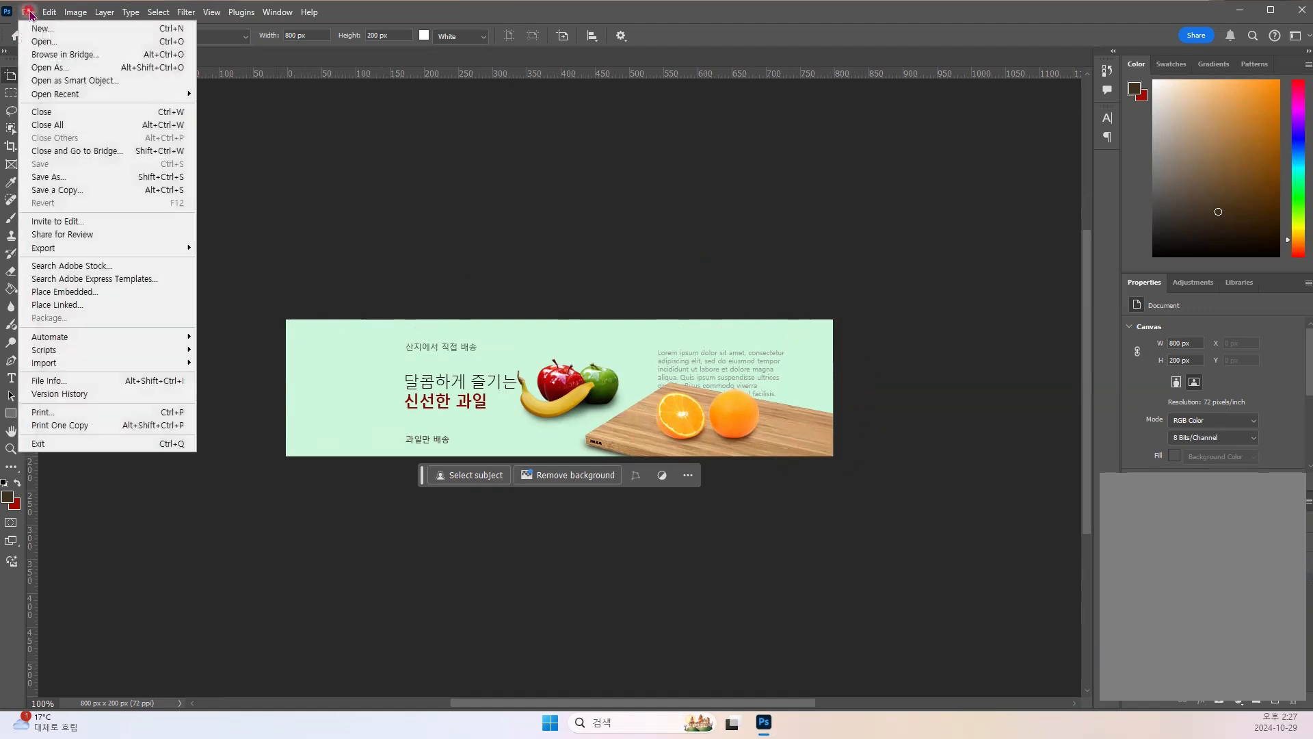
click(37, 29)
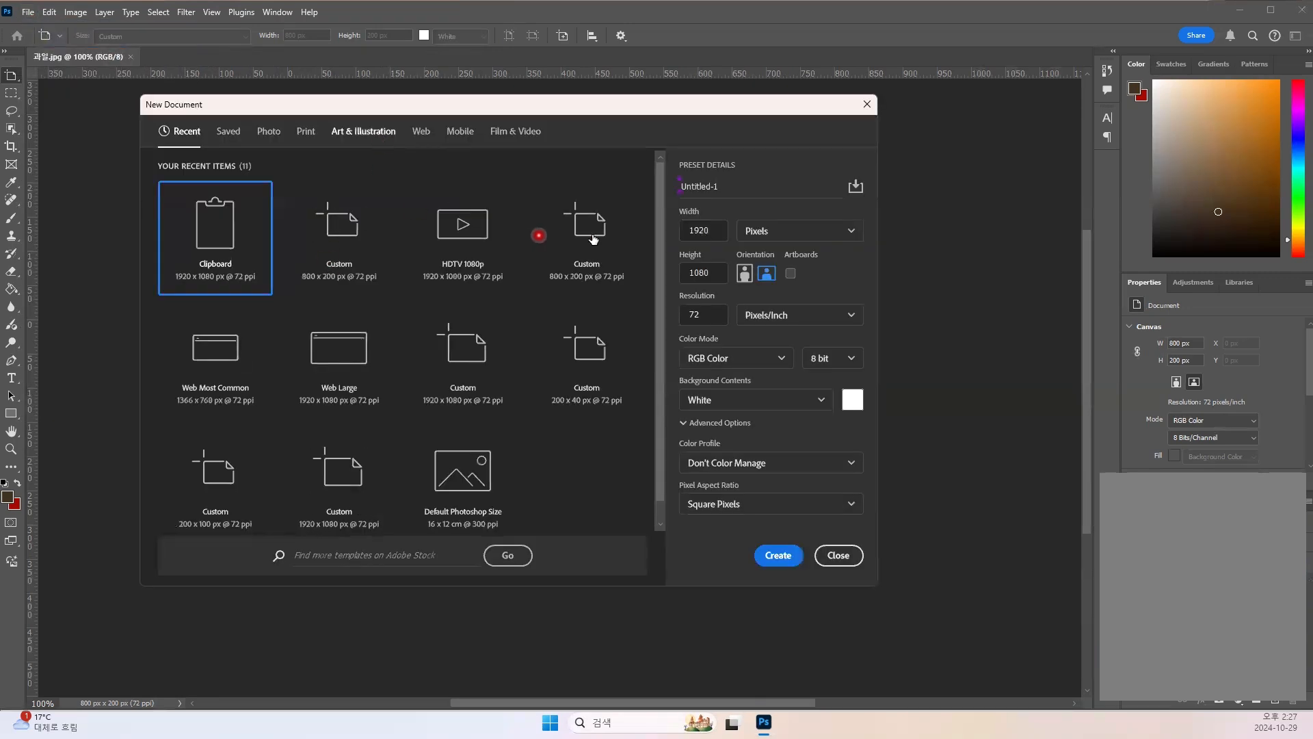
click(420, 131)
drag(711, 231, 669, 236)
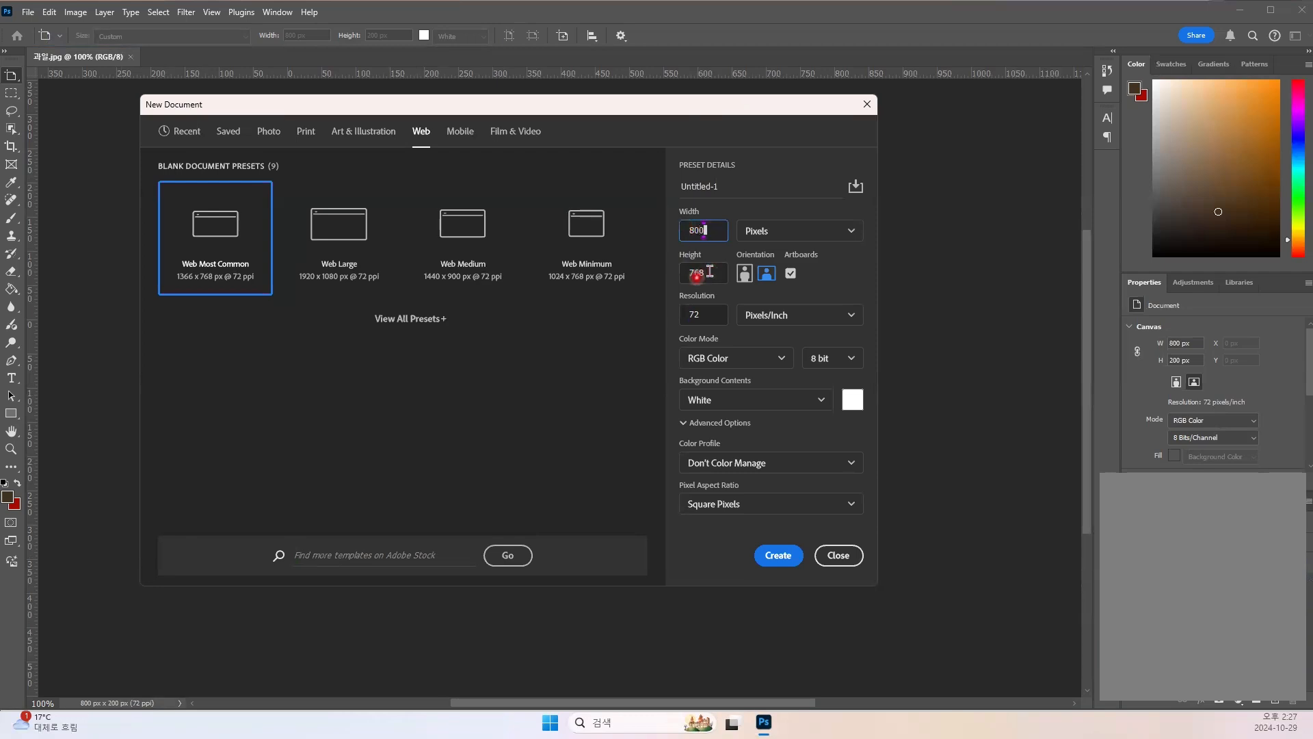
drag(711, 272, 656, 265)
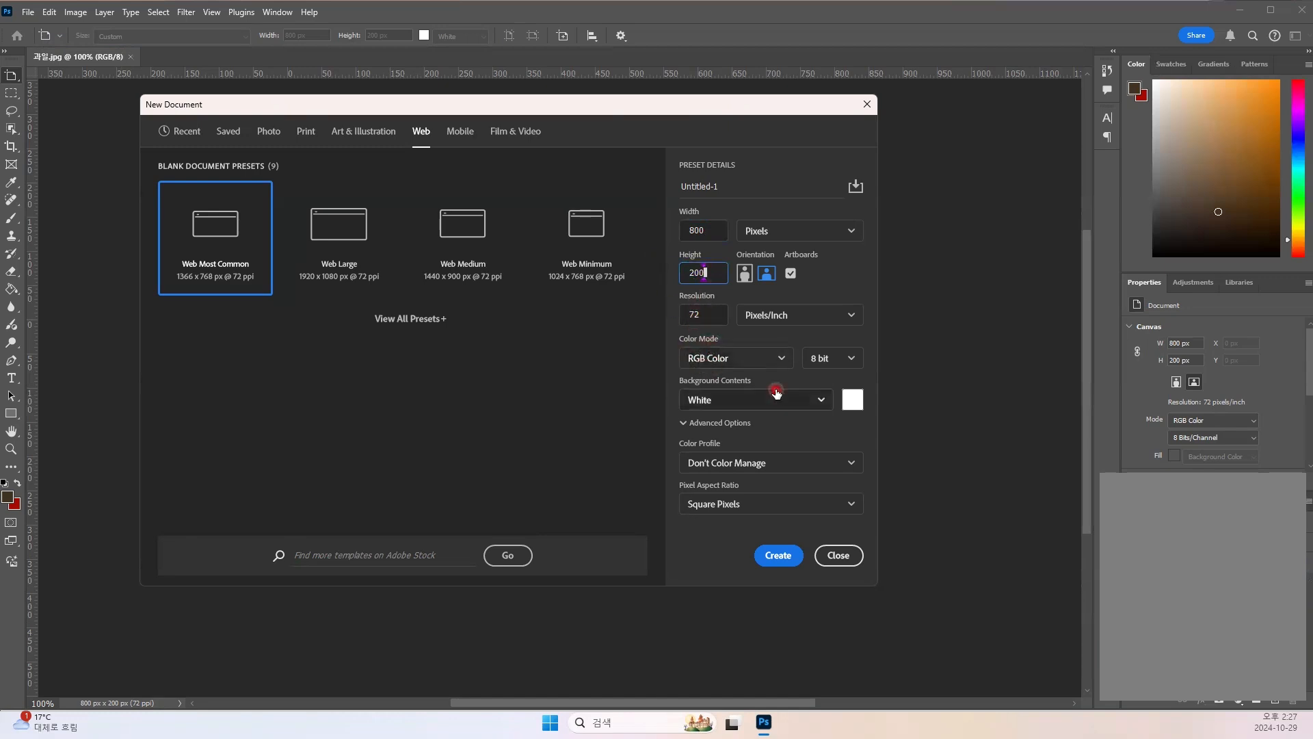
click(777, 555)
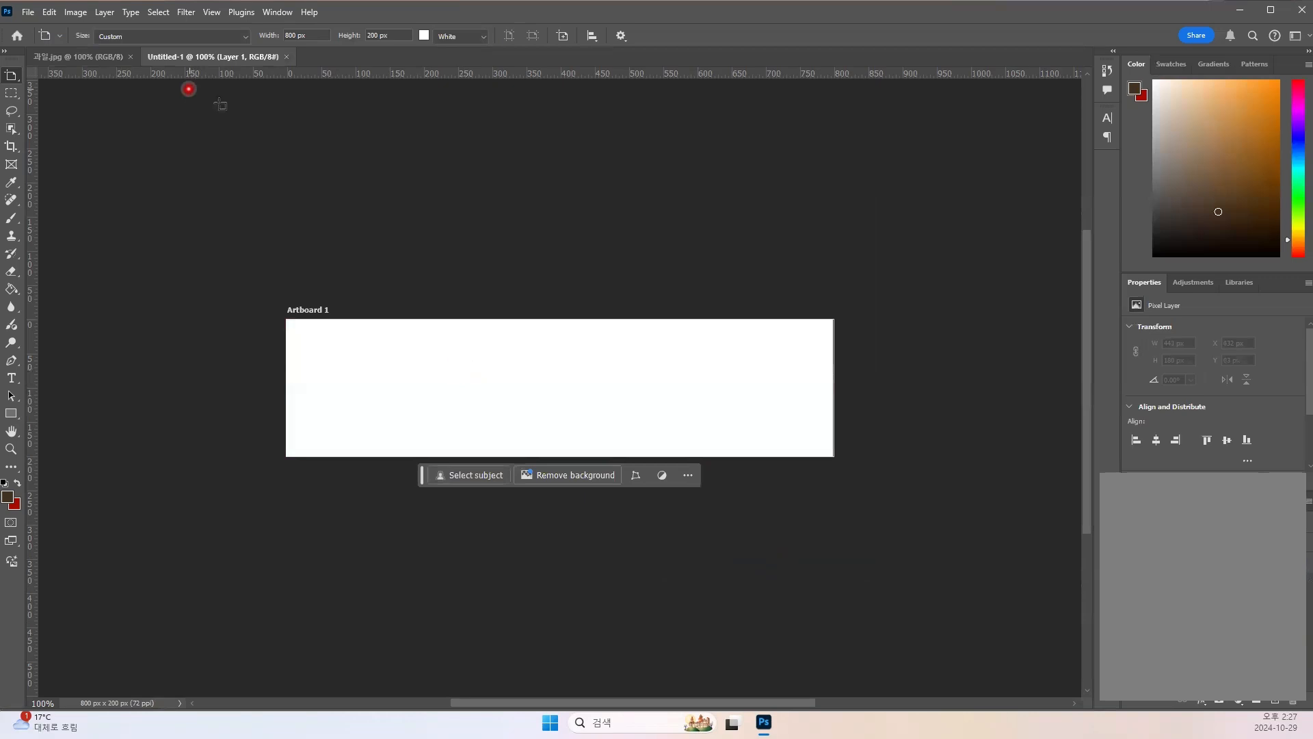
Step: Save the new document in the chapter3 folder as the Photoshop file 배너만들어보기, keeping Maximize Compatibility on
click(28, 12)
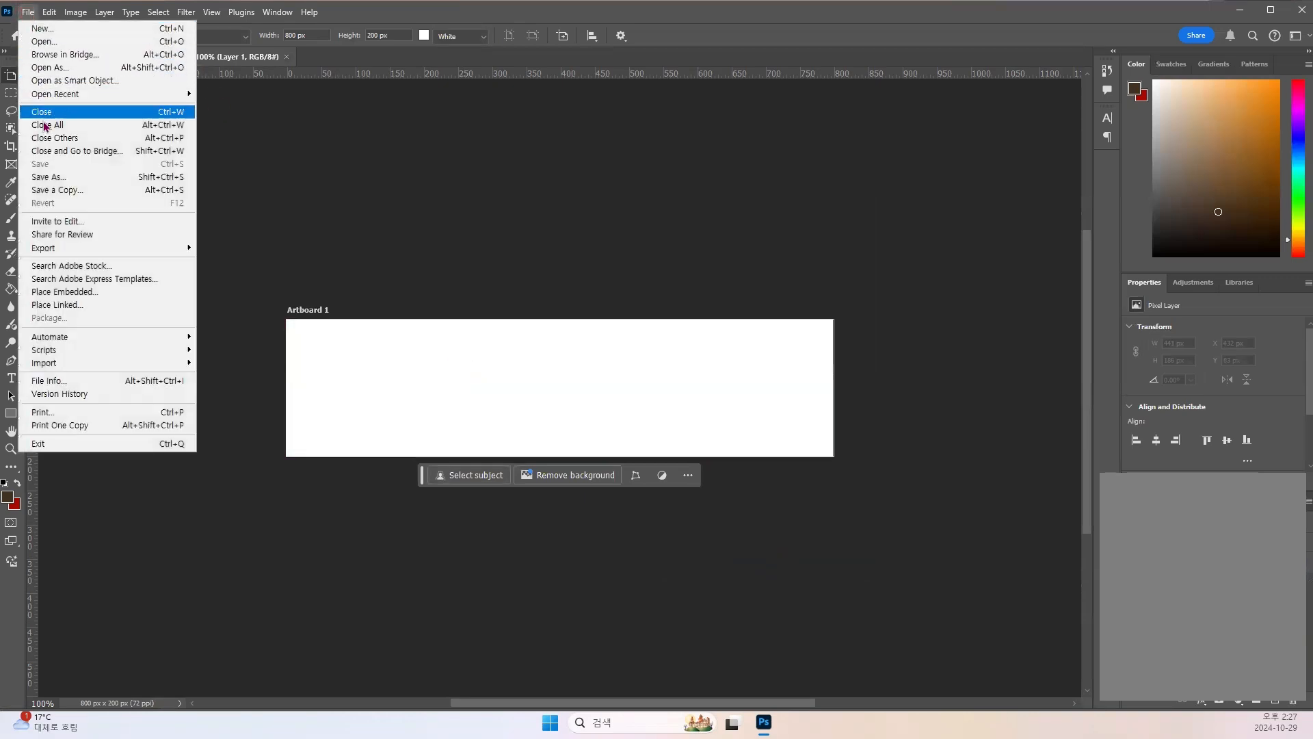
click(51, 179)
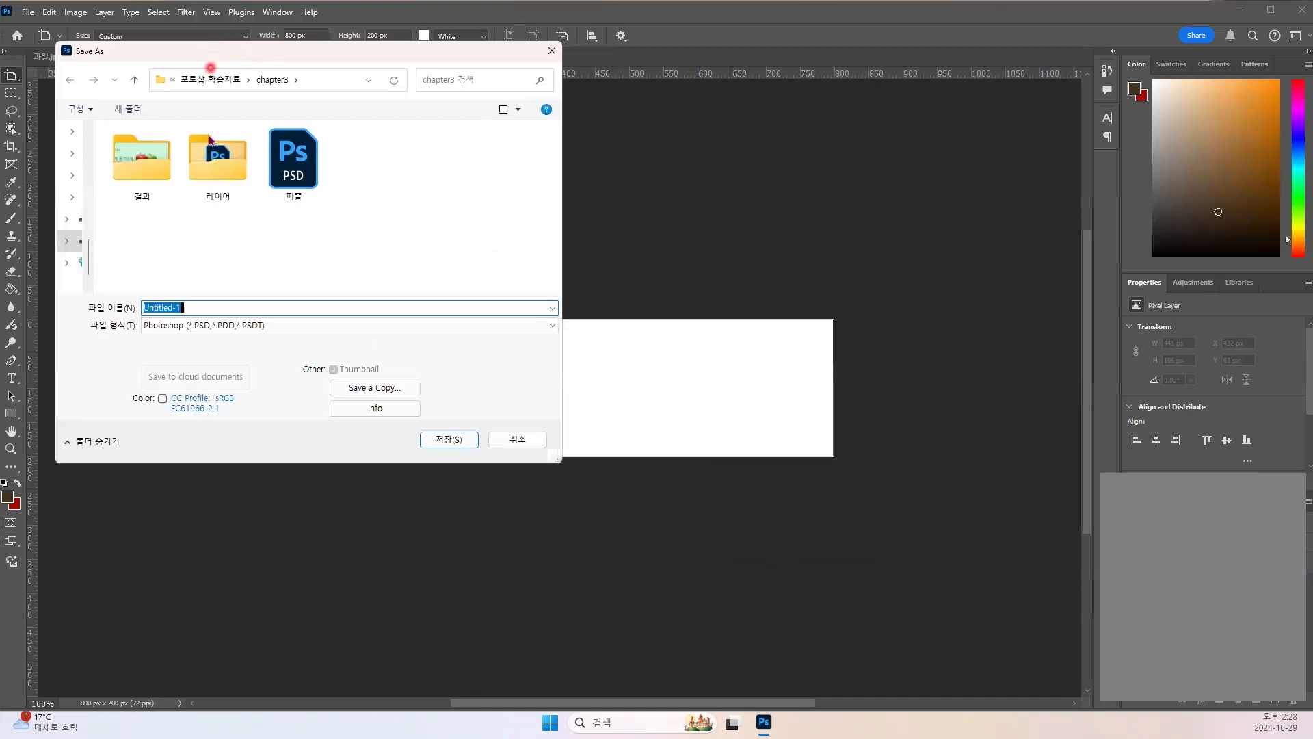
text(배)
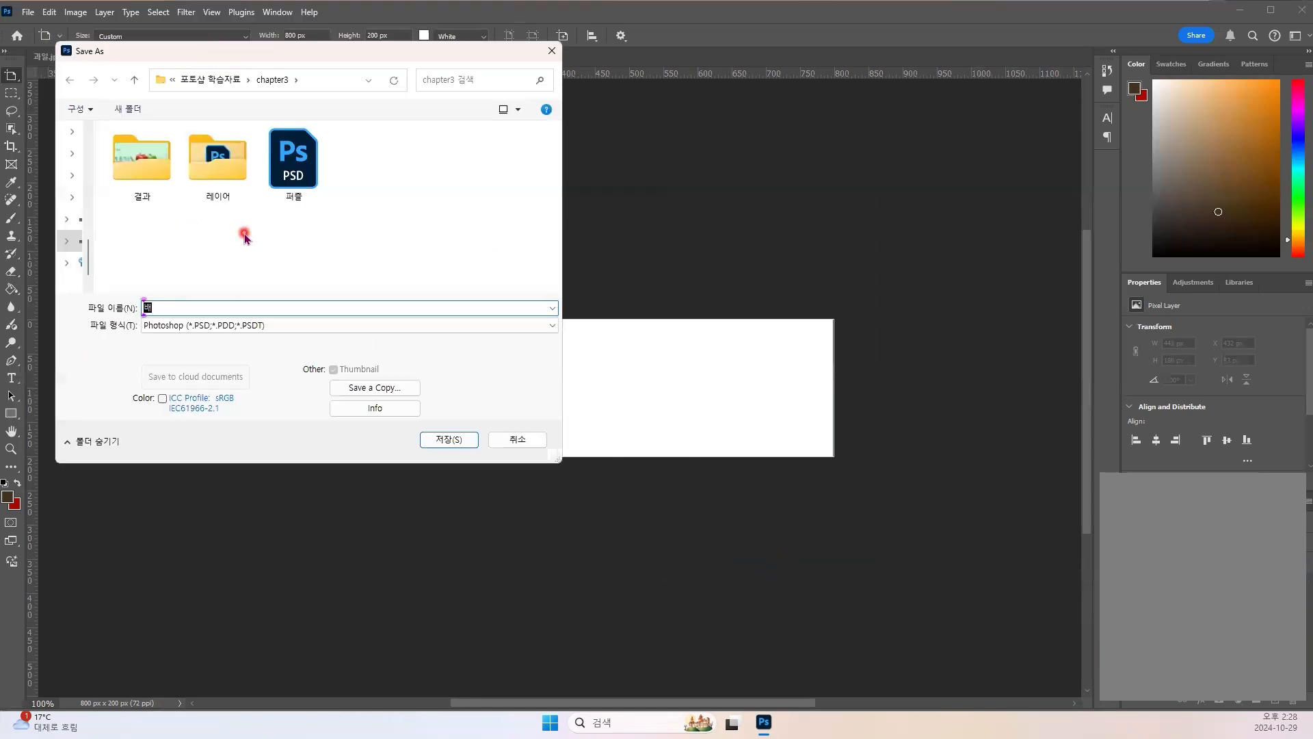
text(너마)
text(들어보기)
click(449, 439)
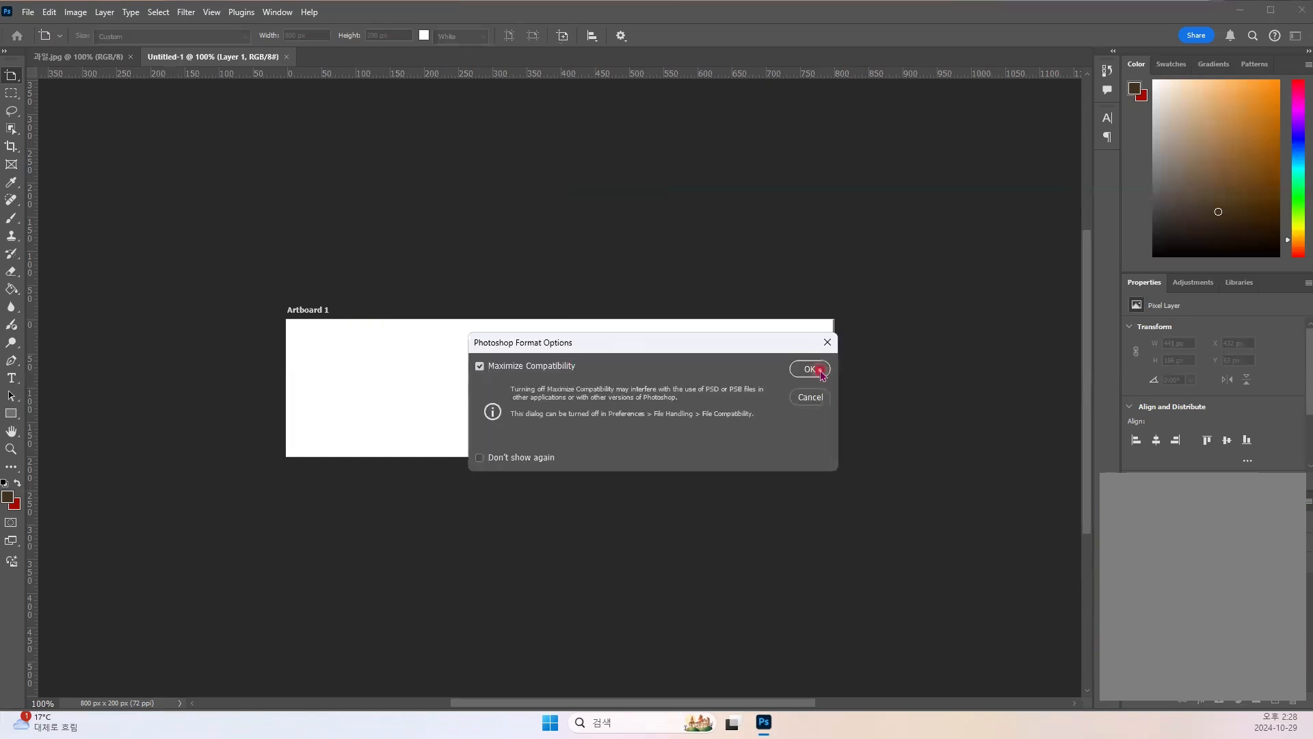
click(811, 369)
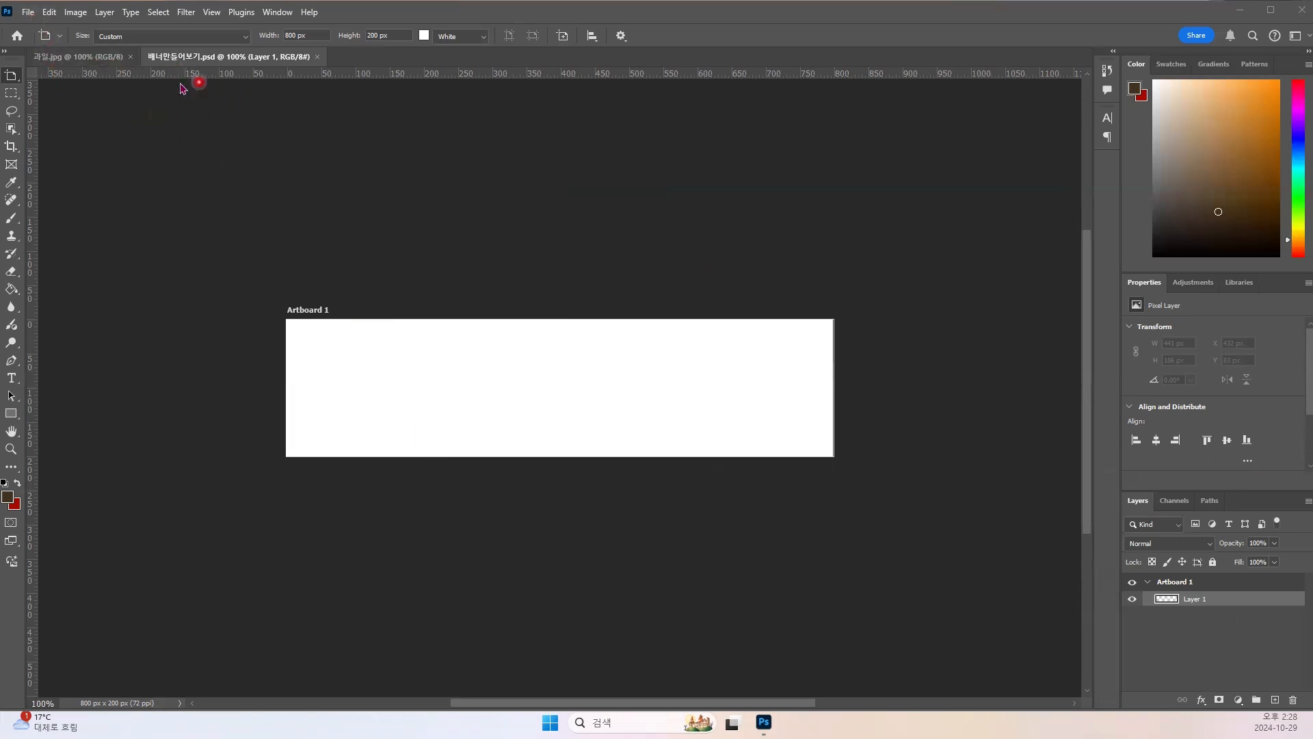
Step: Arrange 배너만들어보기.psd and 과일.jpg in a 2-up Horizontal layout
click(77, 58)
click(199, 59)
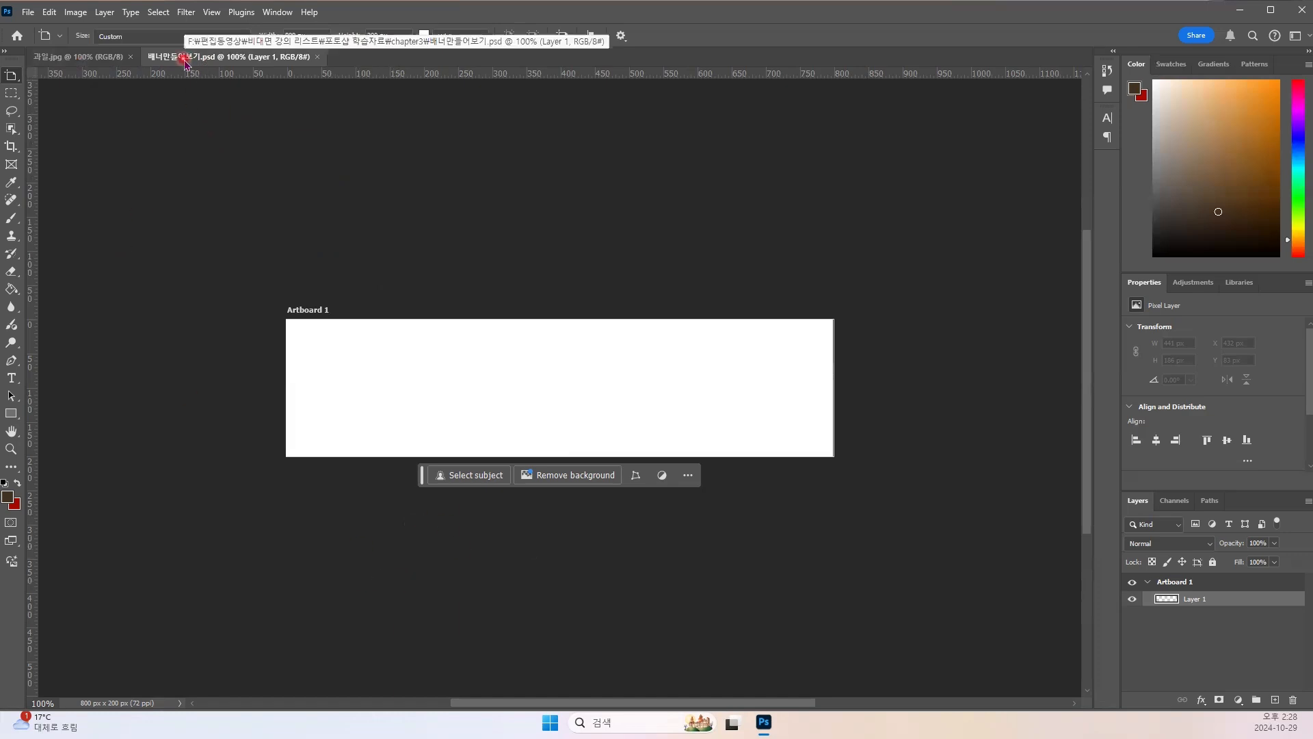
click(288, 13)
mouse_move(284, 35)
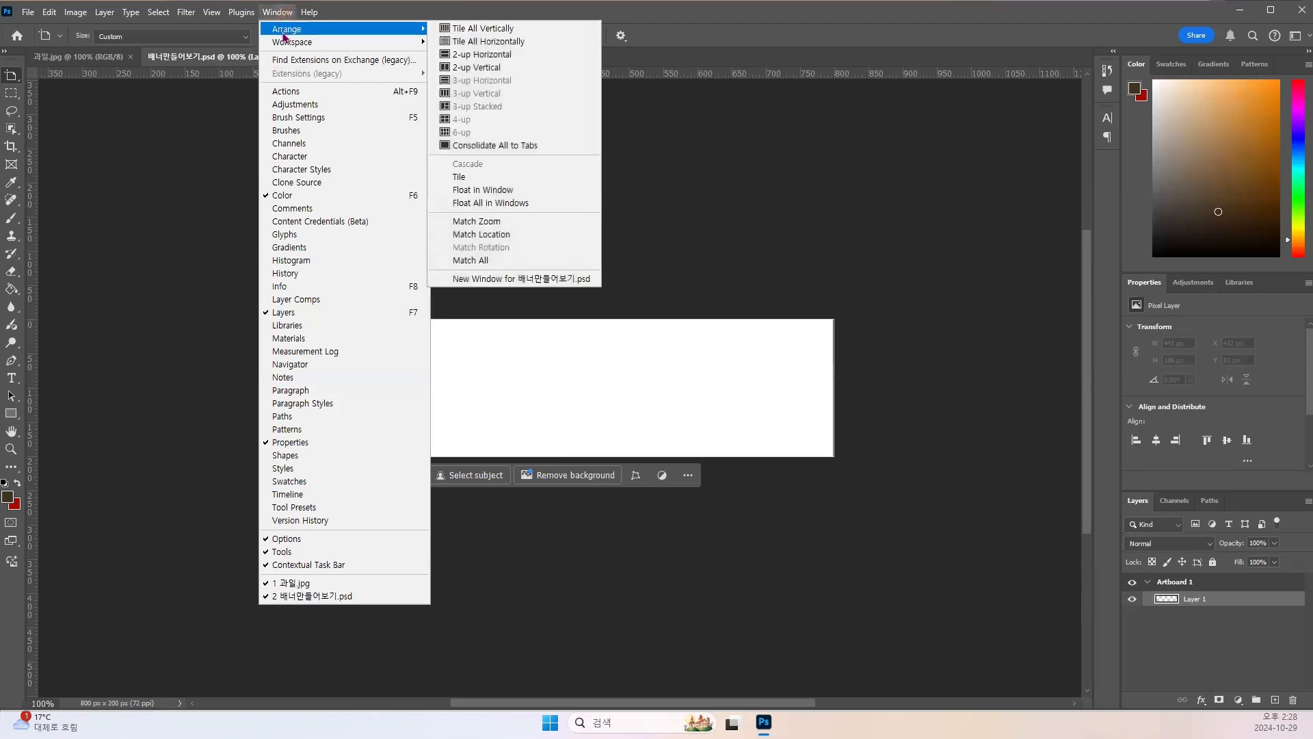
click(491, 55)
click(366, 244)
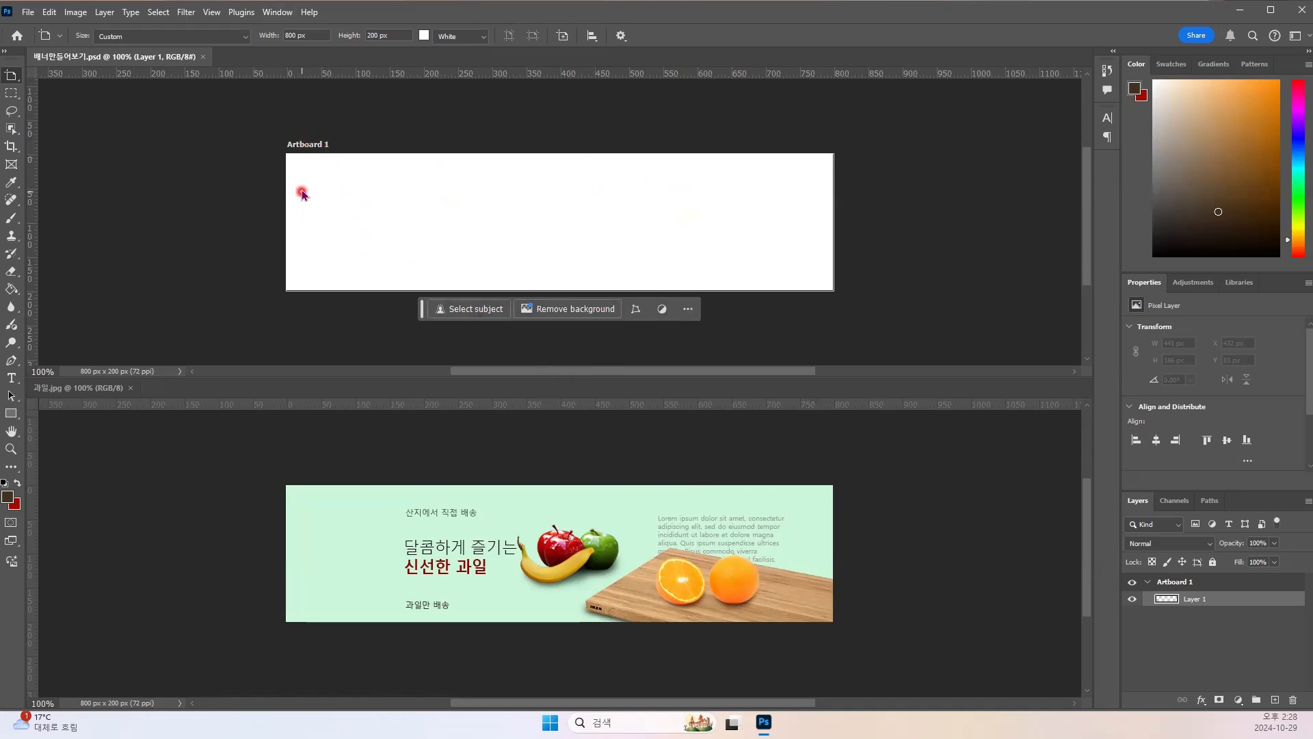
Step: Add a second 800 x 200 px artboard to the right of Artboard 1
click(307, 145)
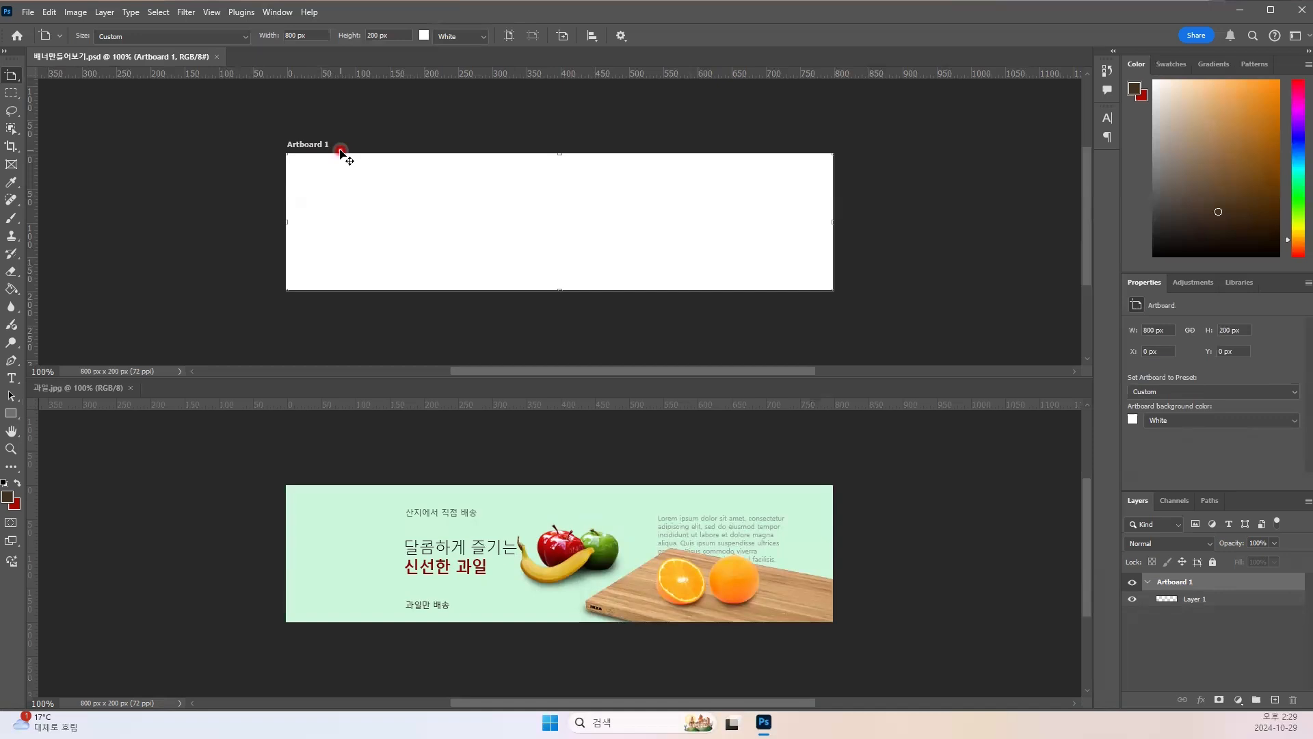
key(ctrl+minus)
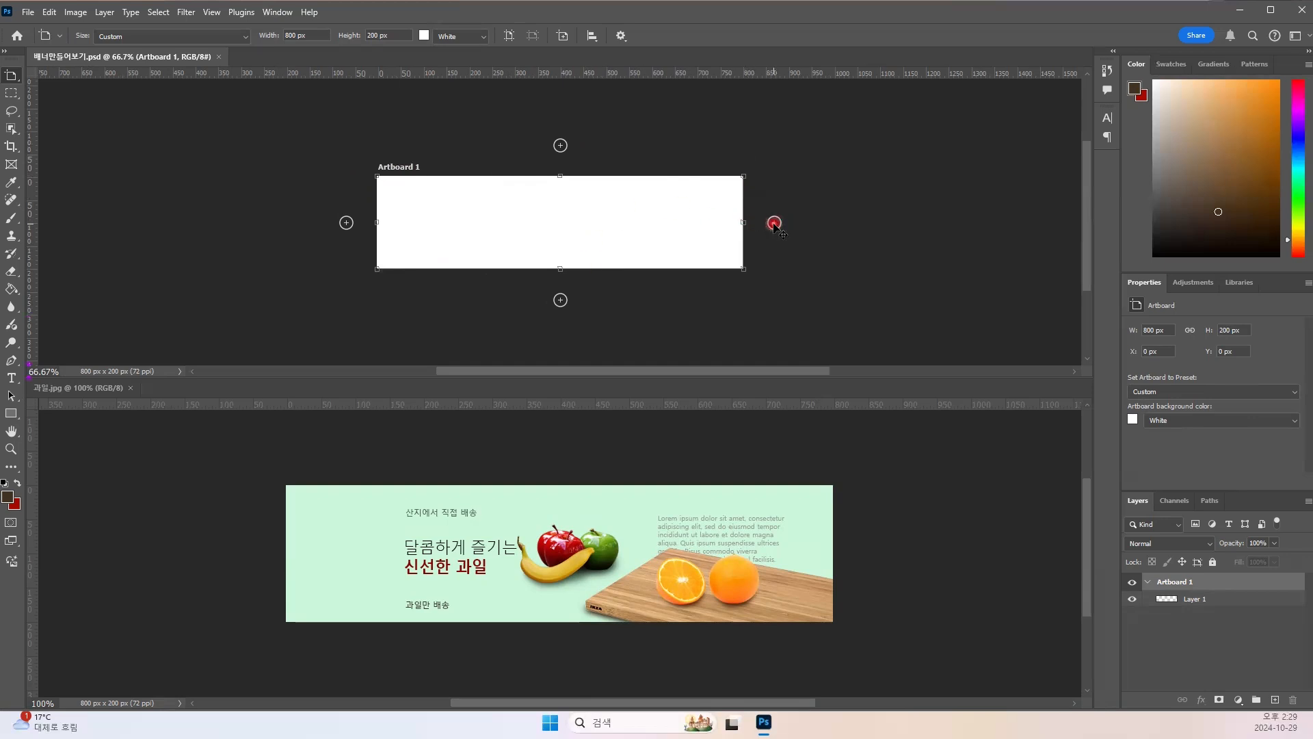
click(774, 223)
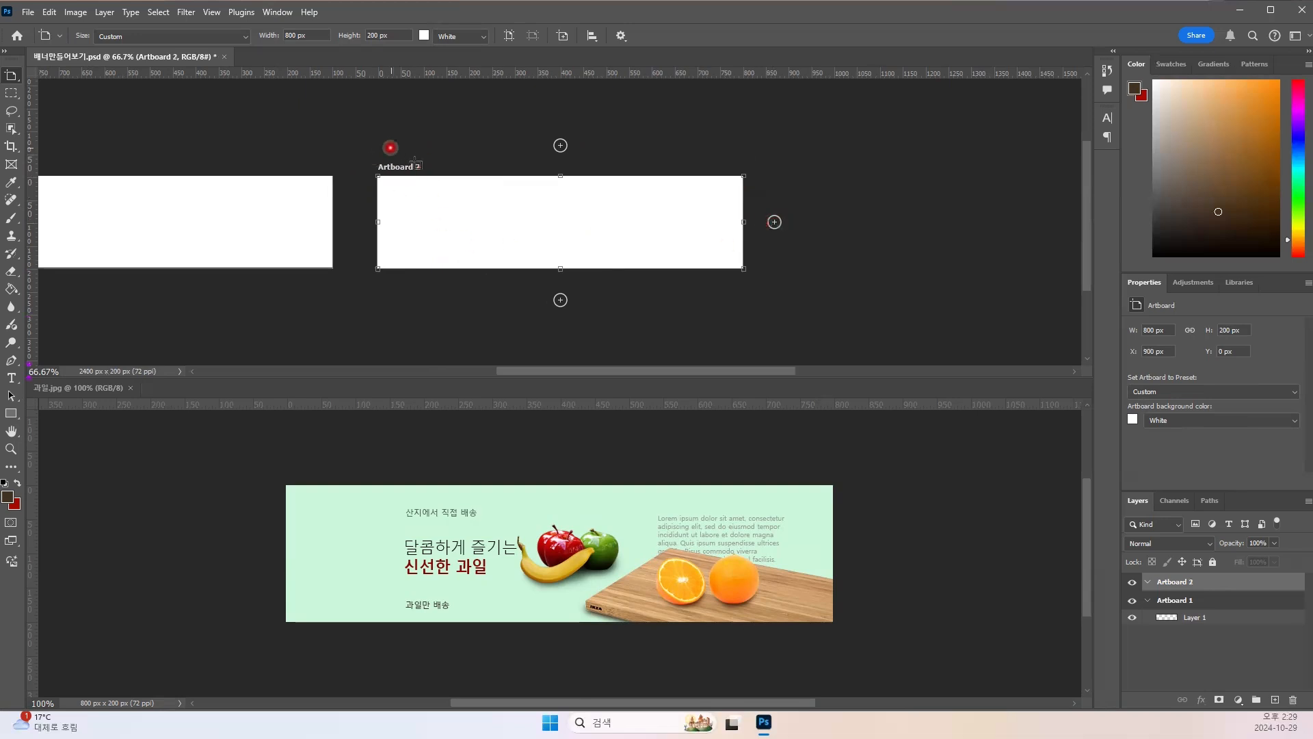
drag(530, 373, 470, 375)
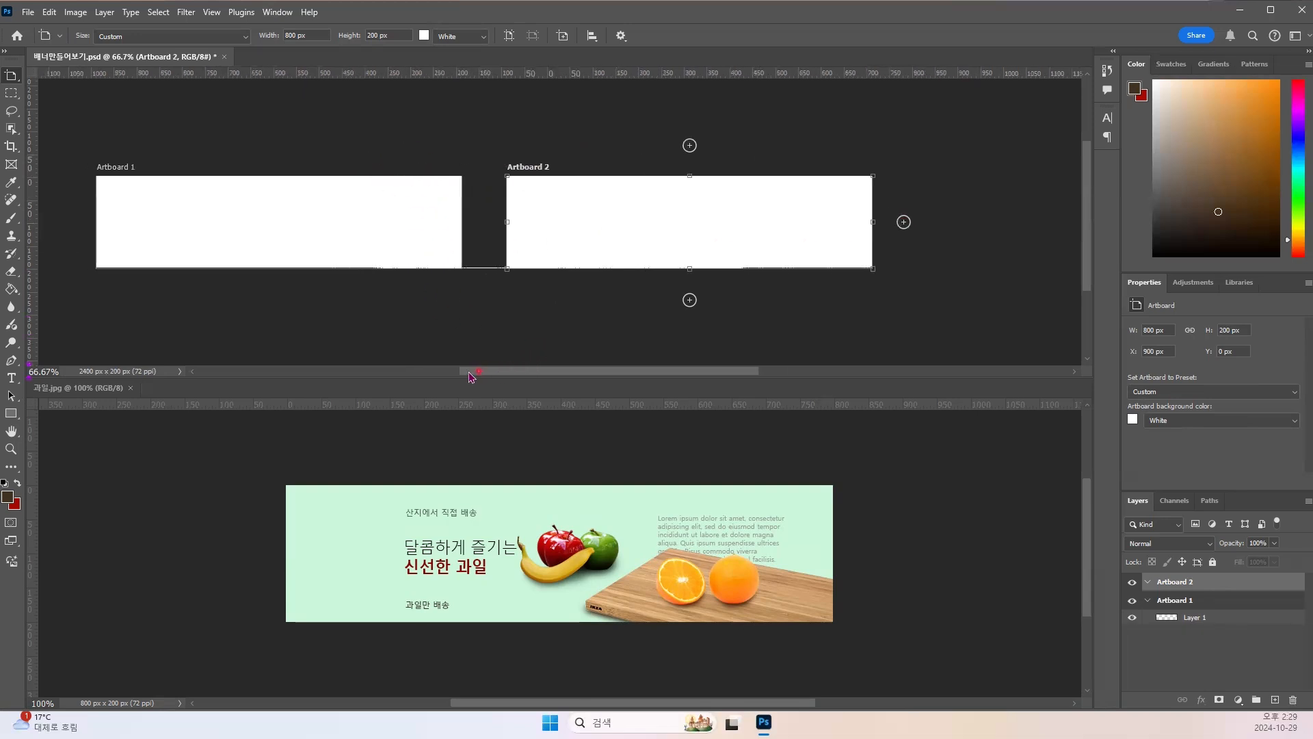
Step: Rename Artboard 1 as 배너1
click(196, 170)
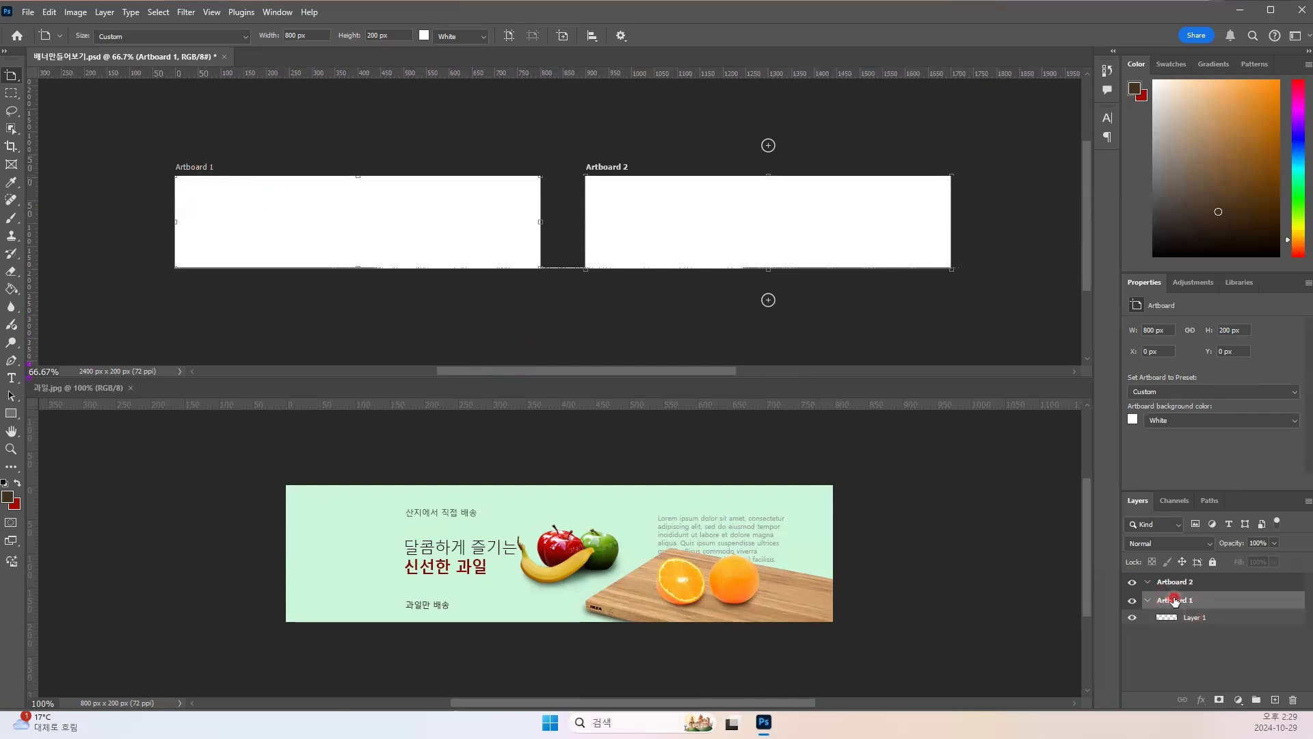
double_click(1170, 601)
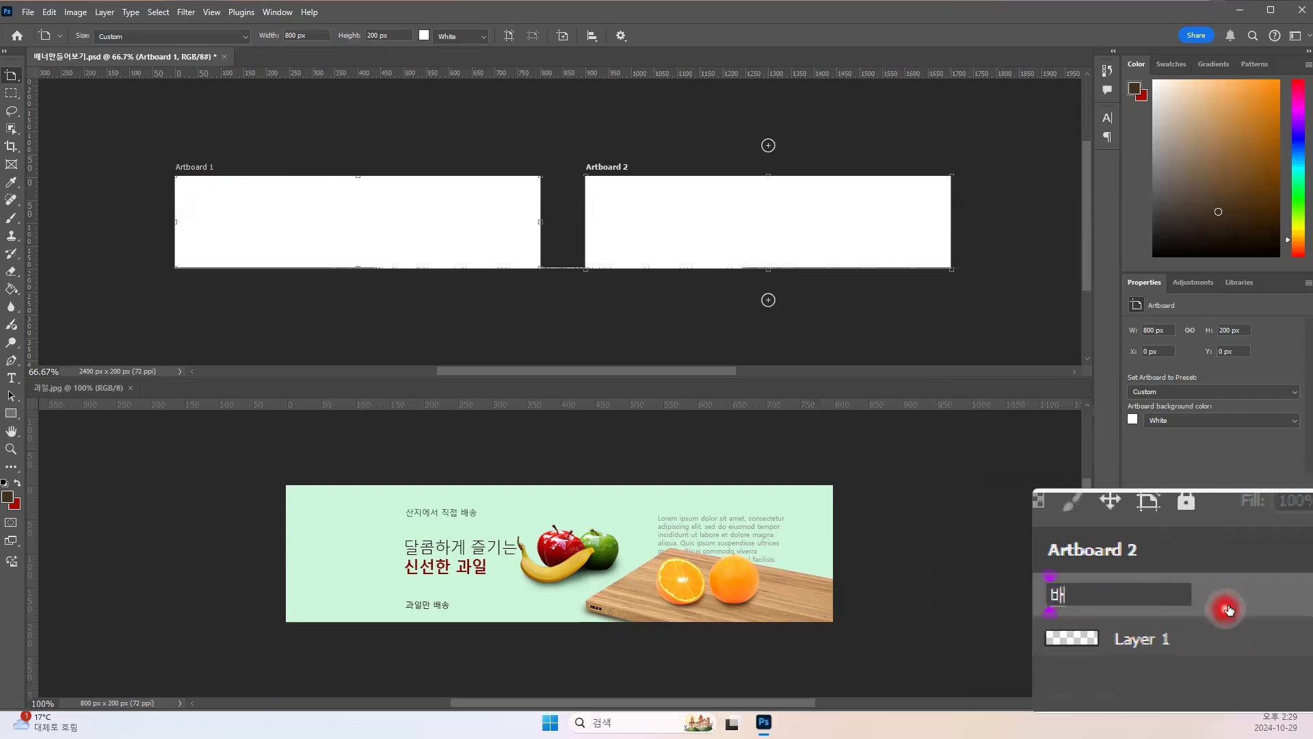
key(Return)
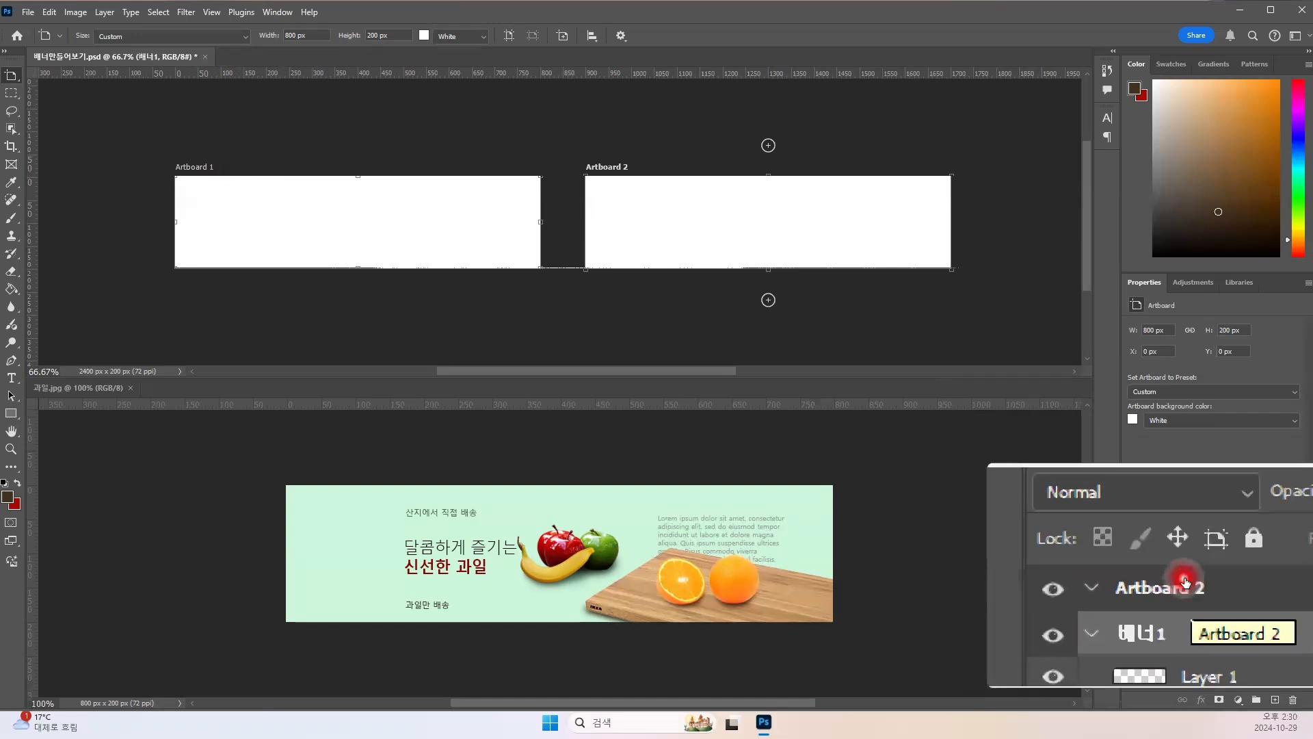
Step: Rename Artboard 2 as 배너2
click(1185, 583)
double_click(1186, 582)
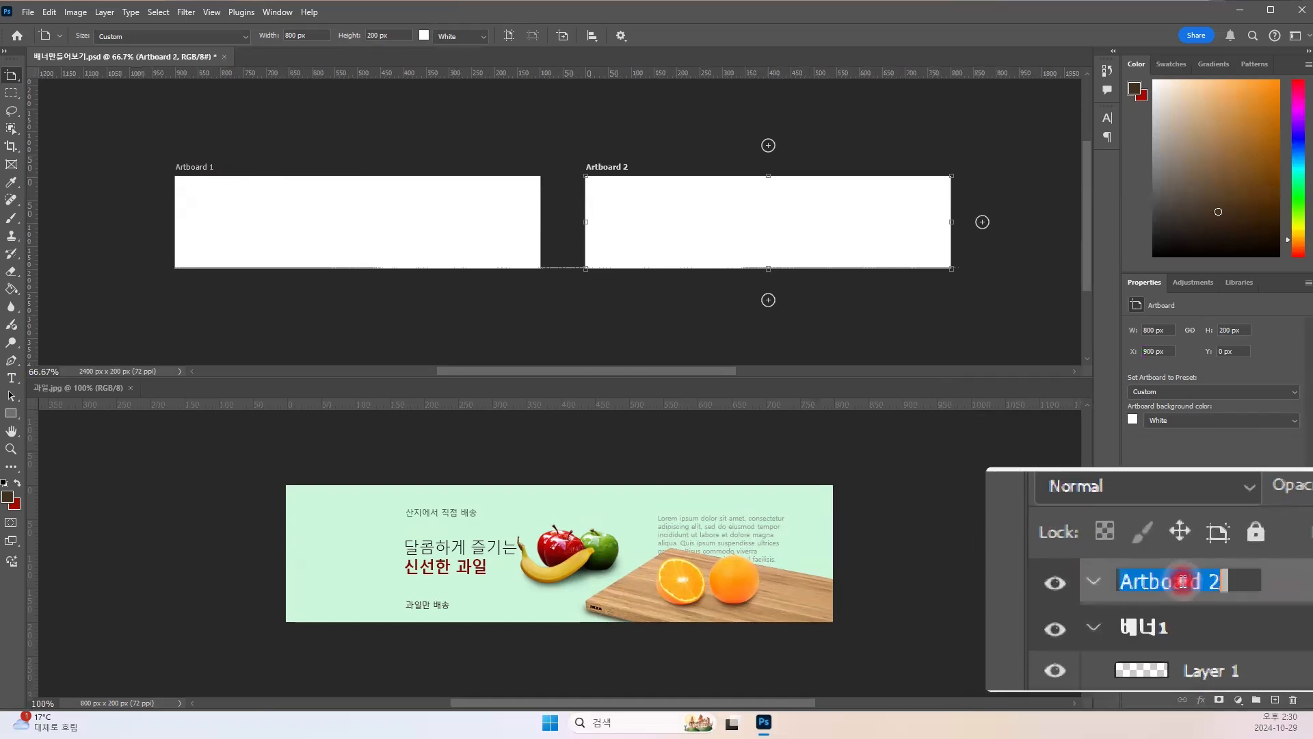
text(배)
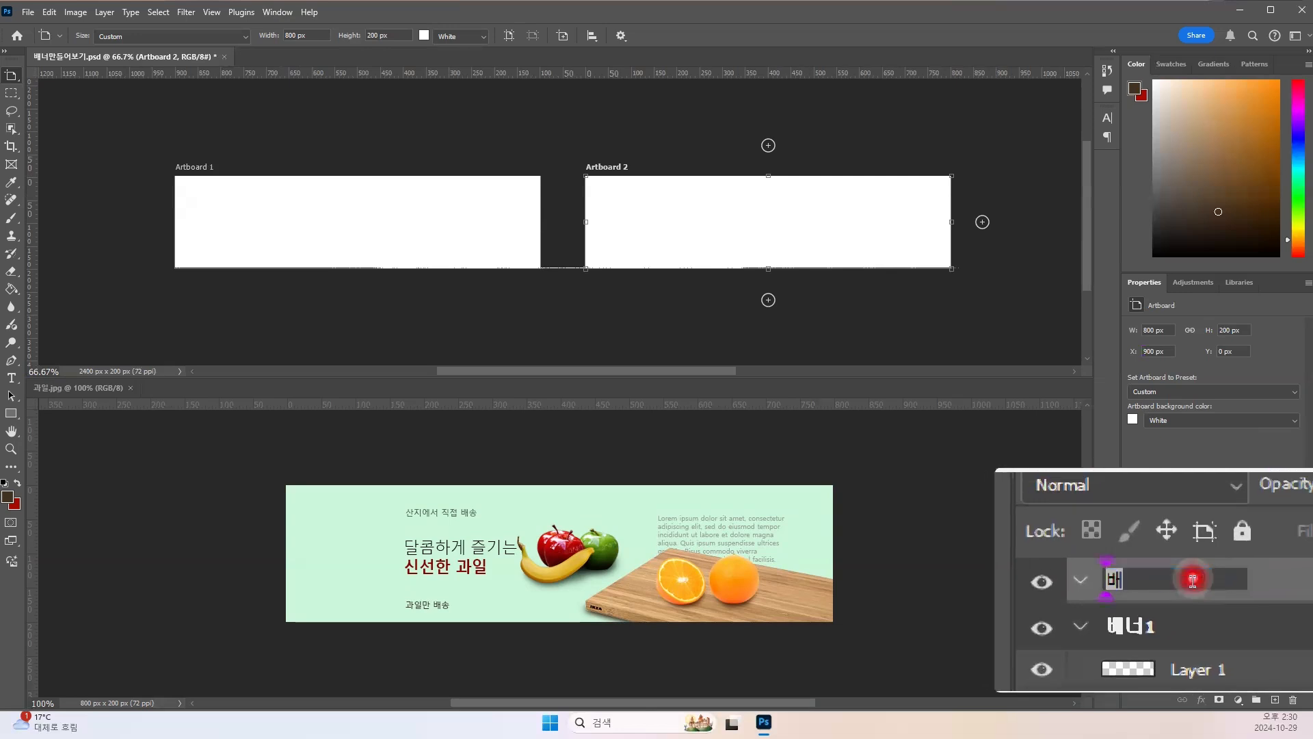
text(너2)
key(Return)
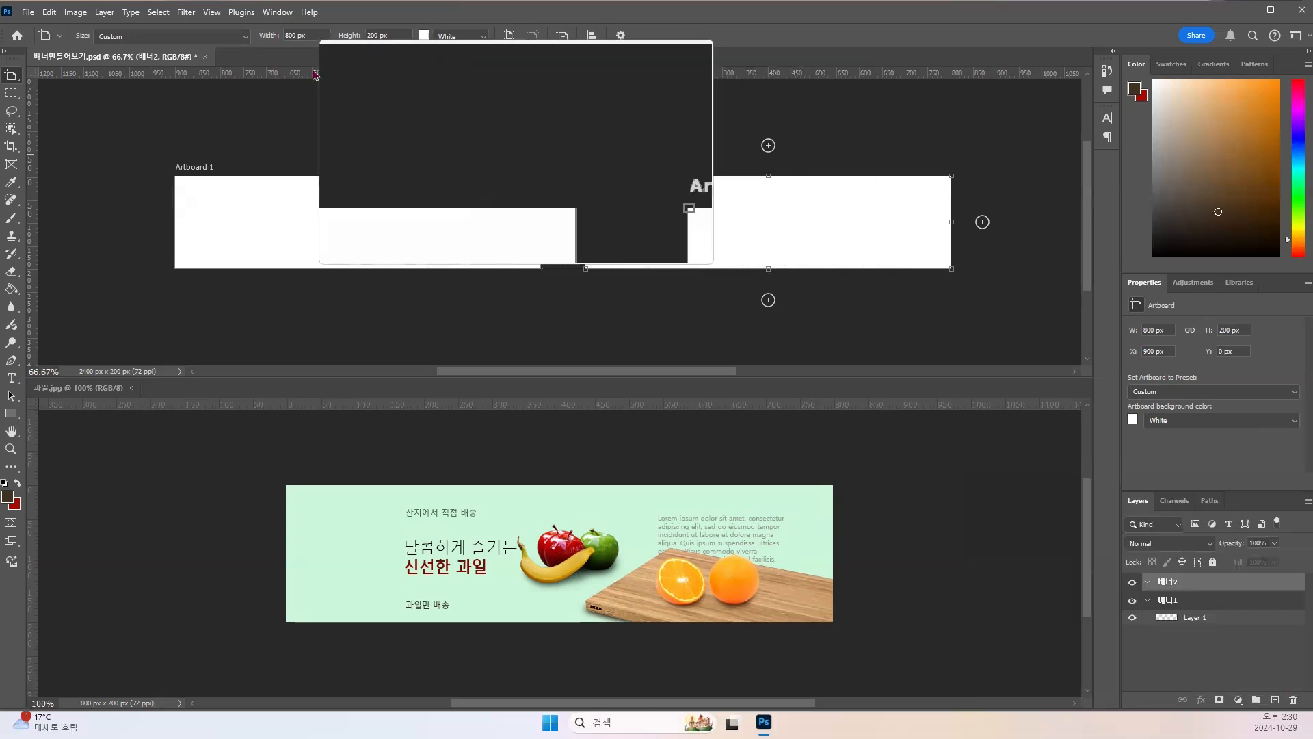
click(103, 20)
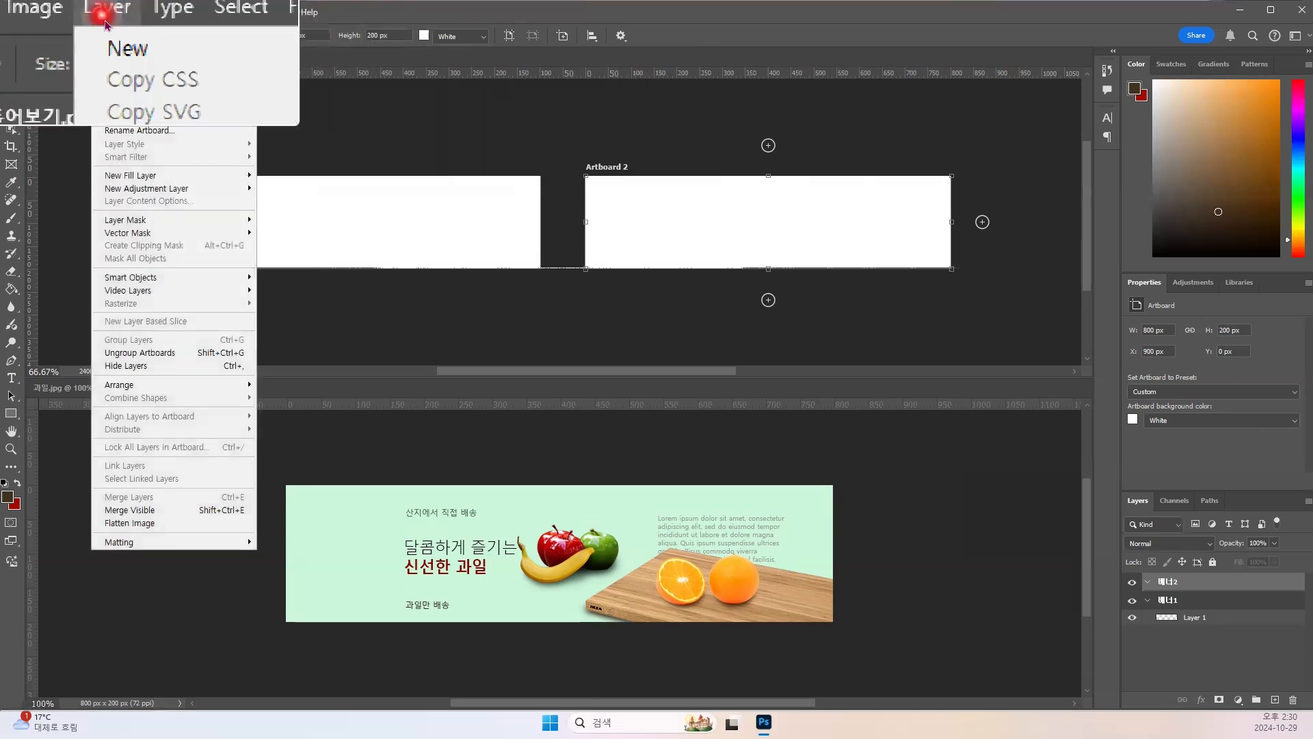
mouse_move(125, 29)
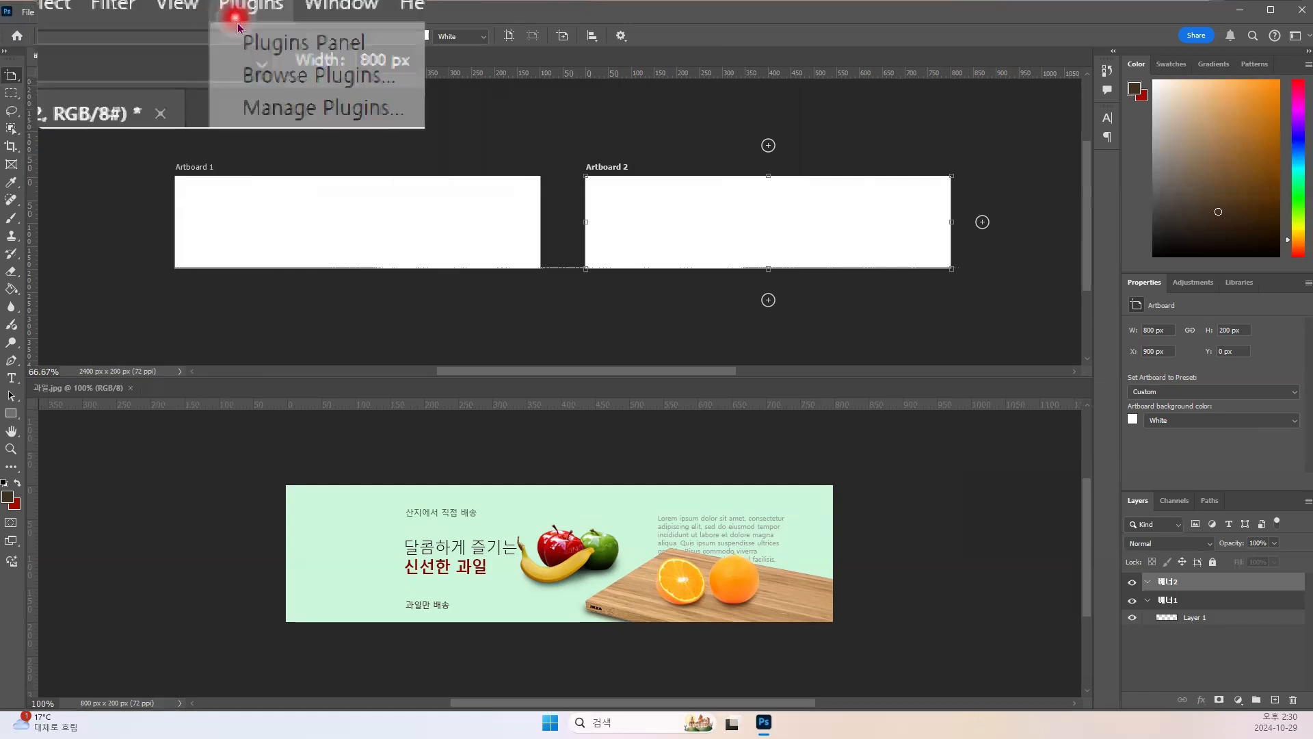
Step: Add a new empty layer inside the 배너2 artboard
click(135, 12)
click(127, 12)
click(106, 12)
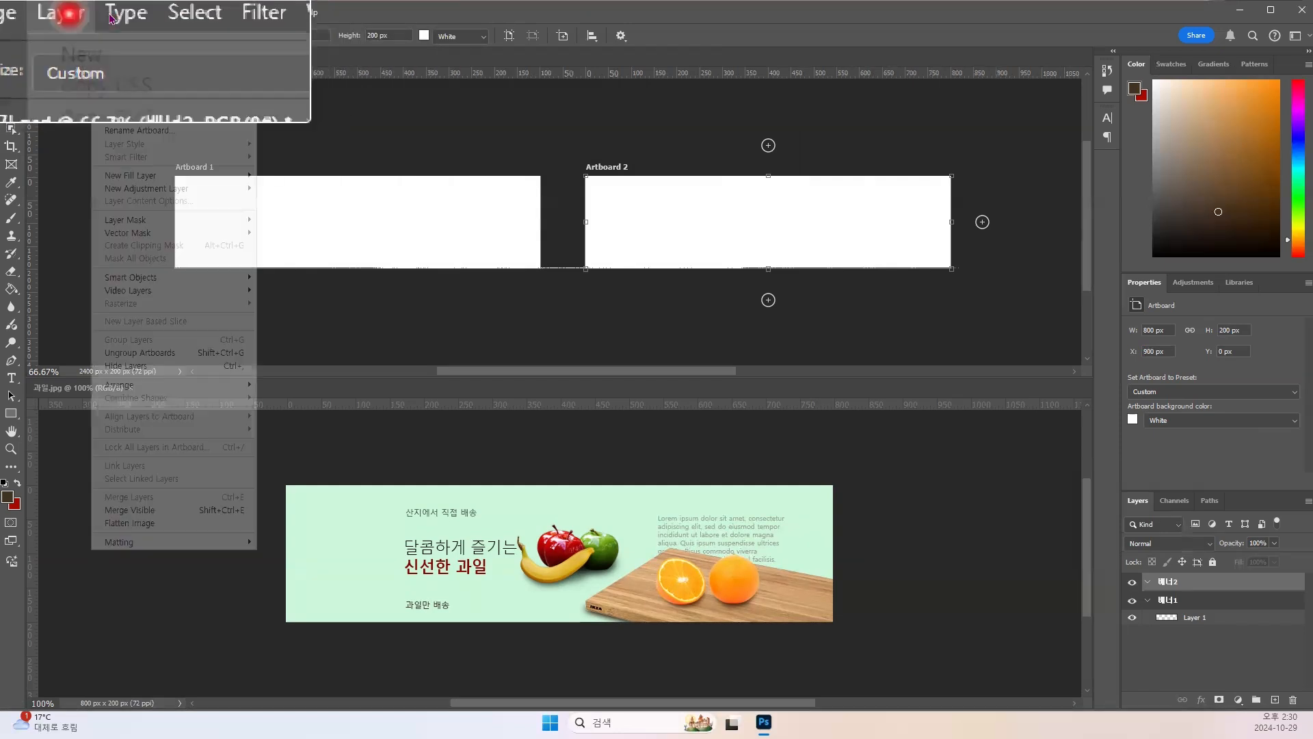
mouse_move(143, 31)
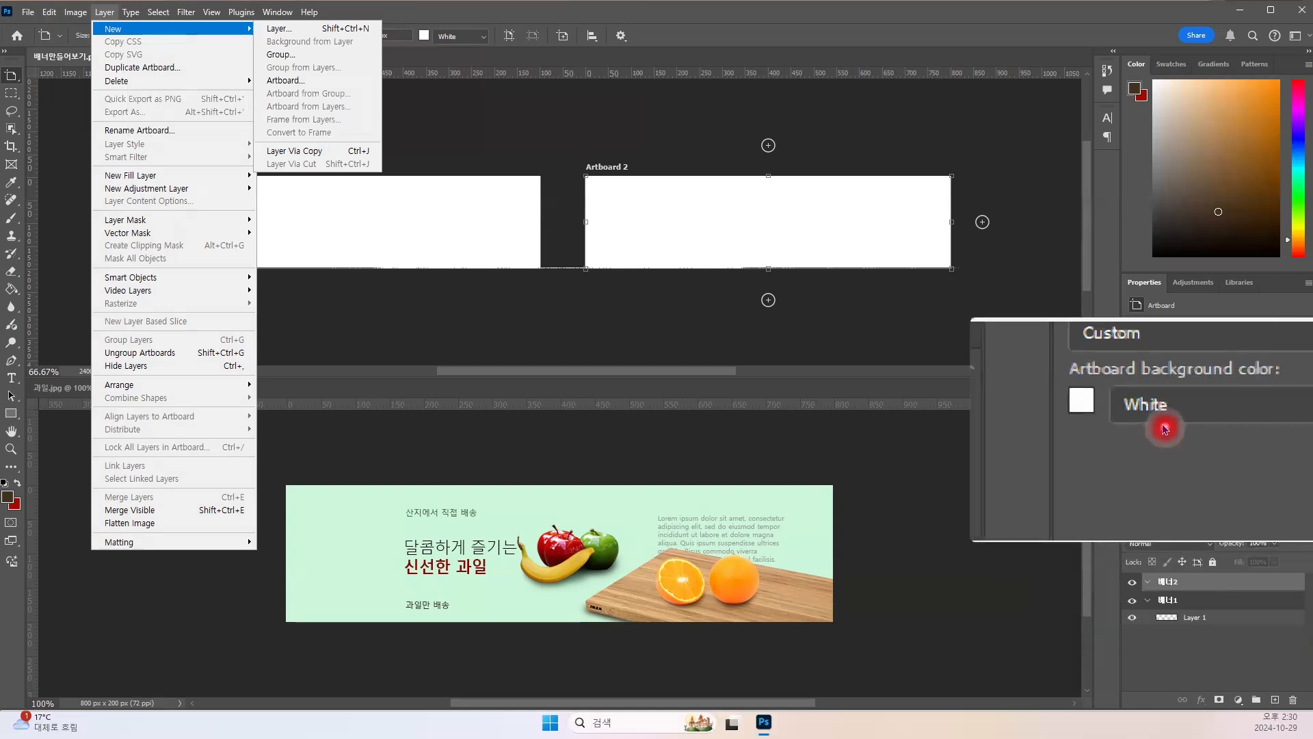
click(1276, 703)
click(1276, 703)
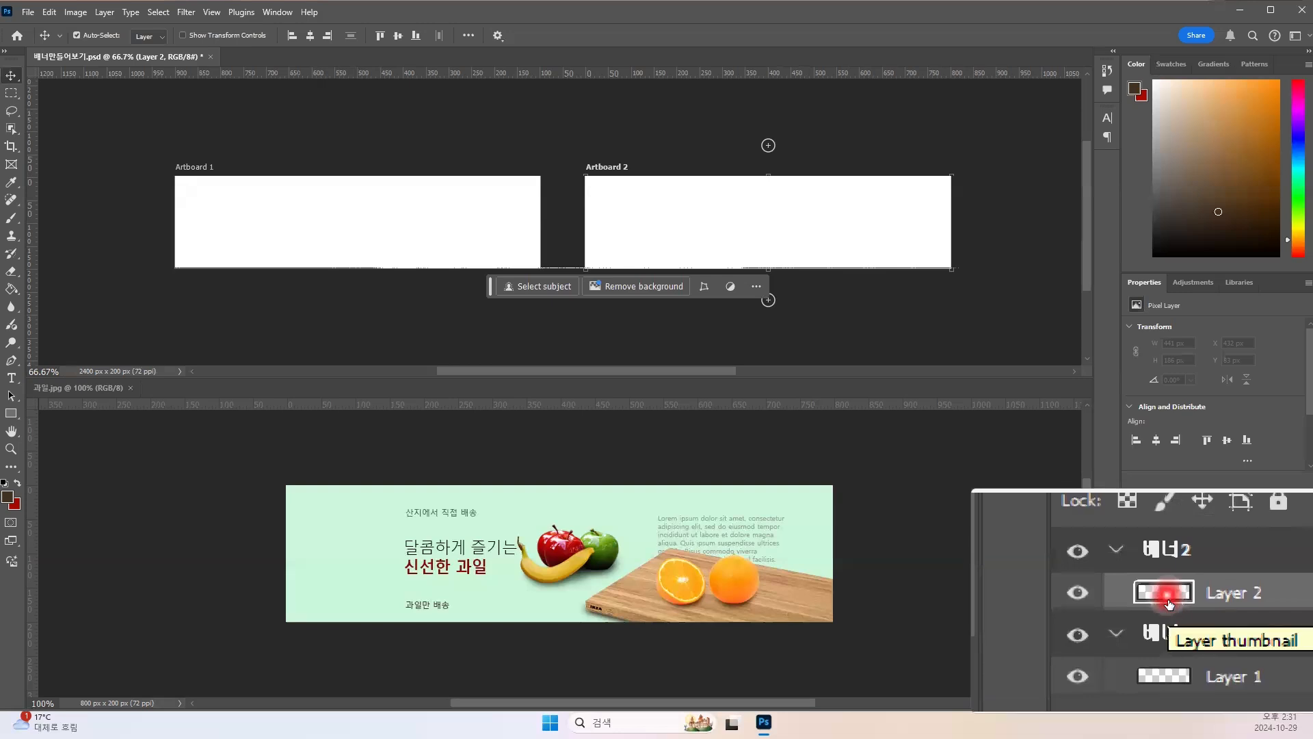
Step: Move Layer 2 out of the 배너2 artboard and back into it
drag(1168, 603, 1116, 578)
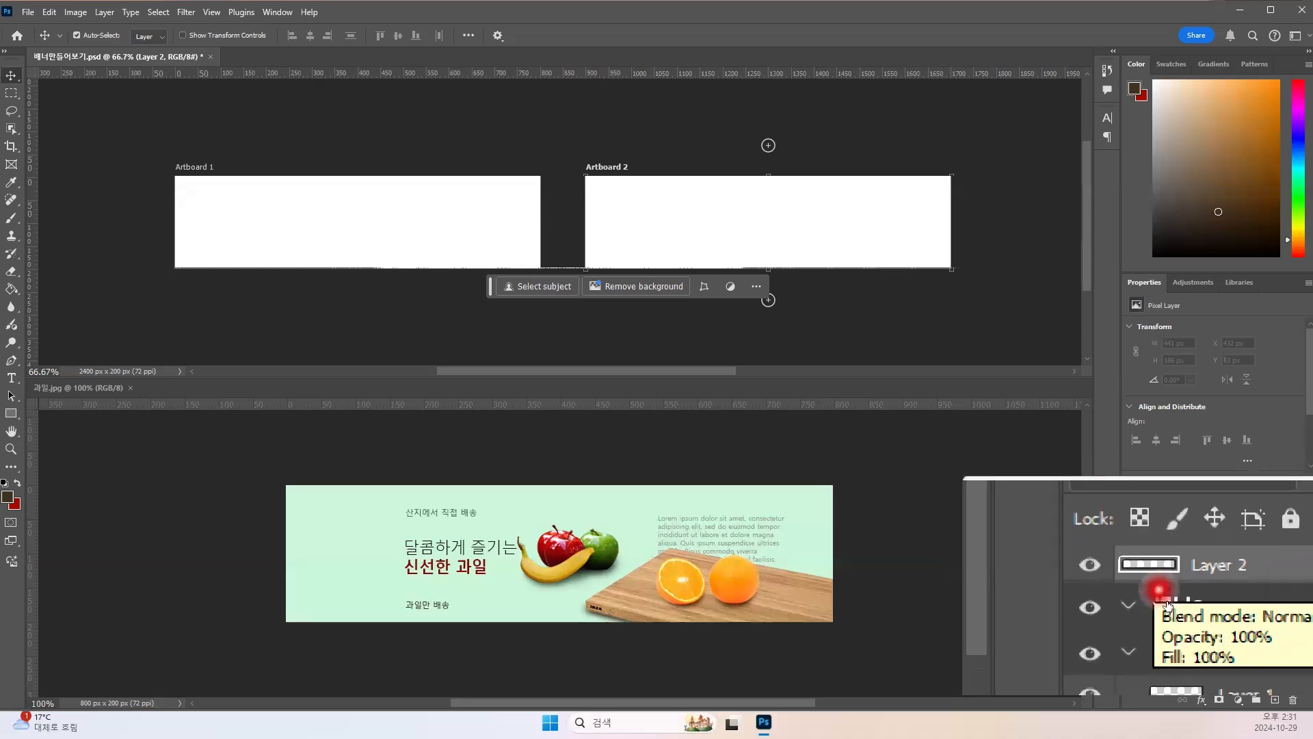
click(1167, 600)
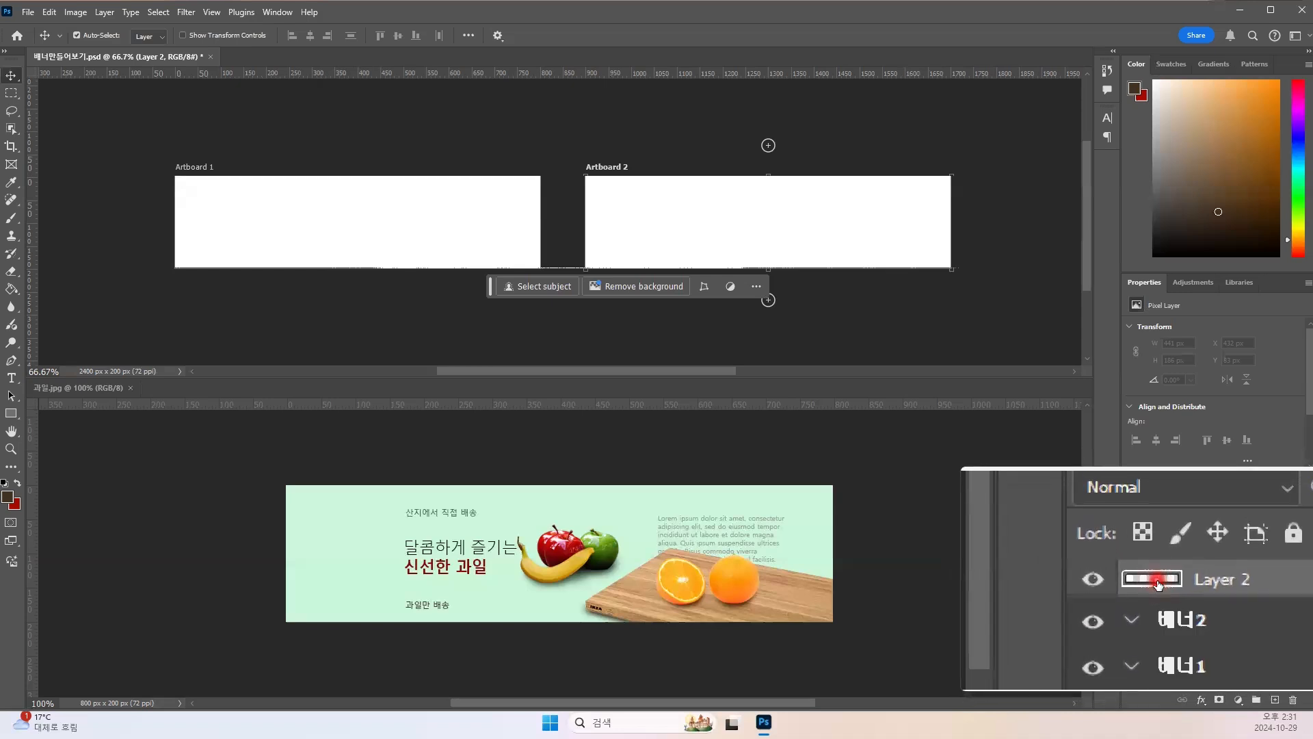
drag(1157, 583, 1172, 599)
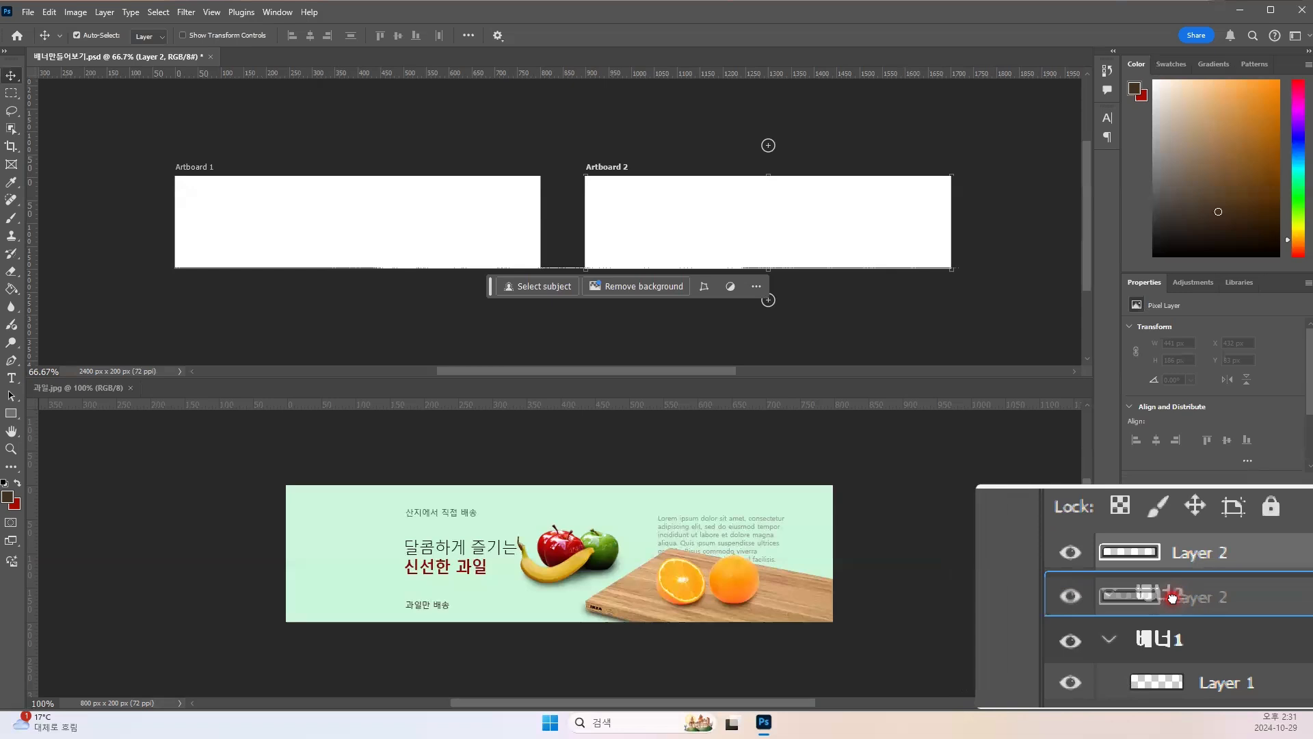
drag(1172, 598, 1173, 598)
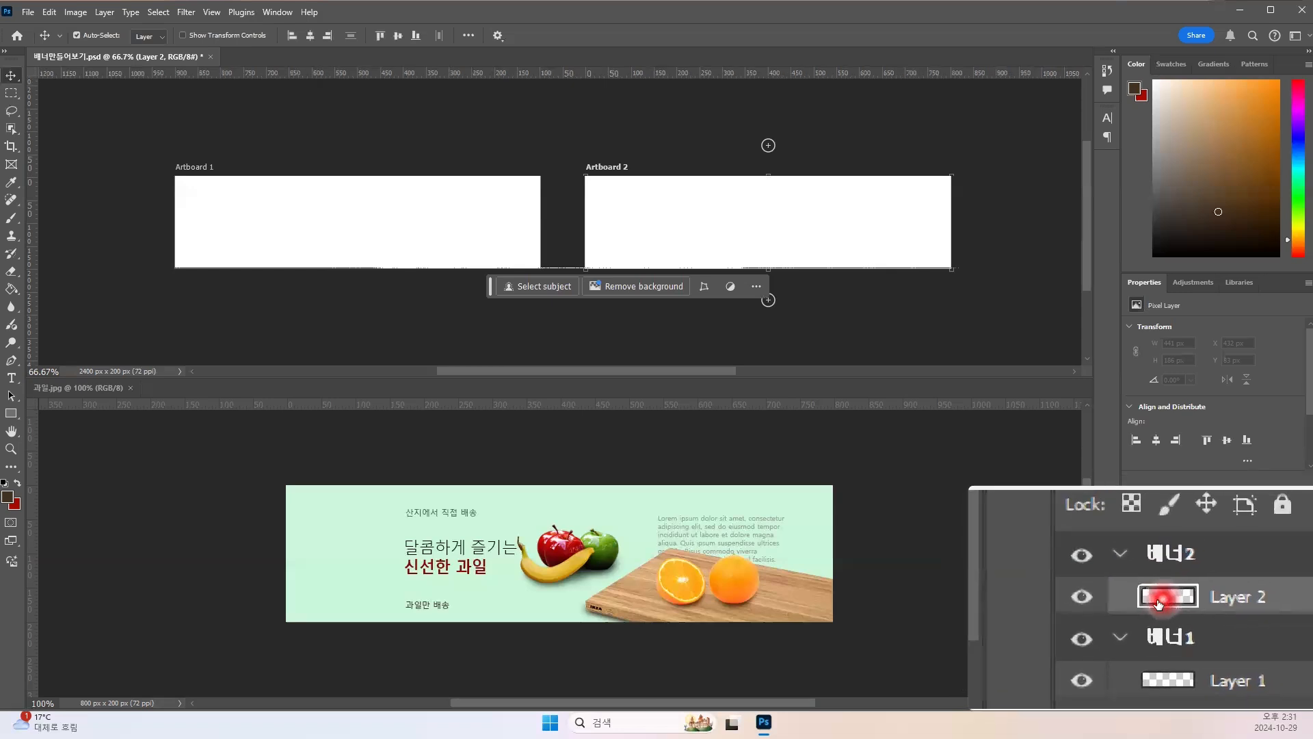
Step: Collapse the 배너2 artboard's layer list and expand it again
click(1146, 585)
click(1147, 585)
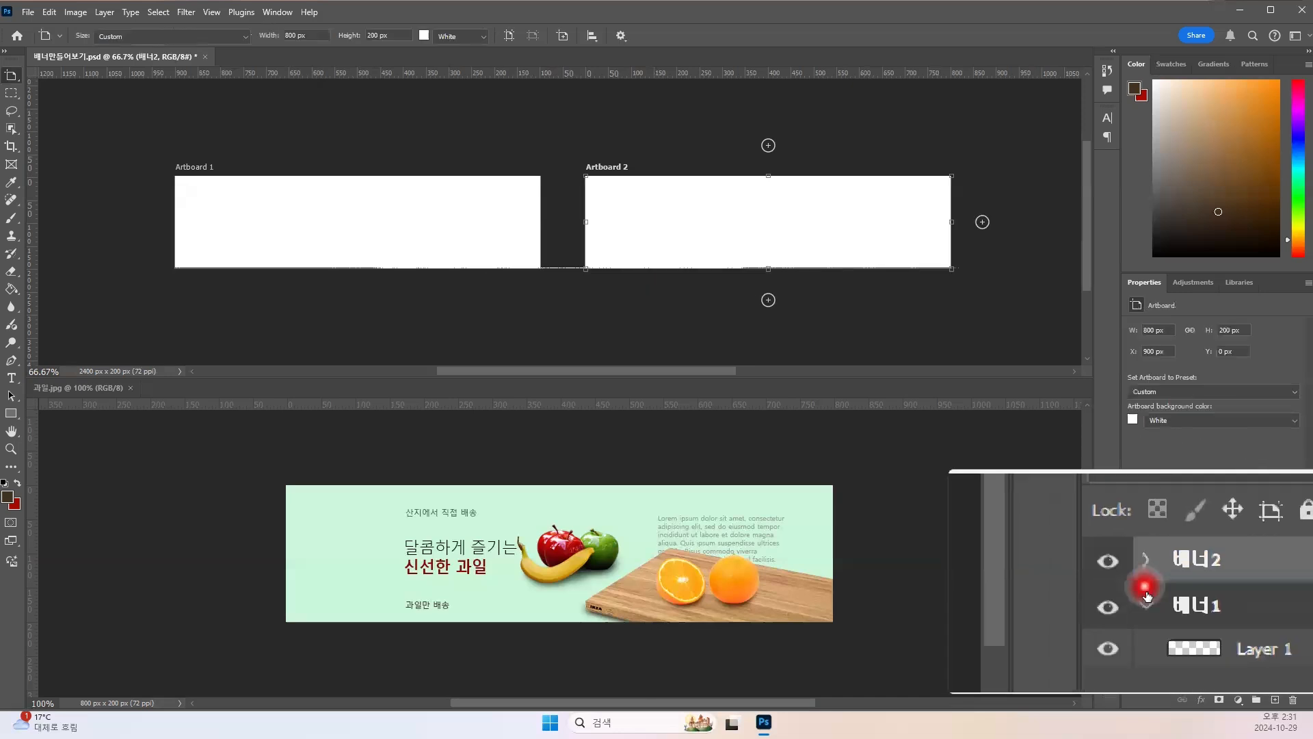
click(1149, 606)
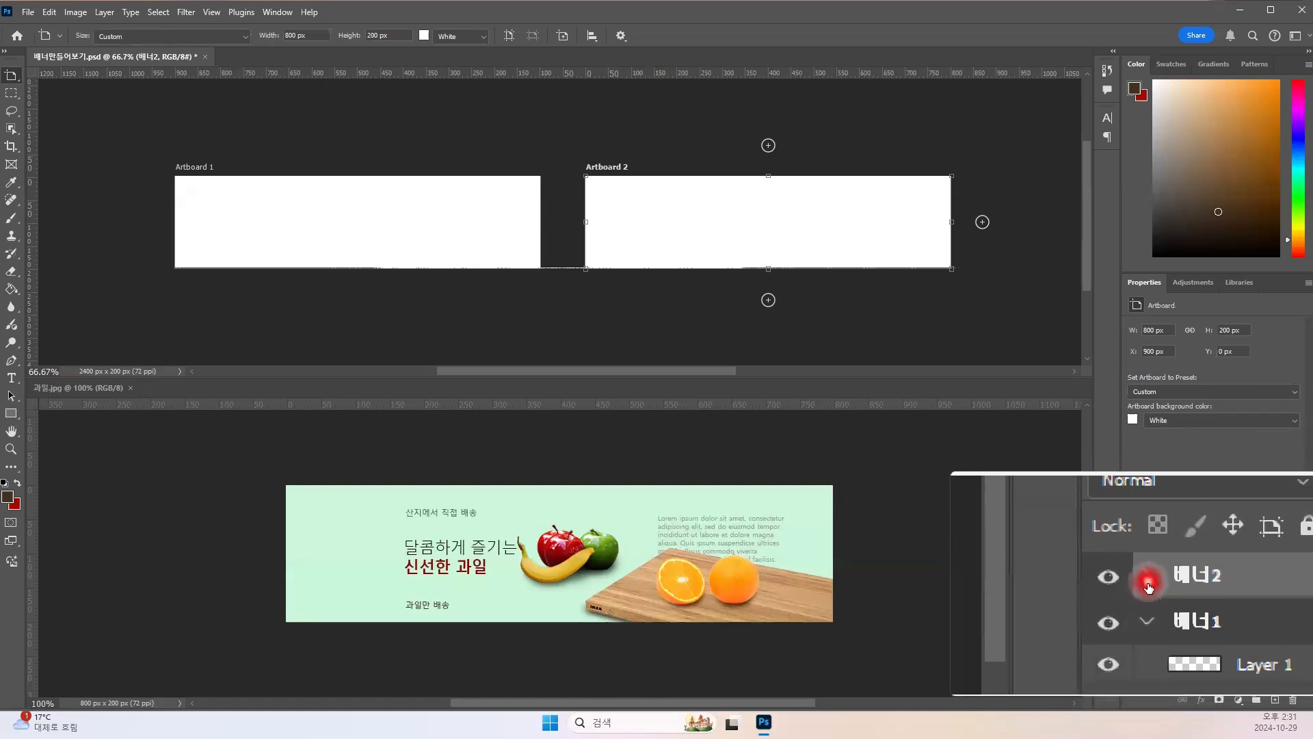
key(ctrl+shift+alt+n)
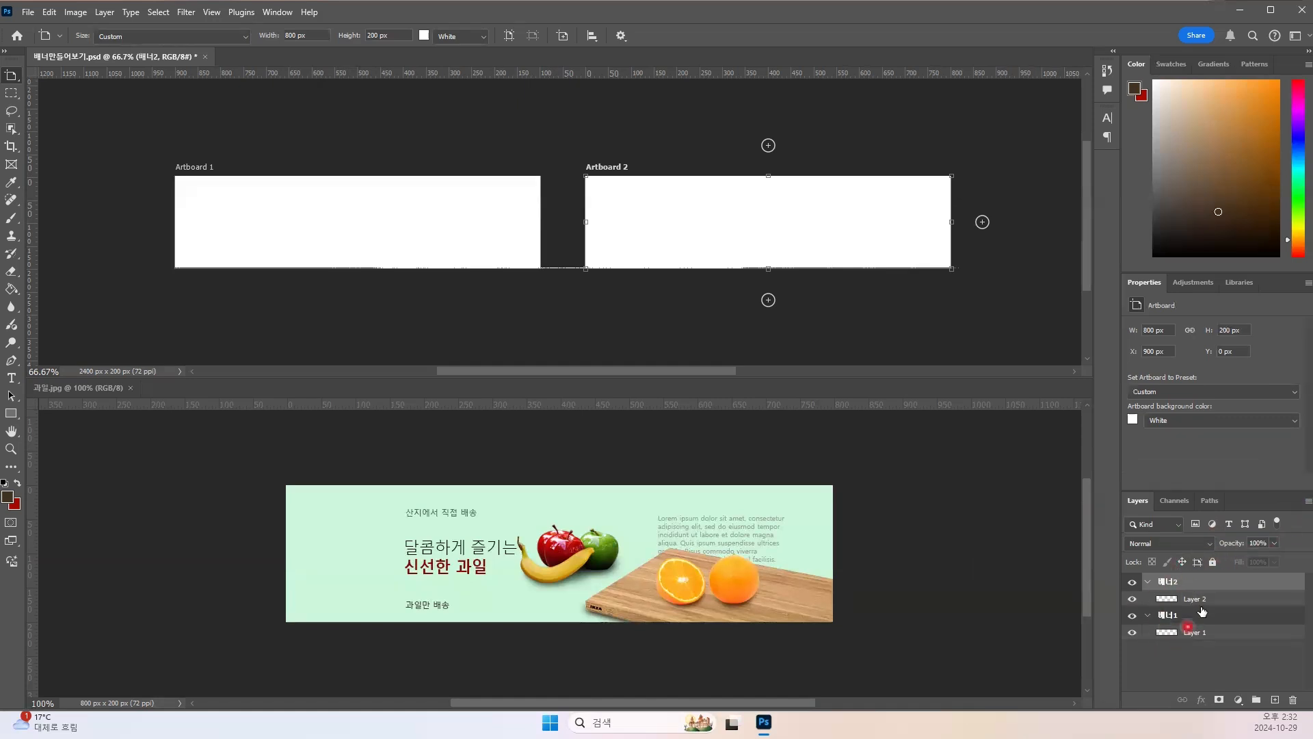
Step: Set the layer thumbnails to the largest size in the Layers Panel Options
click(1306, 502)
click(1306, 501)
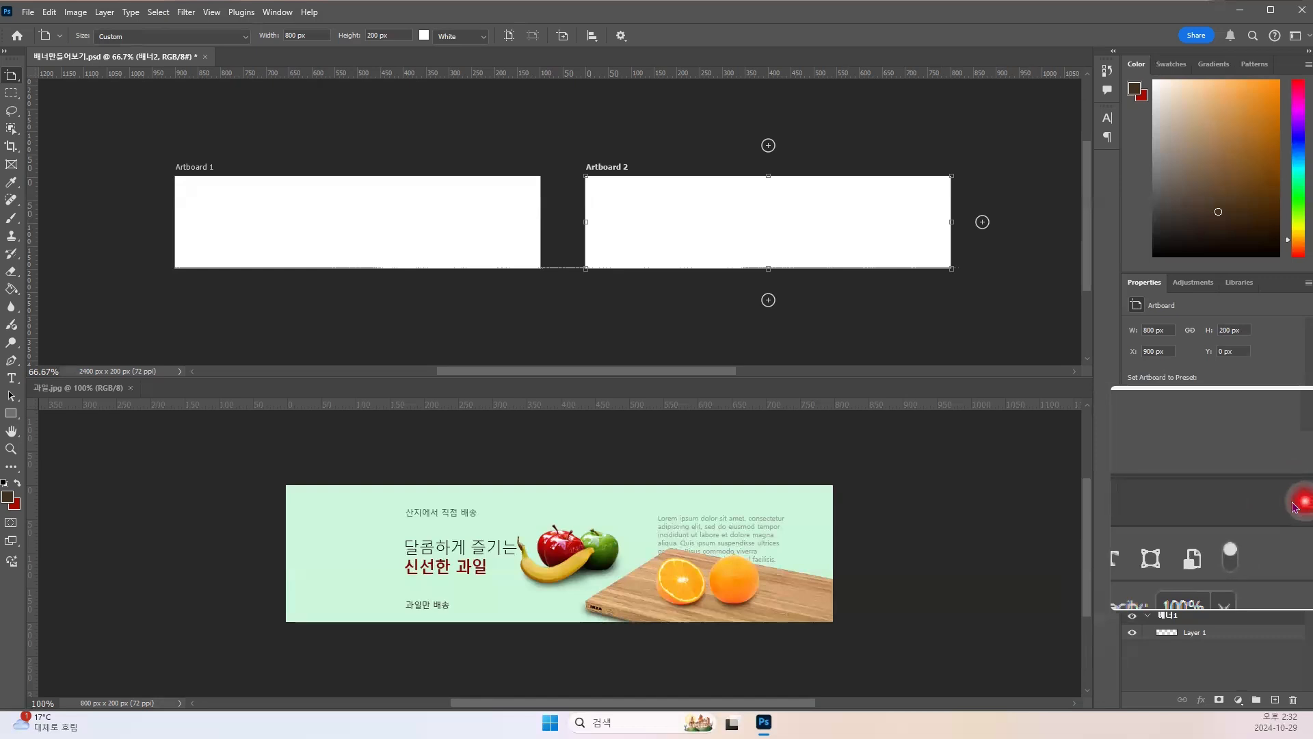
click(1302, 503)
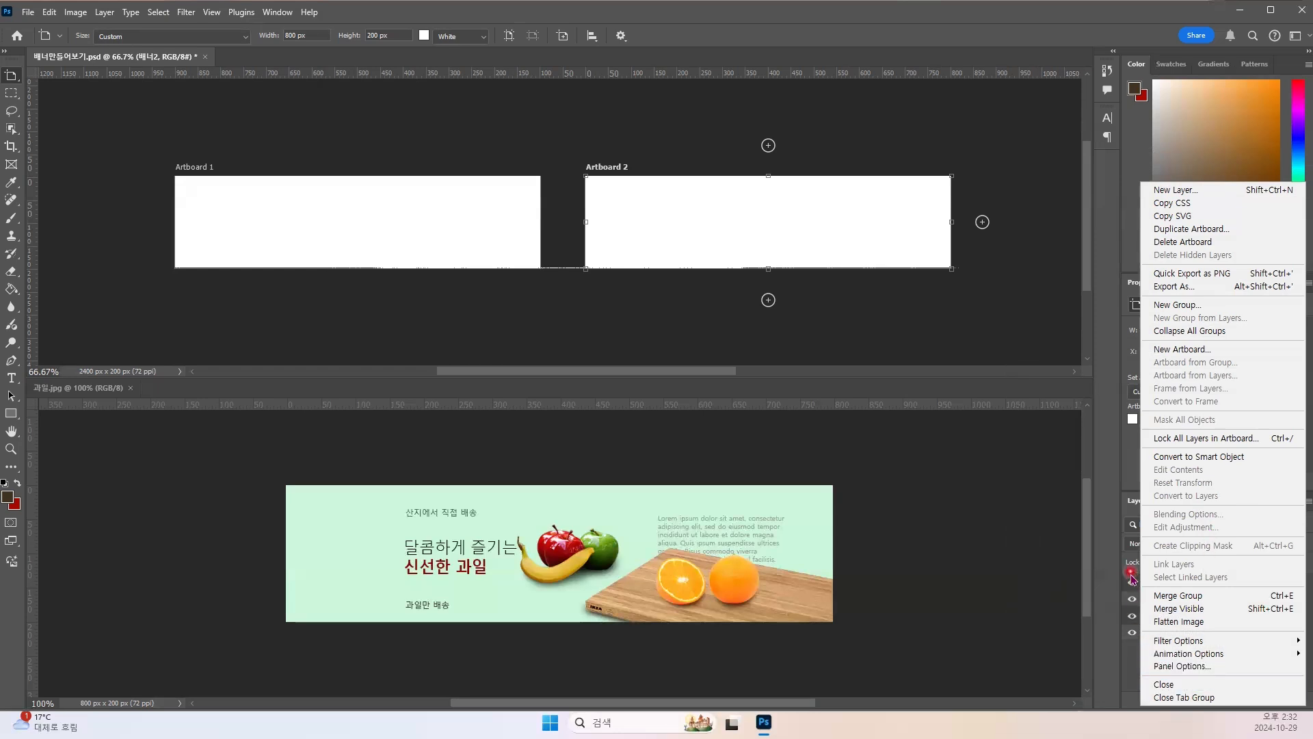
click(1165, 674)
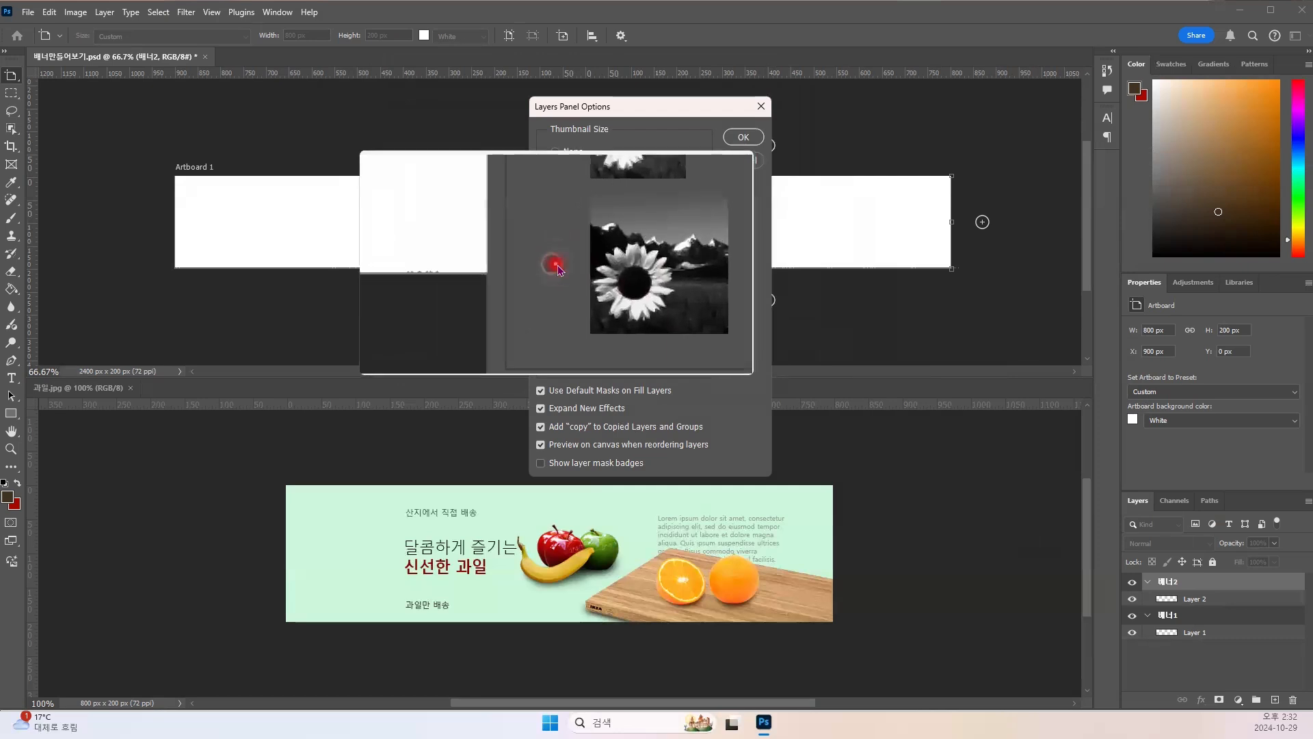
click(558, 269)
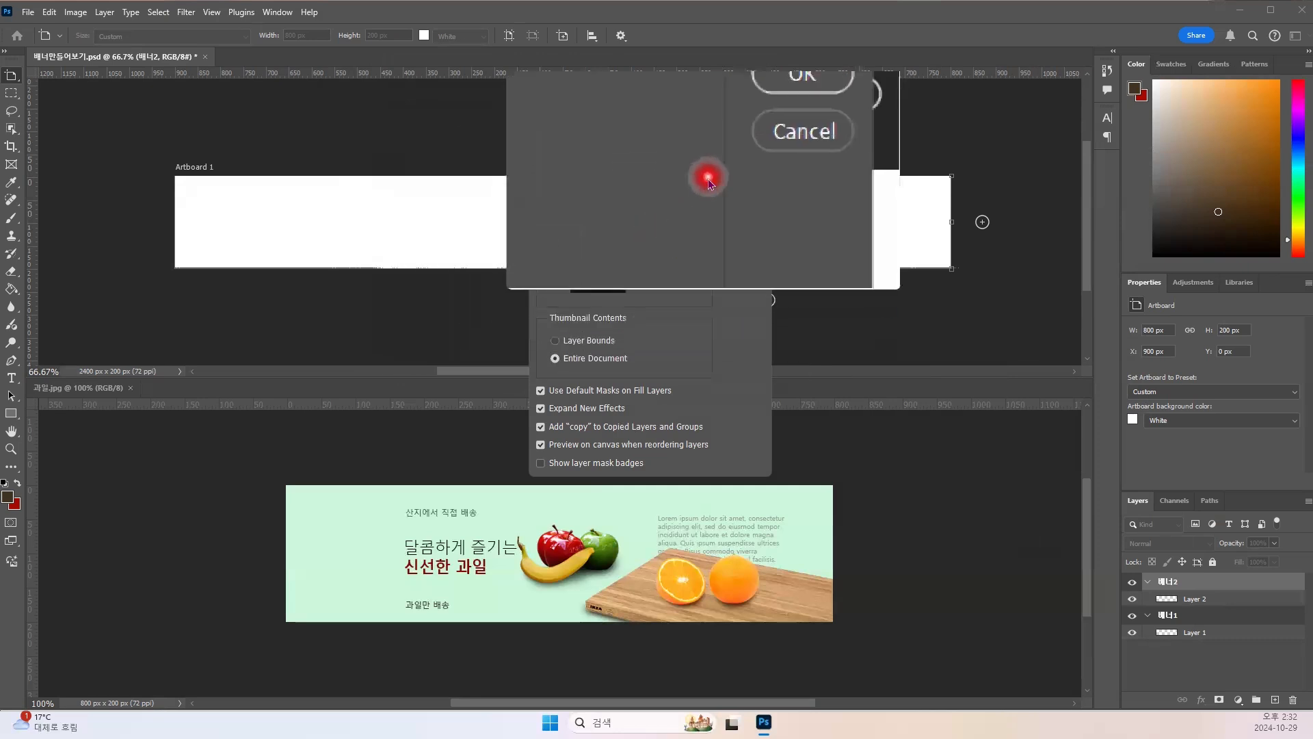
click(756, 140)
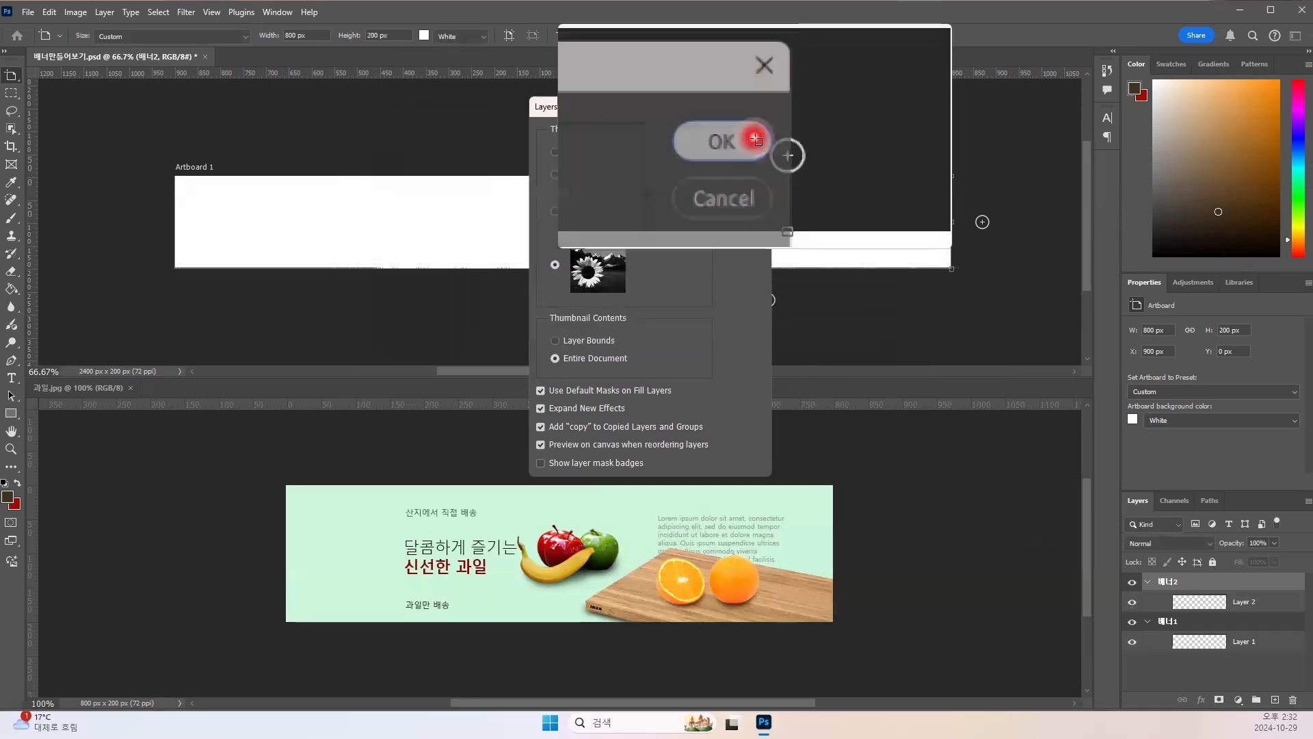
Step: Rename Layer 1 in the 배너1 artboard as 배경1
click(1194, 600)
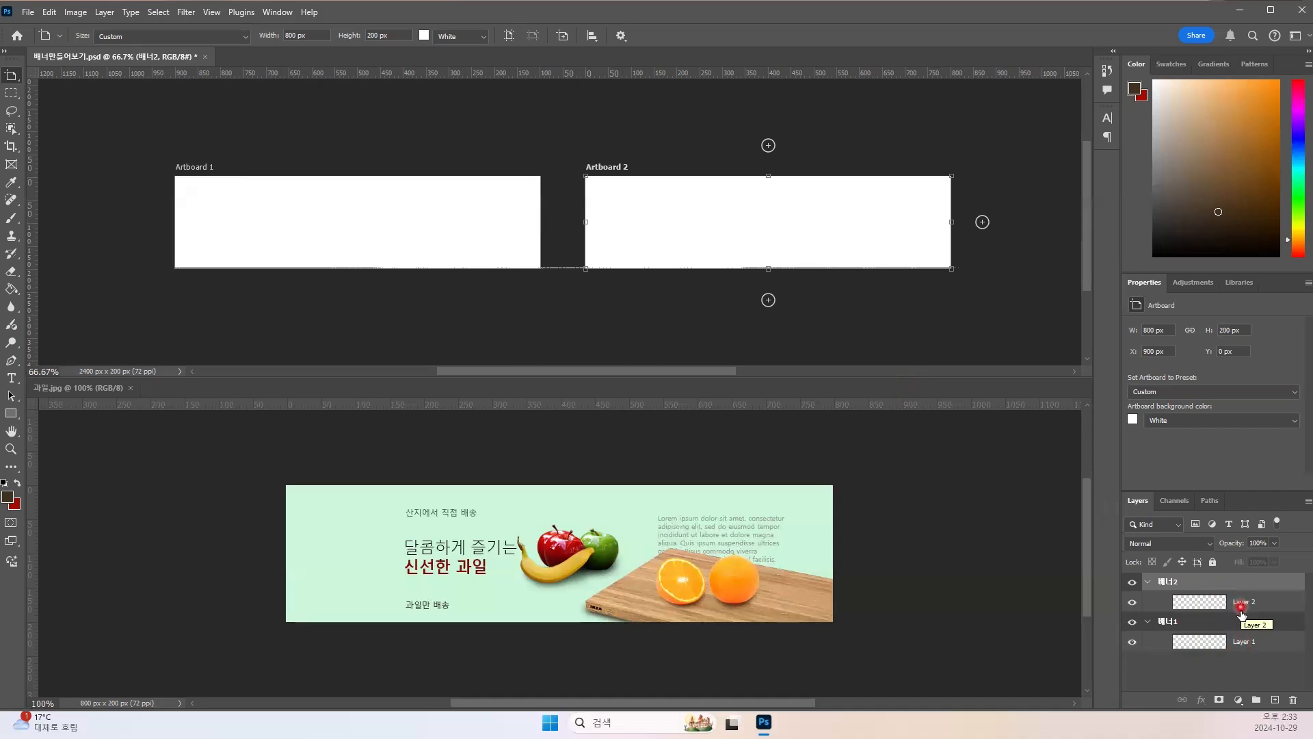
double_click(1247, 641)
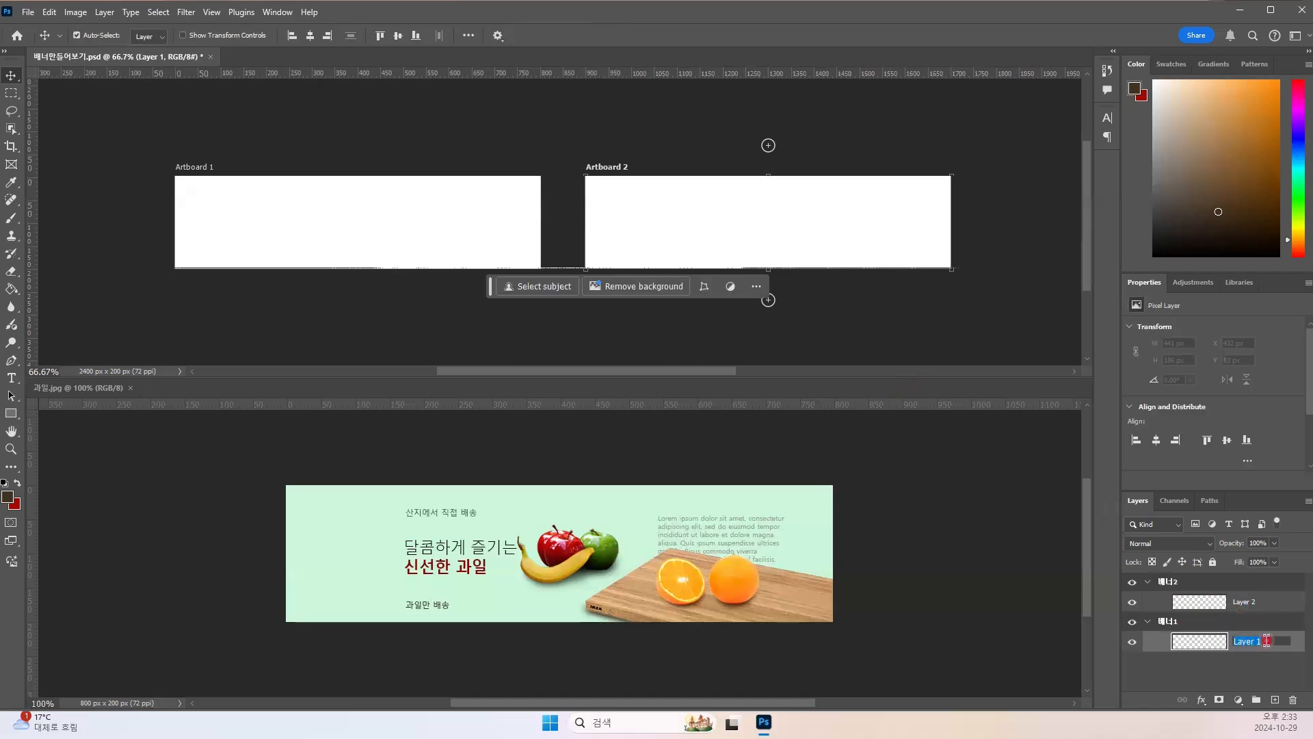
text(ㅂㅐ경1)
click(1271, 637)
click(1265, 622)
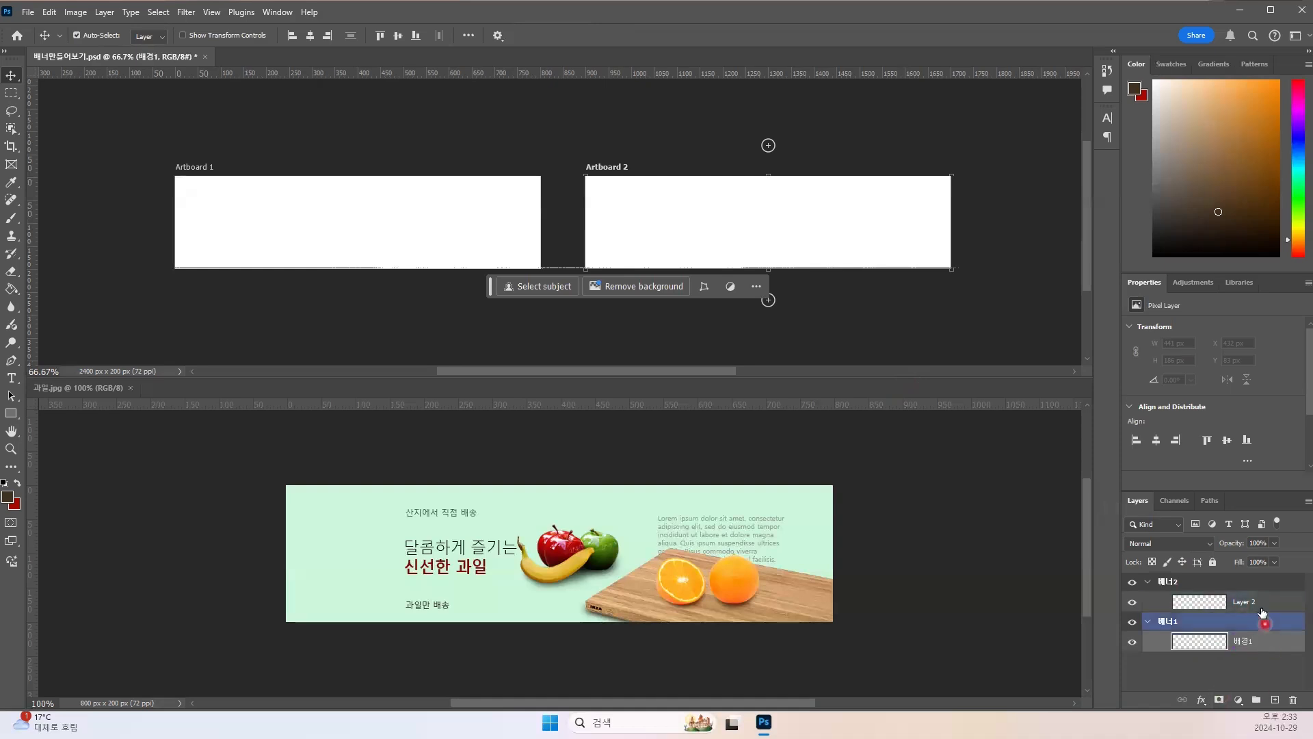
Step: Rename Layer 2 in the 배너2 artboard as 배경2
double_click(1261, 602)
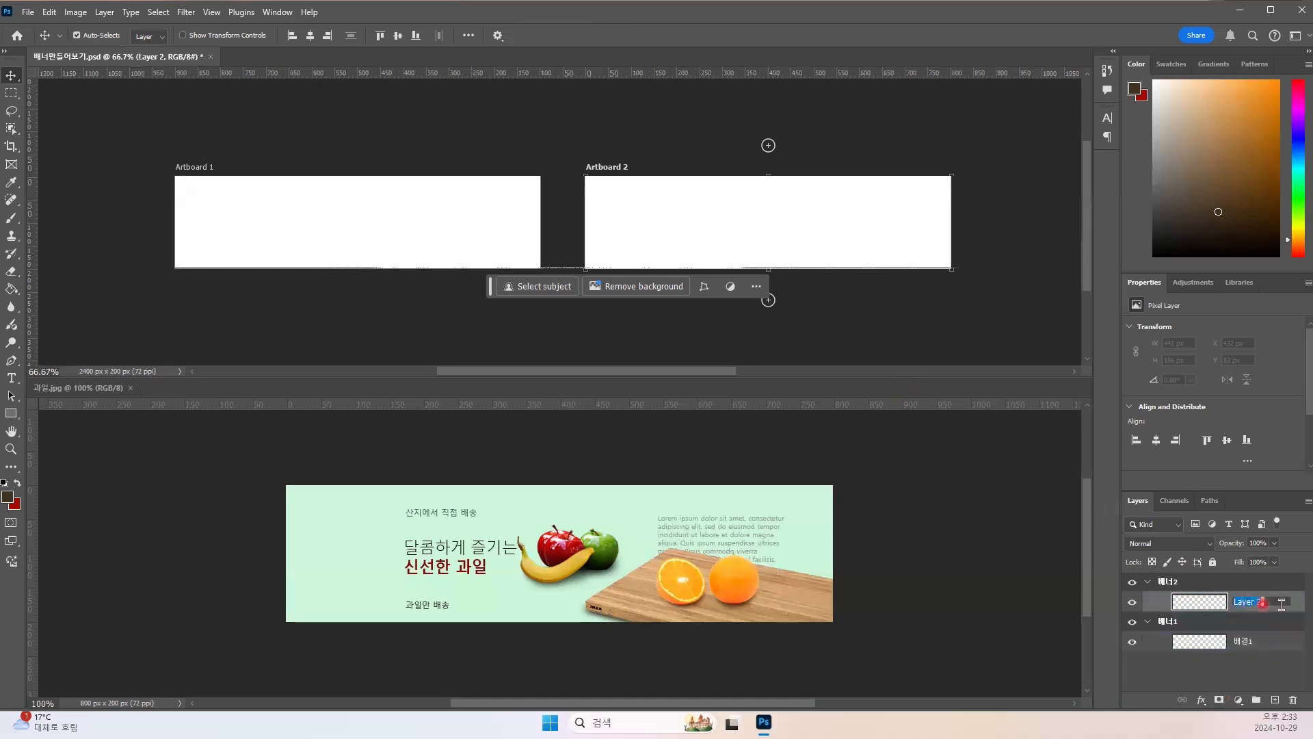
text(ㅂㅐ경2)
key(Return)
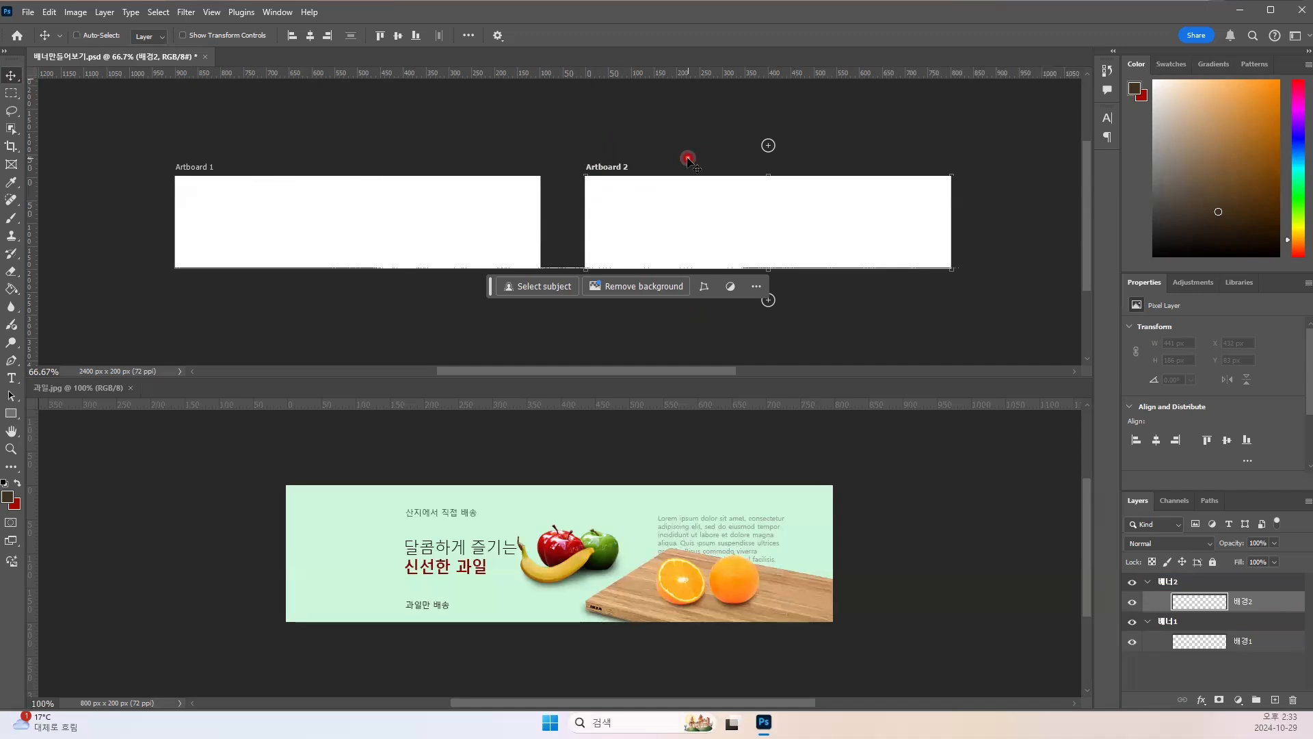
Step: Turn on Show Transform Controls for the Move tool
key(ctrl+plus)
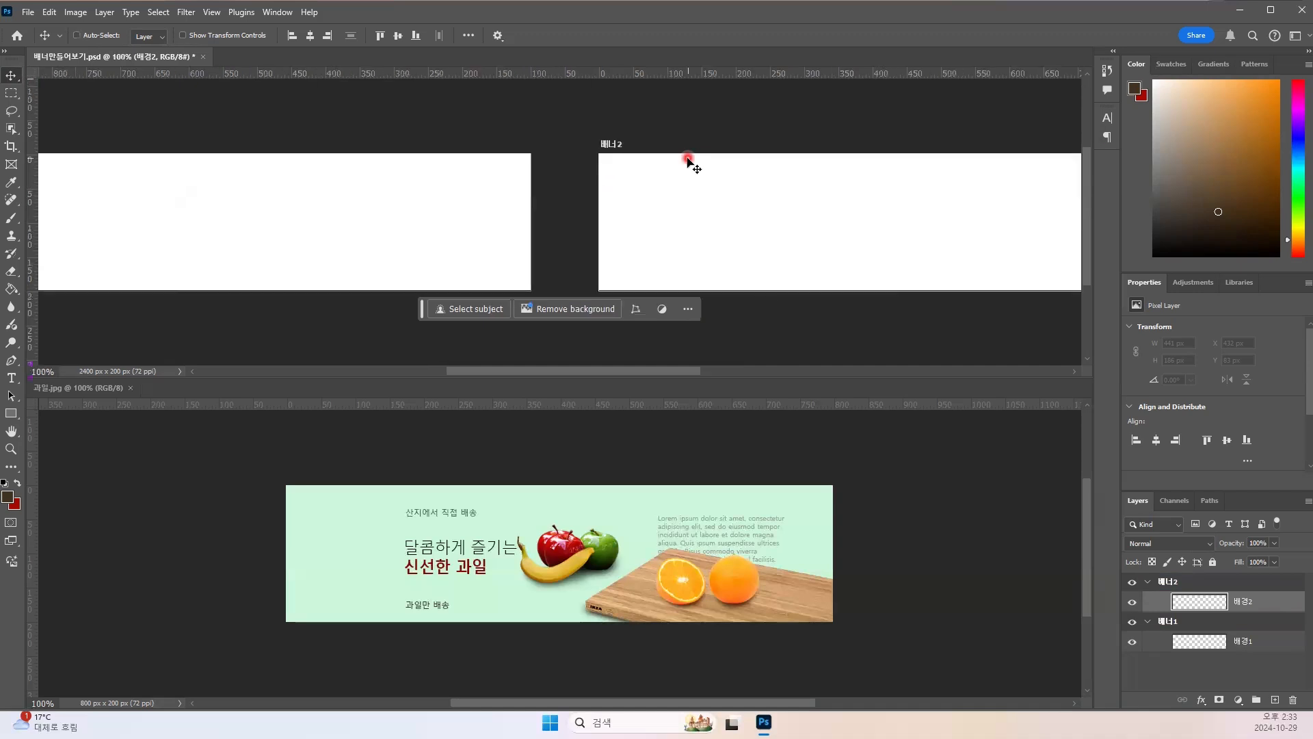
key(ctrl+plus)
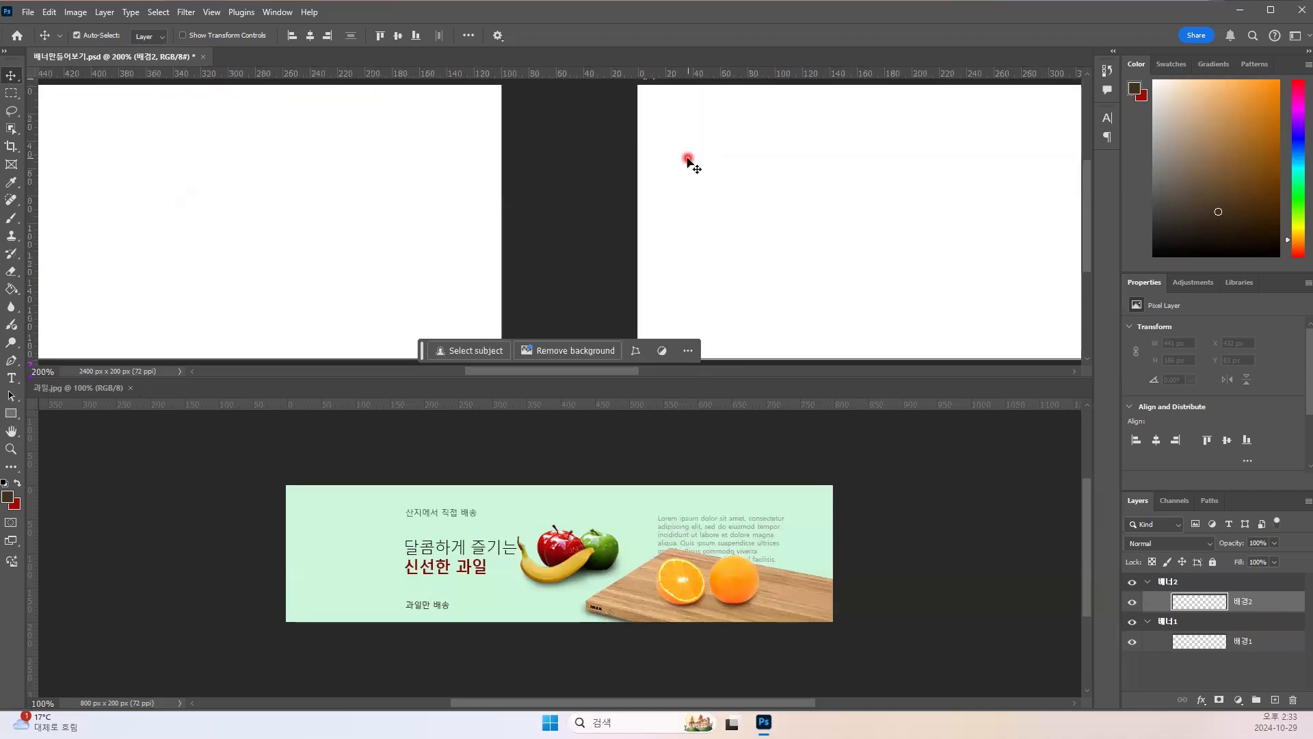
drag(721, 188, 246, 185)
click(248, 188)
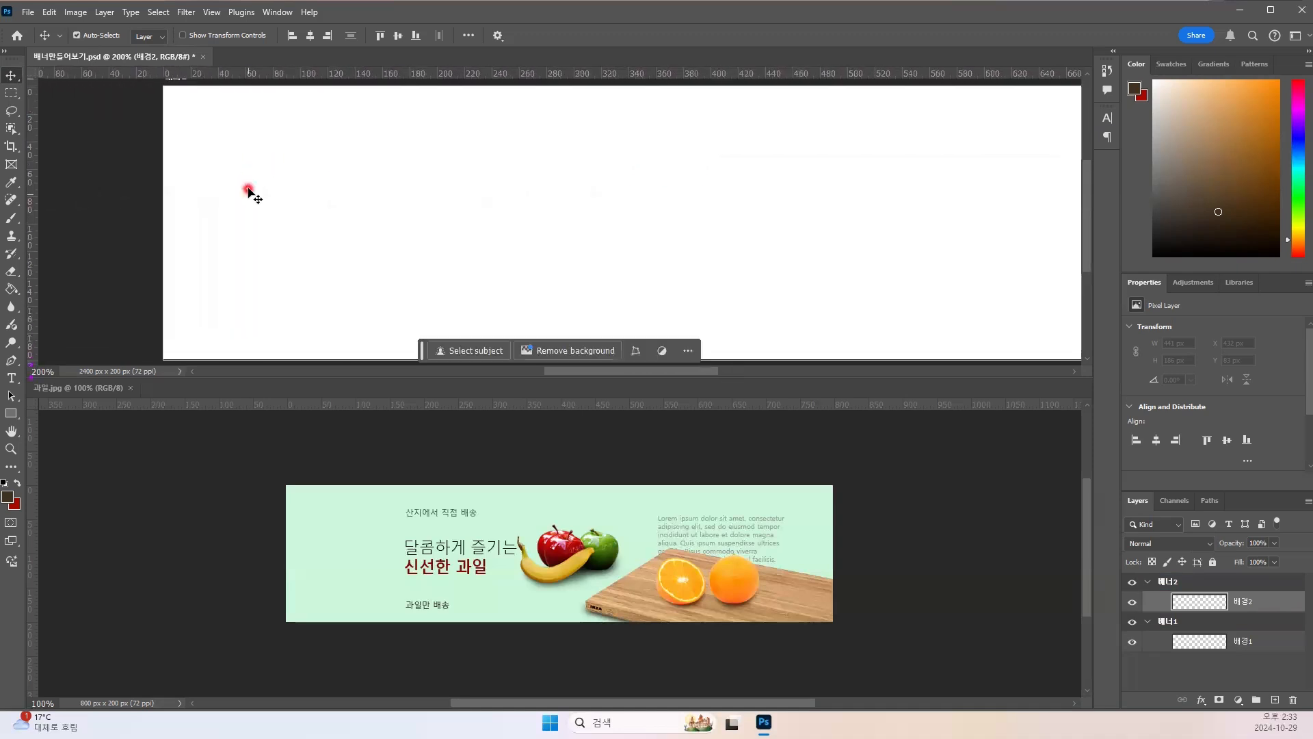
key(ctrl+minus)
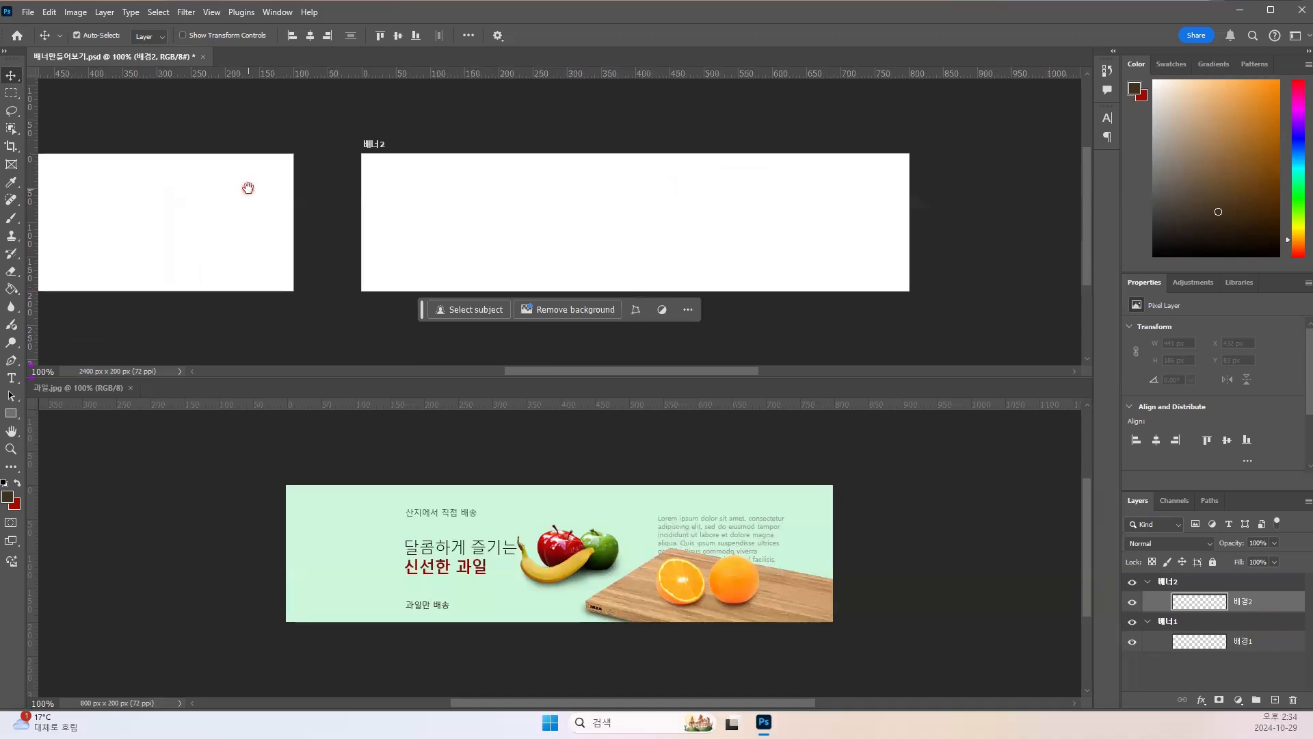
drag(345, 223, 276, 240)
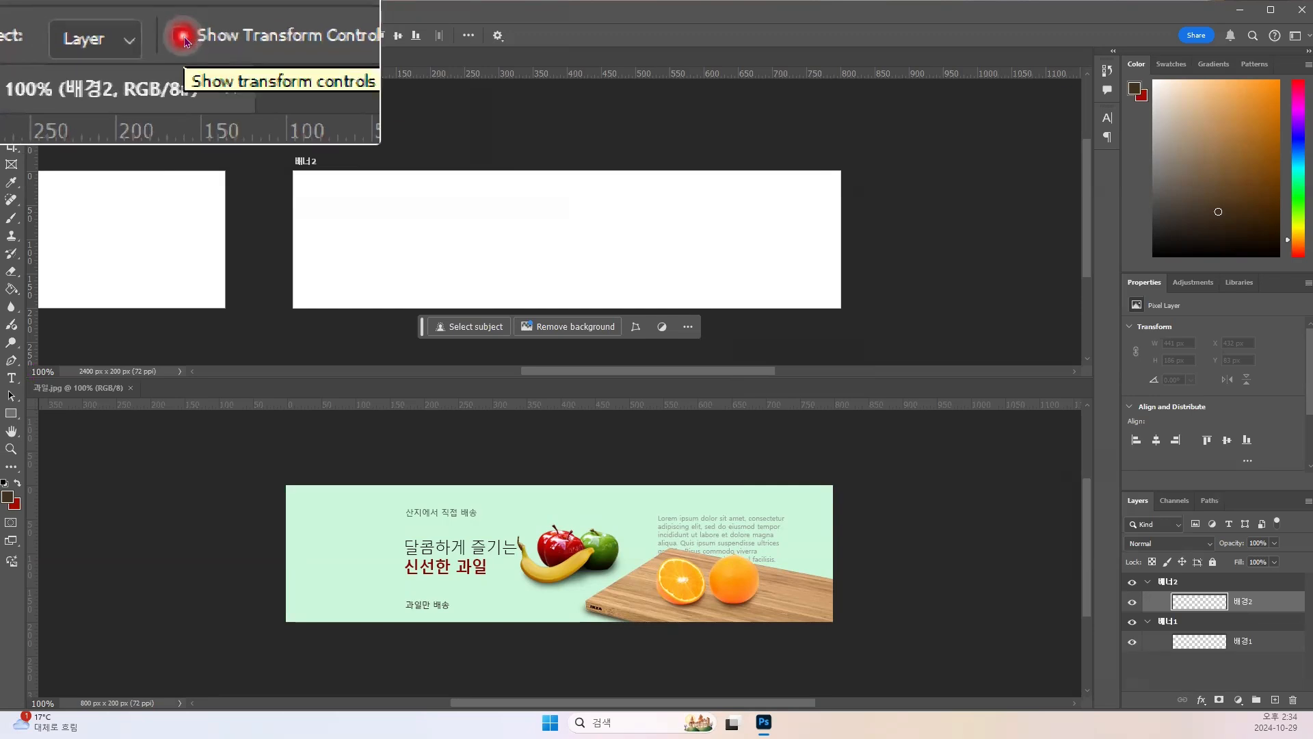
click(184, 36)
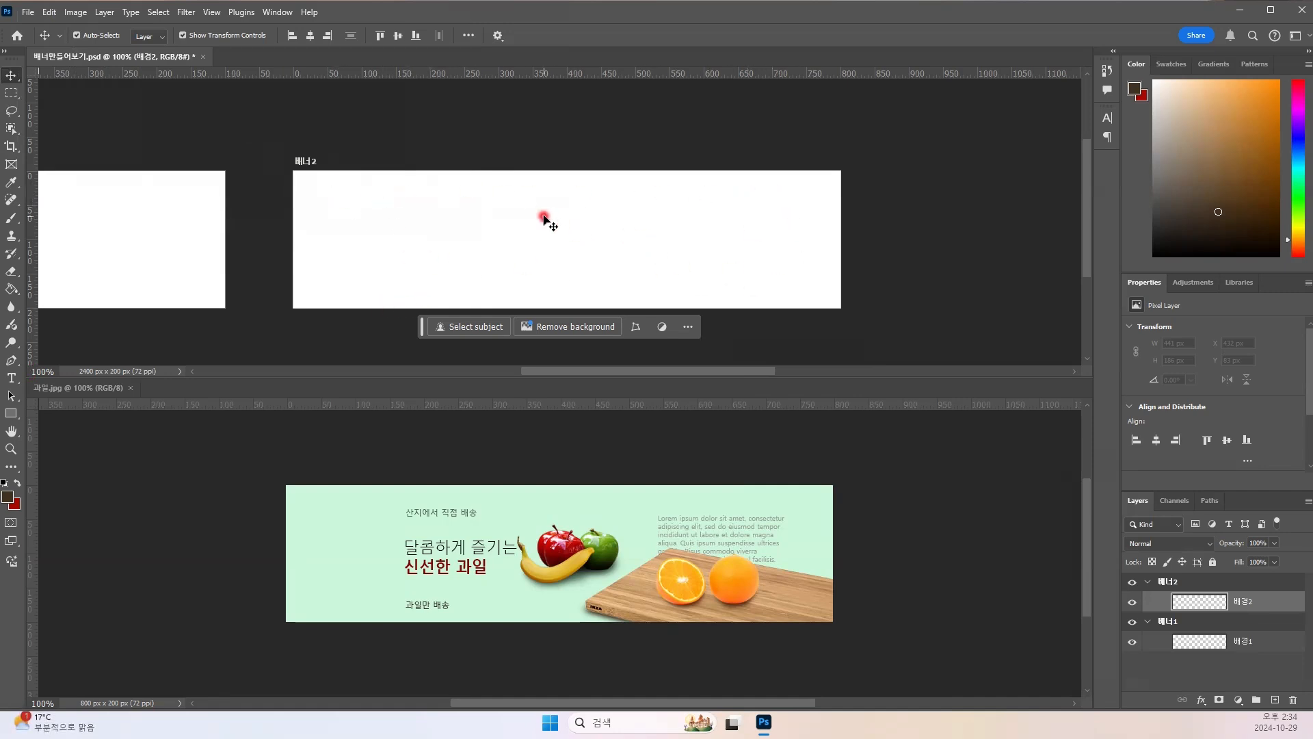
Step: Generate an image in the 배너2 artboard from the prompt 주방, with the content type set to Photo
click(49, 14)
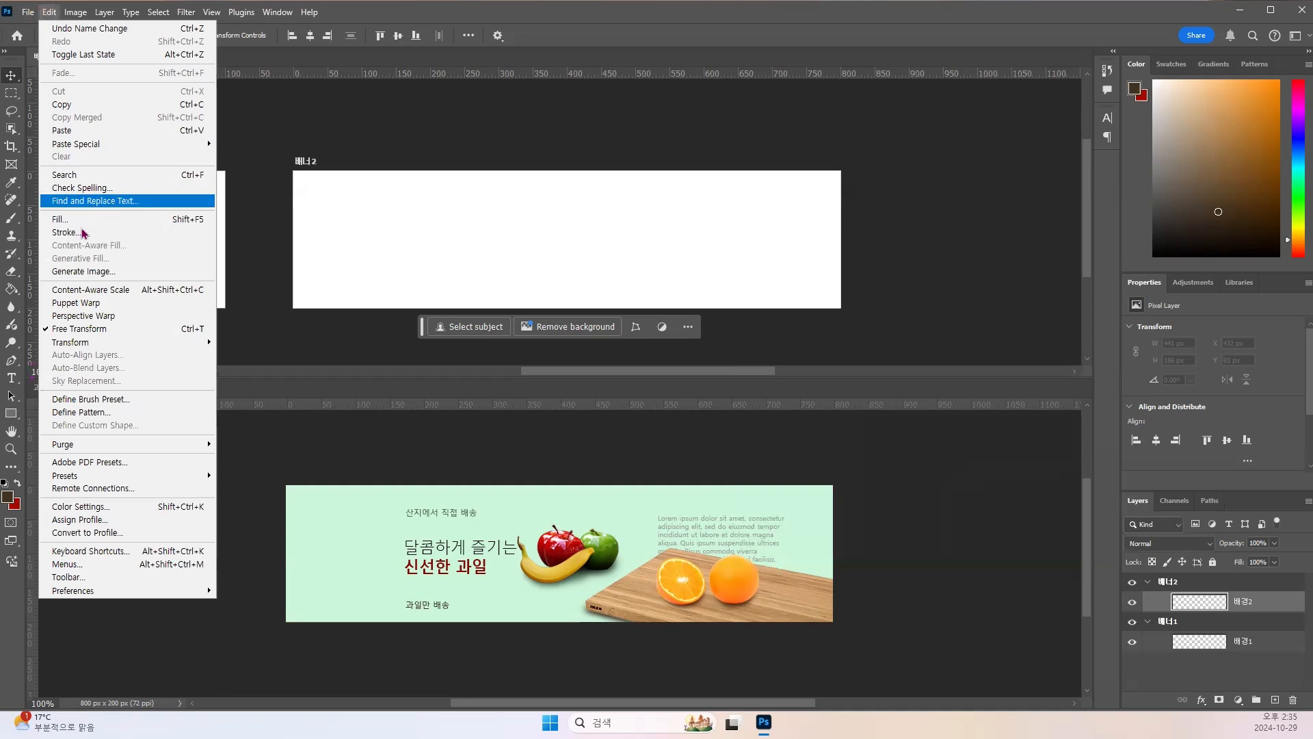
click(92, 272)
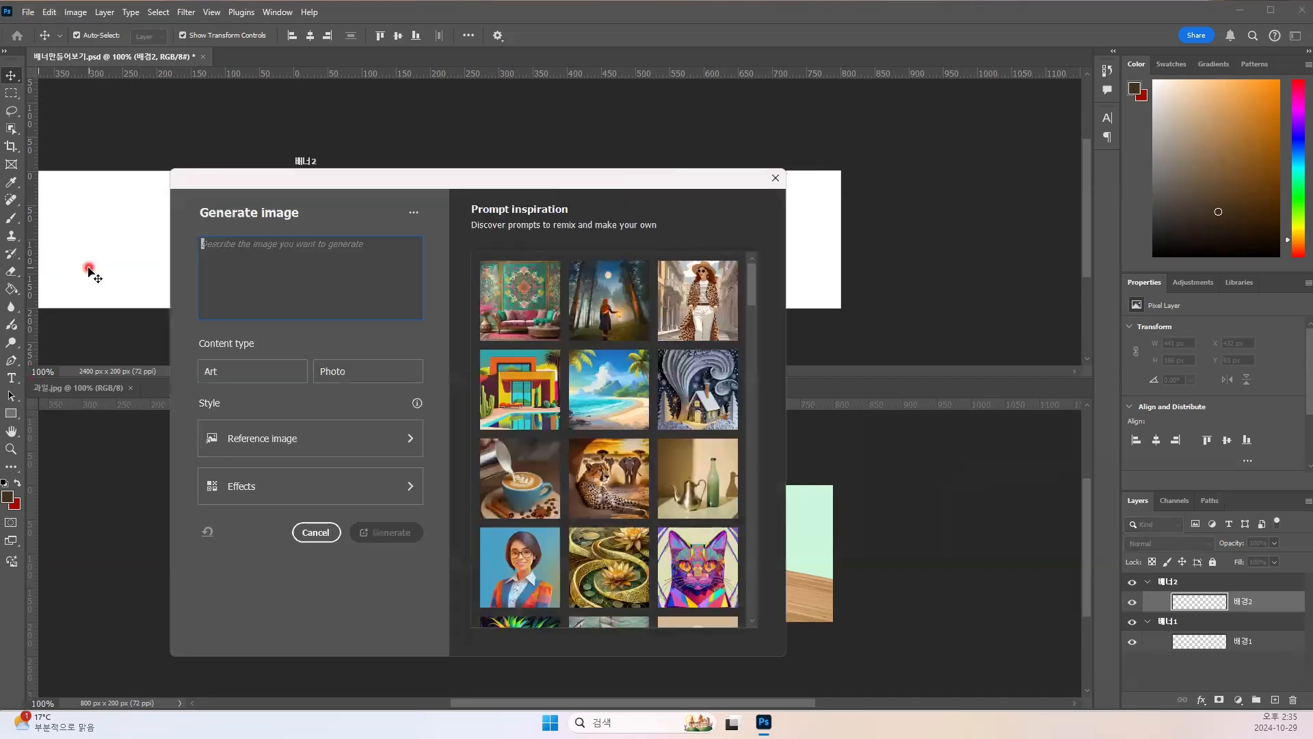
click(266, 175)
drag(269, 180, 312, 144)
click(336, 230)
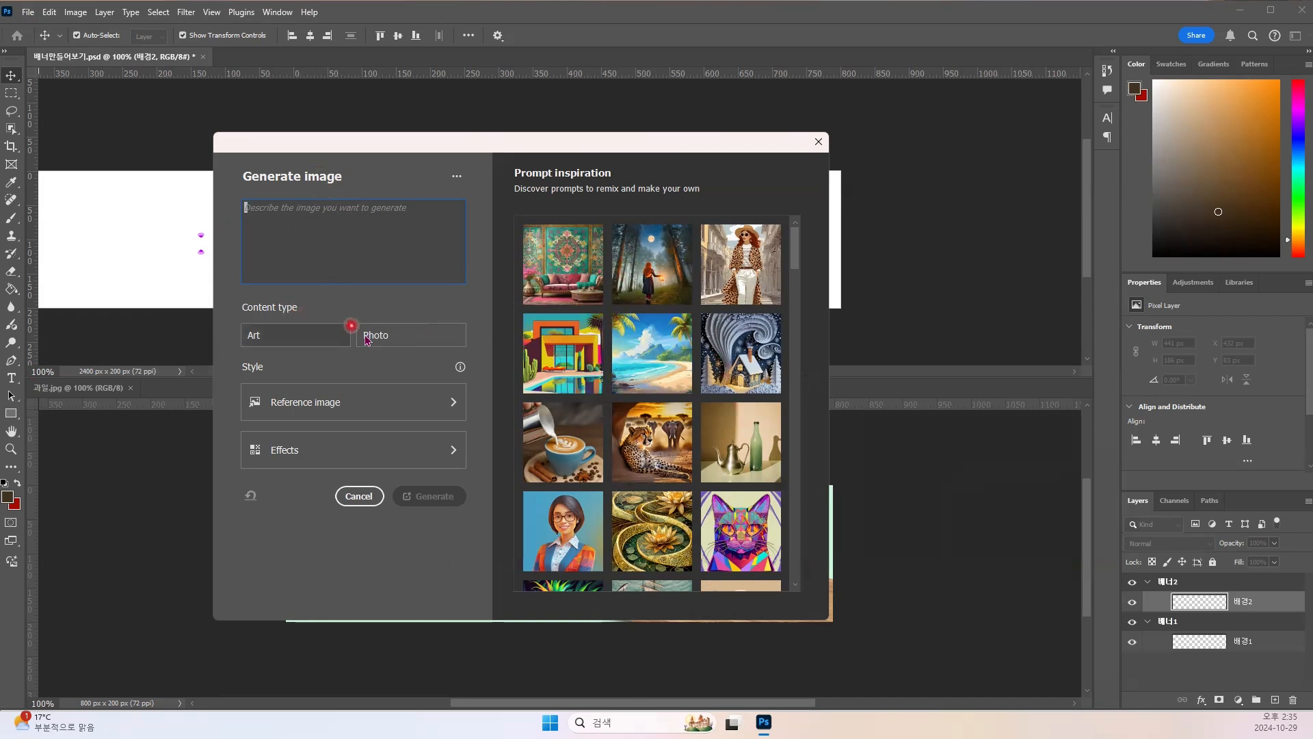
click(384, 340)
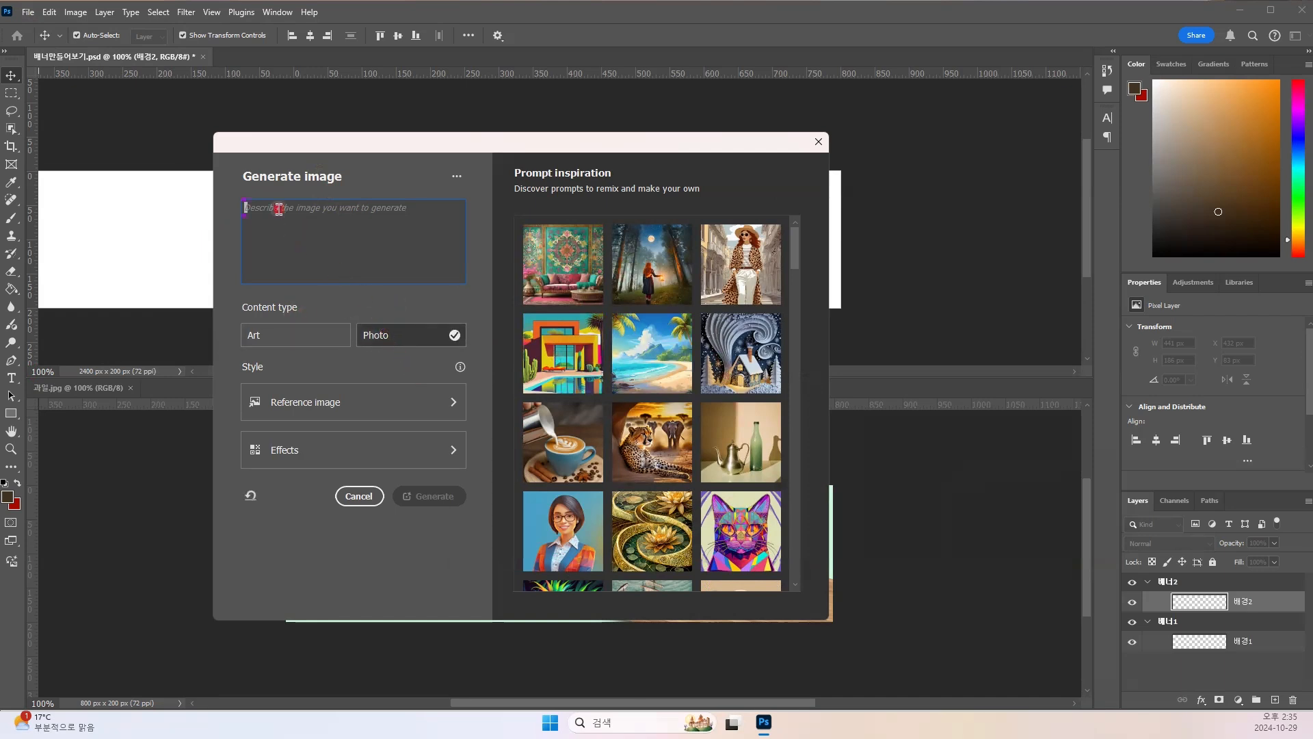
mouse_move(278, 208)
mouse_down()
mouse_move(406, 204)
mouse_move(231, 201)
mouse_up()
key(BackSpace)
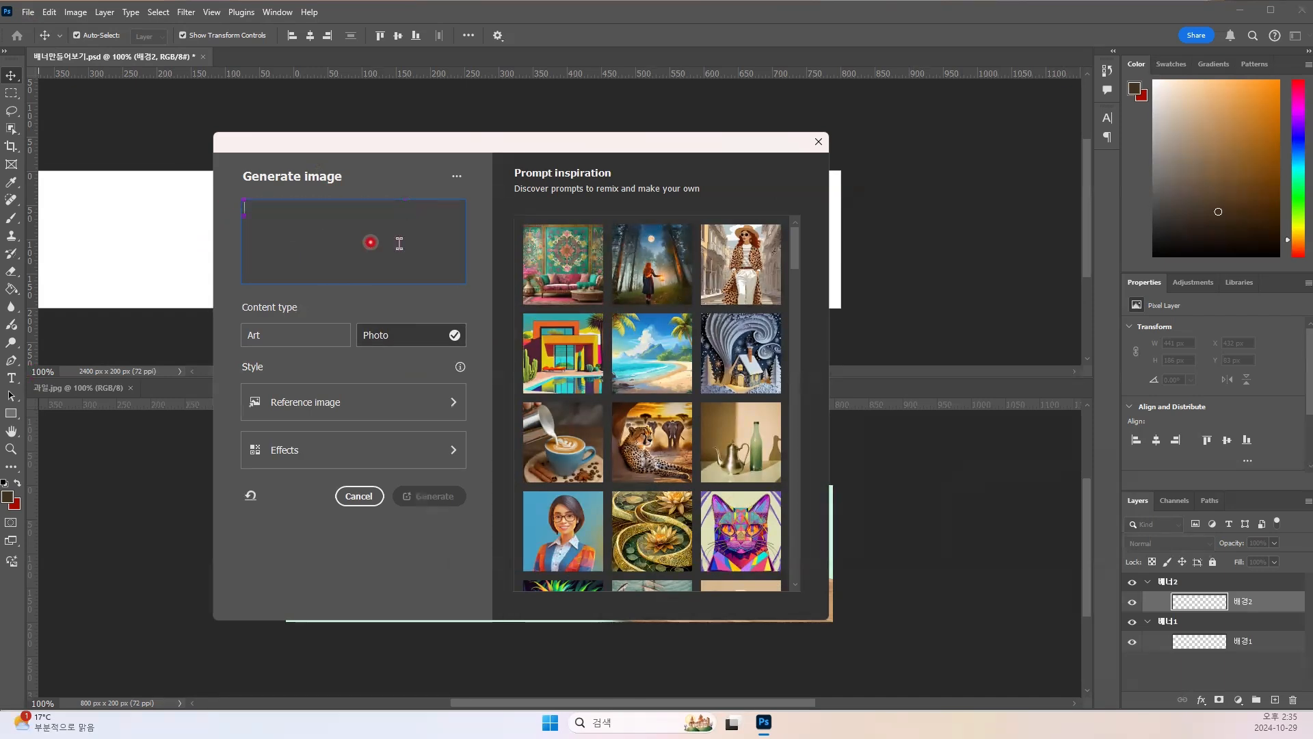
text(주황)
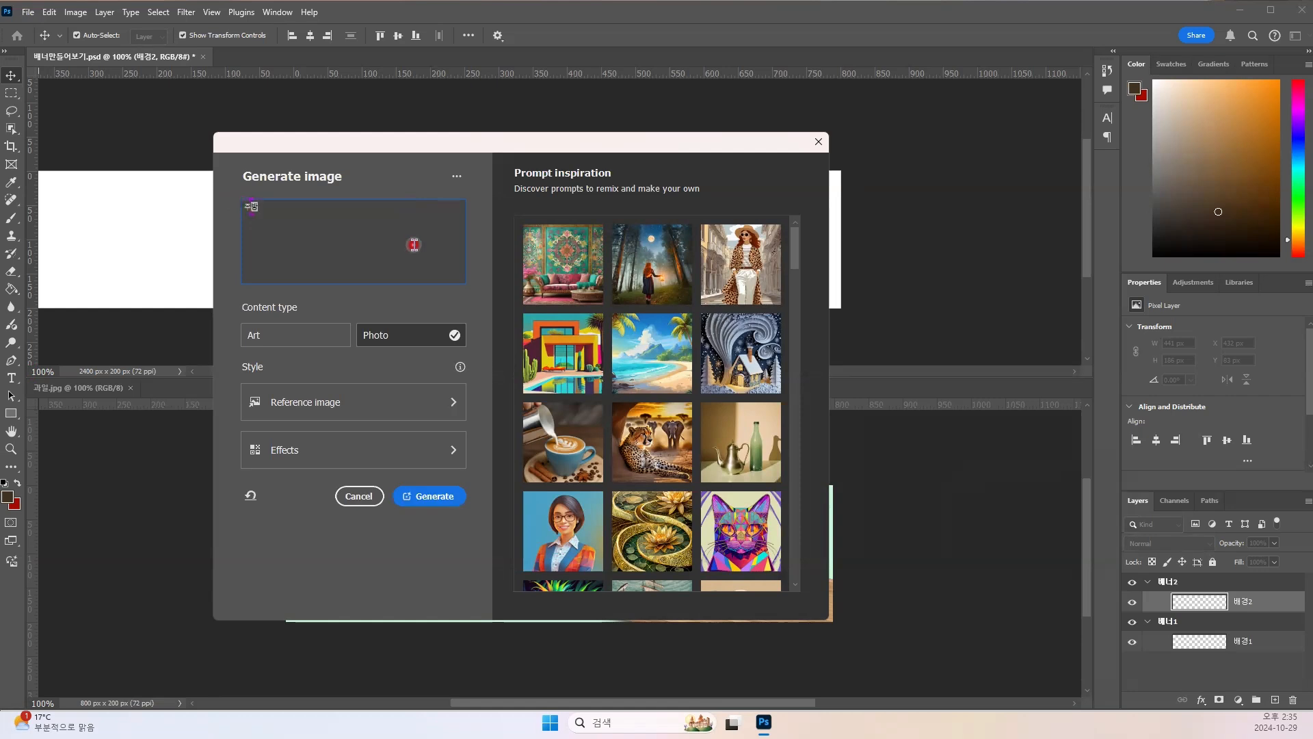
click(417, 500)
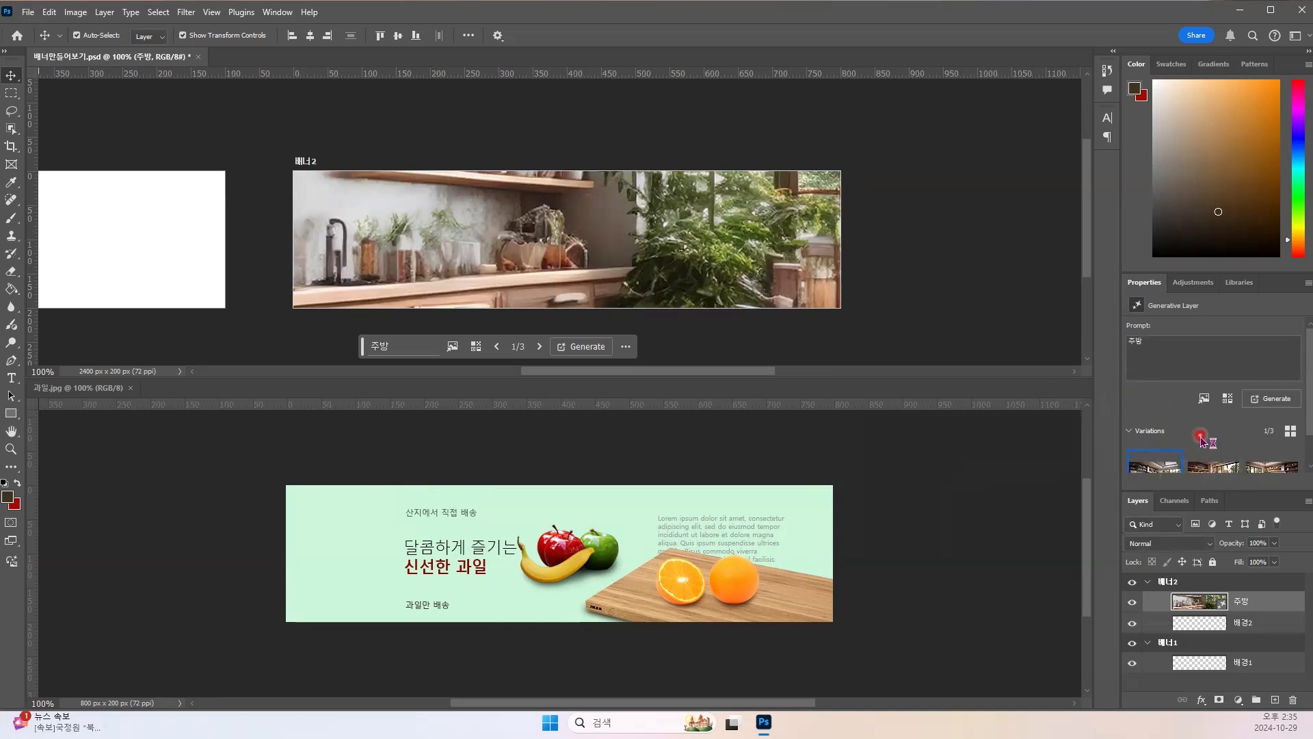
Step: Try the second variation of the generated 주방 image, and switch to the third one
click(1217, 471)
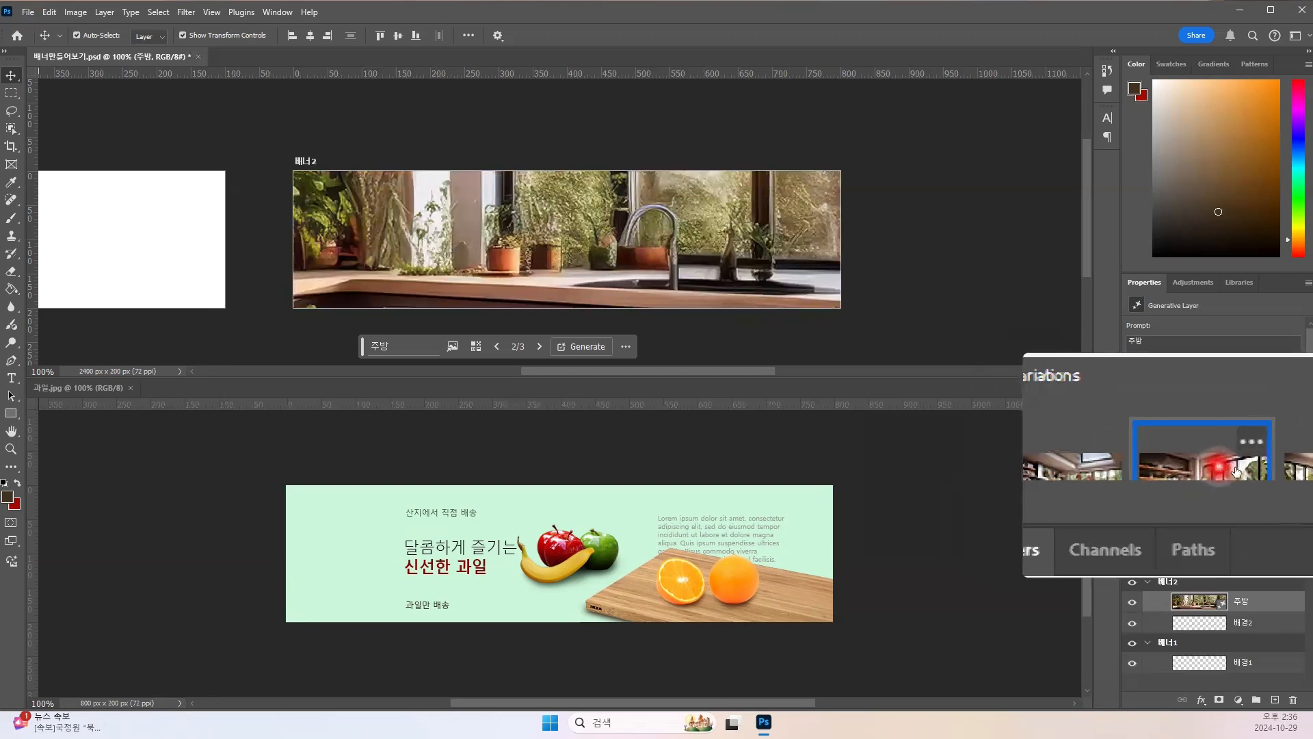
click(1270, 472)
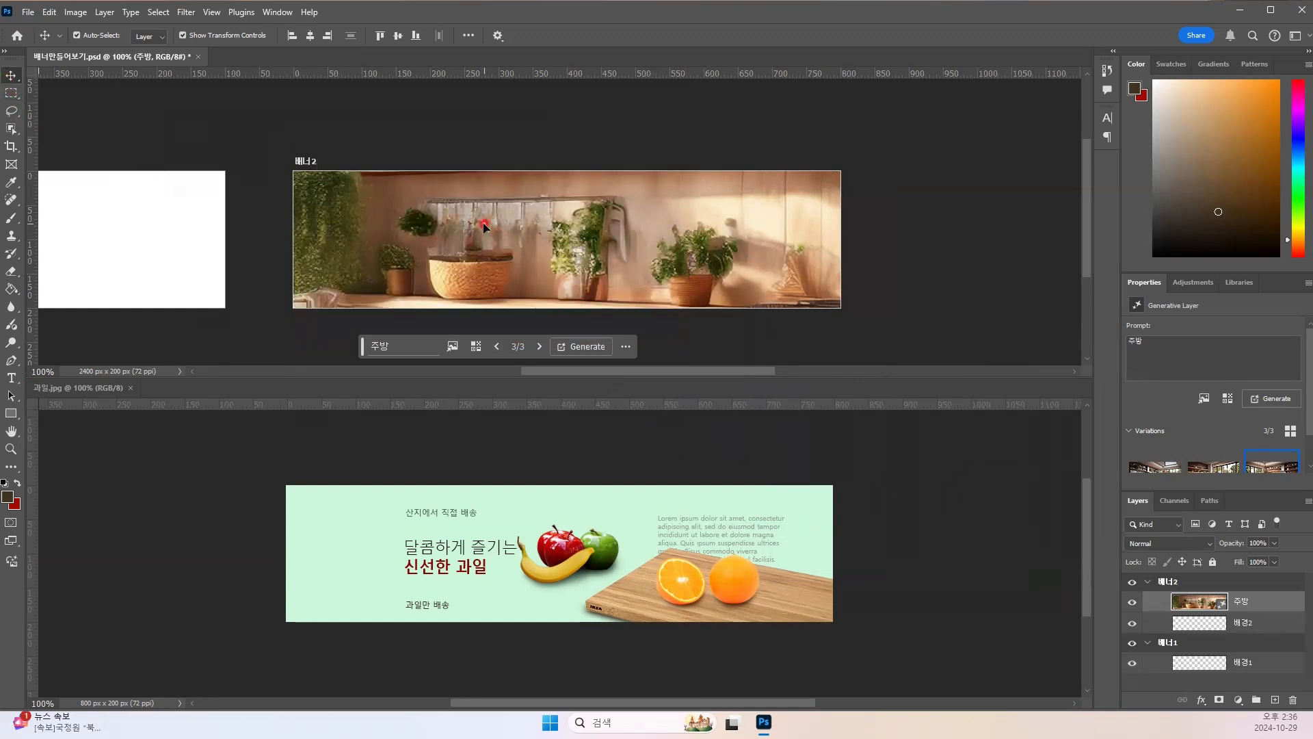
Step: Reposition the third variation of the 주방 image within the 배너2 artboard to try different crops
click(1202, 617)
click(636, 289)
drag(574, 269, 494, 214)
drag(483, 263, 410, 258)
drag(602, 250, 683, 283)
drag(424, 241, 667, 245)
drag(482, 245, 617, 236)
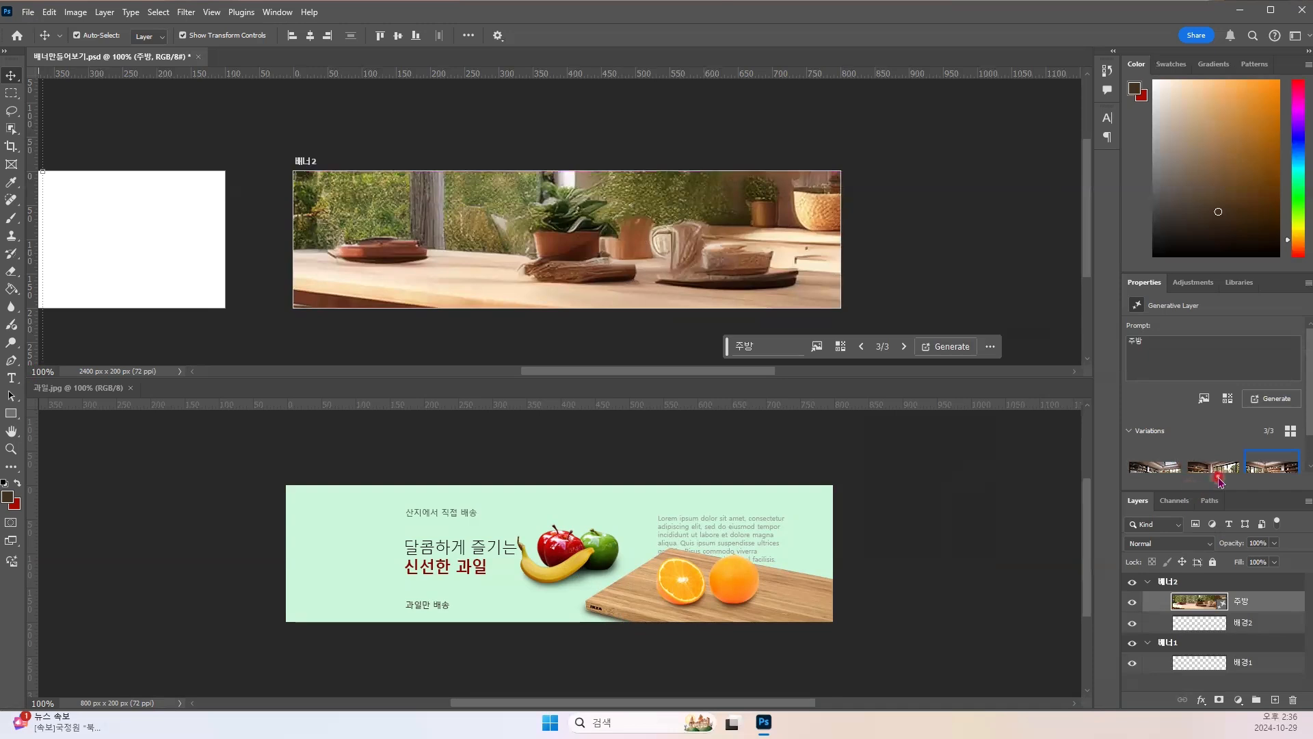
Step: Switch the 주방 layer to its second variation and reposition it within the 배너2 artboard
click(1214, 468)
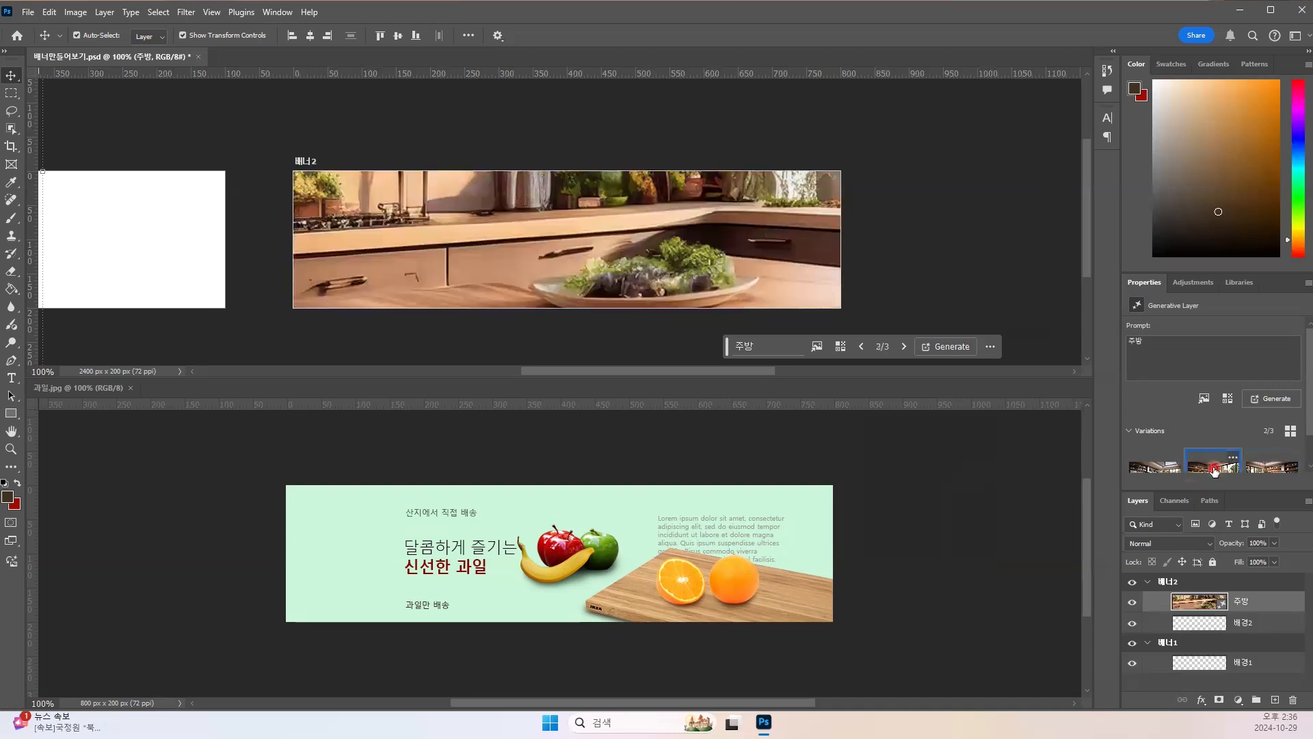
drag(463, 280, 715, 277)
drag(548, 274, 408, 267)
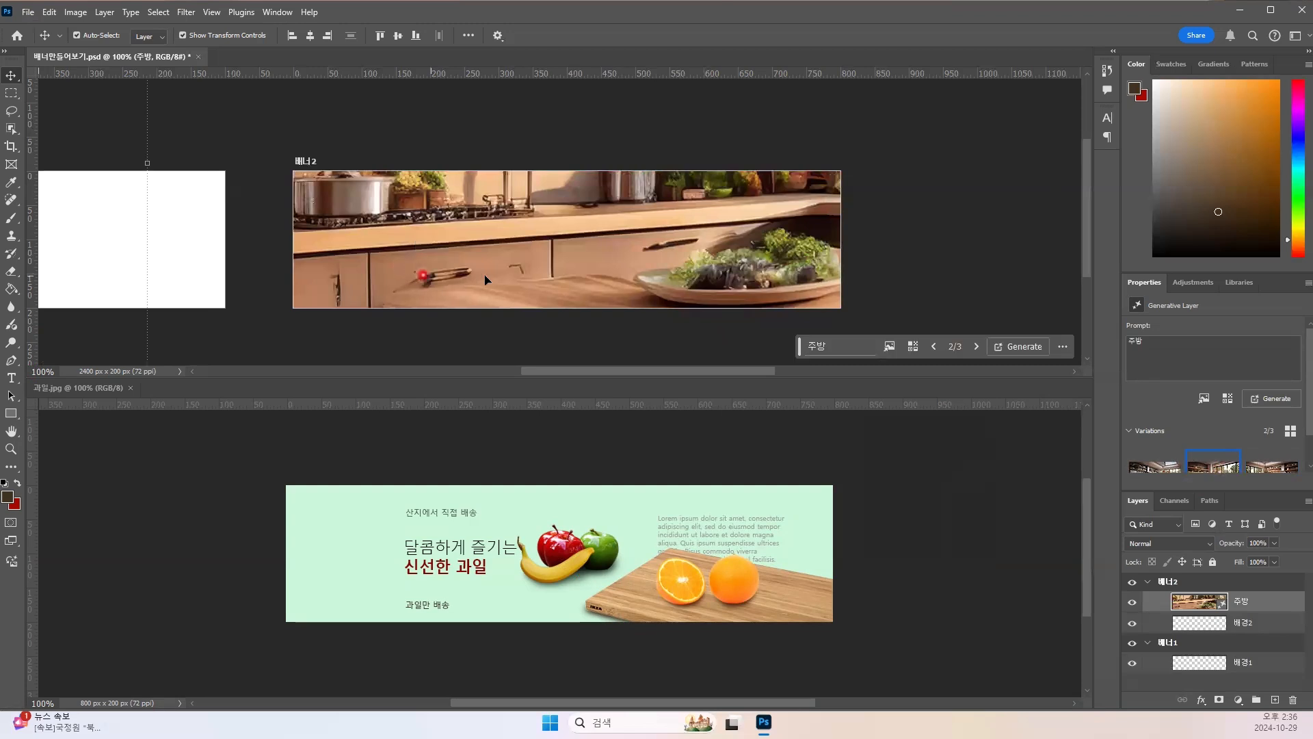
Step: Scale the 주방 image proportionally to about 55% with Free Transform and position it over the 배너2 artboard
key(ctrl+t)
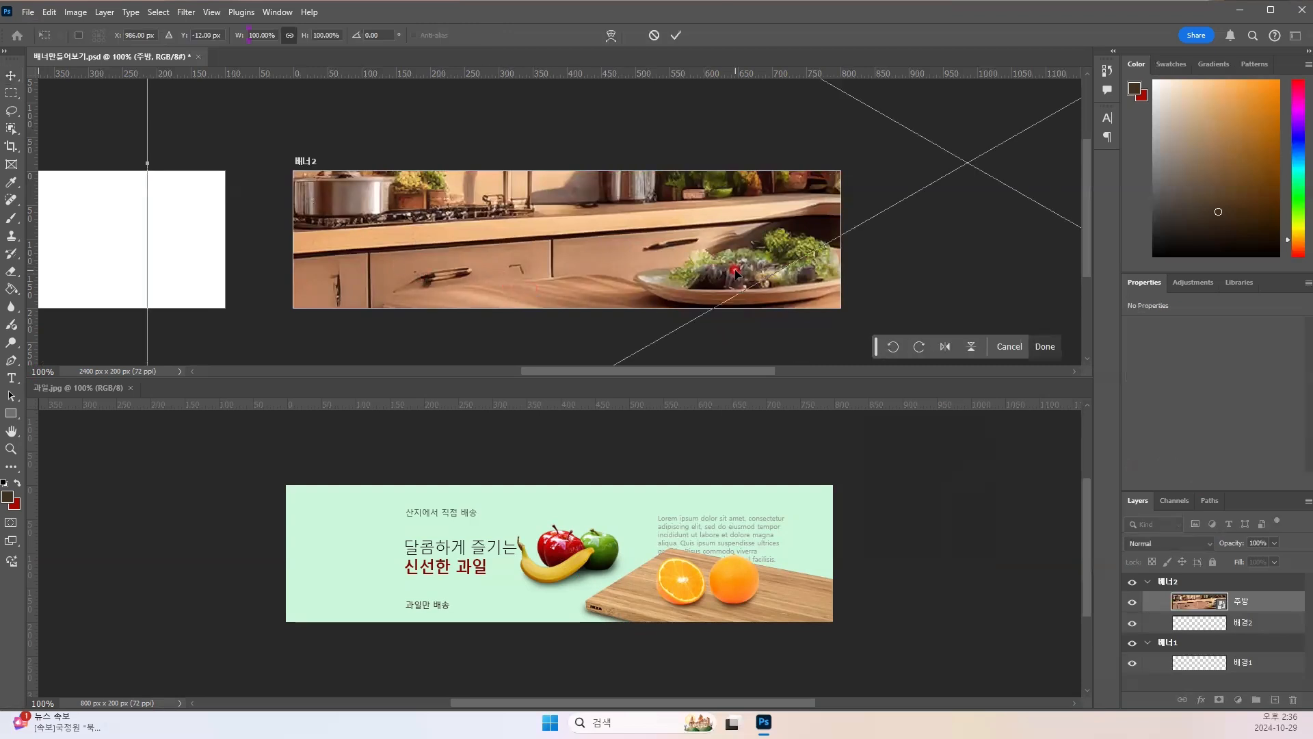
key(ctrl+minus)
key(ctrl+minus)
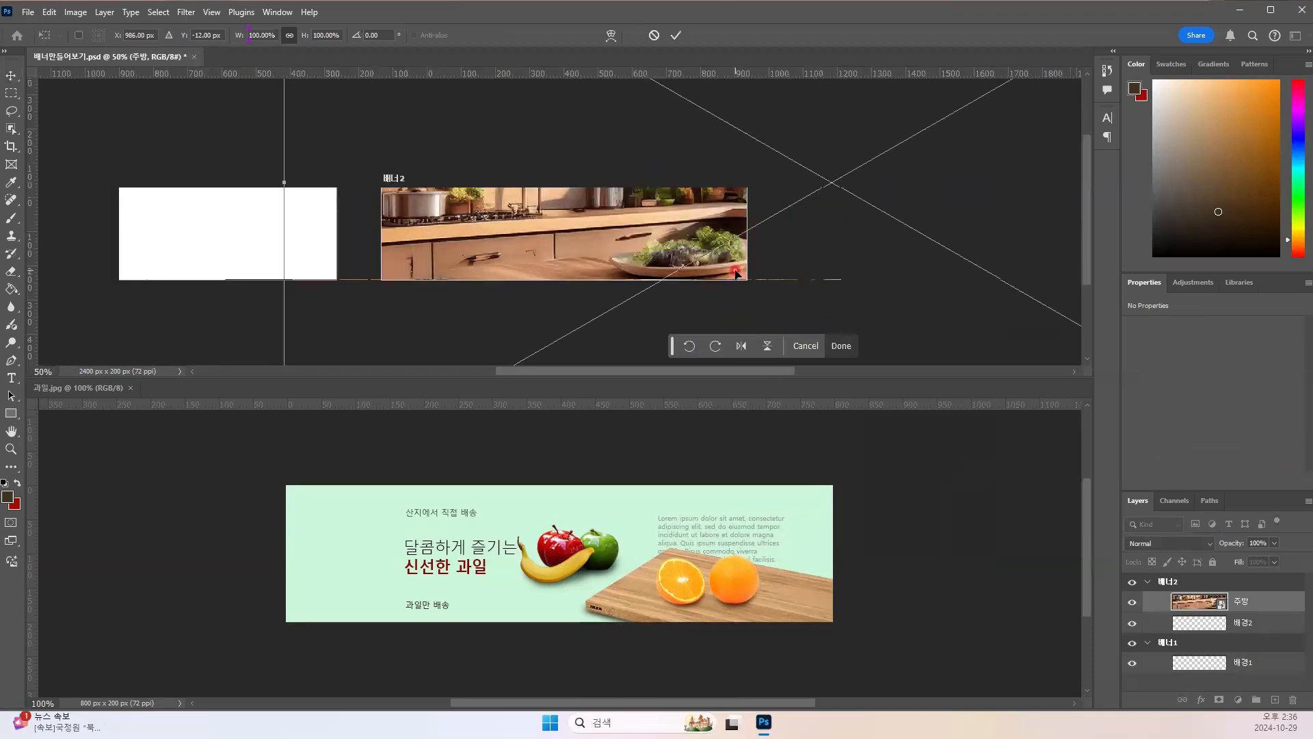
key(ctrl+minus)
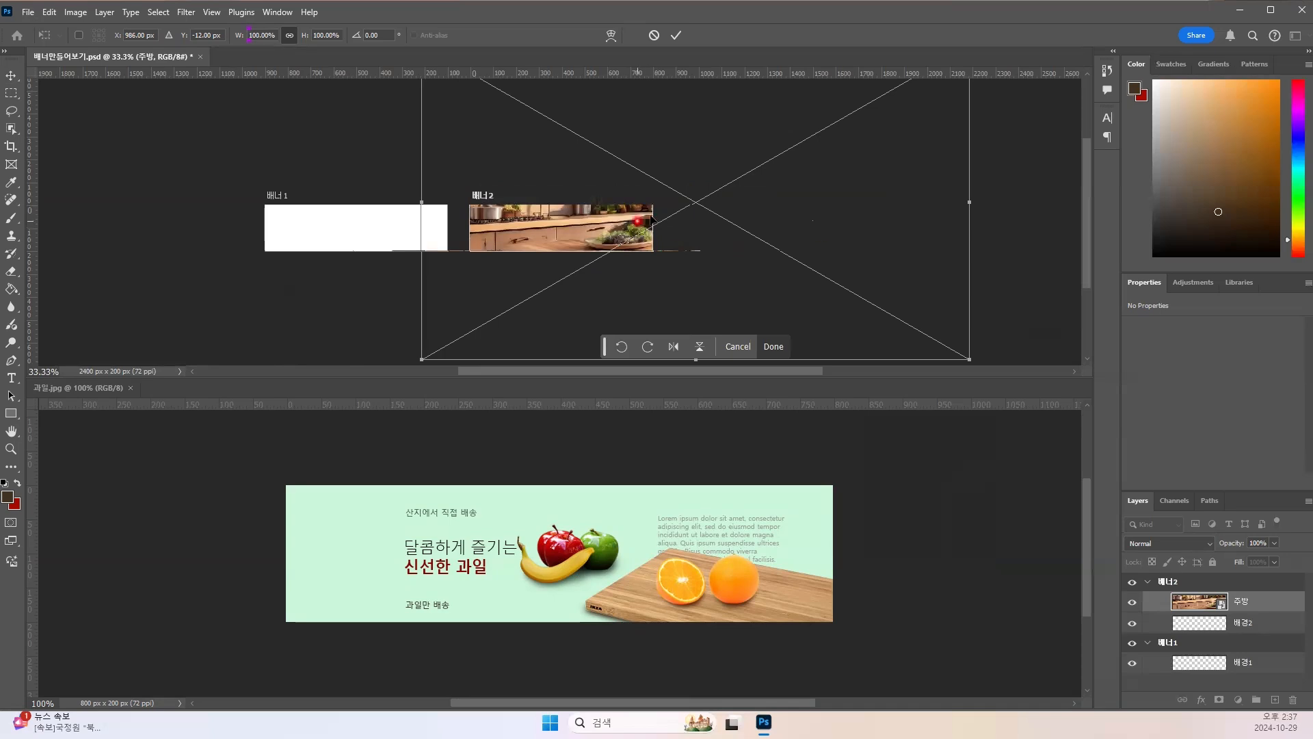
drag(643, 197, 550, 217)
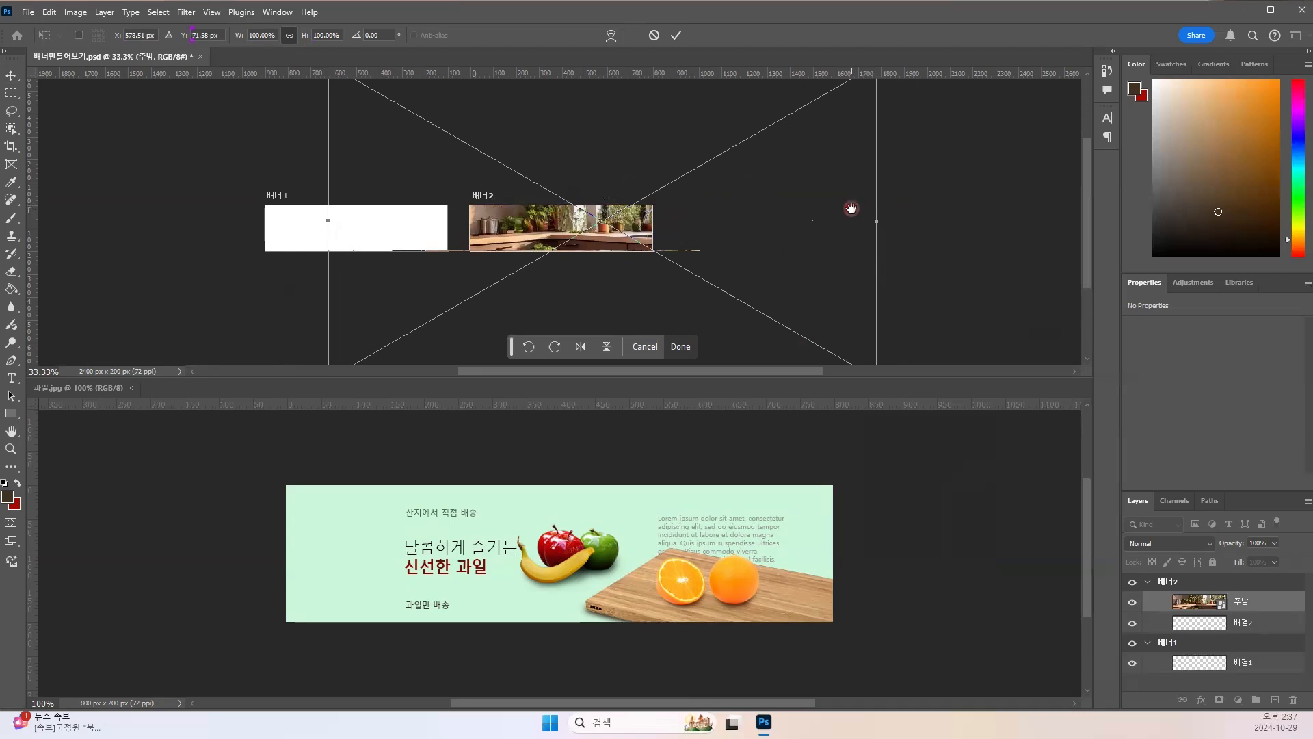
drag(791, 182, 771, 220)
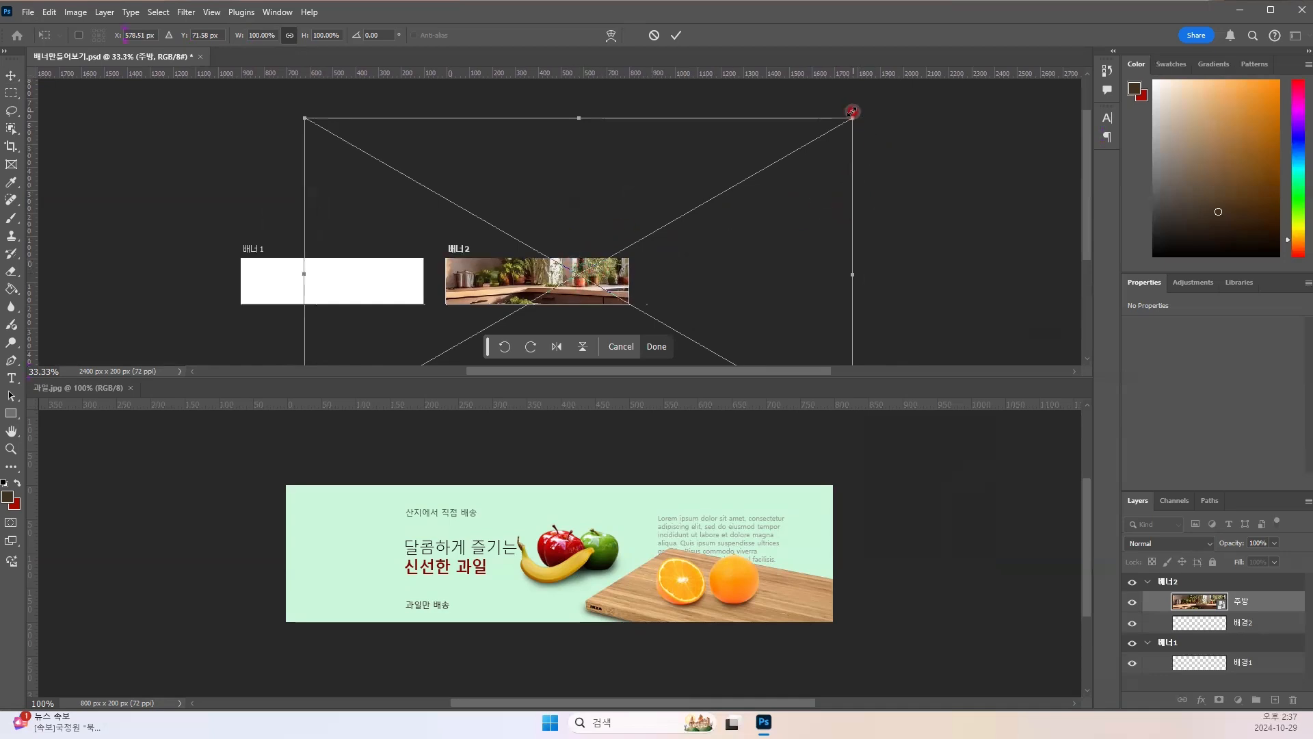
drag(852, 118, 729, 189)
drag(600, 295, 584, 290)
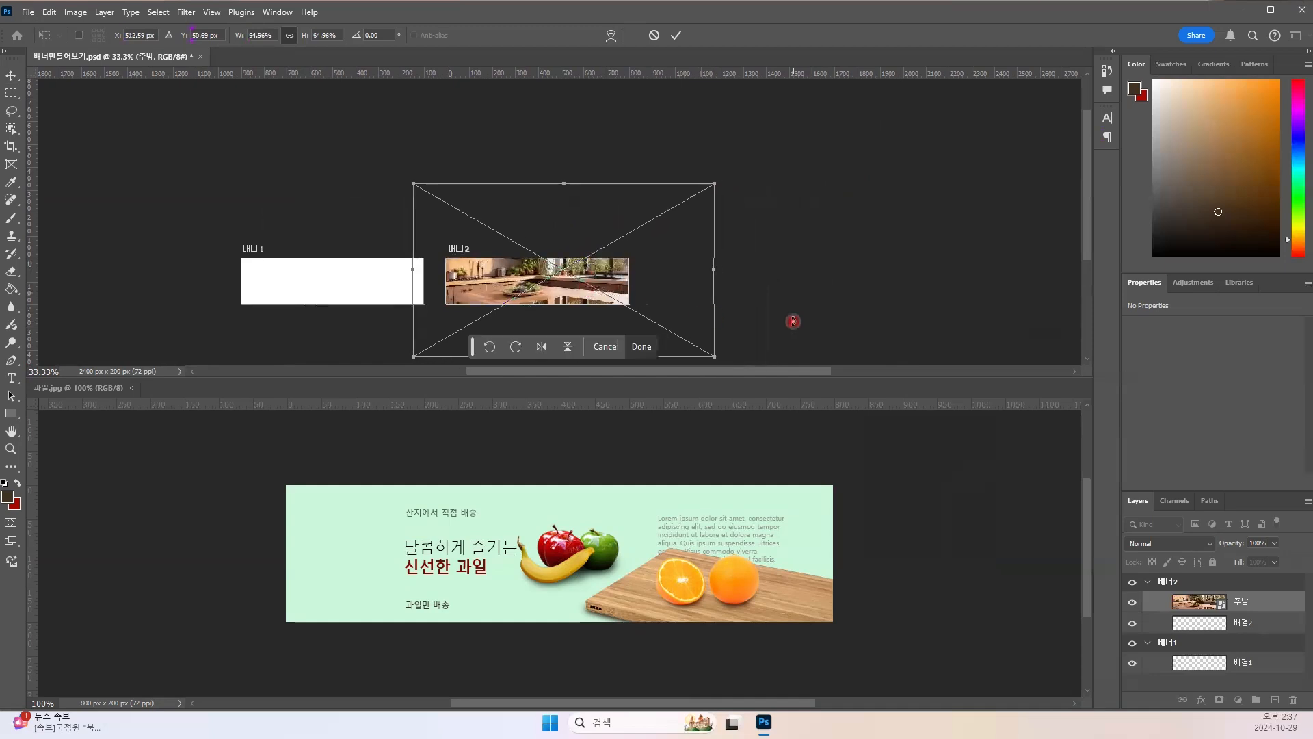
key(Return)
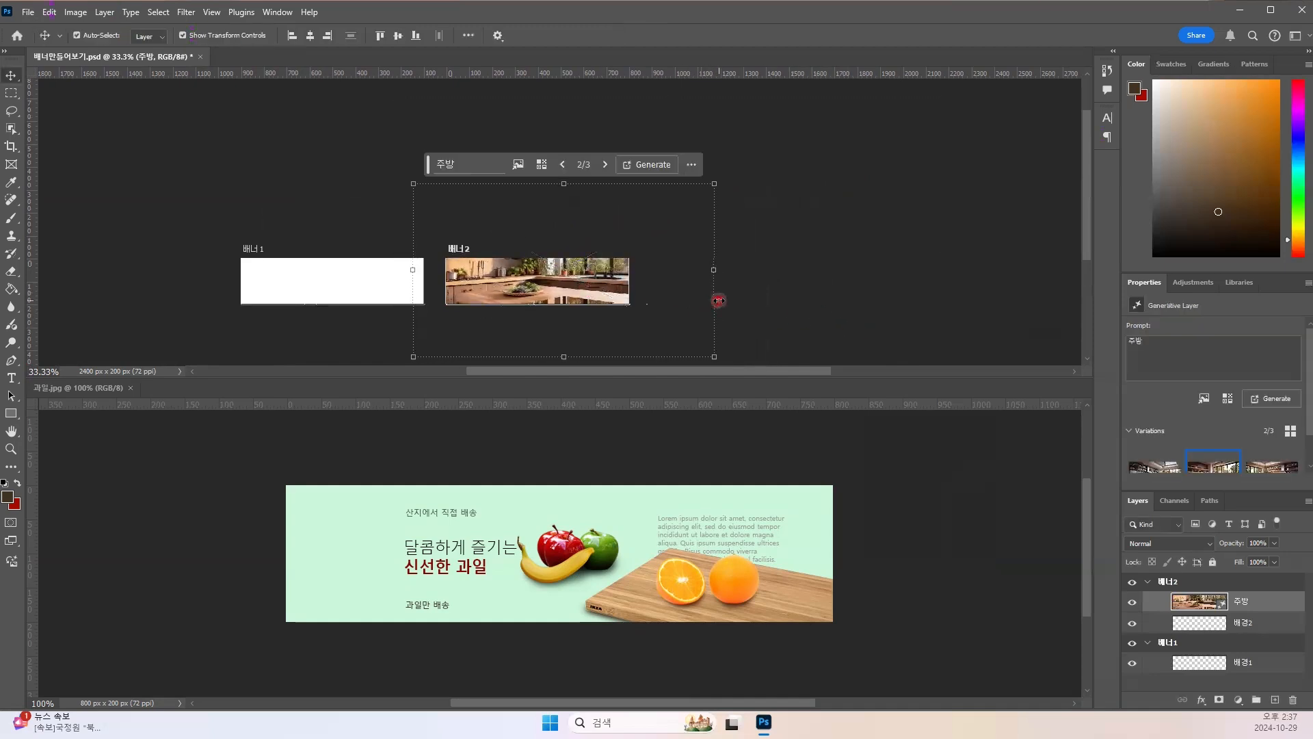
Step: Shift the scaled 주방 image further left within 배너2 and switch it to its first variation
key(ctrl+plus)
key(ctrl+plus)
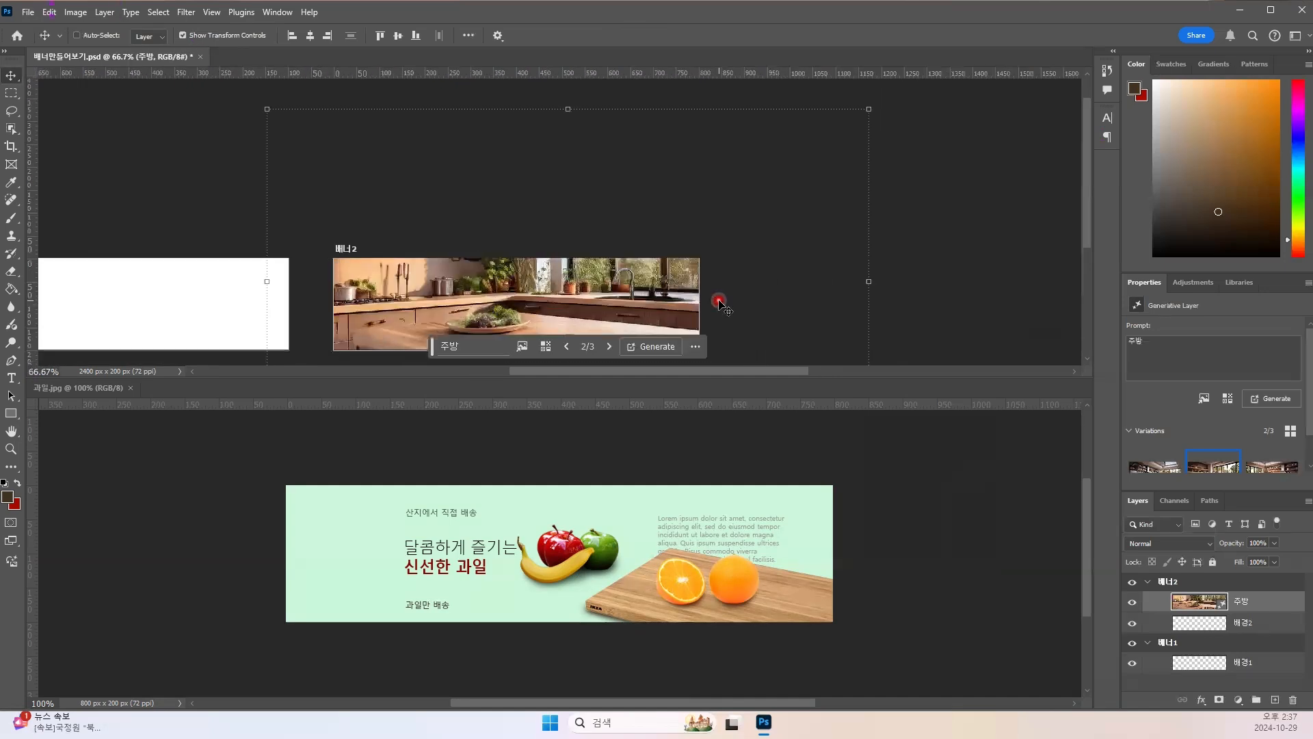
key(ctrl+0)
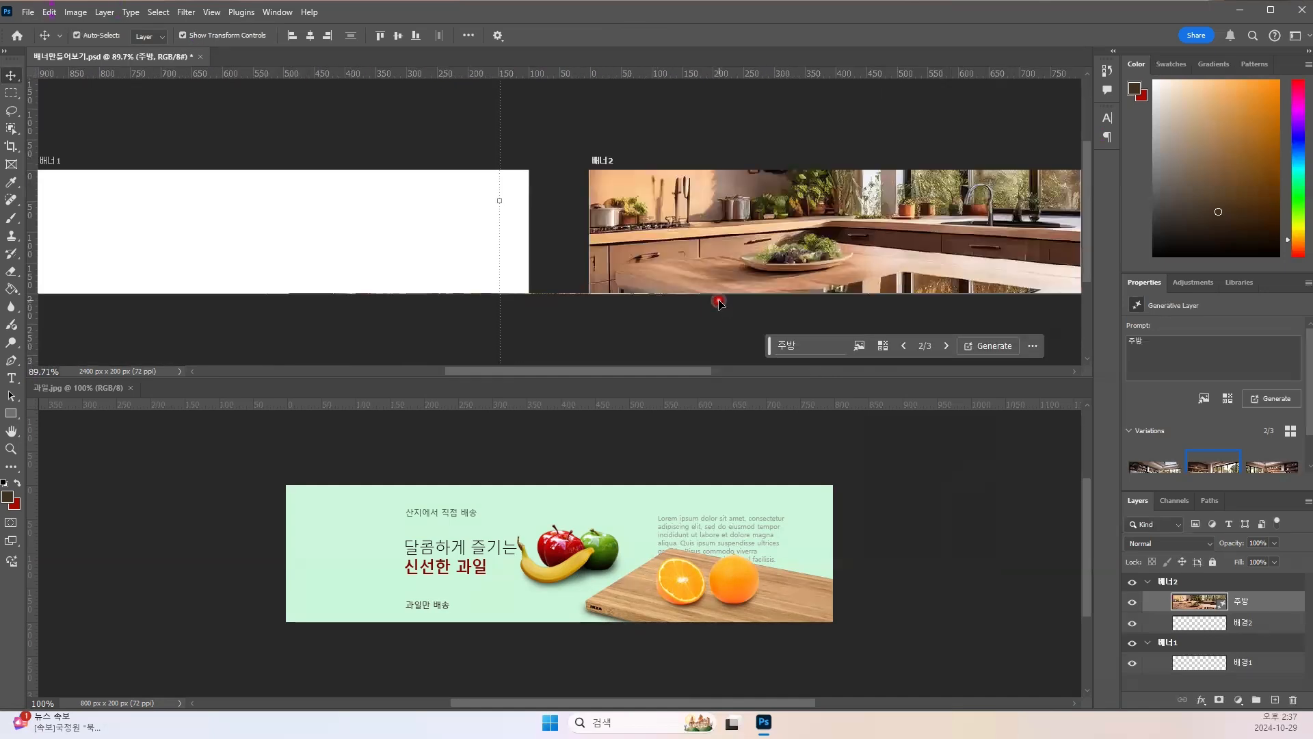
drag(718, 300, 421, 295)
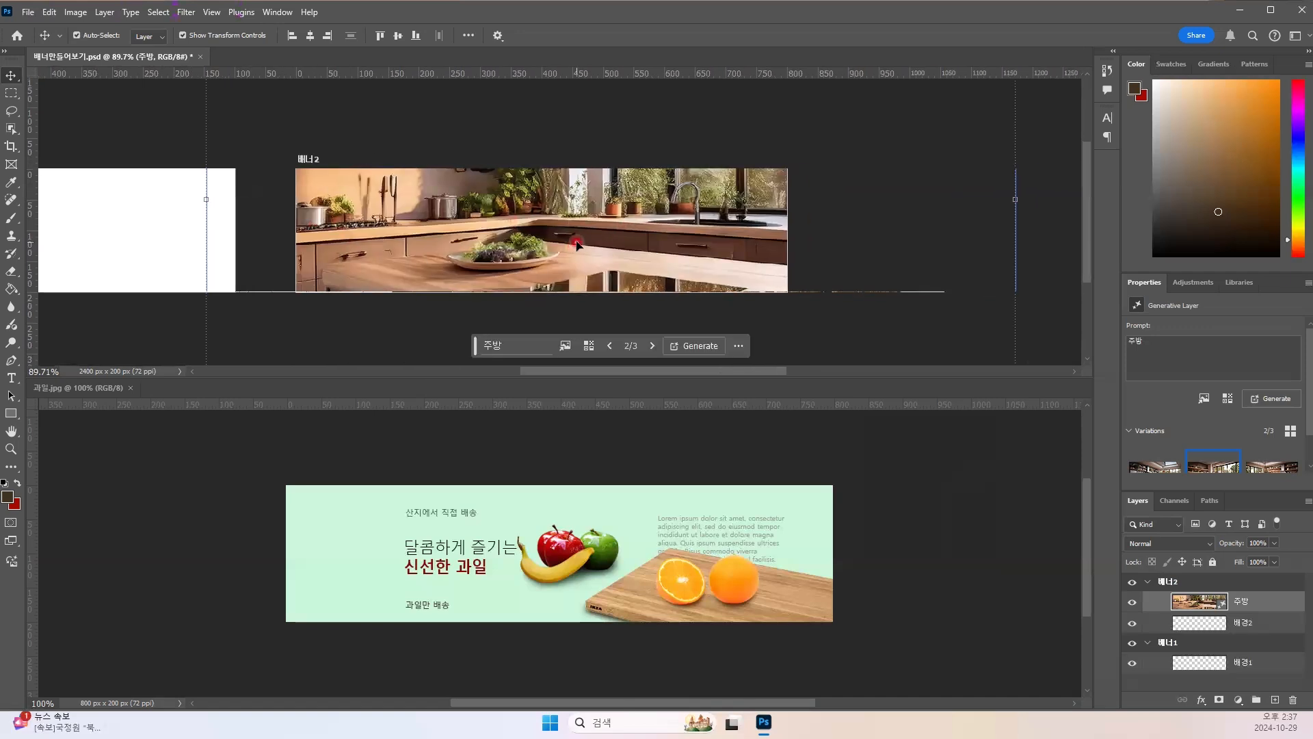
mouse_move(576, 245)
mouse_down()
mouse_move(491, 244)
mouse_move(552, 245)
mouse_up()
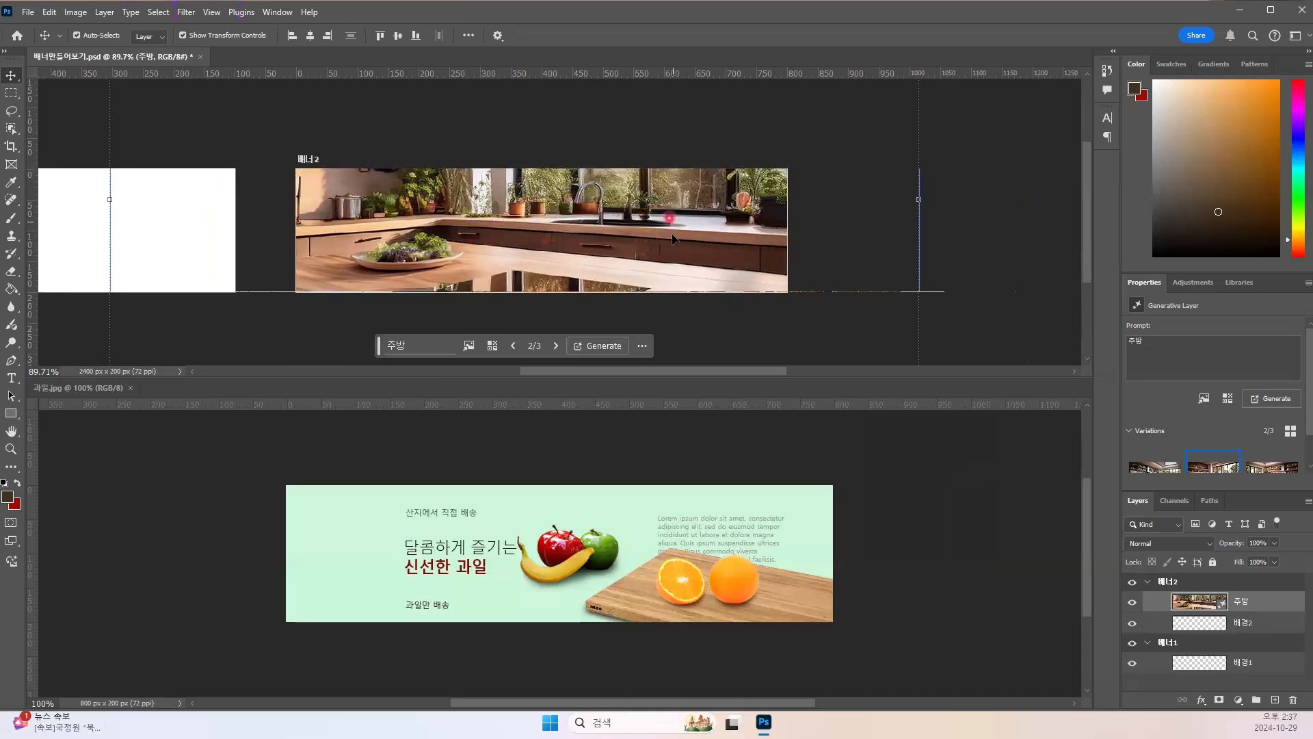
click(1155, 467)
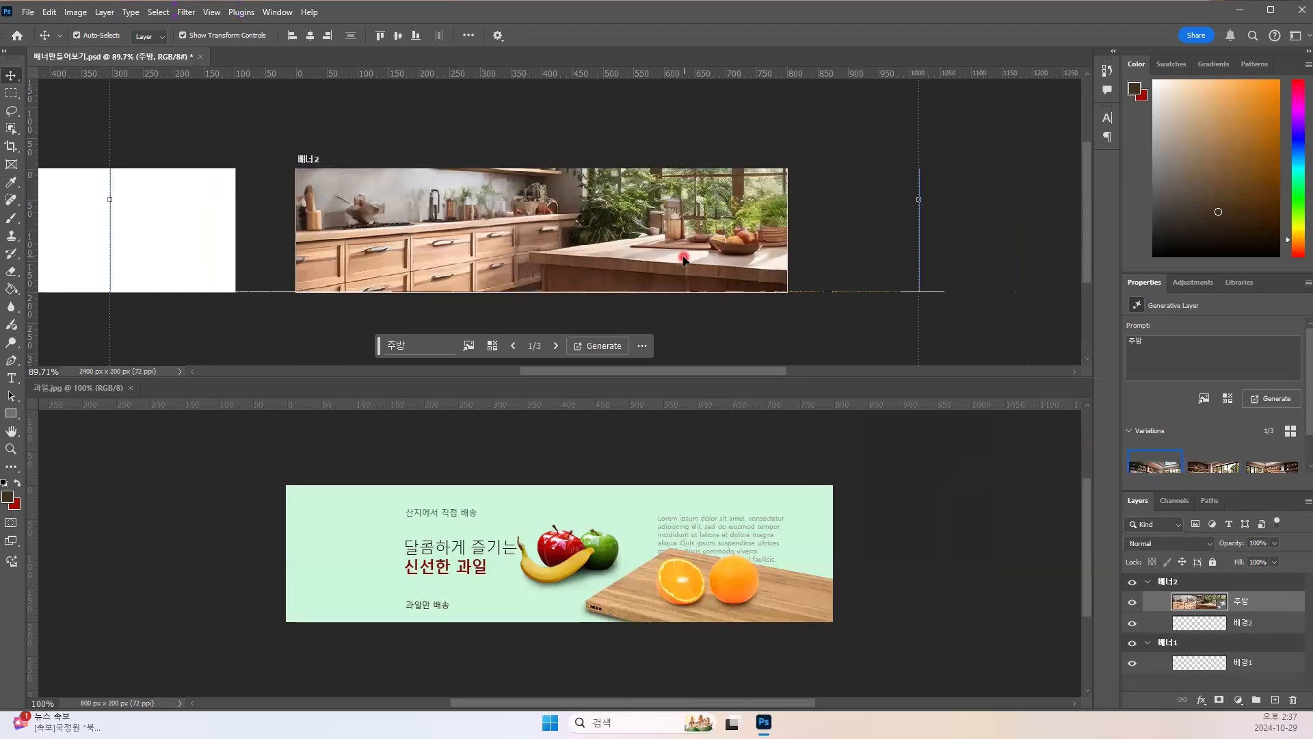
Step: Try moving the first 주방 variation to the right within 배너2, and undo the move
drag(529, 253, 918, 251)
drag(517, 223, 449, 283)
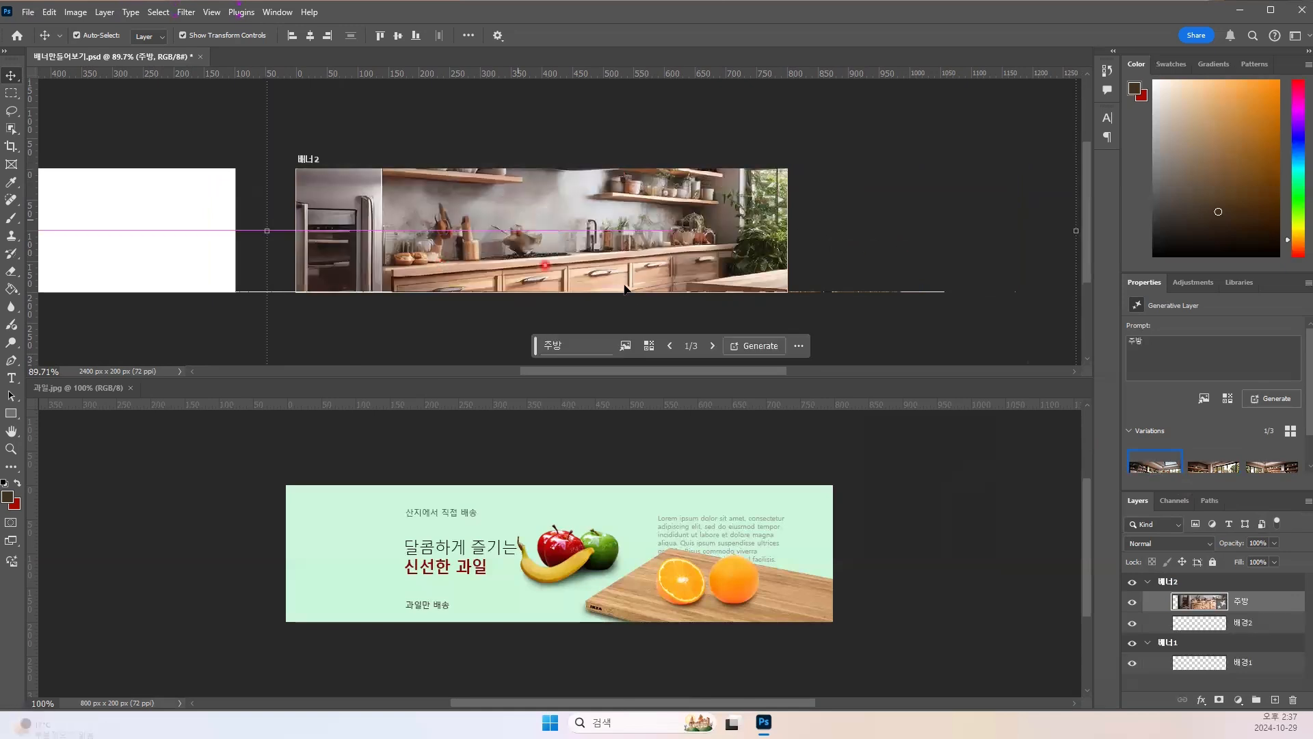
key(ctrl+z)
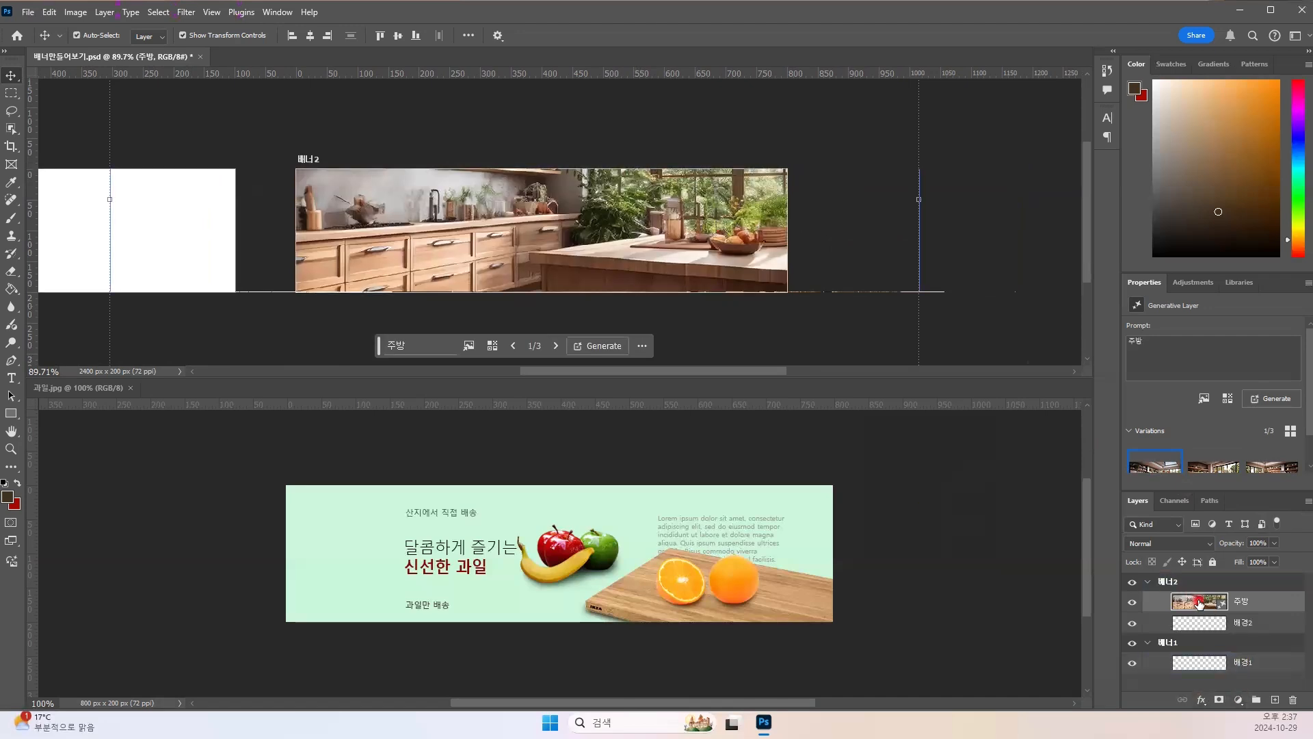
Step: Generate an image above the 배경2 layer from the prompt 싱크대, with the content type set to Photo
click(1184, 627)
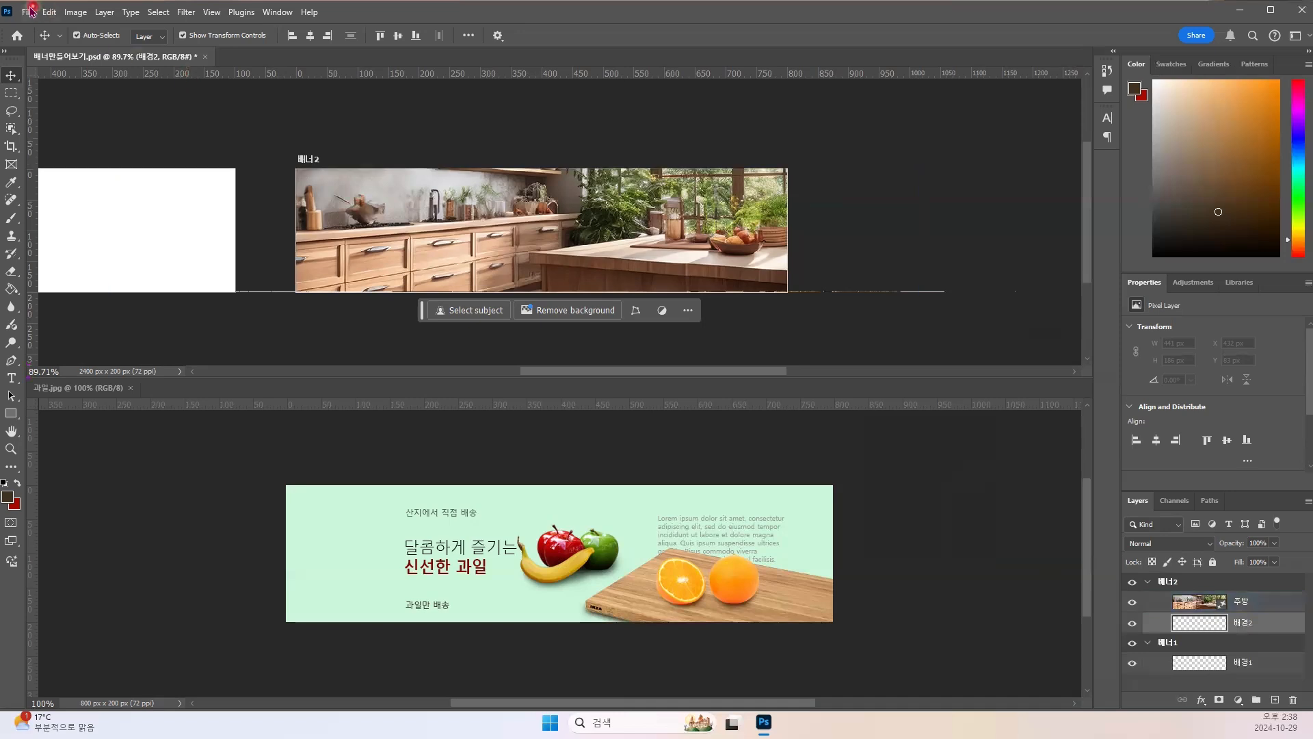
click(51, 12)
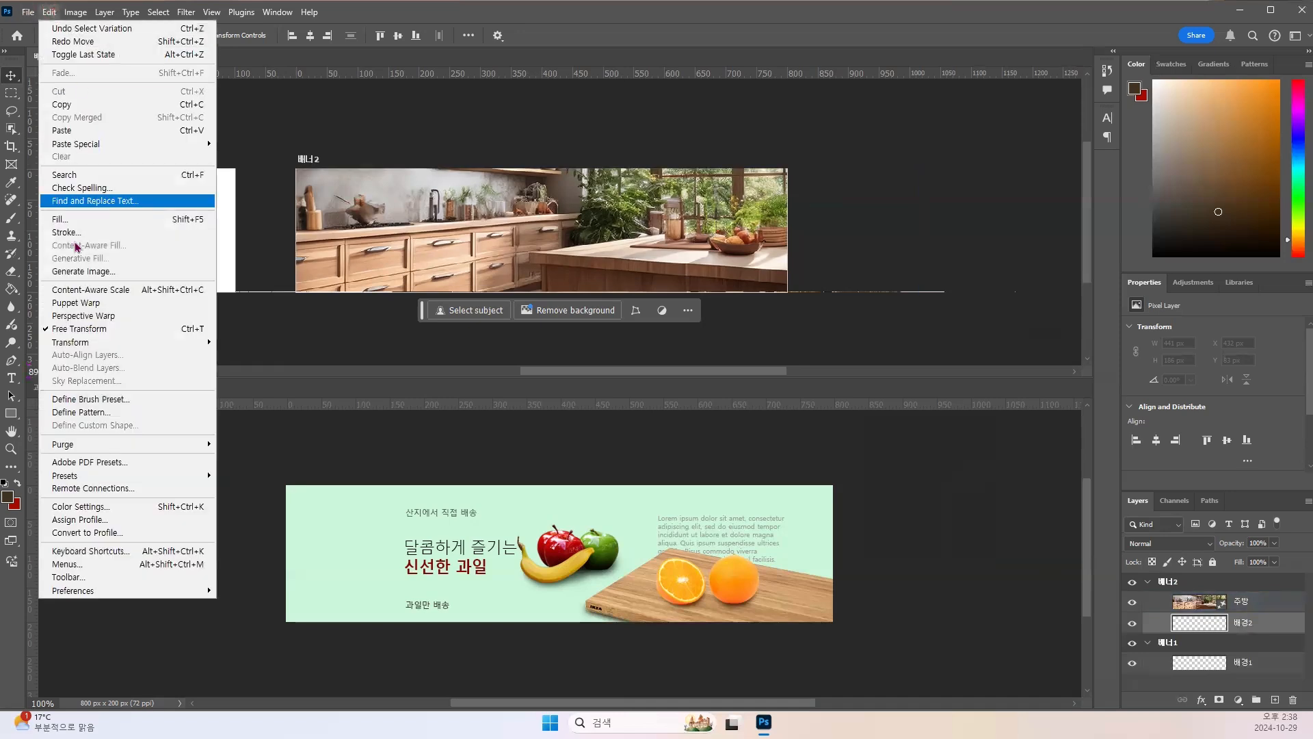
click(83, 271)
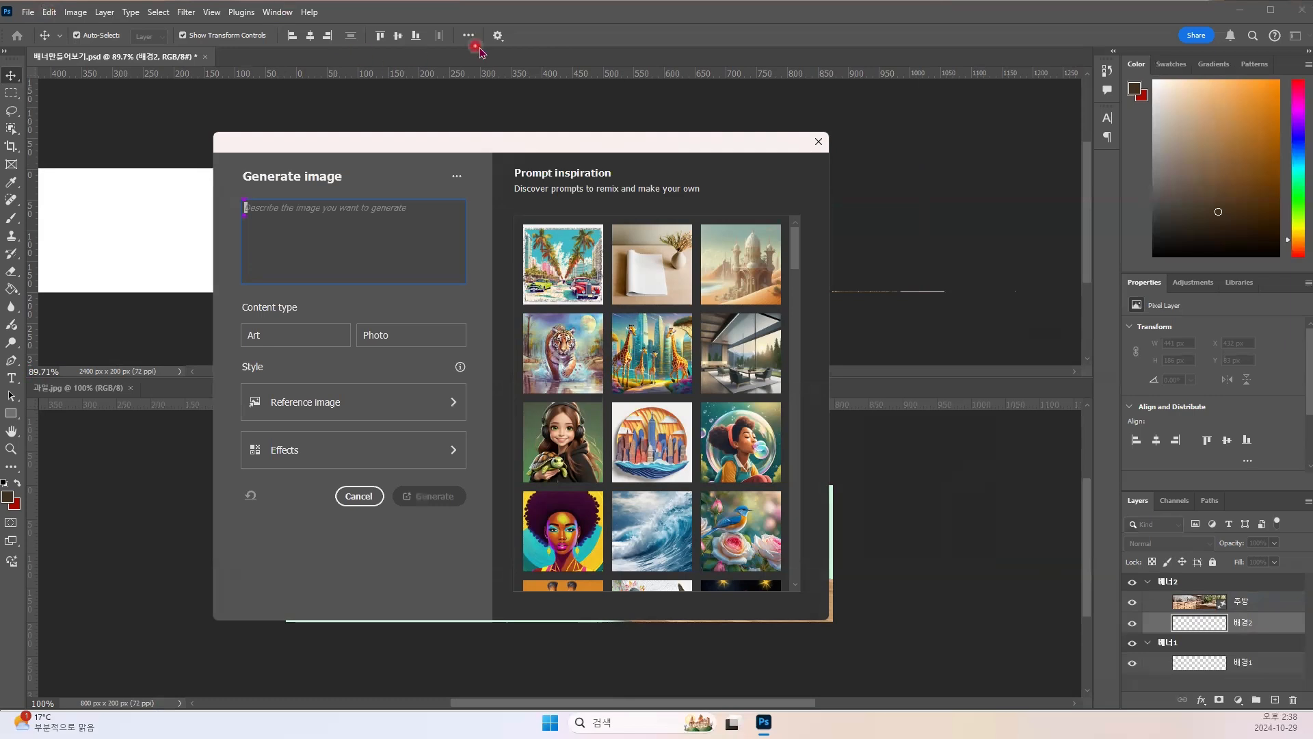
drag(413, 211, 238, 199)
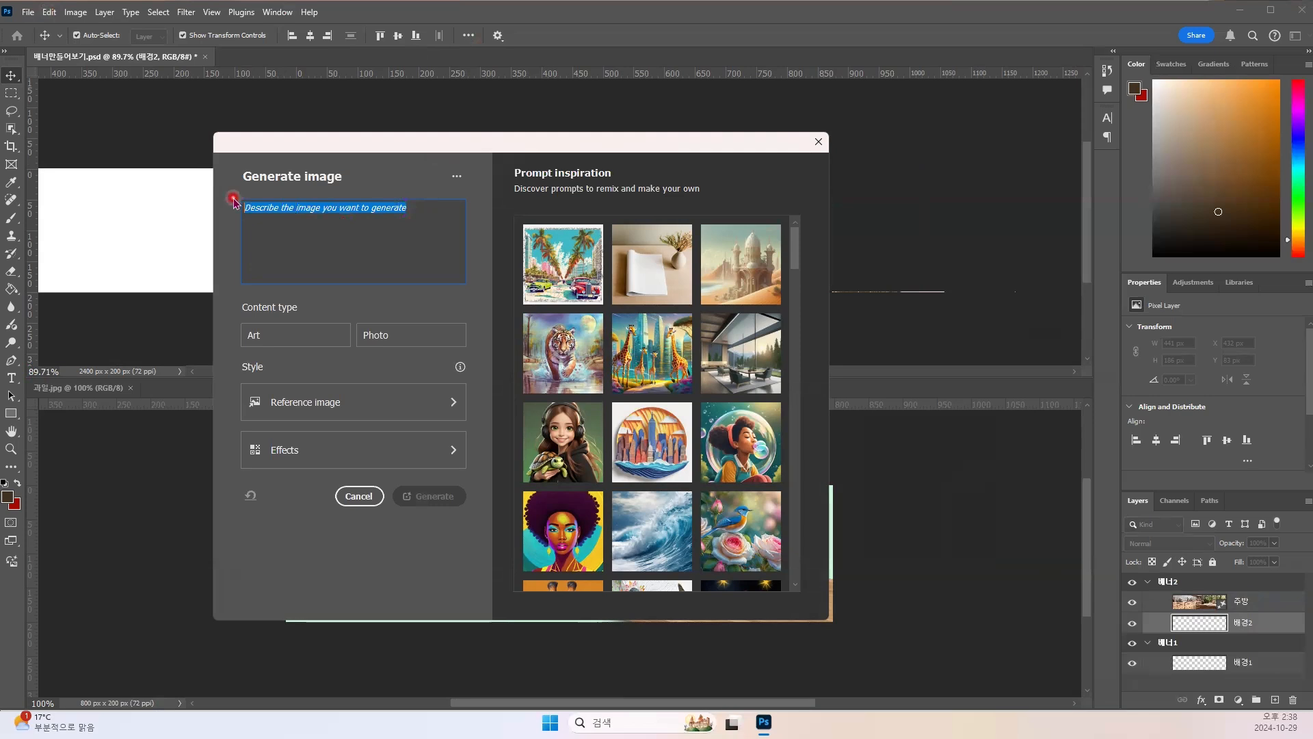
key(BackSpace)
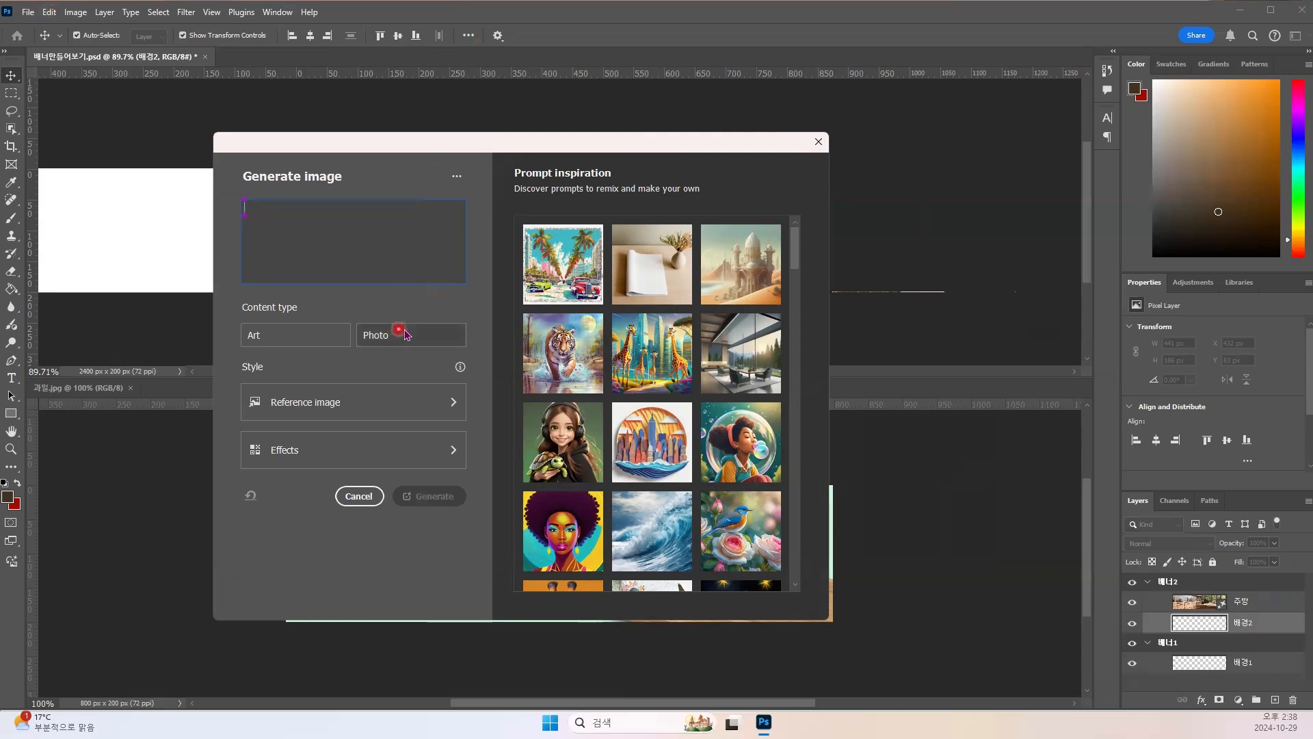
click(431, 339)
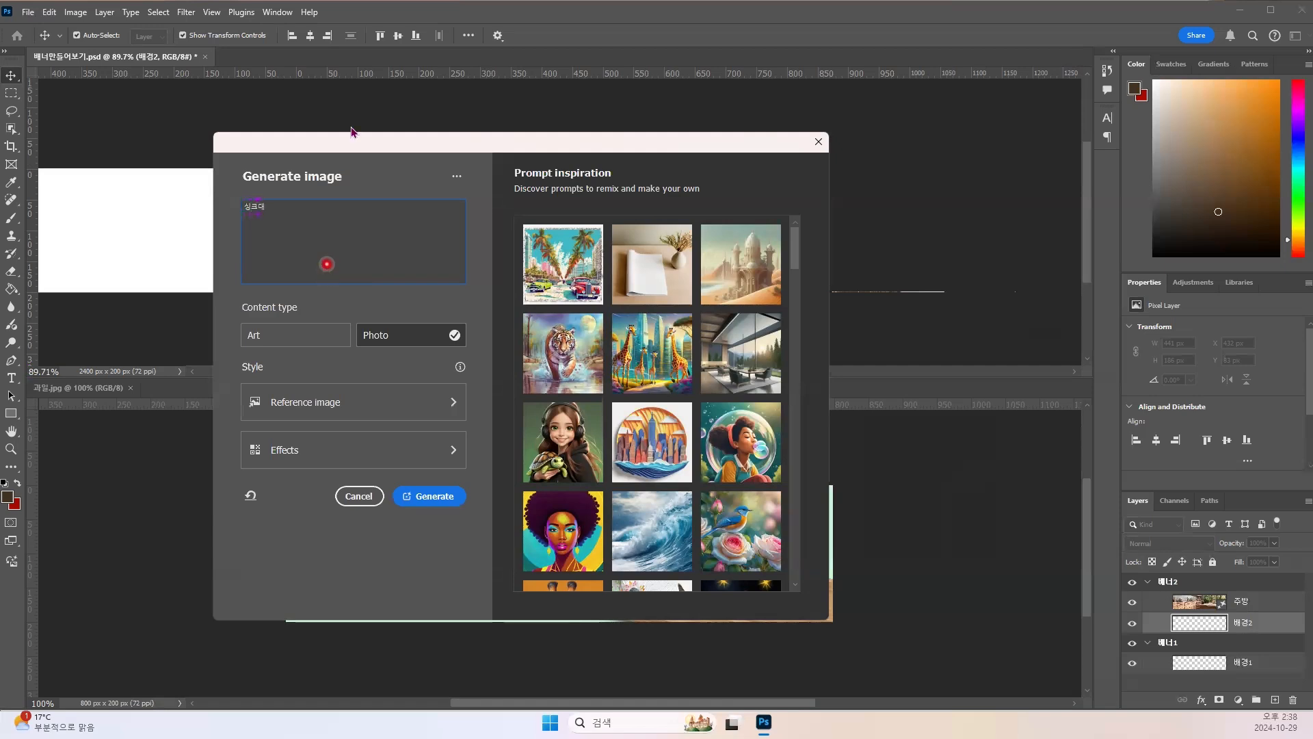
click(417, 496)
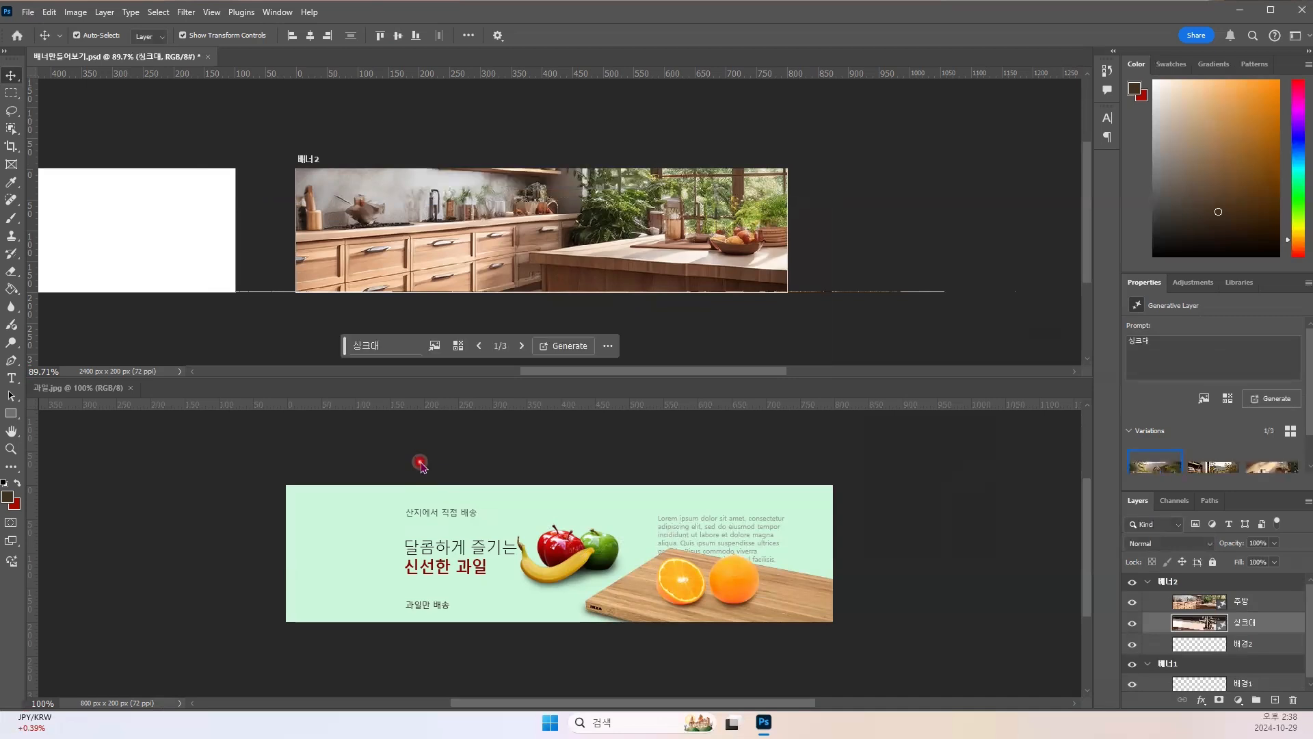
Step: Select the 주방 layer in the 배너2 artboard and hide it
click(1166, 581)
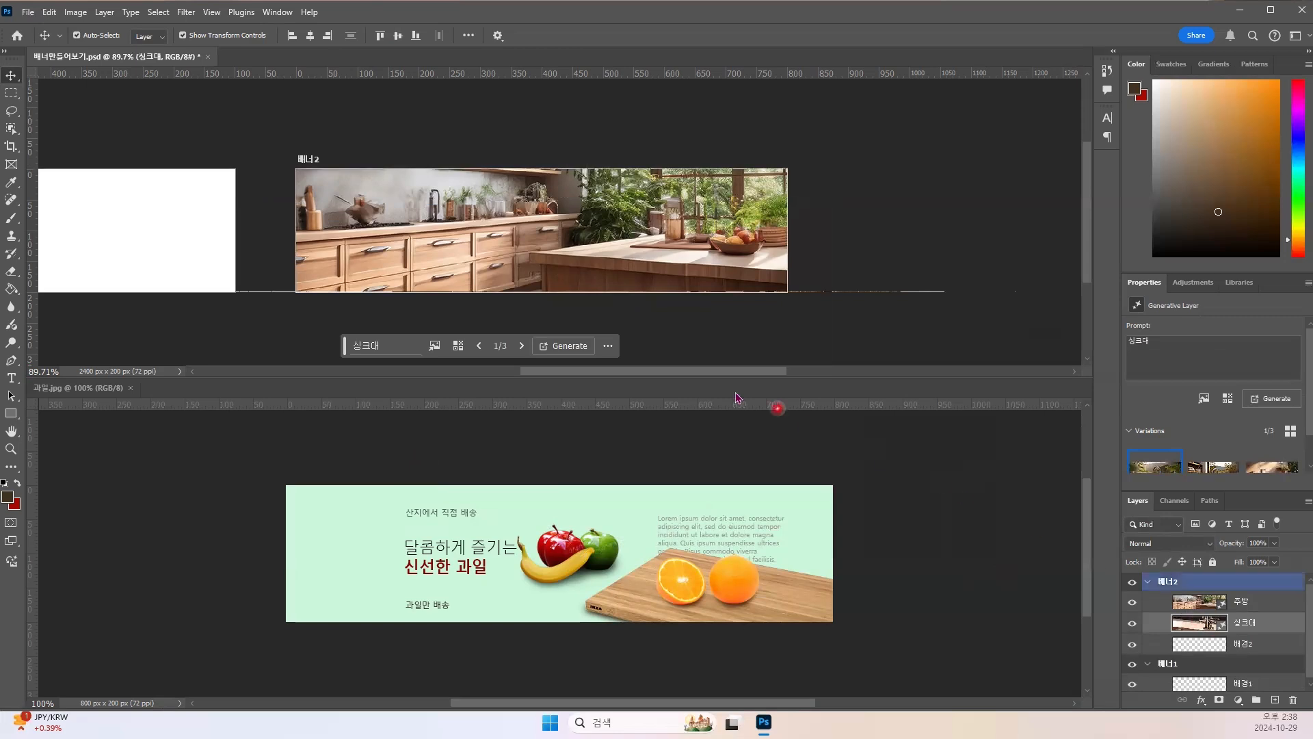
click(1215, 603)
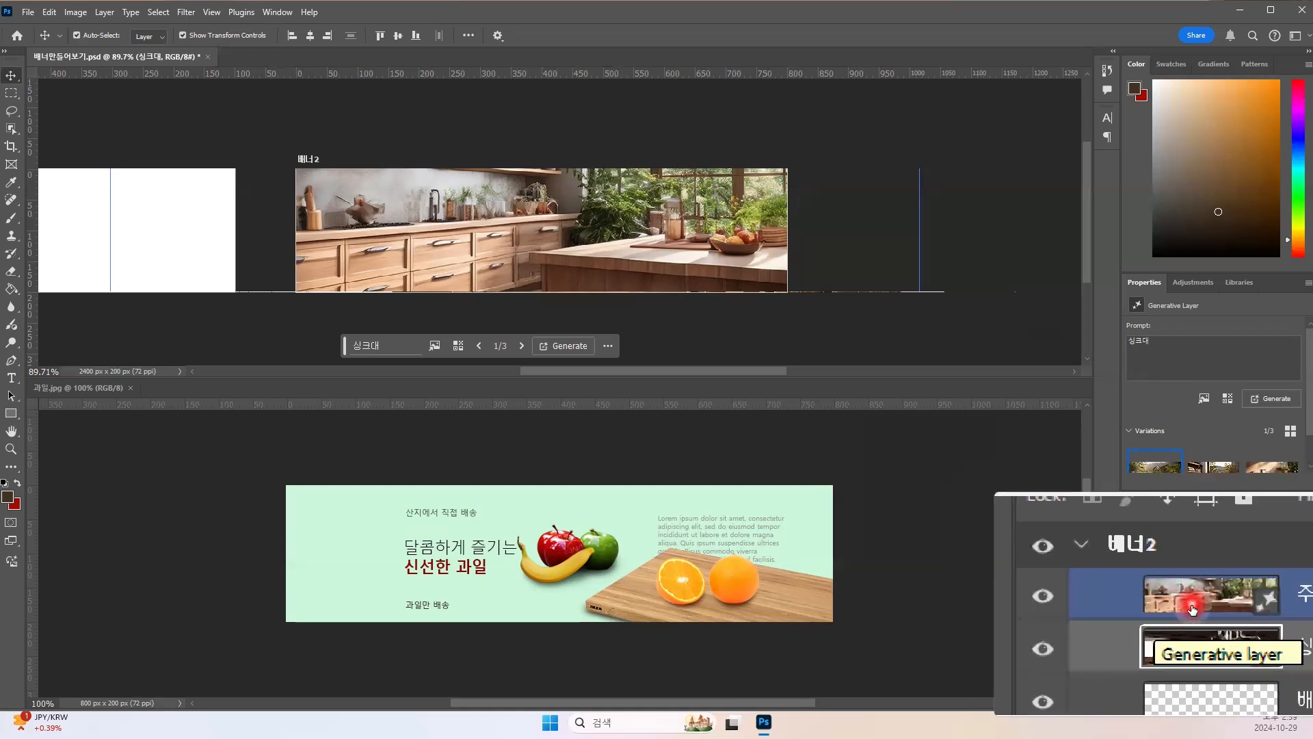
drag(1192, 605, 1193, 624)
click(1130, 607)
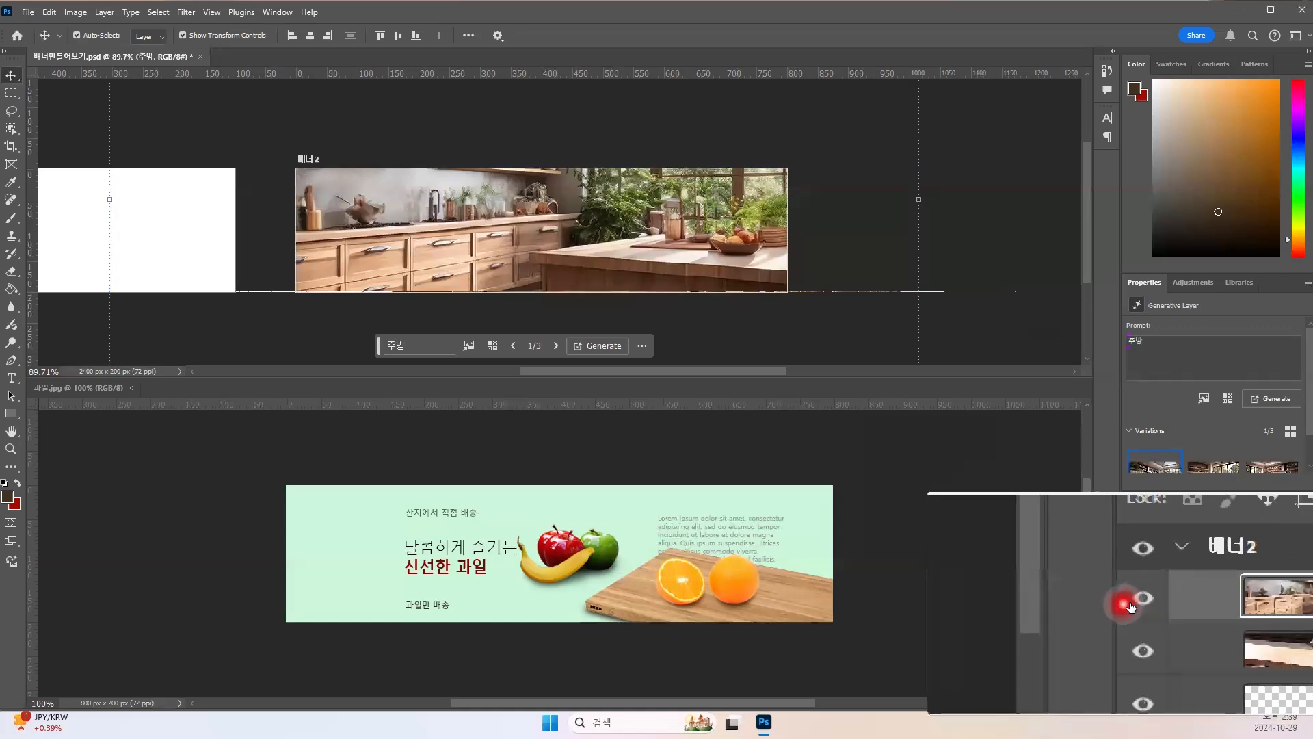
click(1135, 600)
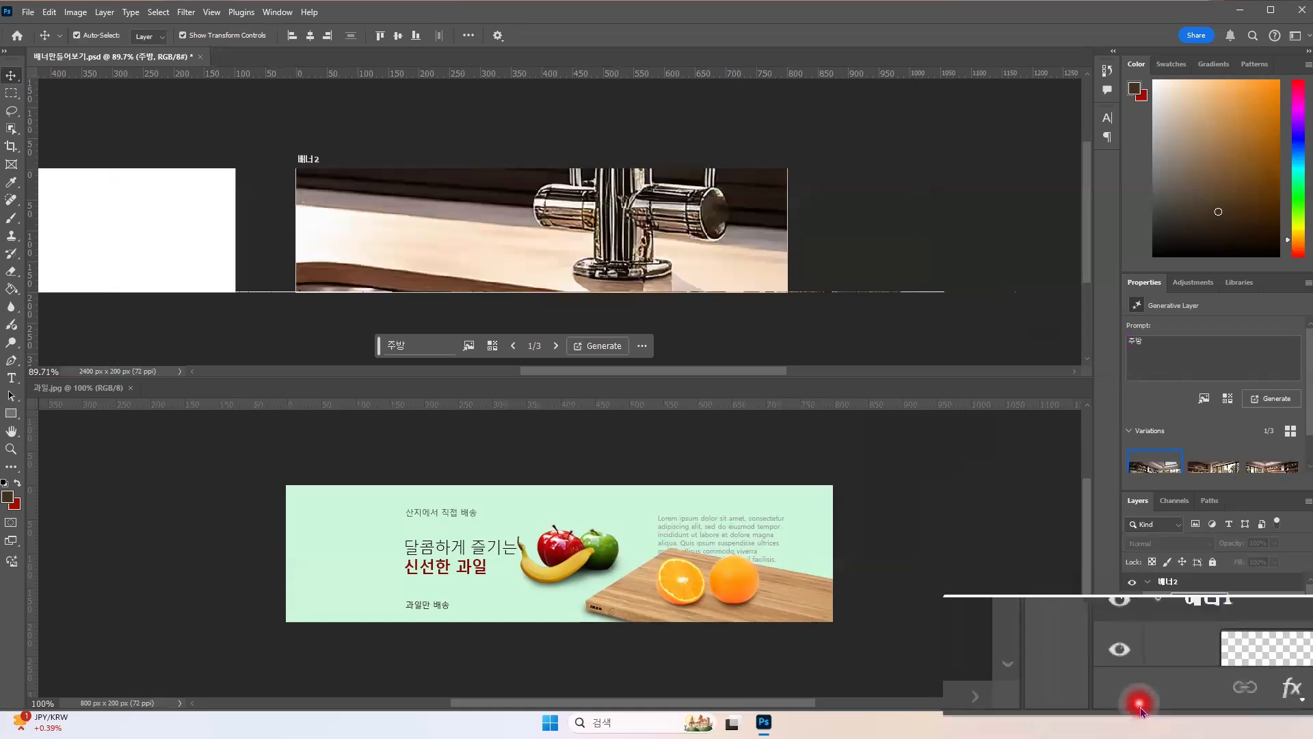
Step: Select the 싱크대 layer, scale its image proportionally to about 48%, and position it over the 배너2 artboard
click(514, 269)
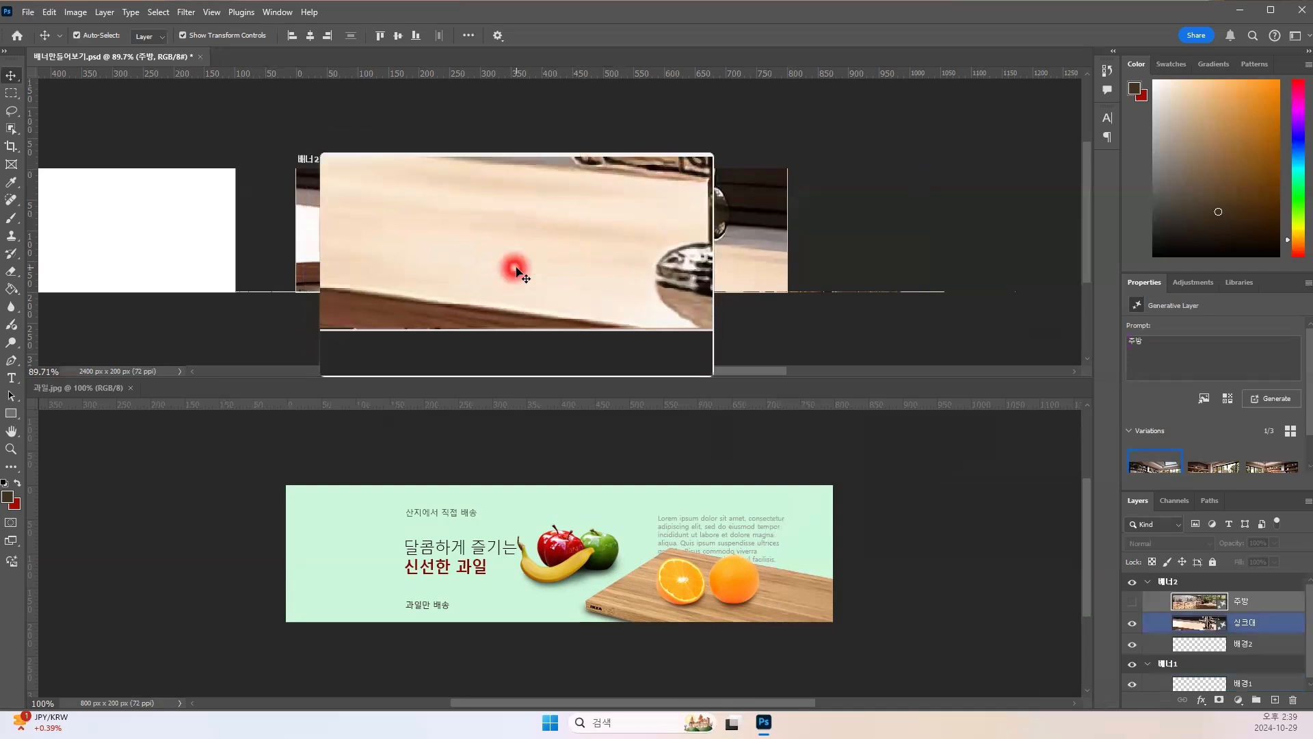
key(ctrl)
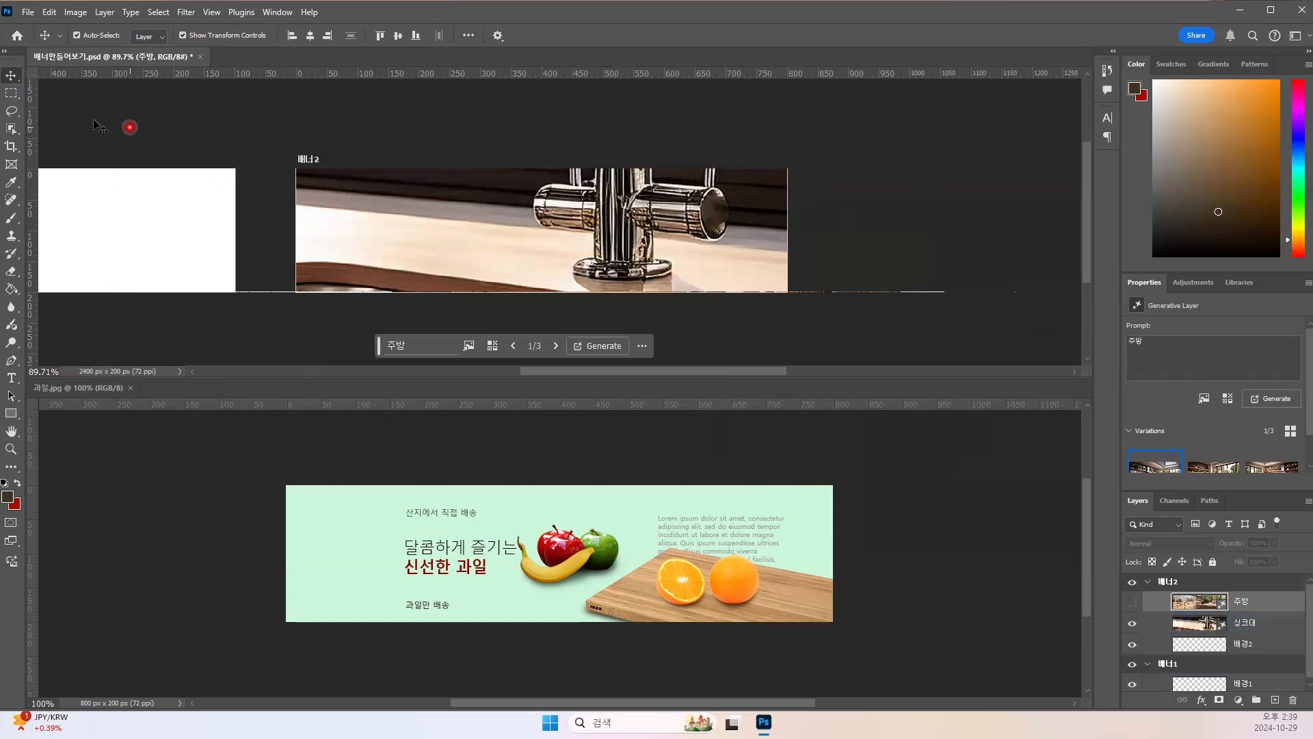
click(522, 226)
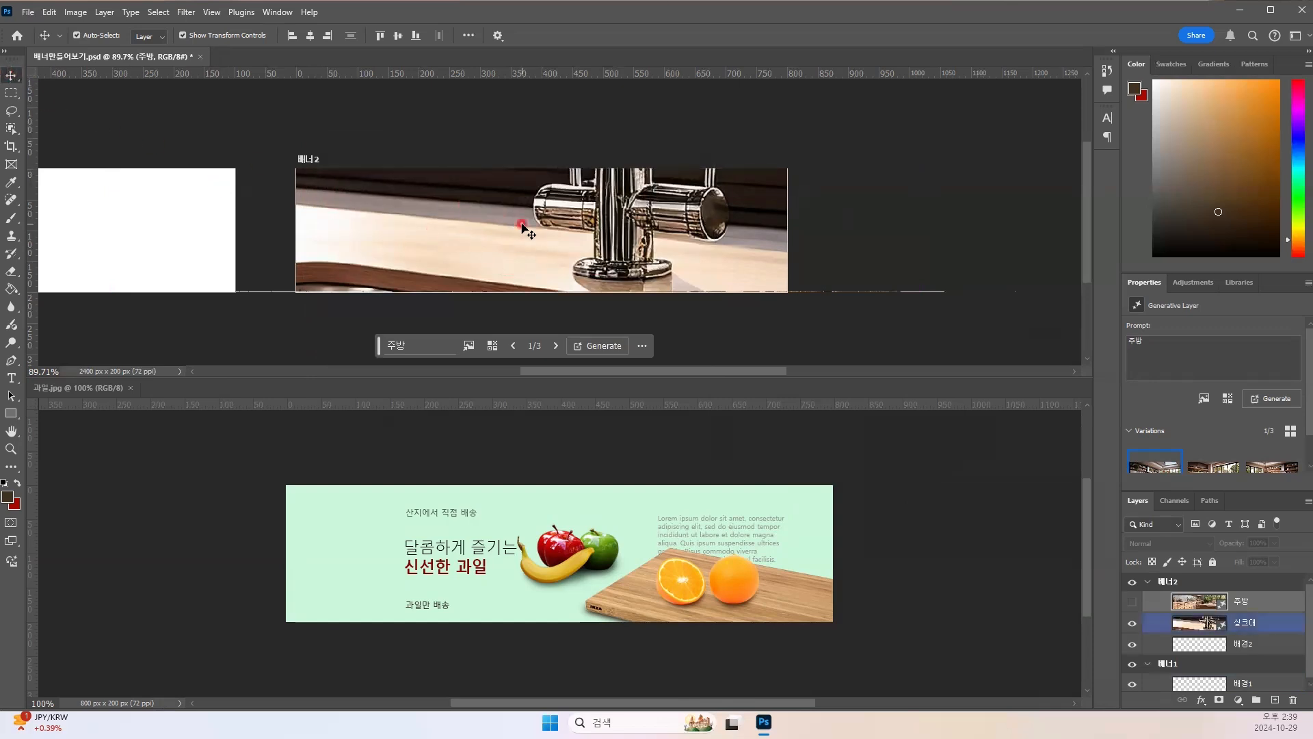
key(ctrl)
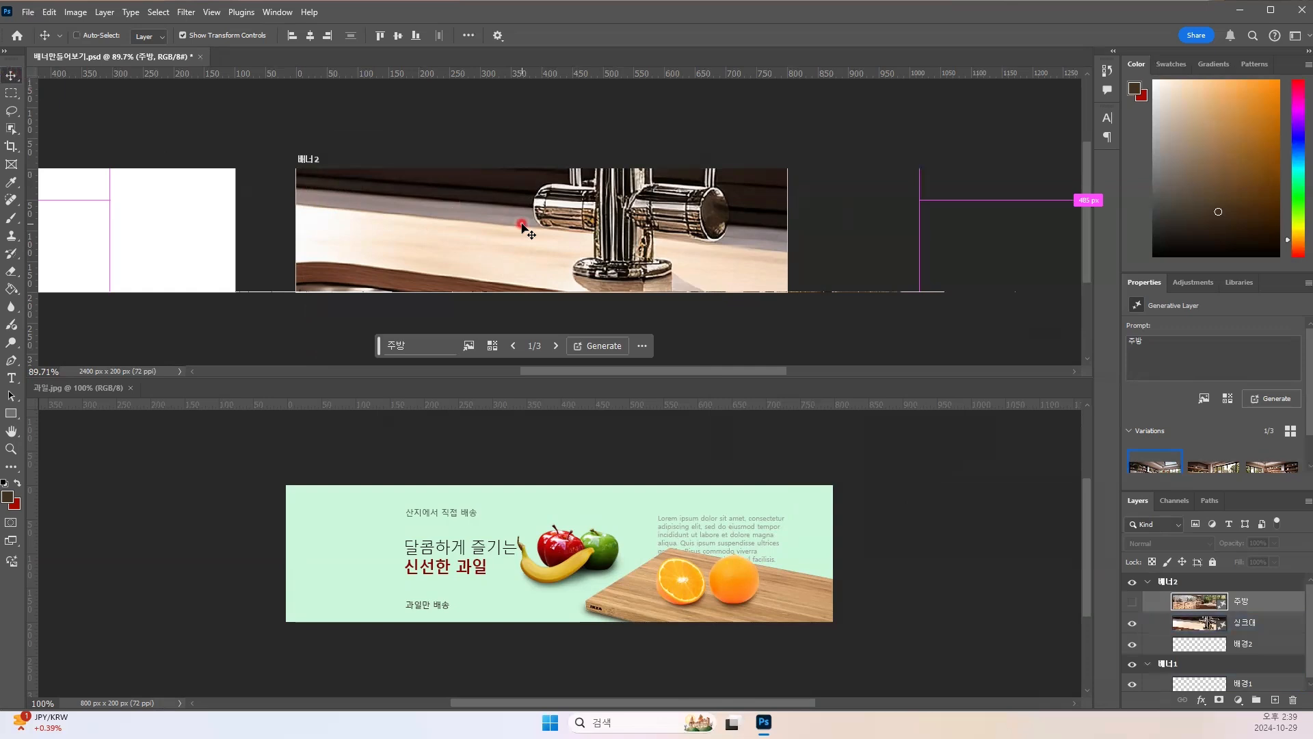
alt+scroll(522, 225, down, 3)
key(ctrl)
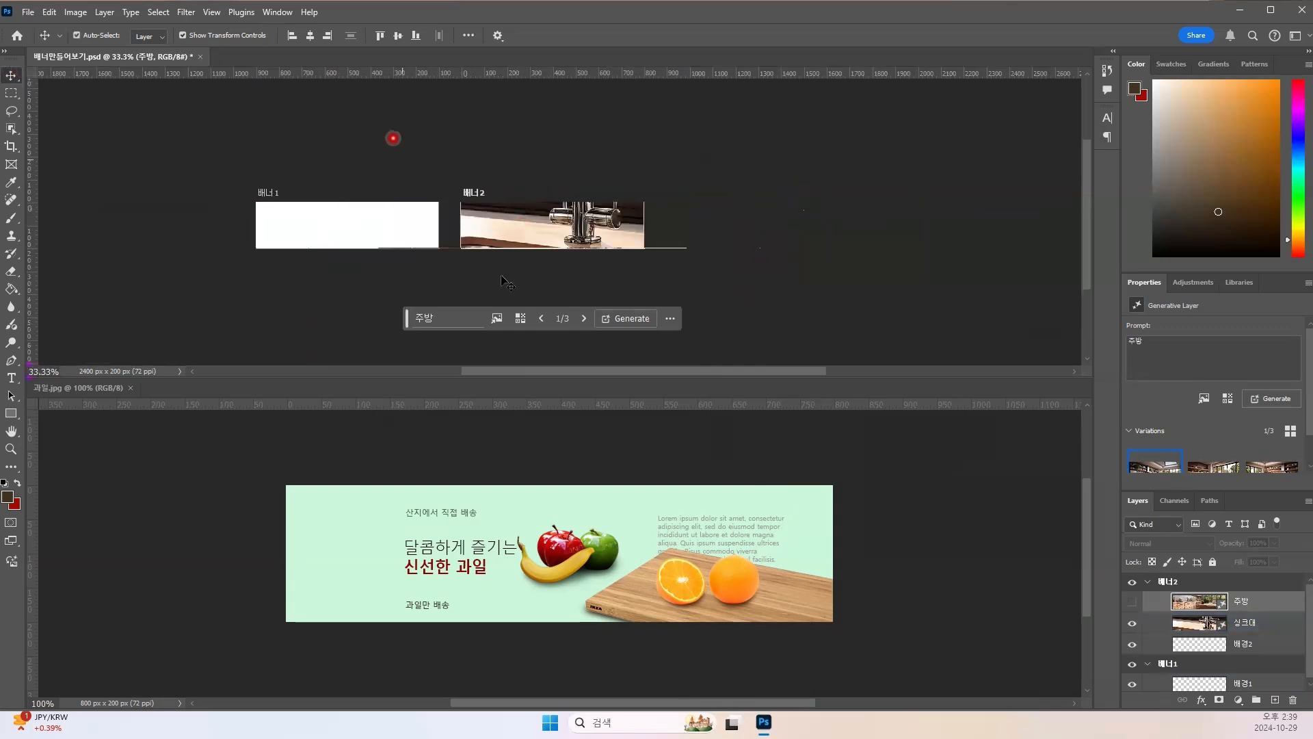
click(526, 232)
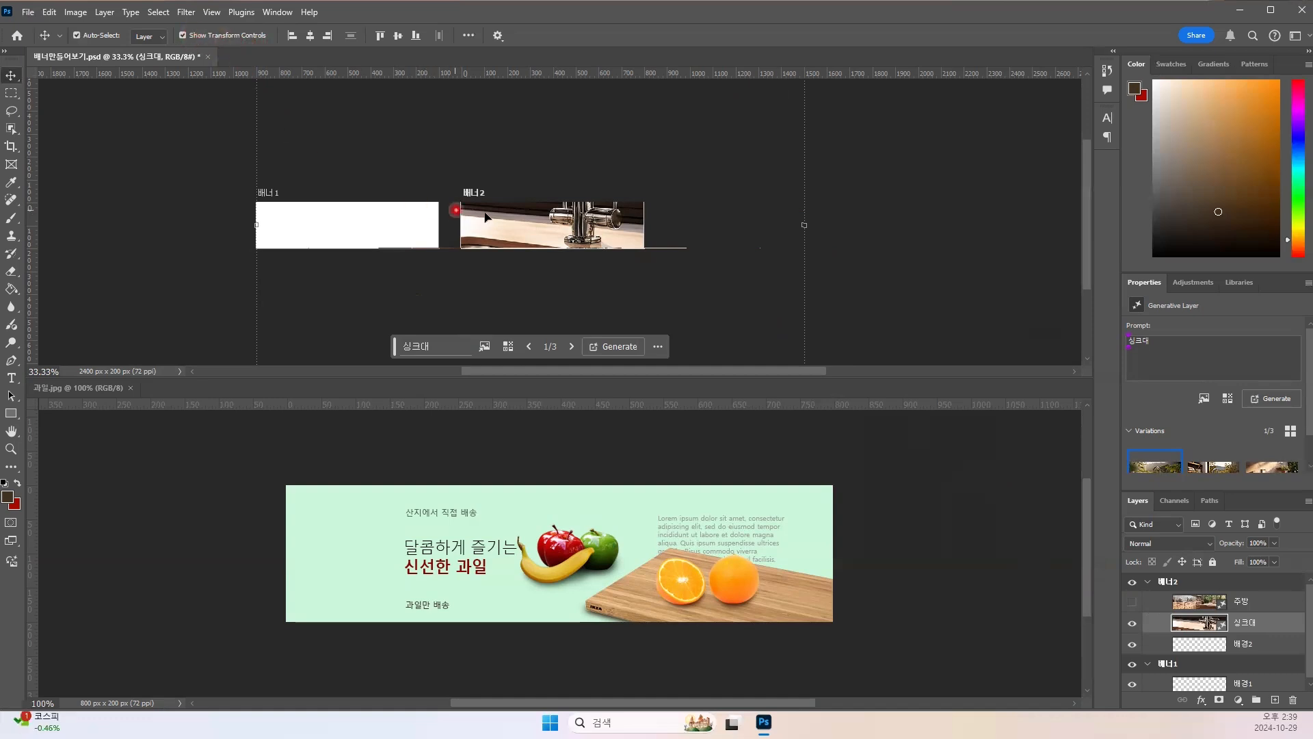
drag(541, 160, 466, 202)
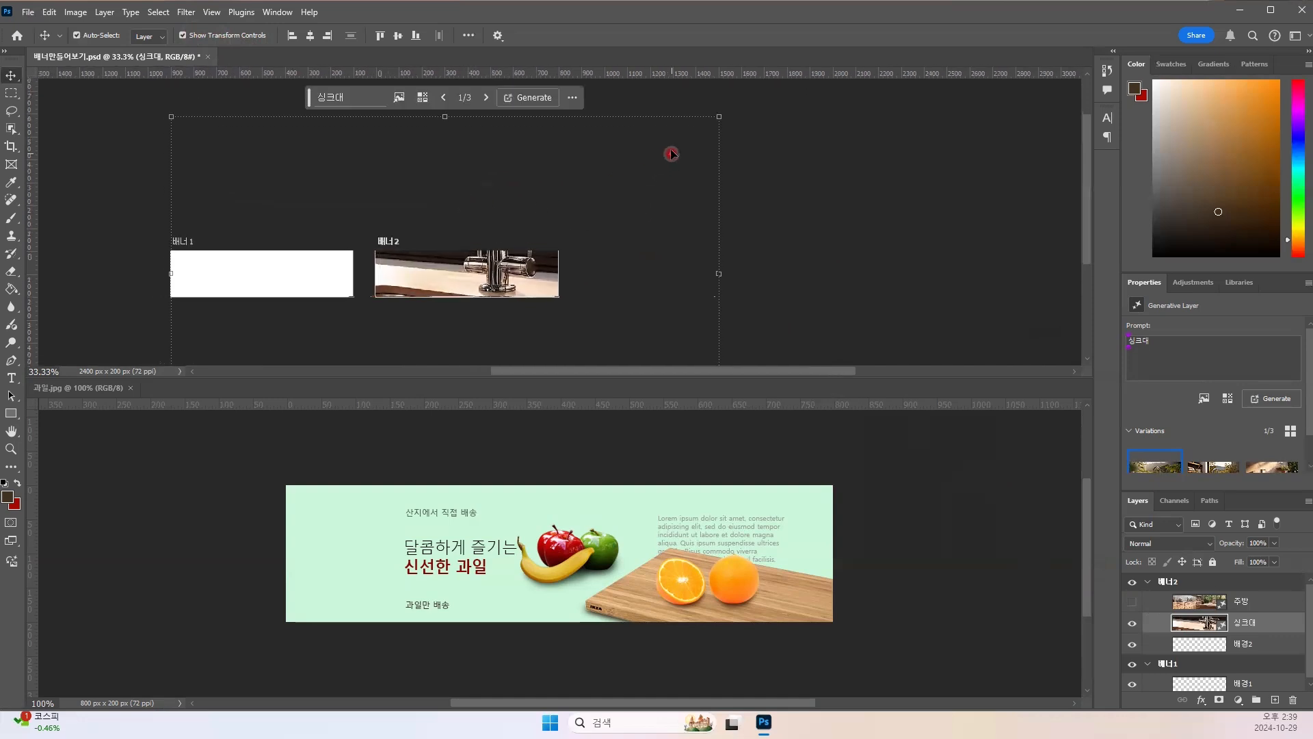
drag(716, 119, 583, 216)
mouse_move(478, 276)
mouse_down()
mouse_move(487, 254)
mouse_move(463, 254)
mouse_up()
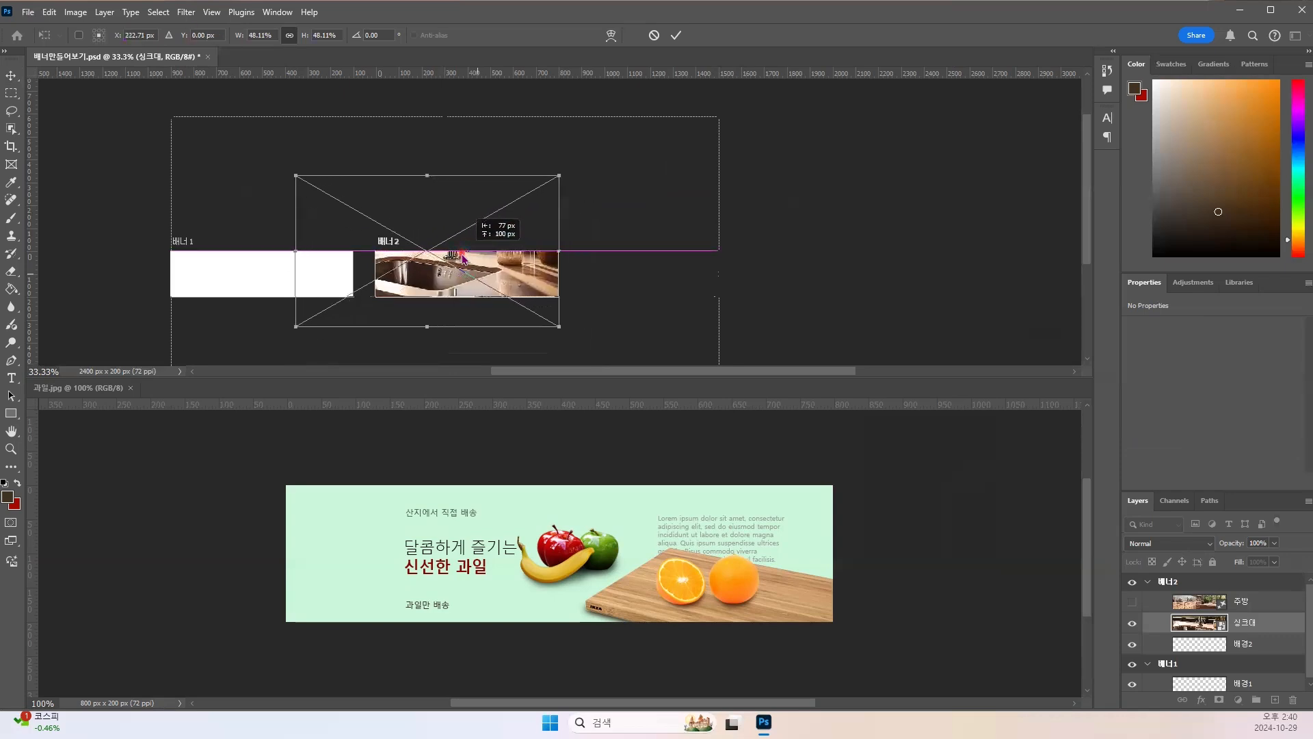
drag(463, 257, 463, 257)
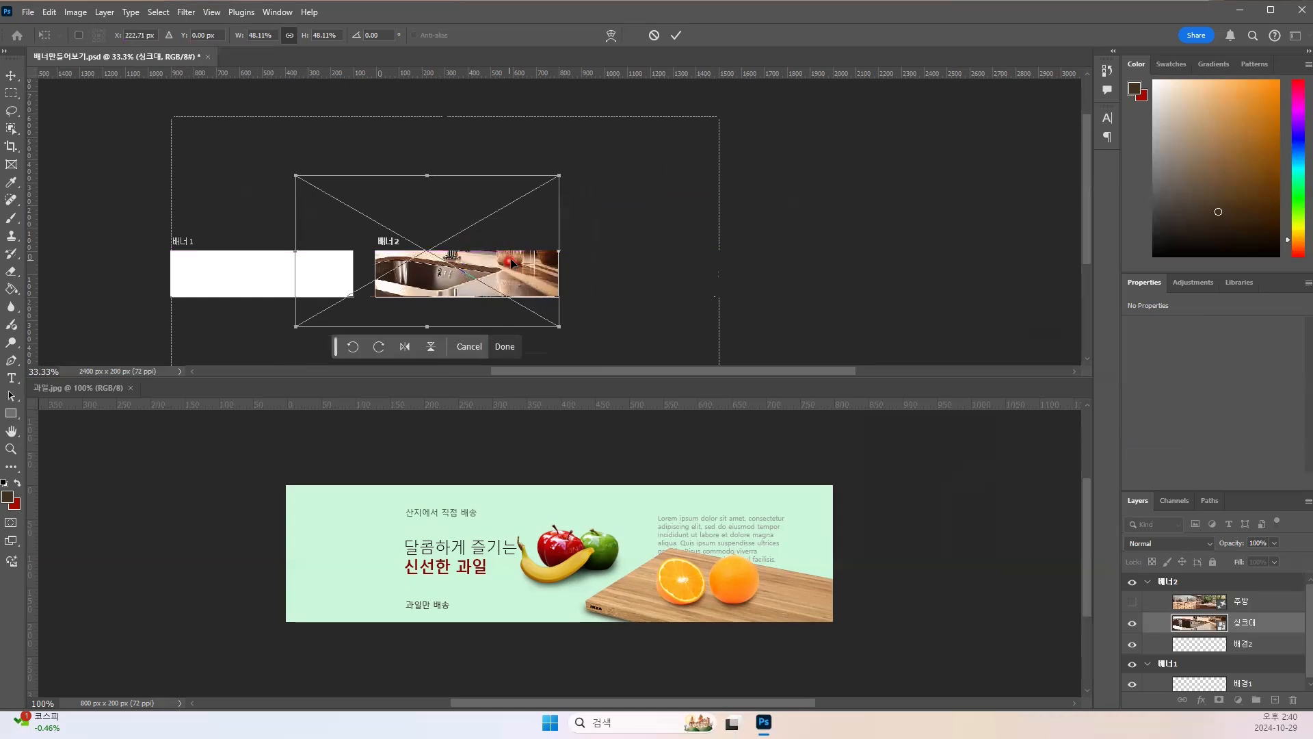
key(Return)
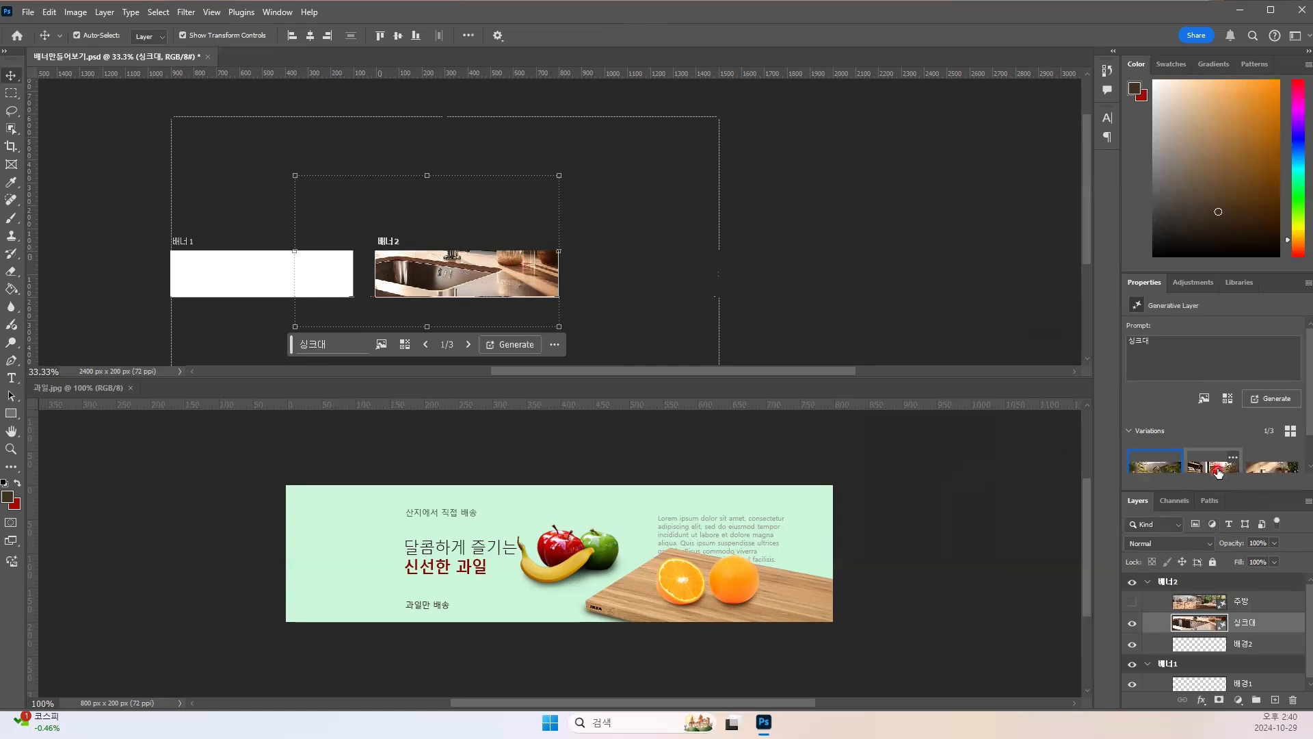
Step: Compare the three generated variations of the 싱크대 layer and return to the first one
click(1218, 472)
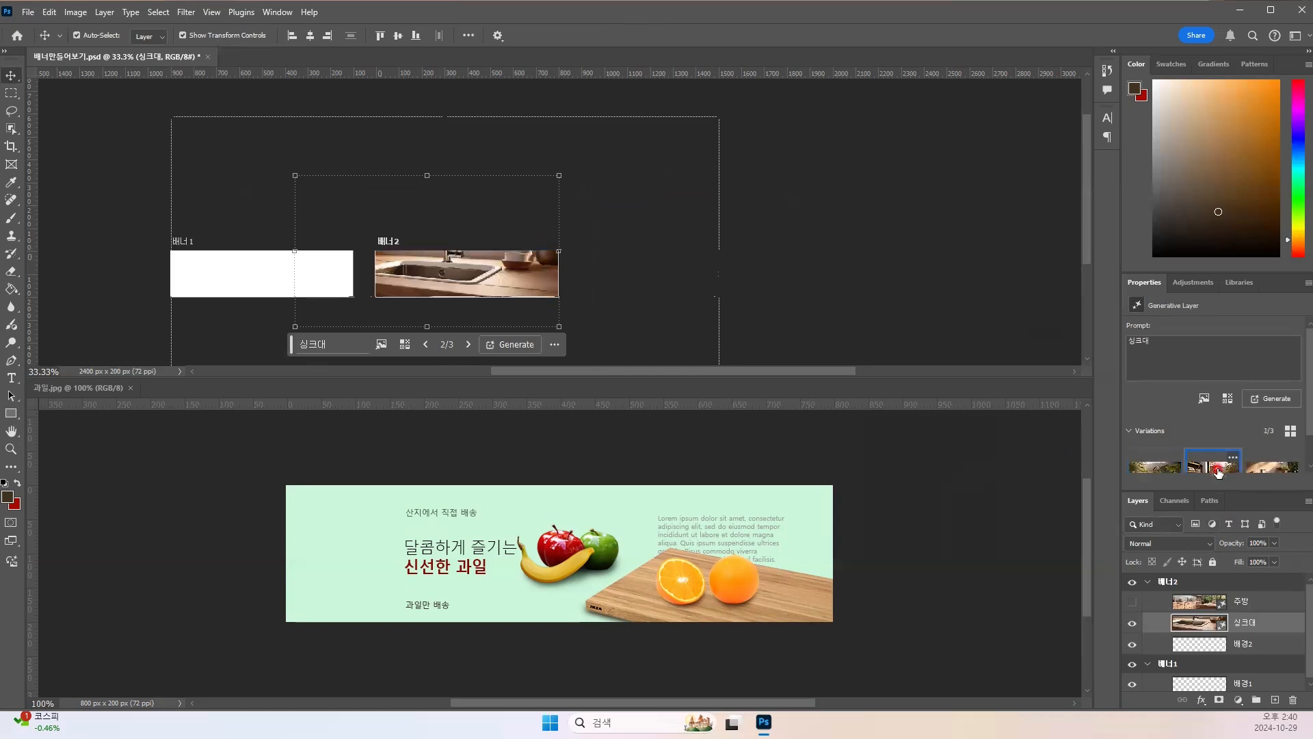
click(1168, 469)
click(1265, 473)
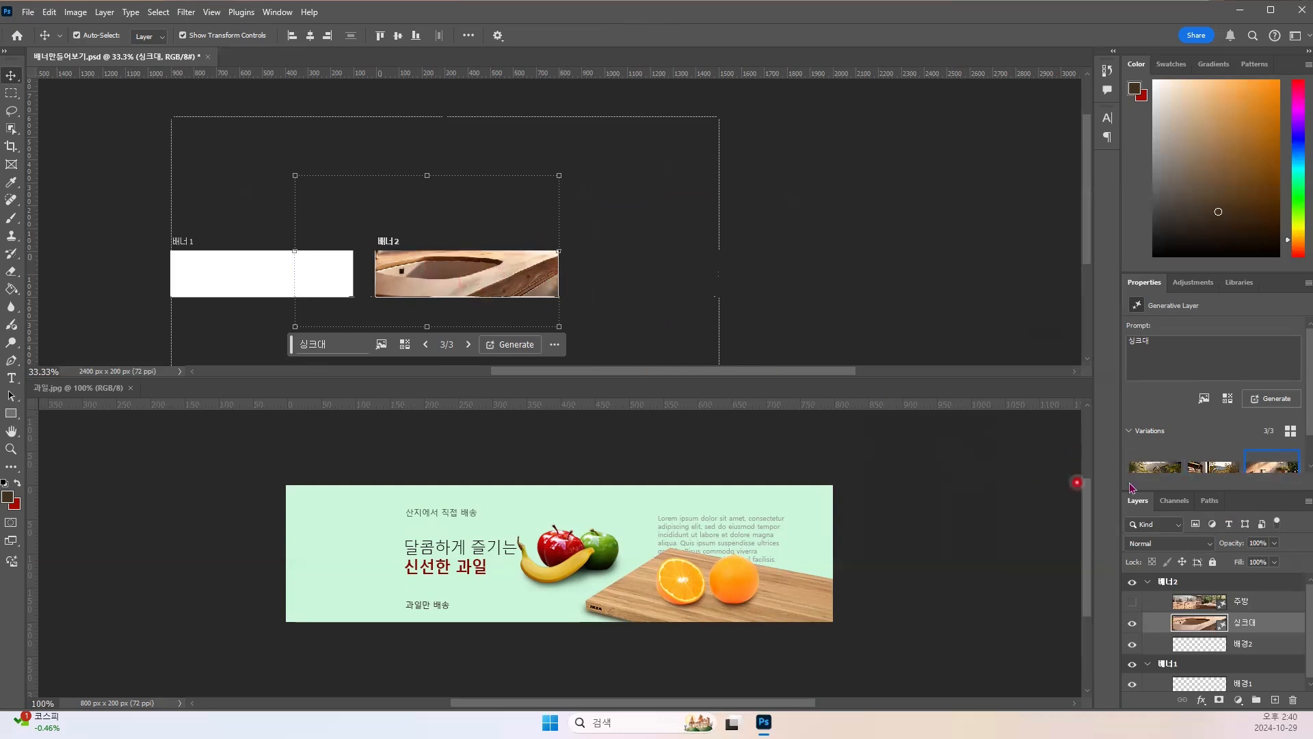
click(1205, 469)
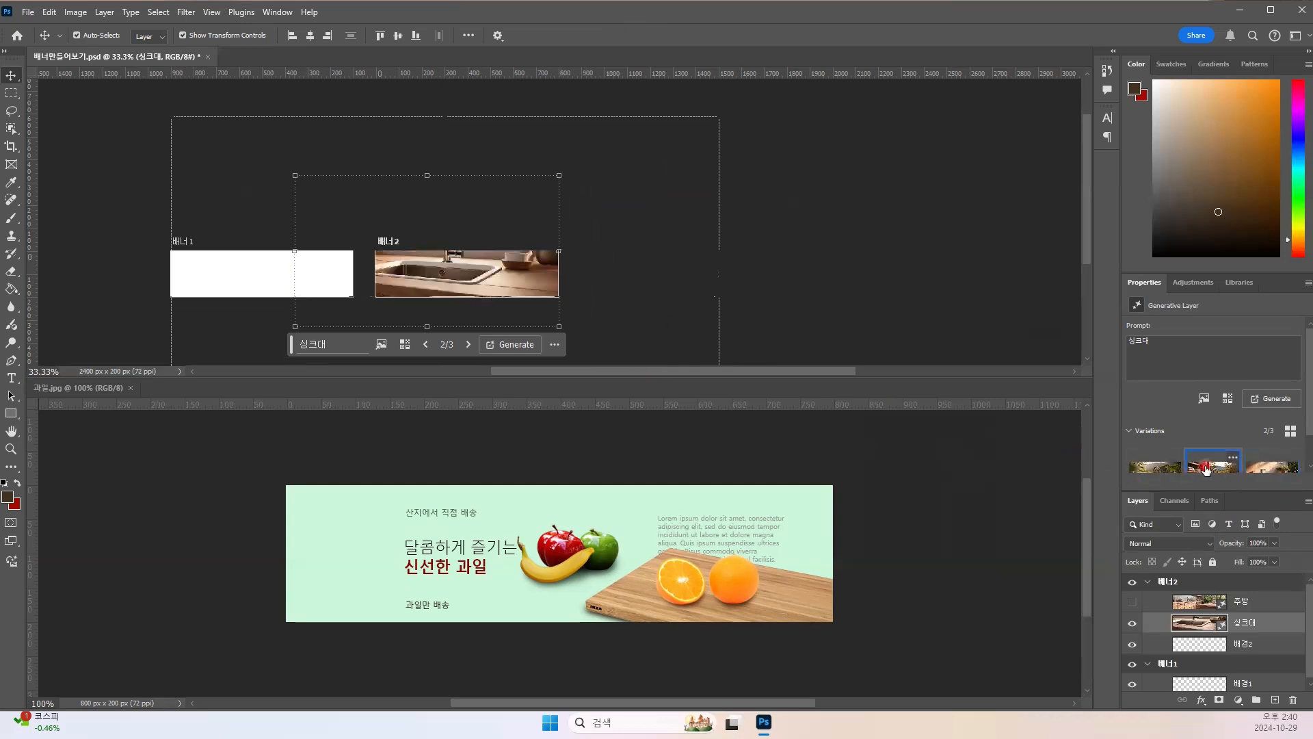
click(1155, 468)
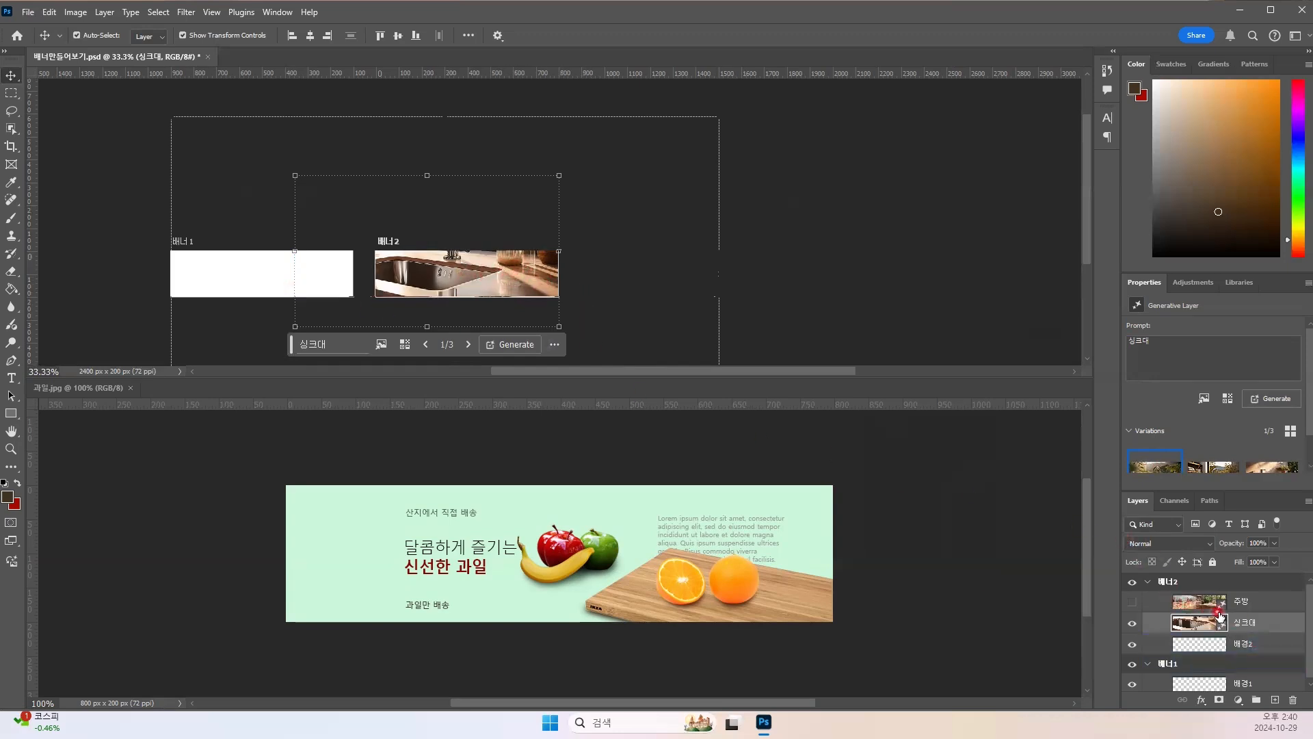
Step: Show and select the 주방 layer, toggling its visibility to compare it with the 싱크대 image
drag(1216, 608, 1281, 620)
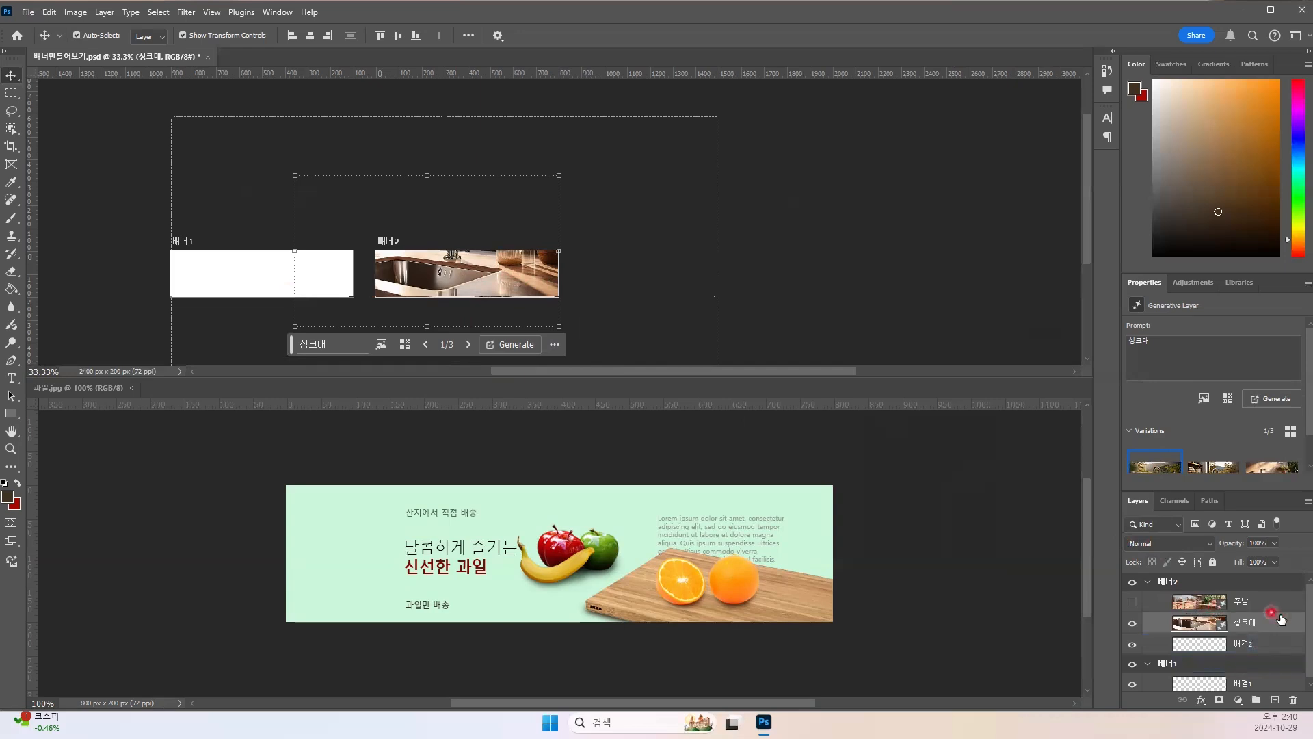
click(1135, 608)
click(1216, 607)
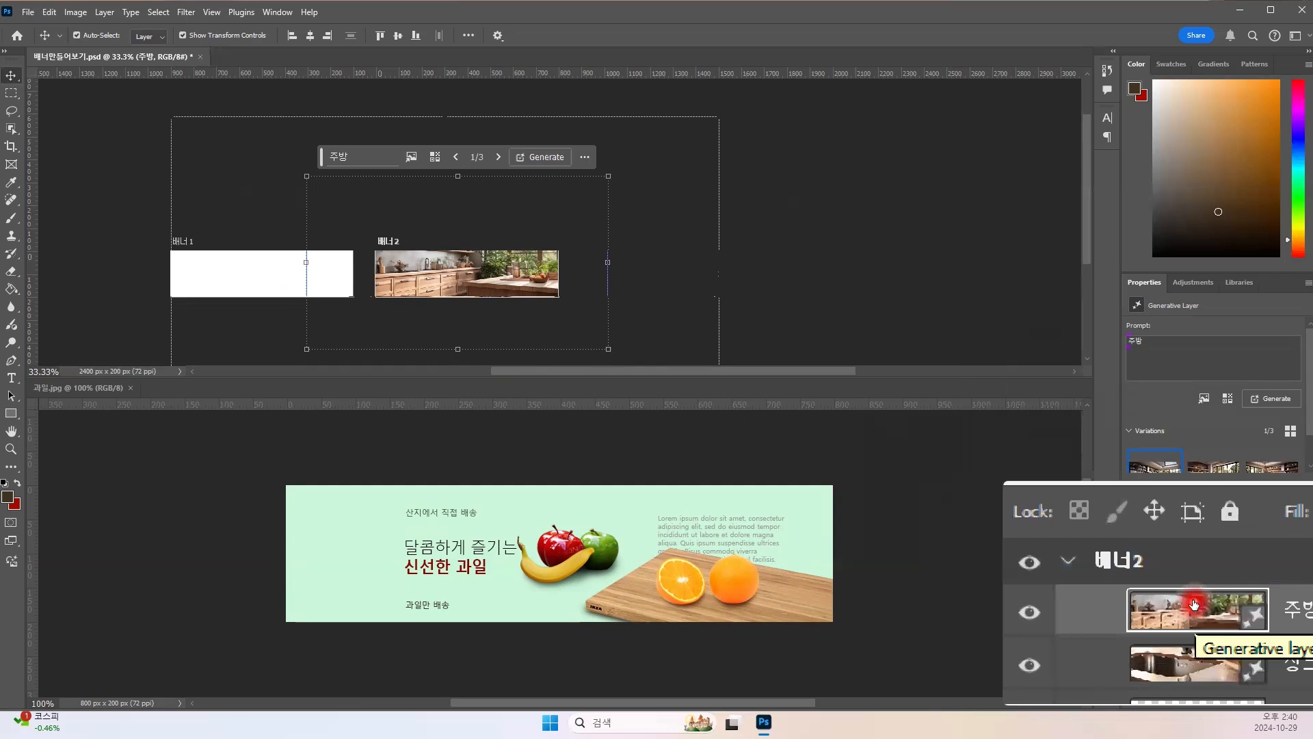
click(1133, 608)
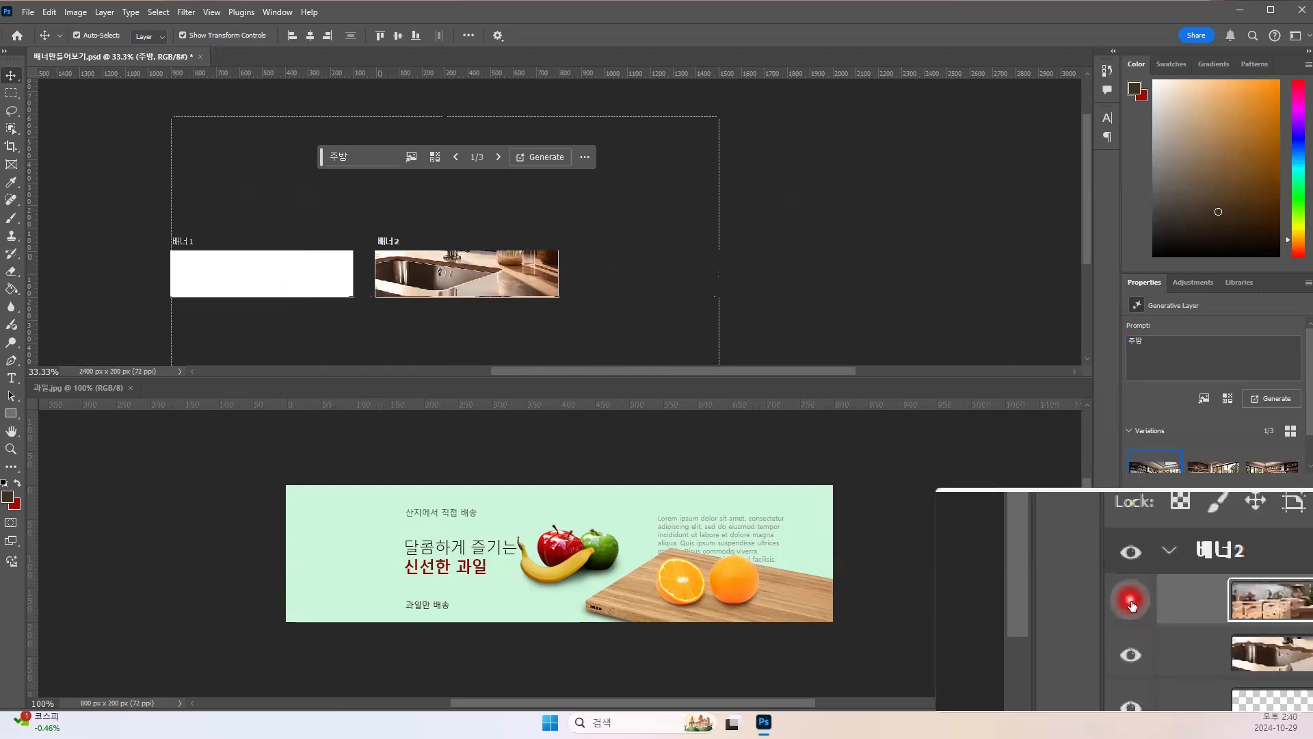
click(1132, 605)
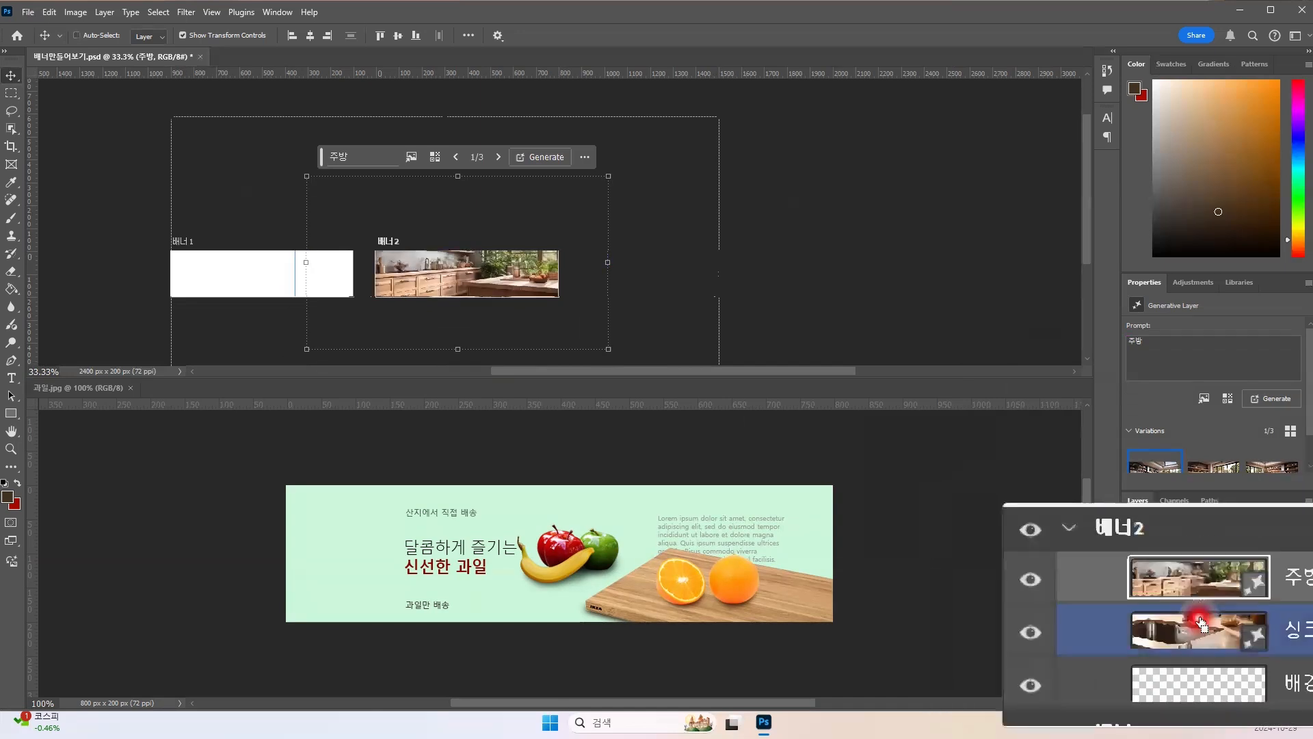
key(ctrl+minus)
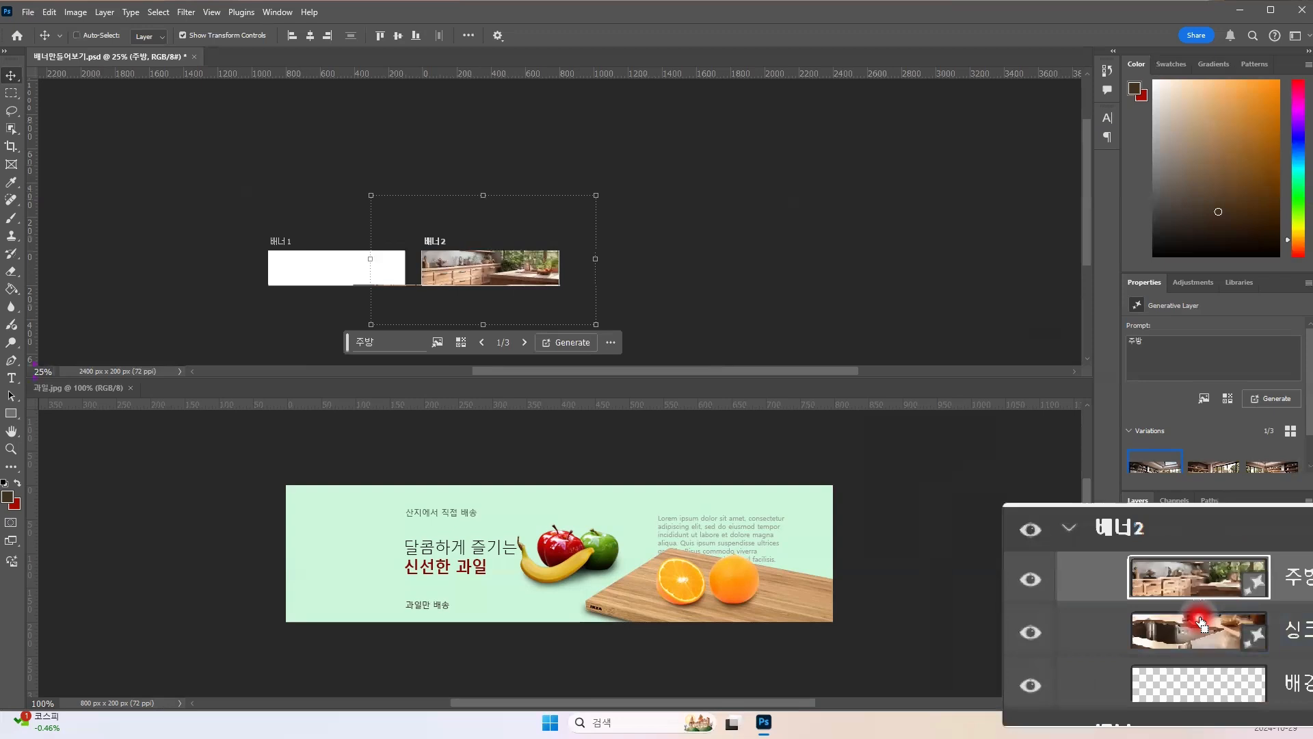
key(ctrl+plus)
click(1200, 621)
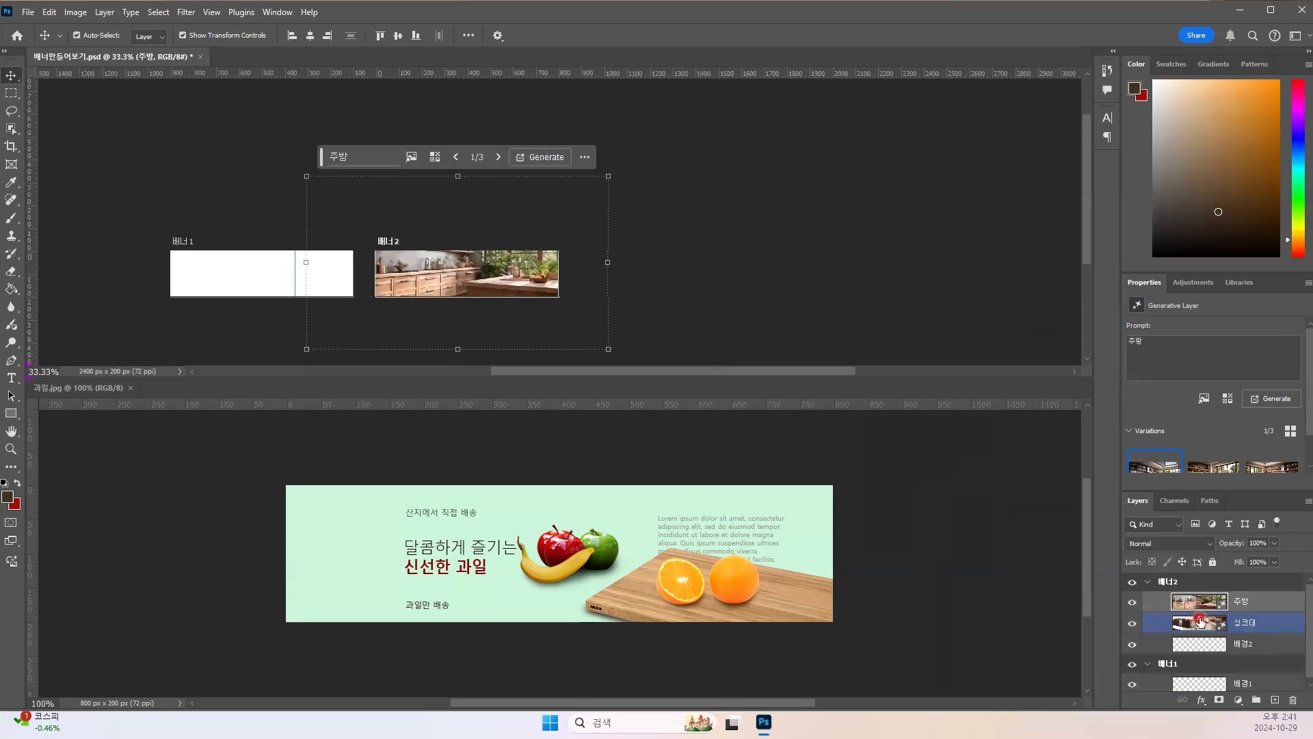
drag(1195, 611, 1292, 699)
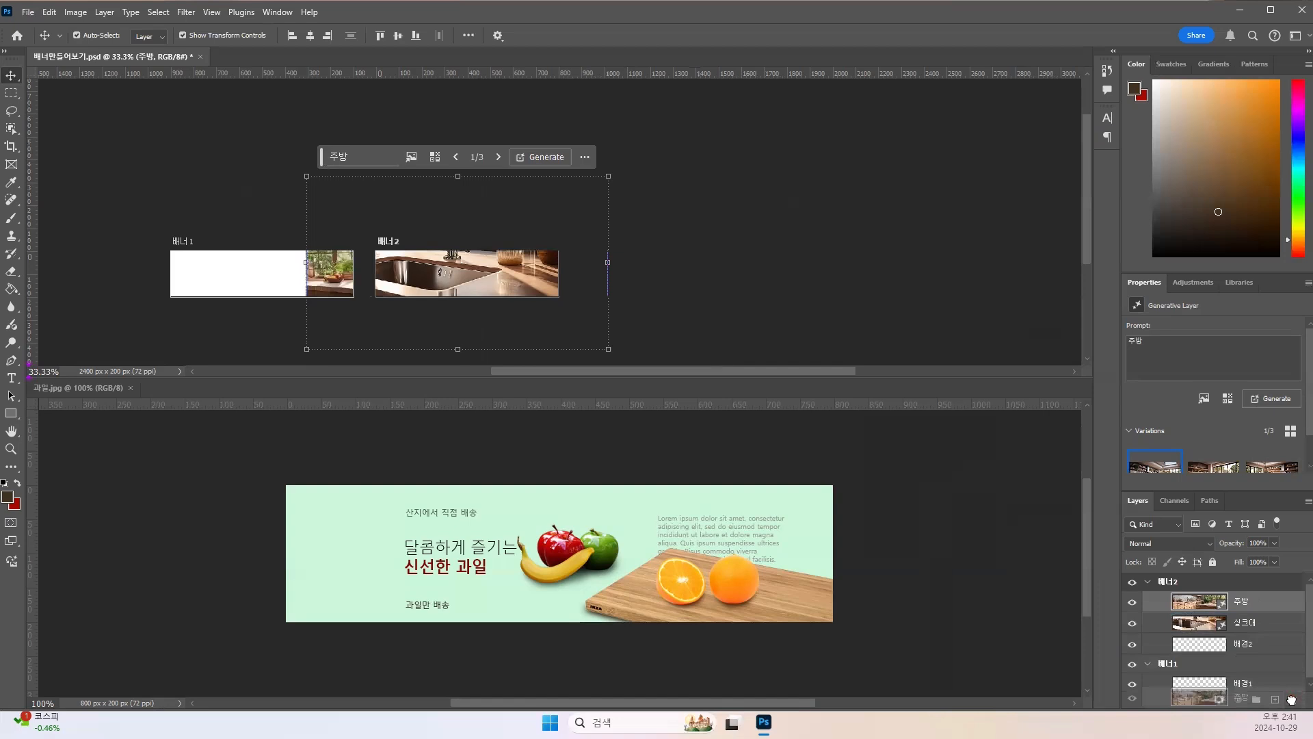
drag(1290, 702, 1272, 611)
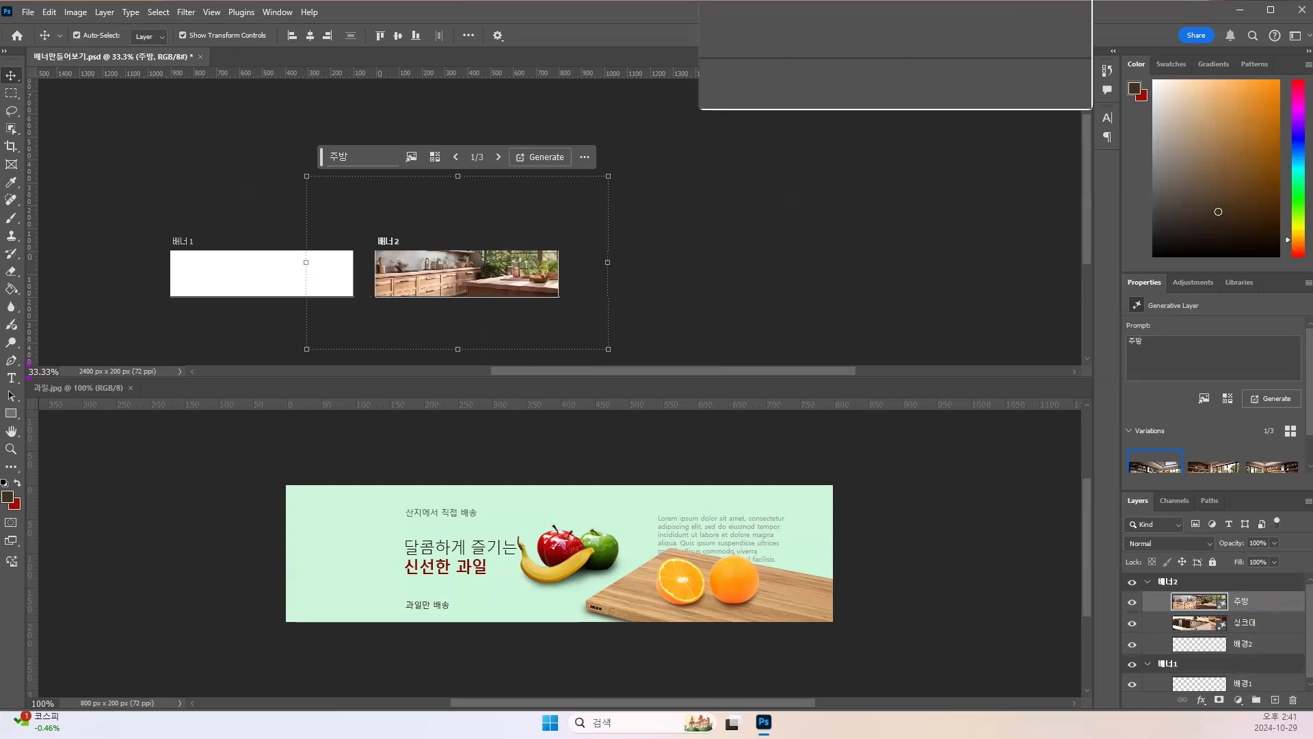
Step: Select the 주방 layer in the 배너2 artboard and delete it
click(1255, 587)
click(1251, 603)
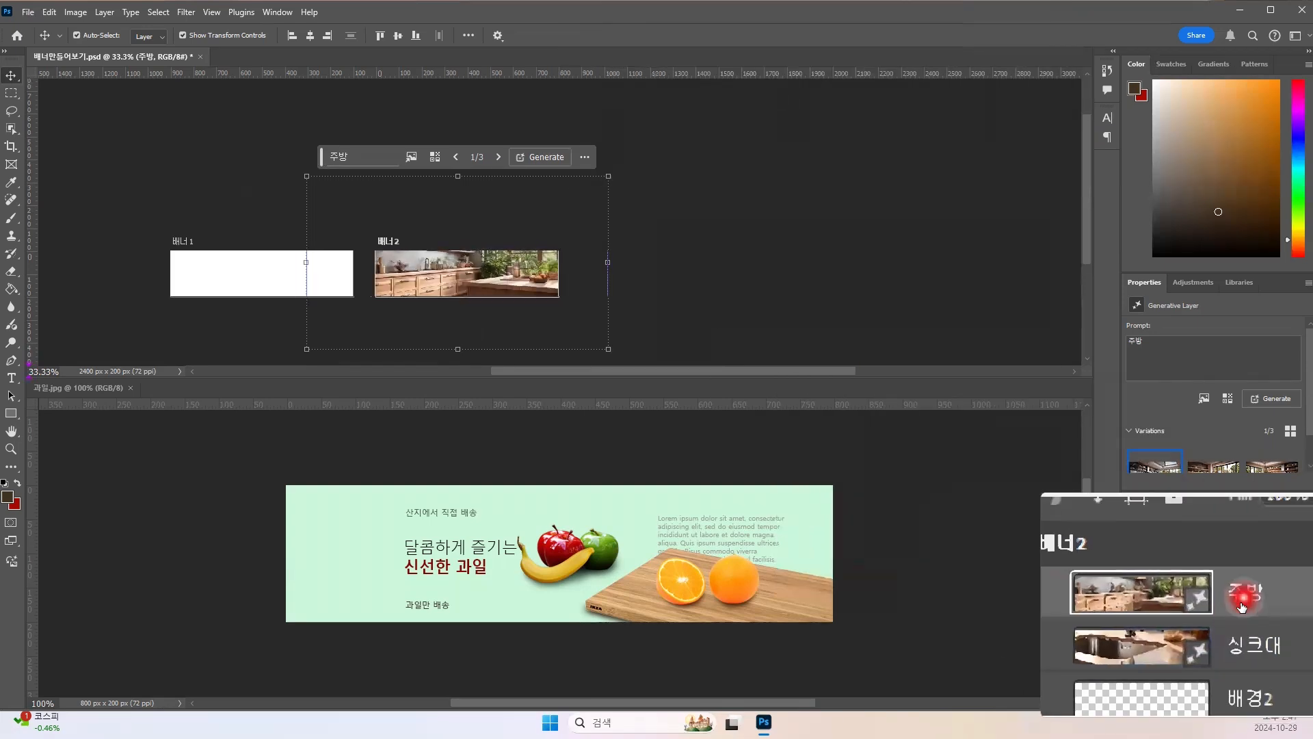
mouse_move(1241, 603)
mouse_down()
mouse_move(1258, 677)
mouse_move(1291, 701)
mouse_move(1222, 592)
mouse_move(1290, 659)
mouse_move(1294, 706)
mouse_move(1228, 565)
mouse_move(1220, 601)
mouse_move(1251, 603)
mouse_up()
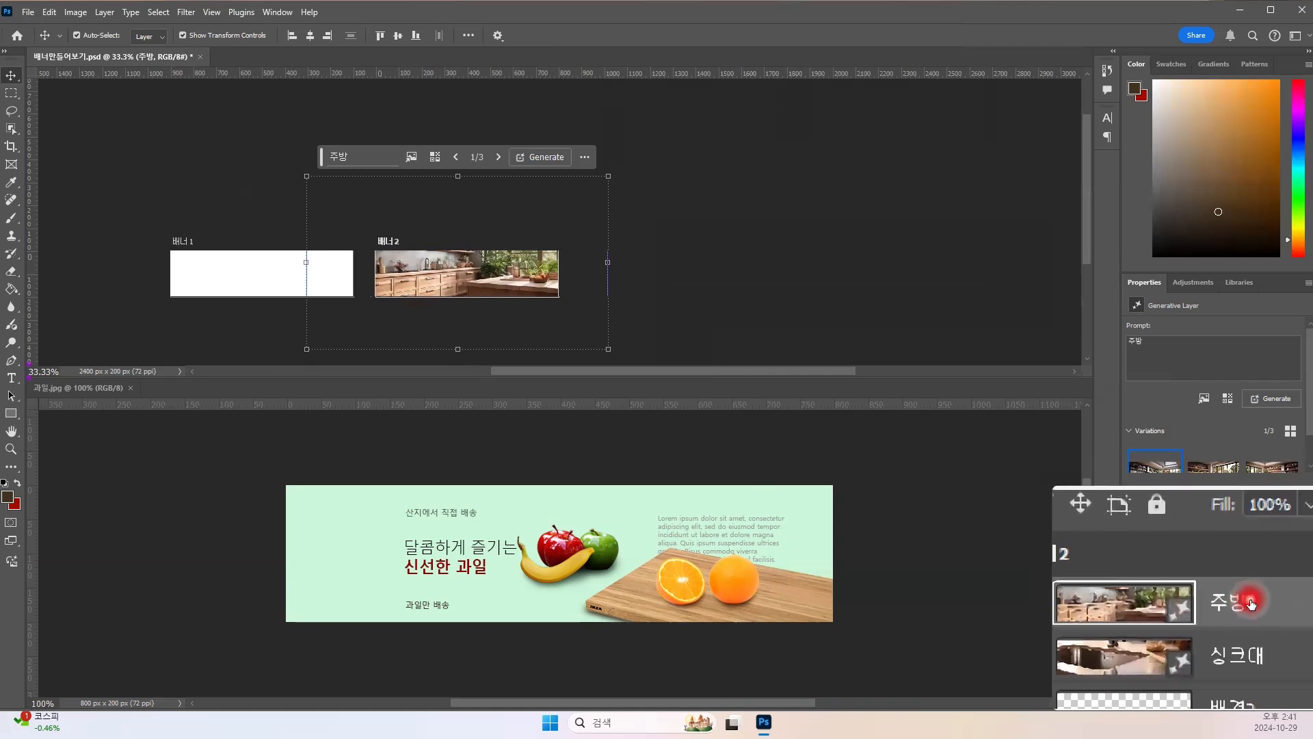
key(Delete)
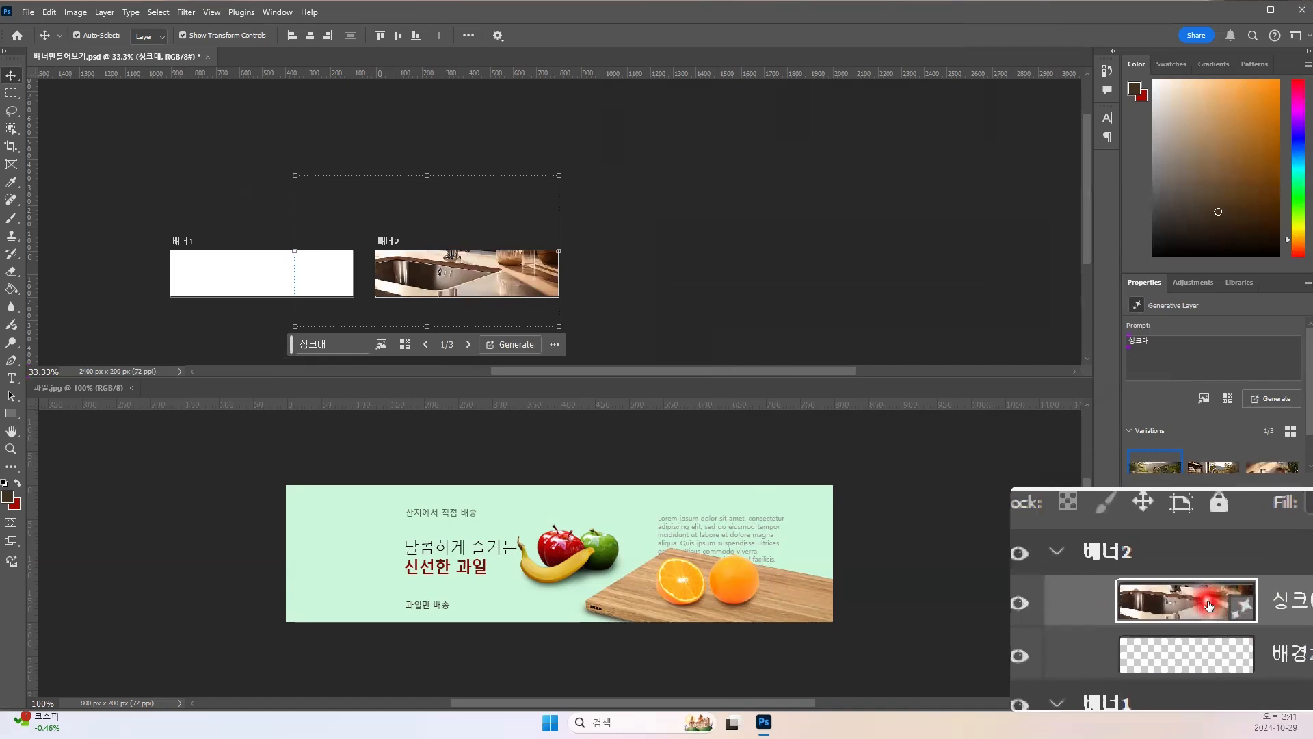
Step: Shift the 싱크대 image slightly down within 배너2 and turn off the transform controls display
double_click(1209, 606)
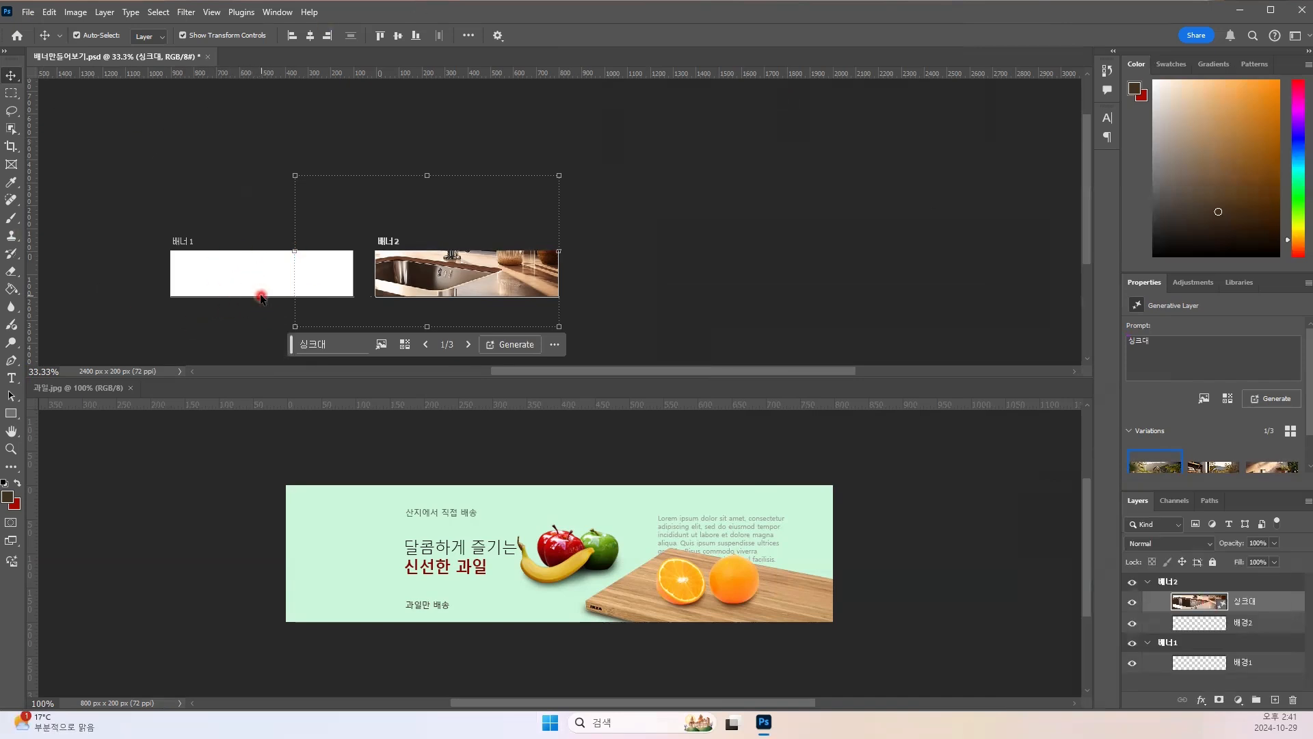
key(ctrl+plus)
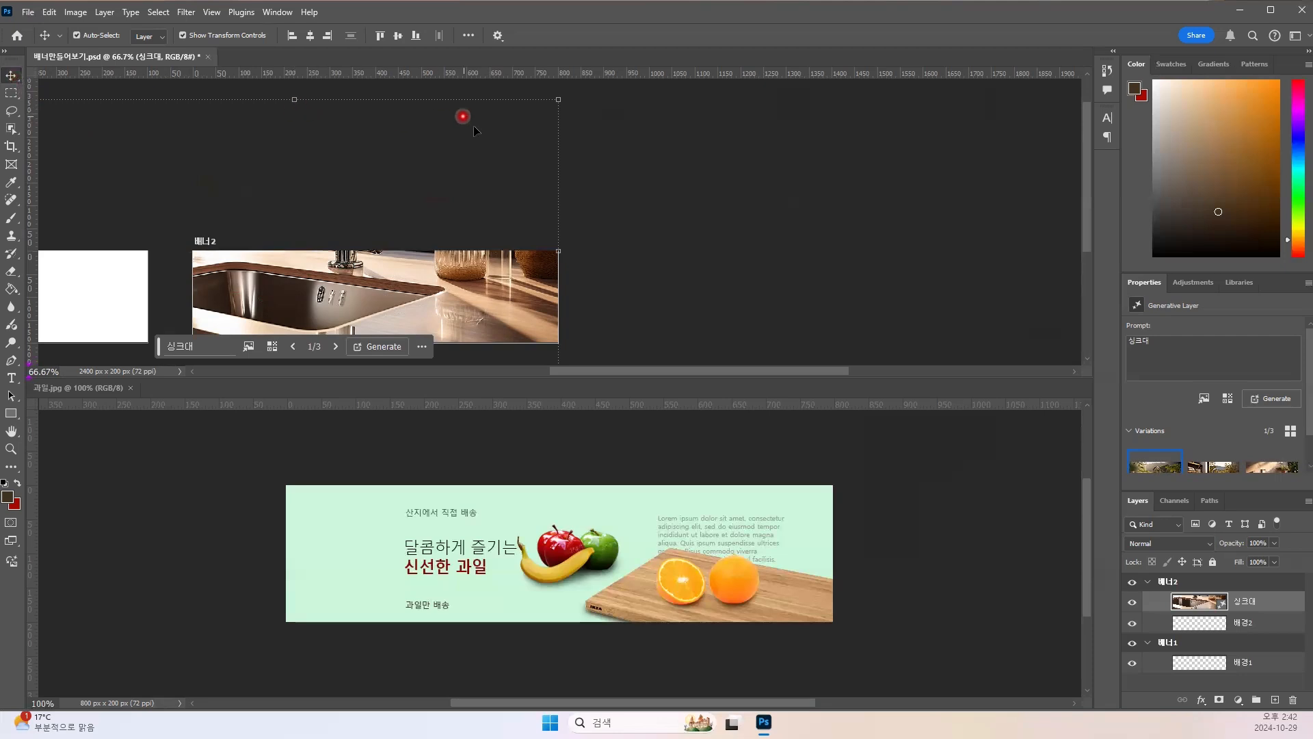
drag(477, 306, 477, 310)
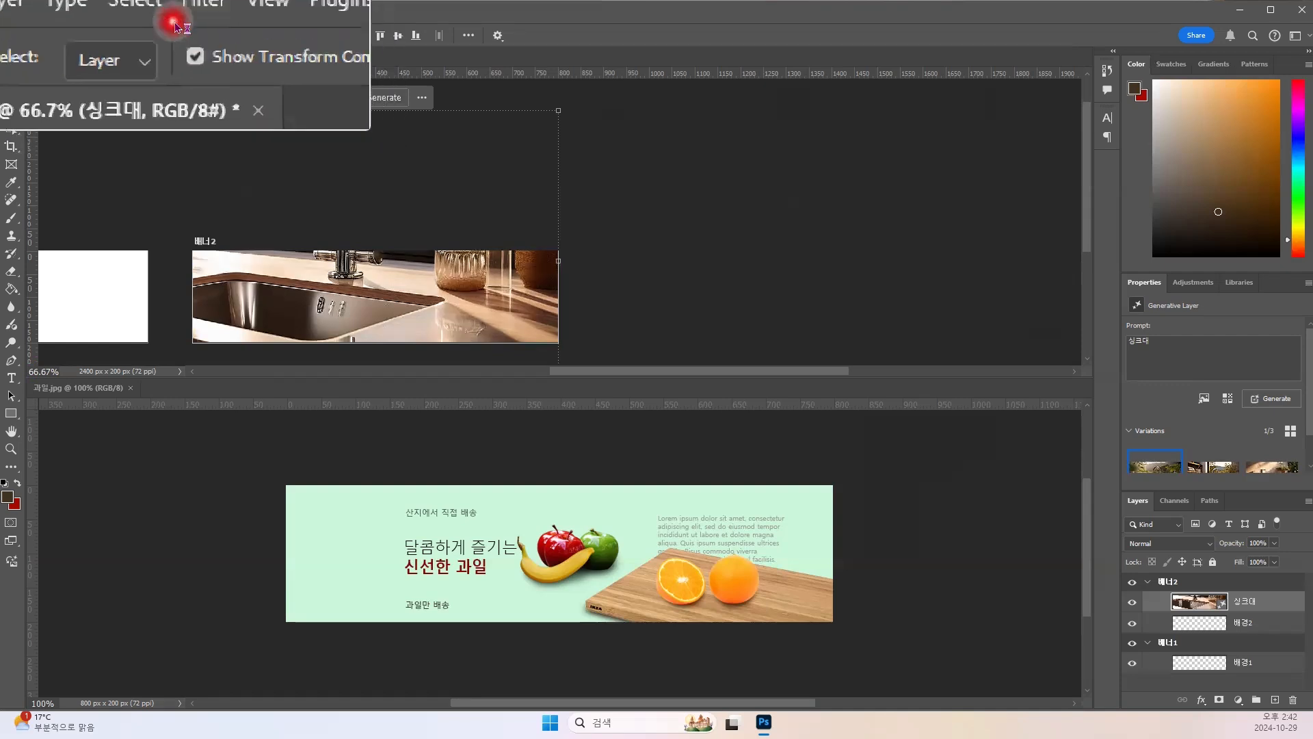
click(188, 36)
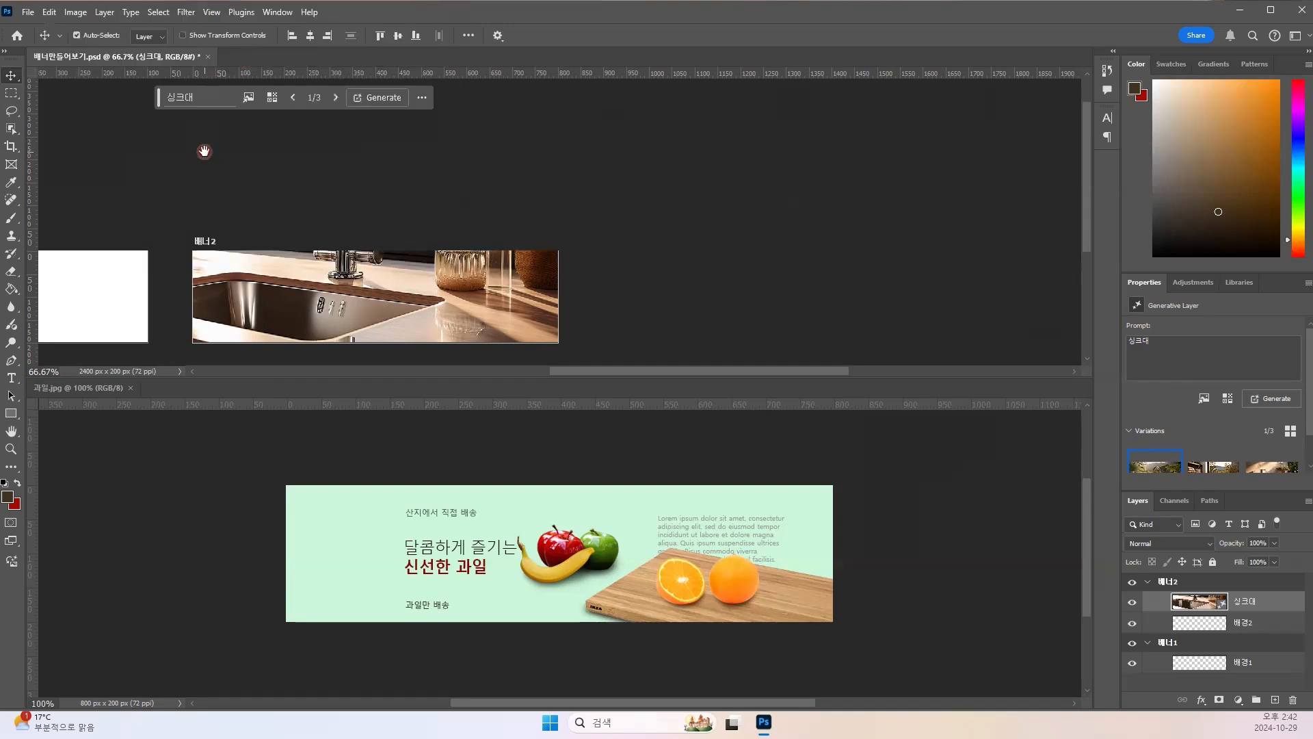
Step: Select the 배너1 artboard with the Move tool active, and choose its 배경1 layer
drag(290, 191, 613, 192)
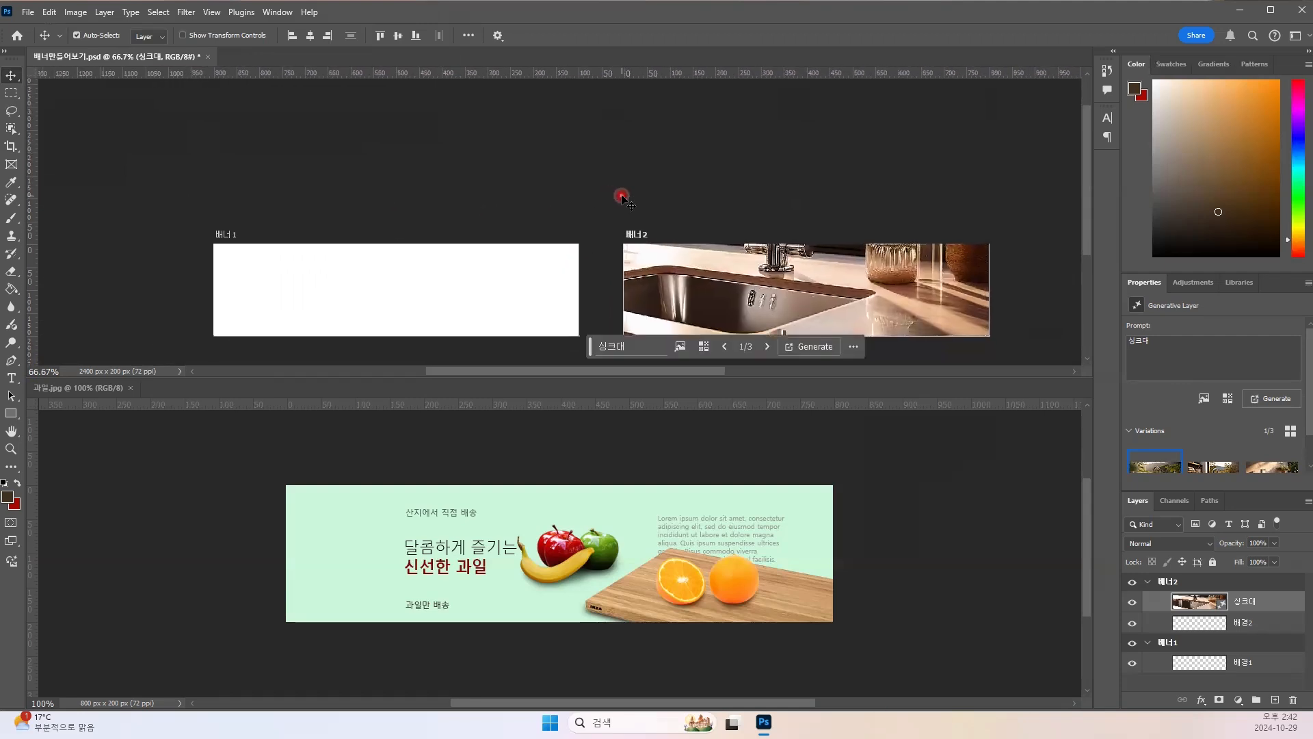
key(ctrl+plus)
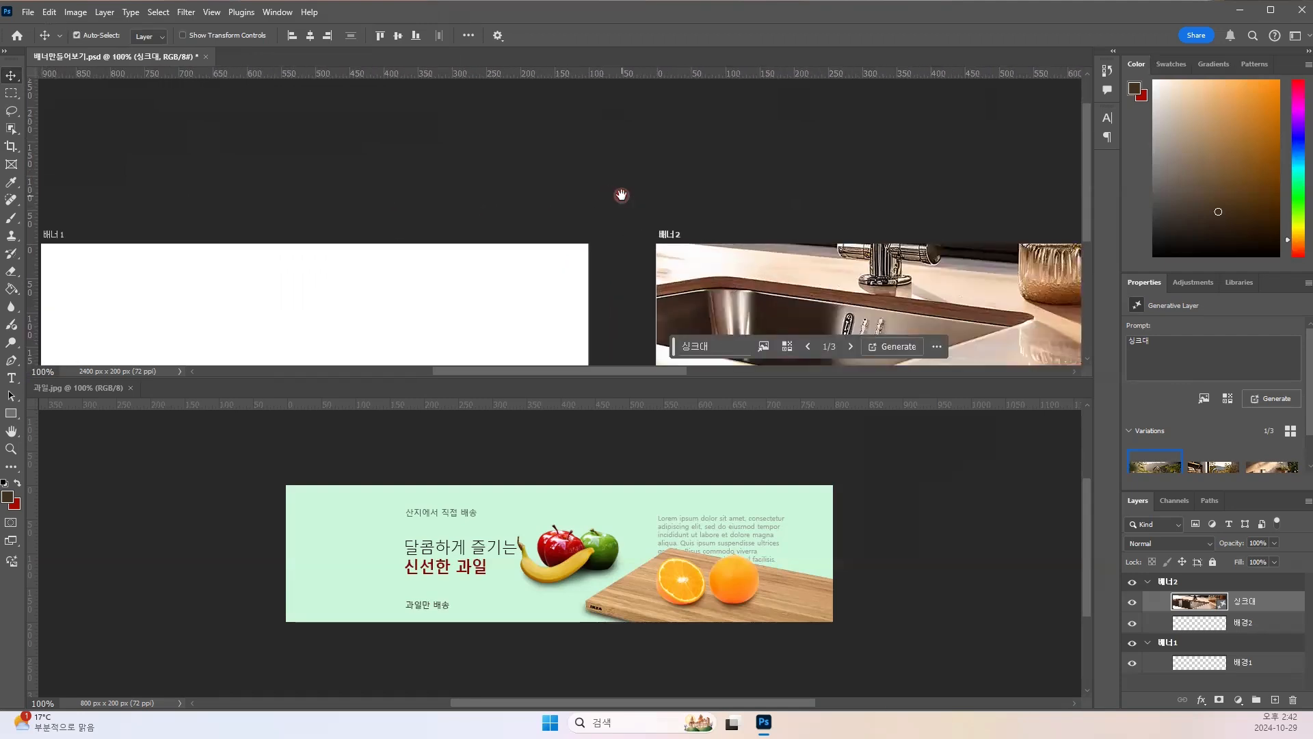
drag(393, 174, 486, 143)
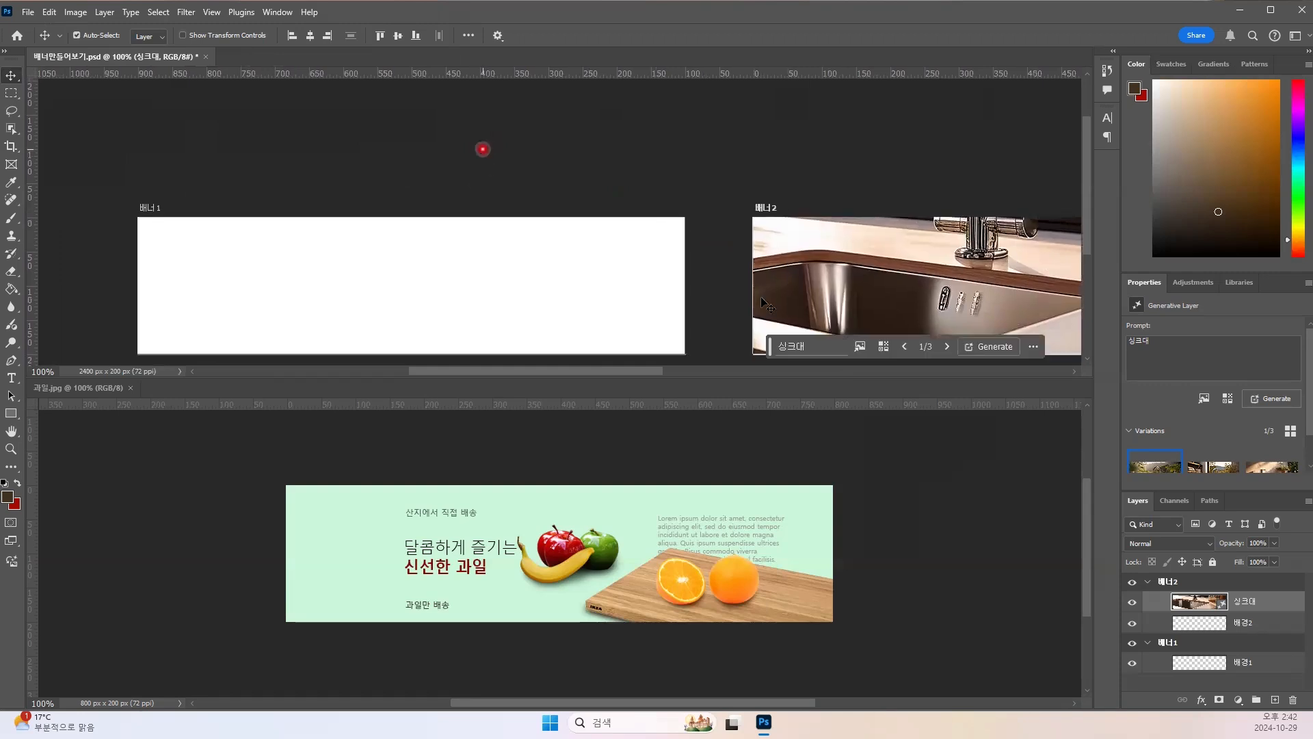
click(1158, 588)
click(1186, 644)
click(10, 78)
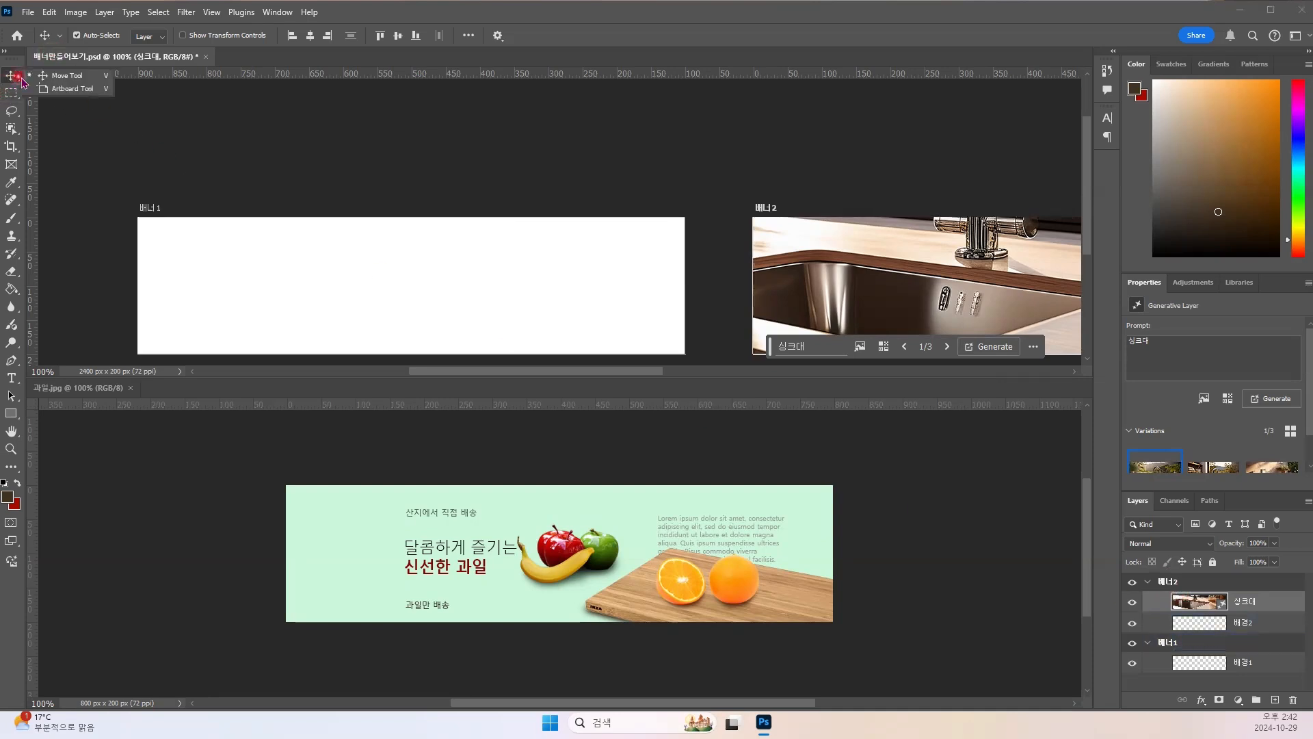
click(298, 264)
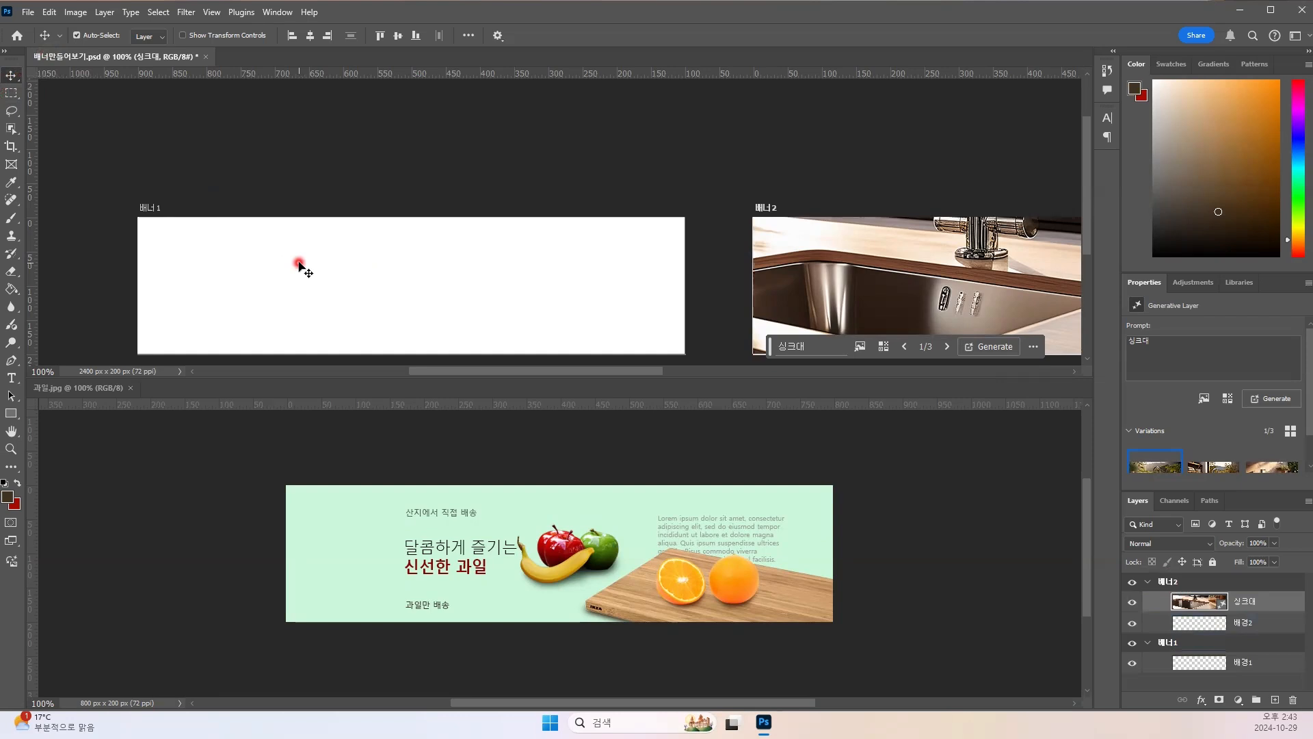
click(299, 263)
click(1184, 653)
click(1170, 647)
click(1205, 669)
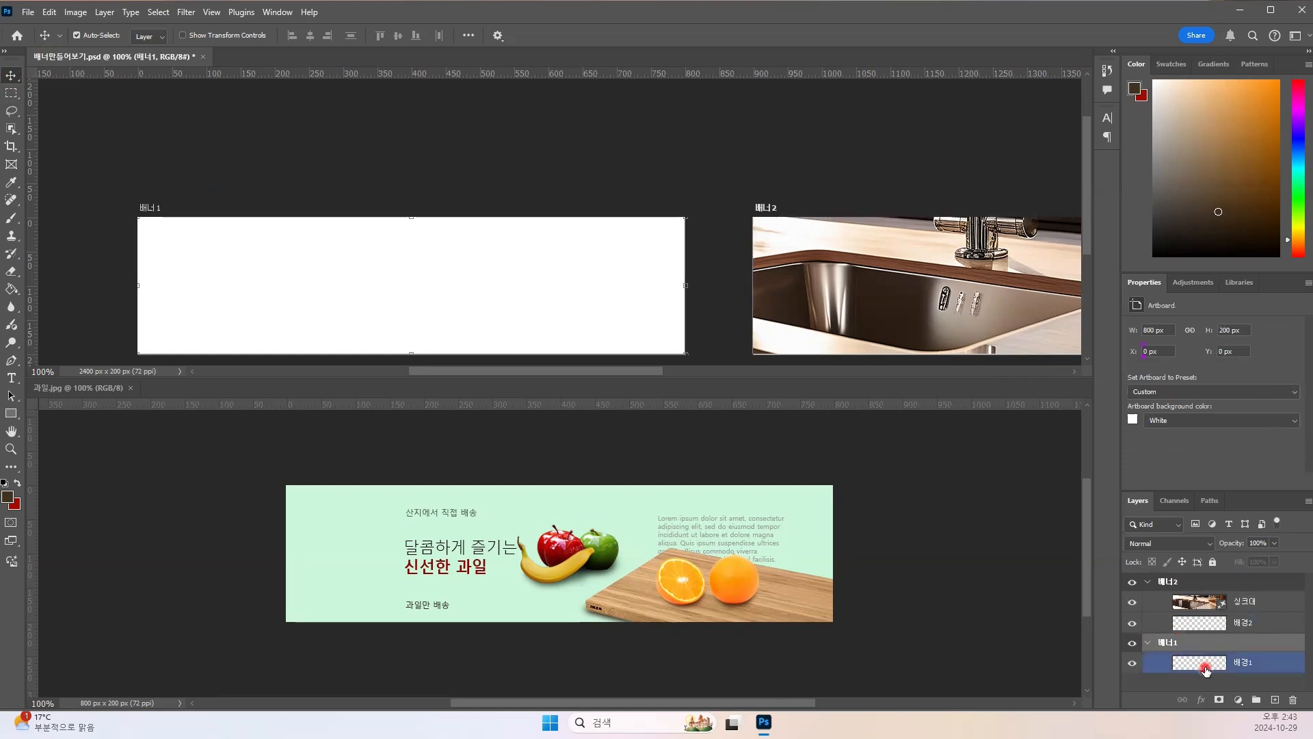
Step: Select the 배경1 layer and swap the foreground and background colours back and forth
click(1206, 669)
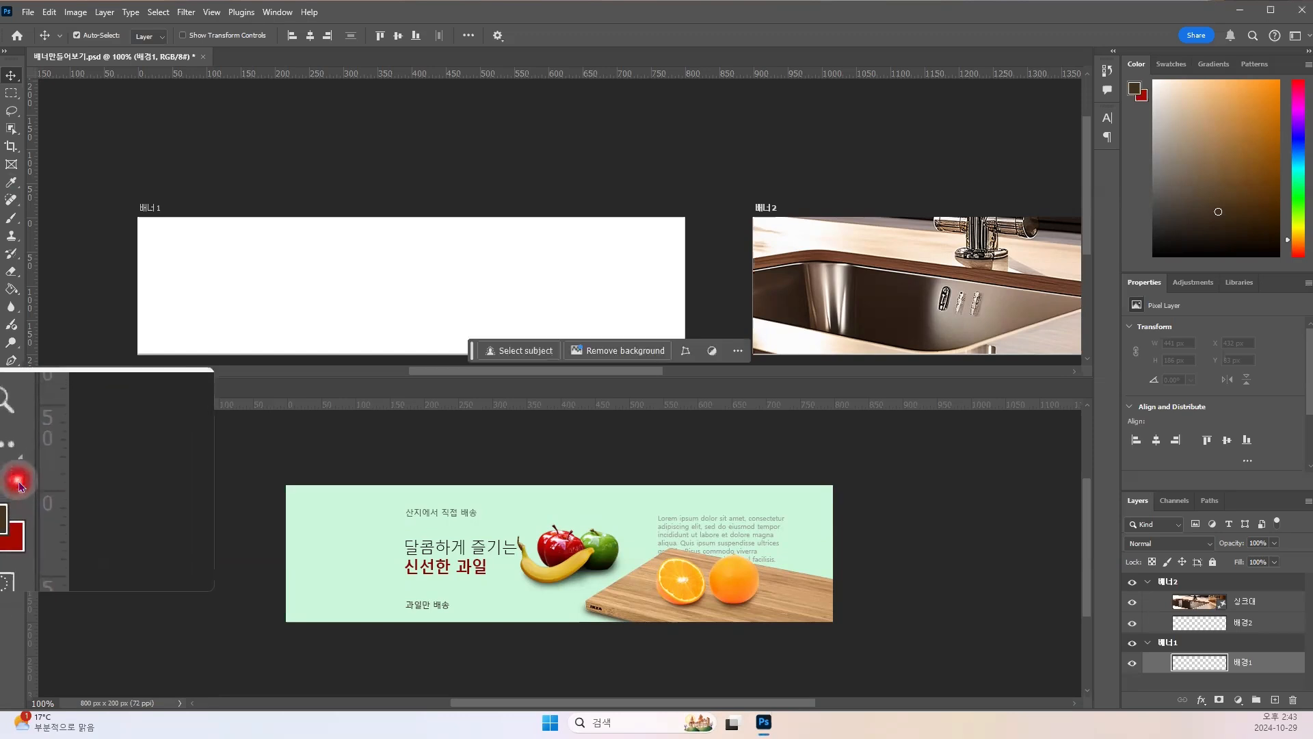
click(19, 488)
click(20, 488)
click(19, 488)
click(19, 488)
click(18, 487)
click(18, 487)
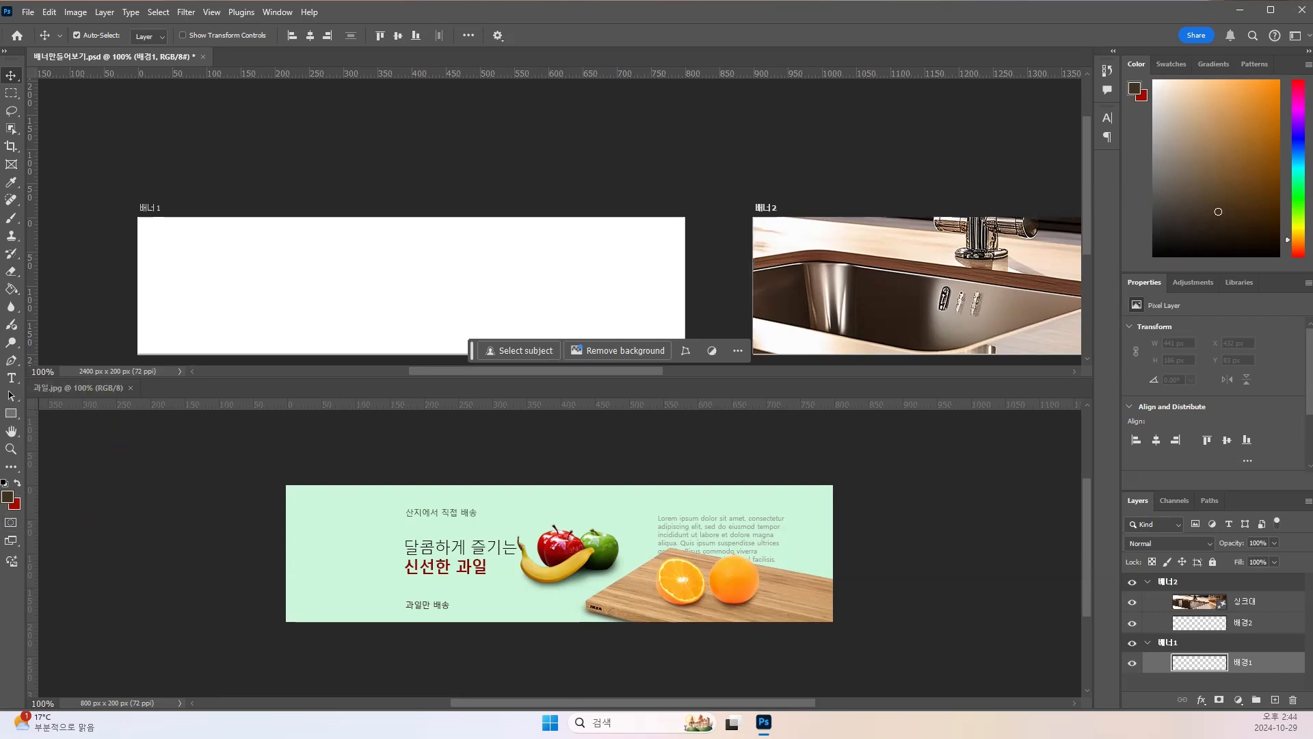
click(349, 159)
text(wjs)
key(BackSpace)
key(BackSpace)
key(BackSpace)
text(전경색 )
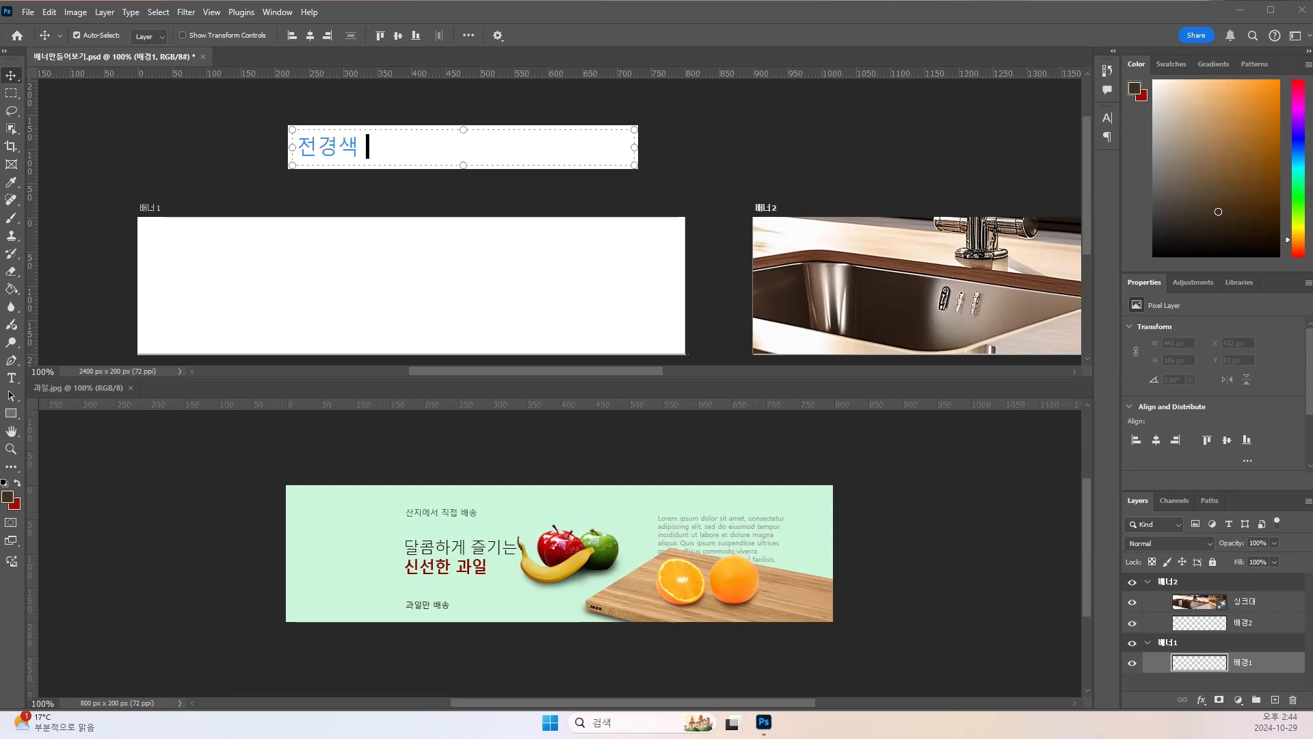
text(Alt+De;)
key(BackSpace)
text(;)
text(lete)
key(Return)
text(배)
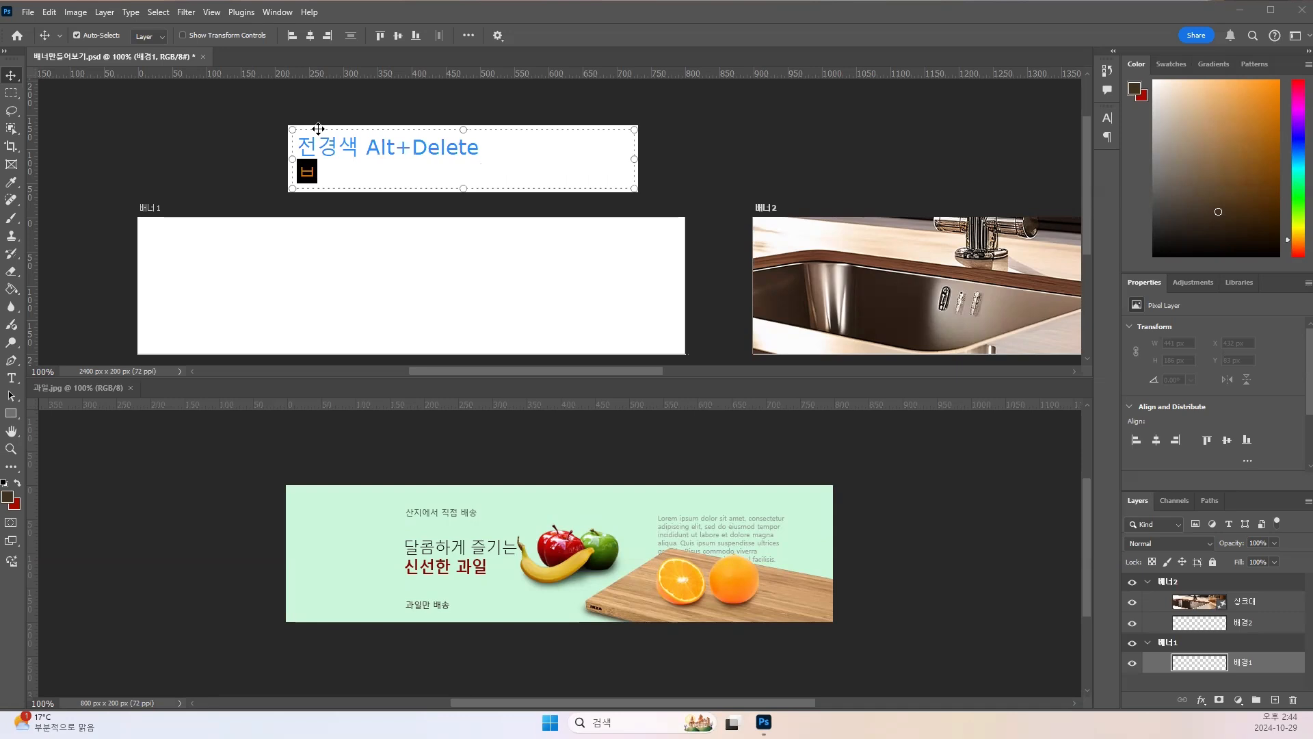
text(경색 Ctr;)
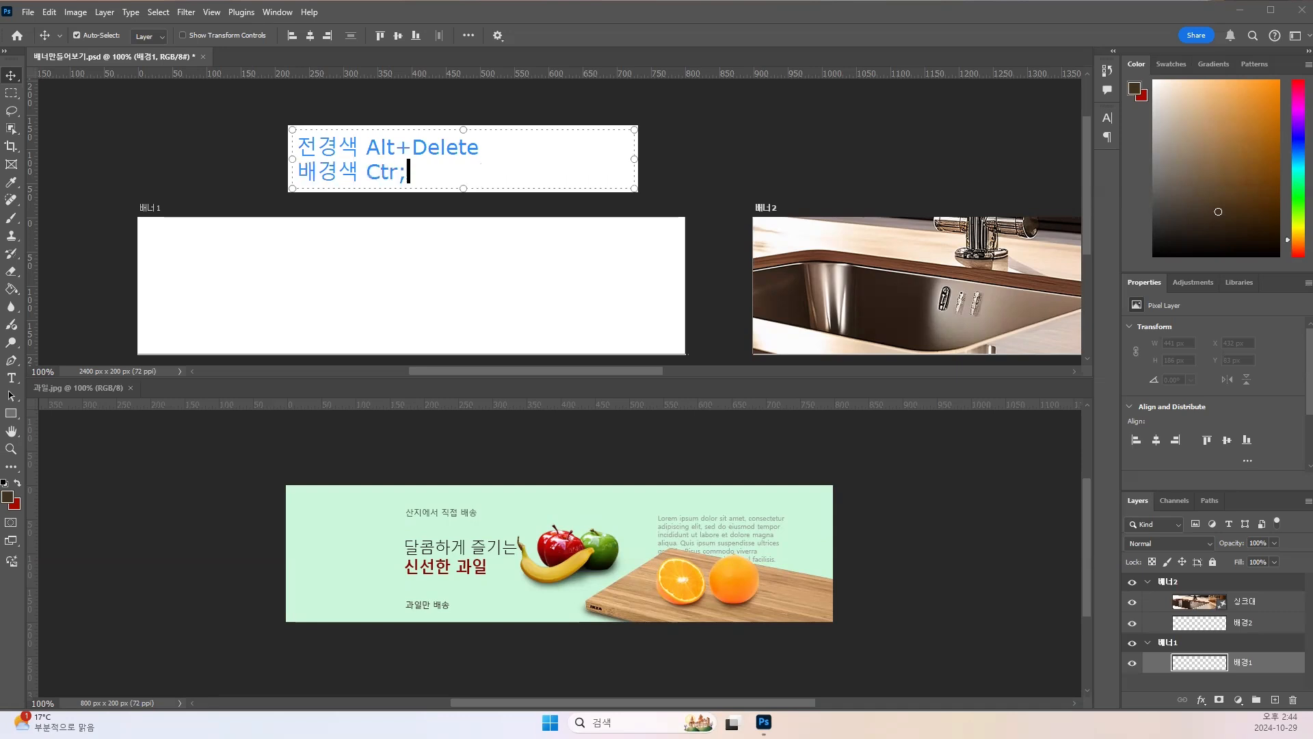
key(BackSpace)
text(l+De;e\)
key(BackSpace)
key(BackSpace)
key(BackSpace)
text(lete)
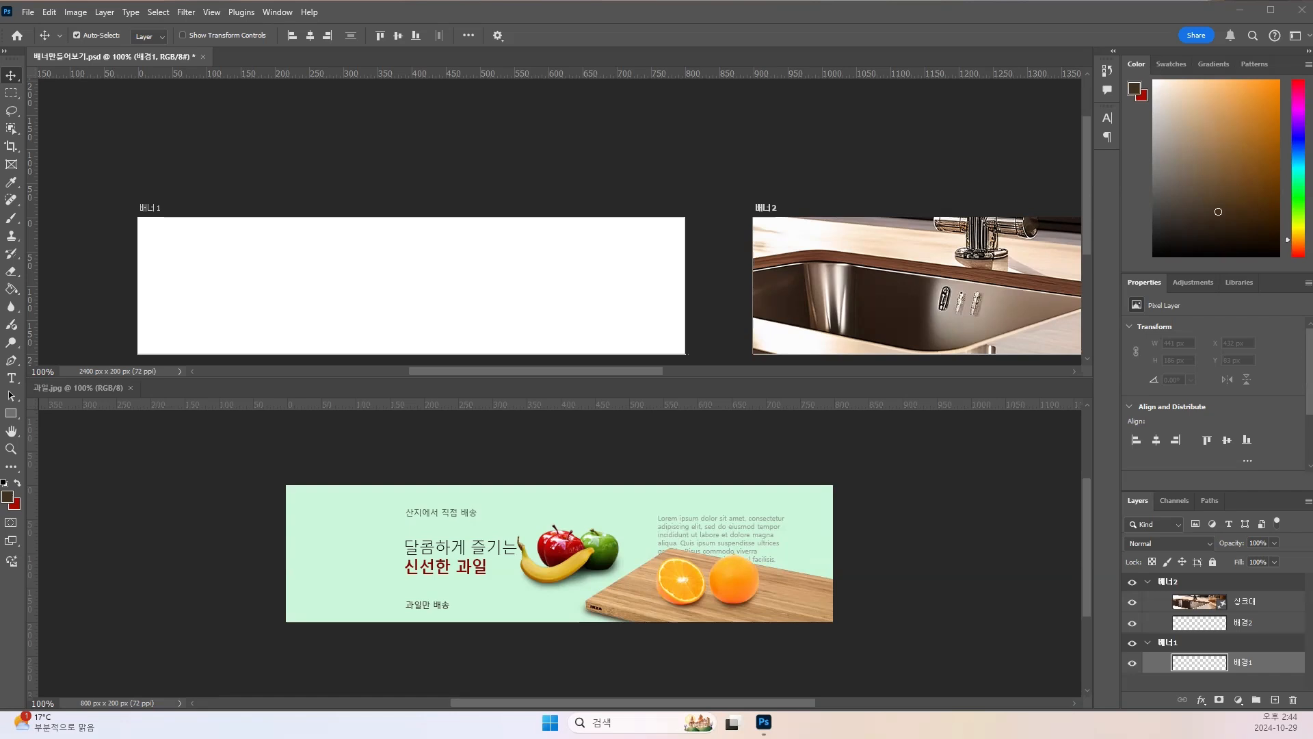
Step: Set the foreground colour to orange ea952a in the Color Picker and return to the Move tool
click(9, 497)
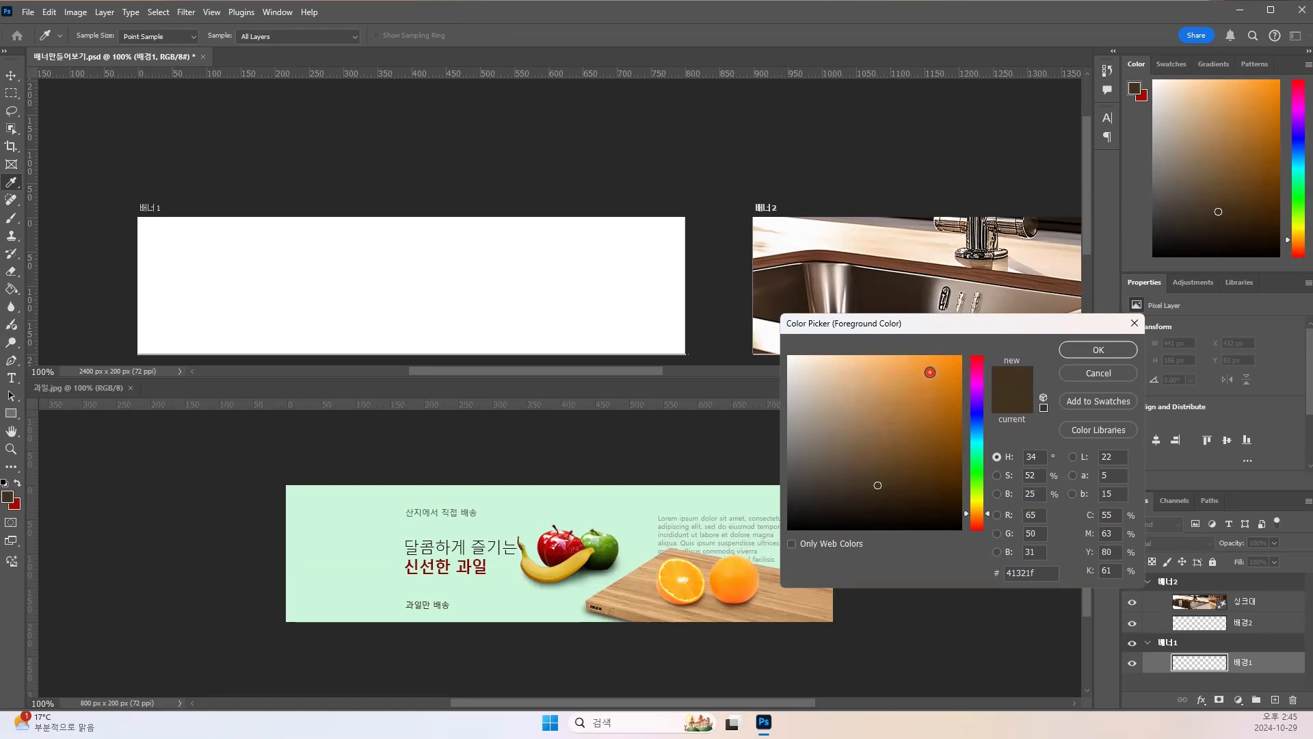
click(929, 369)
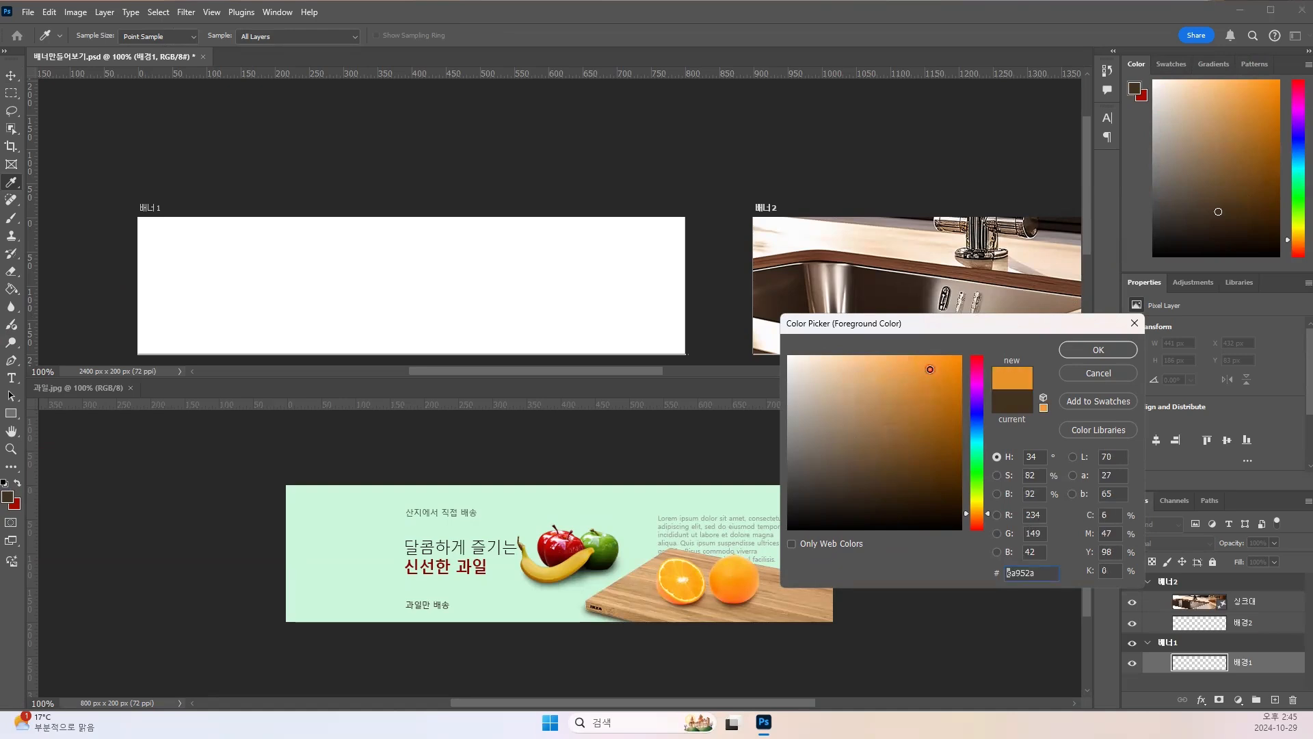
click(1093, 352)
key(v)
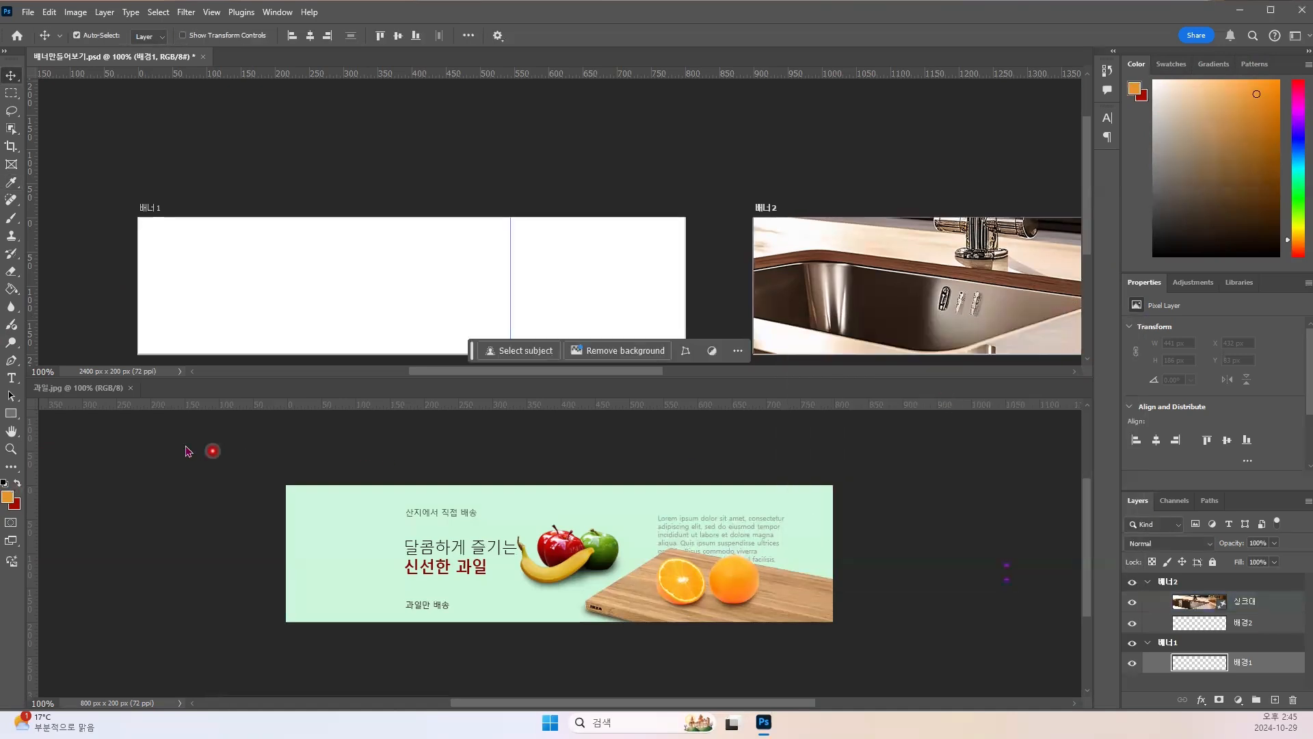
Step: Set the foreground colour to mint cbf8db by sampling the background of 과일.jpg through the Color Picker
click(10, 498)
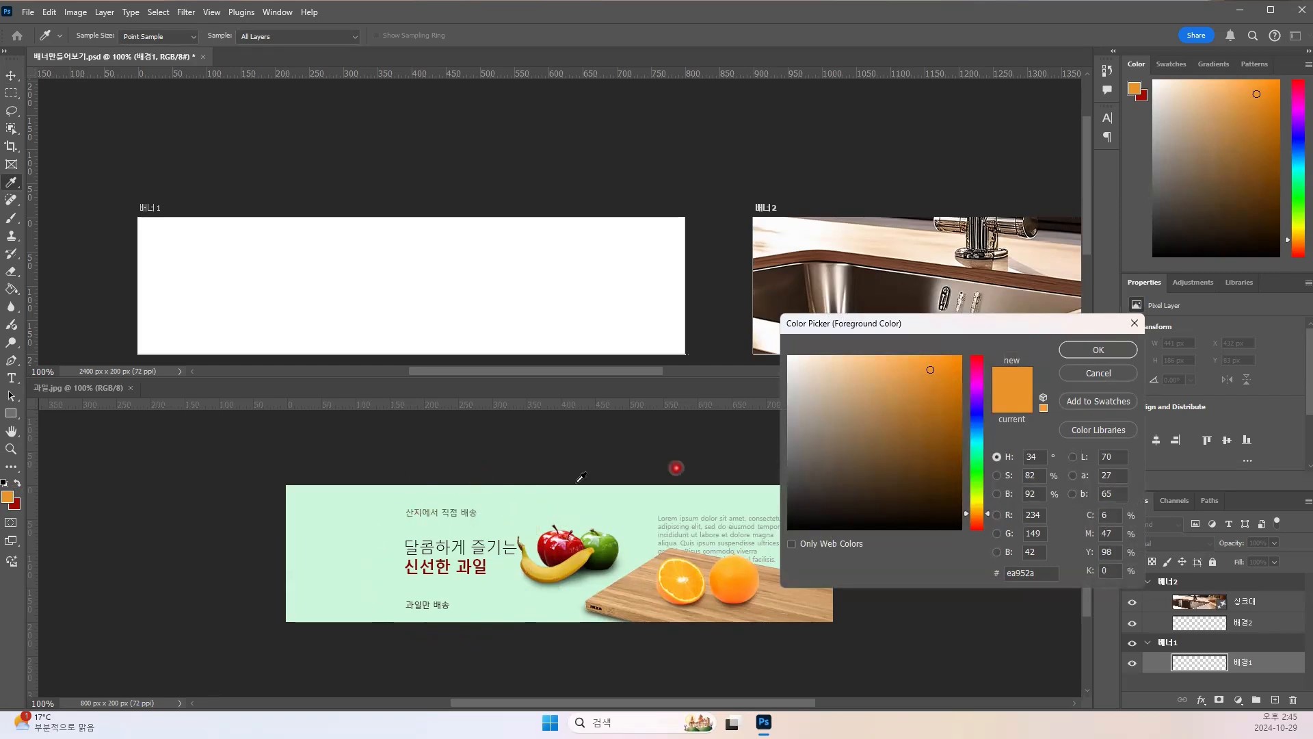
click(364, 518)
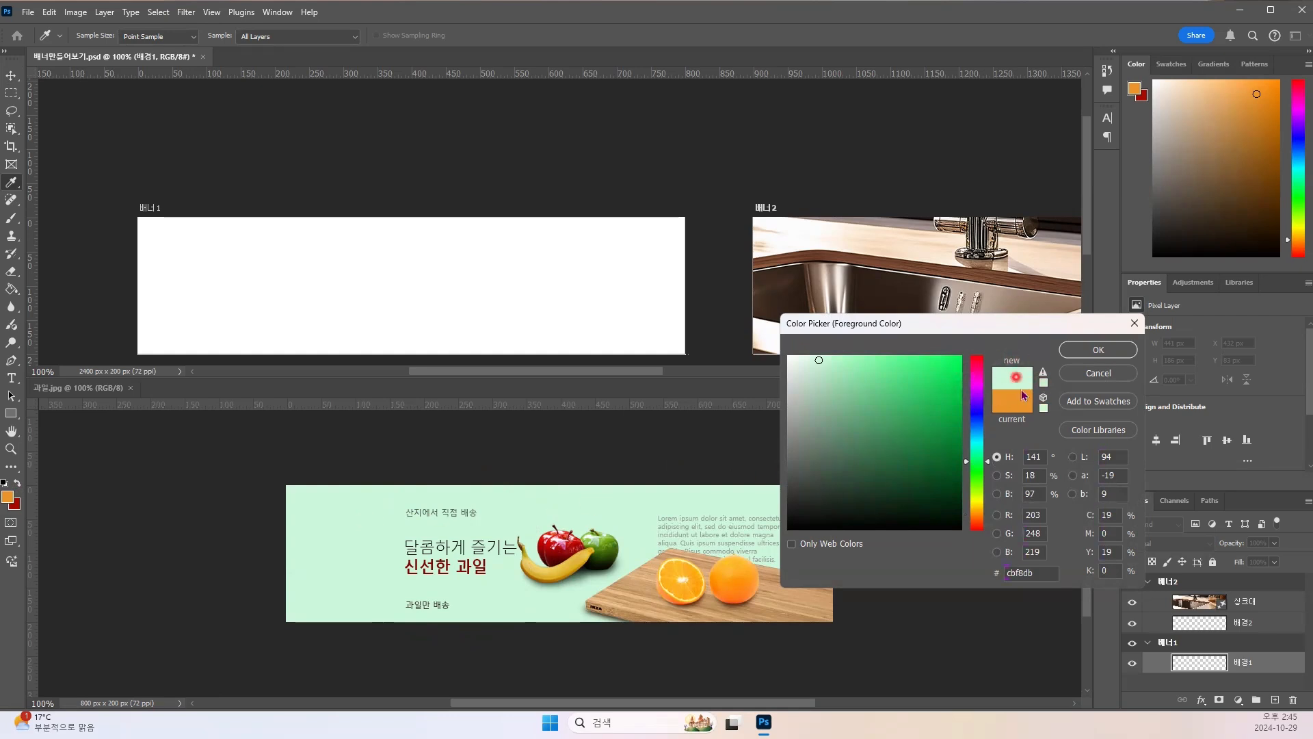
key(v)
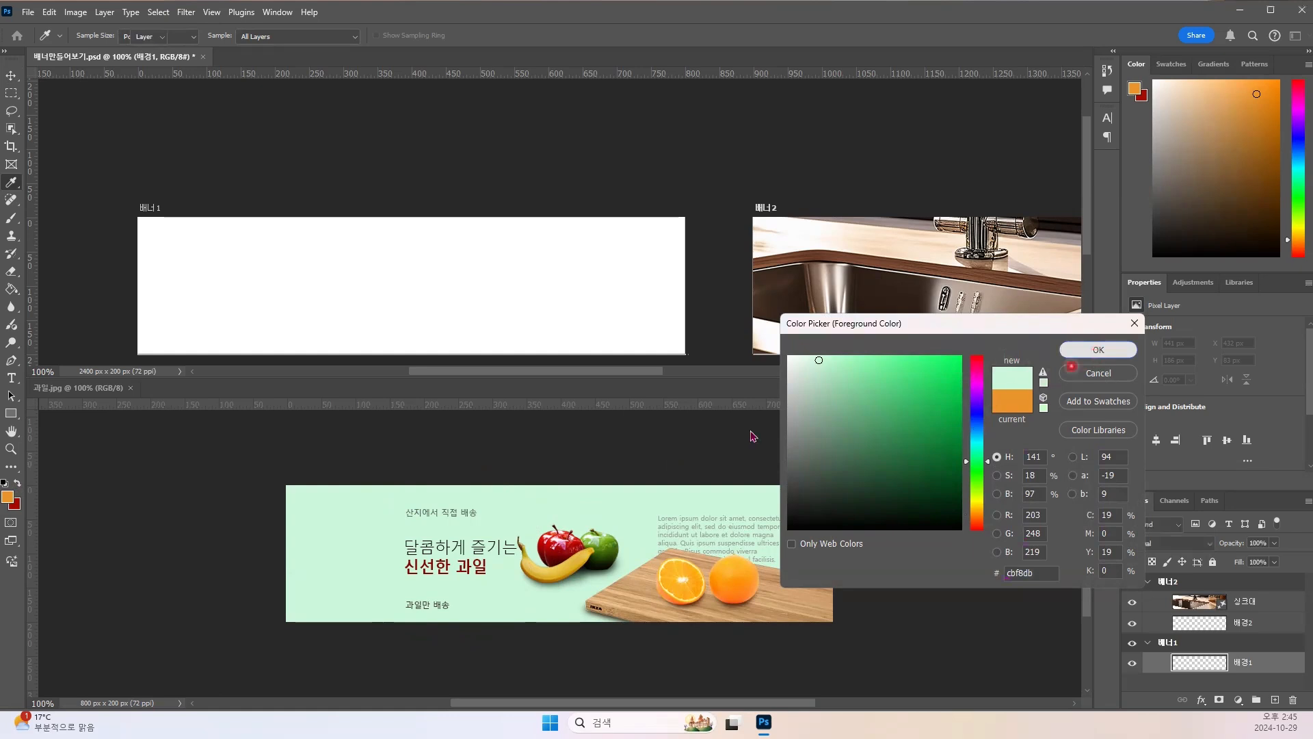
click(1098, 350)
click(8, 499)
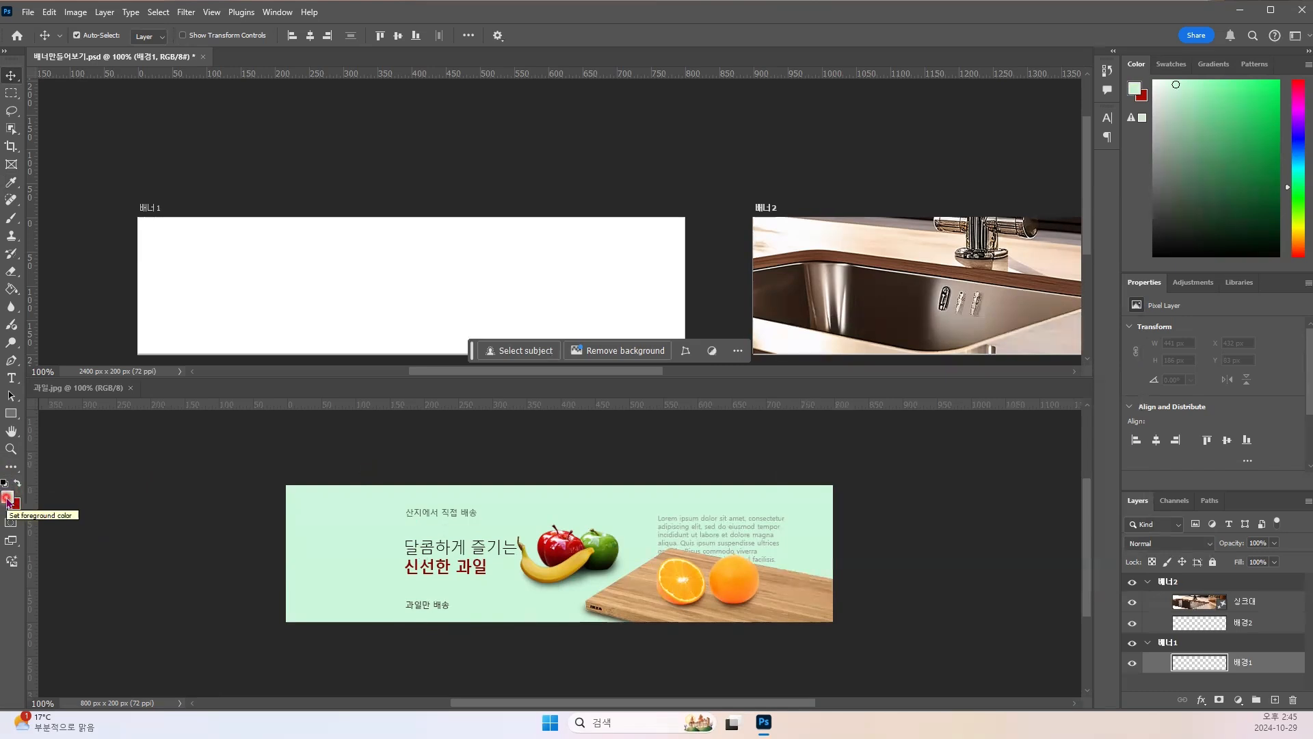
Step: With the Eyedropper tool, sample 과일.jpg's mint background as the foreground colour and the apple's dark red as the background colour
click(11, 185)
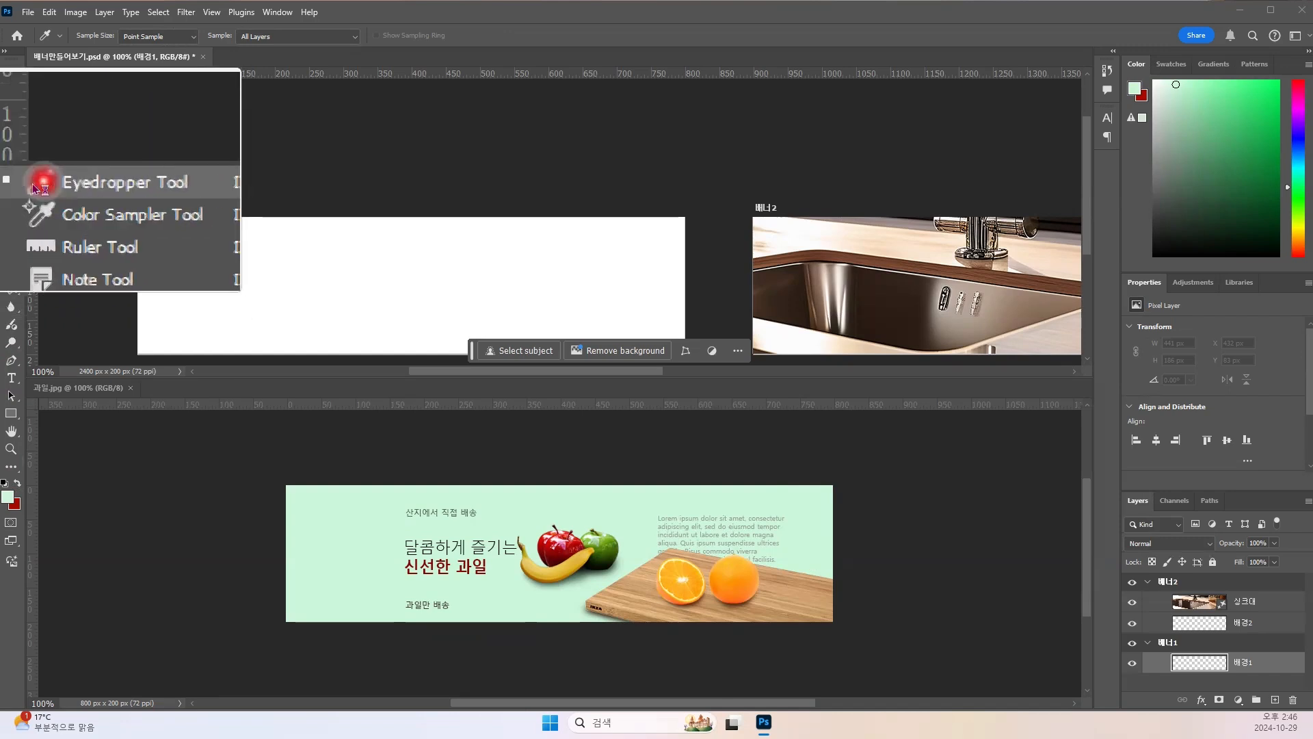
click(15, 183)
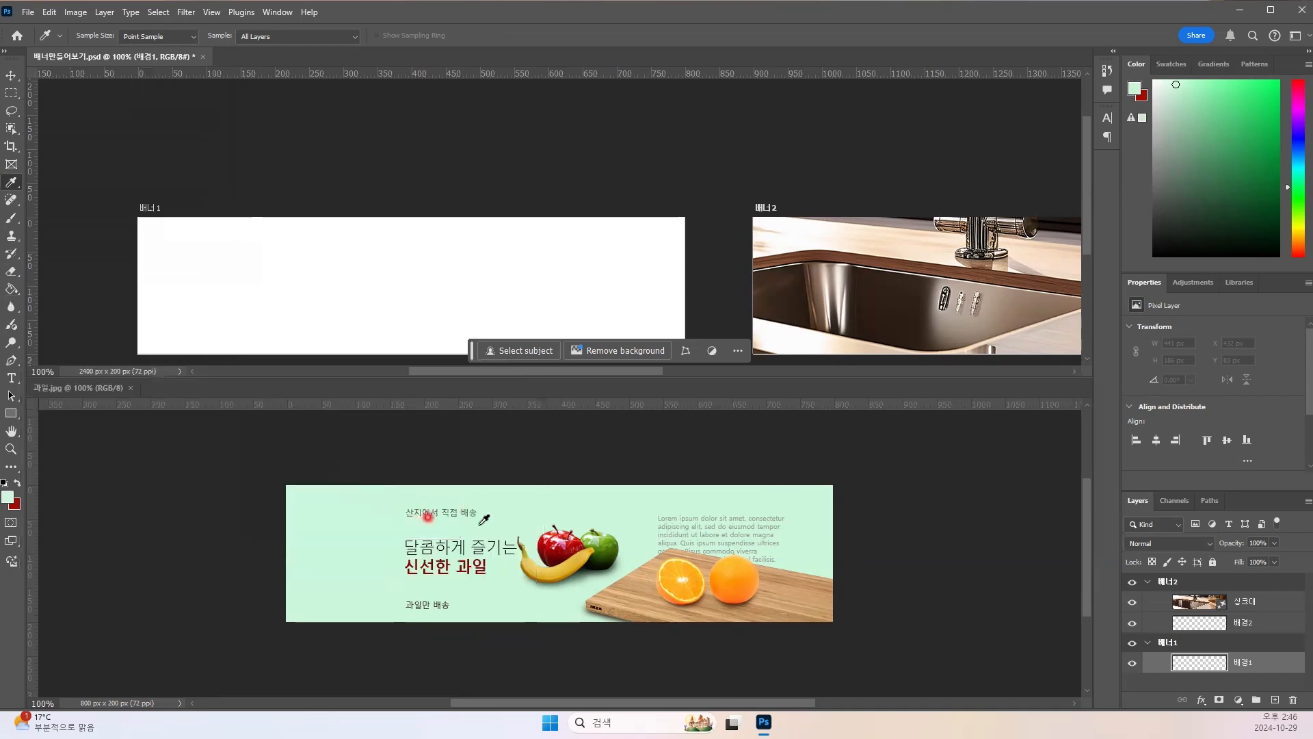
click(564, 540)
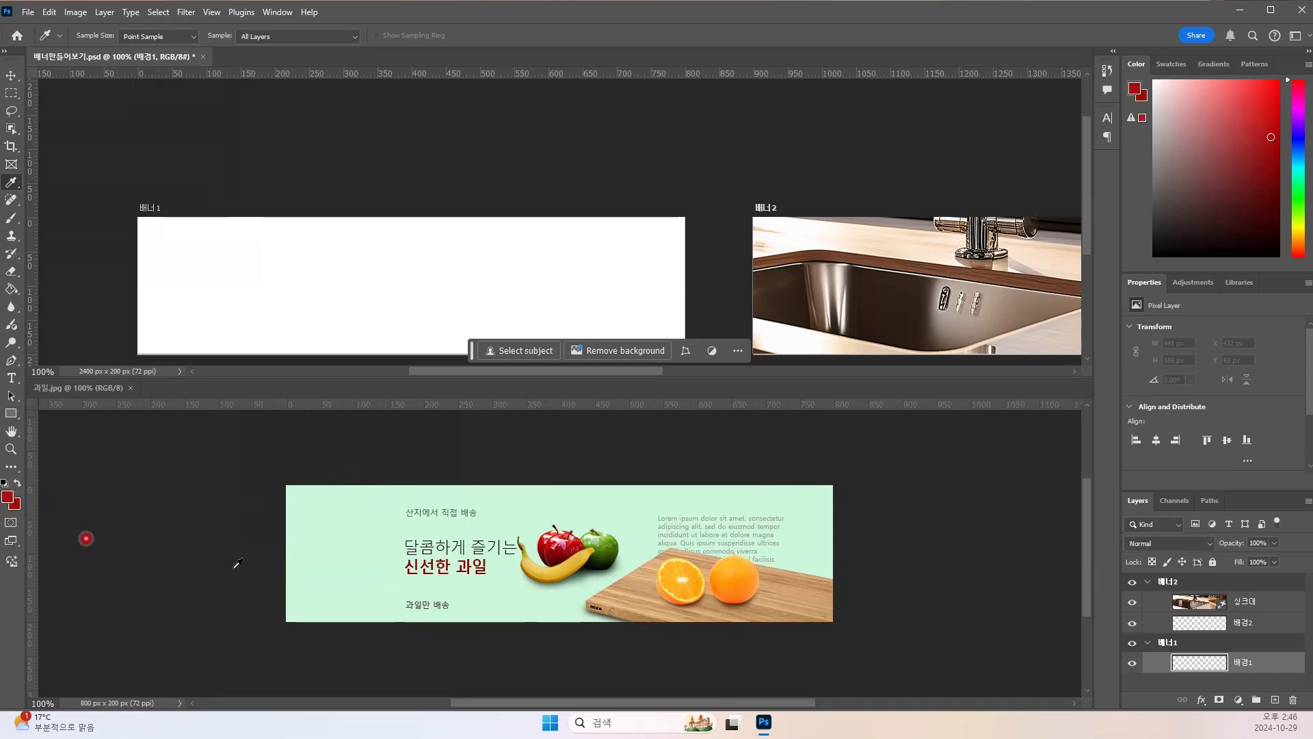
alt+click(356, 532)
click(357, 527)
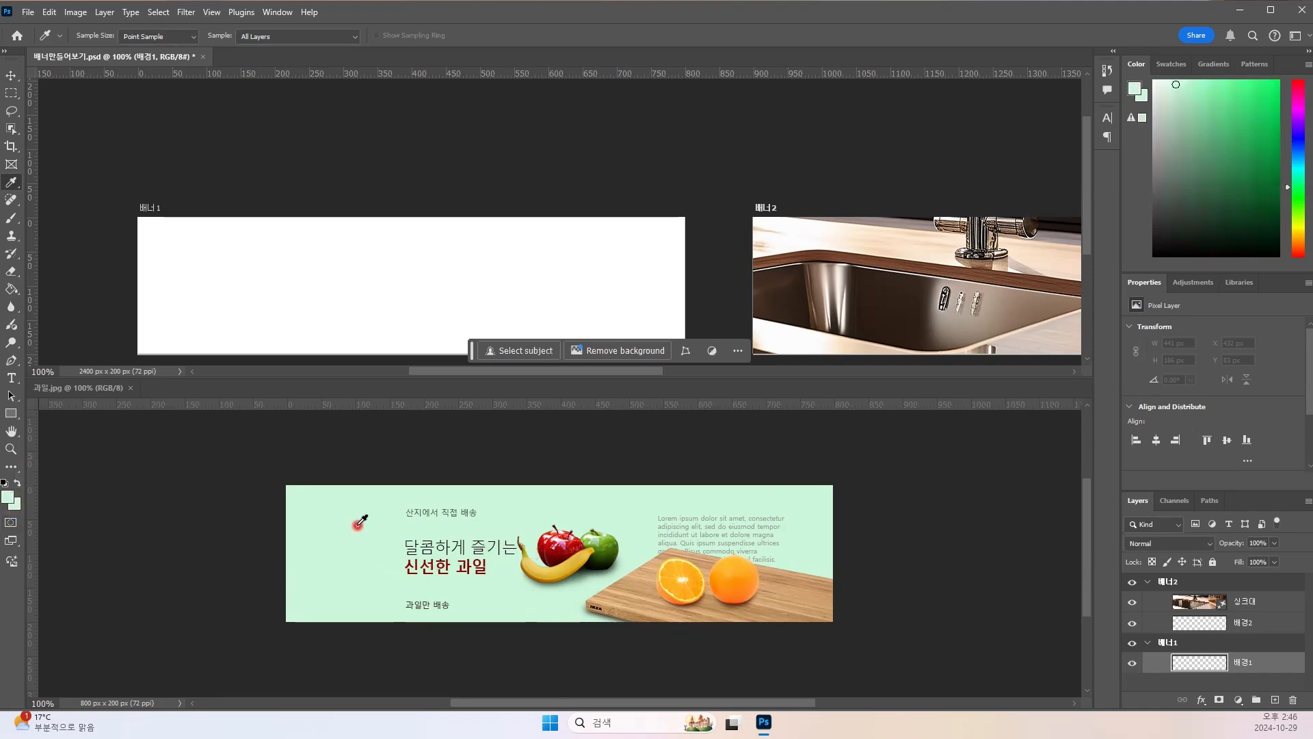
alt+click(557, 544)
Step: Select the 배경1 layer in the 배너1 artboard and fill it with the mint foreground colour
click(13, 75)
click(238, 243)
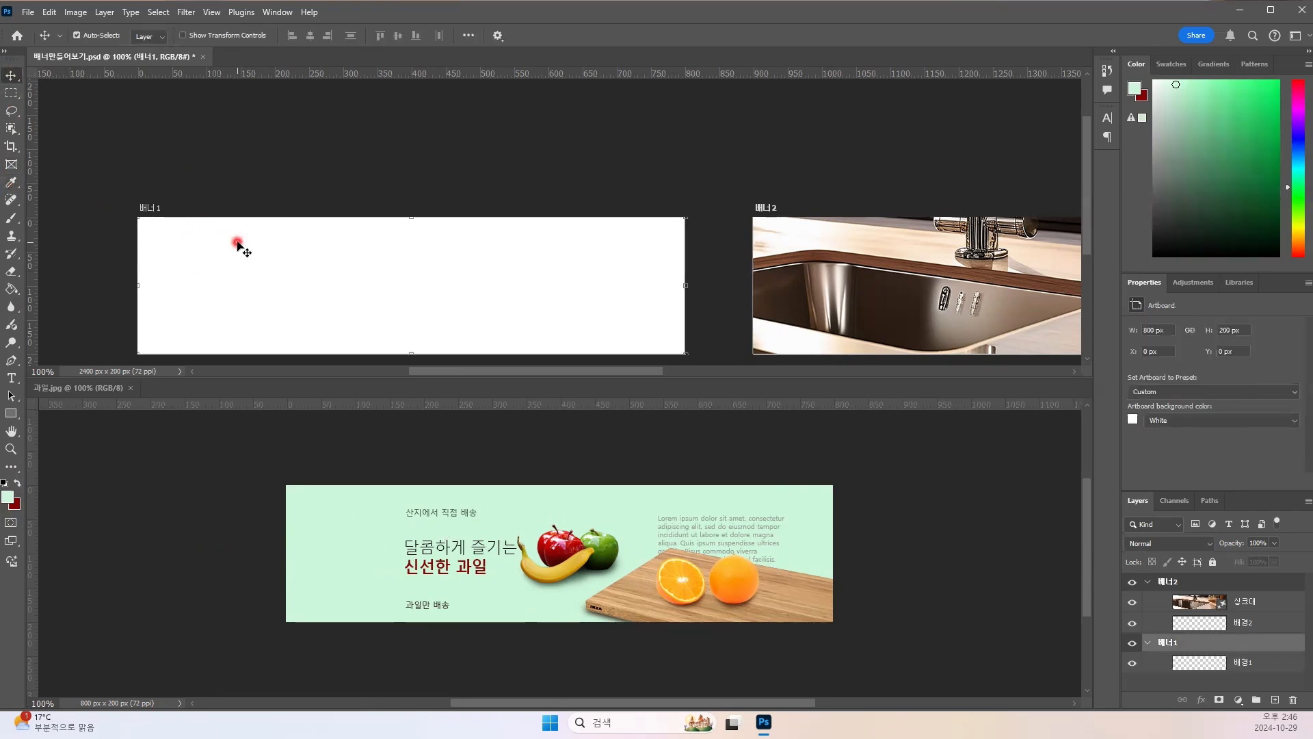
drag(256, 268, 258, 221)
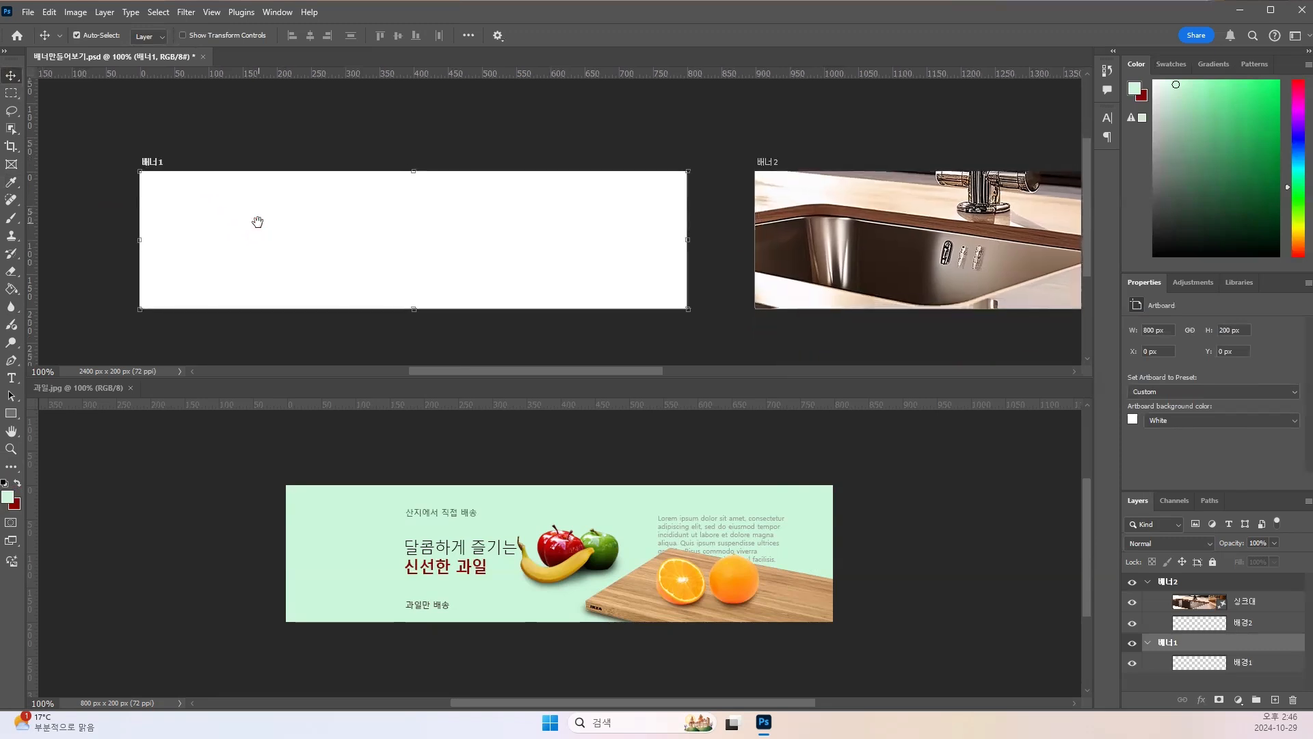
click(245, 257)
click(206, 316)
key(shift+v)
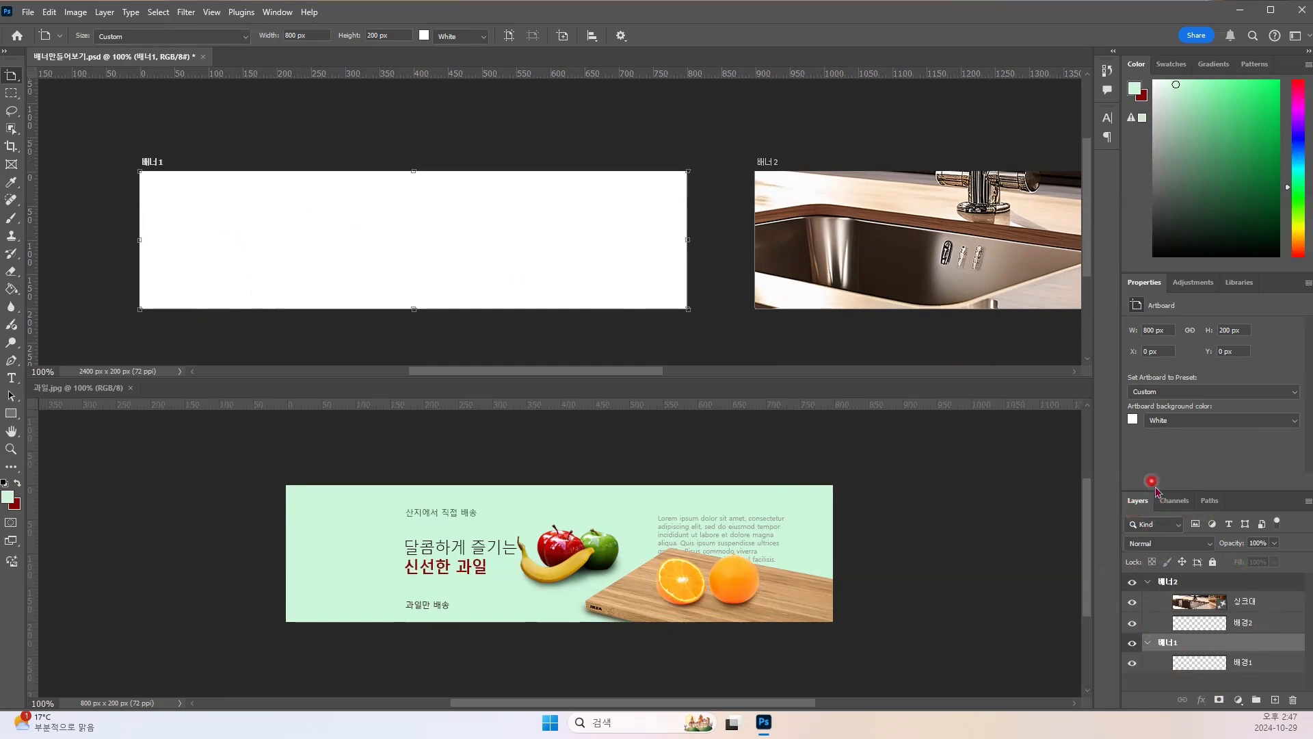
mouse_move(1180, 621)
mouse_down()
mouse_move(1171, 644)
mouse_move(1193, 645)
mouse_move(1166, 644)
mouse_move(1215, 648)
mouse_move(1217, 673)
mouse_up()
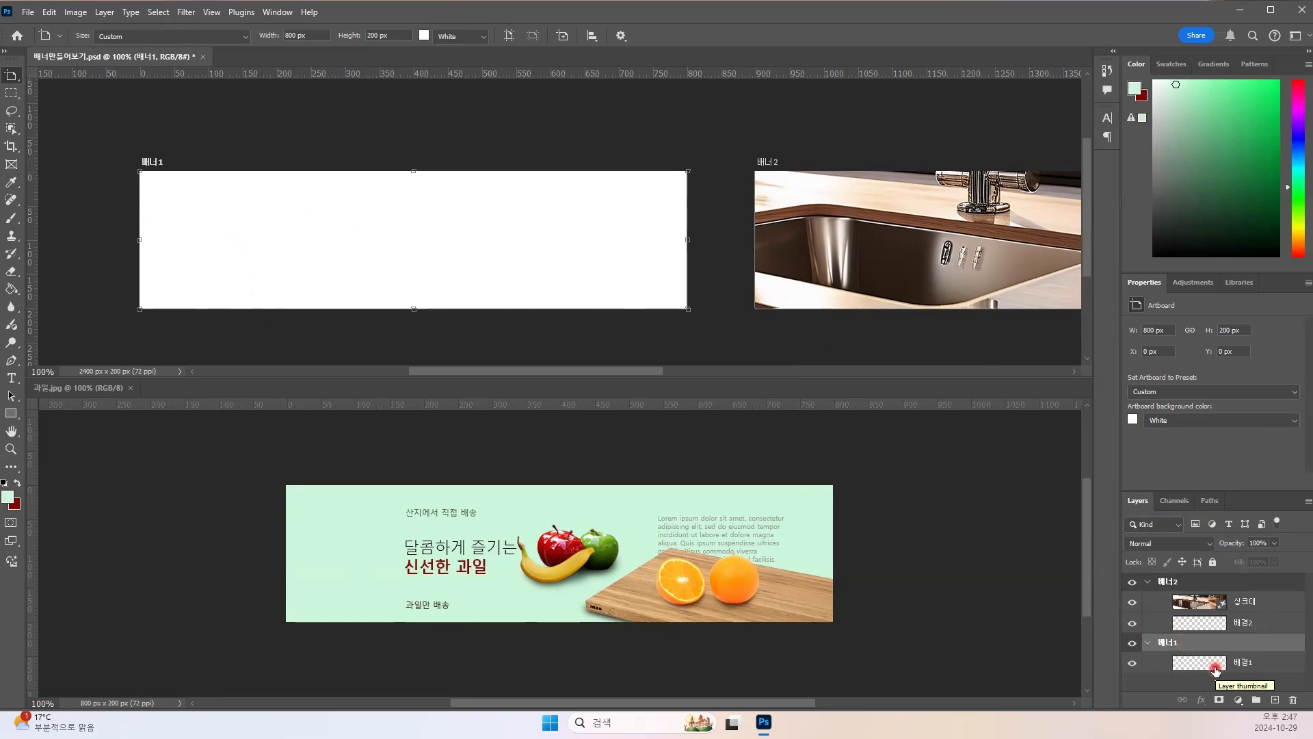
click(1215, 669)
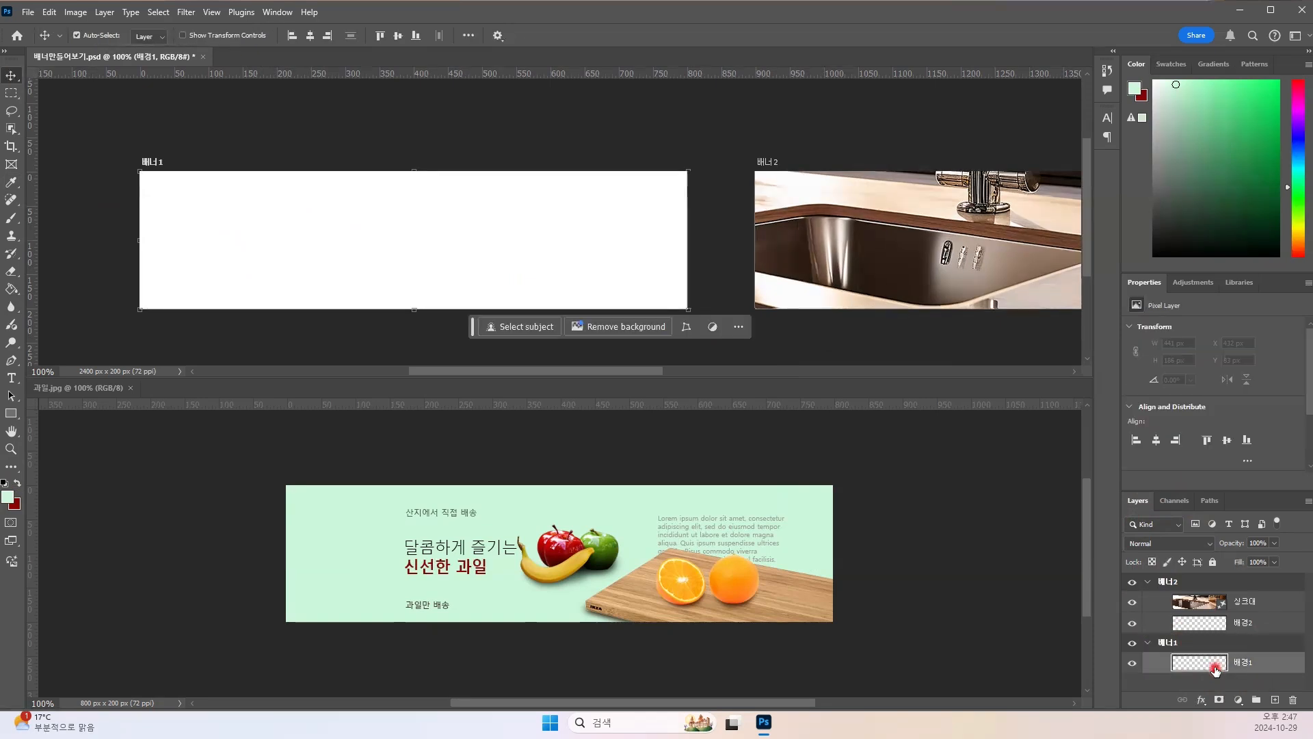
key(alt+BackSpace)
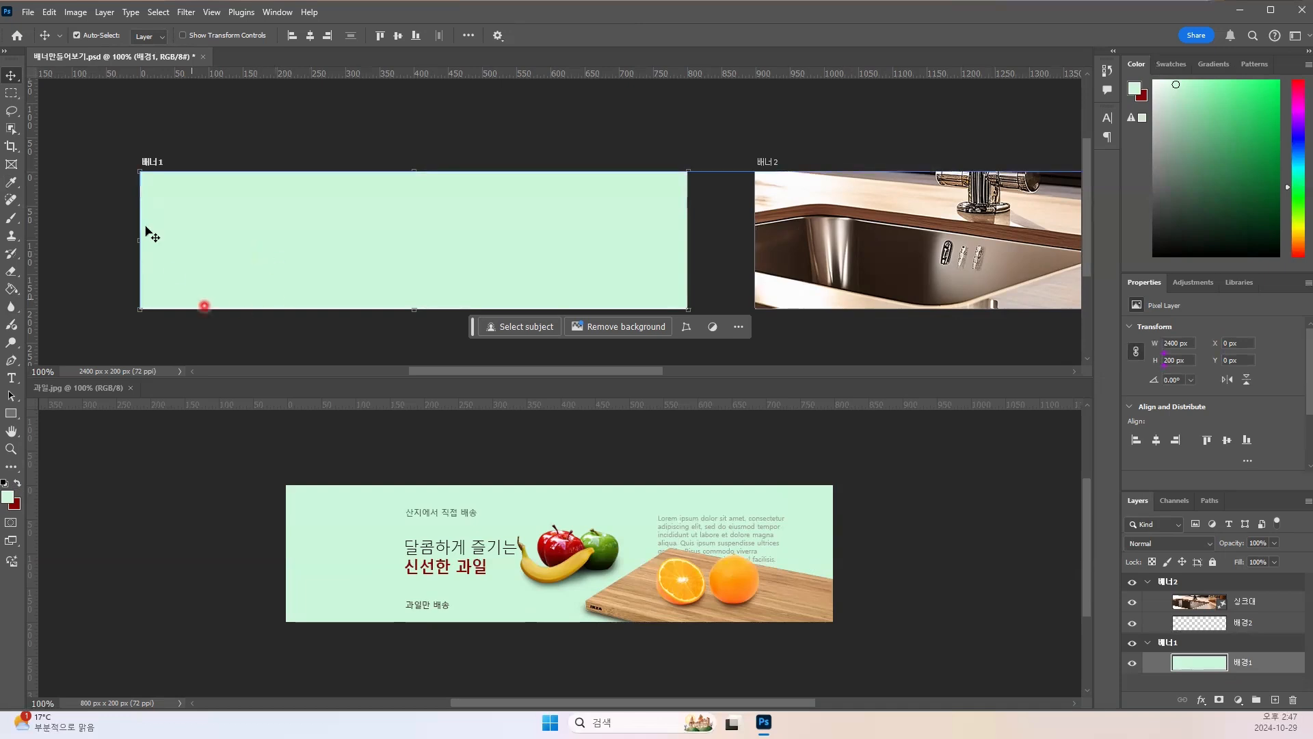
click(794, 264)
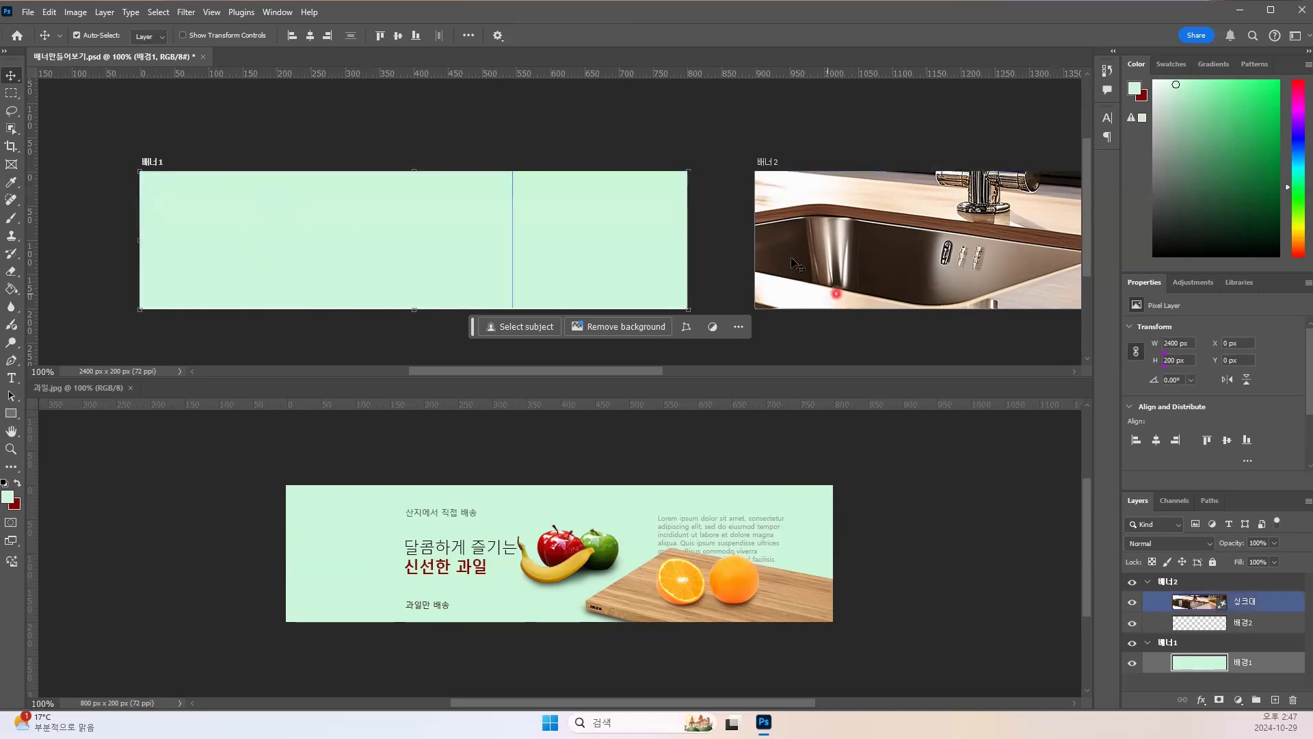
click(677, 203)
click(709, 160)
click(888, 257)
click(460, 223)
click(433, 236)
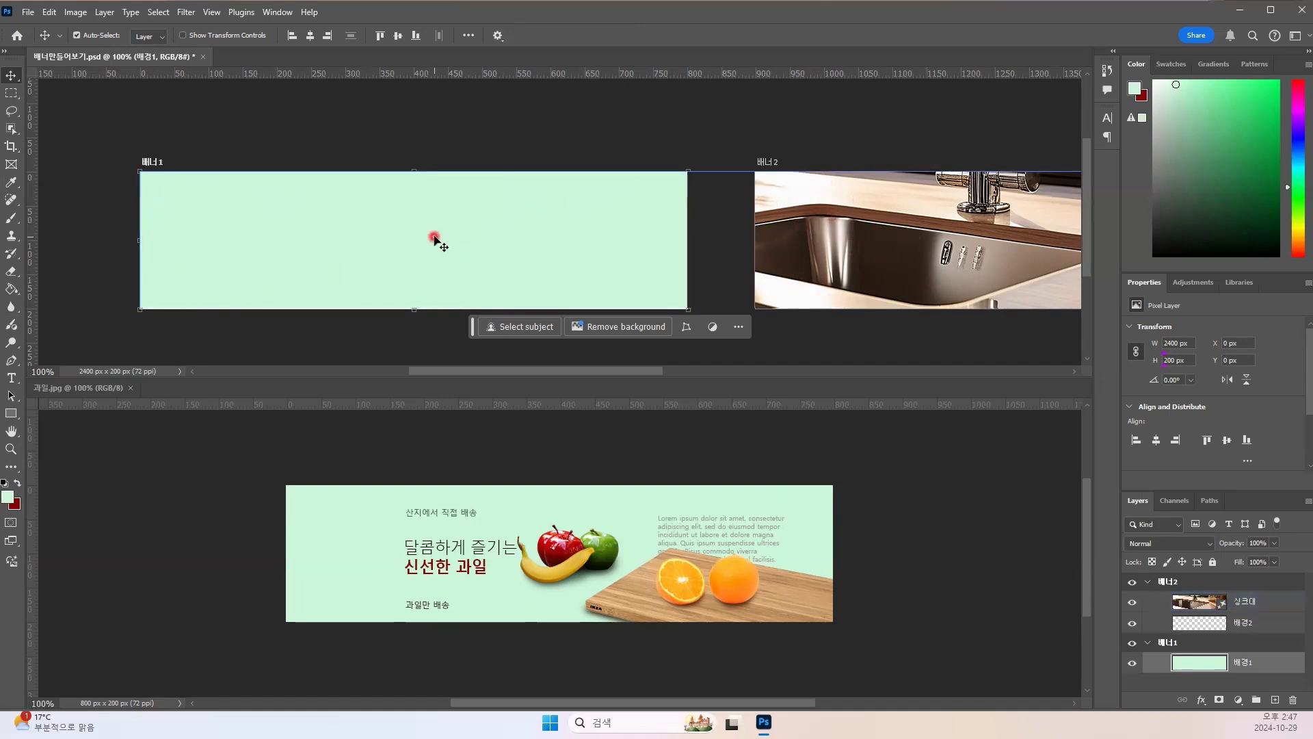
click(506, 285)
click(652, 285)
Step: Select the 배너2 artboard and place the 오렌지3 image in it as an embedded smart object
drag(718, 249, 305, 246)
click(385, 219)
click(276, 153)
click(358, 166)
click(357, 162)
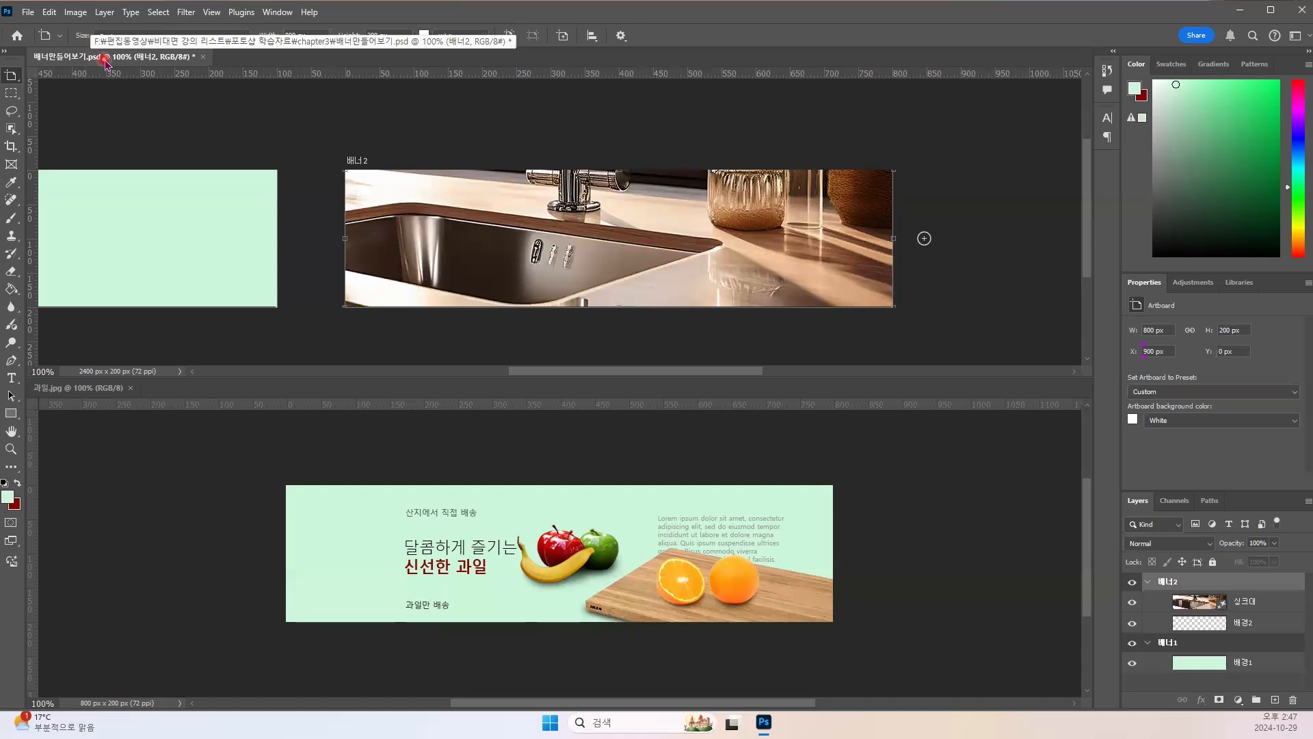
click(28, 14)
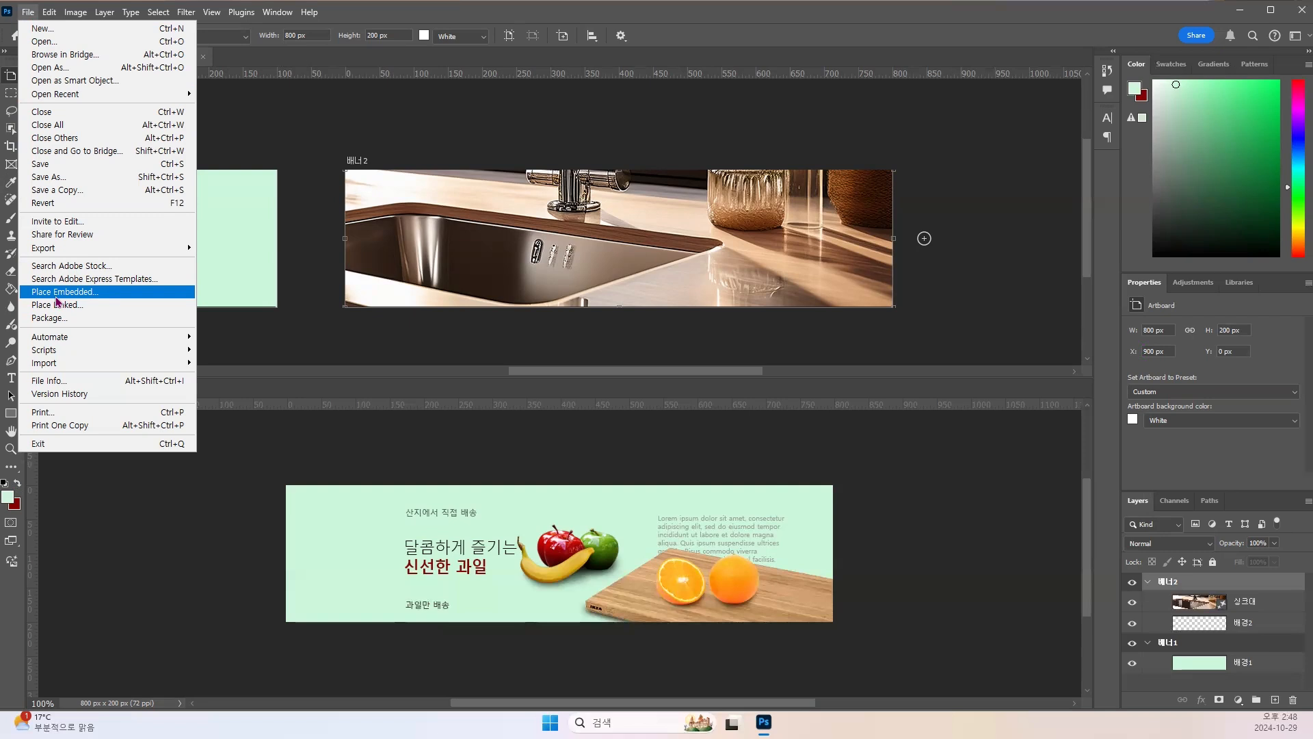
click(57, 292)
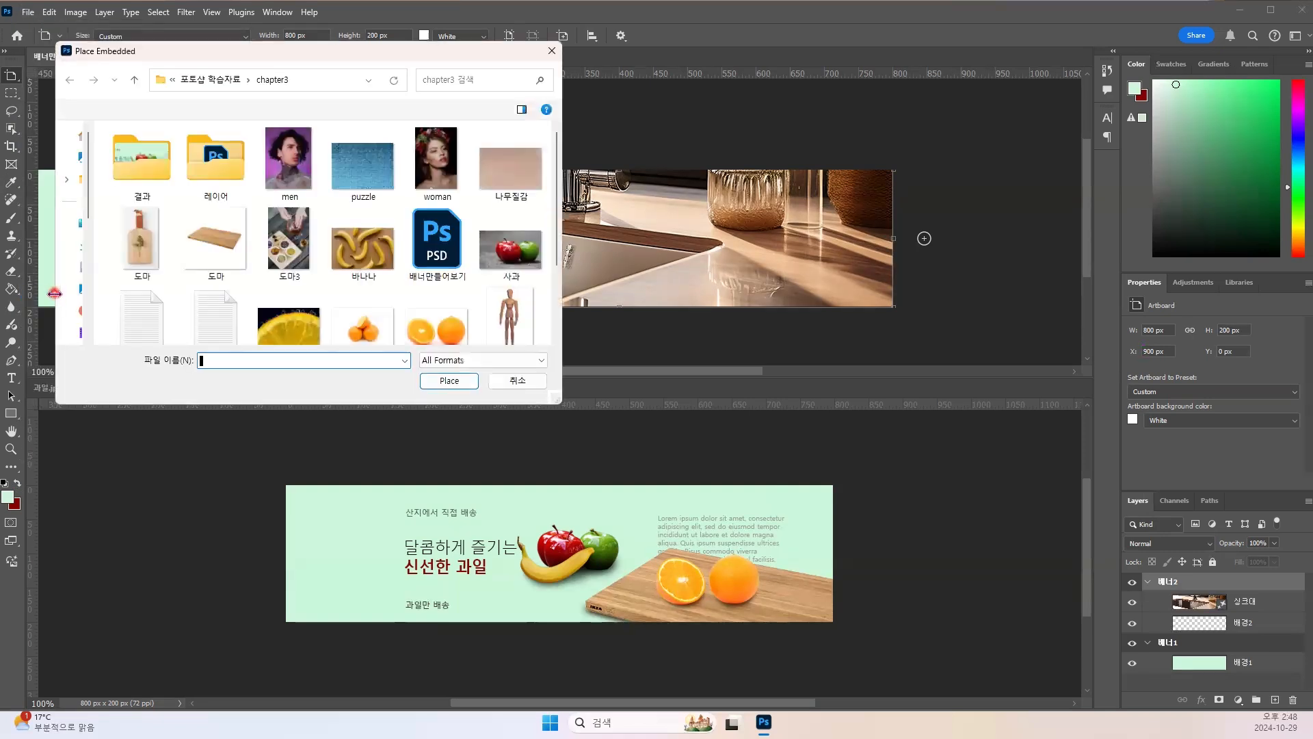
scroll(329, 252, down, 1)
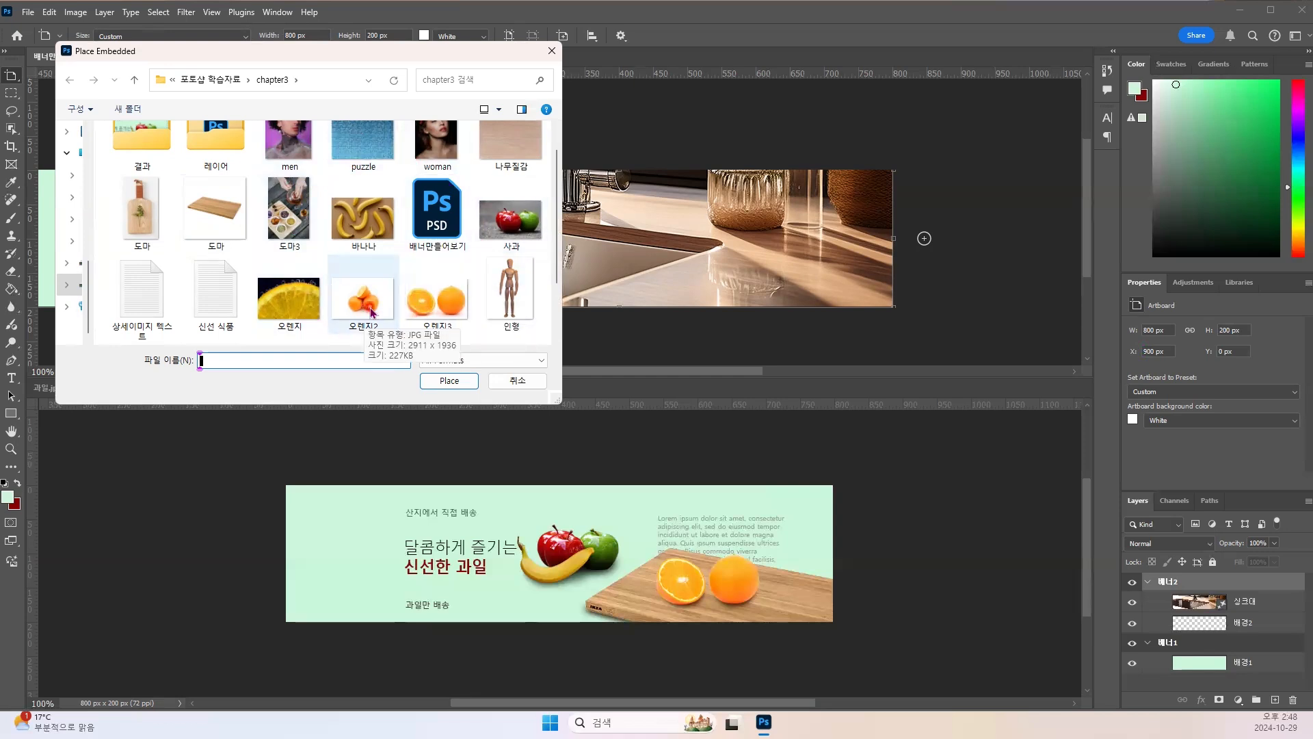
click(424, 309)
click(438, 379)
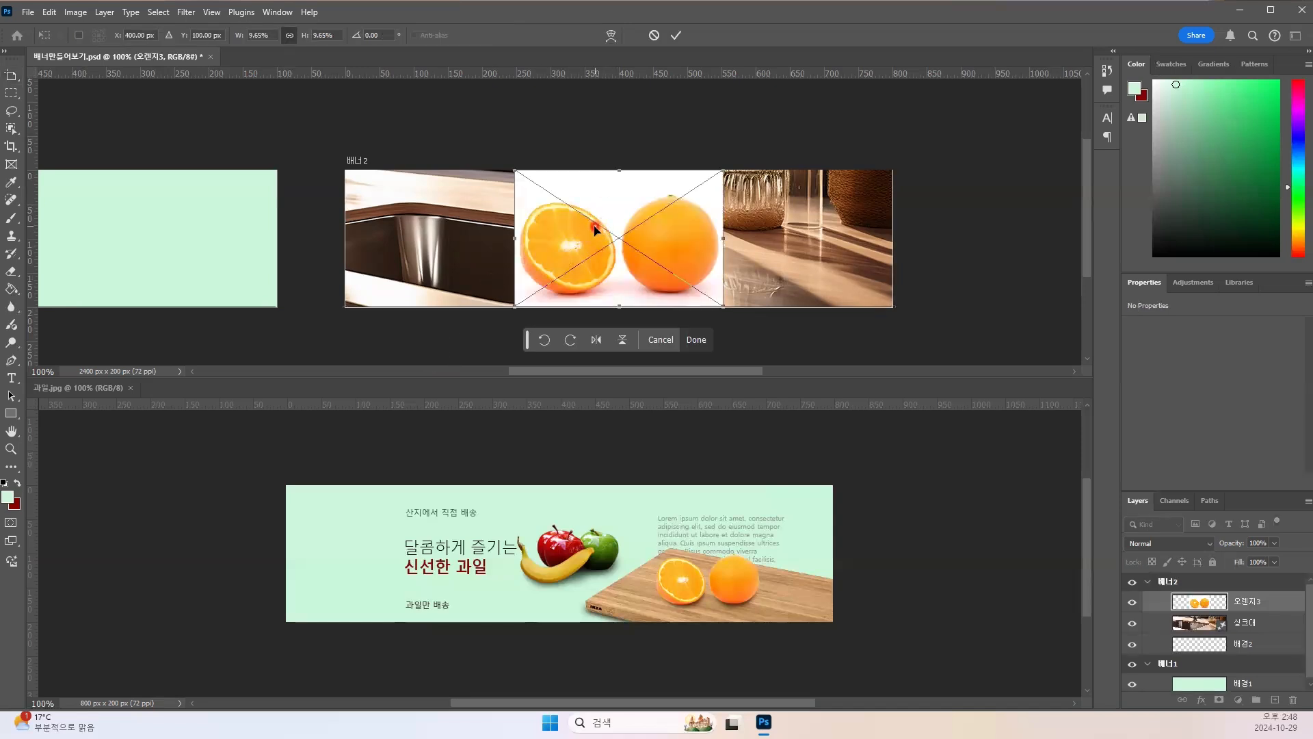
double_click(595, 232)
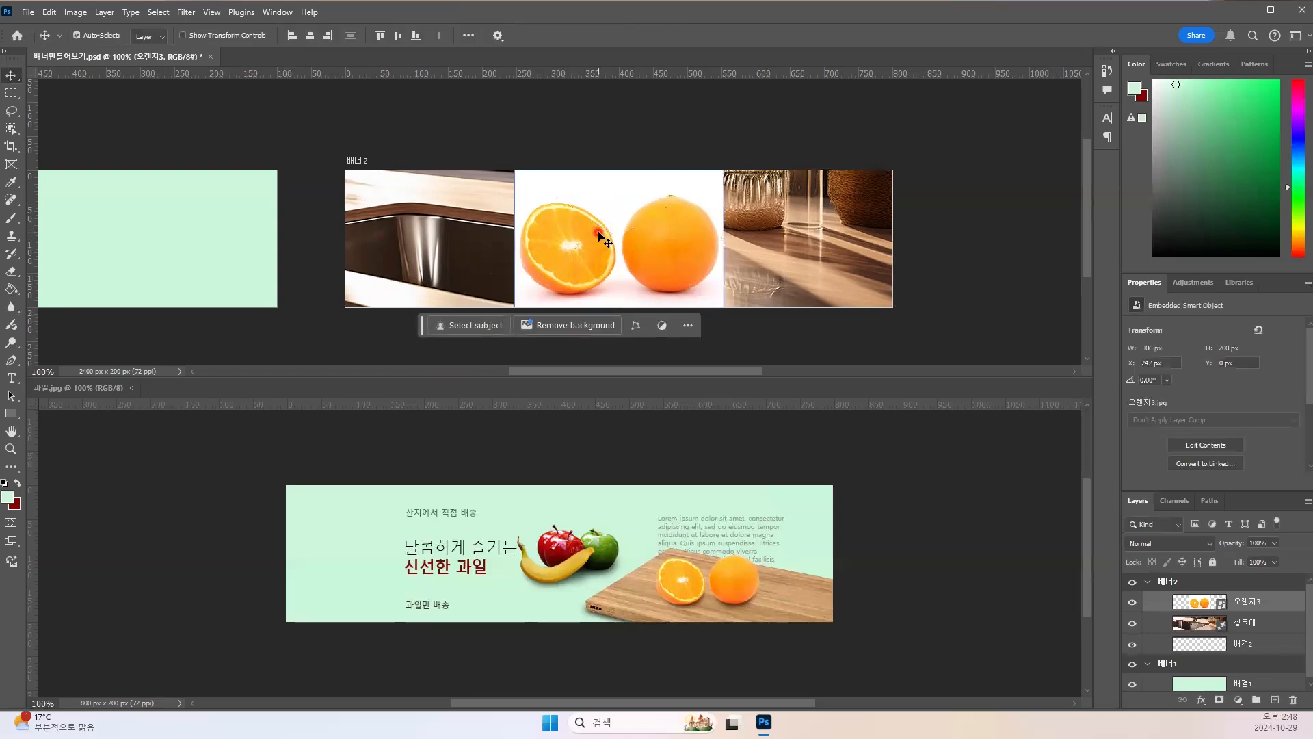
Step: Turn the transform controls display for the 오렌지3 image on and back off
click(200, 51)
click(300, 87)
click(569, 214)
click(189, 39)
click(183, 37)
Step: Draw a small freehand selection inside the halved orange with the Lasso tool
scroll(595, 255, up, 1)
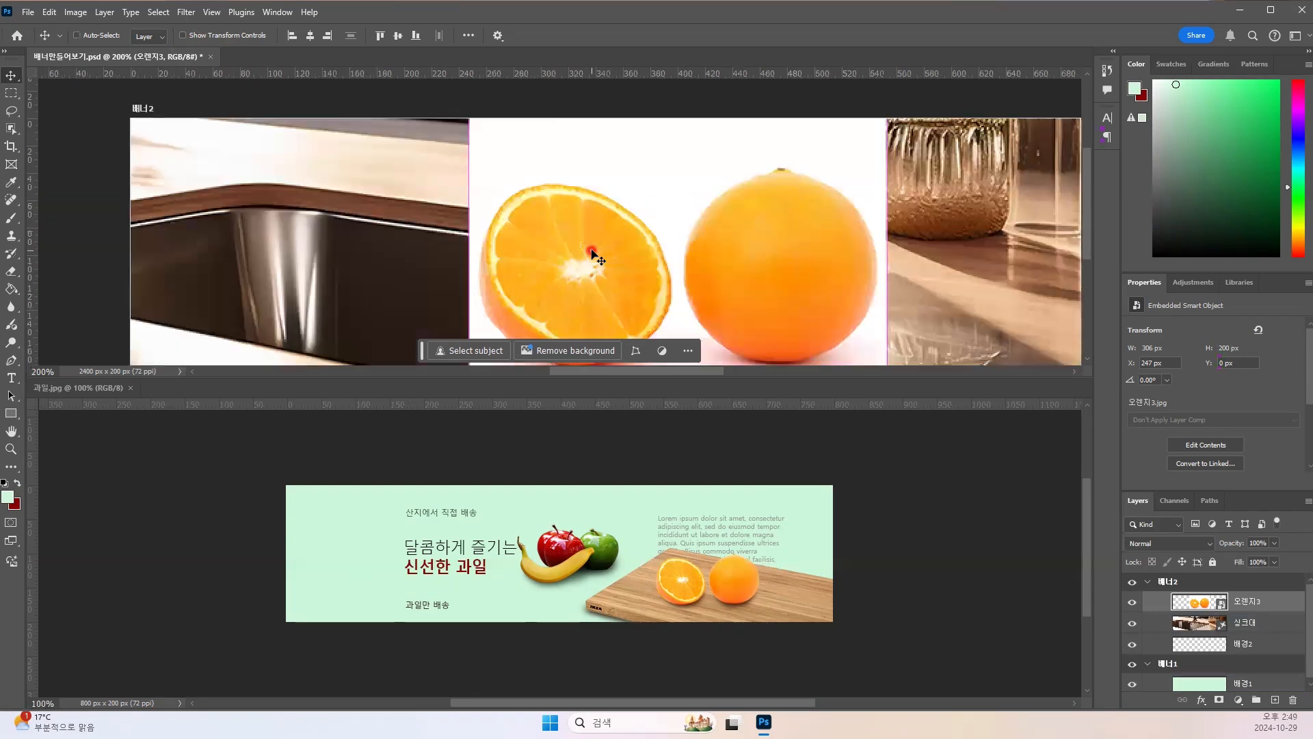
mouse_move(592, 253)
mouse_down()
mouse_move(593, 240)
mouse_move(473, 216)
mouse_up()
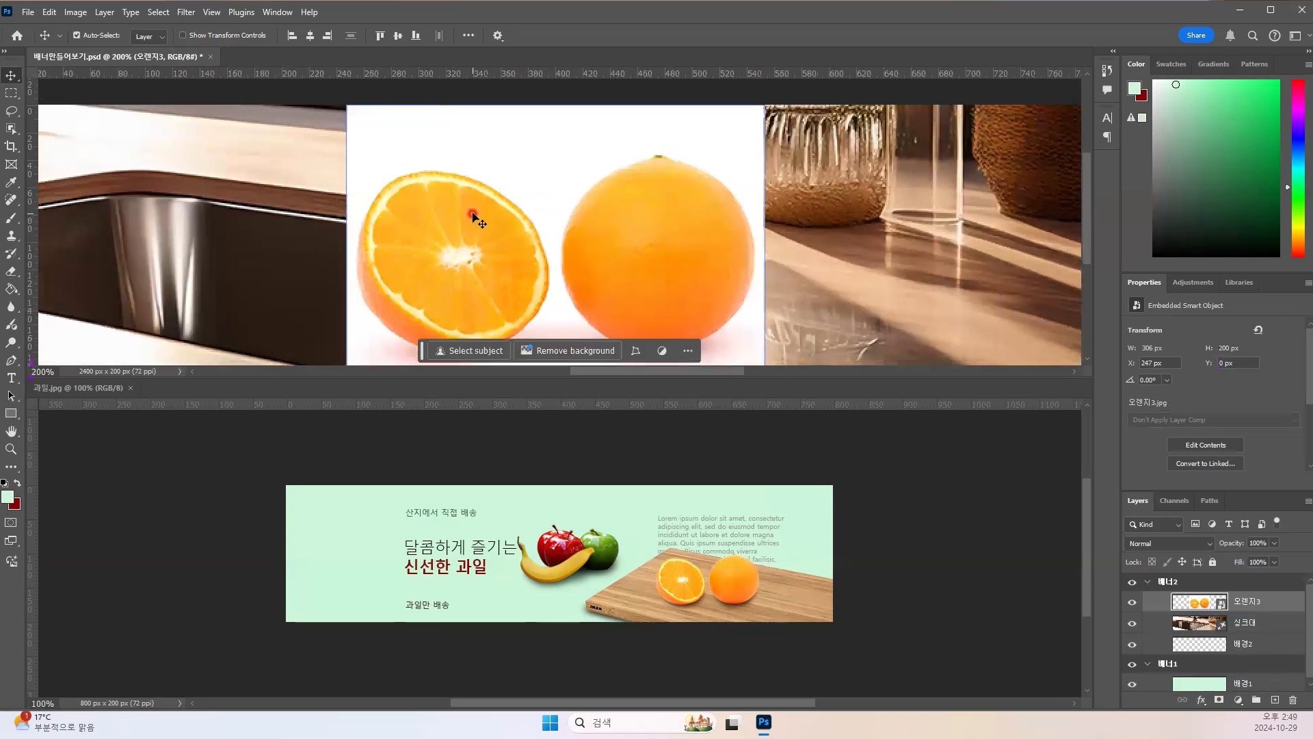
key(ctrl+minus)
ctrl+click(514, 164)
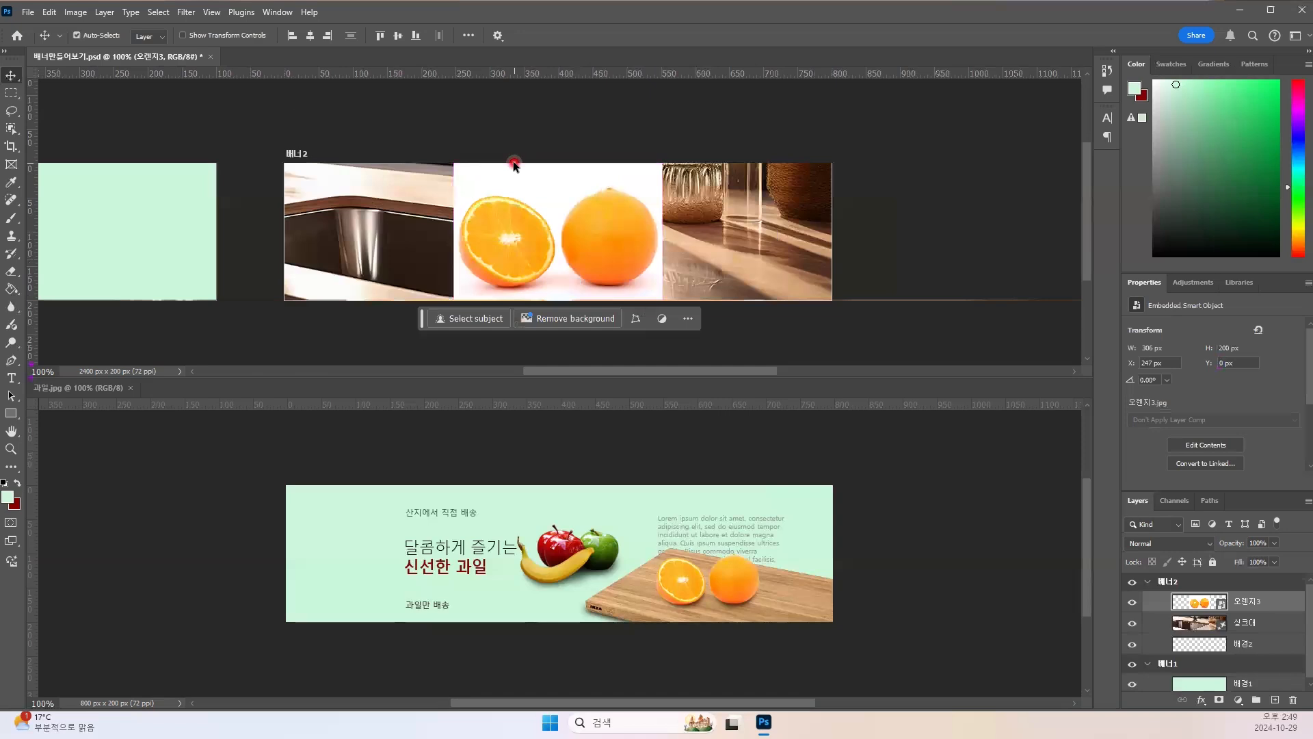
click(9, 113)
click(45, 125)
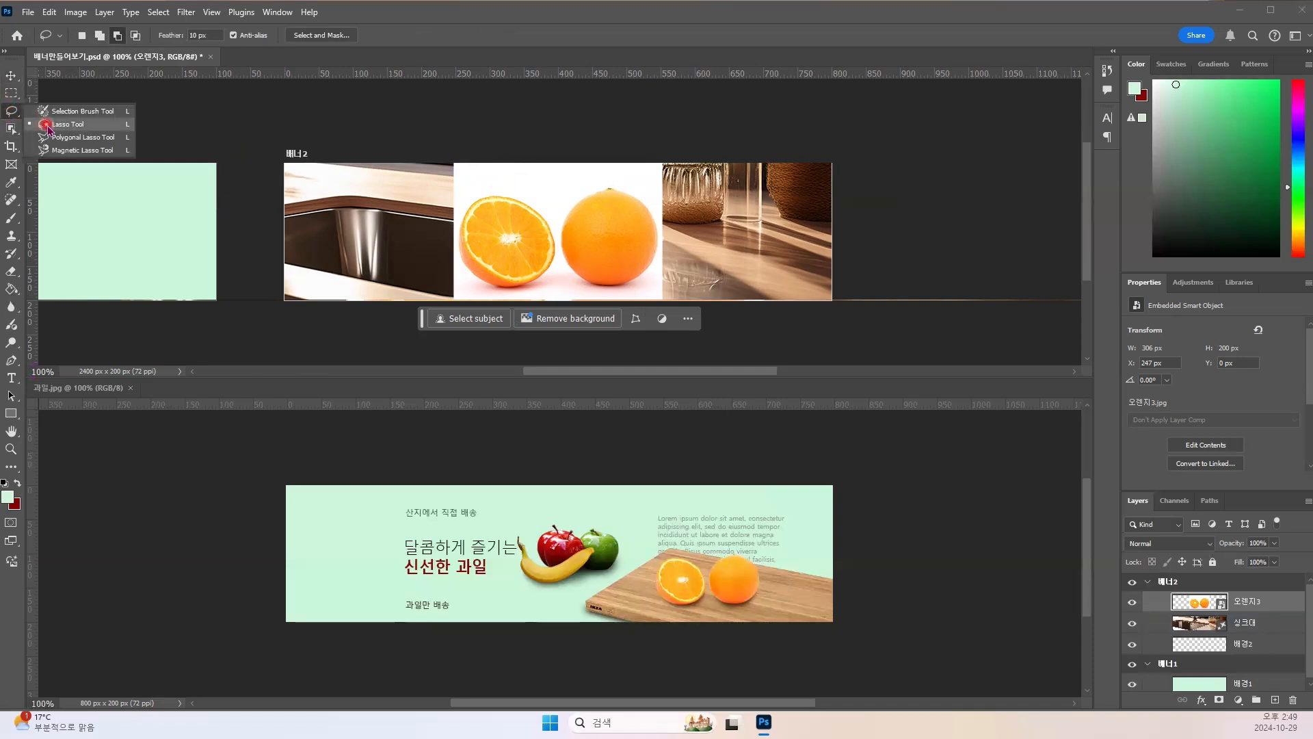
mouse_move(514, 199)
mouse_down()
mouse_move(478, 222)
mouse_move(522, 229)
mouse_up()
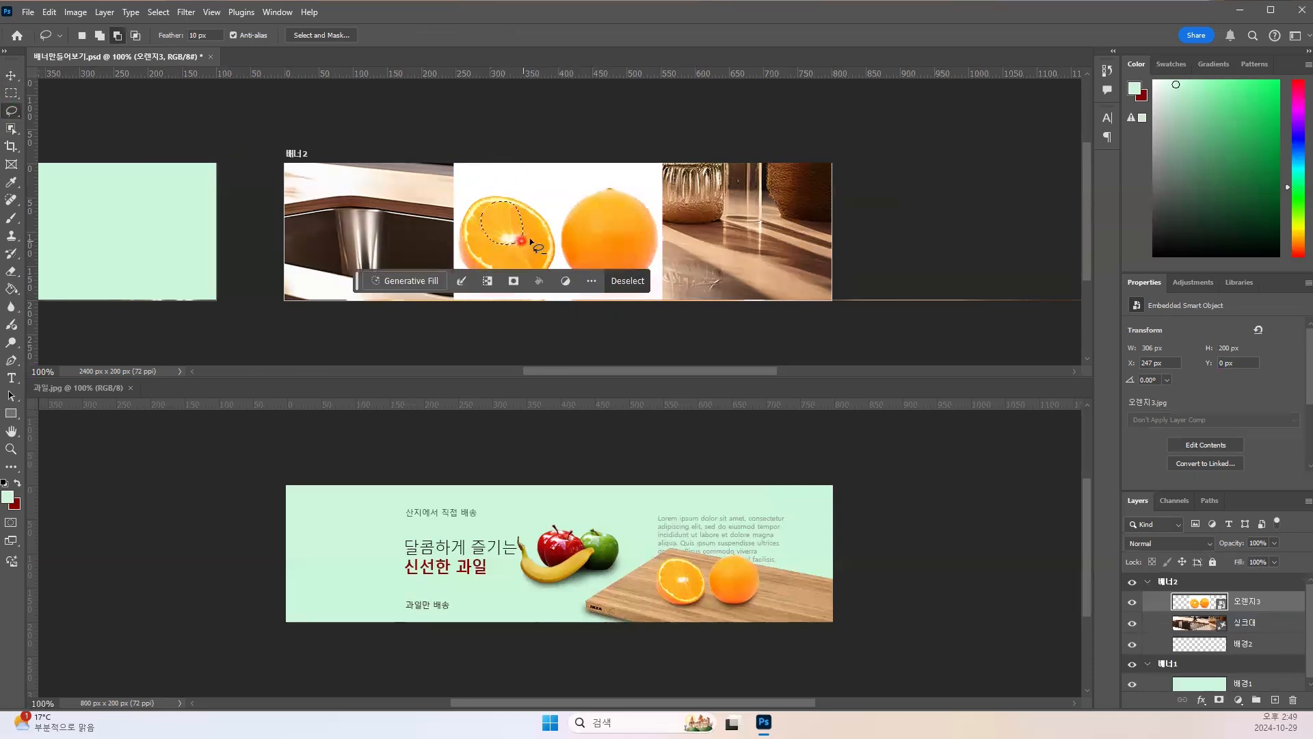
Step: Deselect the freehand selection on the halved orange
click(426, 277)
click(373, 285)
click(629, 281)
click(157, 13)
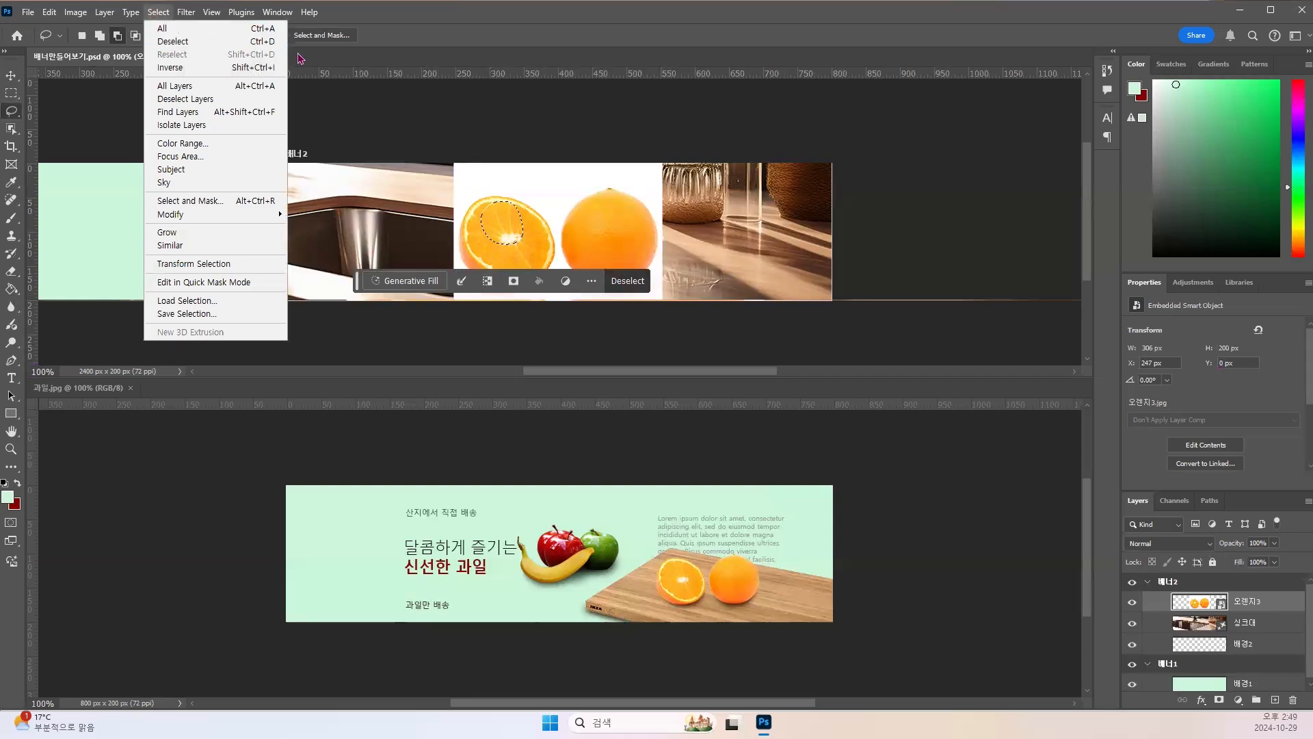
click(617, 285)
click(624, 284)
click(508, 234)
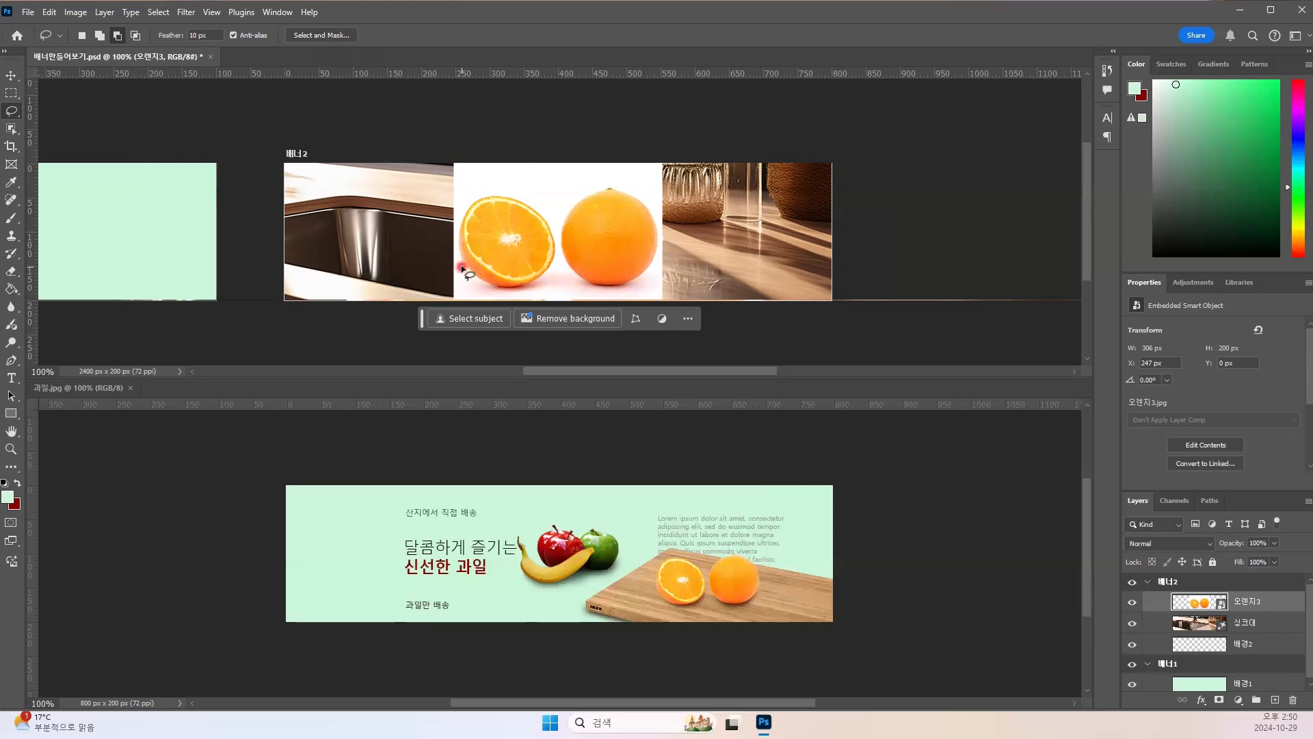
click(59, 190)
click(19, 117)
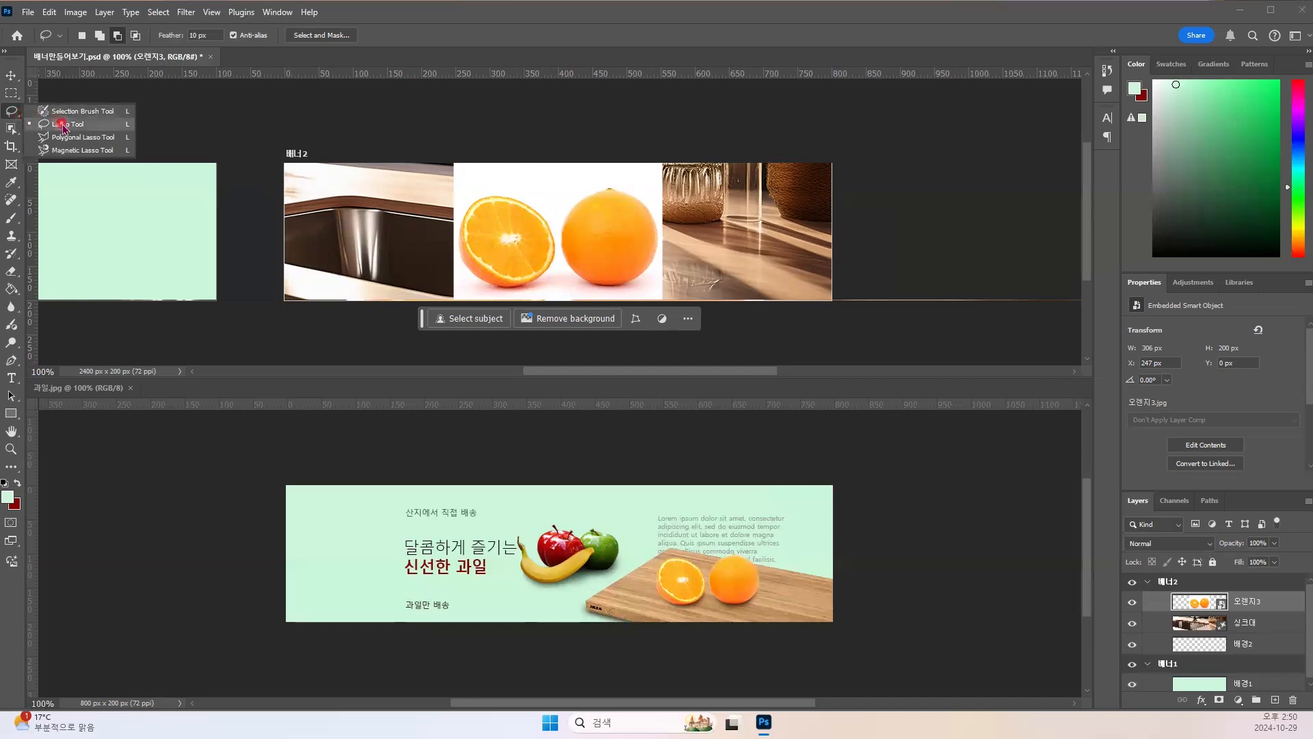
click(15, 141)
click(11, 130)
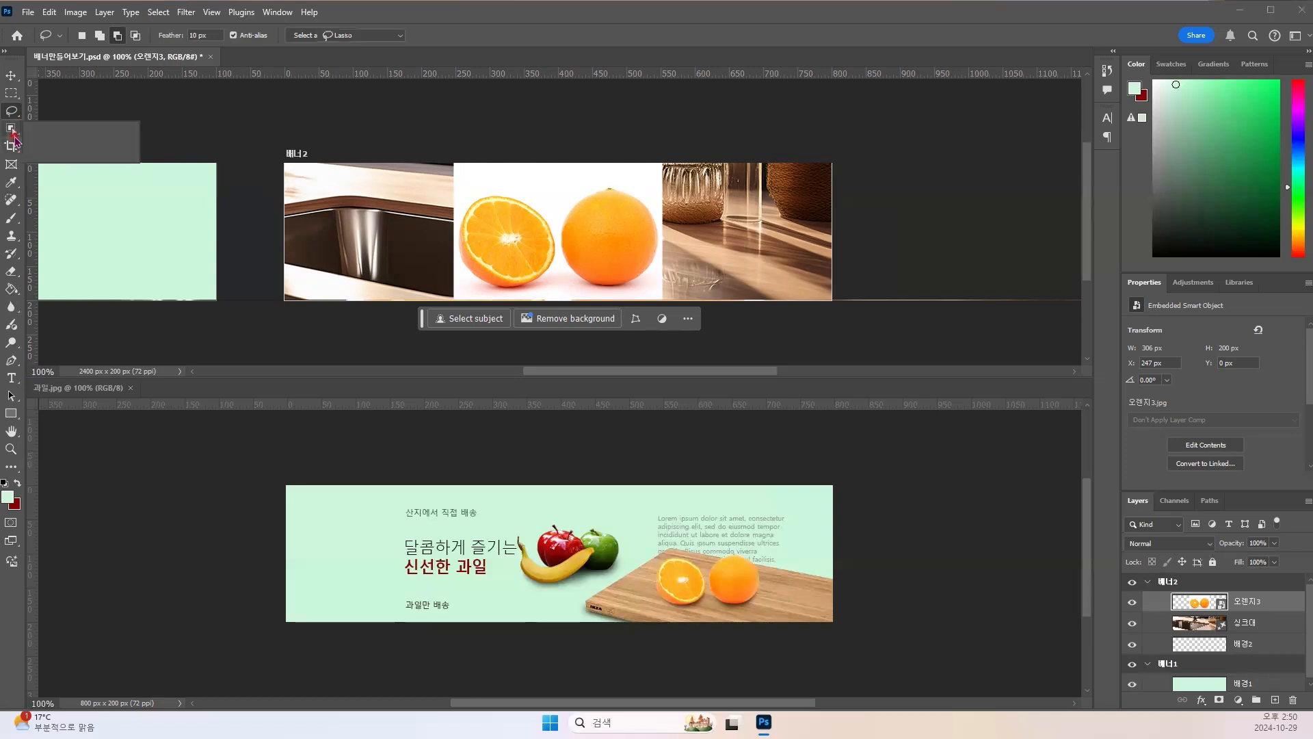
click(47, 129)
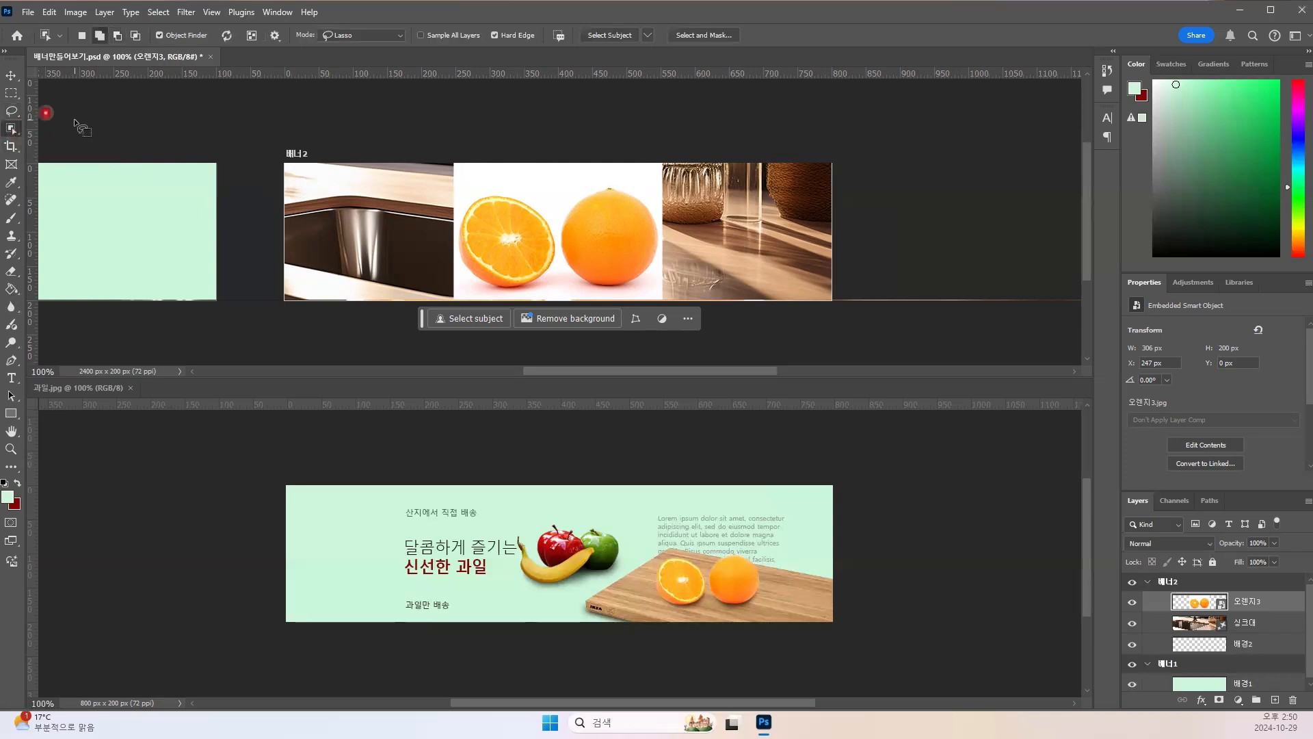
Step: With the Magic Wand tool, select the white background of the 오렌지3 image and add the halved orange's flesh to the selection
click(12, 130)
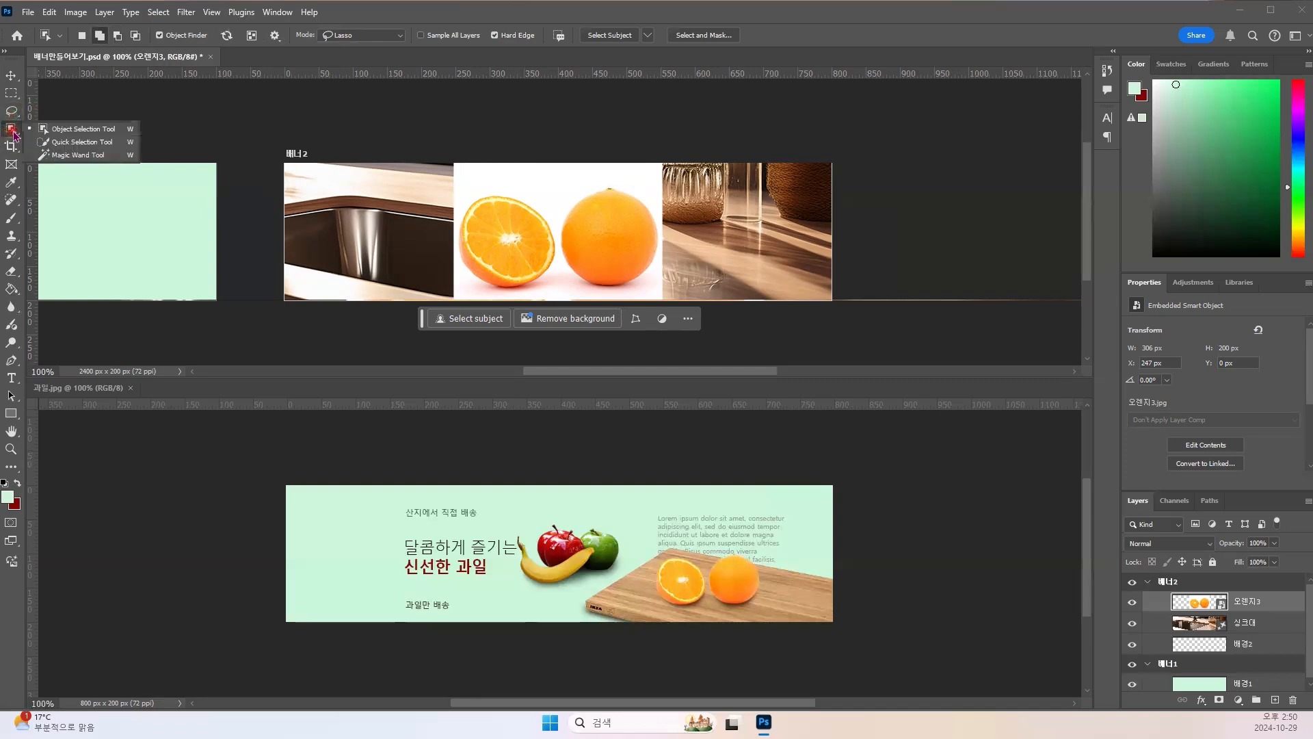
click(74, 155)
click(527, 186)
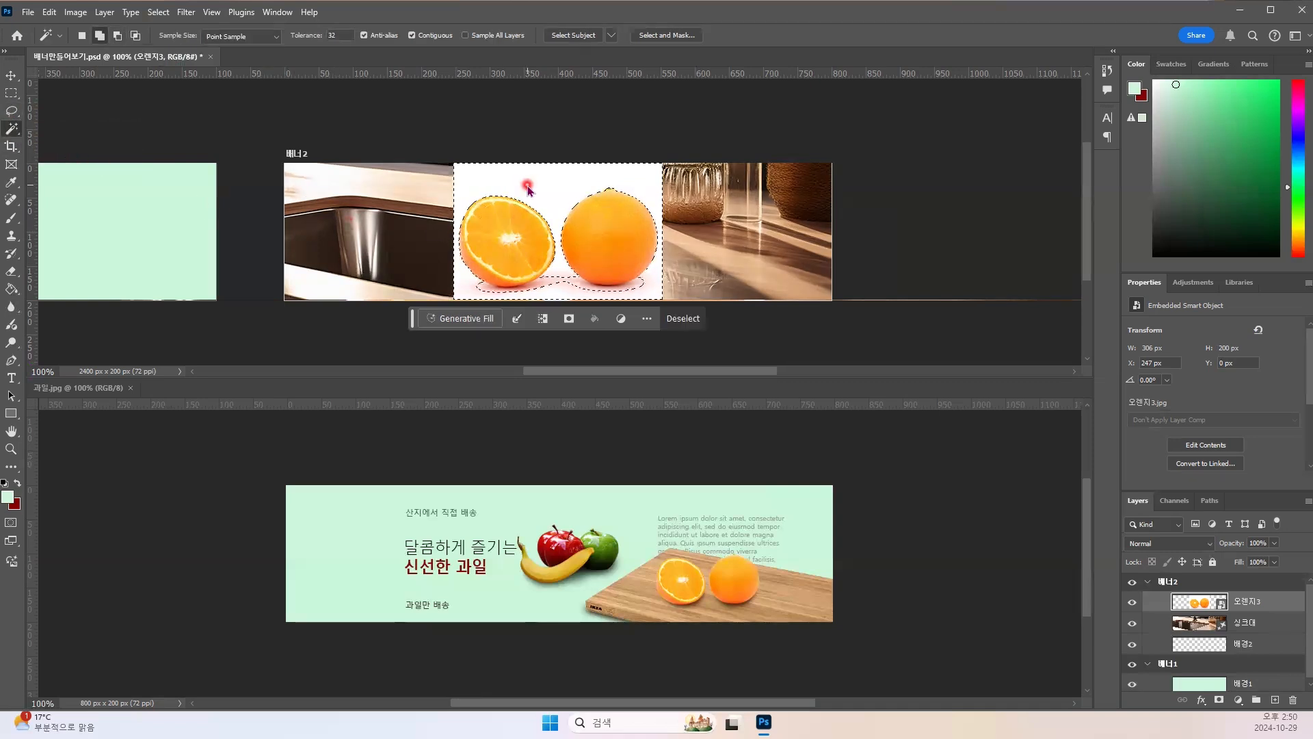
click(517, 225)
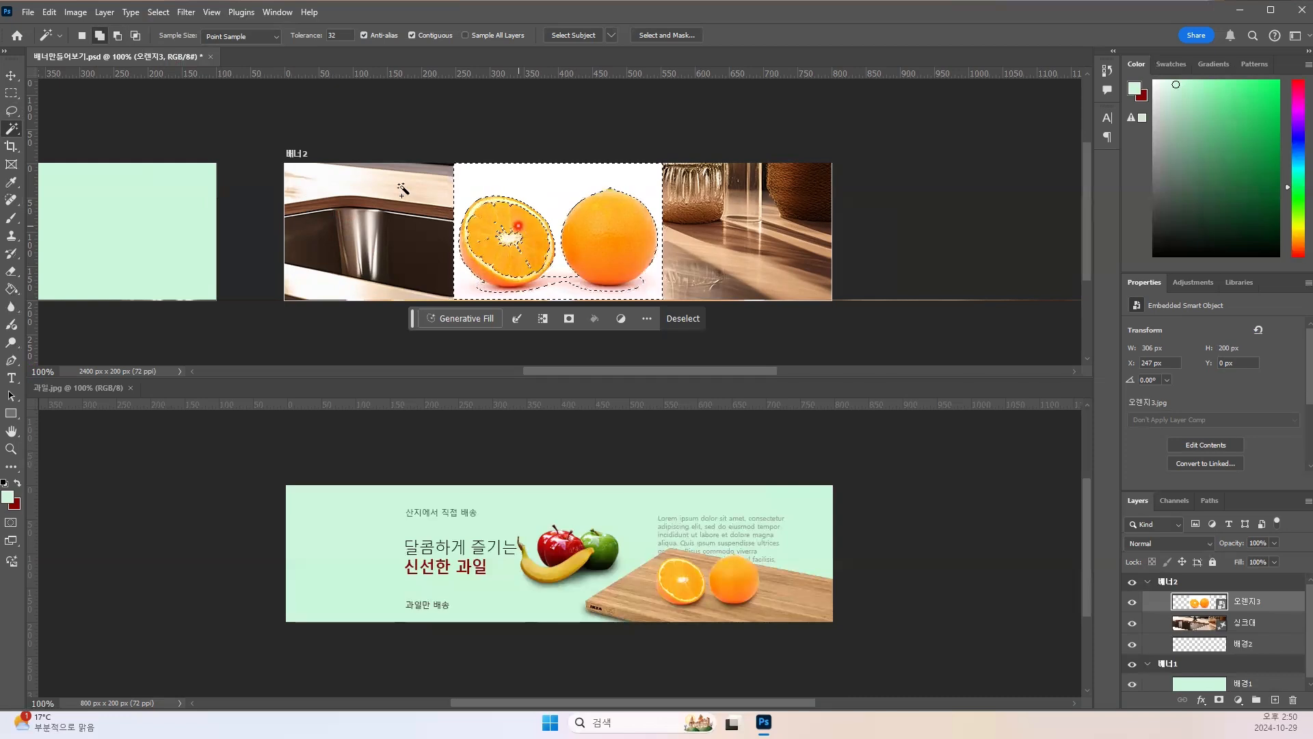
Step: Switch the Magic Wand to new-selection mode, clear the selection, and select matching colour areas of the halved and whole oranges in turn
click(82, 36)
key(ctrl+d)
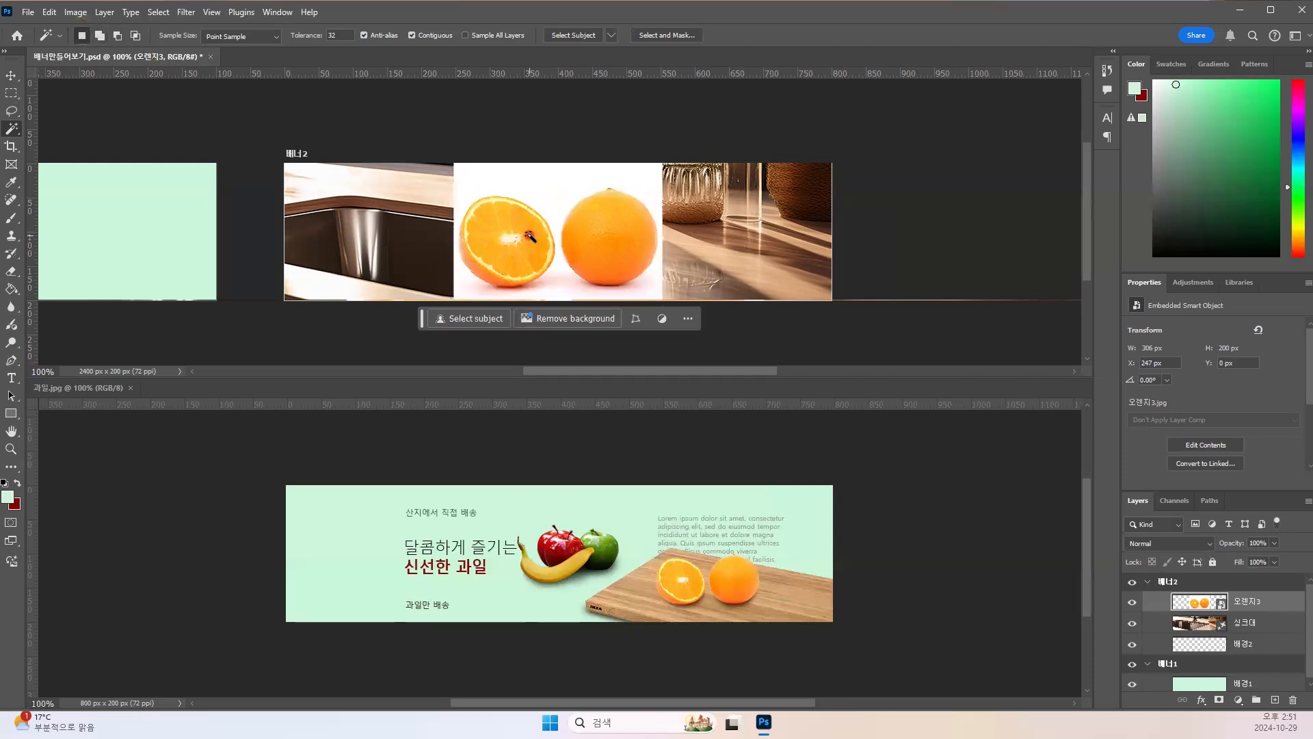
click(530, 235)
click(613, 237)
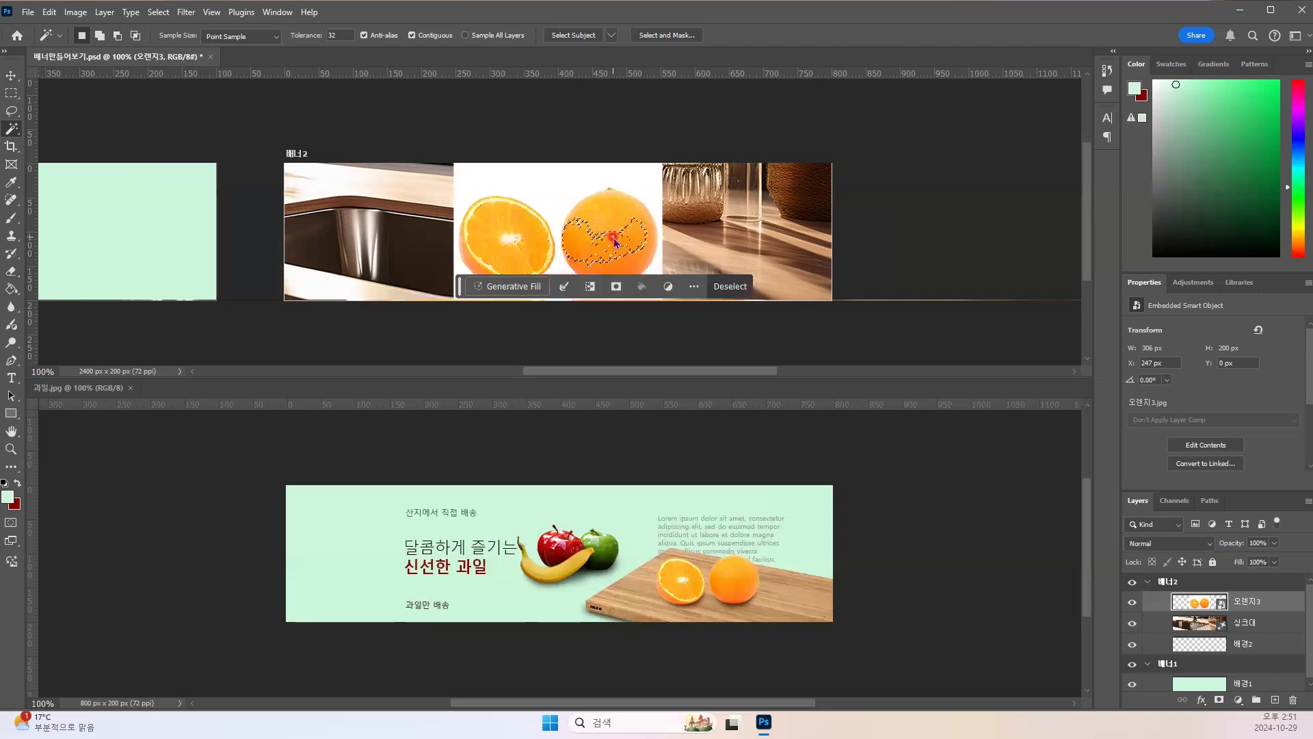
click(599, 230)
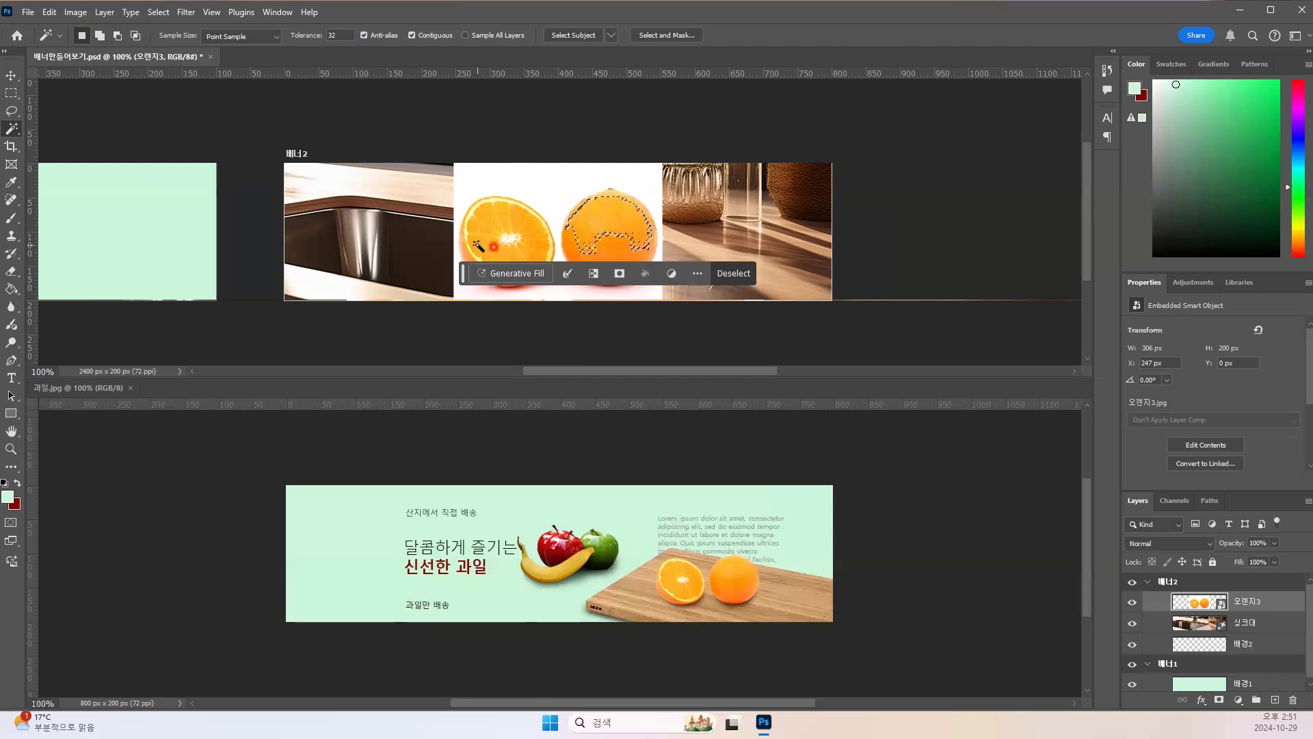
Step: Clear the Magic Wand selection, try selecting both oranges with the Quick Selection tool, and deselect them
right_click(10, 135)
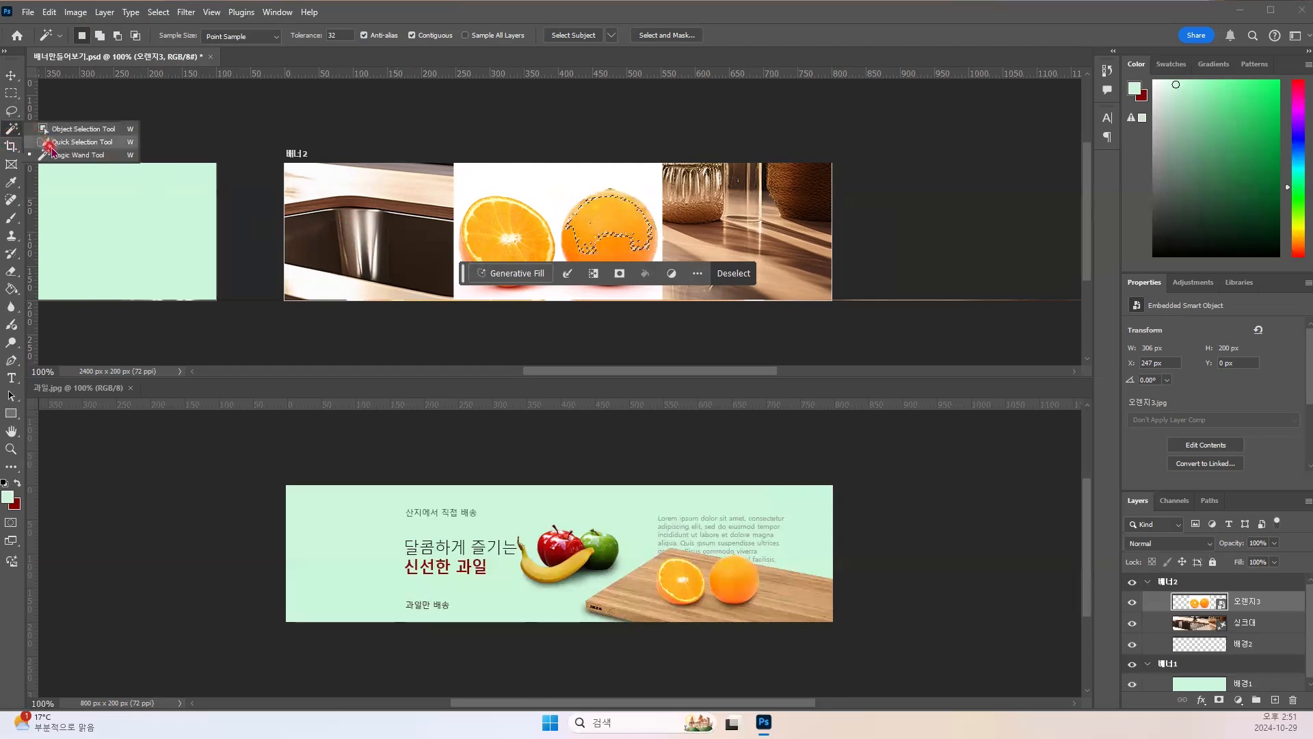
click(49, 142)
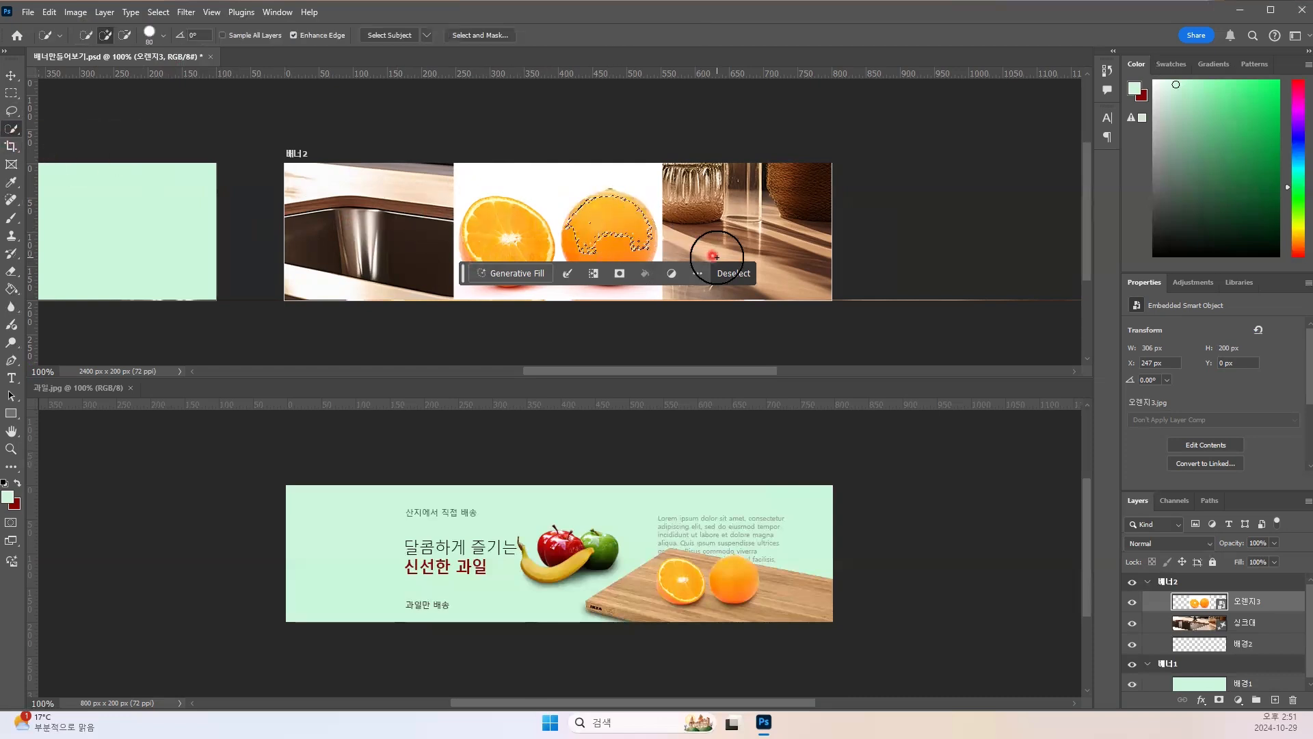
click(730, 273)
mouse_move(514, 255)
mouse_down()
mouse_move(493, 229)
mouse_move(485, 239)
mouse_move(518, 243)
mouse_move(586, 226)
mouse_move(651, 283)
mouse_up()
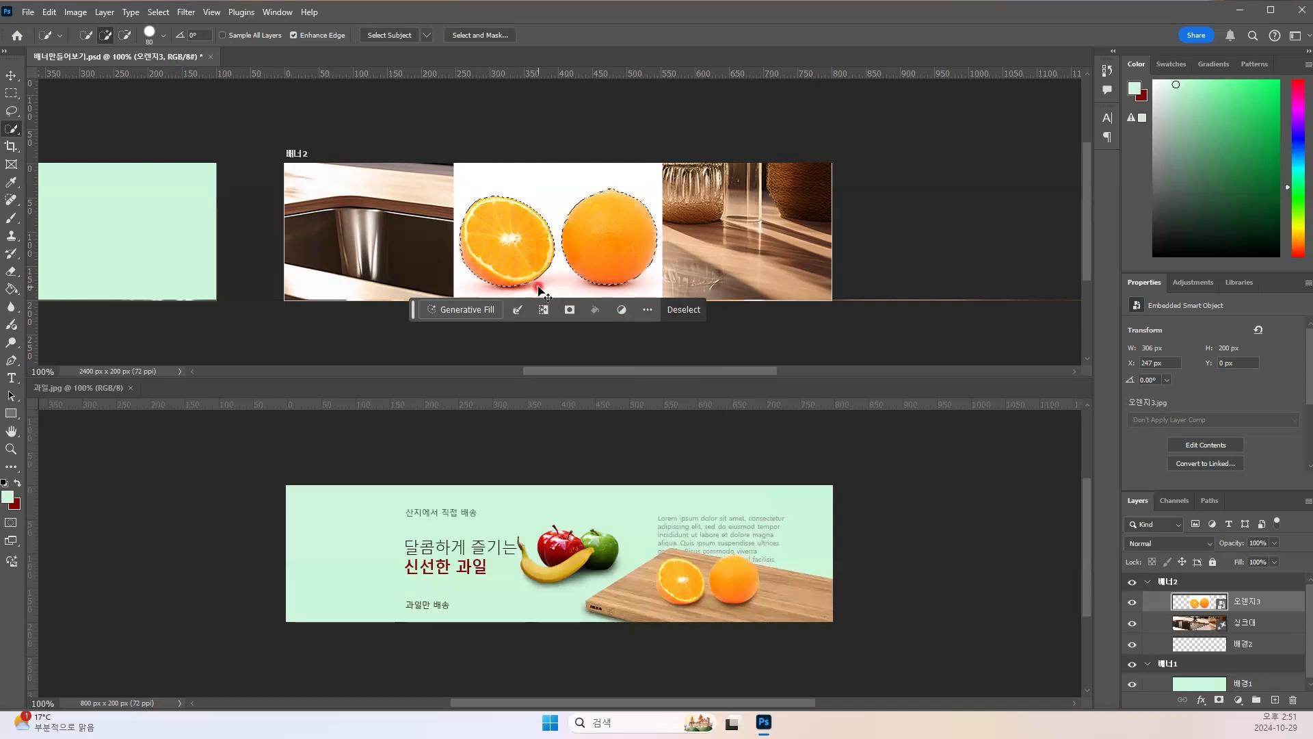
key(ctrl+d)
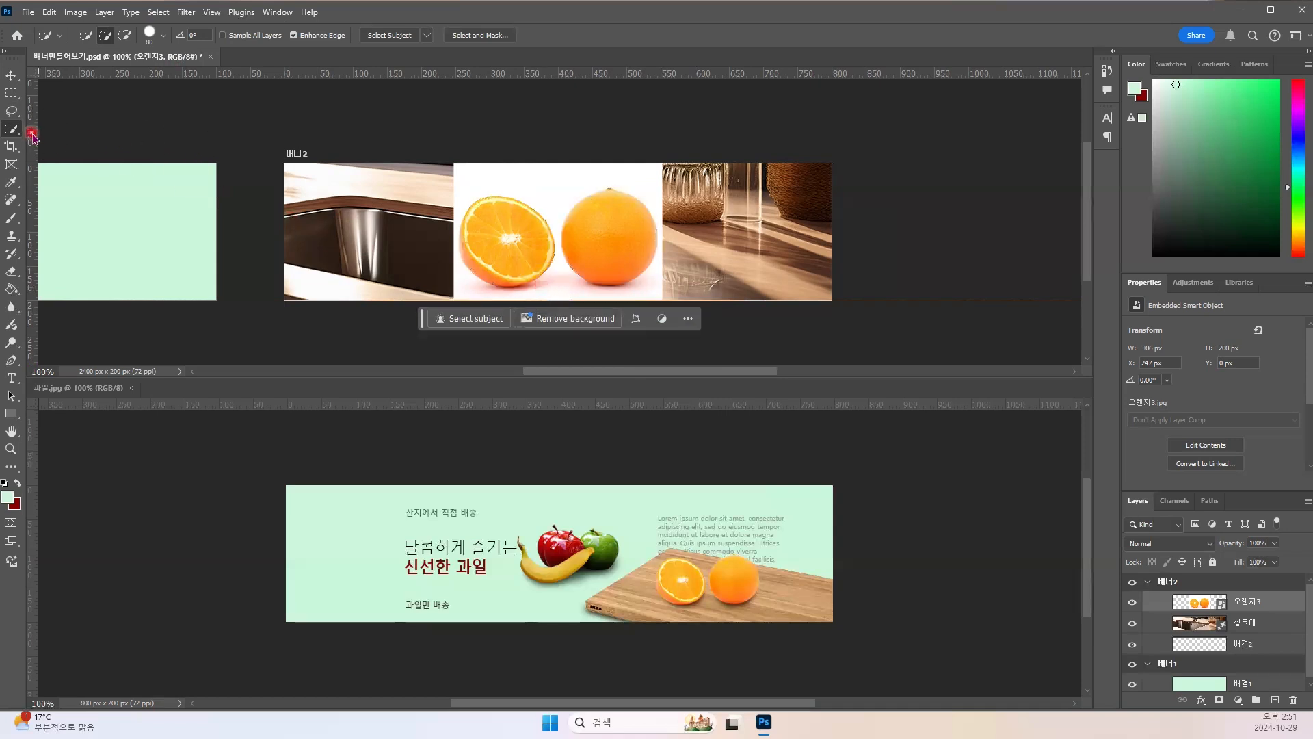
Step: Select both the halved orange and the whole orange with the Object Selection tool
drag(11, 134, 53, 131)
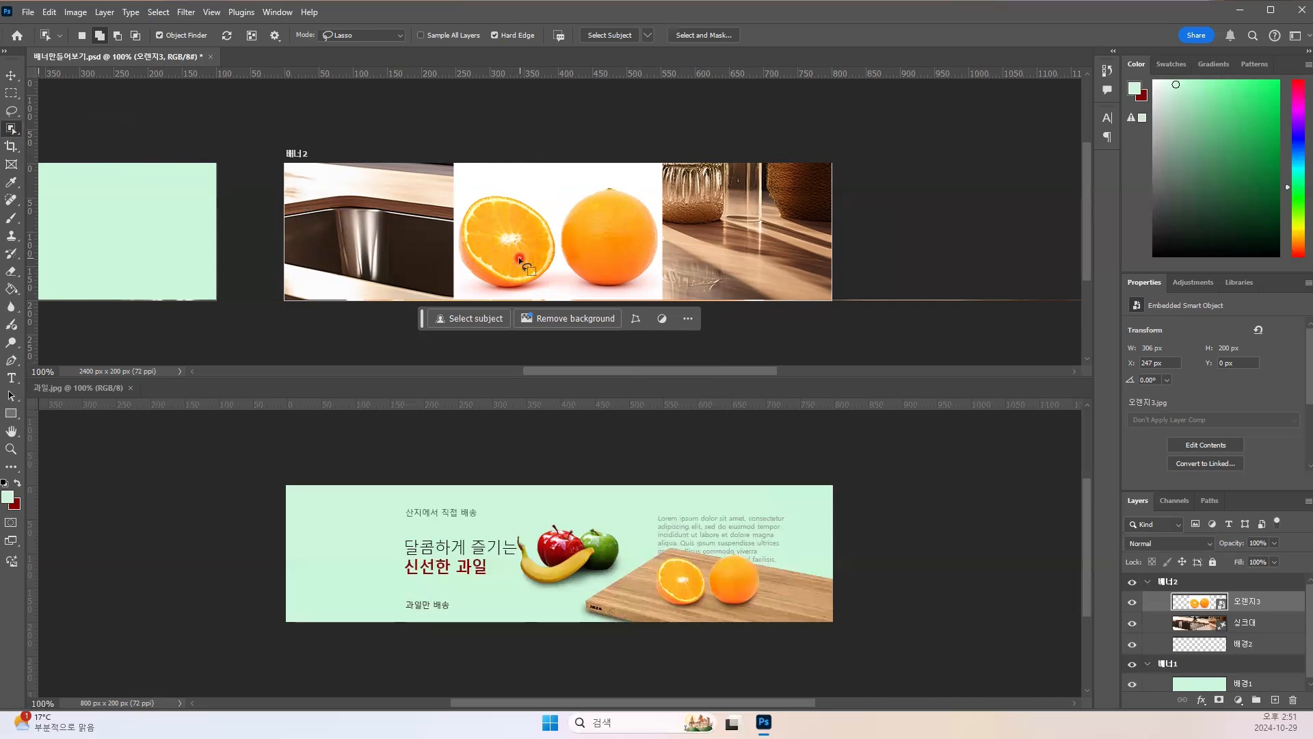
click(504, 229)
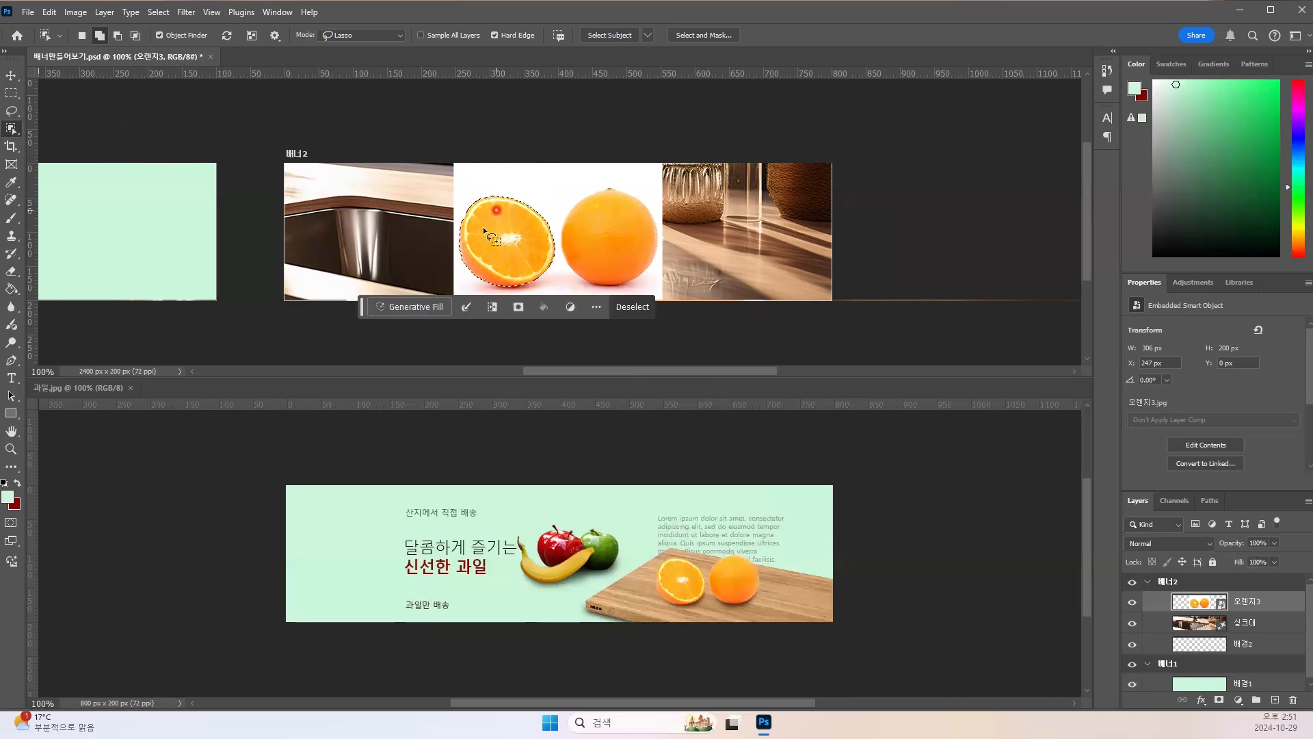
click(605, 235)
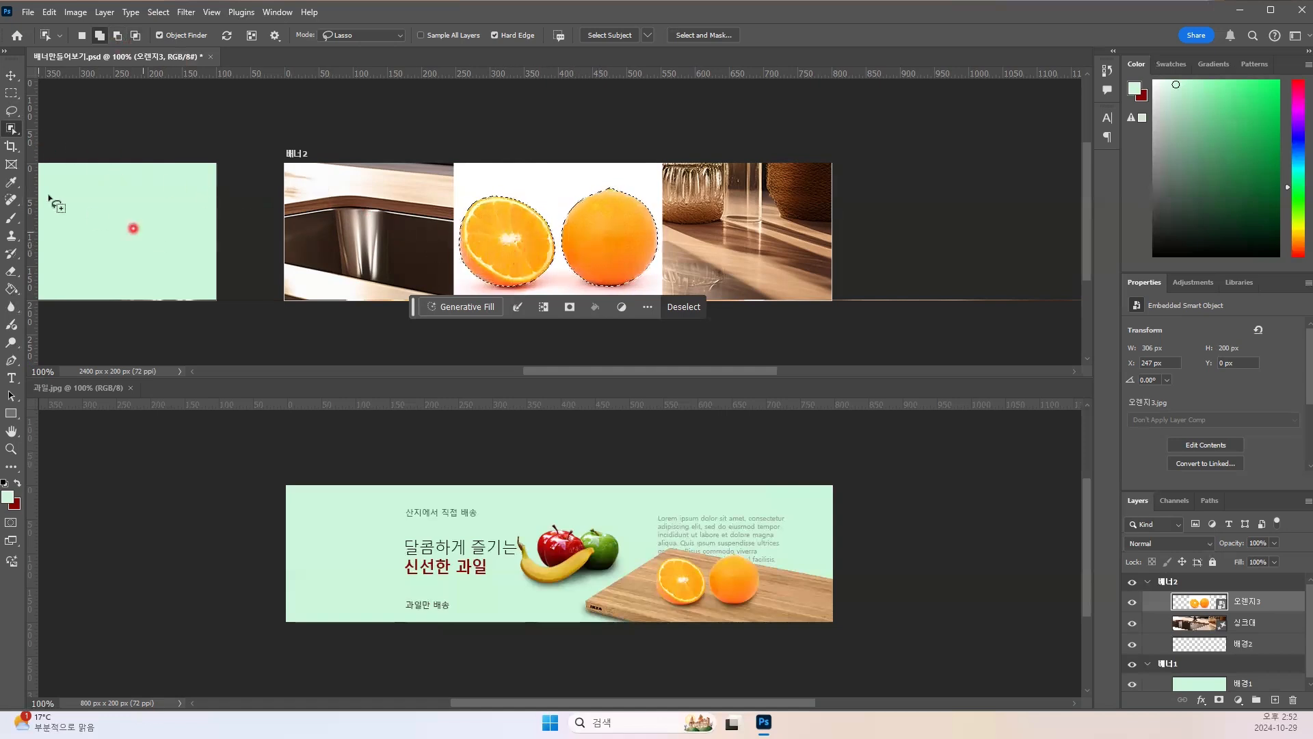
click(10, 129)
right_click(10, 130)
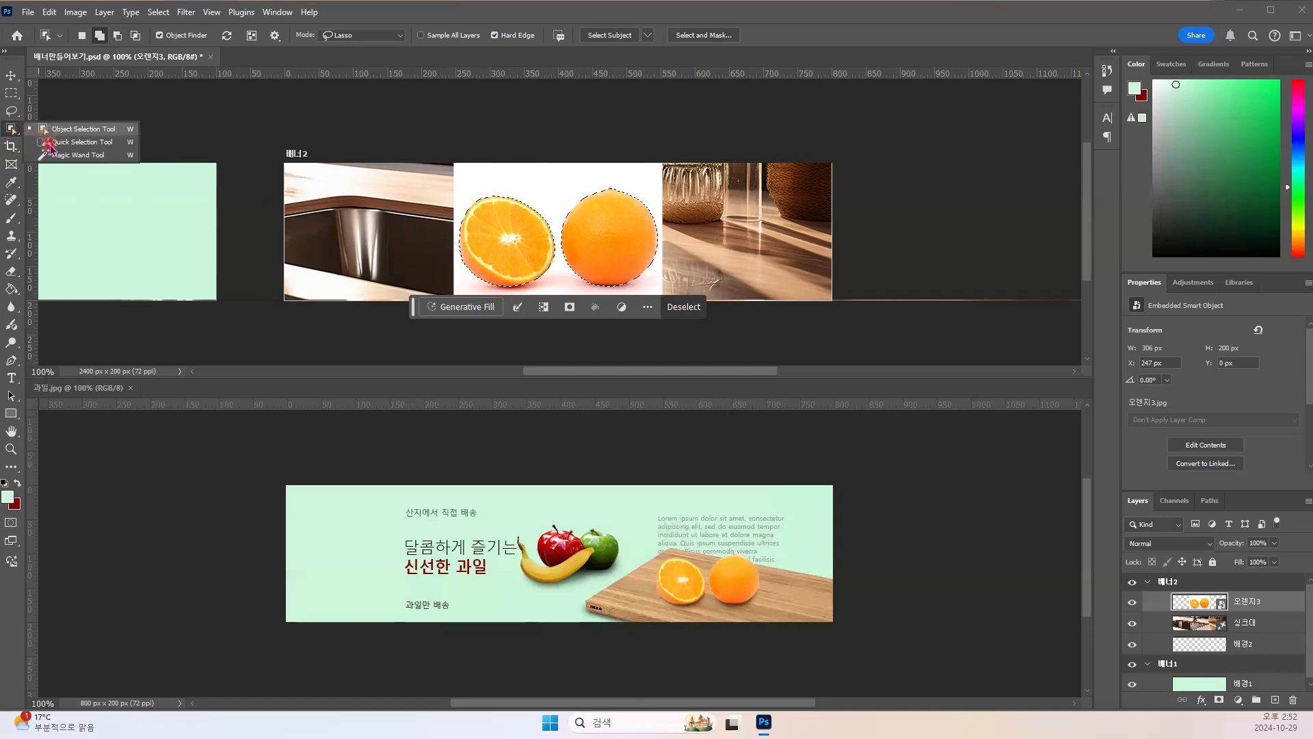
click(12, 113)
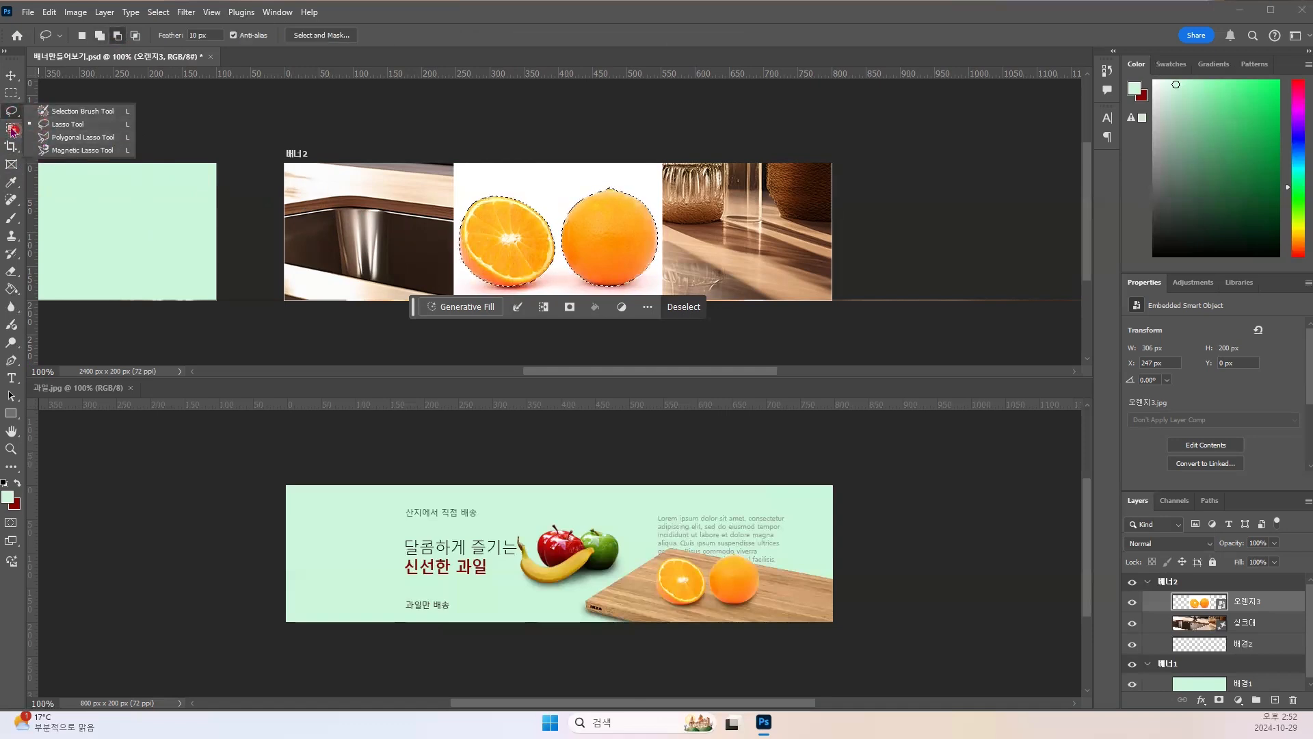
key(Escape)
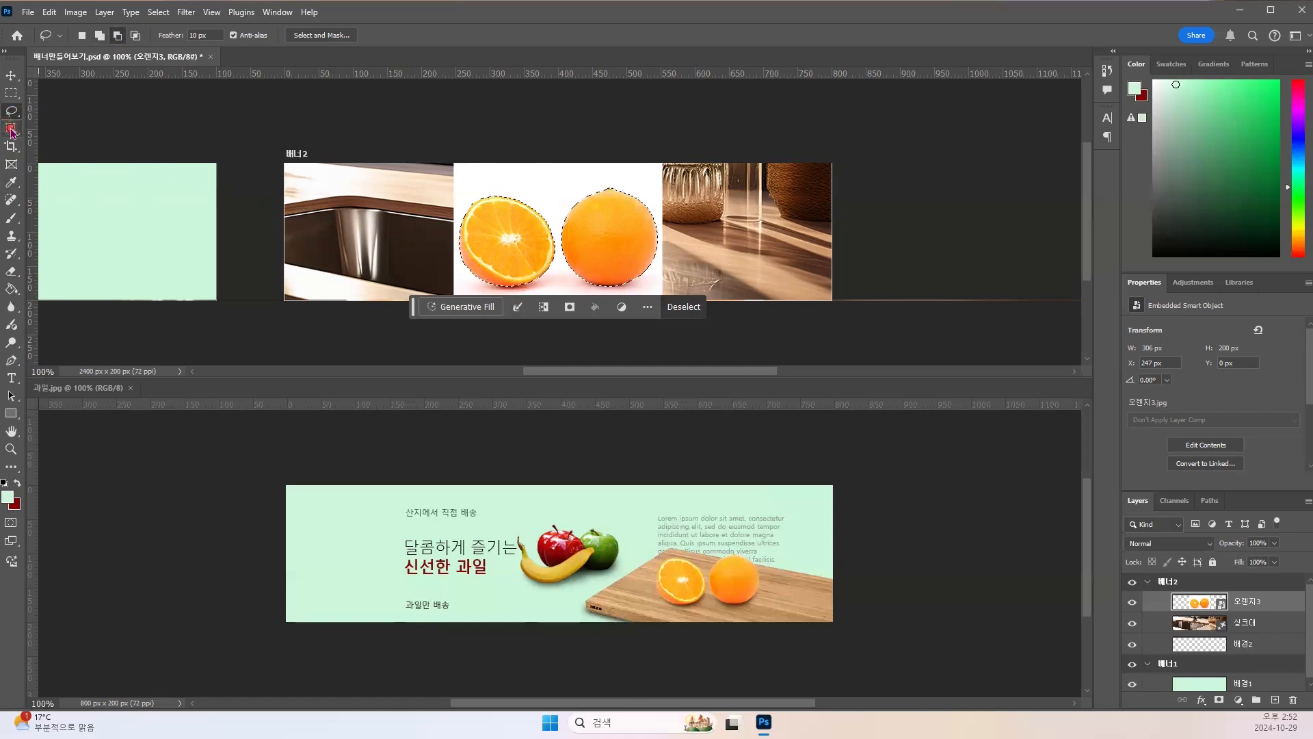
click(12, 132)
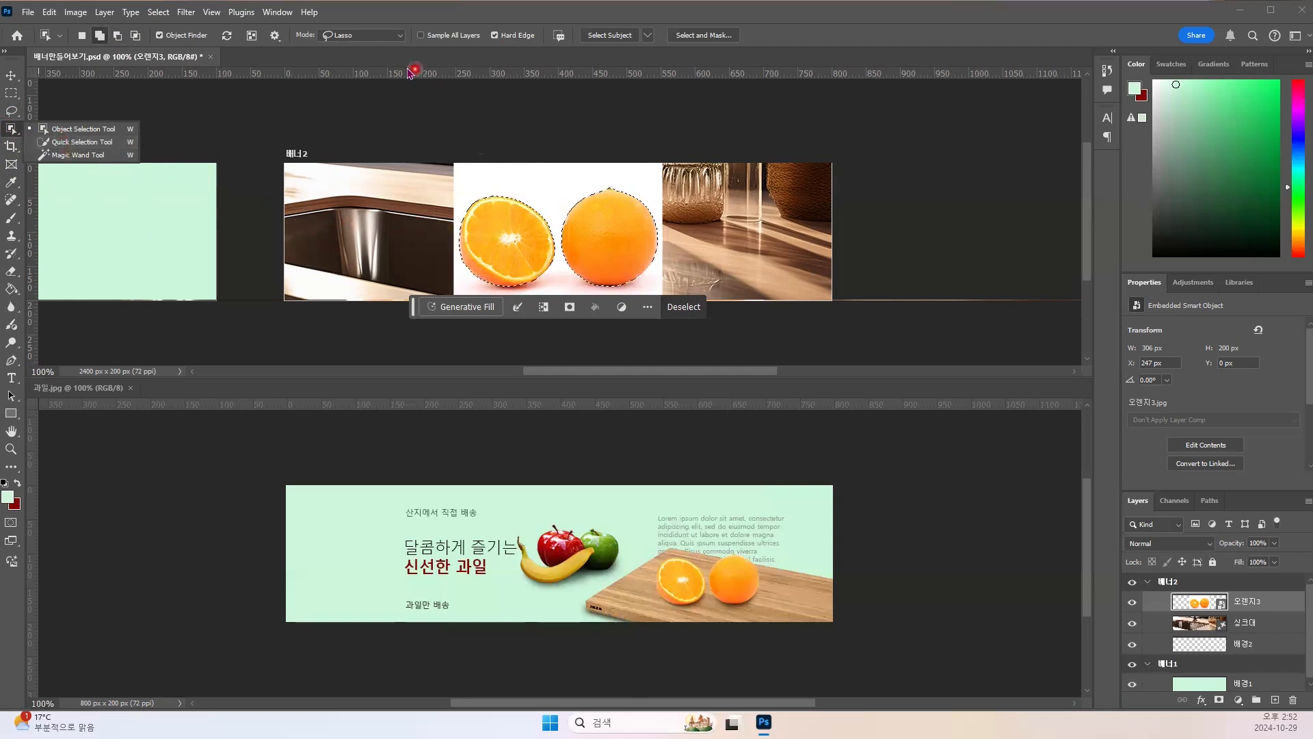
click(186, 198)
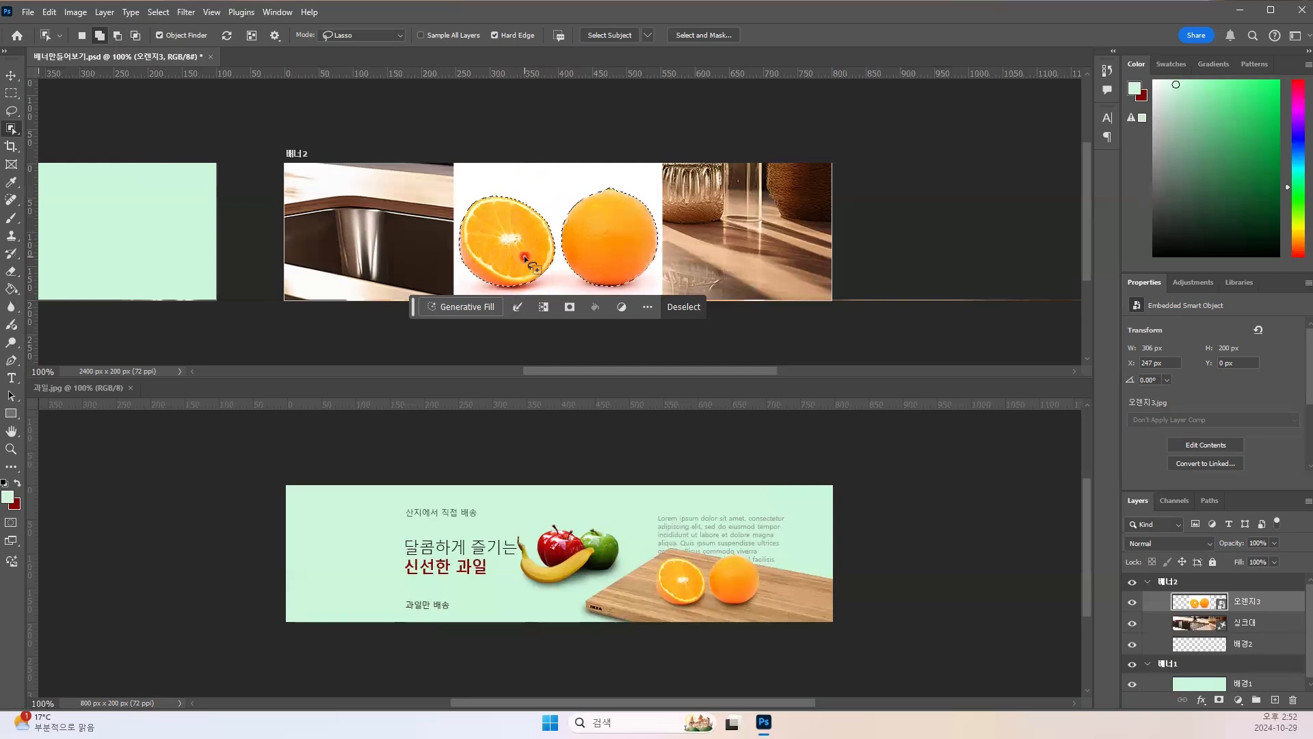
Step: Invert the selection of the two oranges to cover everything around them
click(164, 12)
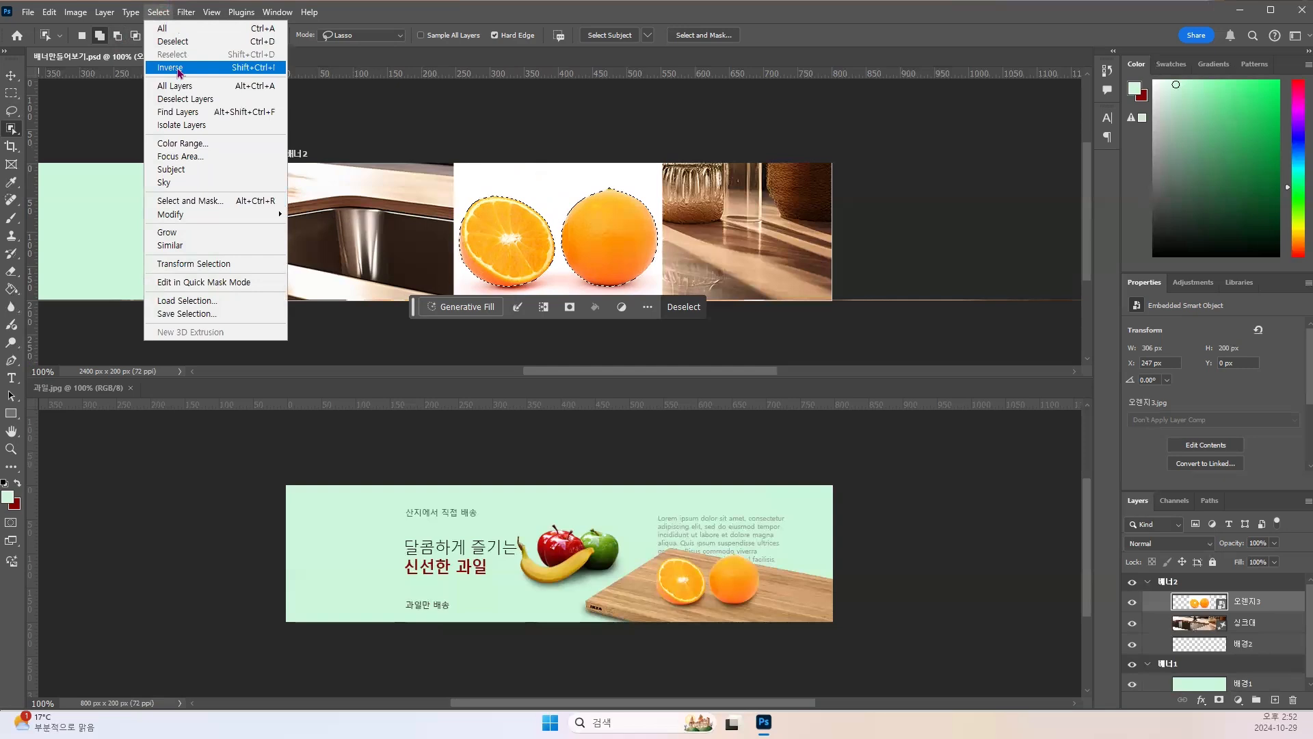
click(435, 14)
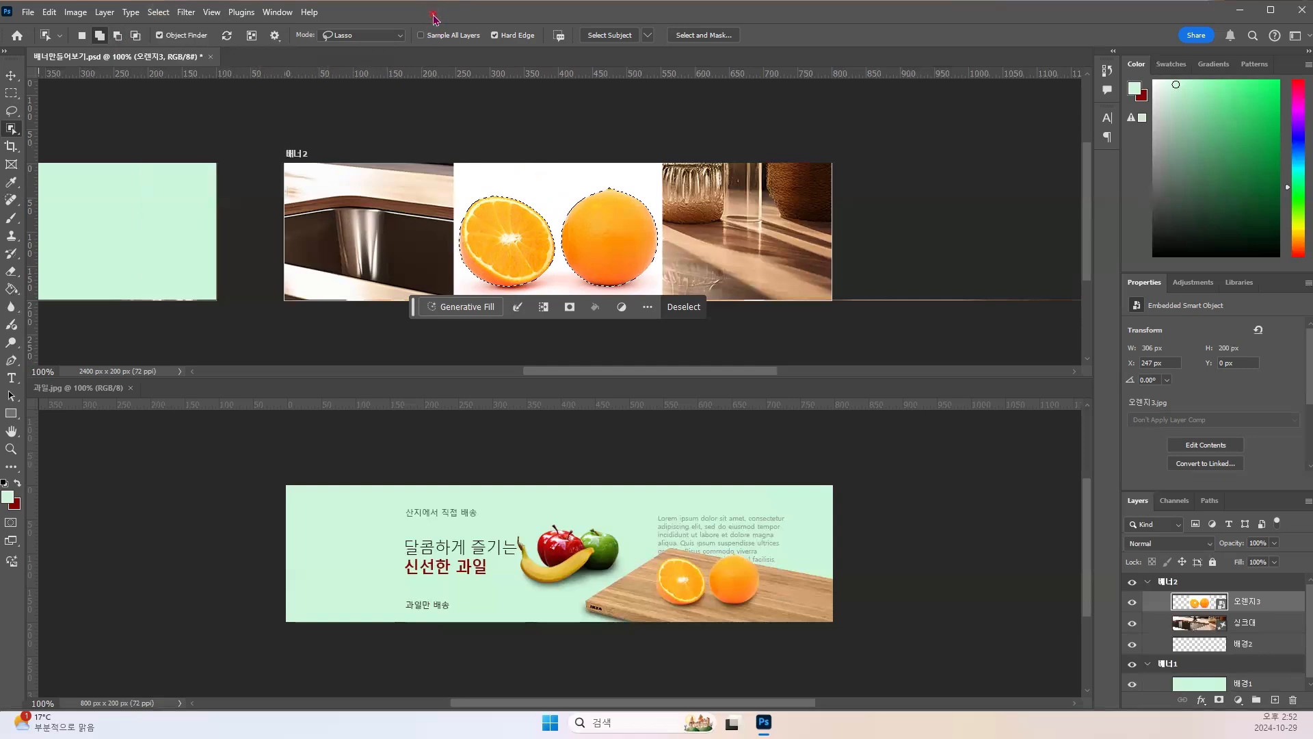
click(543, 307)
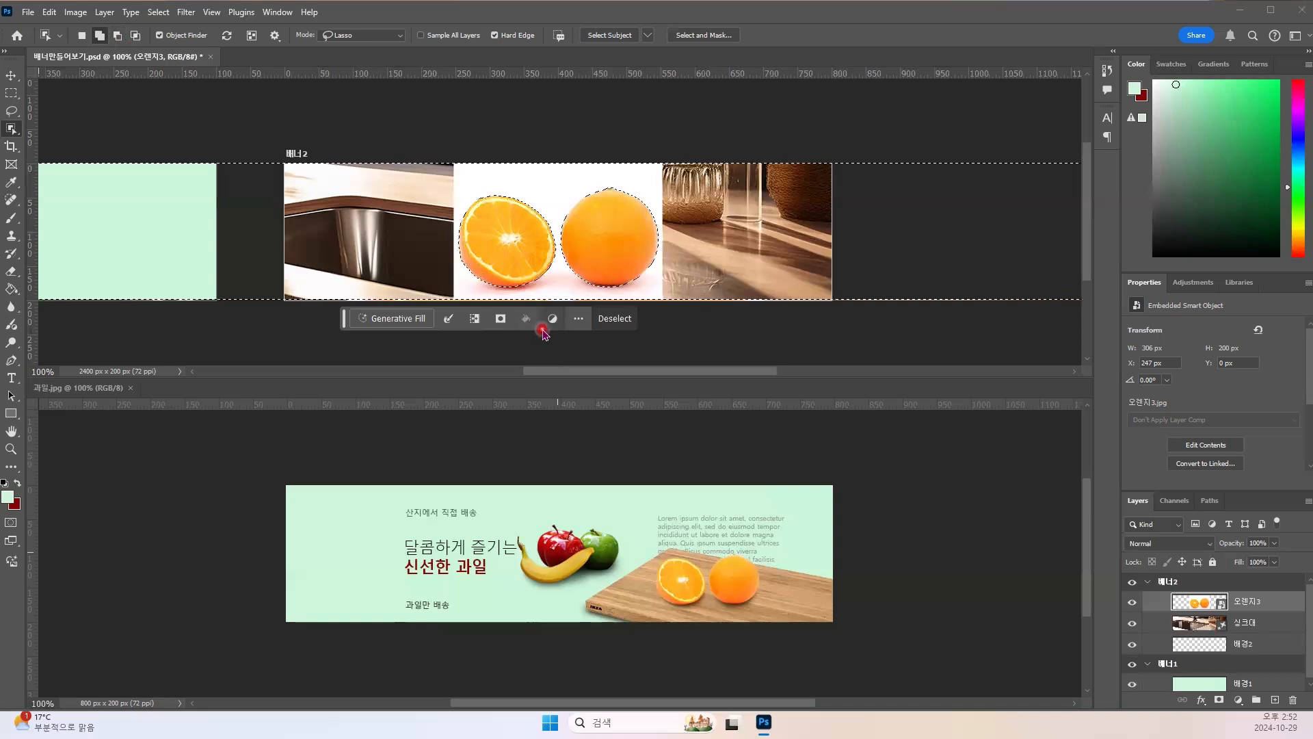
click(475, 321)
click(536, 309)
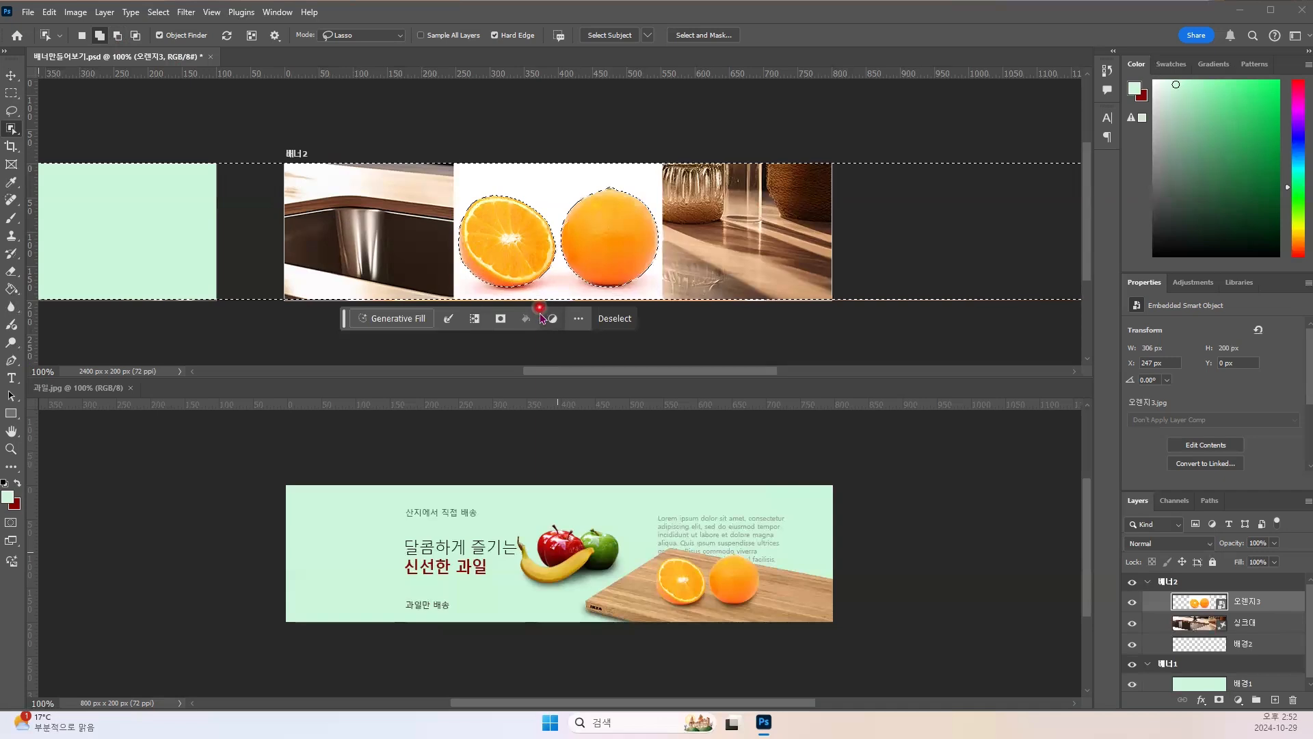
Step: Try to edit the area around the oranges on the 오렌지3 smart object, and invert the selection back to the oranges
click(528, 319)
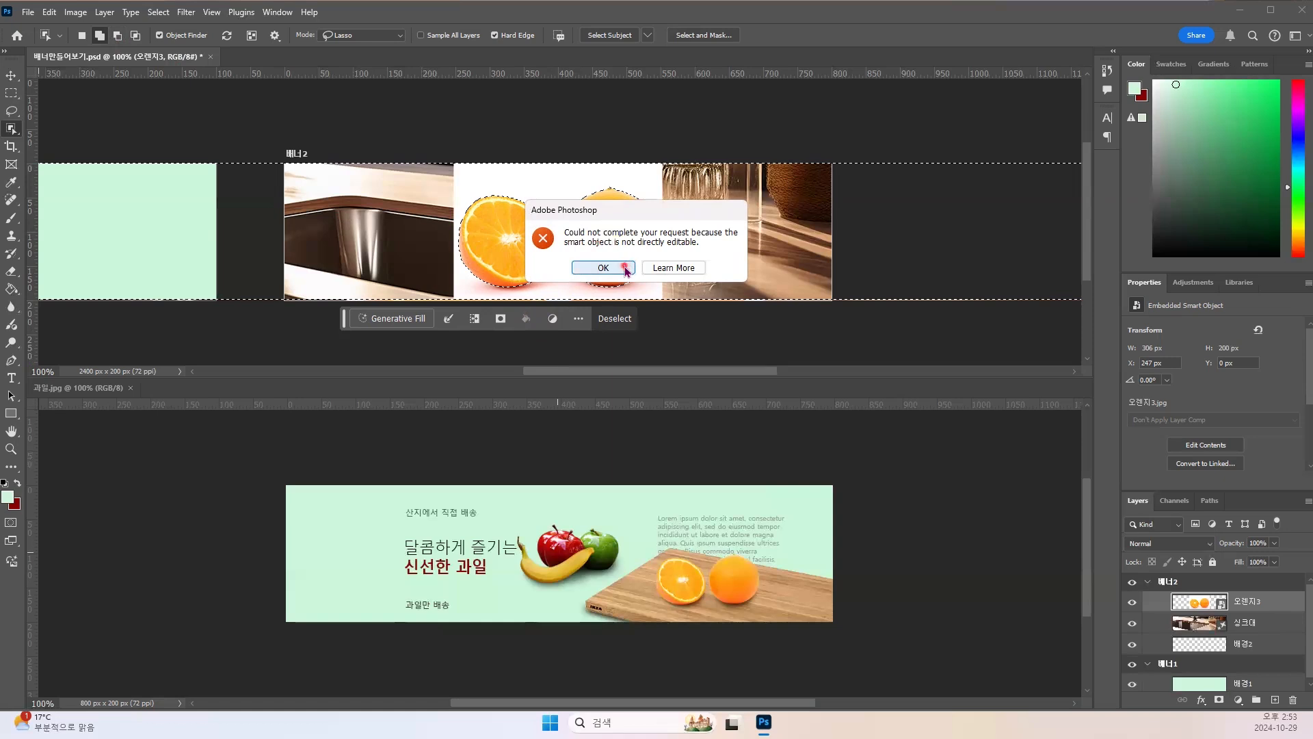
click(625, 269)
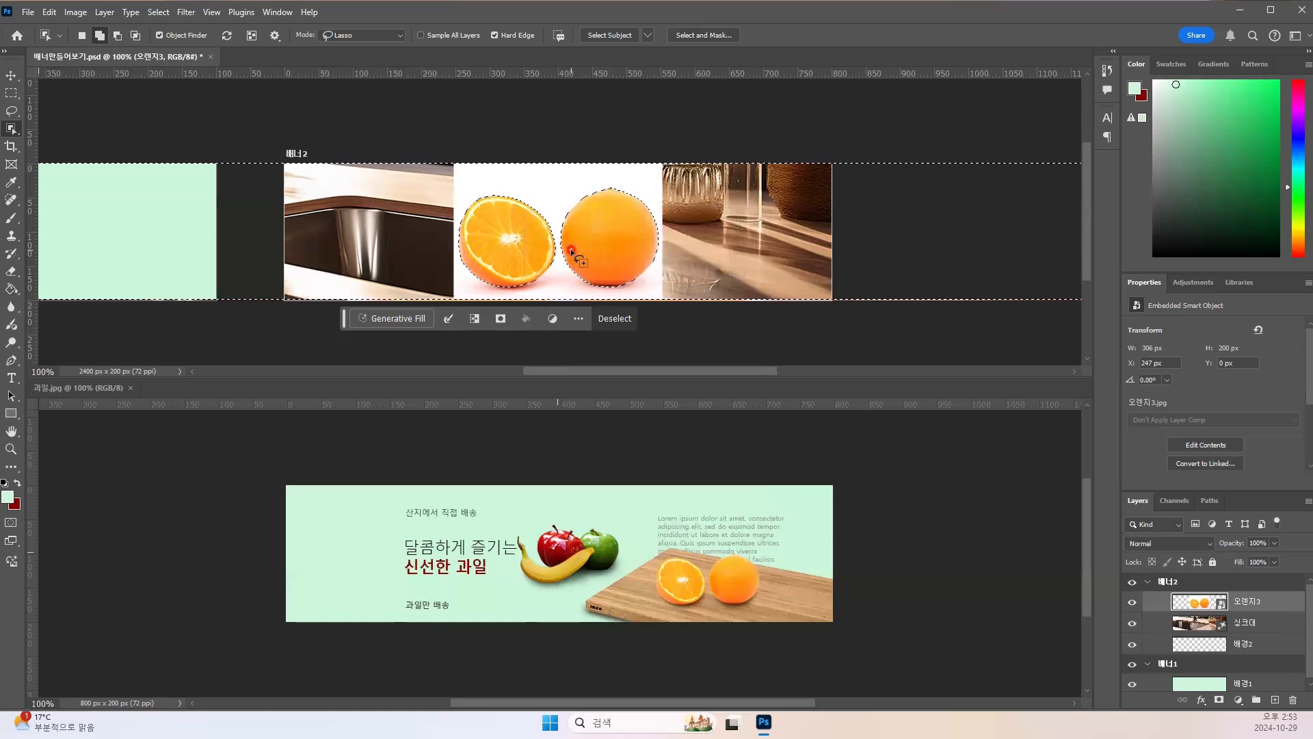
click(474, 320)
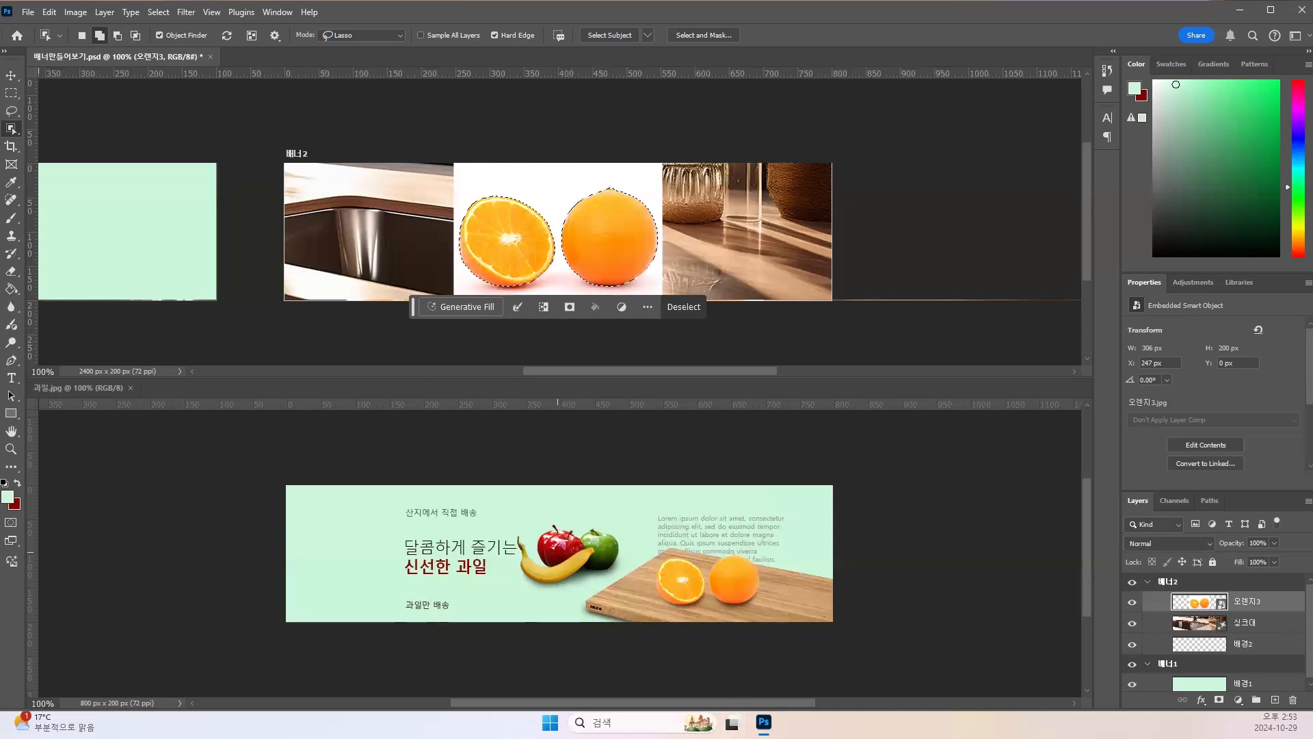
Step: Add a layer mask to the 오렌지3 layer from the selection of the two oranges
key(ctrl+d)
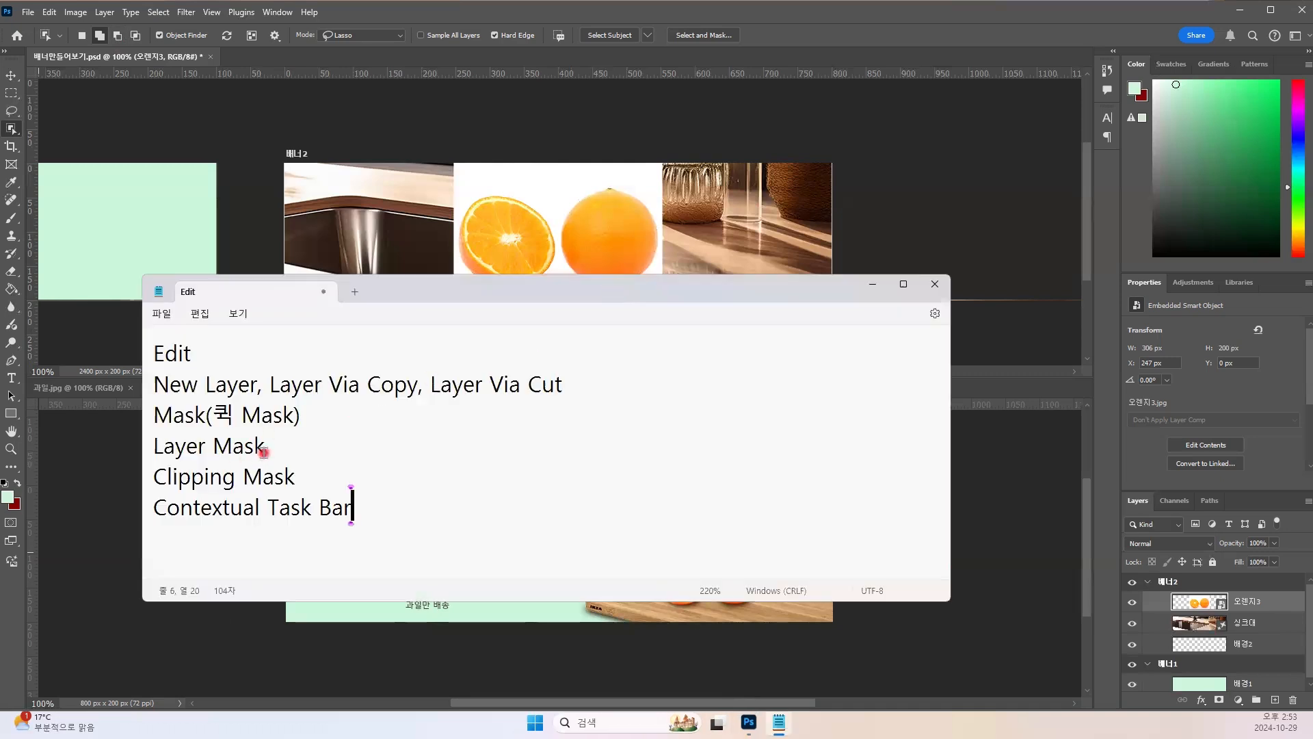
drag(263, 452, 154, 456)
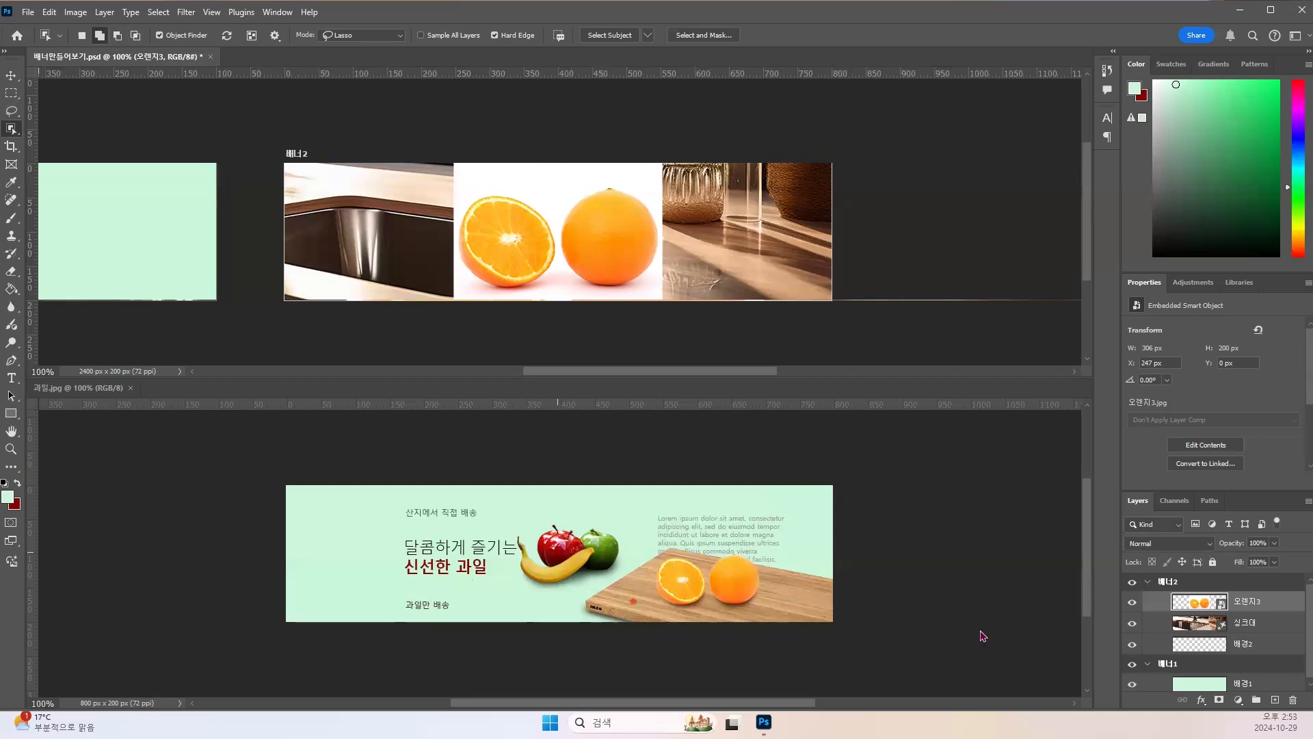
ctrl+click(1197, 601)
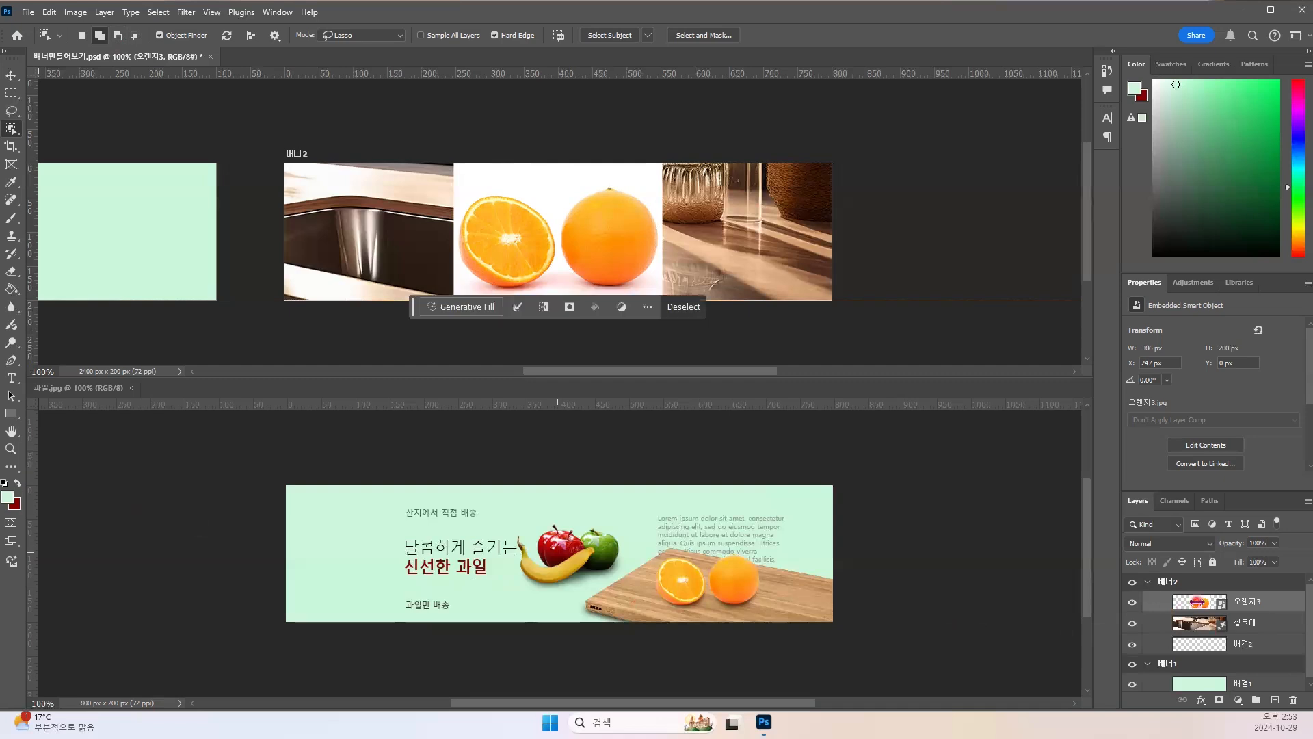
click(1199, 607)
click(1219, 701)
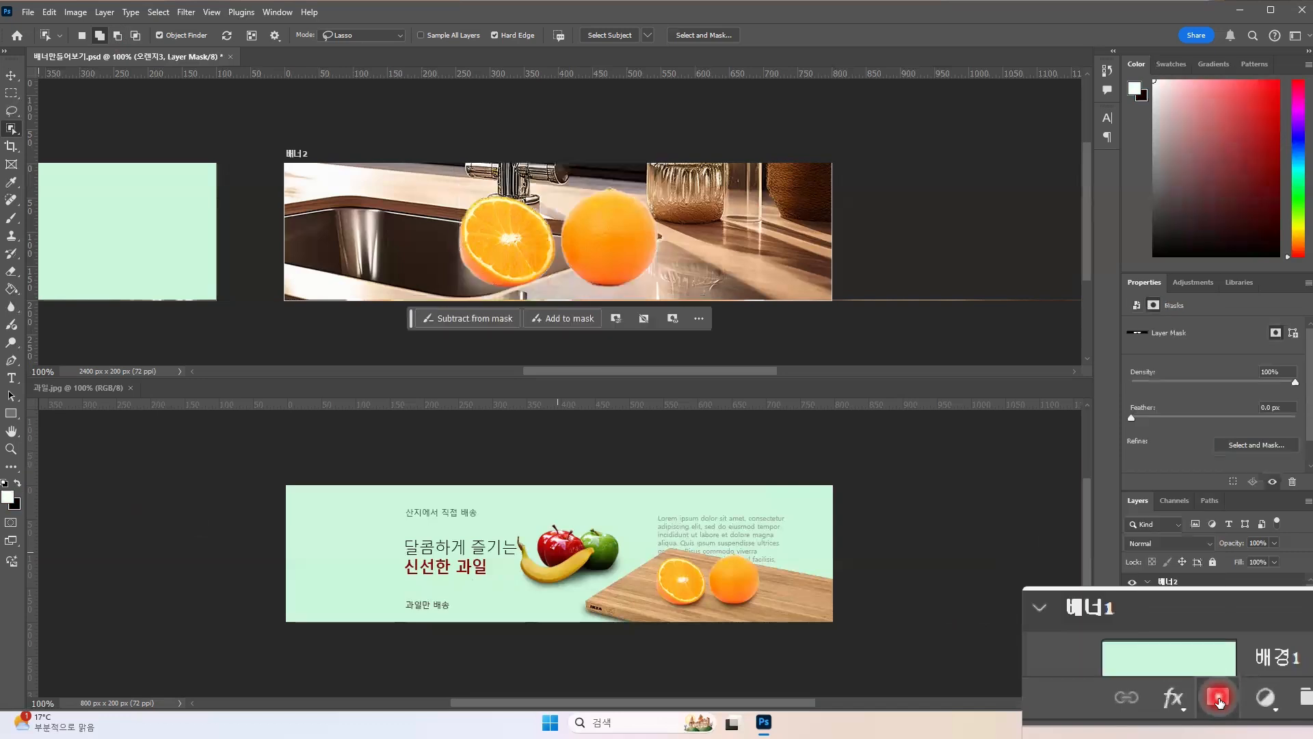
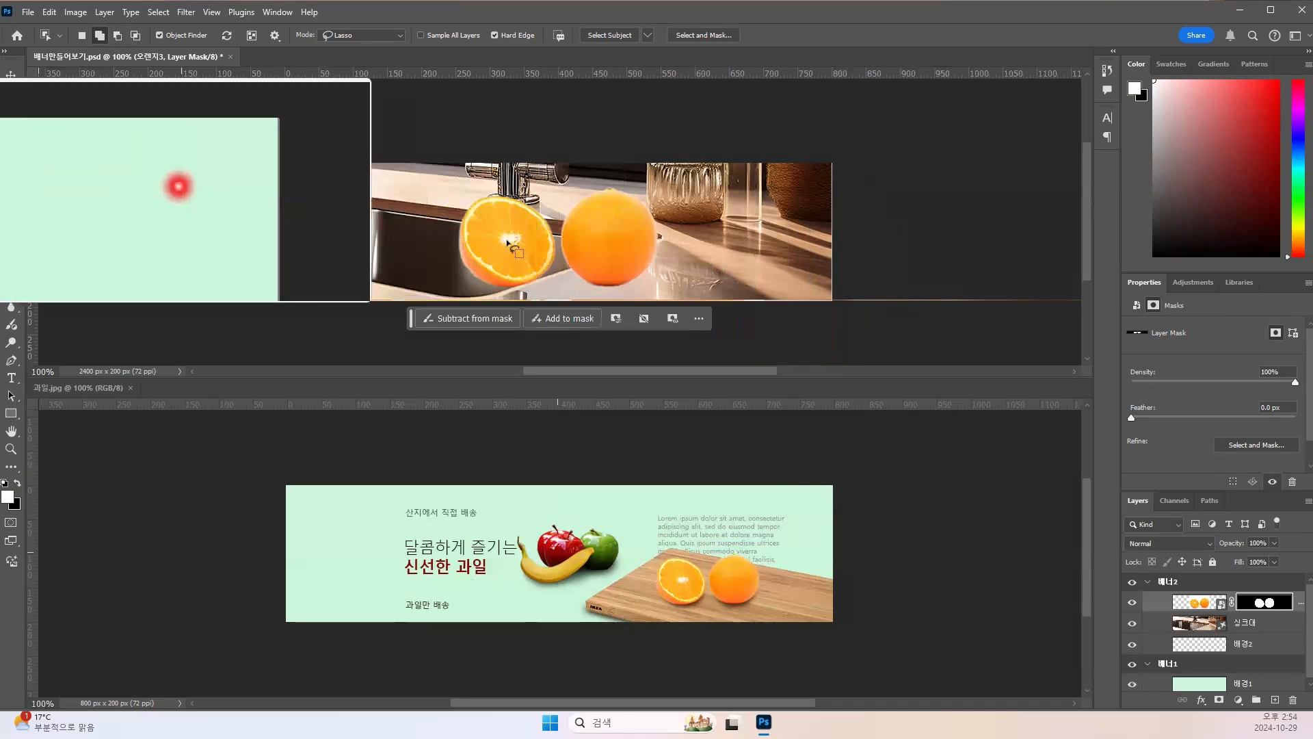
Step: Step the history back to before the layer mask on 오렌지3 was added, and restore the mask
click(1106, 72)
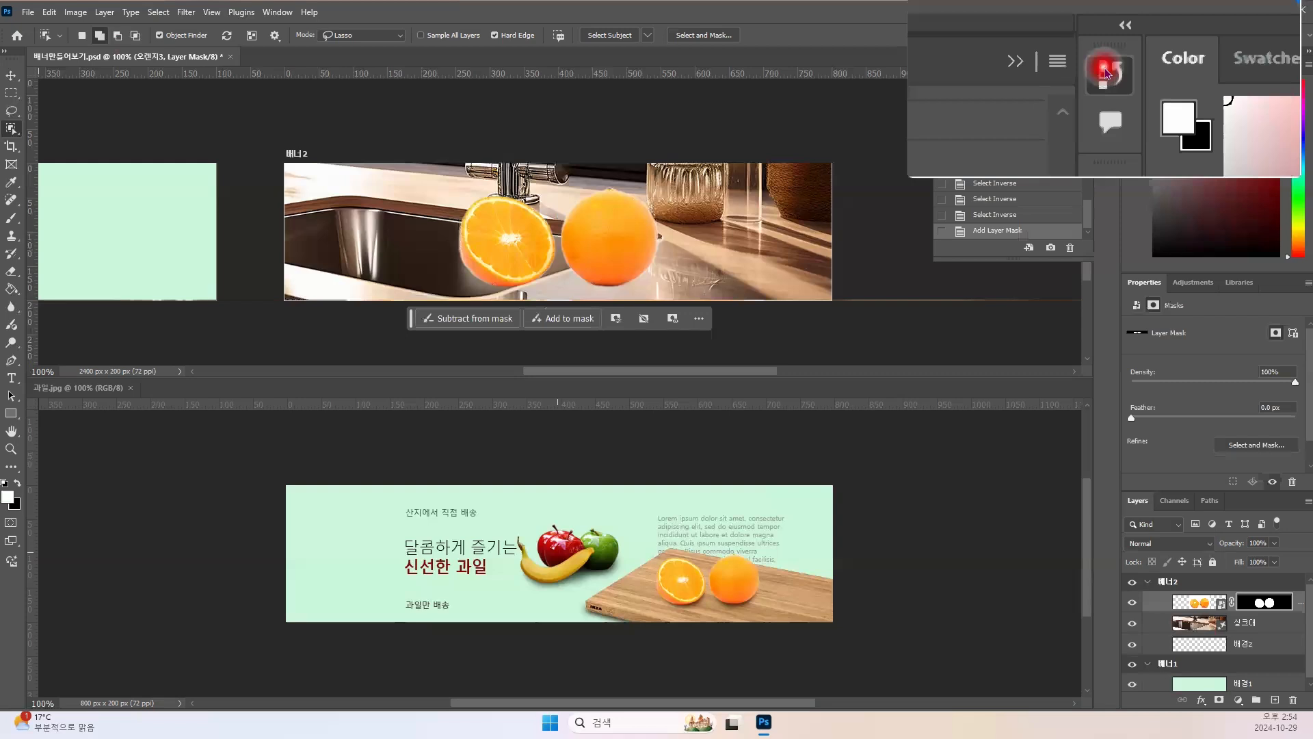
click(1010, 218)
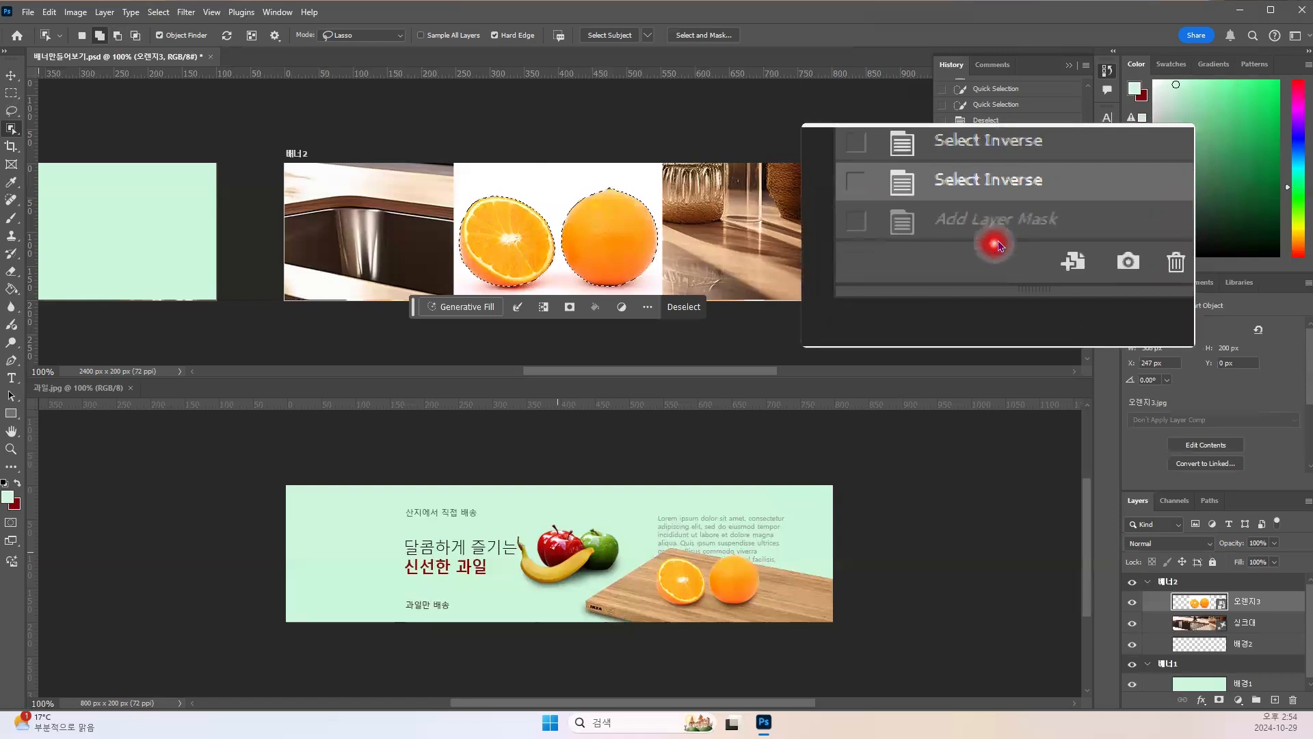
click(994, 229)
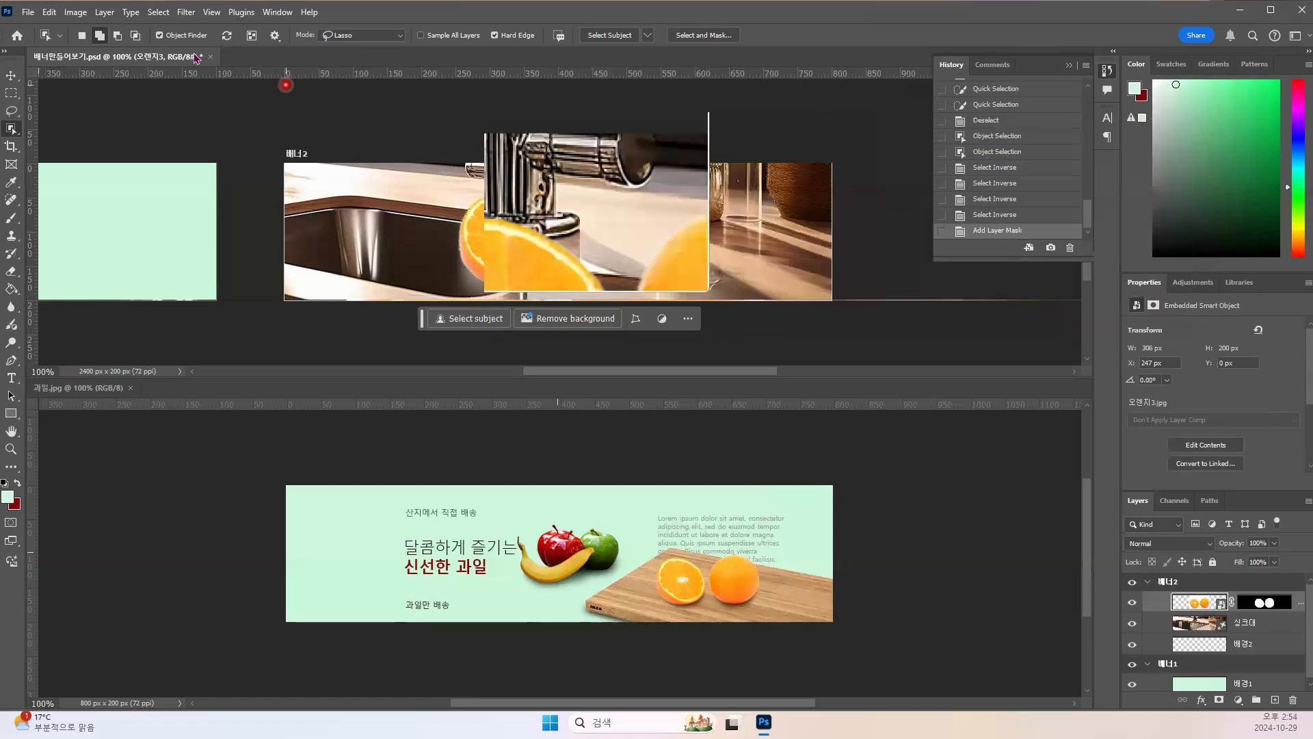
Step: Return the document history to the last Select Inverse state, removing the layer mask from 오렌지3
click(41, 12)
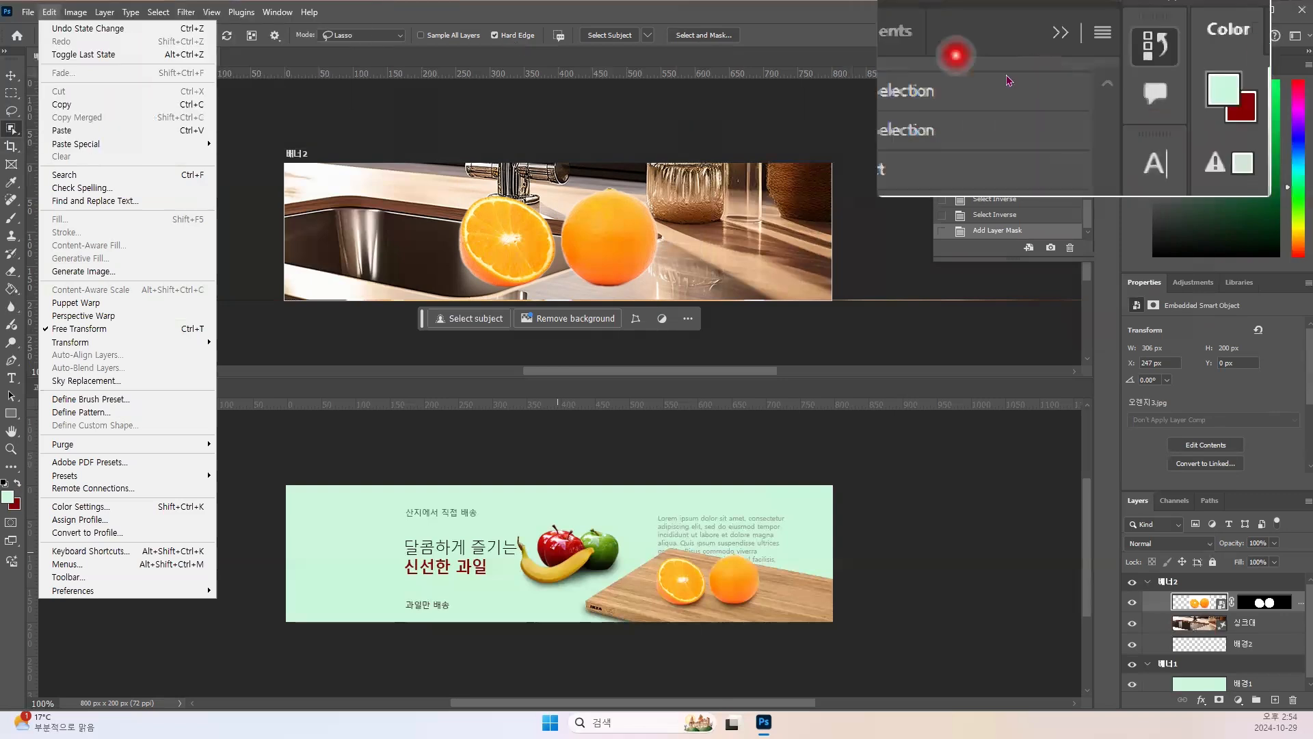
click(954, 70)
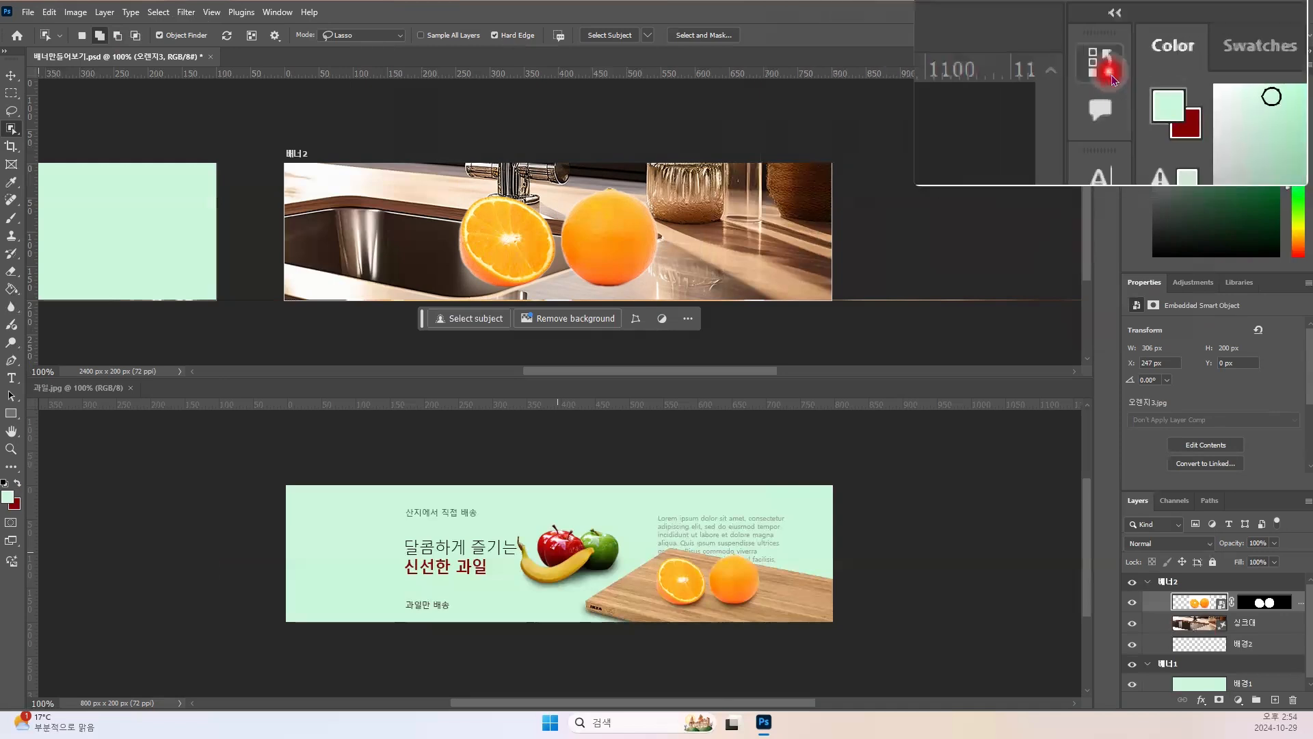
click(1110, 72)
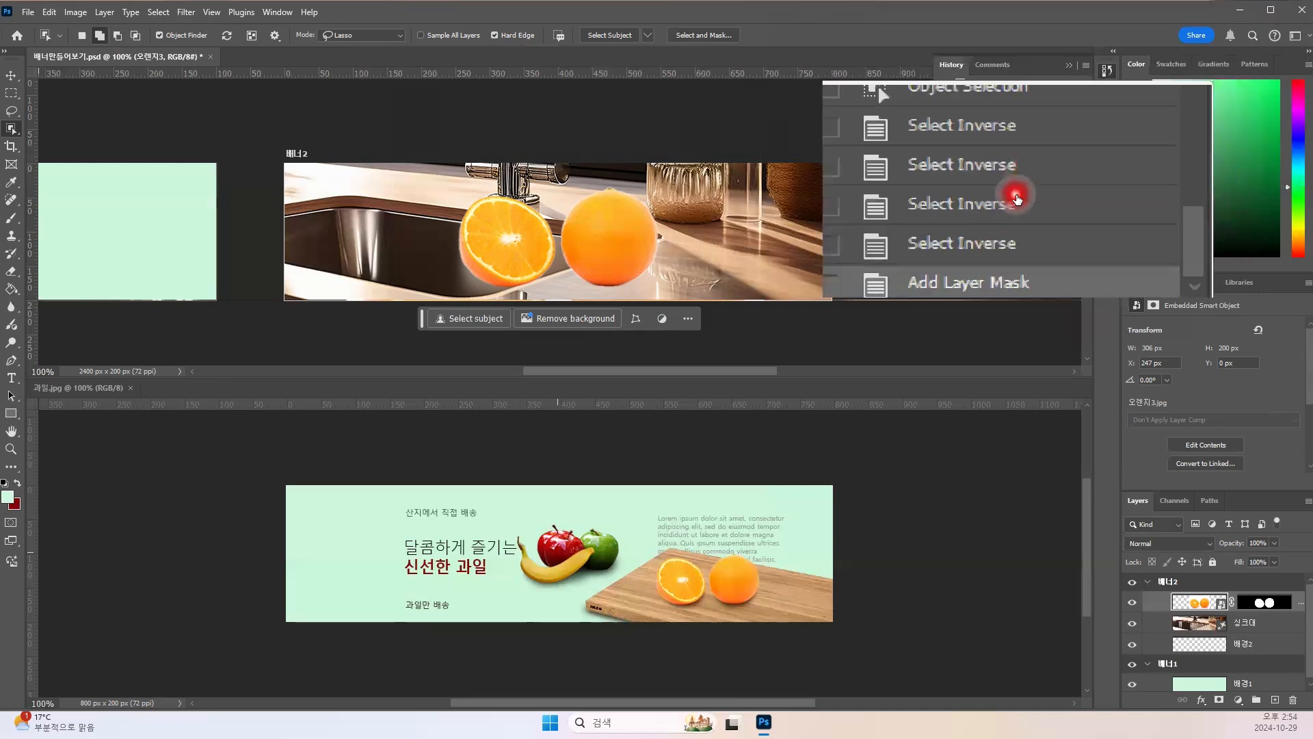
click(997, 217)
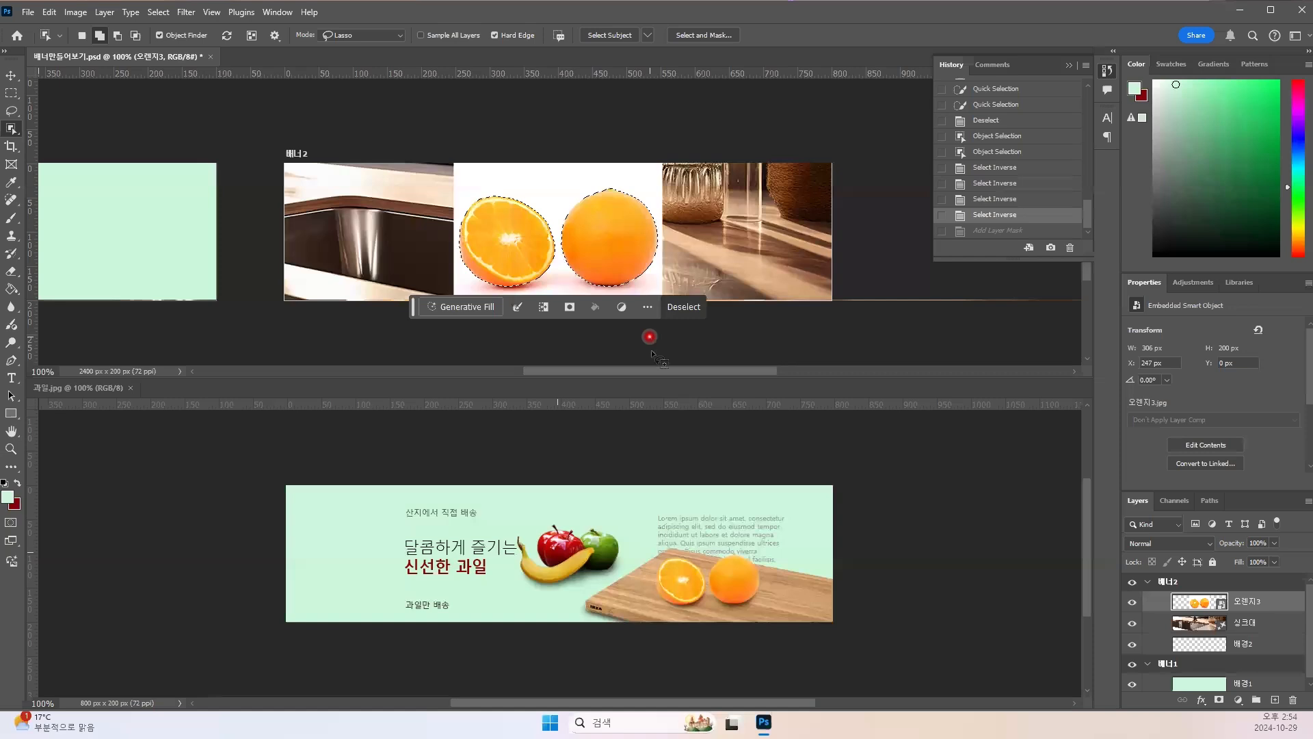
Step: Open Select and Mask for the selection of the two oranges on the 오렌지3 layer, magnified to 300%
key(ctrl+plus)
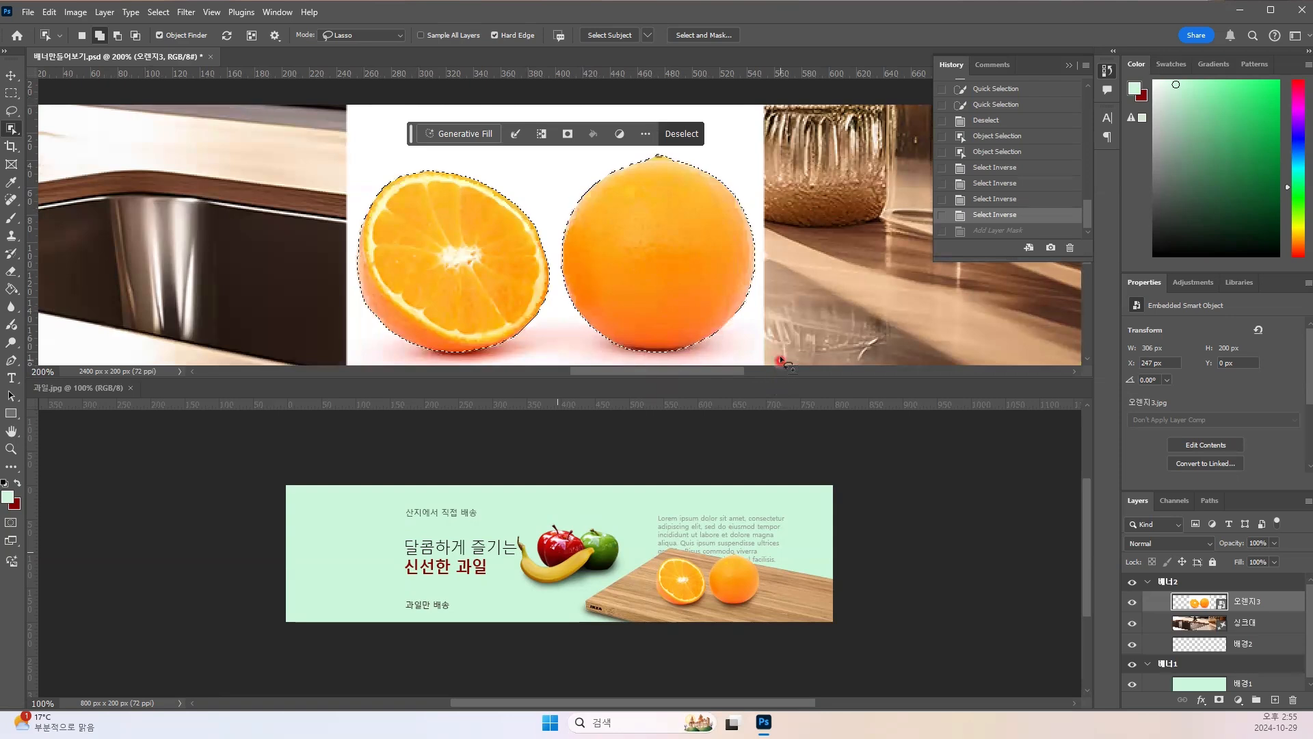
click(10, 76)
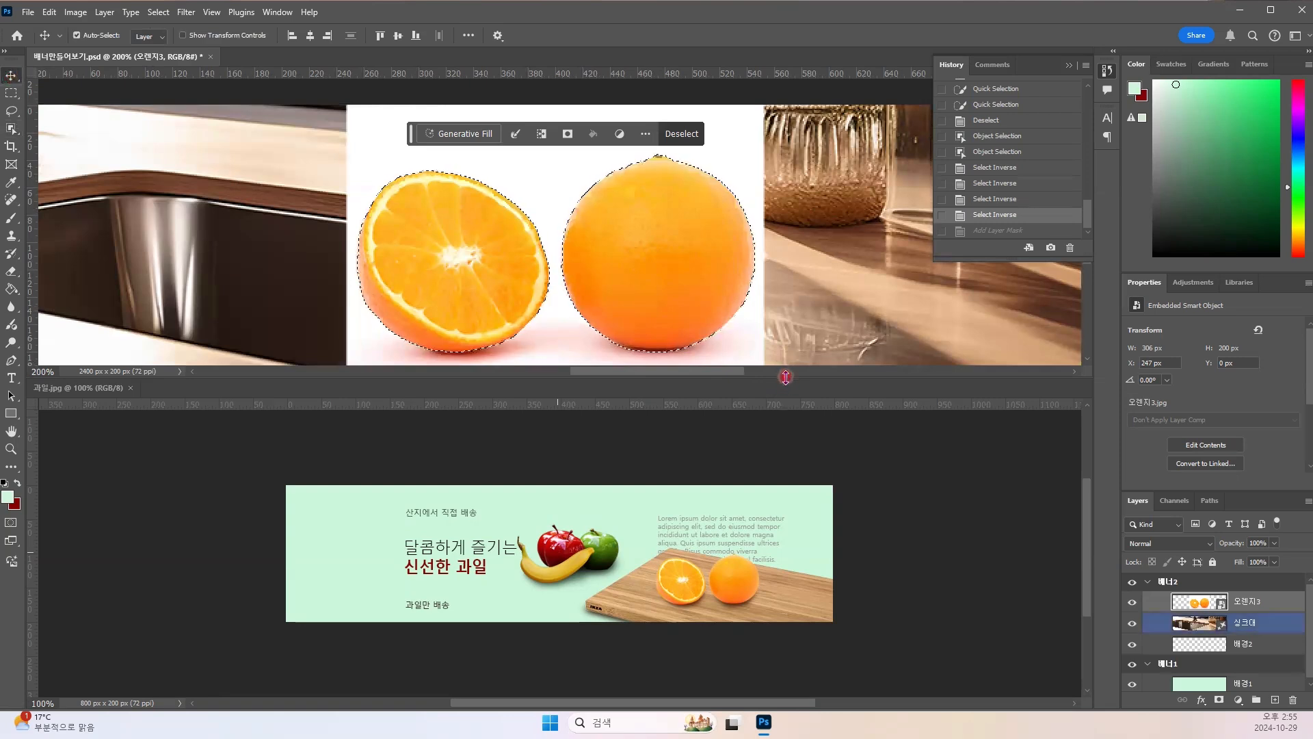
drag(786, 377, 785, 482)
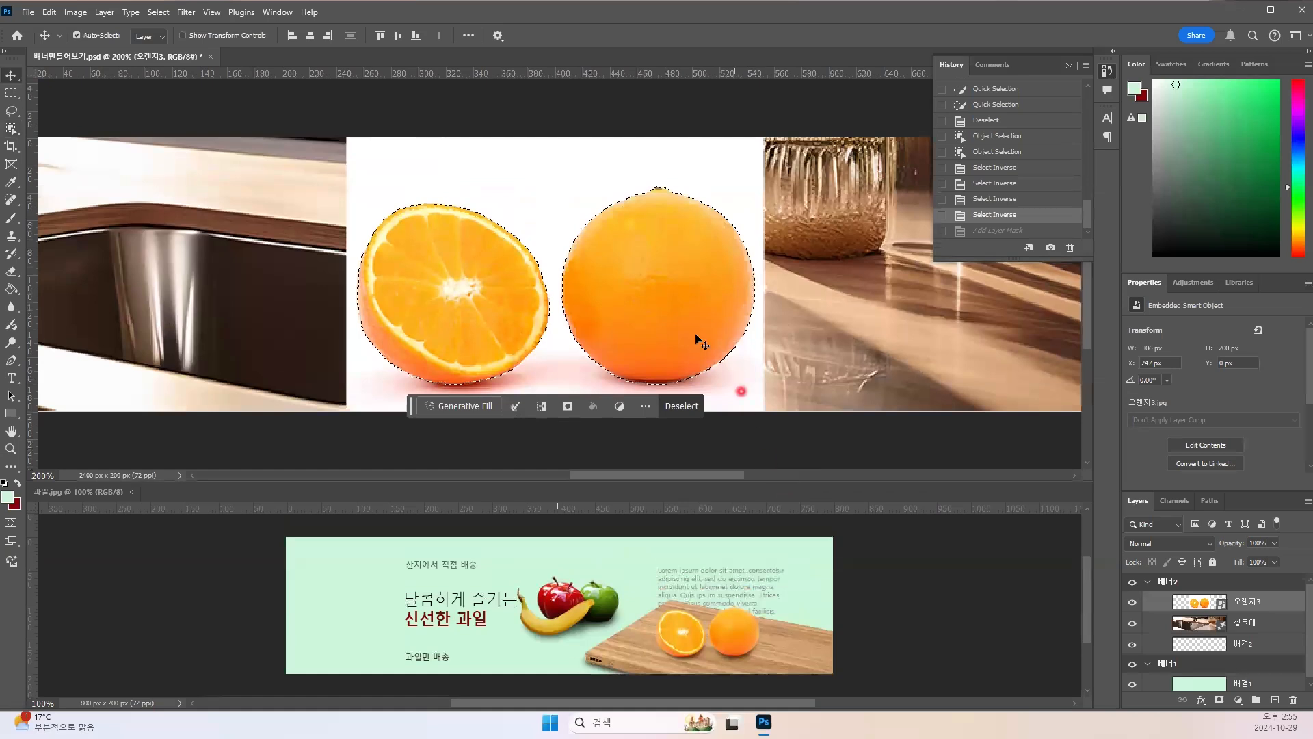
key(ctrl+plus)
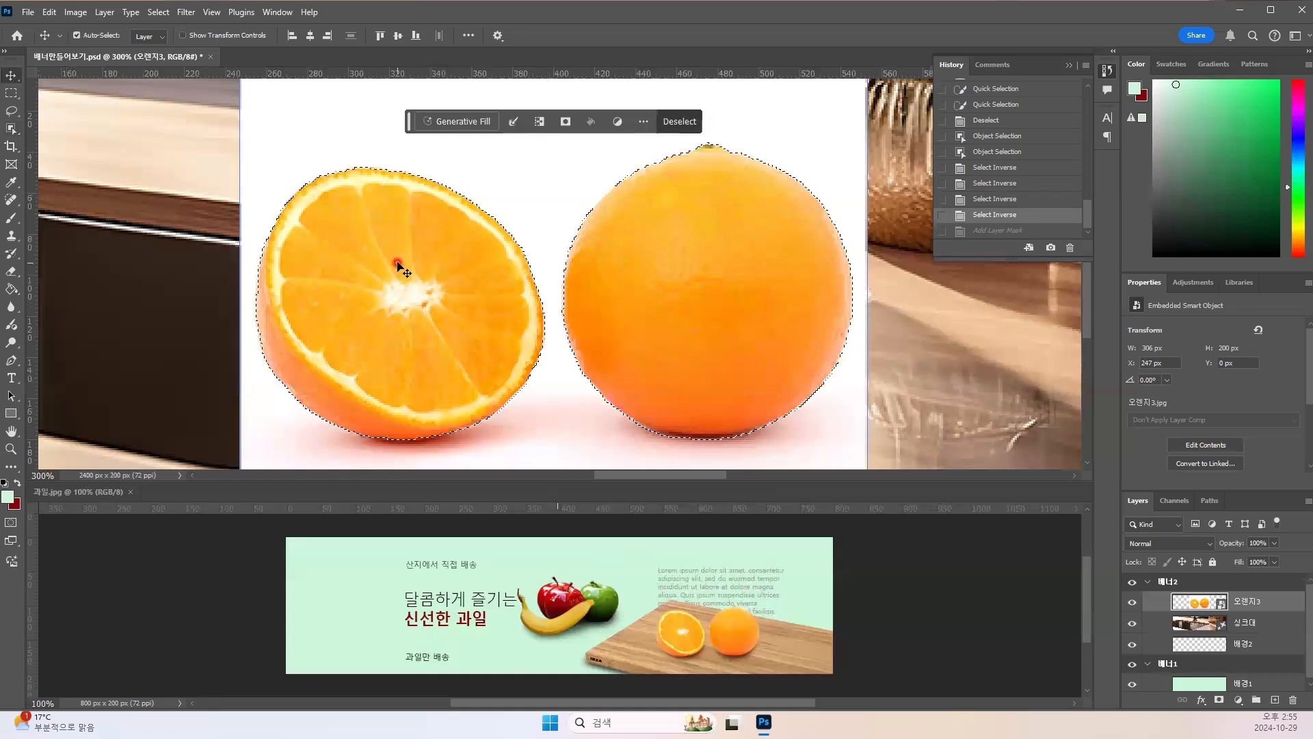
click(157, 13)
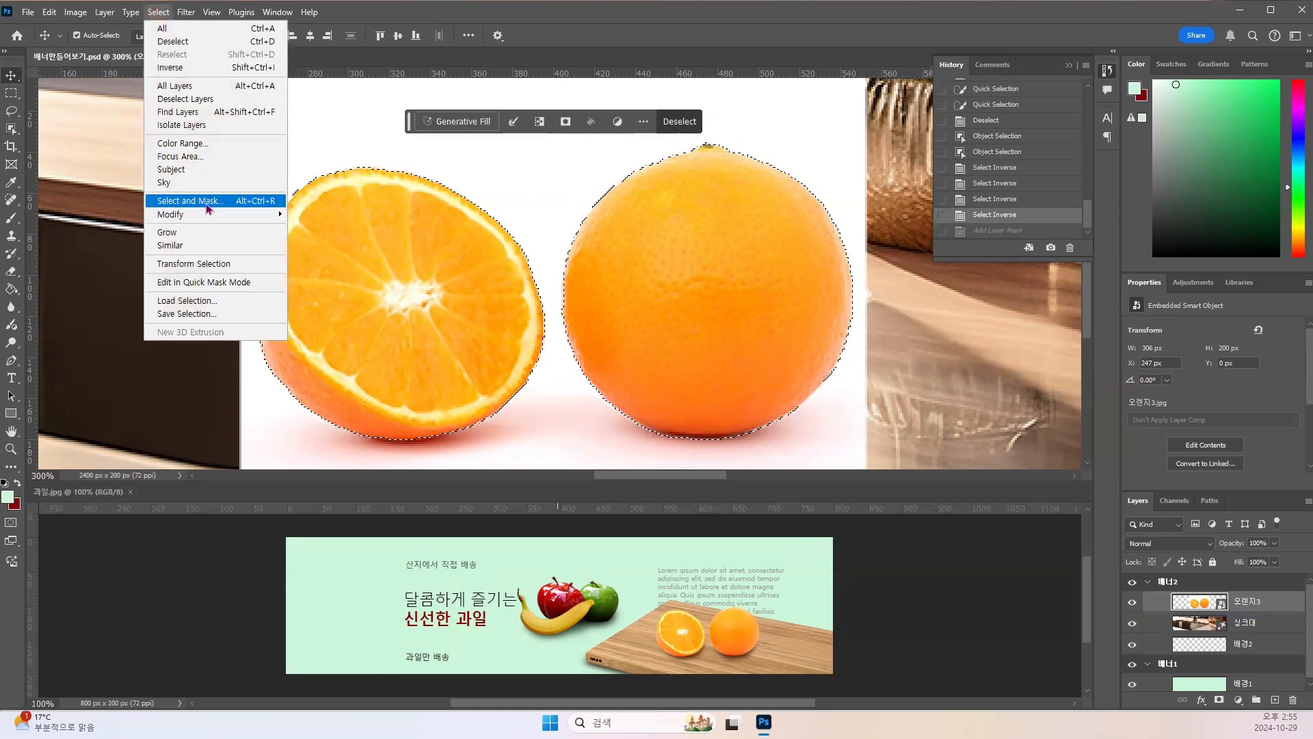
click(468, 12)
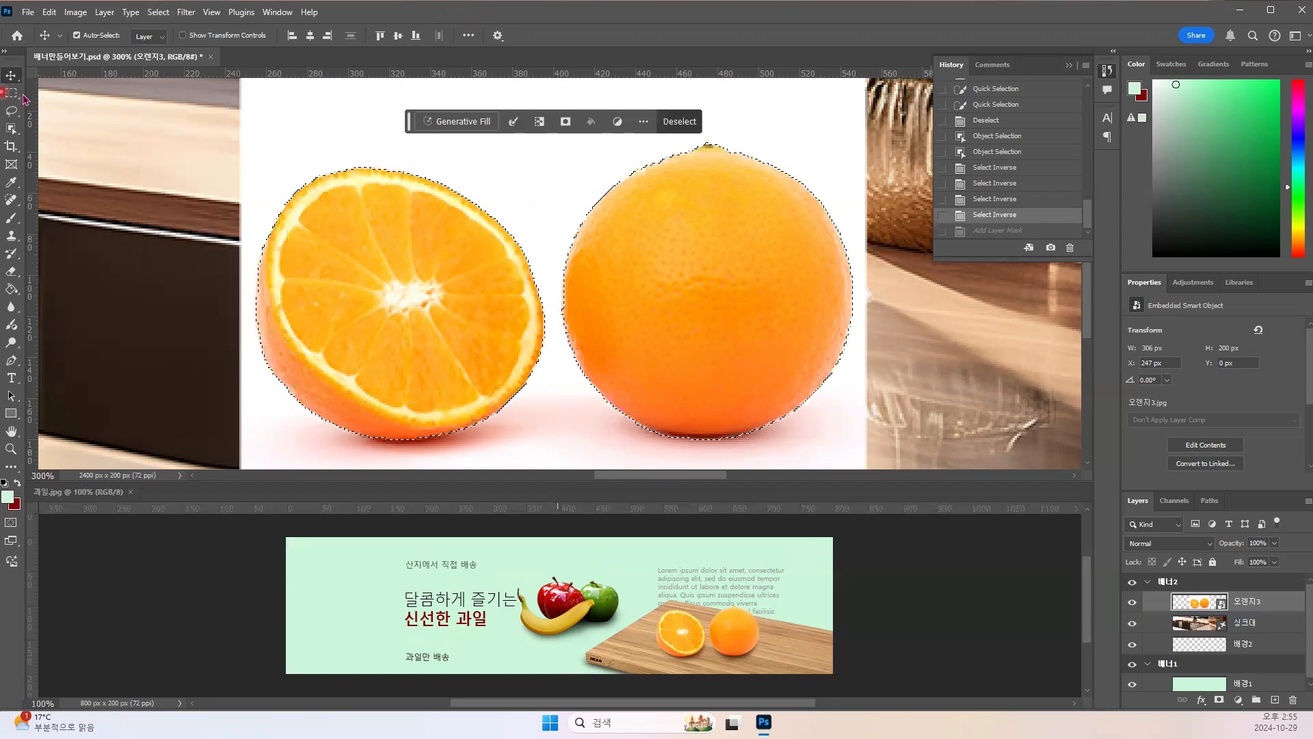
click(13, 95)
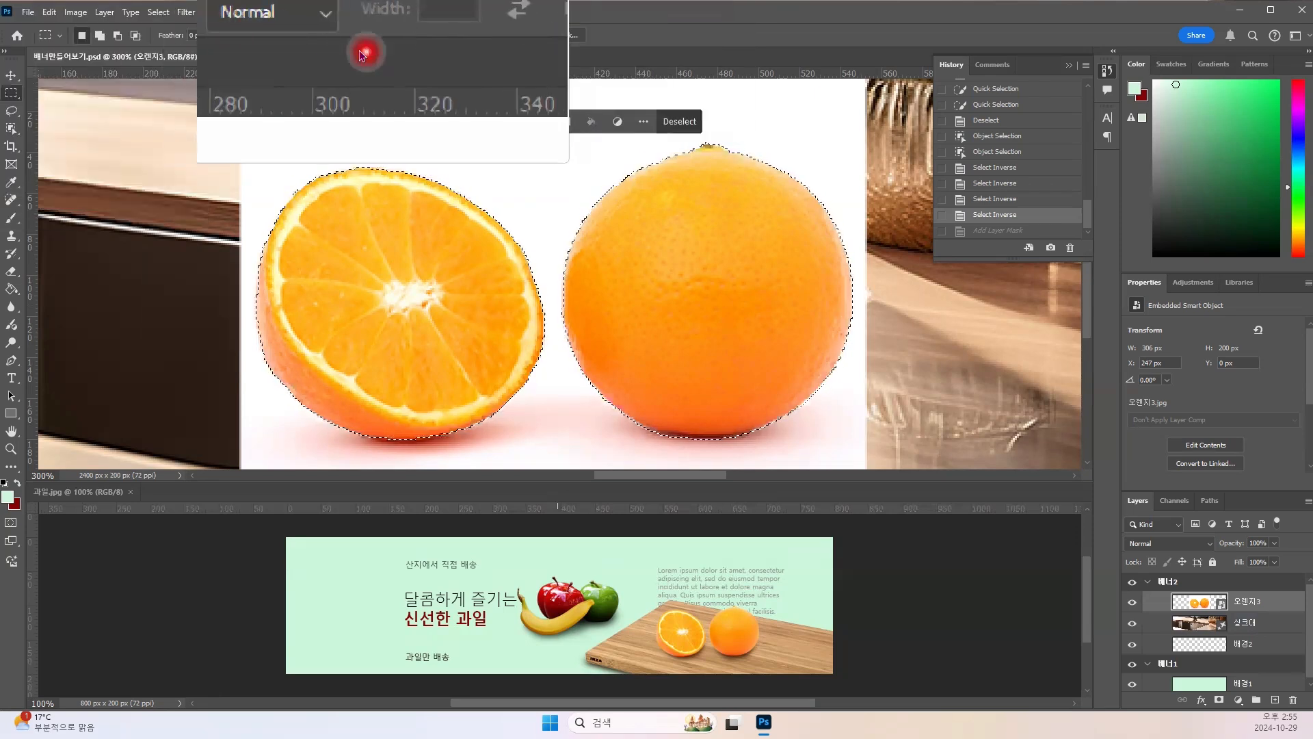
click(571, 37)
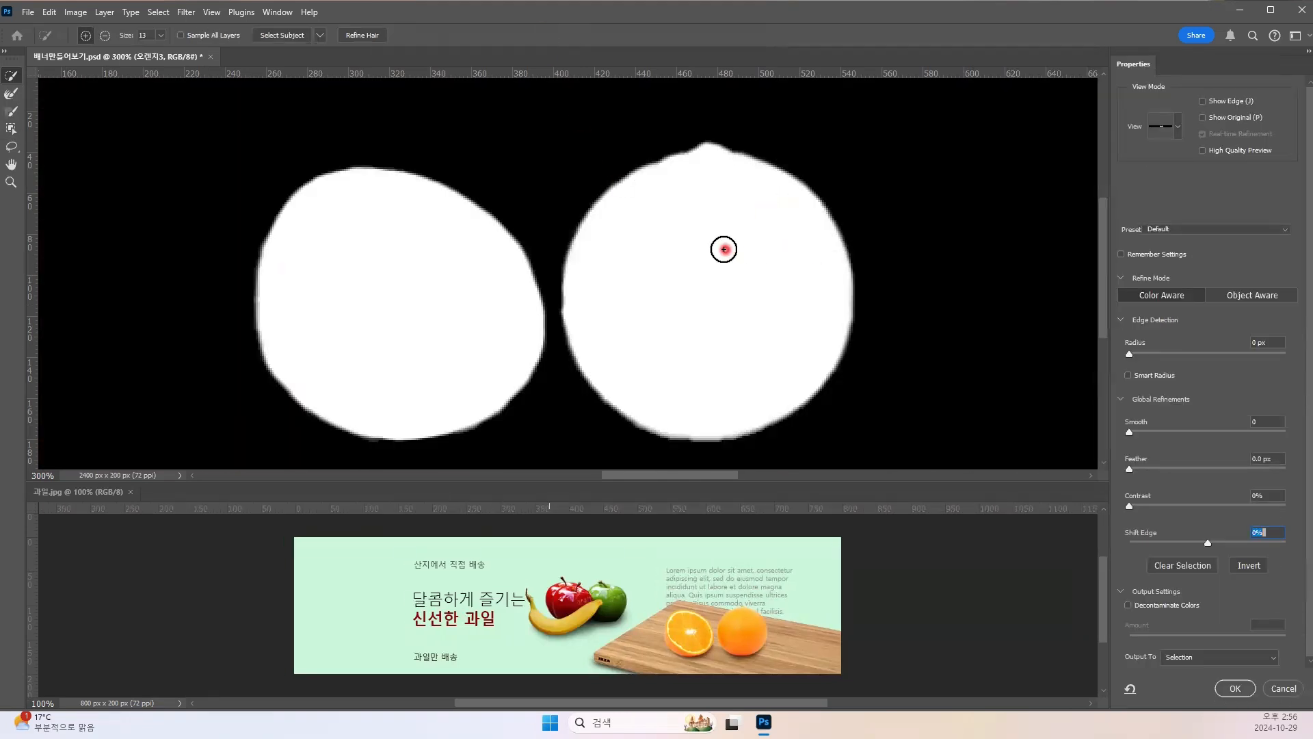
Step: Preview the orange selection in the Onion Skin, Marching Ants, Overlay and On Black views, setting the On Black opacity to 43%
click(1171, 137)
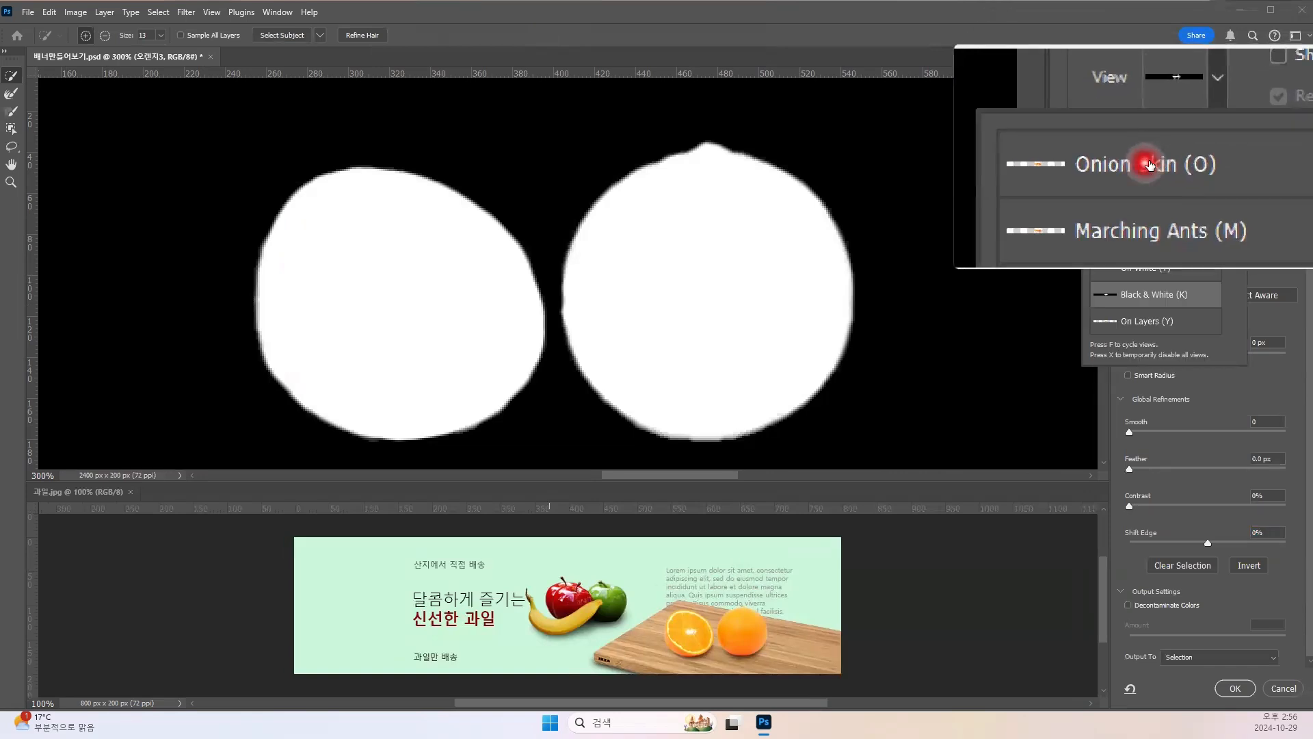
click(1147, 165)
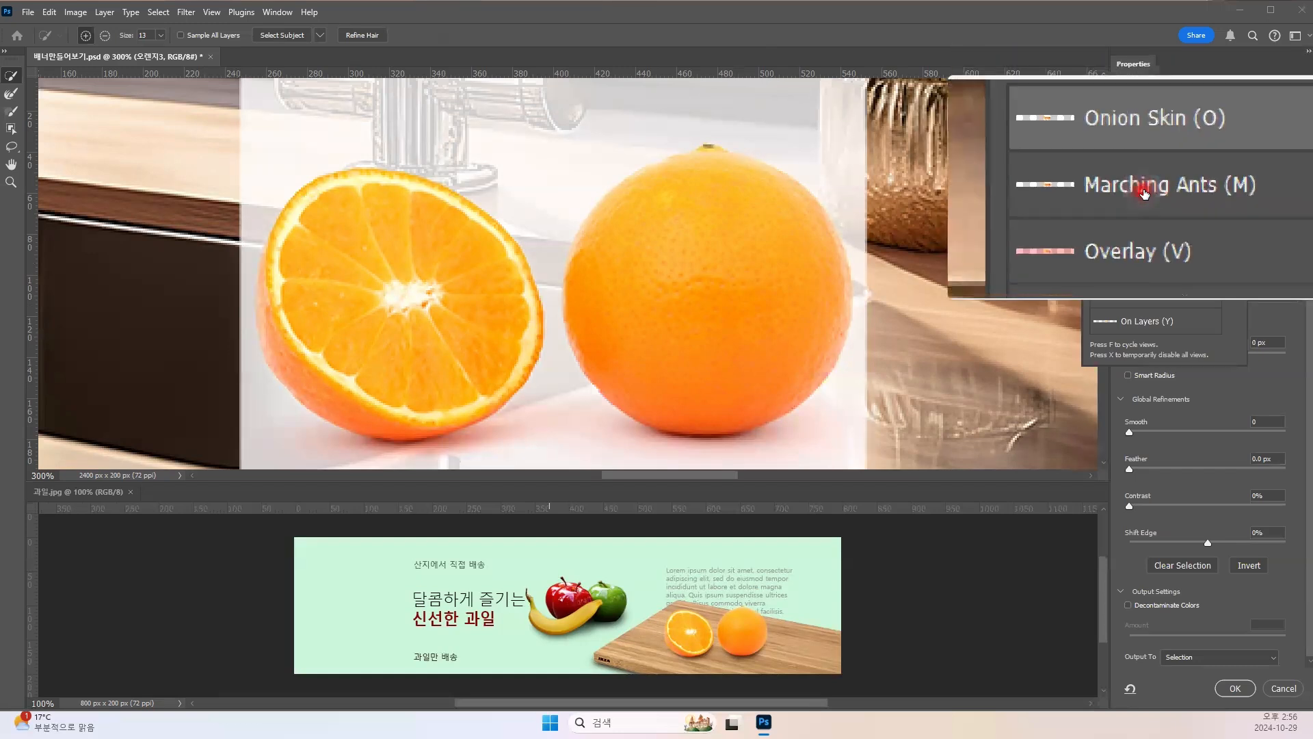
click(1145, 188)
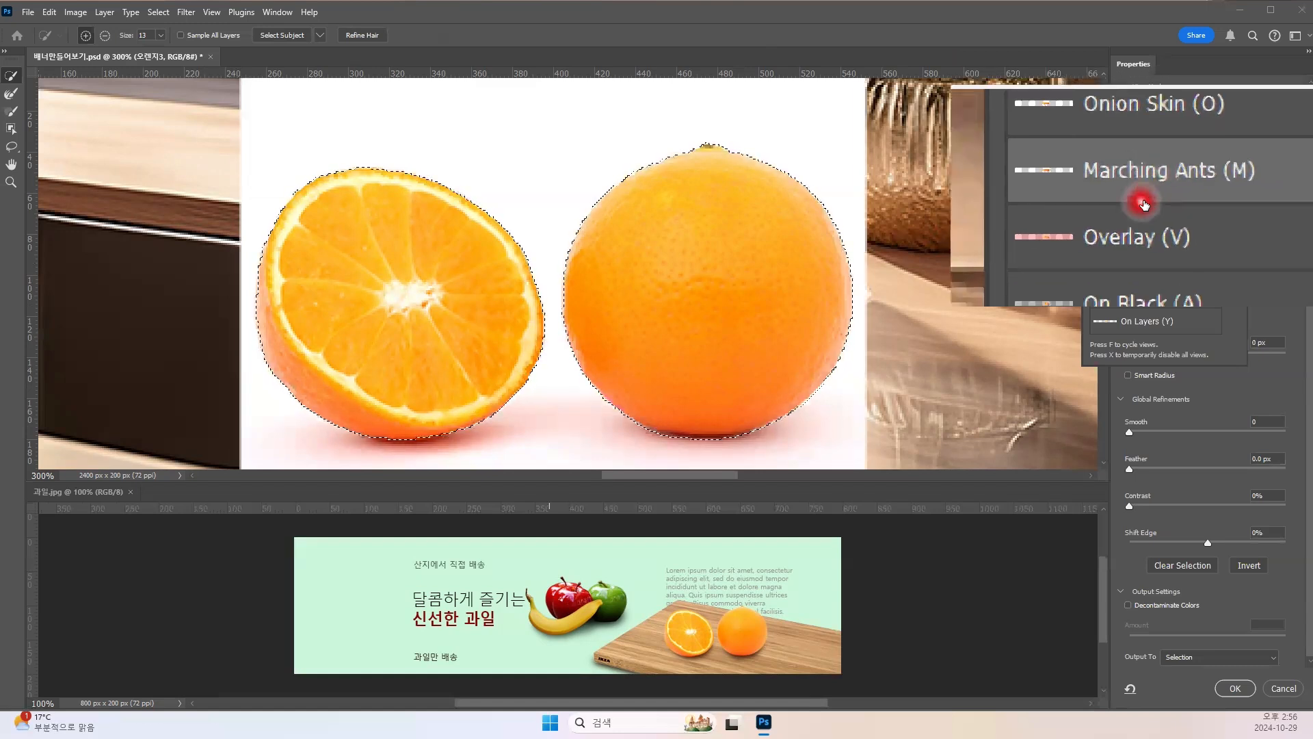
click(1134, 220)
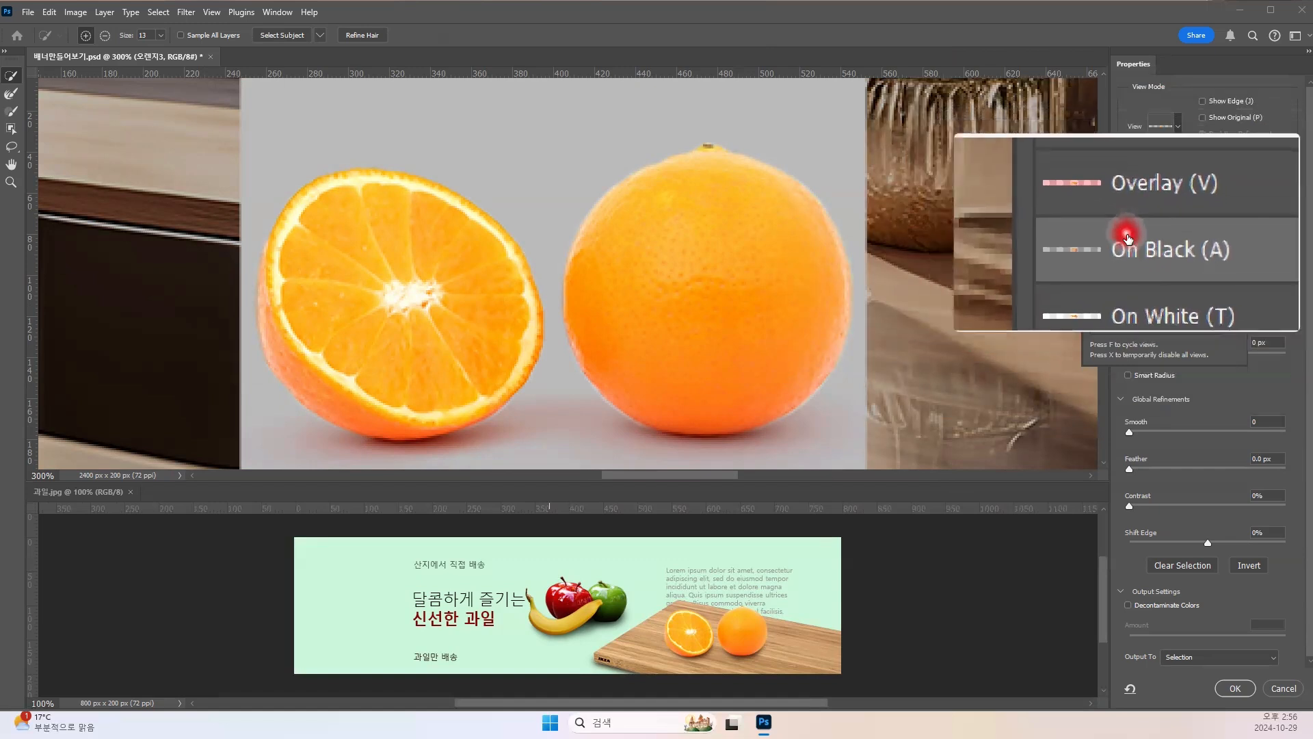
click(1160, 242)
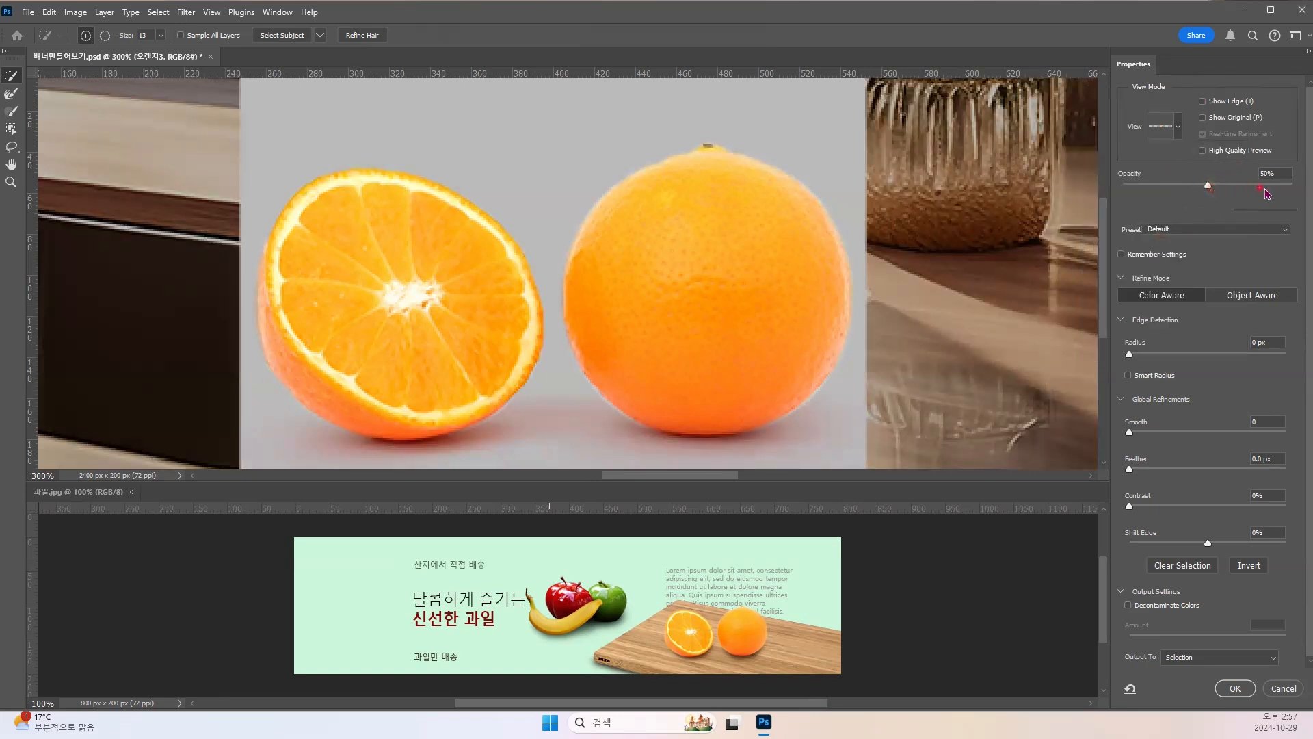
drag(1208, 186, 1293, 187)
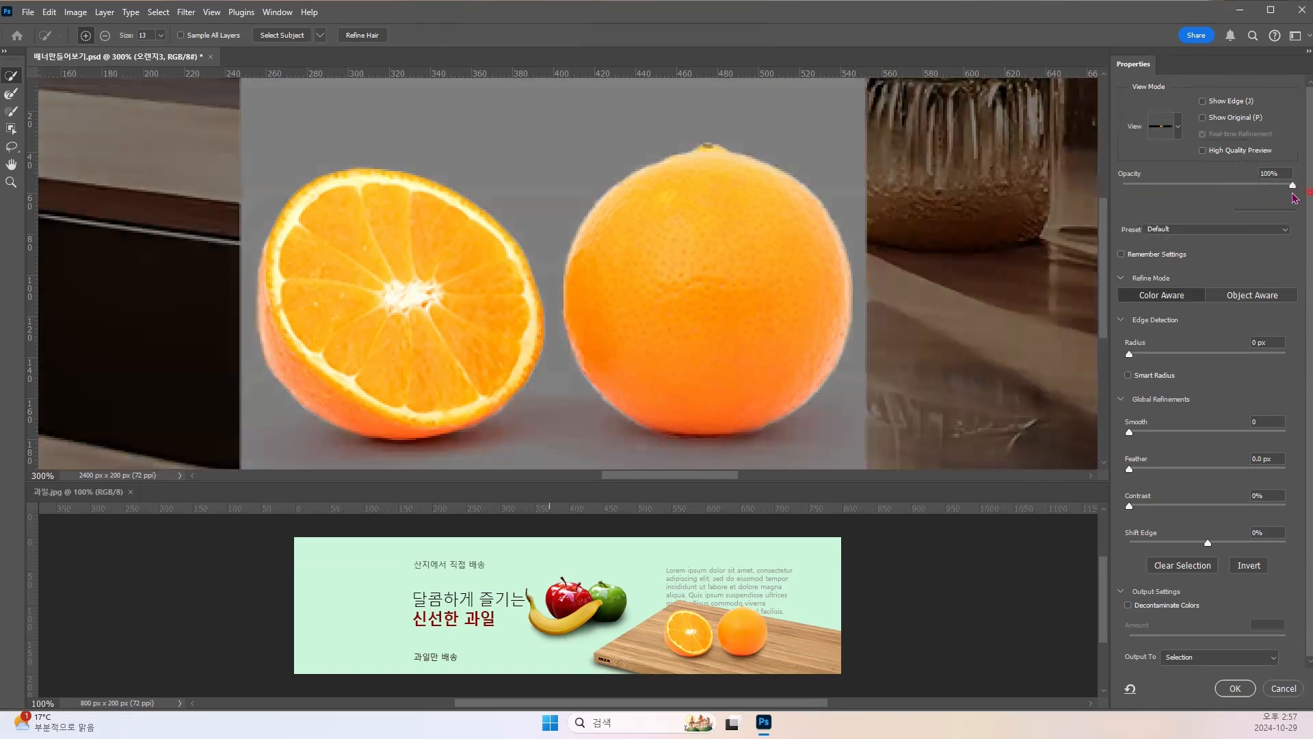
drag(1293, 195, 1196, 198)
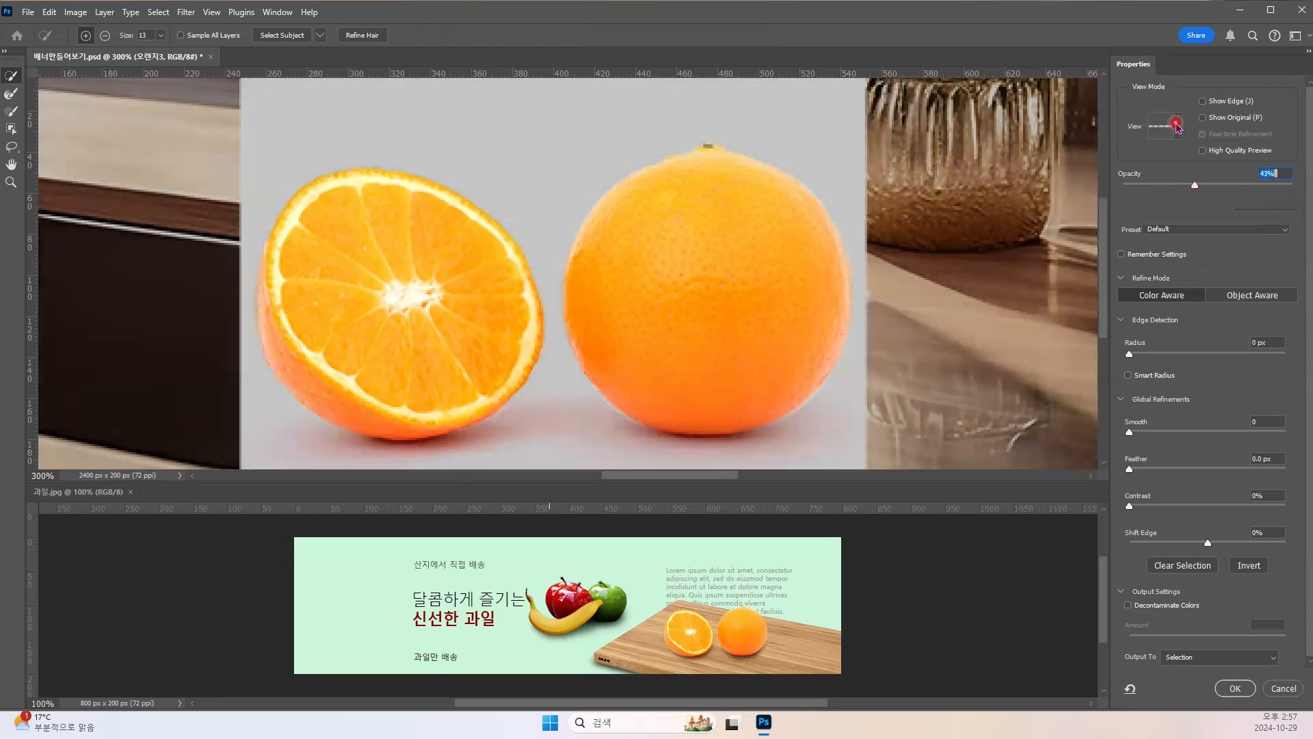
Step: Switch the selection preview to Black & White and set the edge contrast to 23%
click(1177, 128)
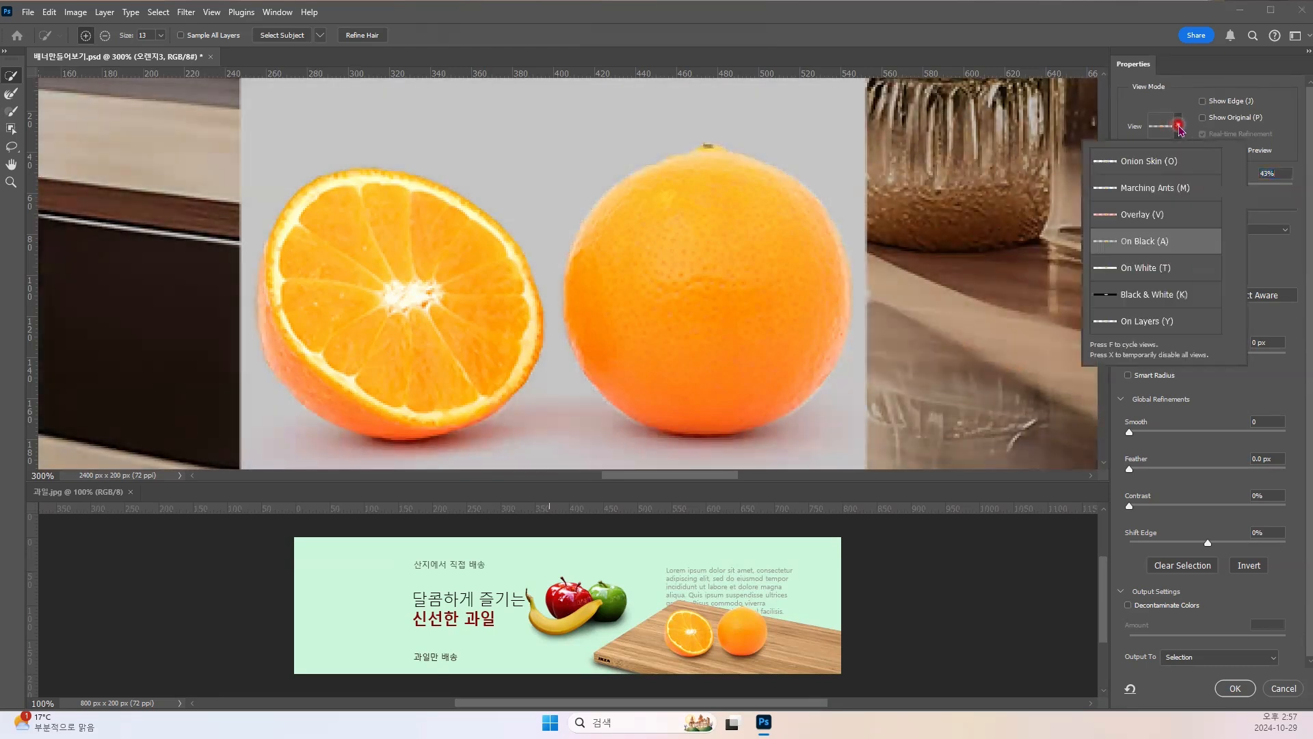
click(1136, 296)
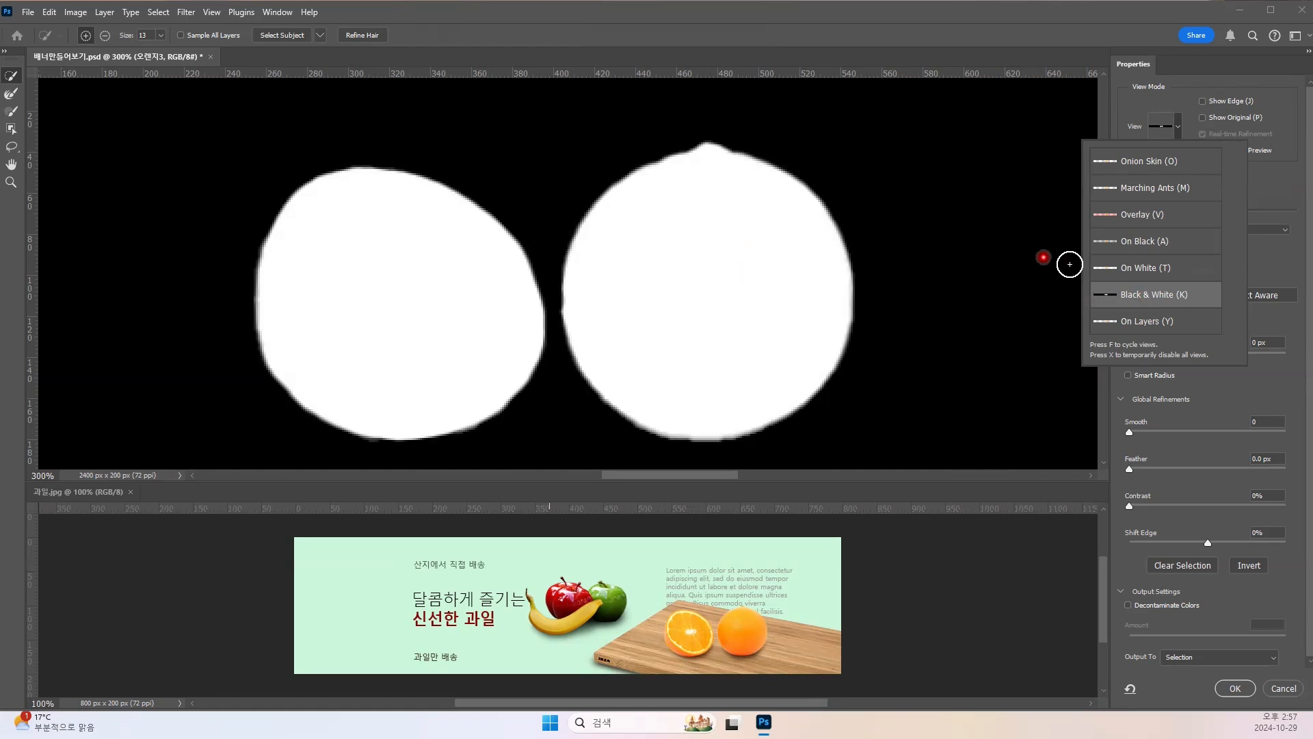
click(1123, 293)
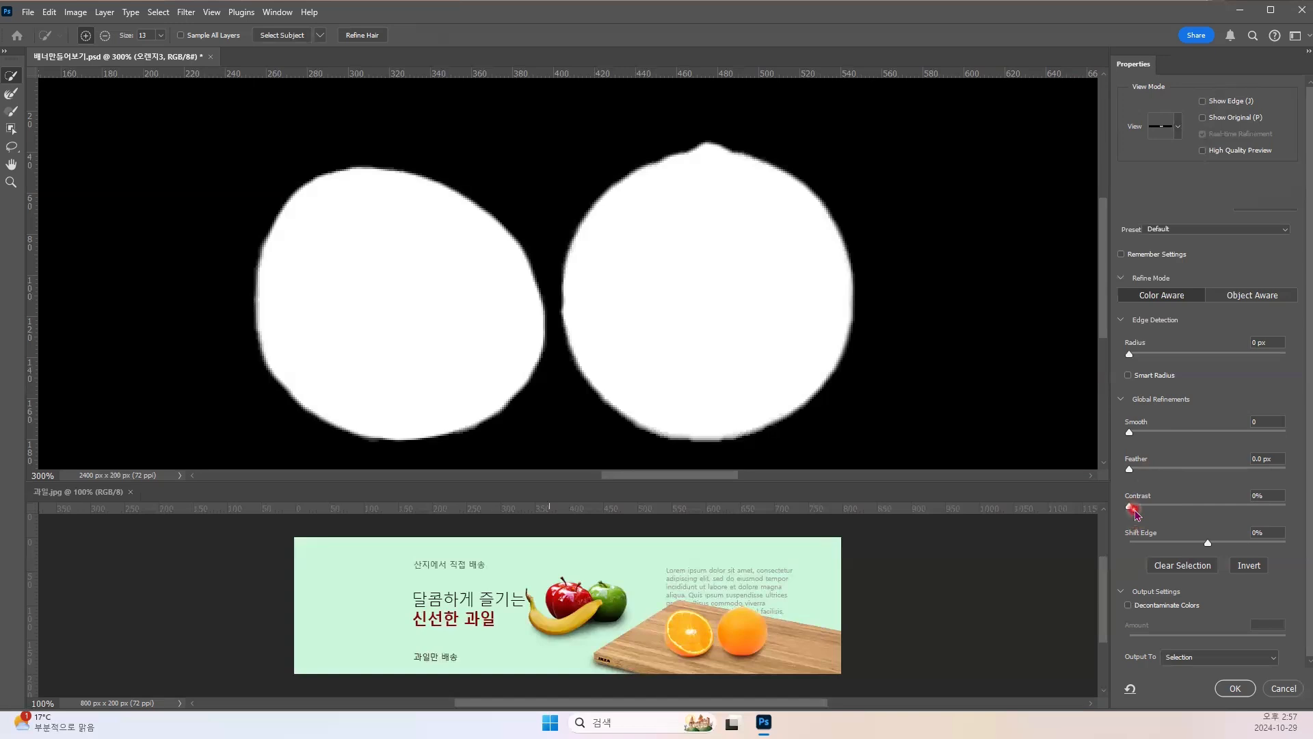
drag(1133, 507, 1169, 510)
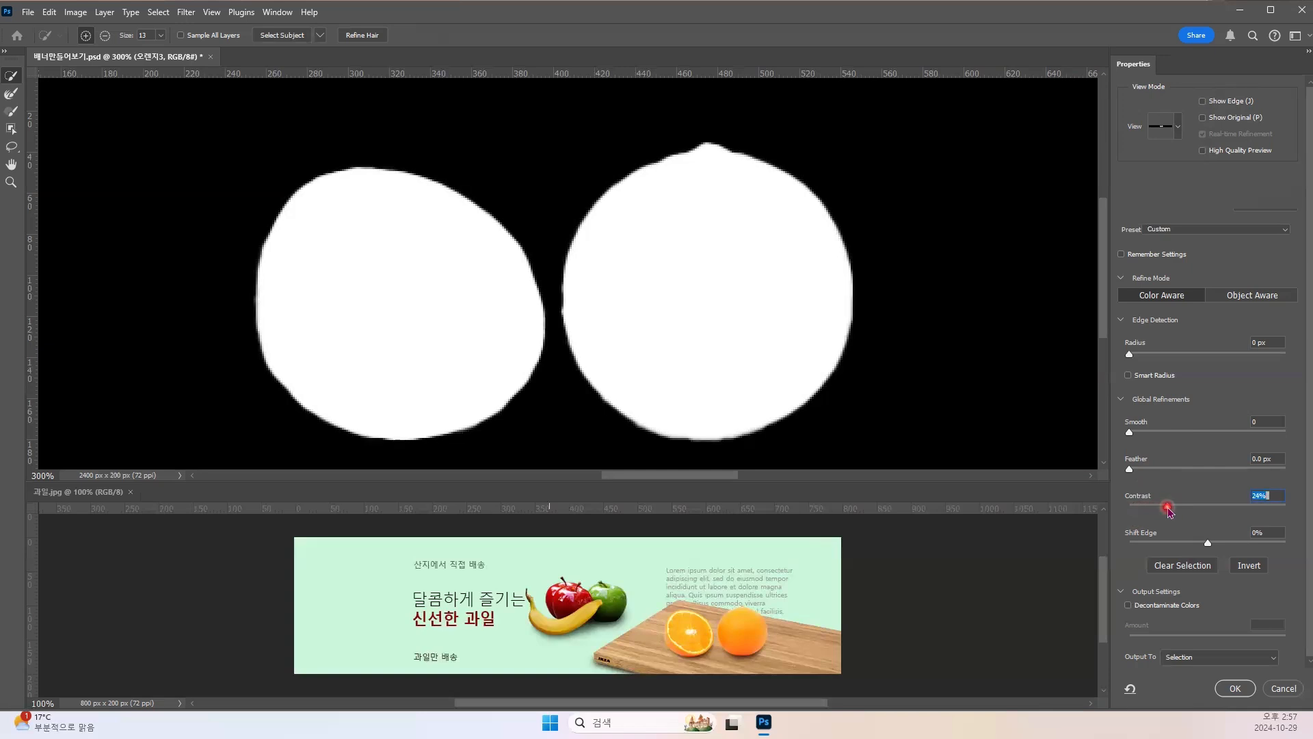
drag(1169, 510, 1167, 509)
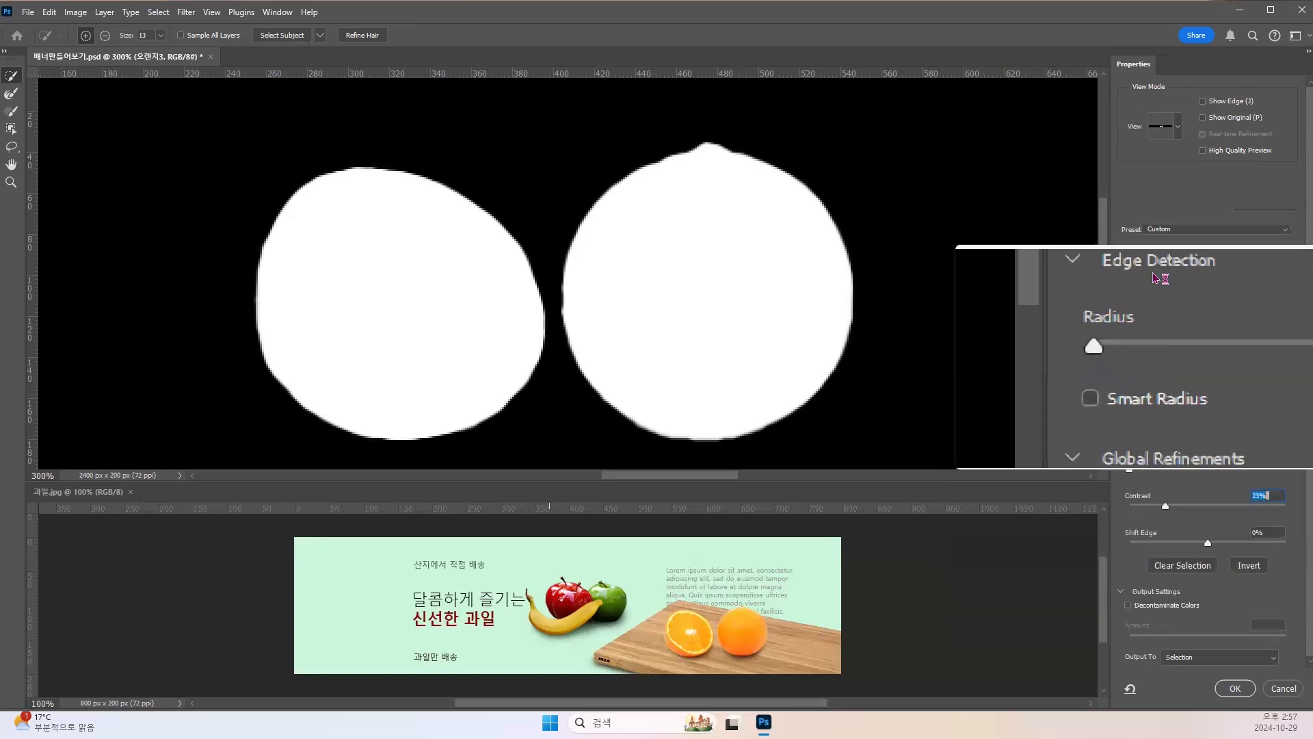
Step: Preview the selection in the On Layers view and examine the facing edges of the two oranges
click(1178, 128)
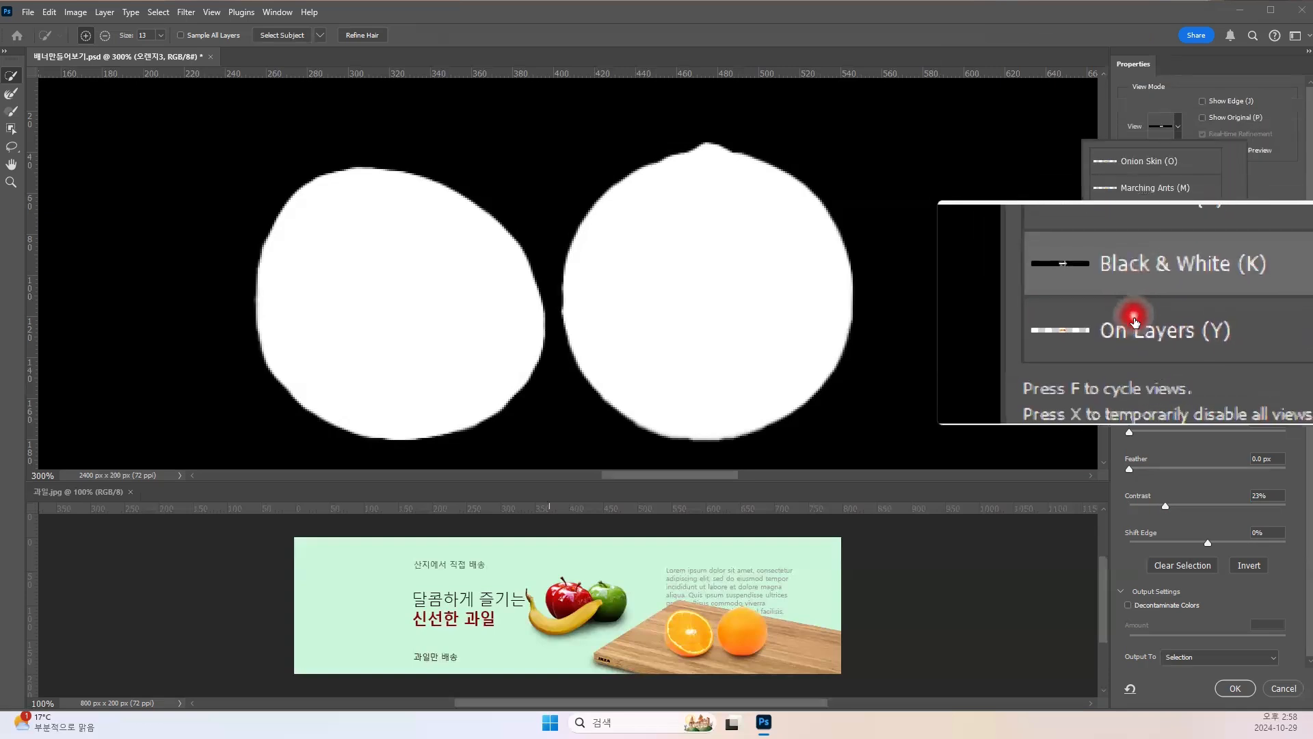
click(1135, 323)
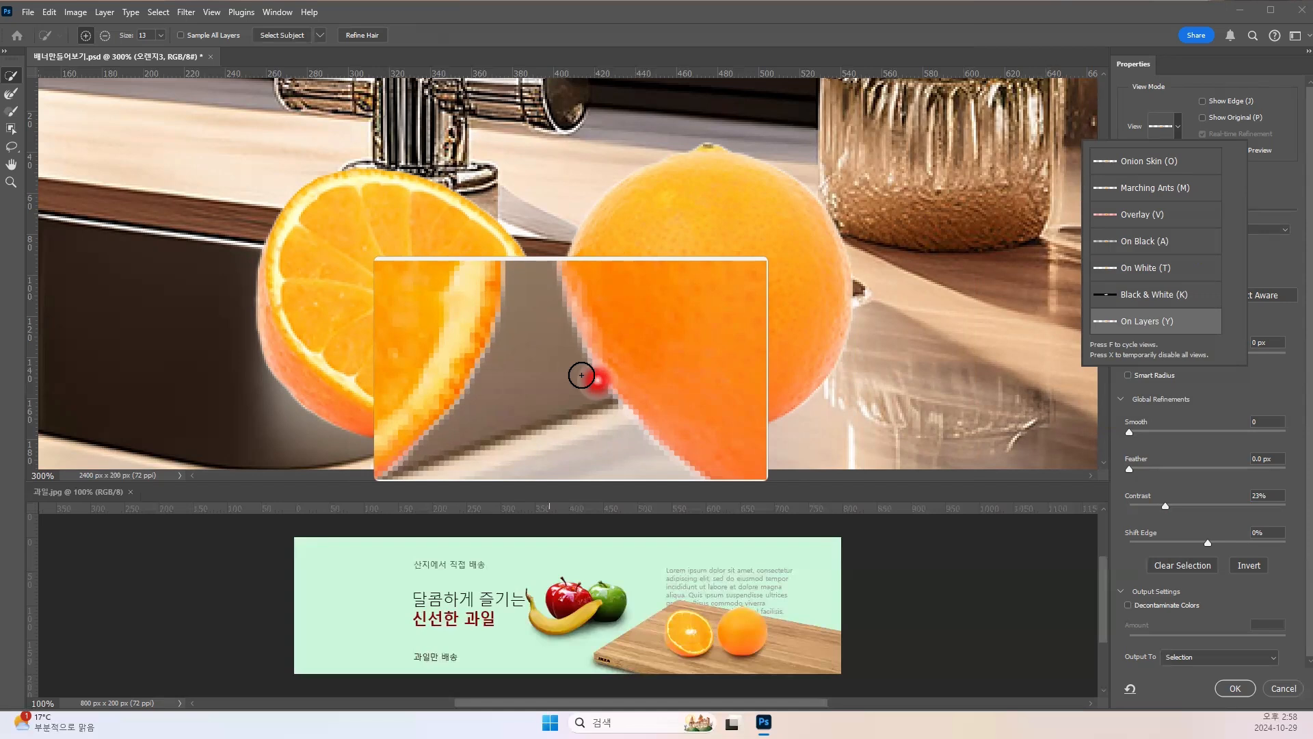
mouse_move(582, 374)
mouse_down()
mouse_move(507, 334)
mouse_move(545, 352)
mouse_up()
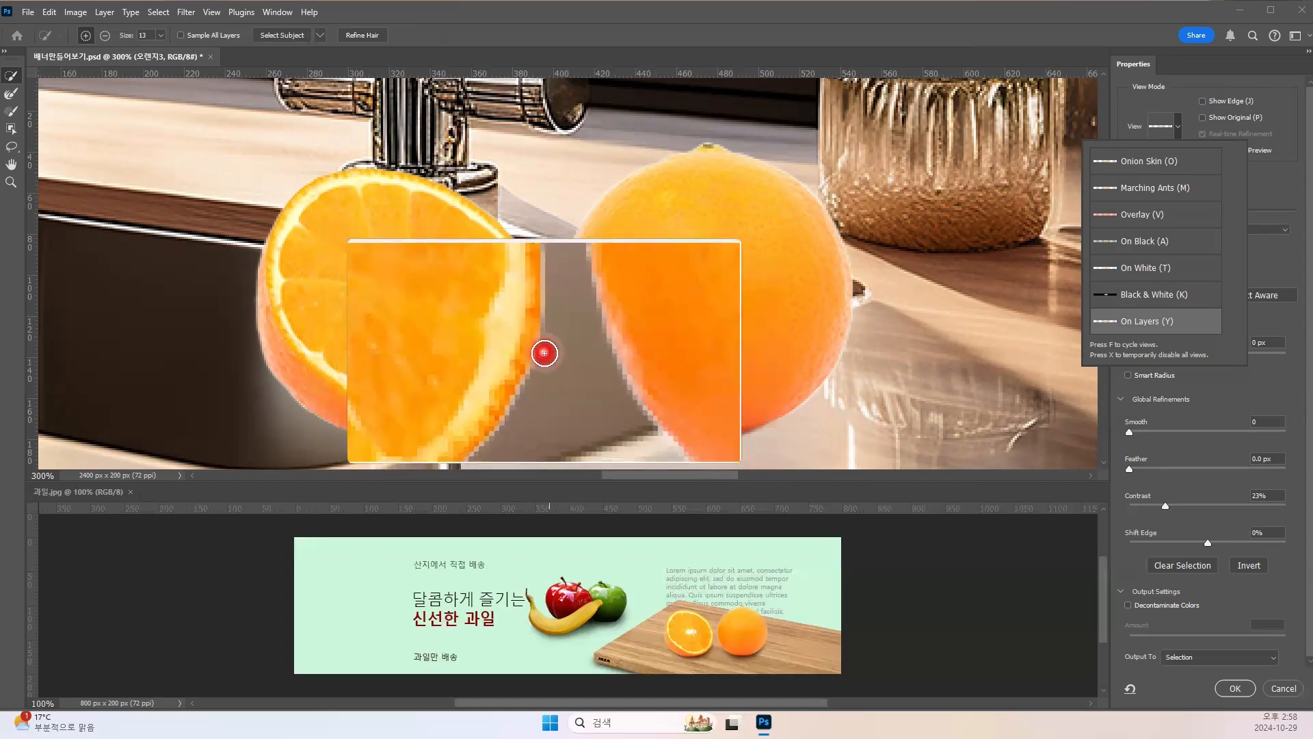
Step: Preview the orange selection in Black & White, setting the edge contrast to 20% and Shift Edge to -43%
click(1109, 296)
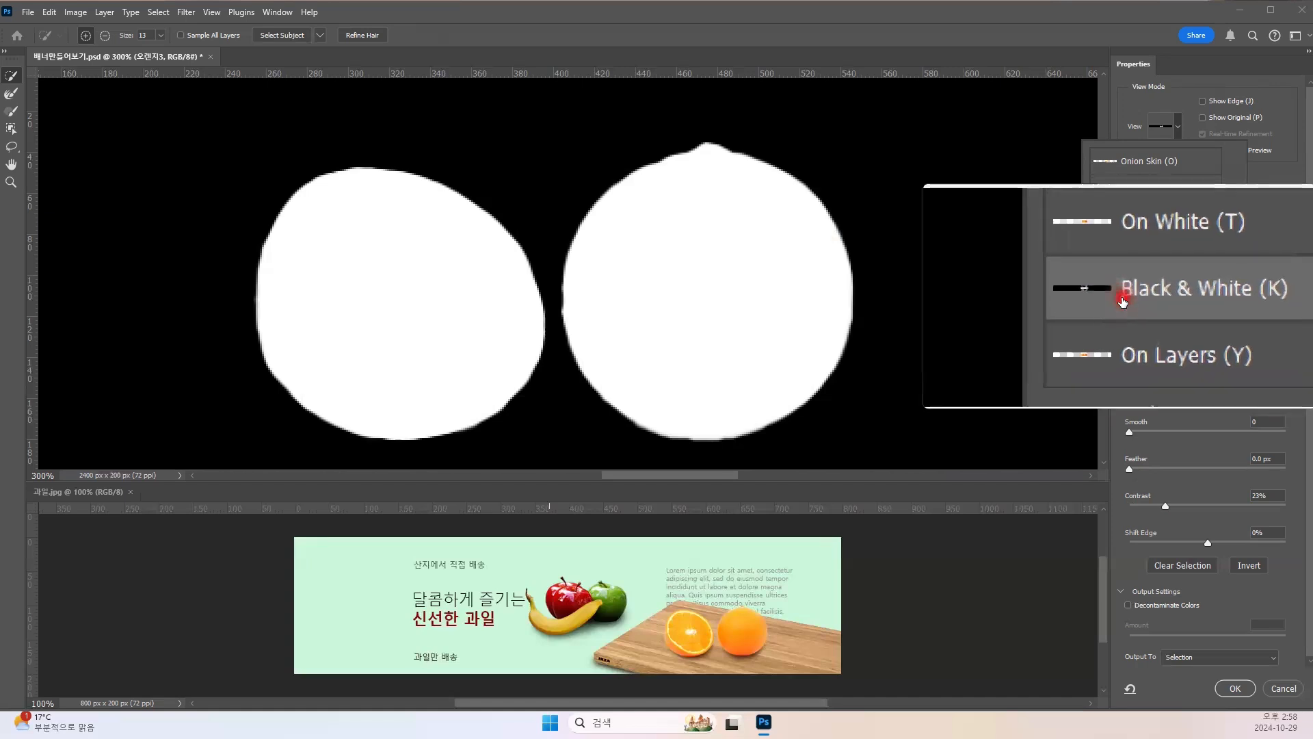
click(1111, 296)
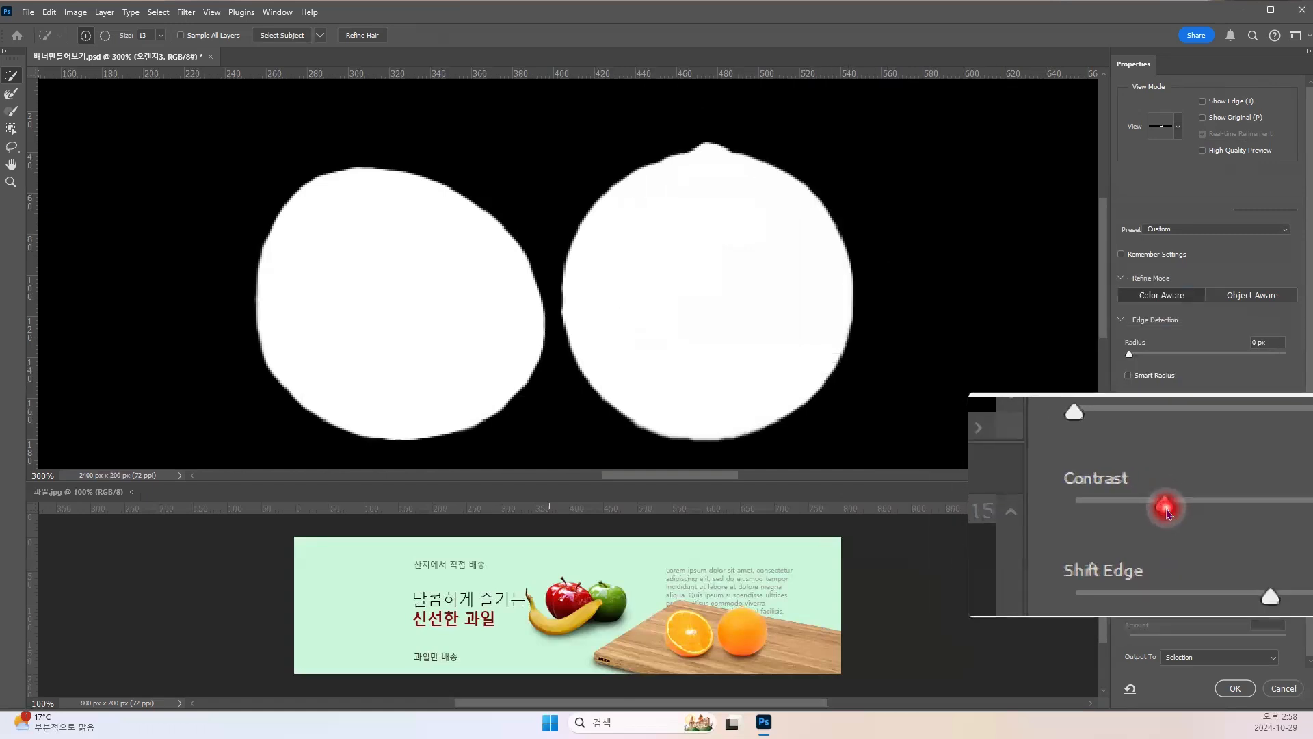
drag(1167, 509, 1154, 515)
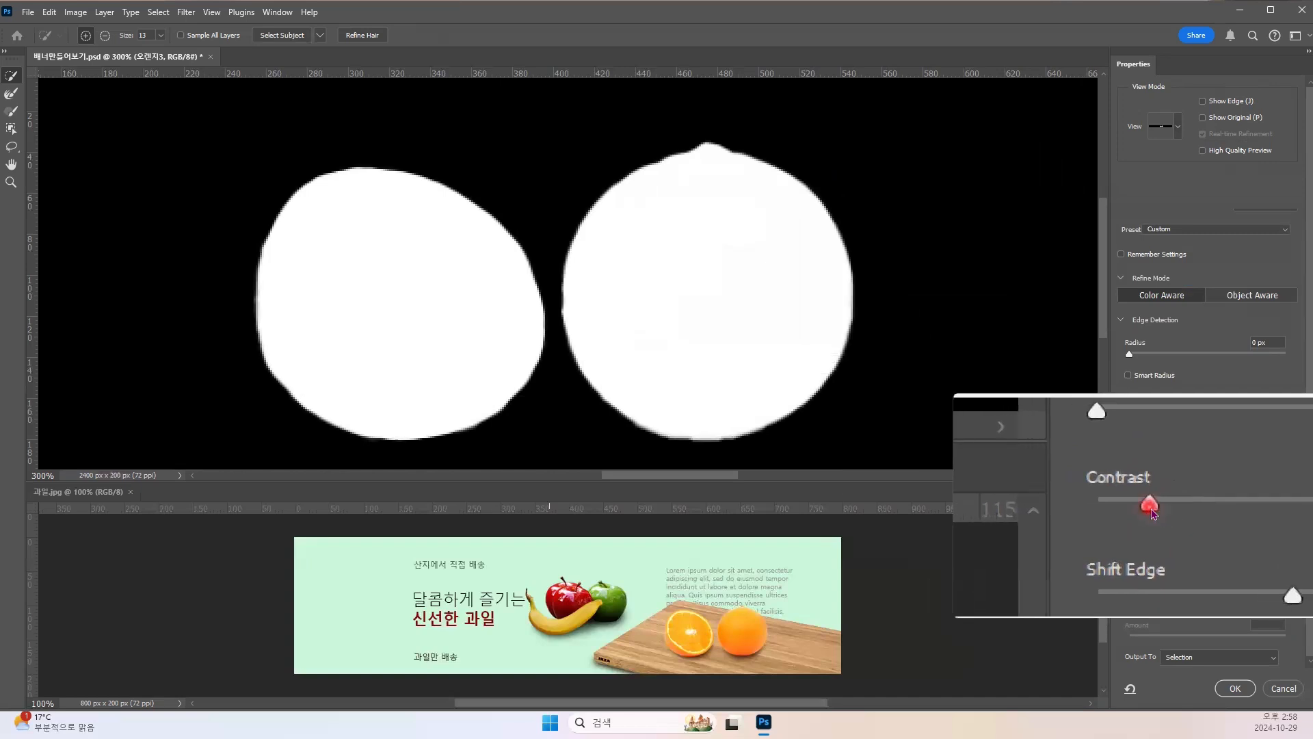
drag(1151, 510, 1150, 510)
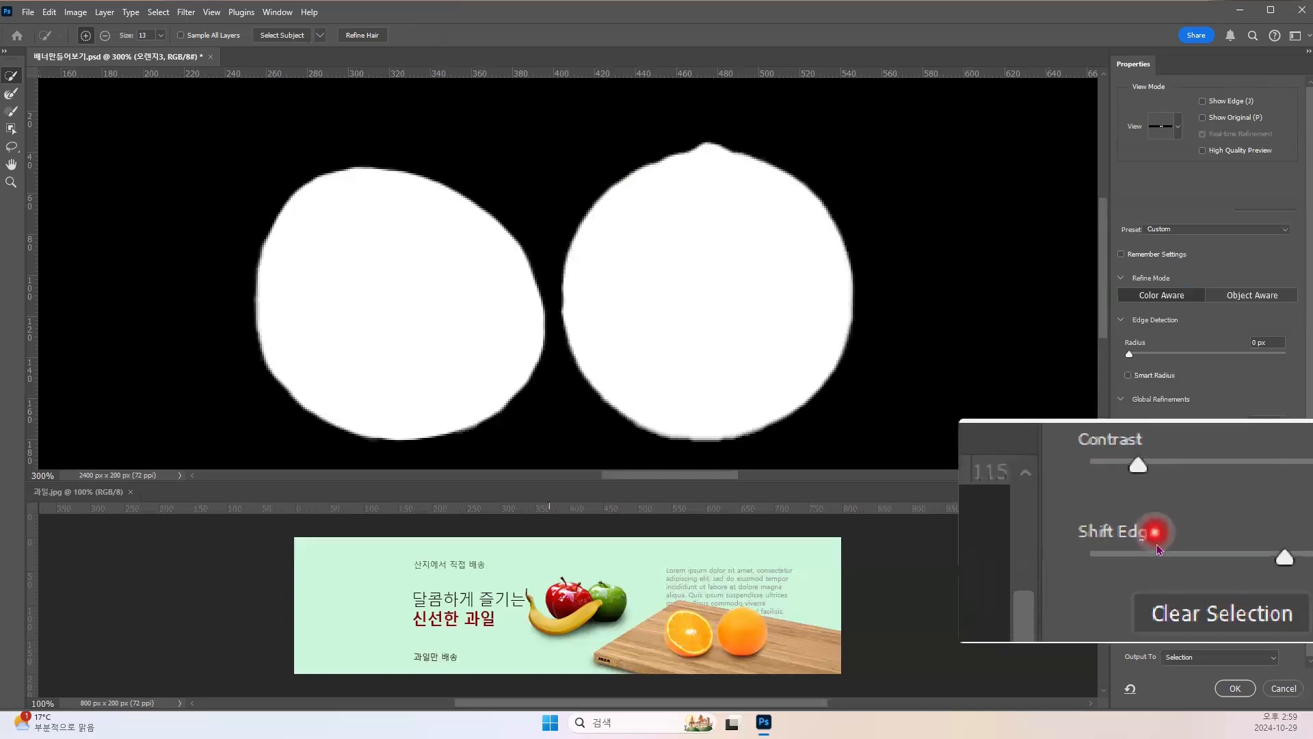
drag(1160, 507, 1176, 547)
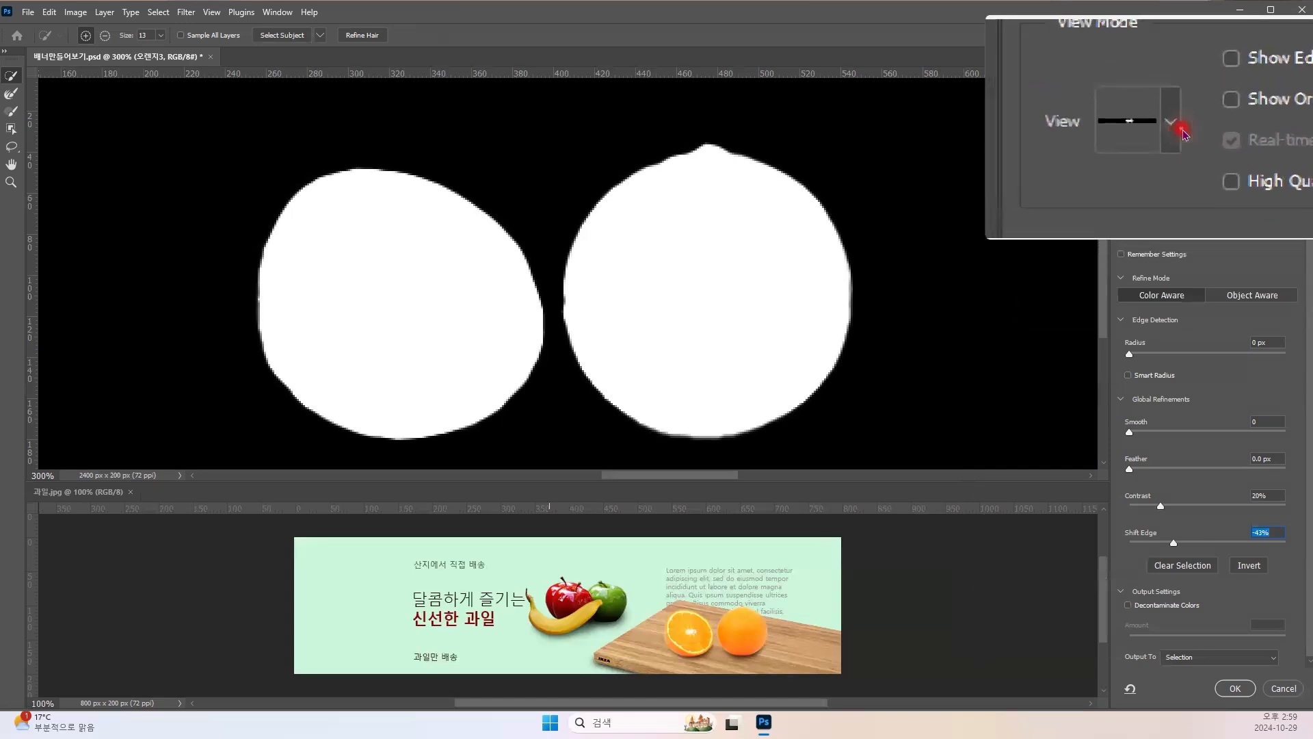
Step: Switch the selection preview to On Layers and set Shift Edge to -41%
click(1177, 126)
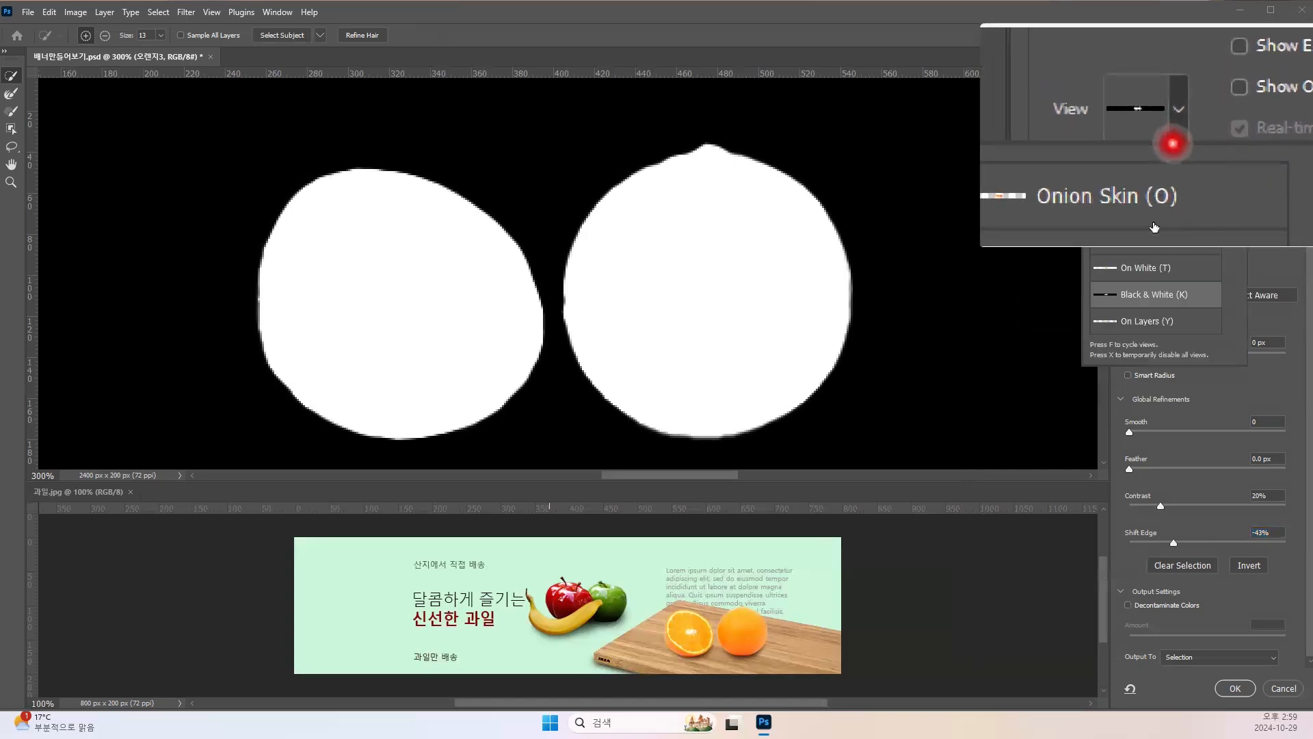
click(1154, 321)
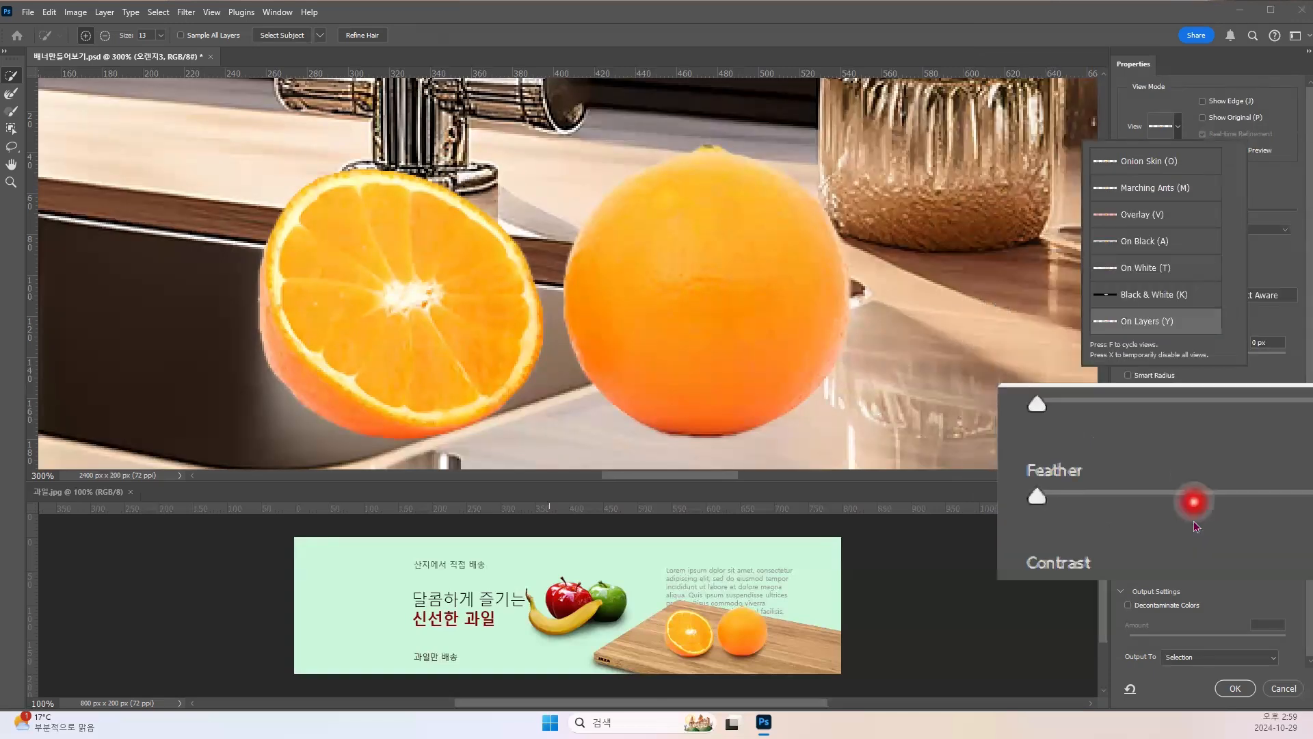
click(1169, 540)
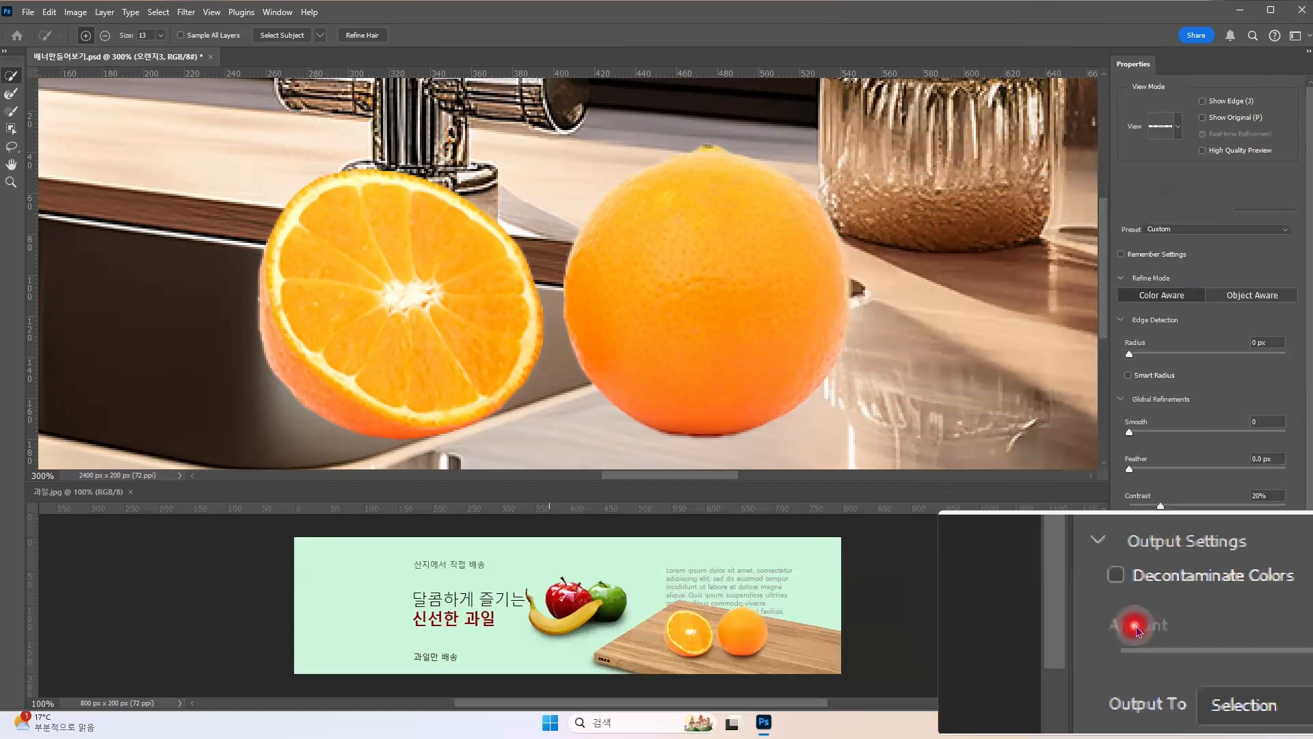
Step: Output the refined orange selection as a layer mask on the 오렌지3 layer
click(1119, 594)
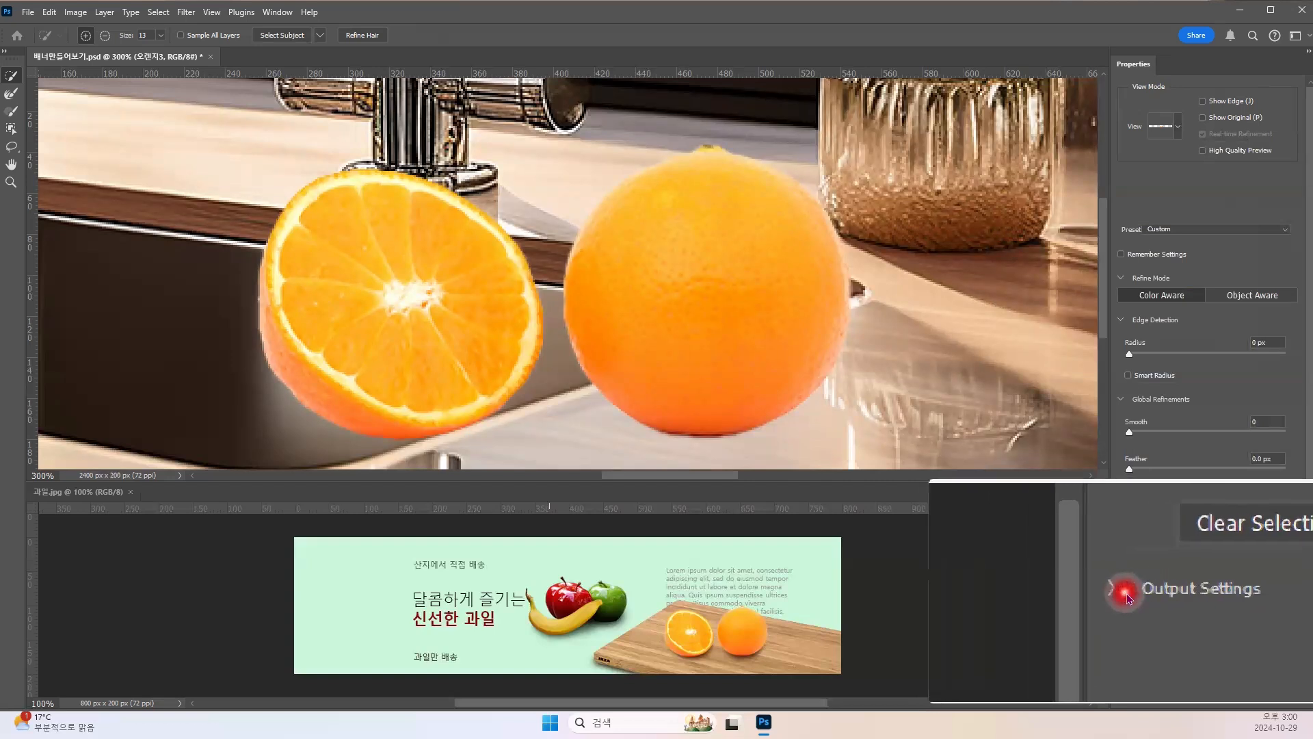
click(1122, 593)
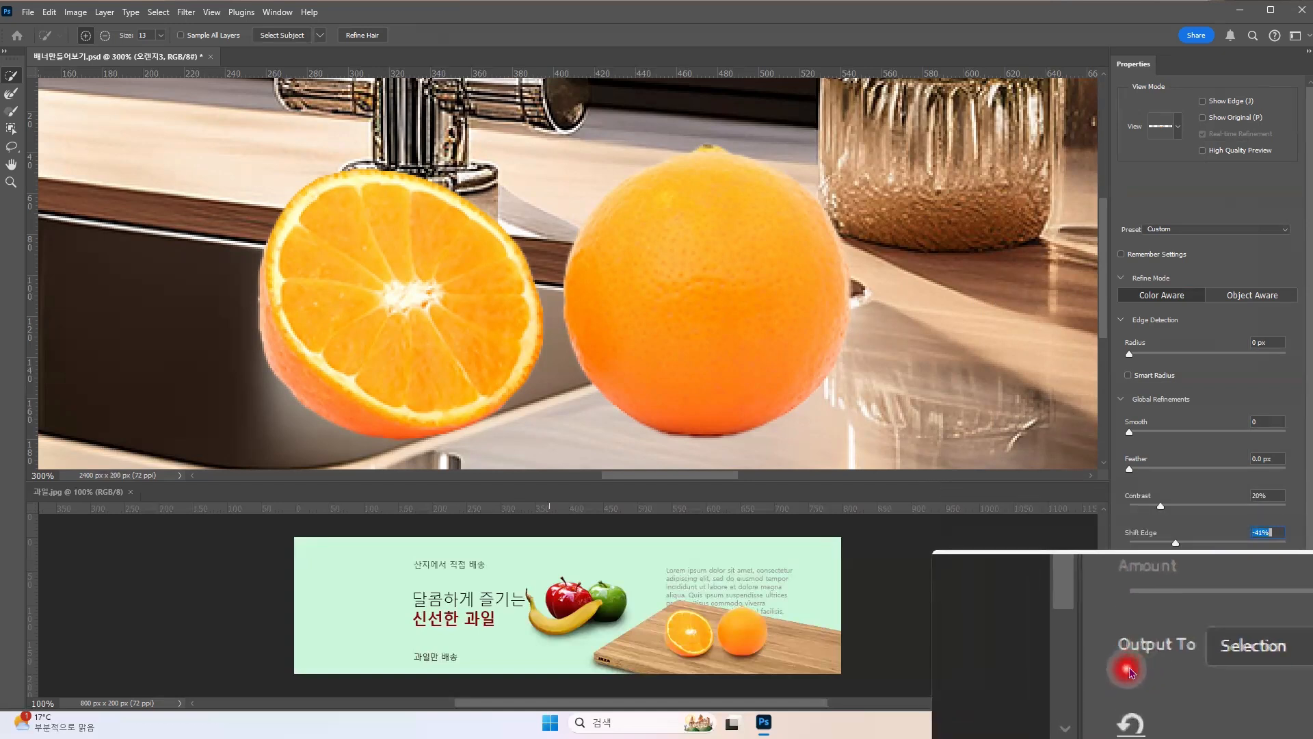
click(1187, 663)
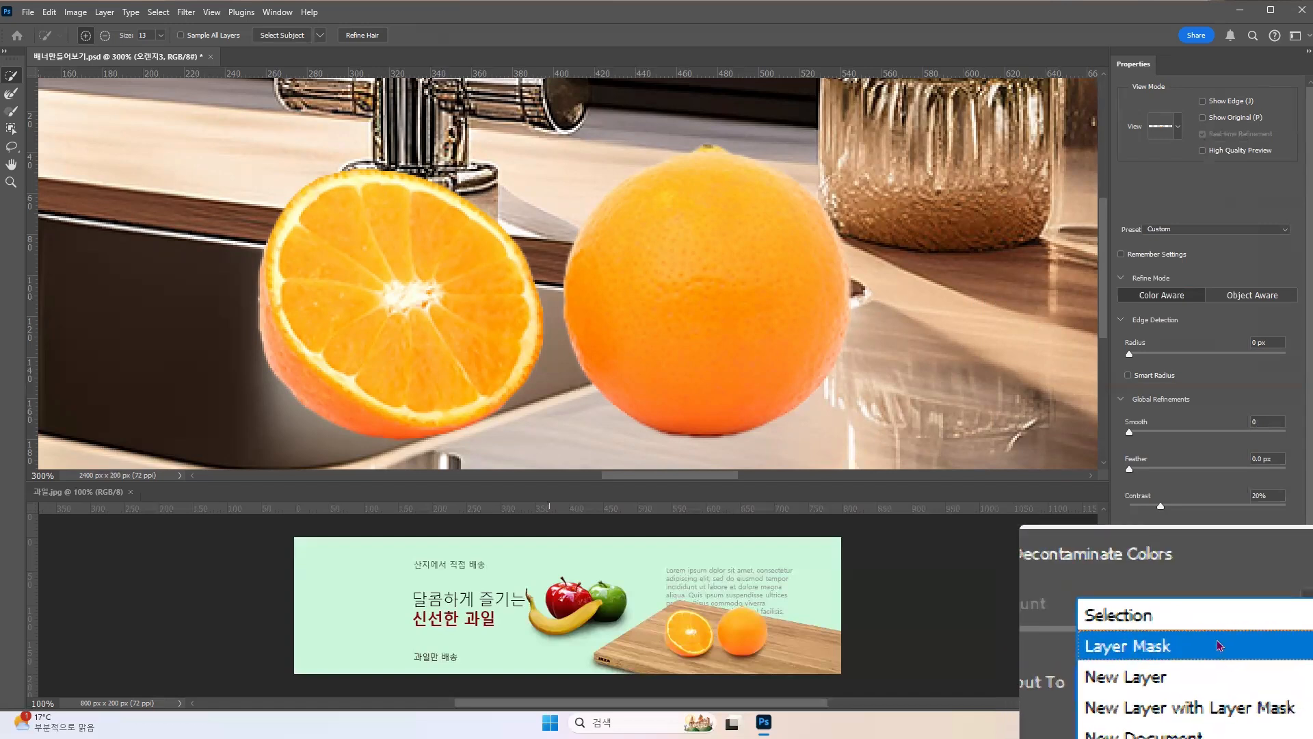
click(1219, 645)
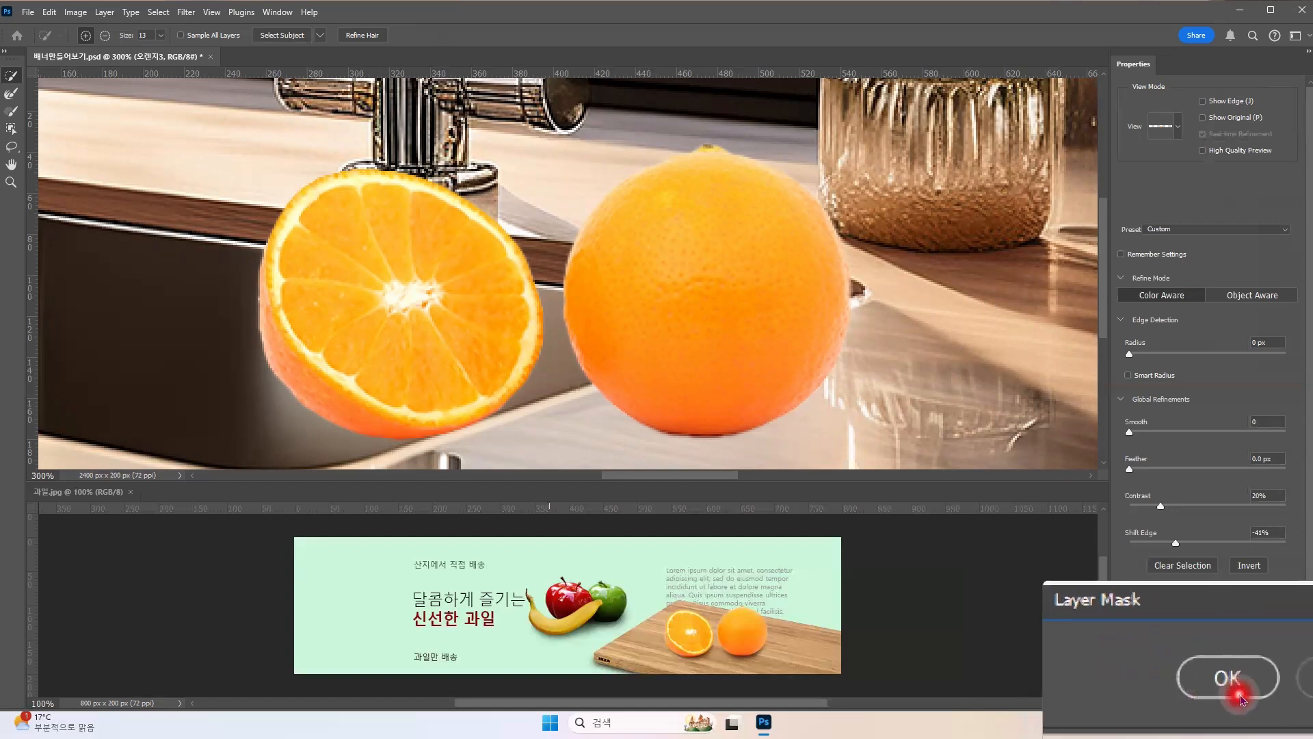
click(1239, 696)
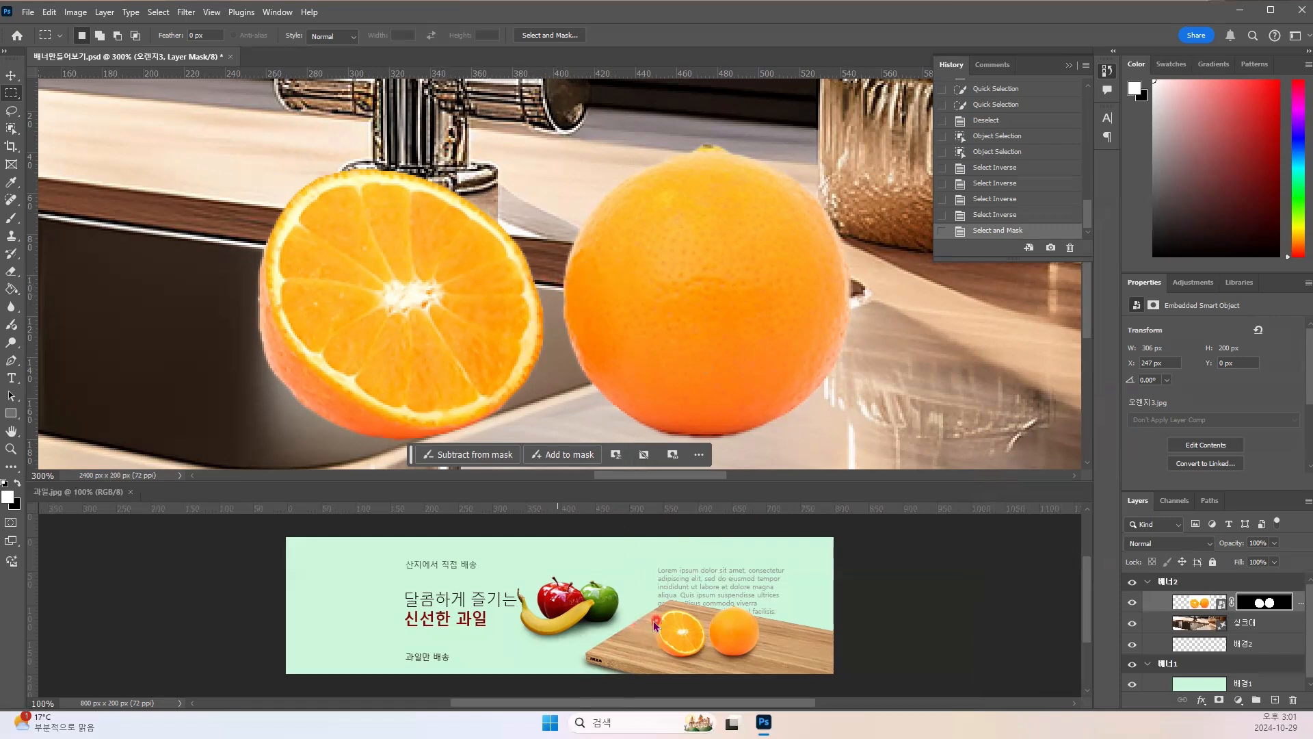
Step: Place 도마.png as an embedded object in 배너2, above the masked oranges layer
key(ctrl+minus)
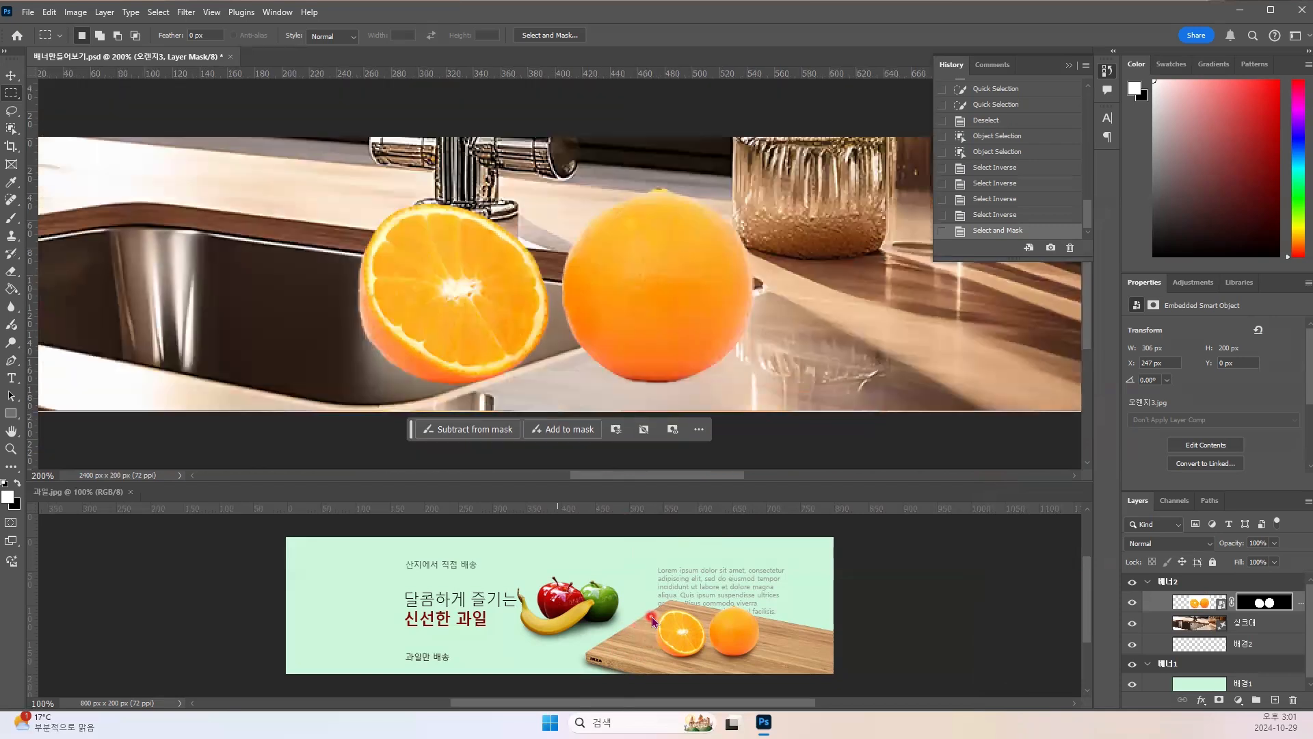
key(ctrl+minus)
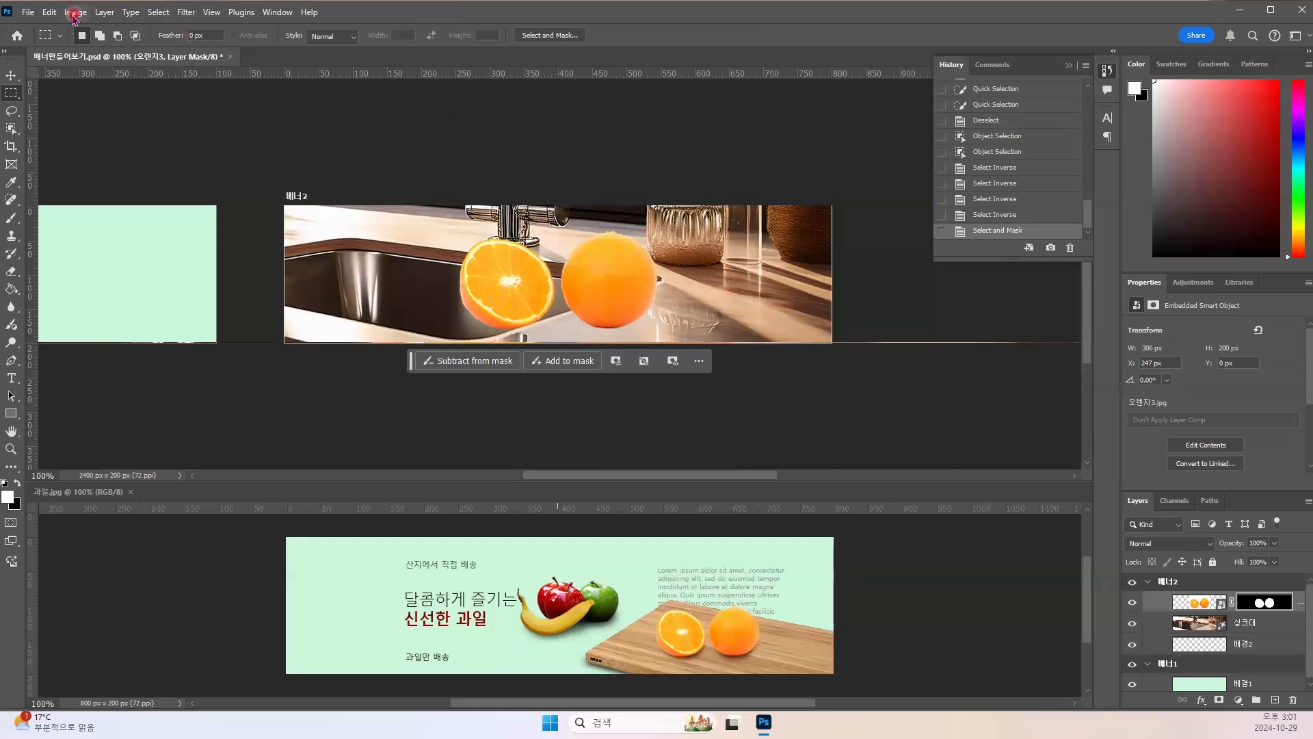
click(33, 14)
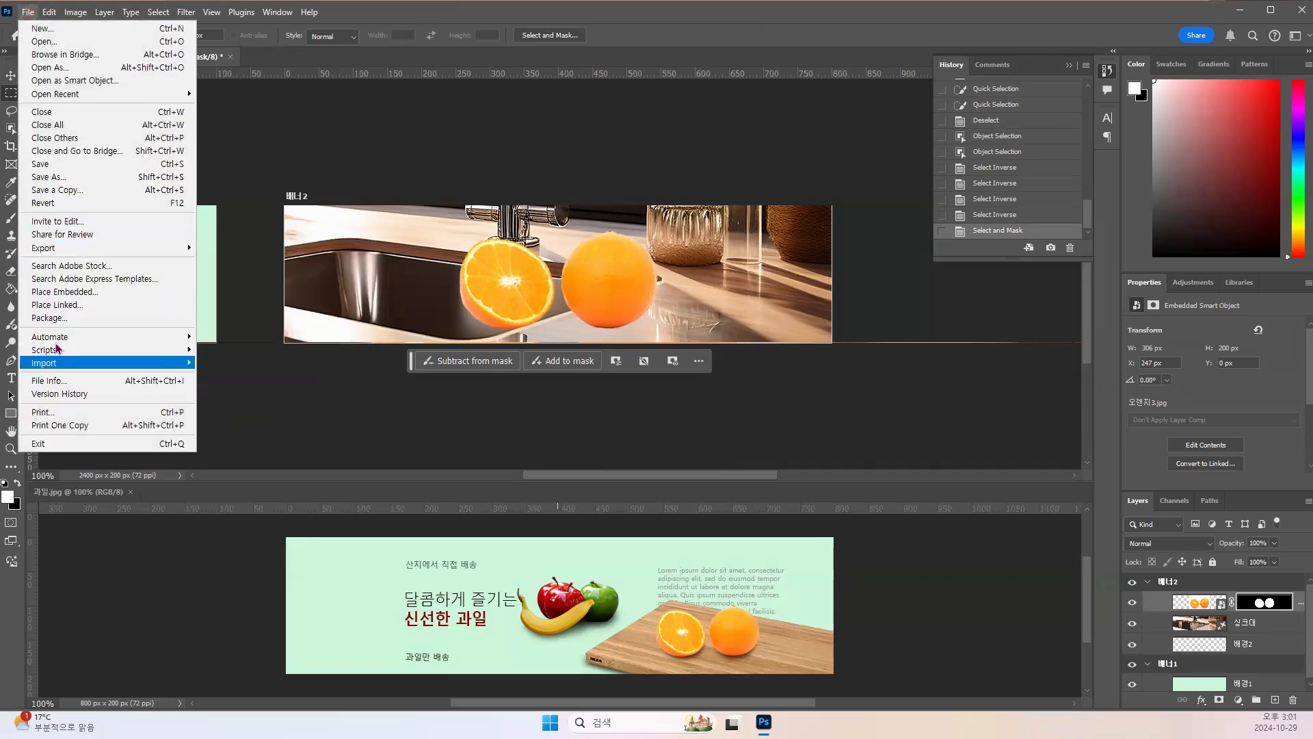
click(66, 294)
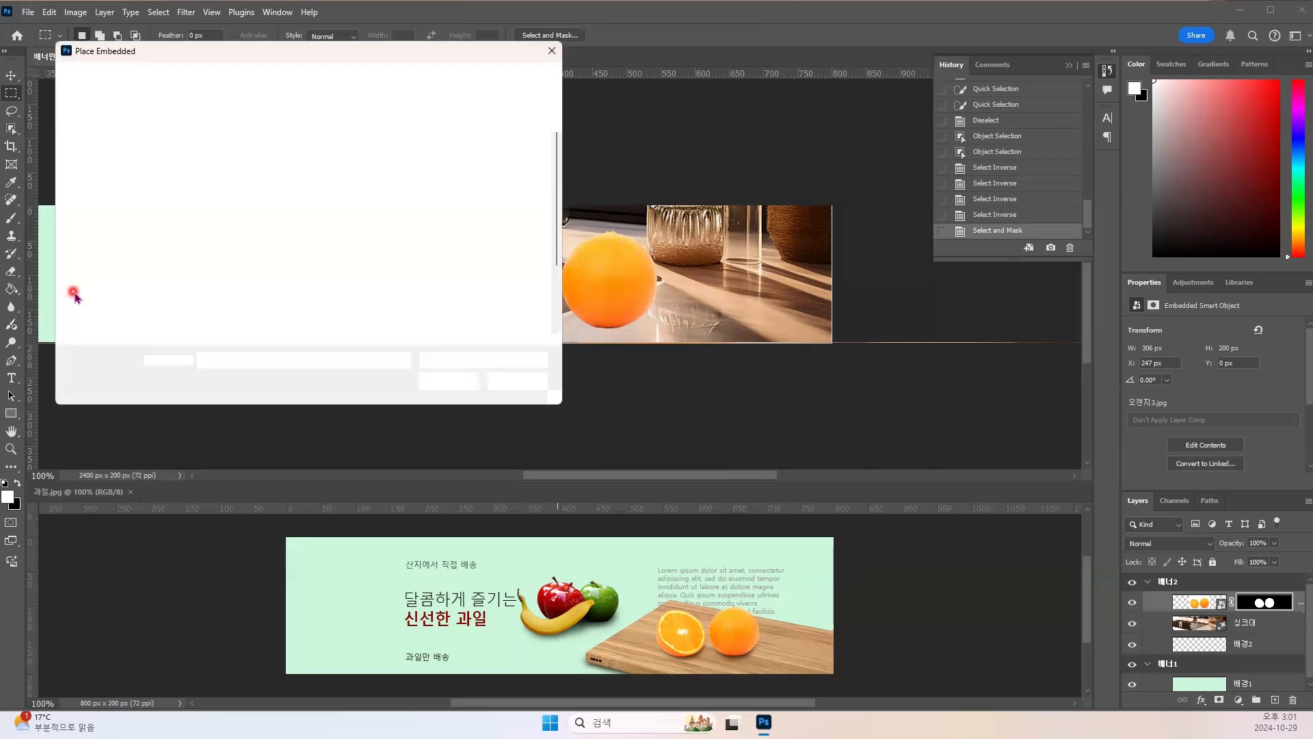
click(215, 239)
click(438, 381)
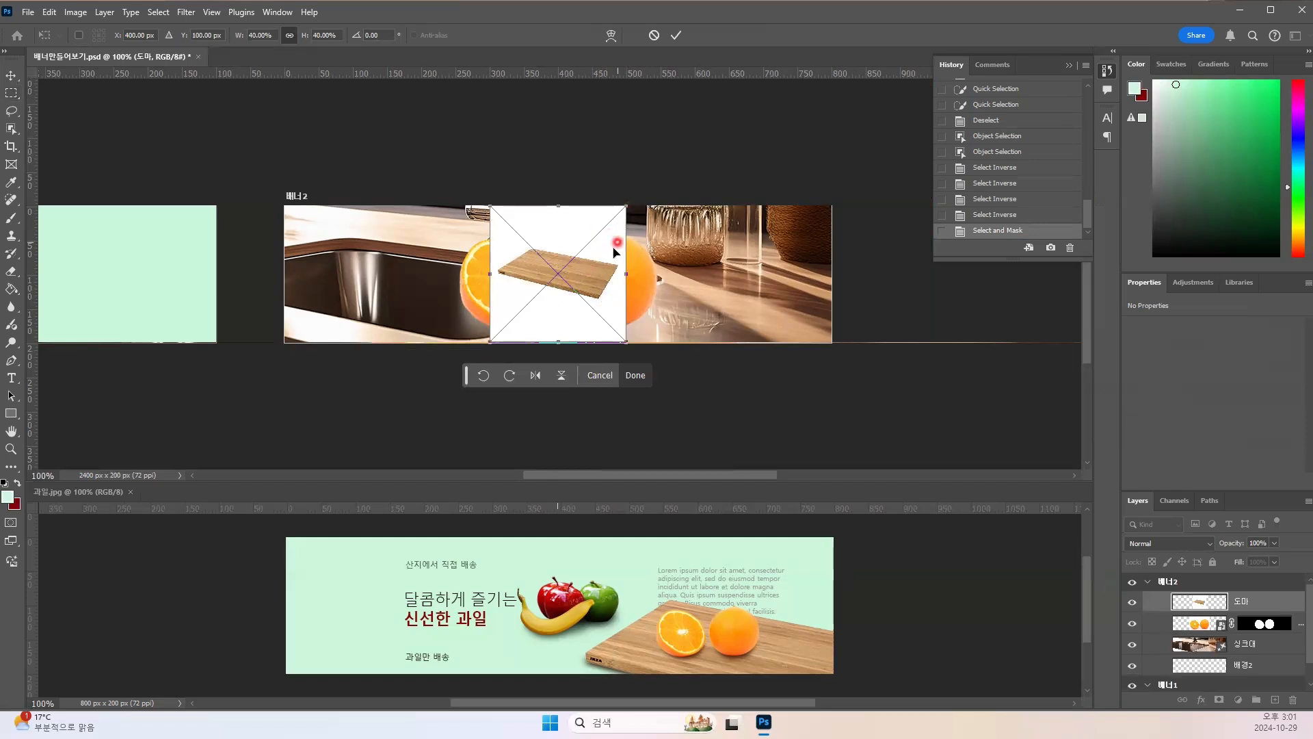
key(Return)
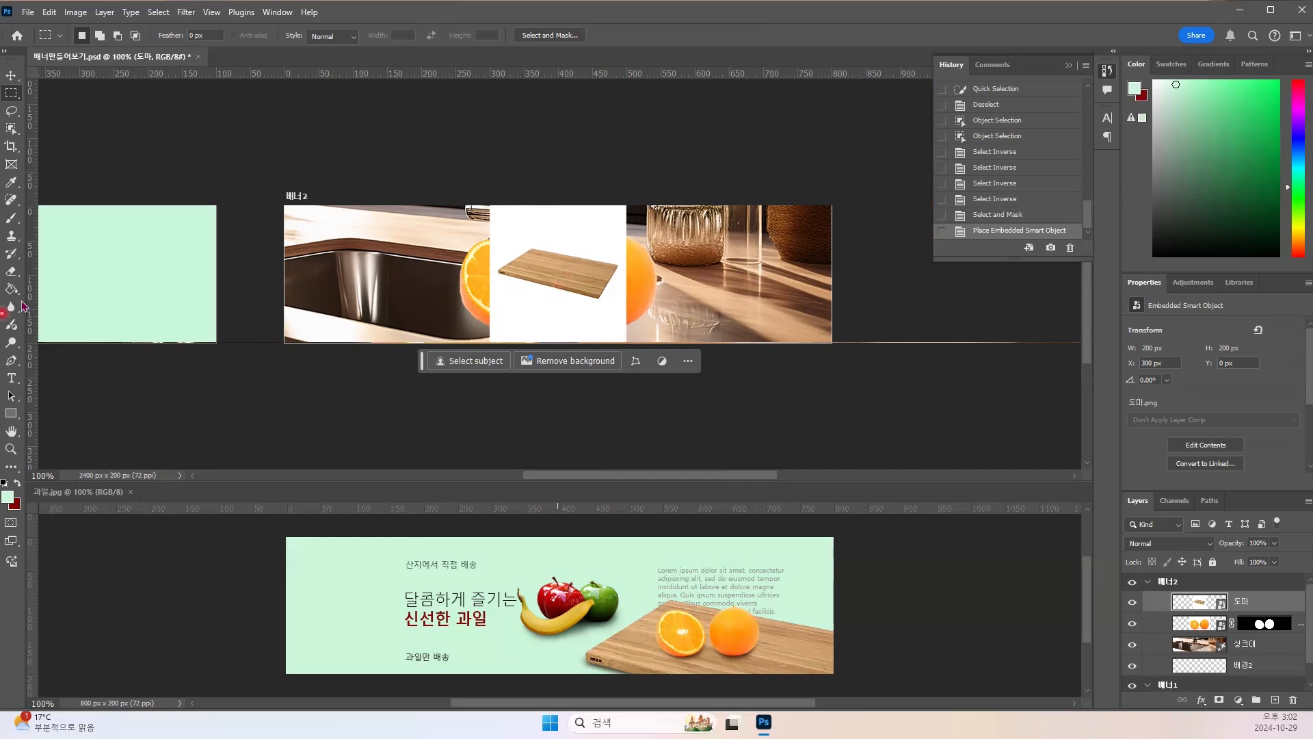
Step: Select the wooden cutting board on the 도마 layer with the Object Selection tool and mask out its white background
click(14, 131)
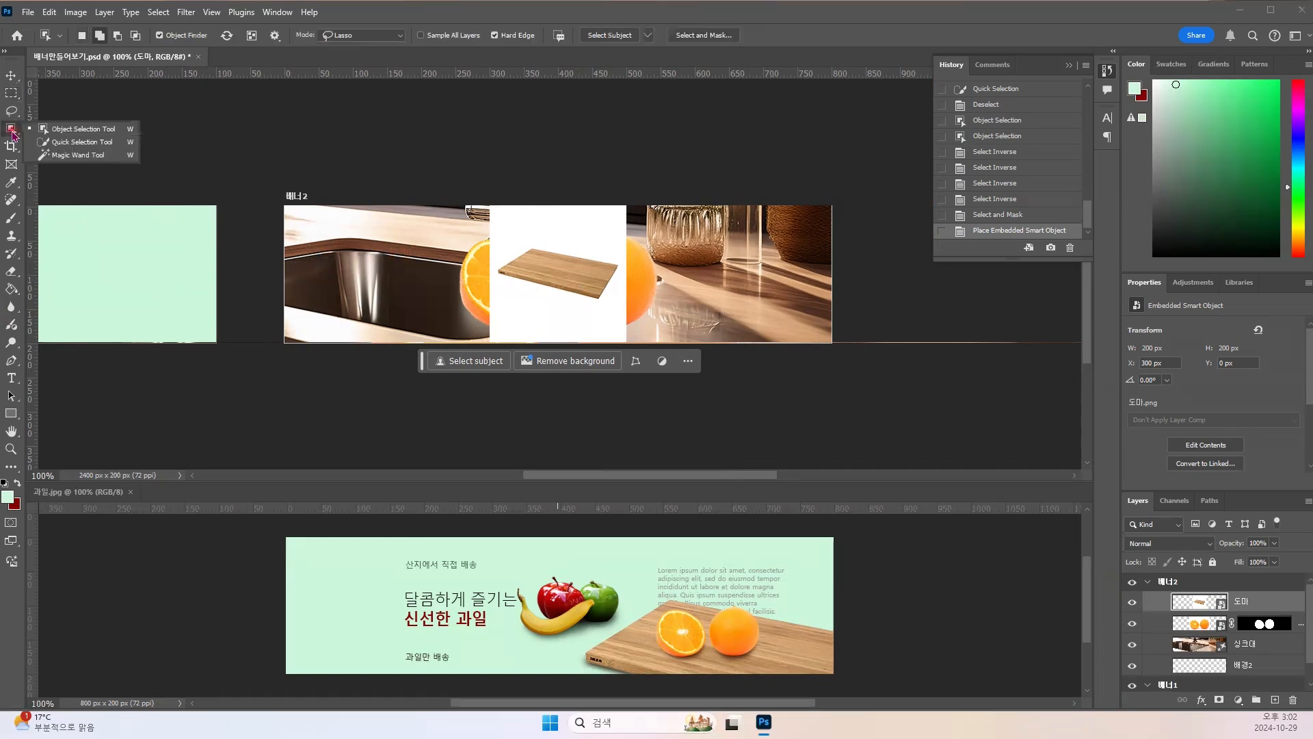
click(57, 130)
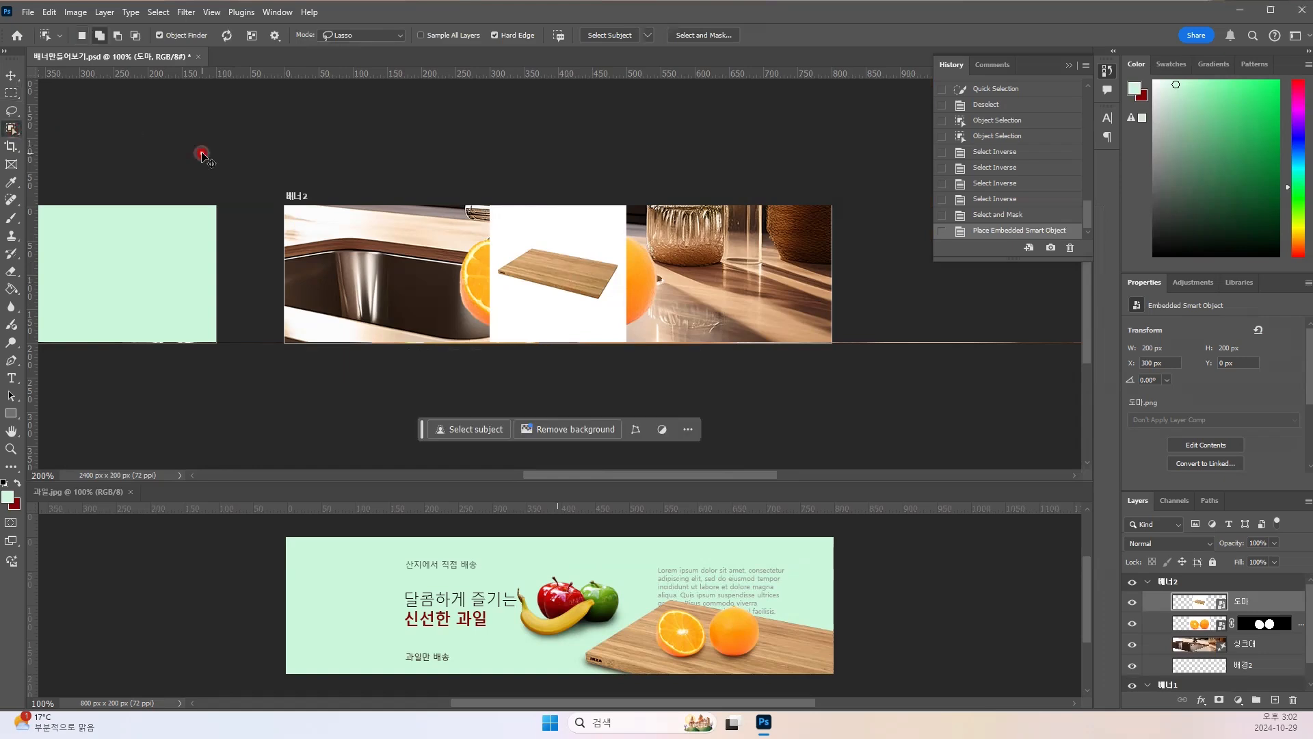
key(ctrl+plus)
key(ctrl+plus)
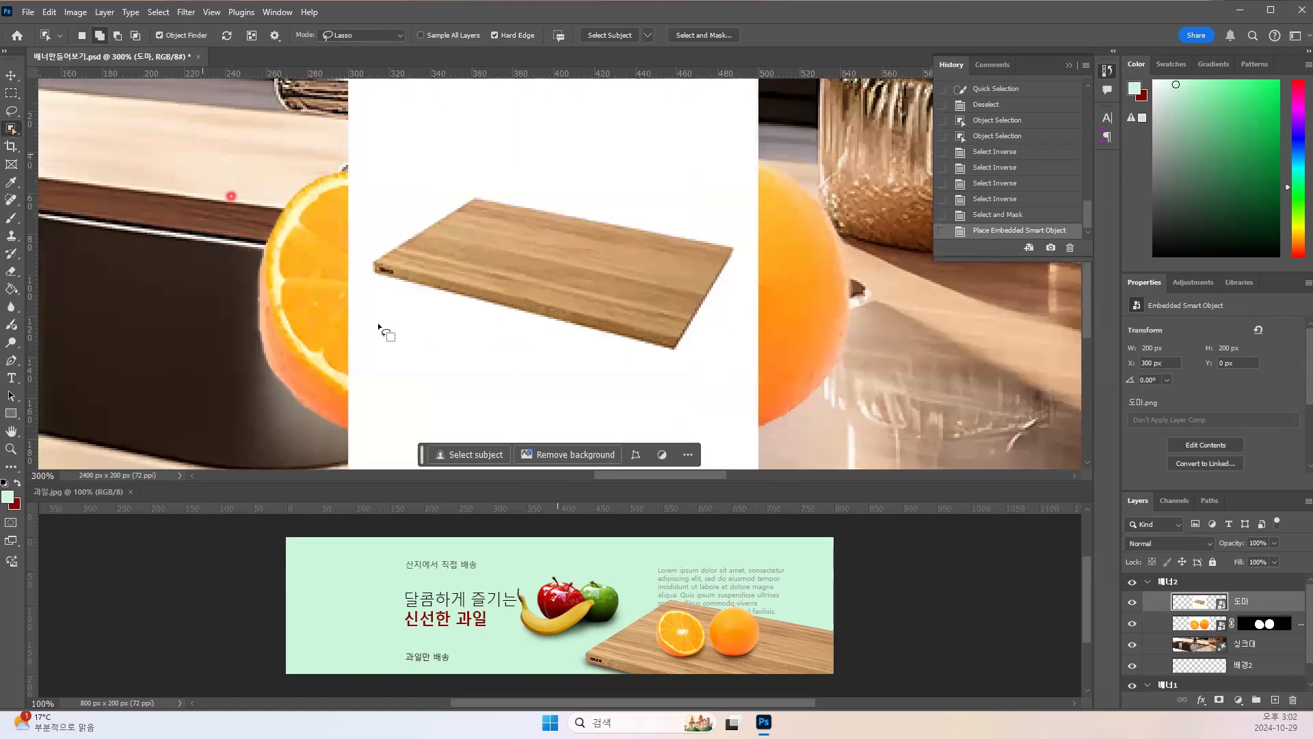
click(512, 240)
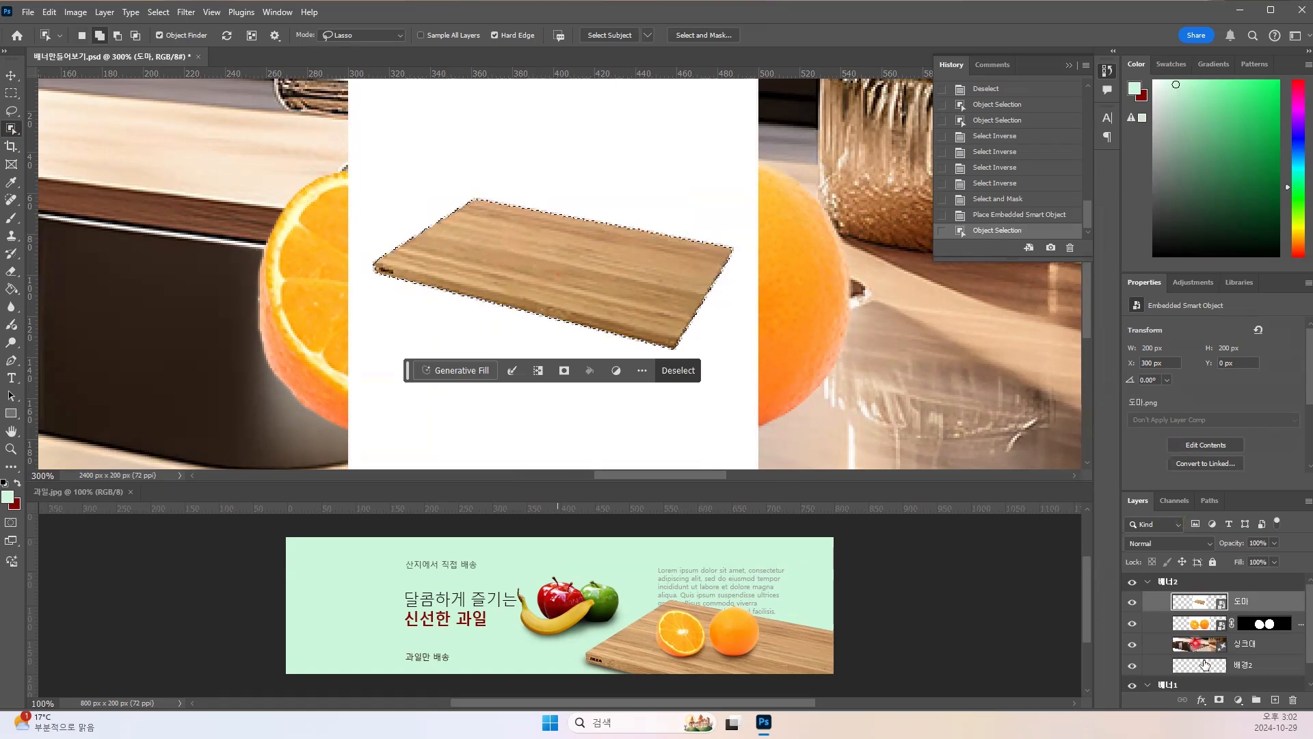
click(1222, 702)
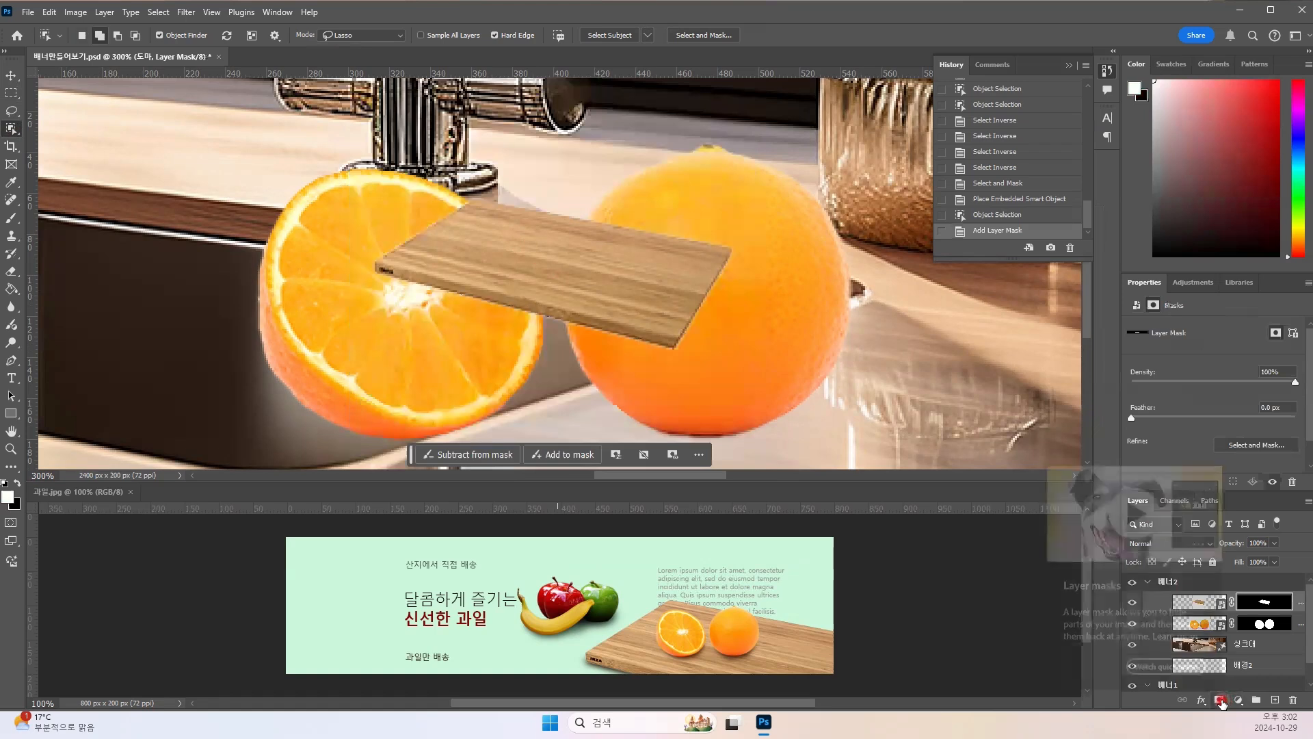
Step: Scale the cutting board to about 214.5% and move it to the lower-right area of 배너2, centred near X 614.5, Y 182 px
key(ctrl+minus)
key(ctrl+minus)
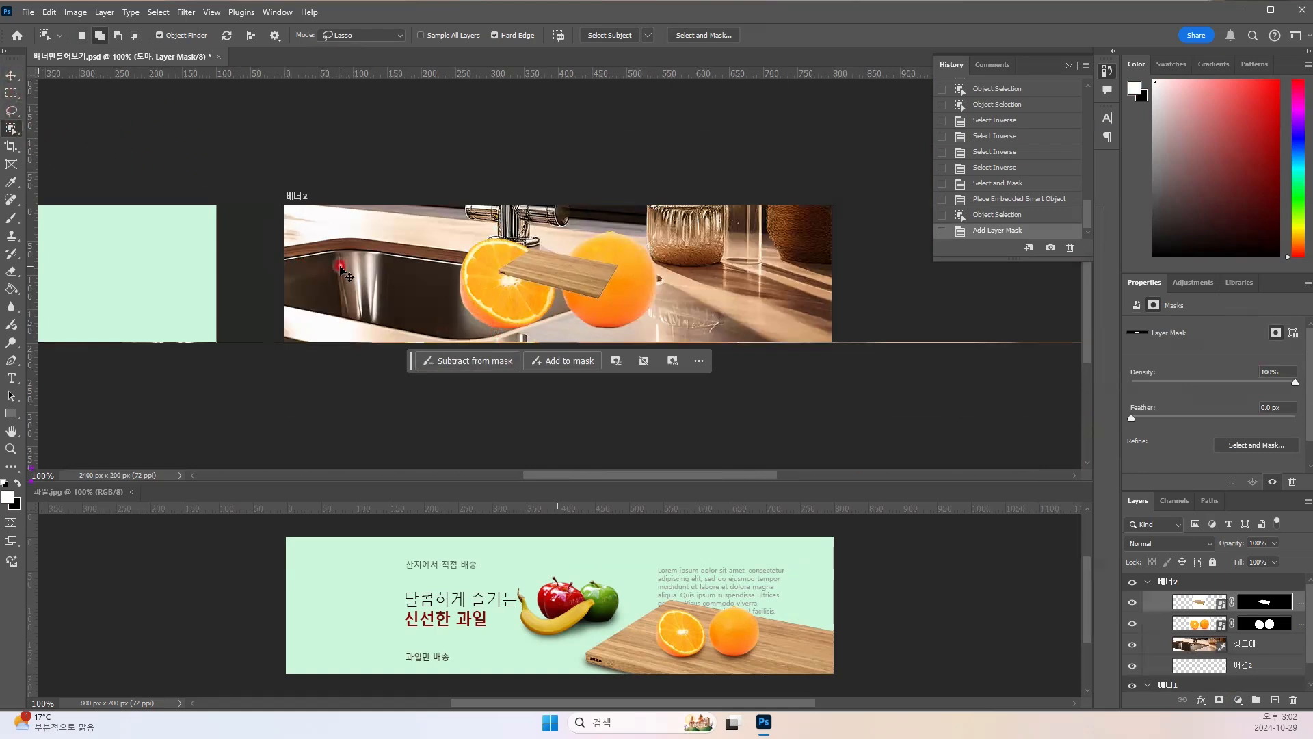
key(ctrl+t)
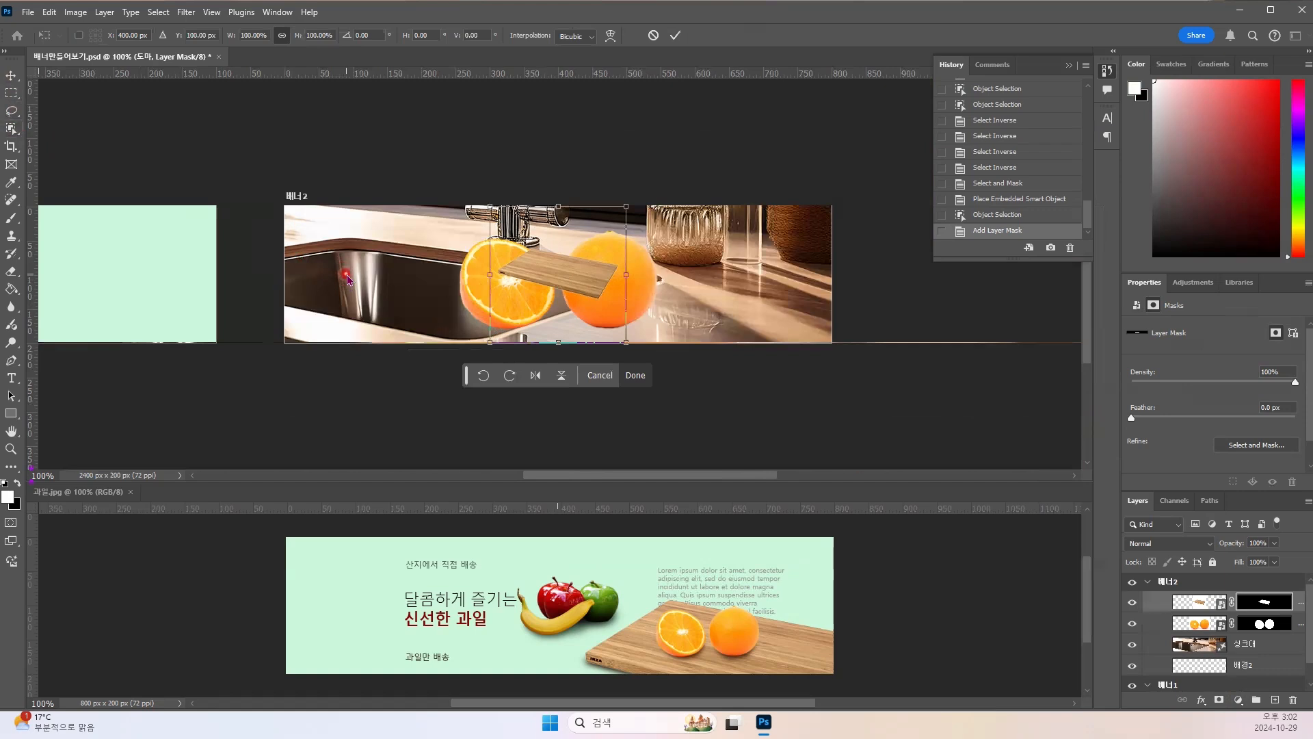
key(Escape)
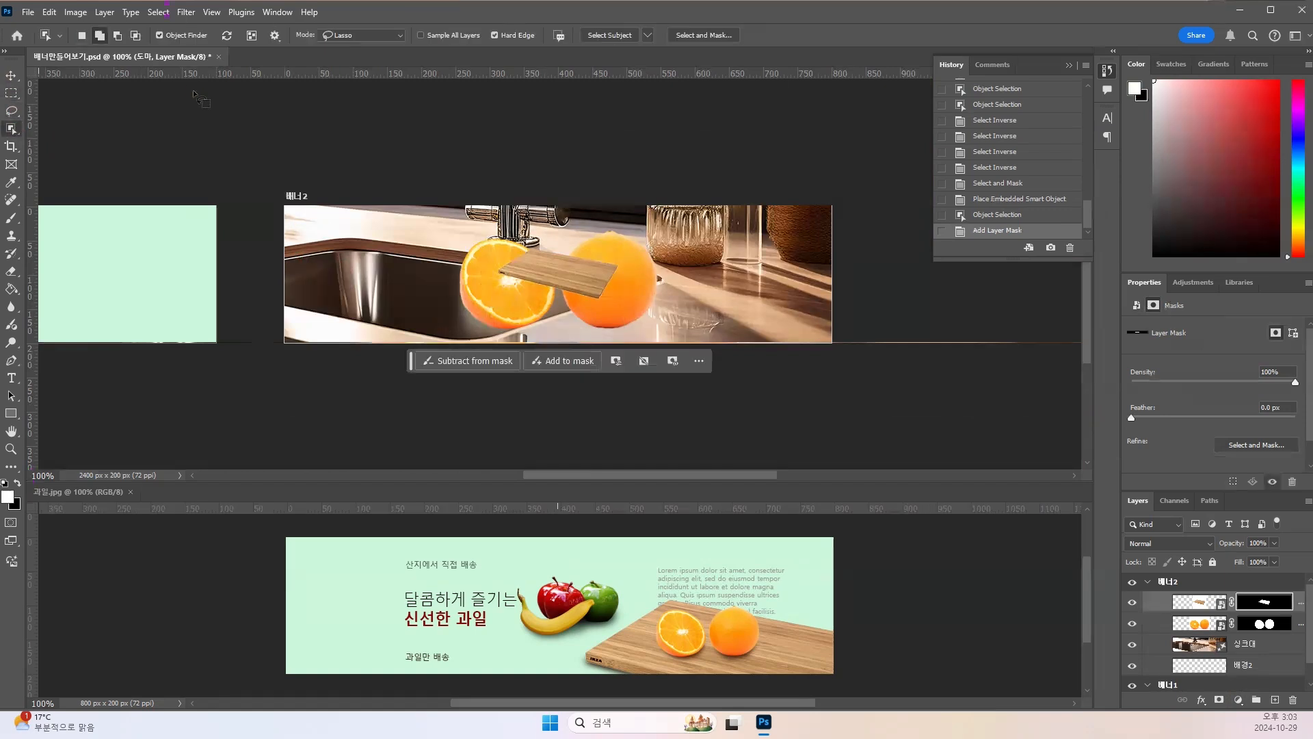
click(10, 76)
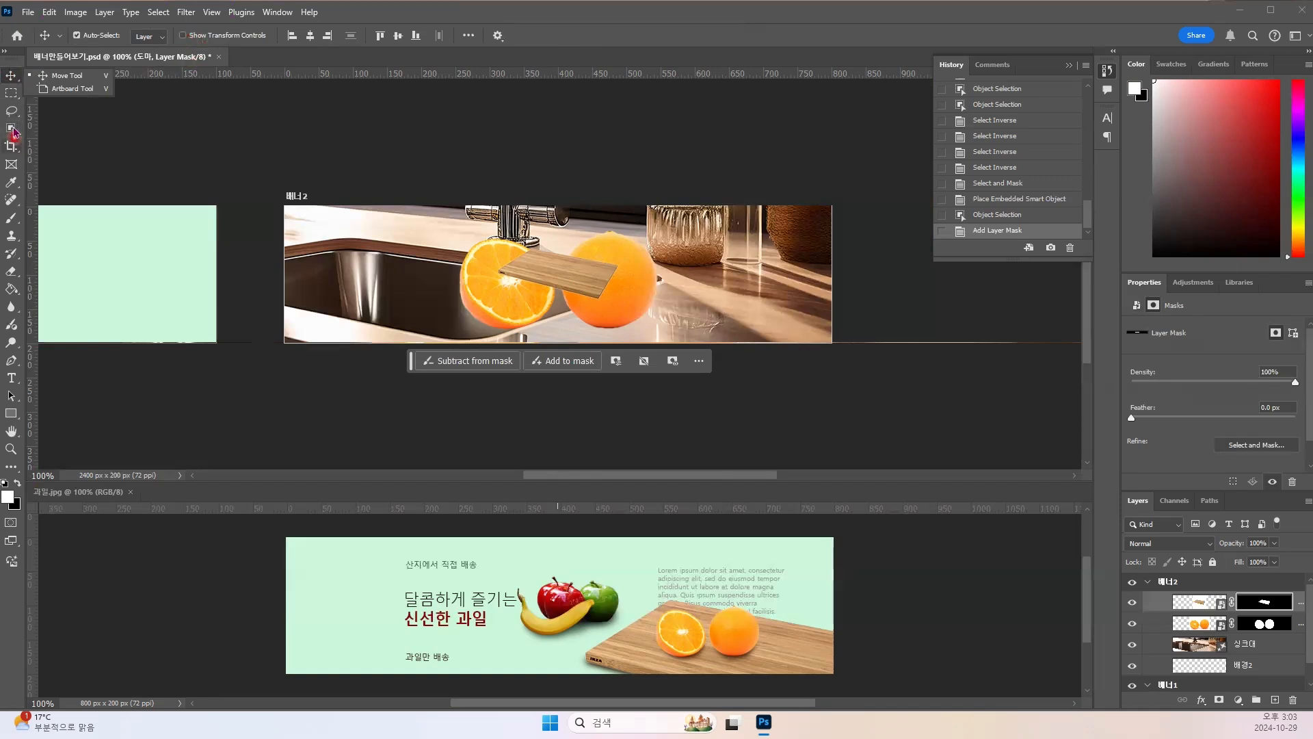
click(11, 127)
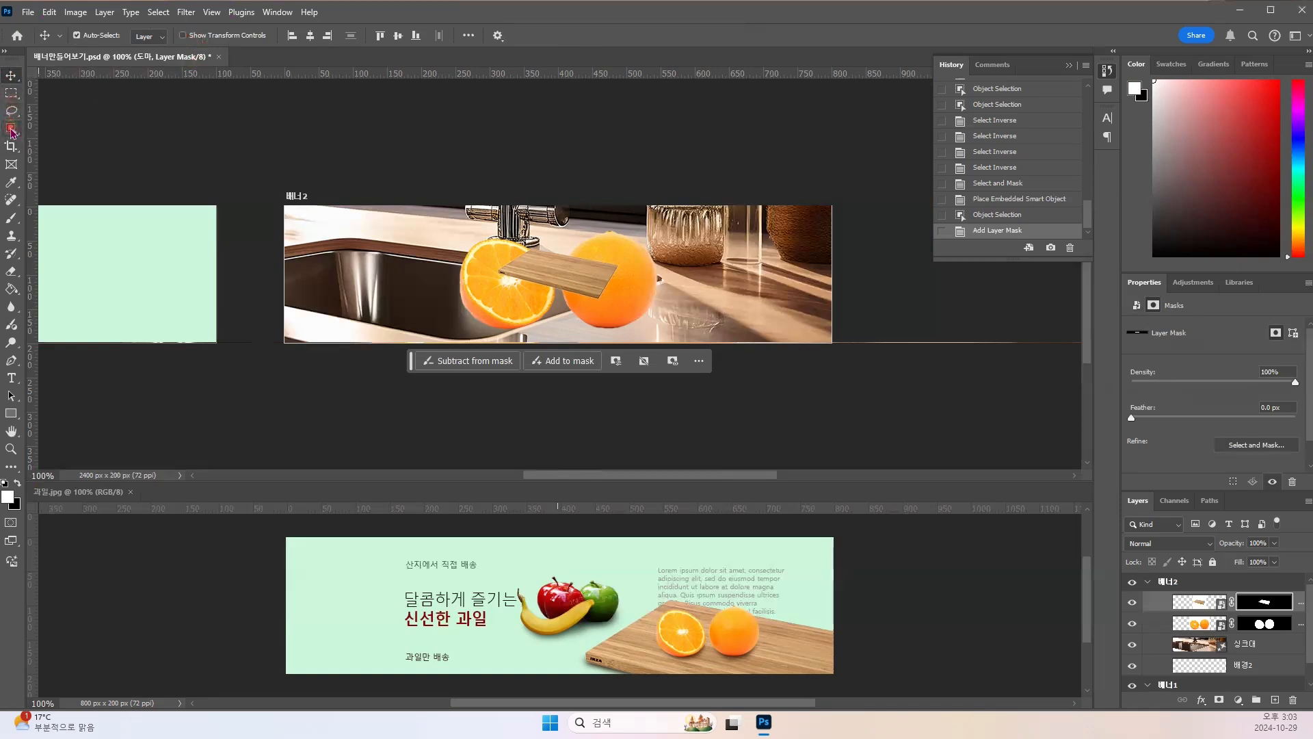
key(ctrl+t)
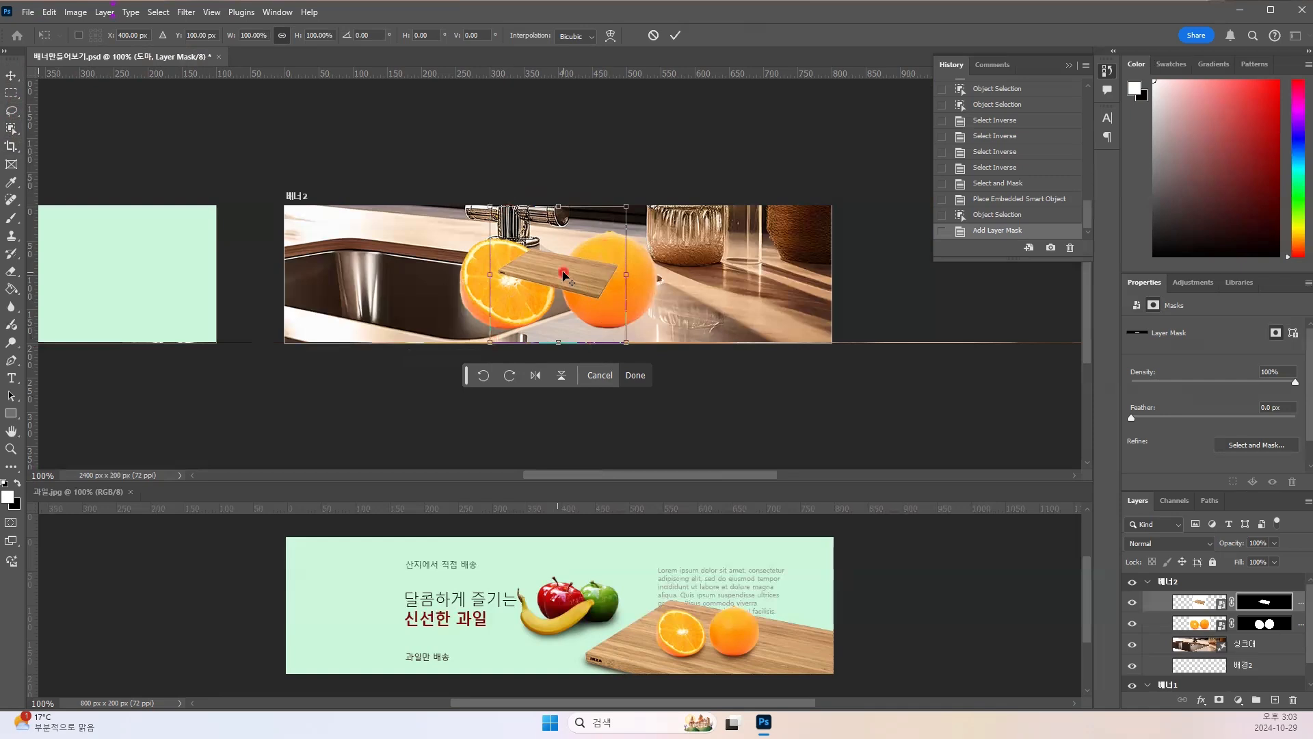
click(627, 343)
drag(627, 343, 704, 420)
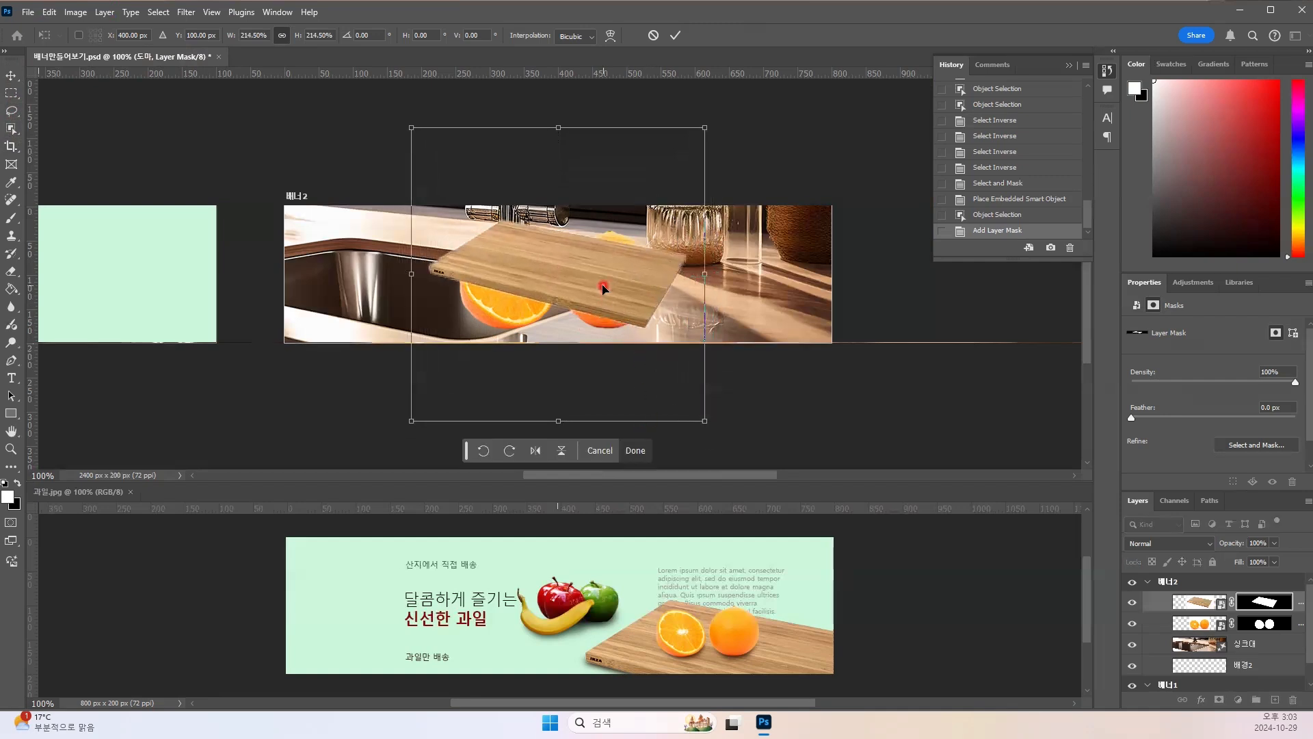
drag(613, 289, 725, 333)
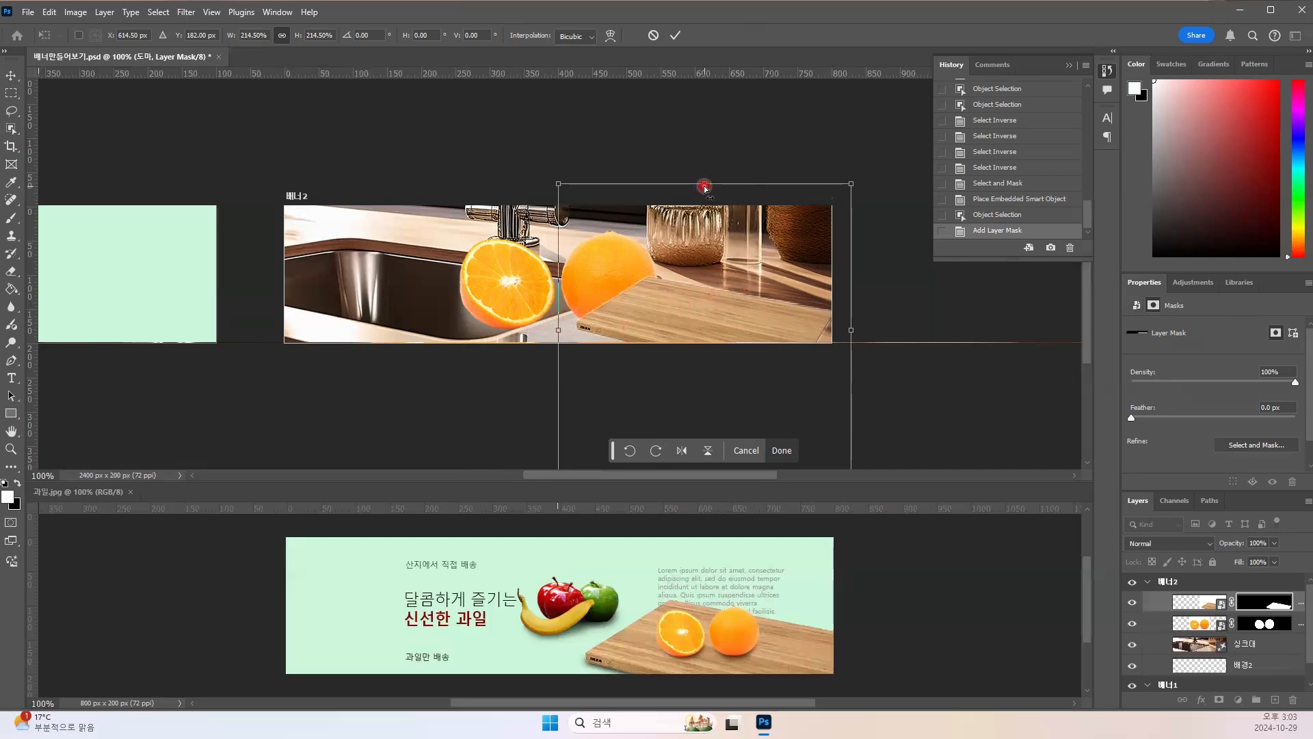
Step: Distort the cutting board so its right side slopes down, widen it to 228%, and centre it at X 642.25, Y 187.75 px
mouse_move(705, 188)
mouse_down()
mouse_move(726, 187)
mouse_move(699, 192)
mouse_up()
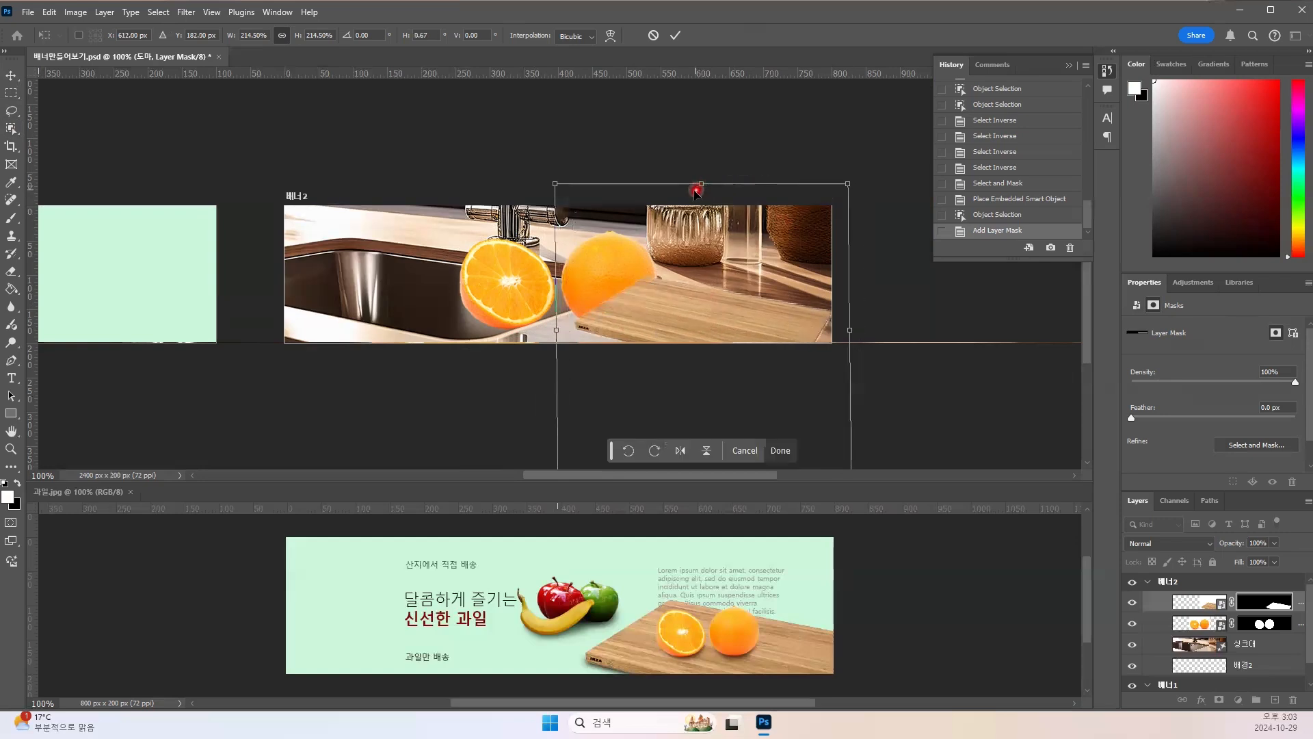
key(ctrl+z)
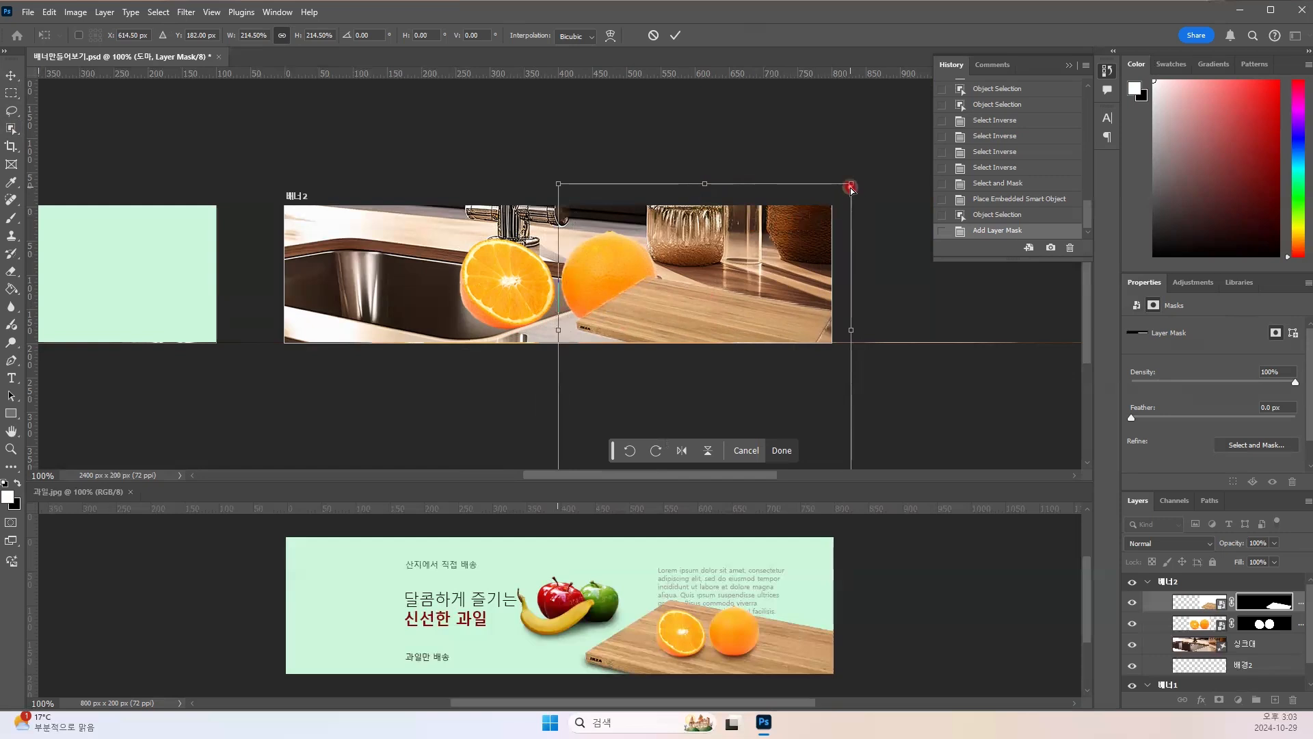
drag(851, 188, 855, 212)
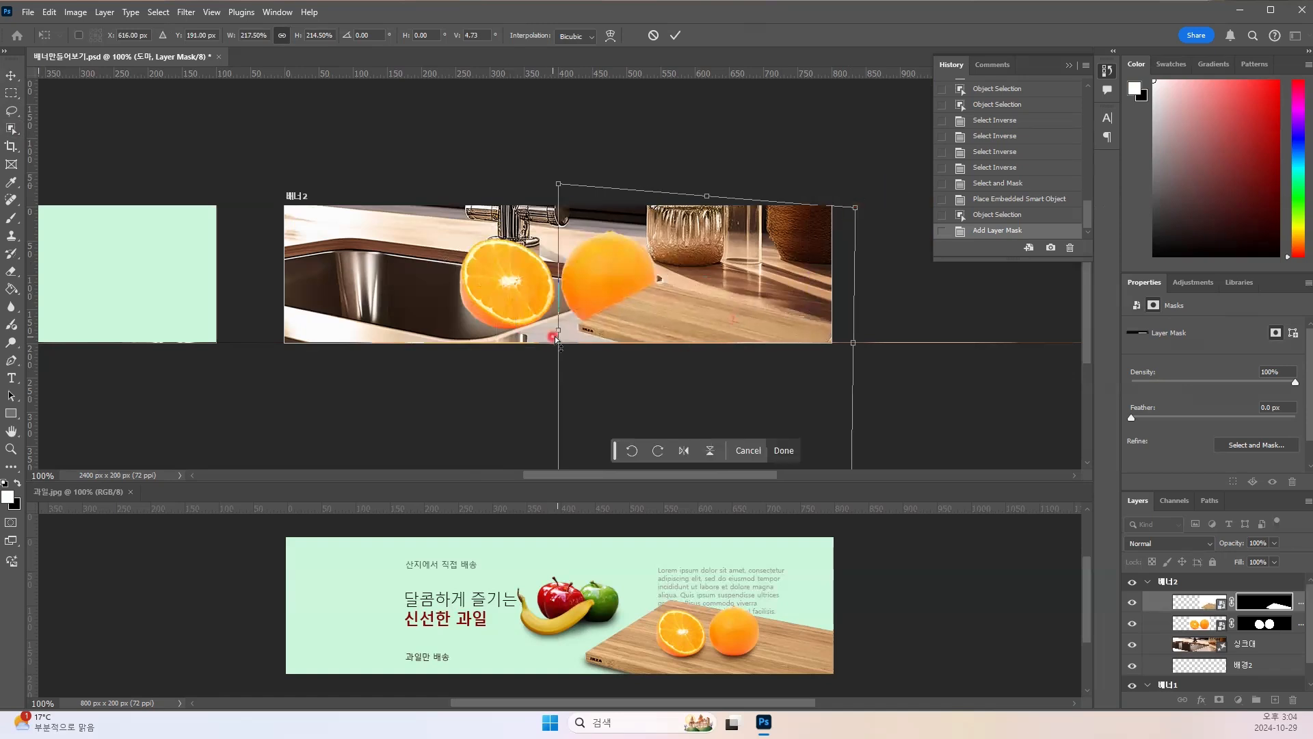
drag(559, 333, 553, 315)
drag(854, 208, 867, 227)
drag(695, 328, 727, 324)
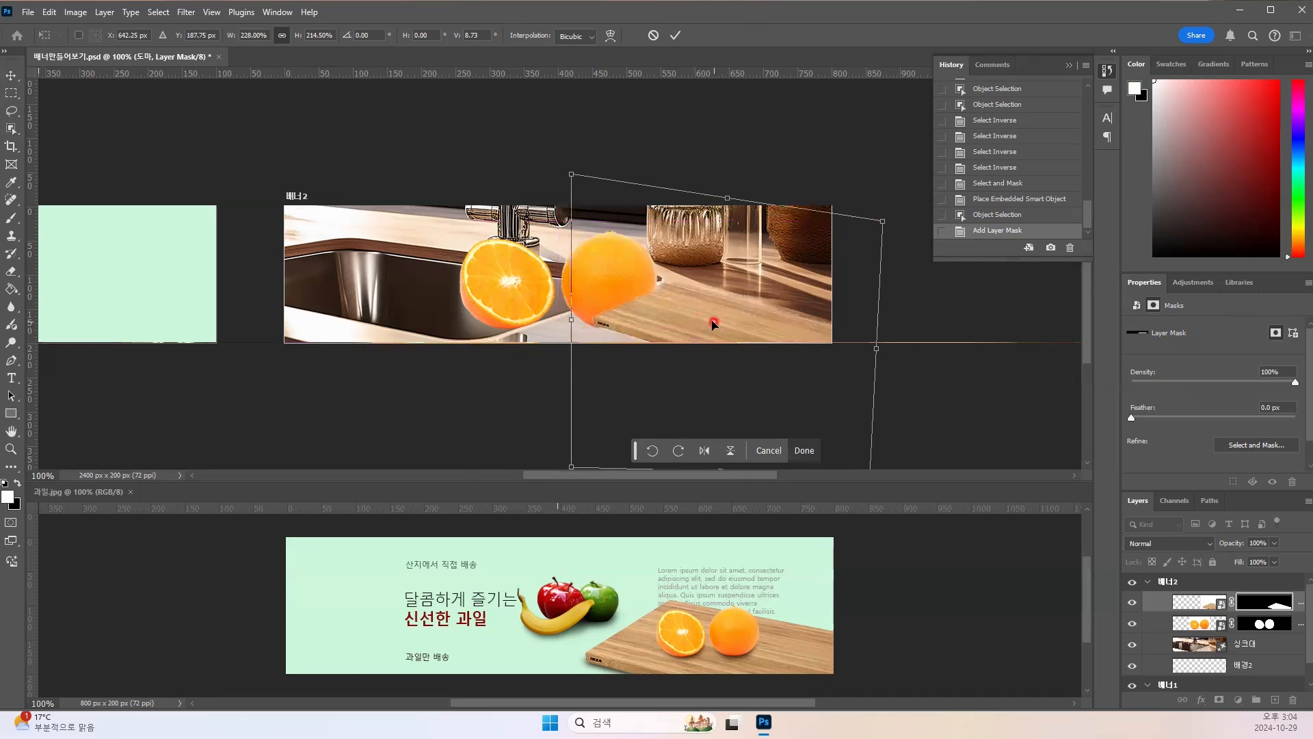
key(Return)
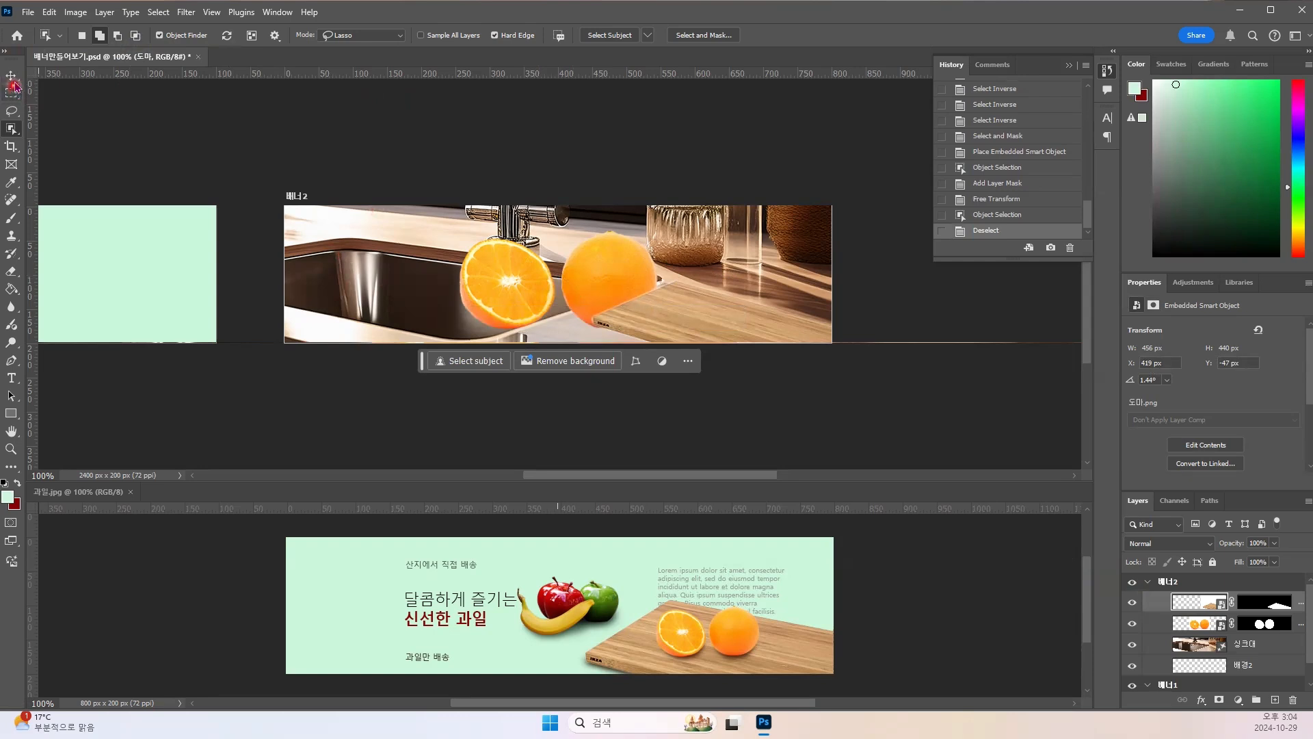
Step: Rotate the cutting board by -3.61° and distort its upper-right corner downward until its upper boundary is nearly level
click(11, 76)
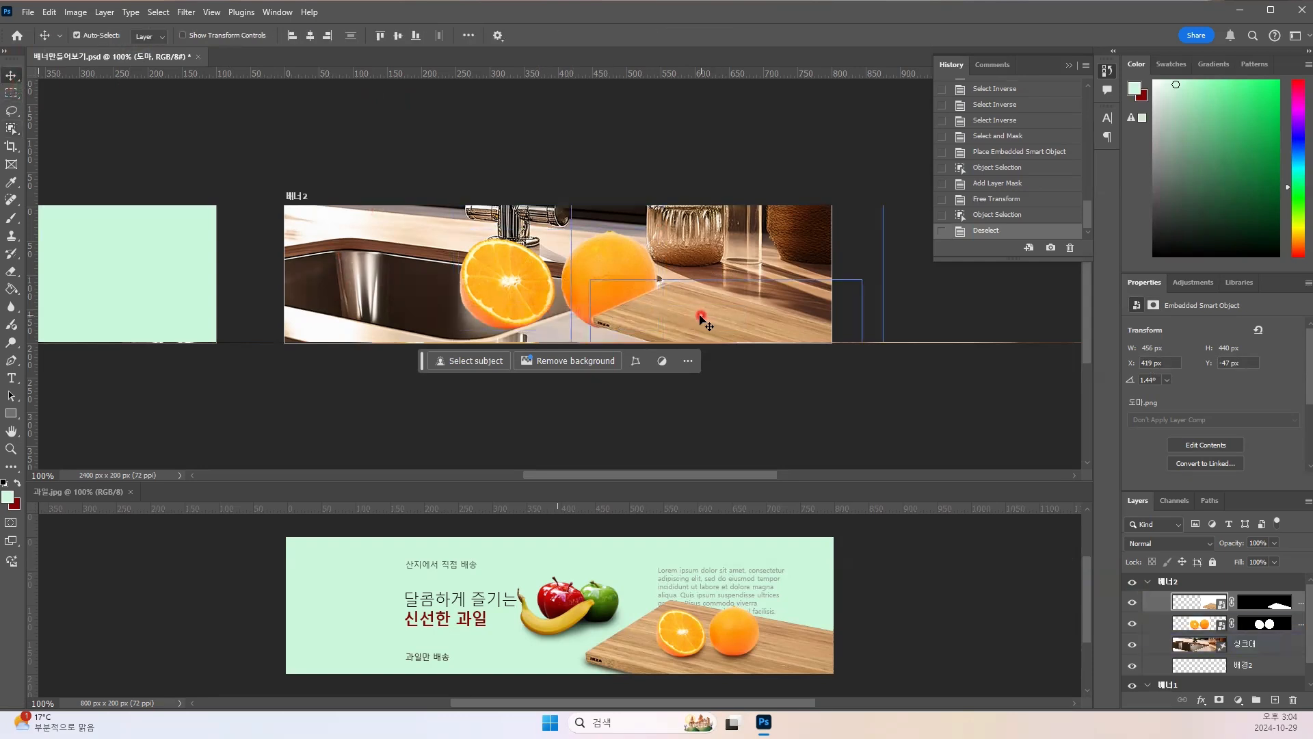
key(ctrl+t)
drag(557, 161, 541, 166)
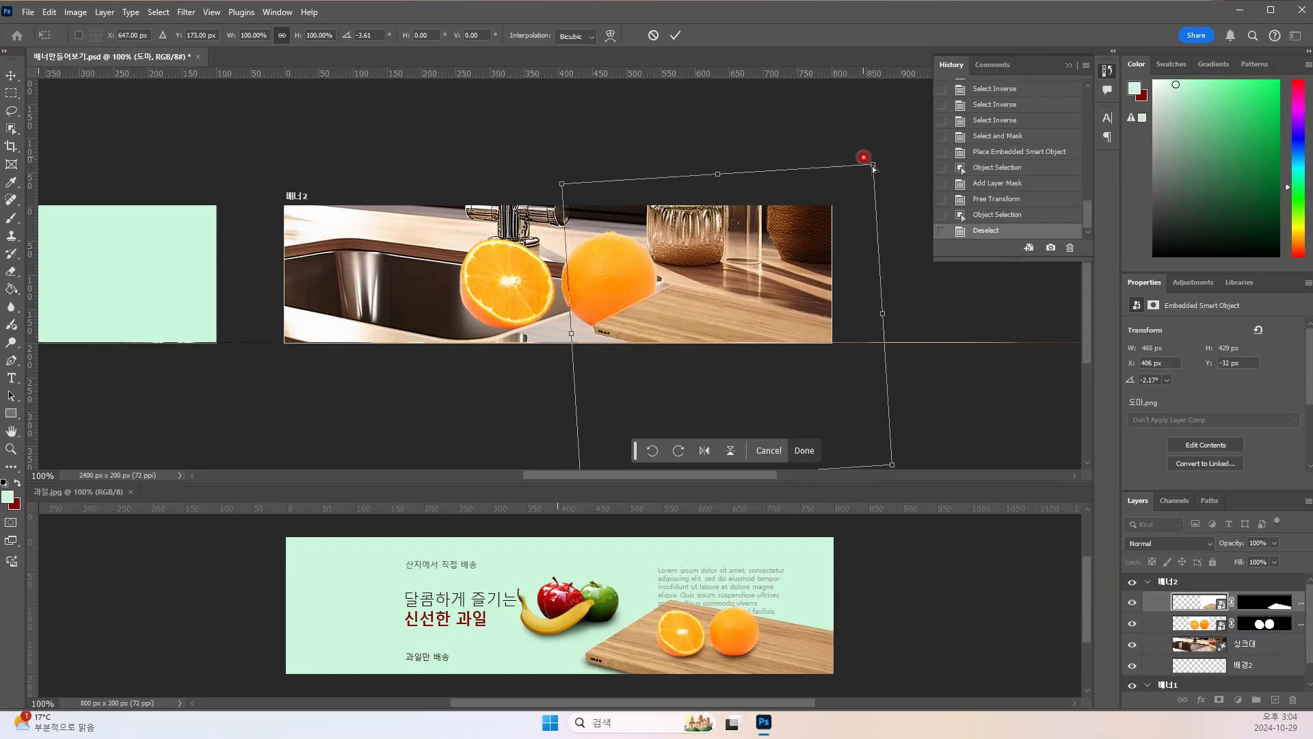
drag(873, 165, 874, 186)
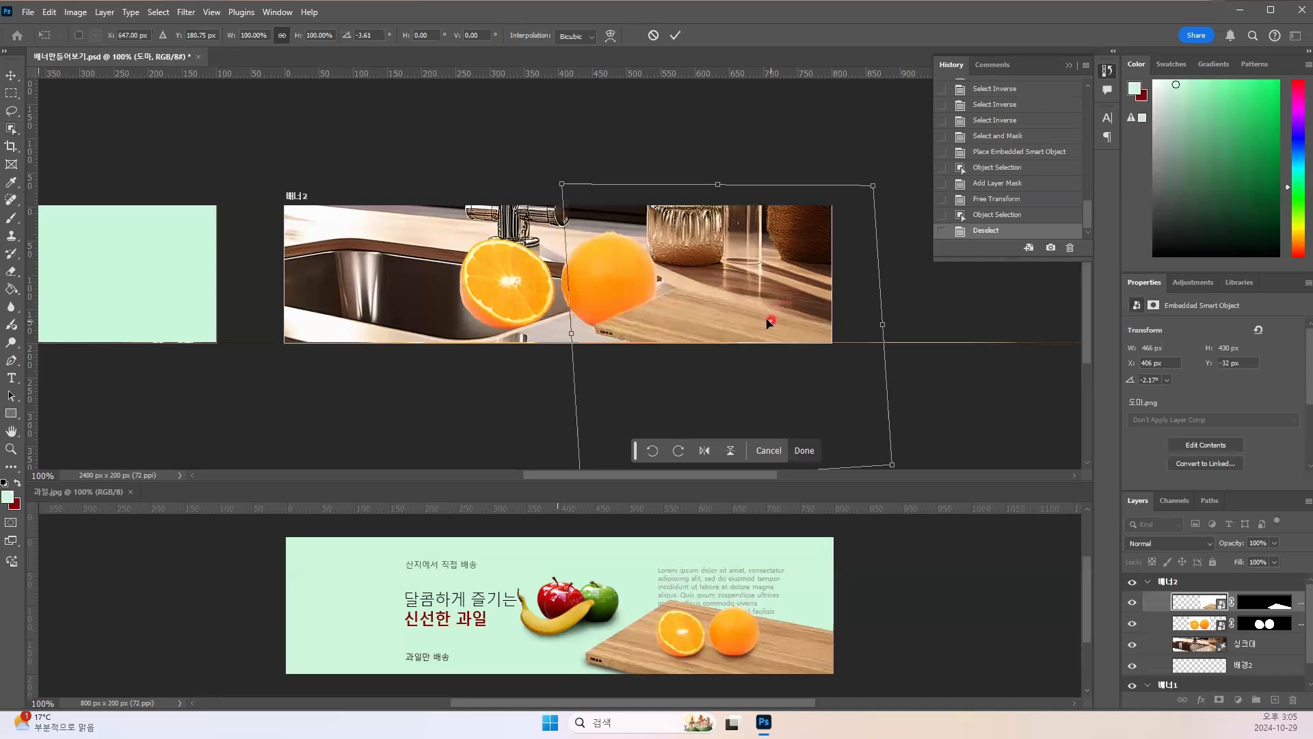
key(Return)
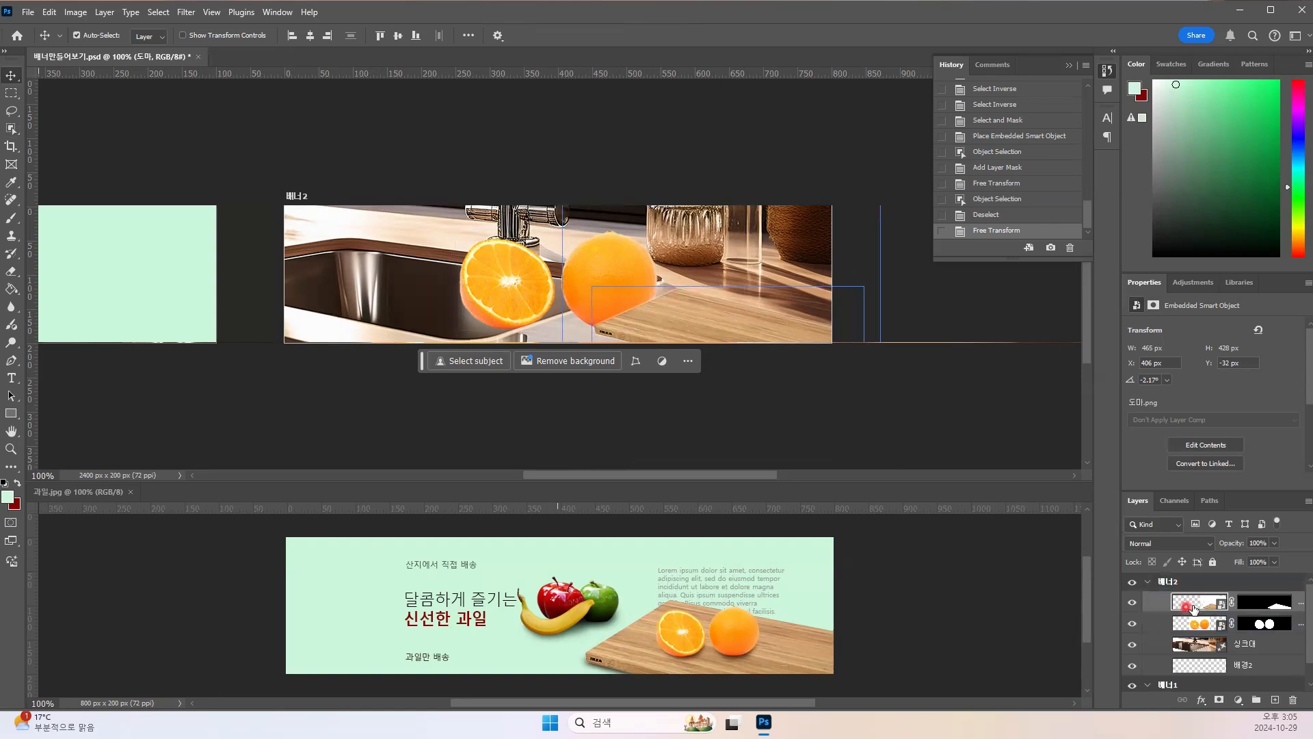
Step: Reorder the 도마 layer to sit below the masked oranges layer in 배너2, above 싱크대
drag(1198, 608, 1267, 620)
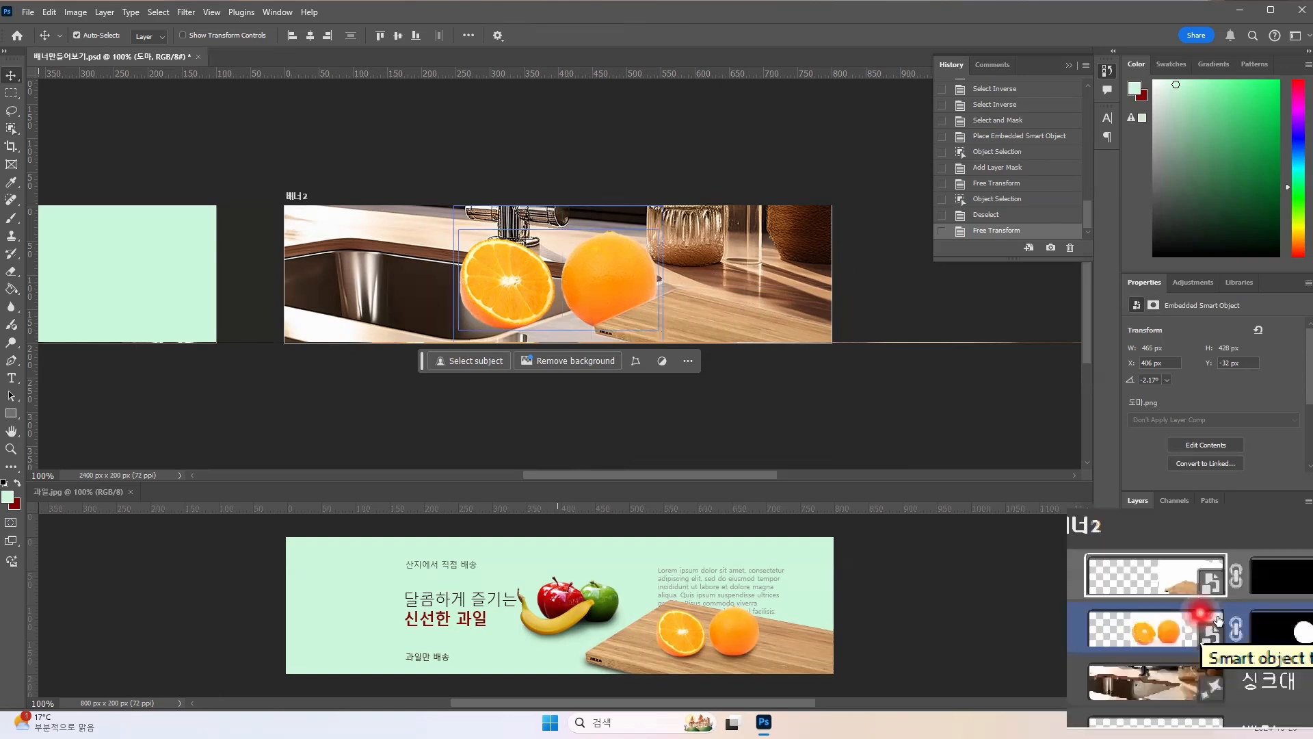
mouse_move(1205, 607)
mouse_down()
mouse_move(1206, 594)
mouse_move(1201, 605)
mouse_up()
click(1185, 619)
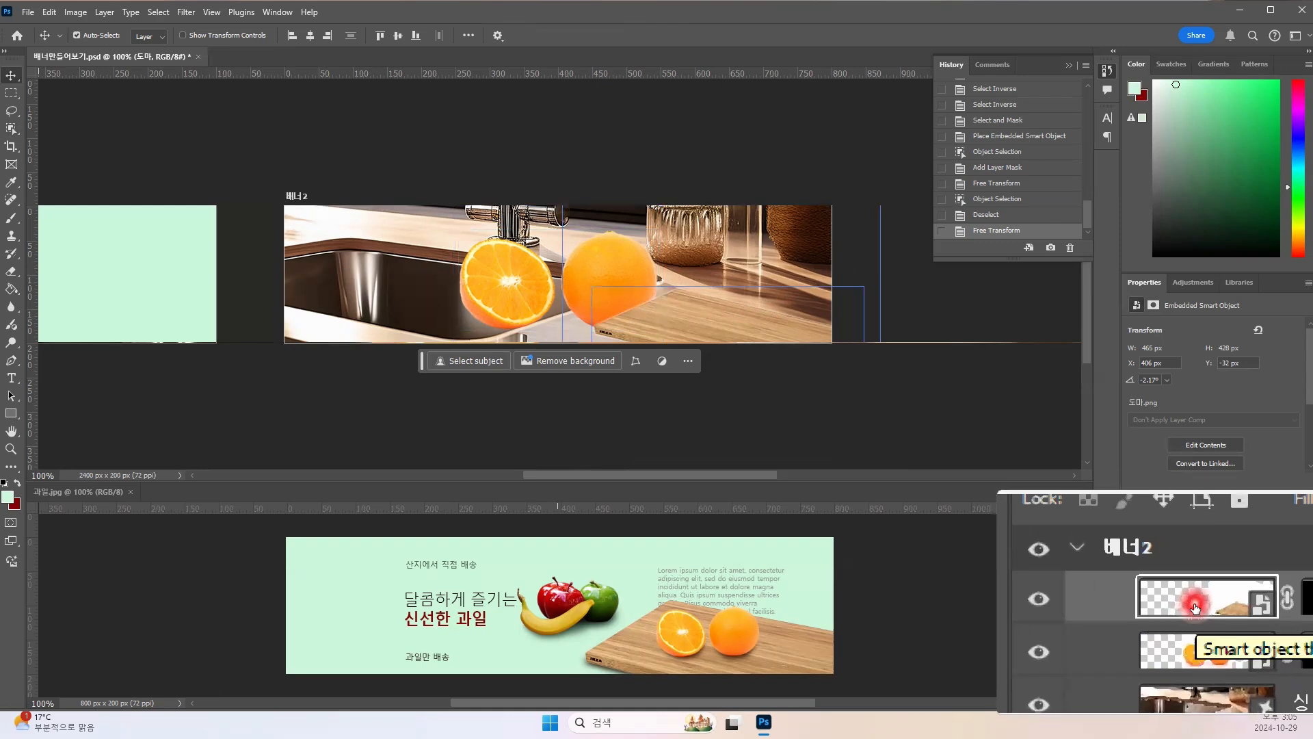
mouse_move(1195, 607)
mouse_down()
mouse_move(1190, 657)
mouse_move(1190, 630)
mouse_up()
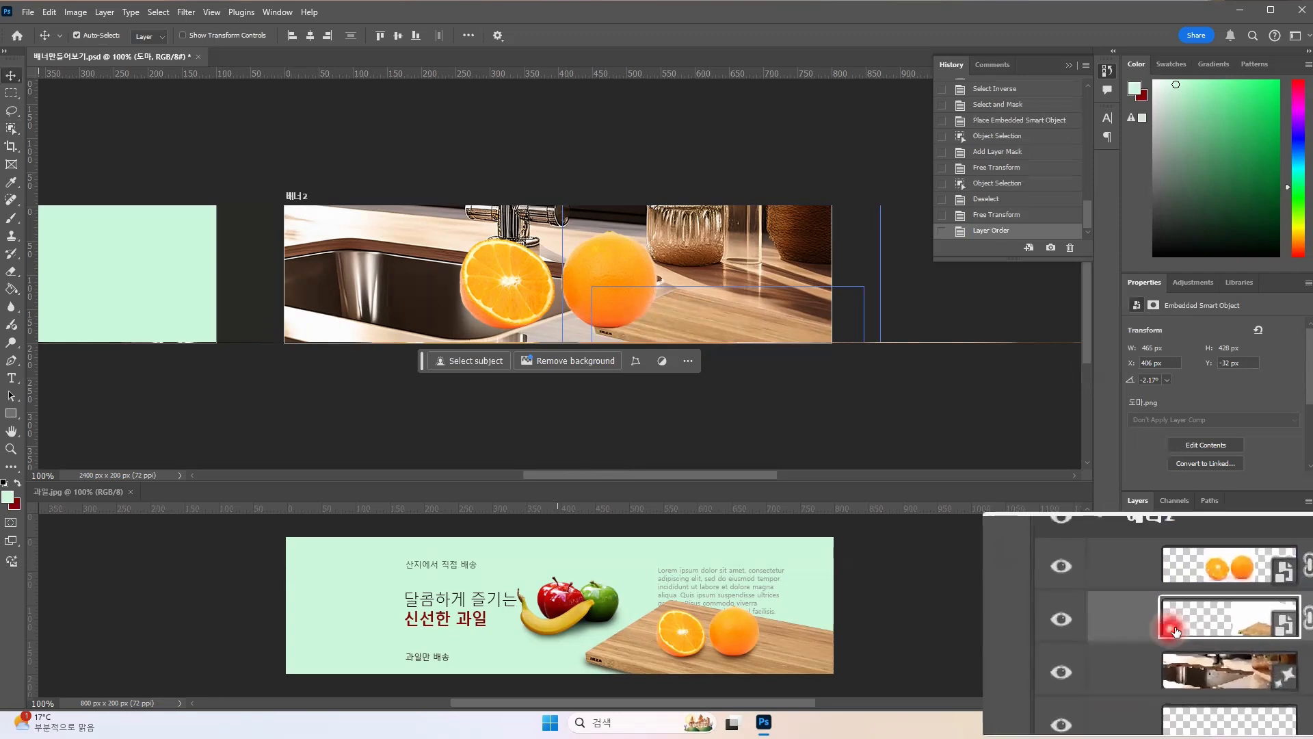
click(1193, 608)
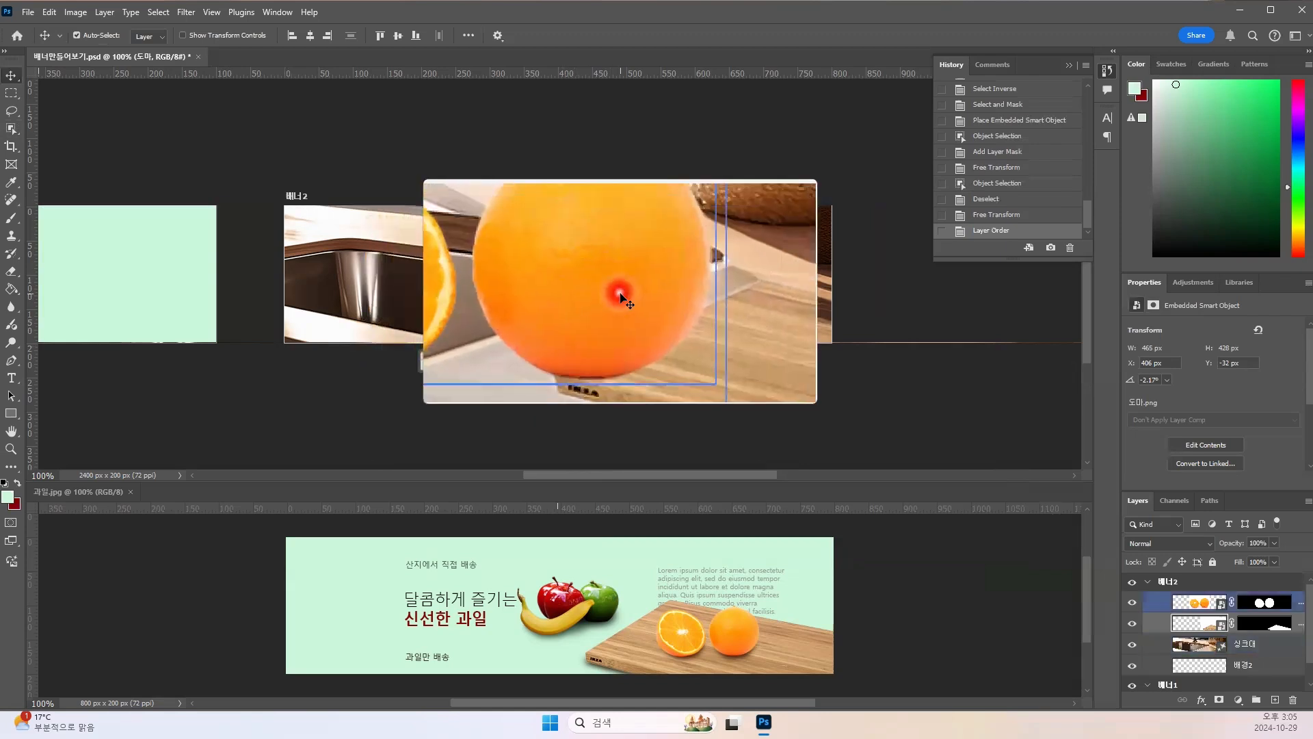
Step: Scale the masked oranges to about 53.65% and place them on the cutting board at about X 542, Y 100 px
click(617, 294)
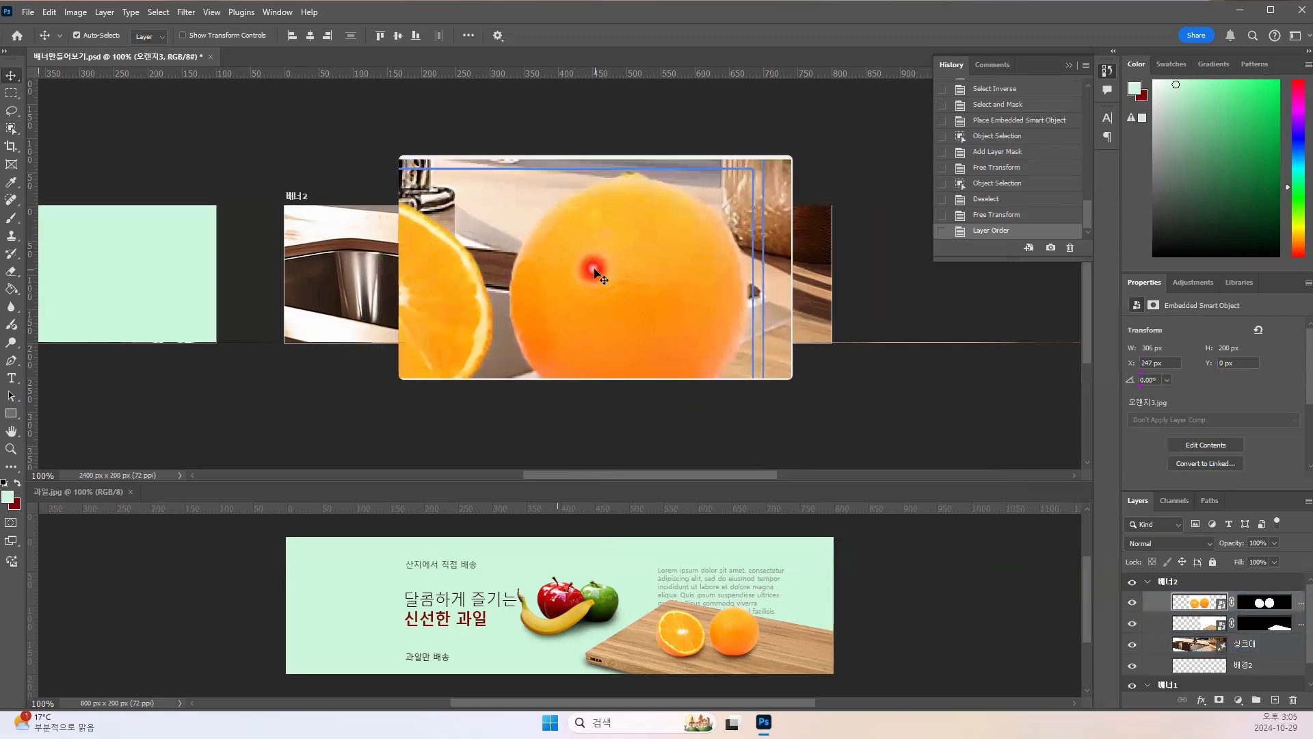
key(ctrl+t)
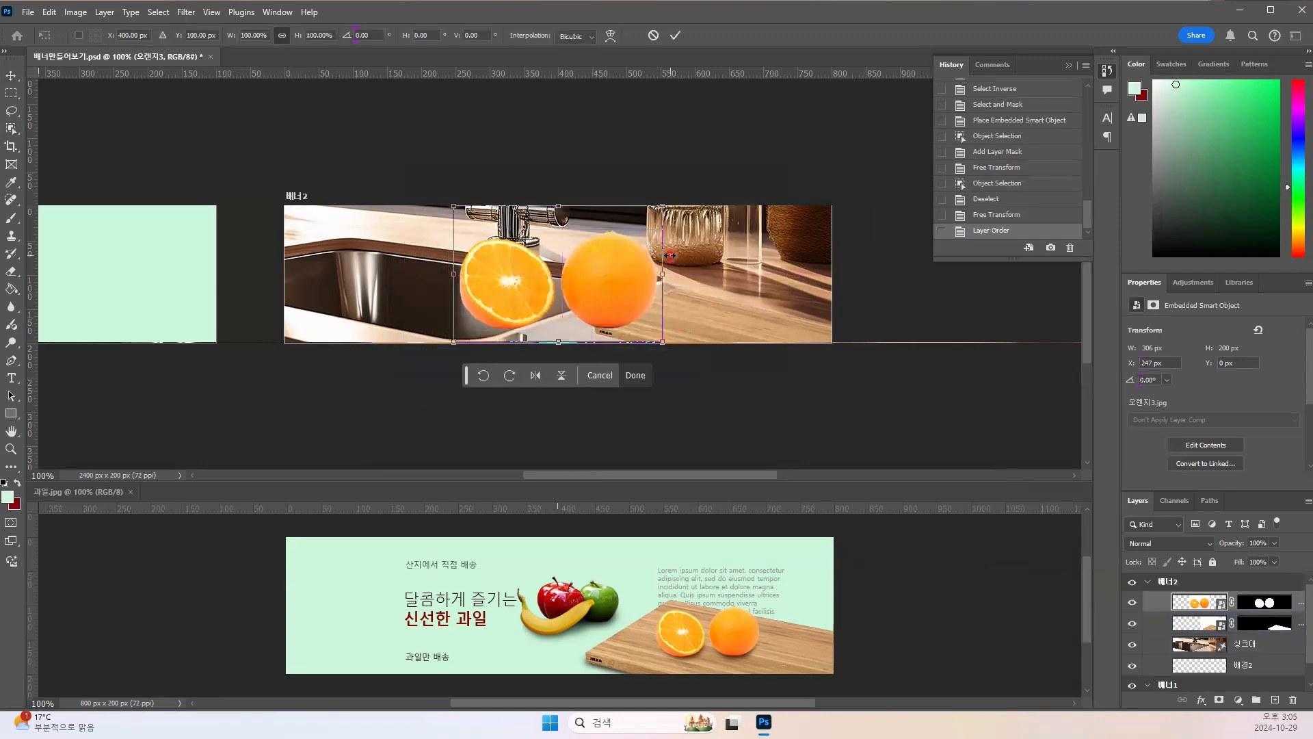
drag(662, 208, 628, 239)
drag(607, 291, 734, 320)
drag(738, 320, 744, 320)
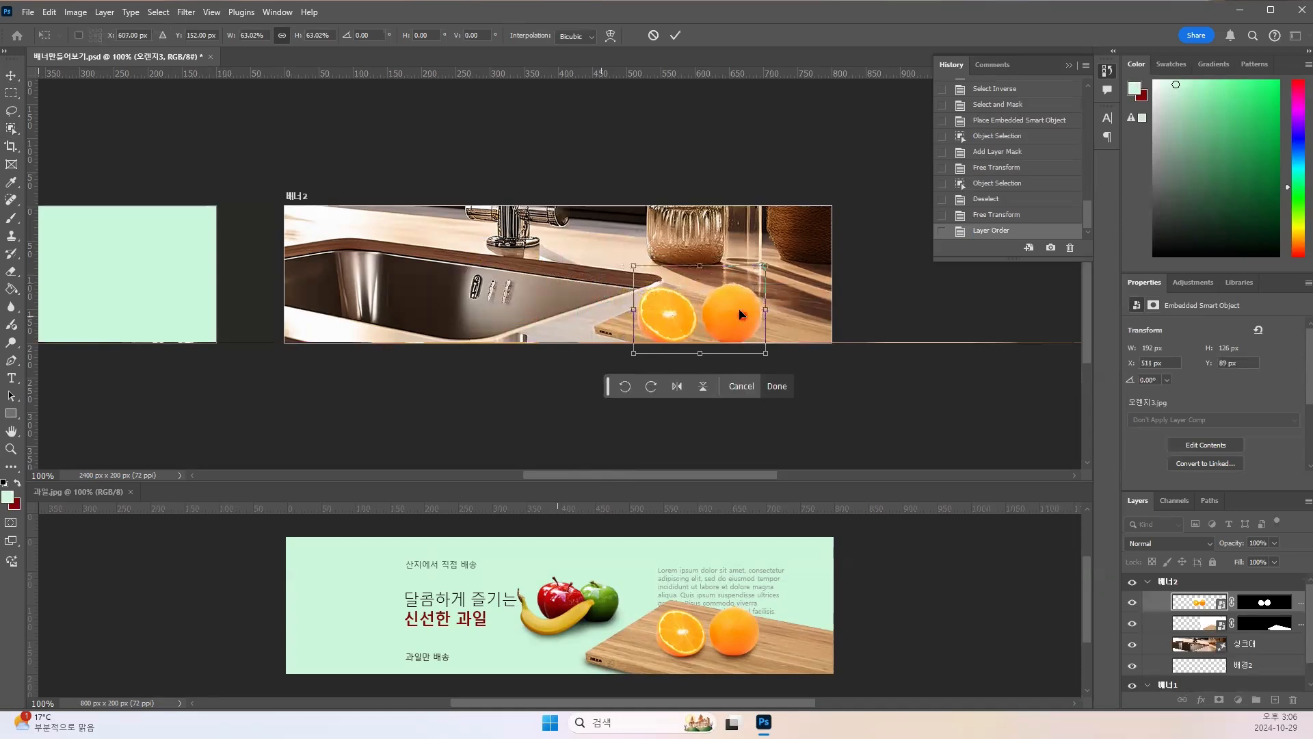
drag(764, 268, 741, 317)
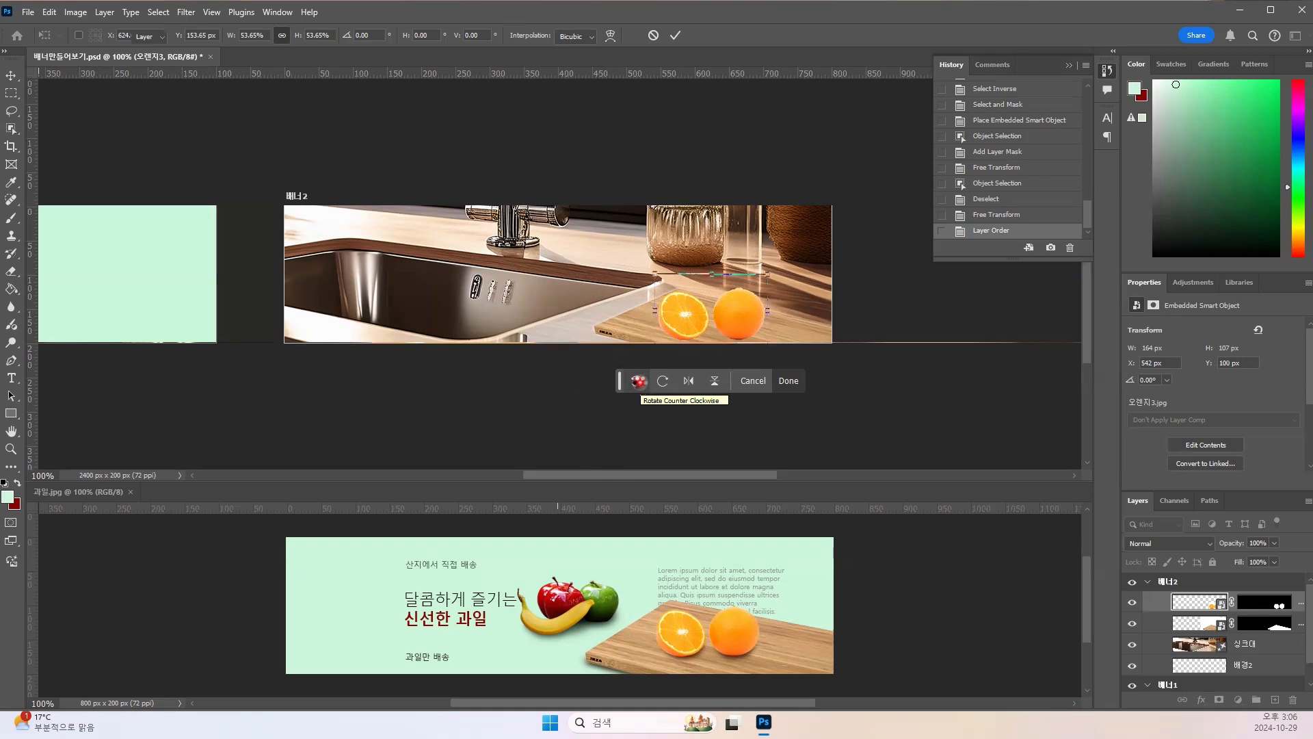
click(675, 35)
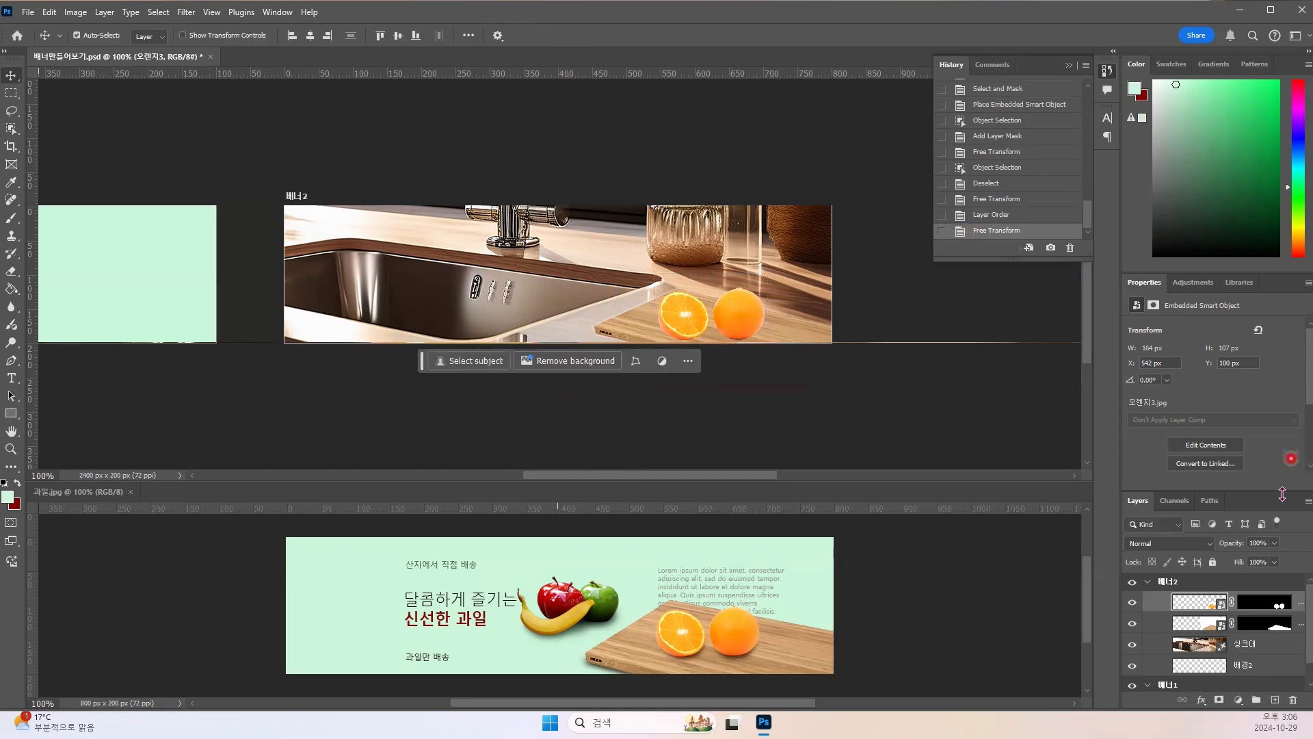
Step: Enlarge the cutting board to about 112.15%, lower its upper-right corner to skew it, and centre it near X 624, Y 185.25 px
click(1190, 626)
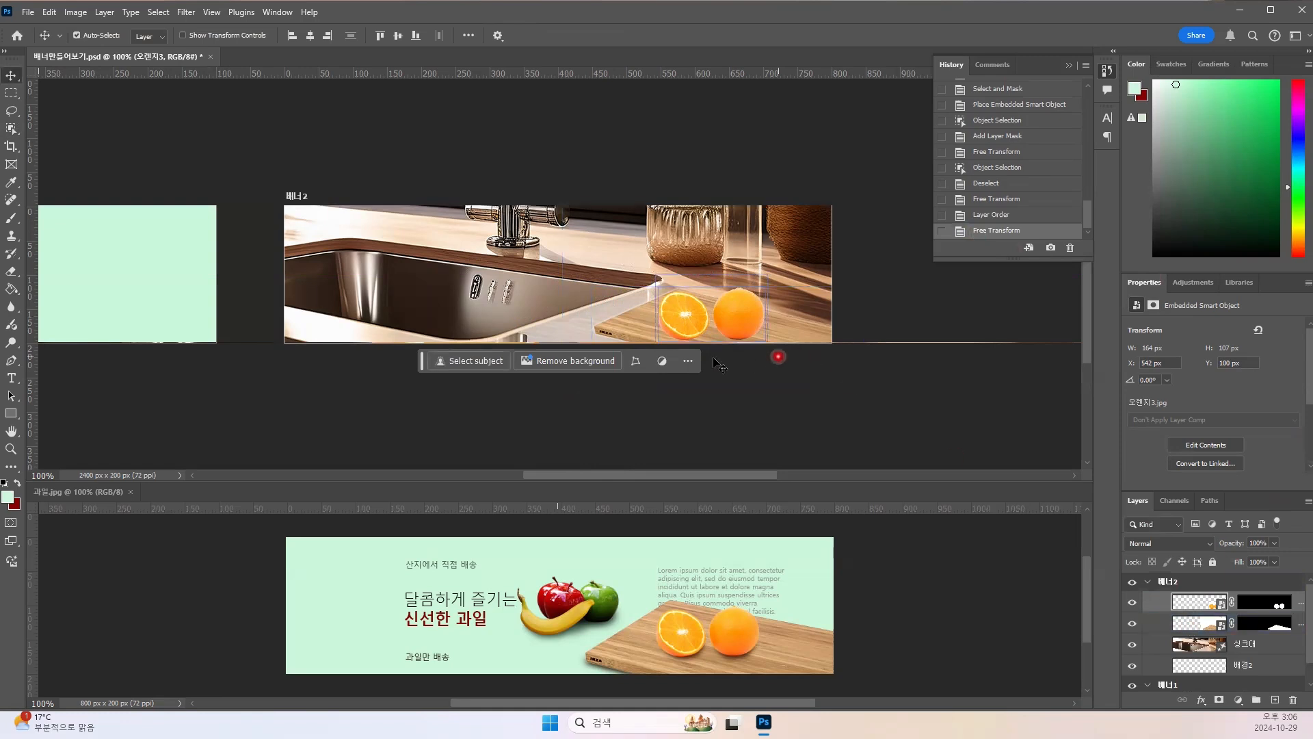
click(634, 333)
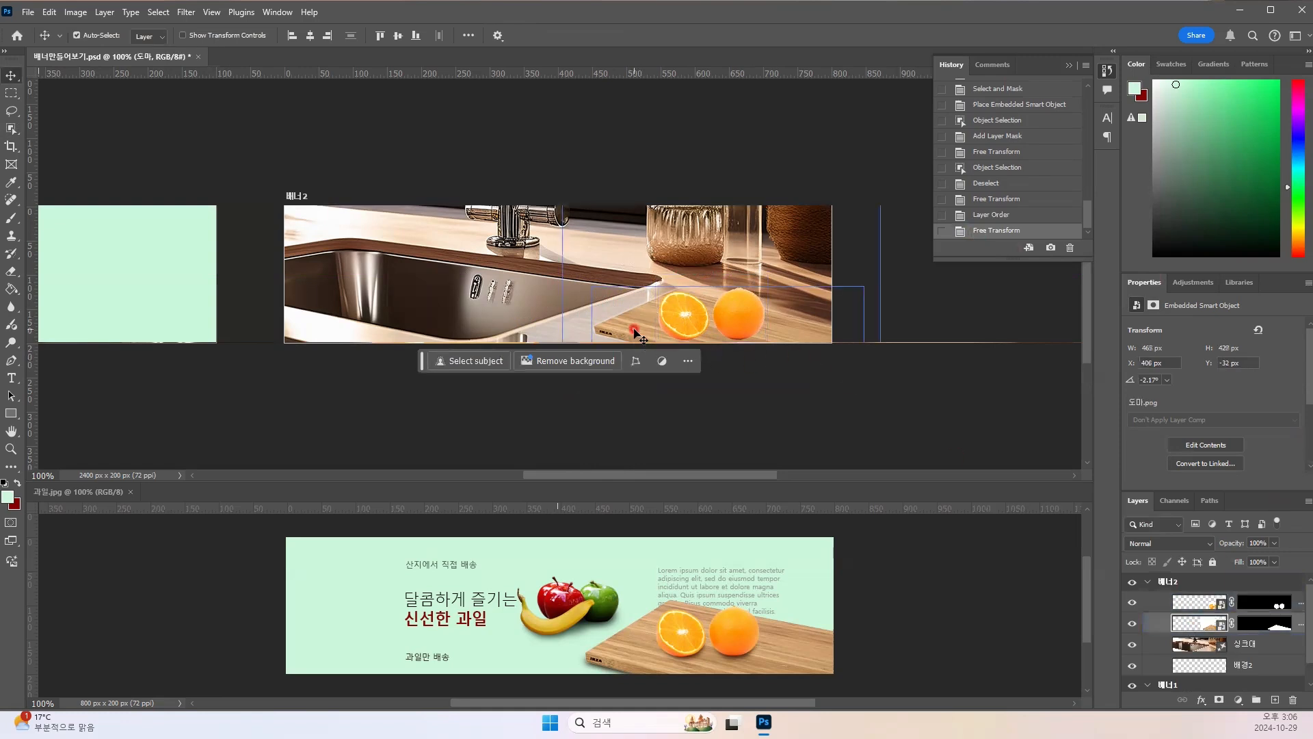
key(ctrl+t)
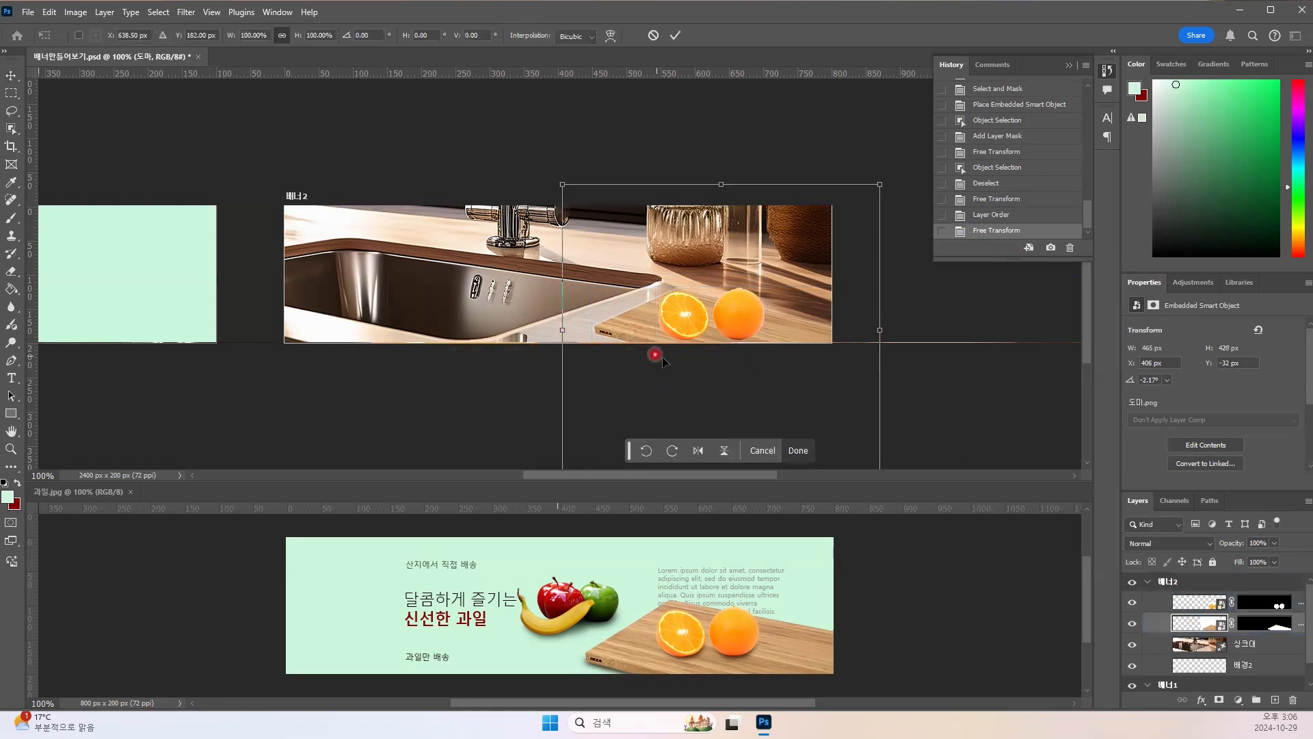
drag(719, 184, 723, 148)
drag(807, 320, 798, 340)
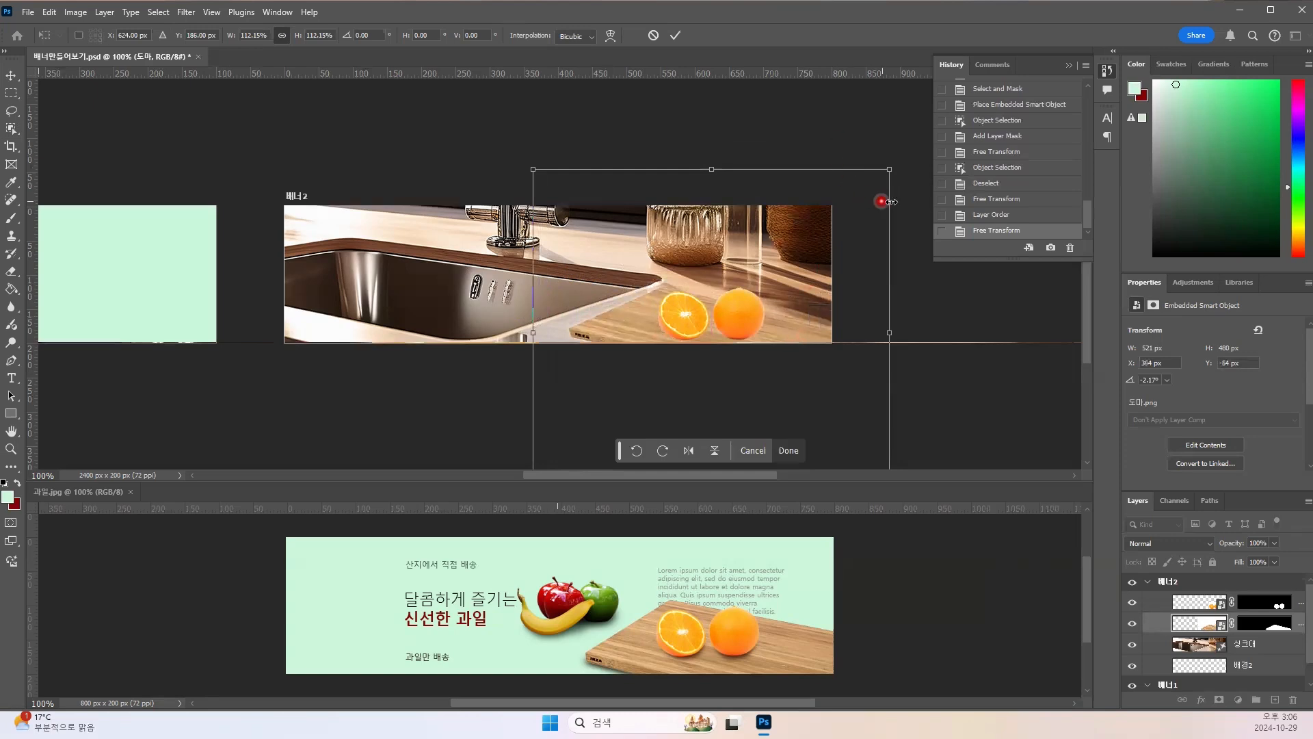
drag(898, 151, 895, 186)
drag(623, 331, 627, 326)
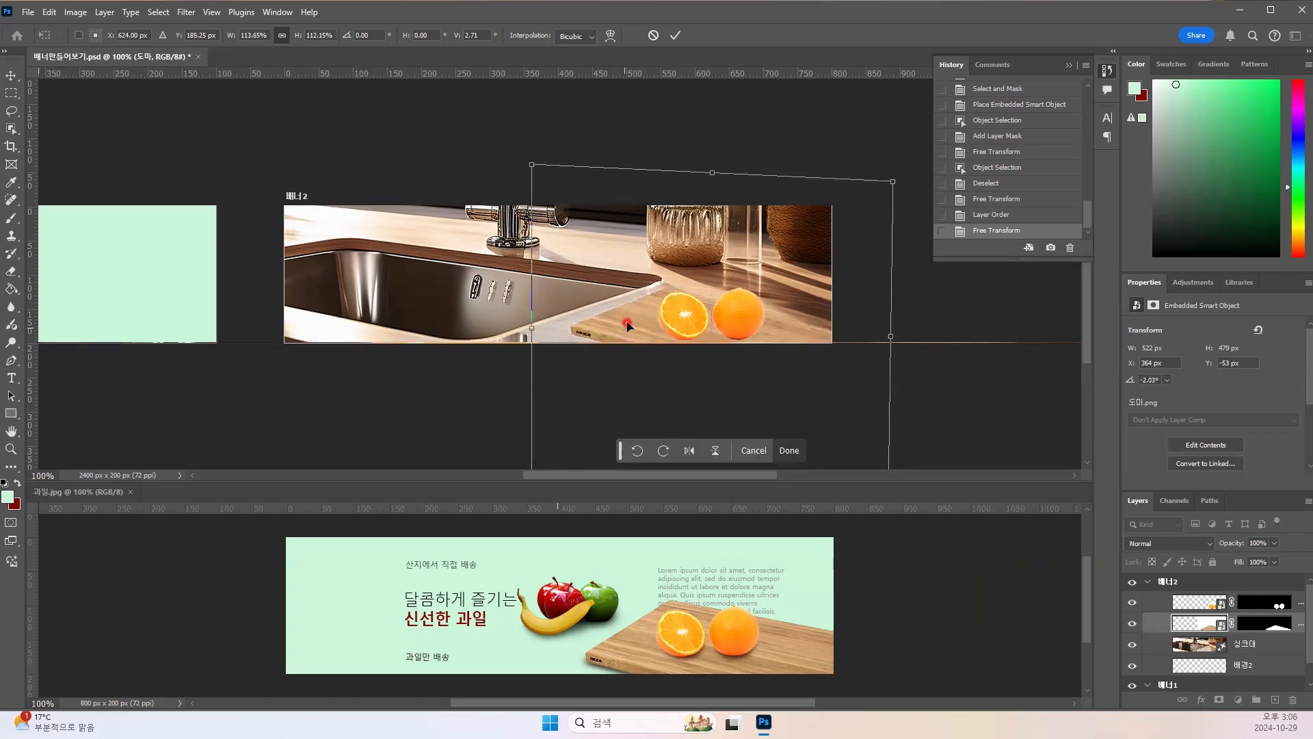
key(Return)
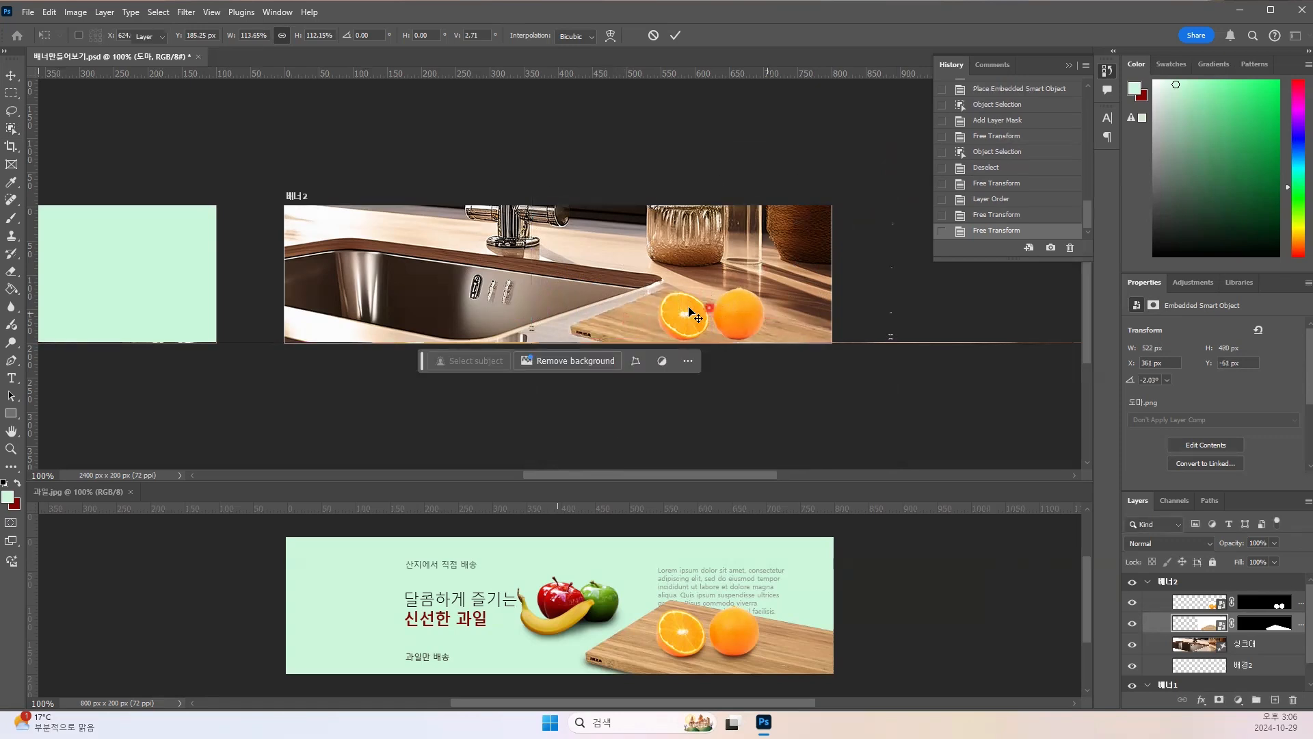
Step: Move the oranges up and left on the cutting board to about X 519, Y 83 px
click(684, 314)
drag(684, 314, 666, 297)
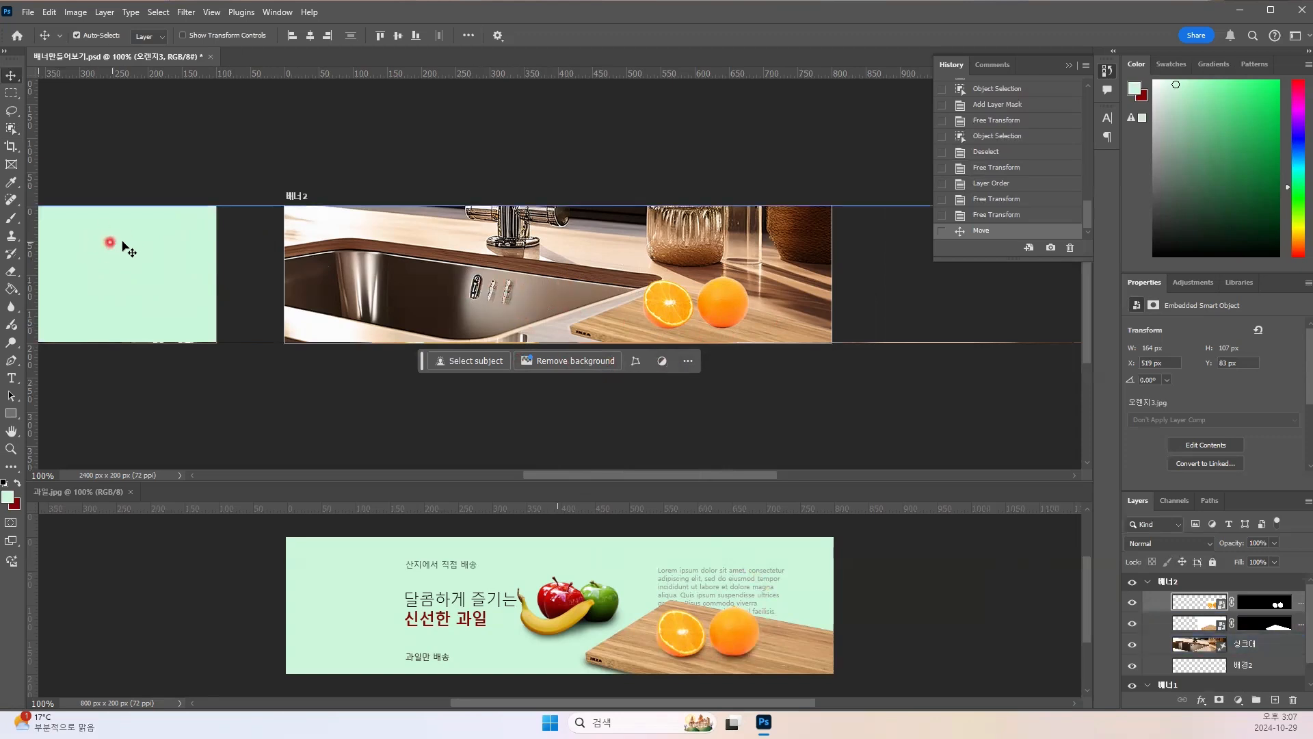
drag(135, 181, 535, 183)
click(829, 258)
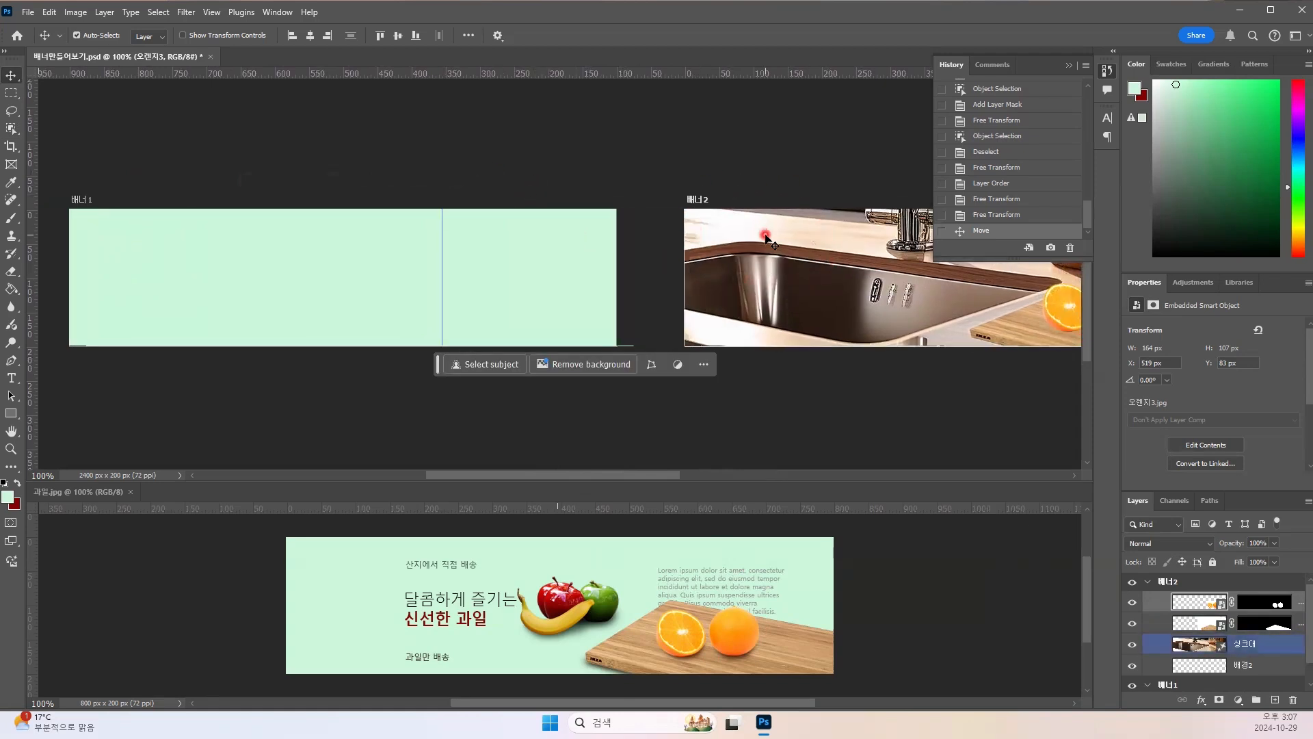
click(50, 13)
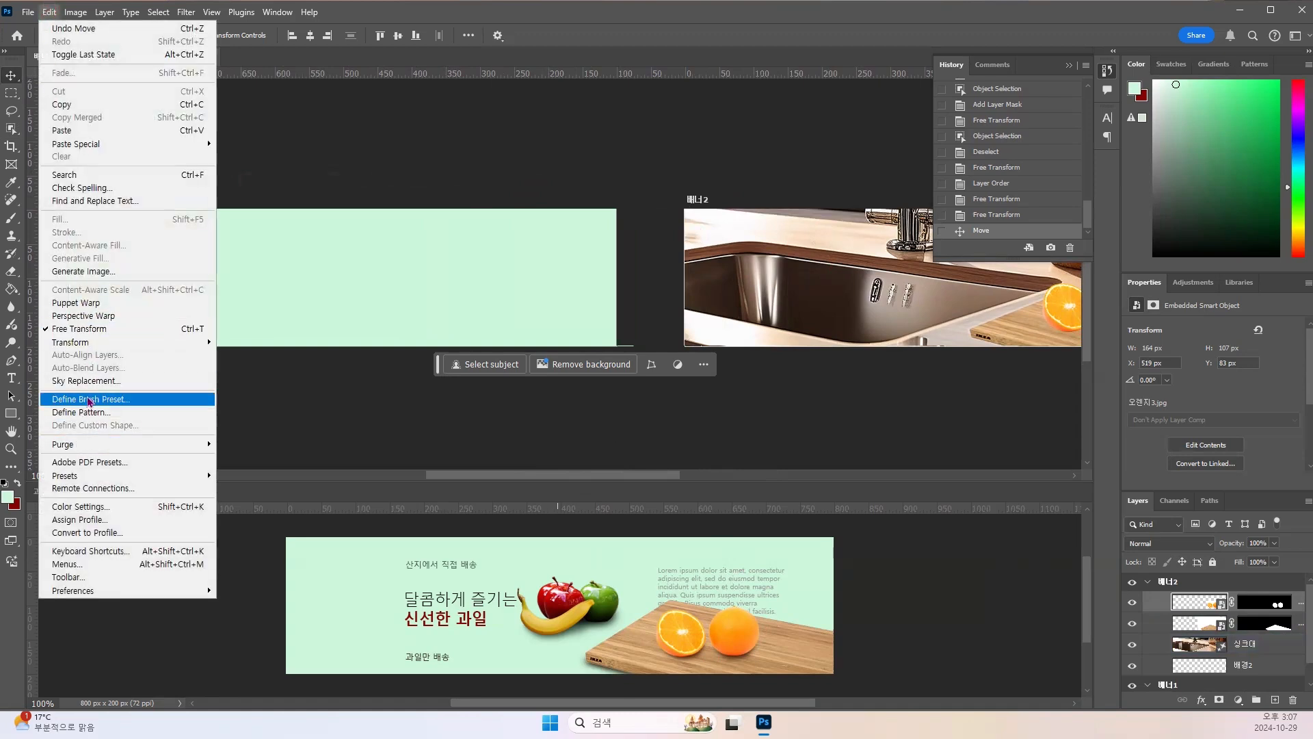
mouse_move(27, 14)
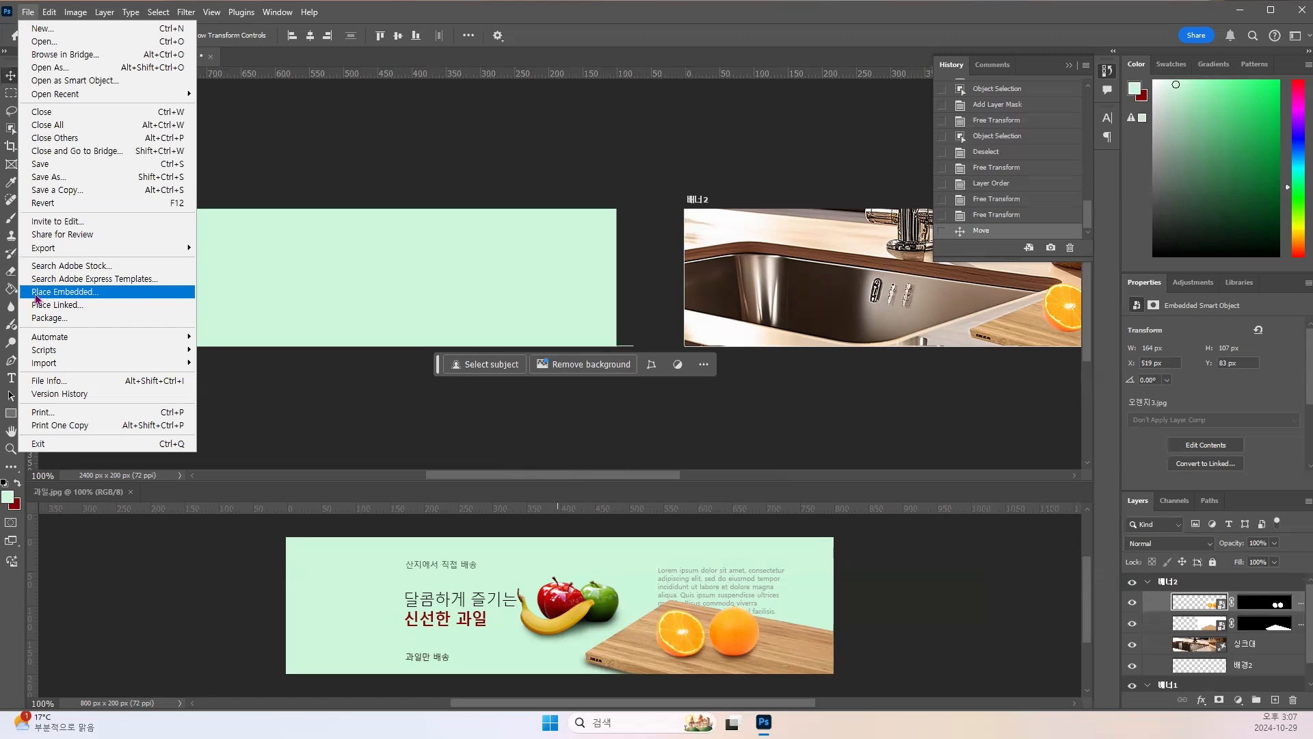
click(380, 15)
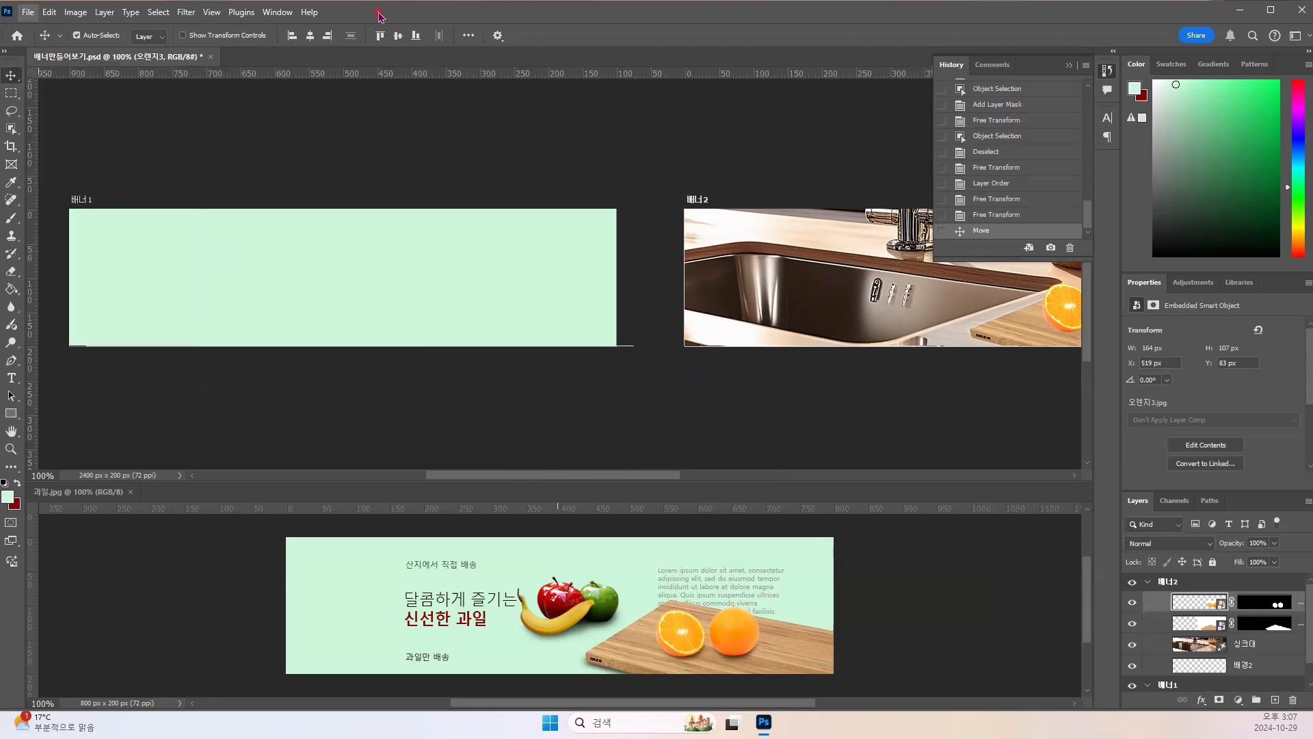
Step: Open the wooden cutting board image 도마.png from the chapter3 folder as a separate document
click(27, 12)
click(334, 59)
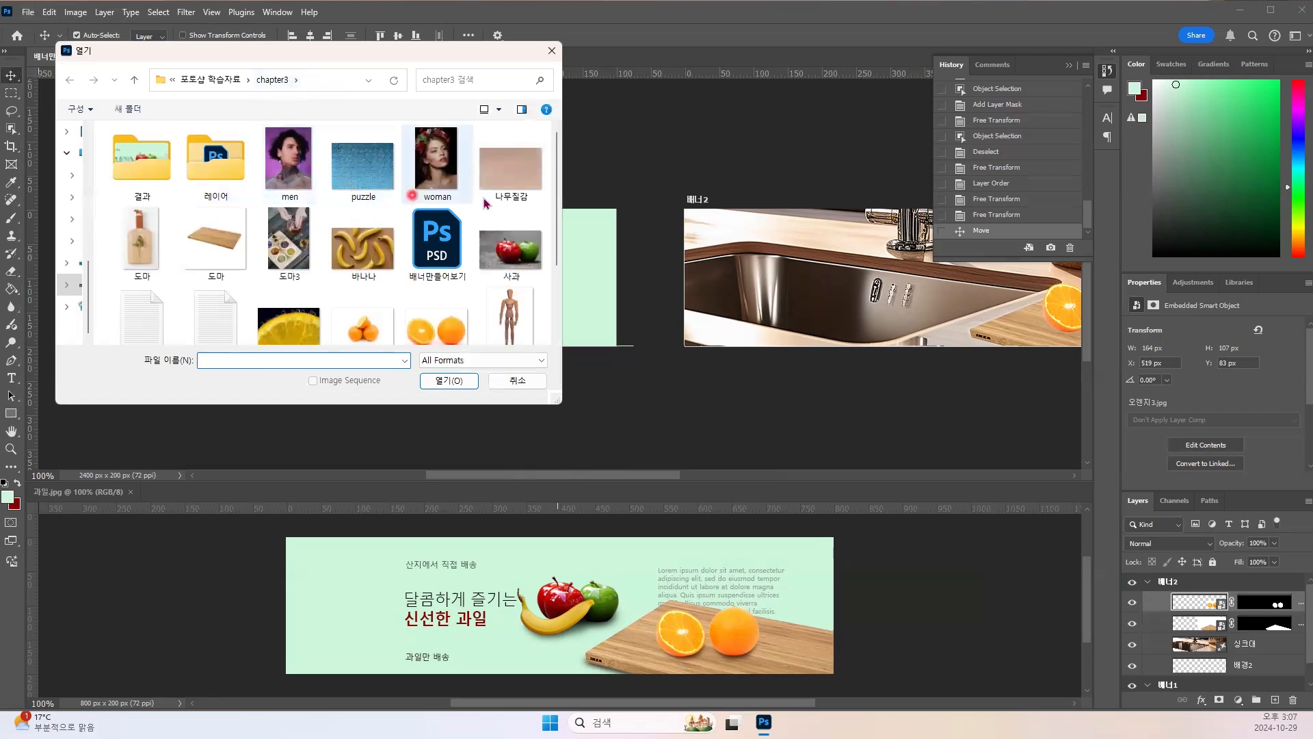
click(238, 258)
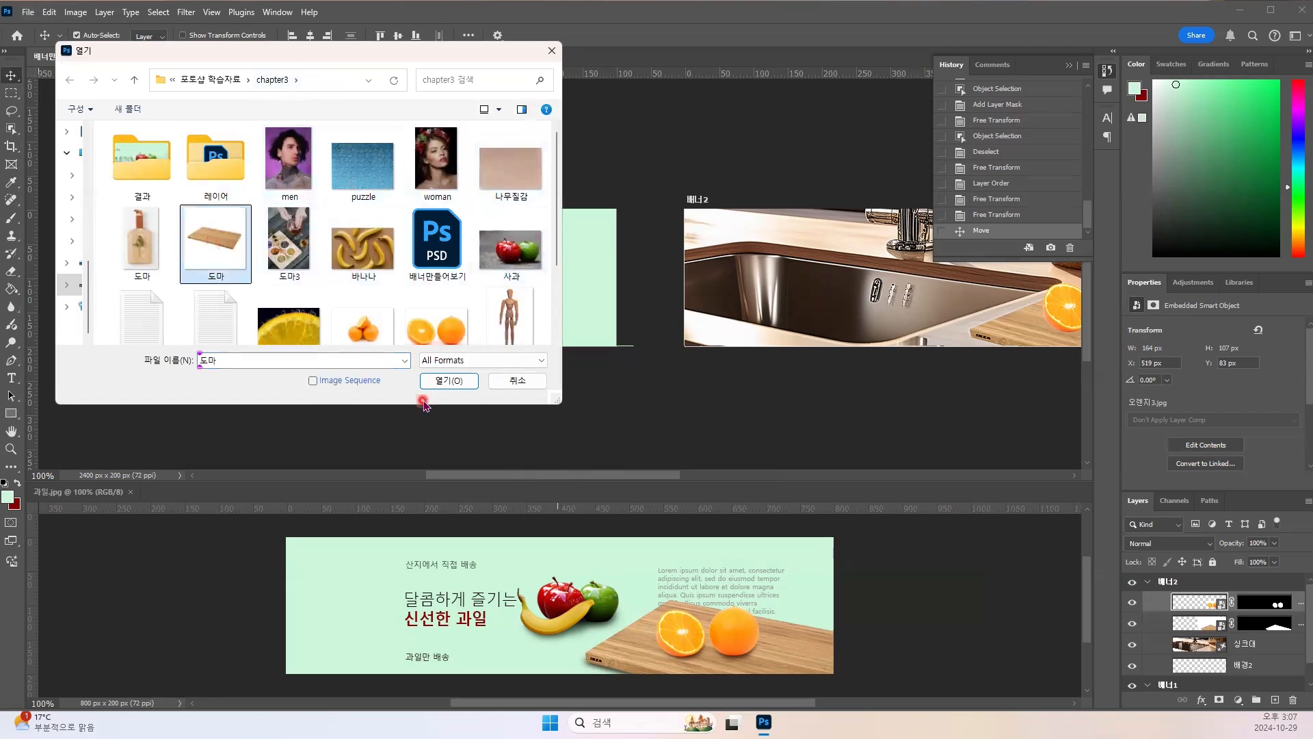
click(445, 381)
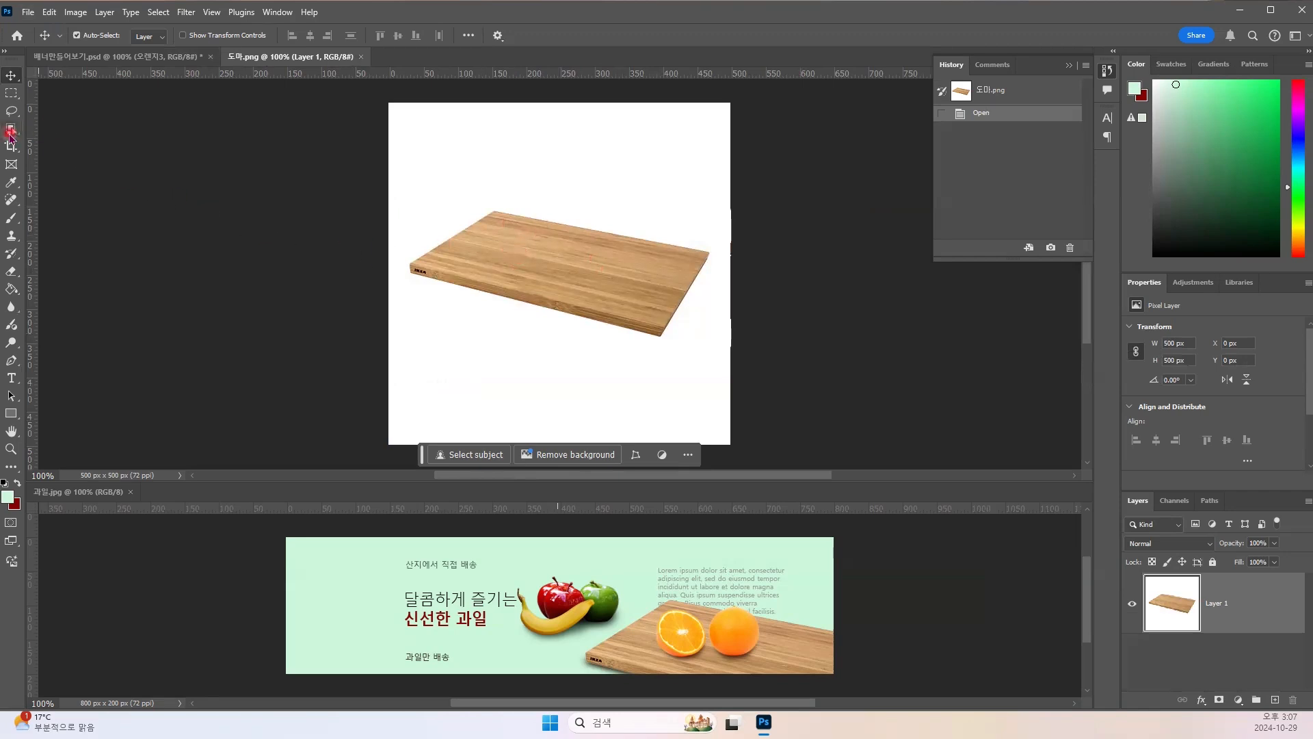
Step: Select the cutting board in 도마.png with the Object Selection tool and switch back to 배너만들어보기.psd
right_click(12, 132)
click(74, 130)
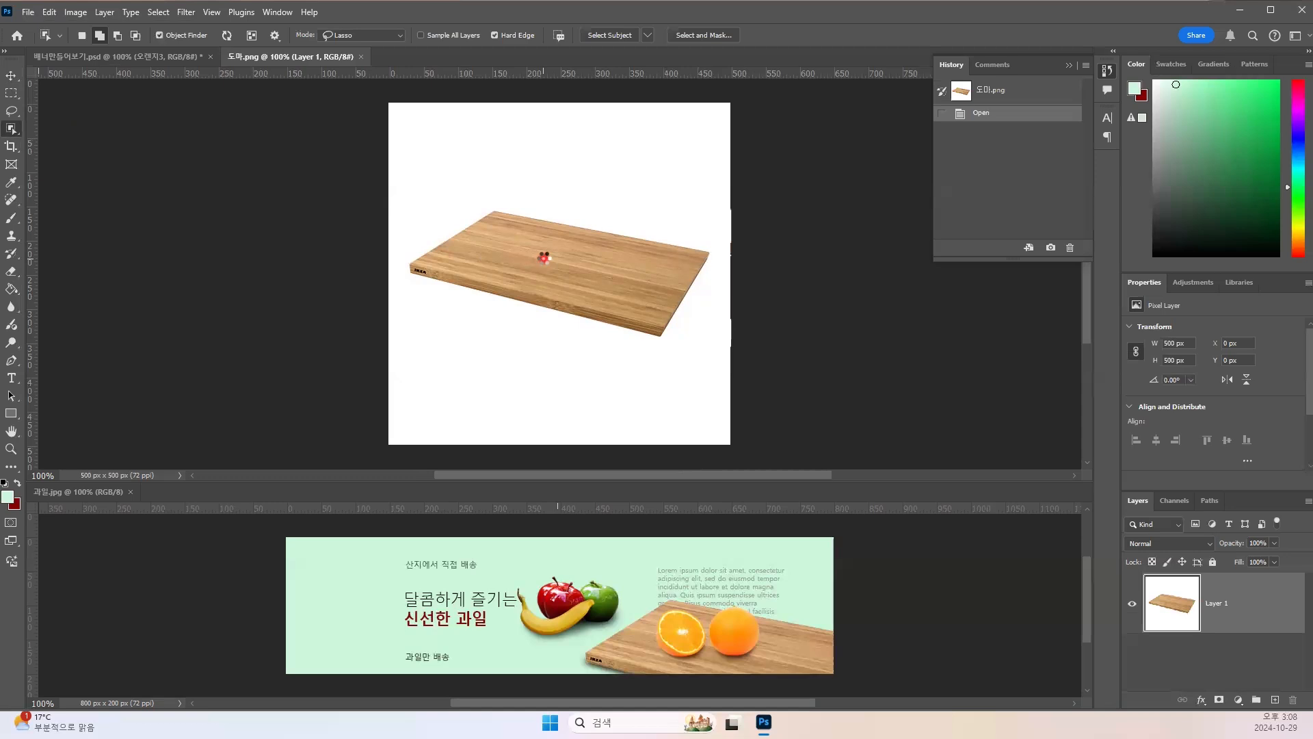
click(543, 258)
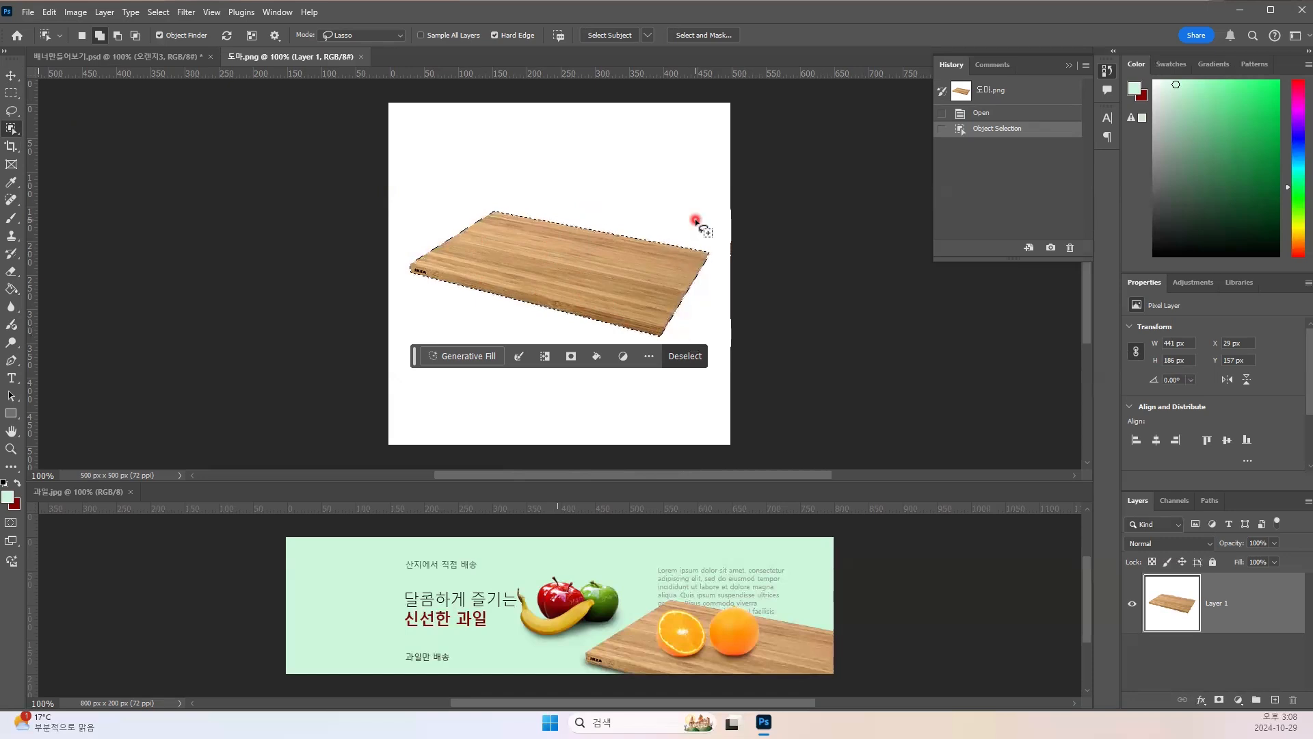
click(116, 57)
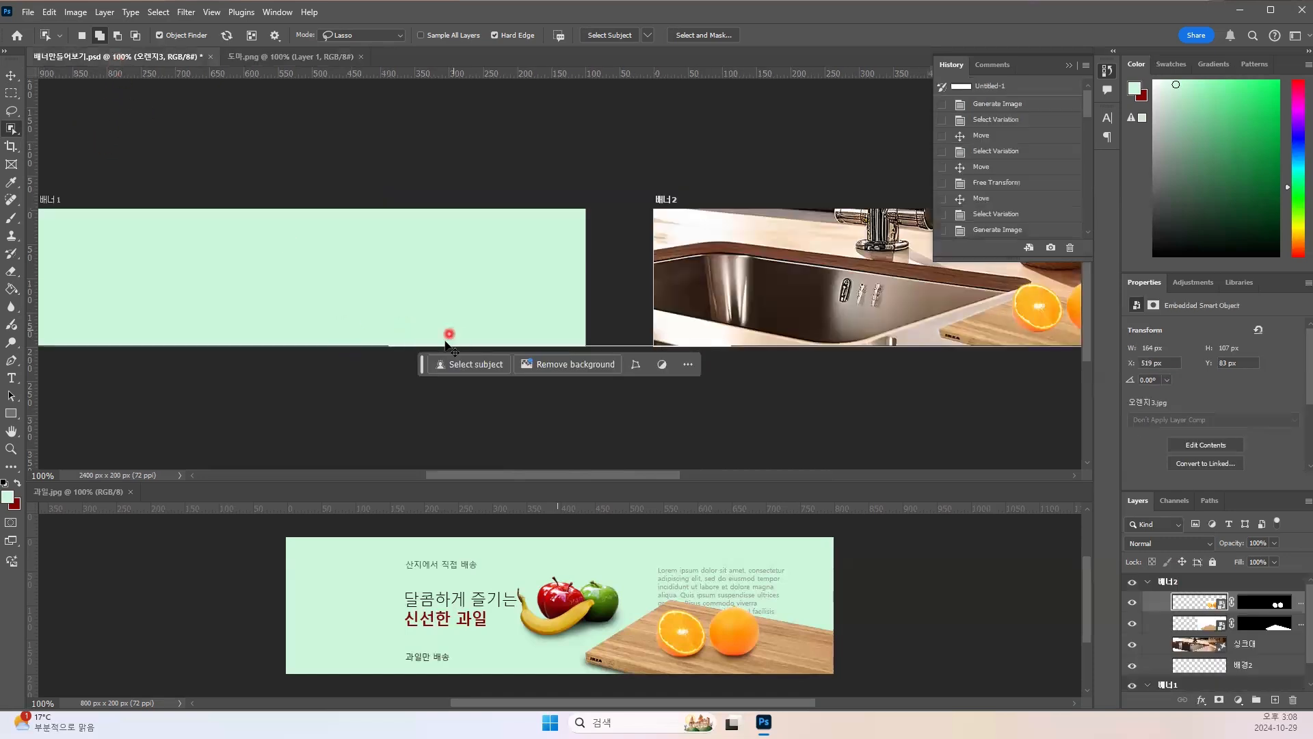
Step: Paste the copied cutting board into the 배너1 artboard and move it to its lower-right corner, about X 400, Y 86 px
key(ctrl+v)
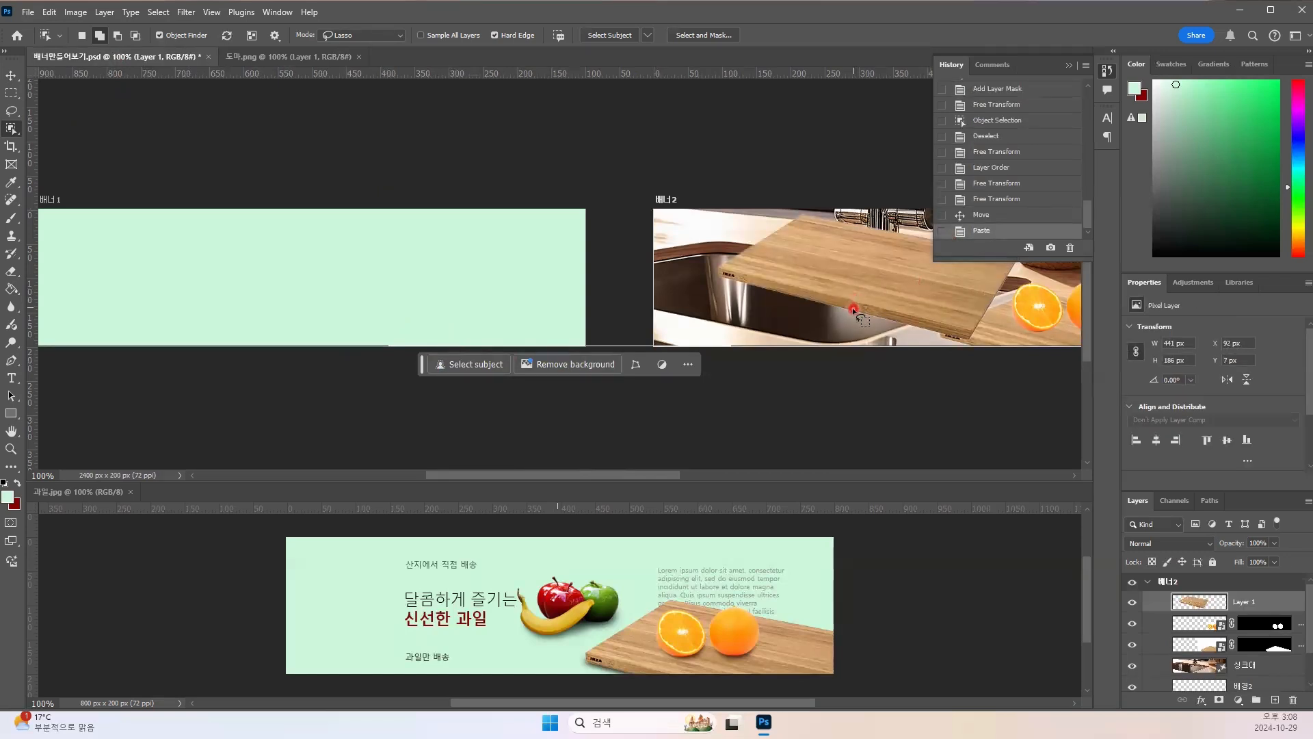
key(ctrl+z)
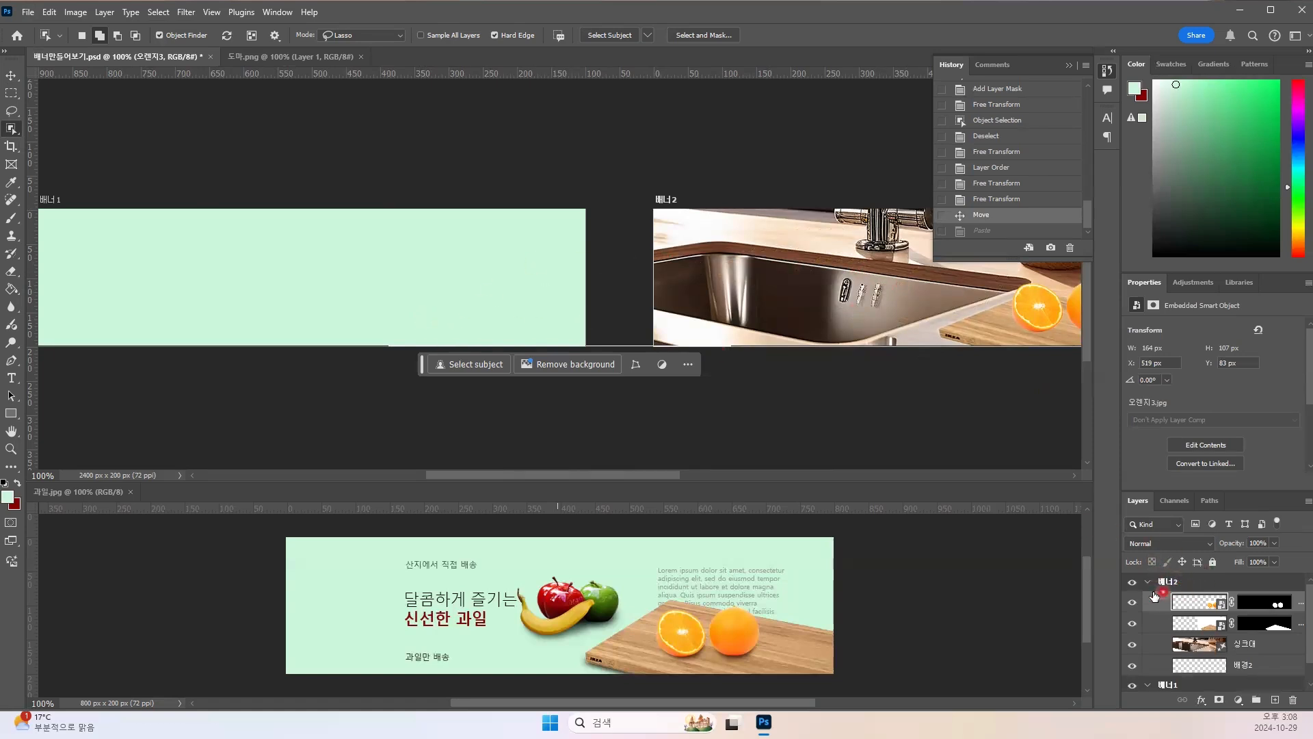
scroll(1183, 592, down, 1)
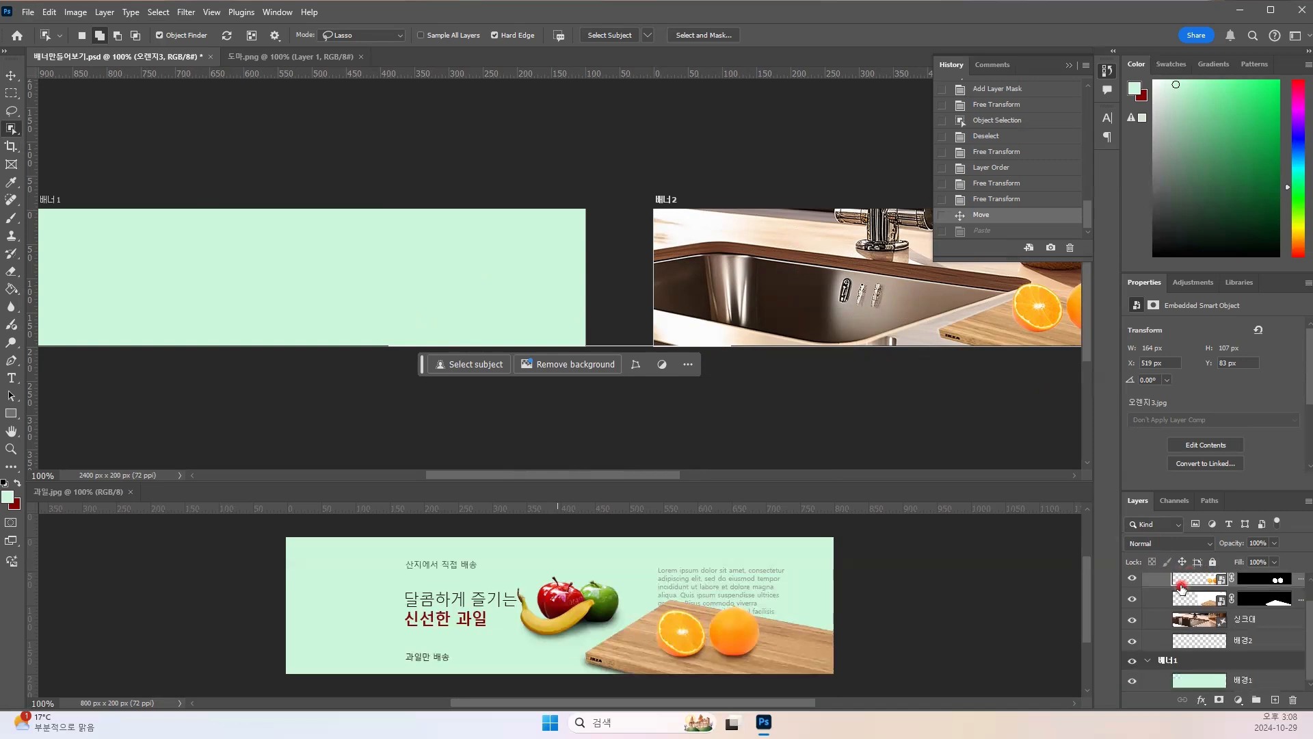
click(1173, 662)
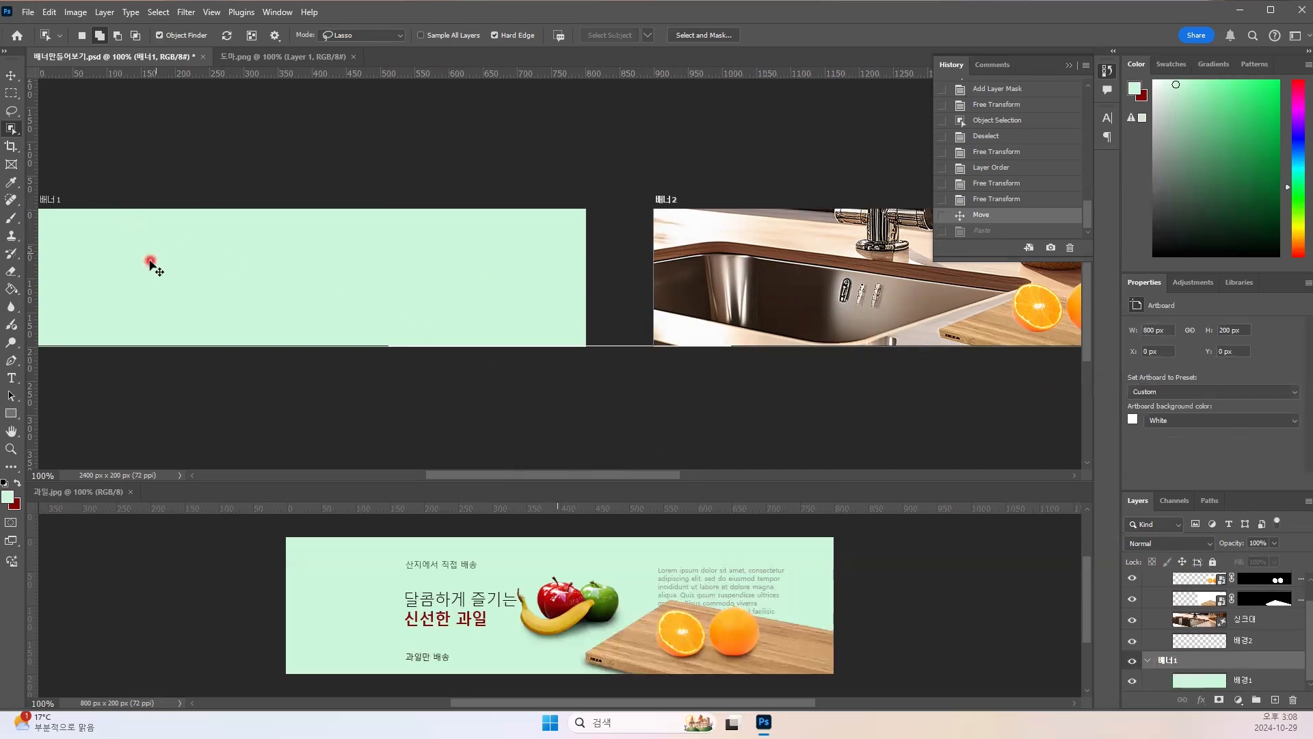
key(ctrl+v)
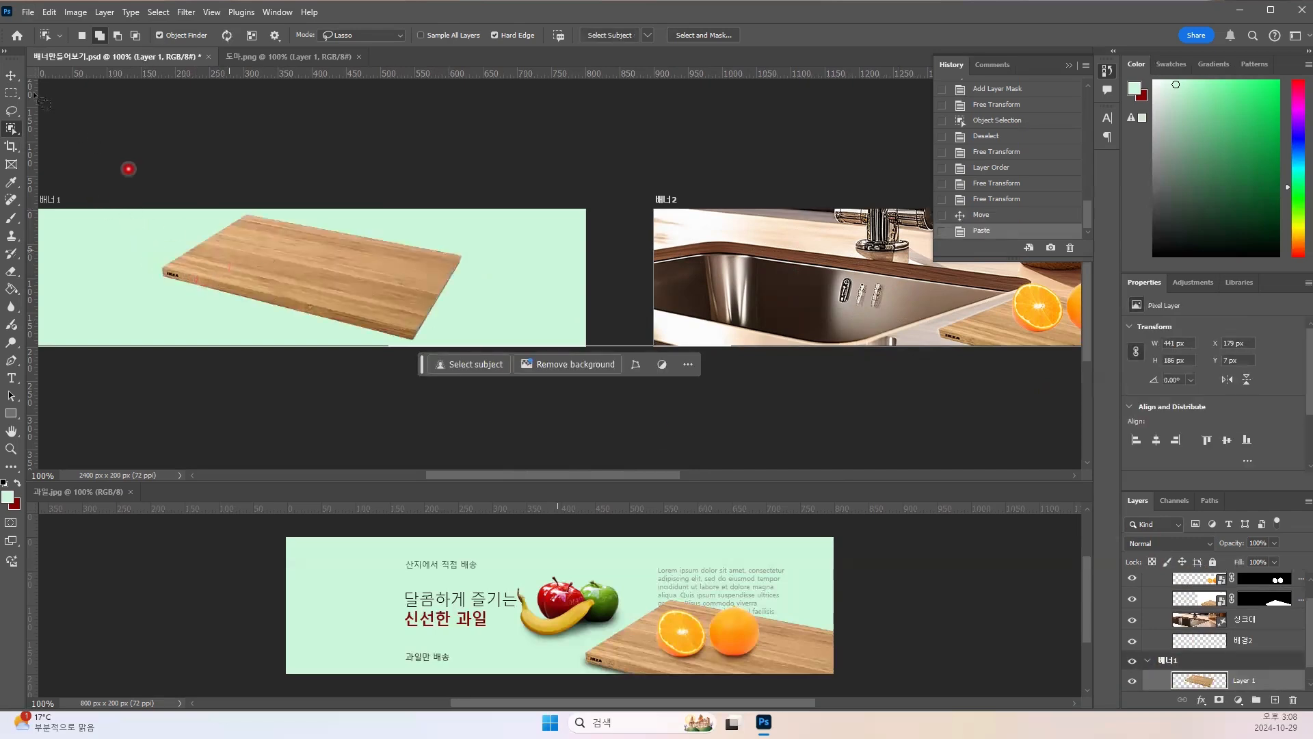
click(13, 76)
drag(291, 255, 435, 318)
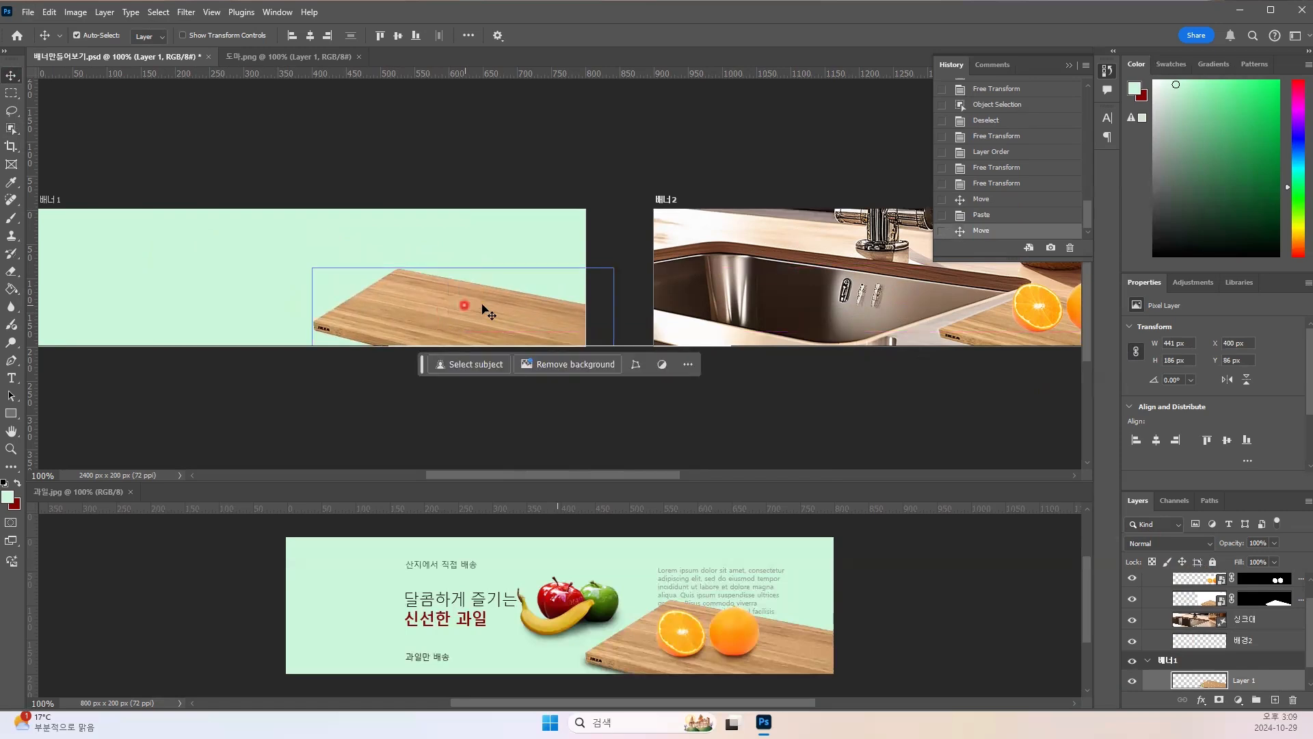
click(1012, 338)
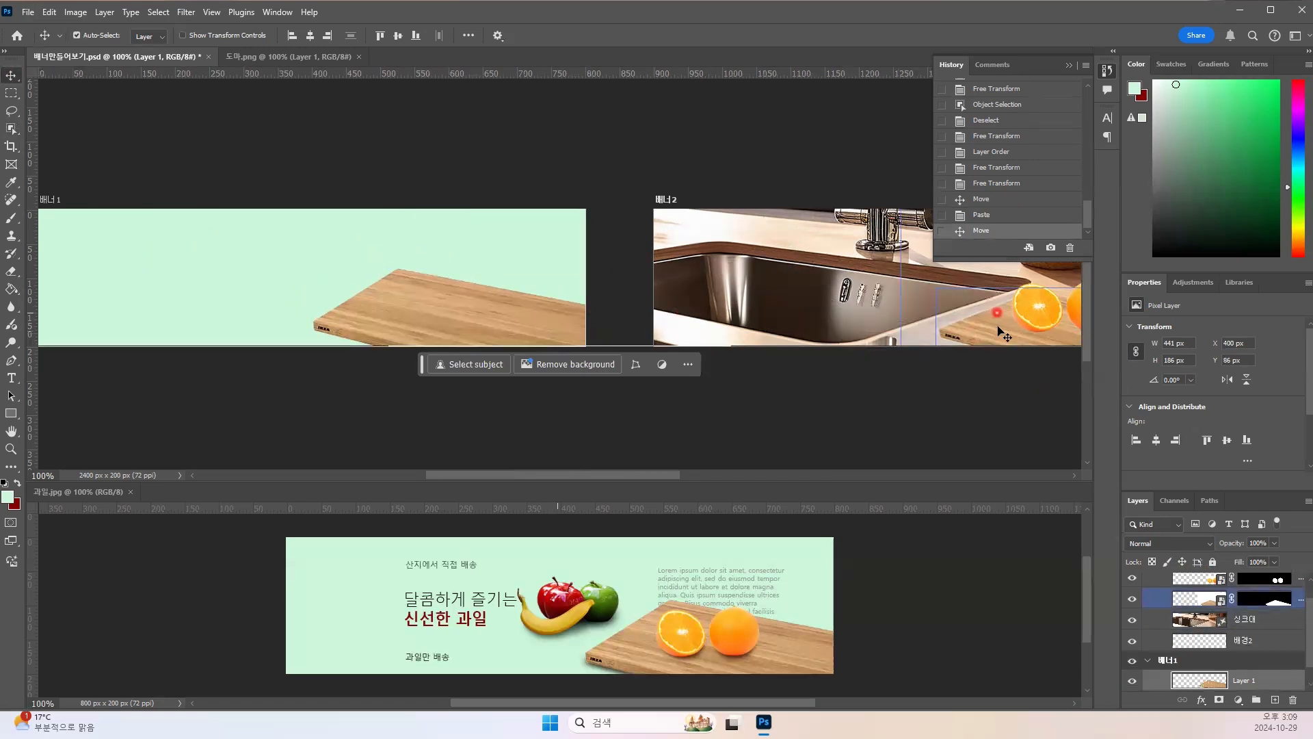
click(564, 312)
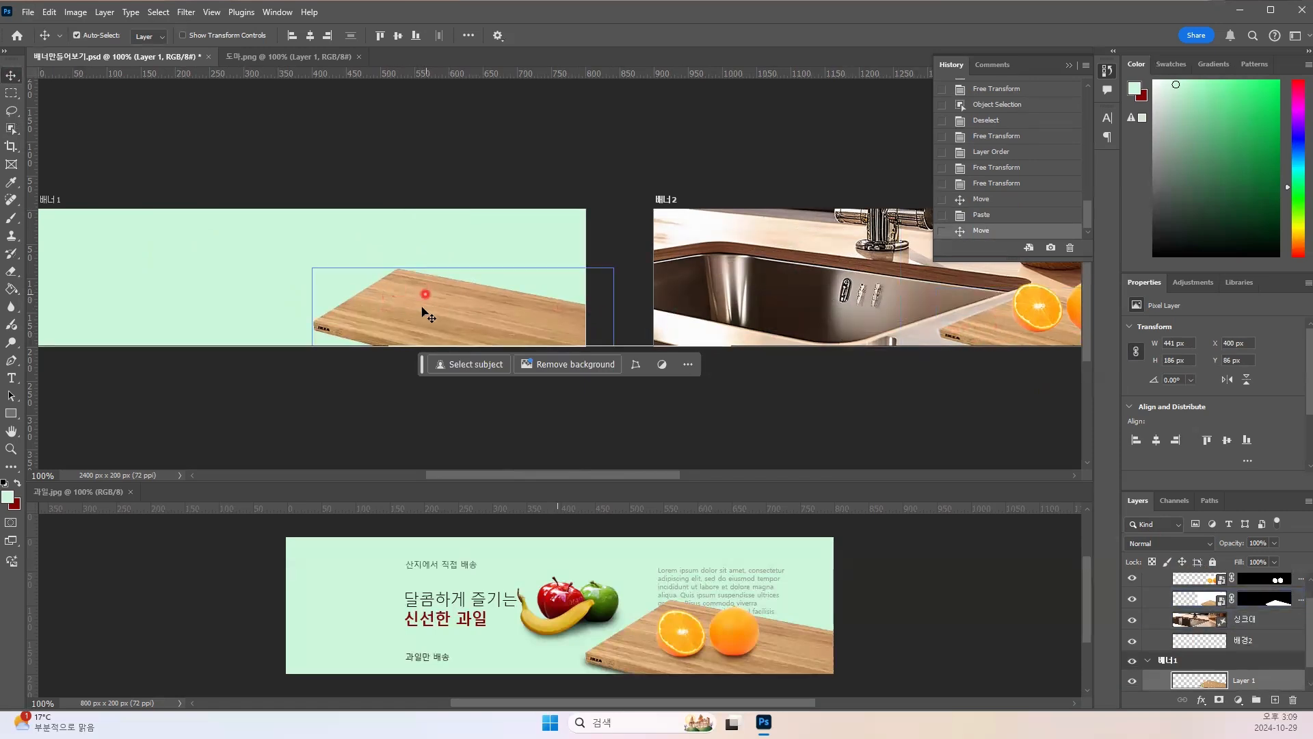
click(982, 333)
click(420, 316)
click(1012, 339)
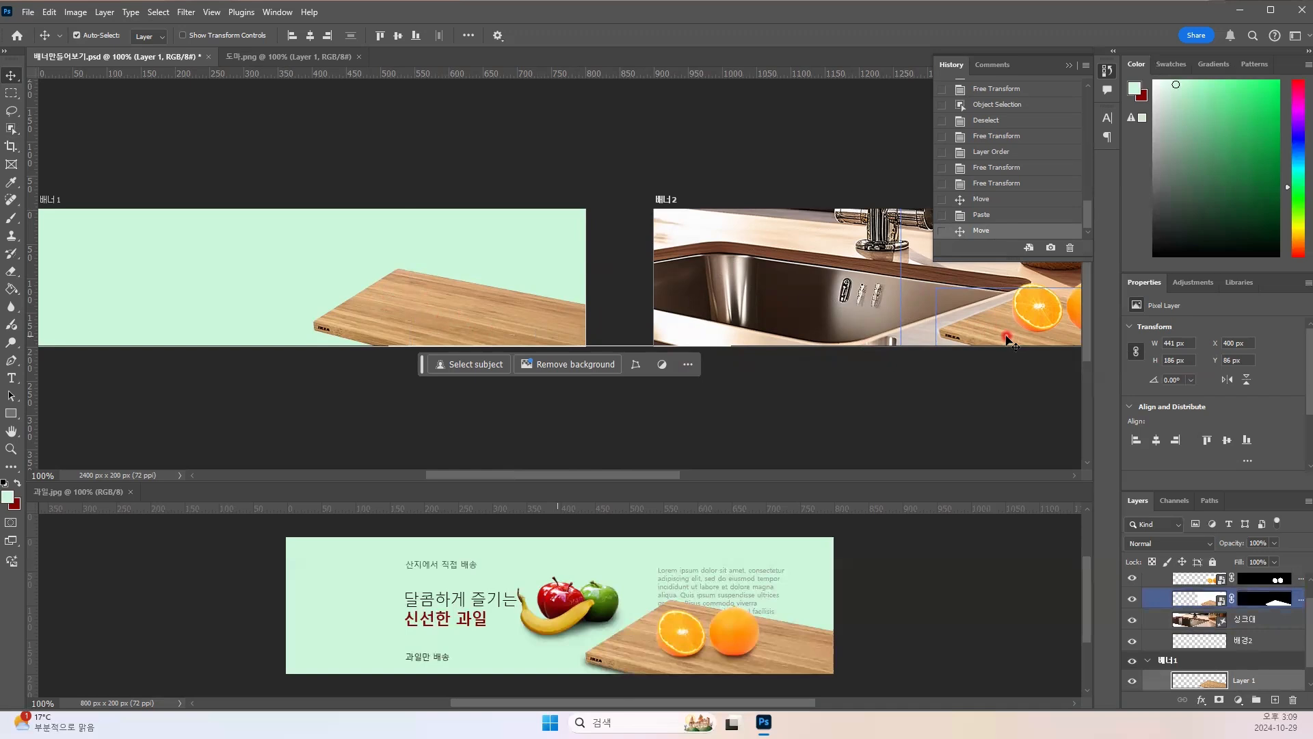
click(255, 223)
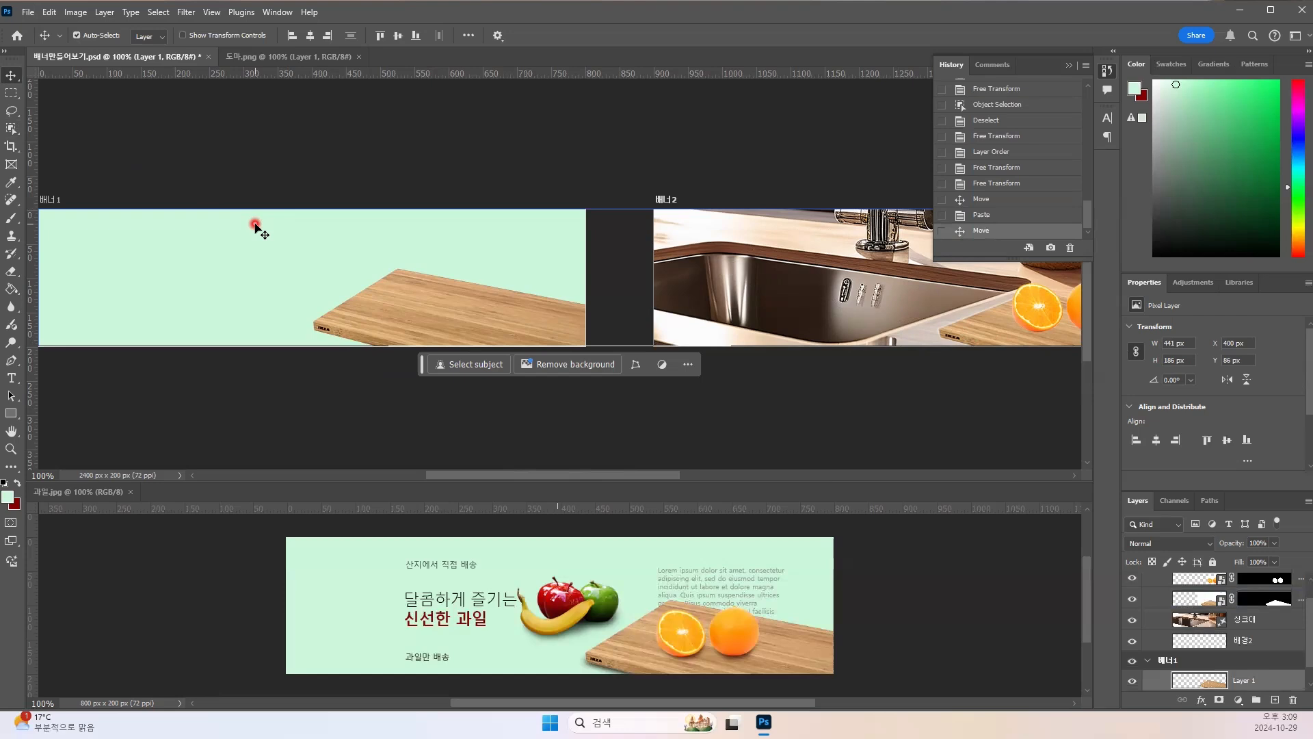
click(425, 298)
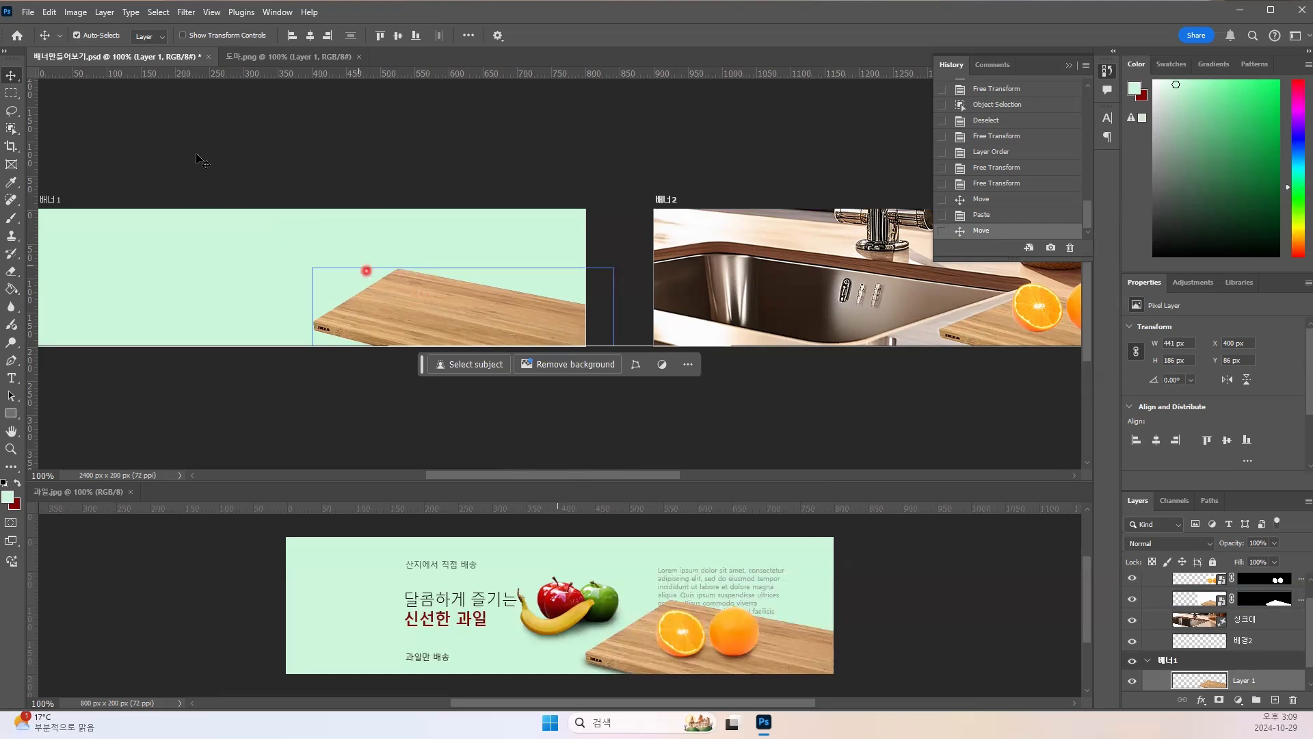
Step: Open the oranges image 오렌지3 from the chapter3 folder as a separate document
click(30, 13)
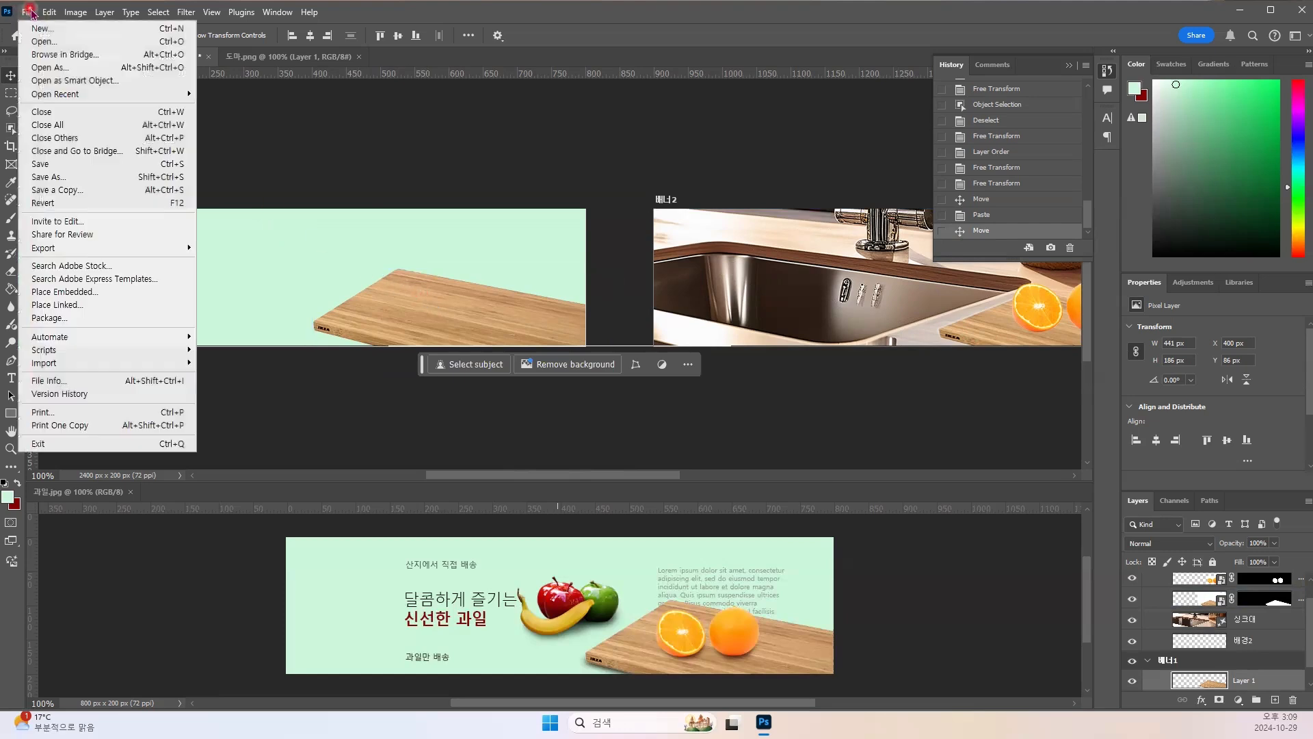
click(141, 59)
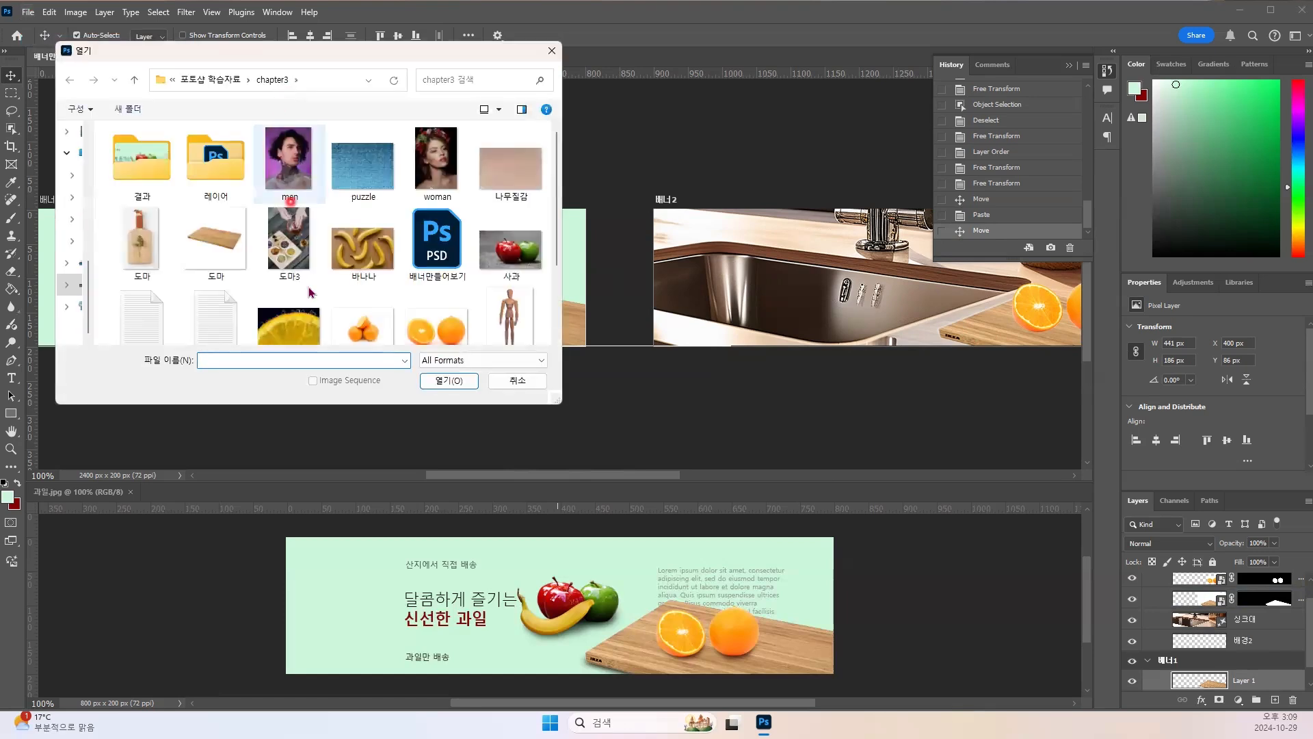
click(437, 334)
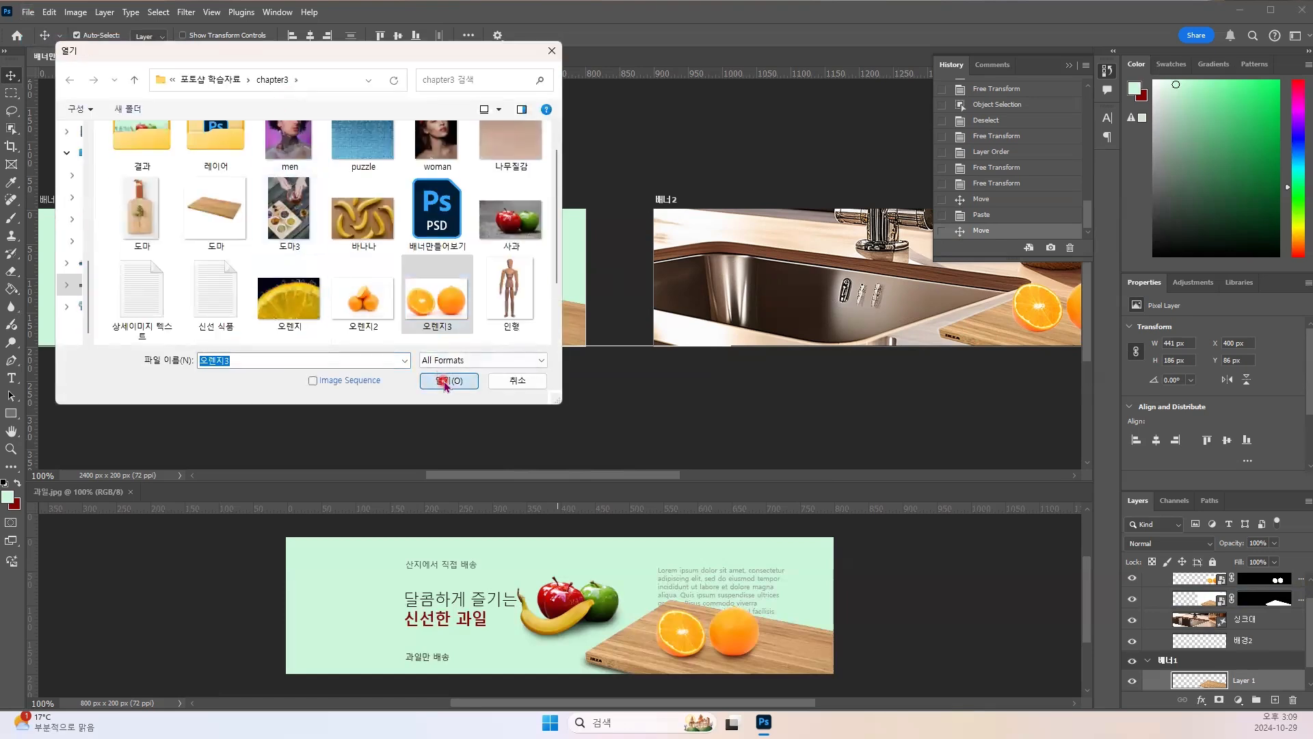
Step: Open the 오렌지3 image, switch its status readout to document sizes, and set it back to document dimensions
click(446, 381)
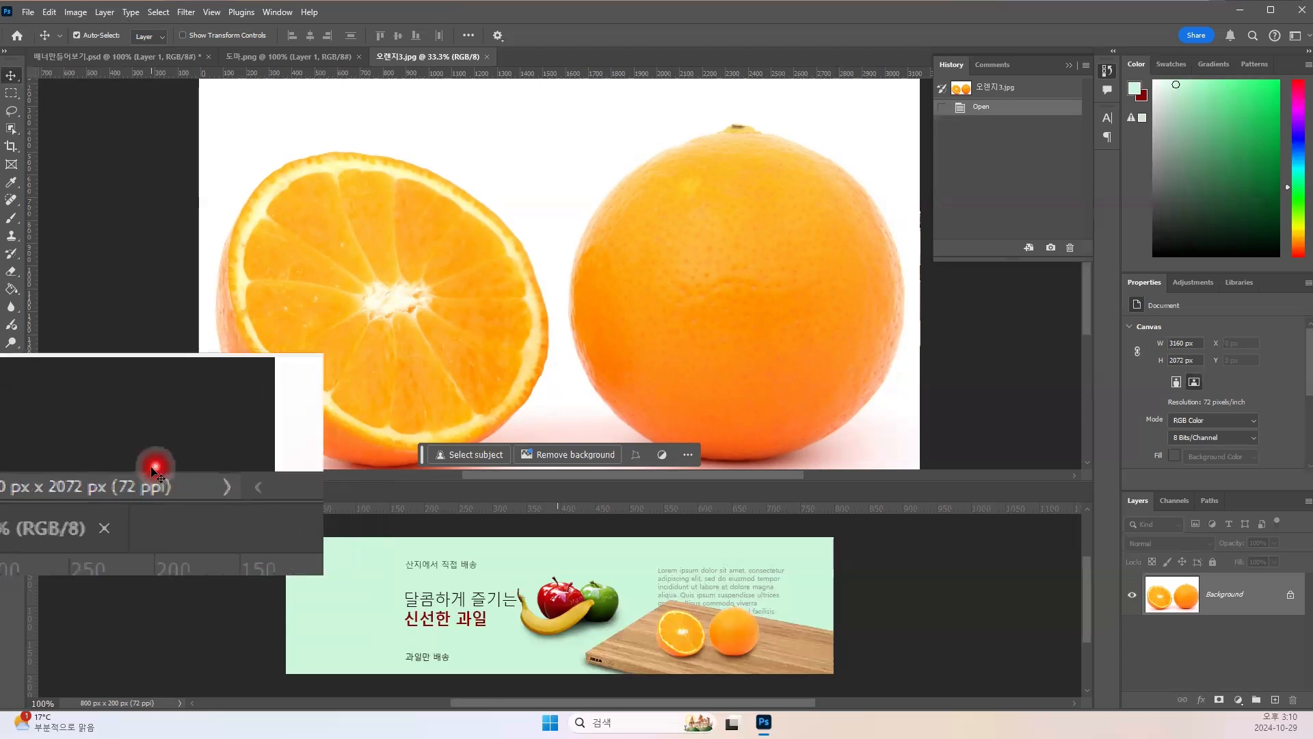
click(180, 703)
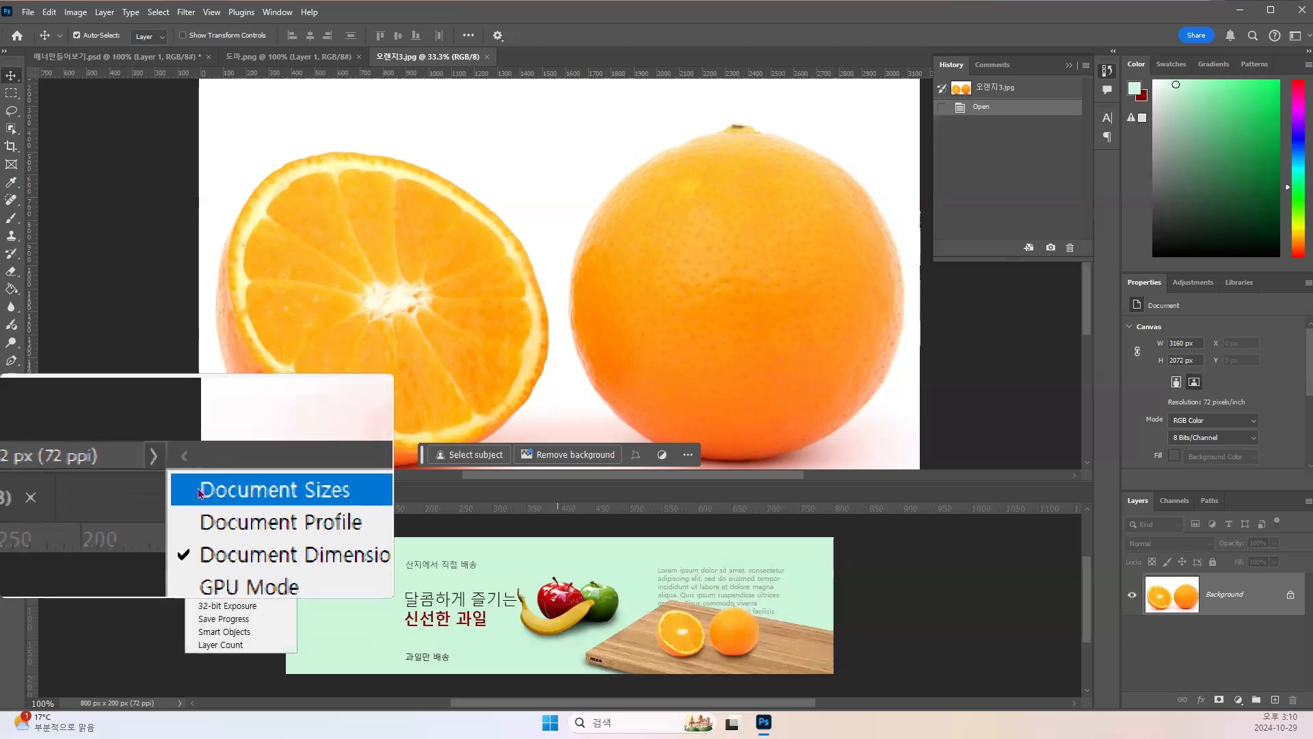
click(198, 554)
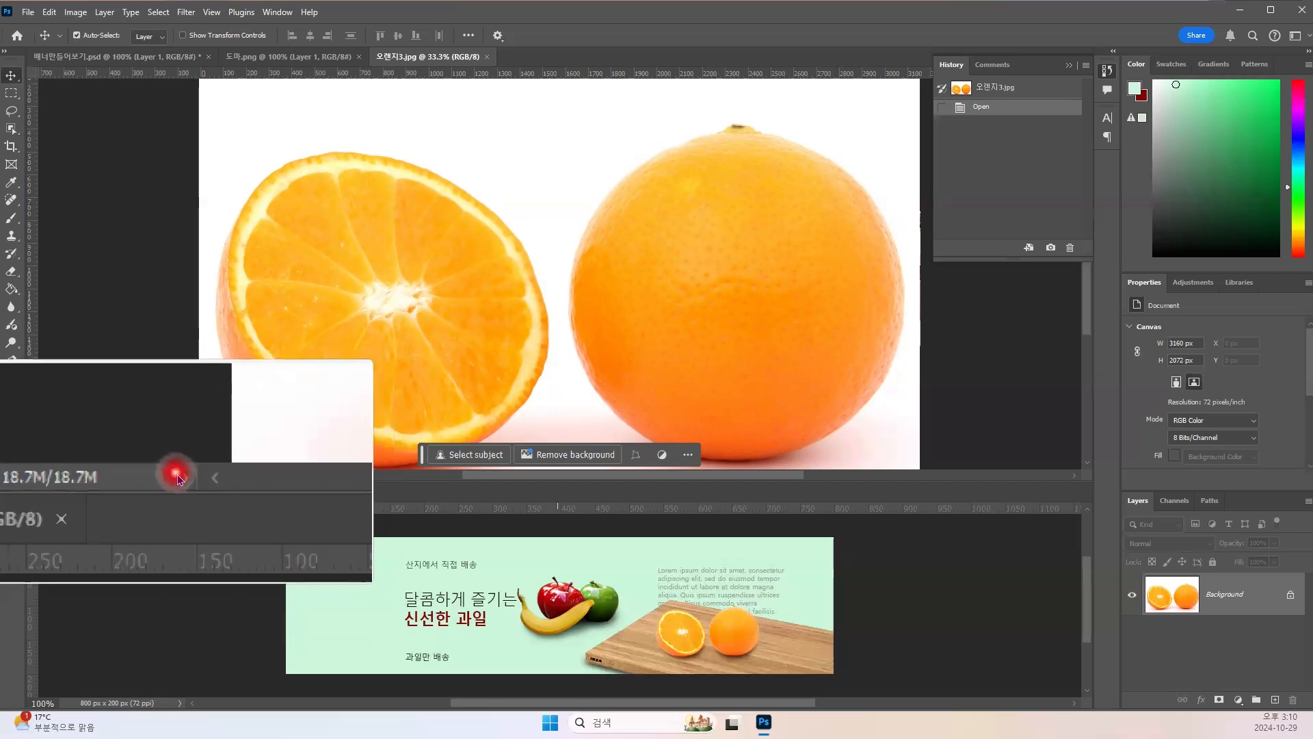
click(180, 703)
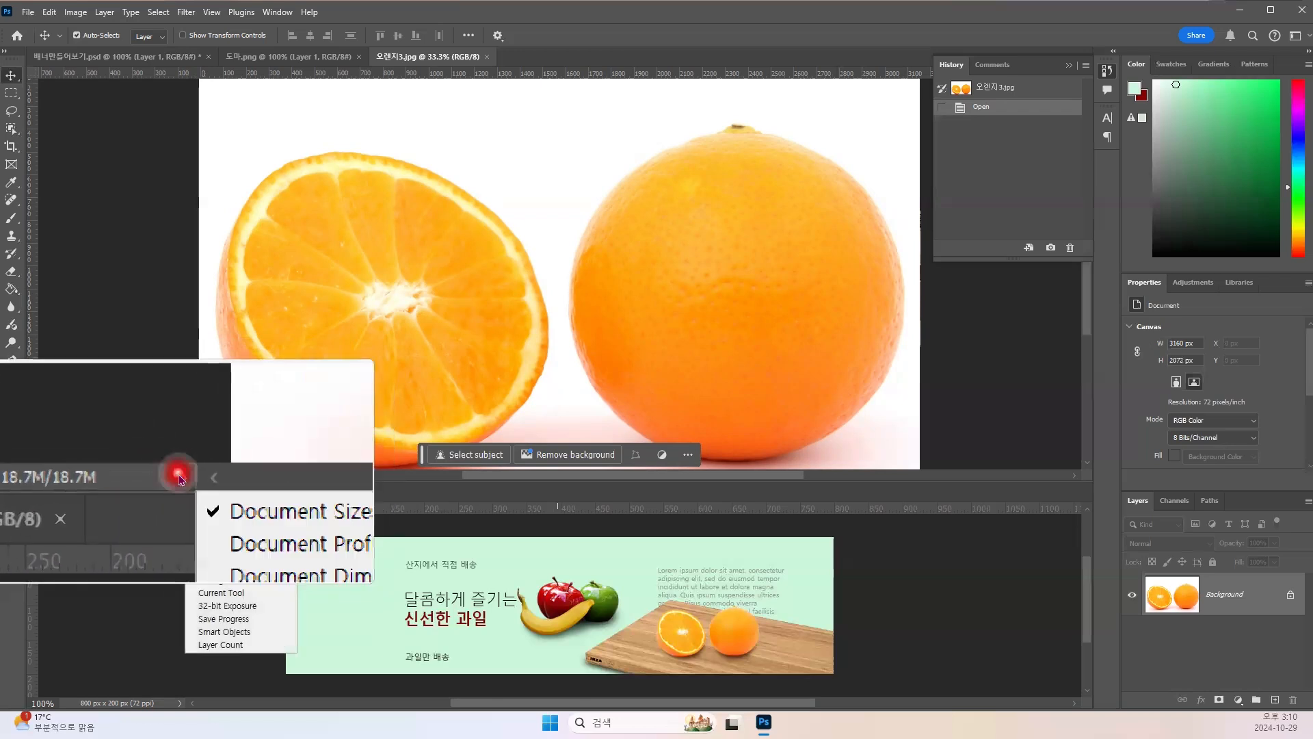
click(205, 517)
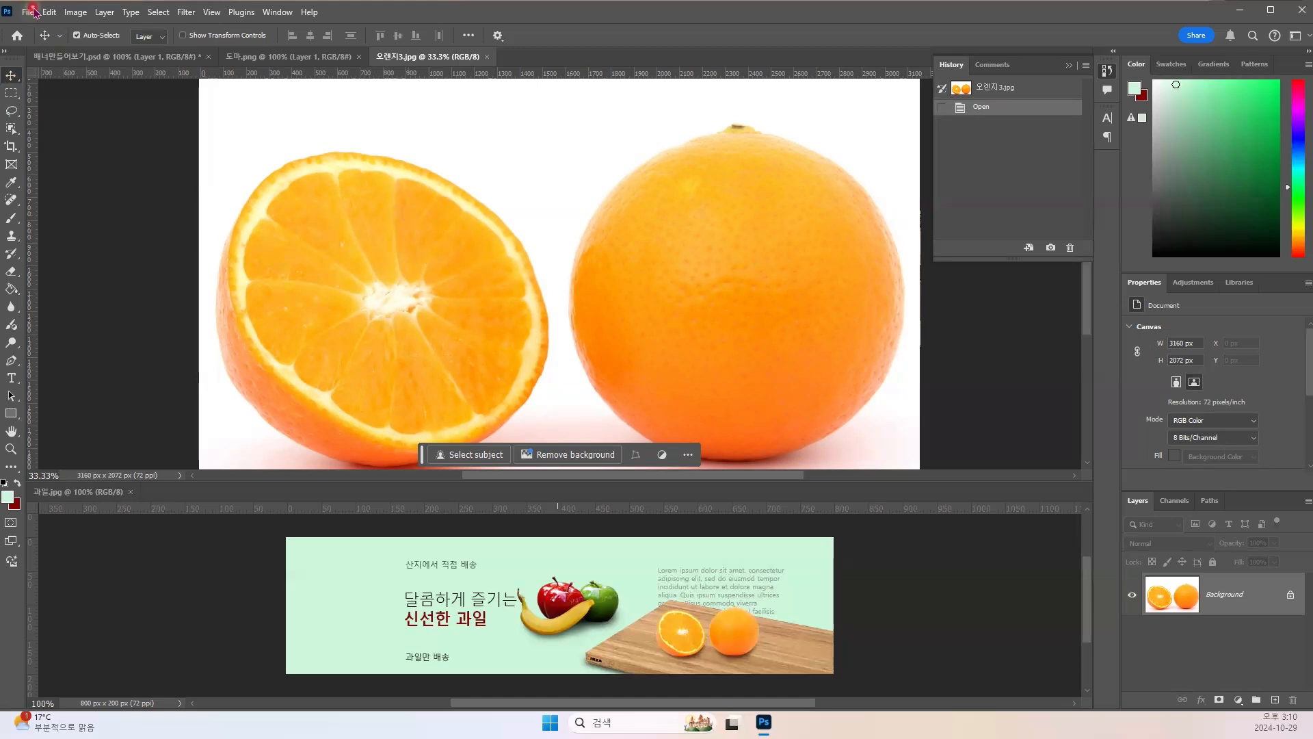
Step: Copy the entire orange image, paste it into the 배너1 artboard at full size, and move it around
click(74, 14)
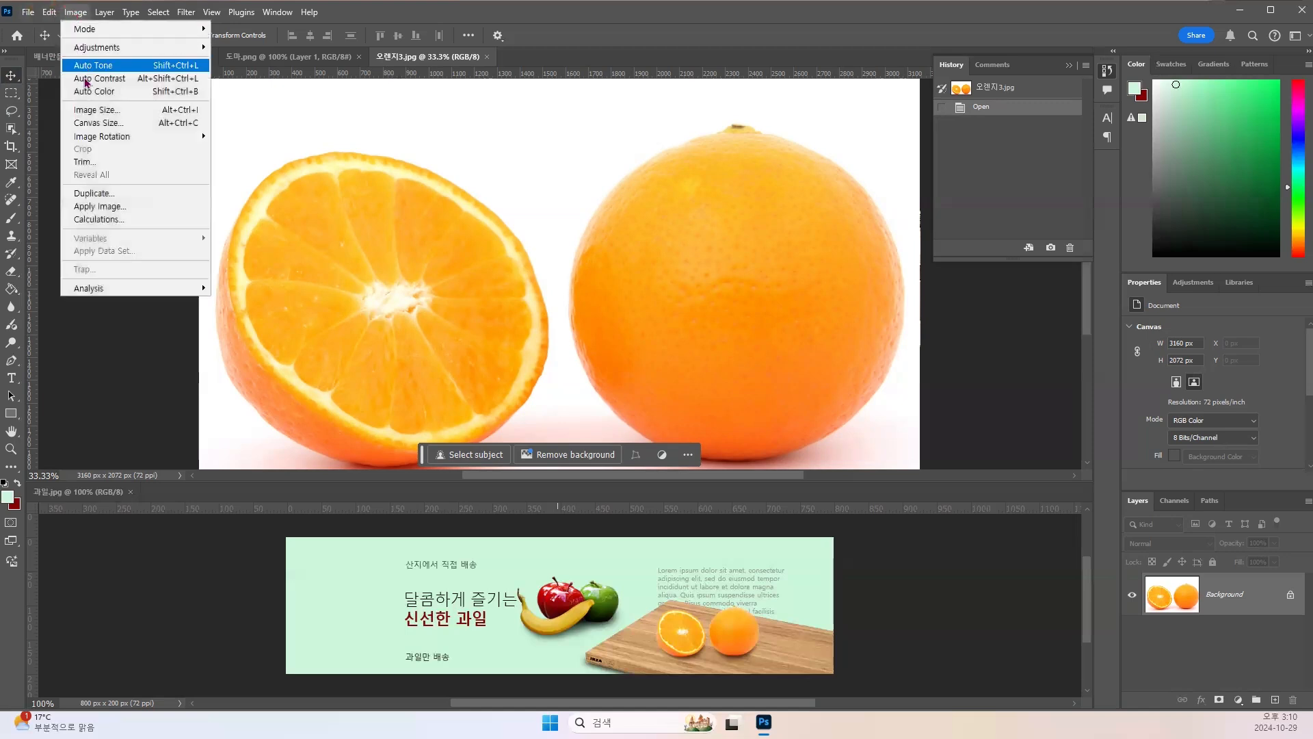
click(397, 62)
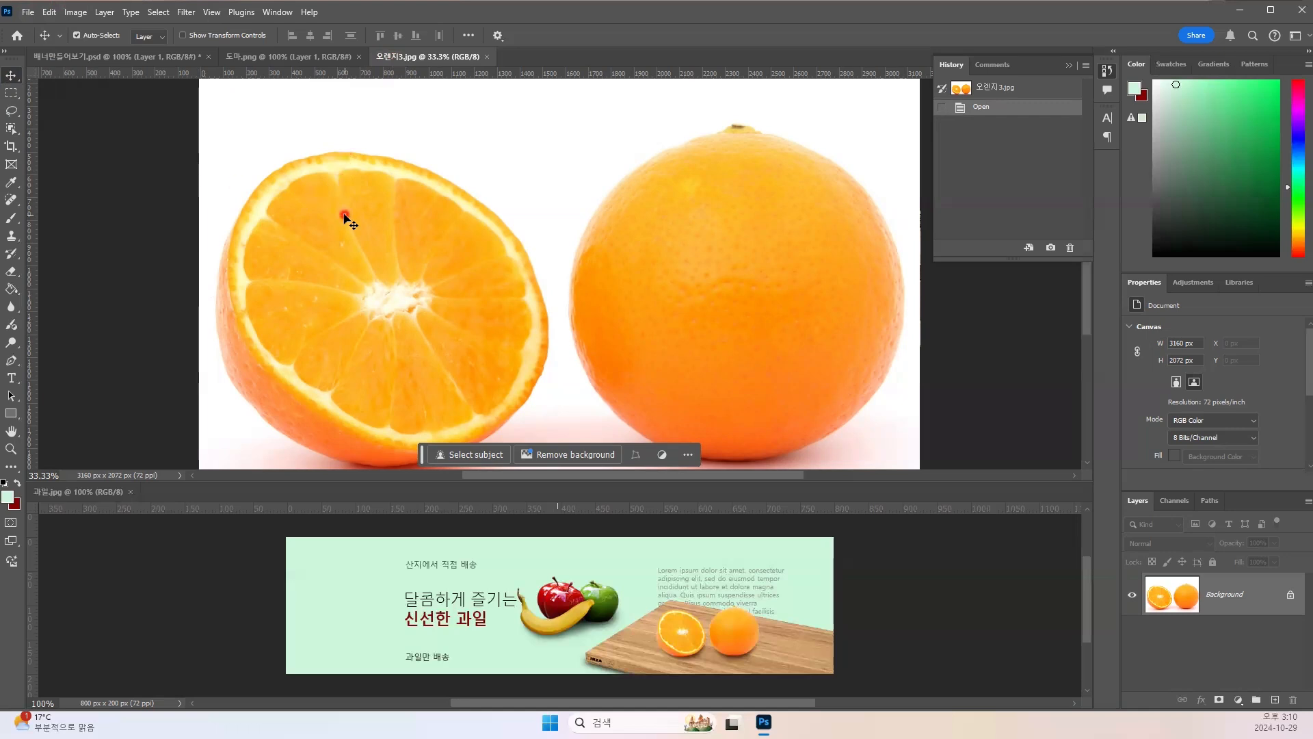
key(ctrl+a)
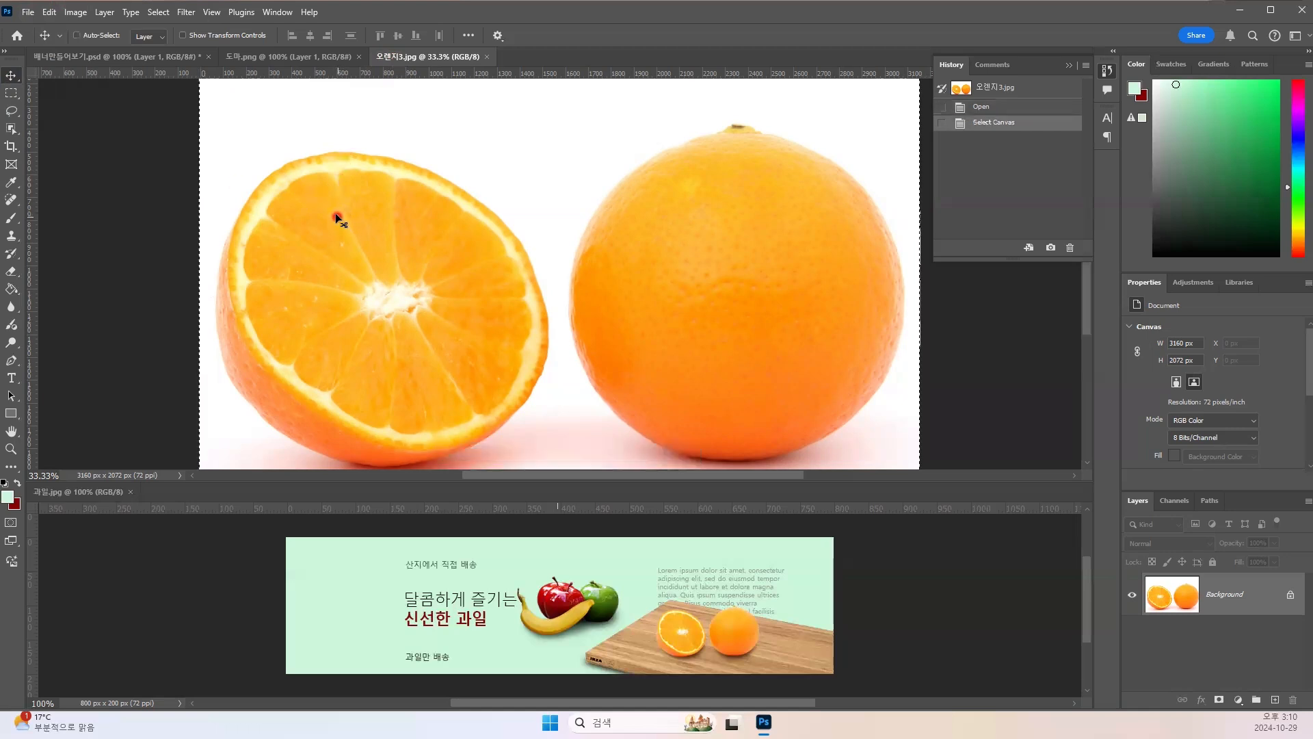
click(58, 56)
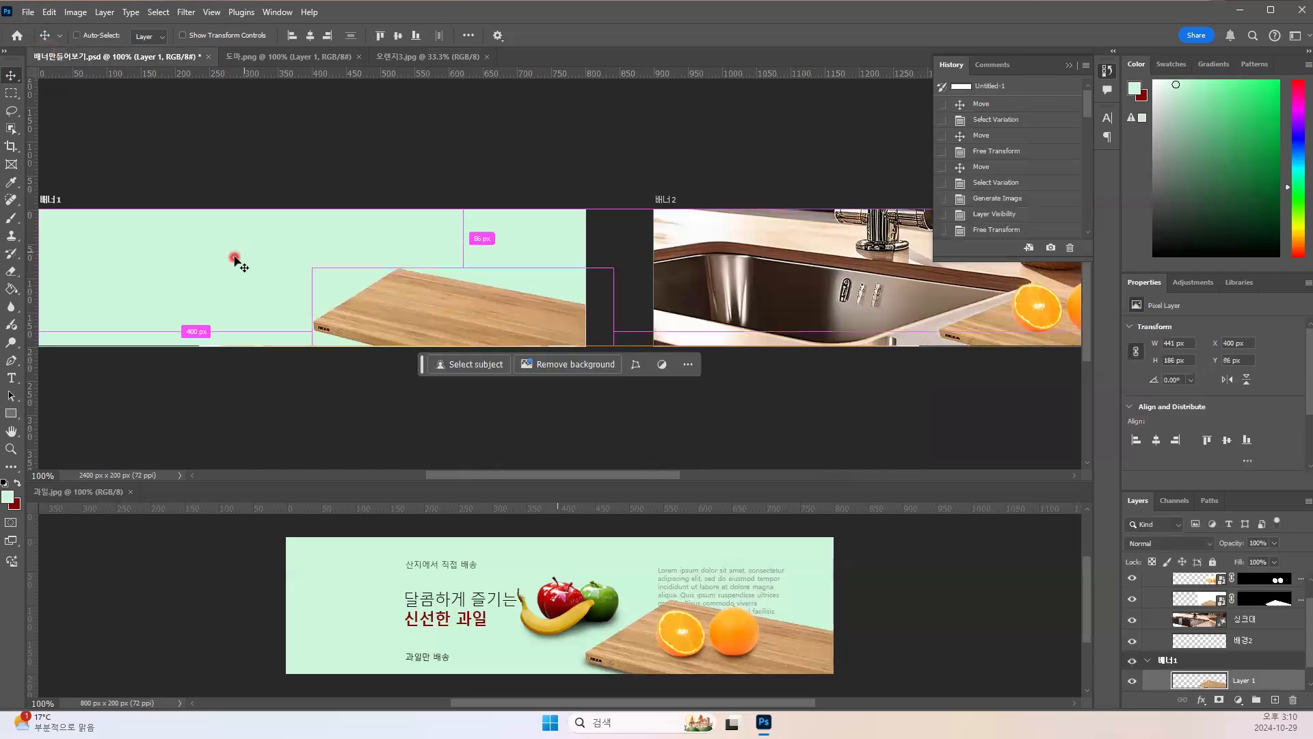
key(ctrl+v)
drag(261, 266, 425, 257)
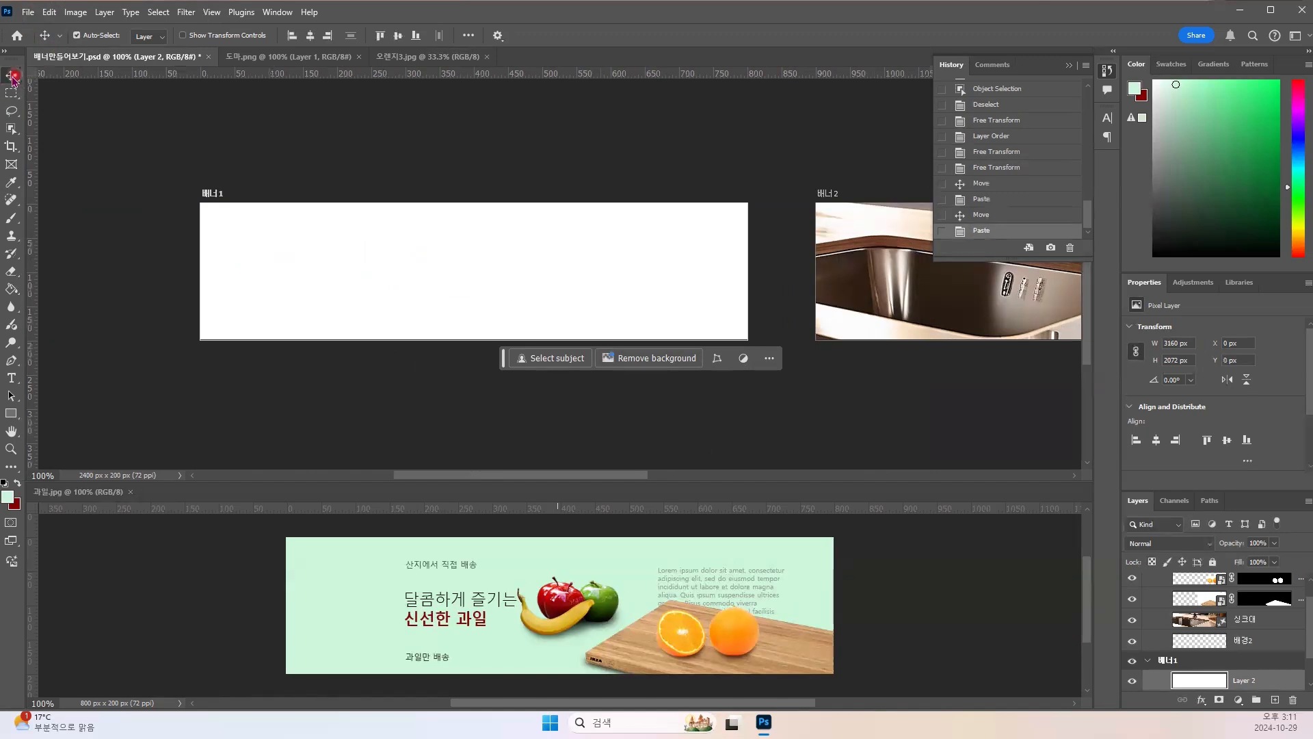
drag(353, 270, 352, 164)
drag(384, 301, 353, 190)
mouse_move(381, 234)
mouse_down()
mouse_move(381, 211)
mouse_move(372, 228)
mouse_up()
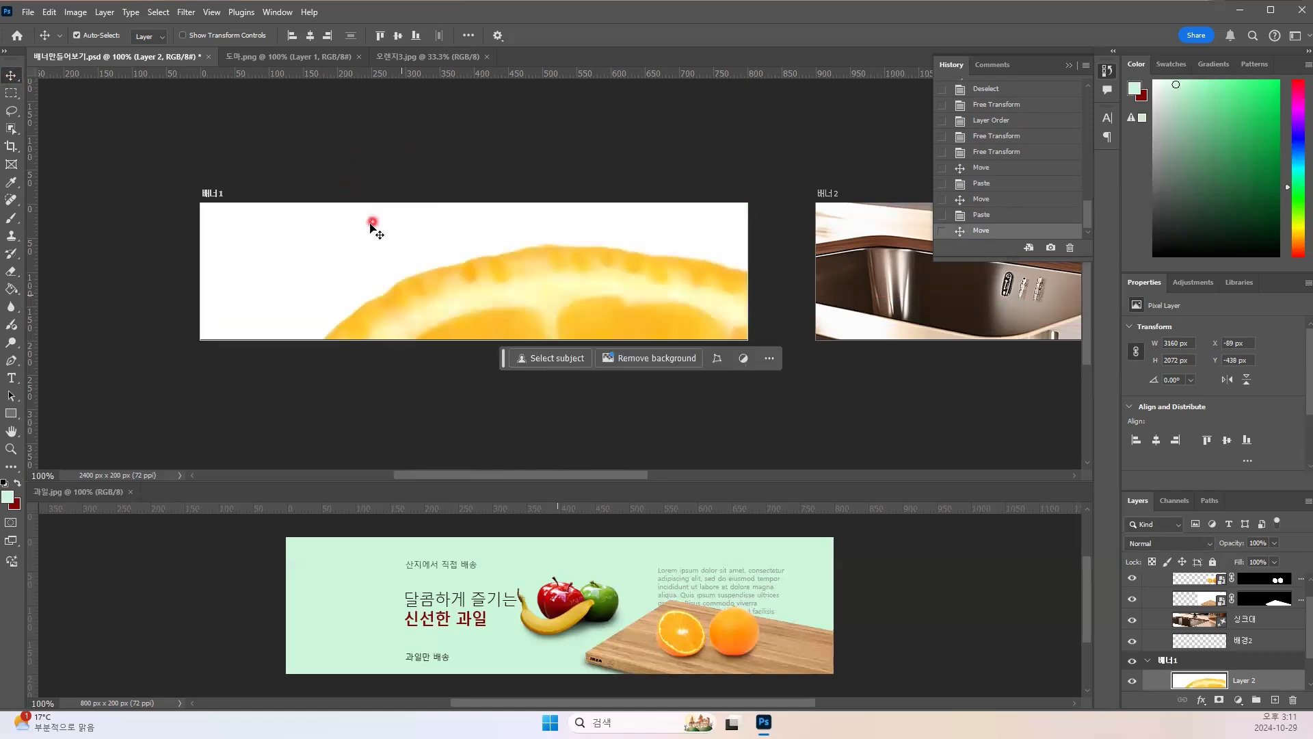
Step: Delete the oversized orange layer pasted into the 배너1 artboard
click(474, 302)
key(Delete)
click(475, 304)
click(337, 161)
click(323, 100)
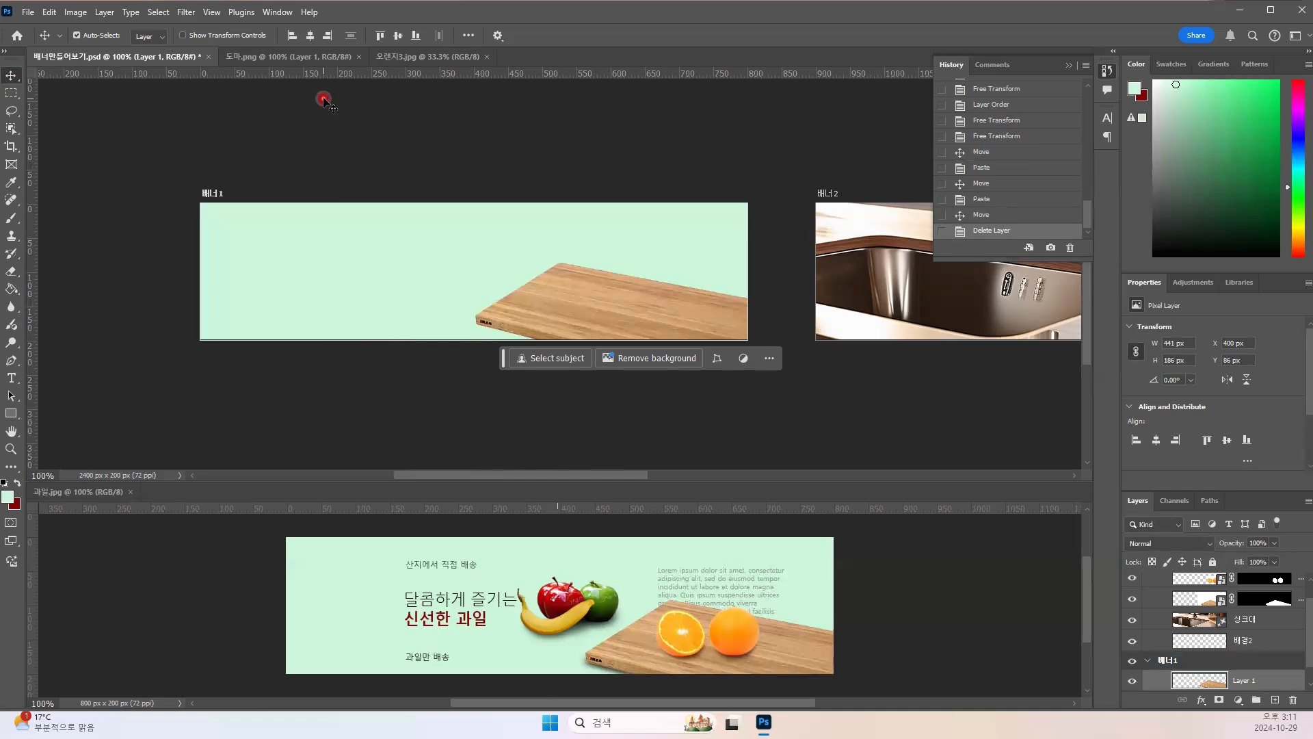
click(774, 309)
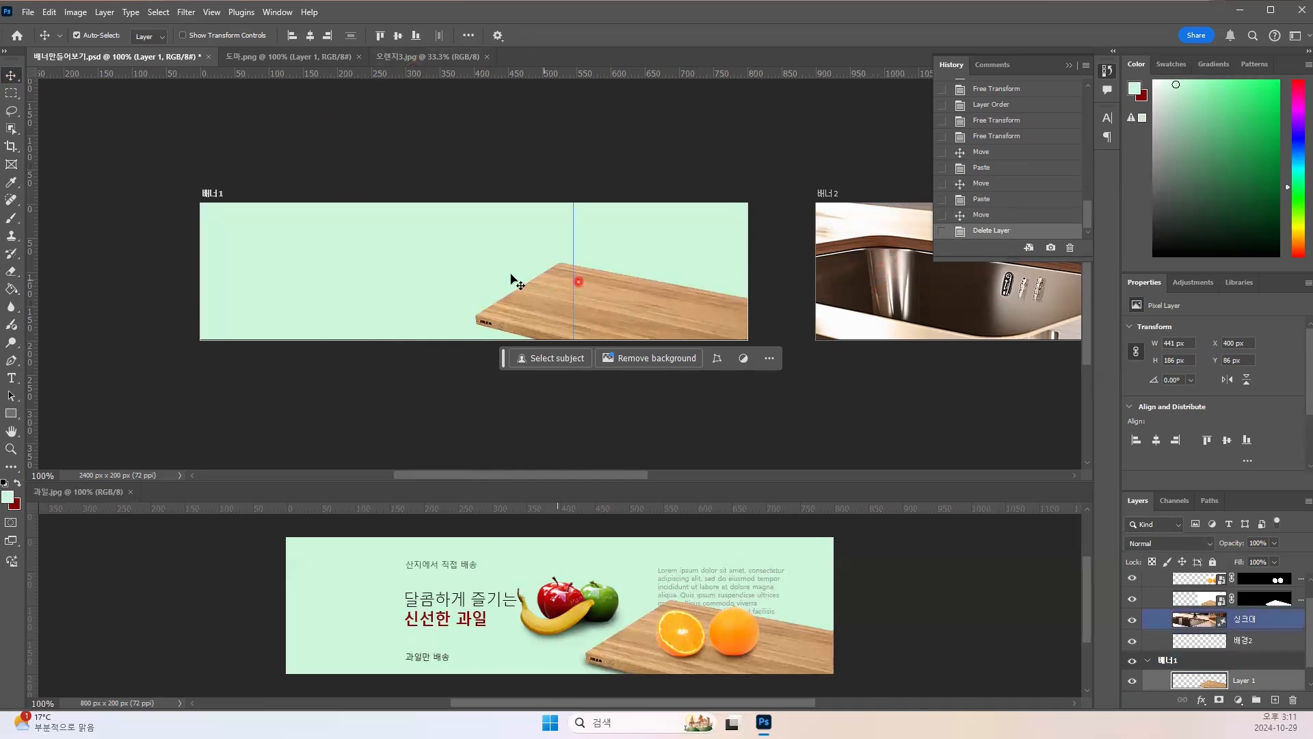
click(475, 275)
click(428, 268)
Step: Return to the 오렌지3.jpg document and clear its canvas selection
click(388, 56)
click(385, 91)
key(ctrl+a)
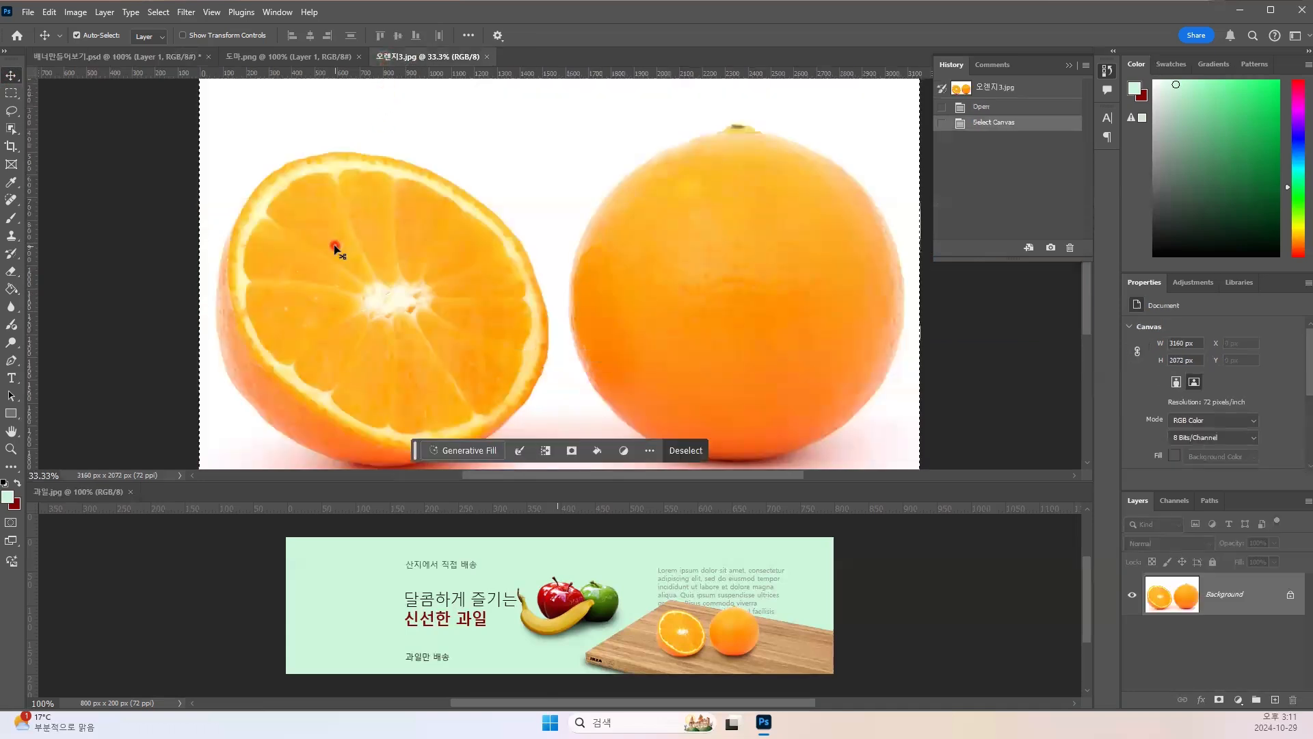
key(ctrl+d)
click(121, 400)
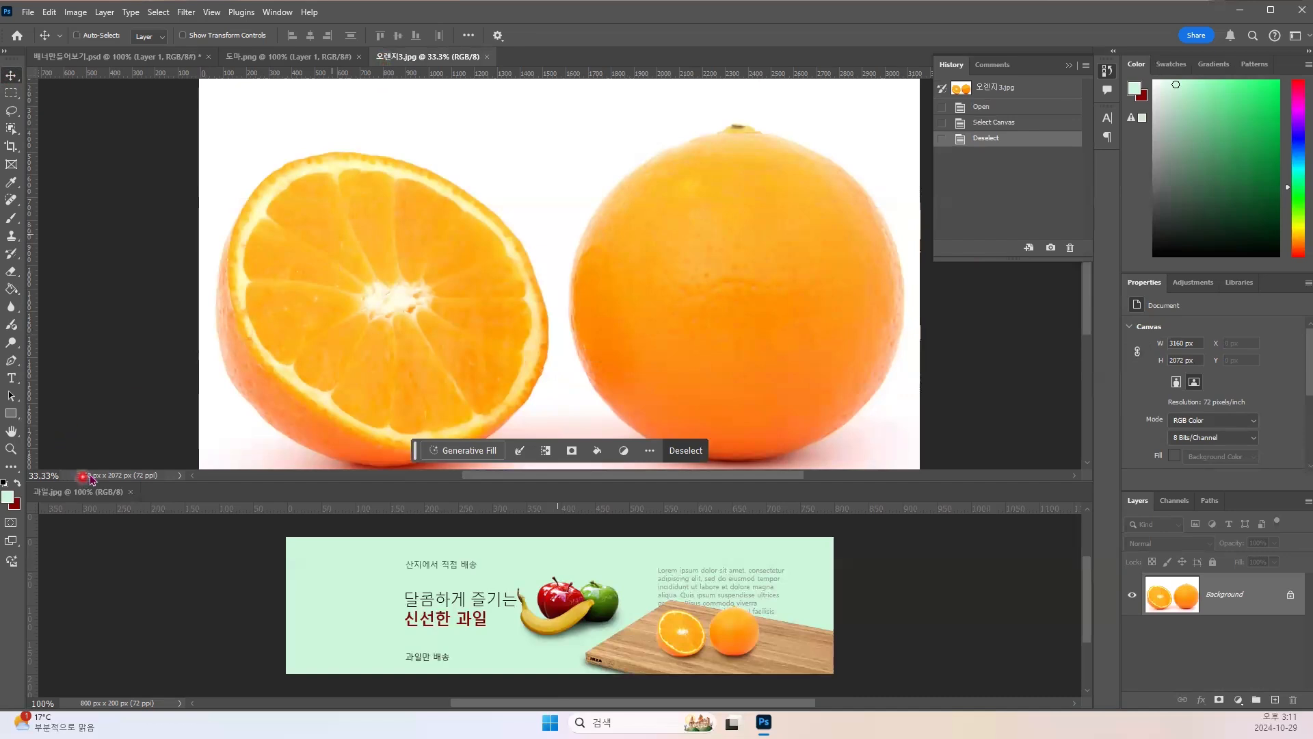
Step: Resize the orange image to a width of 800 pixels with proportions constrained
click(91, 30)
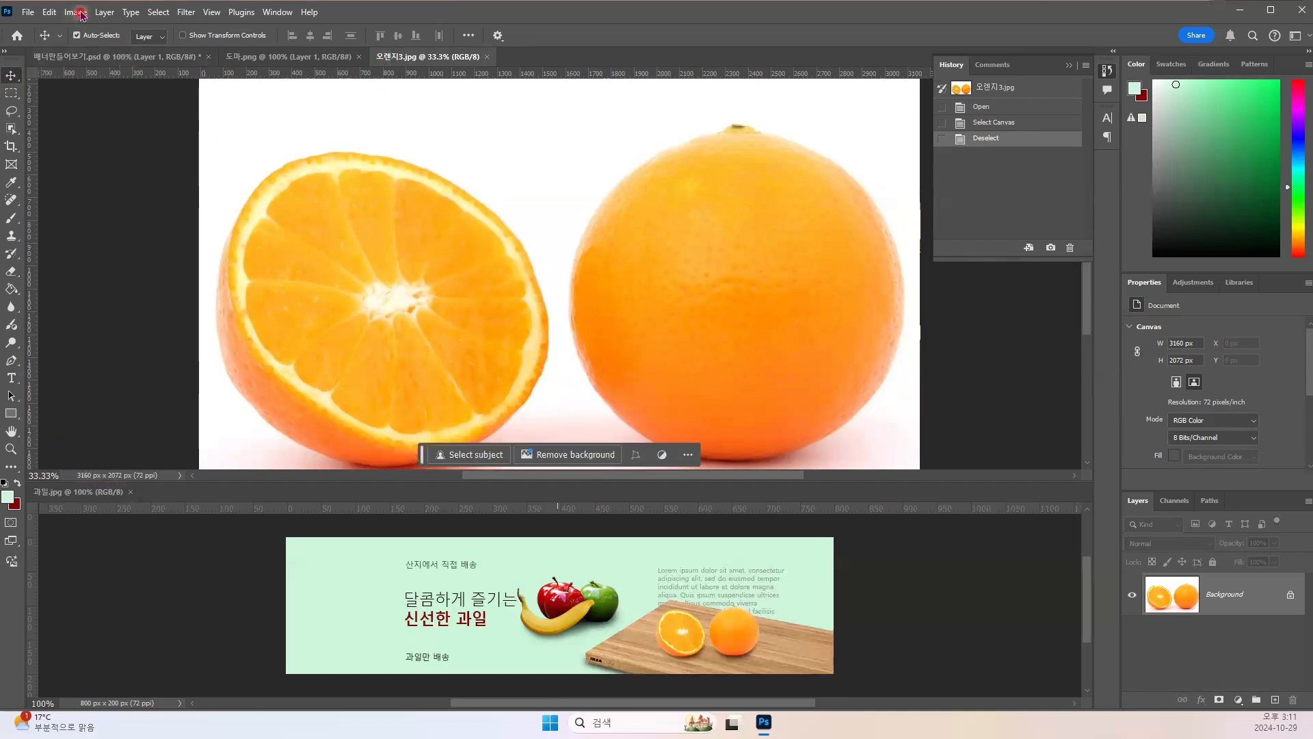
click(80, 13)
click(86, 111)
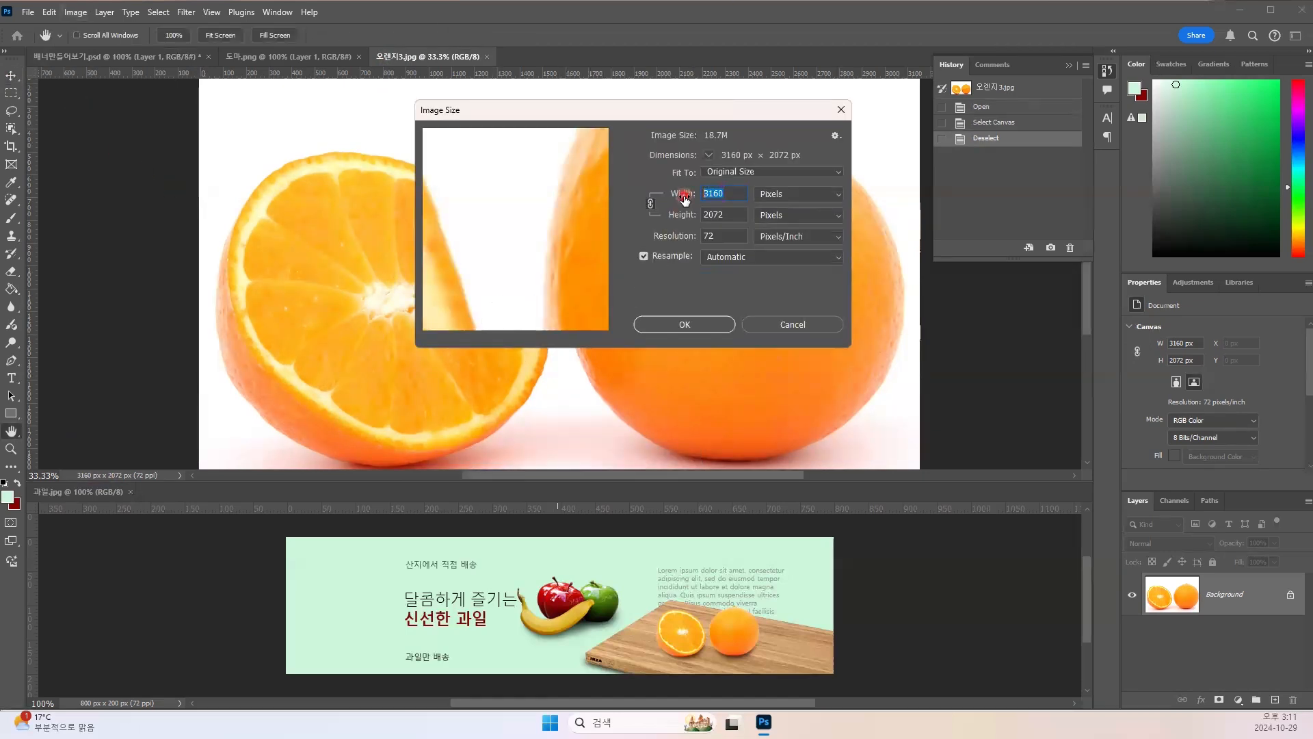
text(800)
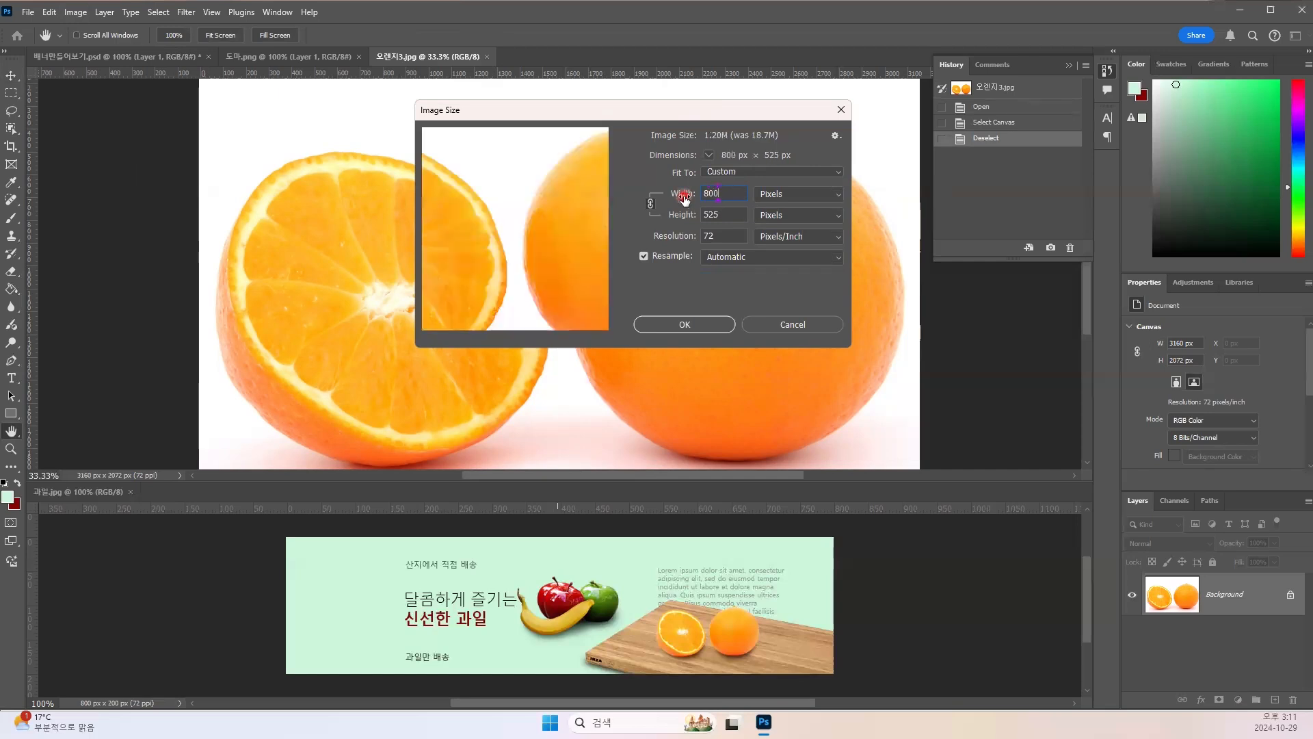
key(Return)
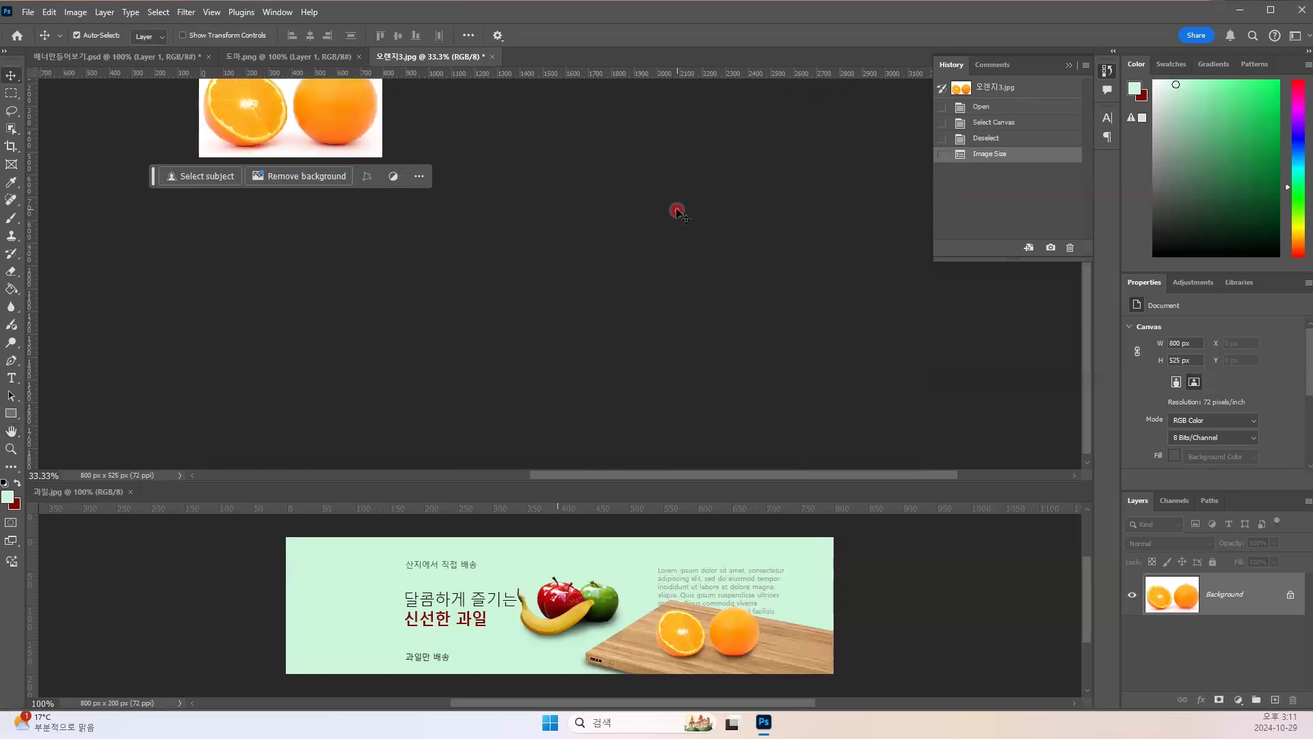
Step: Select both oranges with the Object Selection tool and hide the white background with a layer mask
key(ctrl+0)
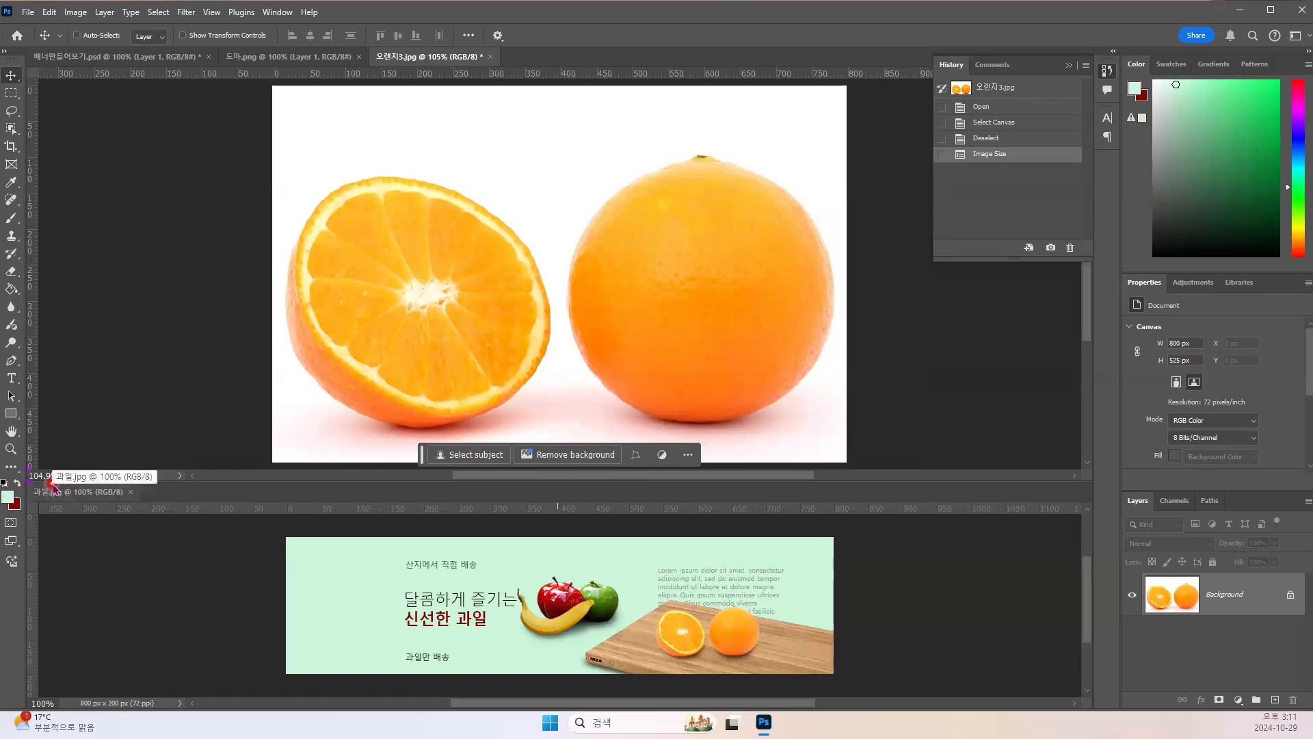
key(ctrl+1)
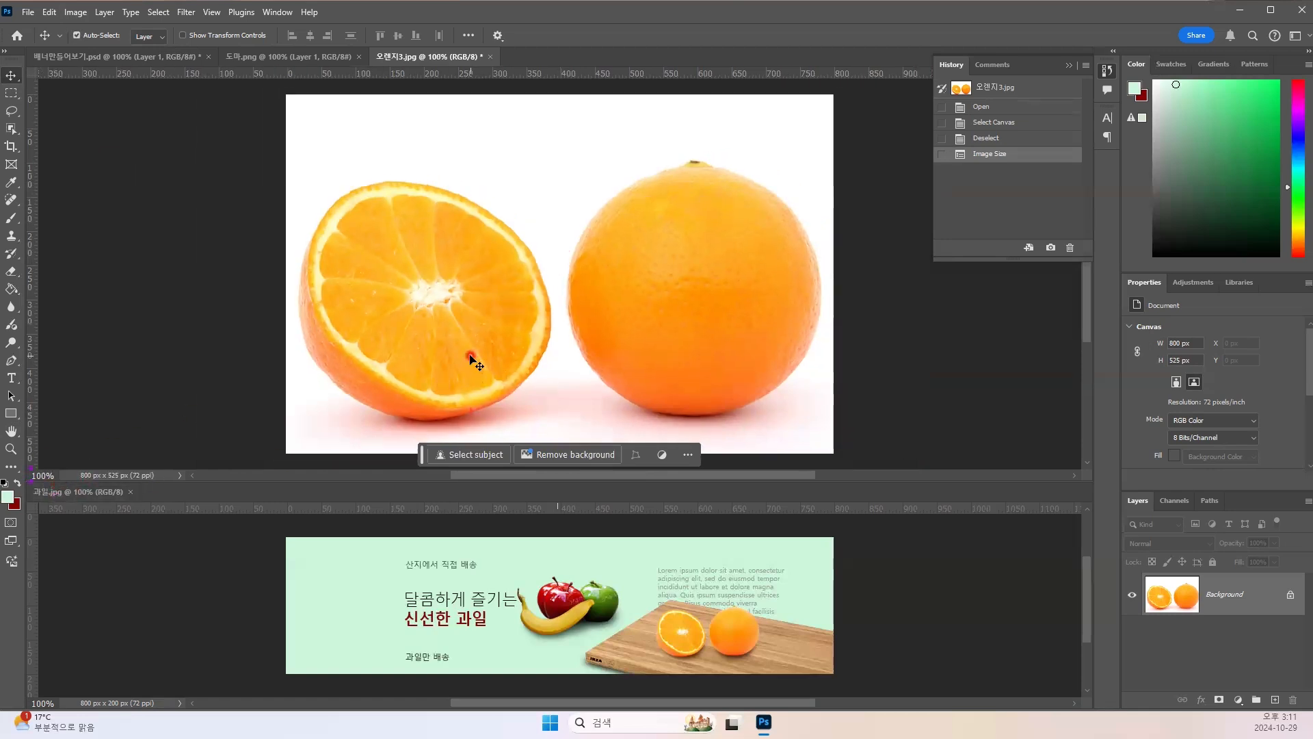
key(ctrl+0)
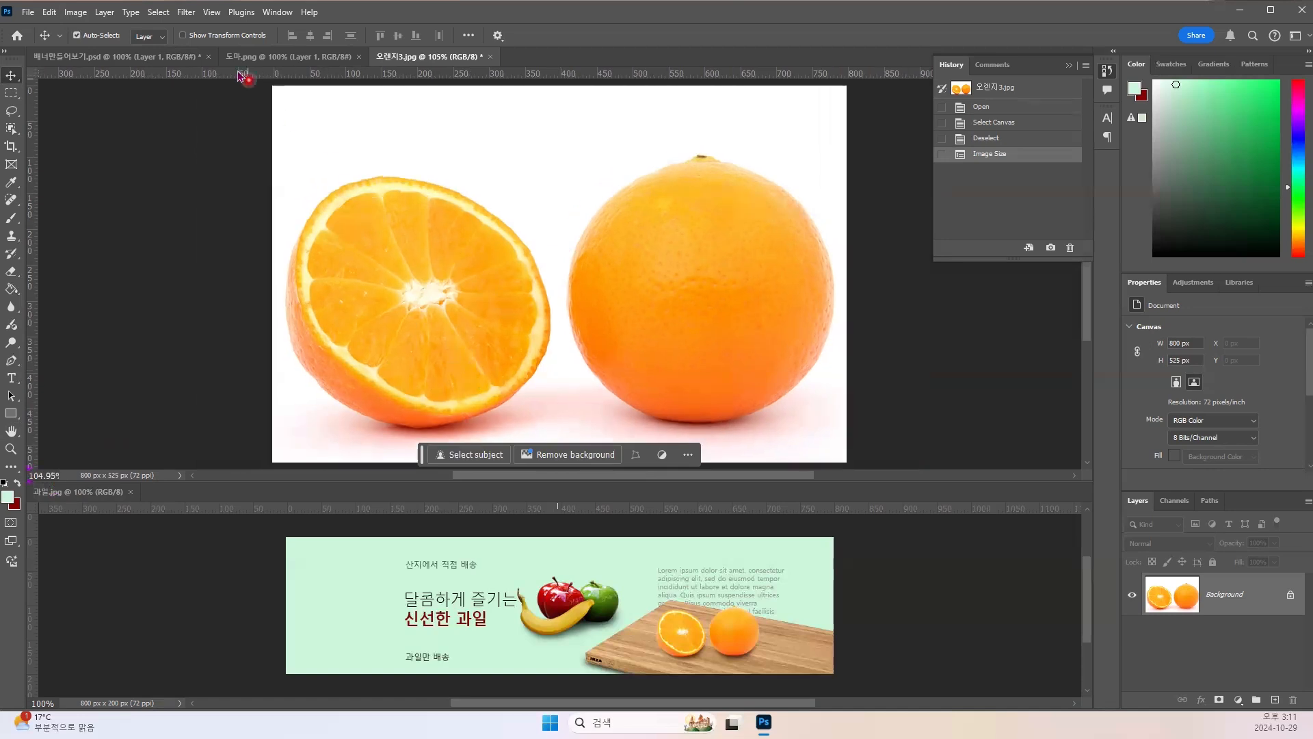
click(211, 13)
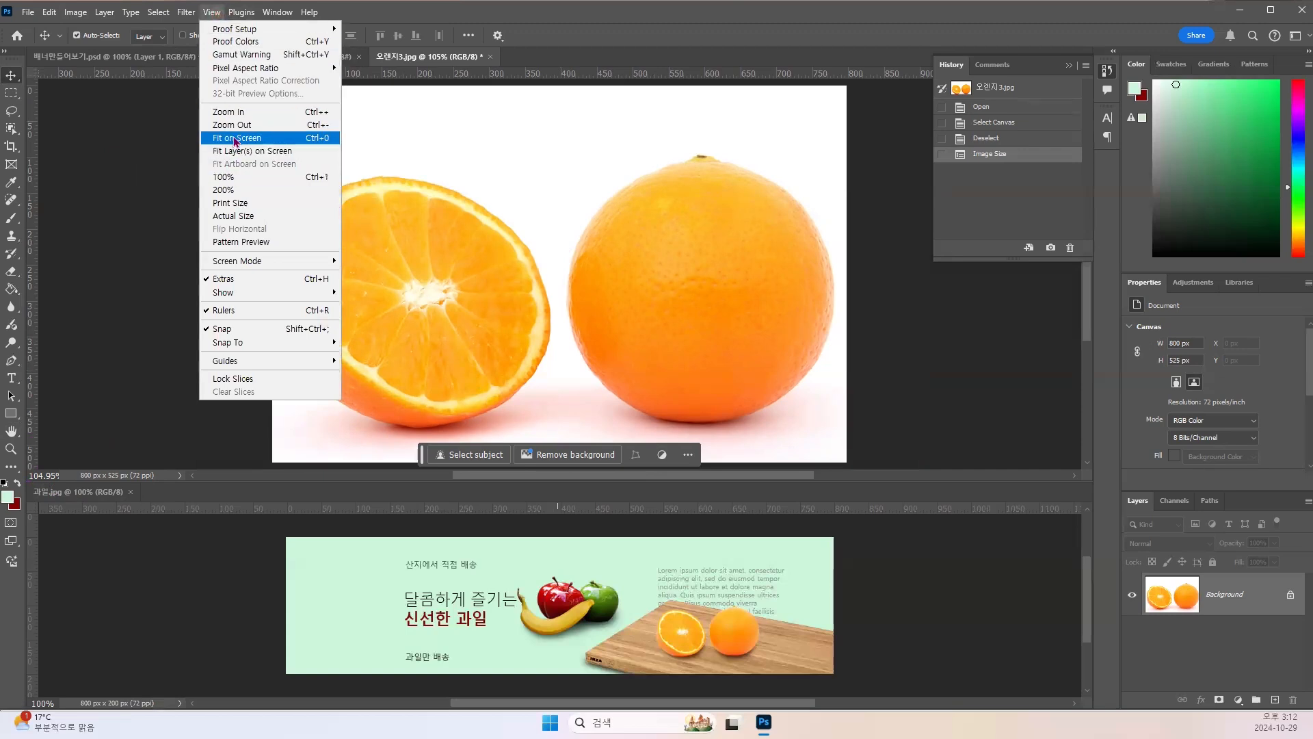
click(568, 19)
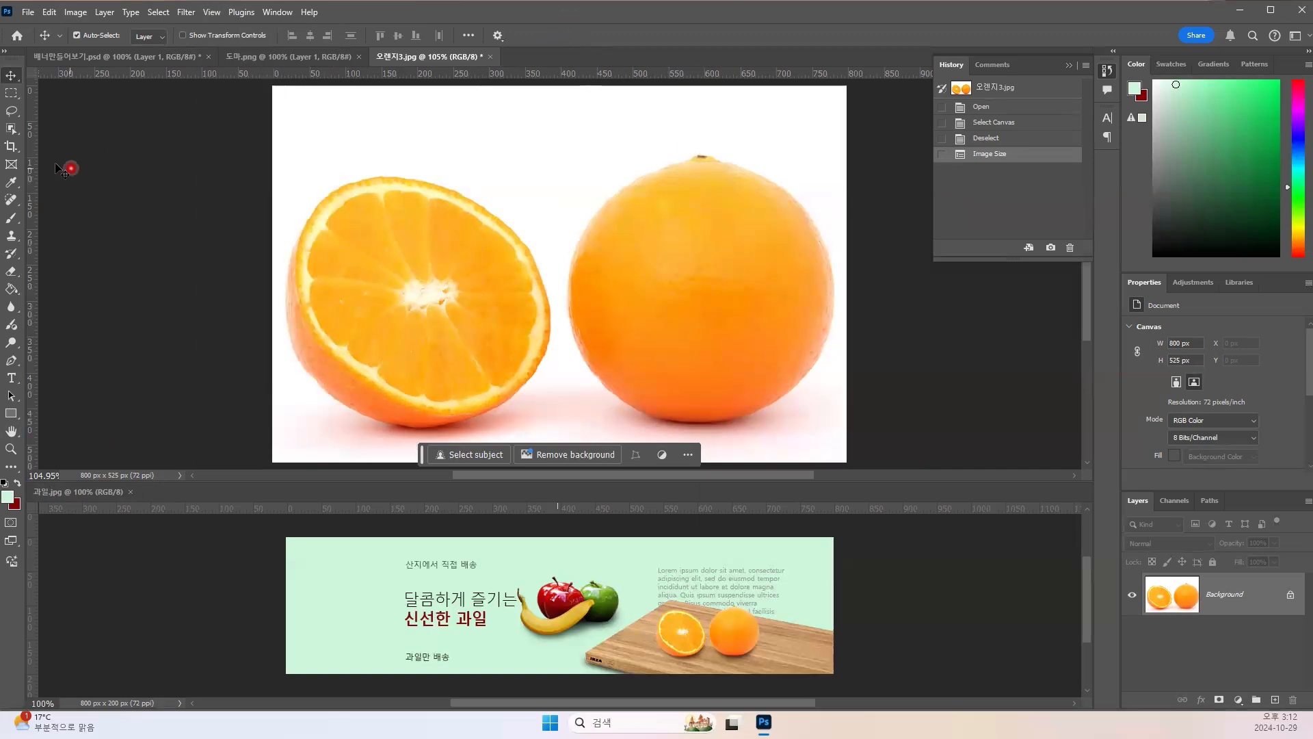
click(13, 130)
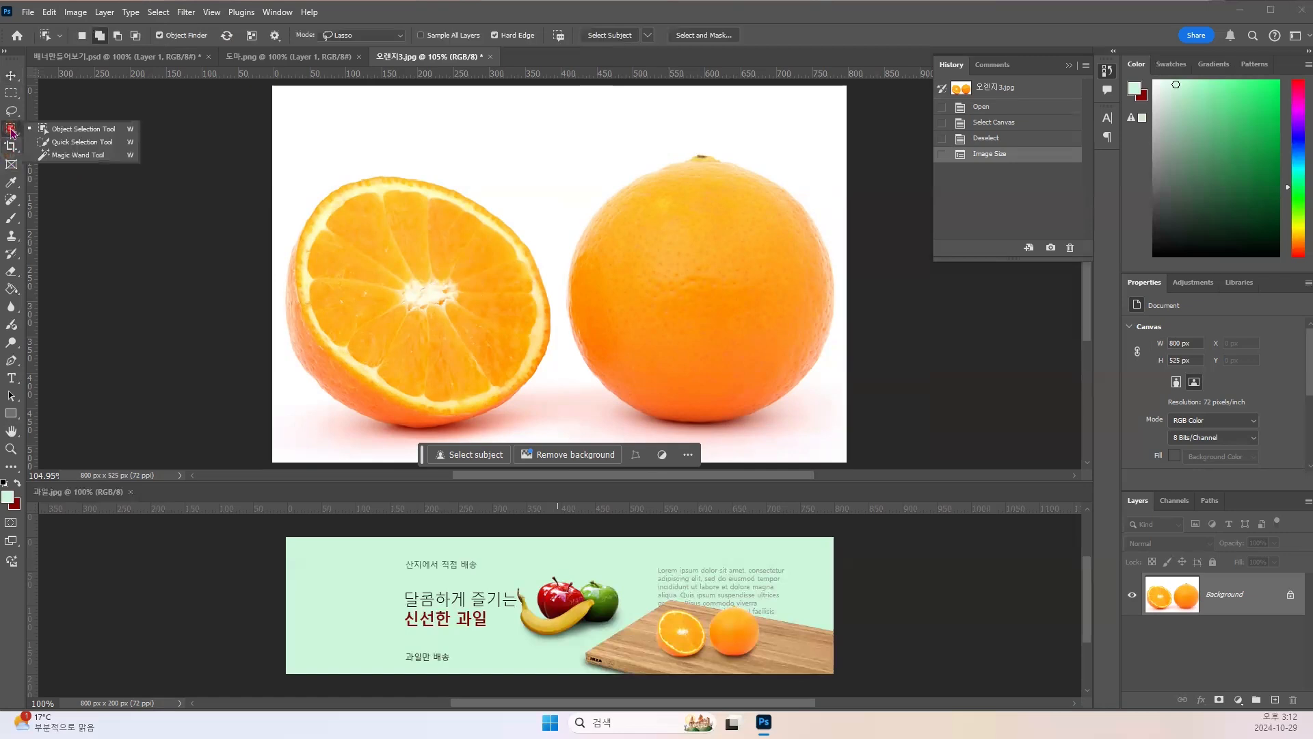
click(410, 287)
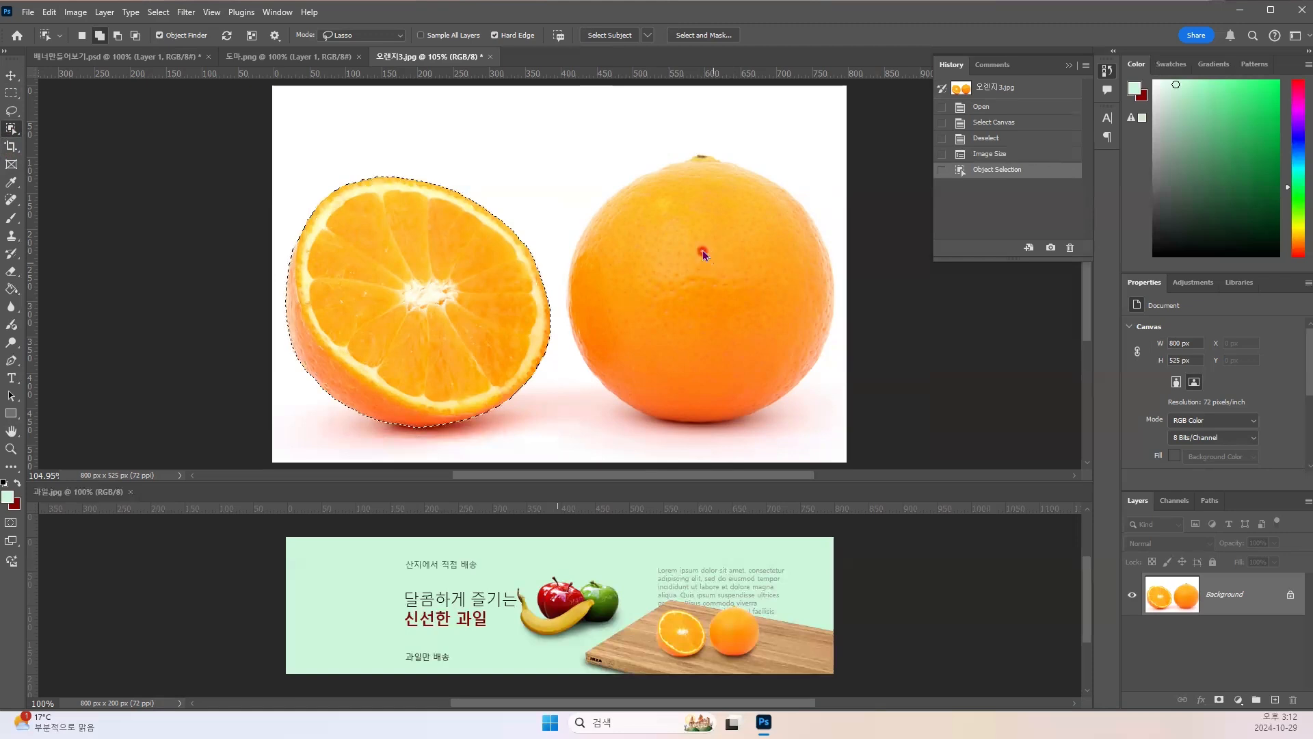
click(703, 253)
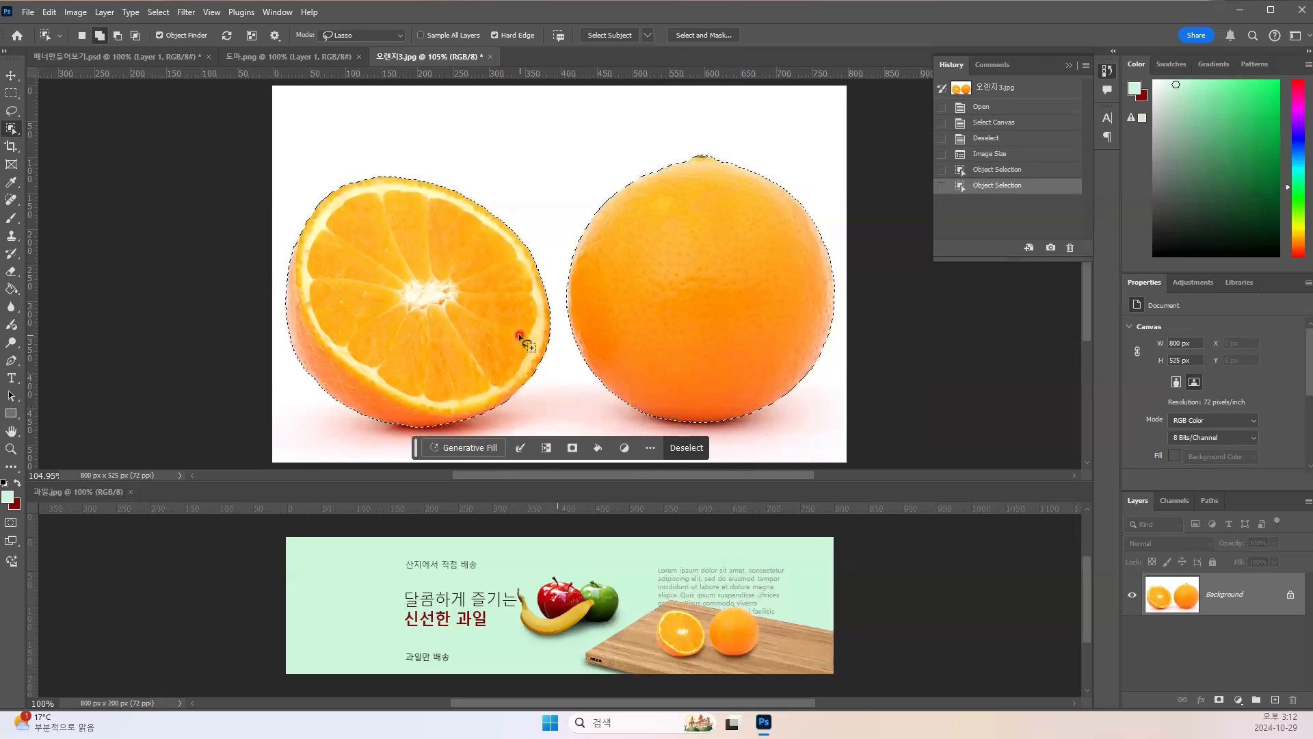
click(1219, 700)
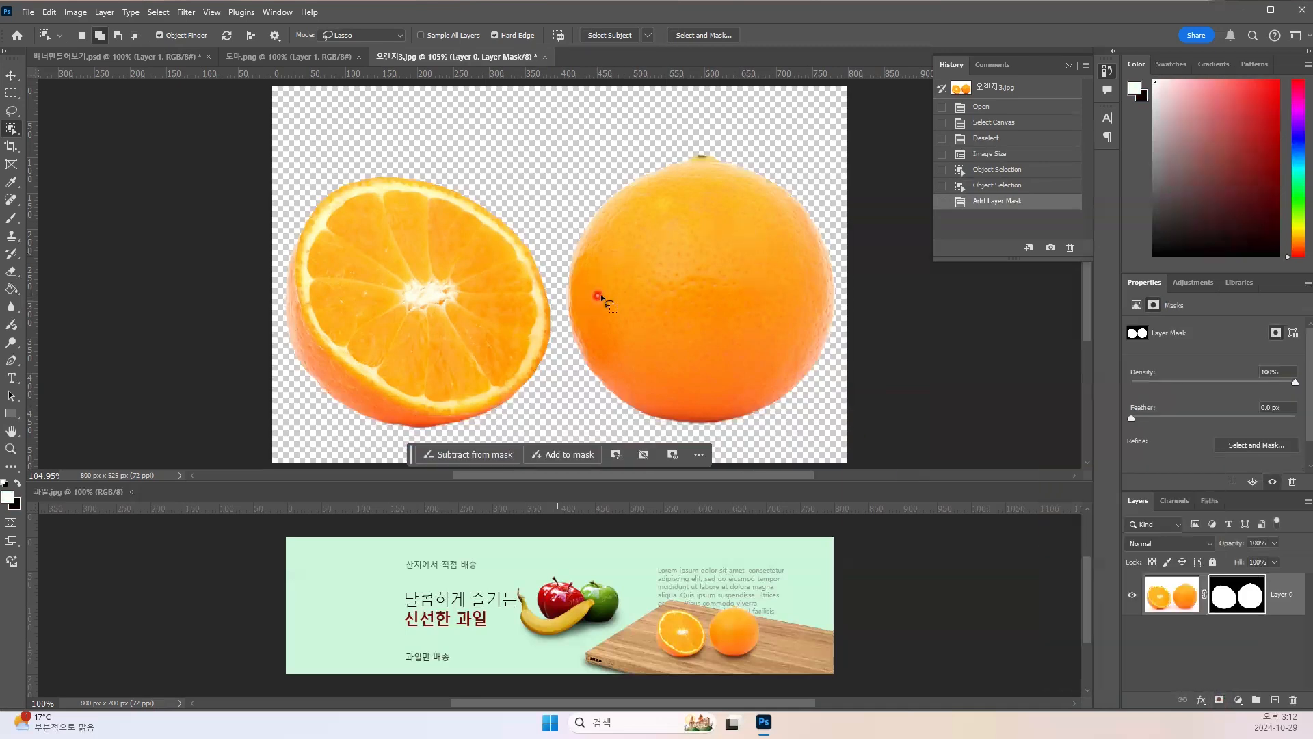
Step: Move the masked oranges layer into the 배너1 artboard of 배너만들어보기.psd with the Move tool
click(10, 76)
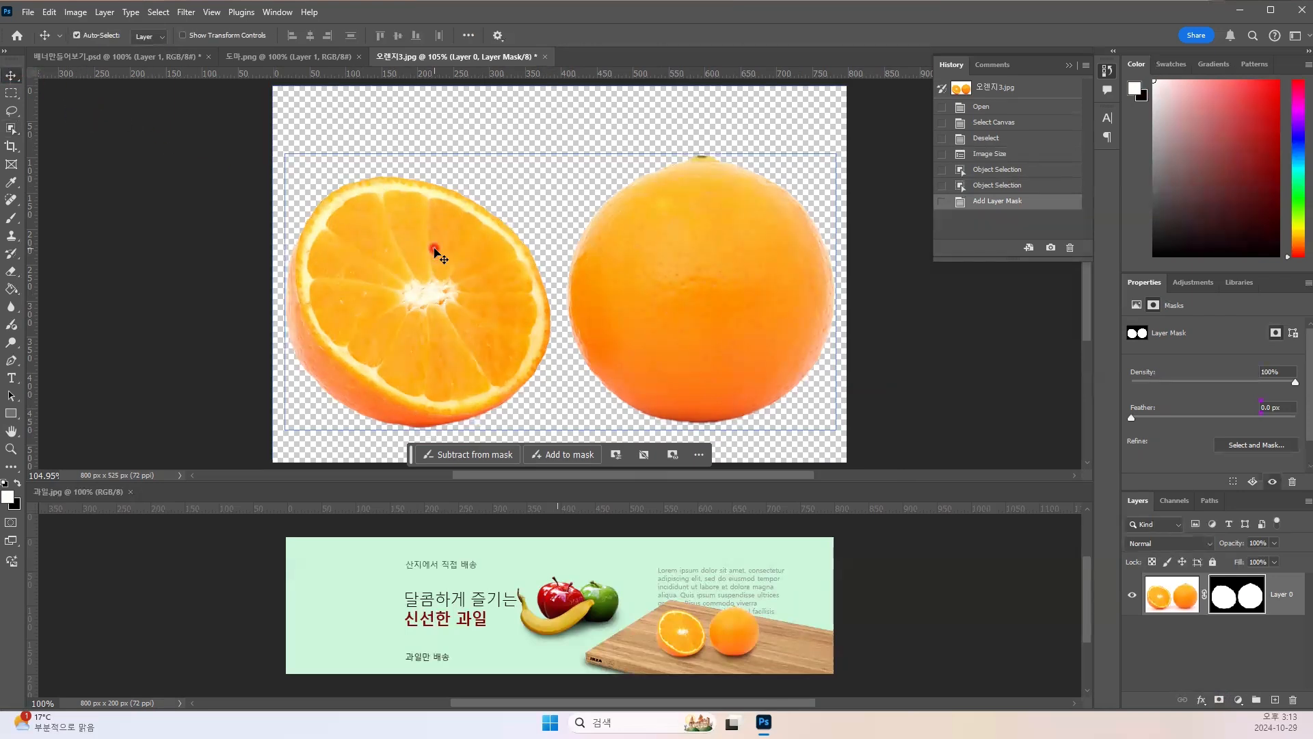
drag(436, 251, 142, 62)
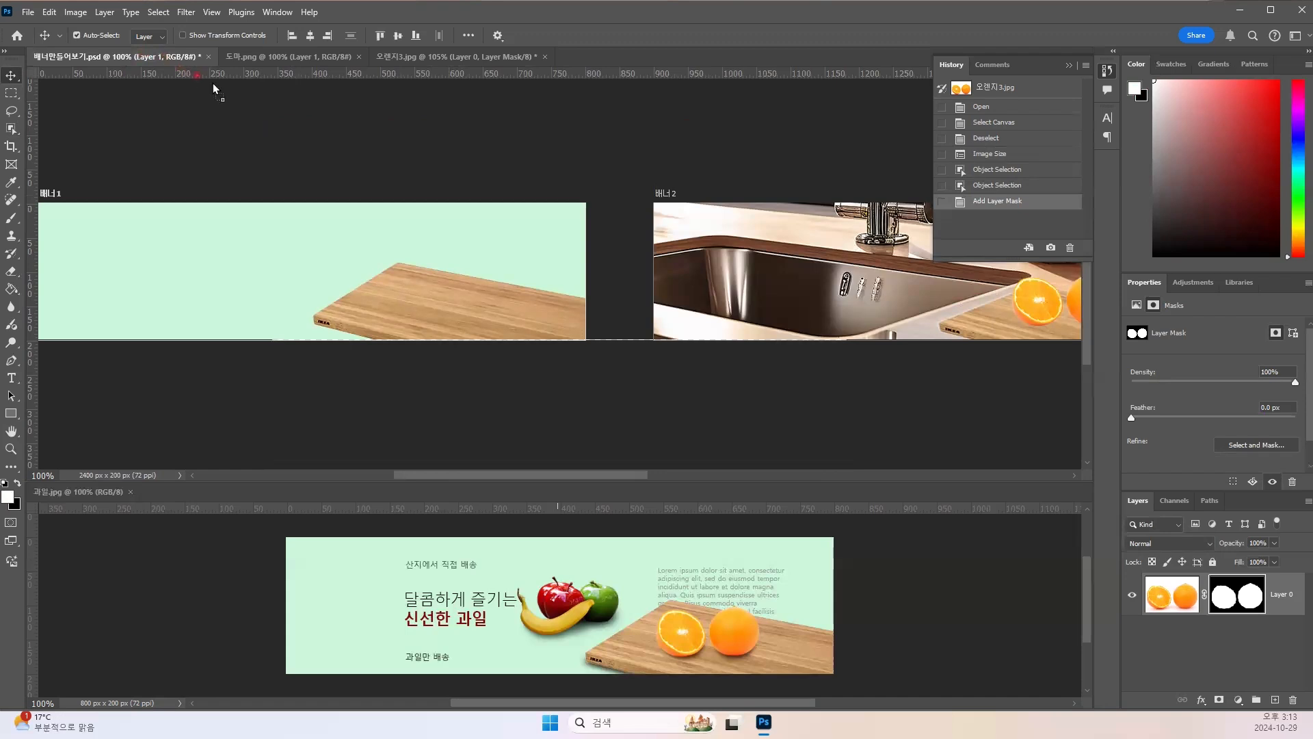
drag(309, 255, 312, 255)
click(267, 254)
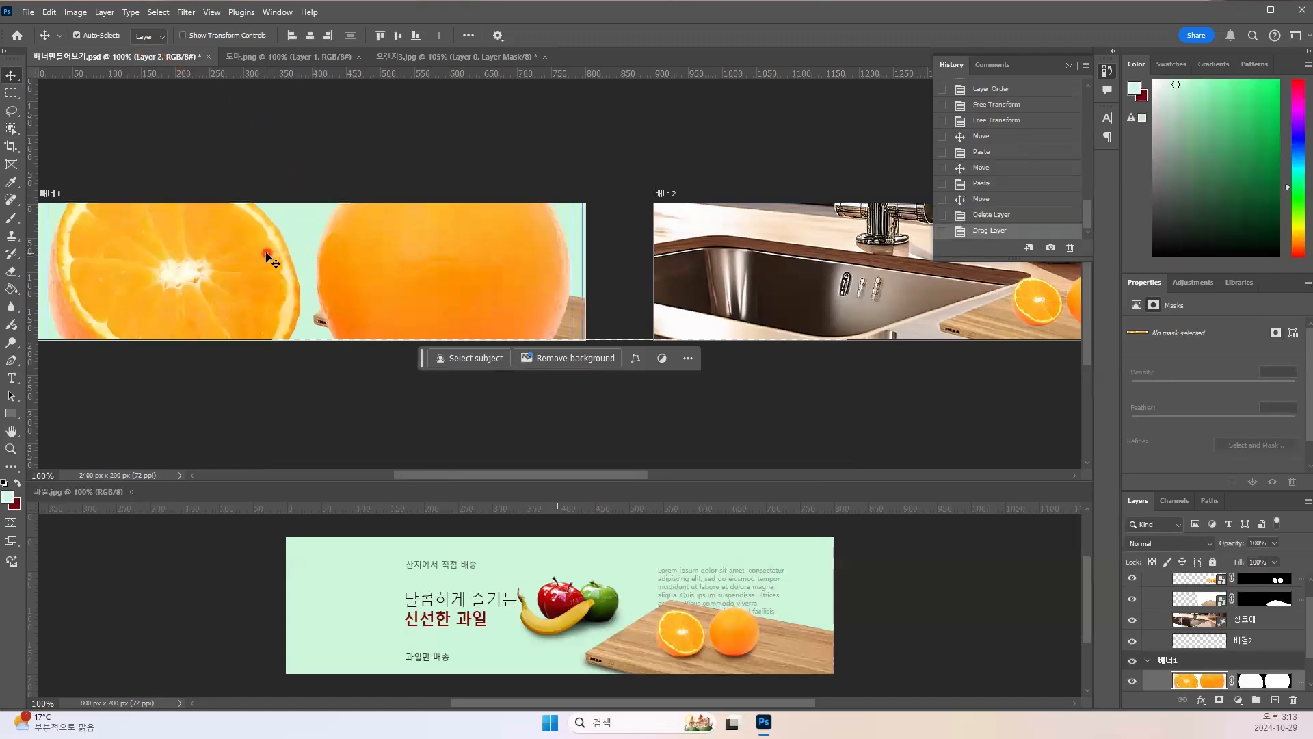
Step: Scale the oranges down proportionally with Free Transform and place them on the wooden cutting board in 배너1
drag(253, 253, 339, 268)
click(333, 288)
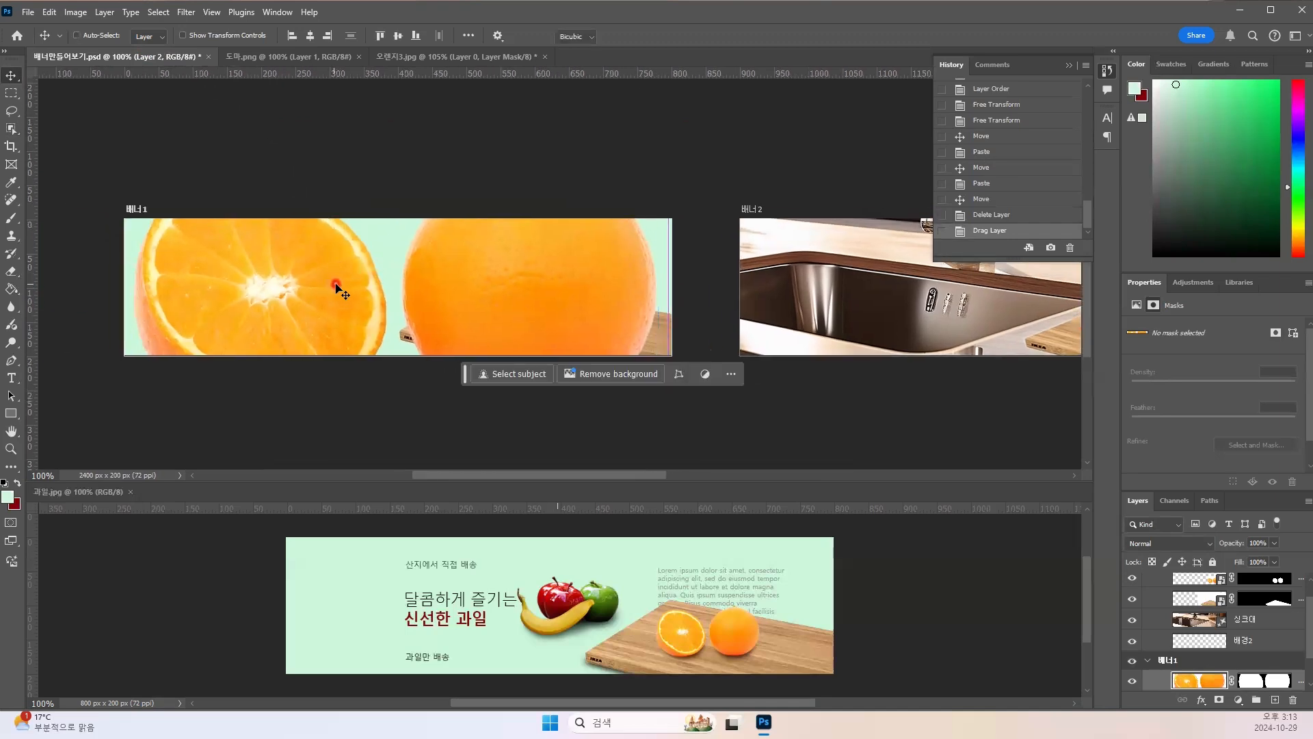
key(ctrl+t)
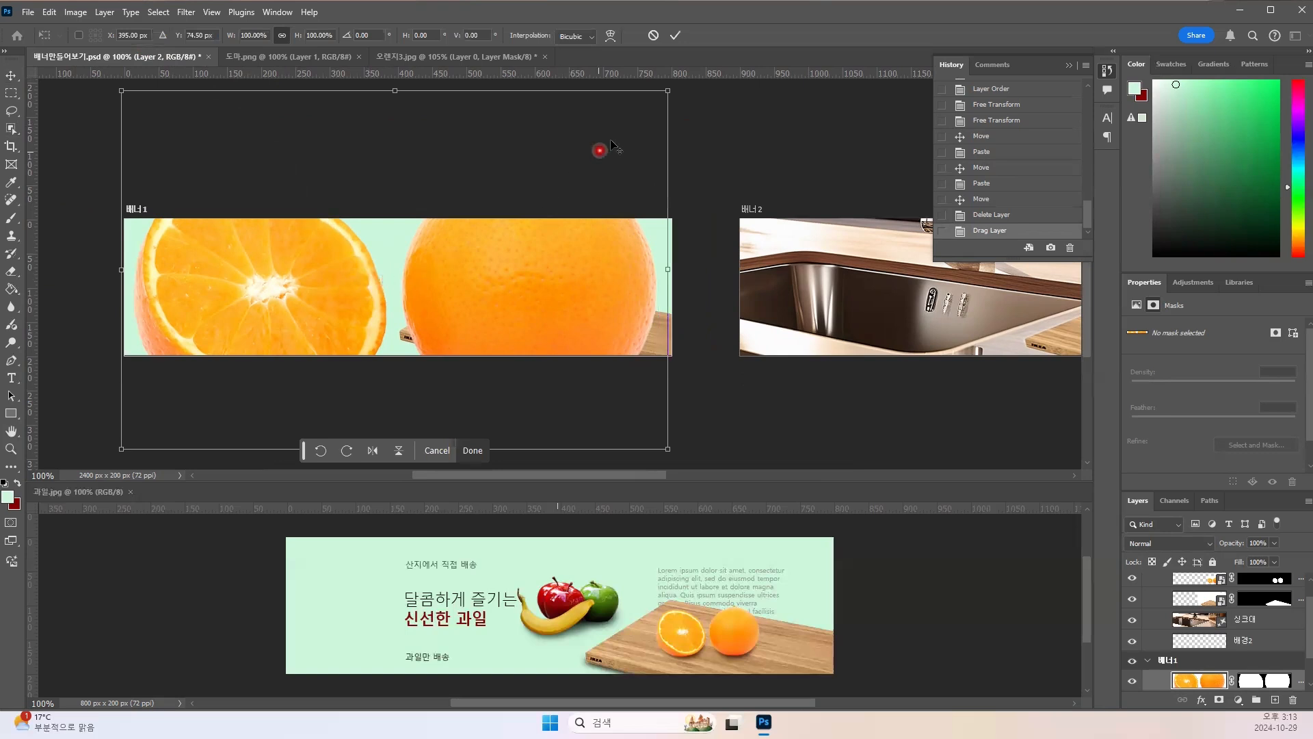
drag(670, 92, 477, 230)
drag(445, 280, 555, 304)
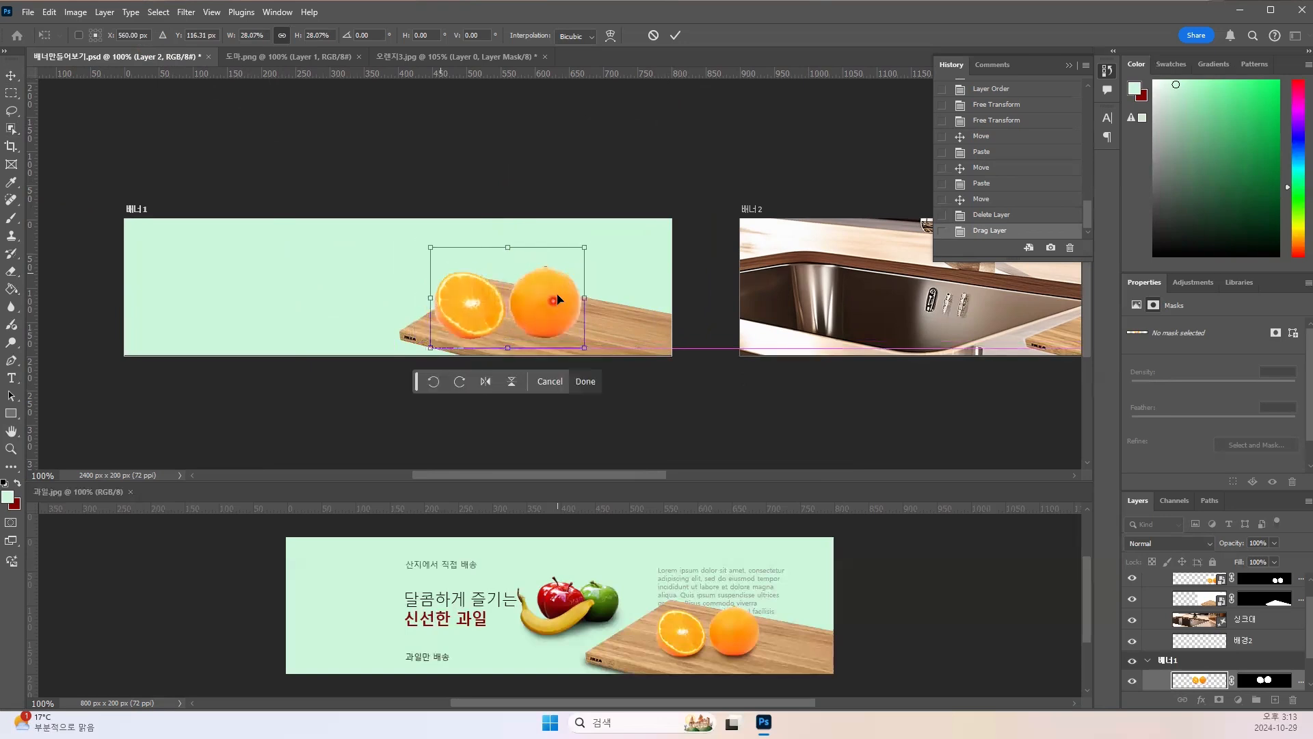
drag(587, 247, 576, 308)
key(Return)
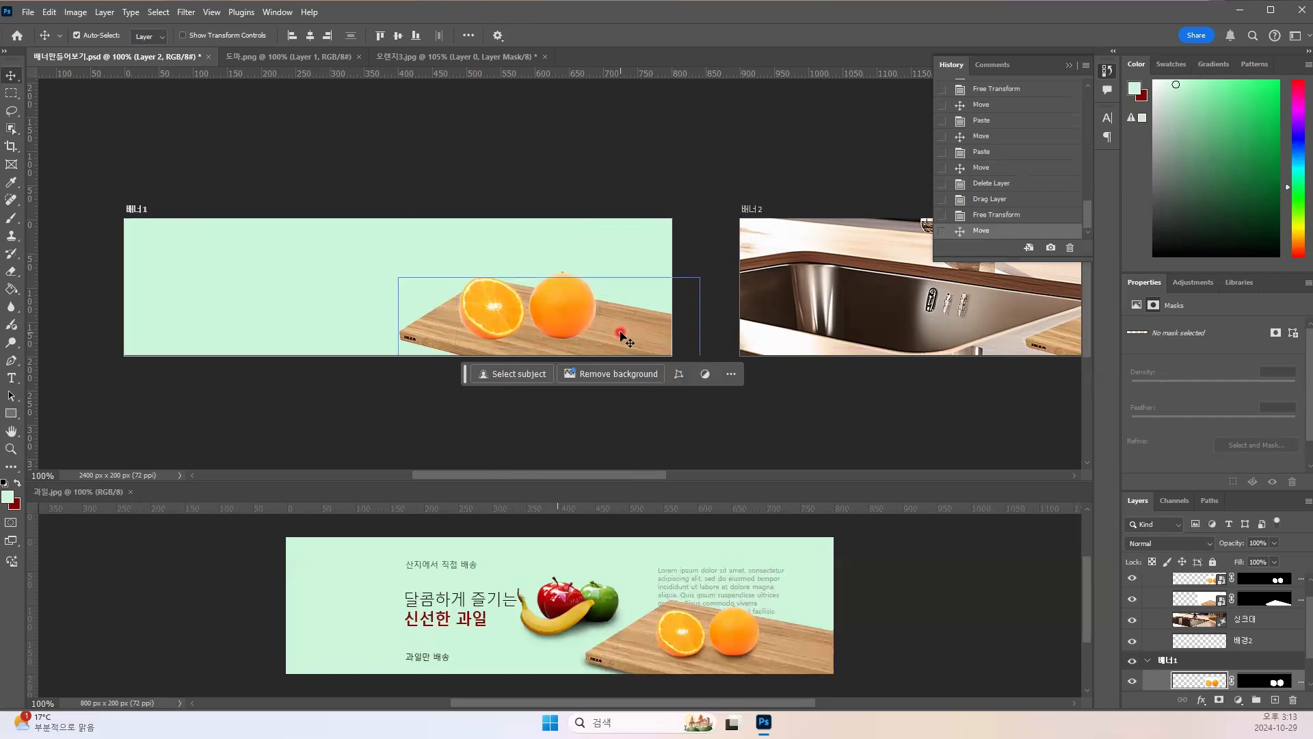
Step: Place the 사과 image from the chapter3 folder as an embedded object in the 배너2 artboard
click(756, 327)
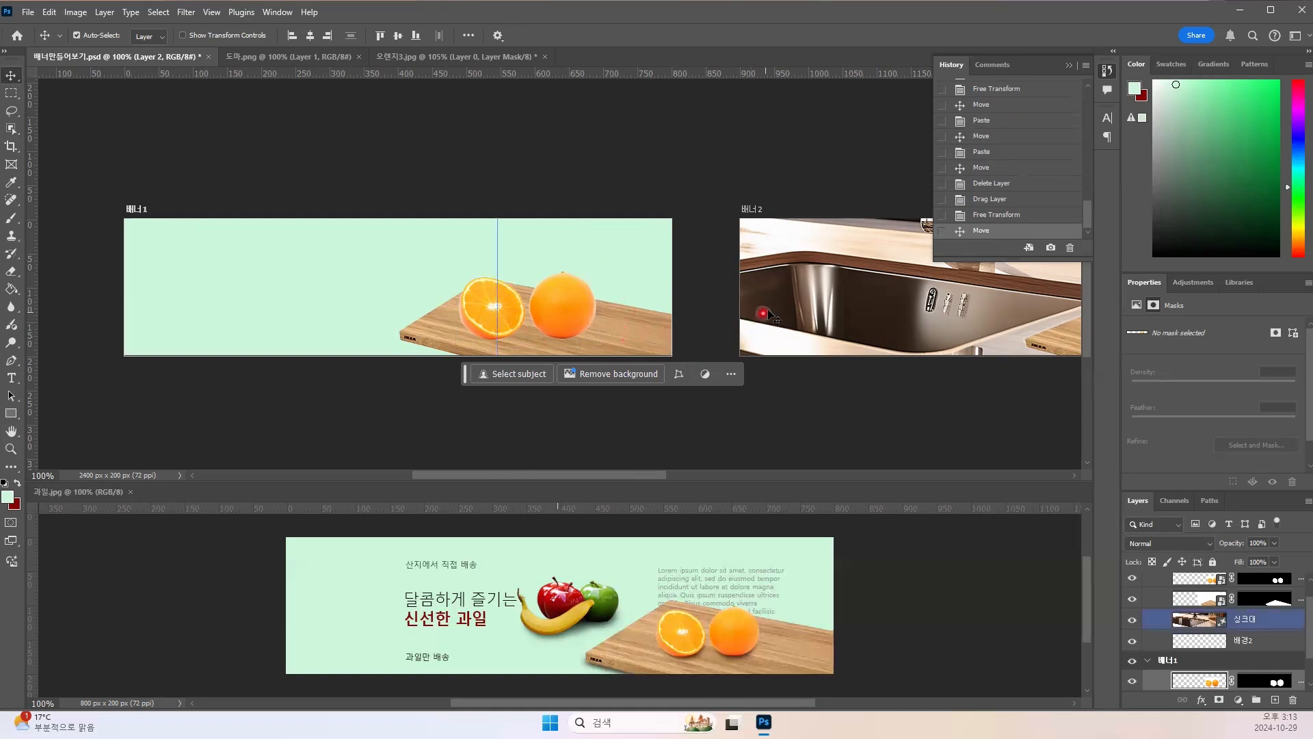
drag(788, 283, 375, 270)
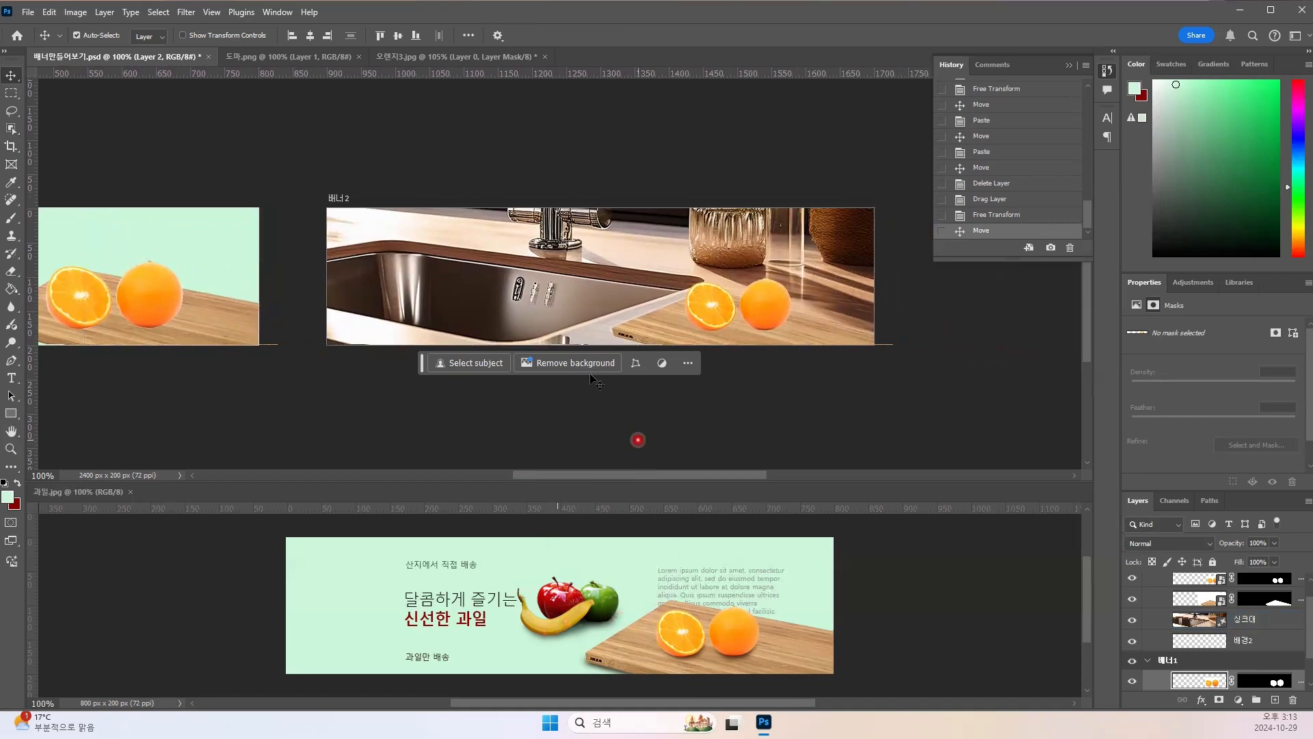
click(337, 201)
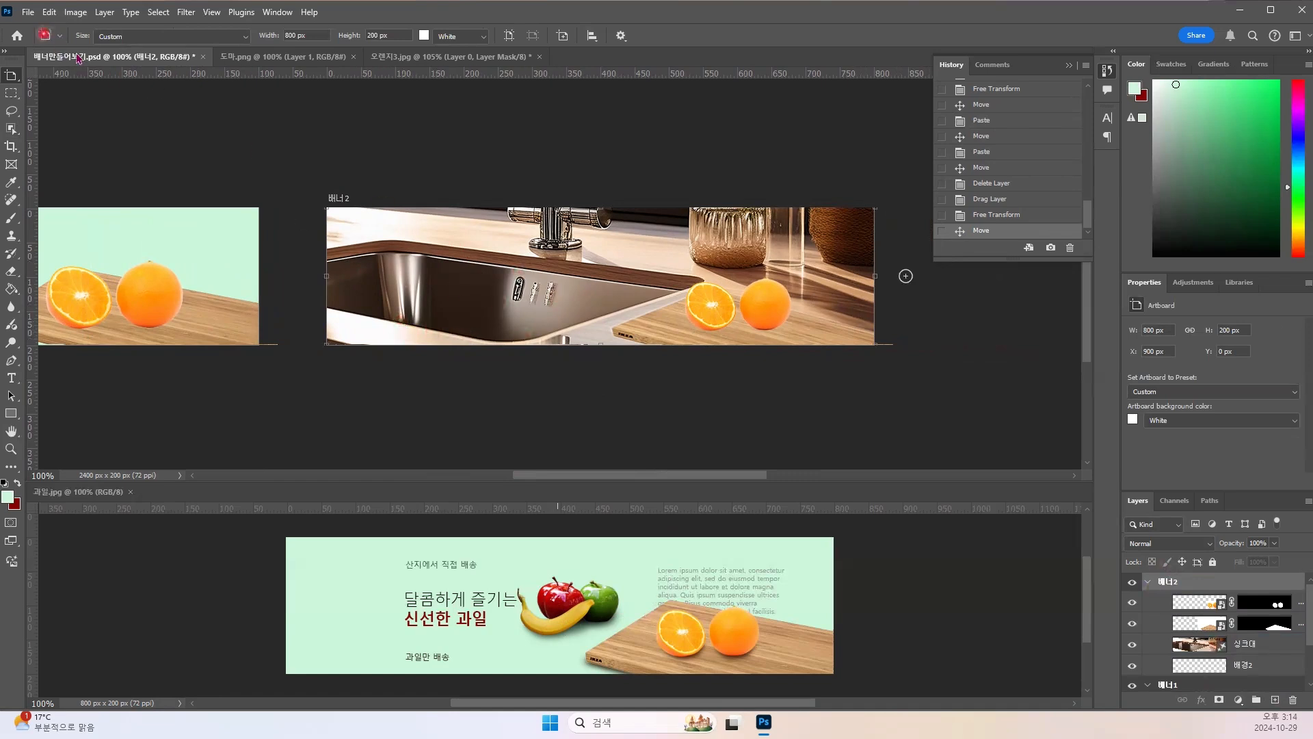
click(28, 12)
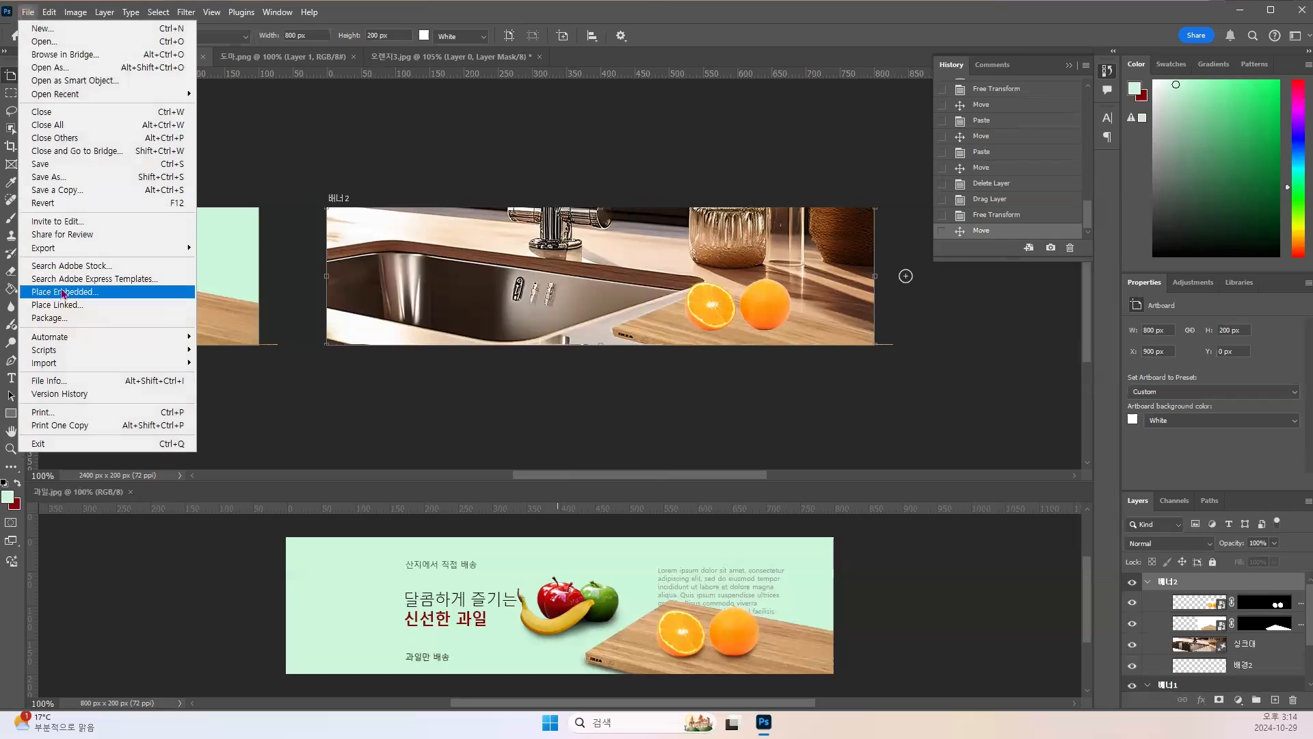
click(63, 293)
click(267, 303)
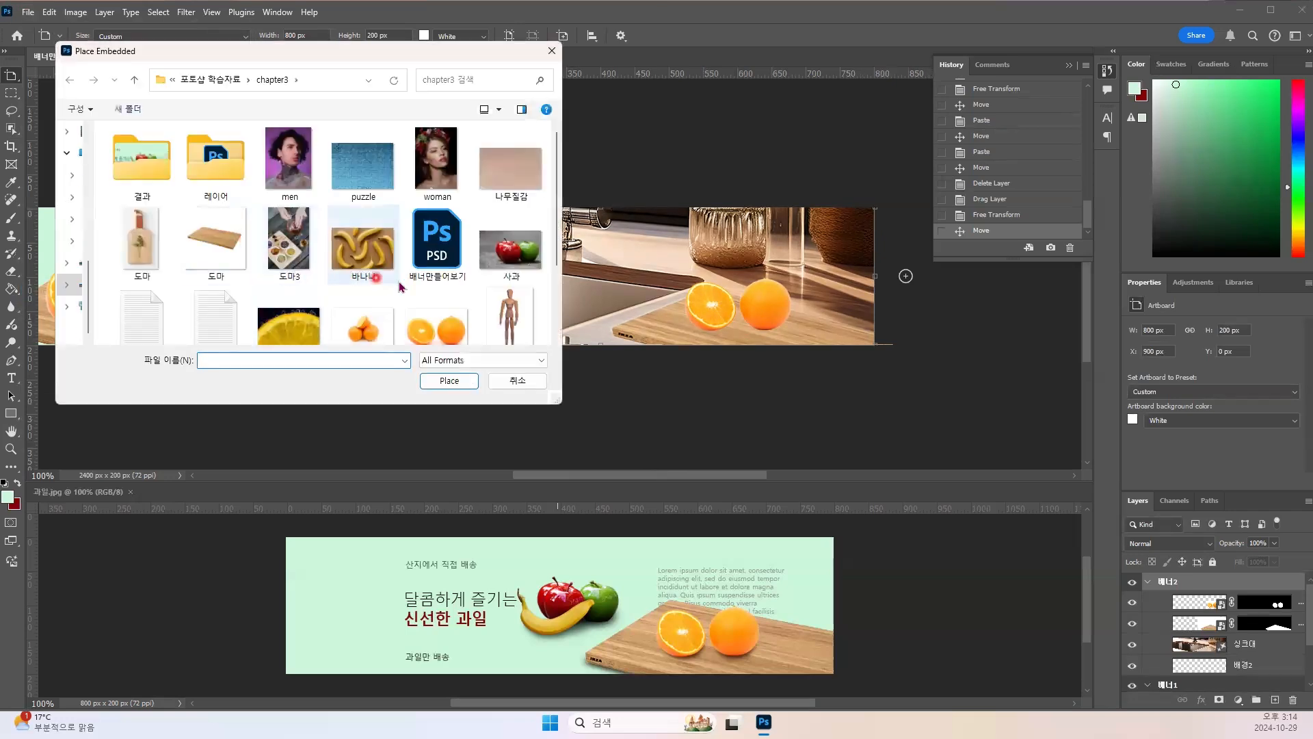
click(520, 251)
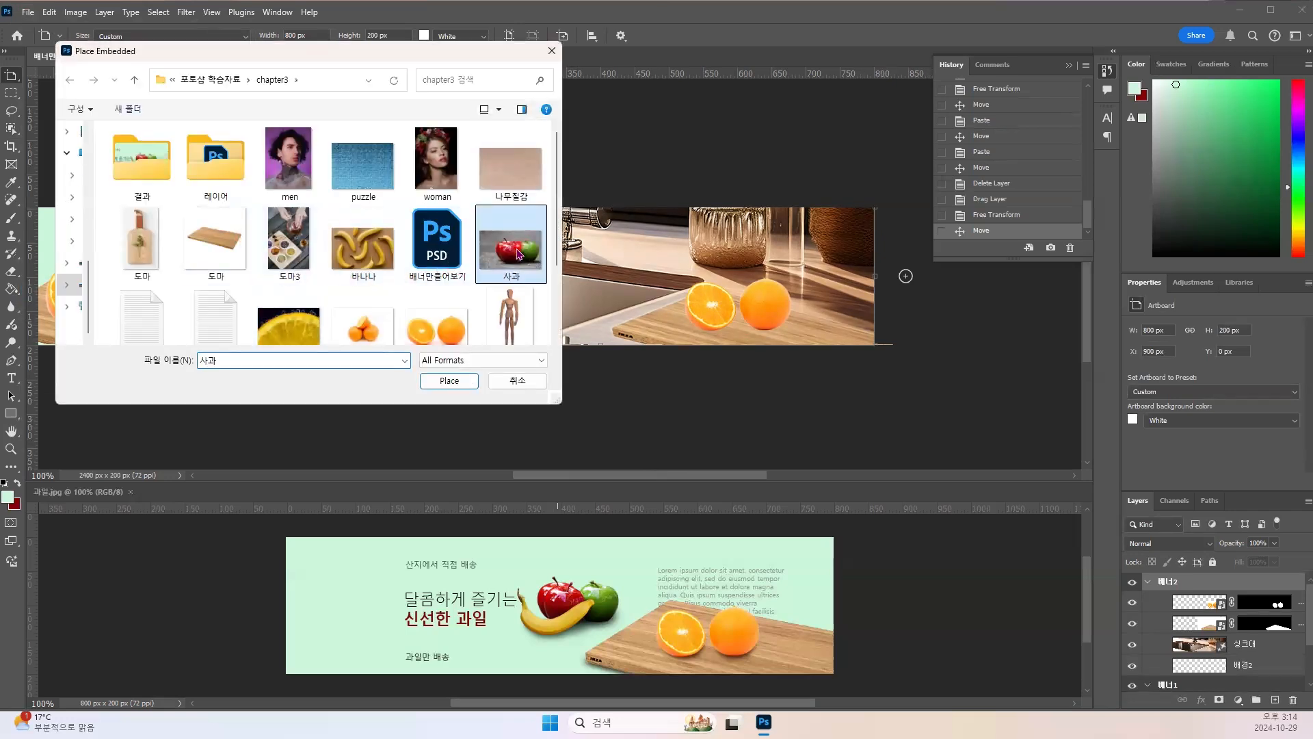
click(469, 382)
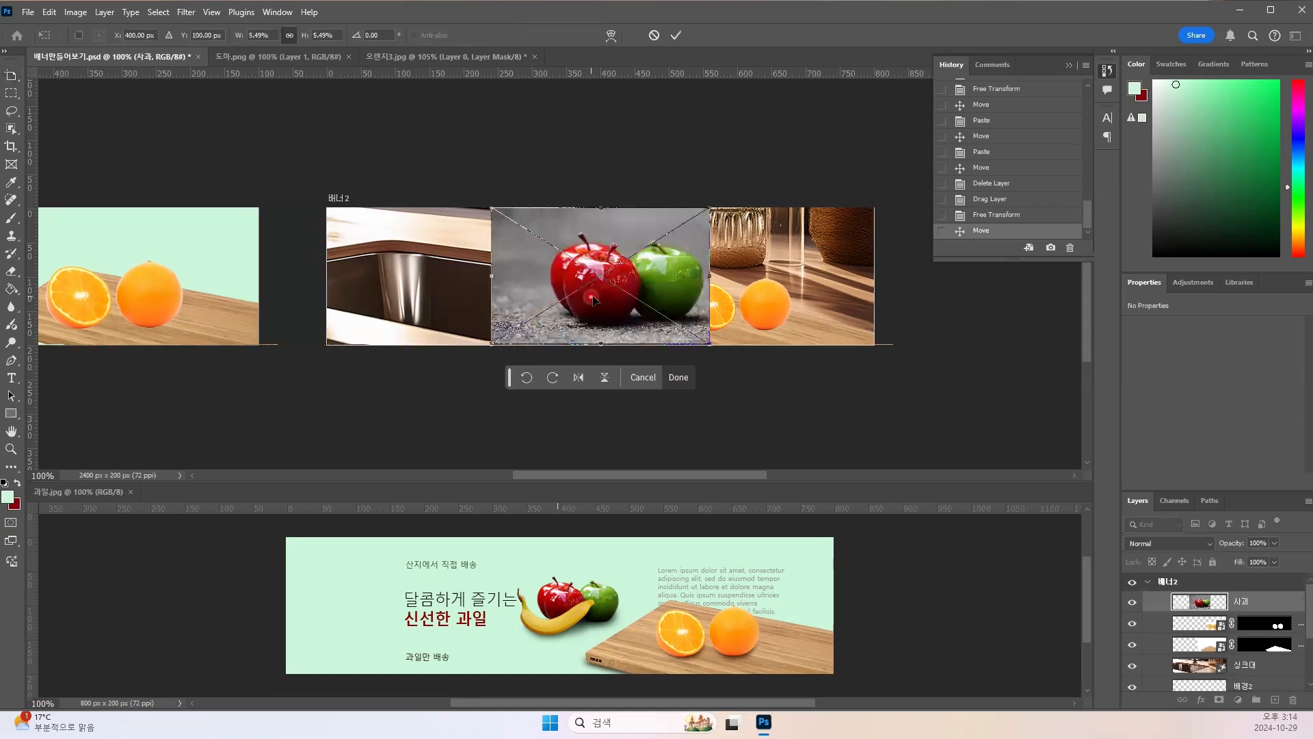
Step: Move the placed apple image over the sink, away from the oranges, and commit the placement
drag(605, 302, 472, 307)
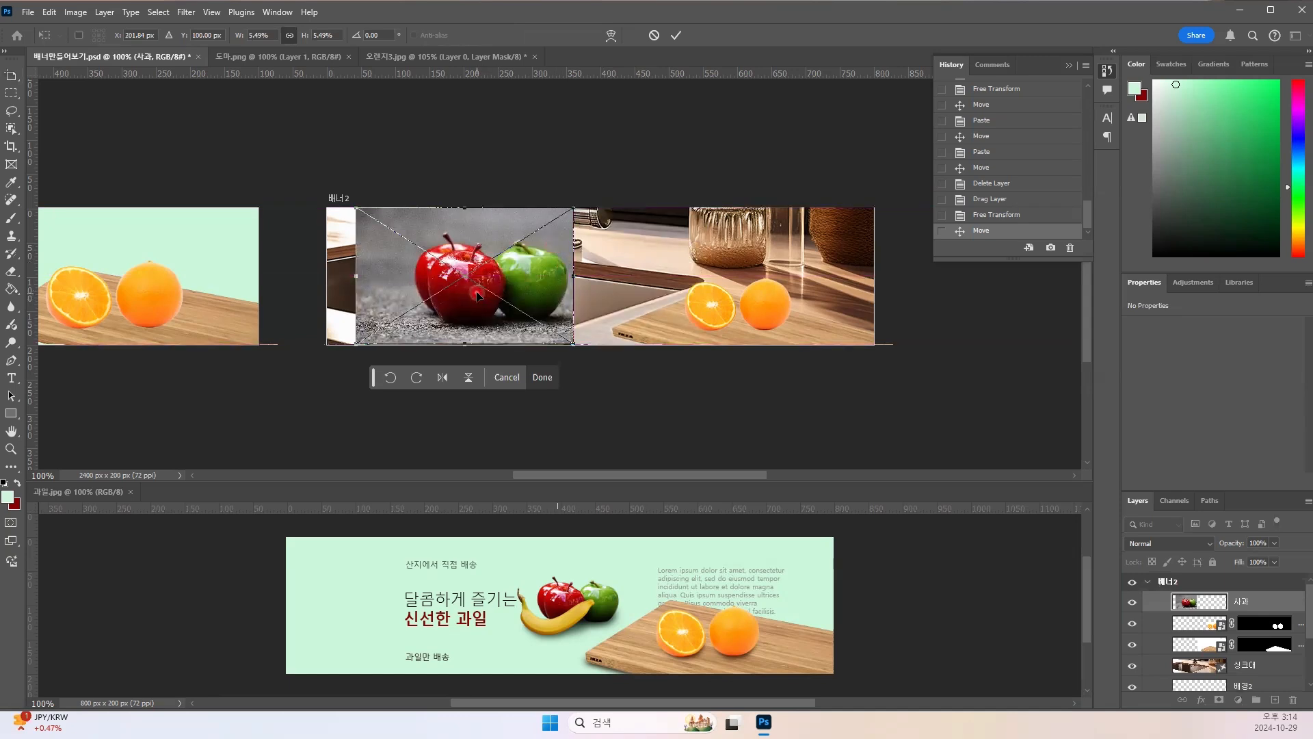
double_click(497, 291)
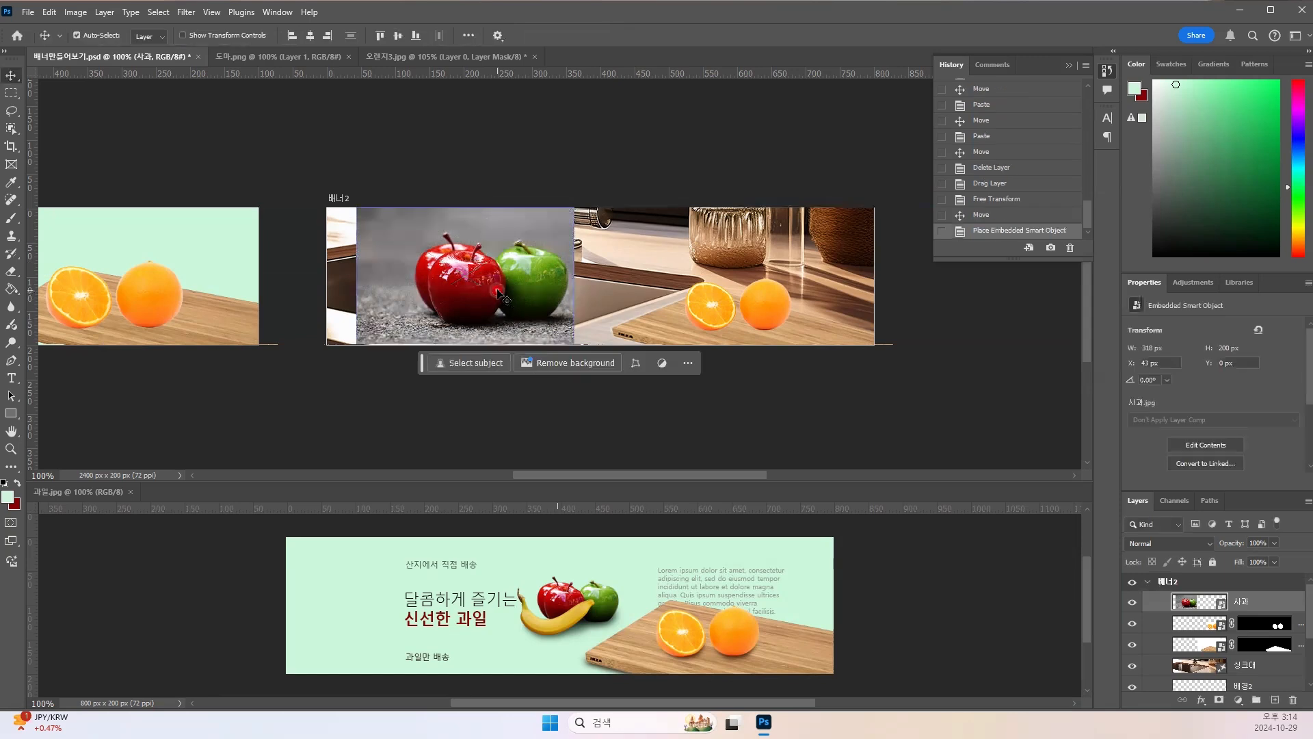
click(575, 294)
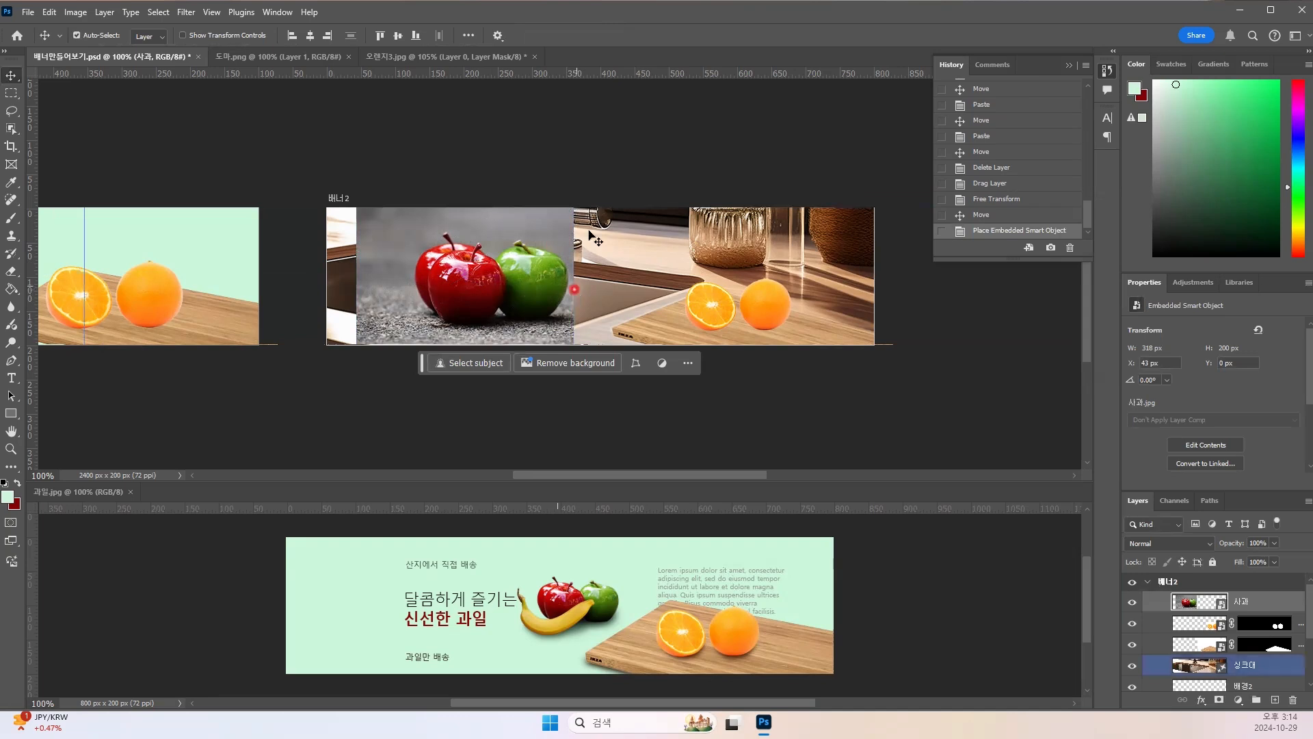
click(301, 285)
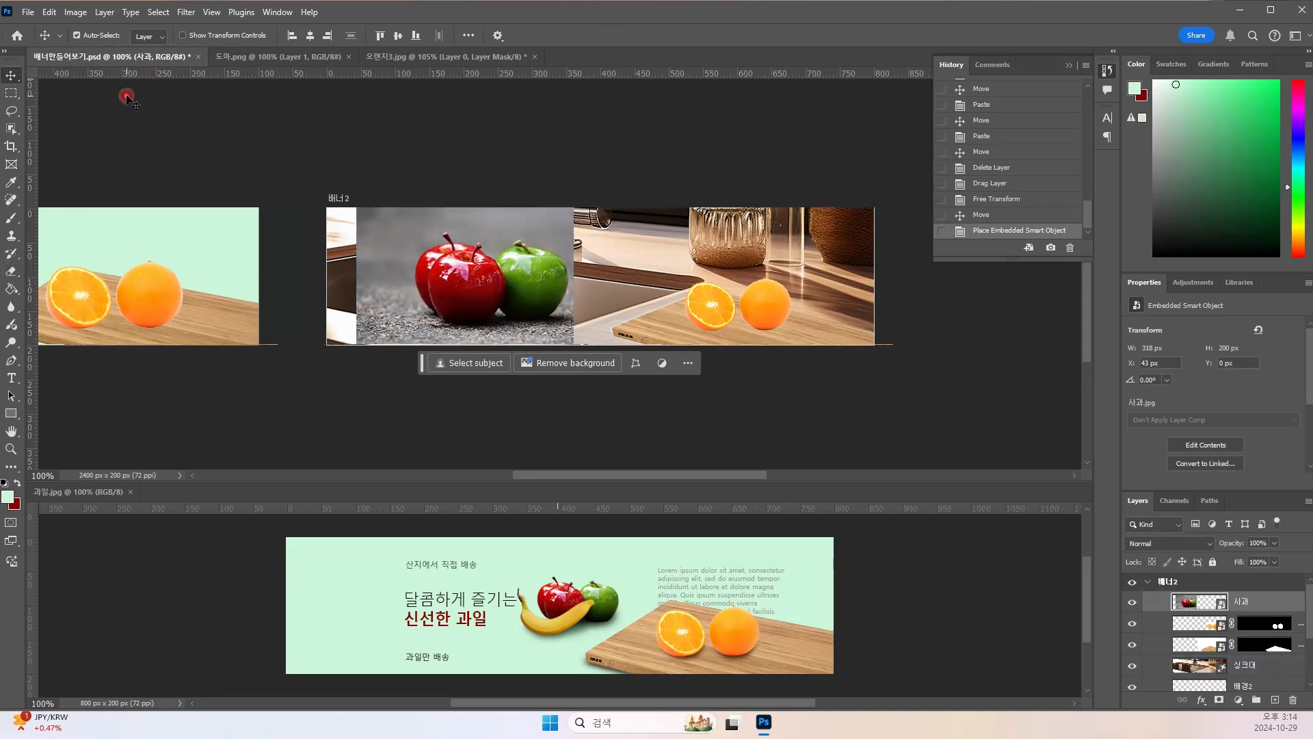
Step: Select the red apples and the green apple together with the Object Selection tool
click(12, 129)
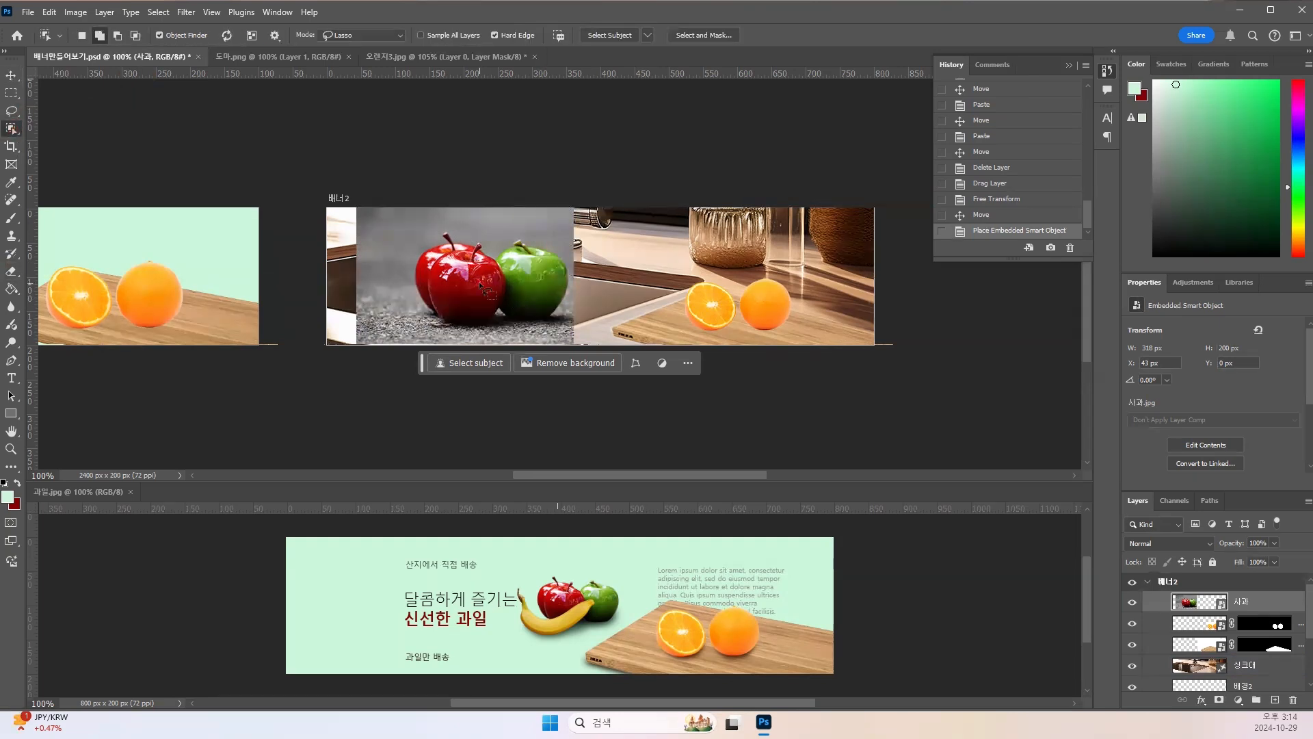
key(ctrl+plus)
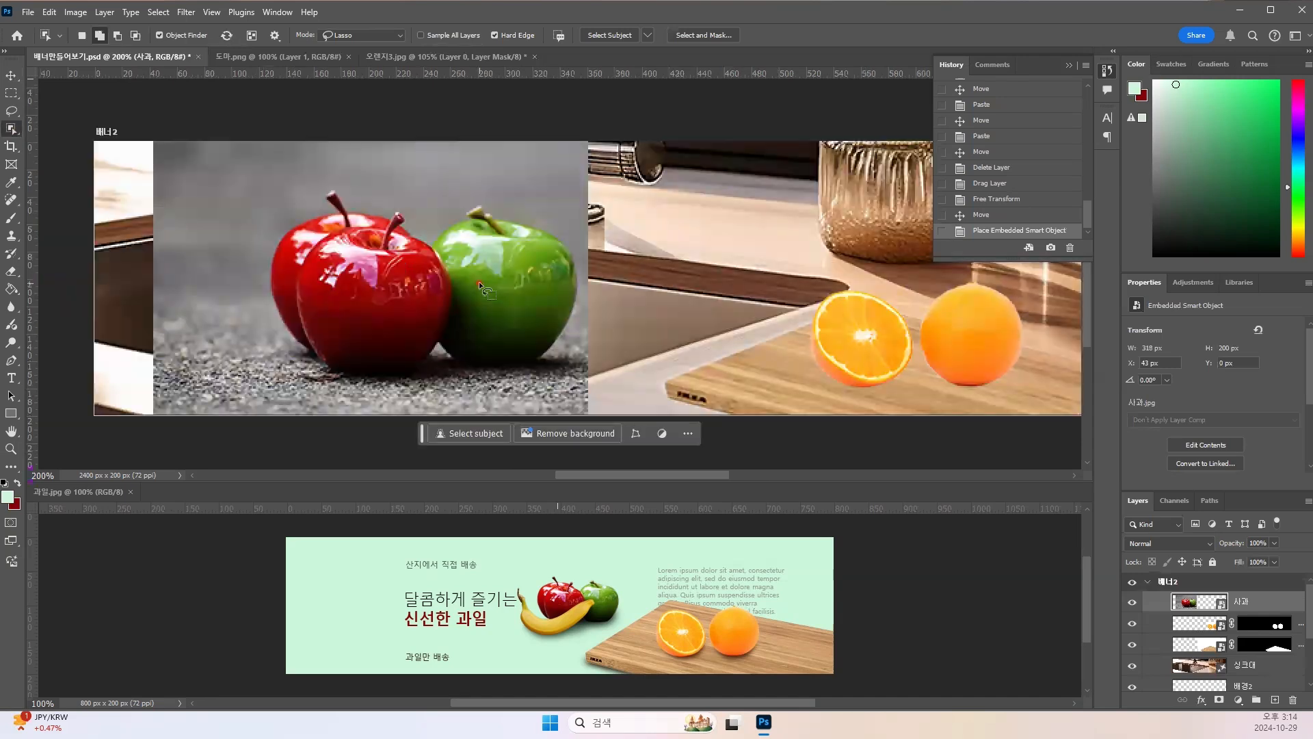
click(387, 309)
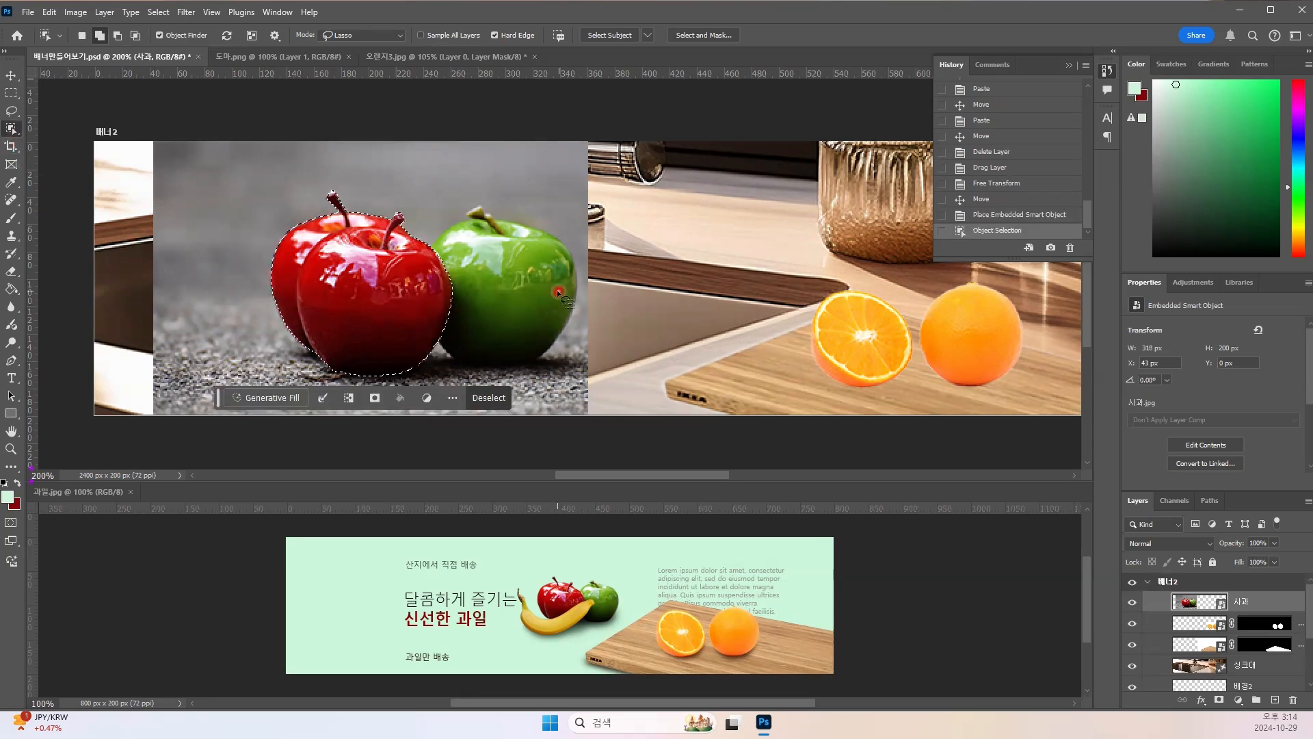
click(532, 291)
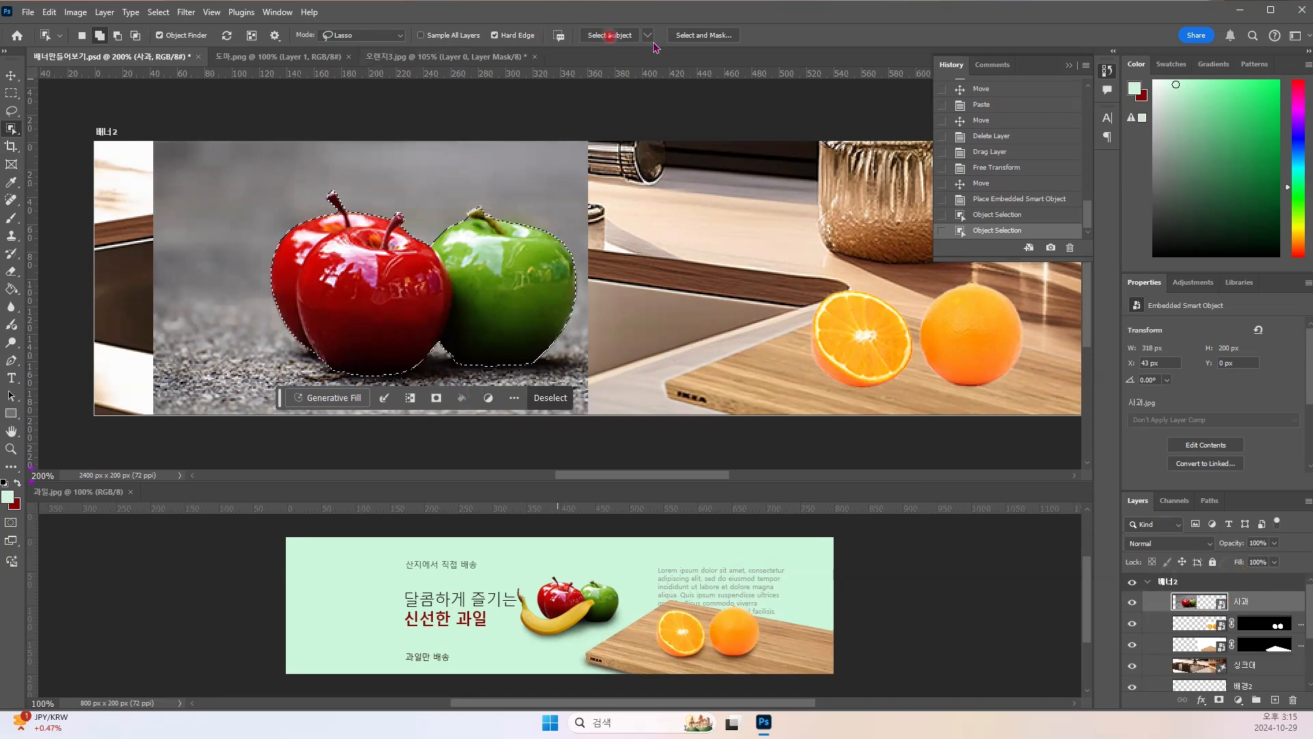
Step: Open the apple selection in Select and Mask and set the view to Black & White
click(702, 39)
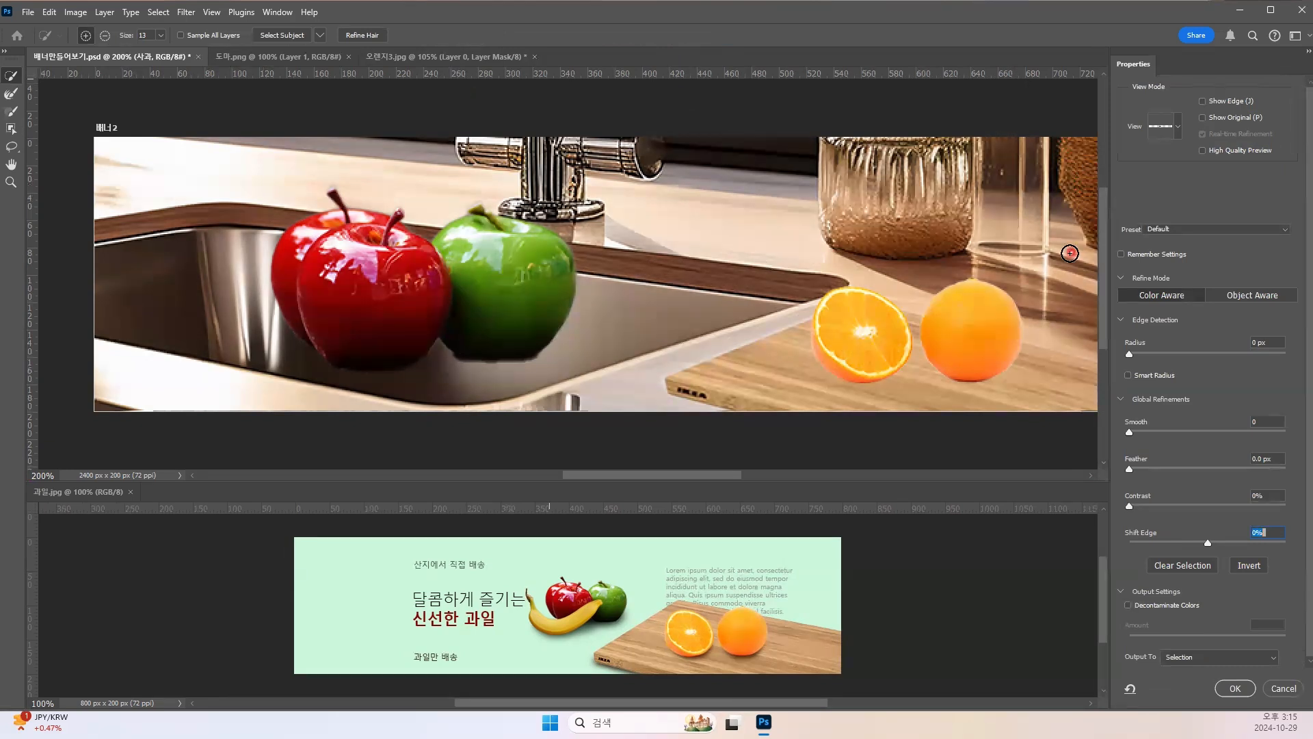
click(1177, 129)
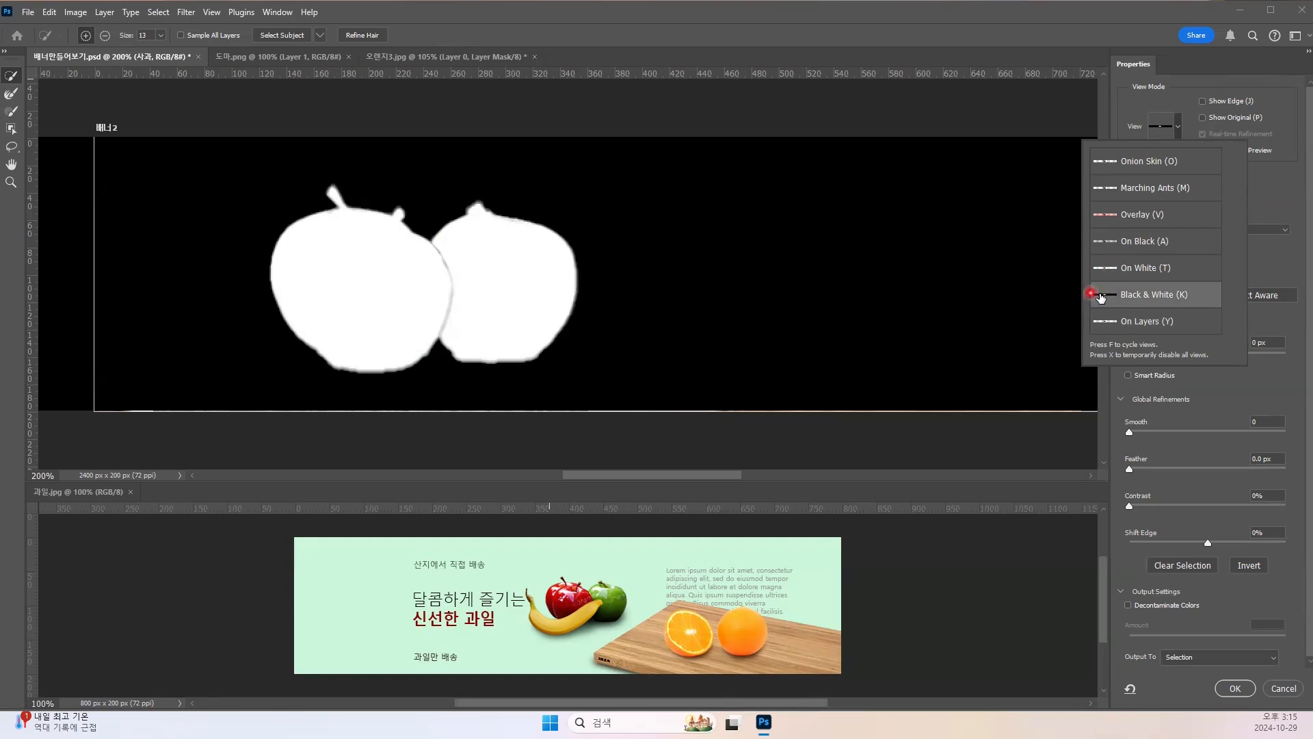
click(1147, 300)
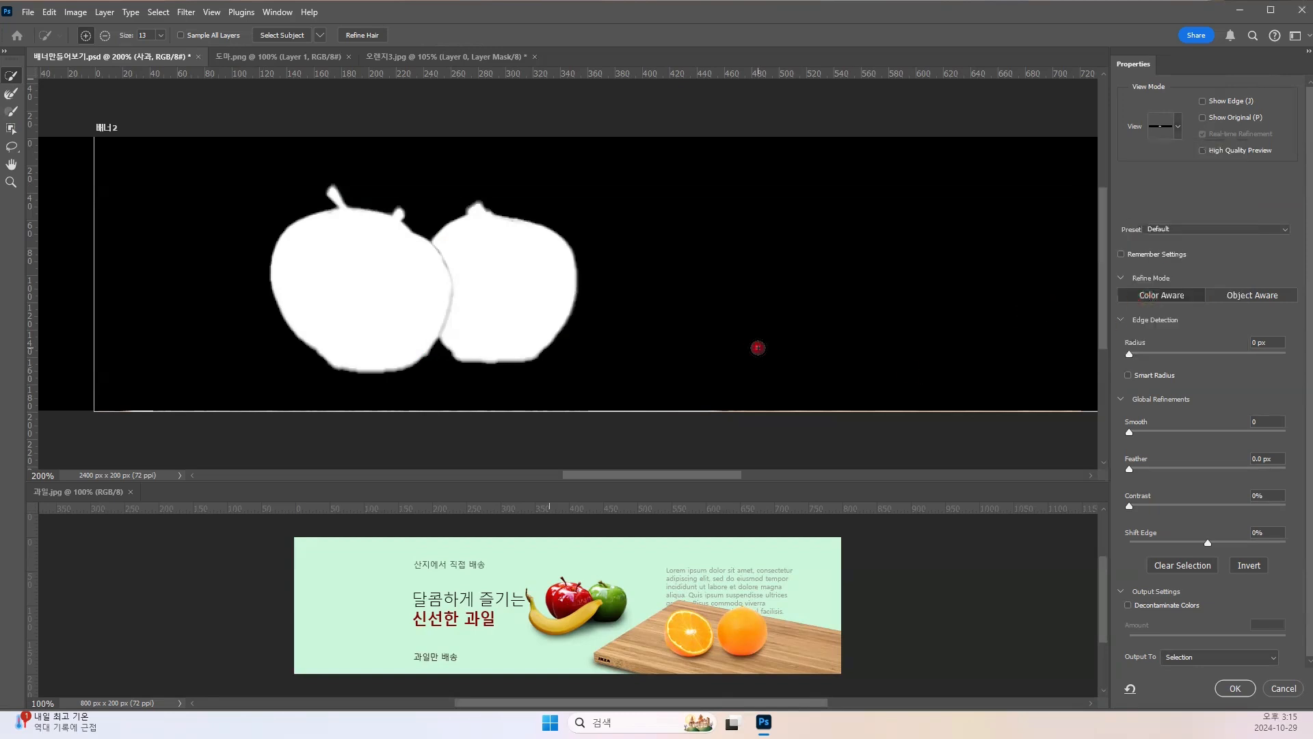
Step: Add the grey seam between the red and green apples to the selection with the Lasso tool
key(ctrl+plus)
mouse_move(405, 294)
mouse_down()
mouse_move(374, 237)
mouse_move(383, 327)
mouse_move(374, 255)
mouse_up()
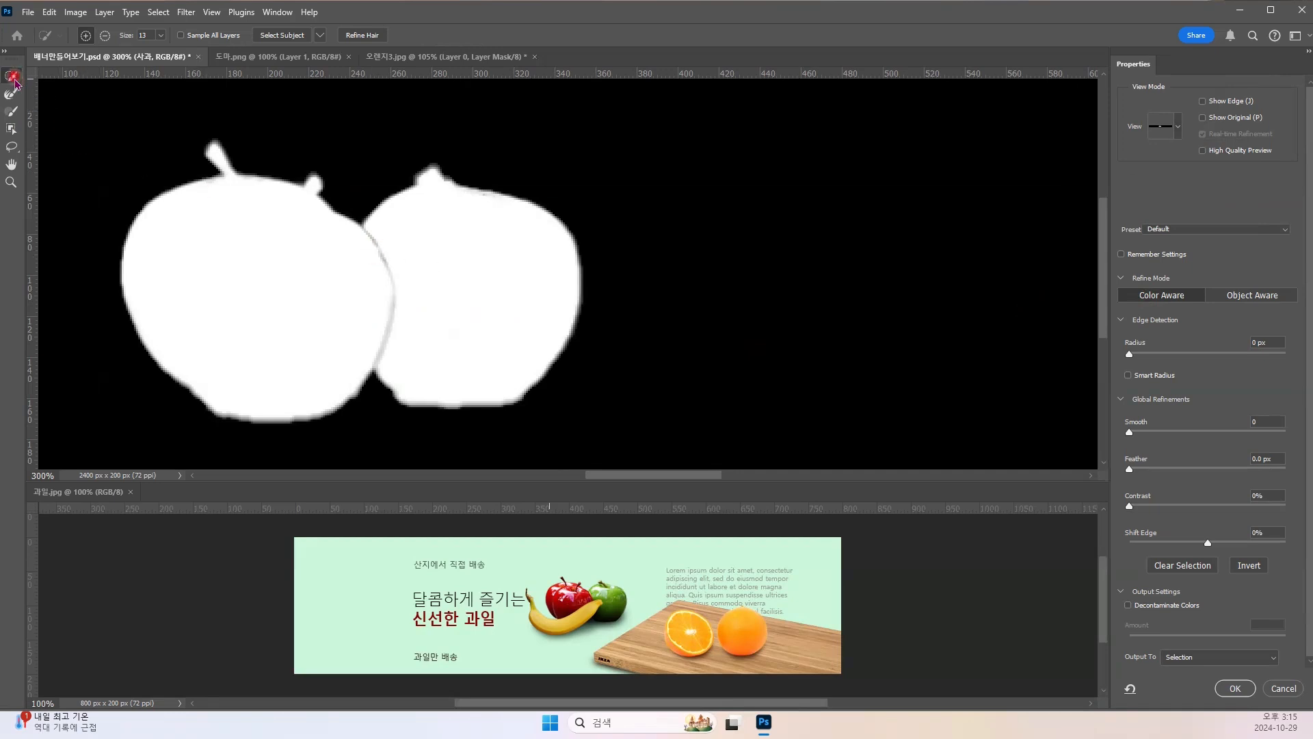
click(11, 149)
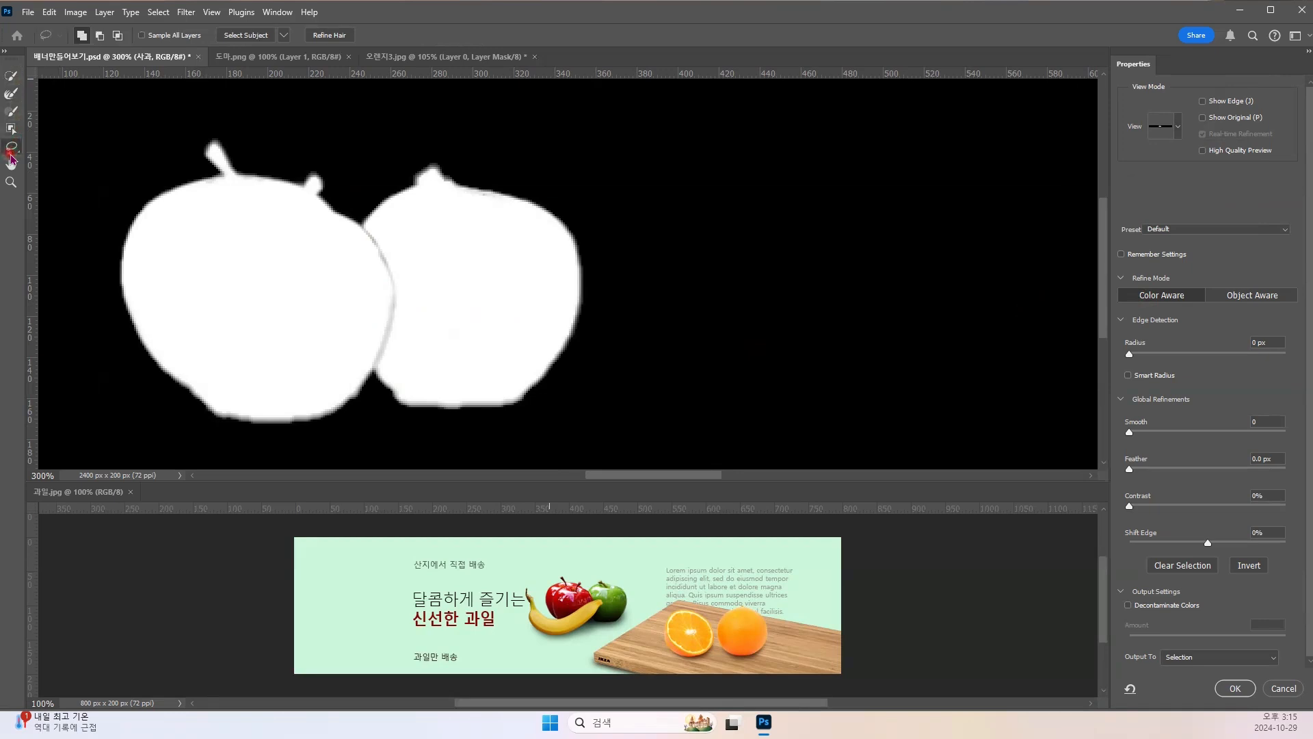
click(39, 148)
mouse_move(422, 235)
mouse_down()
mouse_move(359, 228)
mouse_move(341, 250)
mouse_move(345, 321)
mouse_move(376, 372)
mouse_move(404, 363)
mouse_move(444, 308)
mouse_move(420, 232)
mouse_up()
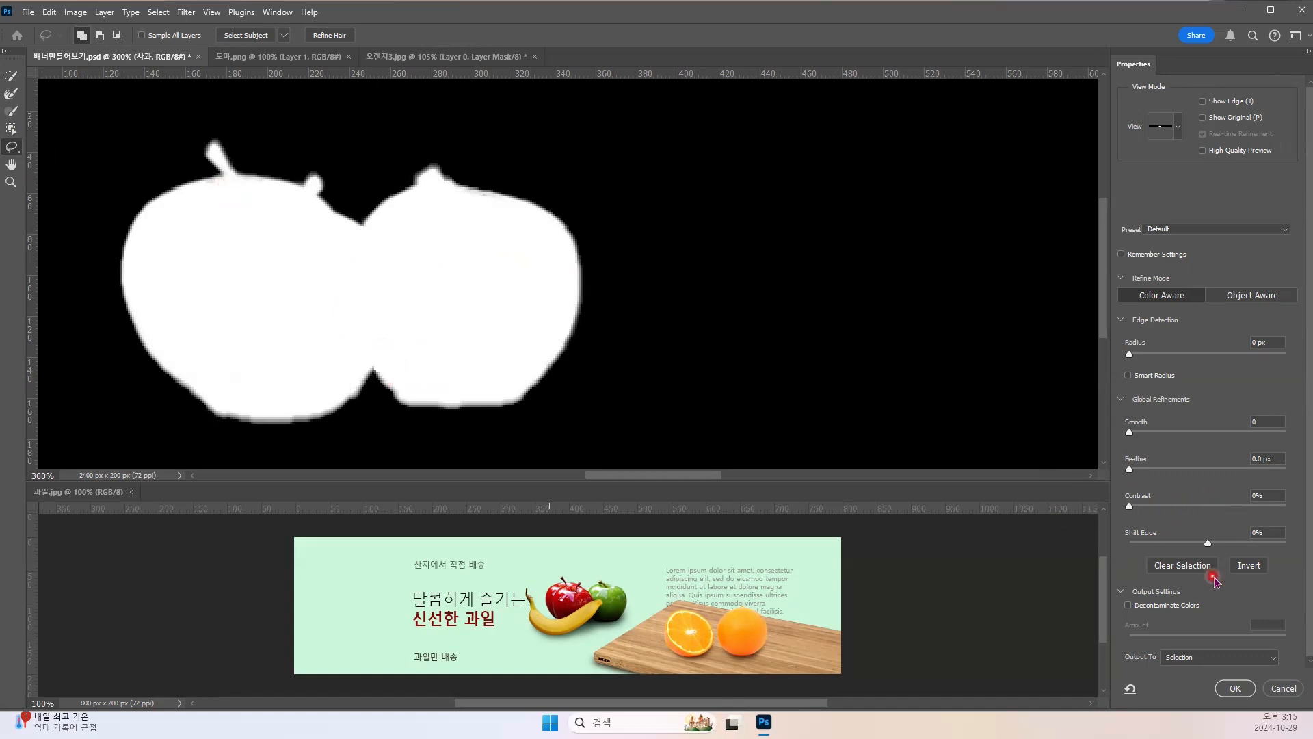
Step: Set the selection edge's Contrast to 25% and Shift Edge to -11%
click(1136, 507)
drag(1137, 512, 1169, 508)
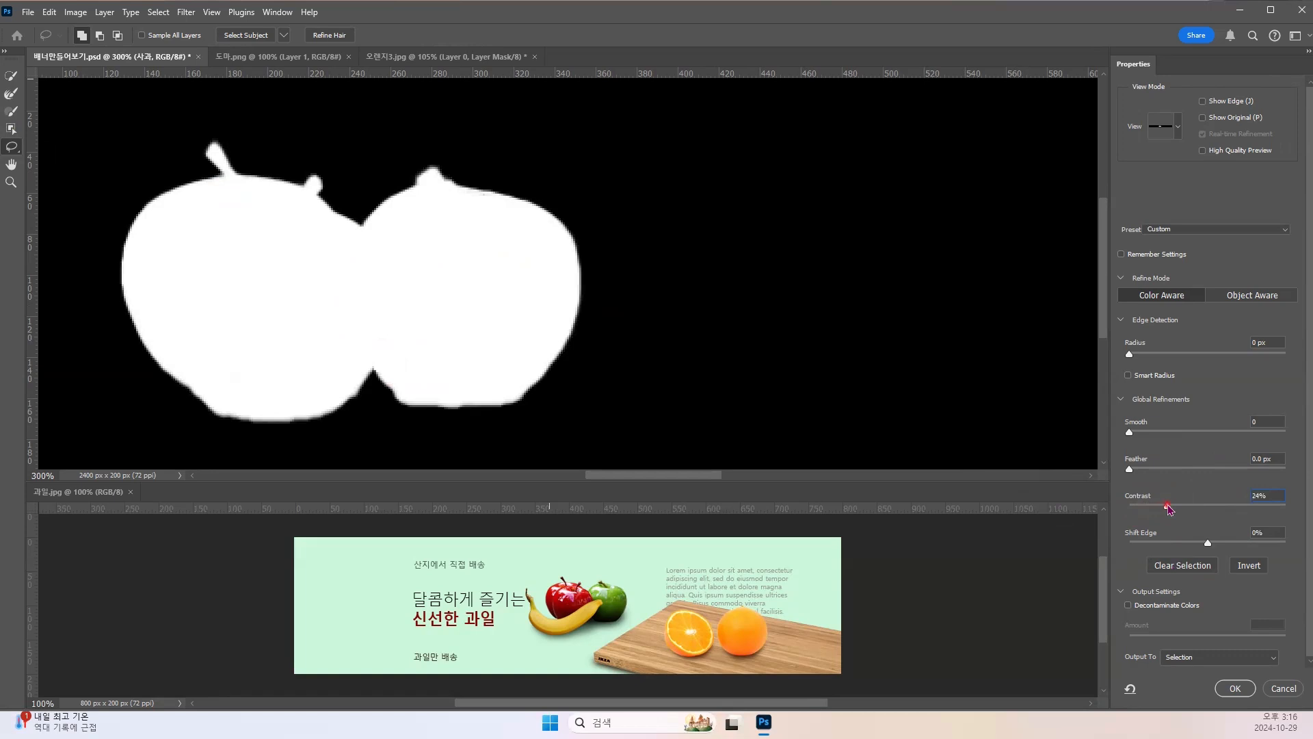
click(1138, 548)
click(1208, 552)
drag(1208, 547, 1202, 548)
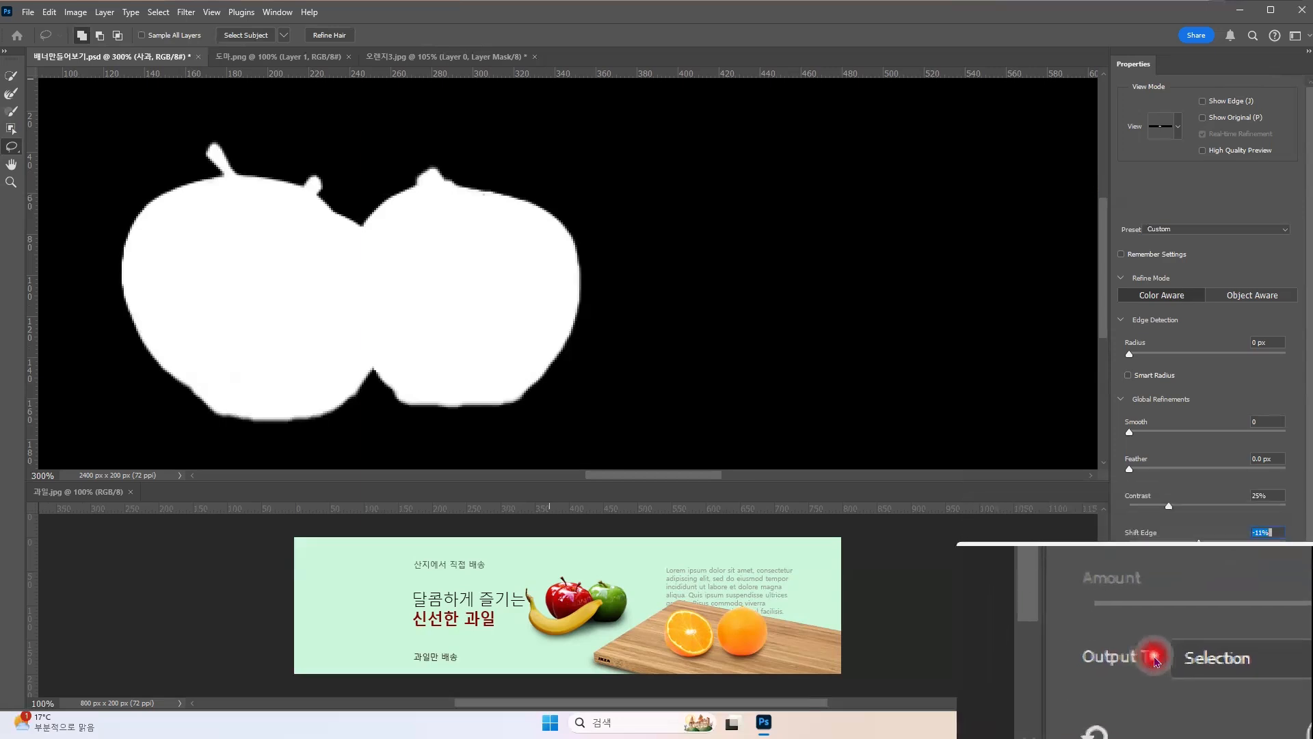
Step: Output the refined apple selection as a Layer Mask and apply it
click(1192, 656)
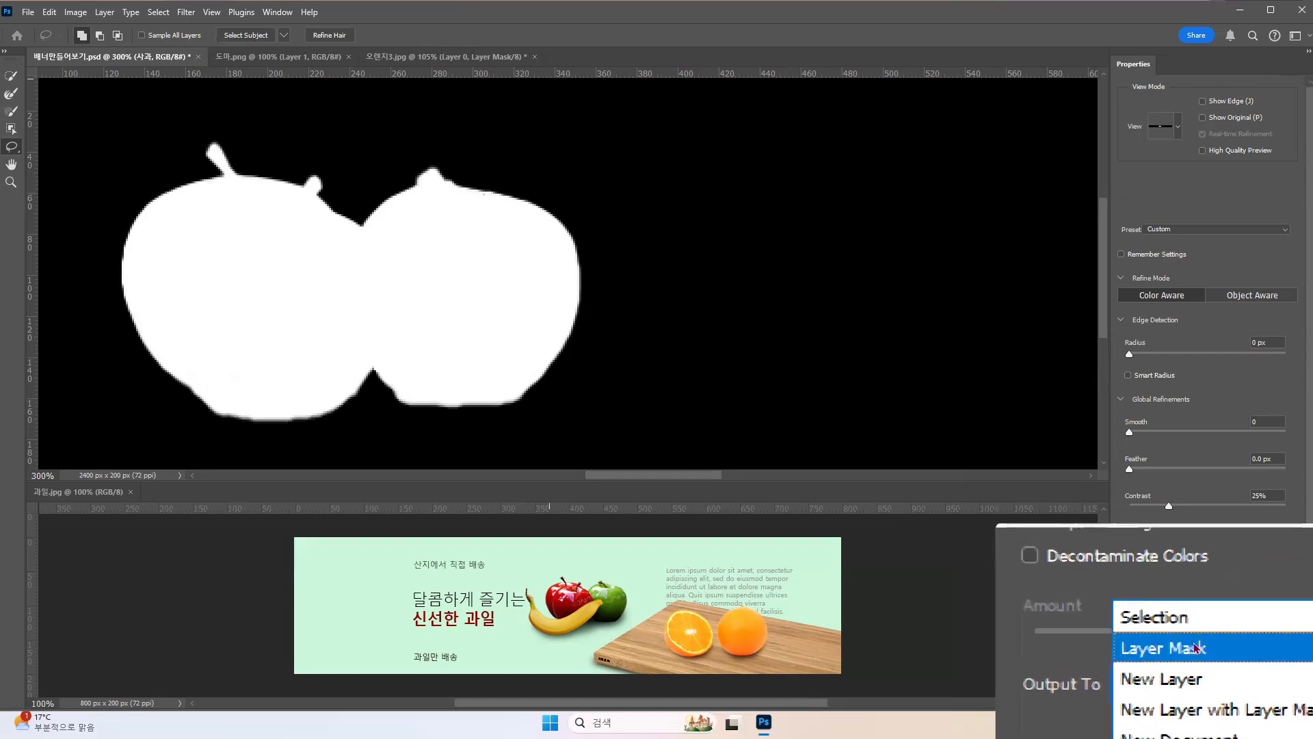
click(1195, 647)
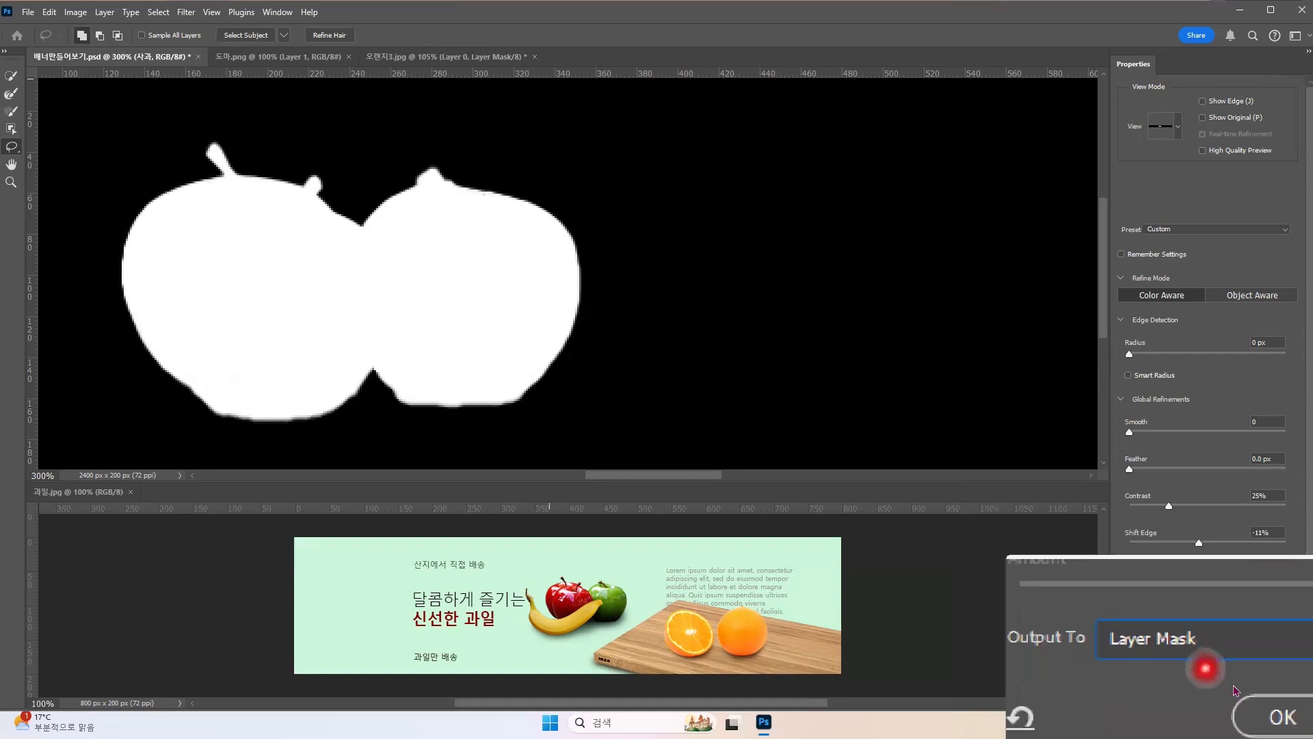
click(1238, 694)
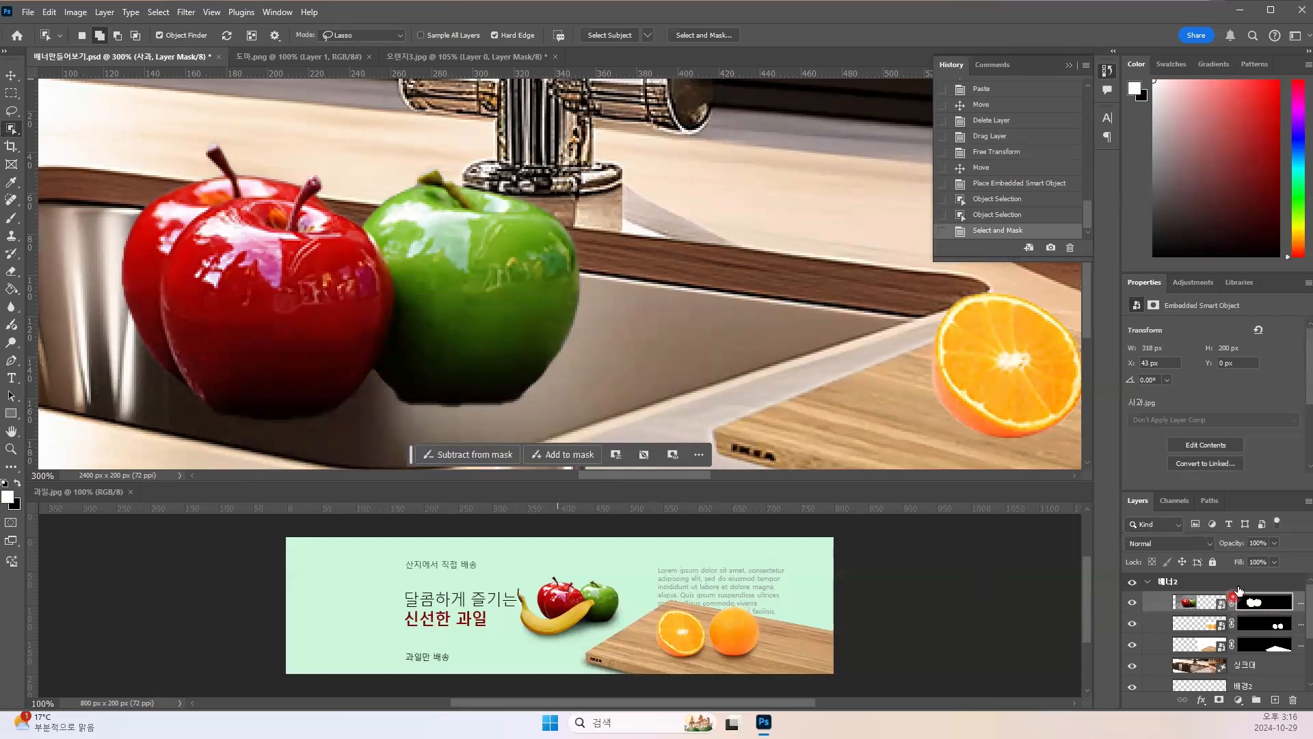
Step: Target the layer mask of the 사과 layer and activate the Brush tool
click(1269, 603)
click(1262, 602)
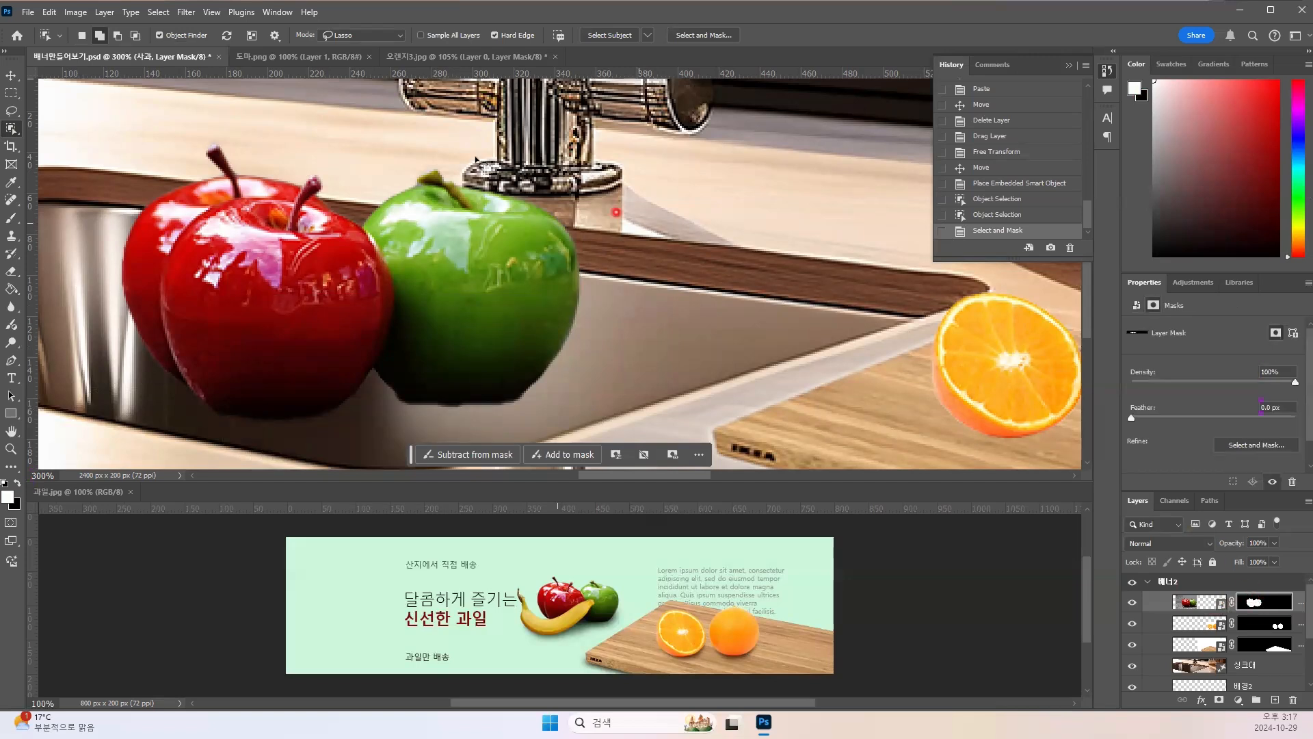
click(13, 217)
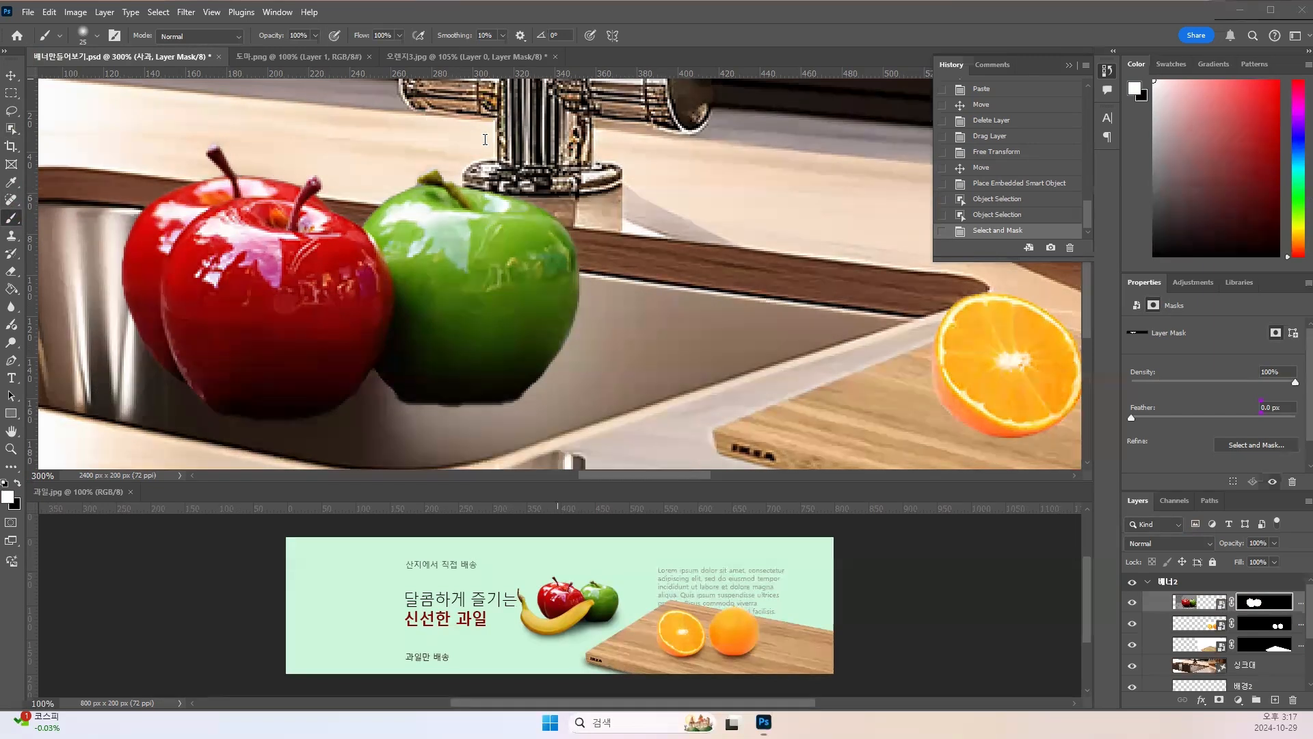
click(584, 179)
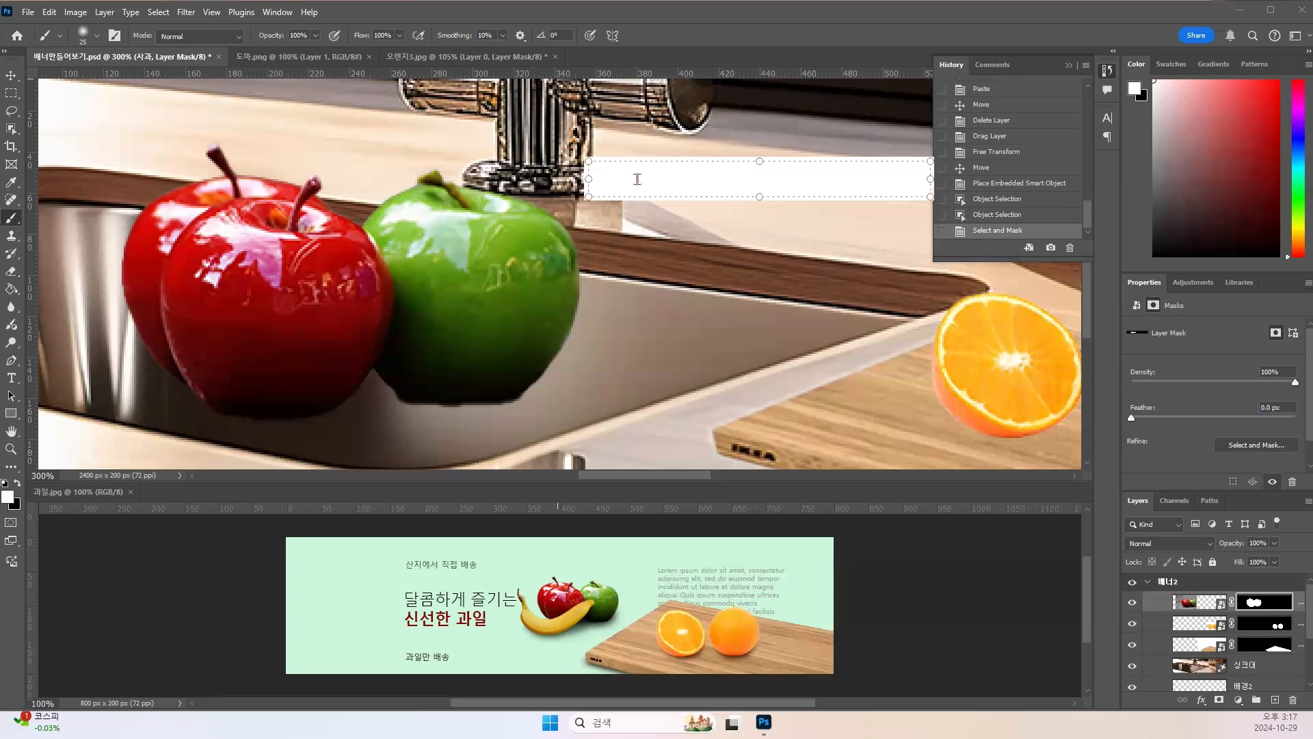
text([)
key(Return)
text(])
key(Up)
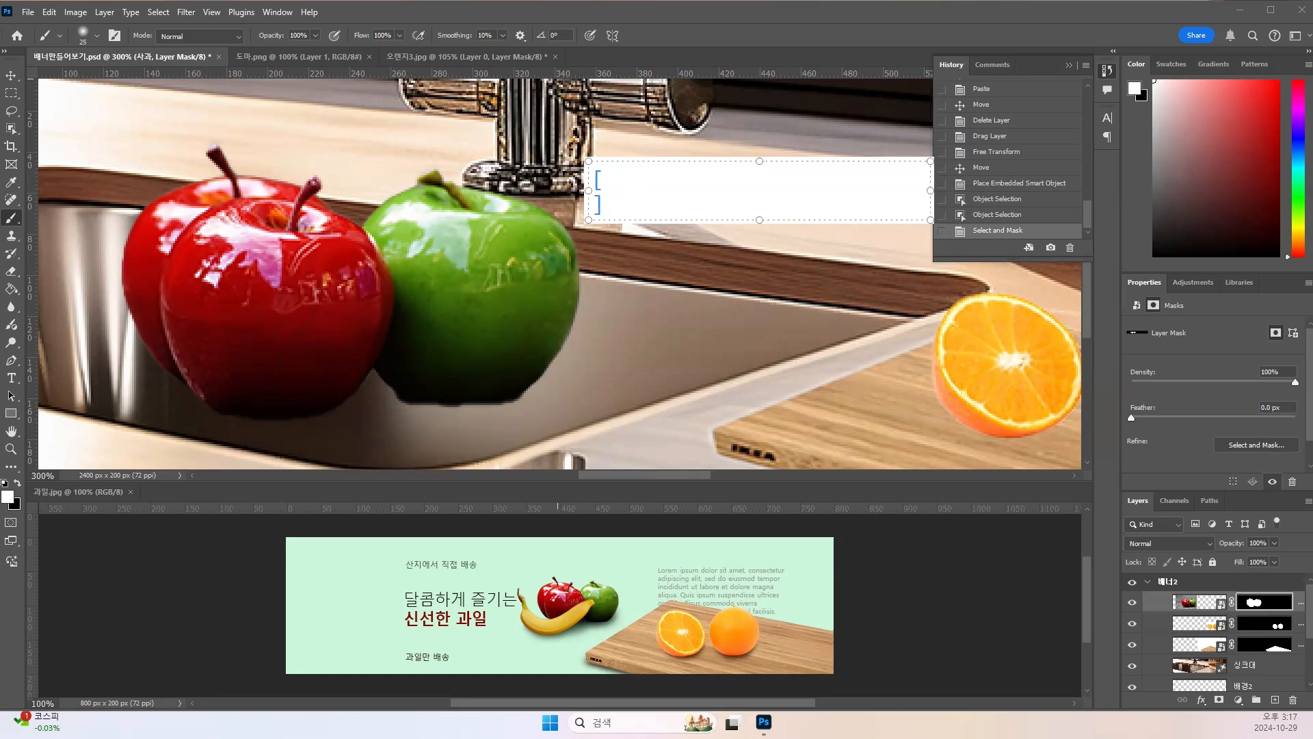
text(zm)
key(BackSpace)
key(BackSpace)
text(크기 추)
text(ㄱ소)
text( 크)
text(기 확ㄷ)
text(ㅐ)
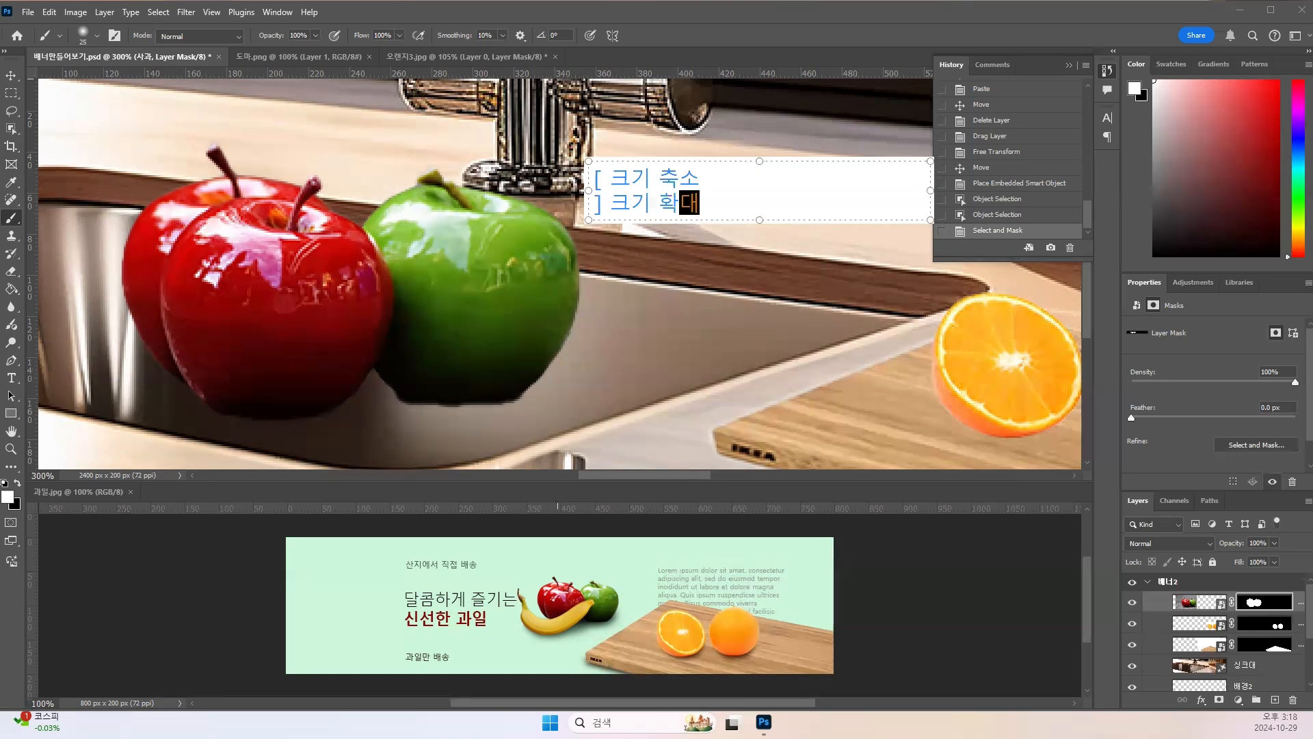
click(309, 91)
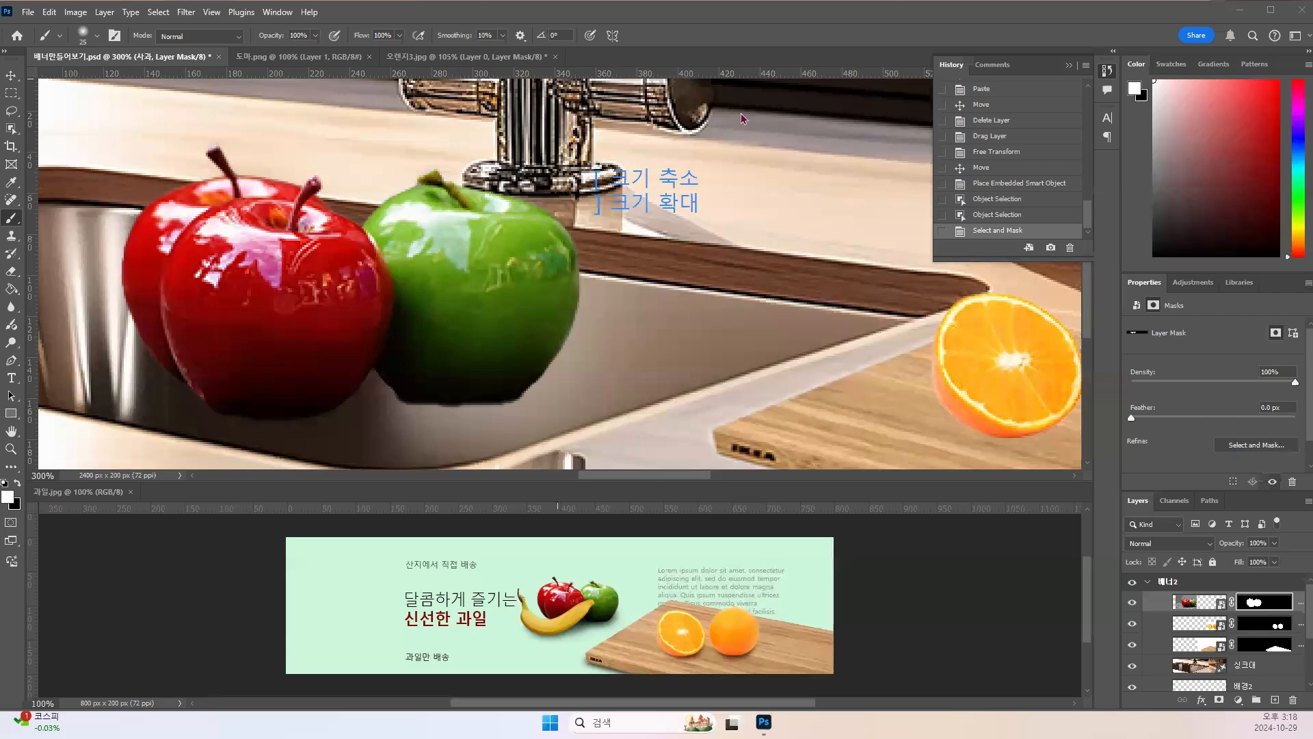
drag(631, 180, 705, 177)
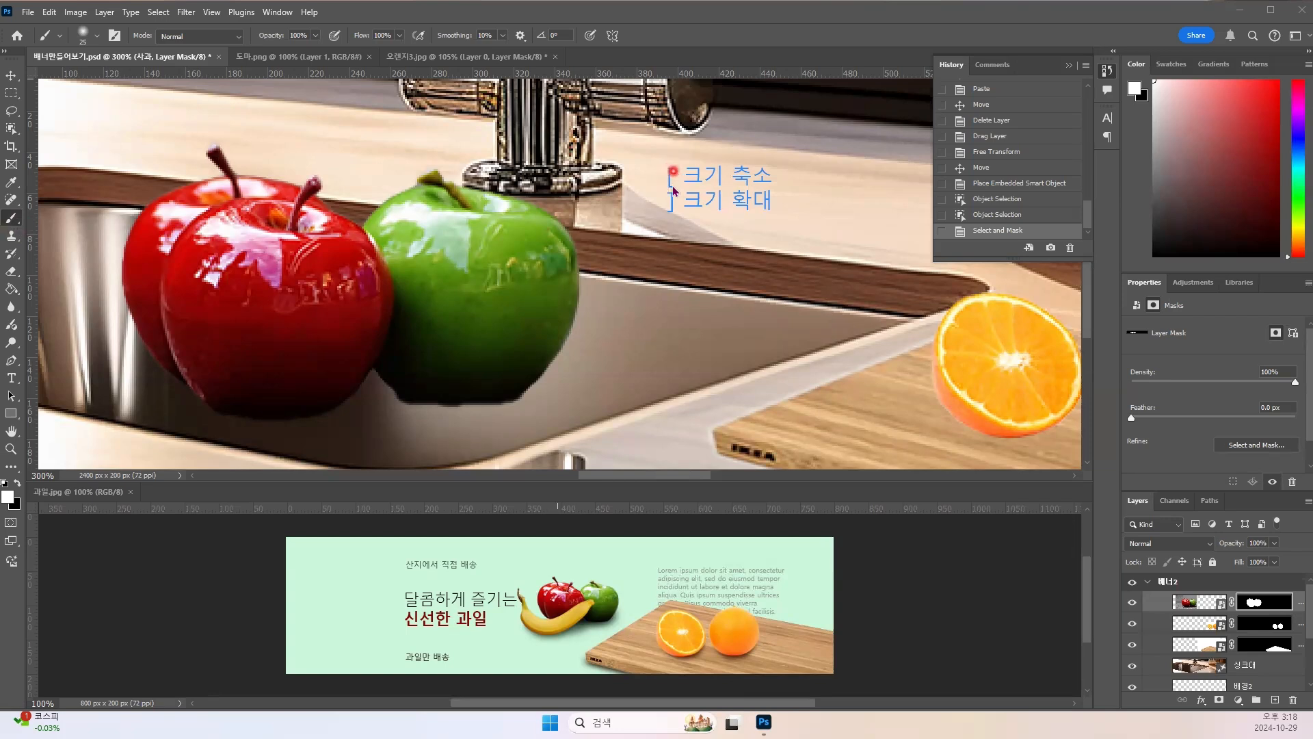
Step: Reduce the brush size to 10 and enlarge it back to 25
key(bracketleft)
key(bracketleft)
key(bracketleft)
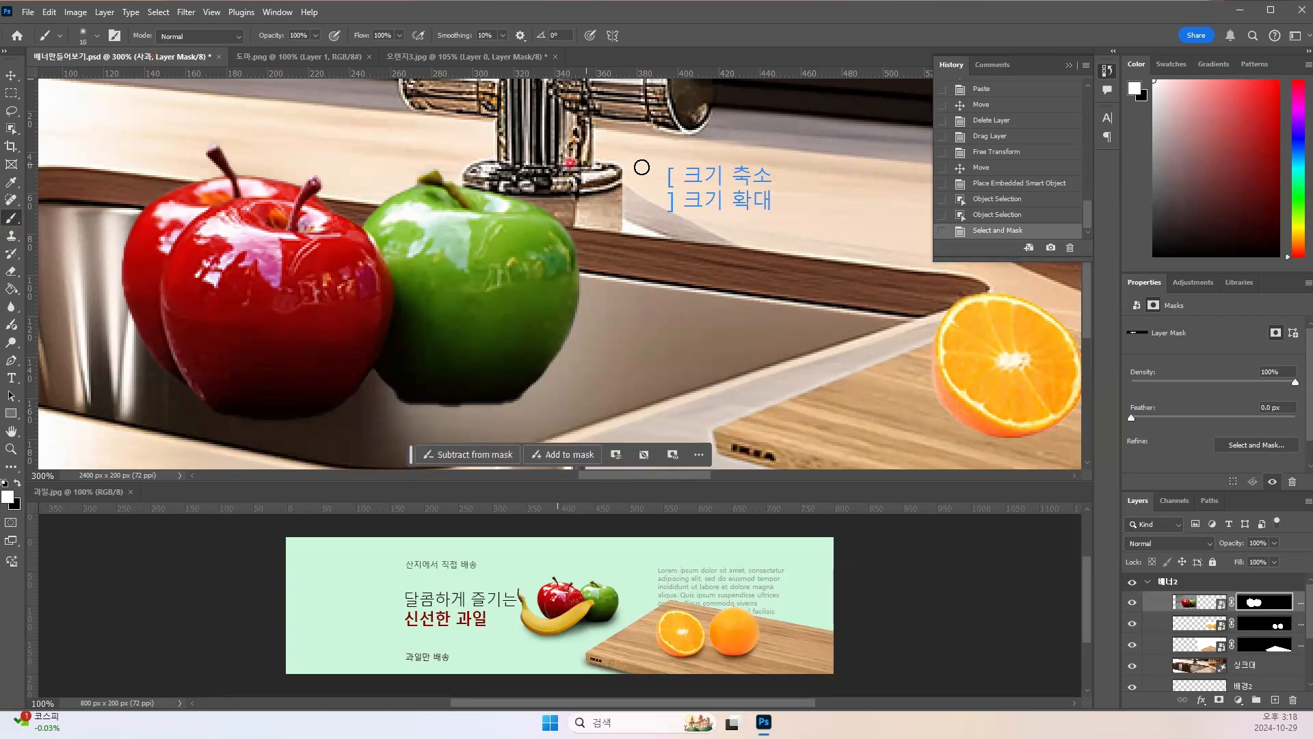
key(bracketright)
key(bracketright)
key(bracketright)
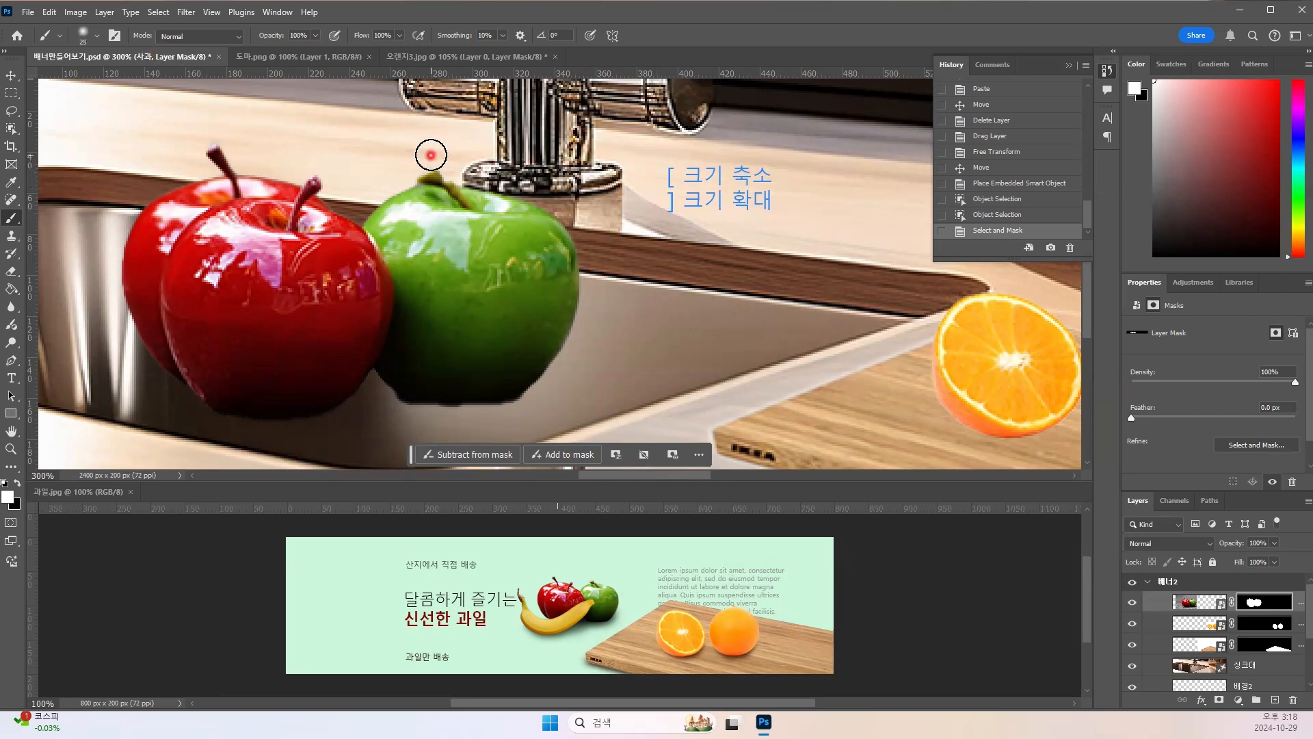
Step: Set the mask brush size to 15 px and make black the foreground color
key(bracketleft)
click(100, 38)
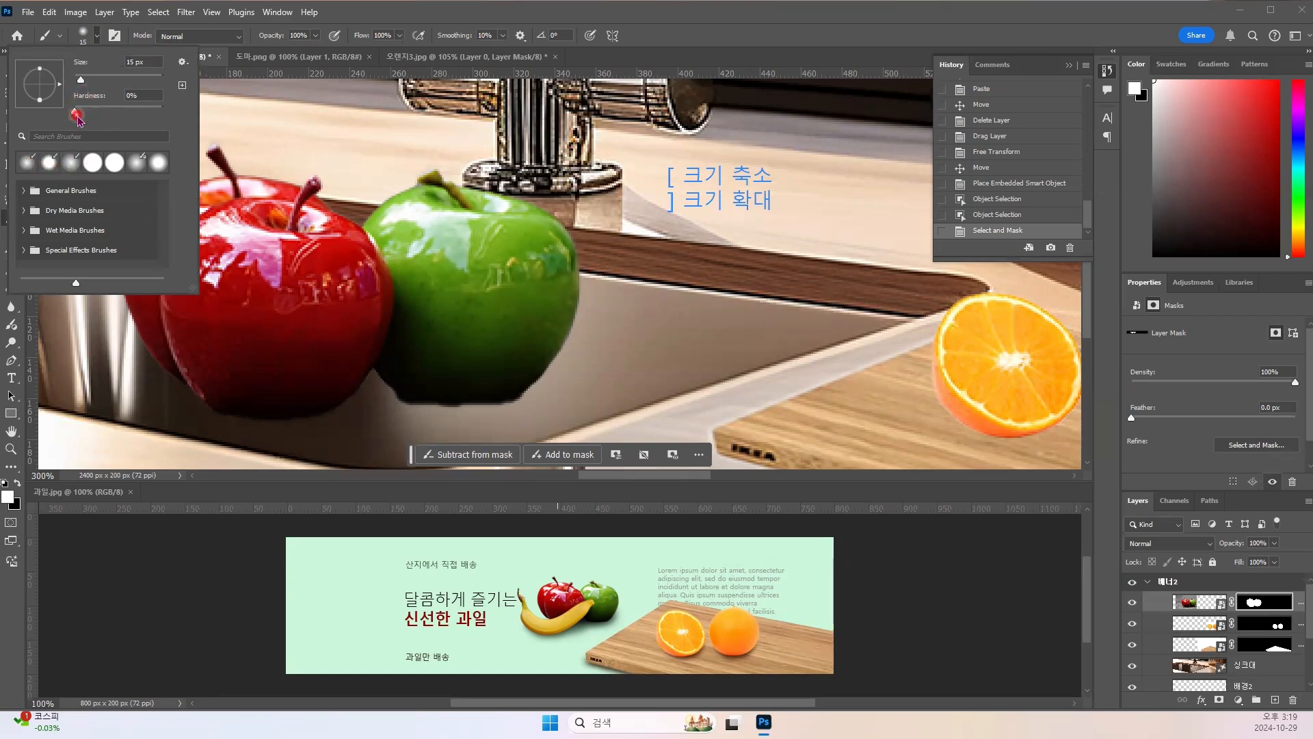
mouse_move(74, 113)
mouse_down()
mouse_move(156, 117)
mouse_move(76, 114)
mouse_move(128, 115)
mouse_up()
click(395, 13)
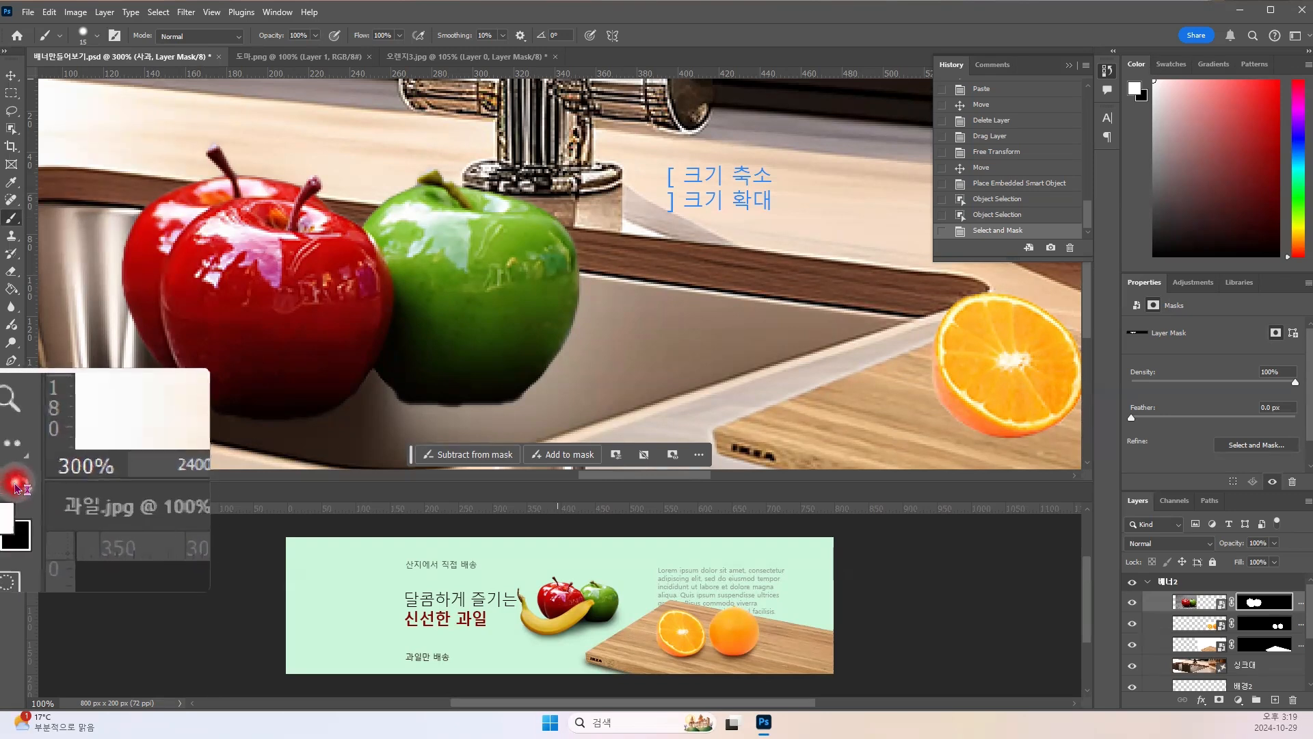
click(19, 487)
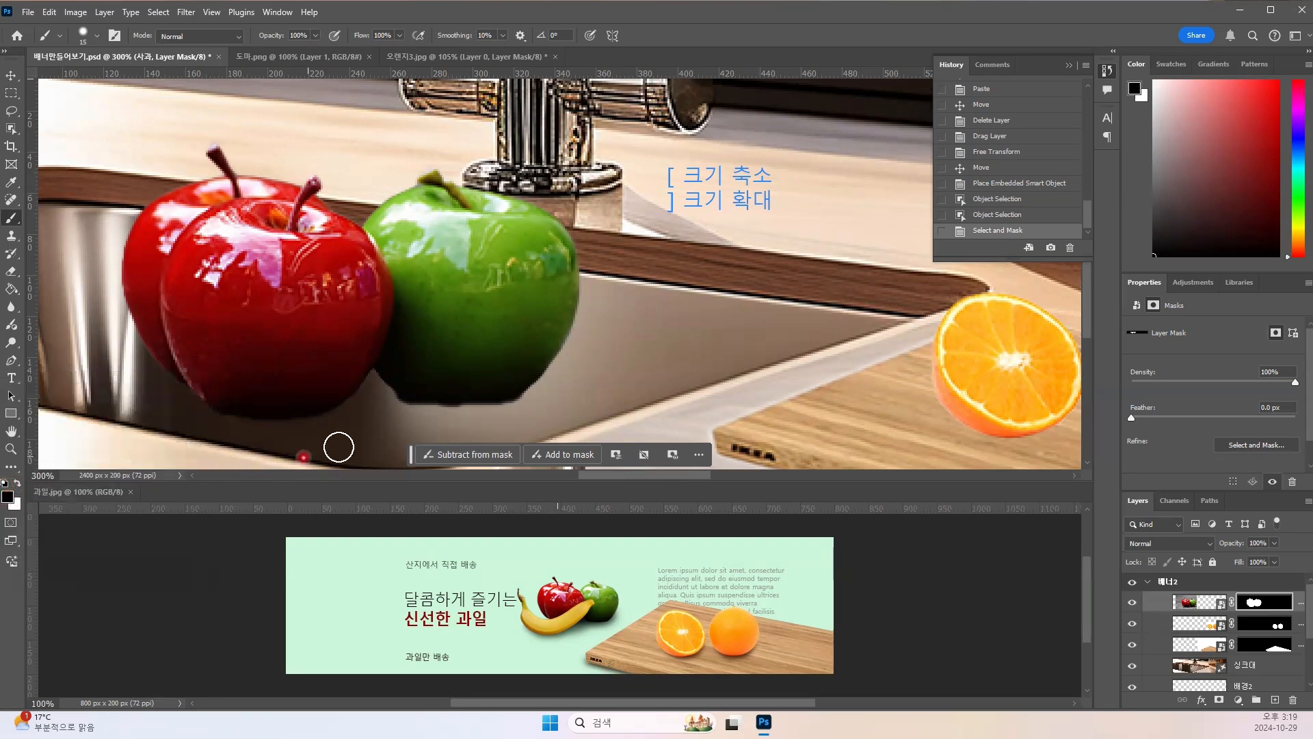
Step: Paint black on the apple layer mask beneath the green apple to hide the leftover shadow
mouse_move(382, 423)
mouse_down()
mouse_move(383, 407)
mouse_move(399, 417)
mouse_move(384, 403)
mouse_move(405, 419)
mouse_move(456, 421)
mouse_up()
drag(401, 413, 391, 411)
mouse_move(522, 416)
mouse_down()
mouse_move(495, 432)
mouse_move(534, 408)
mouse_move(507, 422)
mouse_move(525, 413)
mouse_move(443, 419)
mouse_move(472, 420)
mouse_up()
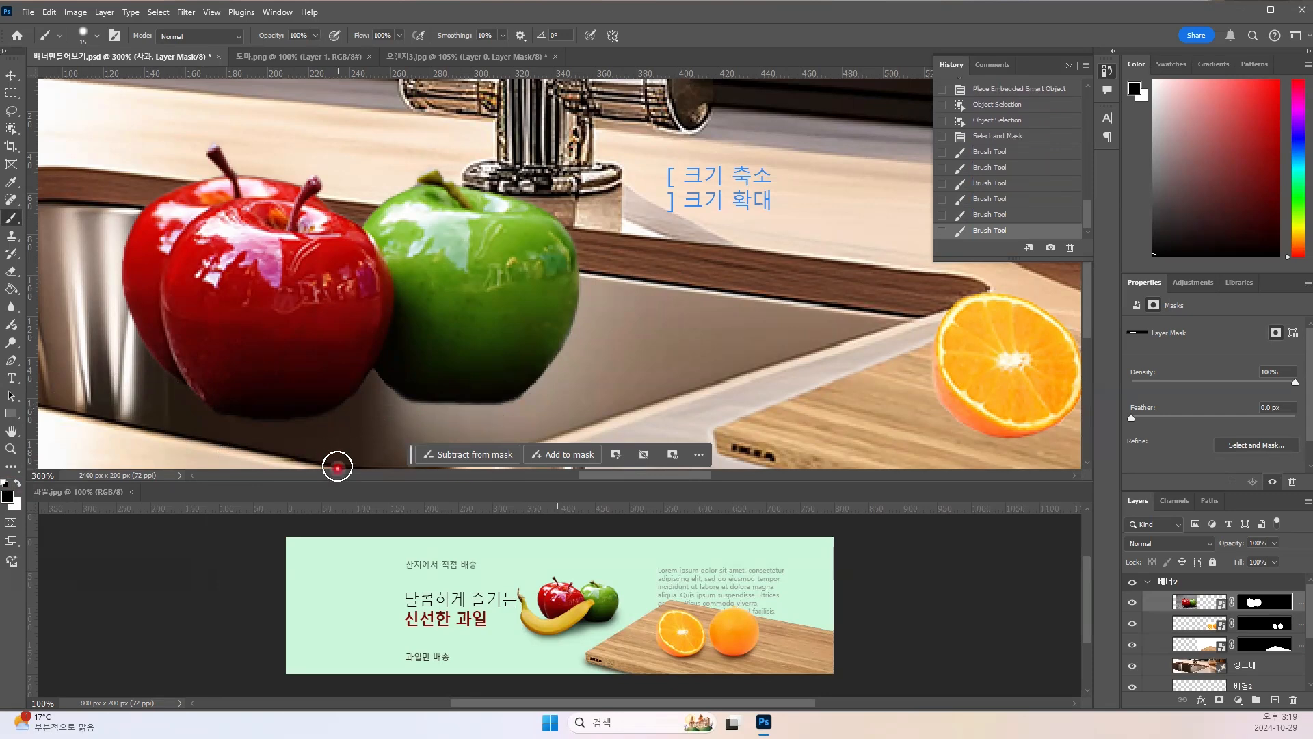
Step: Reduce the brush size to 10 and paint away the leftover edge beneath the red apples on the mask
key(bracketleft)
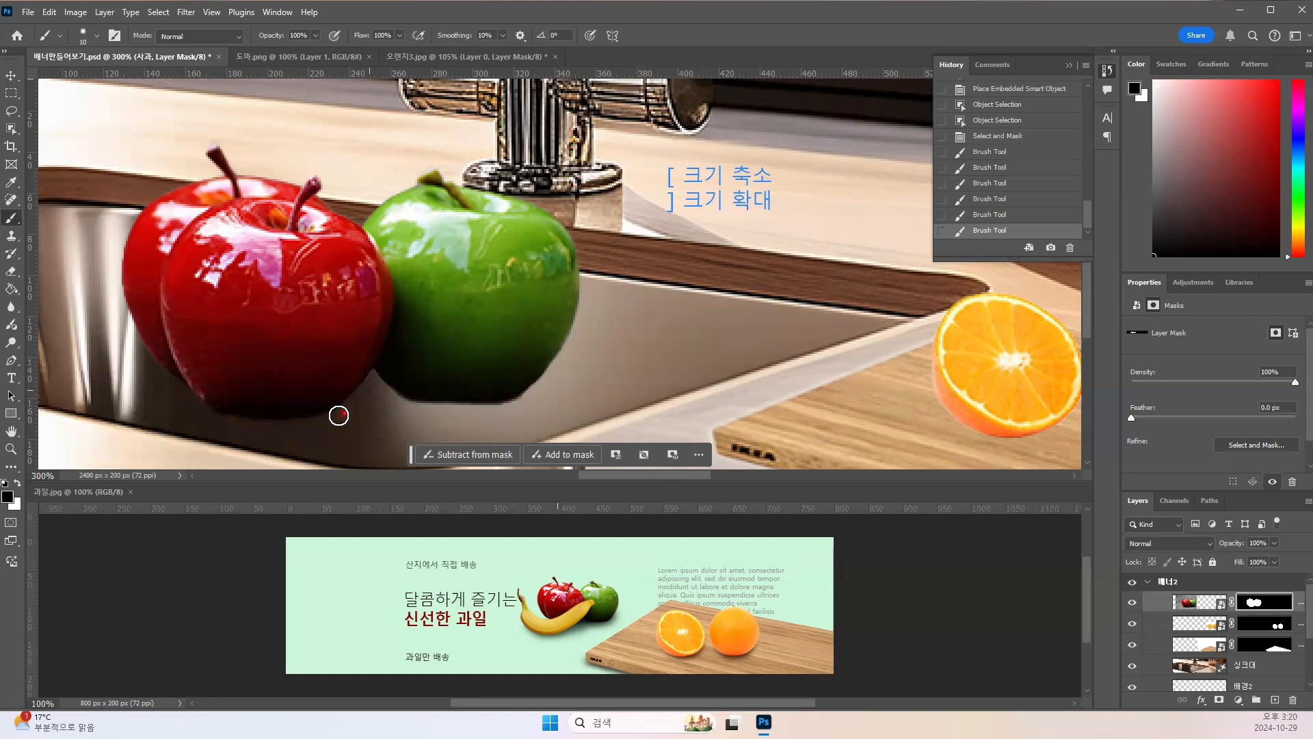
drag(318, 418, 318, 427)
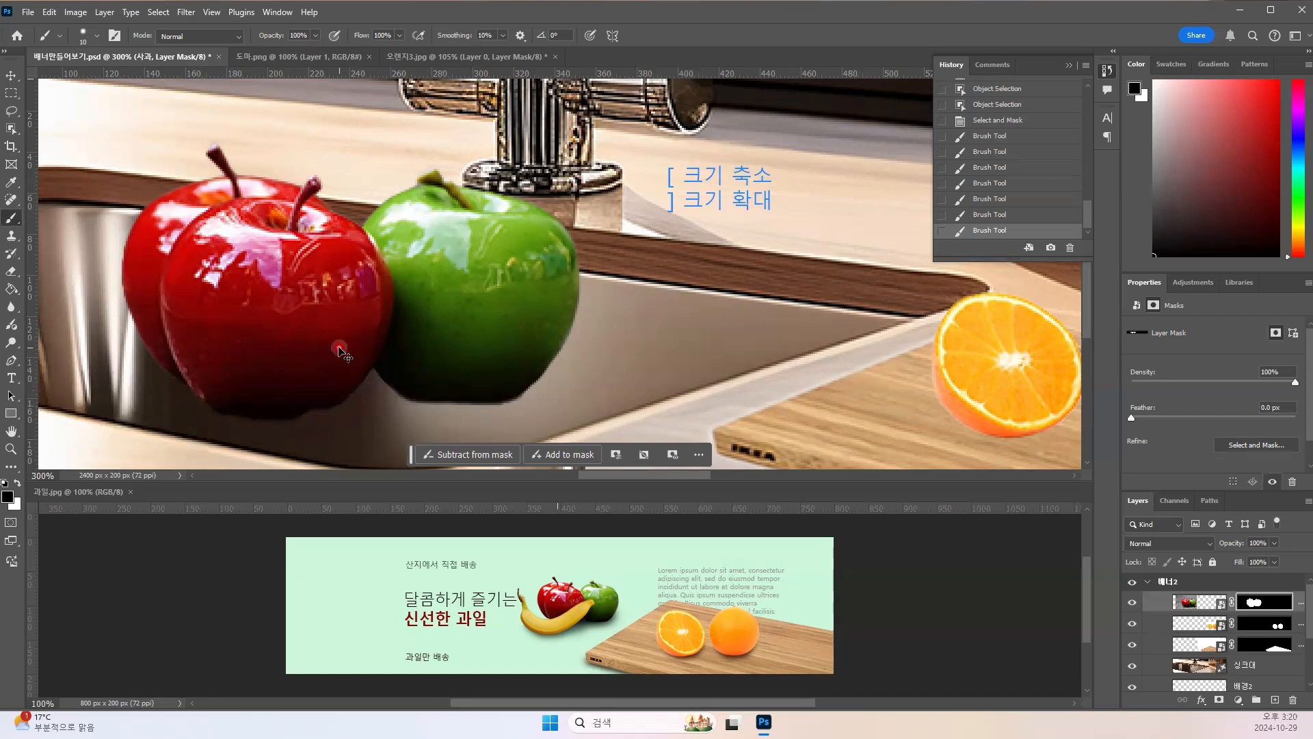
key(ctrl+z)
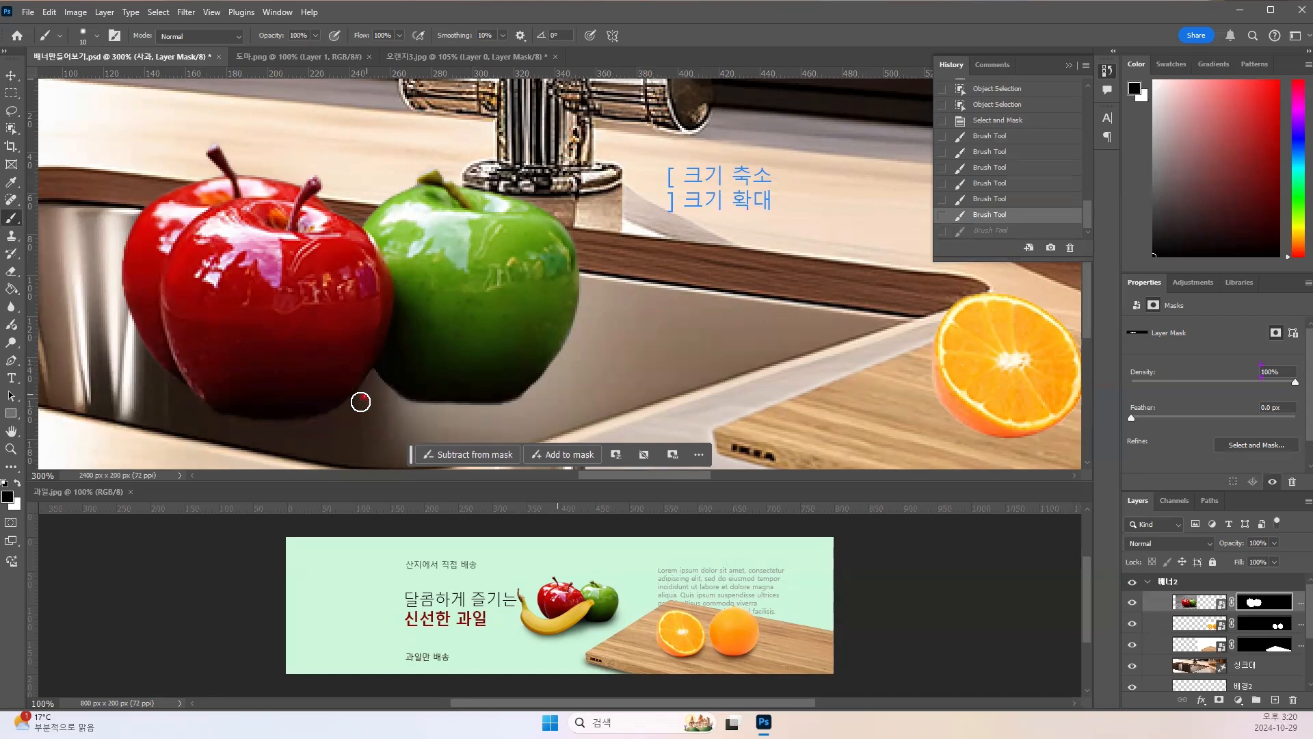
drag(257, 437, 225, 428)
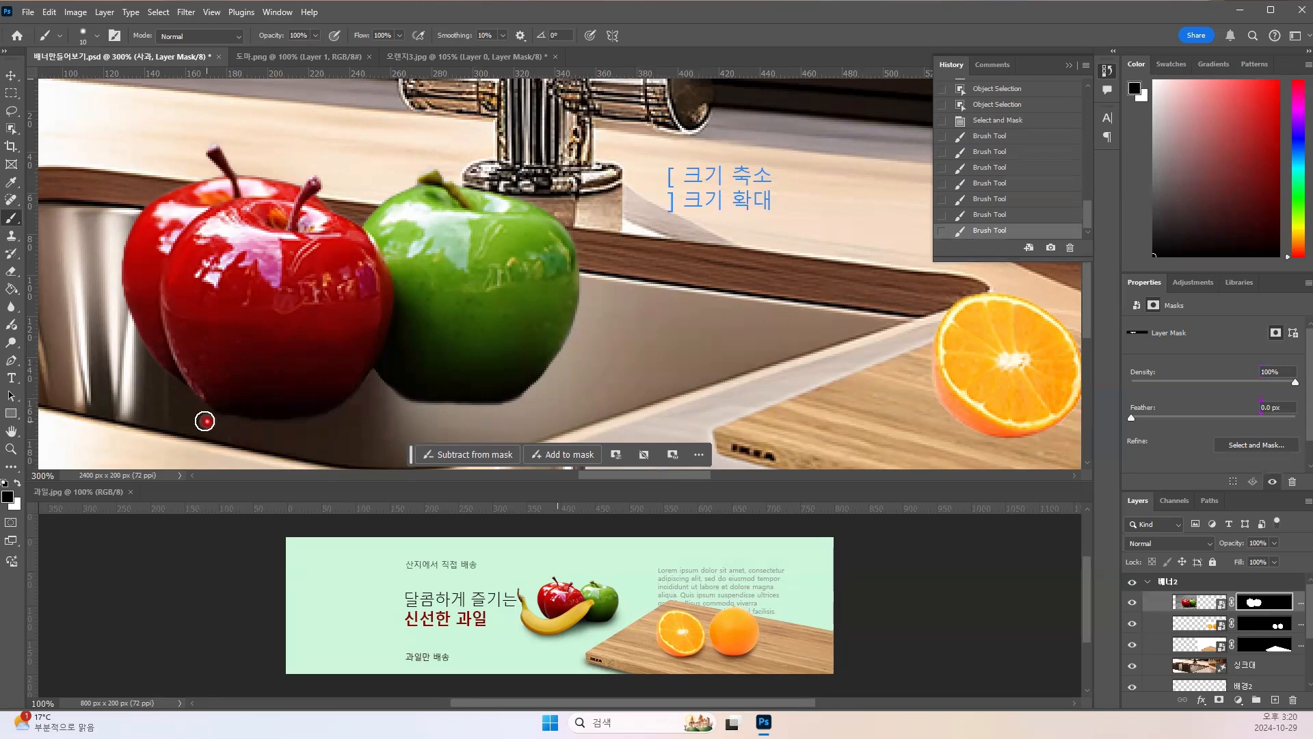
drag(322, 431, 337, 411)
click(314, 443)
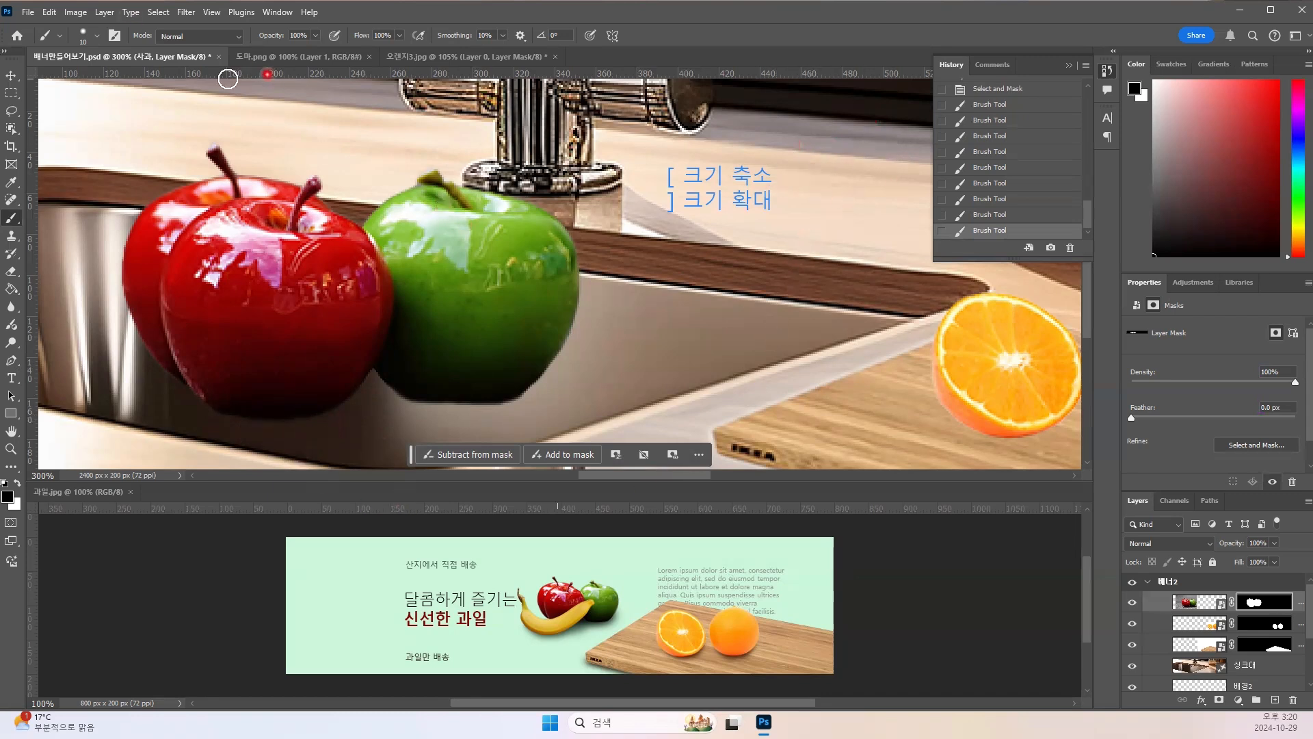
Step: Move the masked apples straight down so they sit against the lower edge of the 배너2 artboard
click(9, 75)
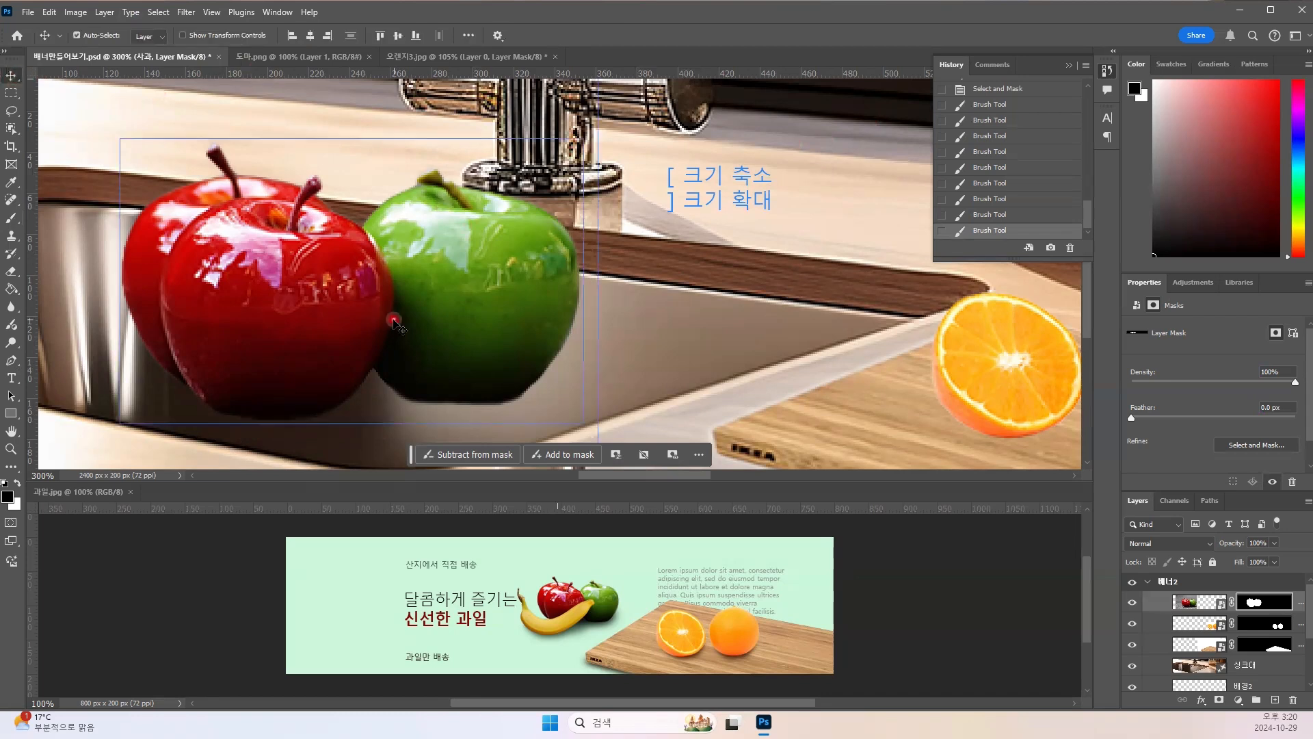
key(ctrl+minus)
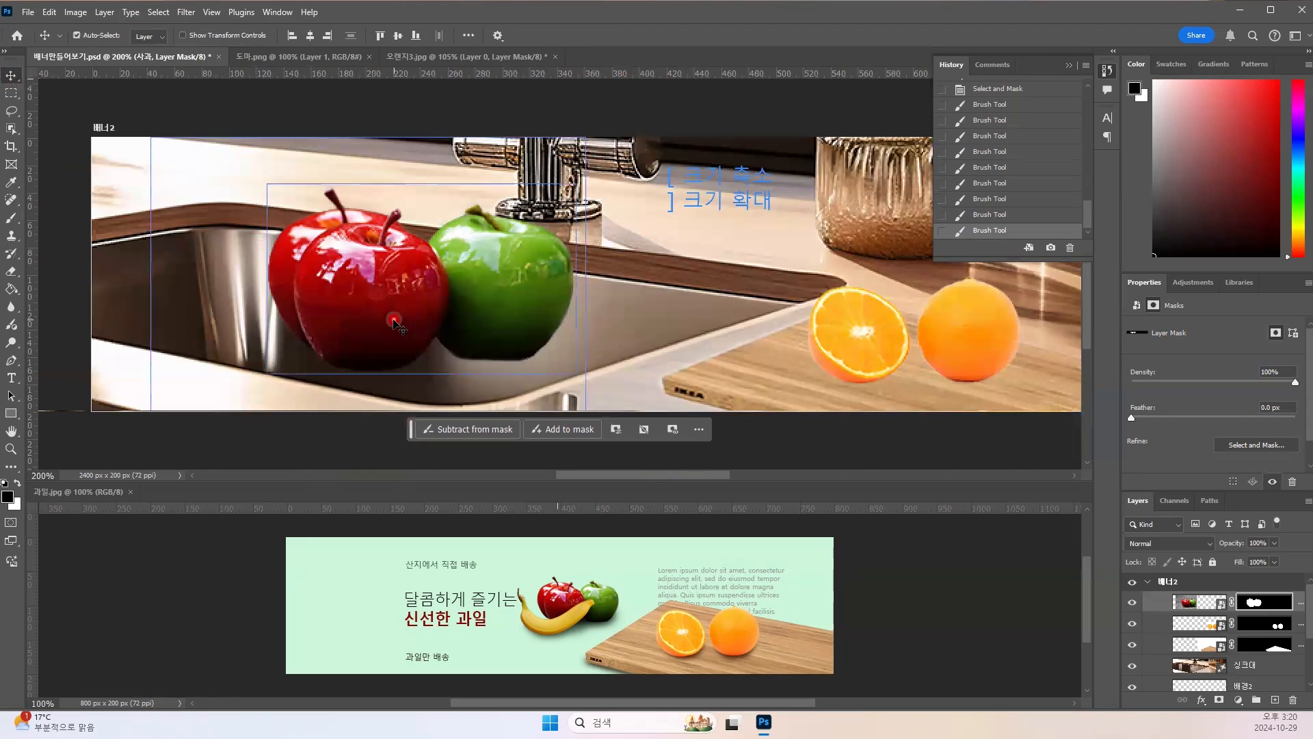
drag(400, 289, 408, 347)
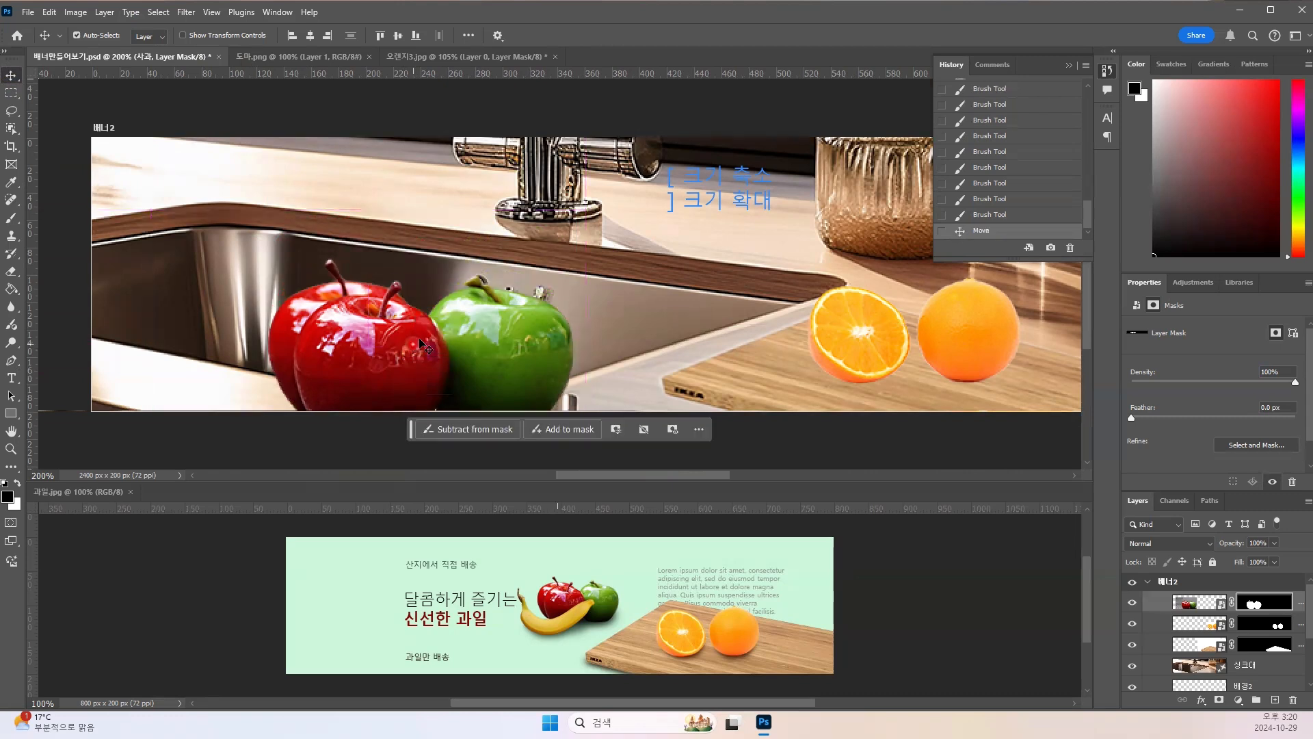
drag(434, 292, 434, 194)
click(266, 149)
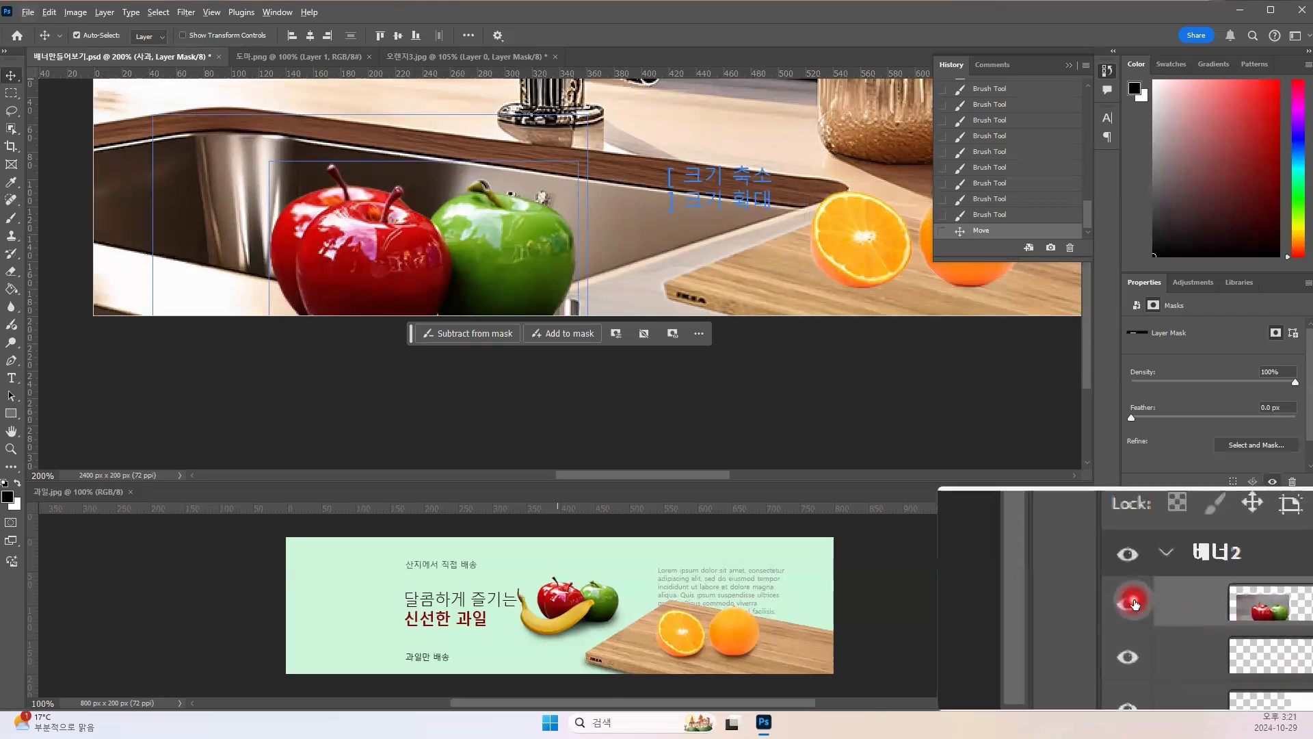
Step: Hide the 사과 layer to expose the metal remnant at the sink's lower edge
click(1134, 603)
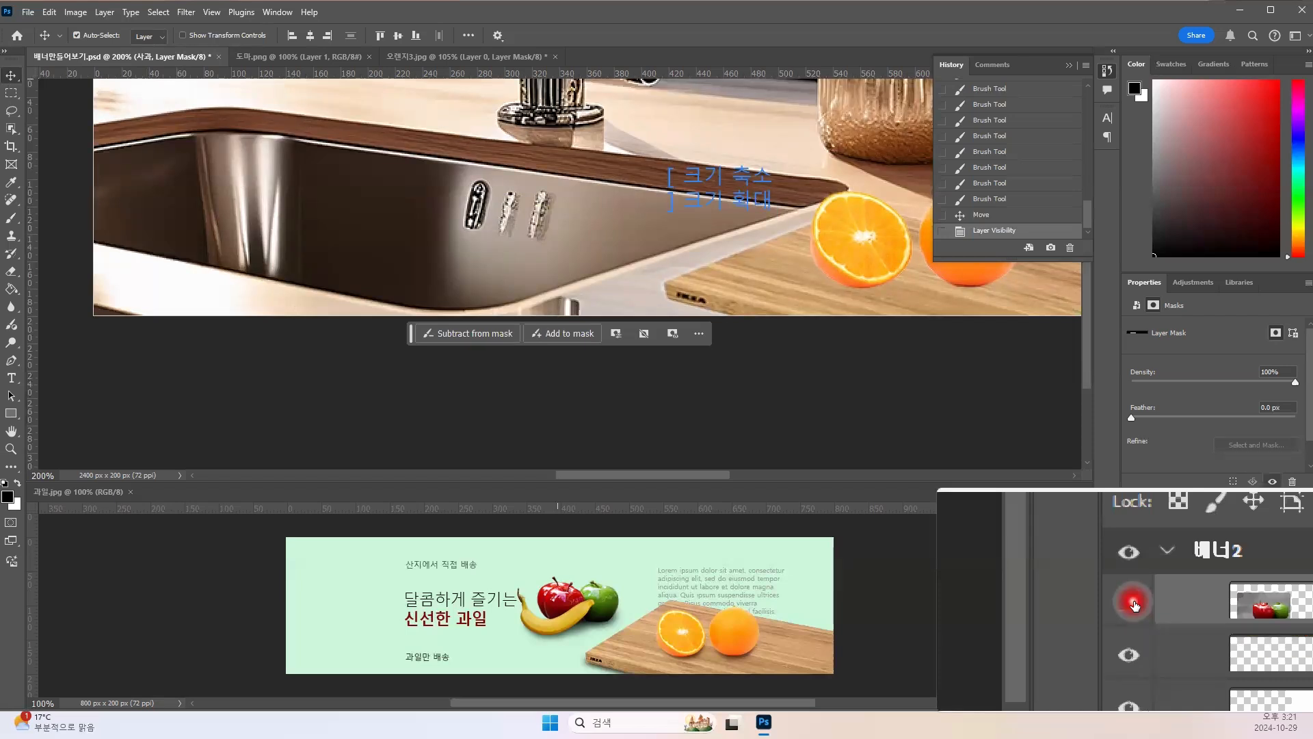
click(591, 277)
click(147, 198)
click(370, 299)
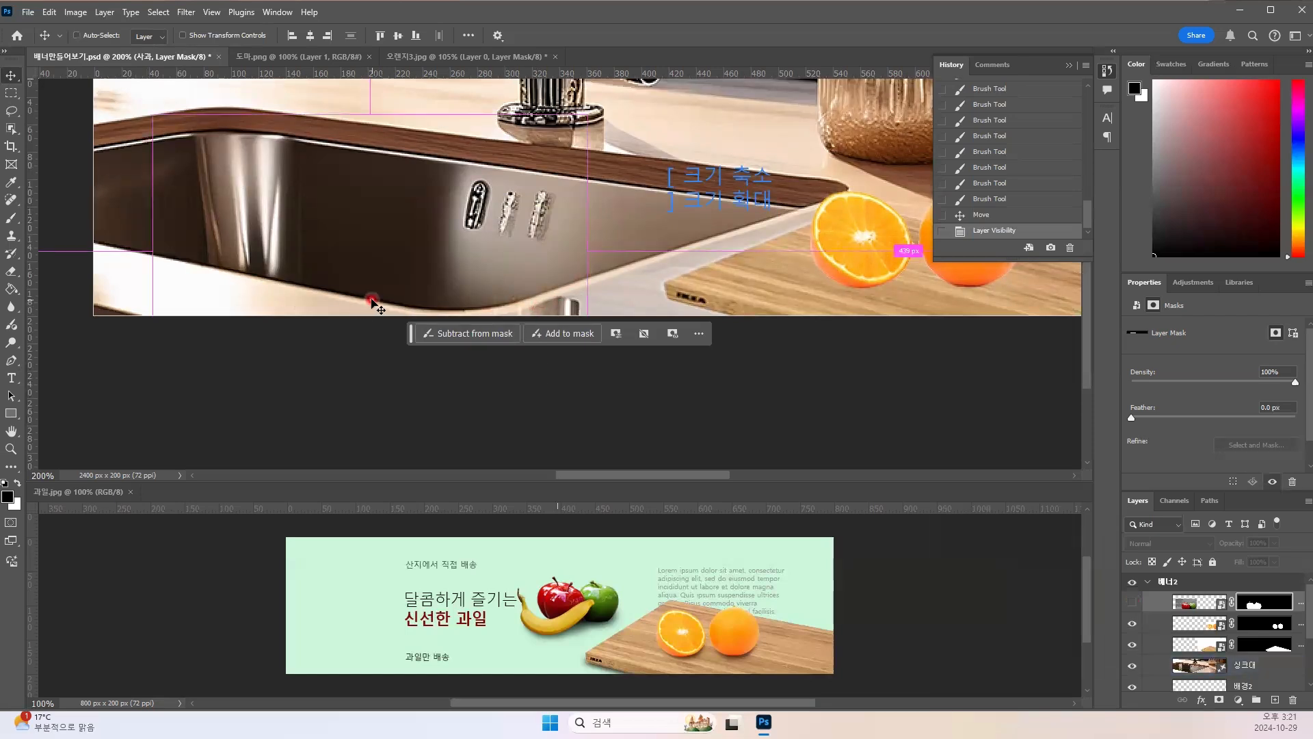
key(ctrl+plus)
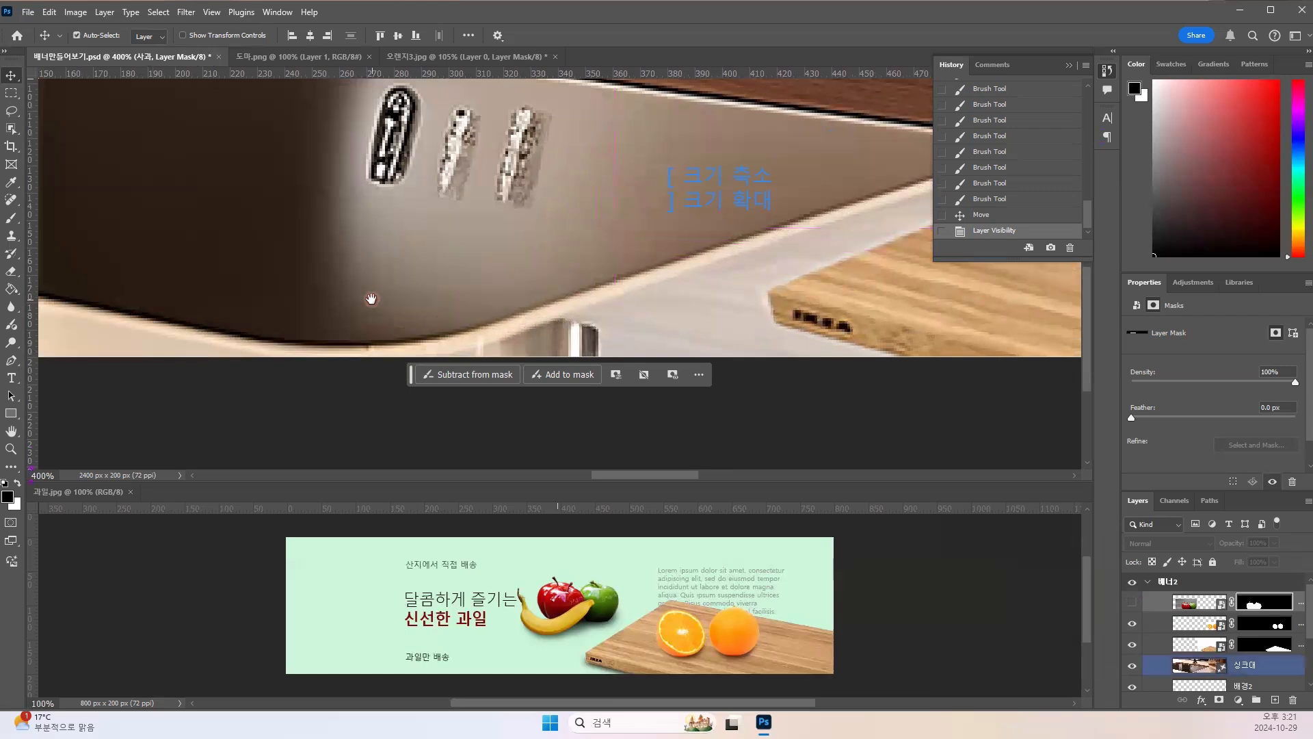
drag(357, 299, 396, 219)
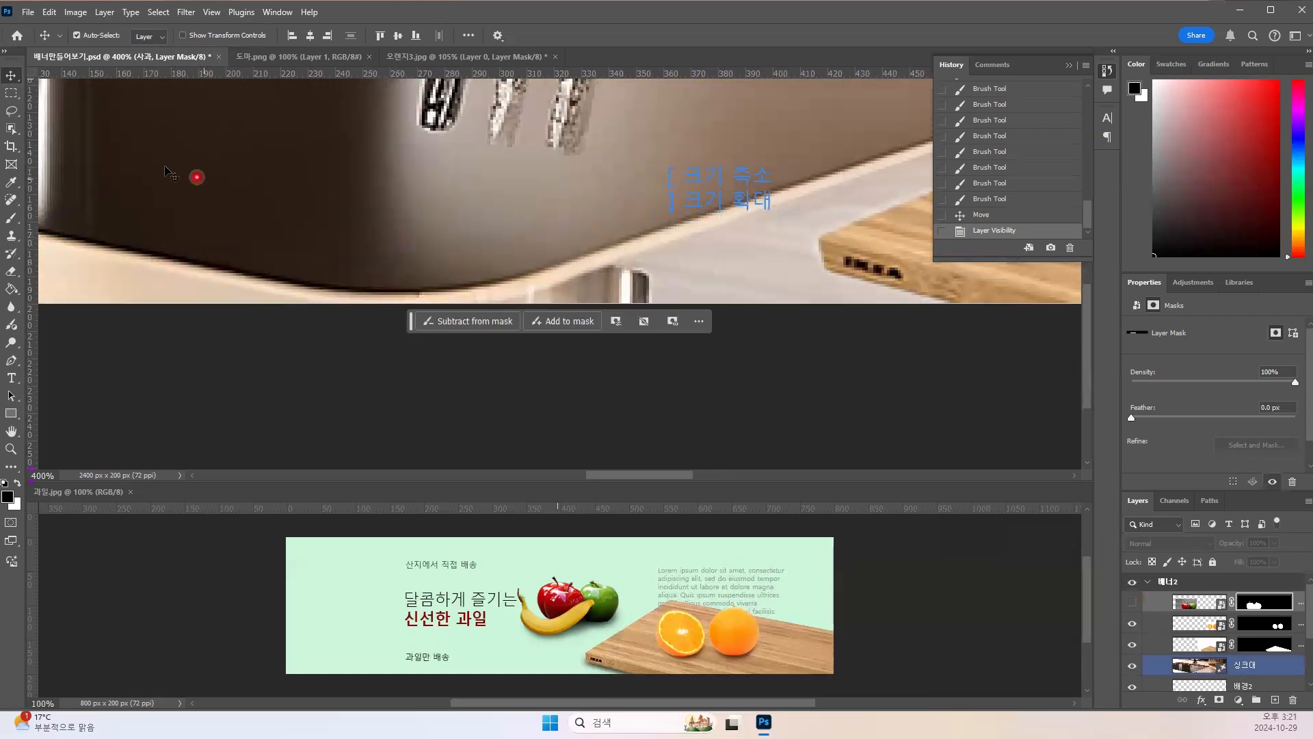
Step: Activate the Quick Selection tool and reduce its brush size to 30
click(12, 111)
click(12, 109)
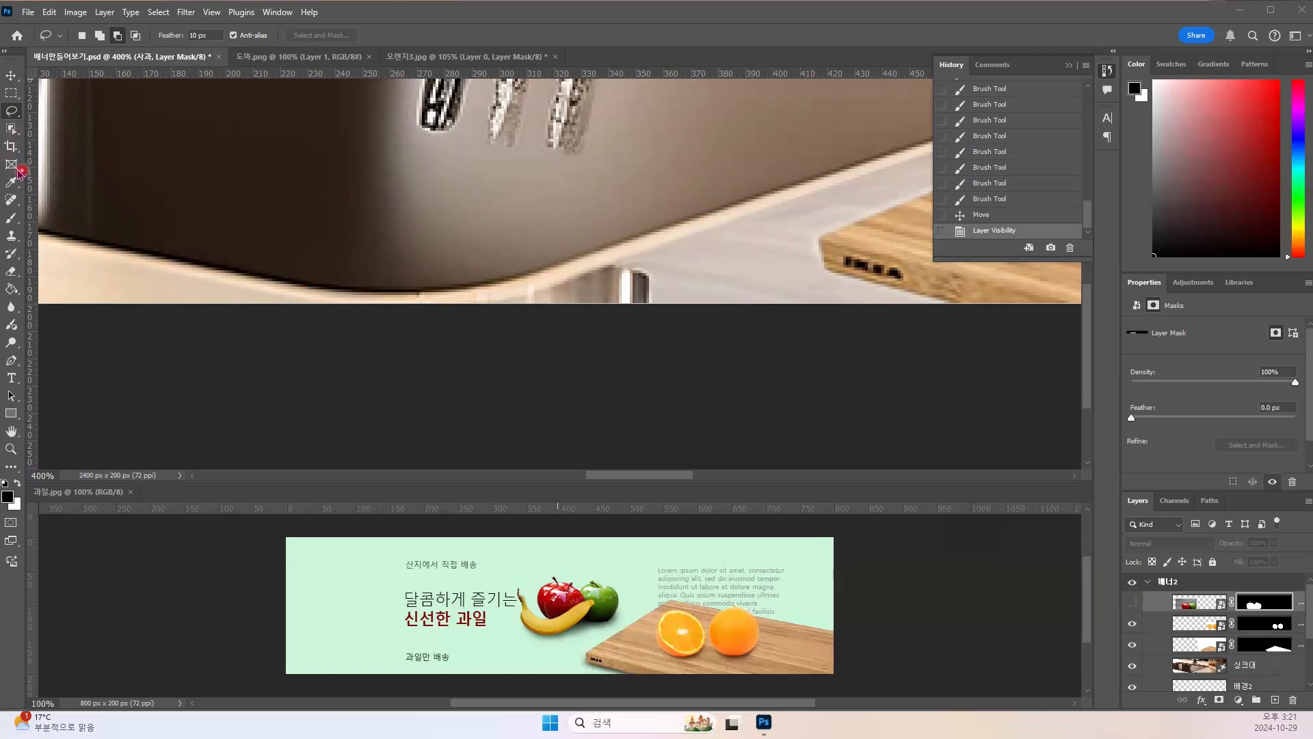
click(12, 112)
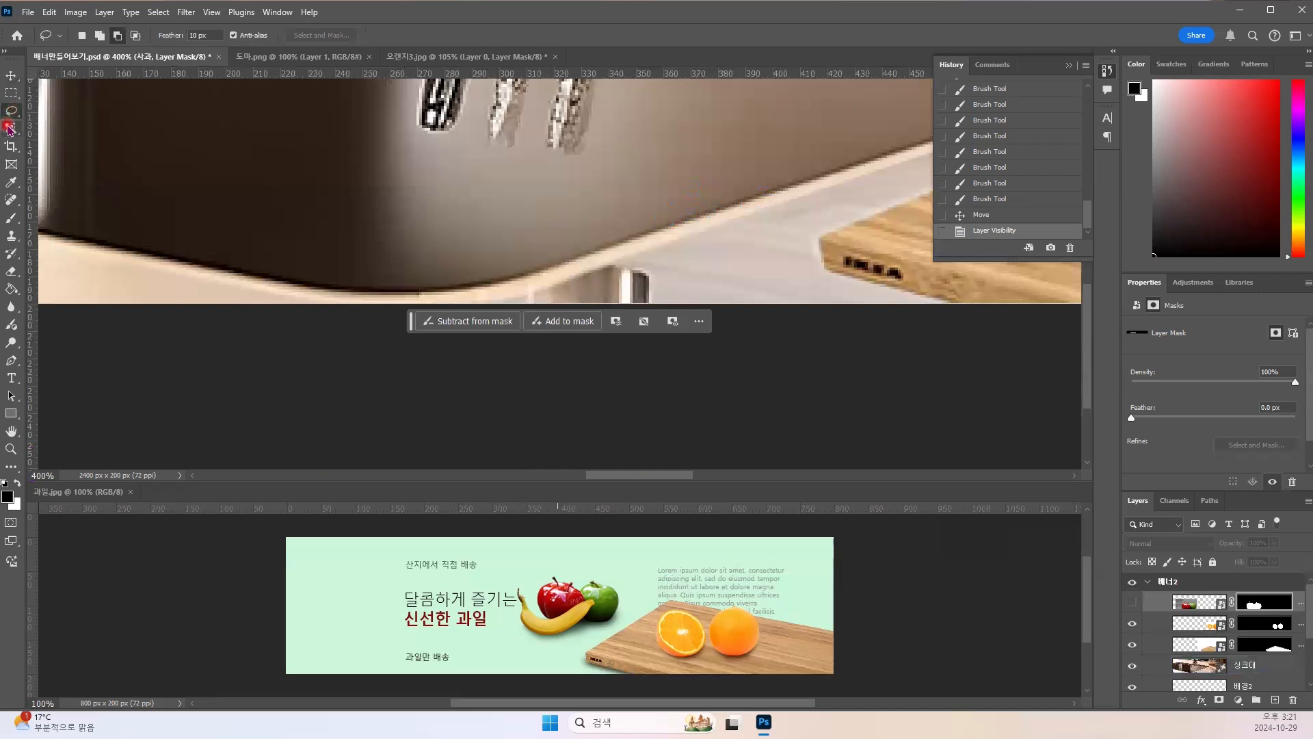
click(10, 130)
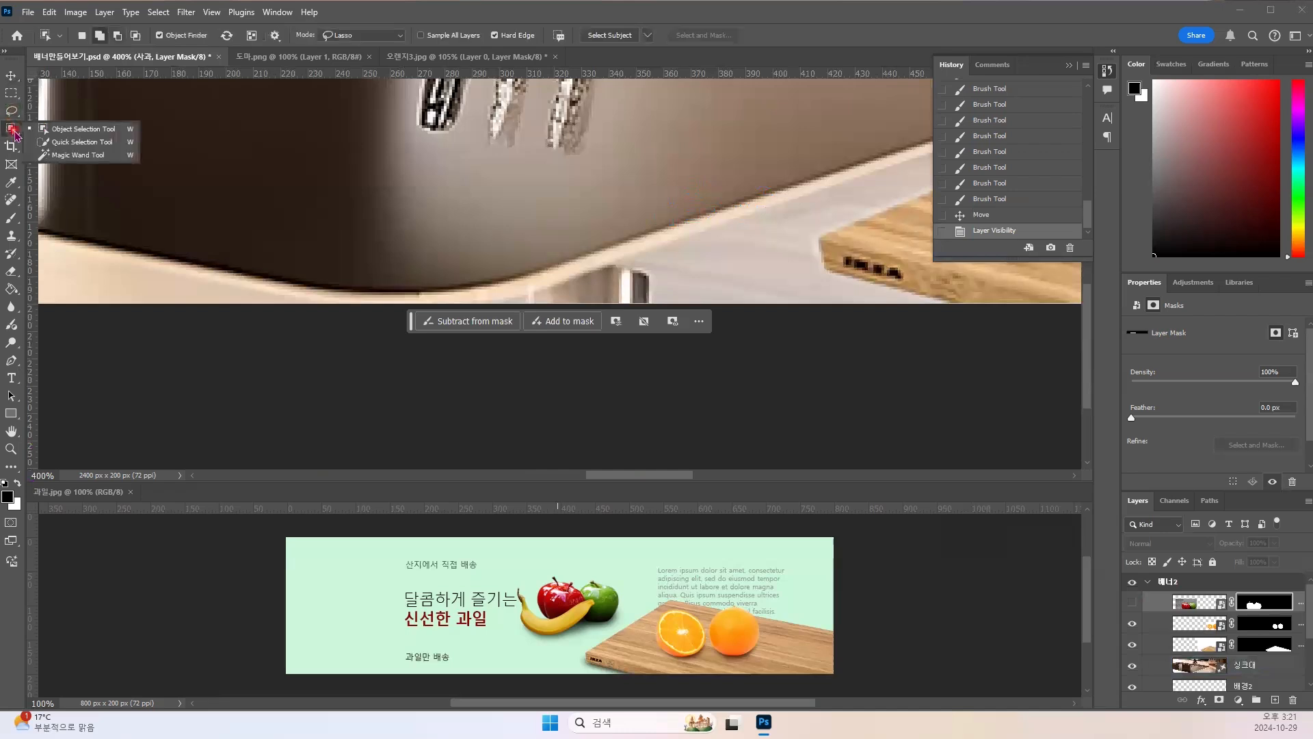
click(75, 142)
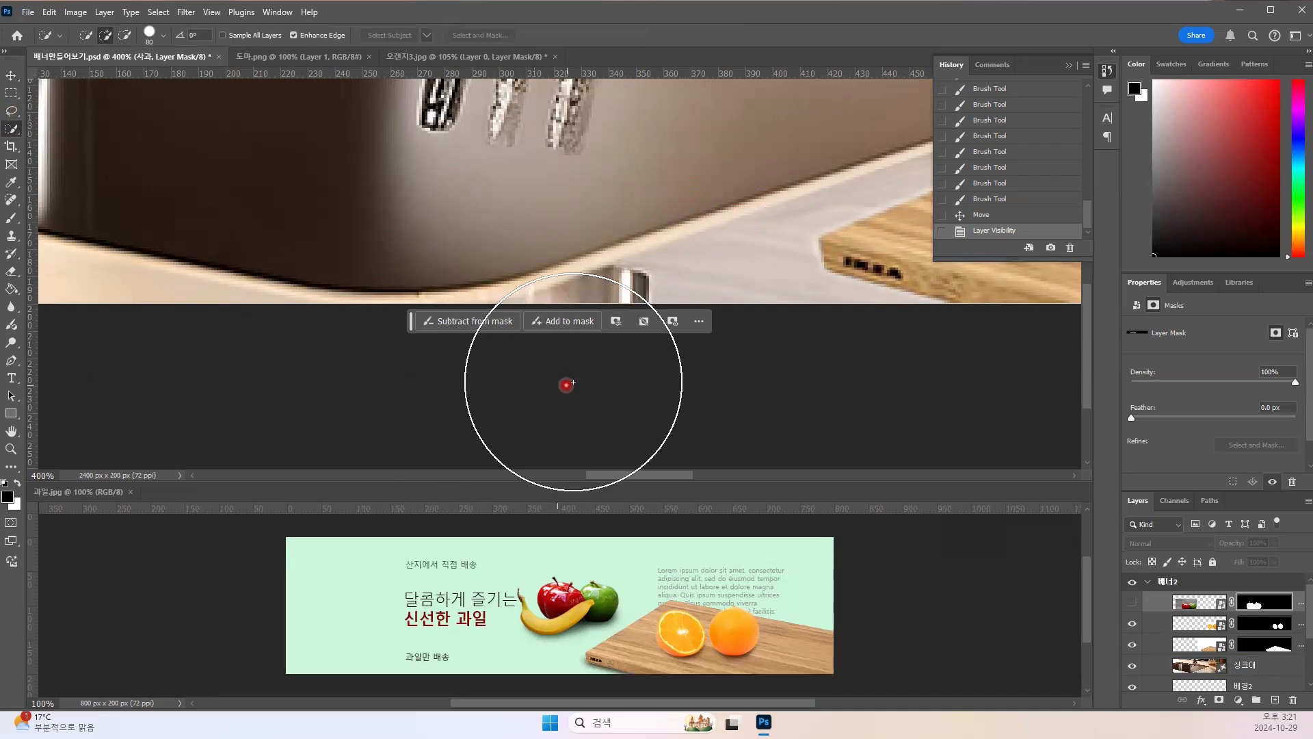
key(bracketleft)
key(bracketleft)
key(bracketleft)
key(bracketleft)
key(bracketleft)
key(bracketleft)
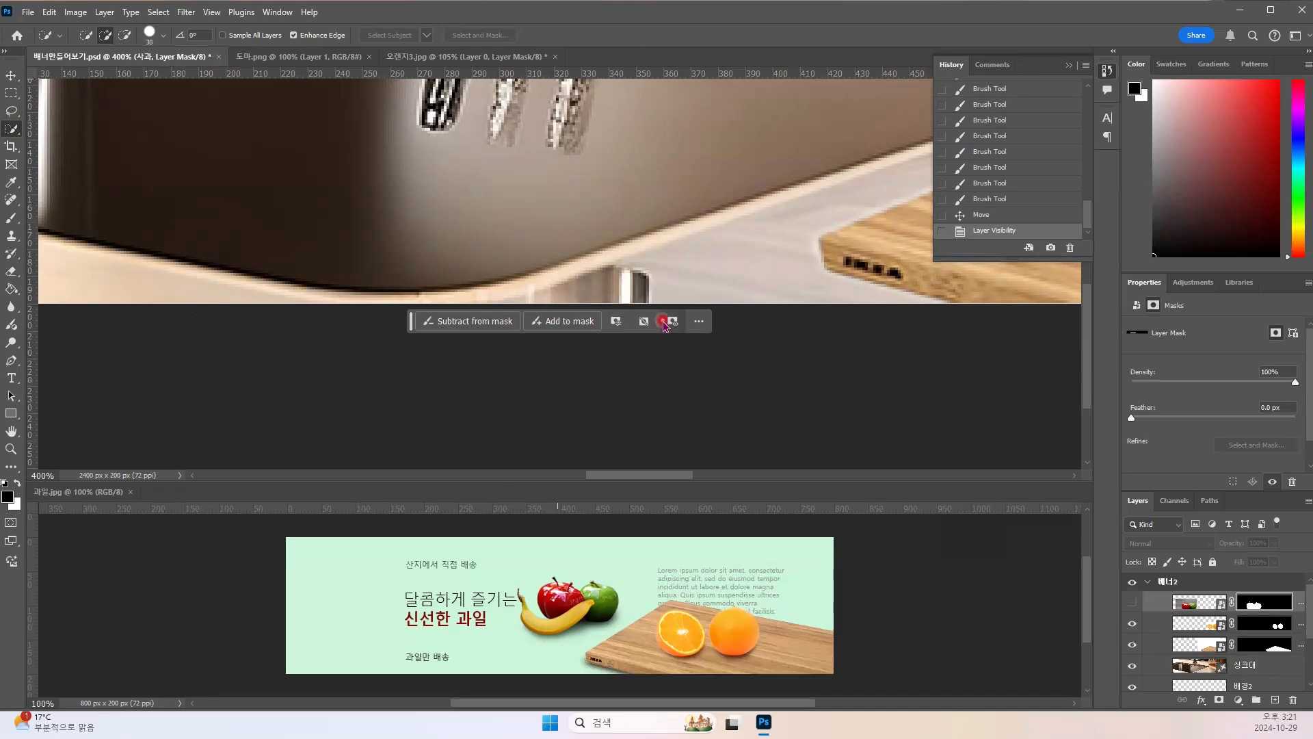
drag(704, 279, 657, 300)
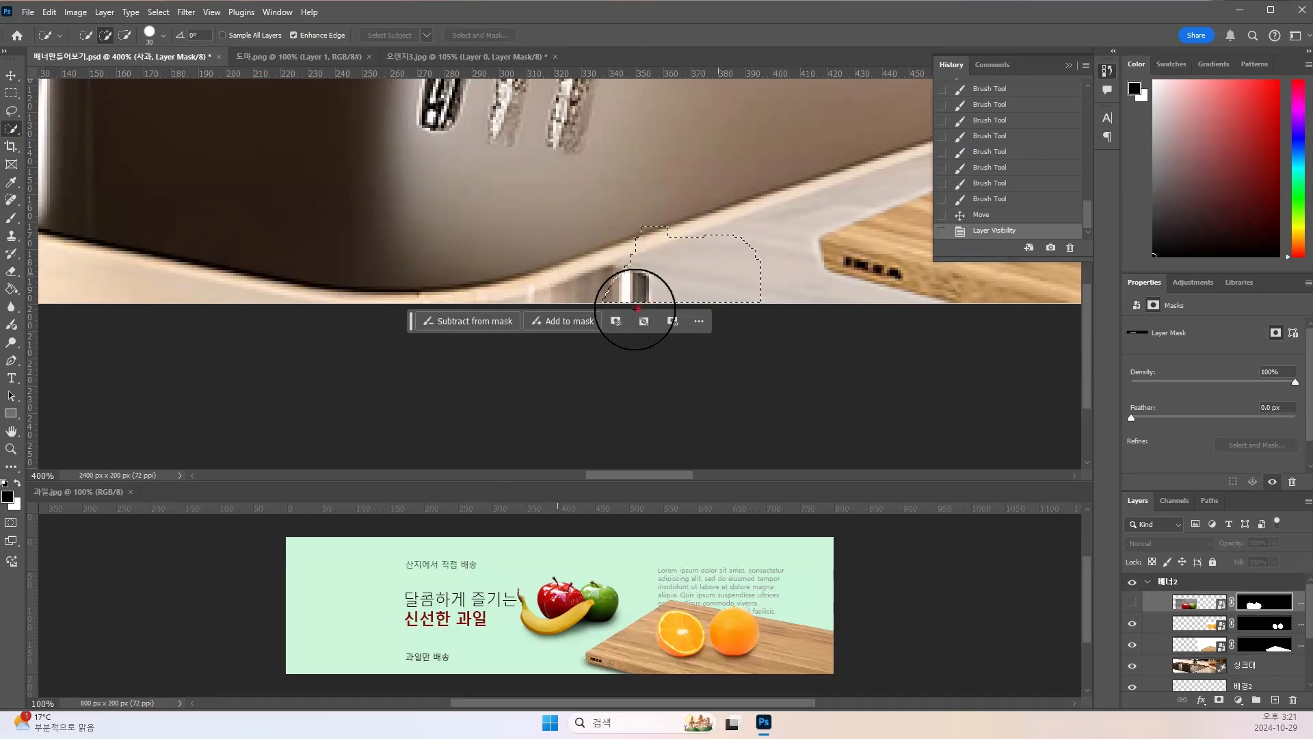
drag(504, 341, 431, 342)
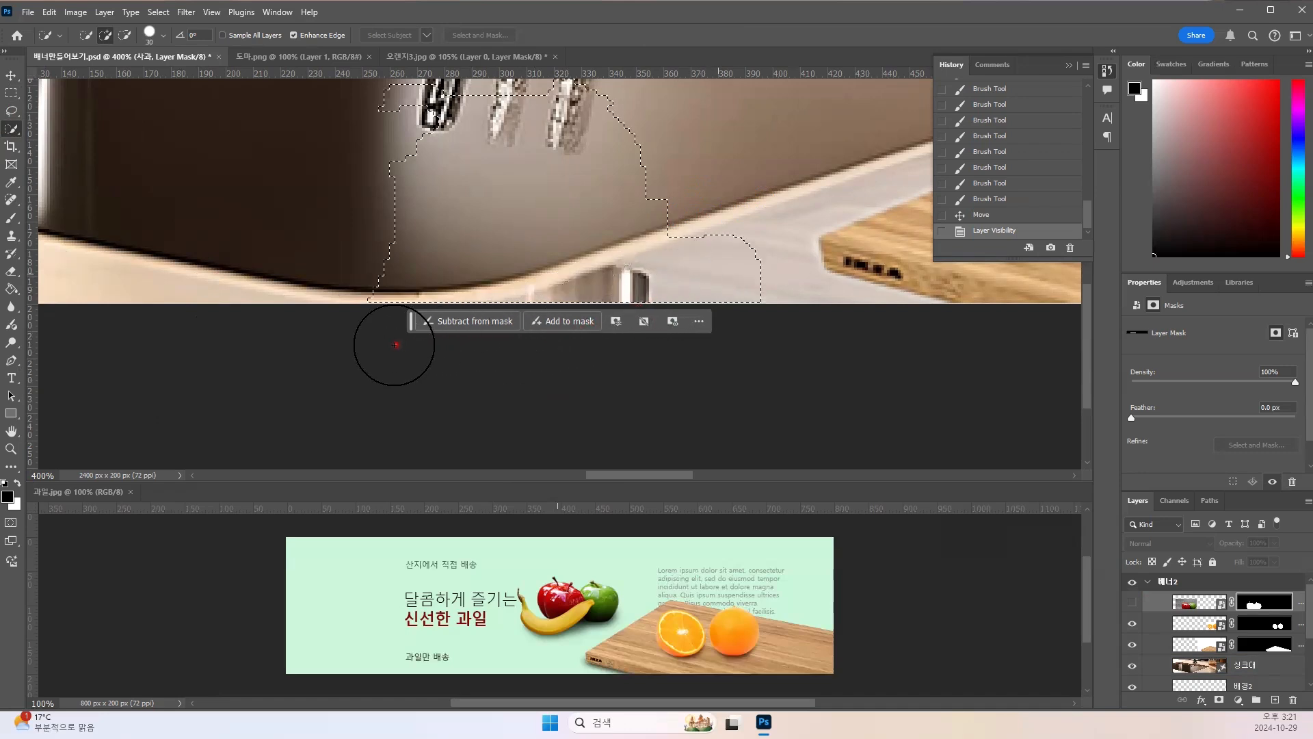
drag(567, 348, 573, 335)
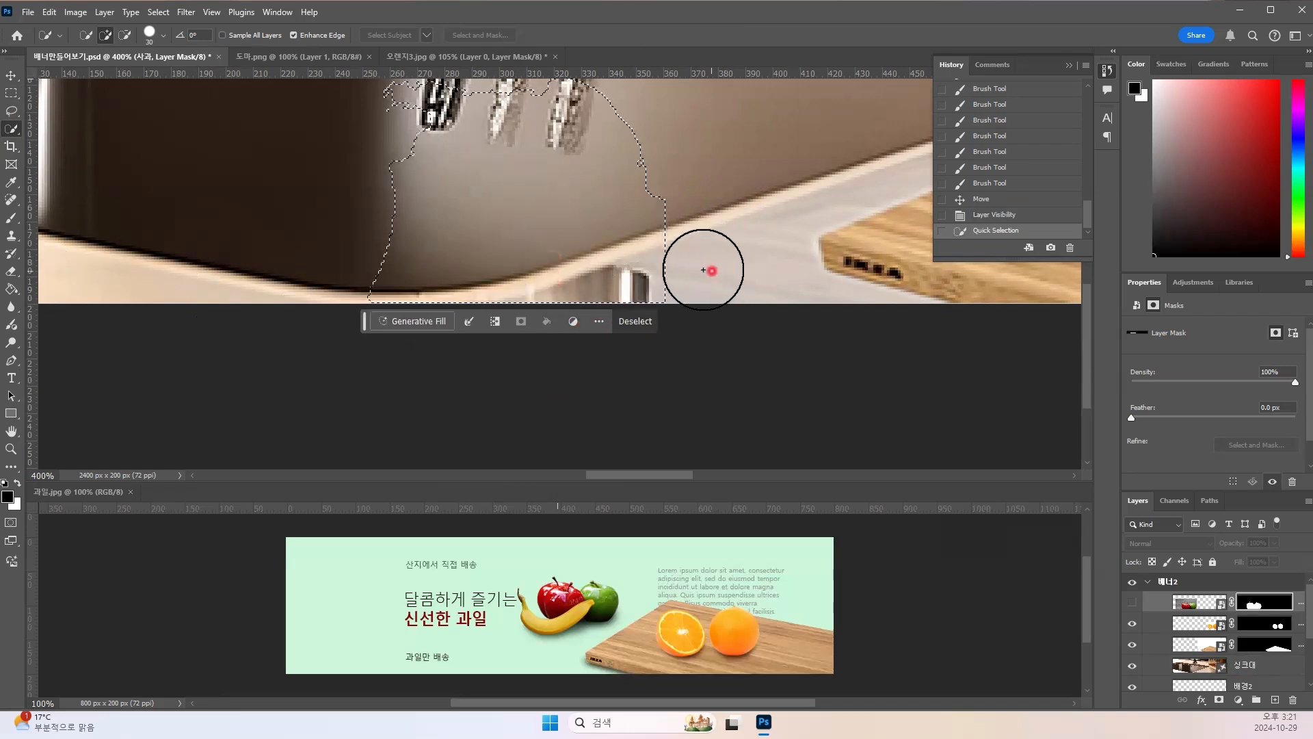
click(235, 316)
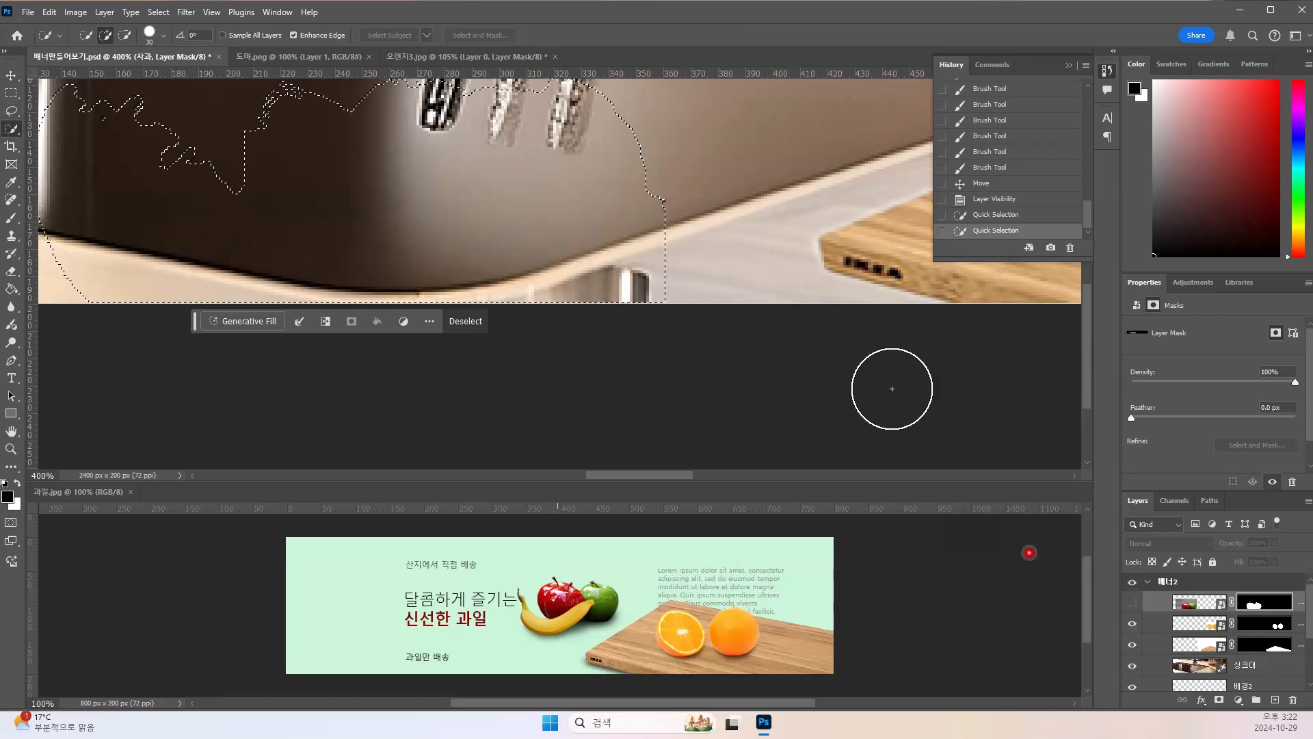
click(1133, 606)
key(ctrl+minus)
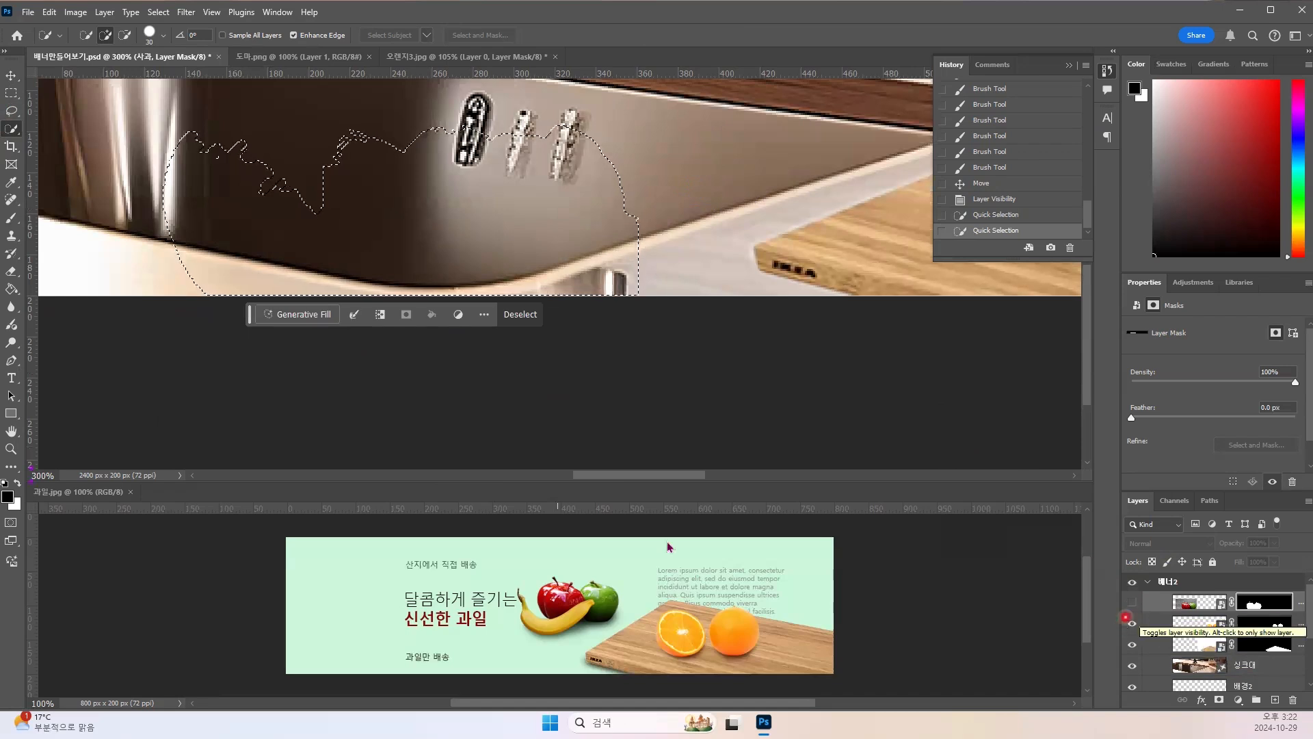
Step: Target the 싱크대 layer with no active selection and reduce the Quick Selection brush size to 10
click(1199, 668)
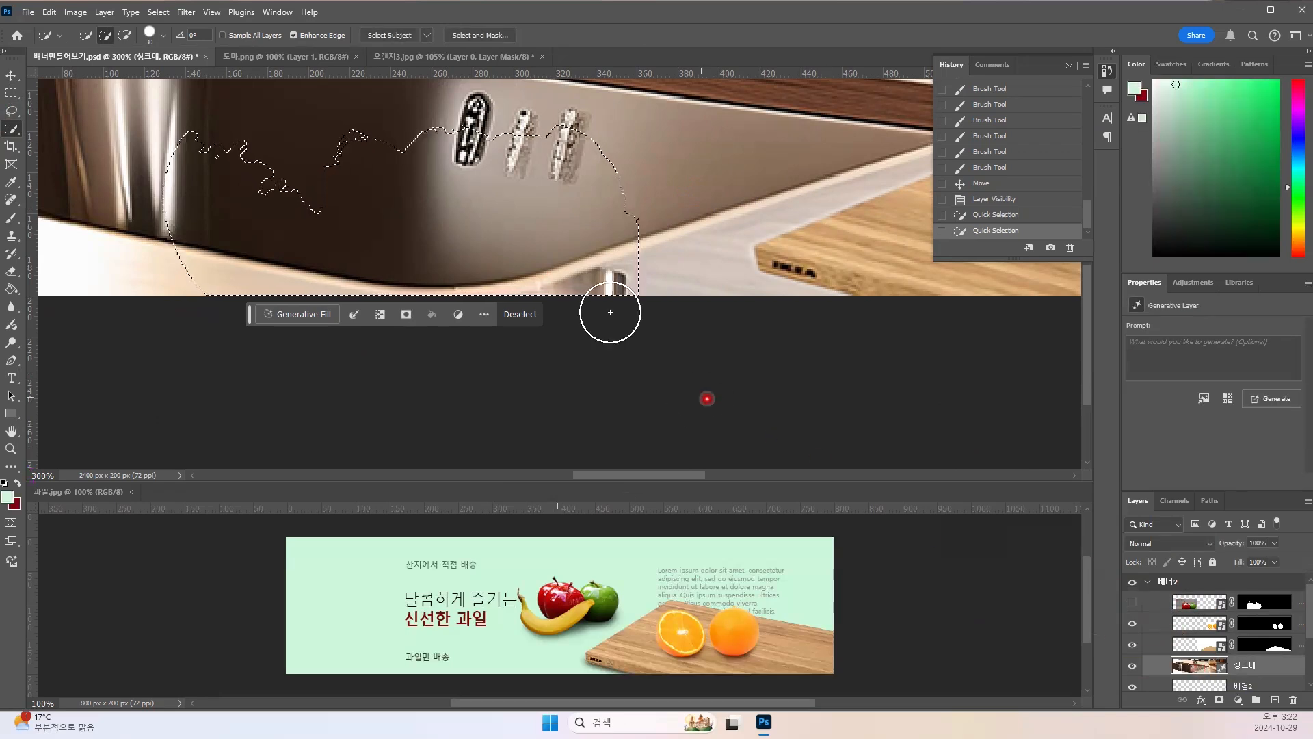
click(530, 315)
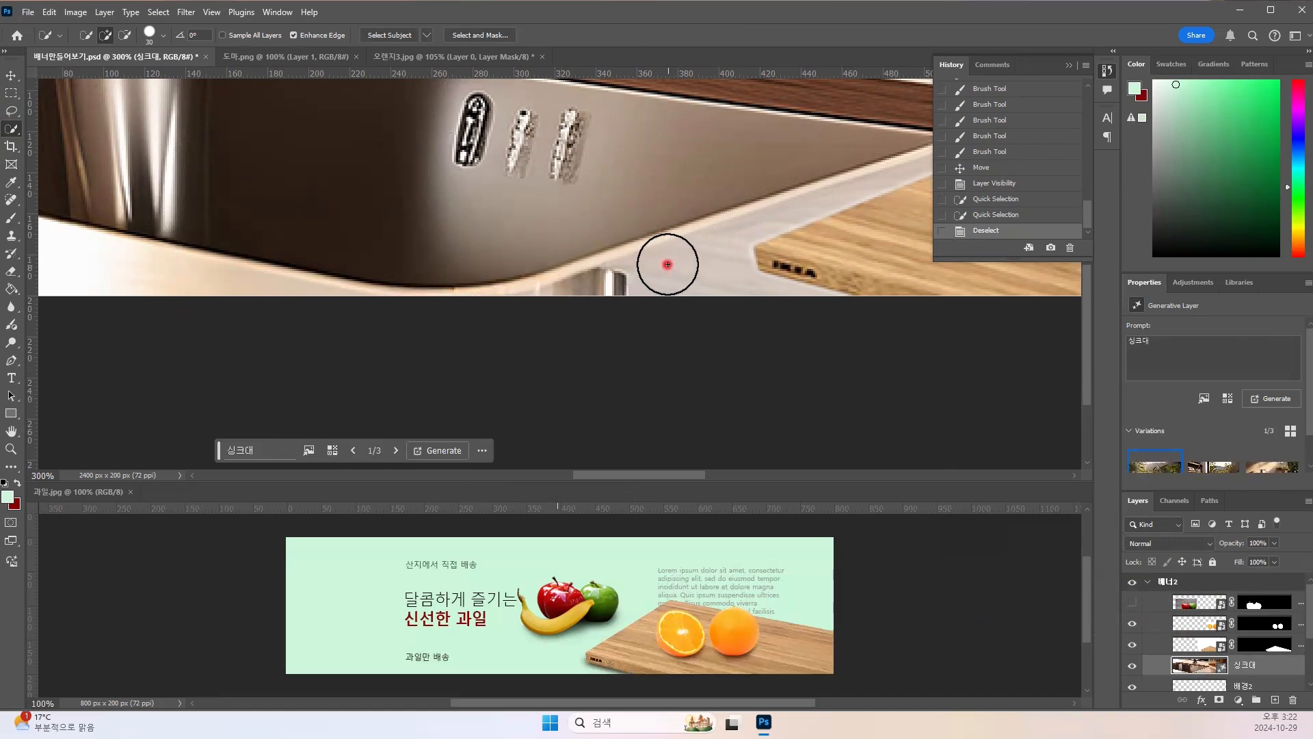
key(bracketleft)
key(bracketleft)
key(bracketleft)
key(bracketleft)
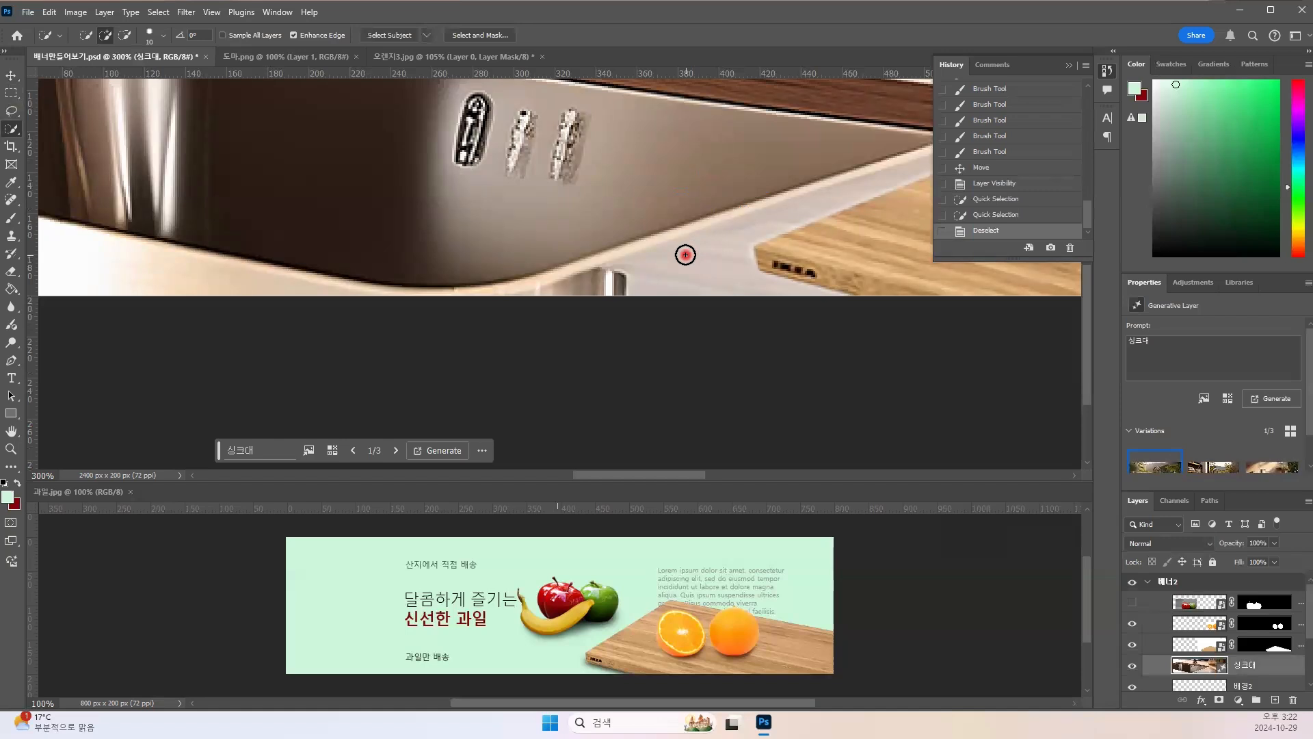
Step: Quick-select the countertop strip below the sink rim, including the metal remnant, on the 싱크대 layer
mouse_move(685, 255)
mouse_down()
mouse_move(725, 238)
mouse_move(517, 291)
mouse_move(501, 338)
mouse_up()
mouse_move(281, 293)
mouse_down()
mouse_move(324, 298)
mouse_move(246, 278)
mouse_up()
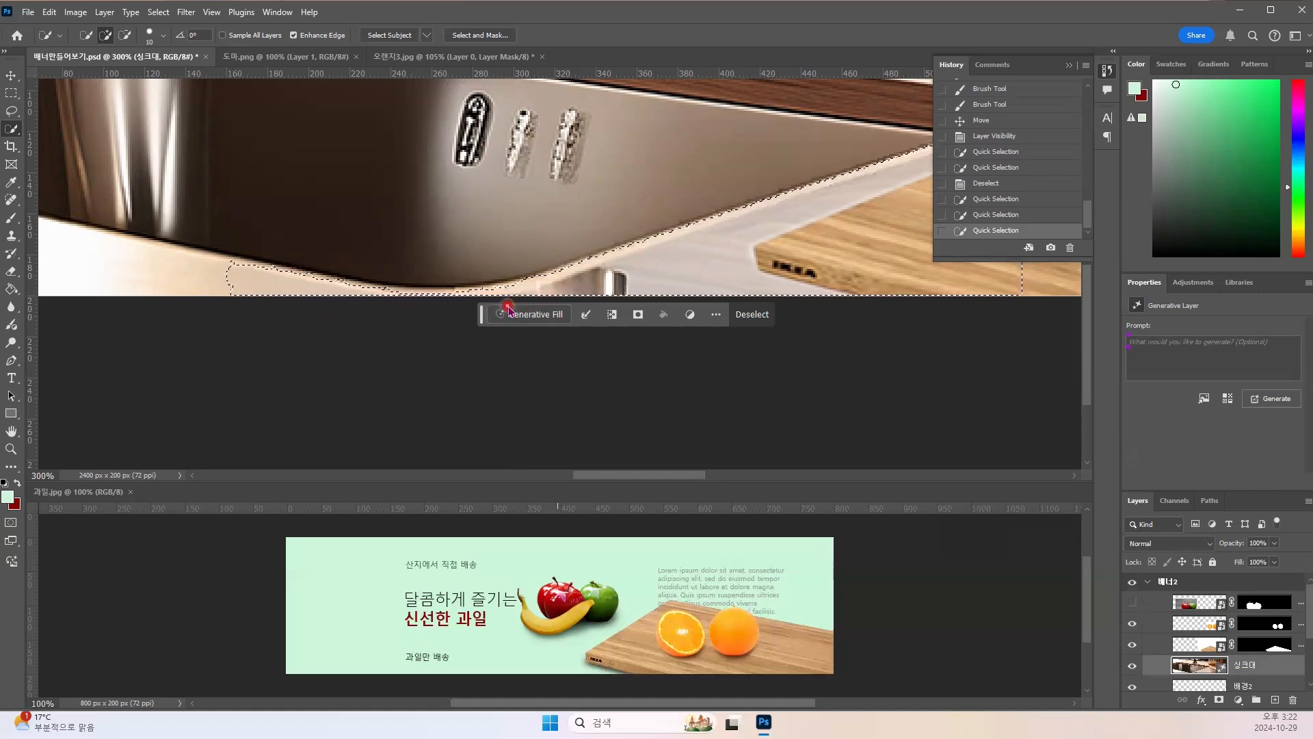
key(ctrl+plus)
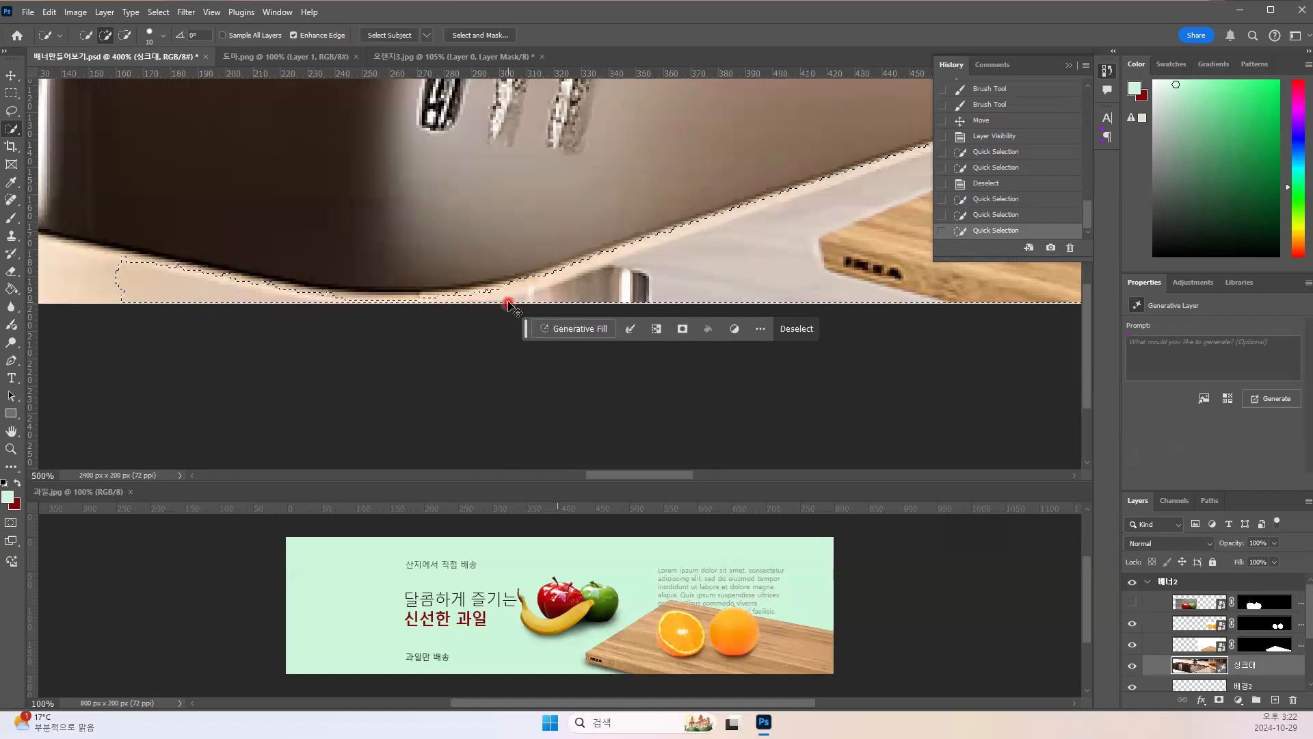
key(ctrl+plus)
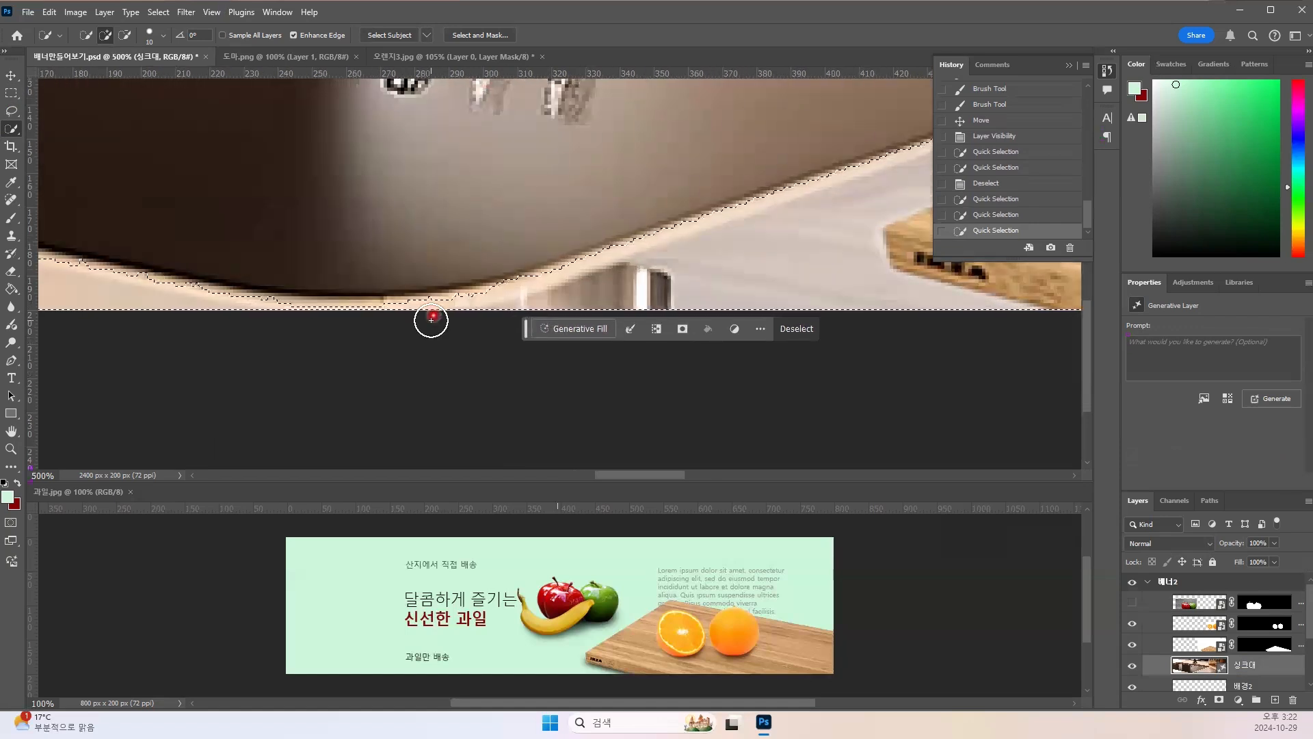
drag(327, 320, 307, 315)
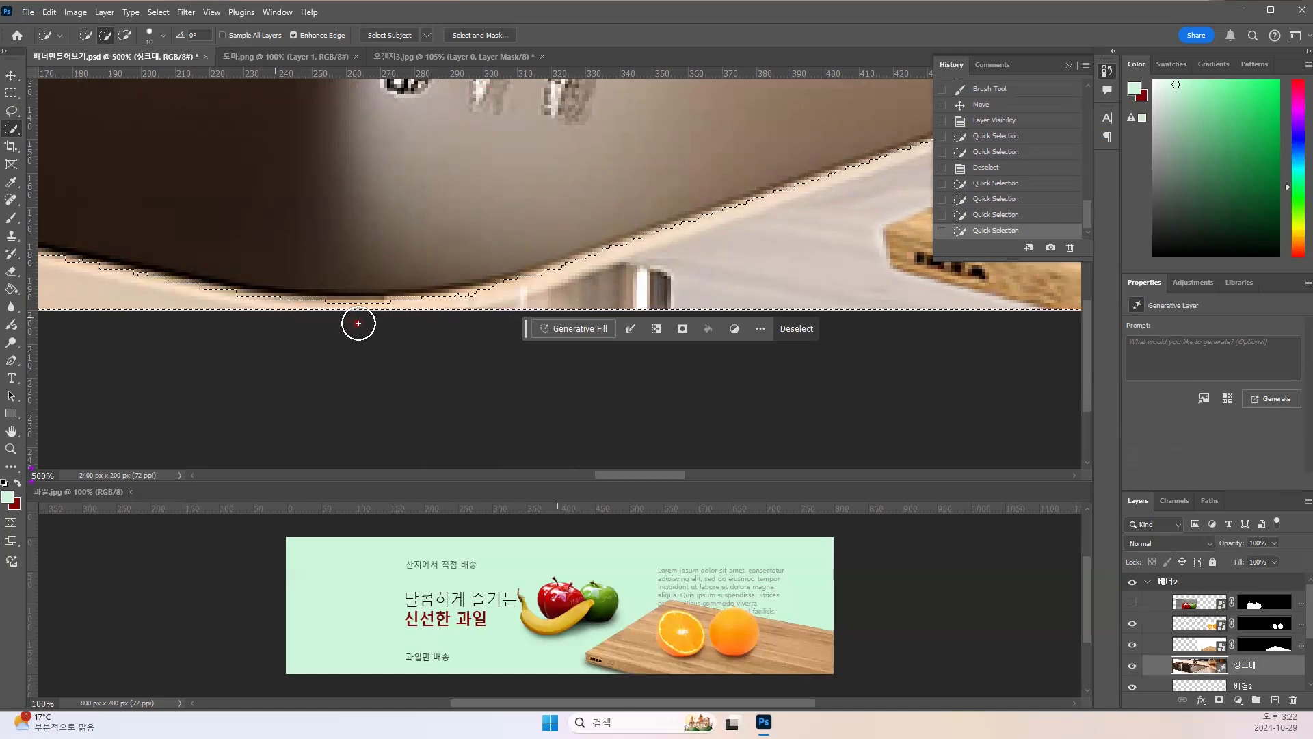
drag(410, 325, 375, 330)
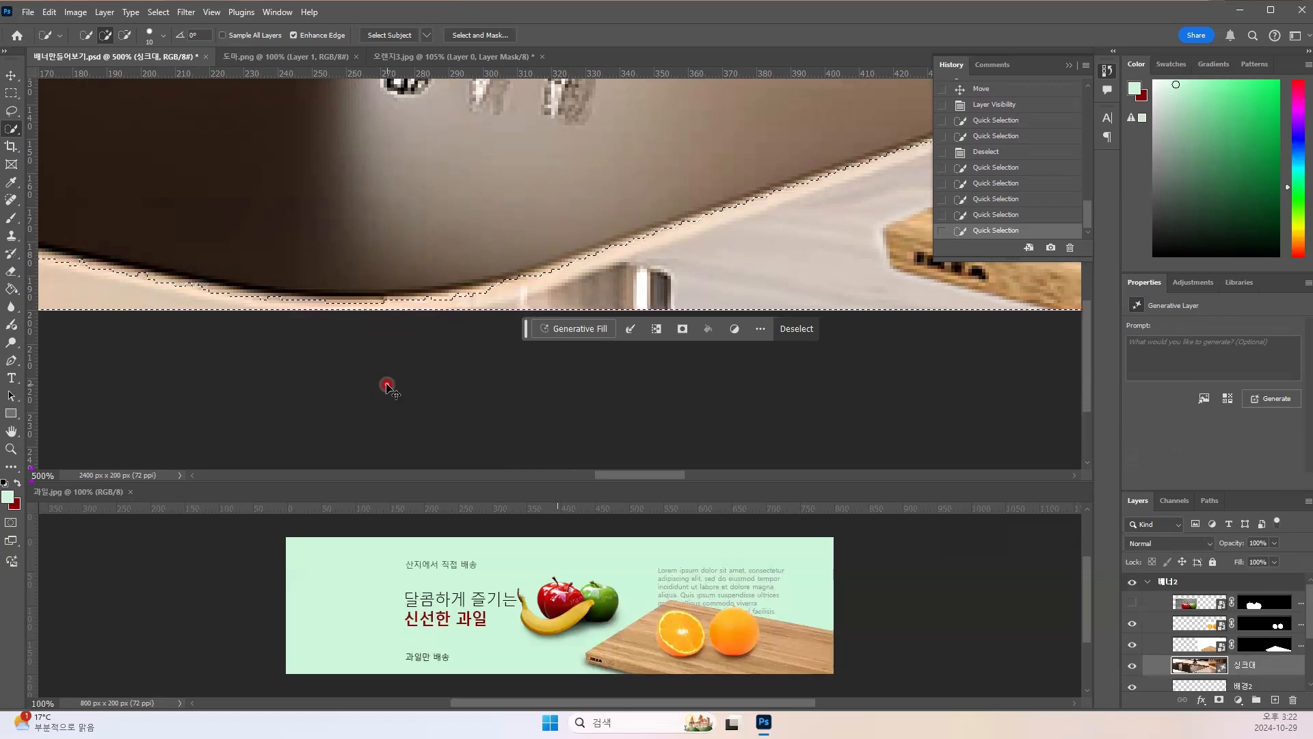
Step: Expand the countertop selection below the sink rim by 1 pixel
key(ctrl+minus)
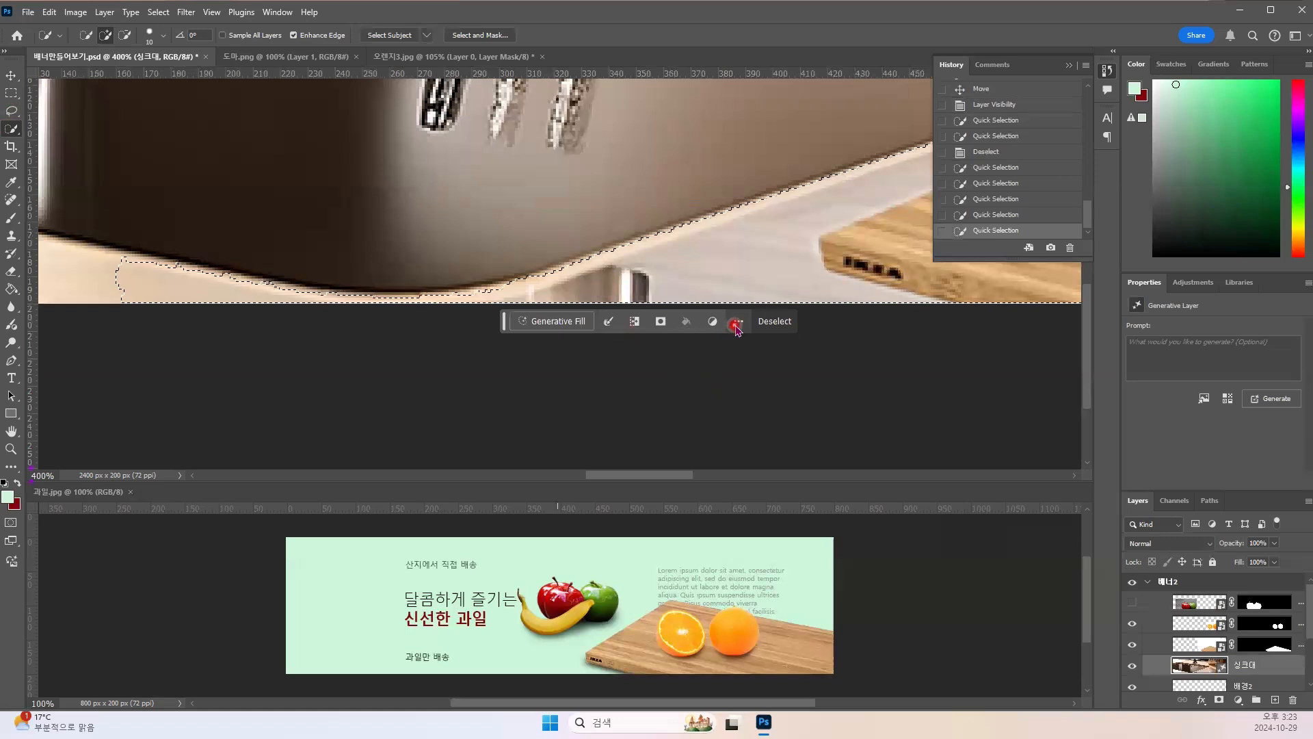
click(609, 323)
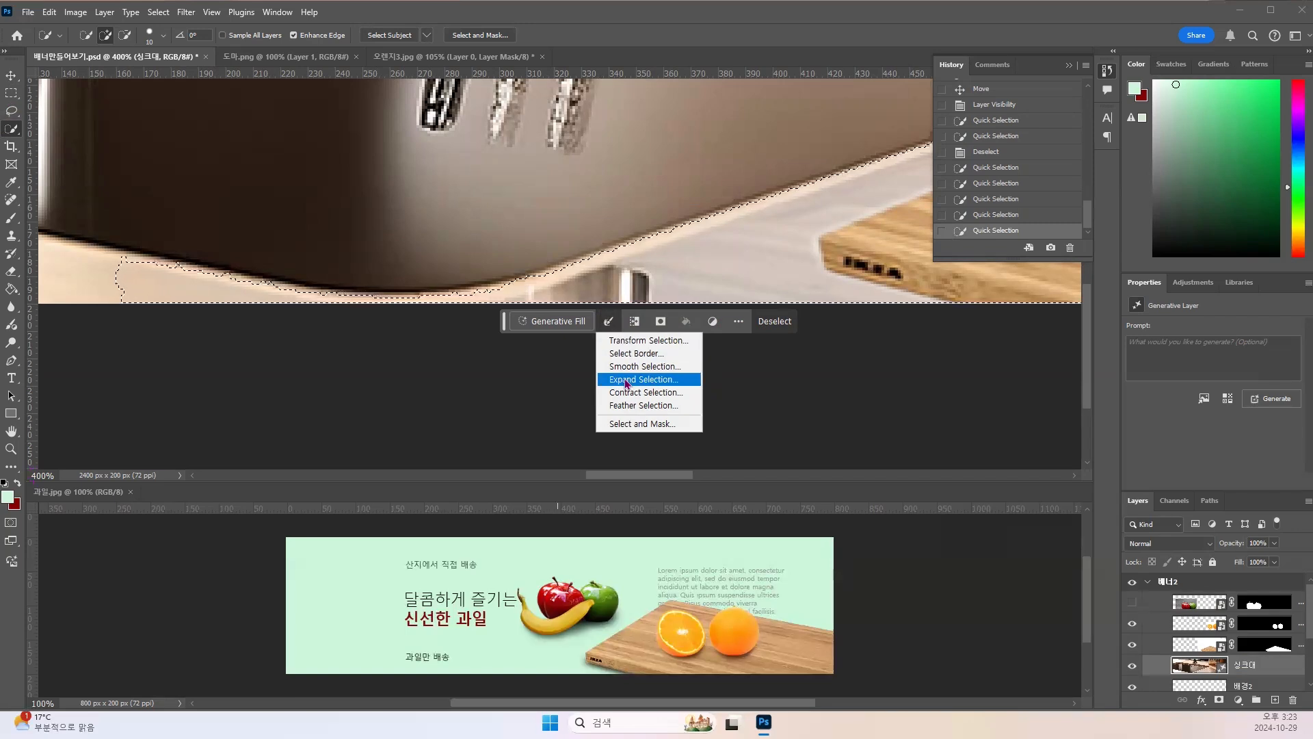
click(159, 12)
click(160, 13)
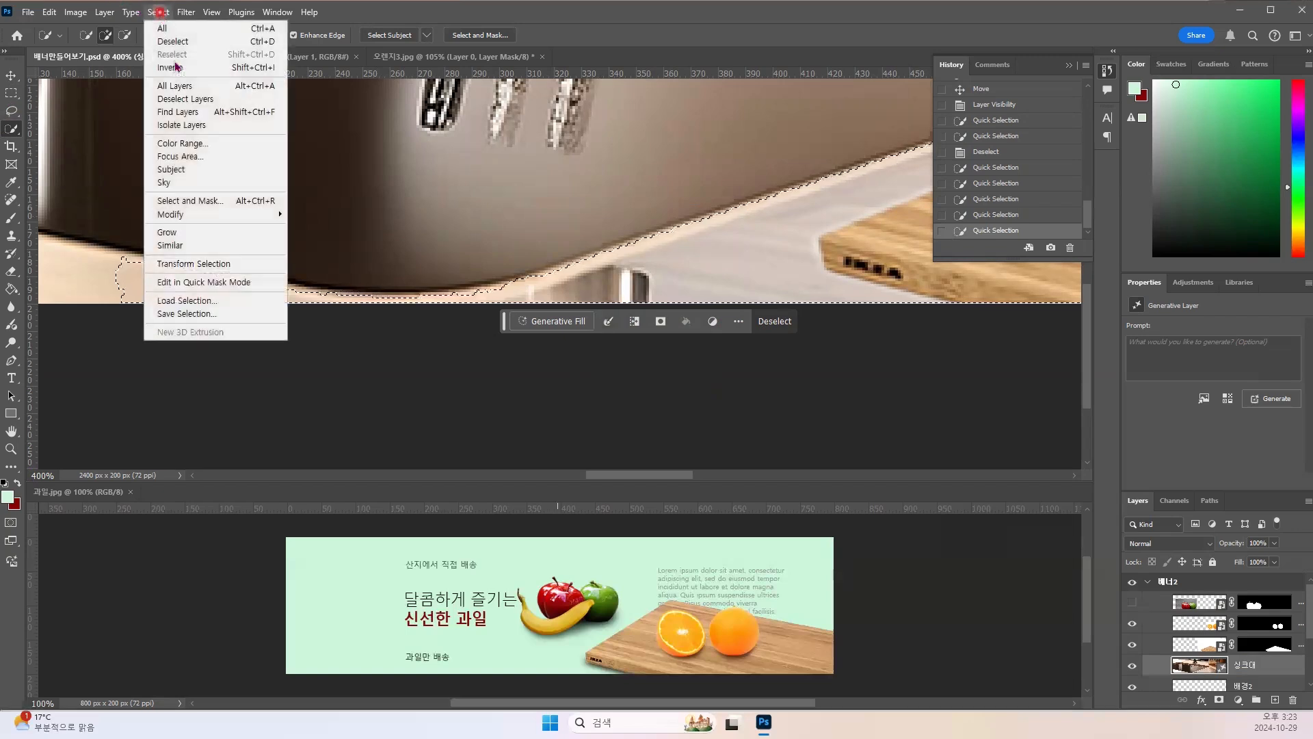
mouse_move(187, 216)
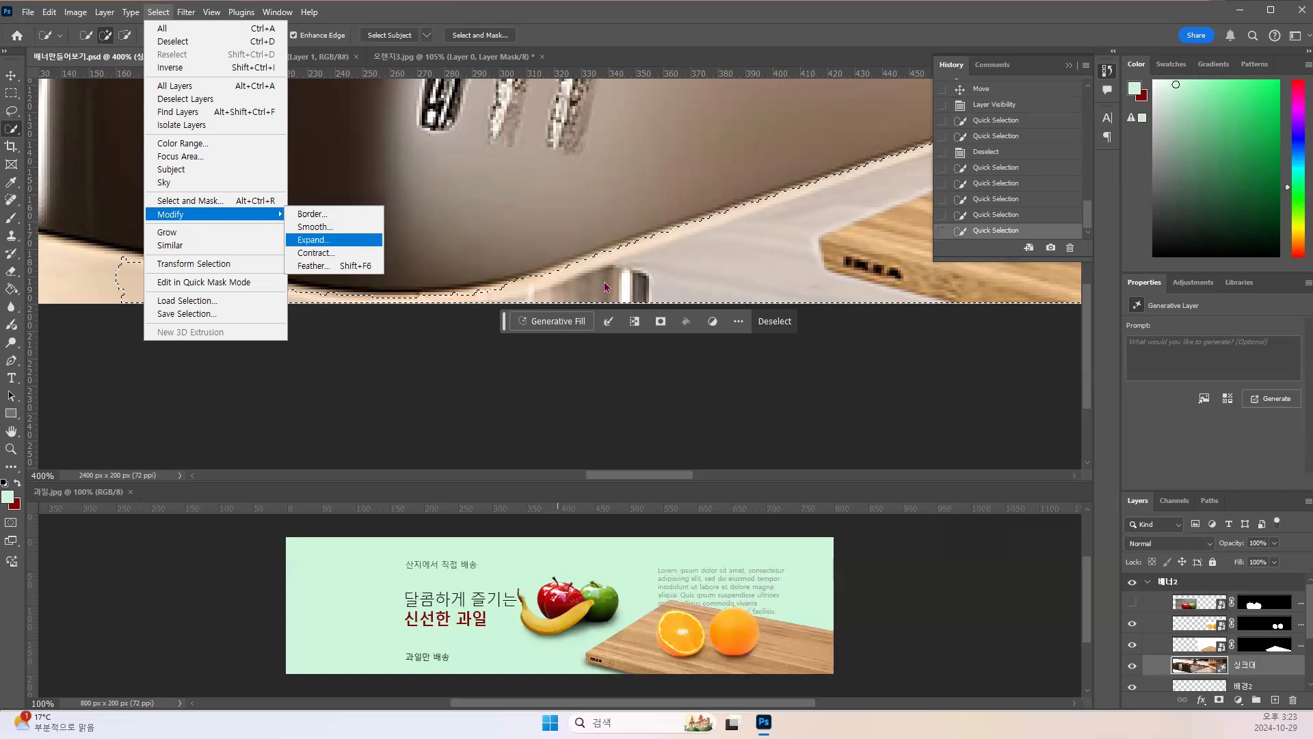
click(609, 322)
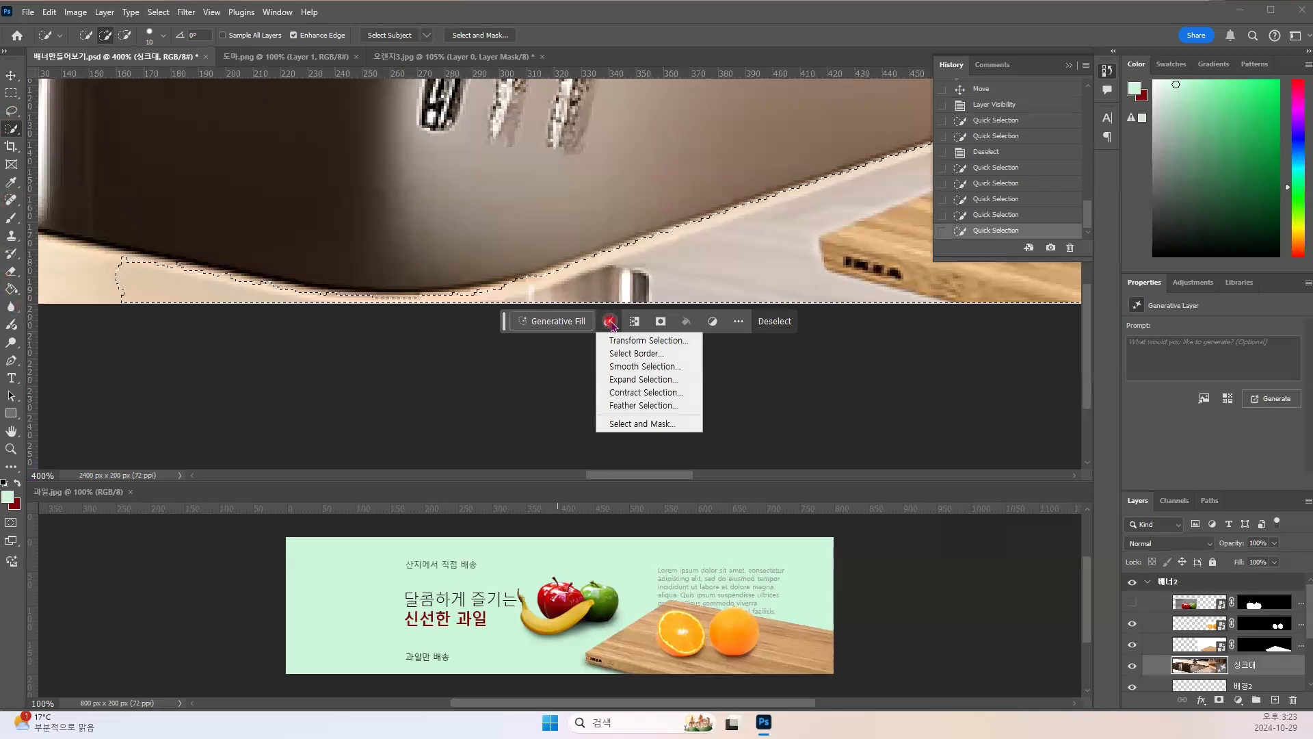
click(627, 380)
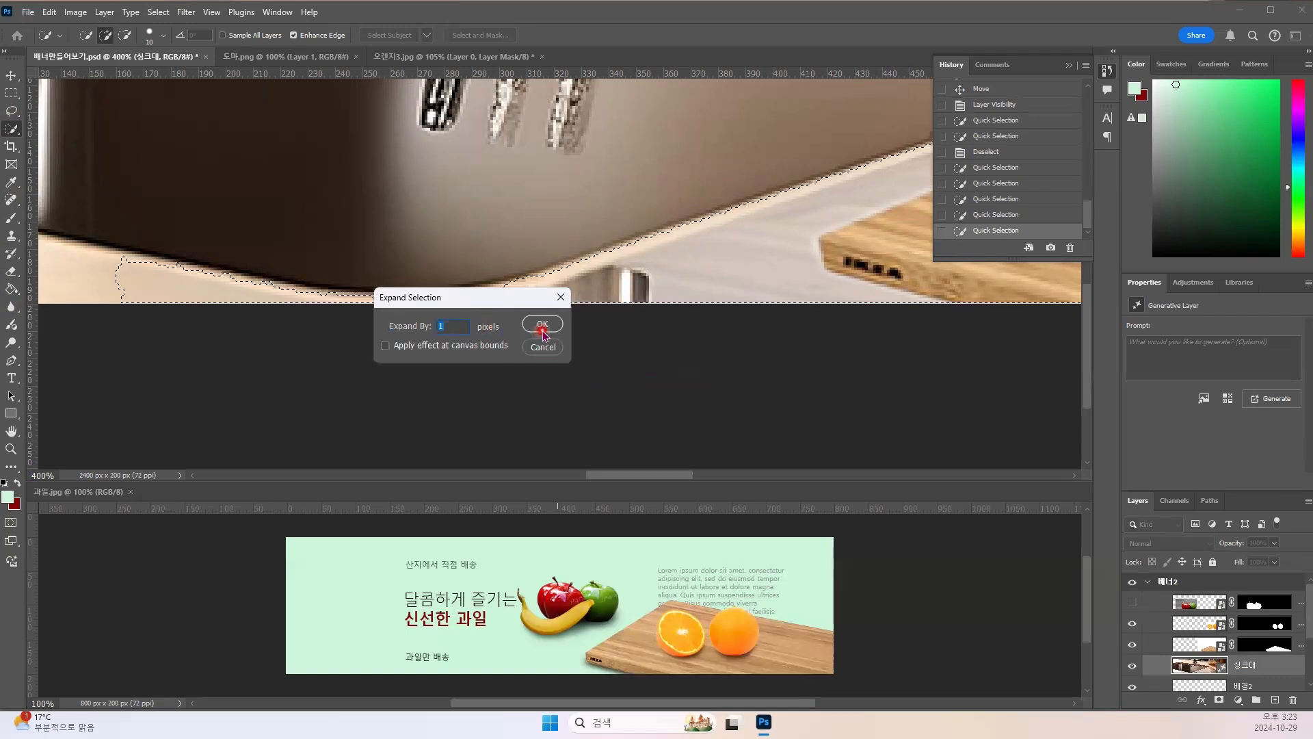
click(544, 325)
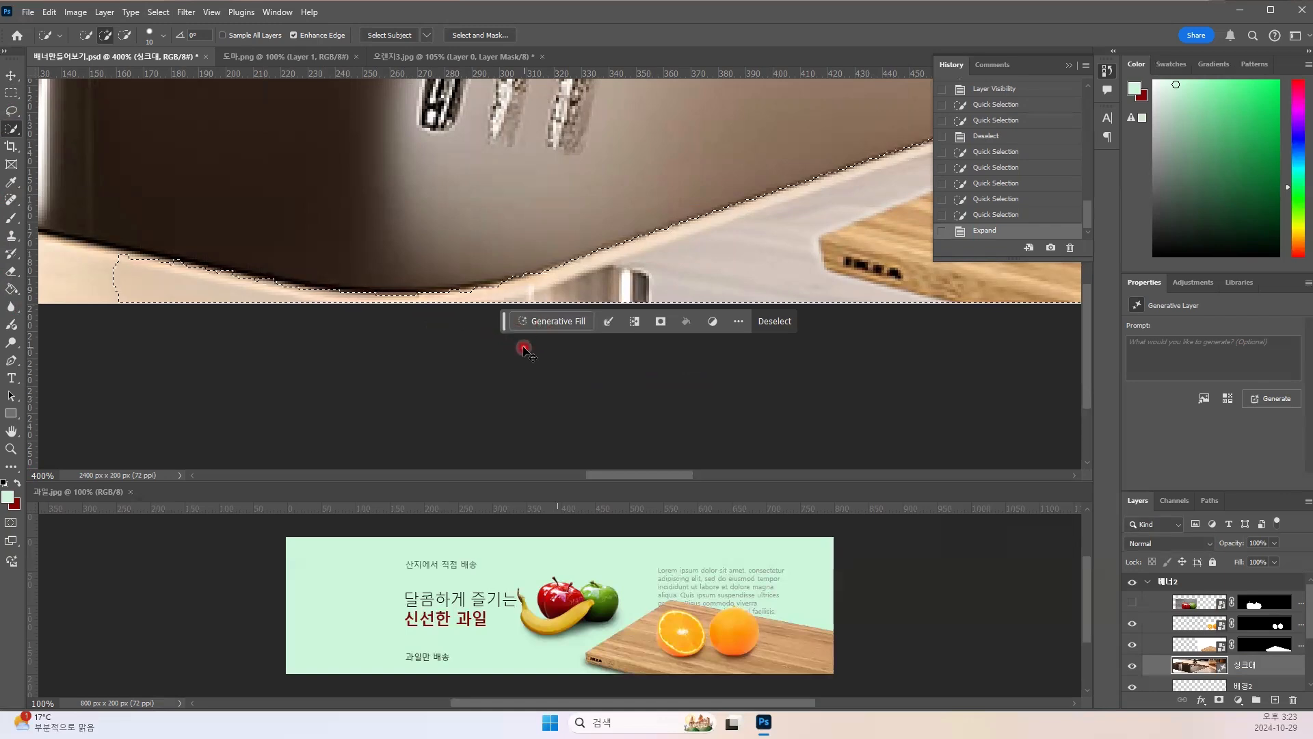
Step: Check the selection against the apples, then extend the Quick Selection over the remaining countertop to the banner's left edge on the 싱크대 layer
key(ctrl+minus)
key(ctrl+minus)
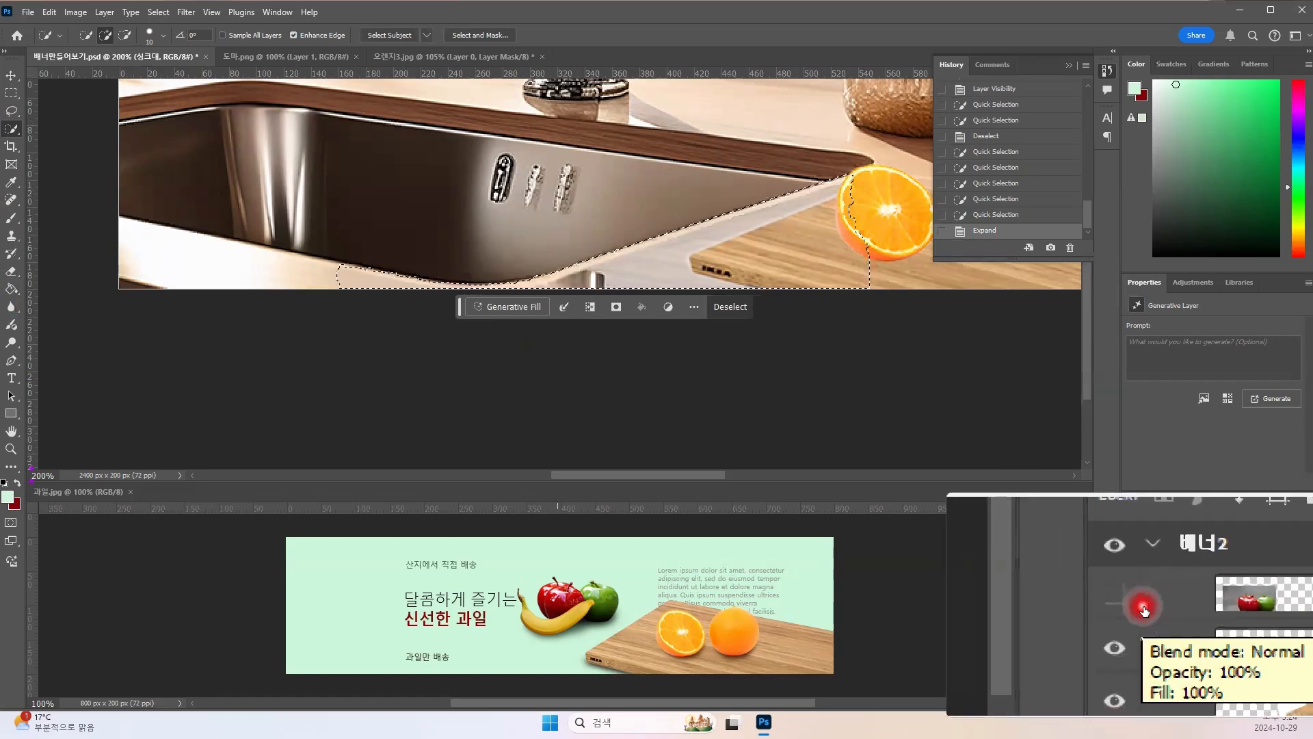
click(1026, 602)
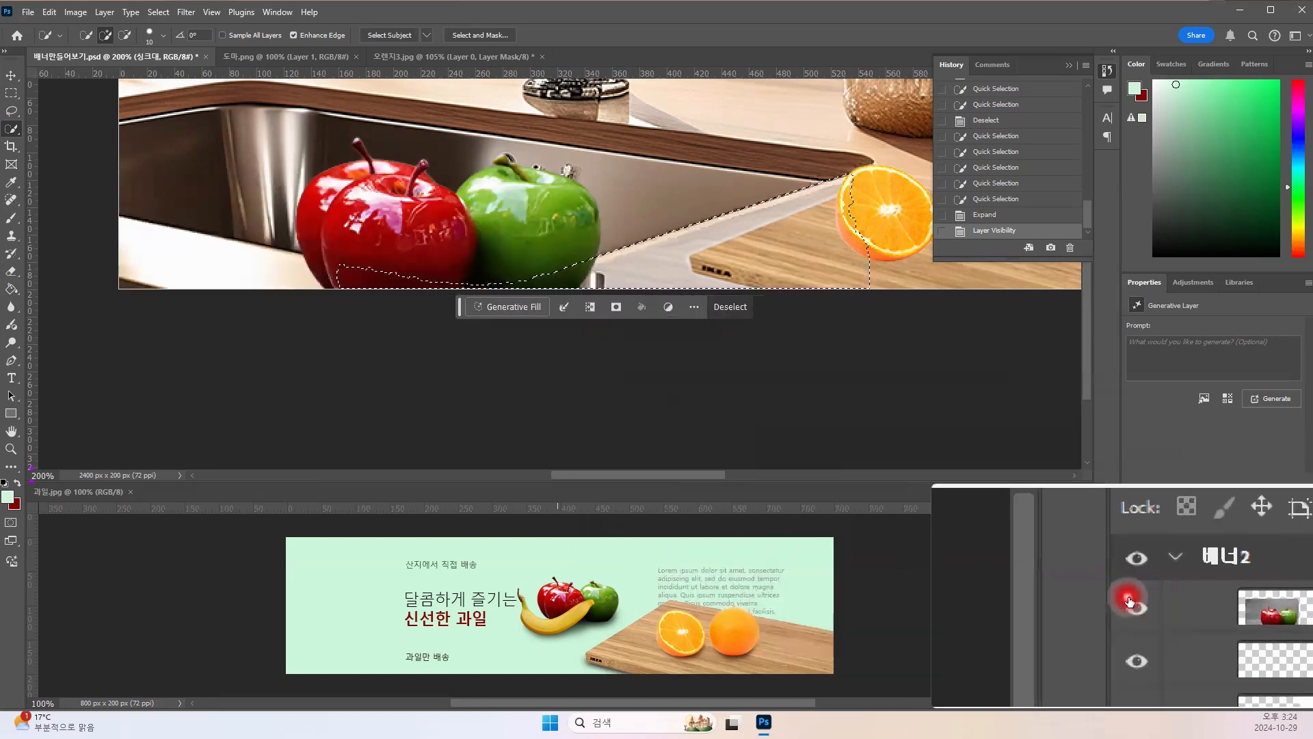
click(1128, 602)
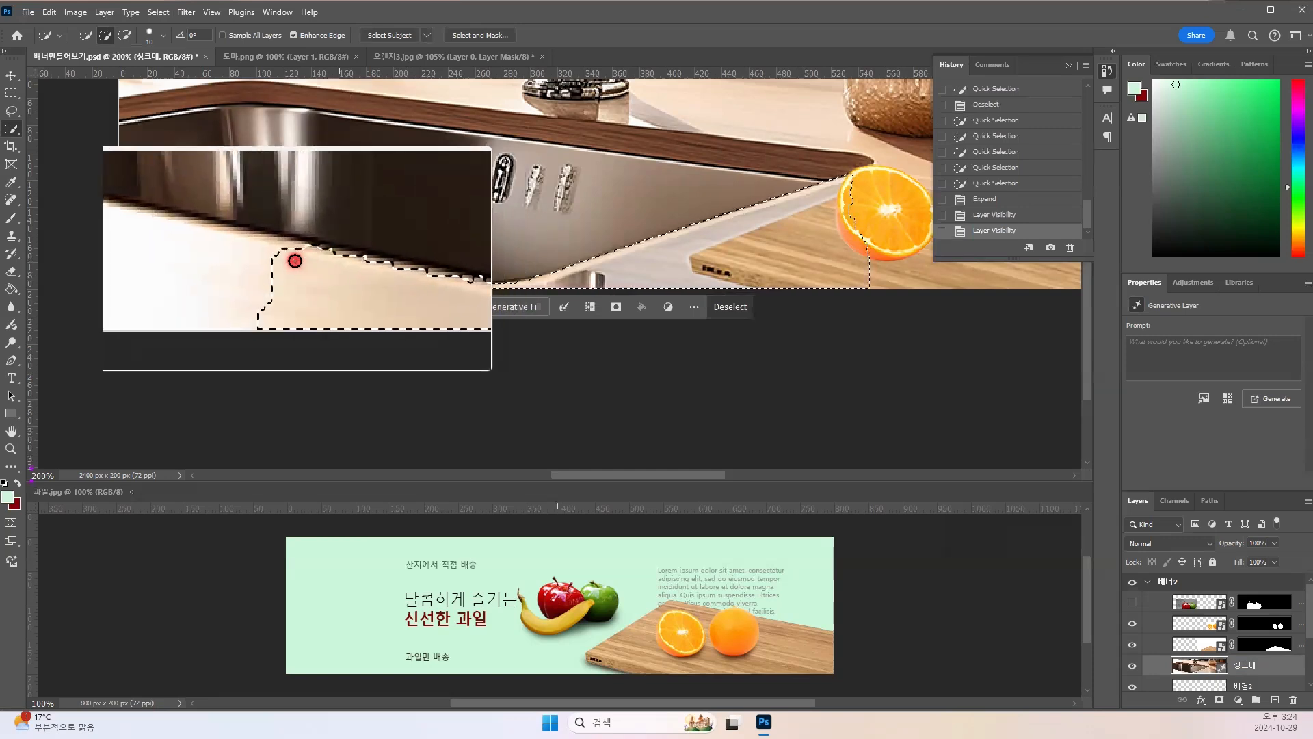
click(274, 258)
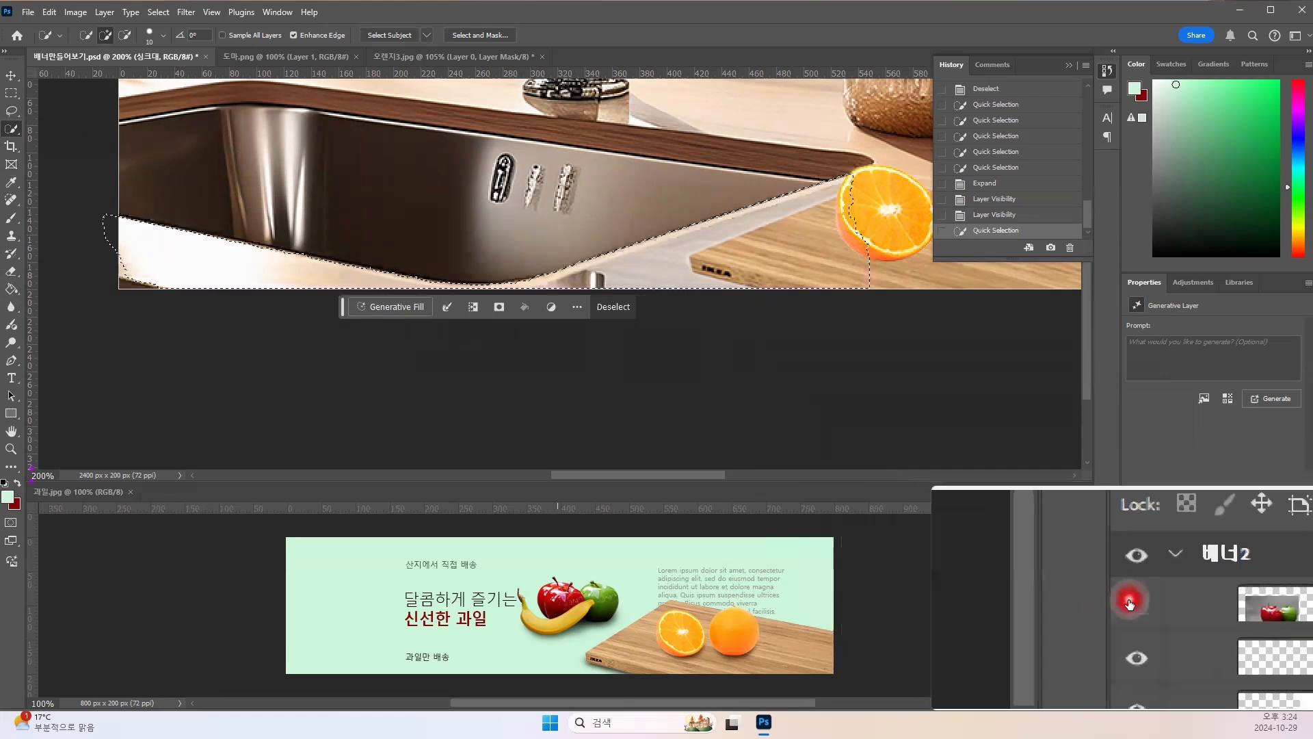
Step: Show the 사과 layer, fill the selected countertop area of its layer mask with black, and clear the selection
click(1129, 604)
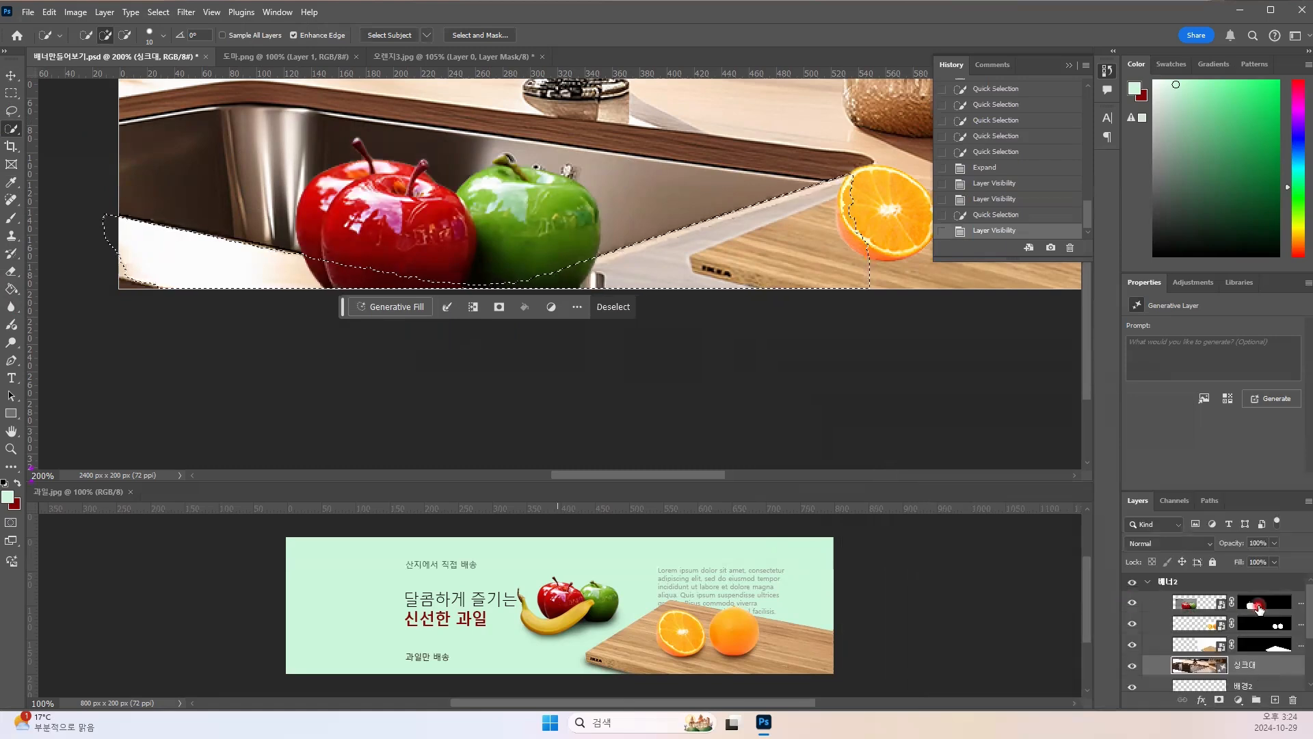
click(1260, 606)
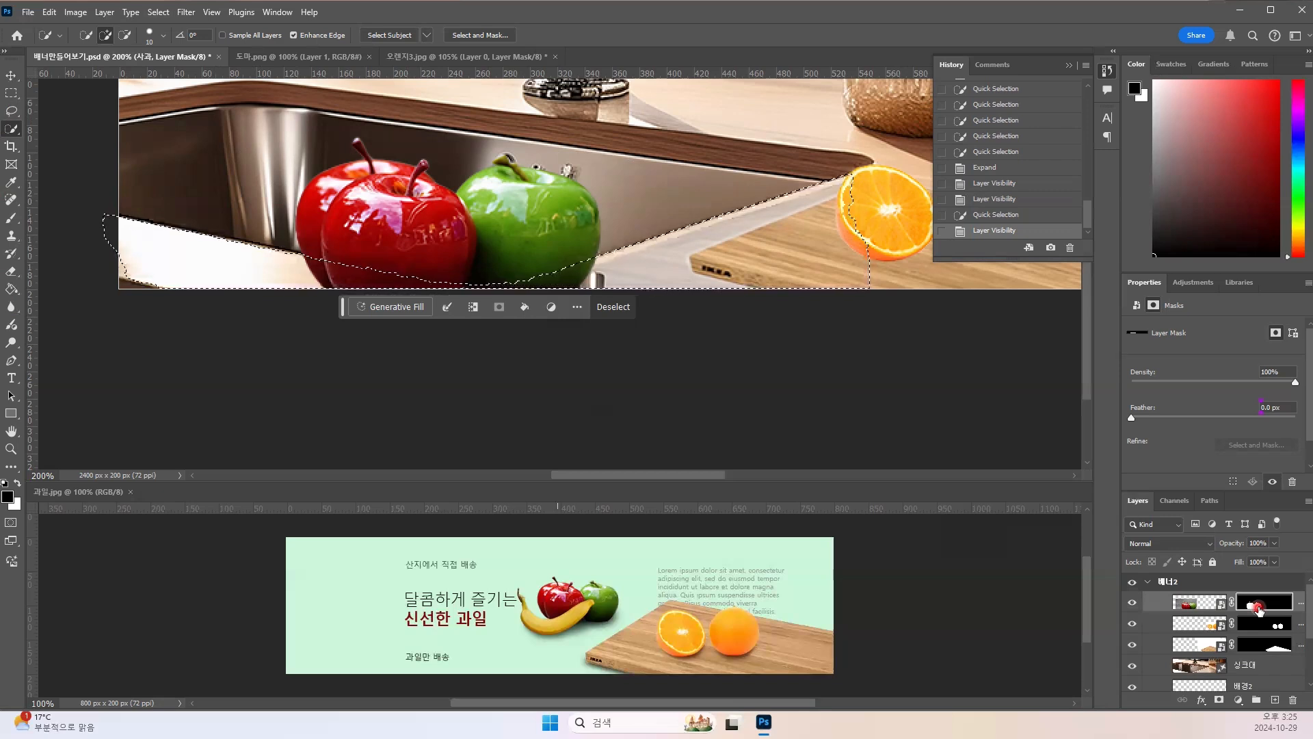
key(ctrl+BackSpace)
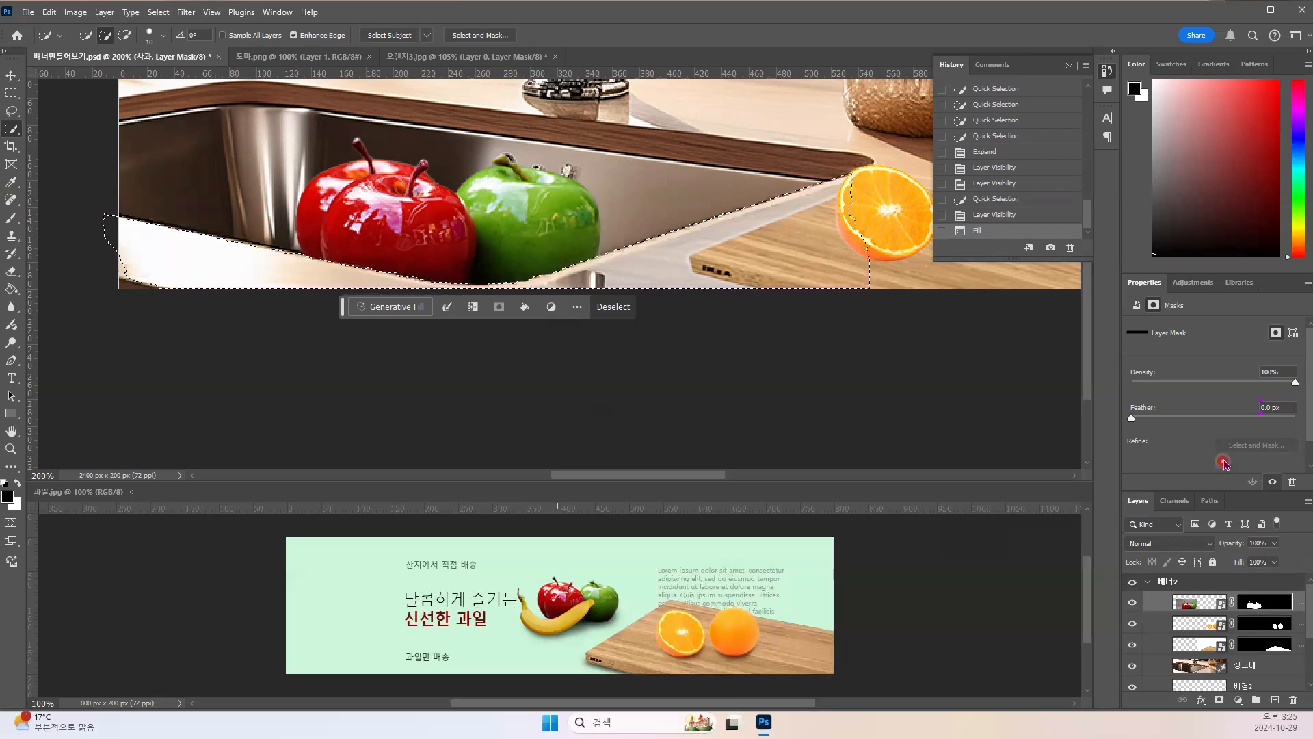
key(ctrl+d)
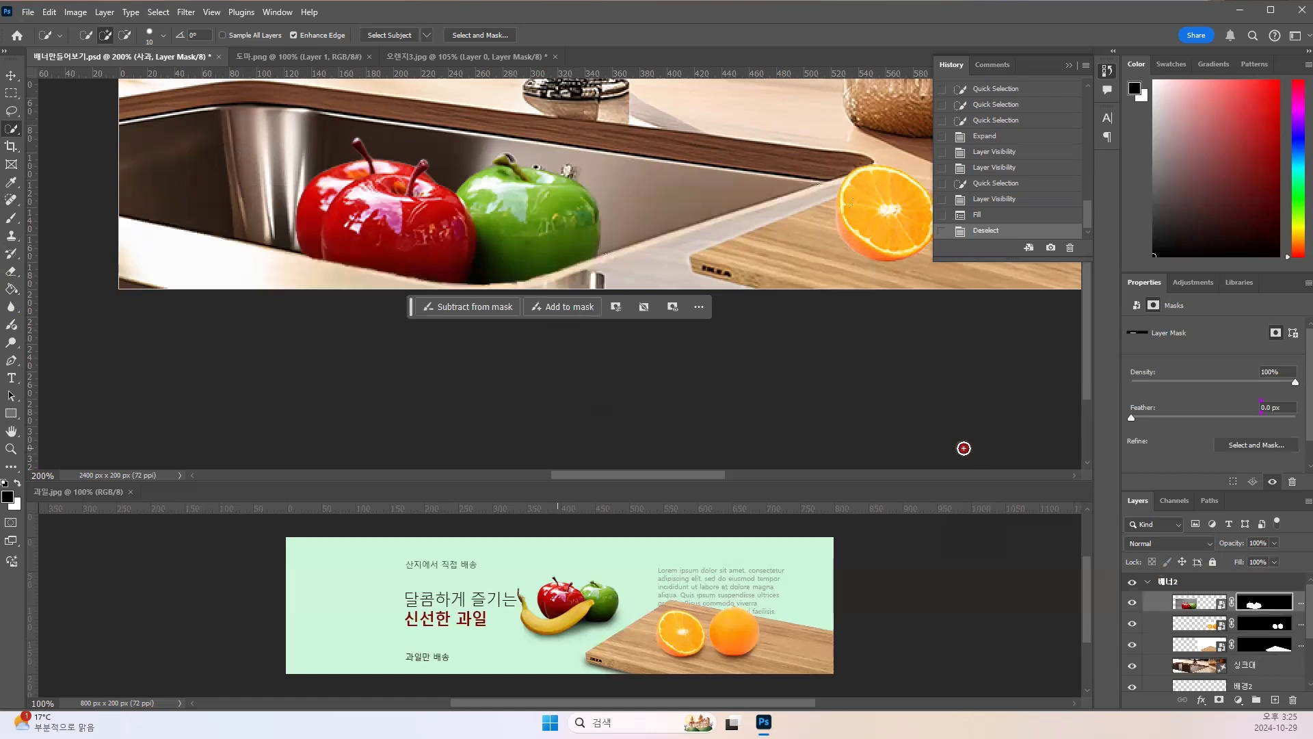
Step: Brush black at size 10 on the 사과 layer mask to erase leftover apple and shadow fringes along the sink's front rim
key(ctrl+plus)
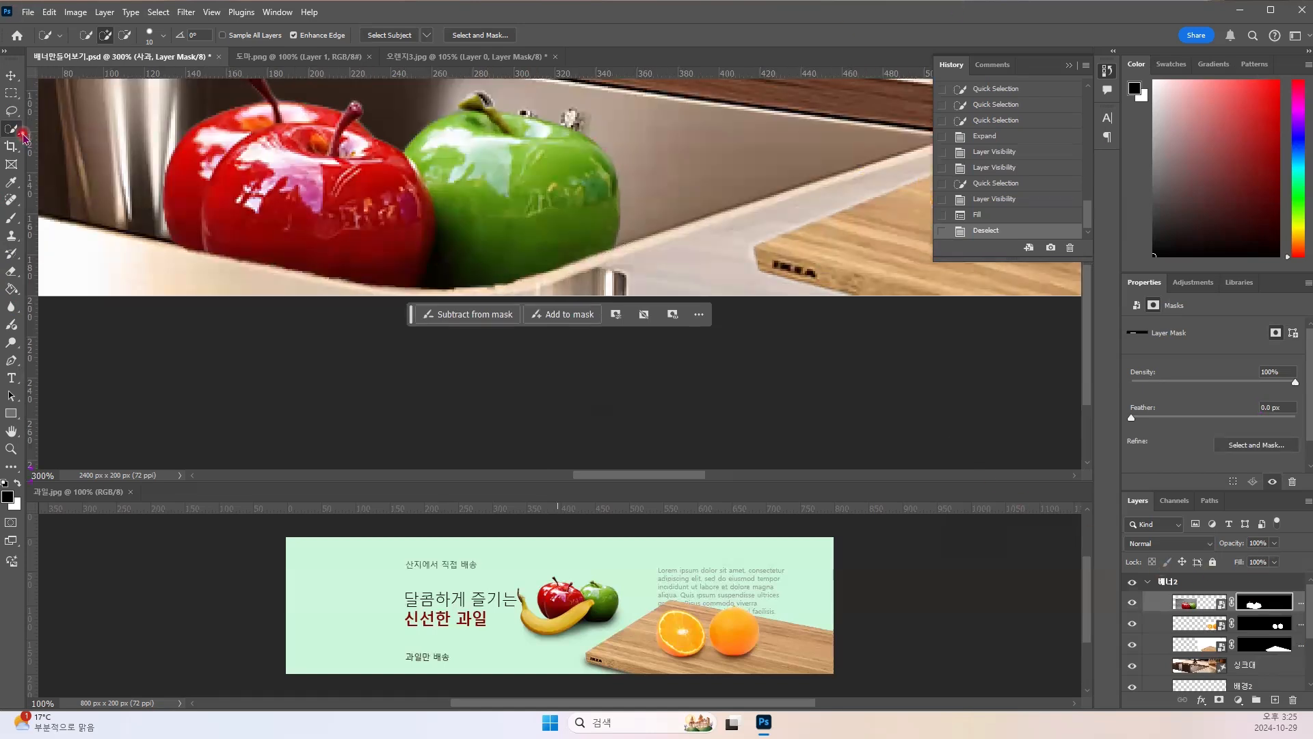
click(11, 218)
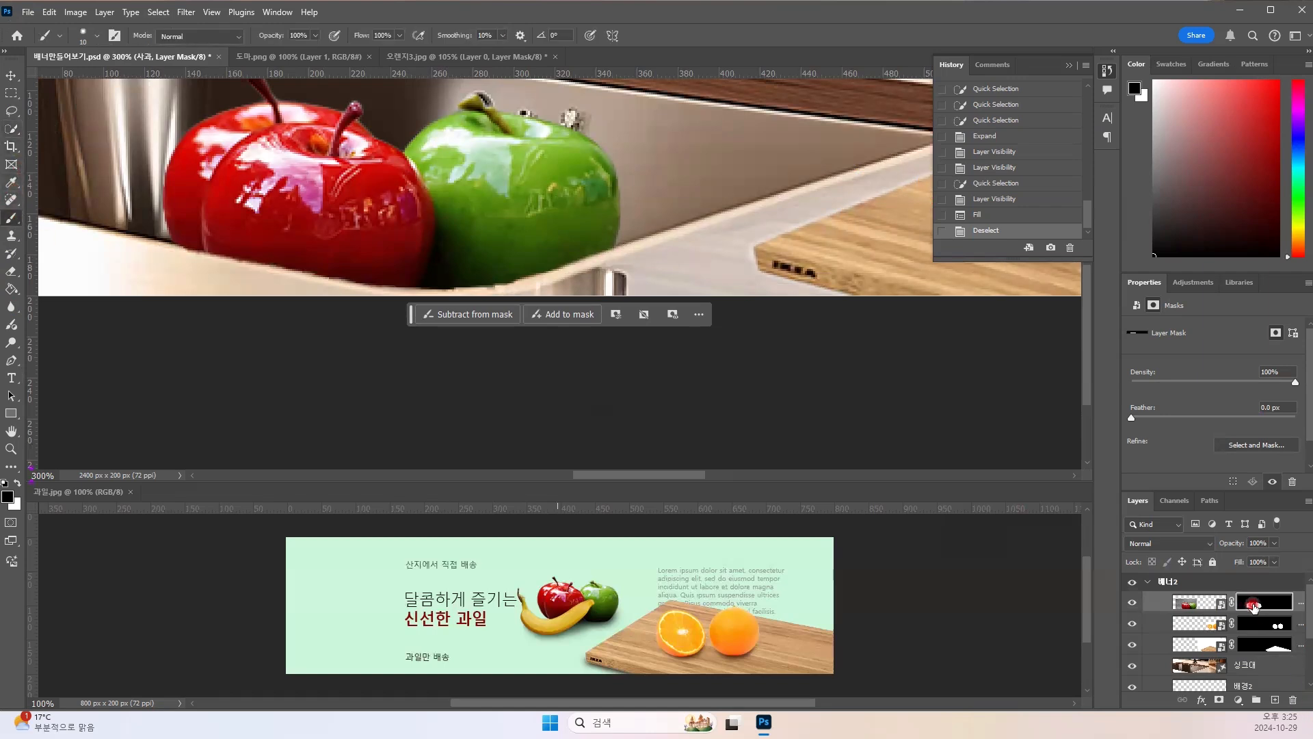
click(171, 251)
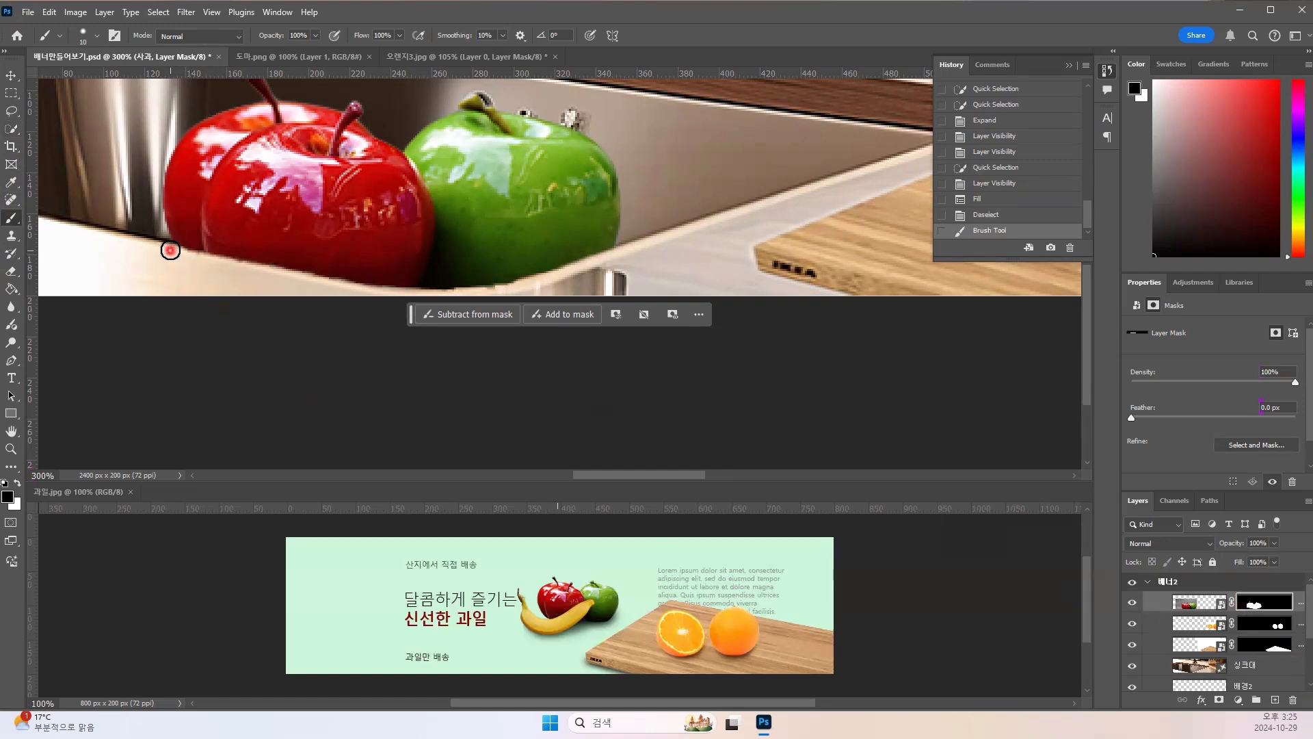
shift+click(376, 296)
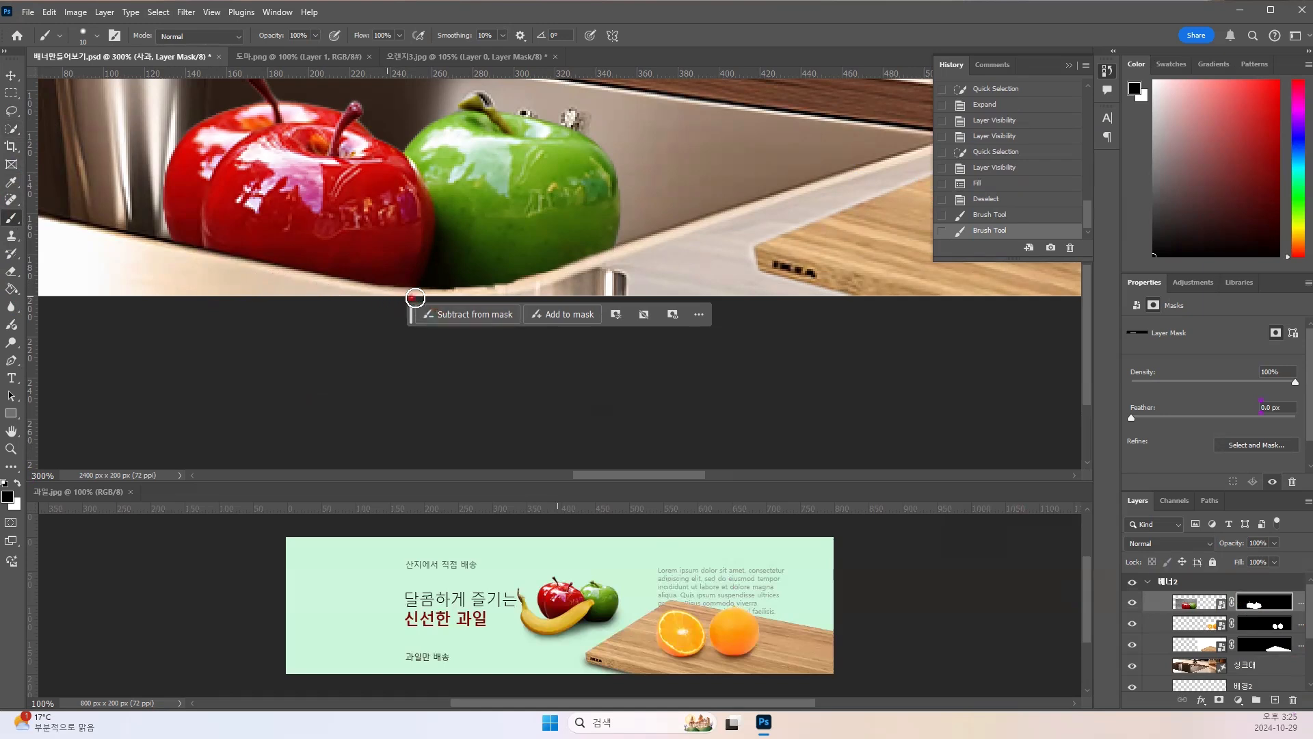
click(467, 299)
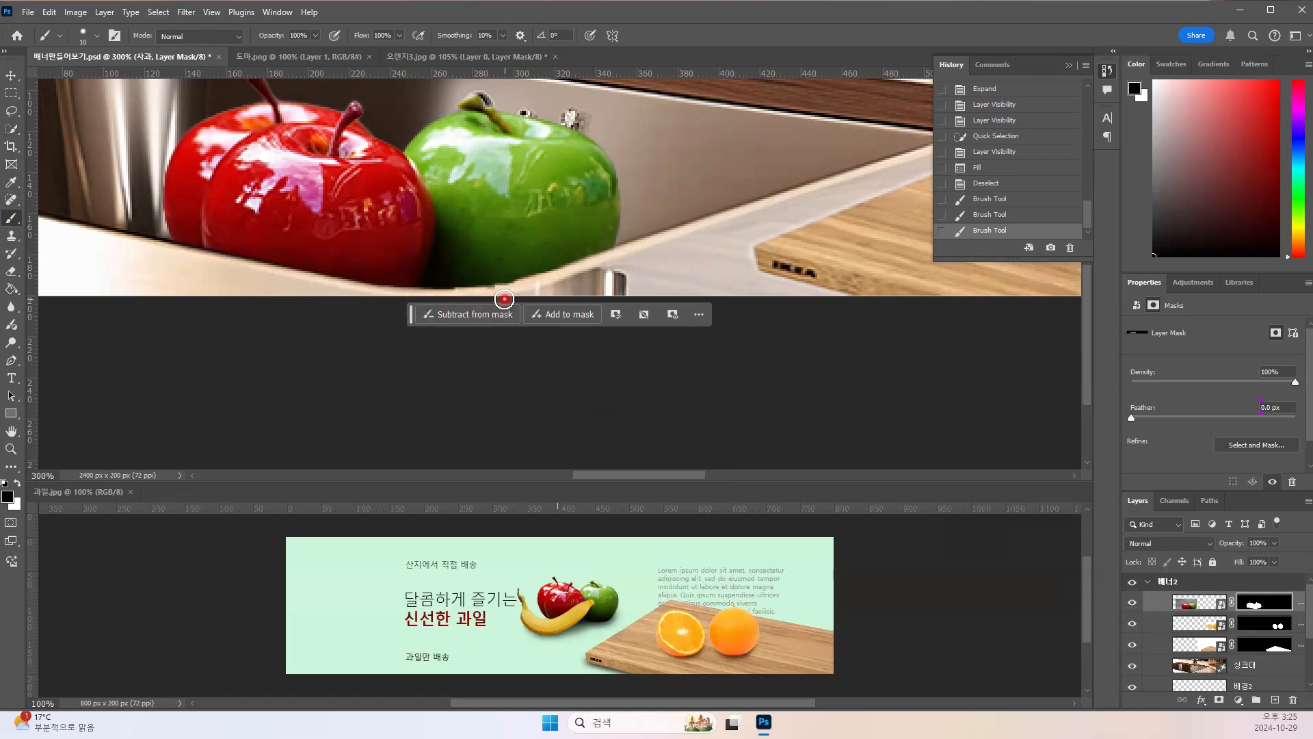
click(497, 293)
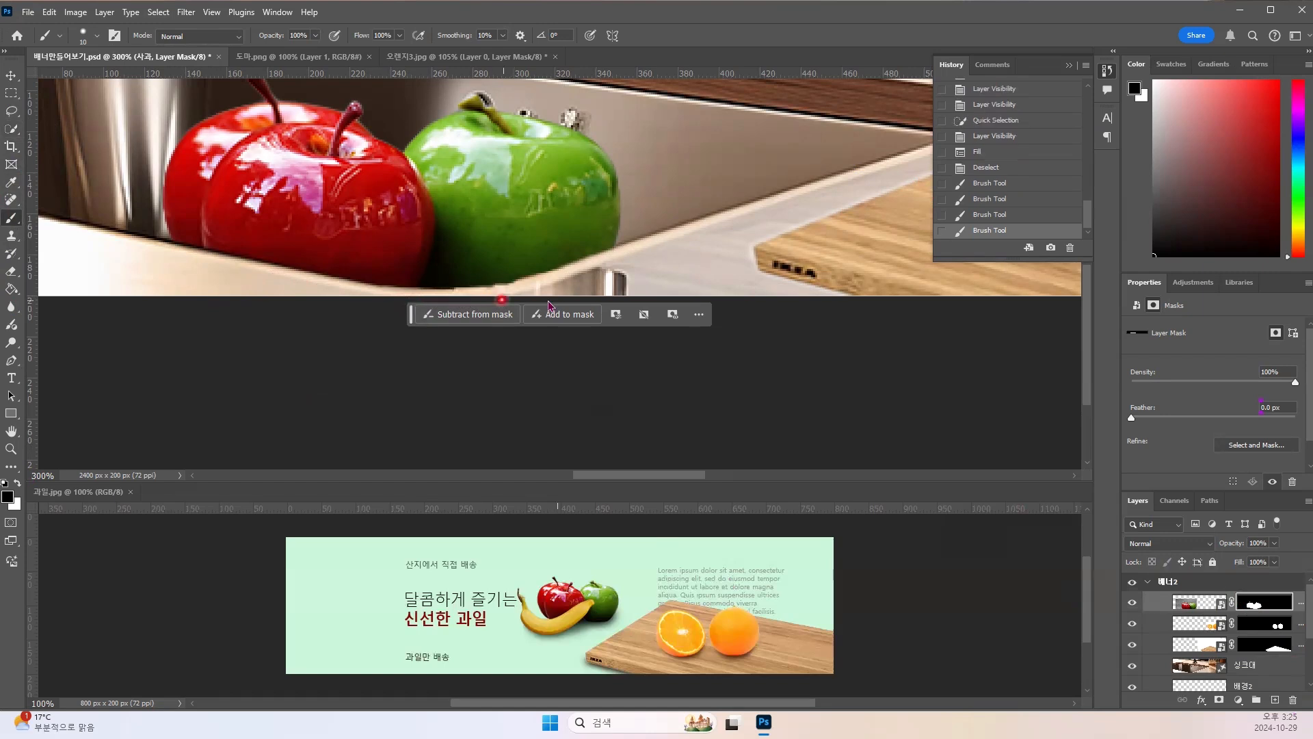
click(567, 275)
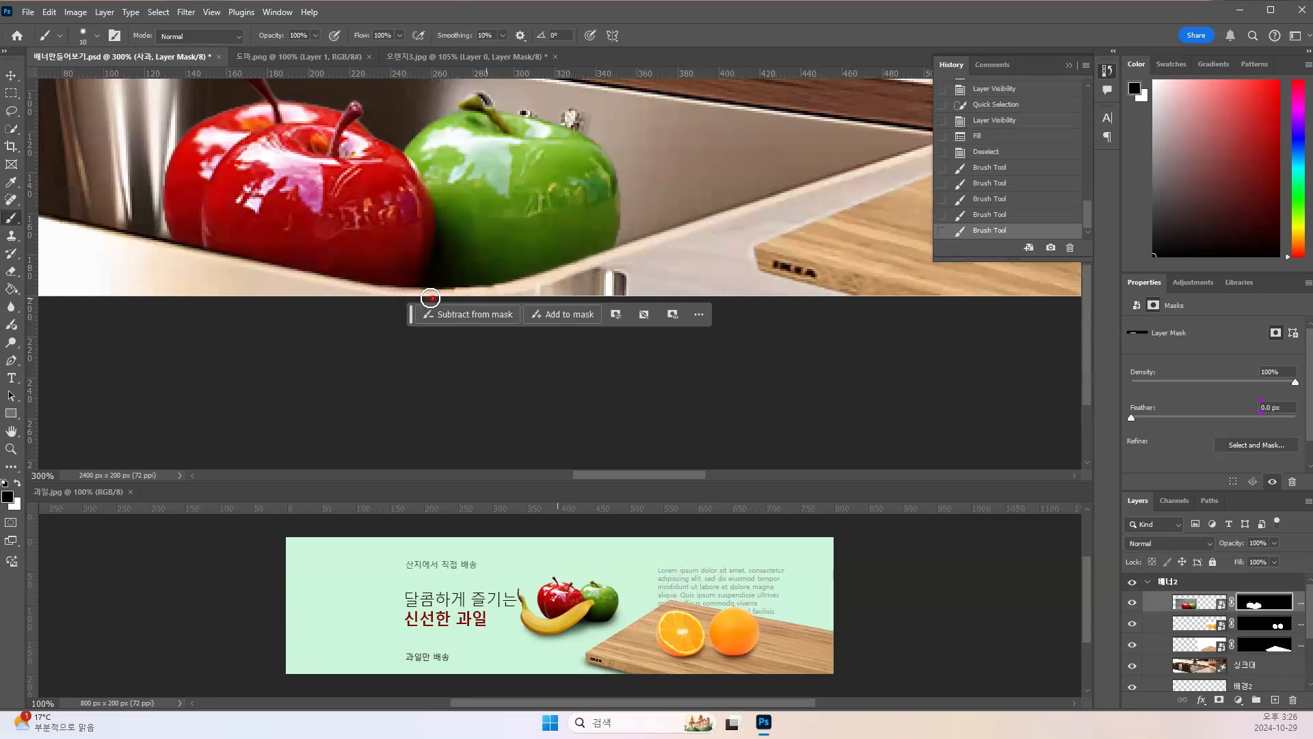
drag(359, 301, 355, 306)
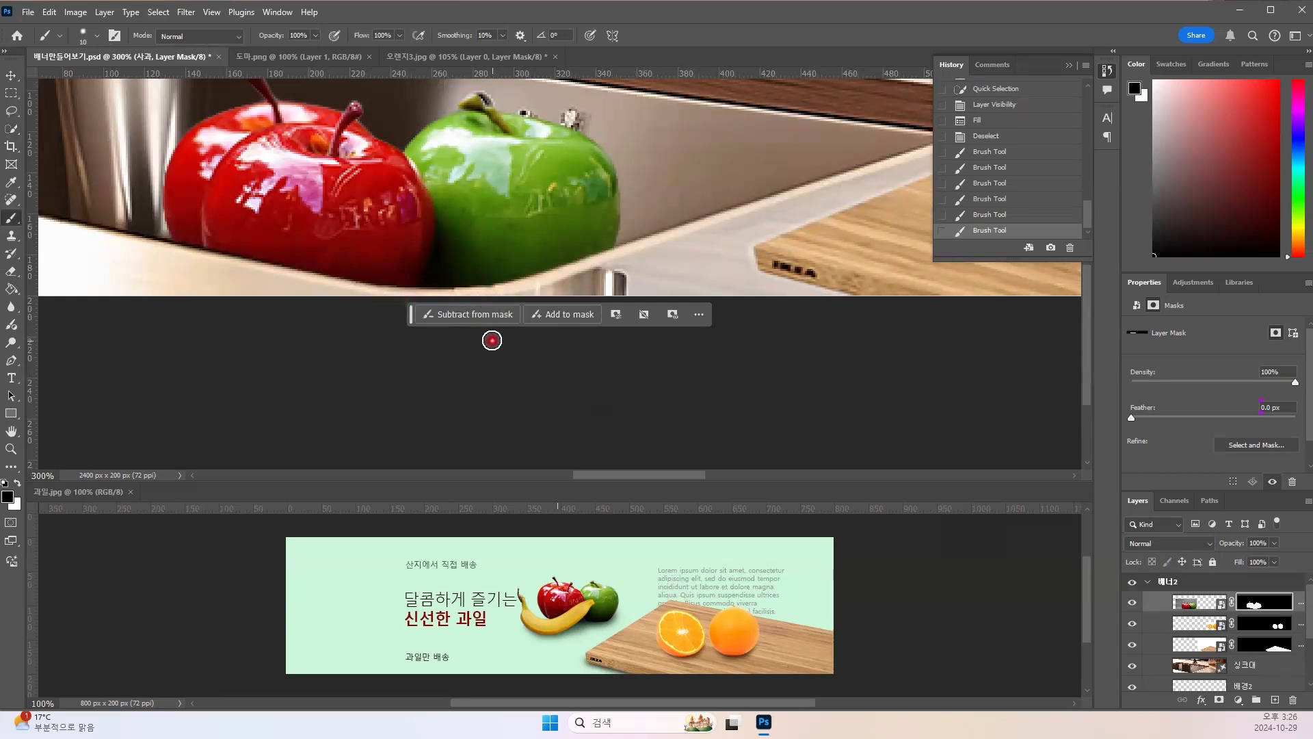
ctrl+click(496, 346)
key(ctrl+minus)
key(ctrl+minus)
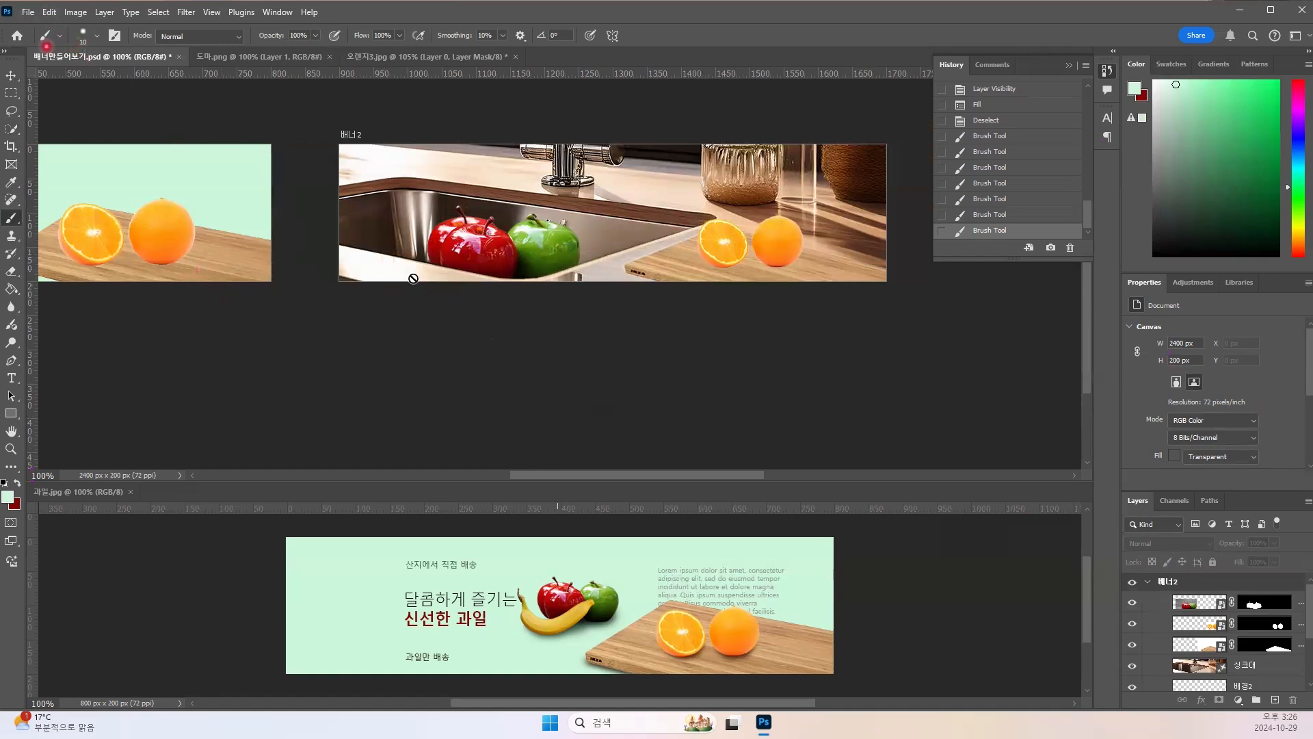
Step: Place the 바나나 image as an embedded smart object above the 사과 layer in 배너2 at its default size
click(1198, 603)
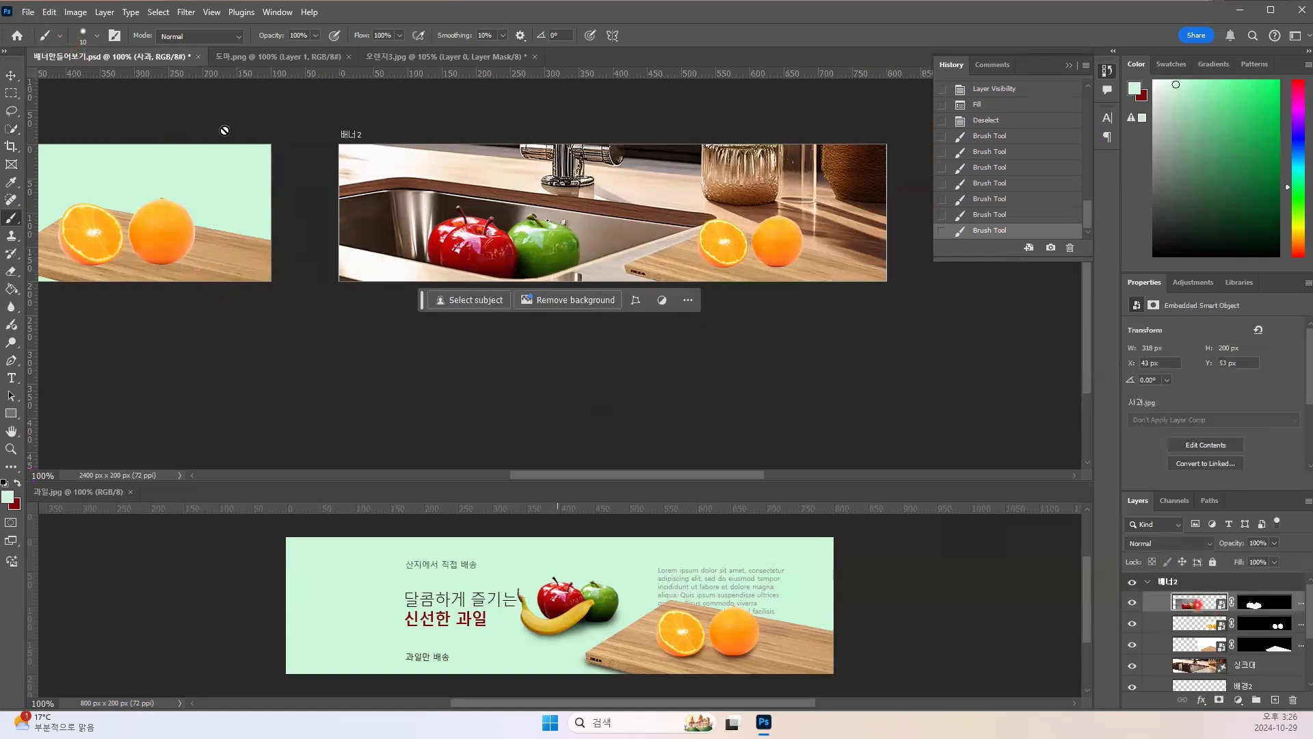
click(28, 12)
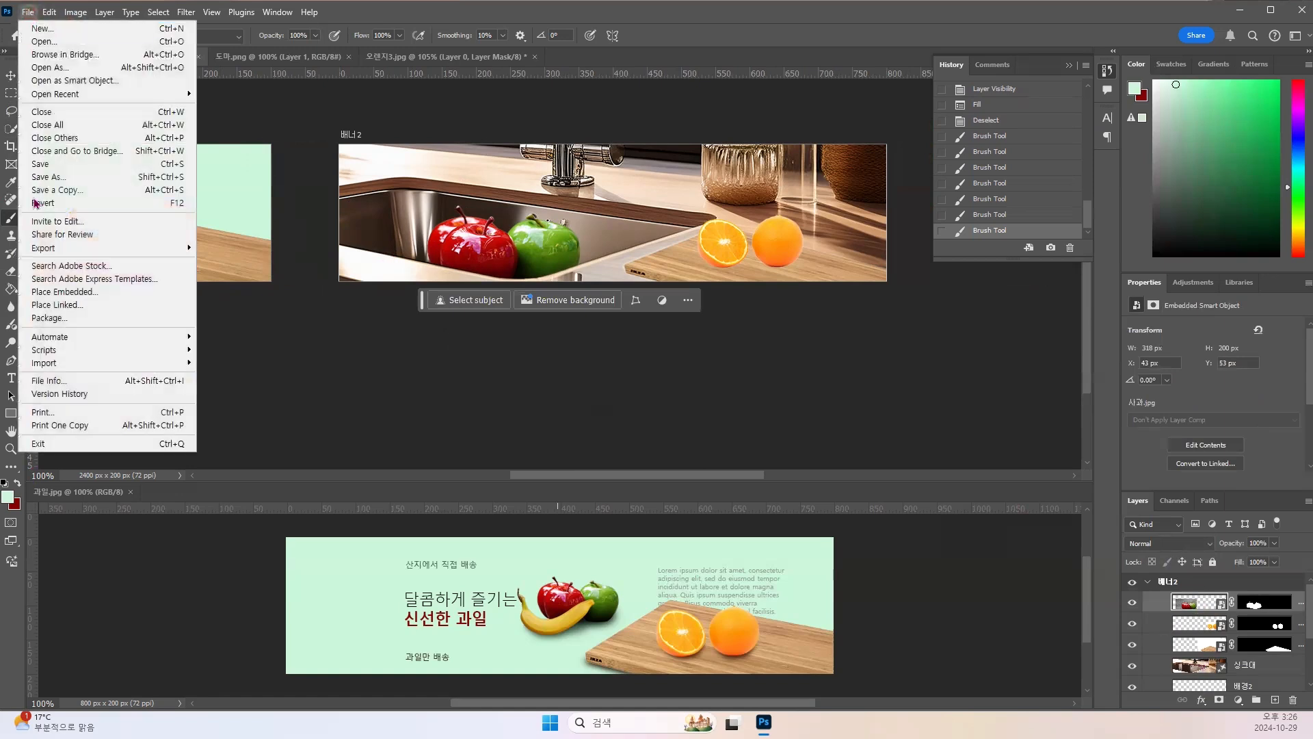
click(49, 292)
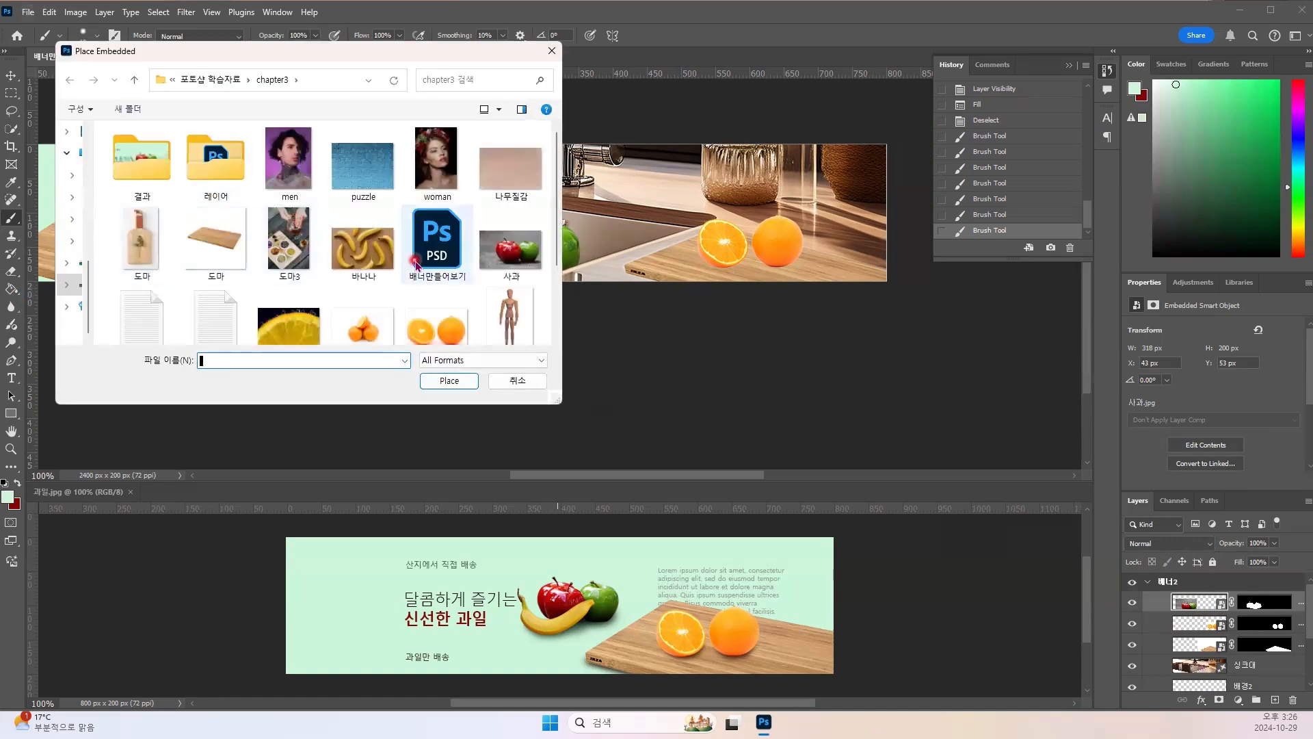
click(374, 273)
click(435, 381)
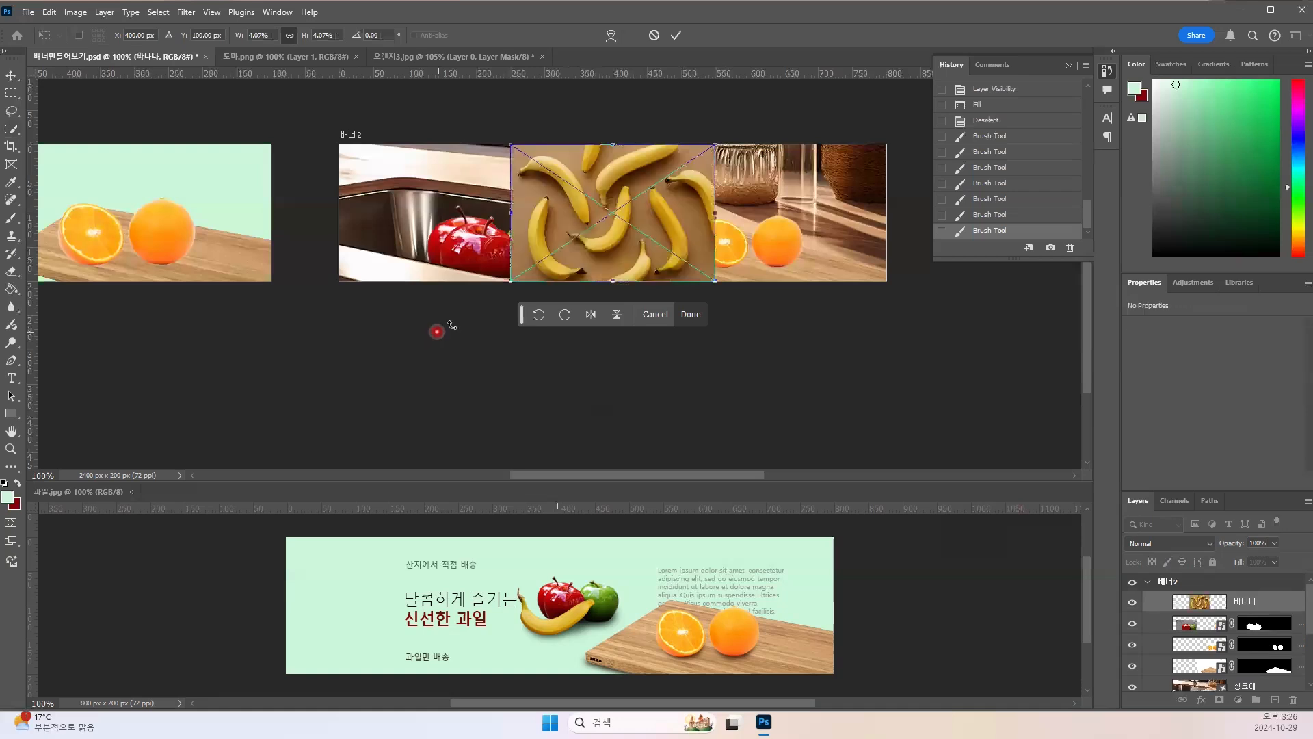
key(Return)
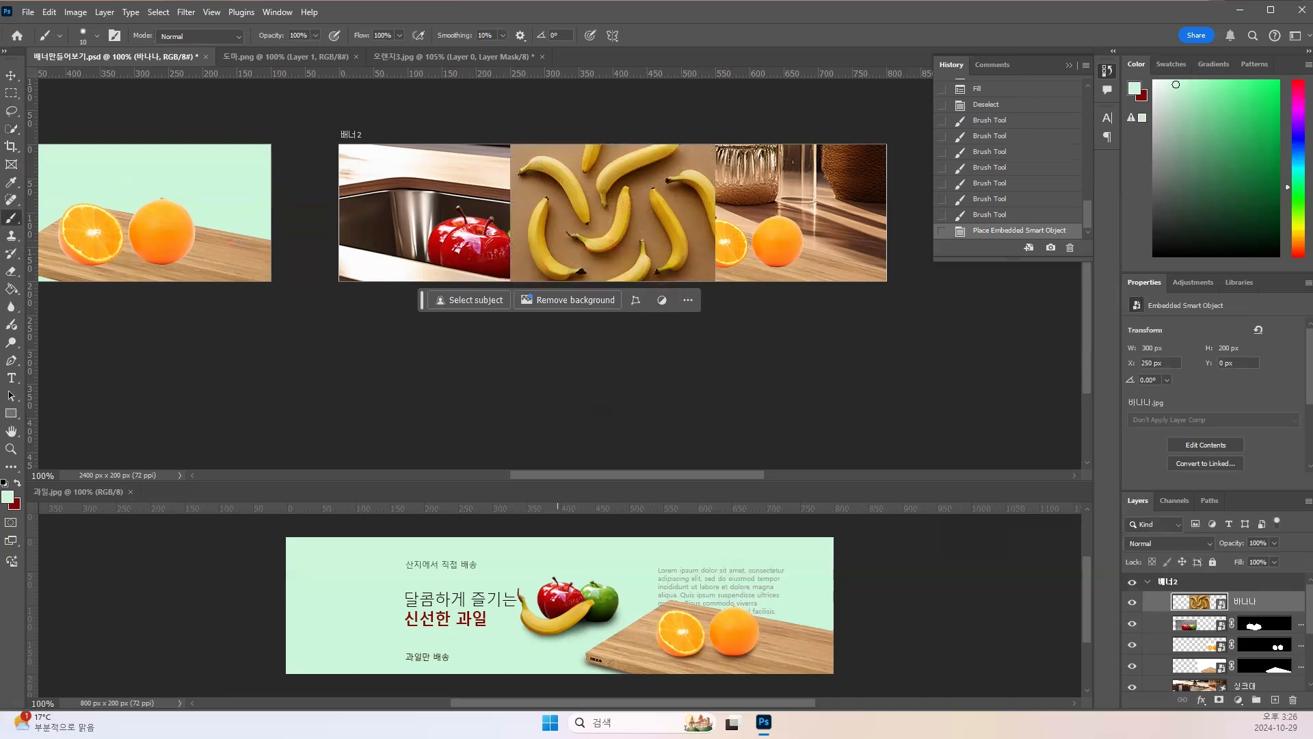
Step: Select the central banana and the connected group of bananas around it on the 바나나 layer with the Object Selection tool
click(13, 130)
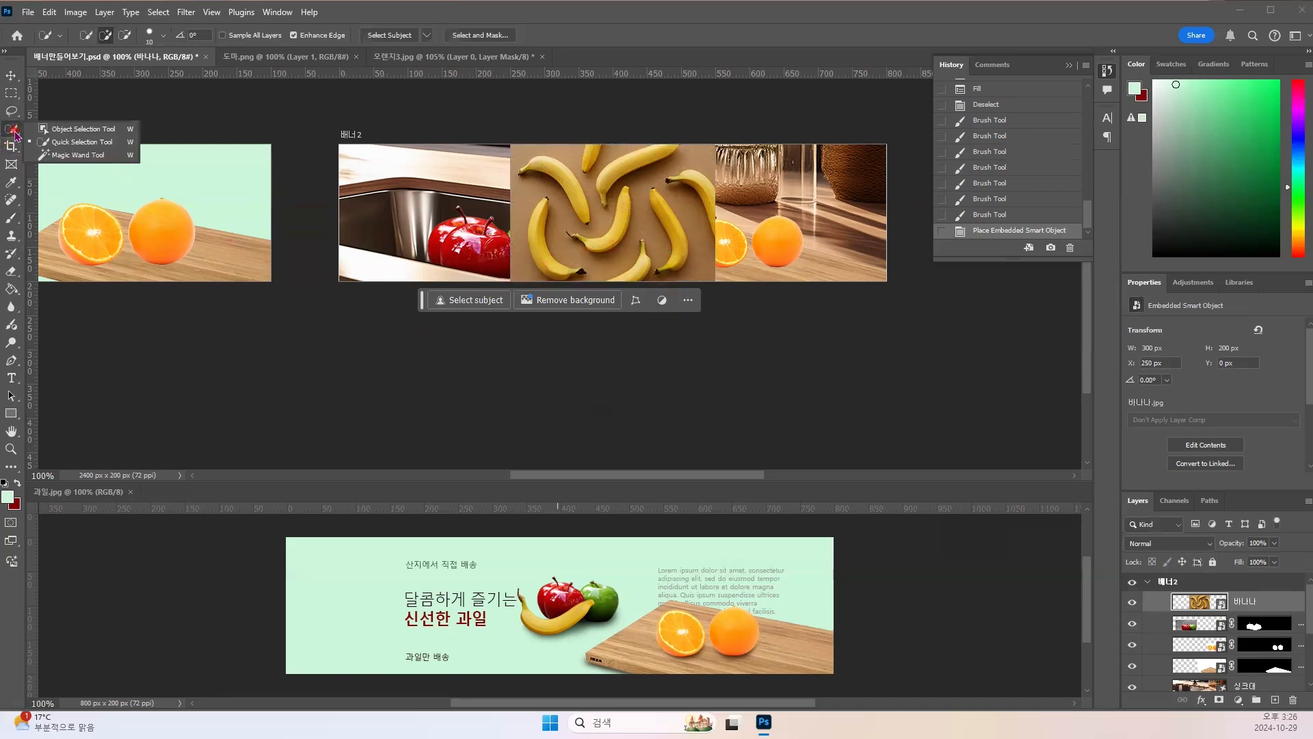
click(57, 142)
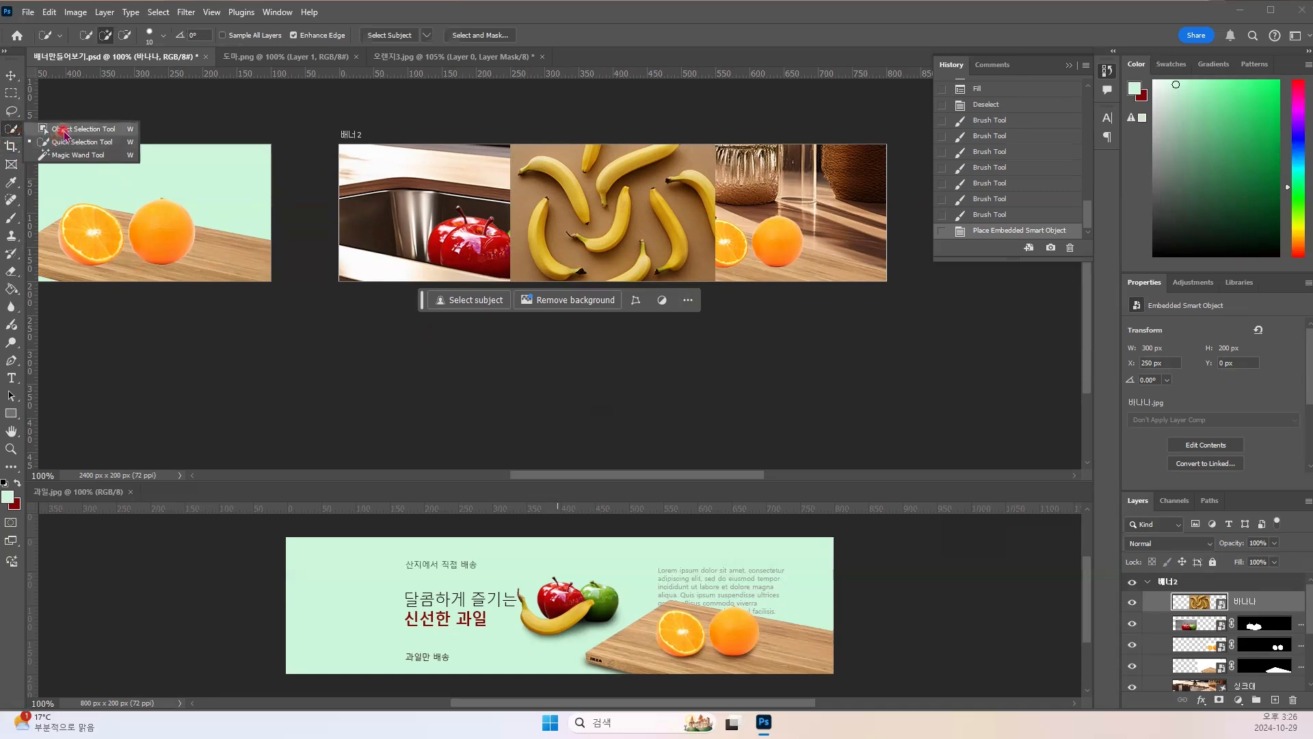
click(642, 344)
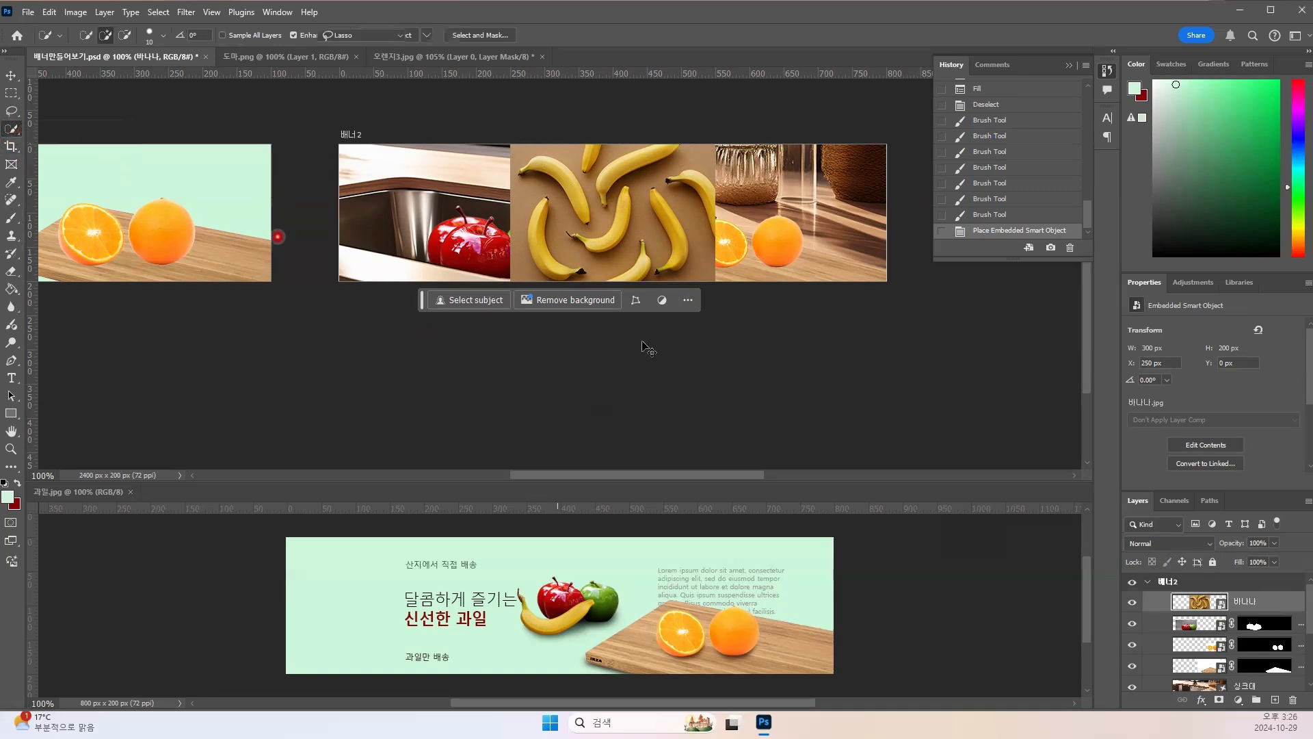
key(ctrl+plus)
key(ctrl+plus)
drag(642, 341, 460, 311)
click(506, 262)
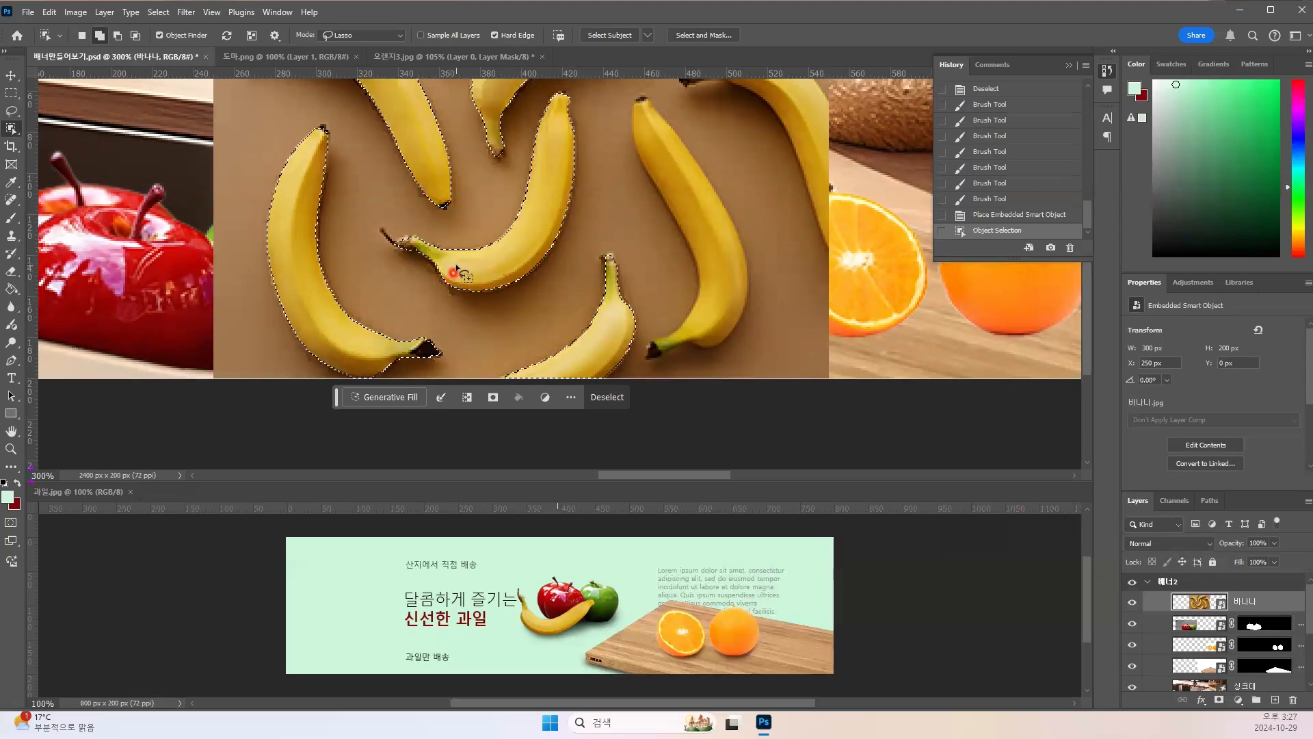
drag(454, 176, 446, 222)
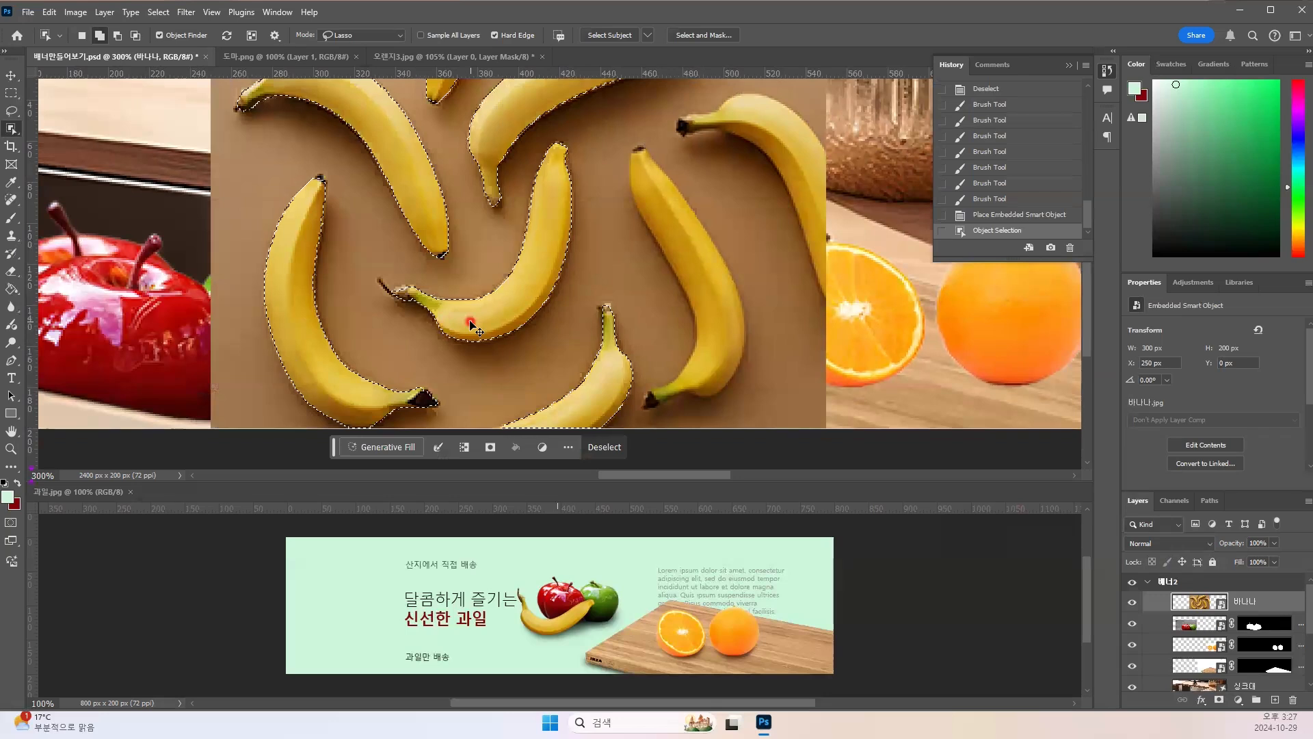
key(ctrl+minus)
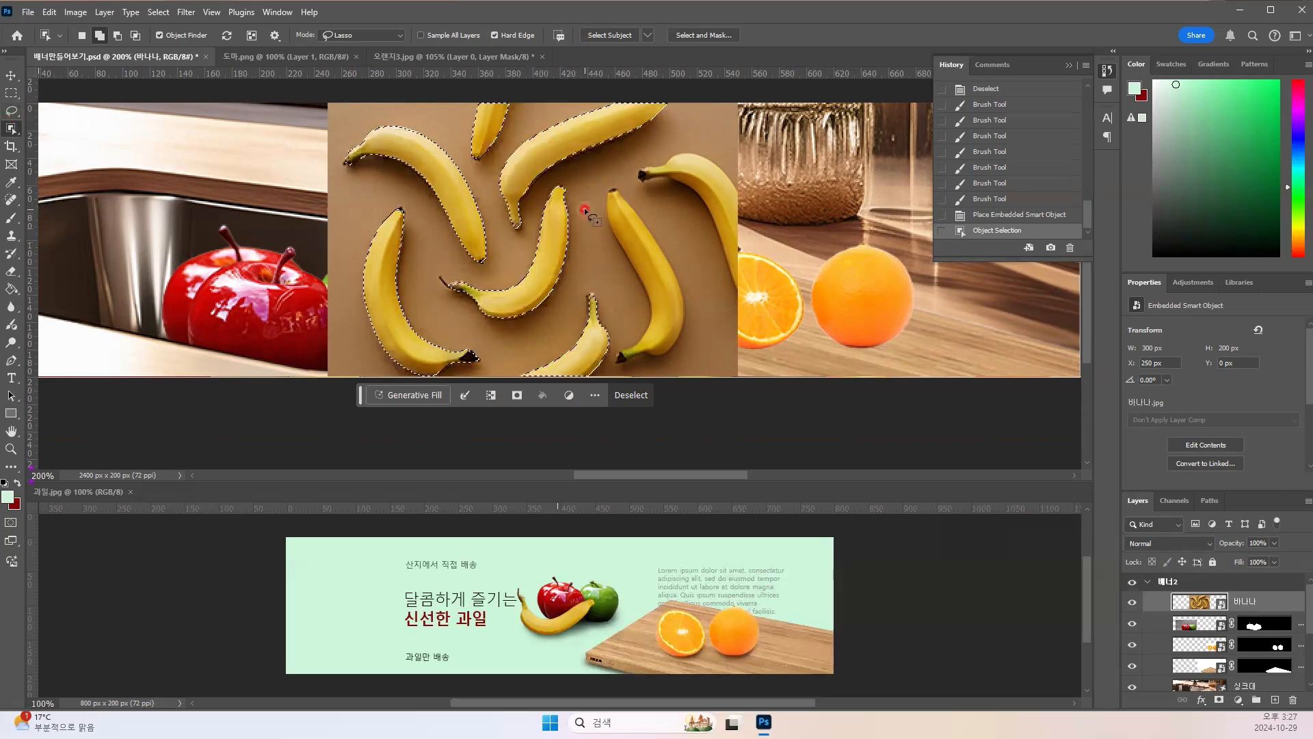
Step: Enter Select and Mask and lasso away every banana except the central one, including the leftover sliver, with Subtract from selection
click(706, 37)
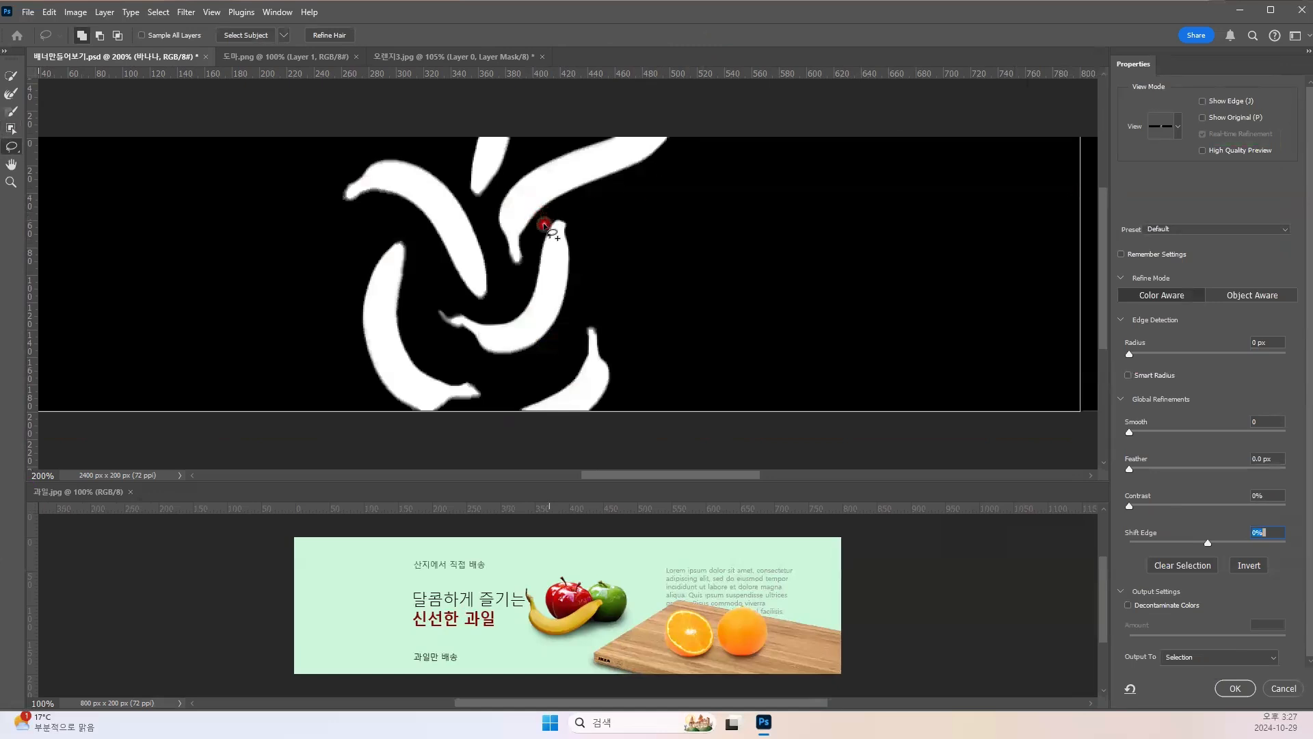
click(13, 148)
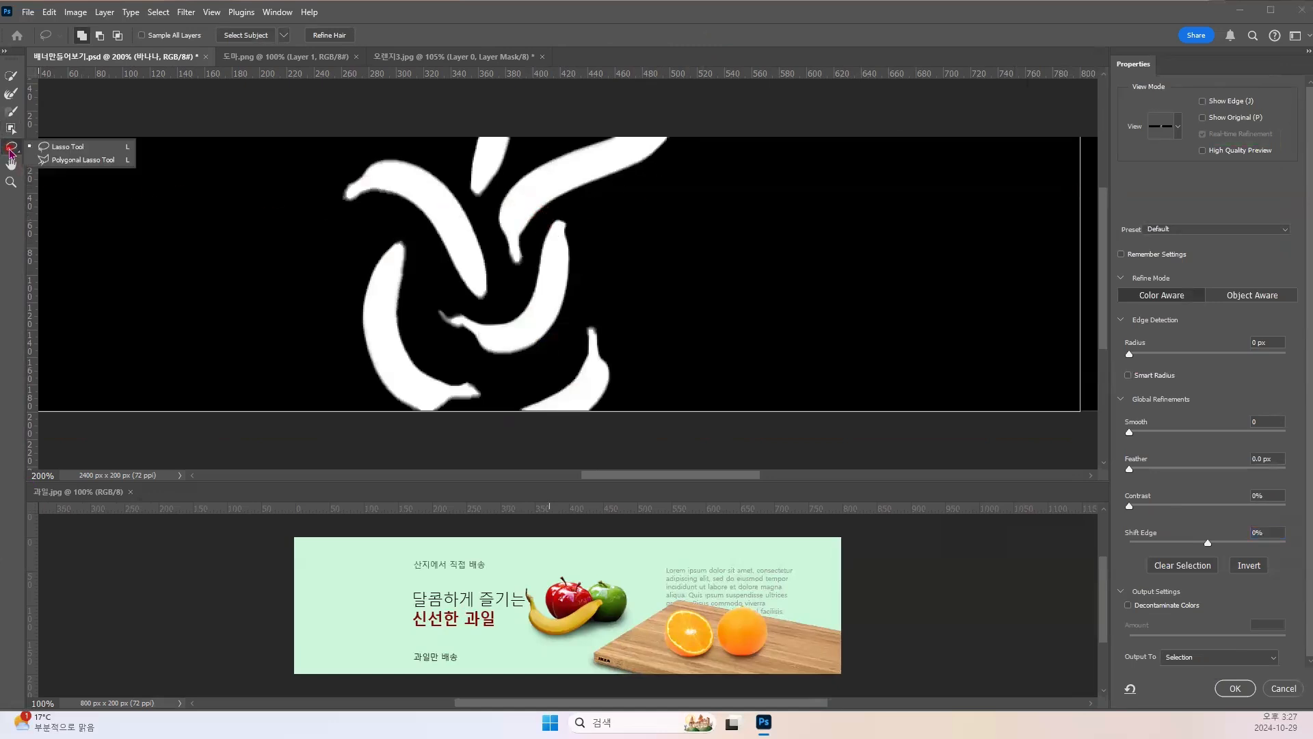
click(65, 148)
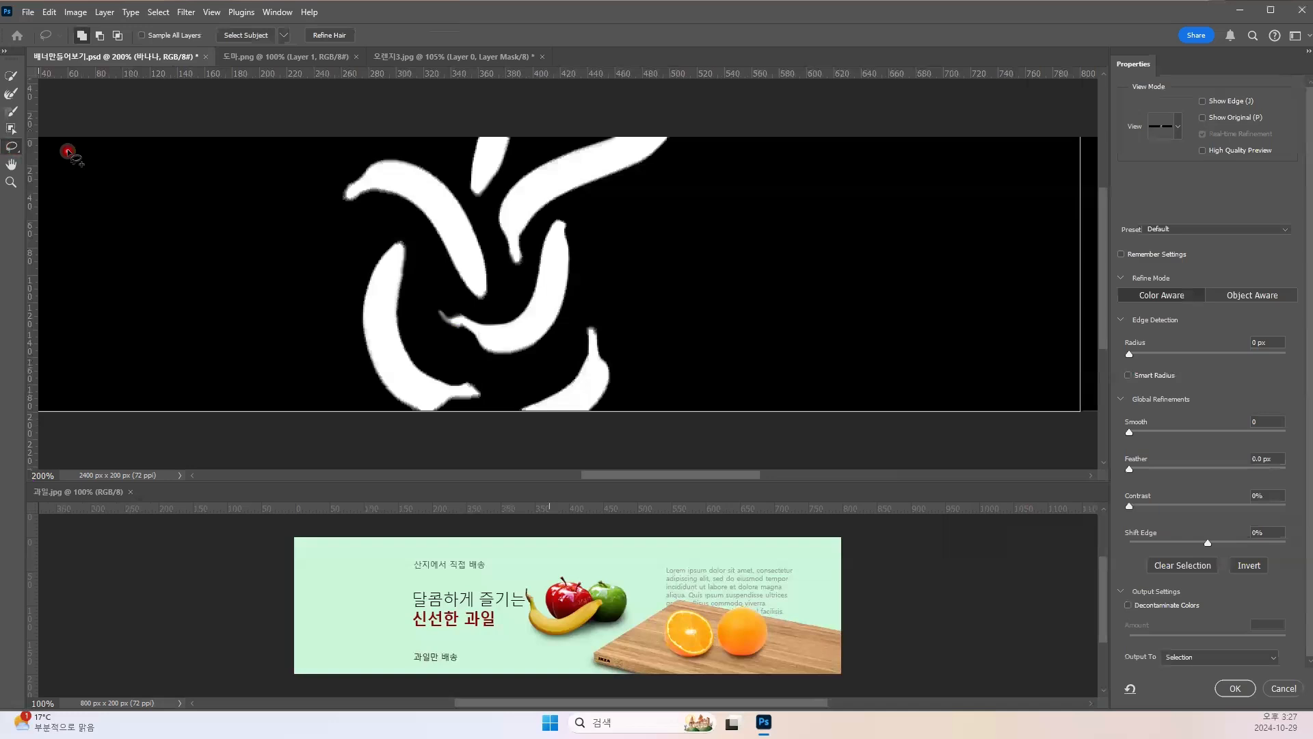
click(100, 35)
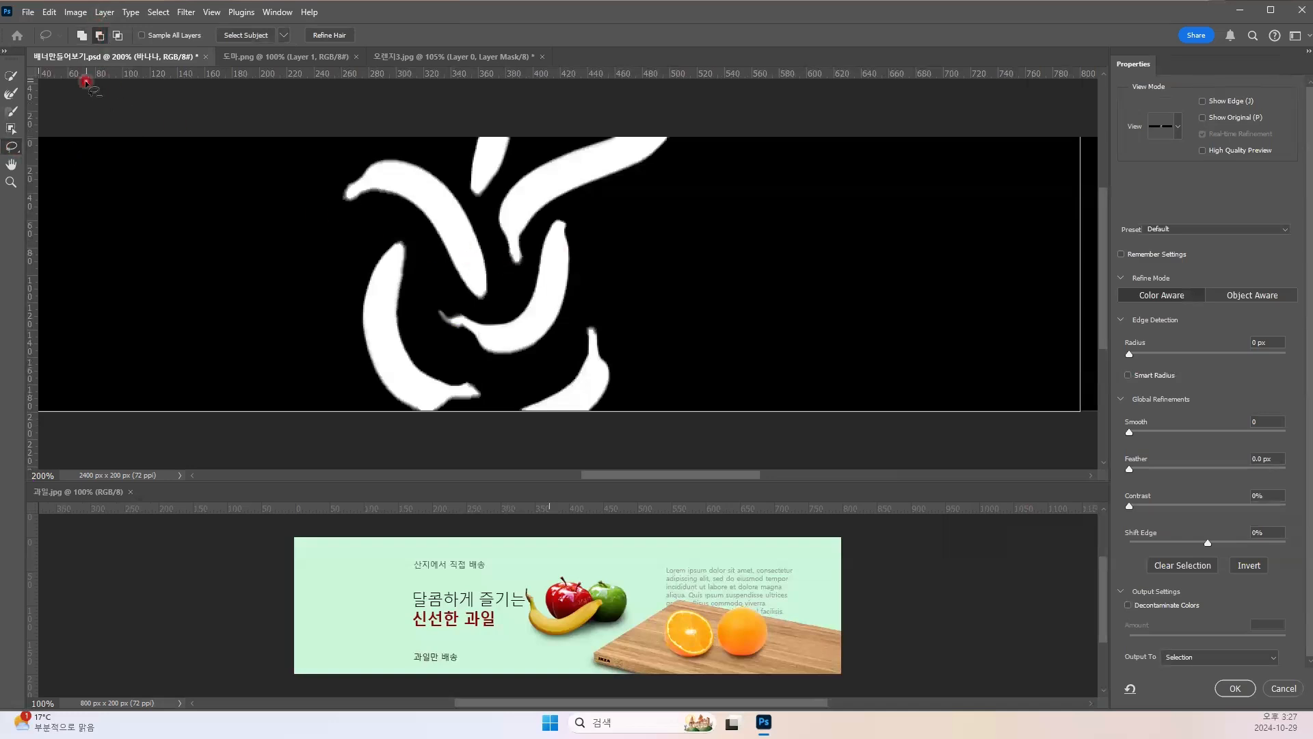
mouse_move(621, 203)
mouse_down()
mouse_move(518, 161)
mouse_move(535, 119)
mouse_move(690, 119)
mouse_move(684, 203)
mouse_up()
mouse_move(581, 186)
mouse_down()
mouse_move(535, 222)
mouse_move(522, 273)
mouse_move(492, 305)
mouse_move(463, 300)
mouse_move(383, 214)
mouse_move(327, 206)
mouse_move(308, 186)
mouse_move(371, 103)
mouse_move(431, 91)
mouse_move(547, 122)
mouse_move(594, 180)
mouse_up()
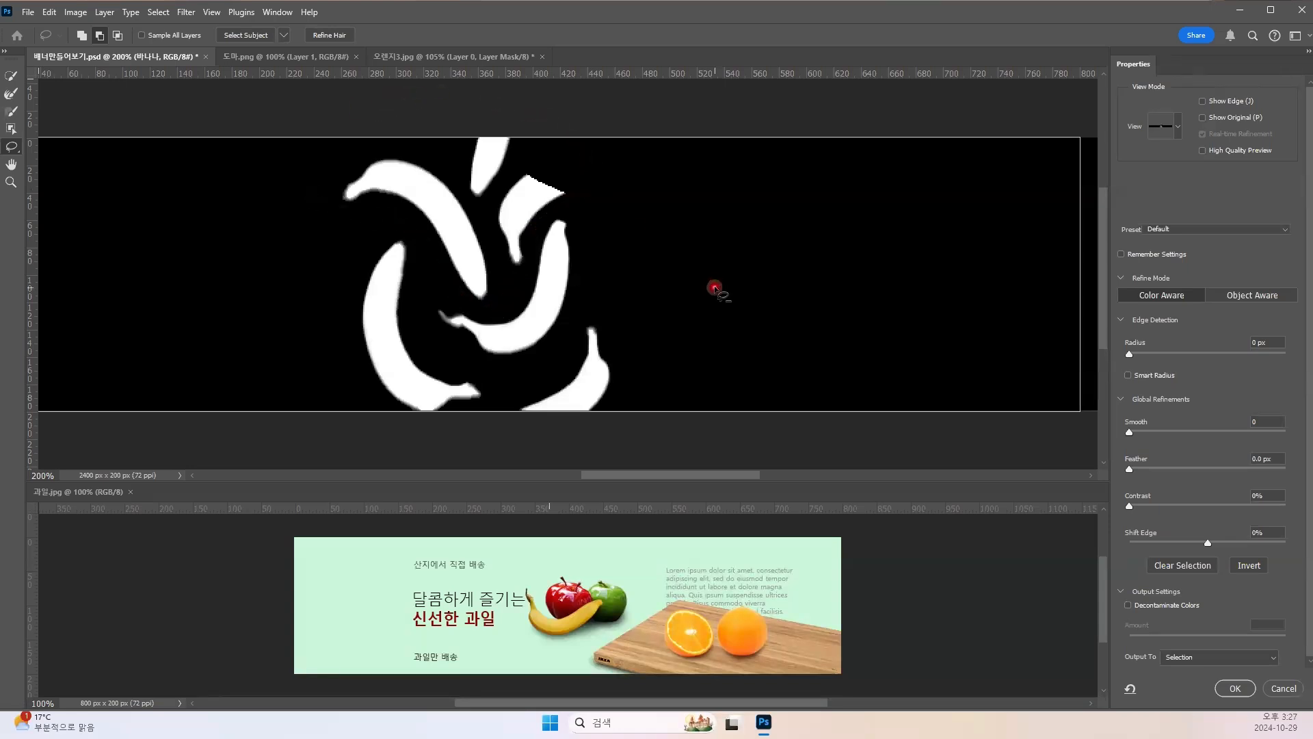
mouse_move(623, 329)
mouse_down()
mouse_move(506, 384)
mouse_move(434, 340)
mouse_move(404, 206)
mouse_move(347, 226)
mouse_move(366, 210)
mouse_move(335, 265)
mouse_move(350, 350)
mouse_move(441, 414)
mouse_move(606, 428)
mouse_move(647, 364)
mouse_move(648, 345)
mouse_move(620, 331)
mouse_up()
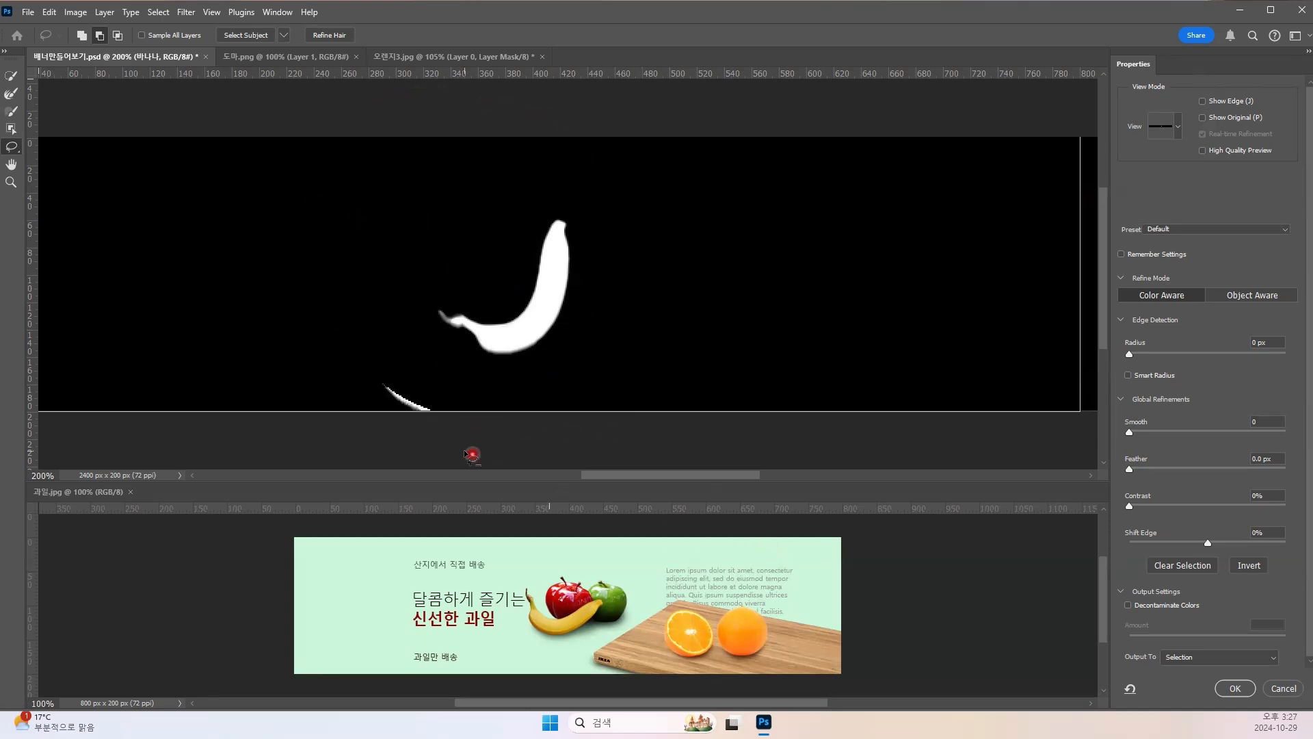
mouse_move(417, 375)
mouse_down()
mouse_move(358, 374)
mouse_move(366, 403)
mouse_move(437, 418)
mouse_move(438, 387)
mouse_move(414, 369)
mouse_up()
Step: Show the selection in Overlay view and try to add the central banana's dark stem tip with the Quick Selection tool at size 13
key(ctrl+plus)
key(ctrl+plus)
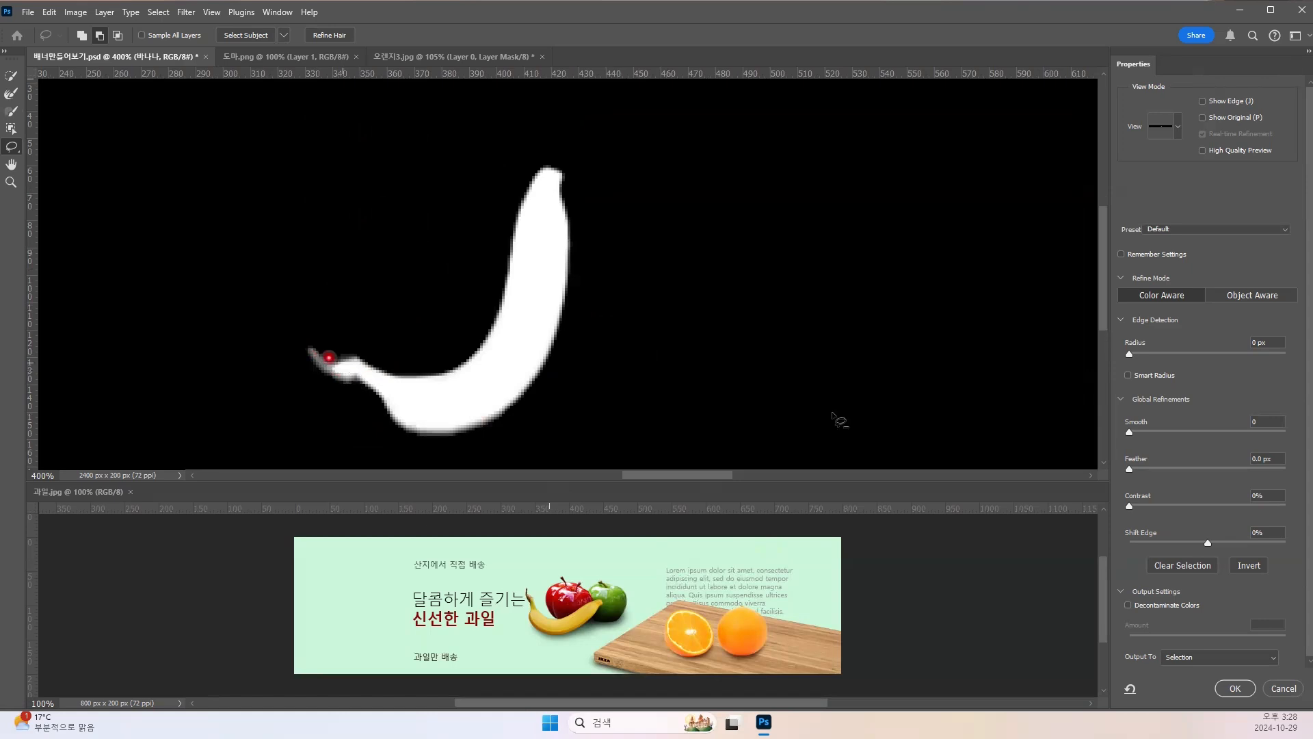
click(1184, 129)
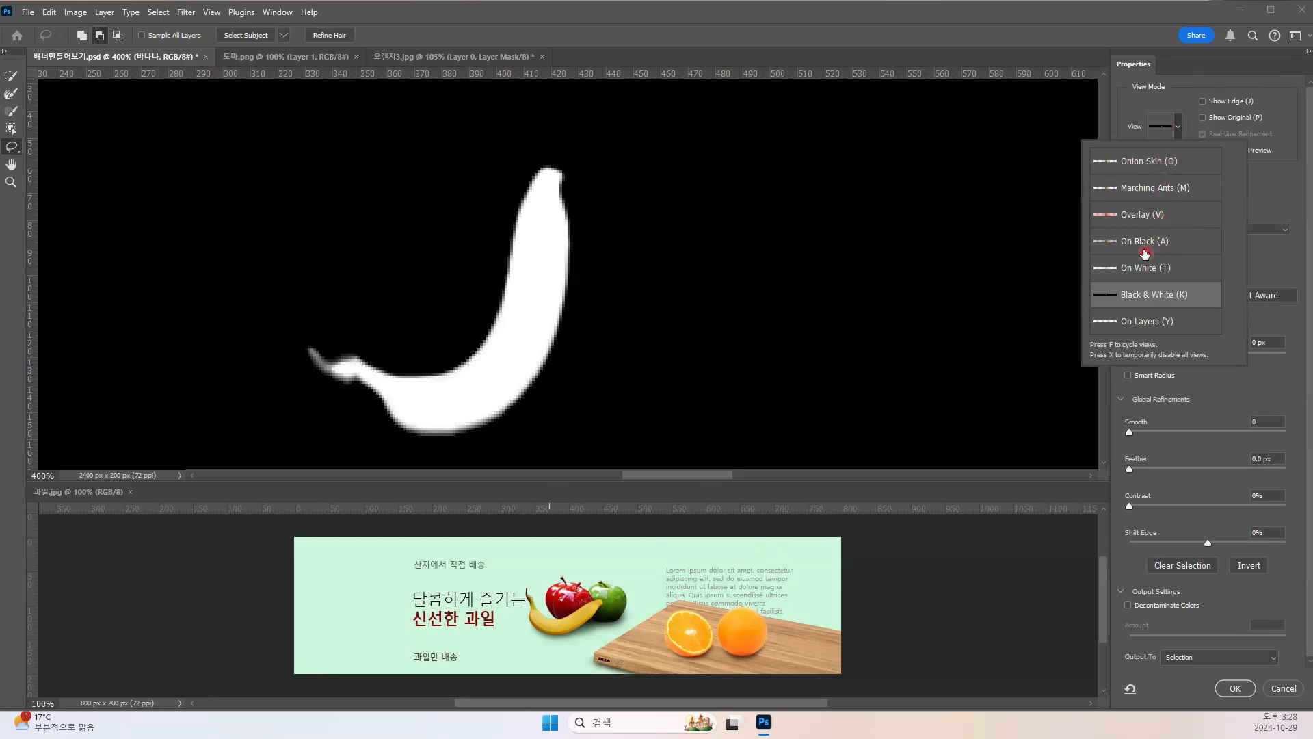
click(1140, 217)
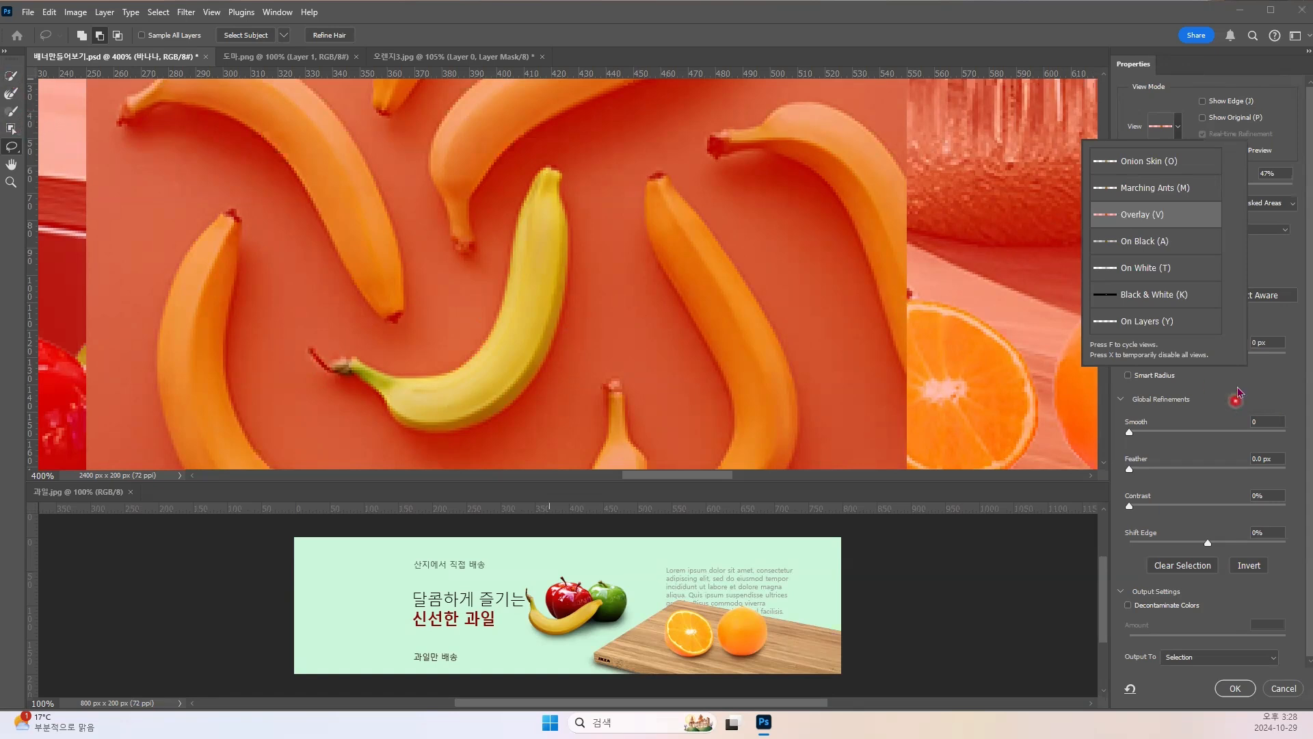
click(11, 76)
drag(327, 347, 355, 372)
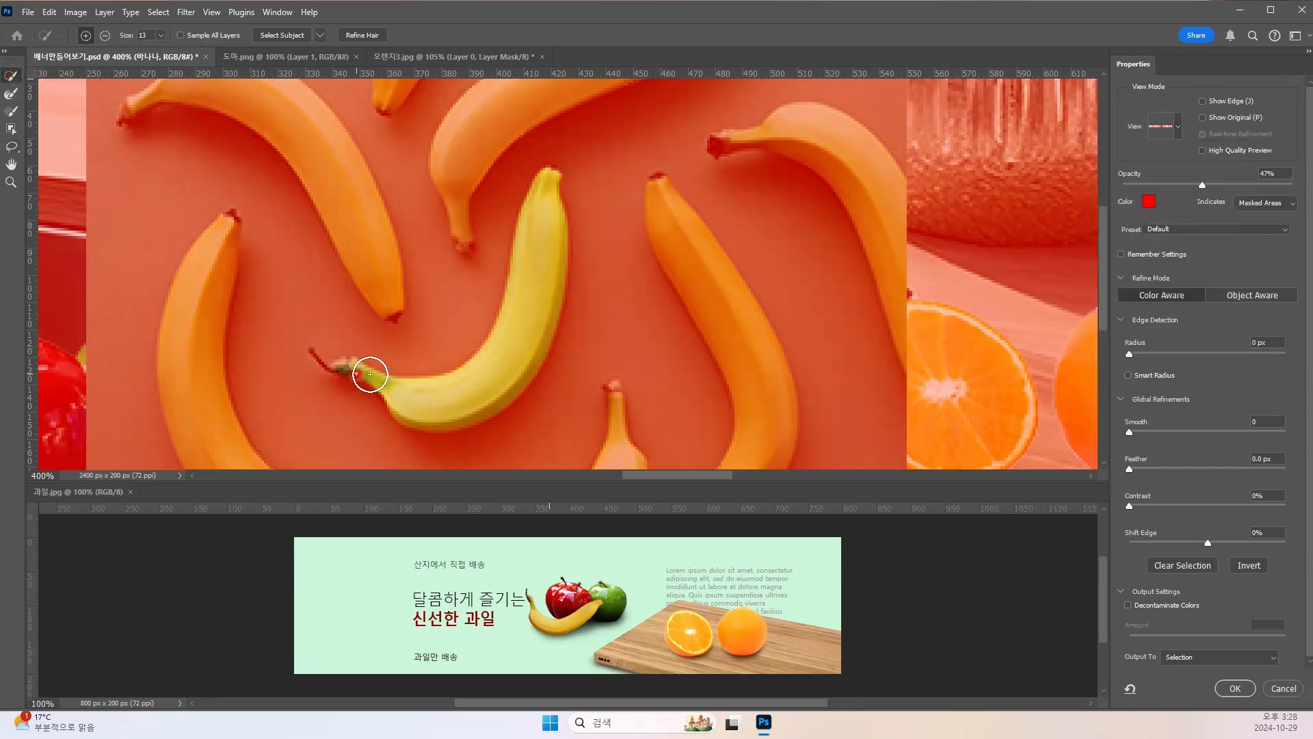
Step: Return to Black & White view, add the banana's stem tip with the Quick Selection brush at size 2, and undo the stroke that spills below it
key(ctrl+plus)
key(ctrl+plus)
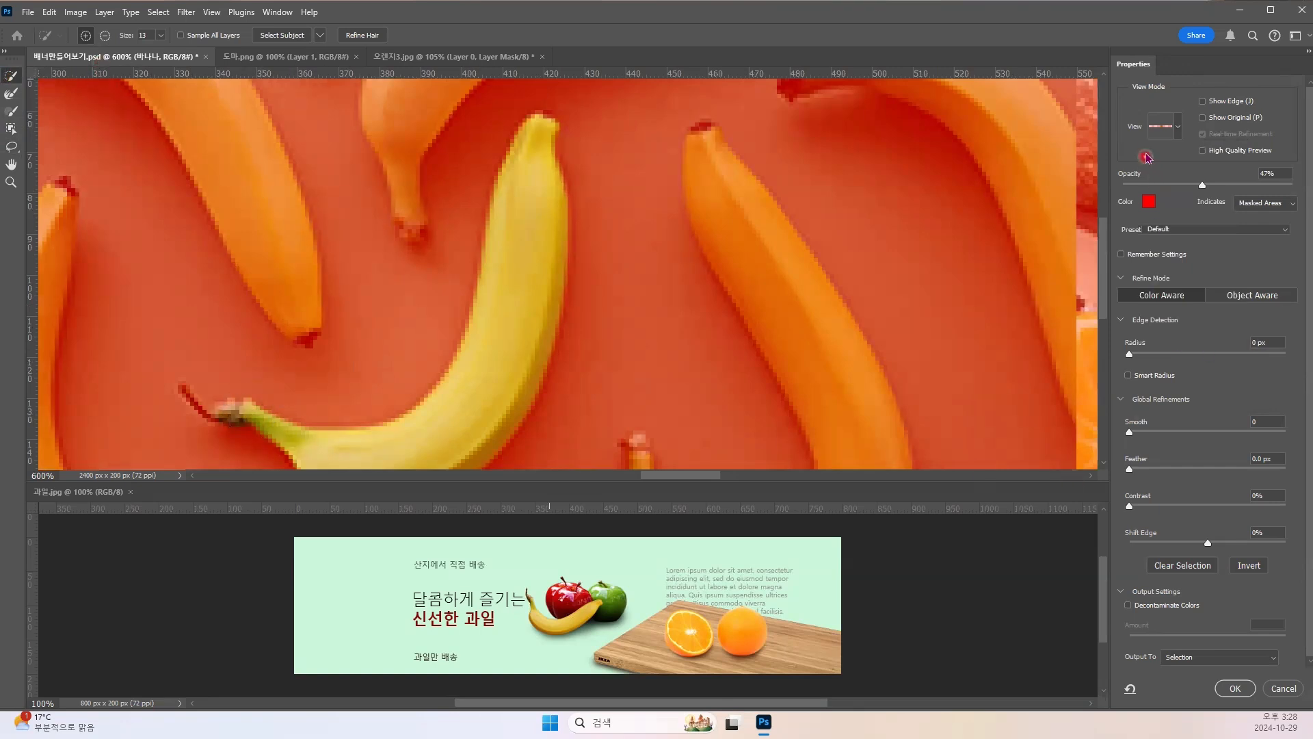
click(1180, 128)
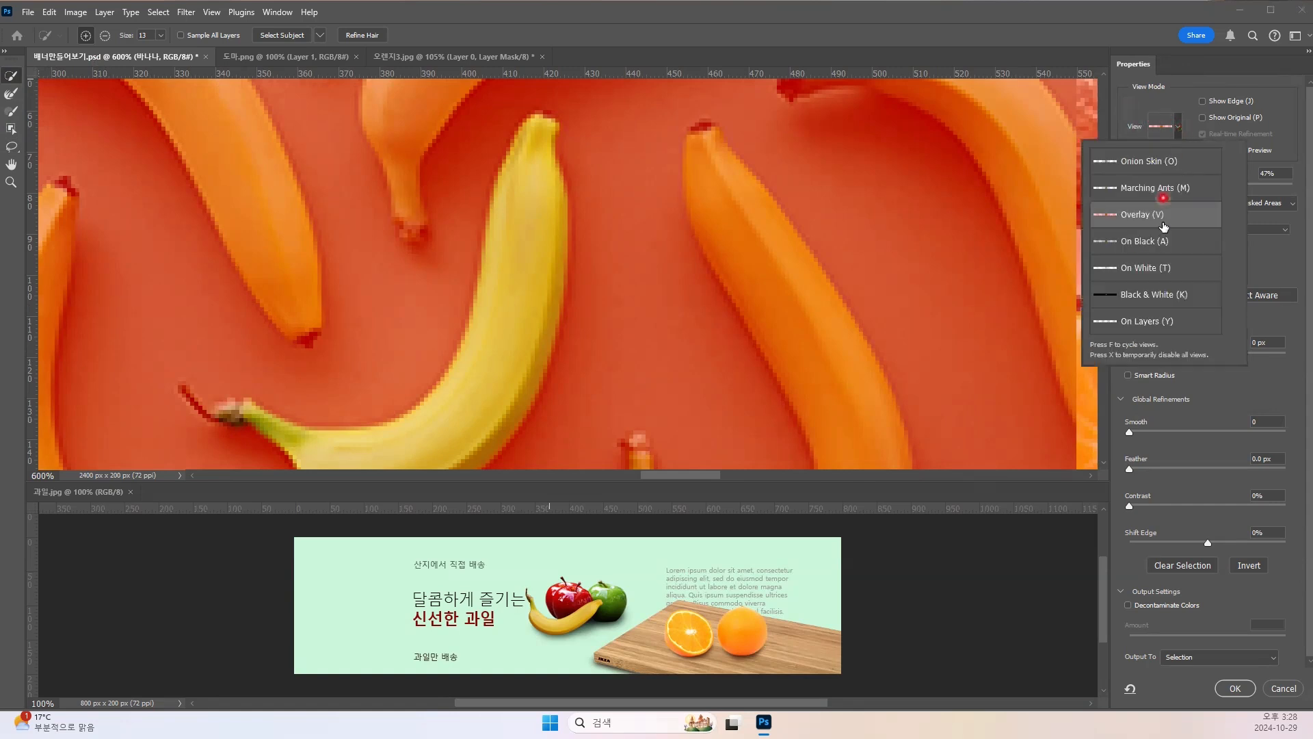
click(1142, 295)
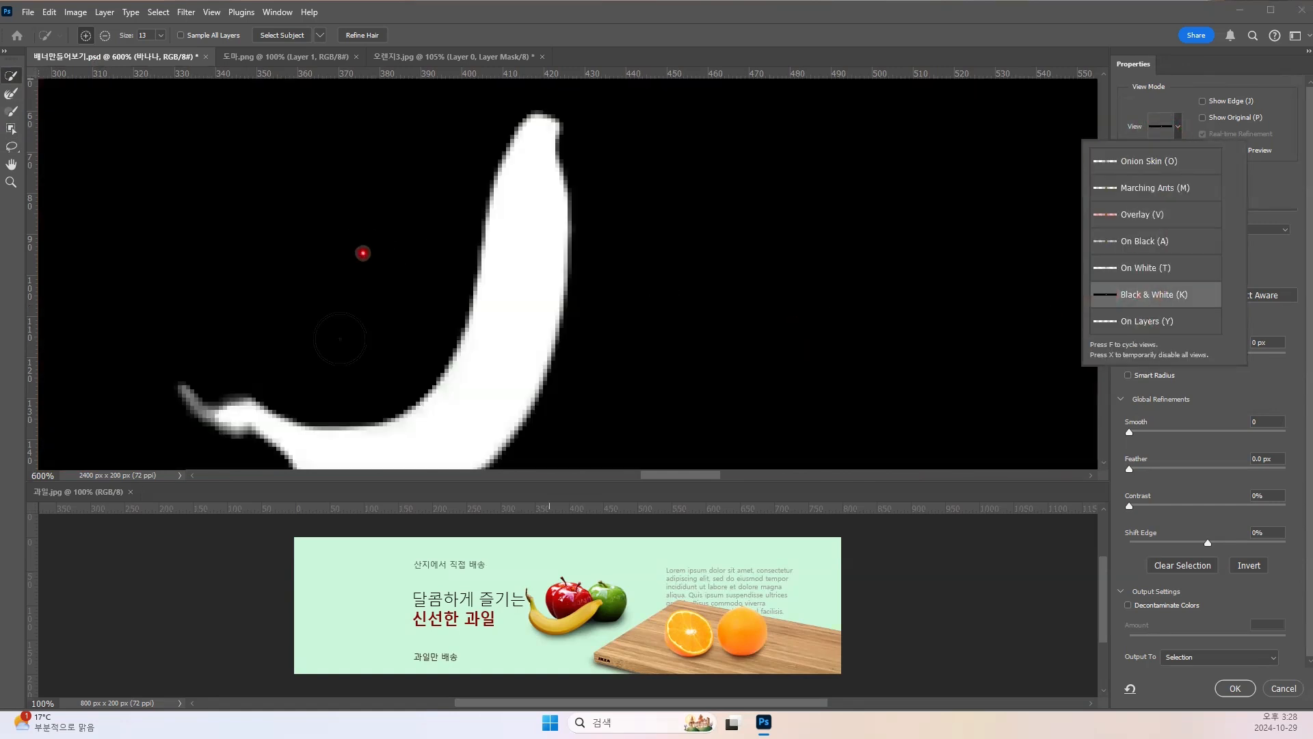
mouse_move(204, 372)
mouse_down()
mouse_move(226, 420)
mouse_move(431, 442)
mouse_up()
key(bracketleft)
key(bracketleft)
key(bracketleft)
key(bracketleft)
key(bracketleft)
key(bracketleft)
key(bracketleft)
key(bracketleft)
key(bracketleft)
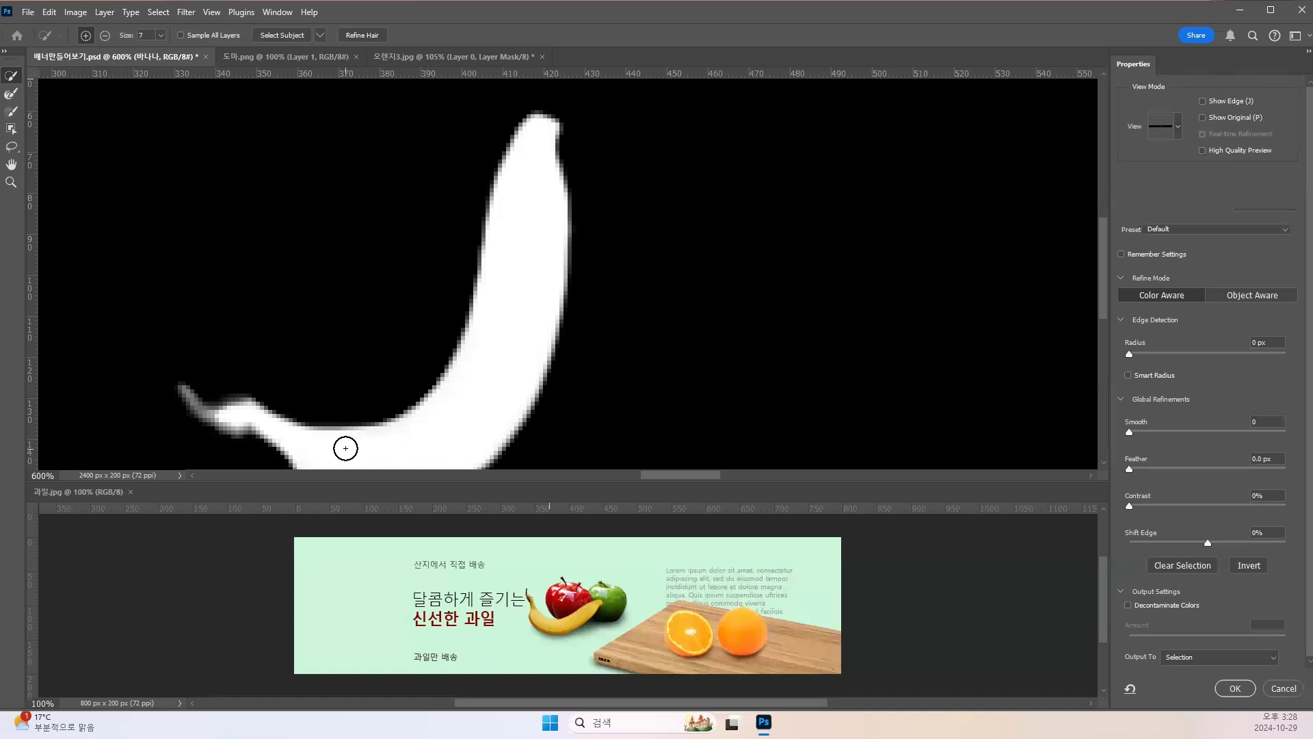
mouse_move(208, 414)
mouse_down()
mouse_move(222, 414)
mouse_move(182, 390)
mouse_move(236, 435)
mouse_move(273, 438)
mouse_up()
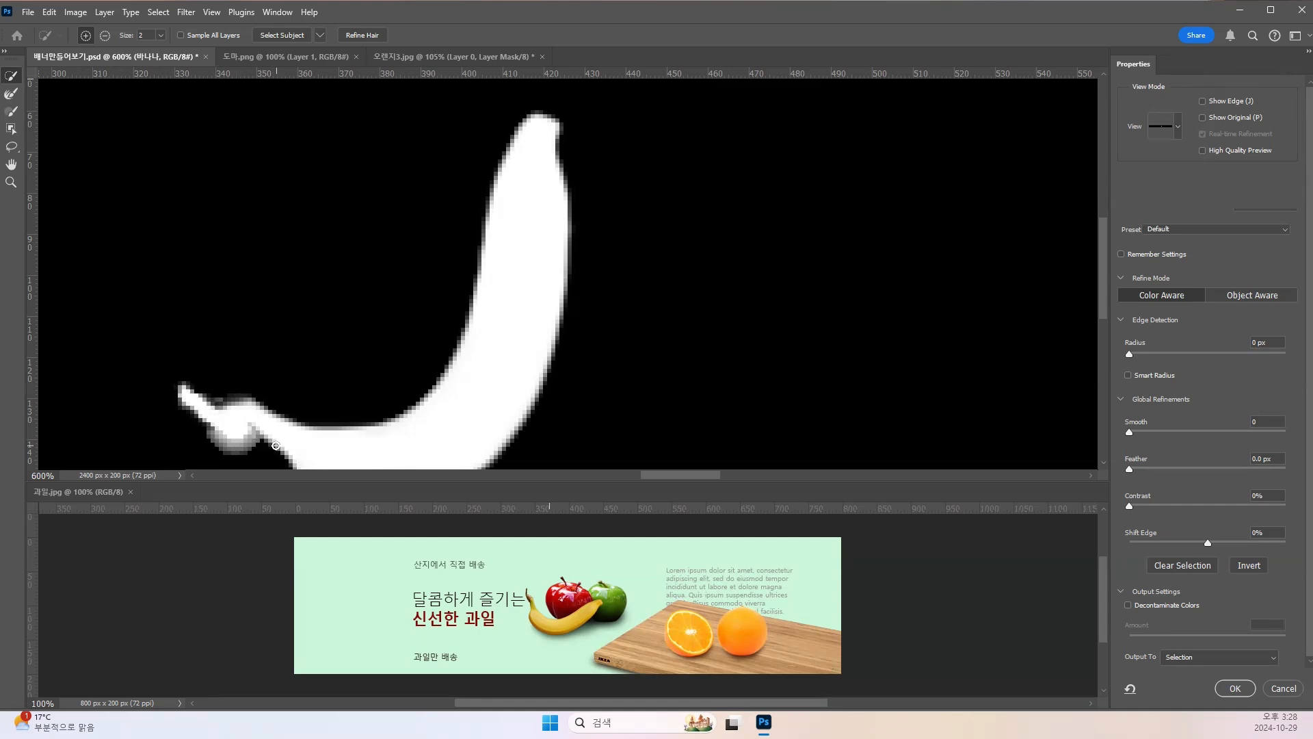
key(ctrl+z)
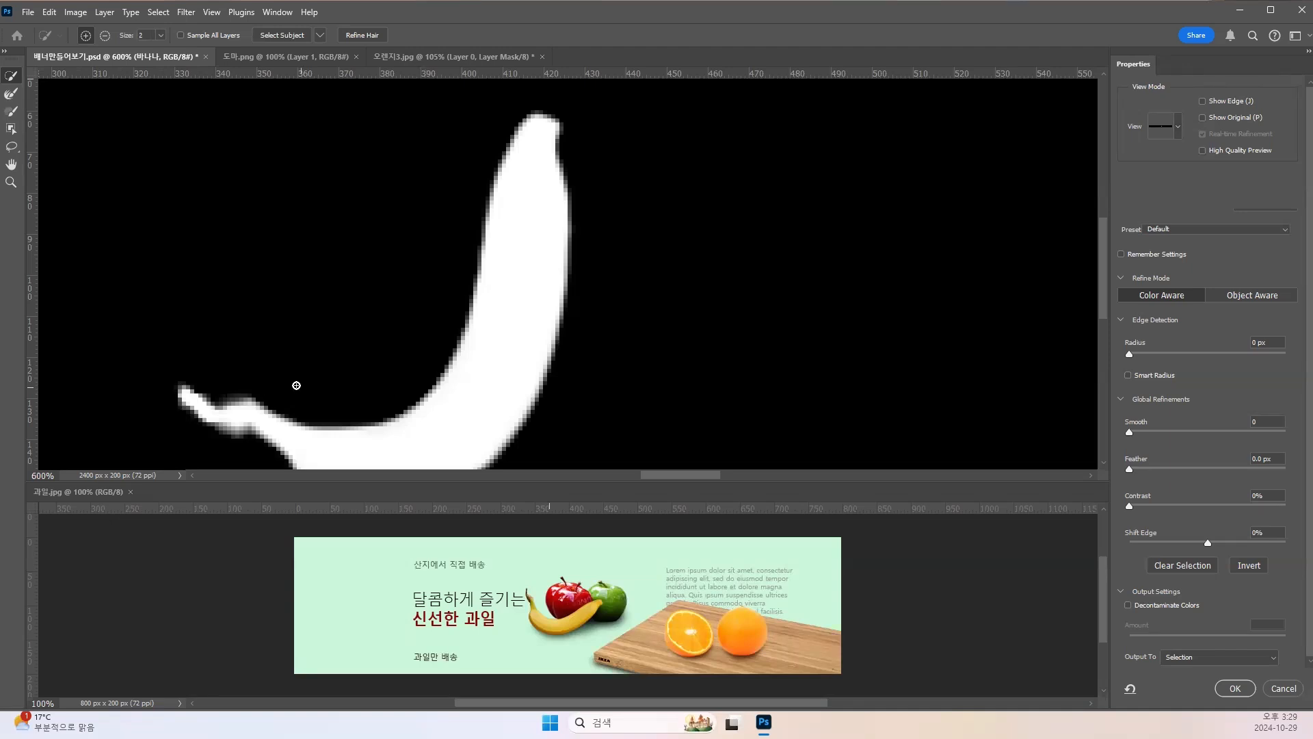
Step: Refine the base of the banana's stem by adding and subtracting with the size 2 Quick Selection brush, checking the cut-out On Layers
mouse_move(236, 405)
mouse_down()
mouse_move(248, 414)
mouse_move(230, 422)
mouse_up()
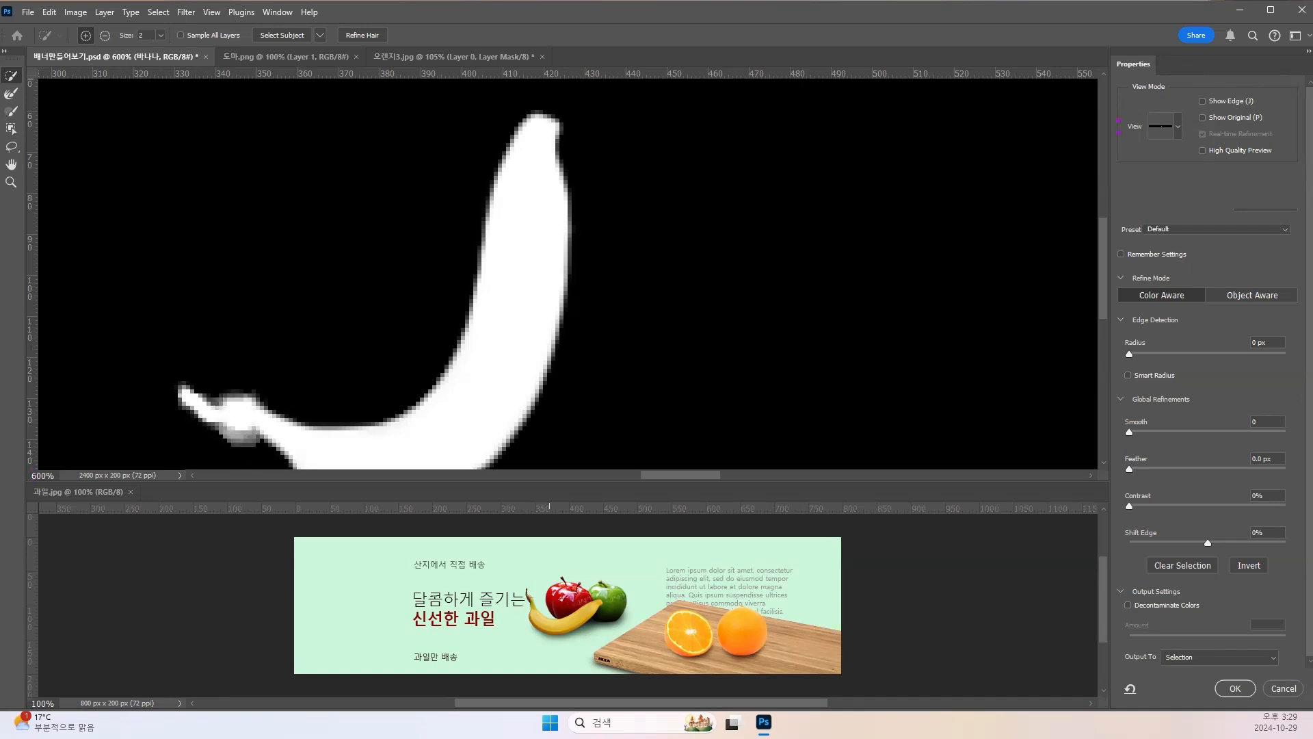
click(105, 36)
drag(219, 439, 251, 452)
key(ctrl+minus)
key(ctrl+minus)
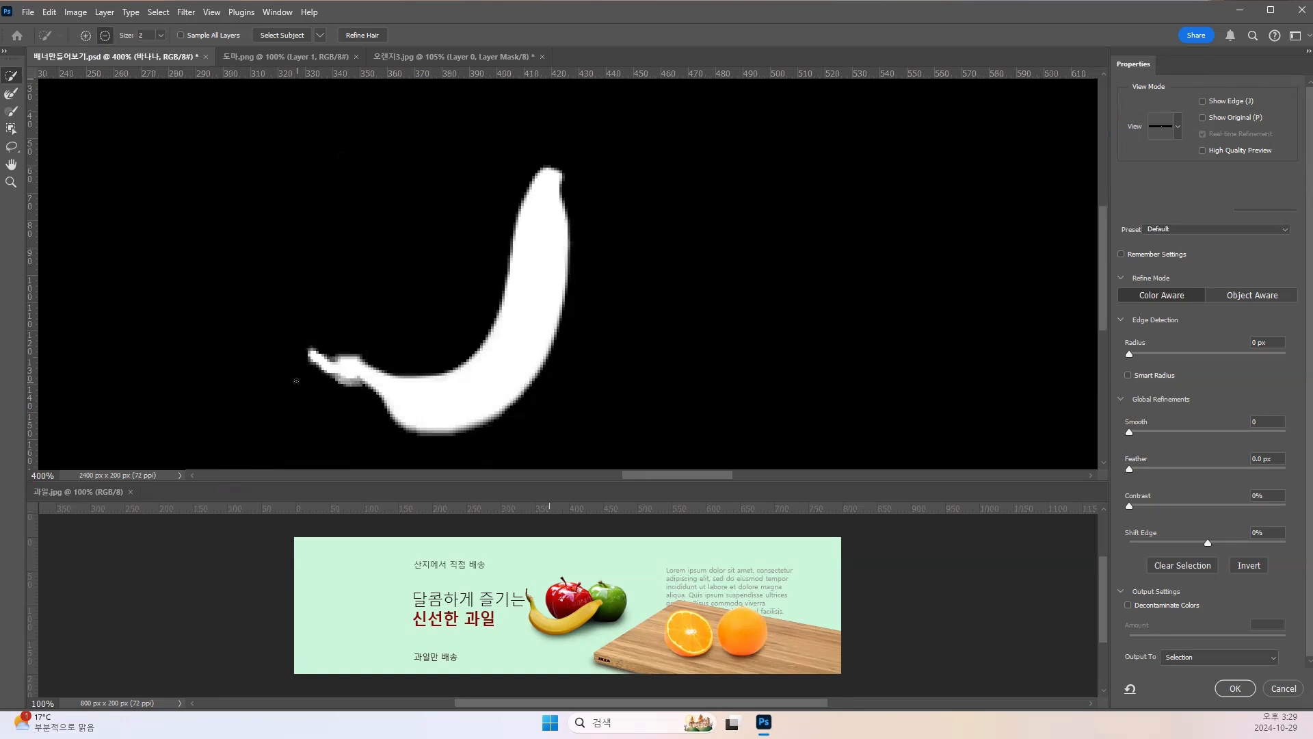
drag(357, 385, 348, 386)
click(1179, 130)
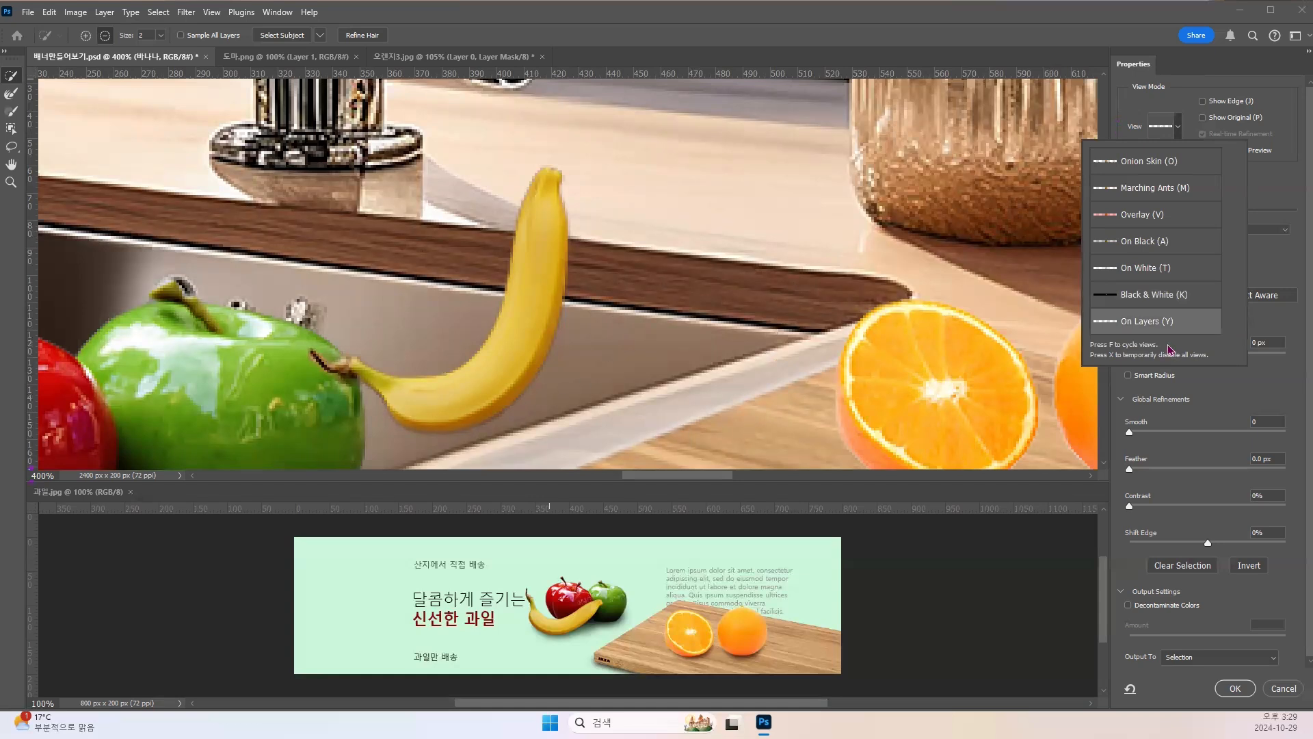
click(1140, 302)
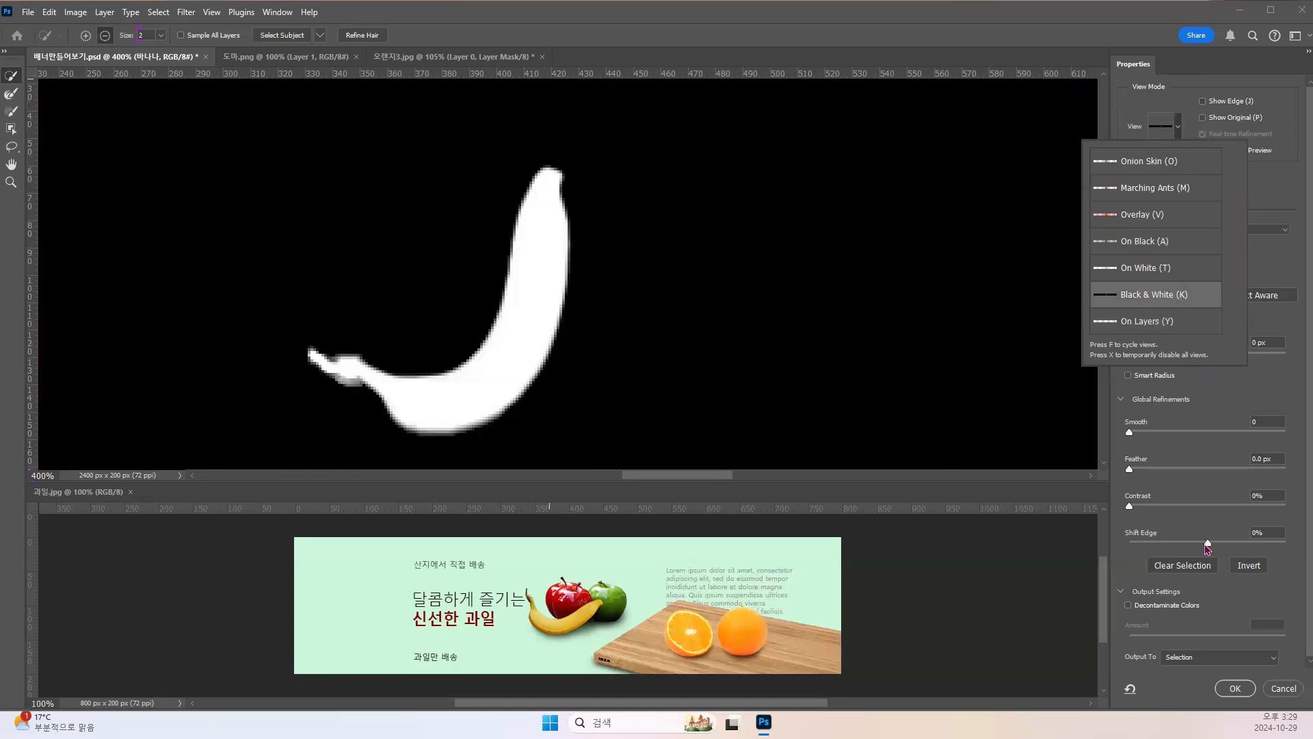
Step: Set Contrast to 22% and Shift Edge to -34%, and output the refined selection as a layer mask on the 바나나 layer
drag(1208, 545, 1204, 545)
drag(1131, 507, 1165, 508)
mouse_move(1203, 550)
mouse_down()
mouse_move(1155, 550)
mouse_move(1183, 549)
mouse_up()
click(1181, 545)
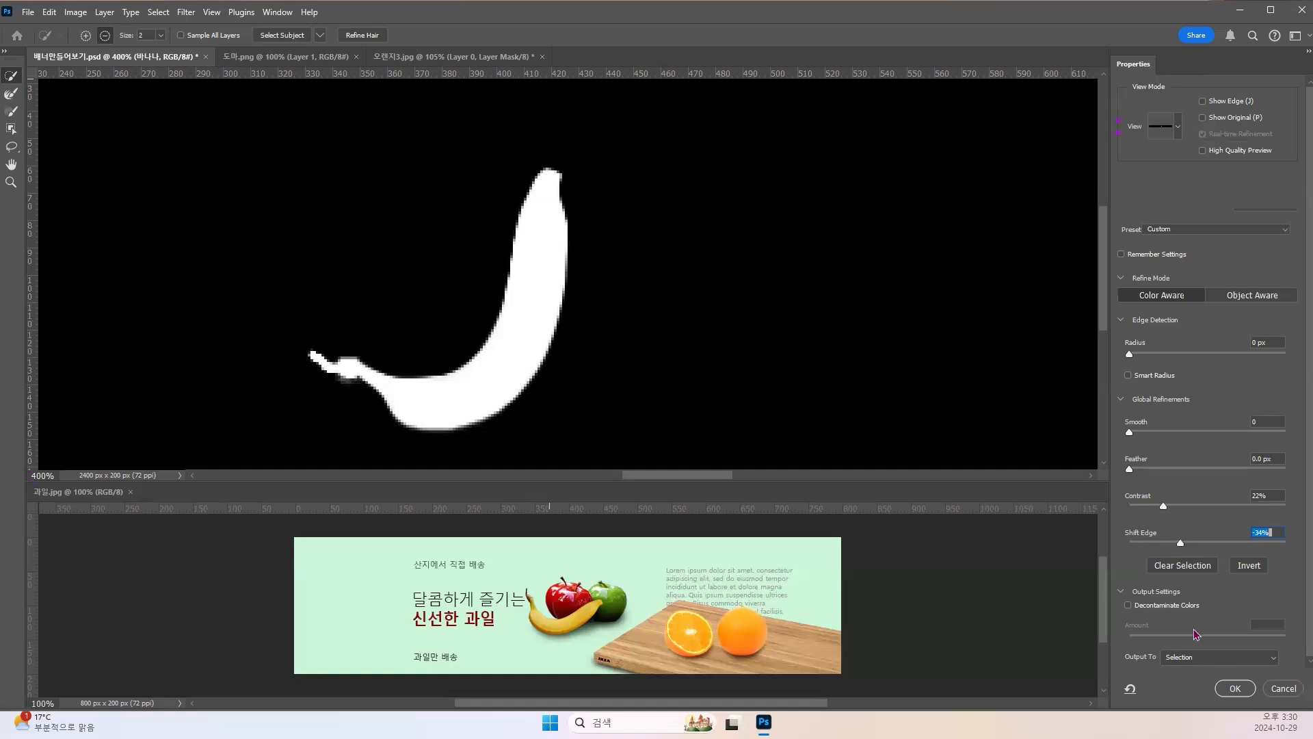
click(1185, 658)
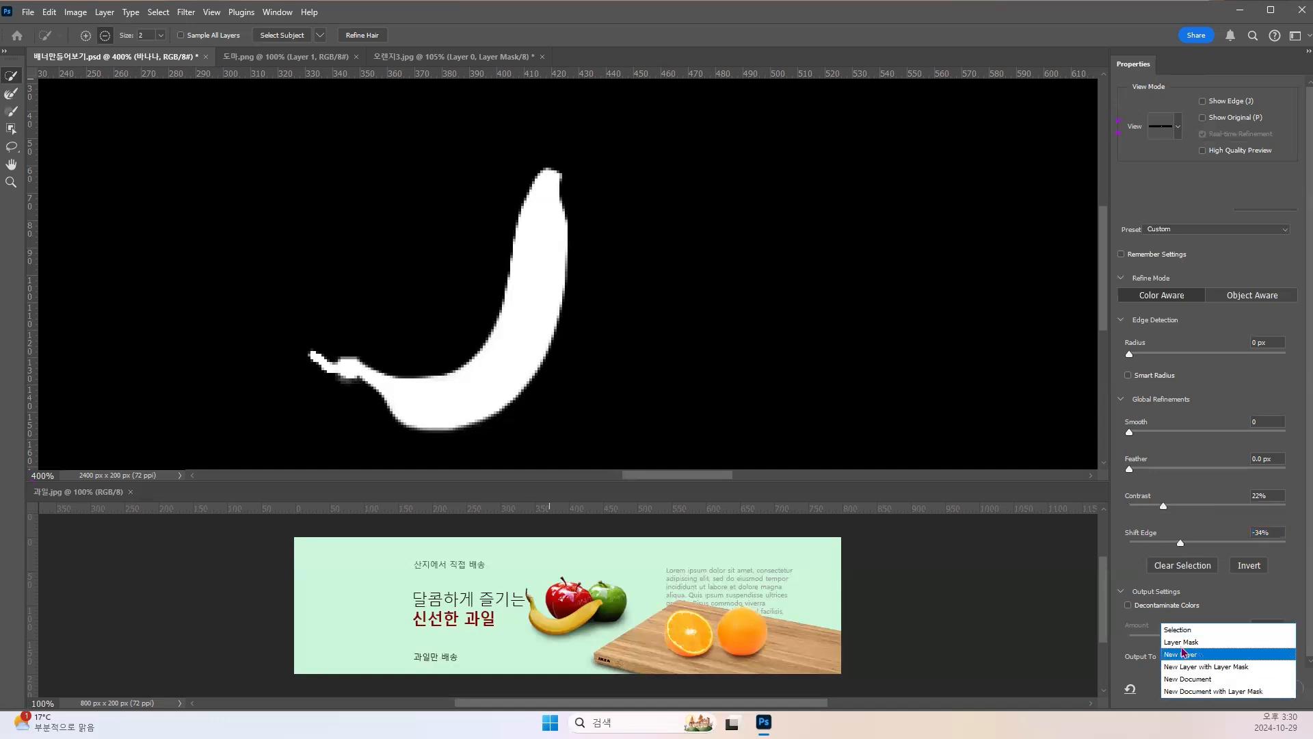
click(1184, 643)
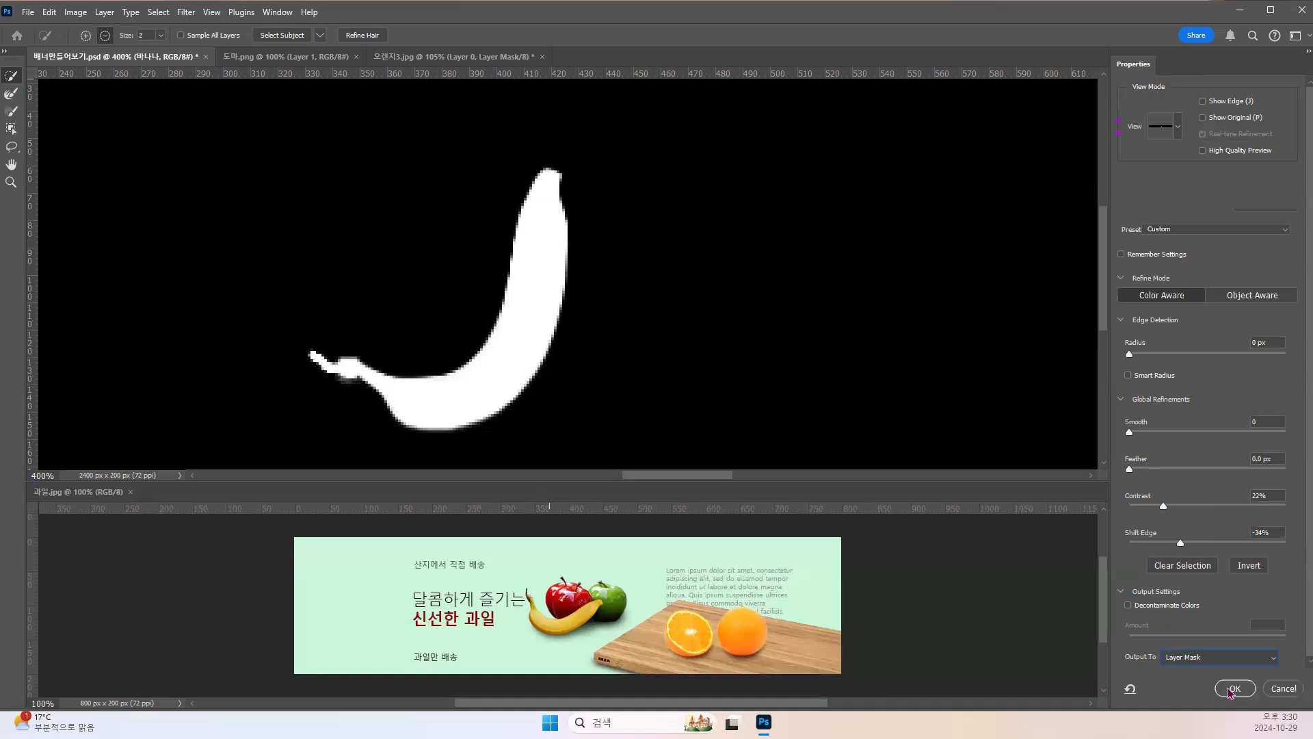
key(Return)
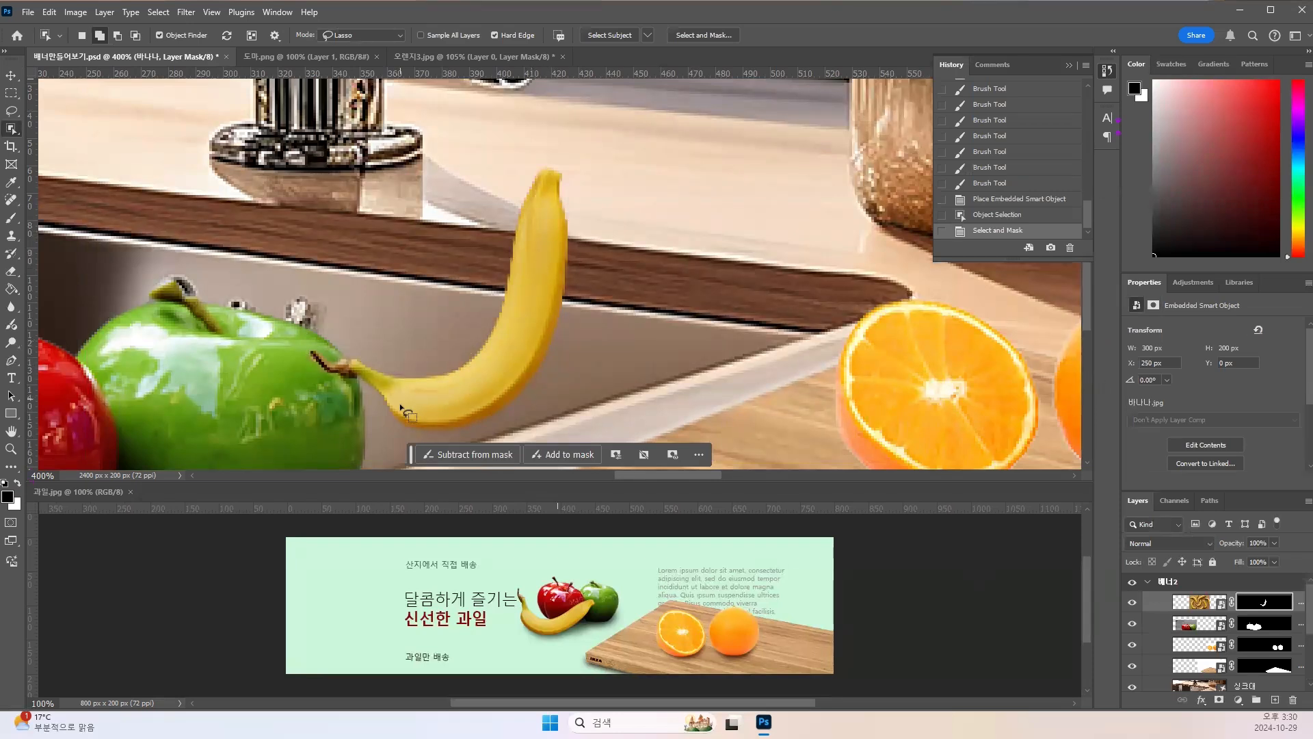
Step: Brush black at size 2 on the 바나나 layer mask around the banana's dark stem to clean up its edge
key(ctrl+plus)
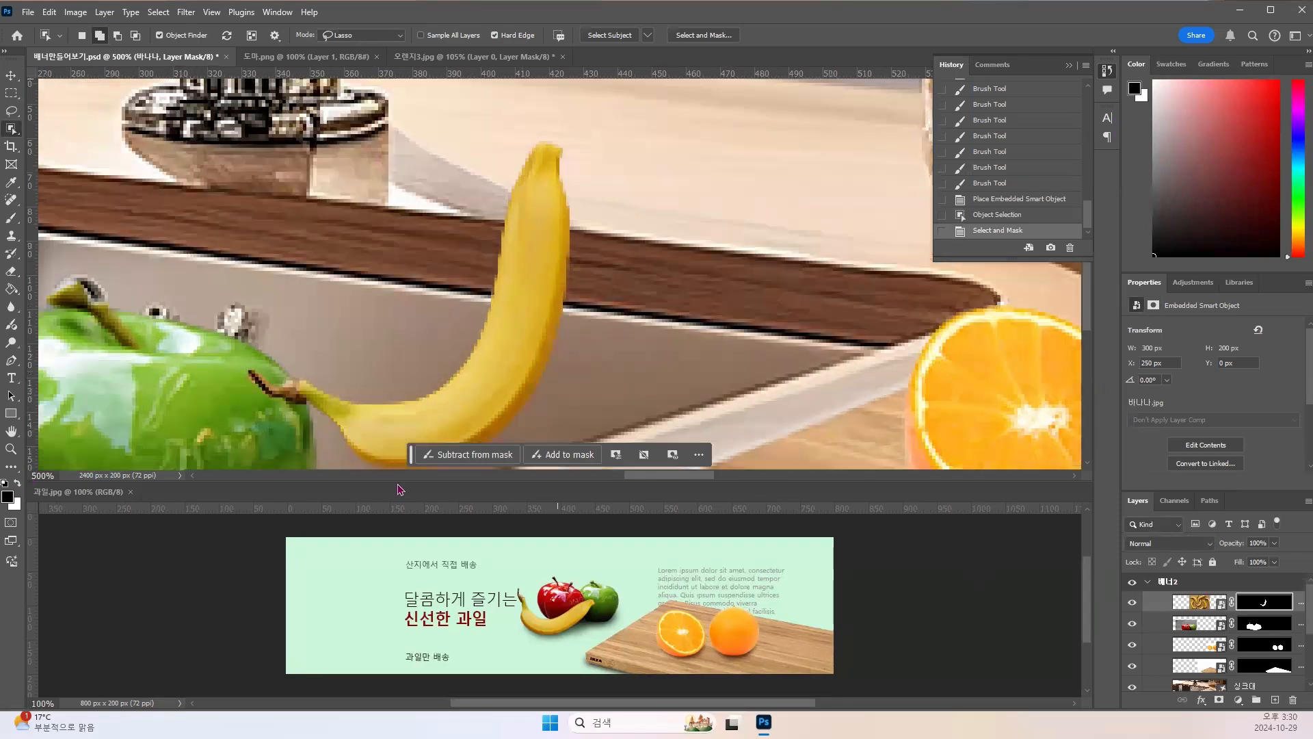
key(ctrl+plus)
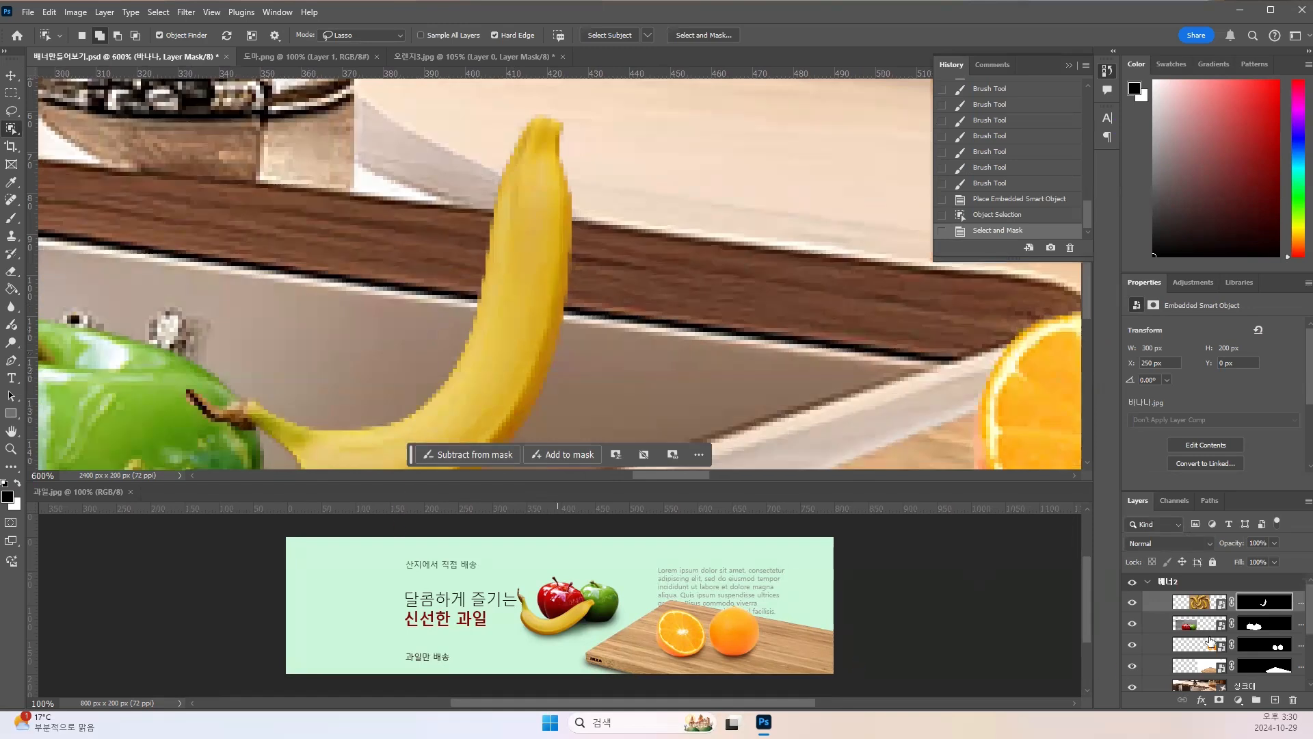
click(1269, 603)
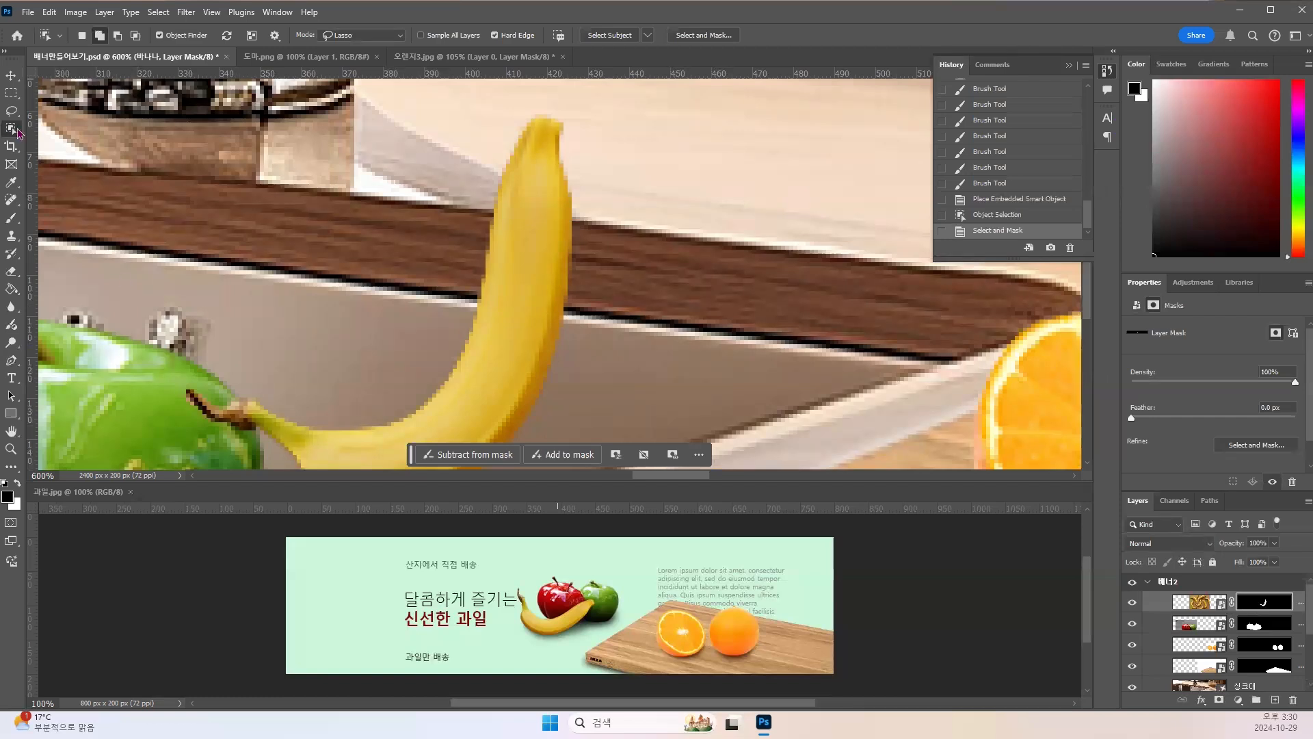
click(11, 219)
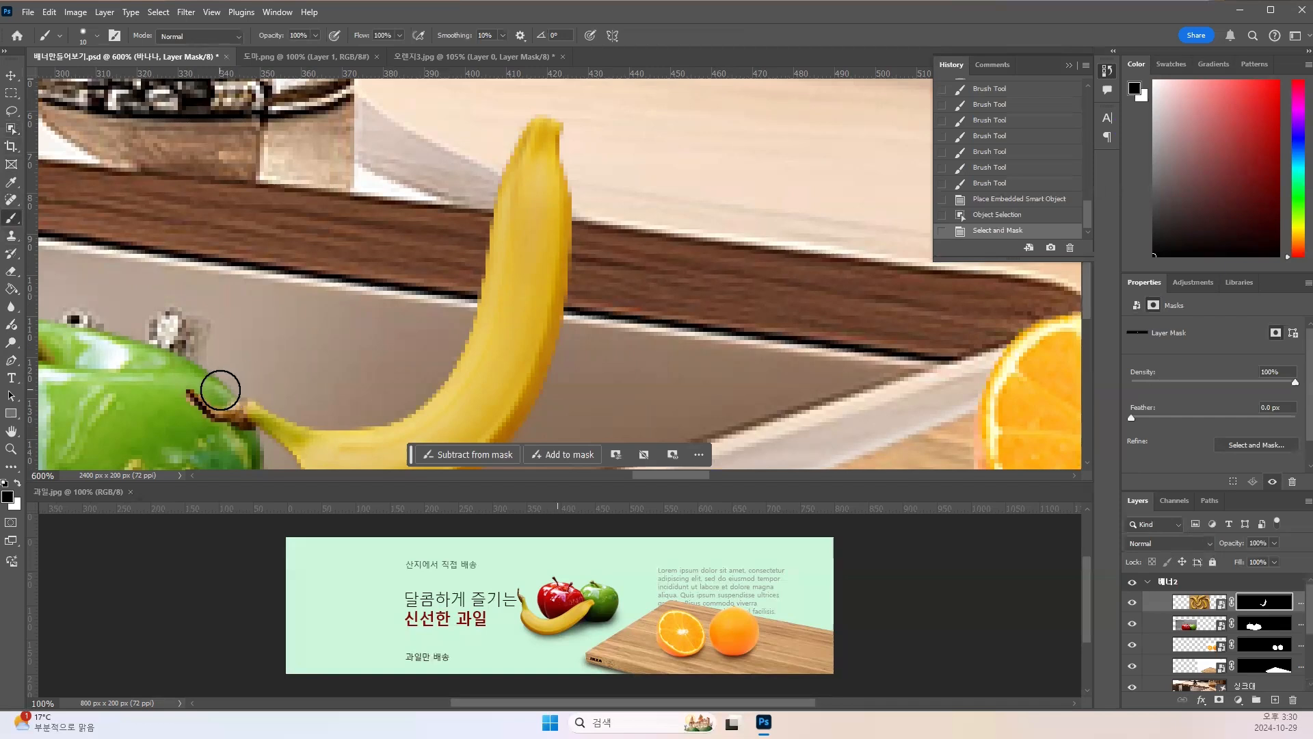
key(bracketleft)
key(bracketleft)
key(bracketleft)
key(bracketleft)
key(bracketleft)
key(bracketleft)
mouse_move(190, 369)
mouse_down()
mouse_move(179, 404)
mouse_move(240, 443)
mouse_move(228, 398)
mouse_up()
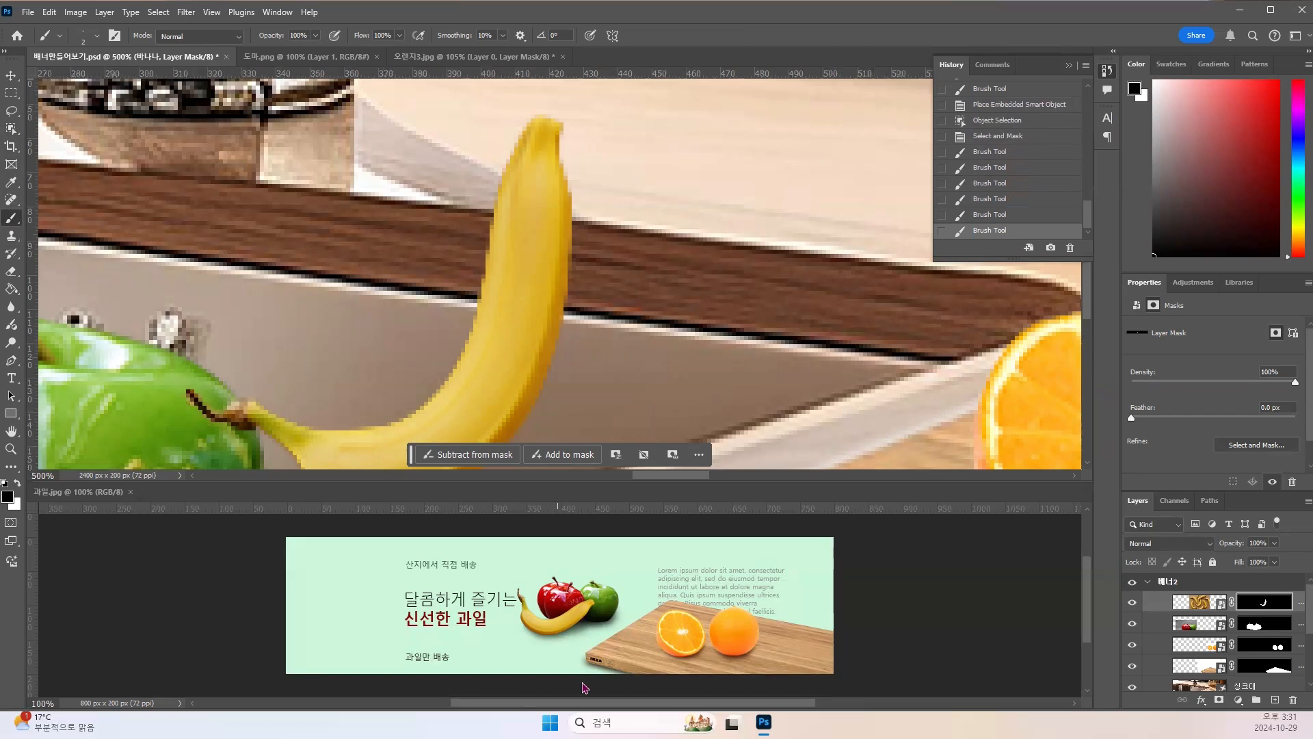
Step: Move the masked banana to the left end of the sink, beside the red apples
key(ctrl+minus)
key(ctrl+minus)
key(ctrl+minus)
key(ctrl+minus)
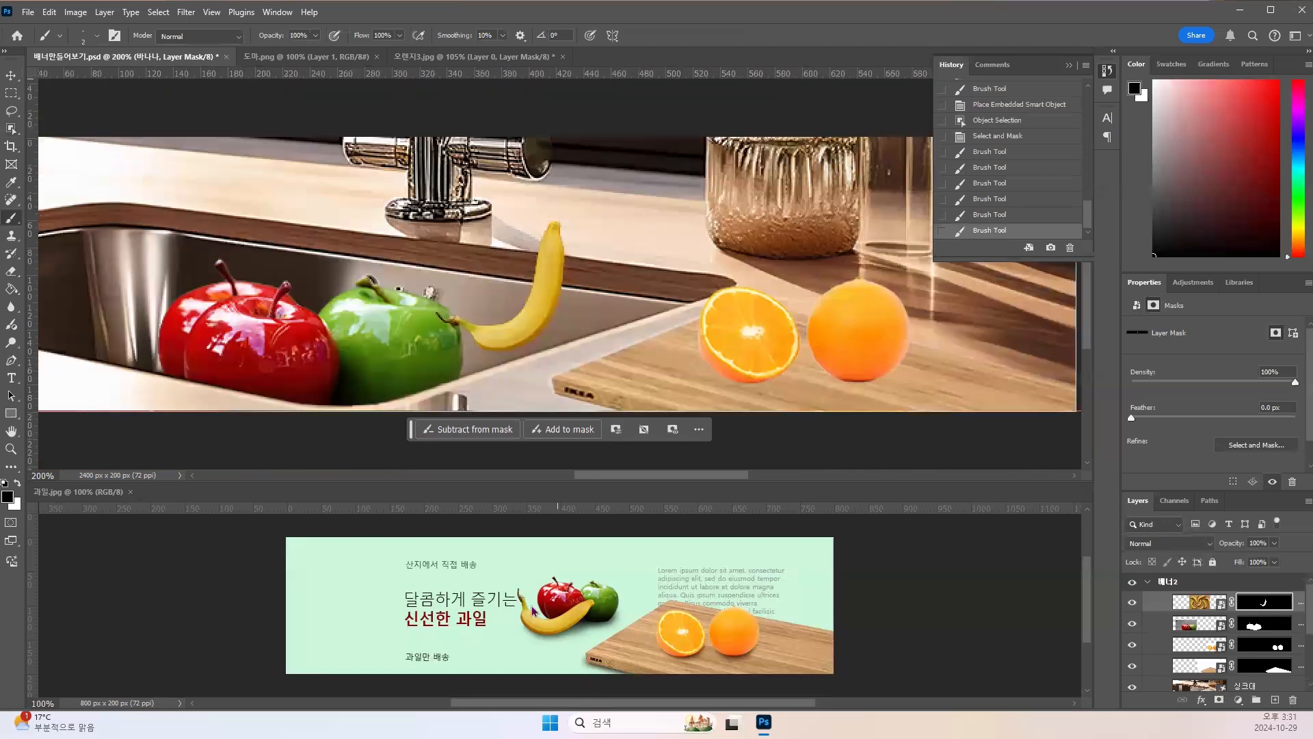
click(11, 74)
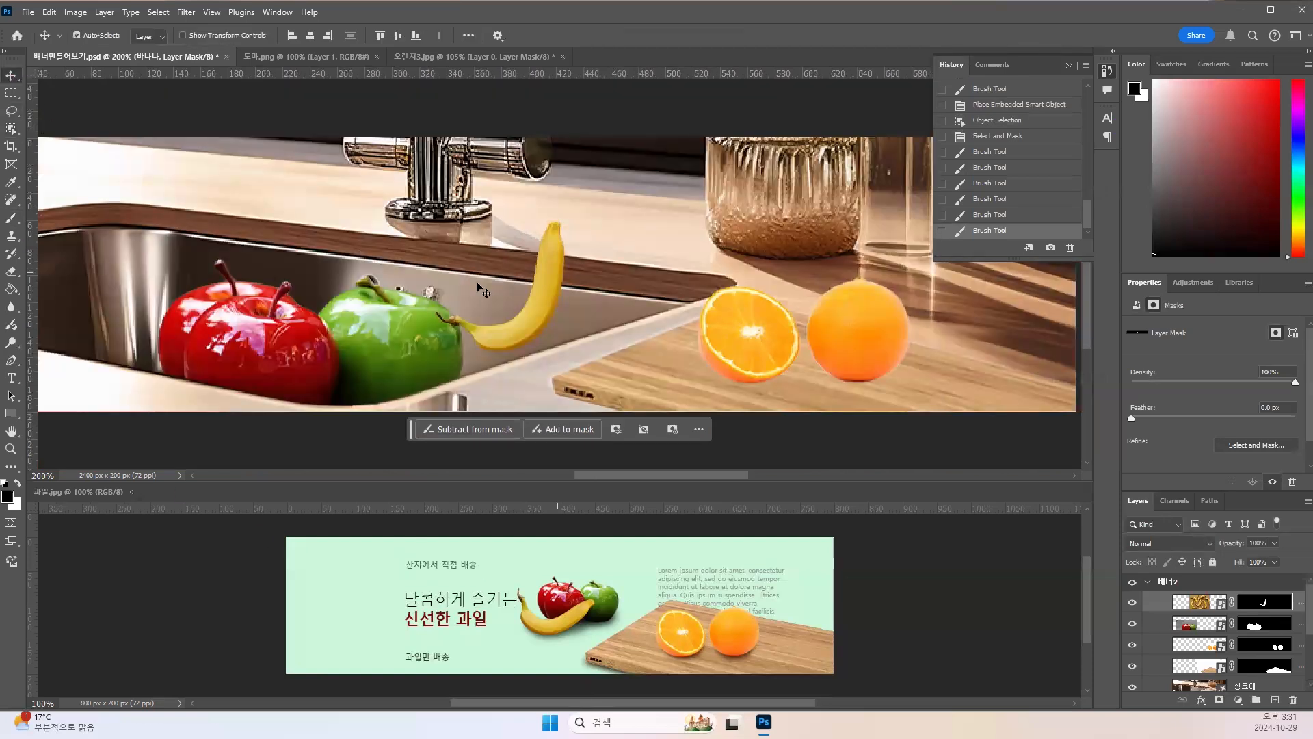
drag(378, 339, 315, 342)
drag(244, 367, 217, 368)
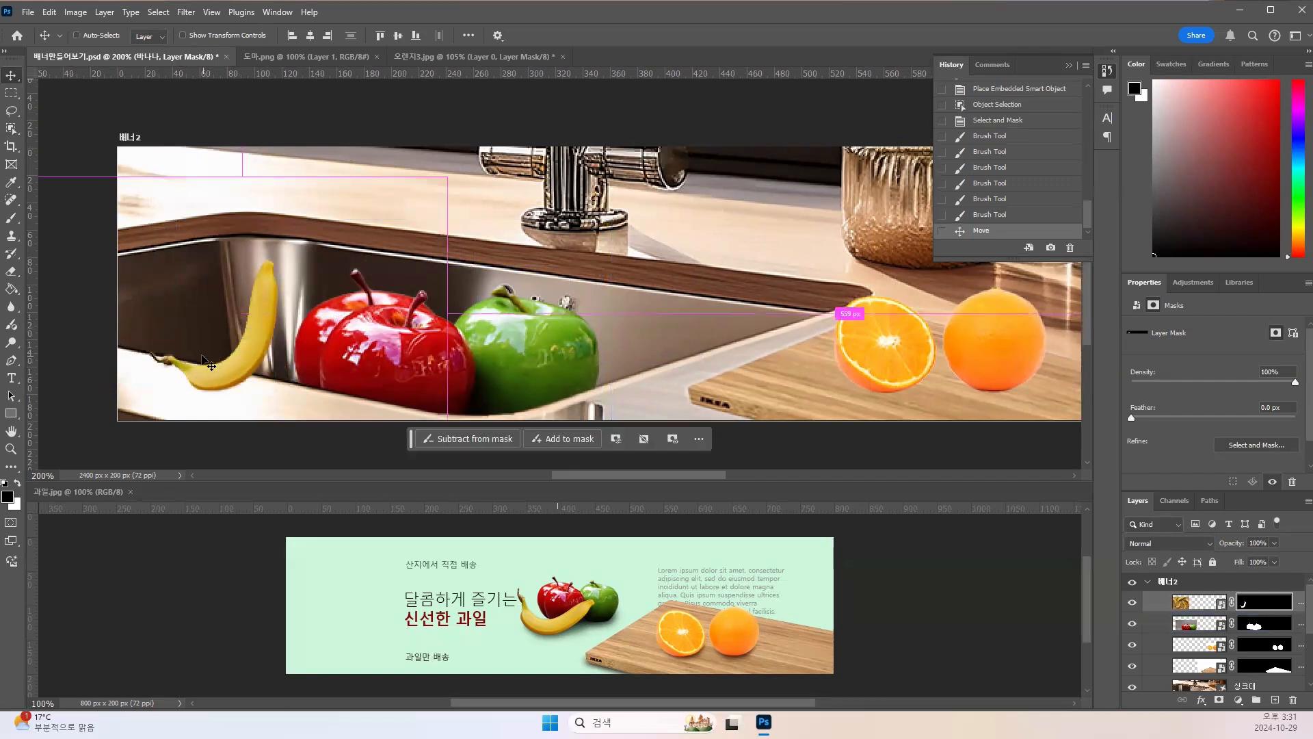
Step: Scale the masked banana up to 118.15% and move it down and right so it rests against the red apples in the sink
key(ctrl+t)
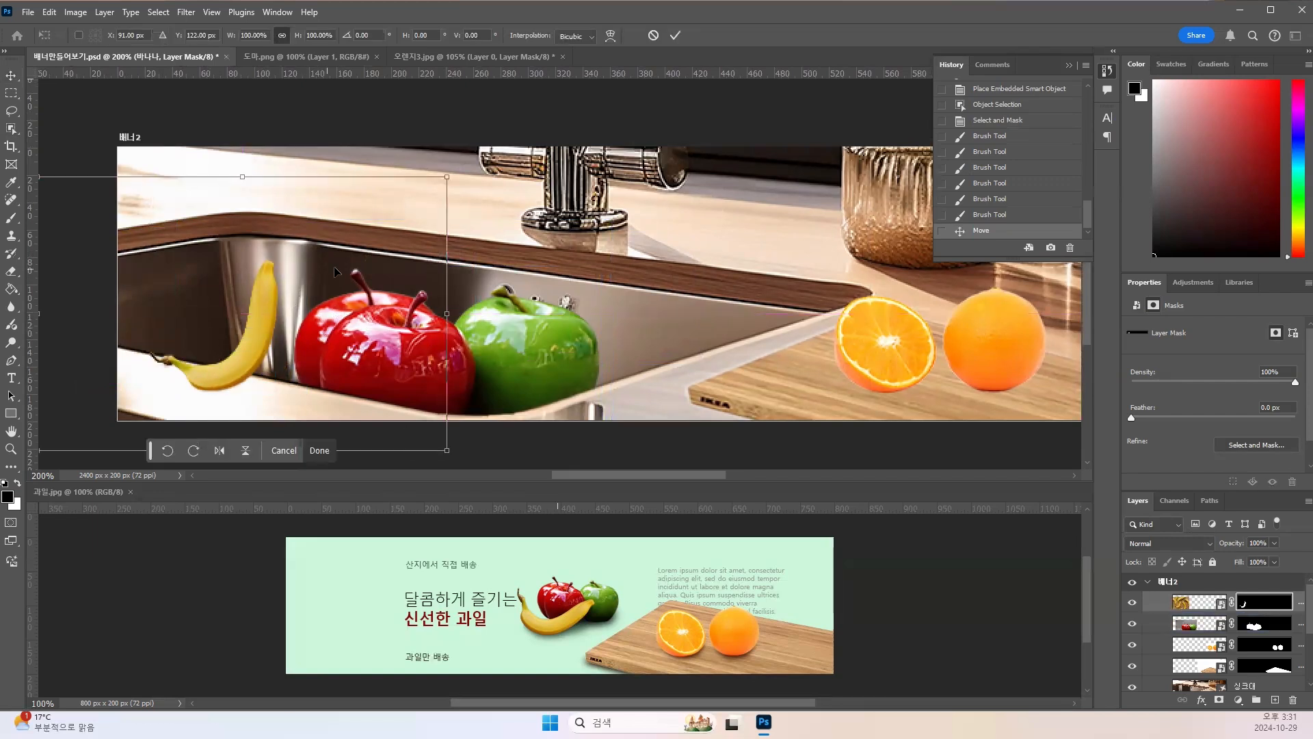
drag(444, 177, 486, 153)
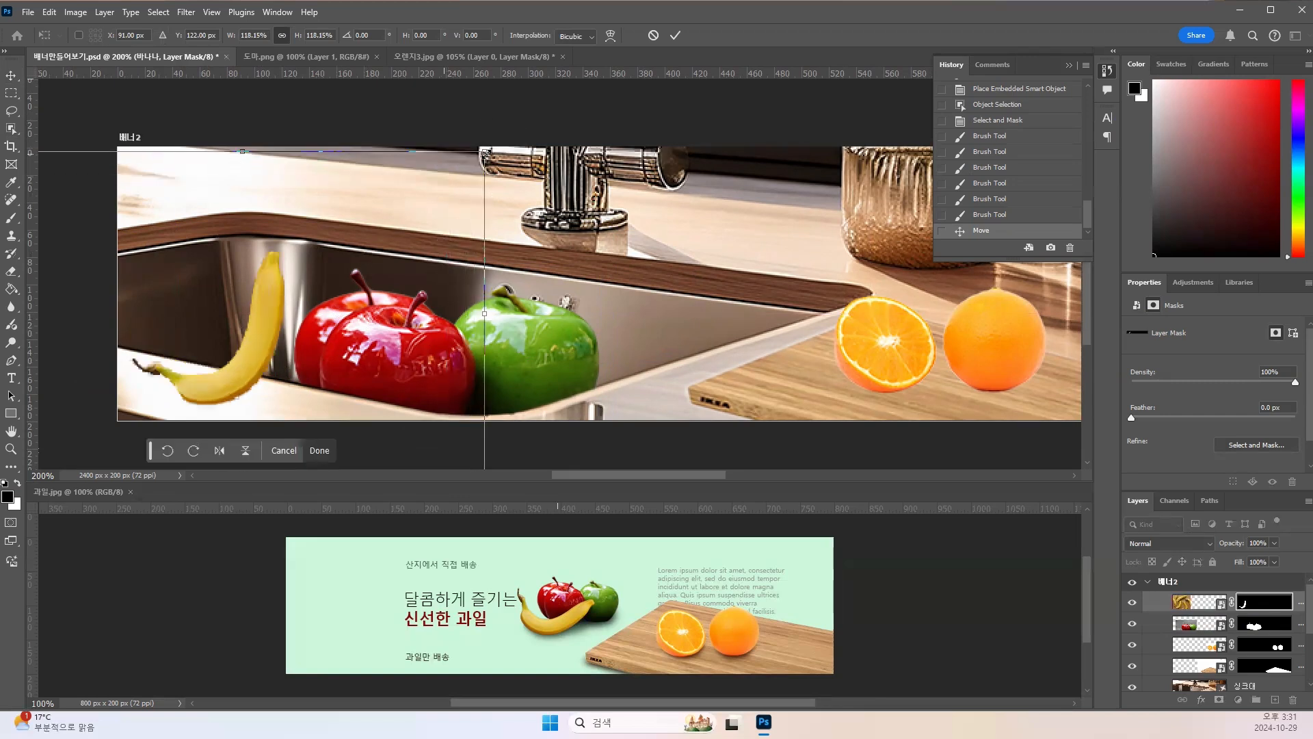
mouse_move(276, 329)
mouse_down()
mouse_move(287, 315)
mouse_move(271, 341)
mouse_up()
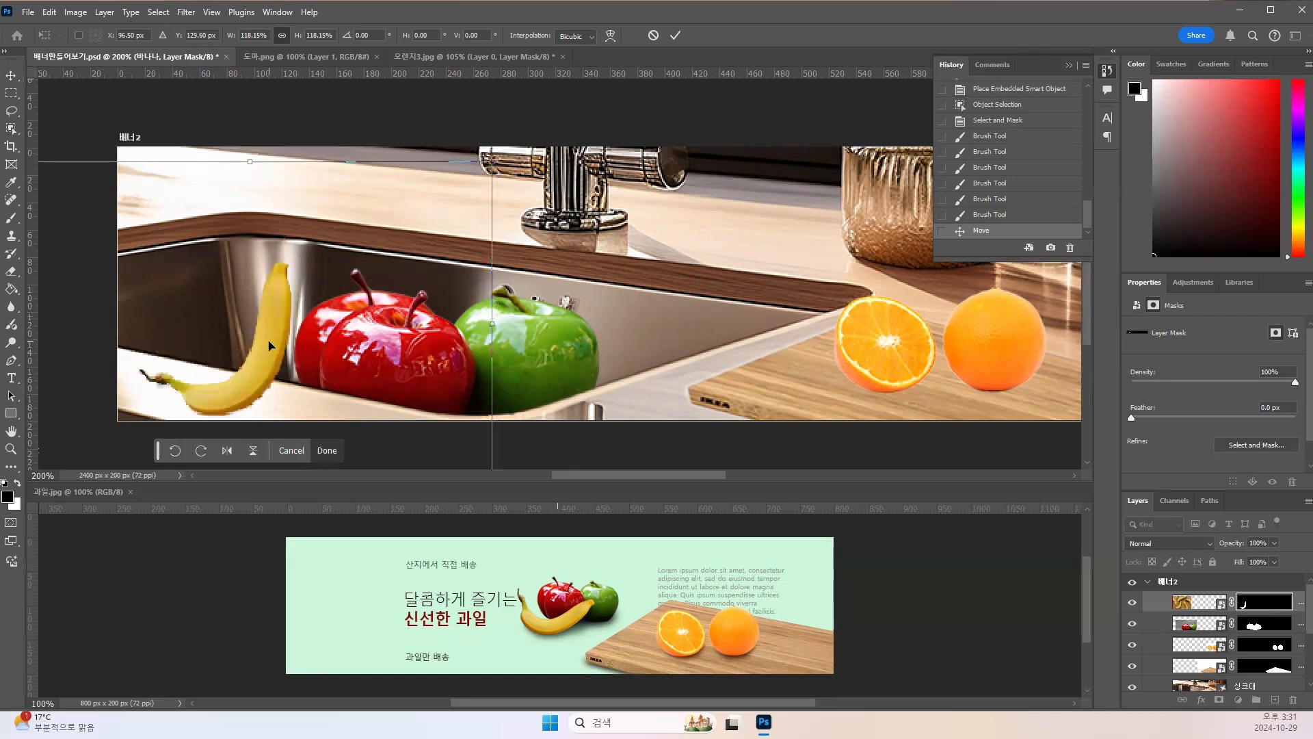
key(Return)
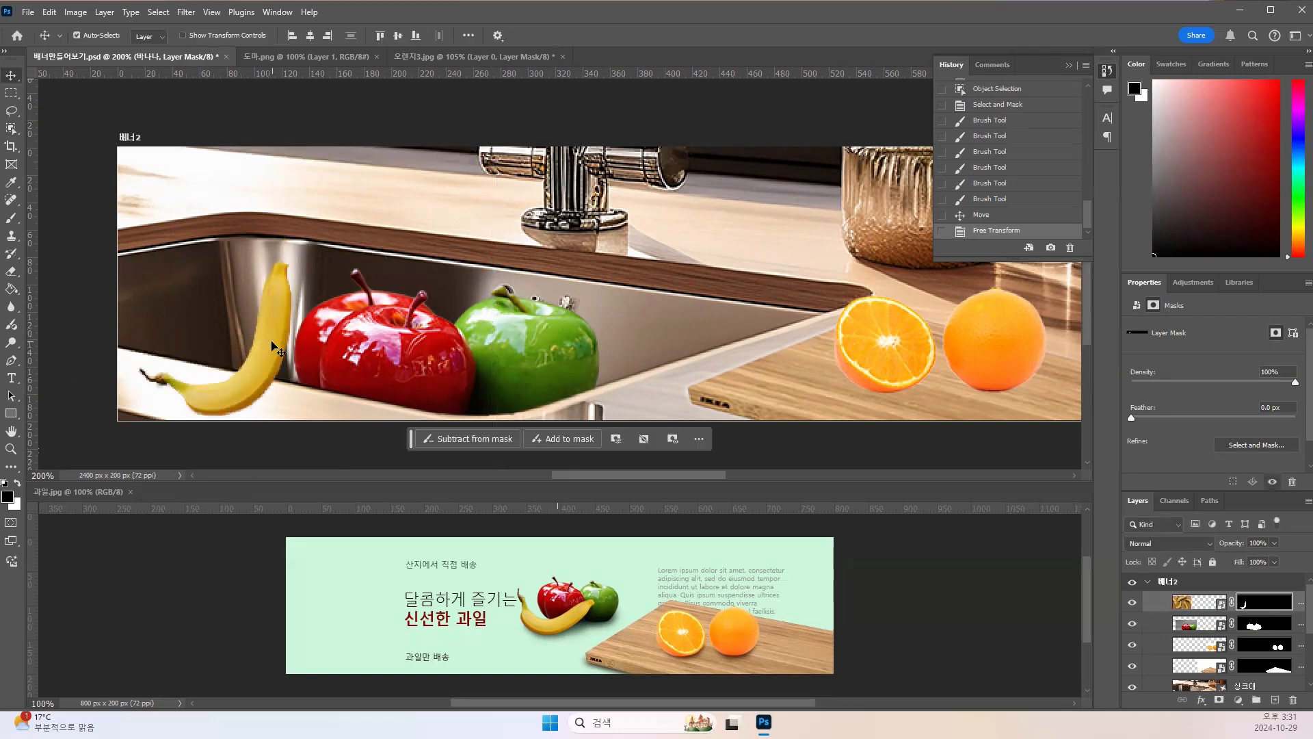
drag(272, 342, 280, 343)
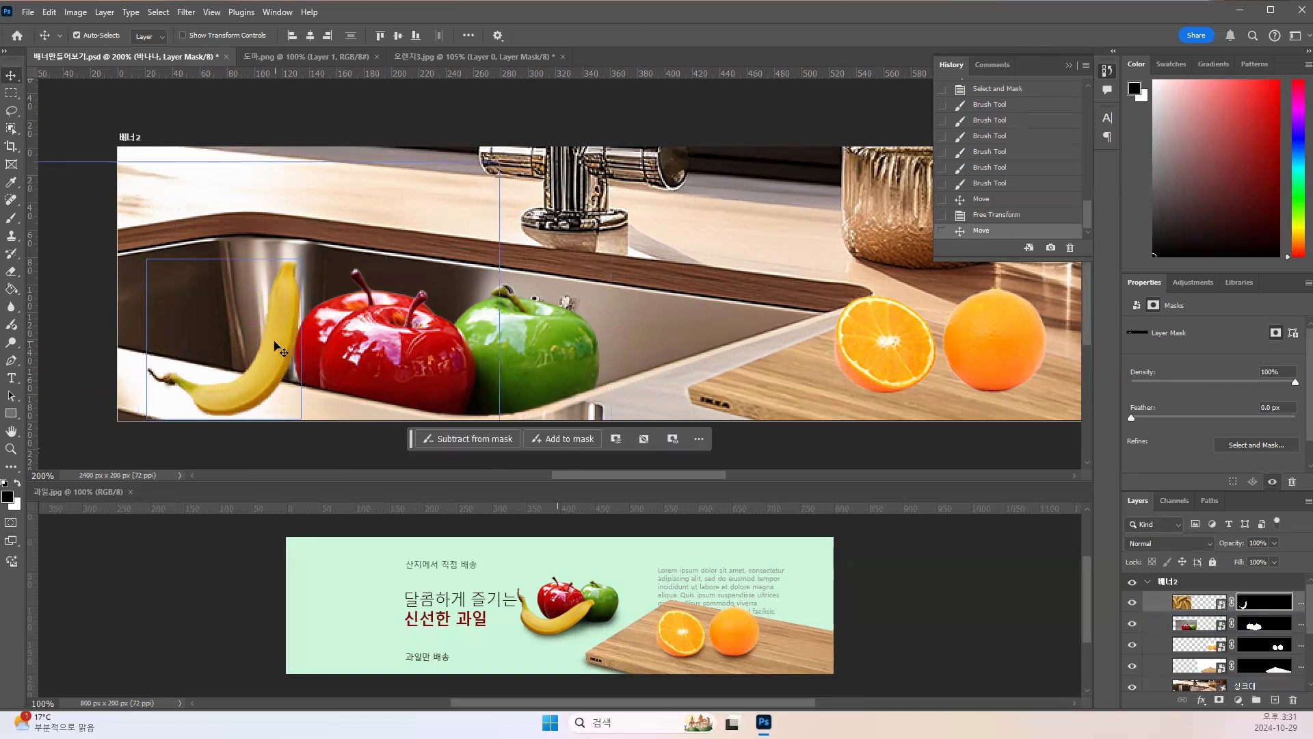
Step: Outline the banana's lower part overlapping the sink rim with the Polygonal Lasso, fill it black on the 바나나 layer mask, and deselect
click(11, 112)
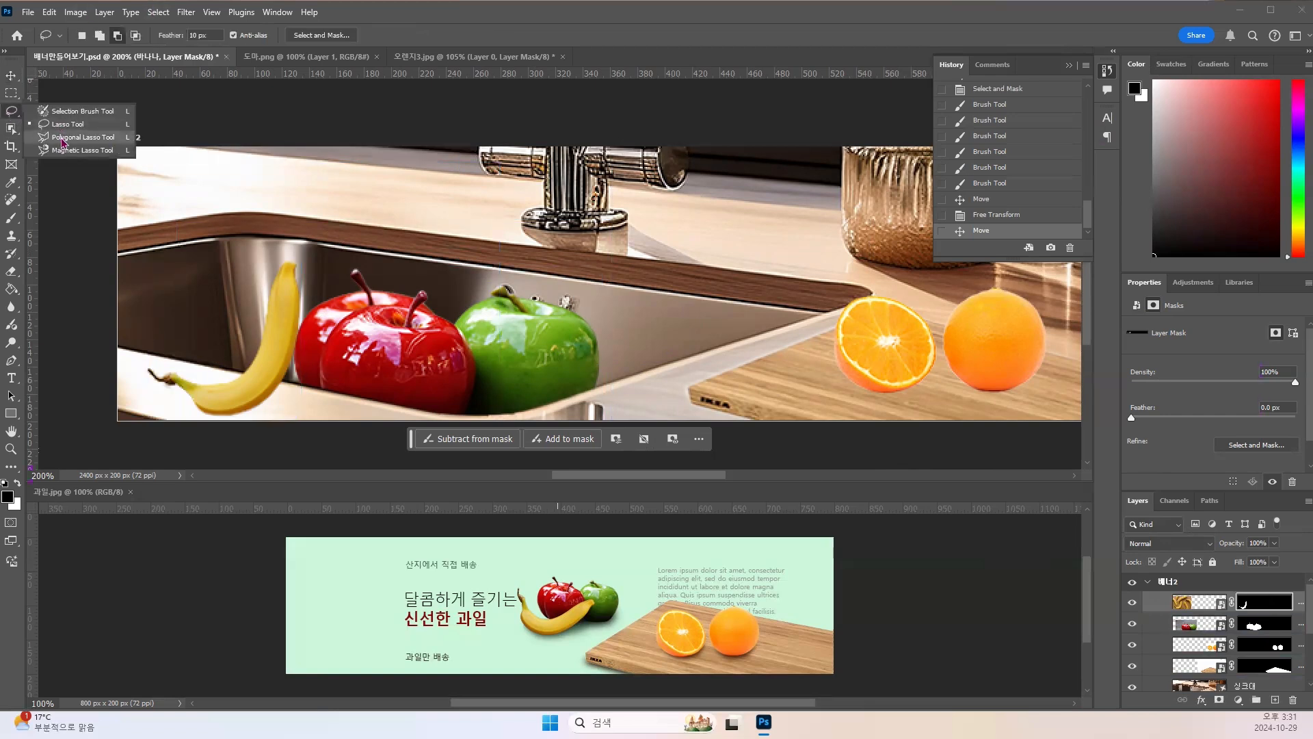
click(62, 138)
click(328, 391)
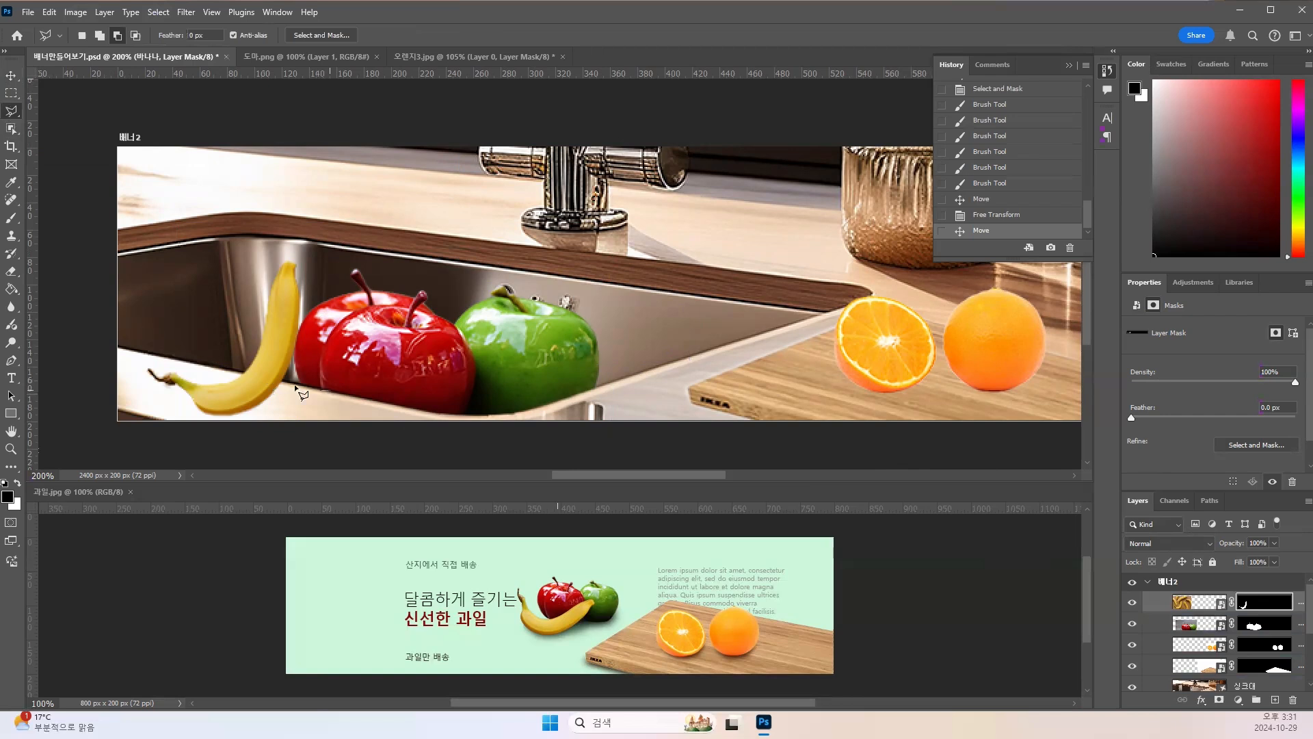
click(119, 347)
click(257, 422)
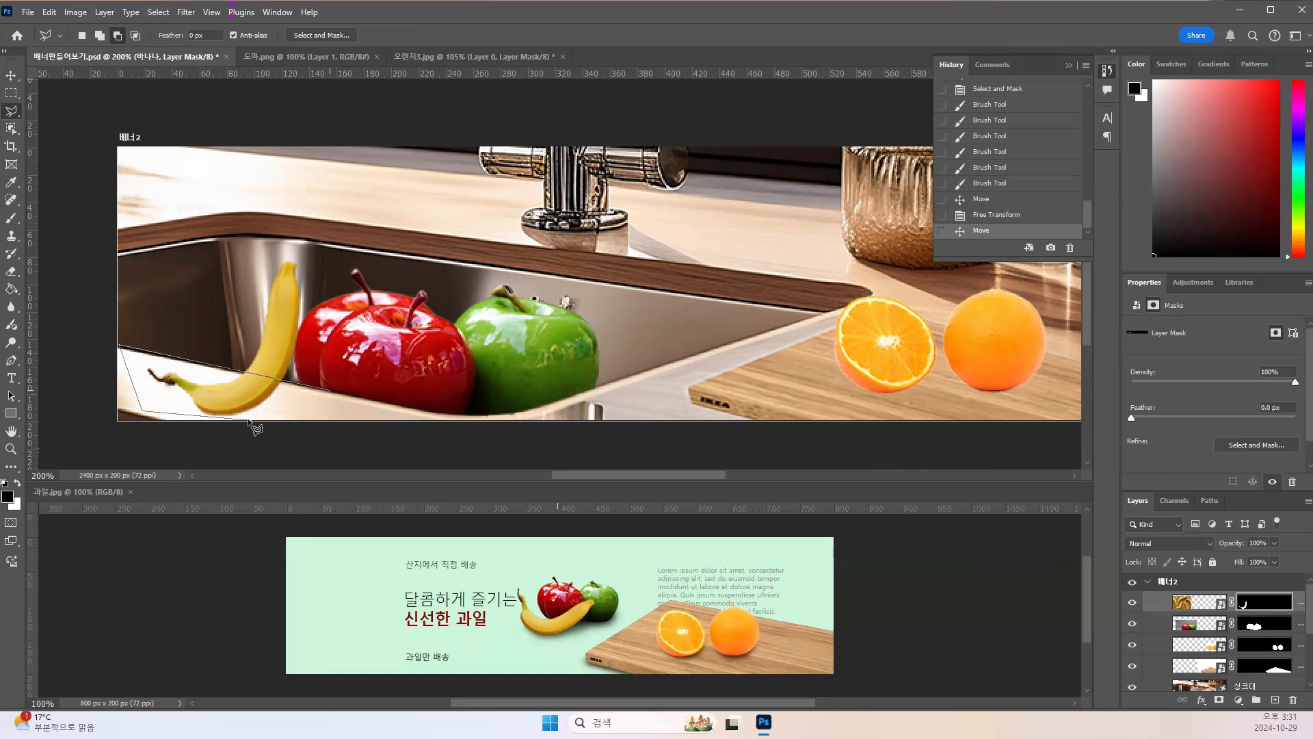
click(329, 392)
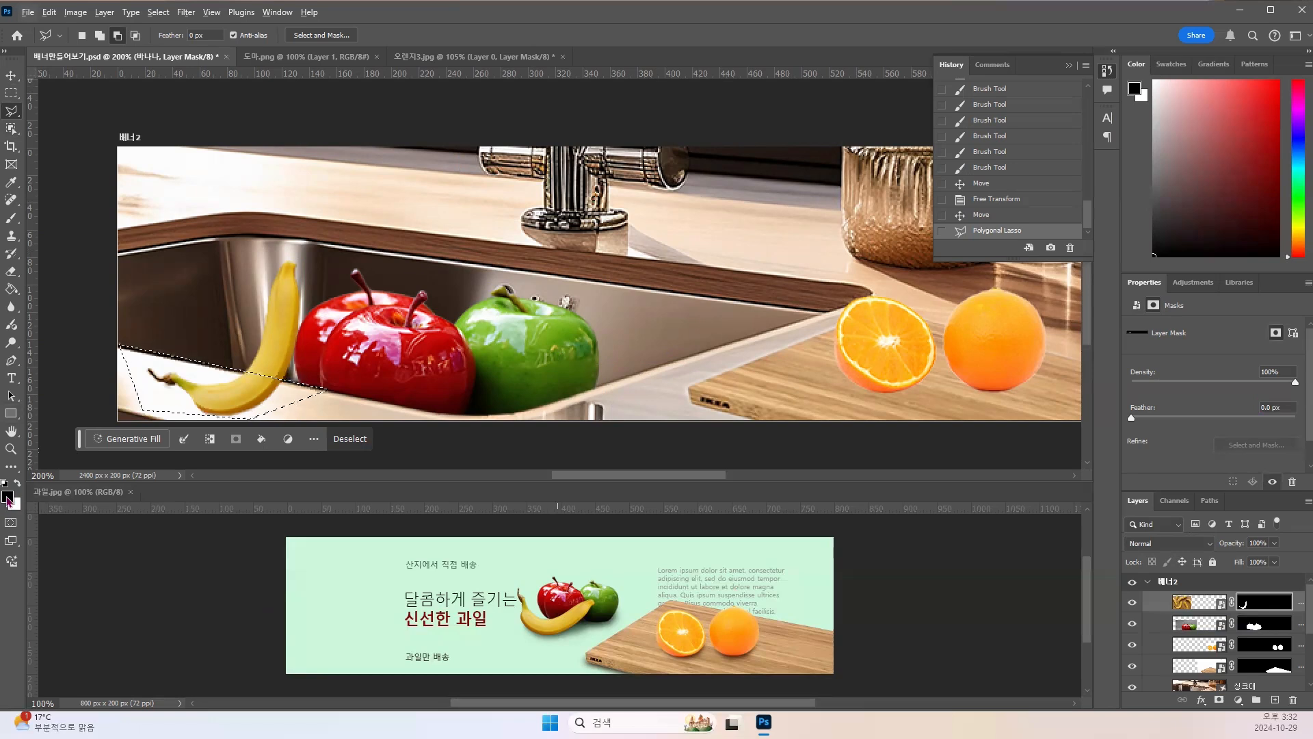
key(alt+BackSpace)
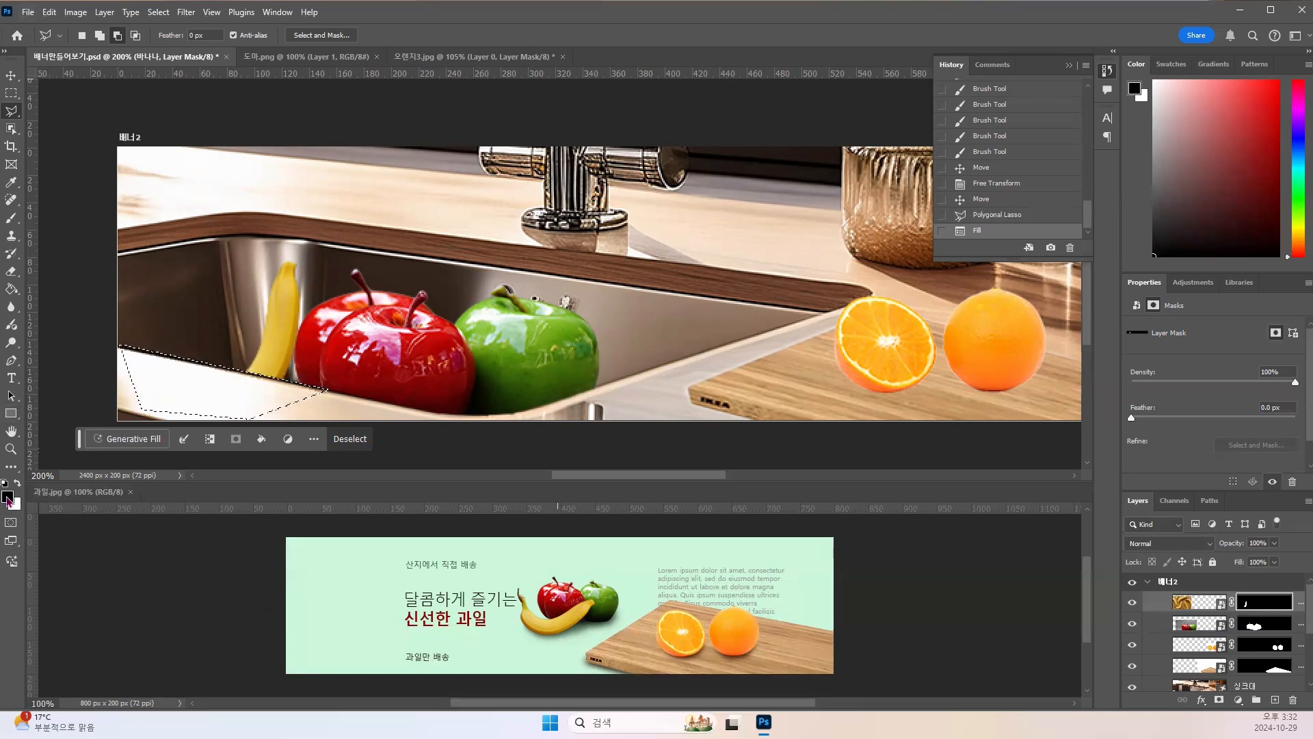
key(ctrl+d)
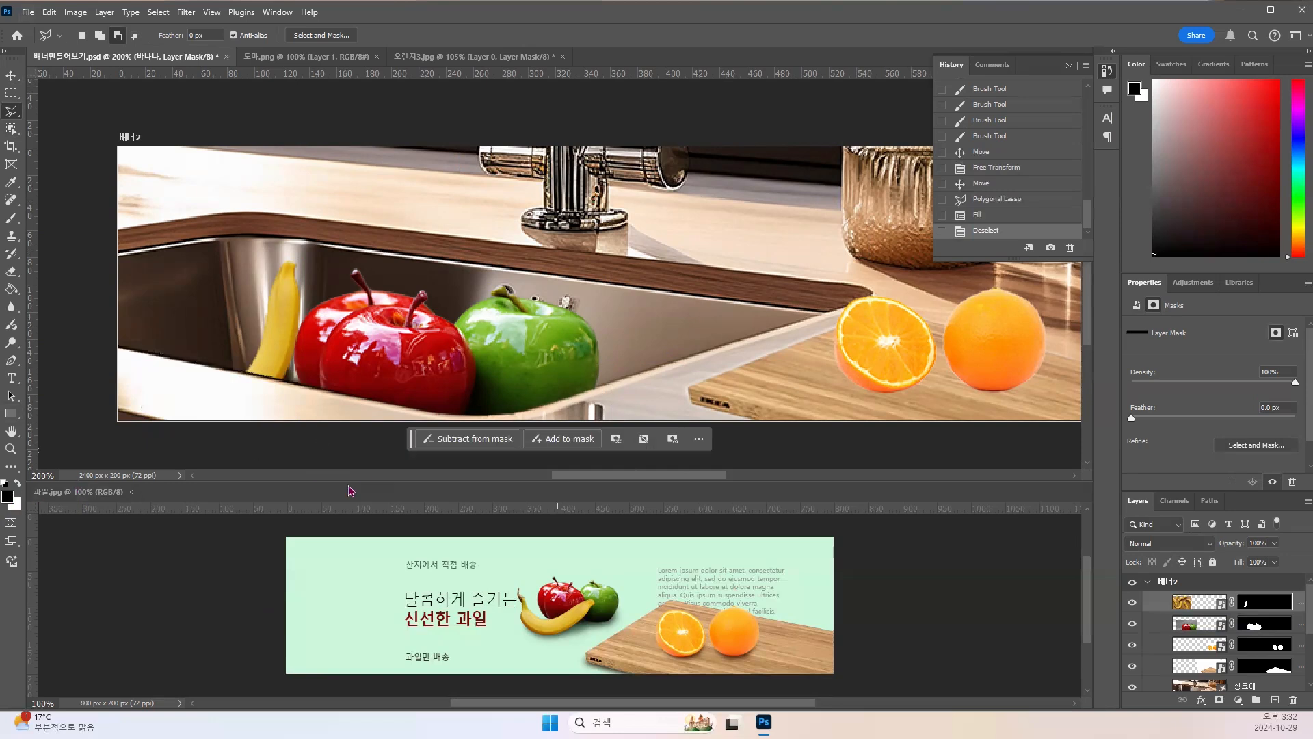
Step: Open the apple photo 사과.jpg from the chapter3 folder as a separate document
key(ctrl+minus)
key(ctrl+minus)
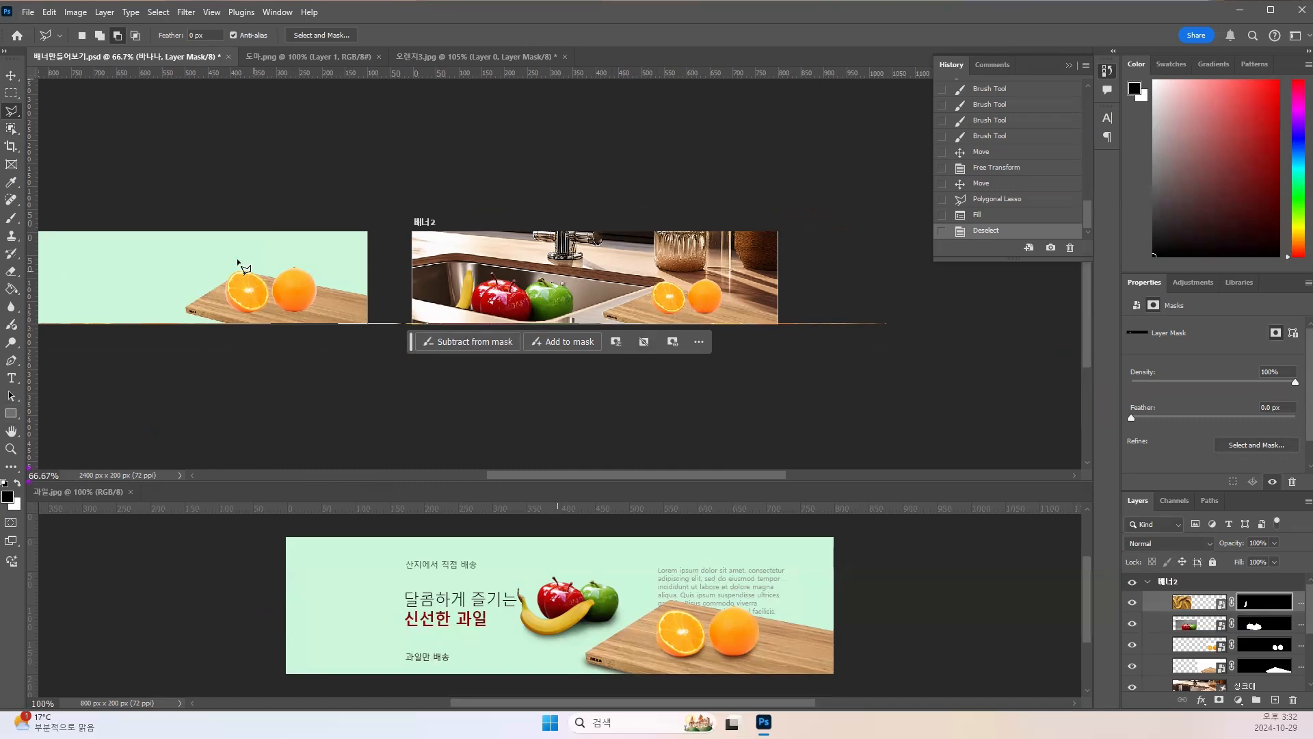
drag(191, 208, 314, 207)
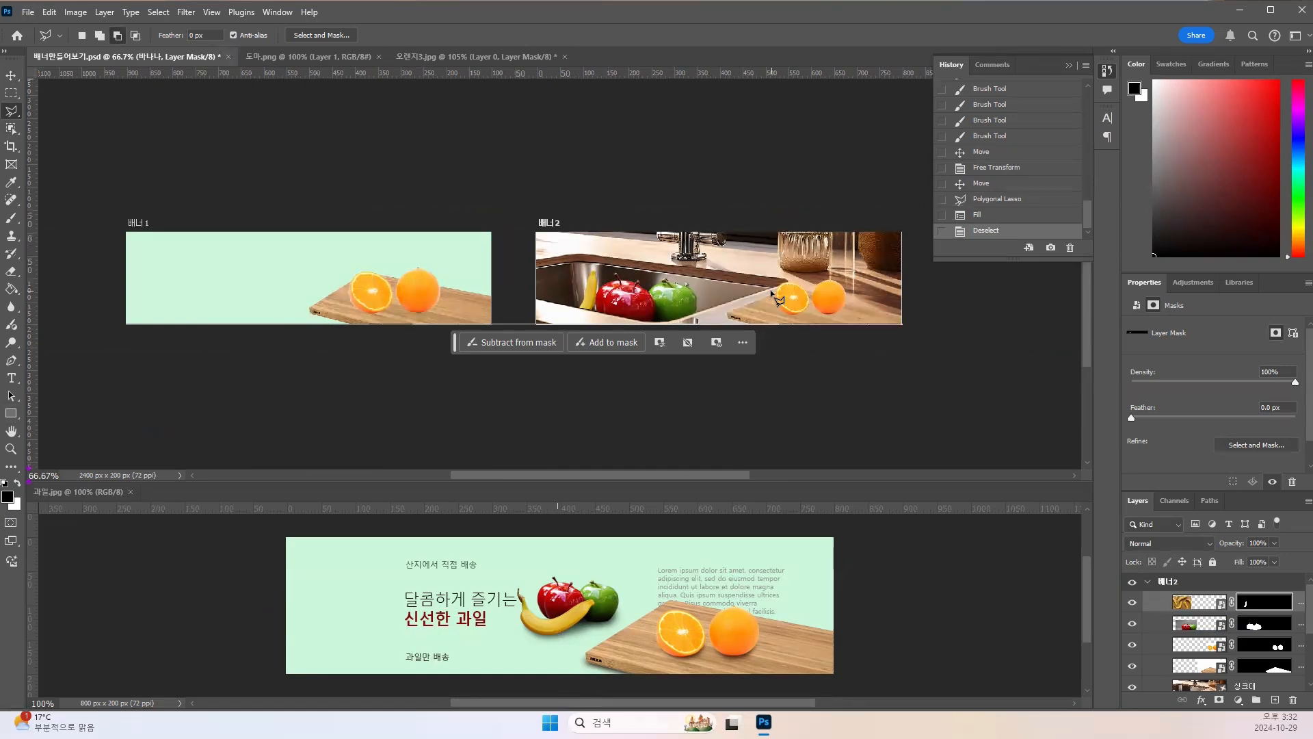
click(28, 12)
click(27, 11)
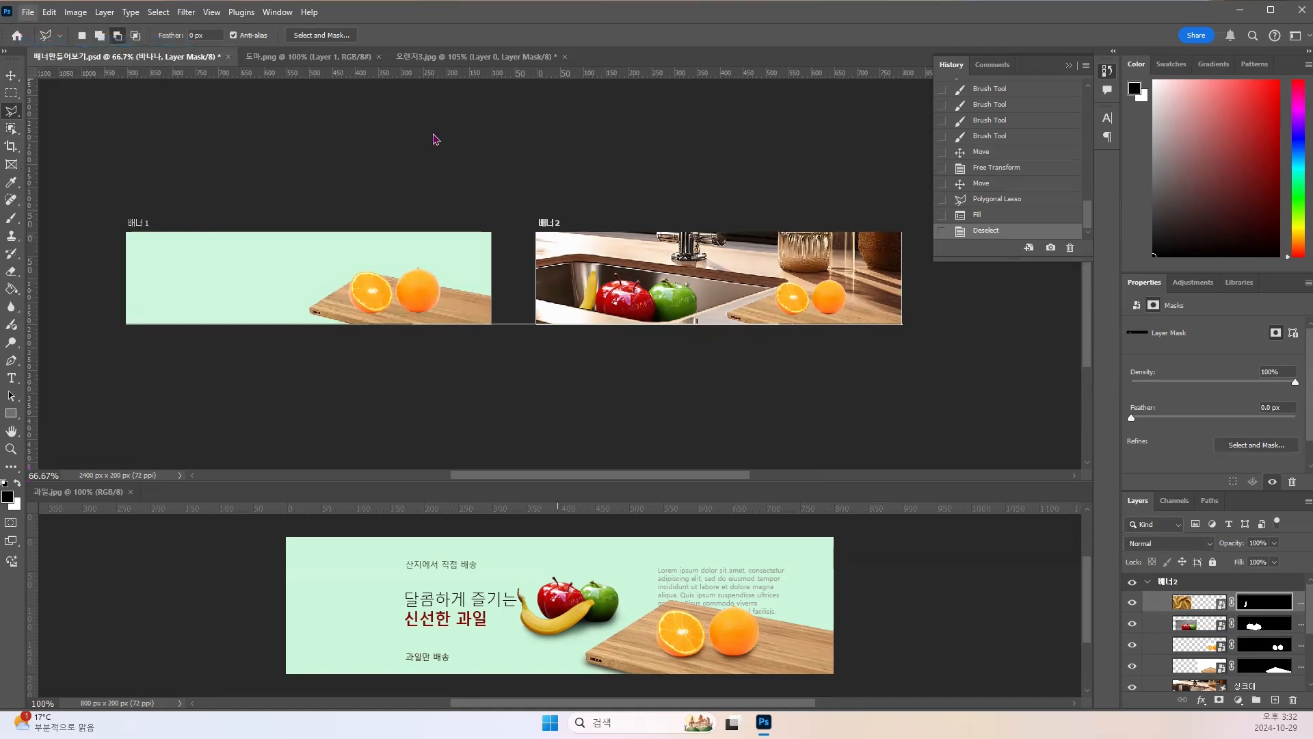
key(ctrl+o)
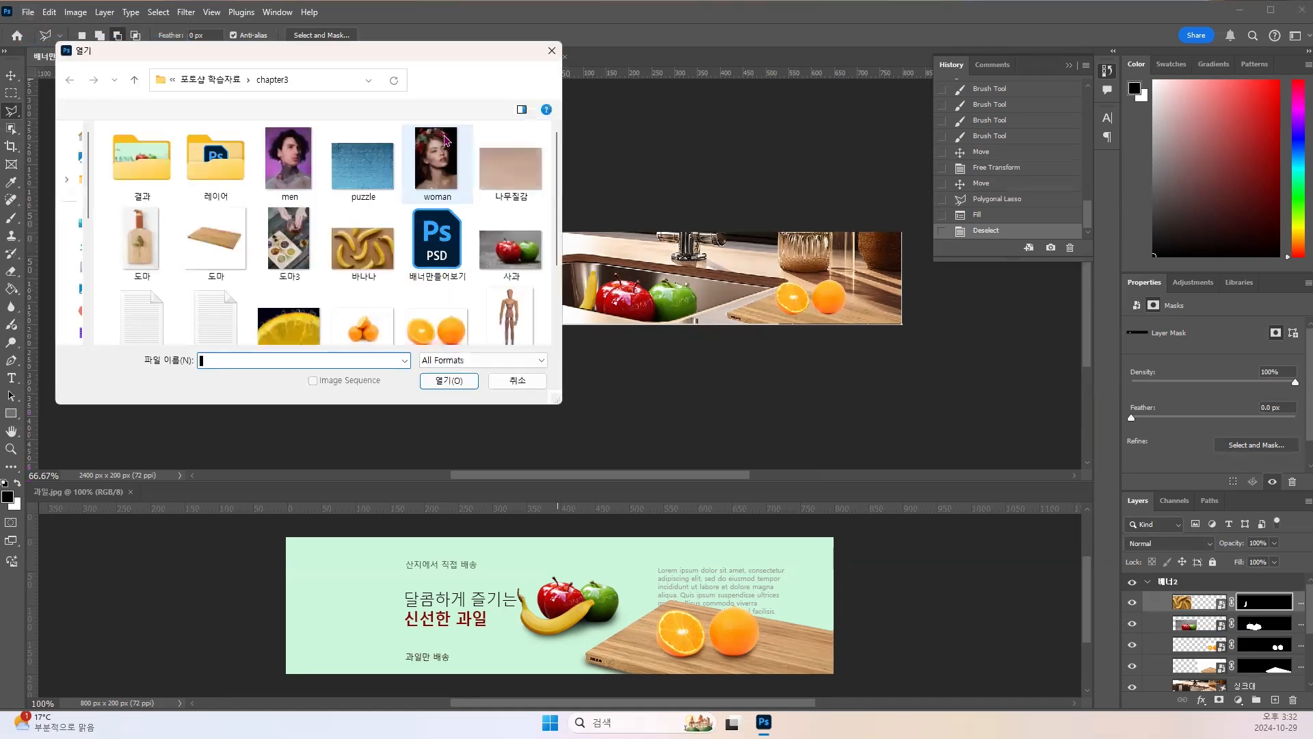
click(512, 248)
click(465, 387)
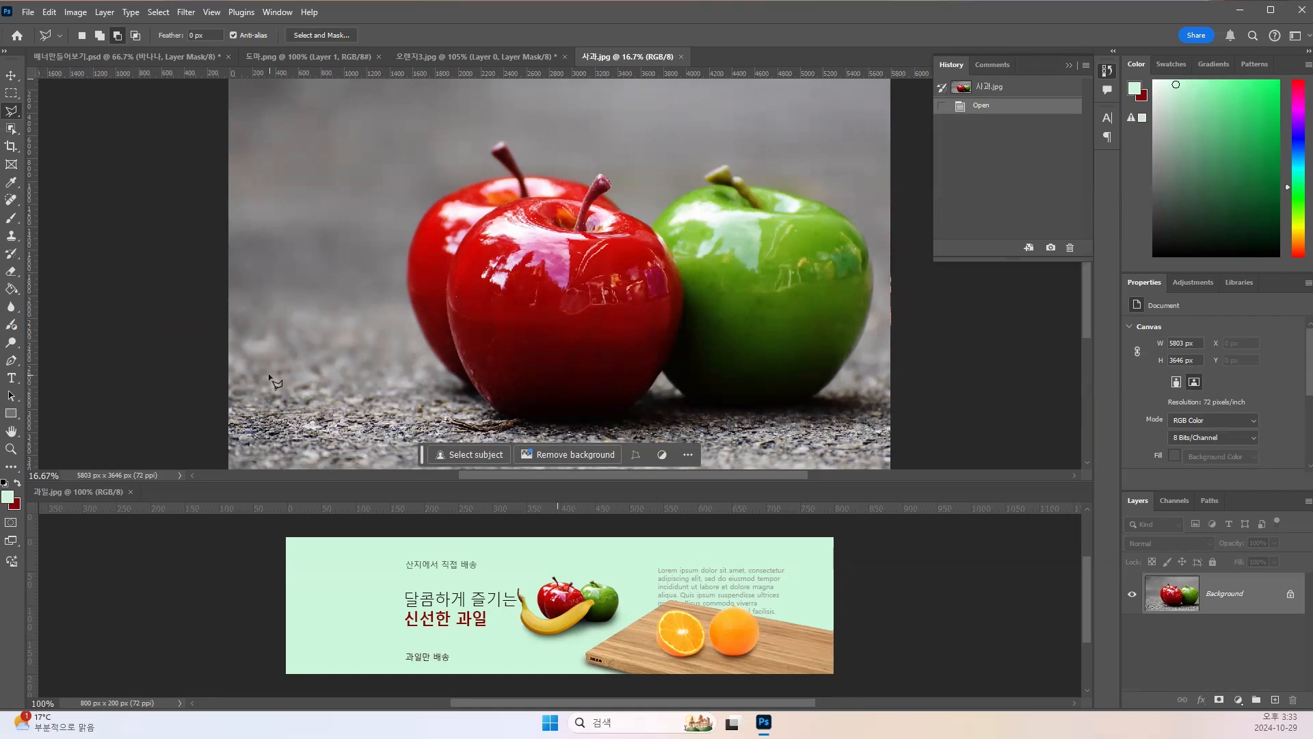
Step: Resize the 사과.jpg image to 800 pixels wide, keeping its proportions linked
key(super+plus)
click(76, 13)
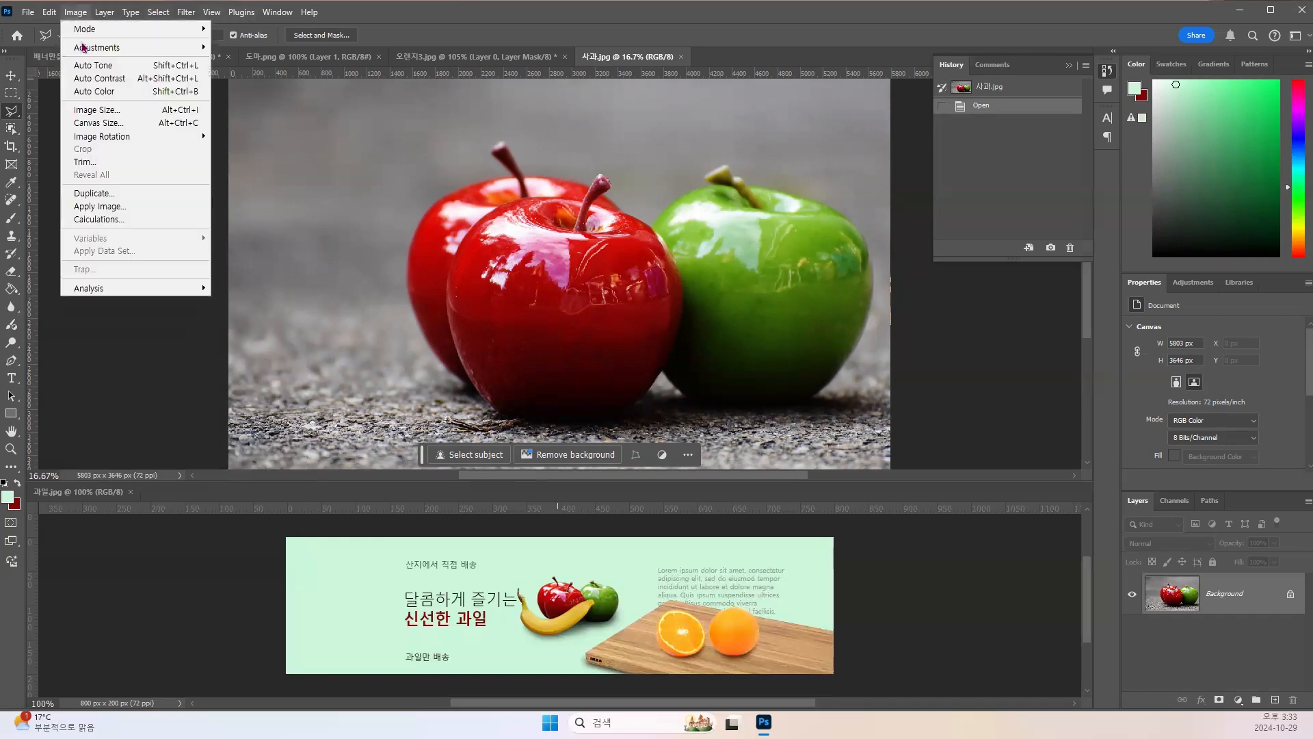
click(96, 110)
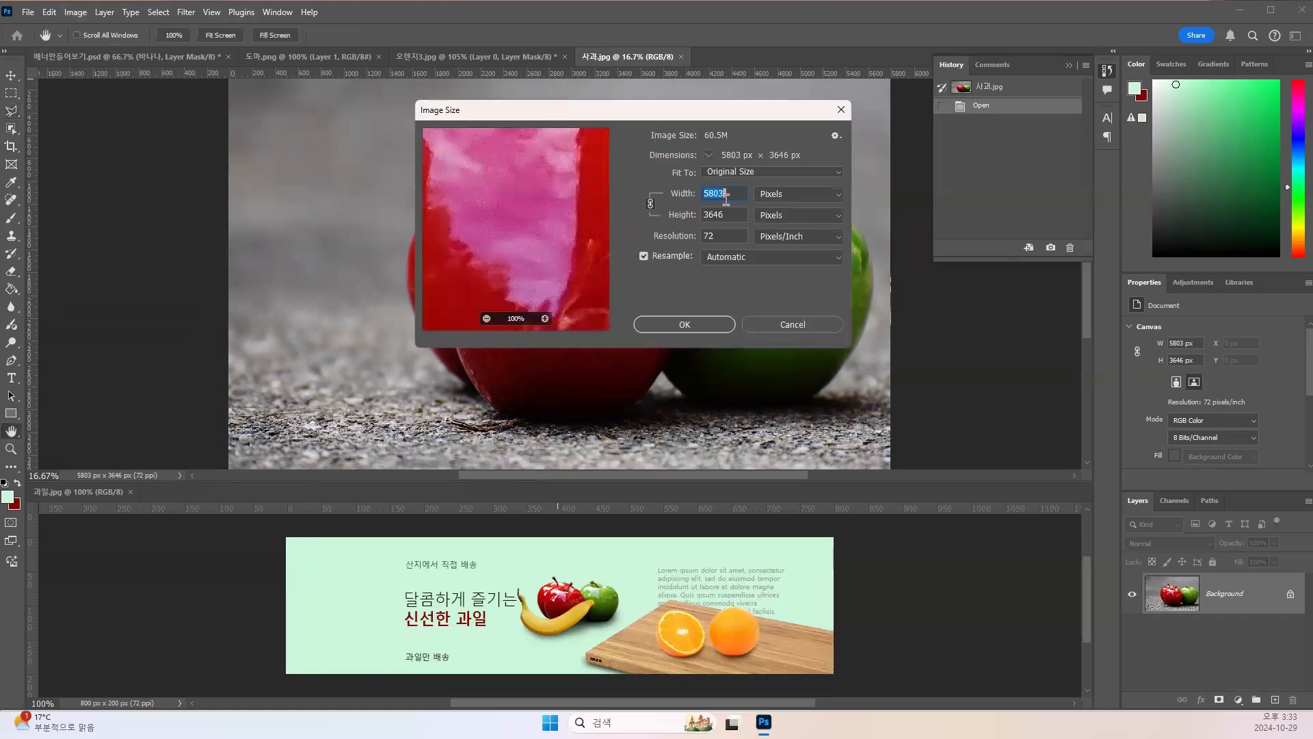
text(800)
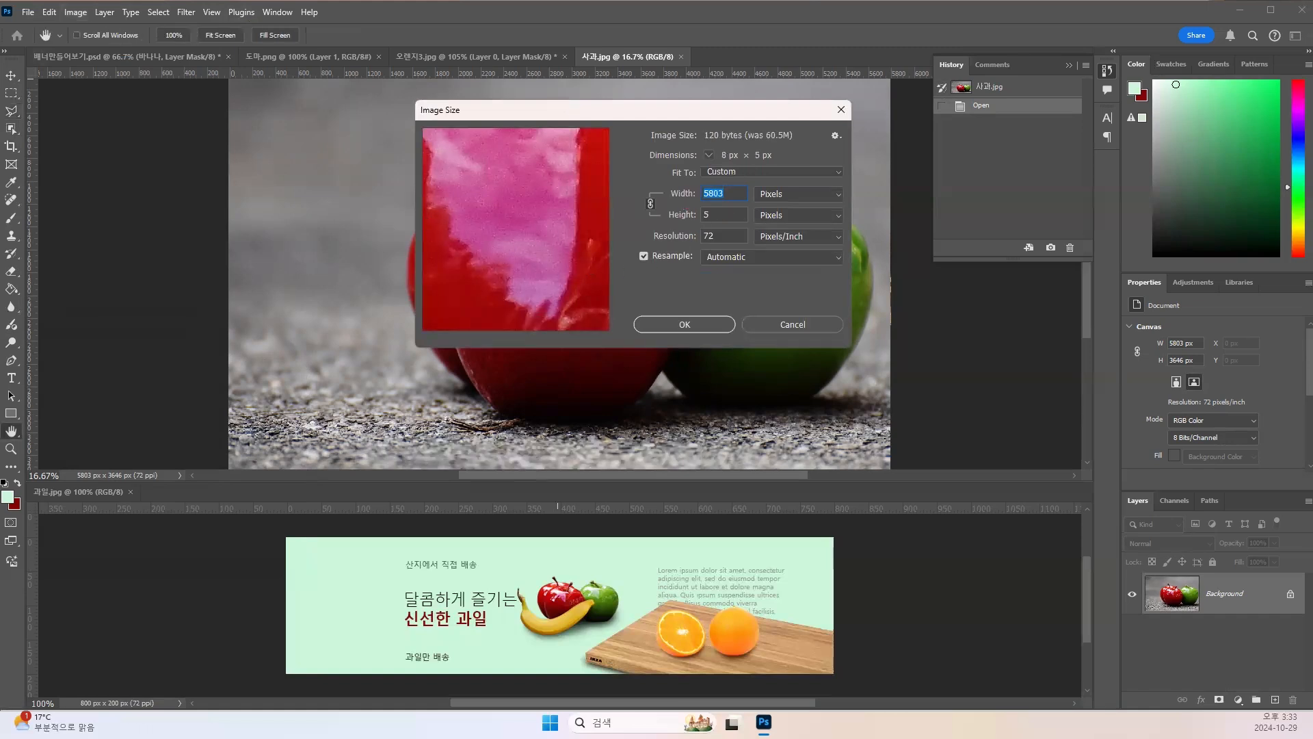
key(Return)
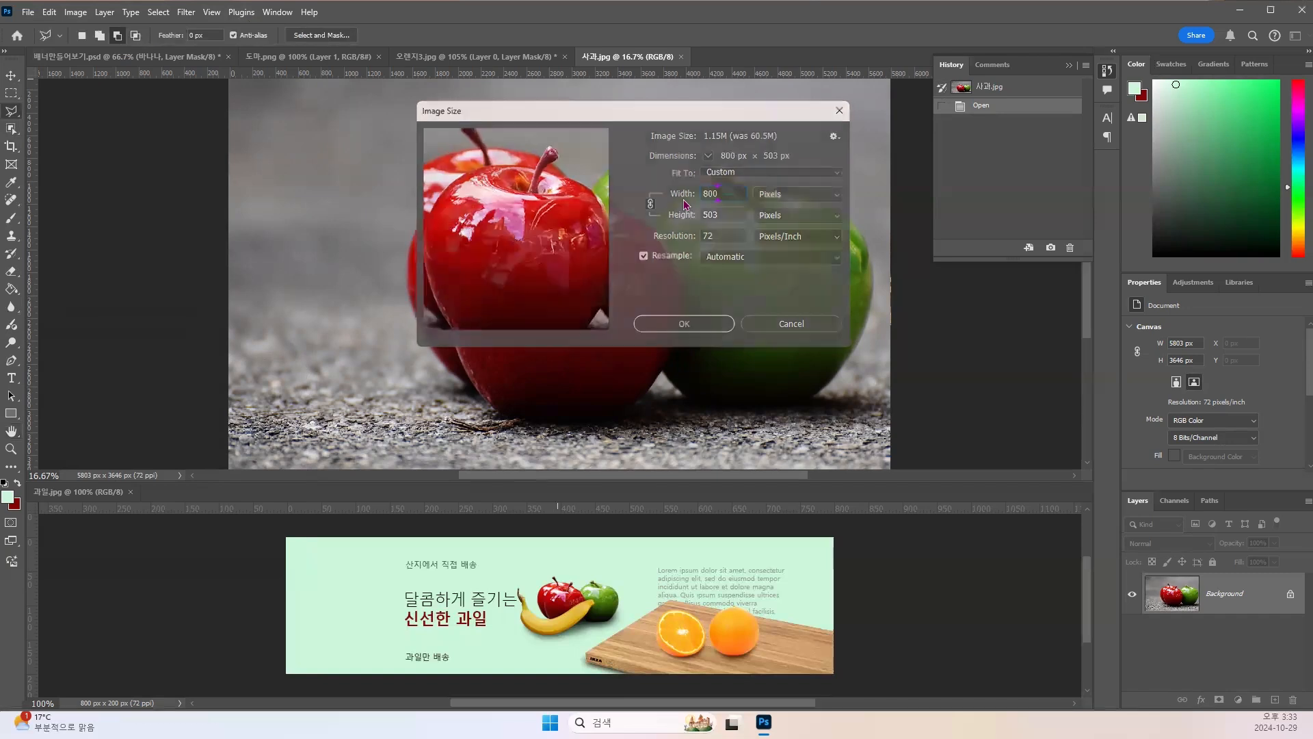
Step: Select the front red apple, the rear red apple and the green apple together with the Object Selection tool
key(l)
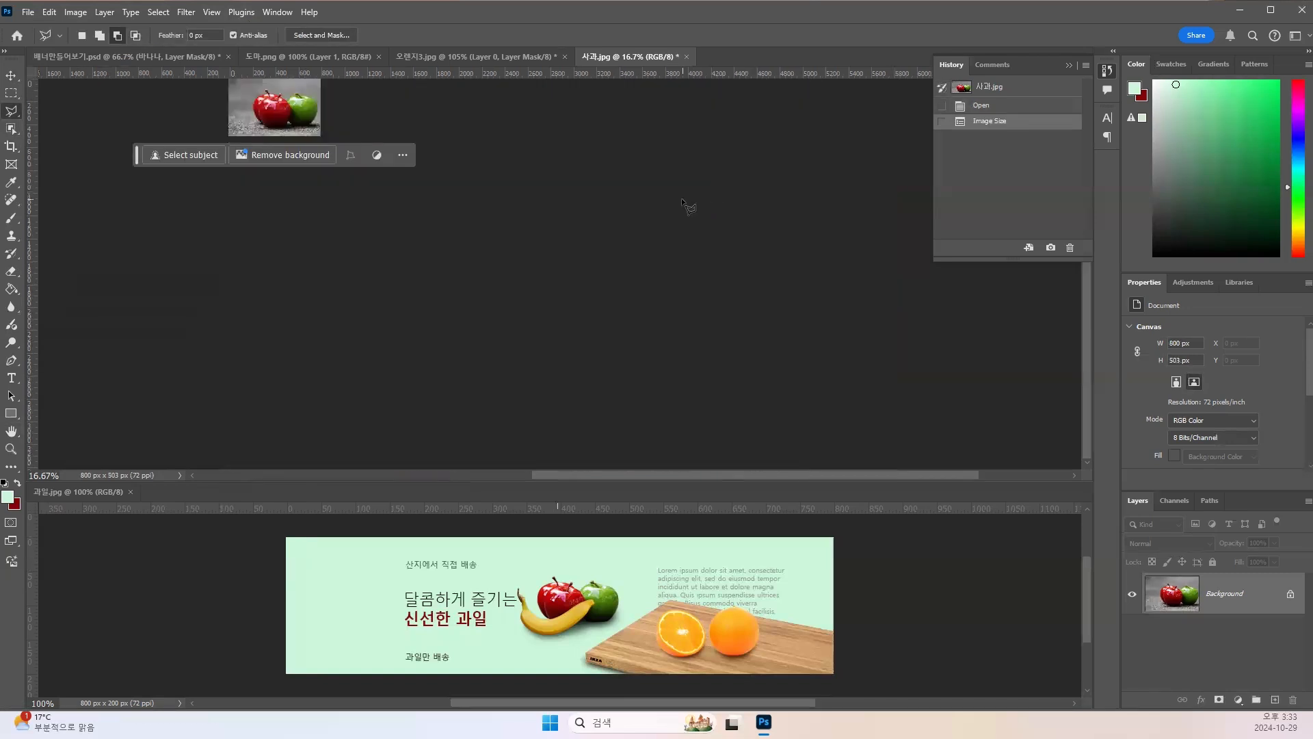
key(ctrl+0)
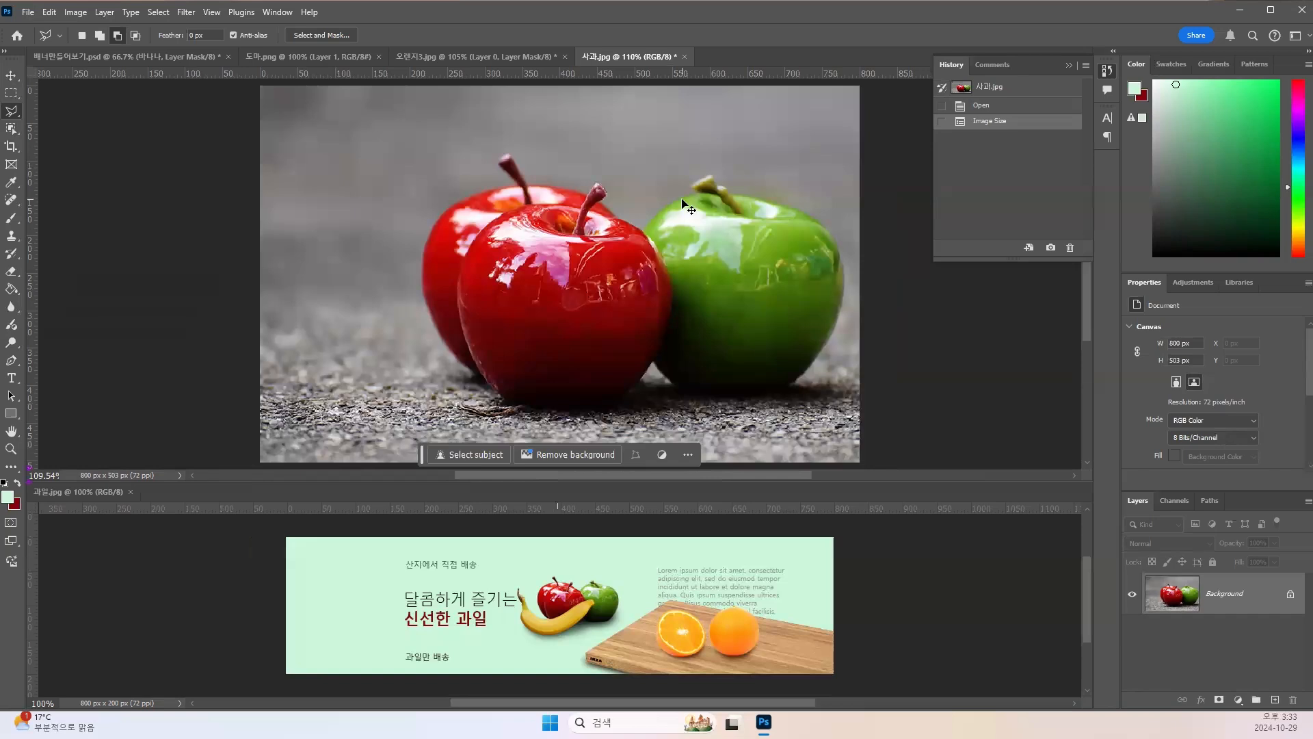
key(ctrl+1)
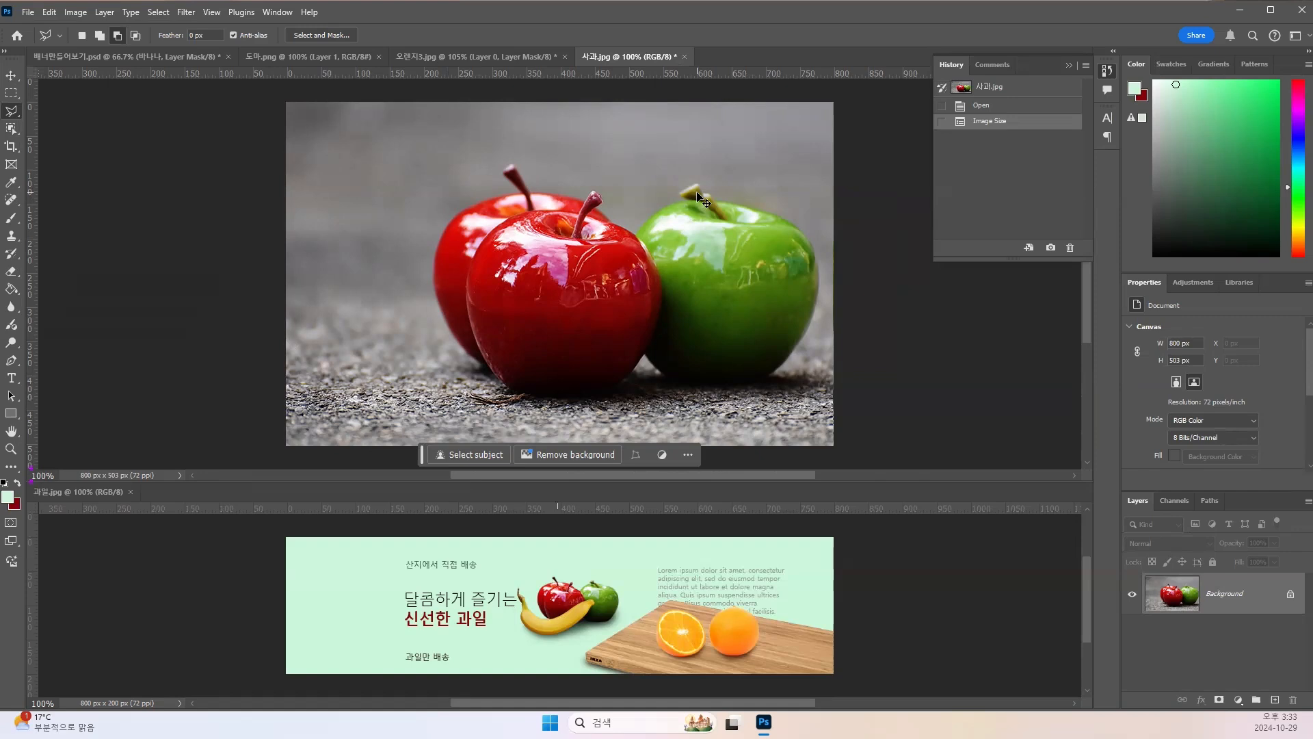
scroll(699, 199, up, 1)
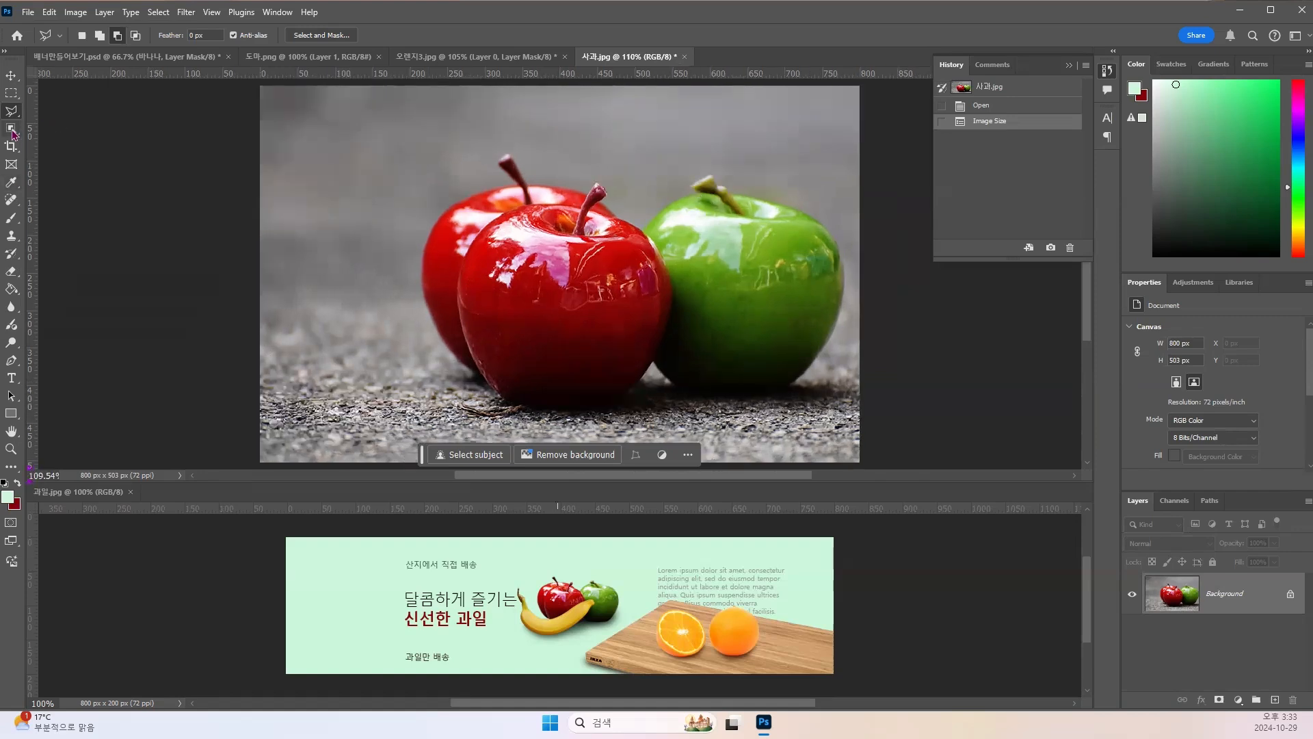
click(12, 129)
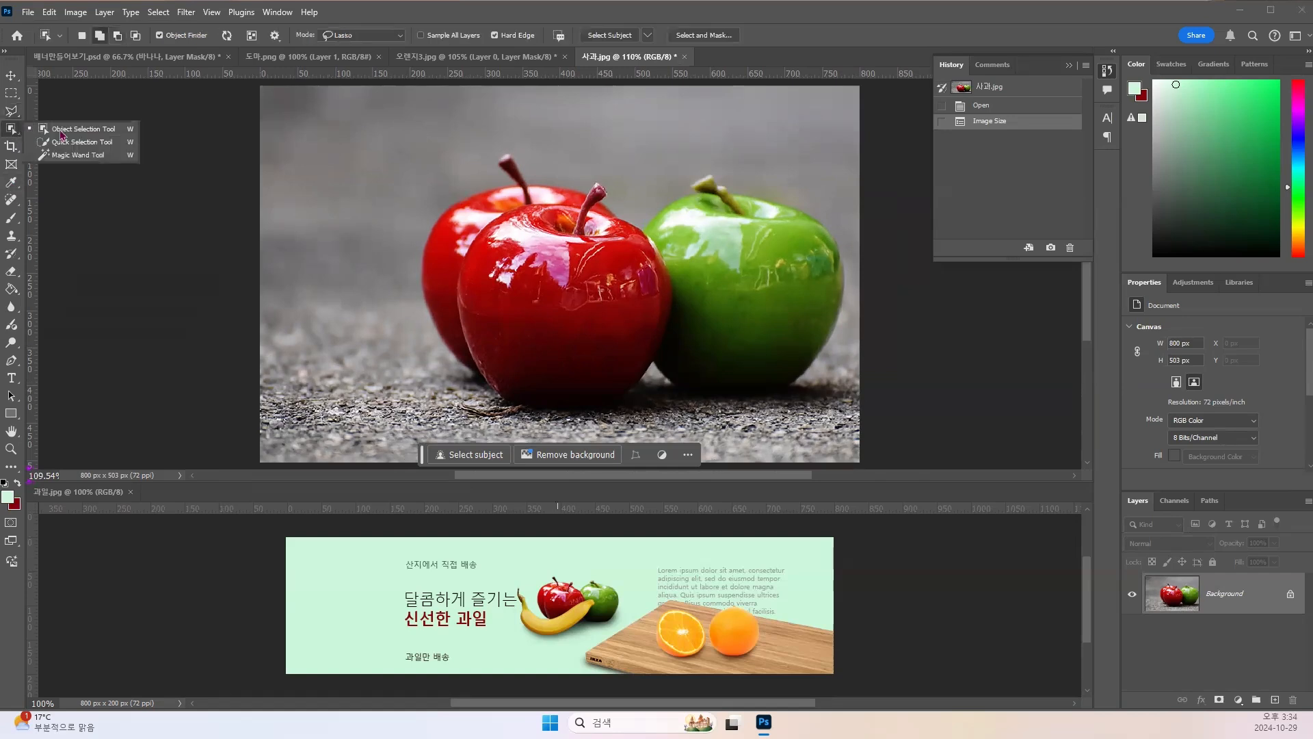
click(60, 130)
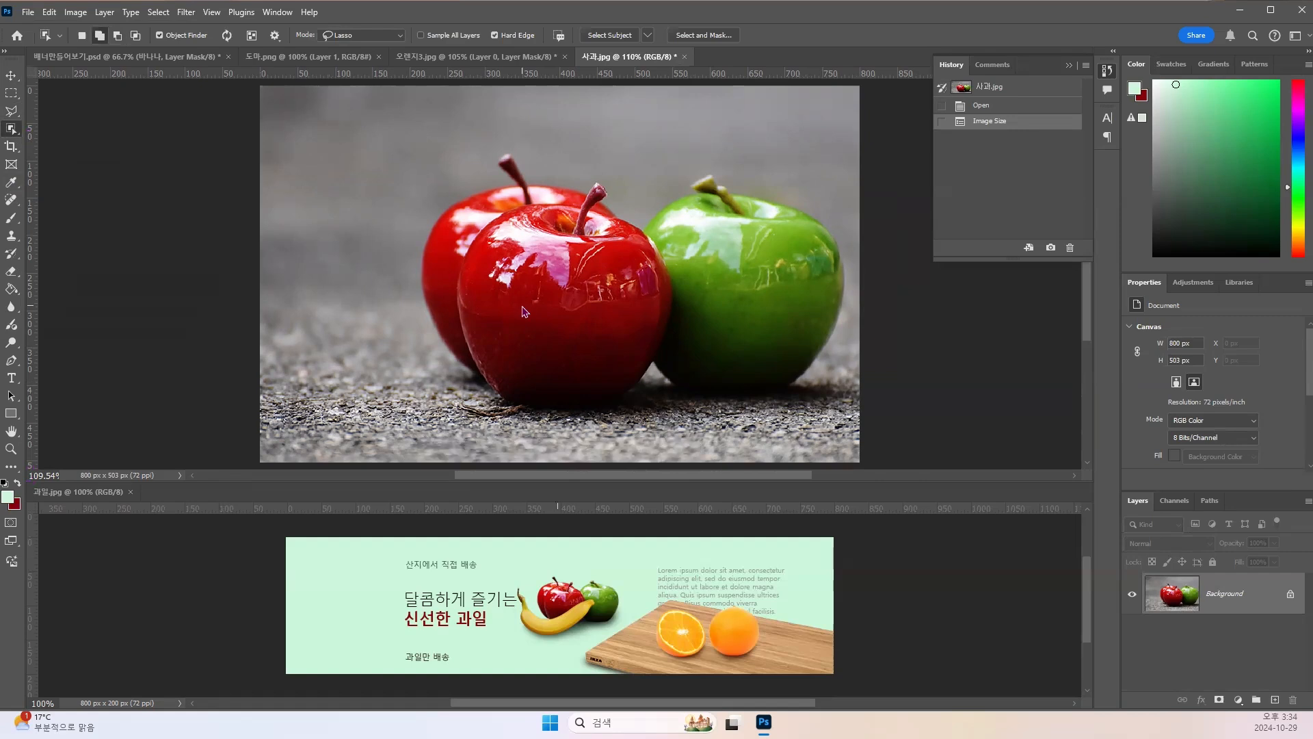
click(521, 304)
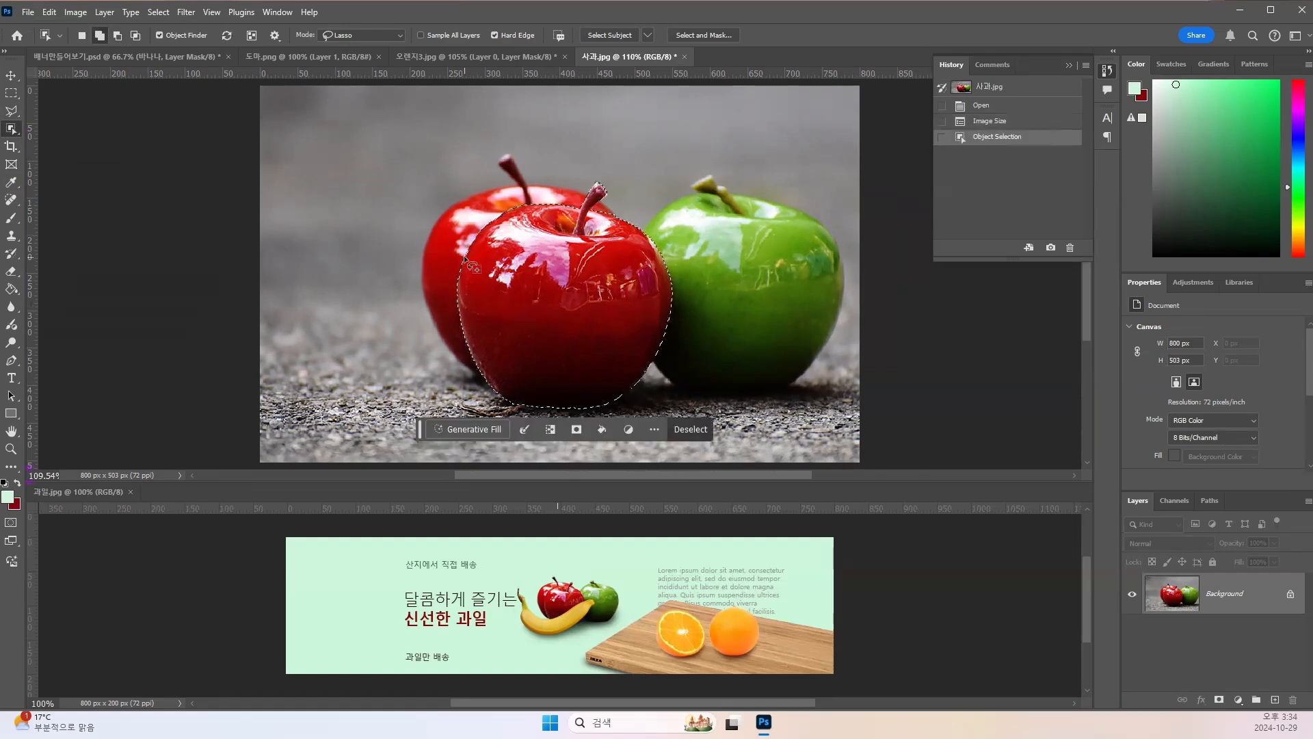
click(442, 252)
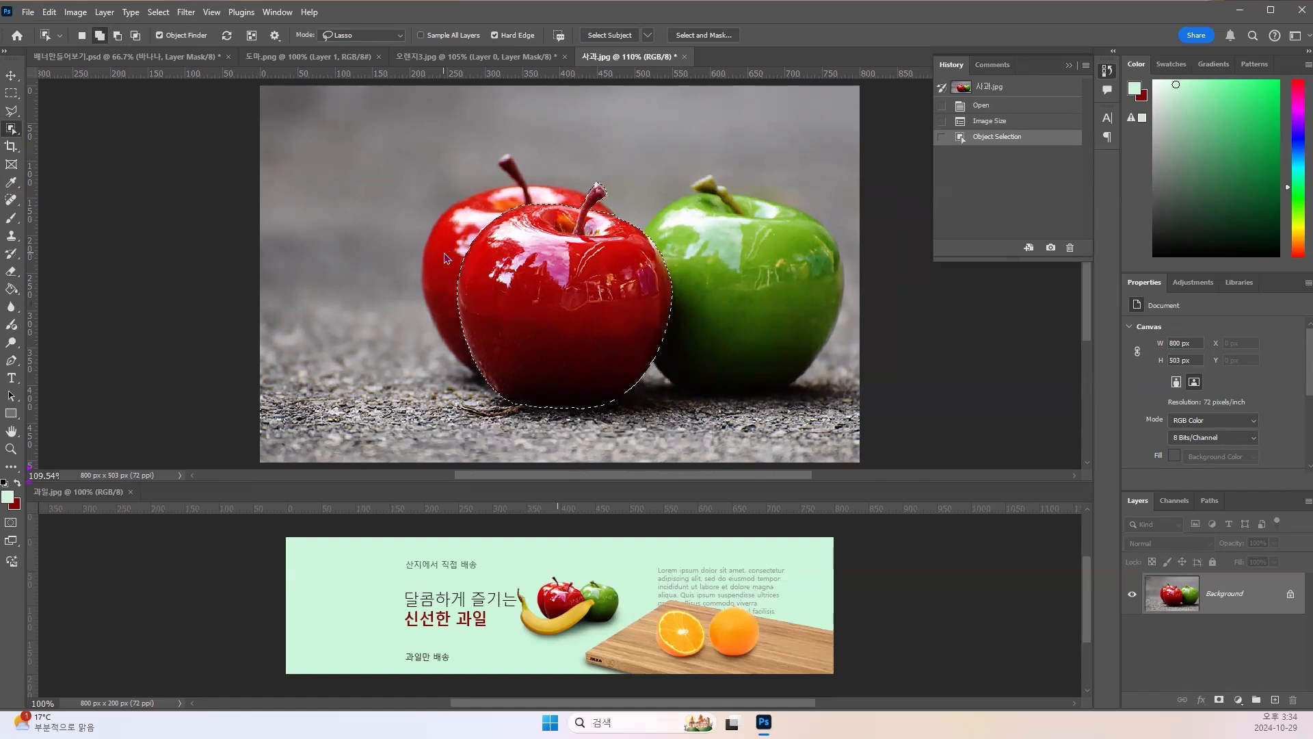
click(755, 257)
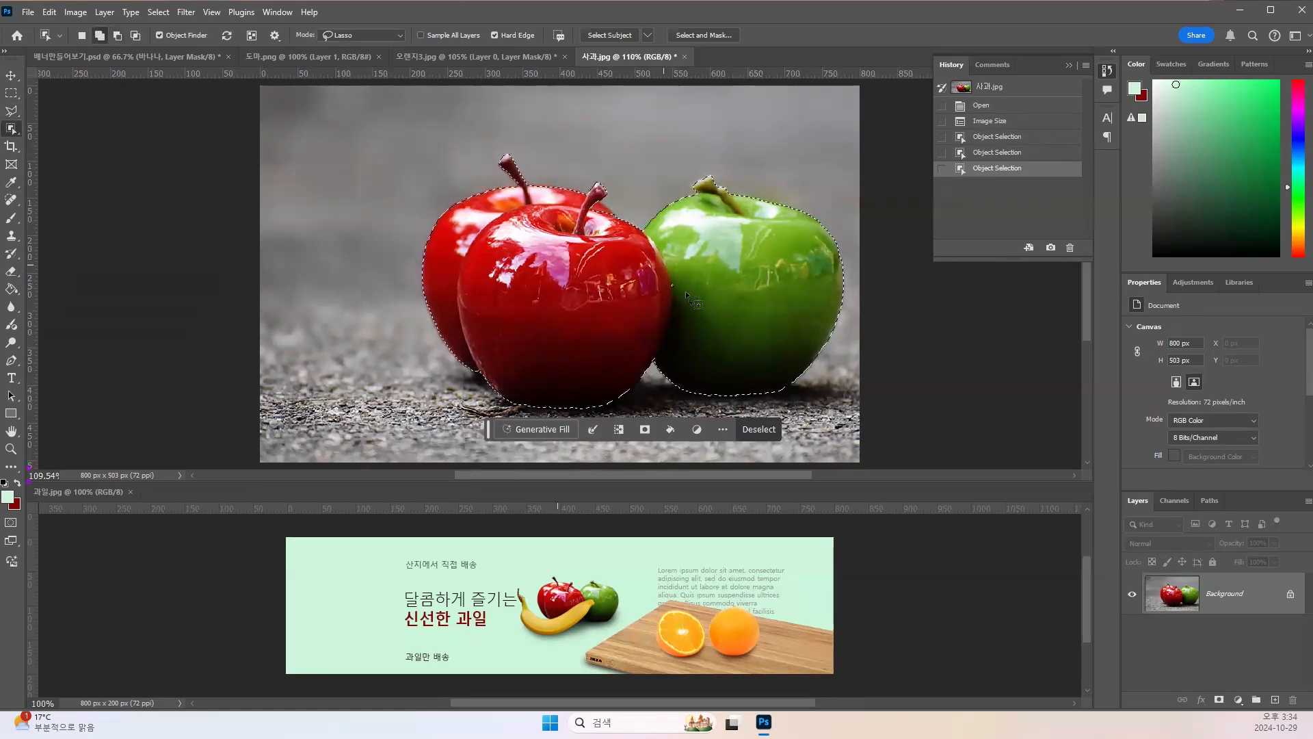
Step: Refine the apple selection in Select and Mask, filling the gap between the front red and green apples with the Lasso tool
click(694, 42)
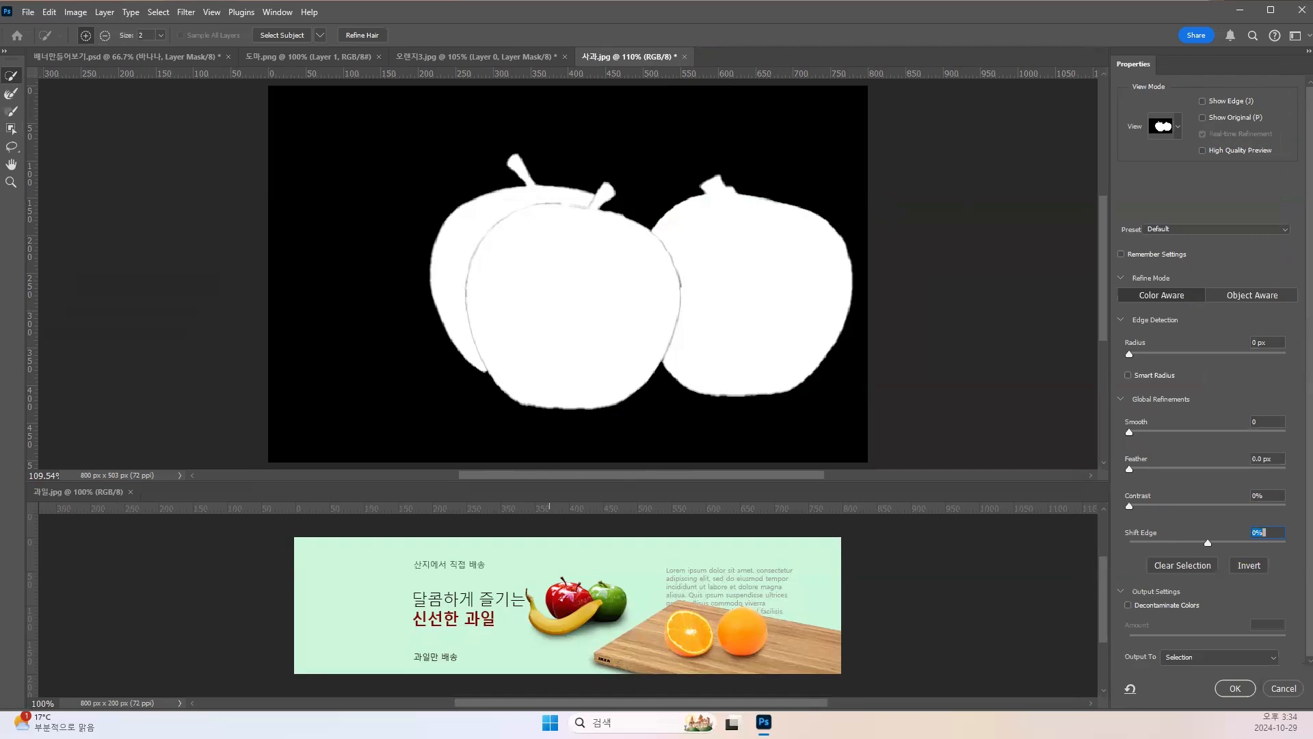
click(11, 151)
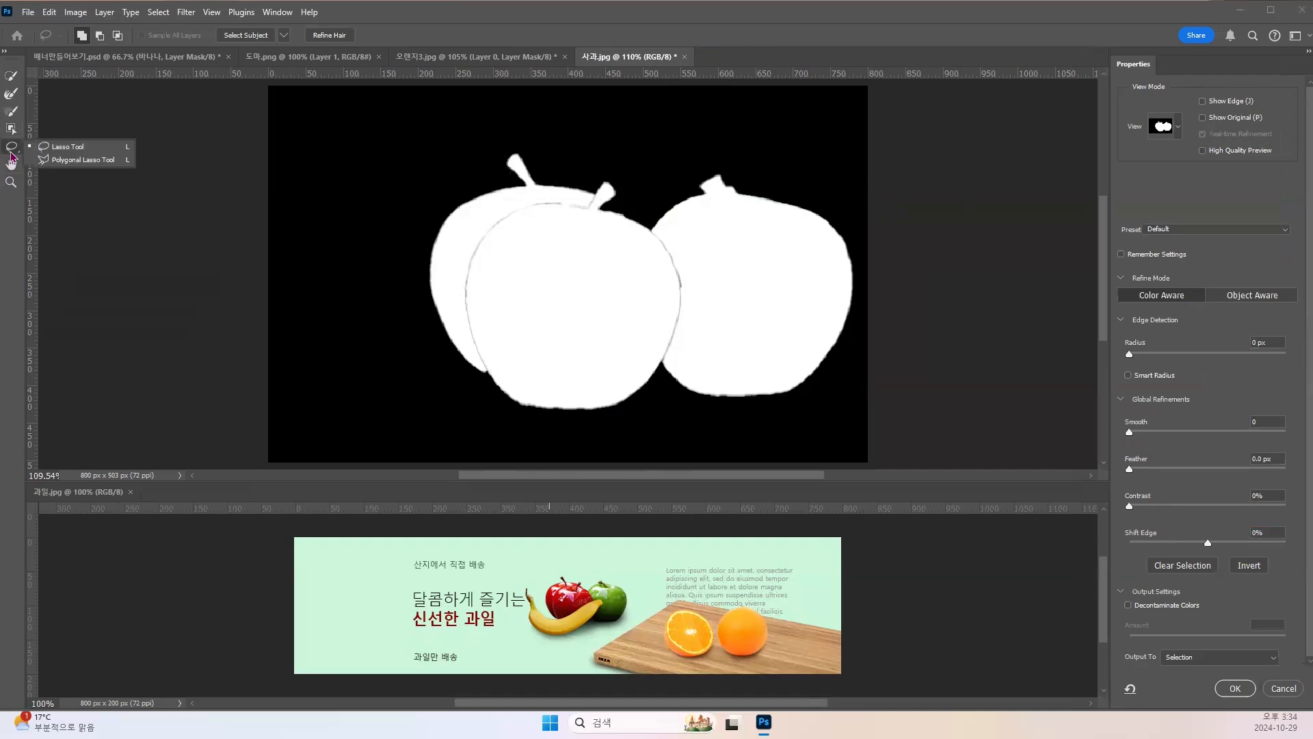
click(51, 147)
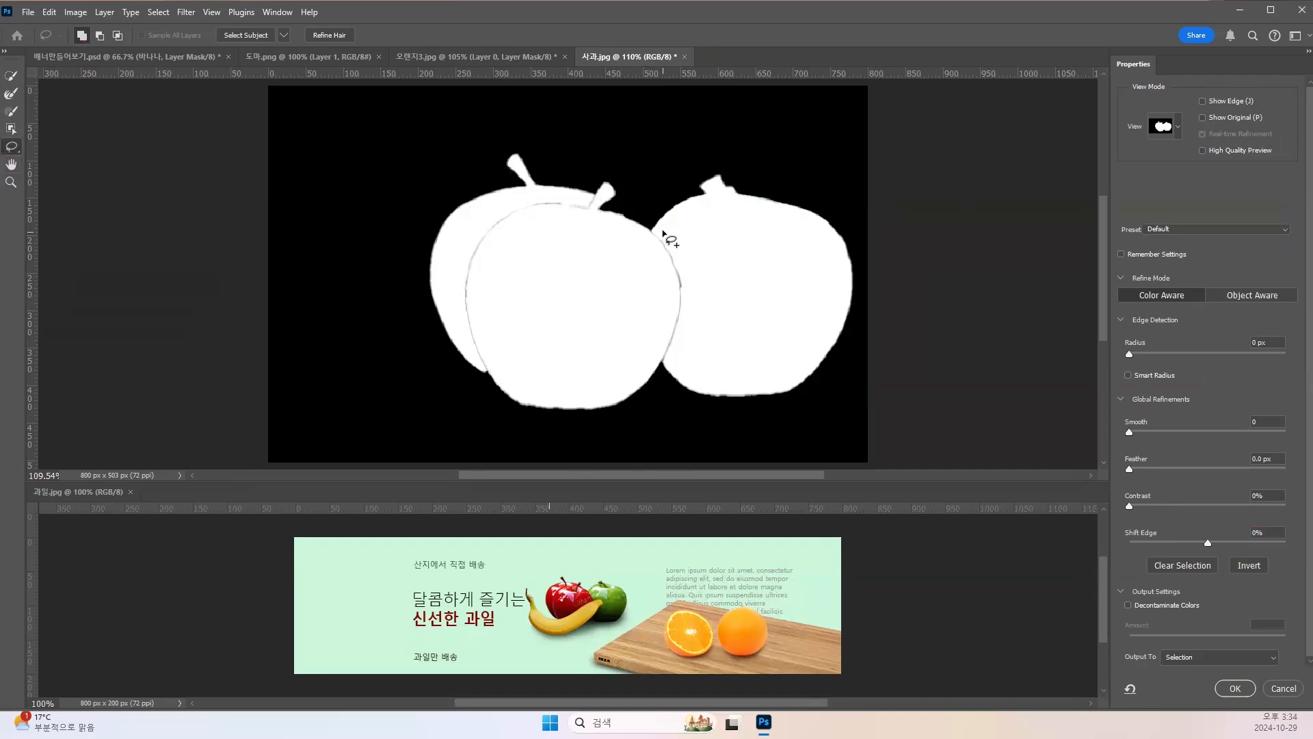
key(ctrl+plus)
key(ctrl+plus)
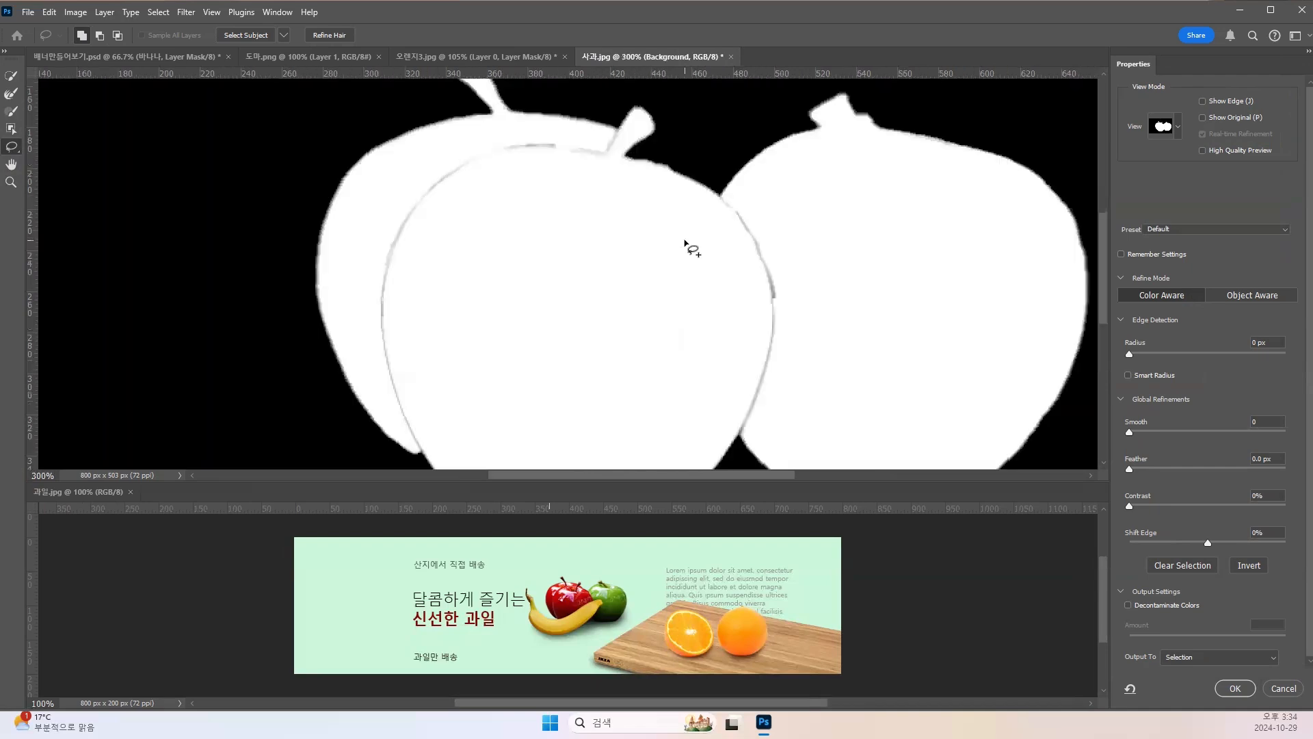
mouse_move(839, 152)
mouse_down()
mouse_move(792, 162)
mouse_move(824, 302)
mouse_move(904, 315)
mouse_move(837, 153)
mouse_up()
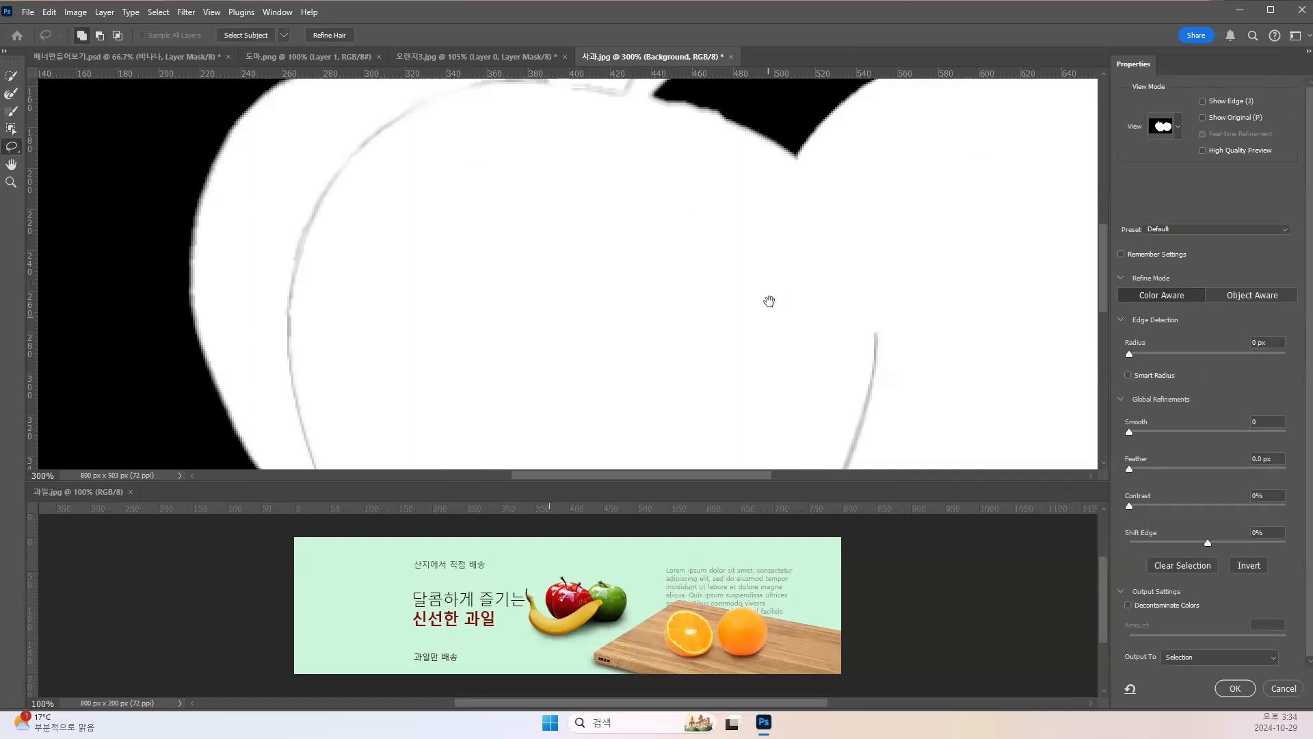
drag(768, 299, 725, 167)
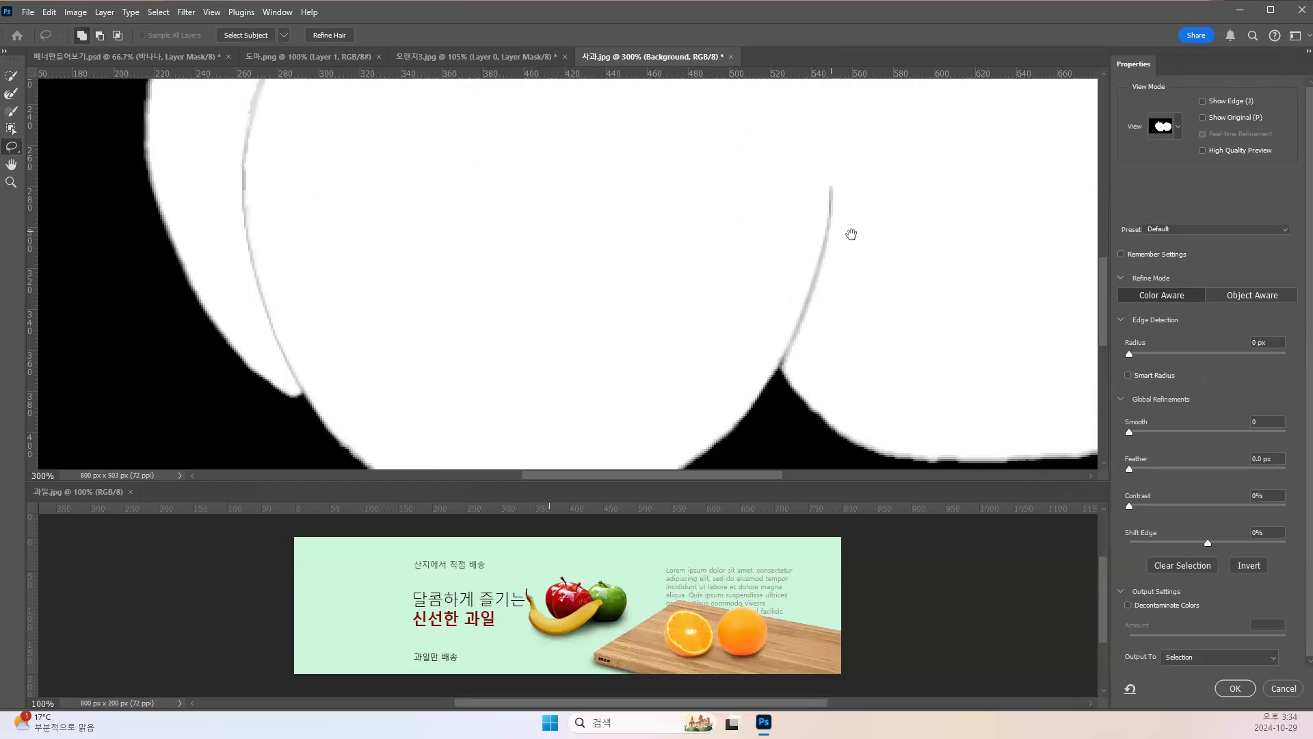
mouse_move(875, 182)
mouse_down()
mouse_move(840, 169)
mouse_move(780, 286)
mouse_move(776, 366)
mouse_move(814, 356)
mouse_move(853, 211)
mouse_move(881, 171)
mouse_up()
Step: Fill the grey seam between the front and rear red apples in the selection with Lasso outlines
drag(540, 194, 672, 347)
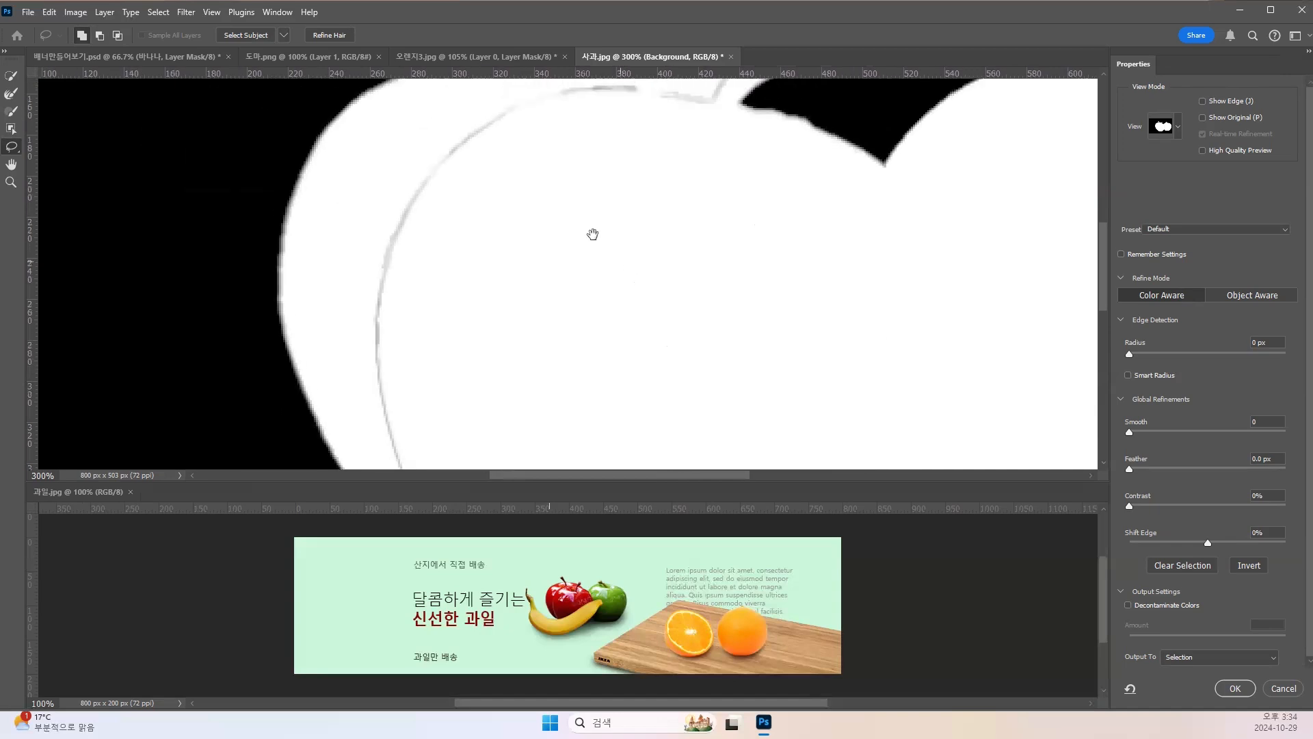
drag(593, 234, 581, 291)
mouse_move(700, 177)
mouse_down()
mouse_move(724, 127)
mouse_move(665, 120)
mouse_move(499, 161)
mouse_move(686, 225)
mouse_move(699, 179)
mouse_up()
mouse_move(570, 305)
mouse_down()
mouse_move(557, 267)
mouse_move(568, 185)
mouse_move(583, 246)
mouse_move(569, 220)
mouse_up()
mouse_move(534, 111)
mouse_down()
mouse_move(402, 157)
mouse_move(368, 281)
mouse_move(396, 430)
mouse_move(468, 416)
mouse_move(511, 260)
mouse_move(523, 147)
mouse_up()
drag(560, 293, 509, 147)
mouse_move(429, 264)
mouse_down()
mouse_move(360, 255)
mouse_move(362, 314)
mouse_move(386, 354)
mouse_move(405, 362)
mouse_move(436, 321)
mouse_move(424, 260)
mouse_up()
mouse_move(413, 349)
mouse_down()
mouse_move(400, 366)
mouse_move(414, 361)
mouse_up()
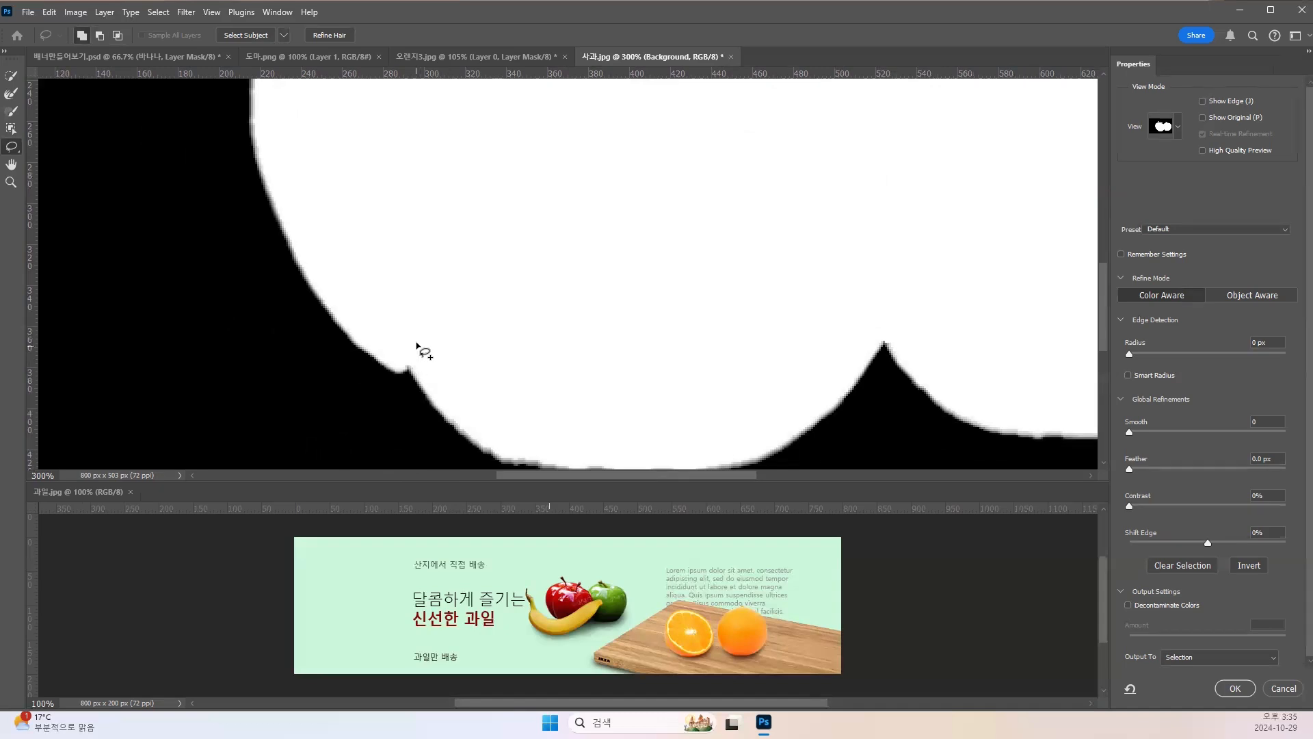
Step: Set the selection's contrast to 29% and shift edge to -7%, and output it as a layer mask
key(ctrl+1)
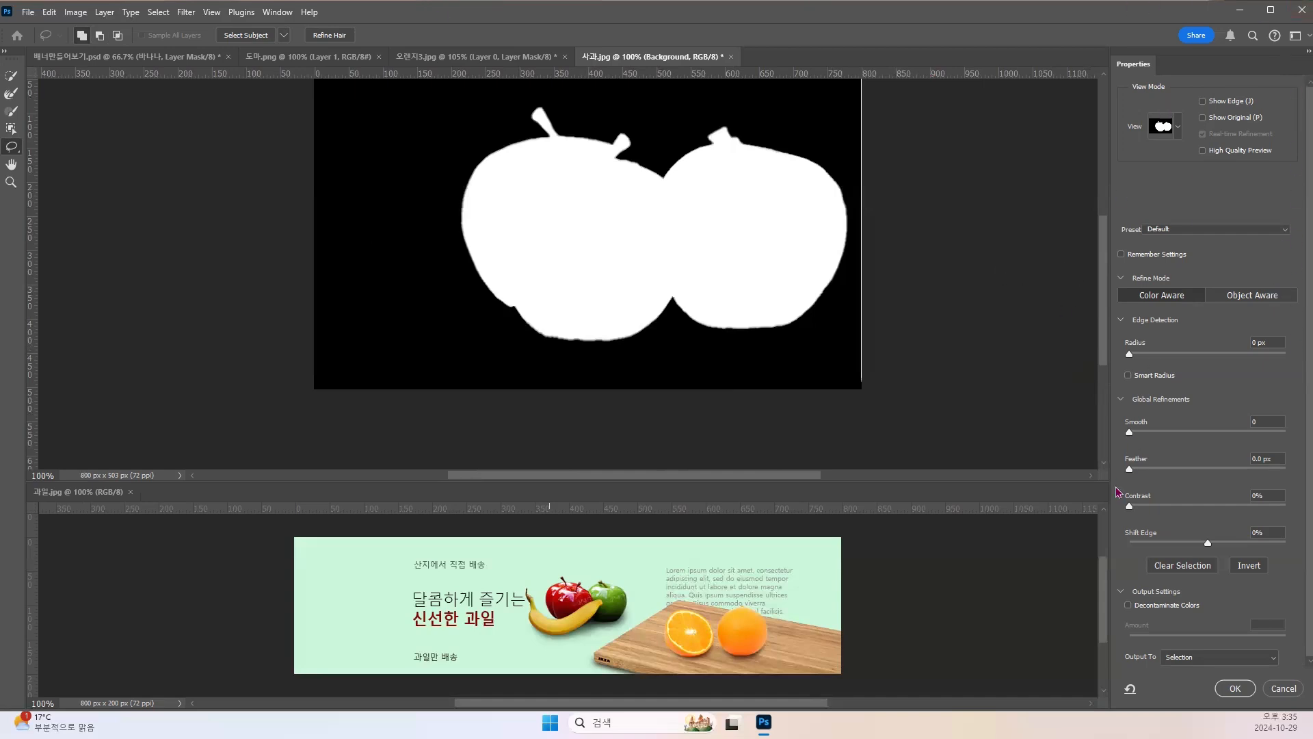
drag(1130, 507, 1205, 547)
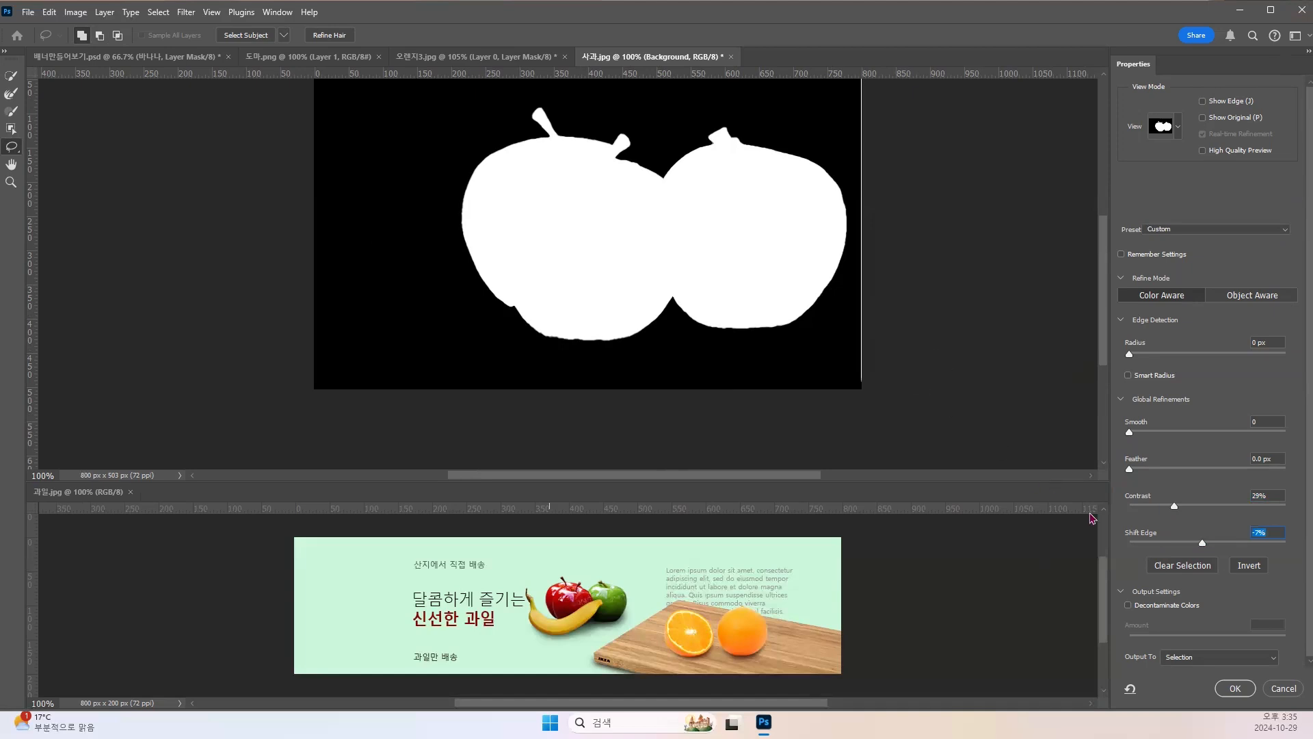
click(1197, 661)
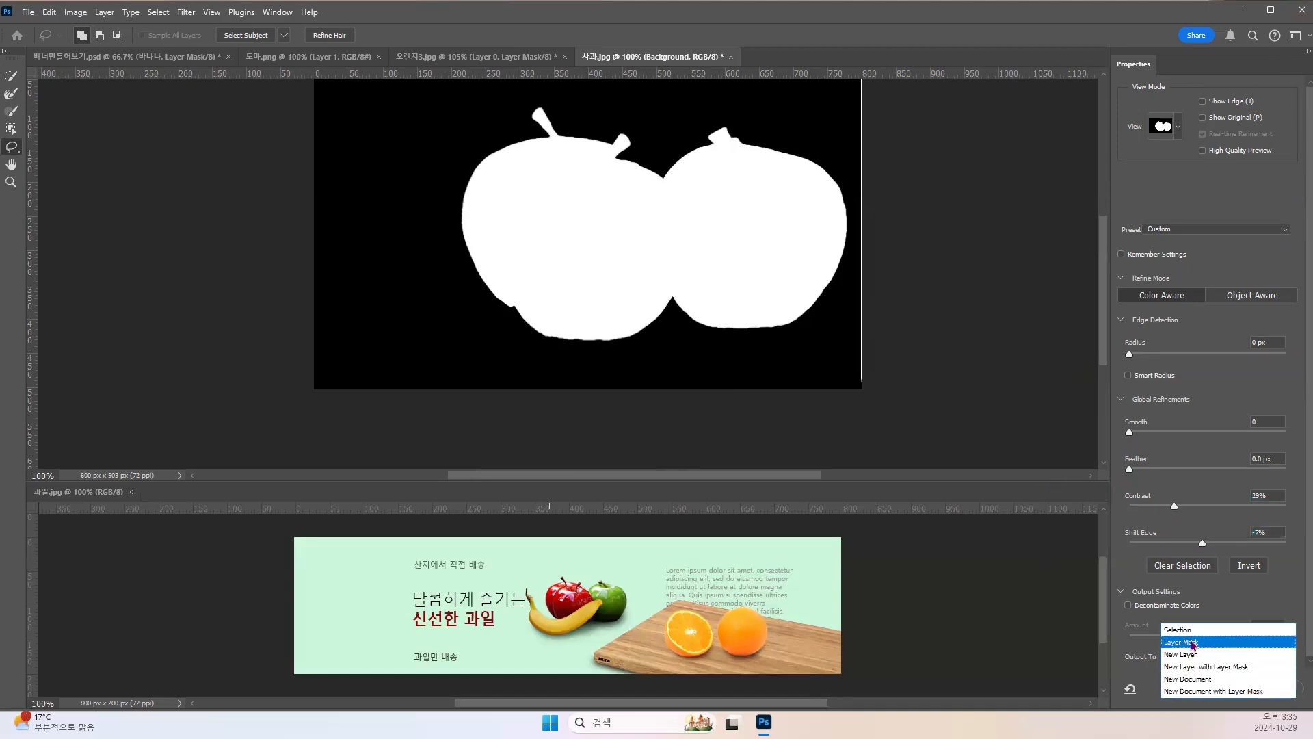
click(1192, 642)
click(1234, 689)
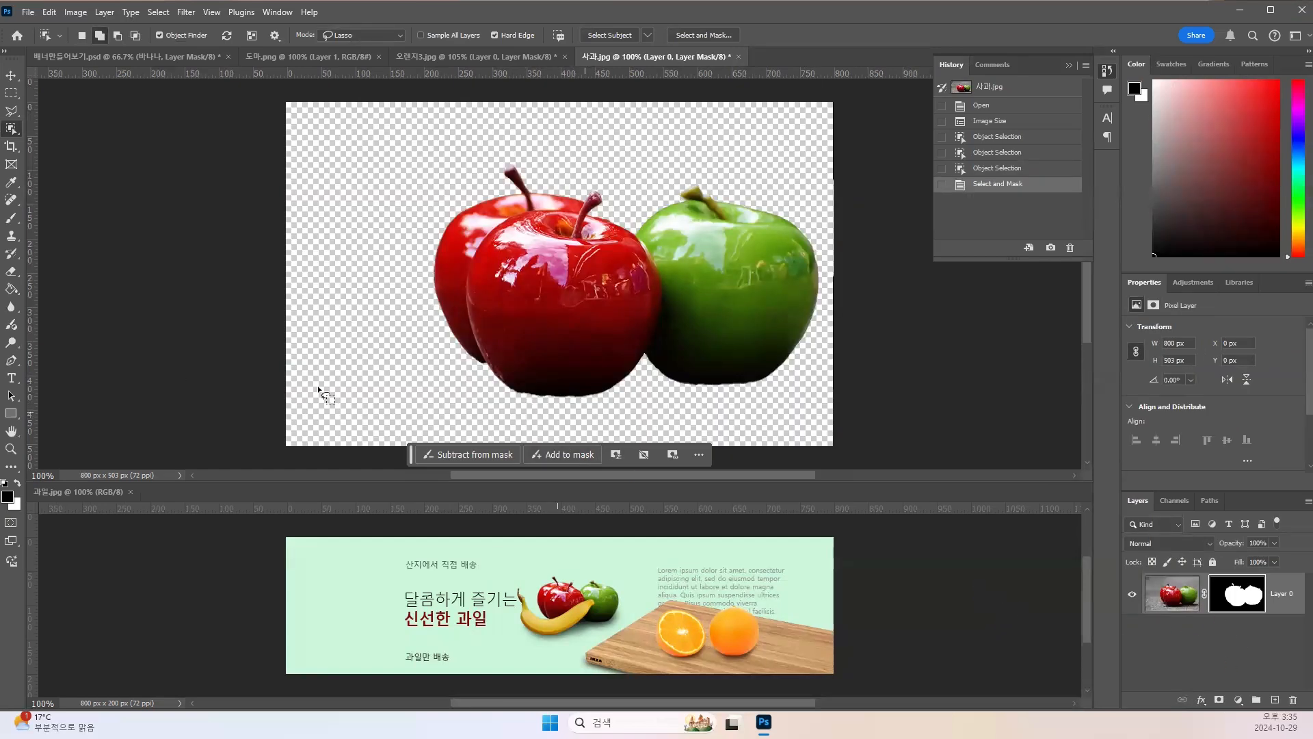
Step: Bring the masked apples into 배너1 of 배너만들어보기.psd and scale them to about 31.6%, beside the cutting board
click(11, 75)
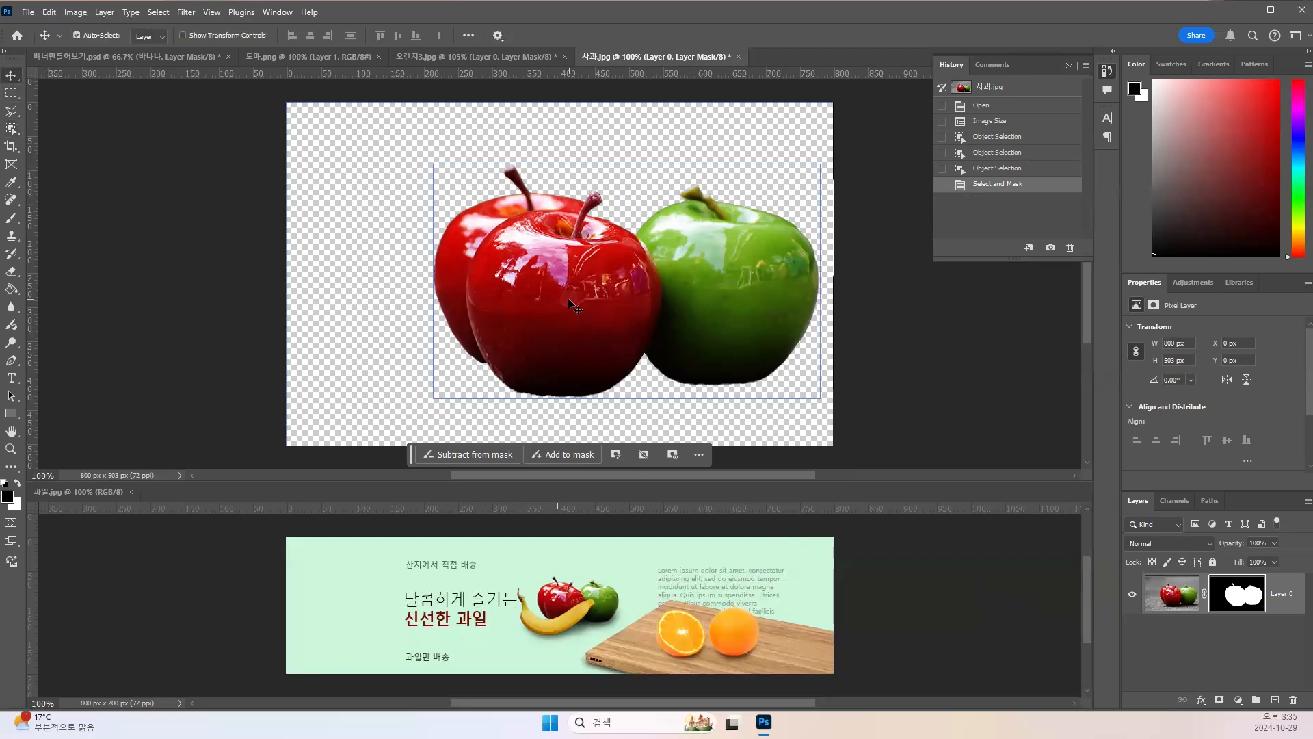
drag(555, 312, 129, 66)
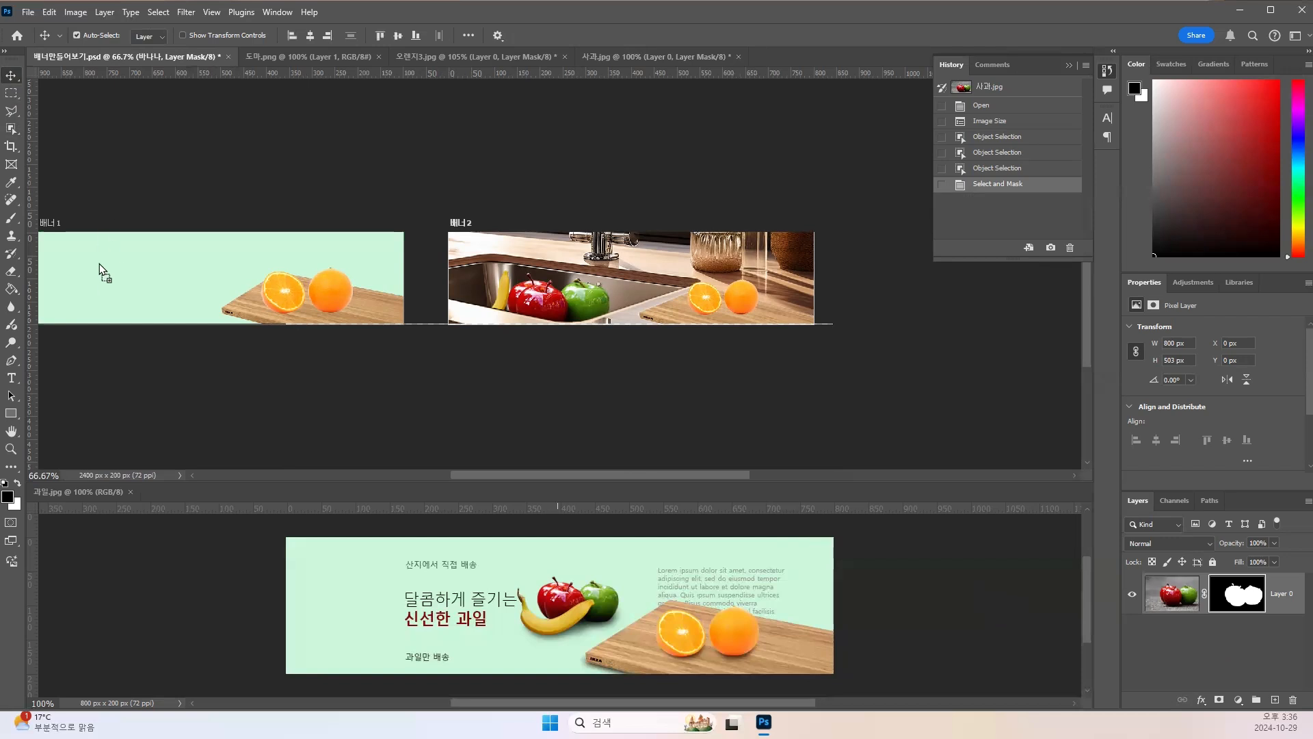
drag(104, 265, 293, 317)
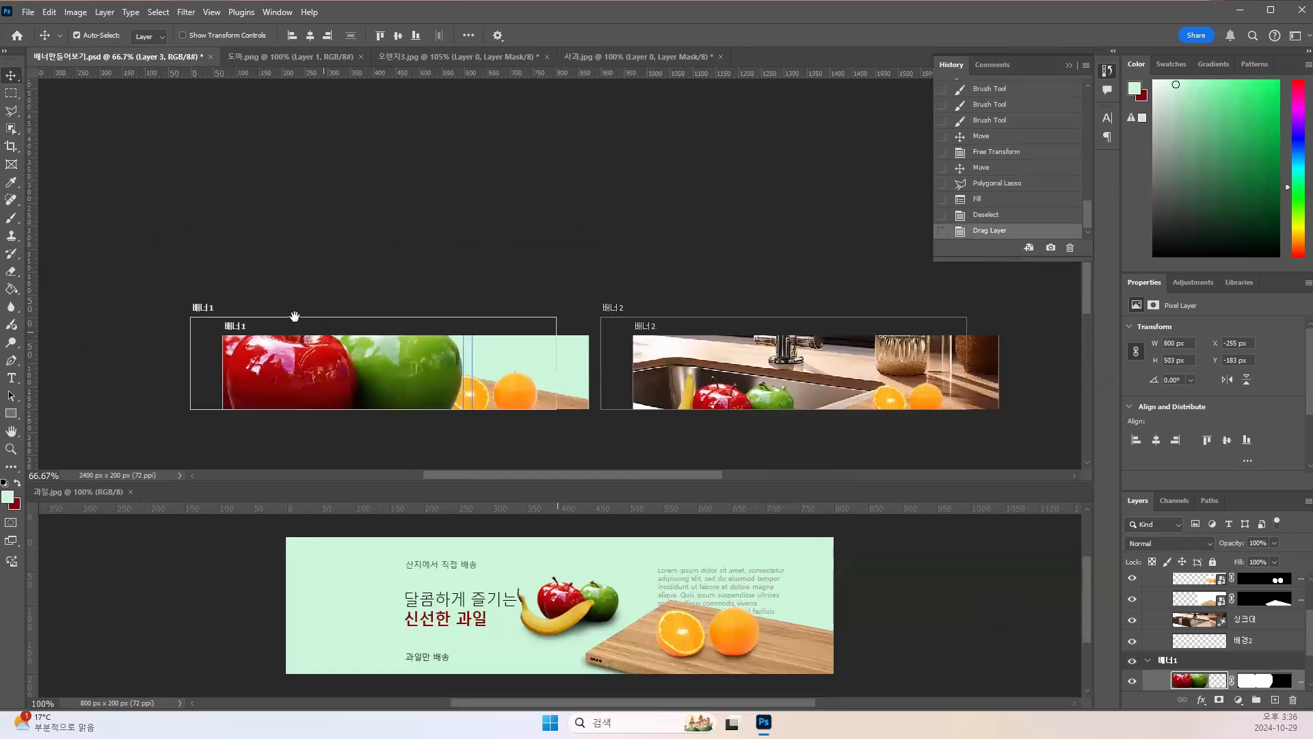
key(ctrl+t)
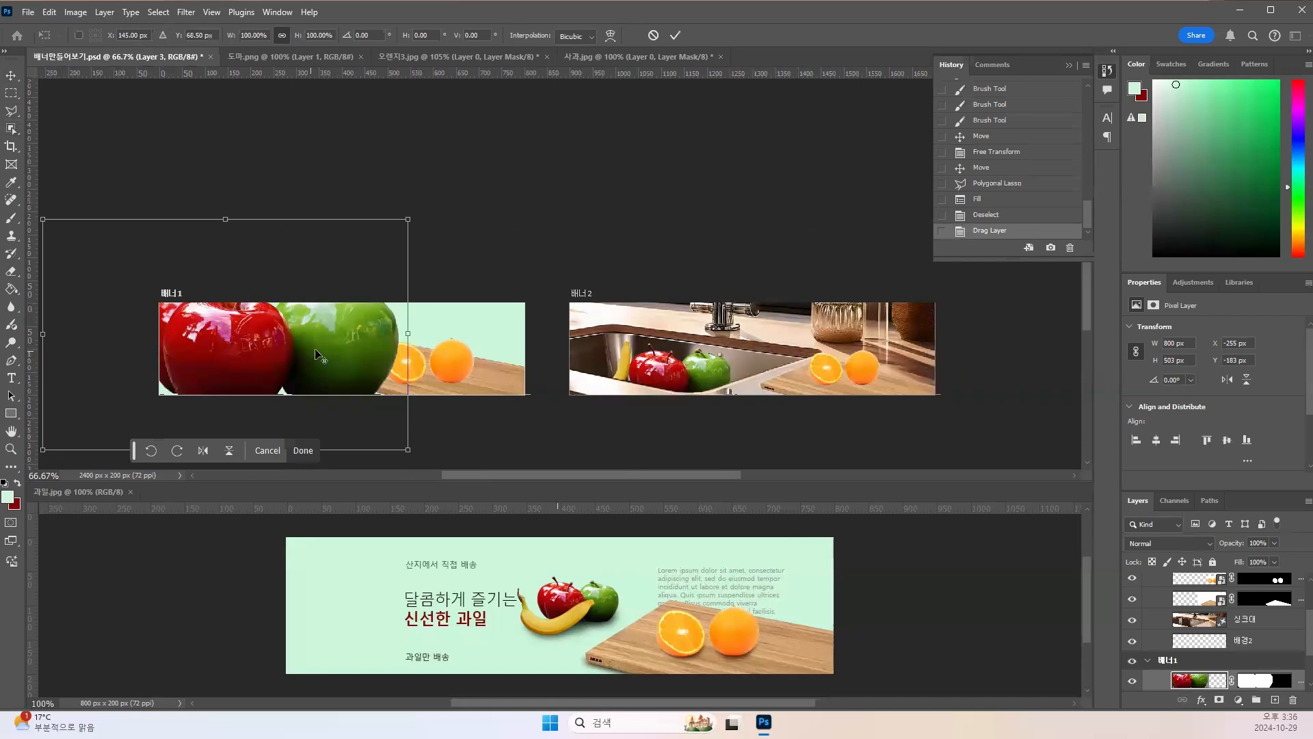
drag(408, 219, 327, 361)
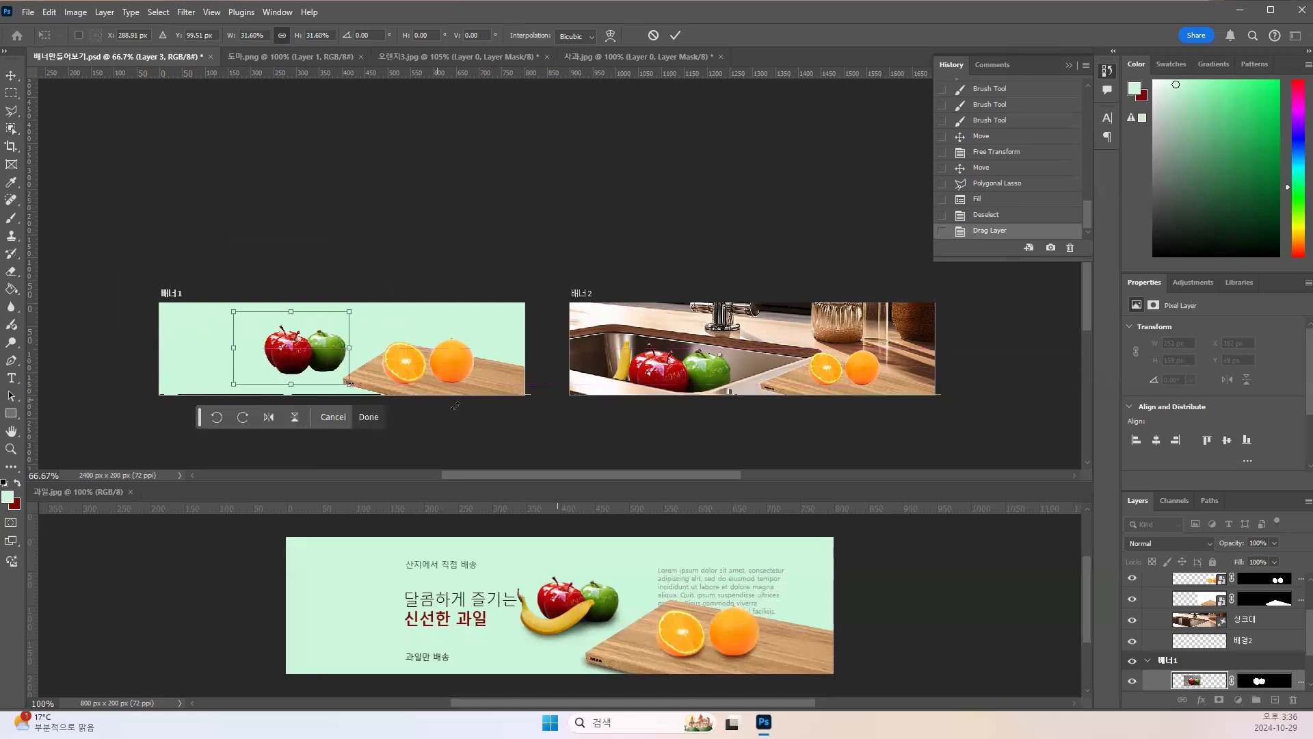
key(Return)
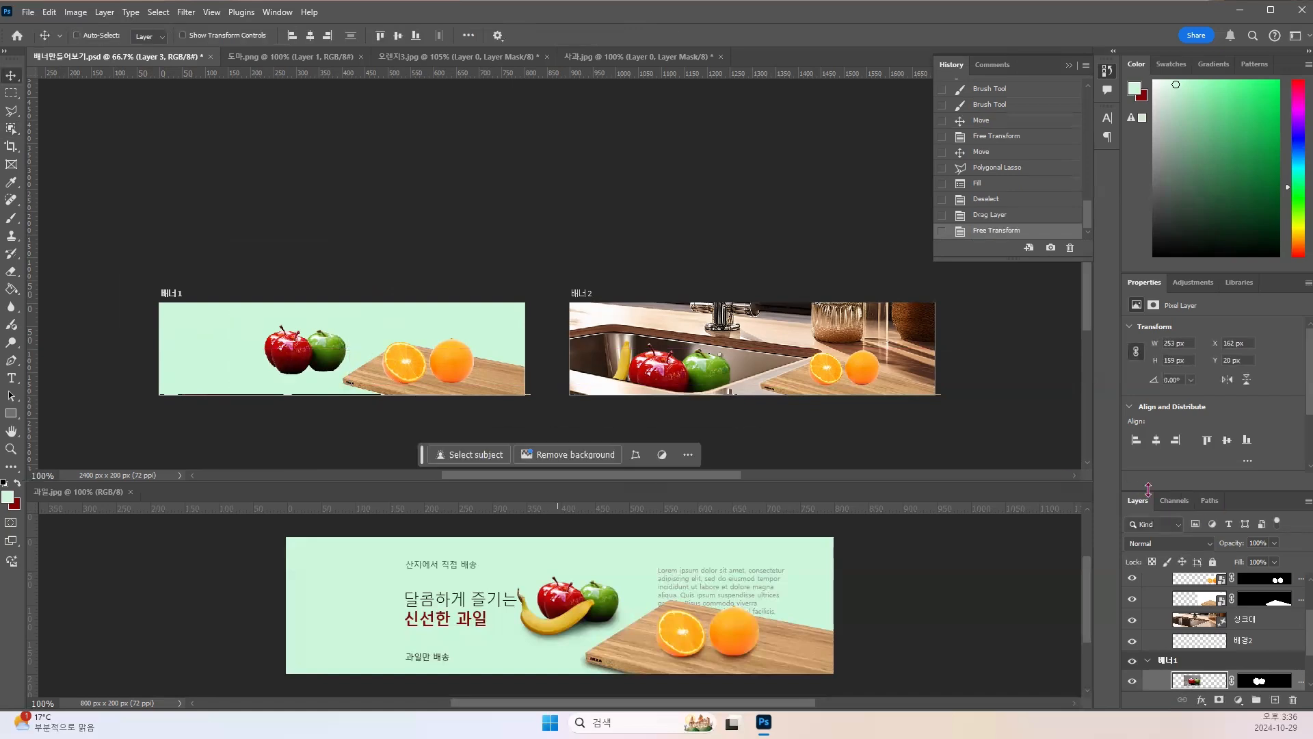
Step: Target the layer mask of the apples in 배너1 and set the brush to 15 px with 62% hardness
key(ctrl+plus)
key(ctrl+plus)
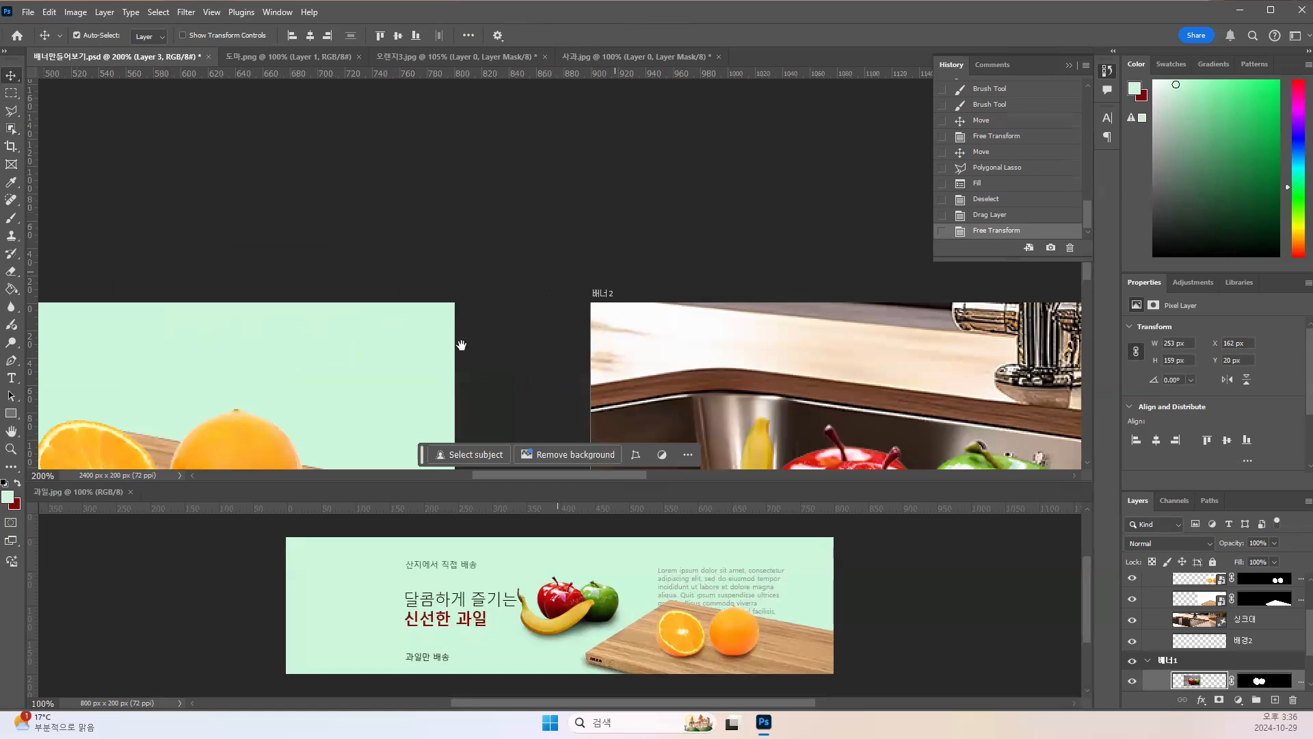
drag(483, 249, 522, 214)
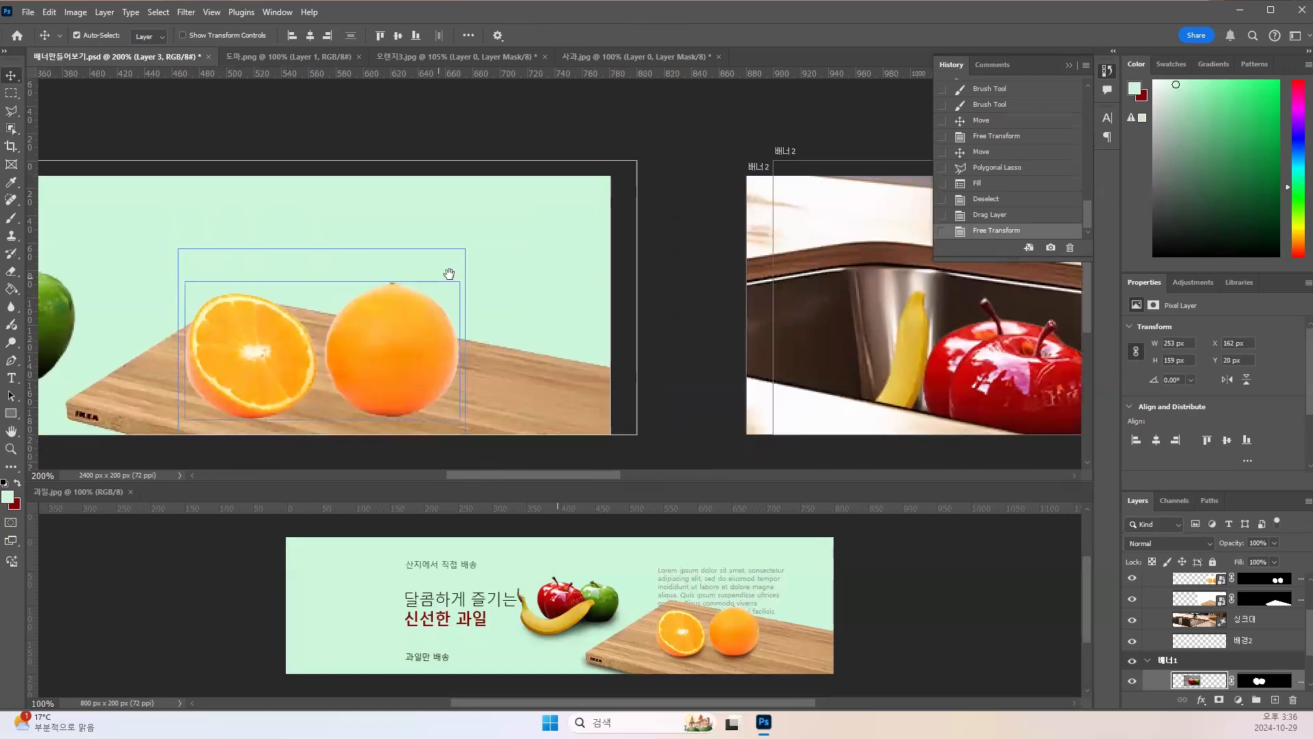
drag(448, 274, 470, 288)
drag(322, 313, 416, 308)
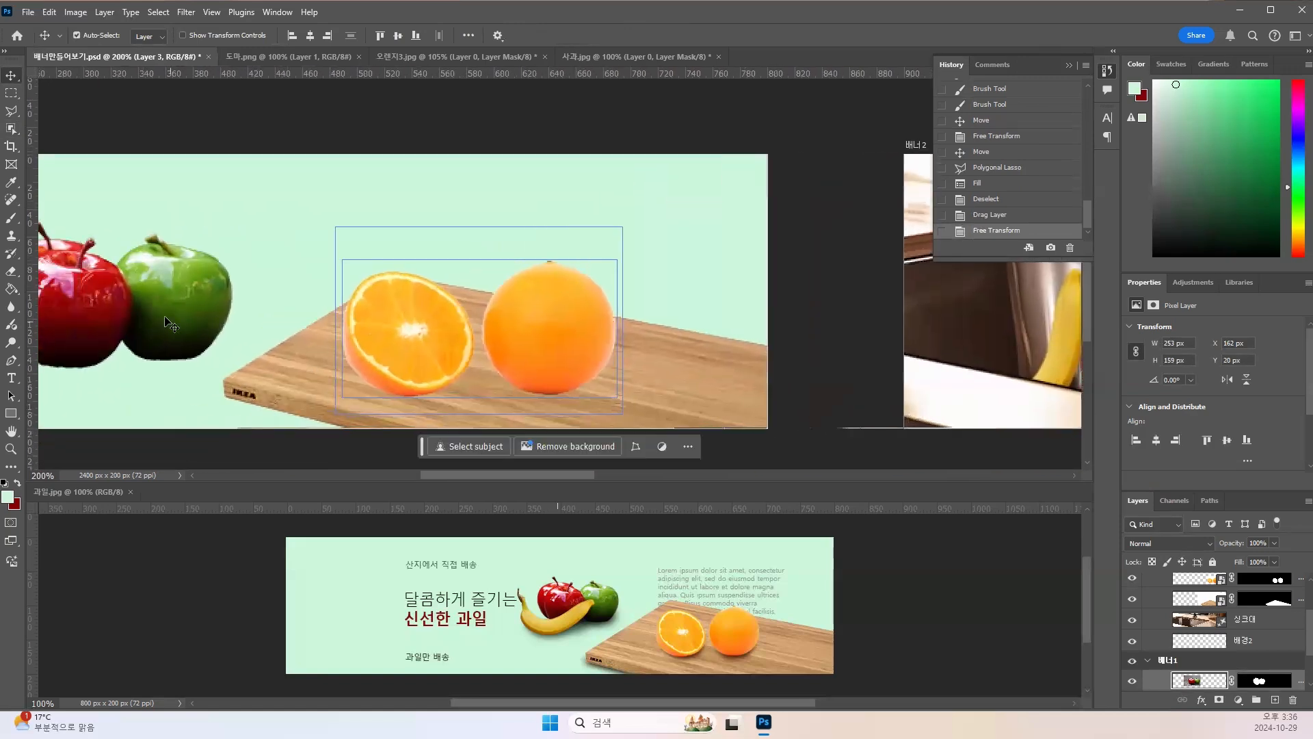
drag(173, 320, 266, 301)
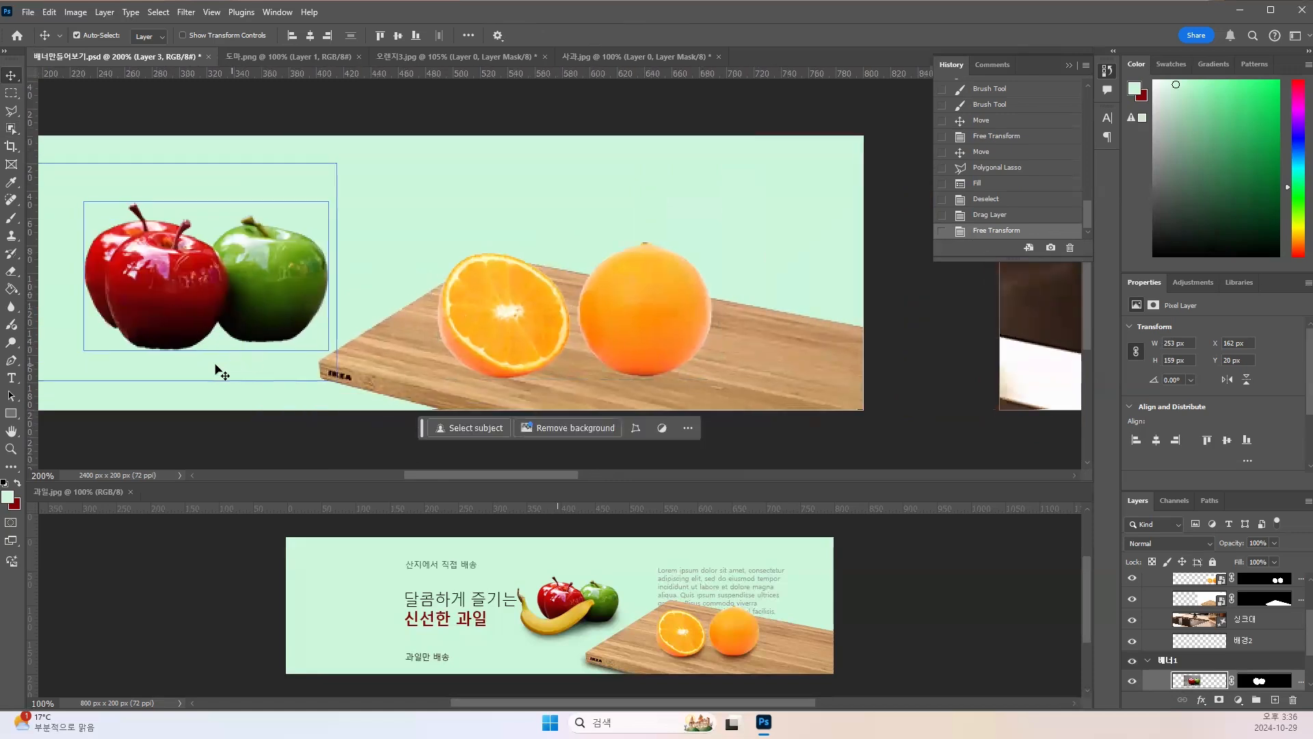
drag(1200, 681, 1228, 705)
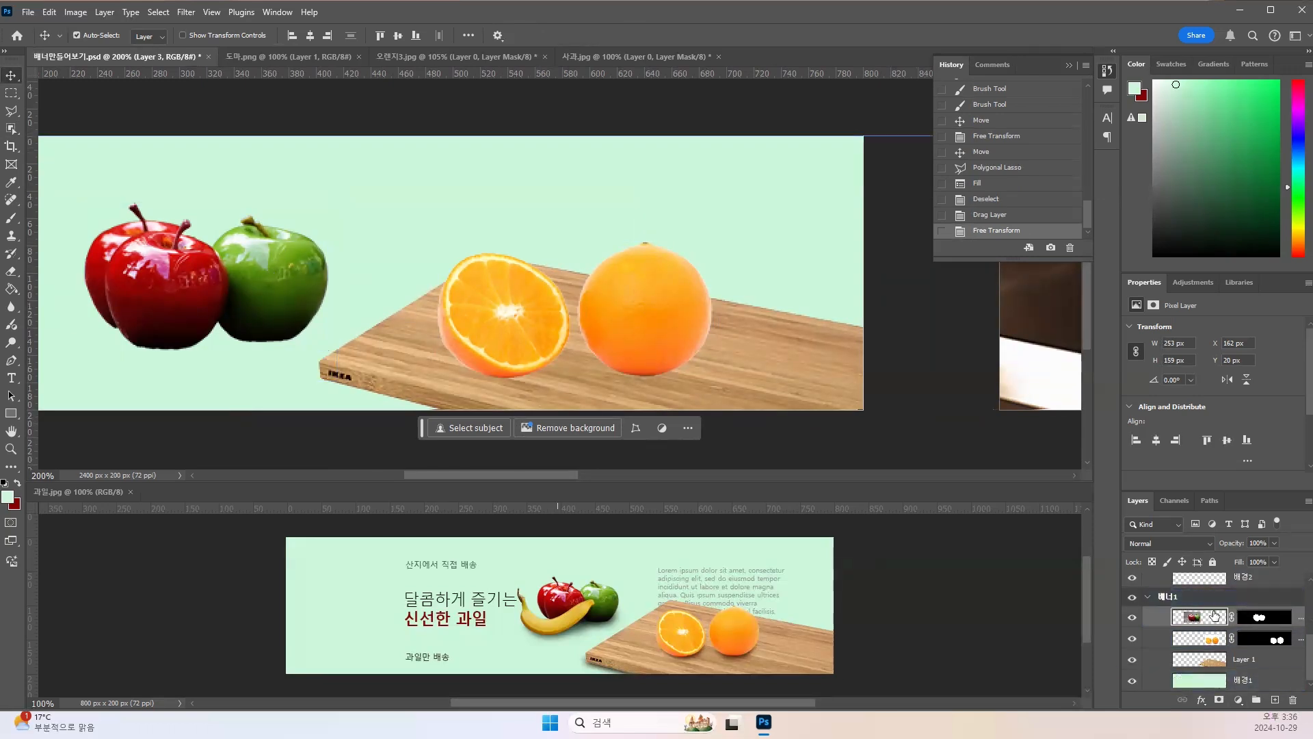
click(1273, 620)
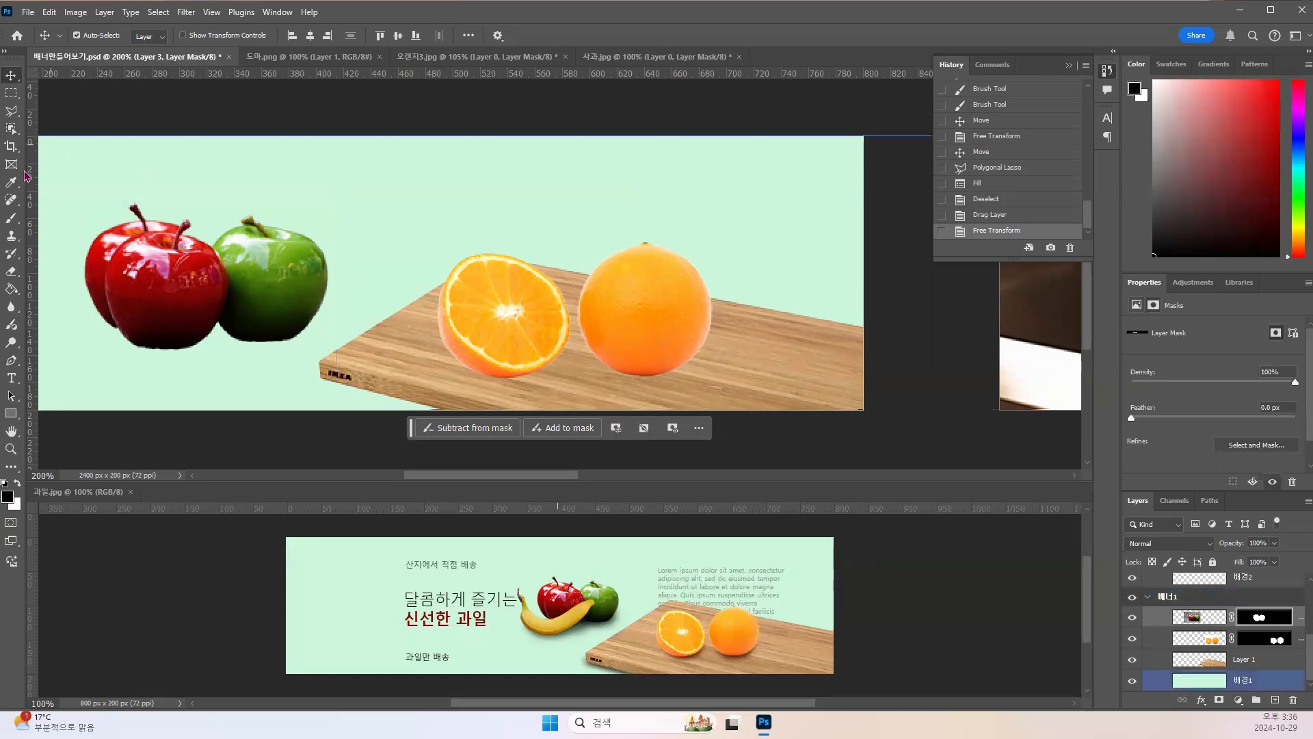
click(11, 217)
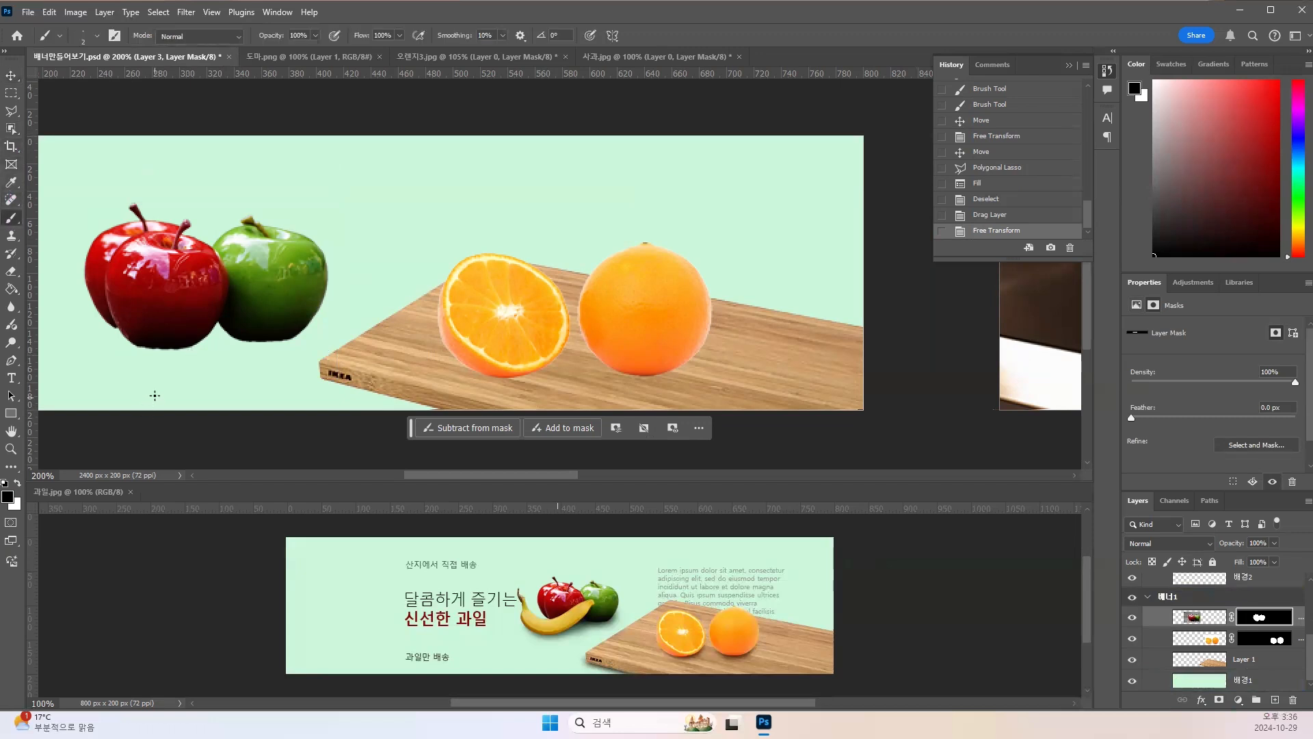
key(bracketright)
key(bracketright)
key(bracketright)
click(97, 42)
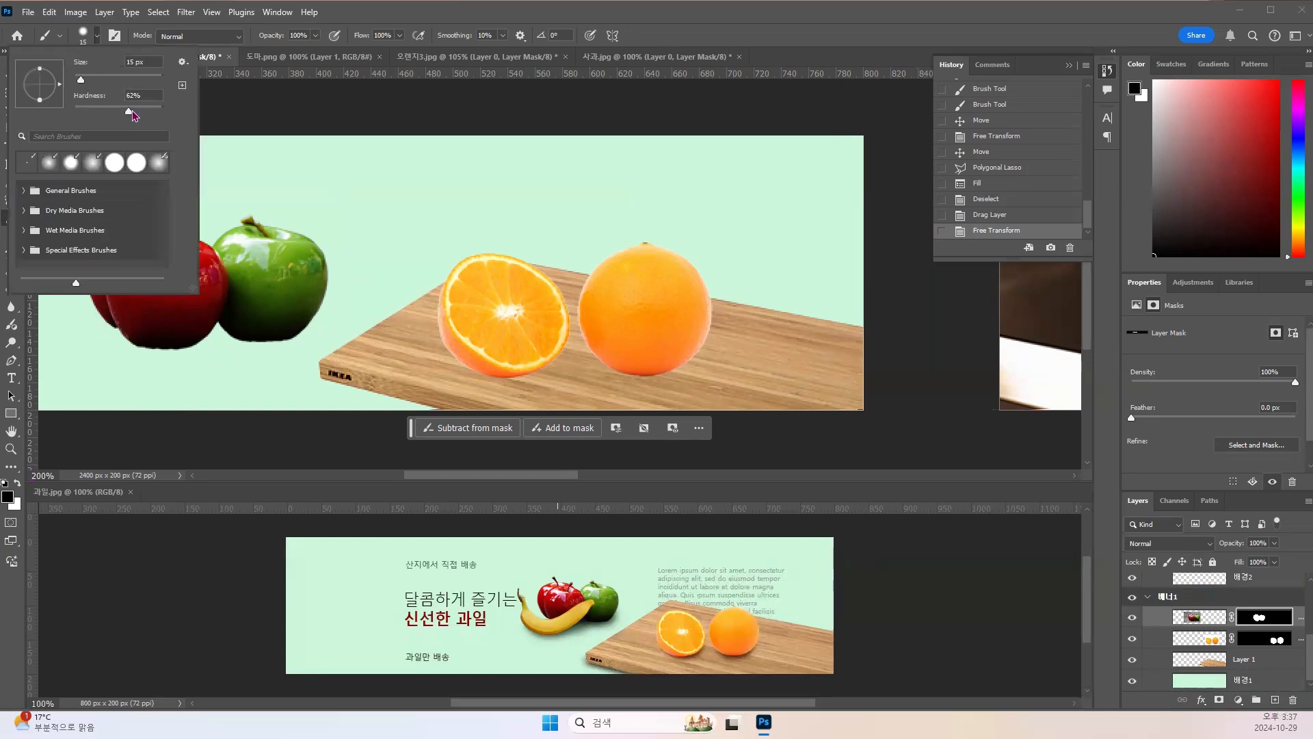
click(132, 116)
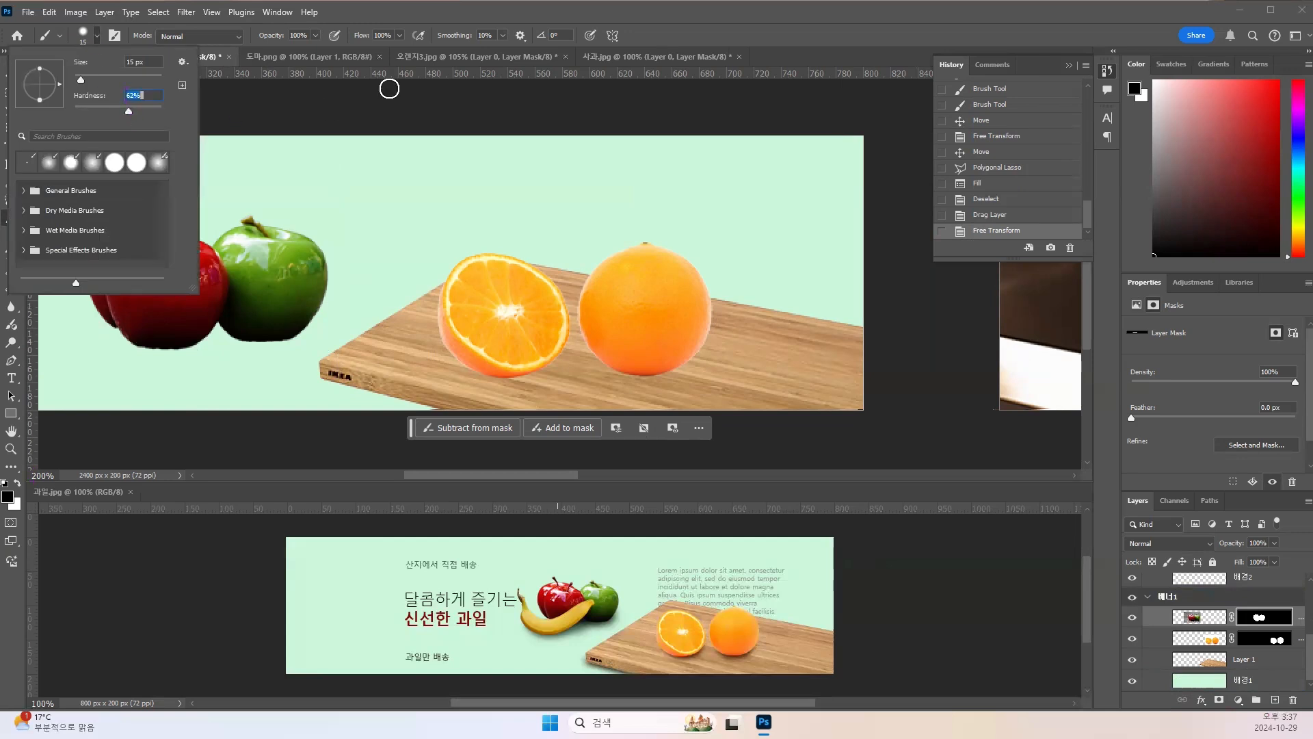
click(367, 19)
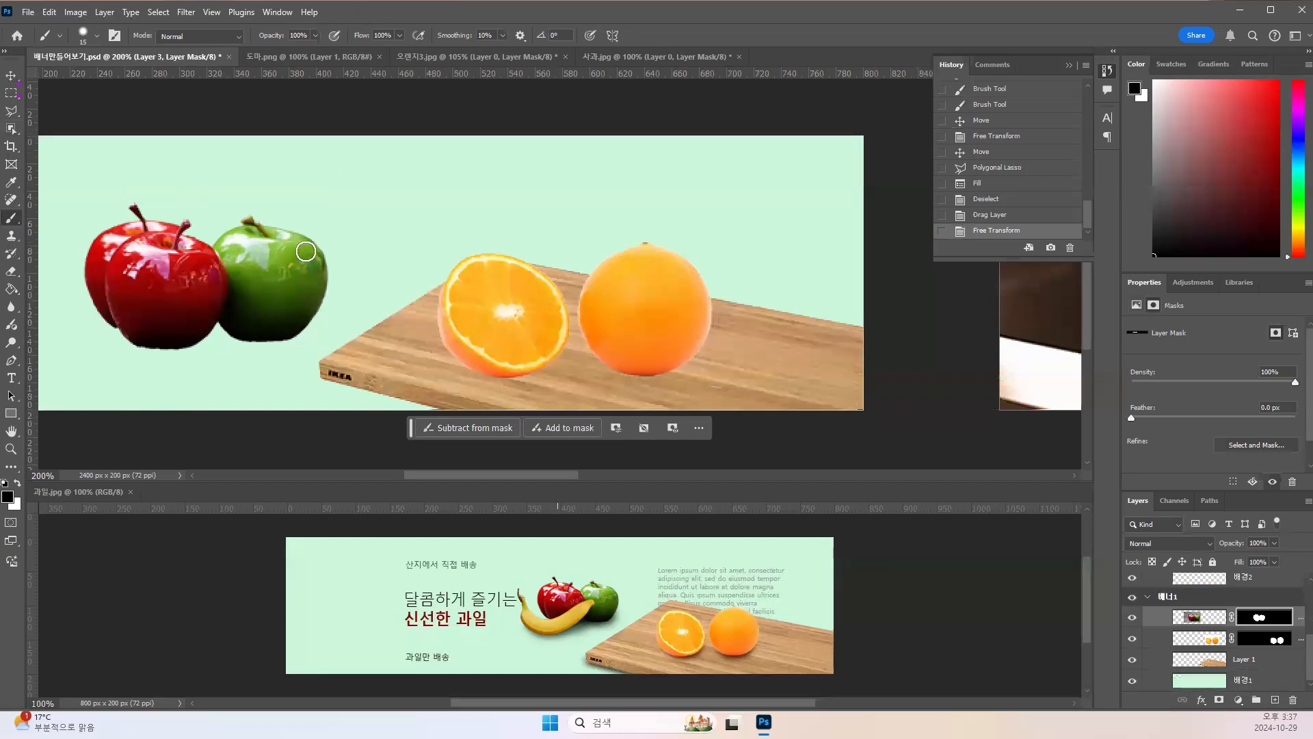
Step: Paint black on the apple layer mask along the bottom edge of the front red apple to clean its outline
drag(178, 358, 123, 346)
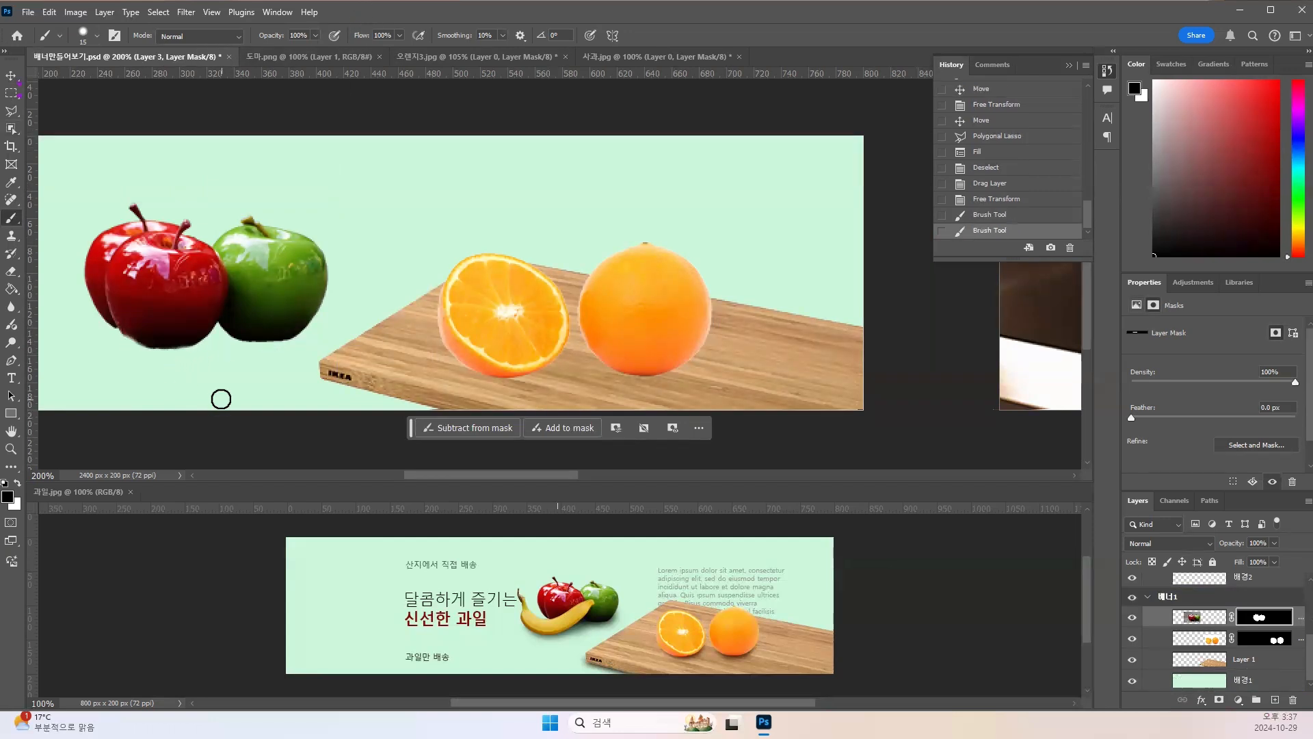
key(ctrl+z)
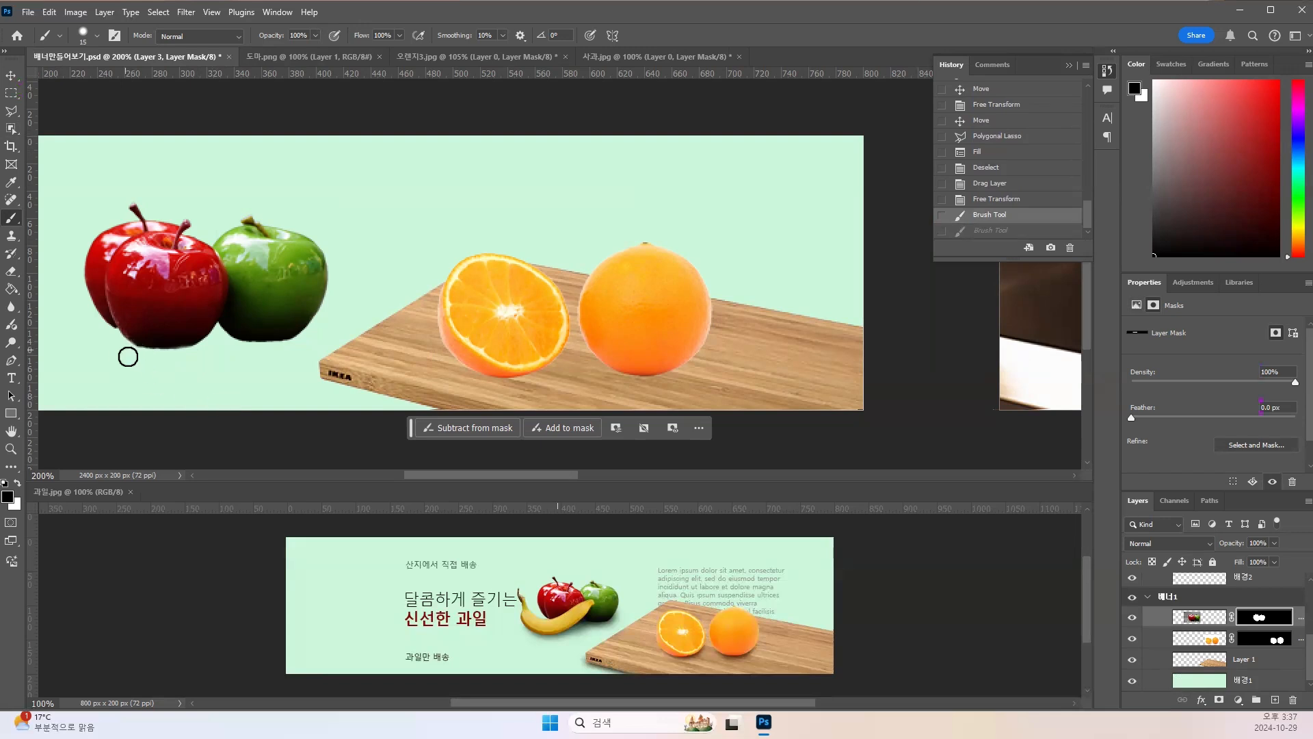
mouse_move(162, 364)
mouse_down()
mouse_move(305, 346)
mouse_move(212, 367)
mouse_up()
click(143, 380)
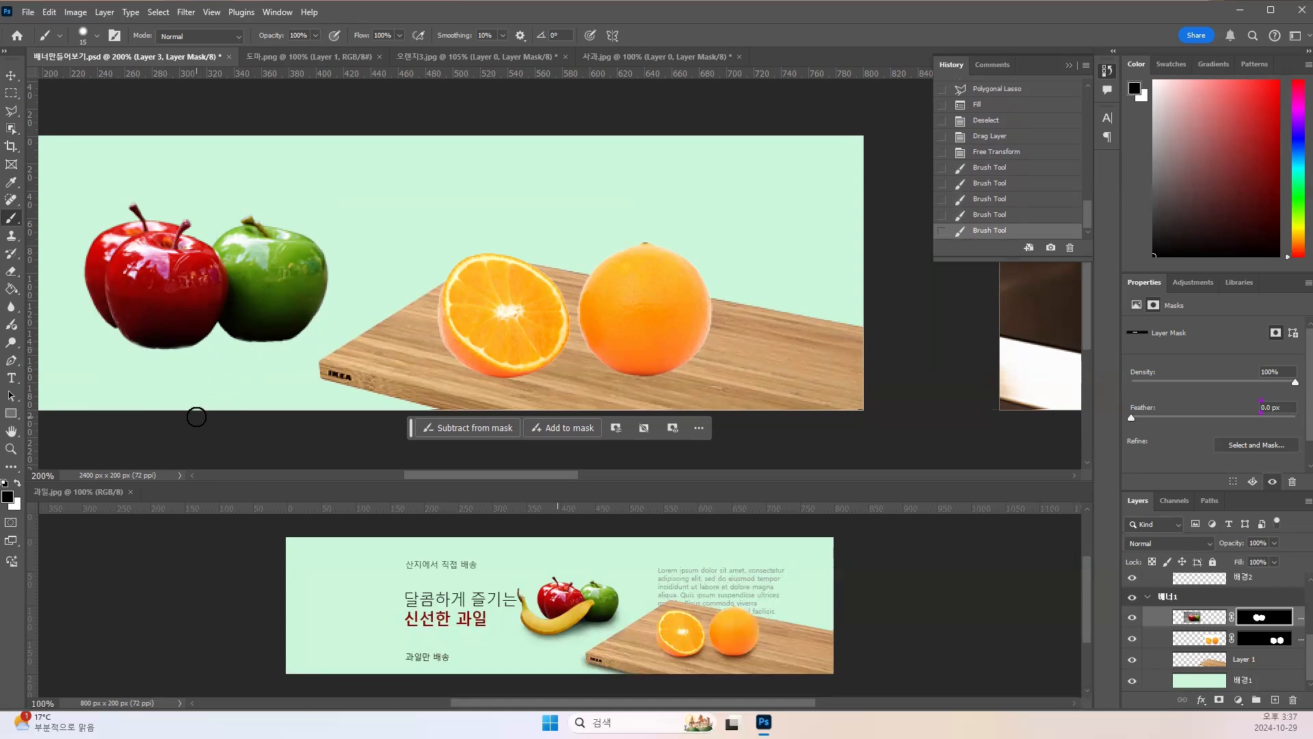
Step: Open the 바나나 image from the chapter3 folder
click(12, 76)
click(365, 187)
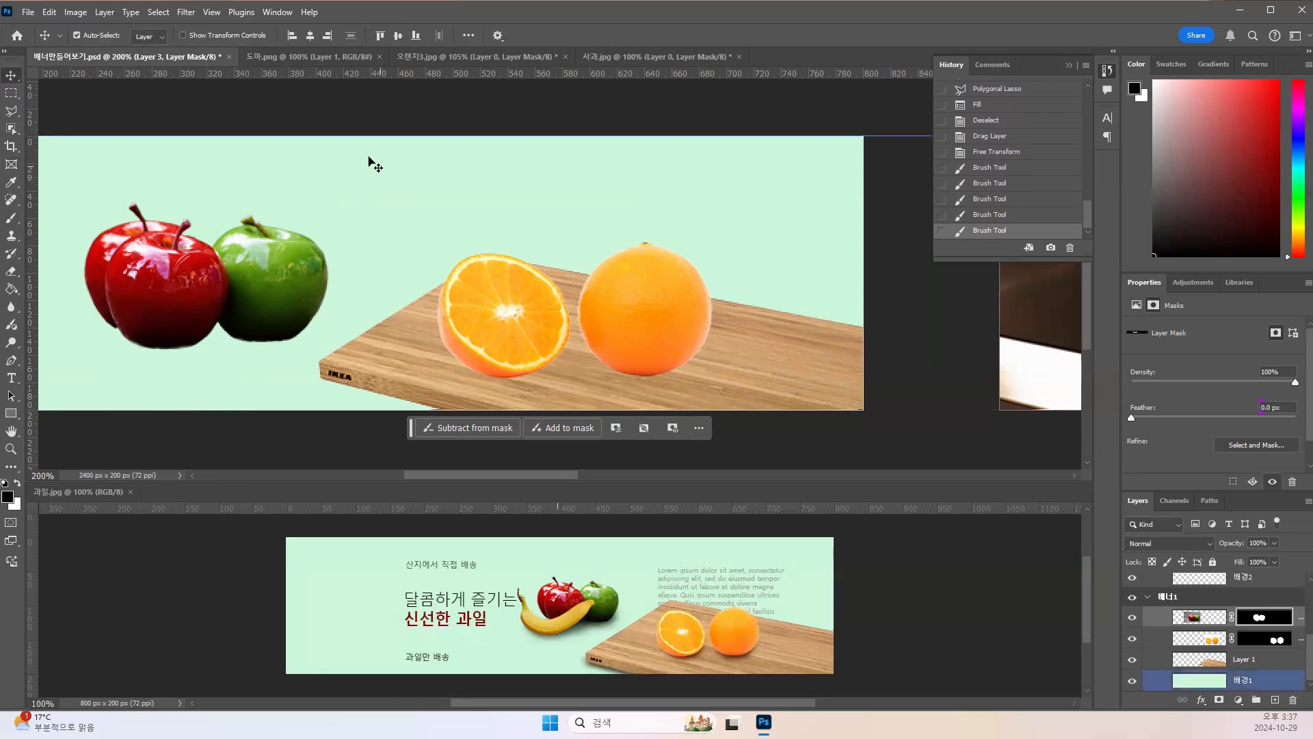
click(385, 92)
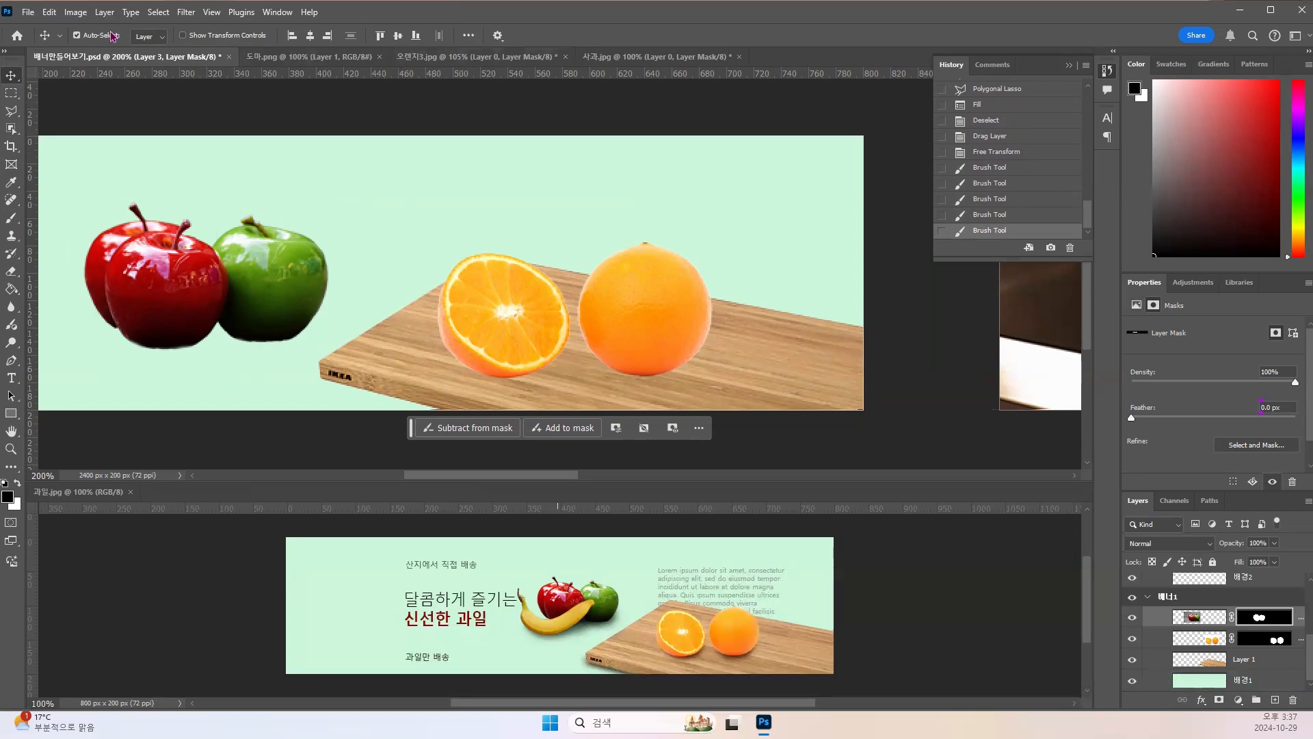
click(28, 12)
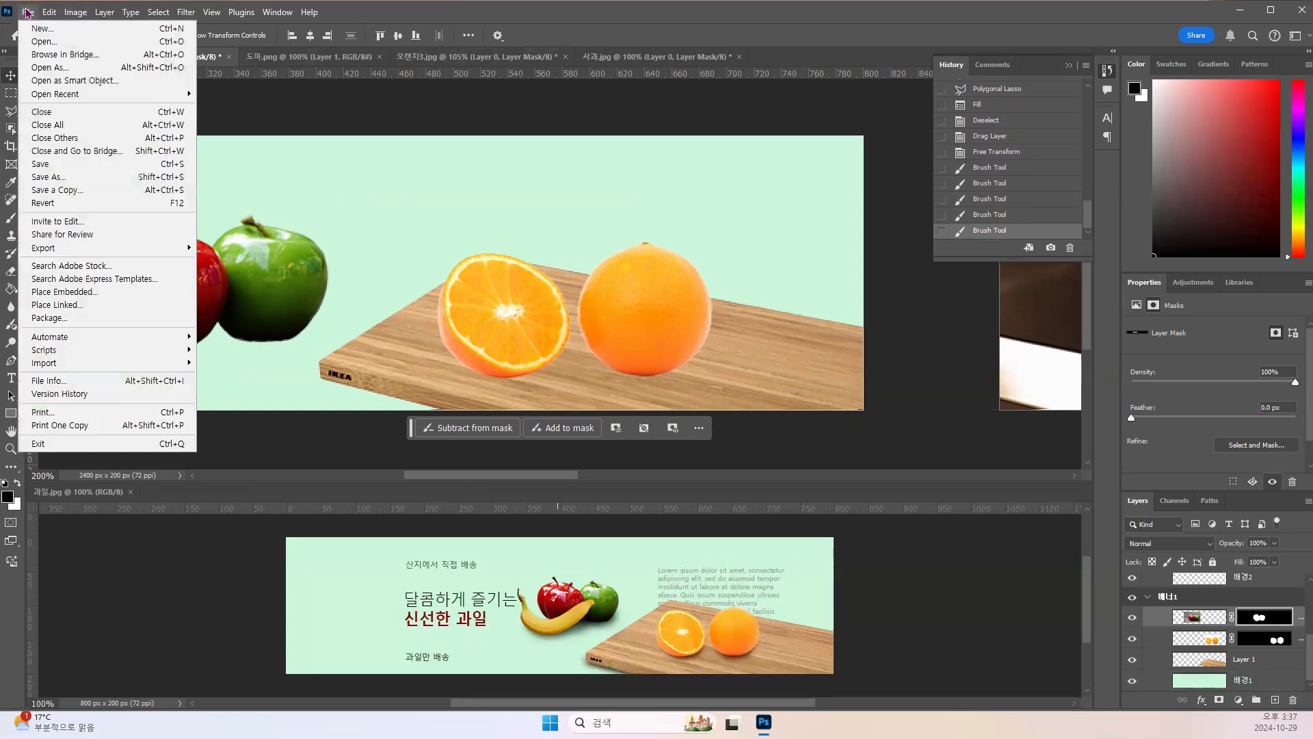
click(37, 42)
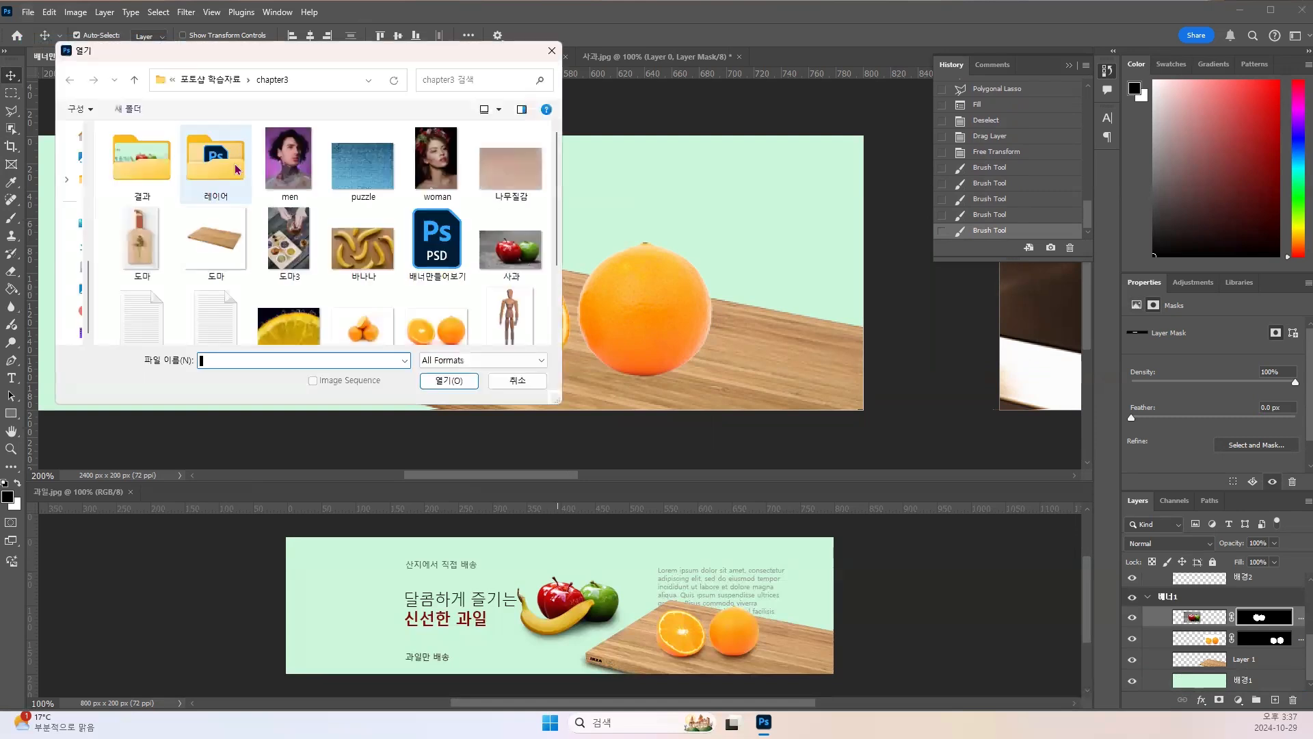
click(363, 245)
click(446, 382)
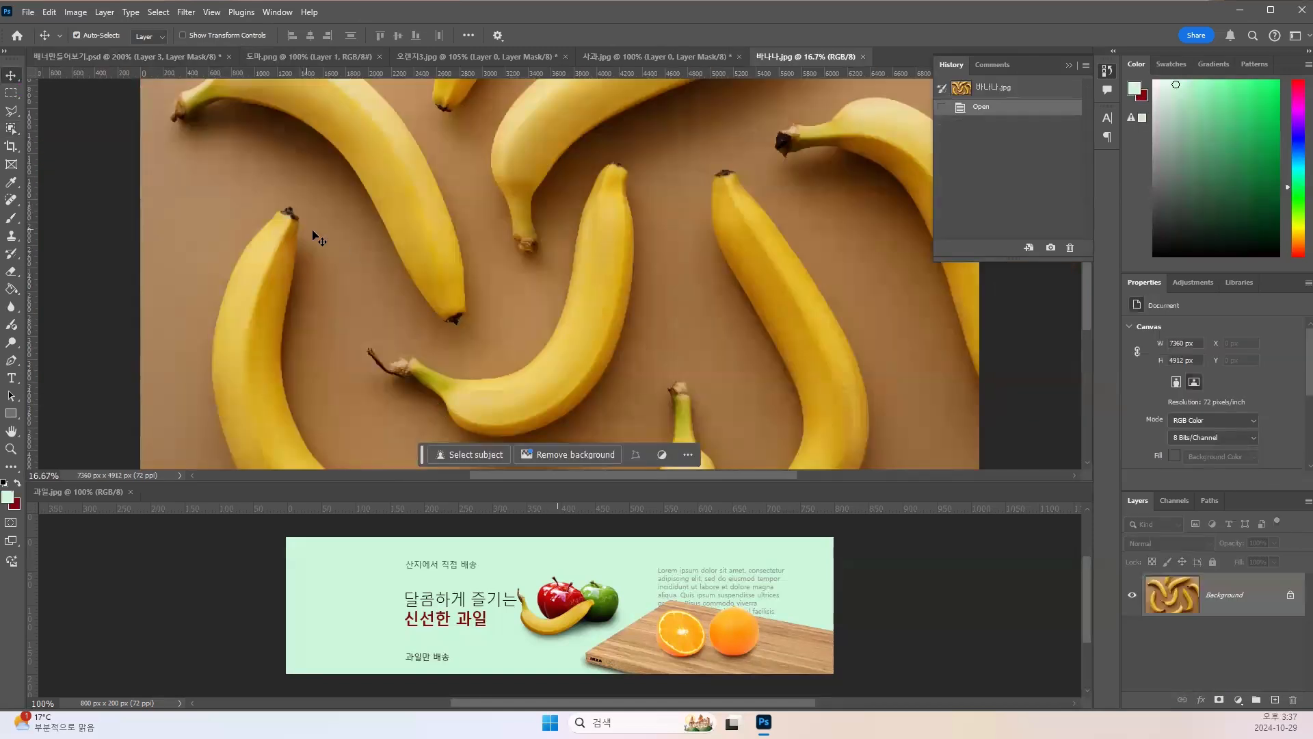
Step: Resize the banana image to 800 px wide with its proportions kept
right_click(14, 131)
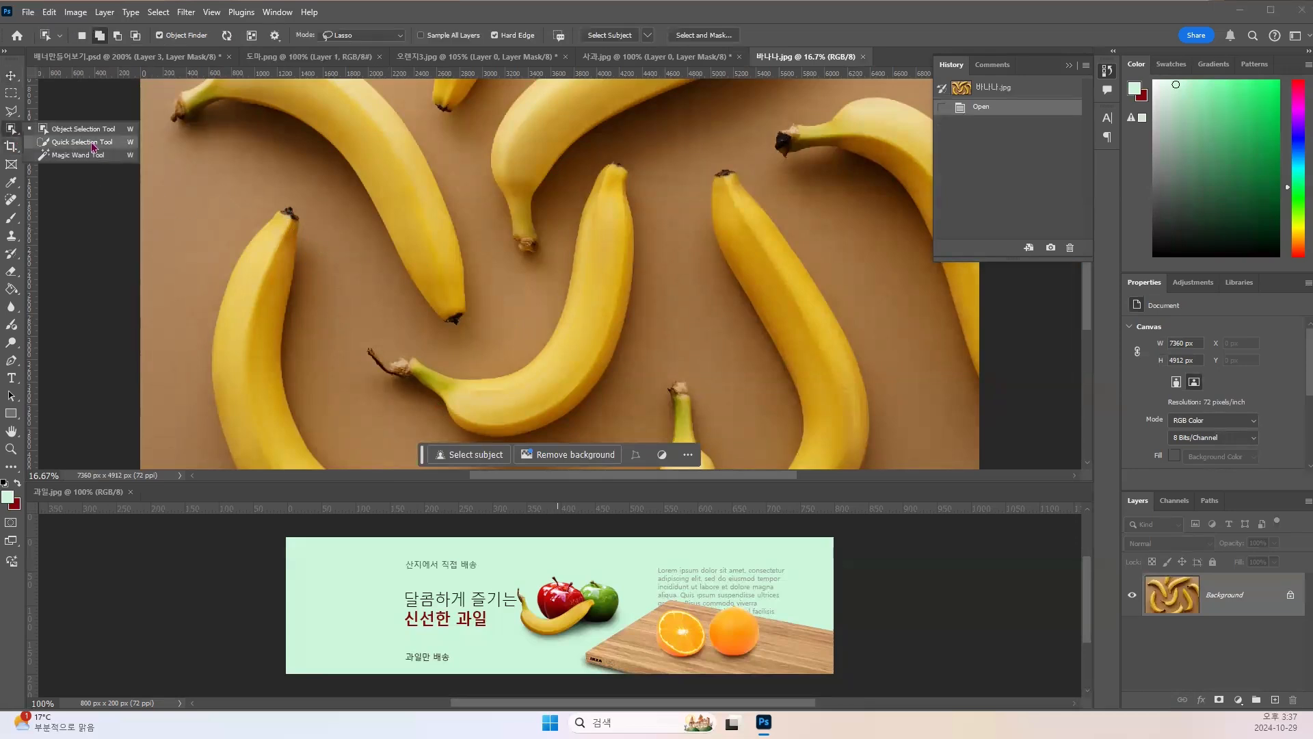
click(397, 223)
key(ctrl+minus)
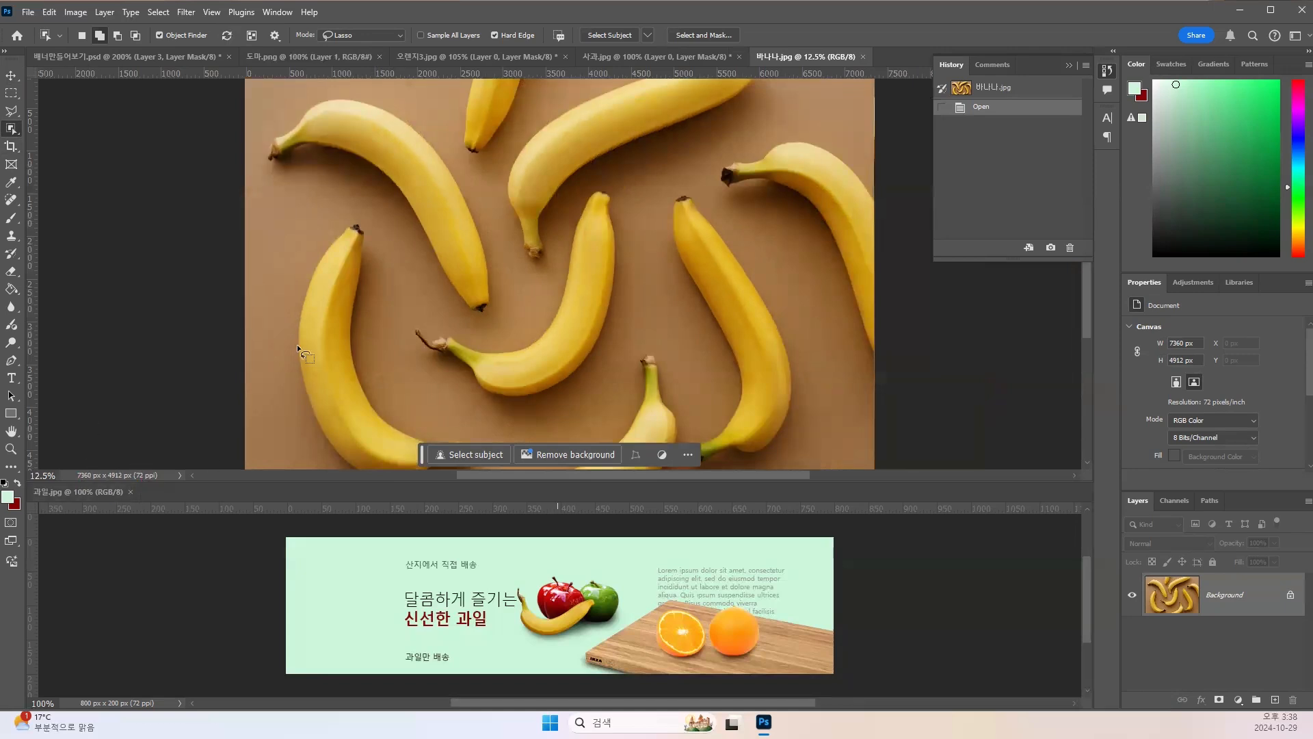
click(75, 12)
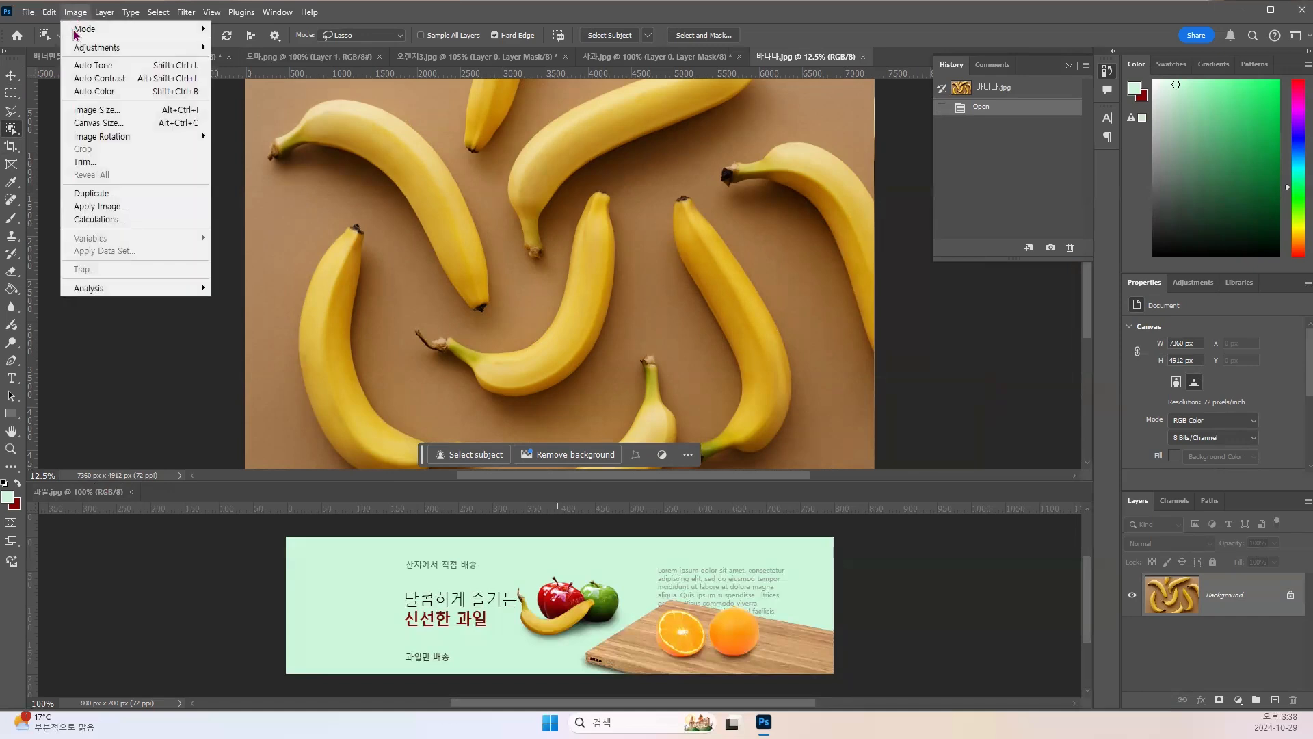
click(91, 111)
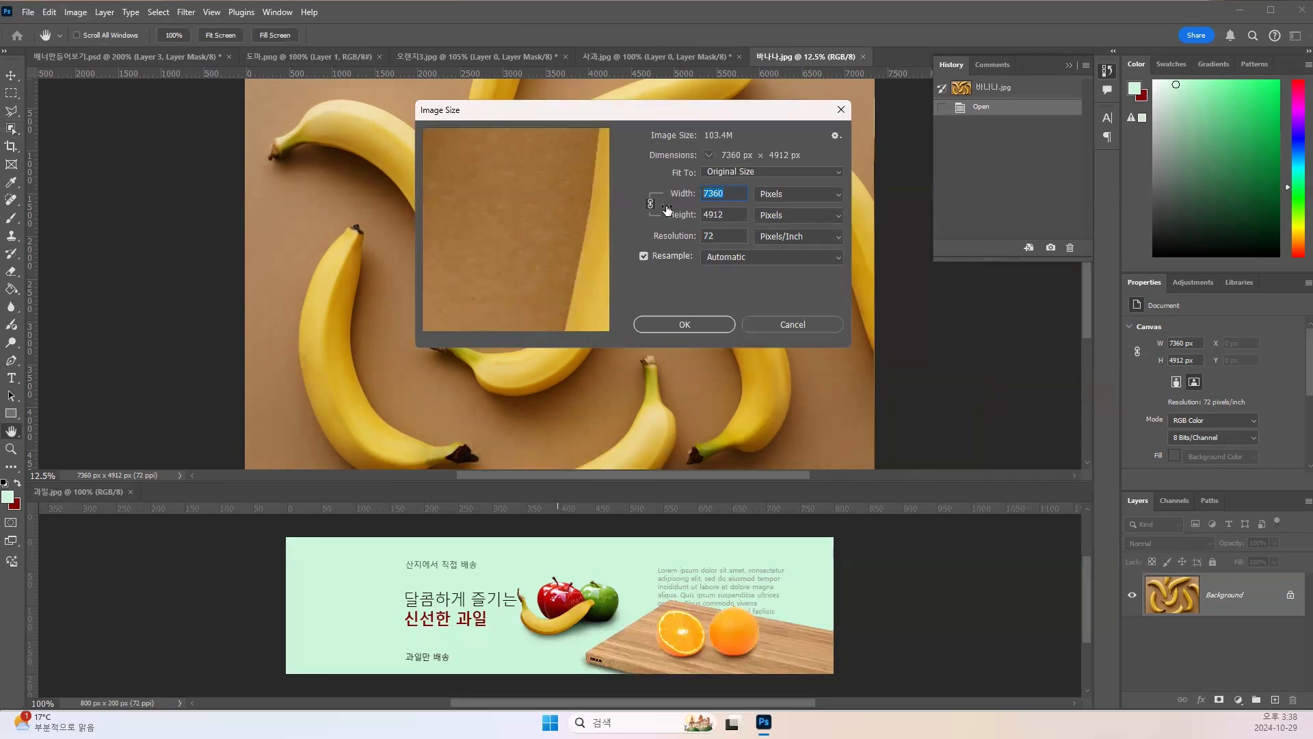
text(800)
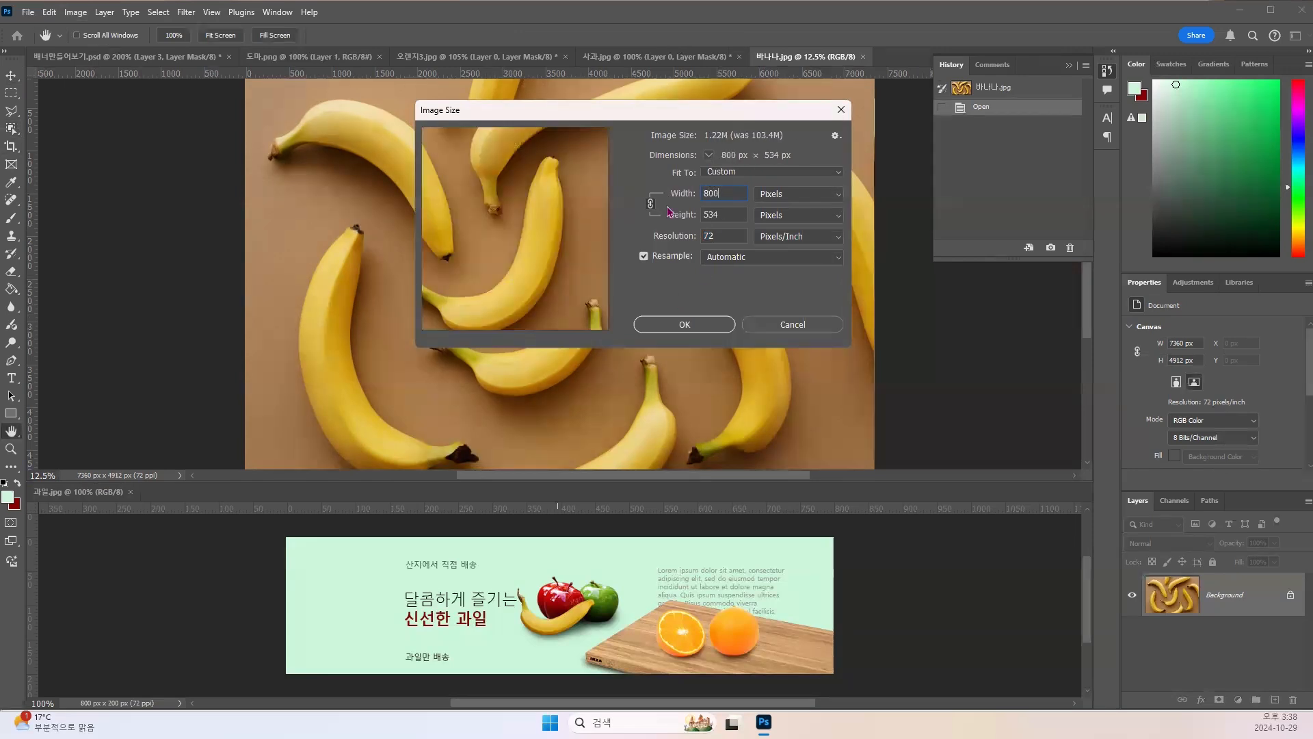
key(Return)
Step: Select the curved banana in the middle of 바나나.jpg by drawing a loose outline around it with the Object Selection tool
key(w)
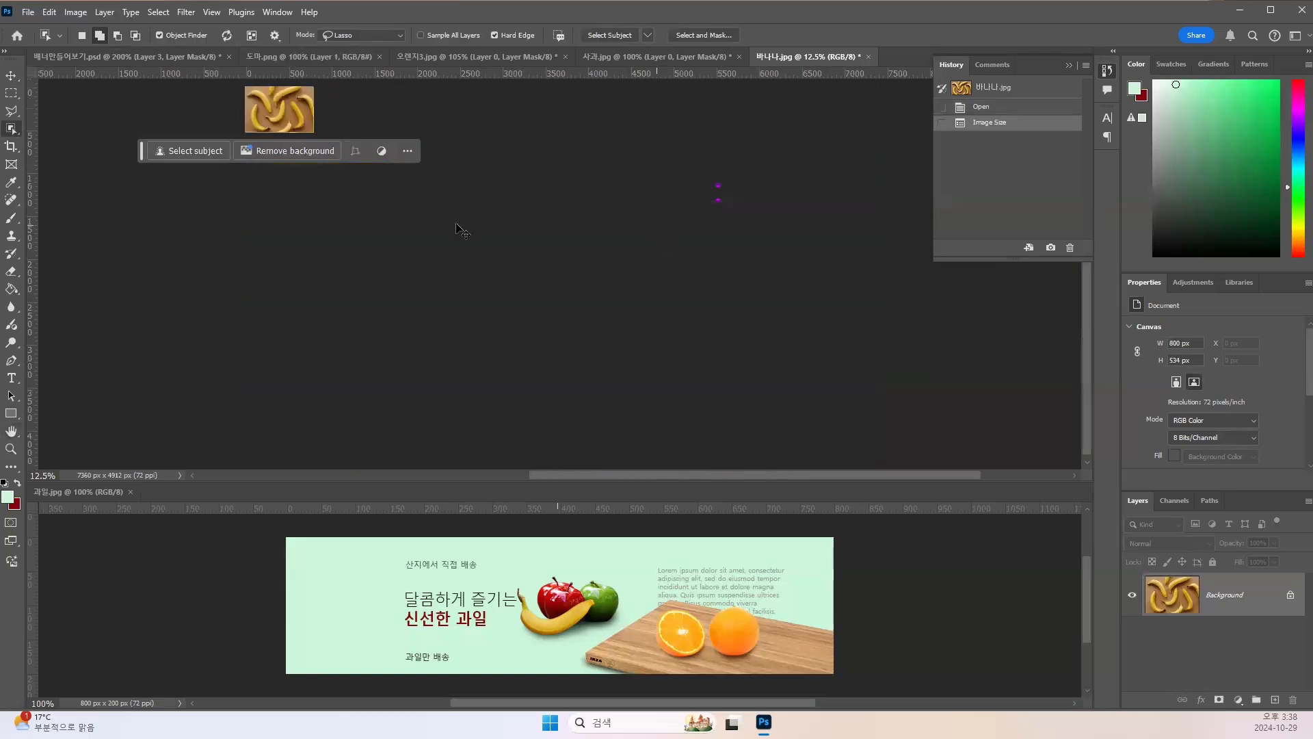
key(ctrl+0)
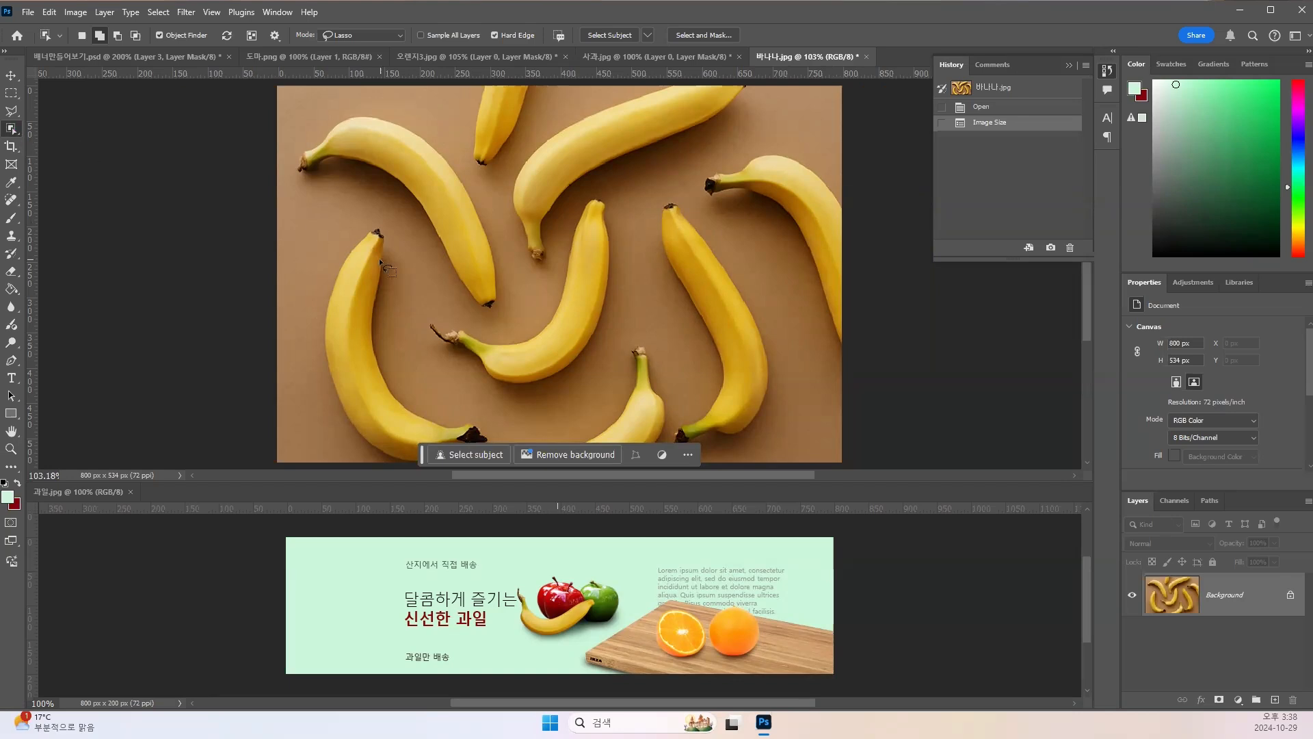
mouse_move(626, 236)
mouse_down()
mouse_move(627, 221)
mouse_move(577, 200)
mouse_up()
mouse_move(485, 321)
mouse_down()
mouse_move(429, 311)
mouse_move(422, 340)
mouse_move(470, 385)
mouse_move(538, 399)
mouse_up()
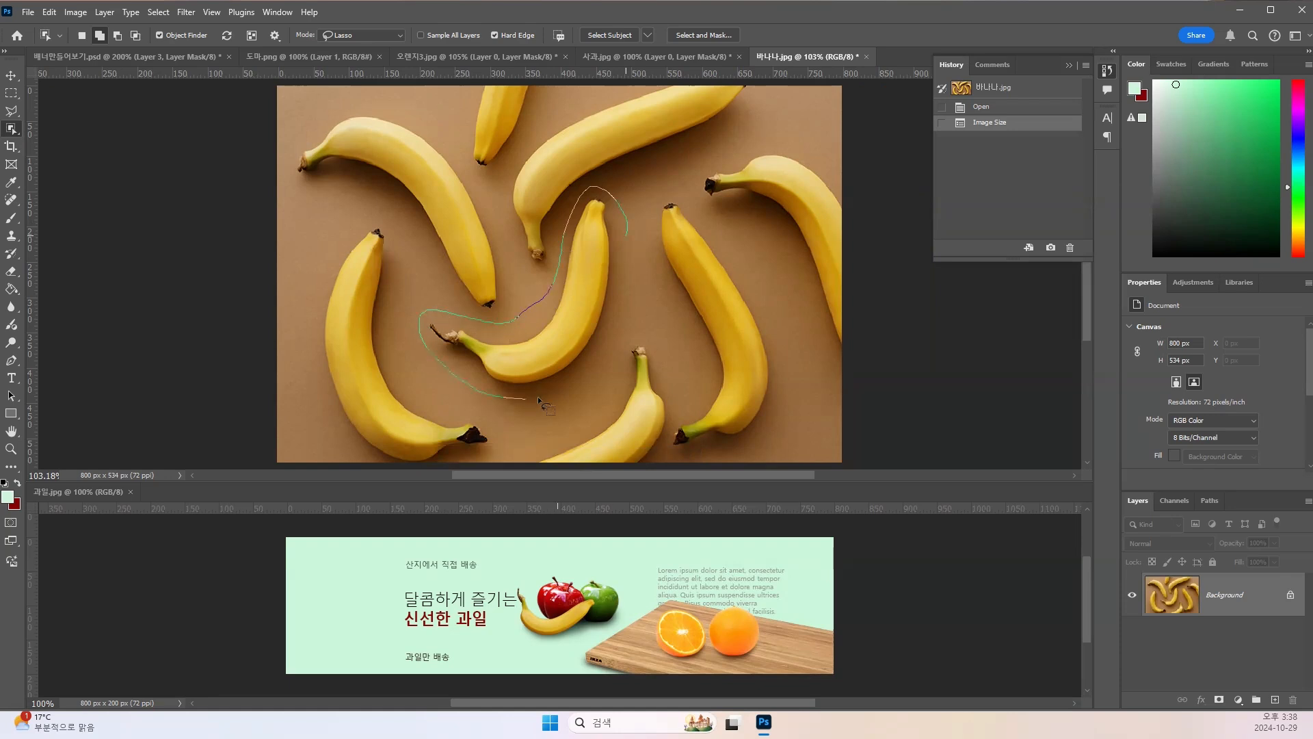
mouse_move(619, 271)
mouse_down()
mouse_move(623, 243)
mouse_move(622, 286)
mouse_up()
drag(622, 288, 615, 305)
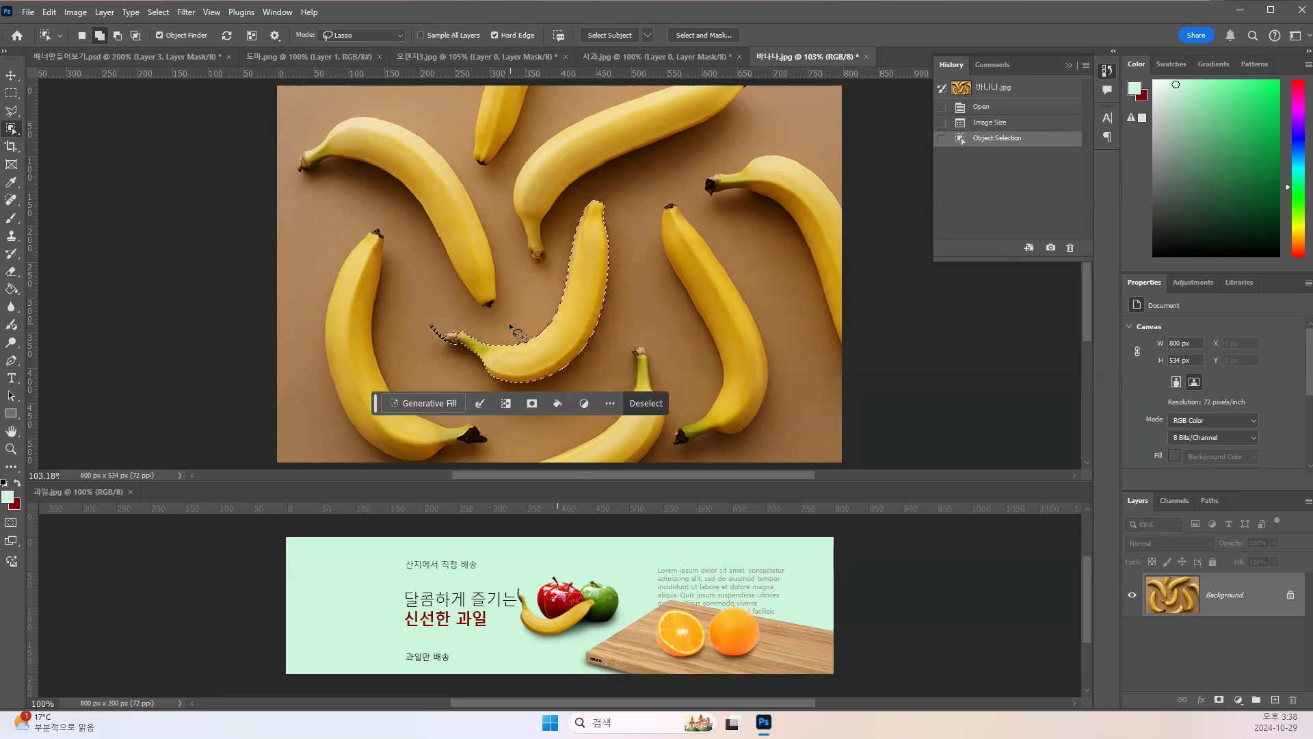
Step: Copy the selected banana into 배너1 of 배너만들어보기.psd and move it over the apples
click(145, 62)
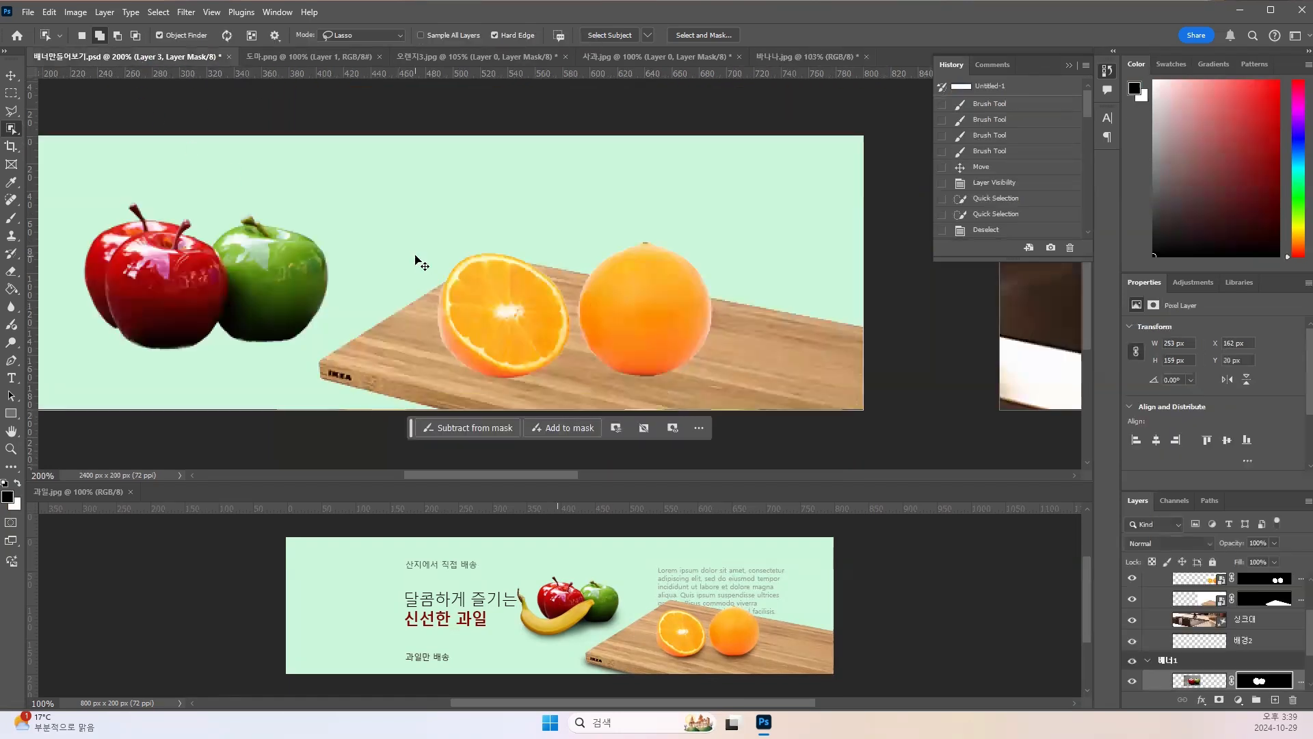
key(ctrl+v)
click(11, 75)
drag(580, 317, 331, 298)
key(ctrl+minus)
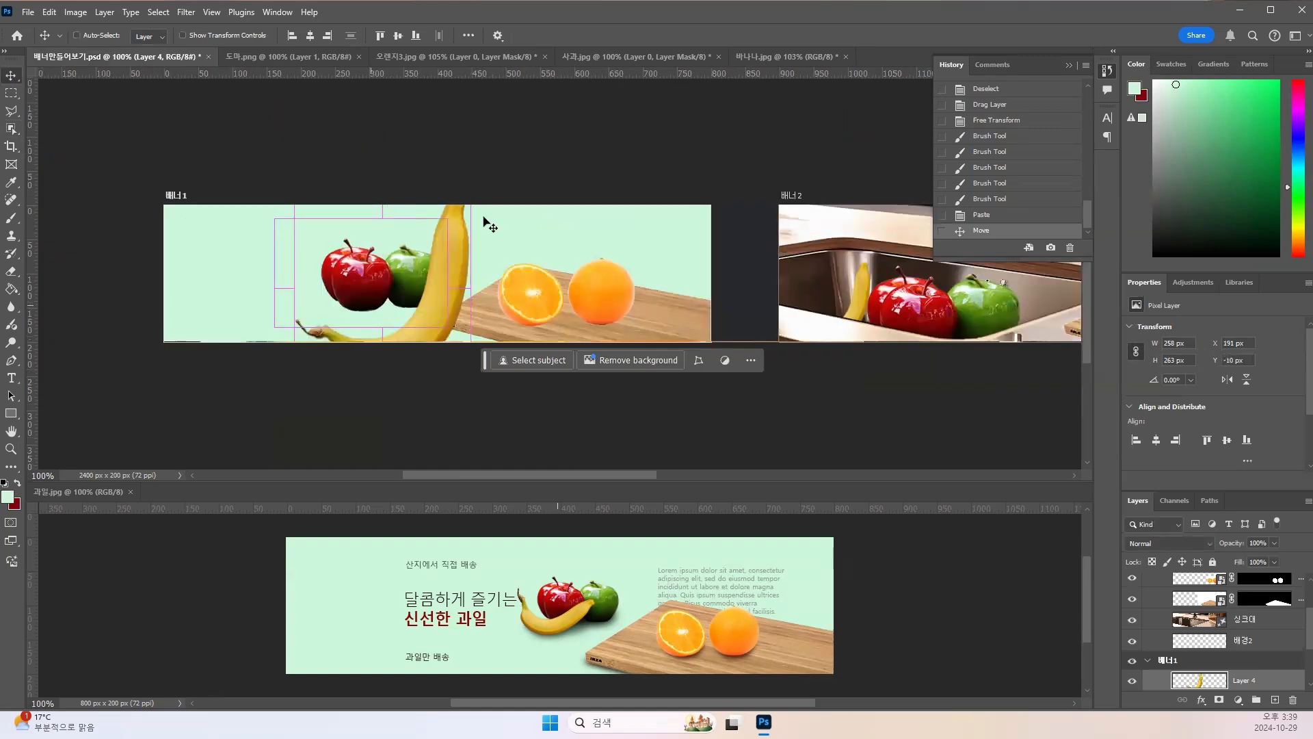
Step: Scale the pasted banana to about 57.4% and rotate it about 56.7° so it lies in front of the apples
key(ctrl+t)
drag(470, 205, 392, 310)
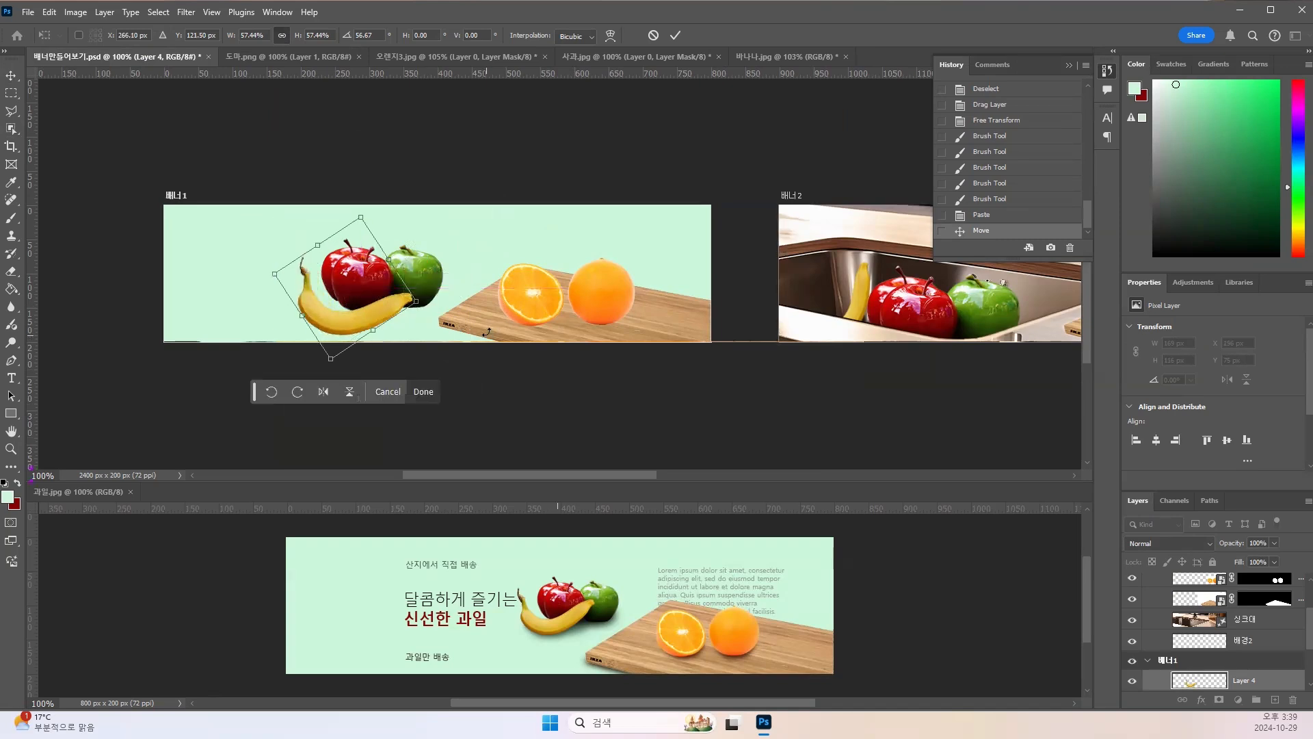
key(Return)
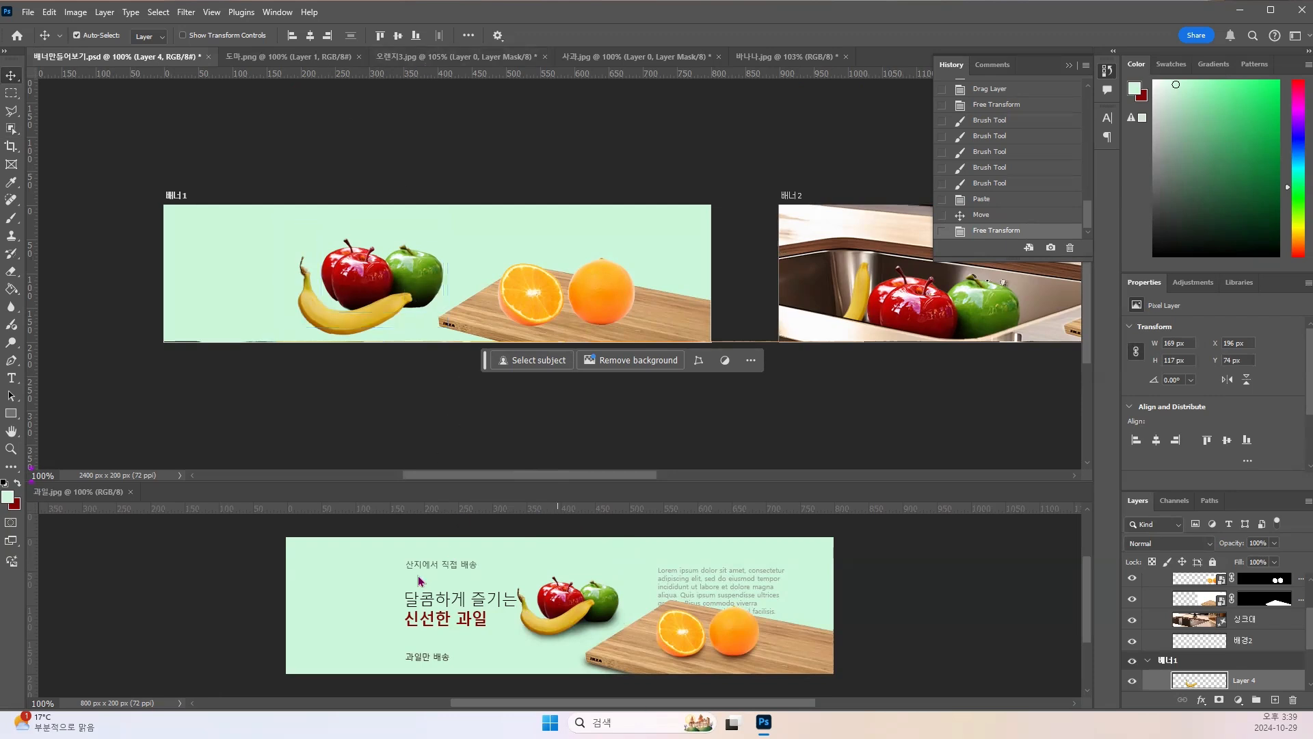
Step: Show the grid in 과일.jpg and in 배너만들어보기.psd to compare the placement of the fruit
click(386, 560)
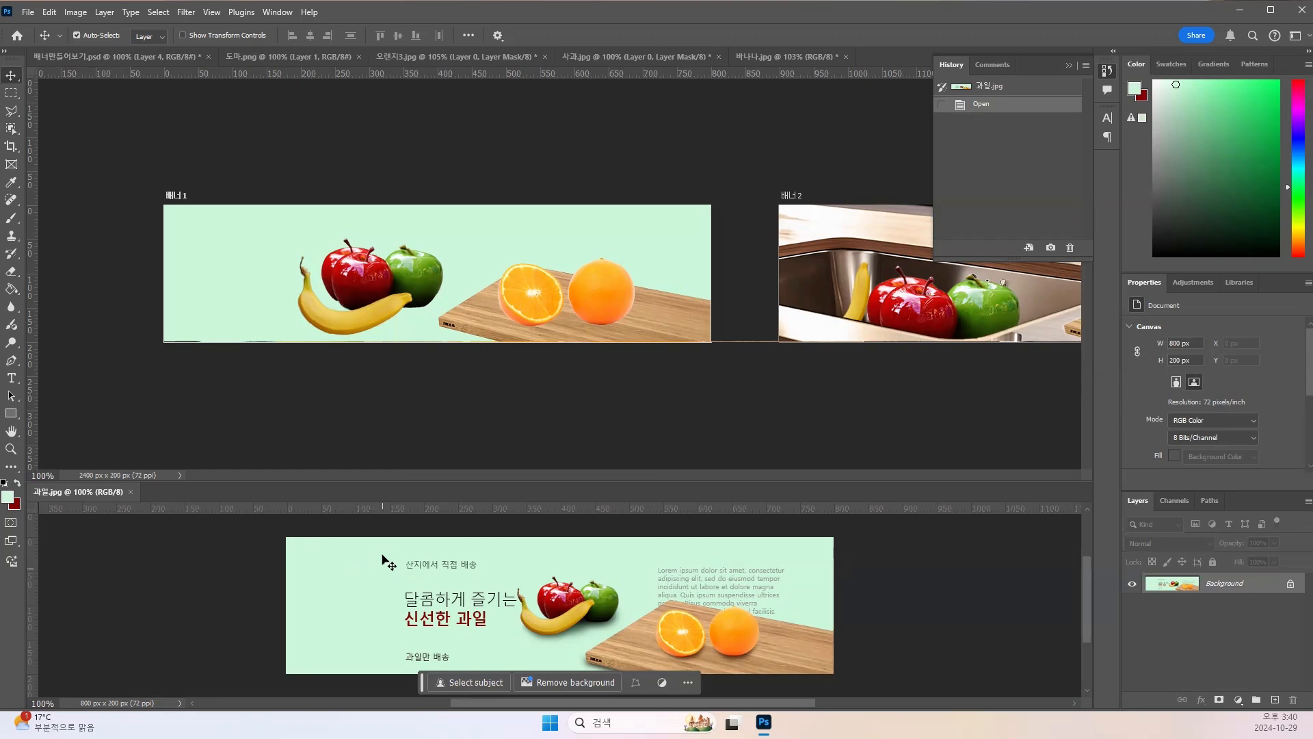
click(210, 13)
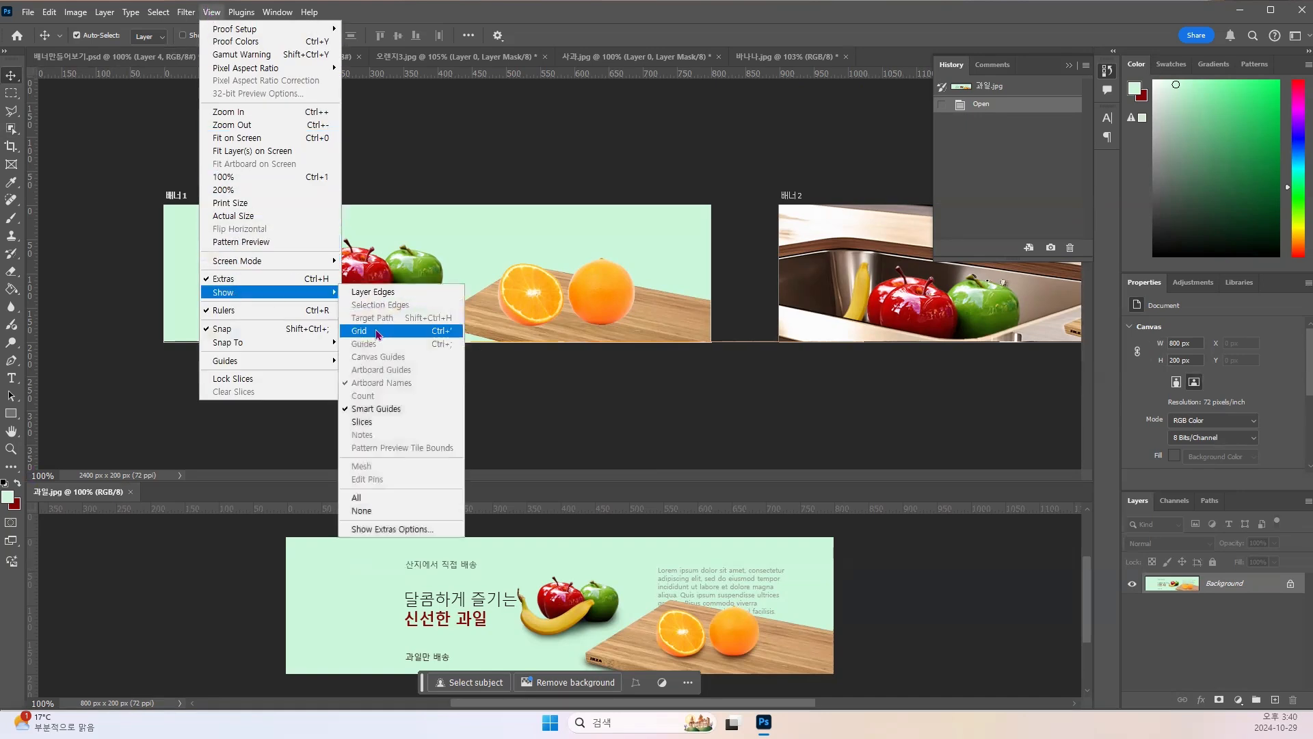
click(378, 334)
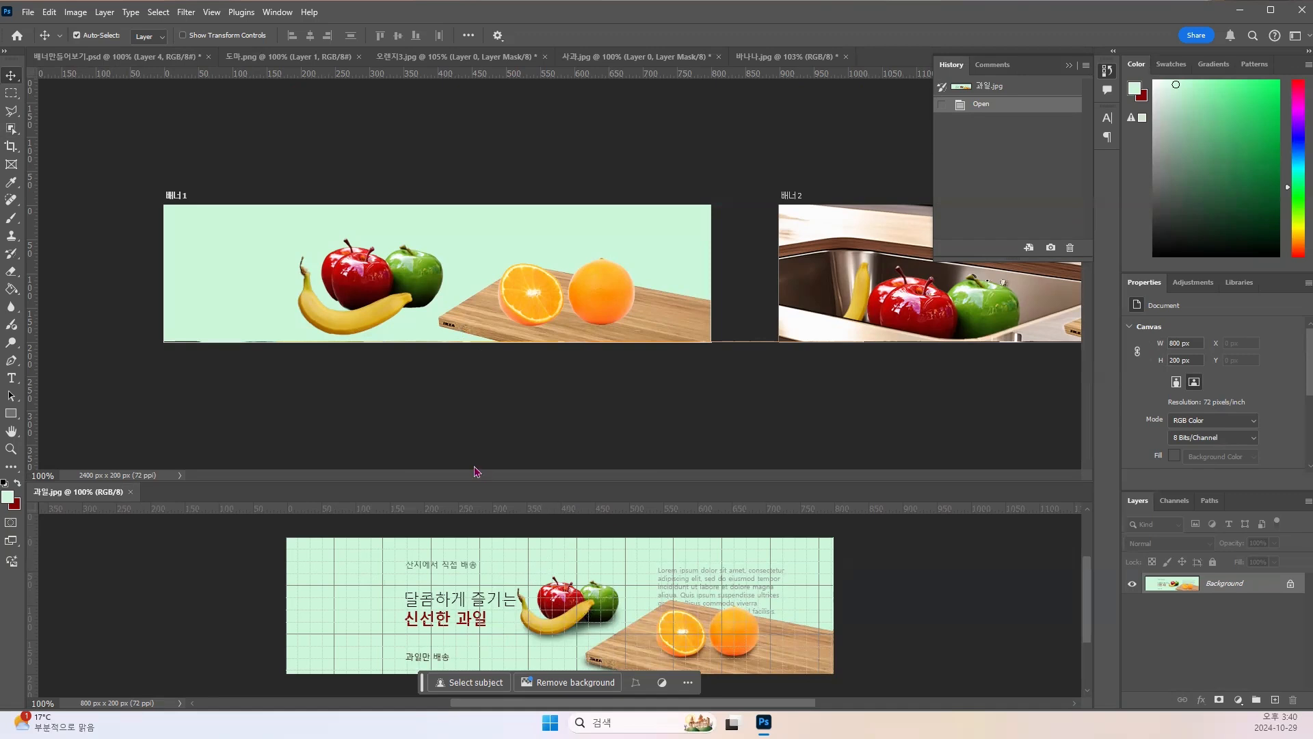
click(227, 258)
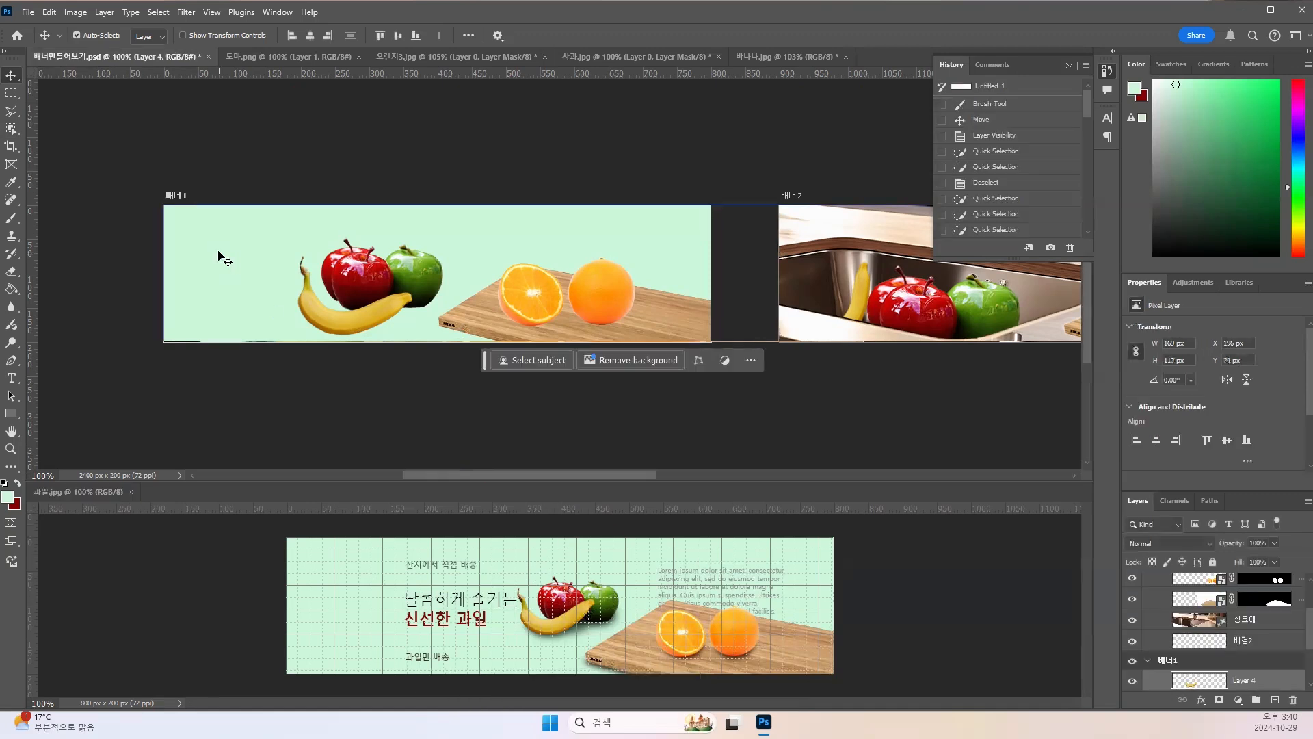
click(218, 12)
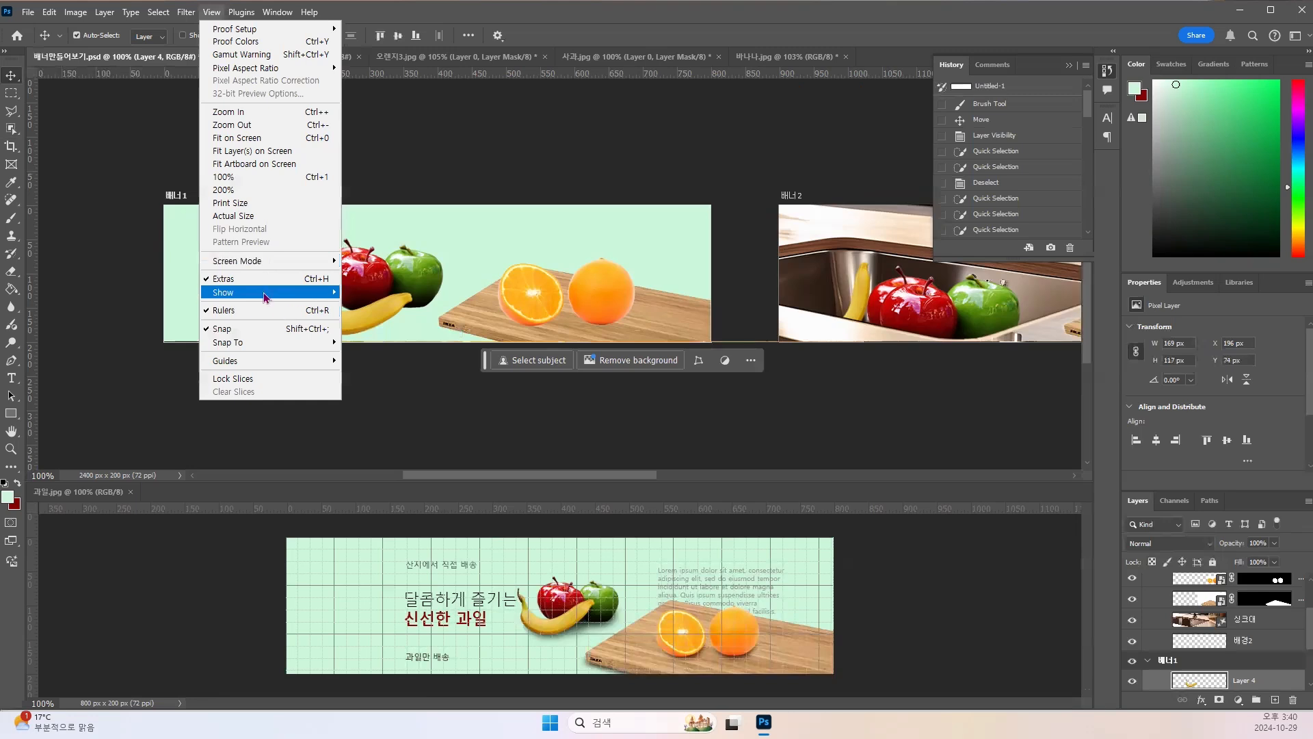
mouse_move(274, 292)
click(390, 331)
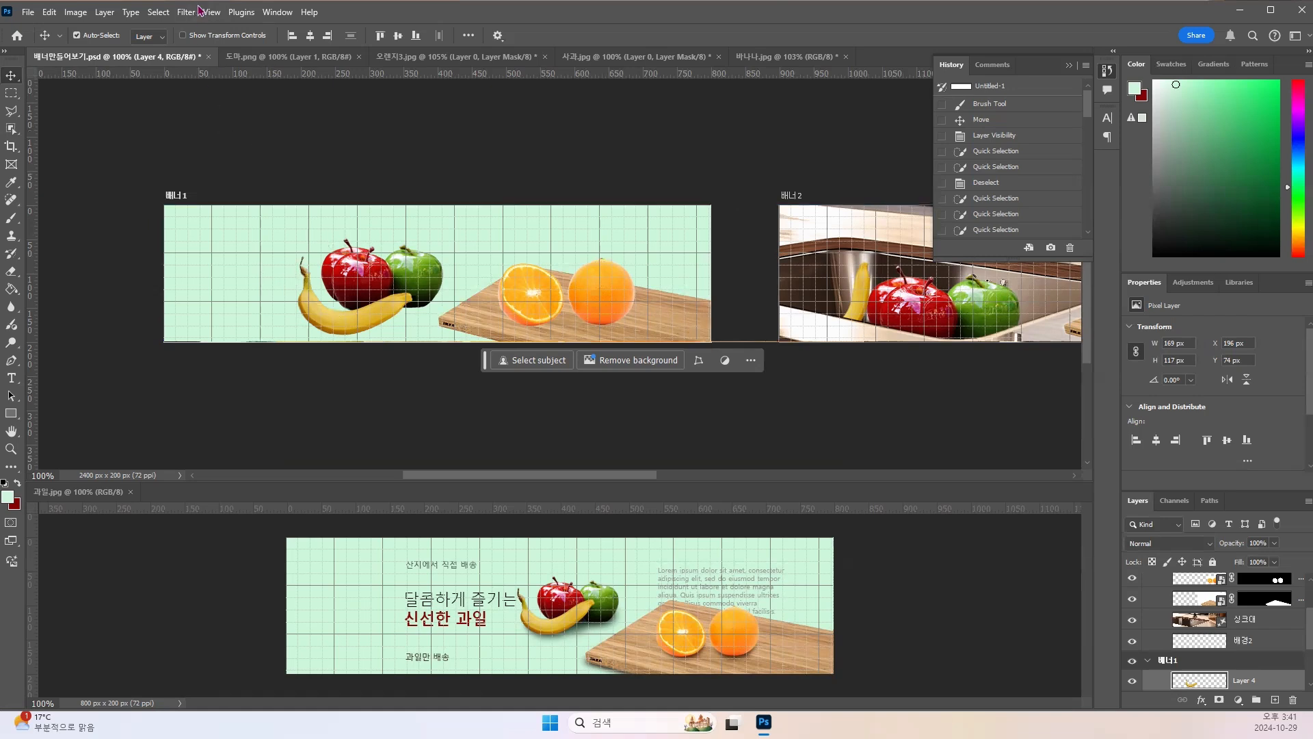
Step: Hide the grid in 배너만들어보기.psd and in 과일.jpg
click(220, 14)
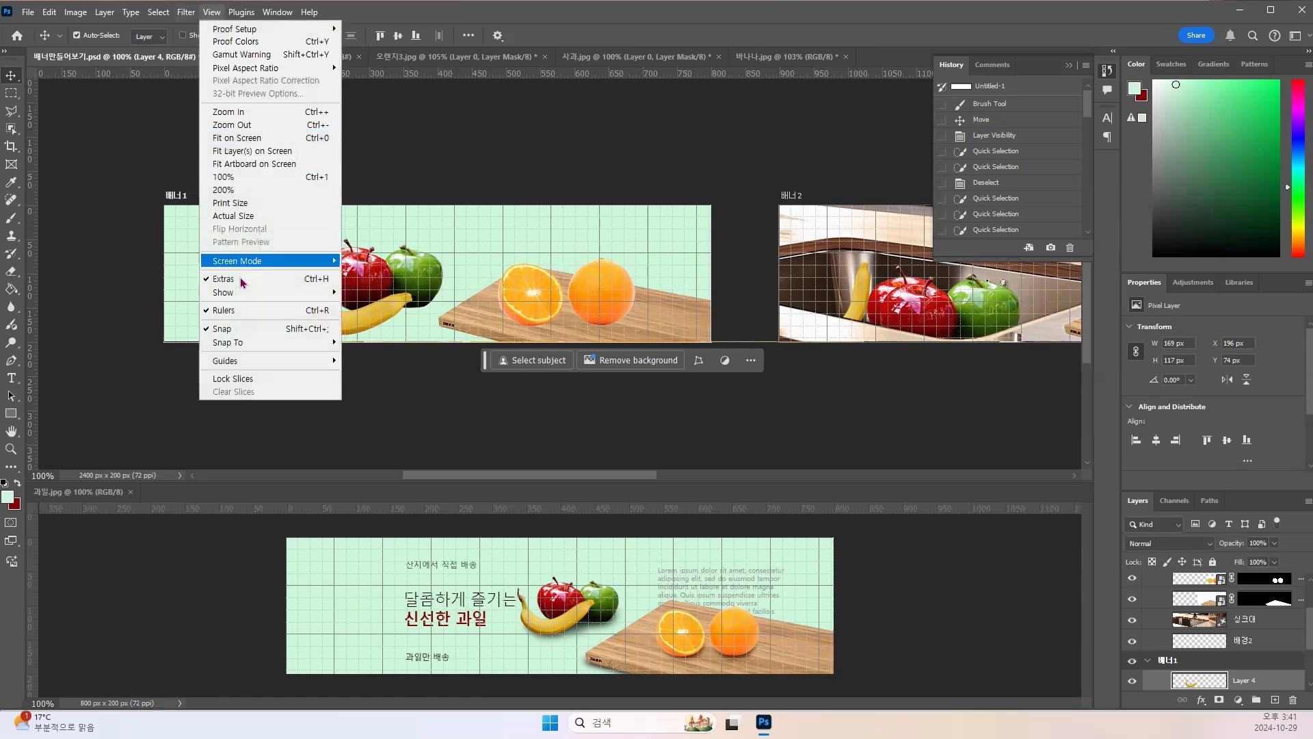
mouse_move(244, 299)
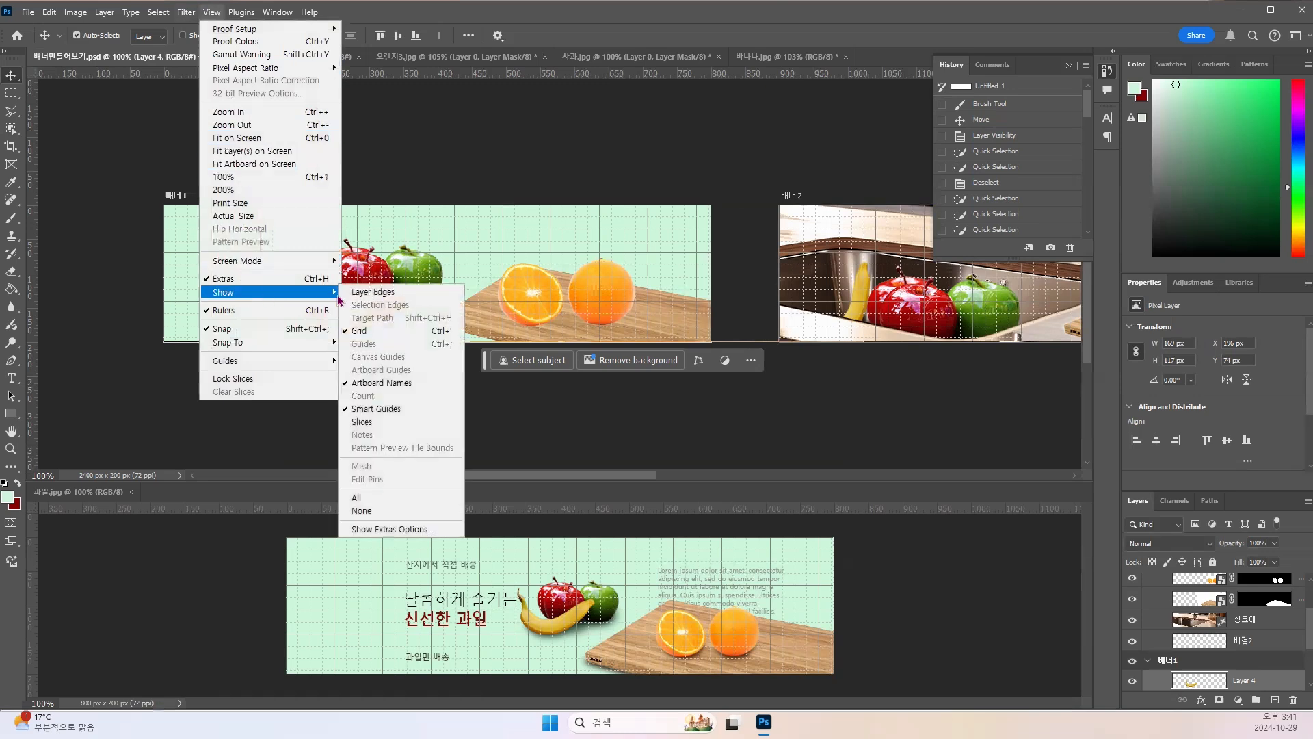
click(387, 329)
click(355, 552)
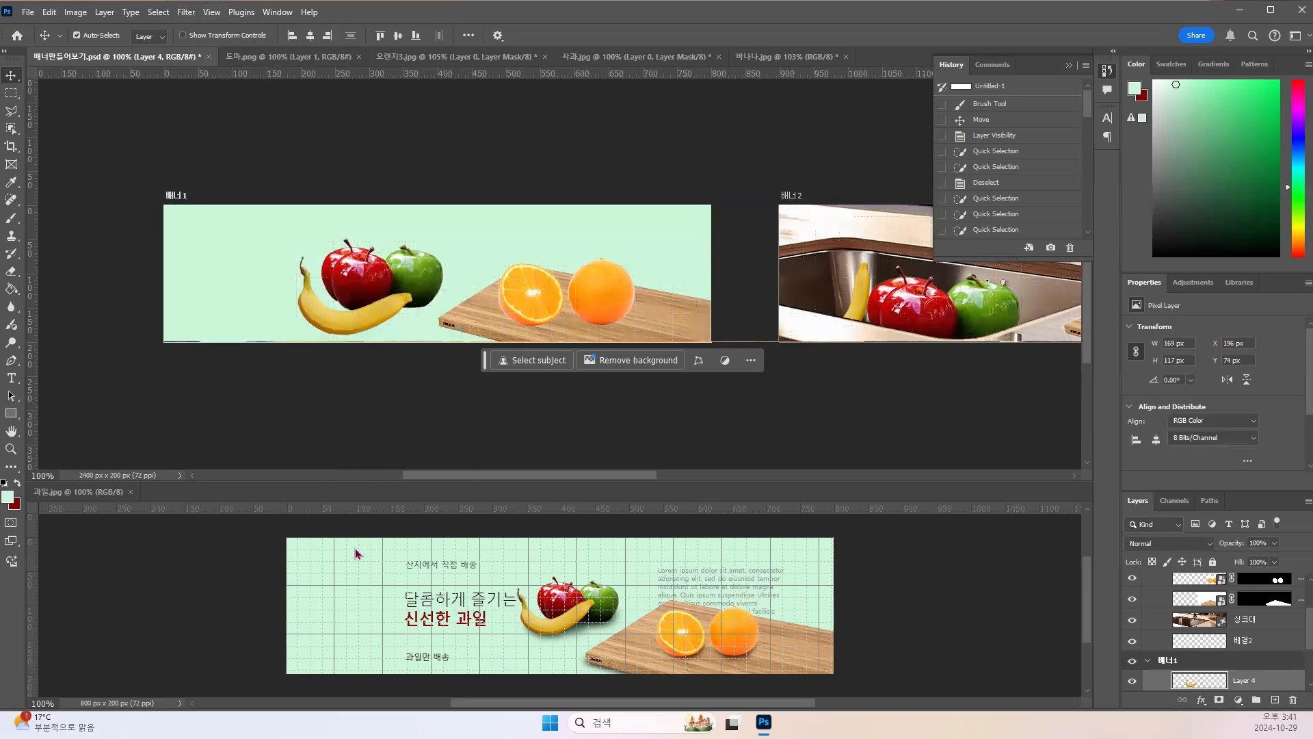
click(215, 13)
mouse_move(243, 294)
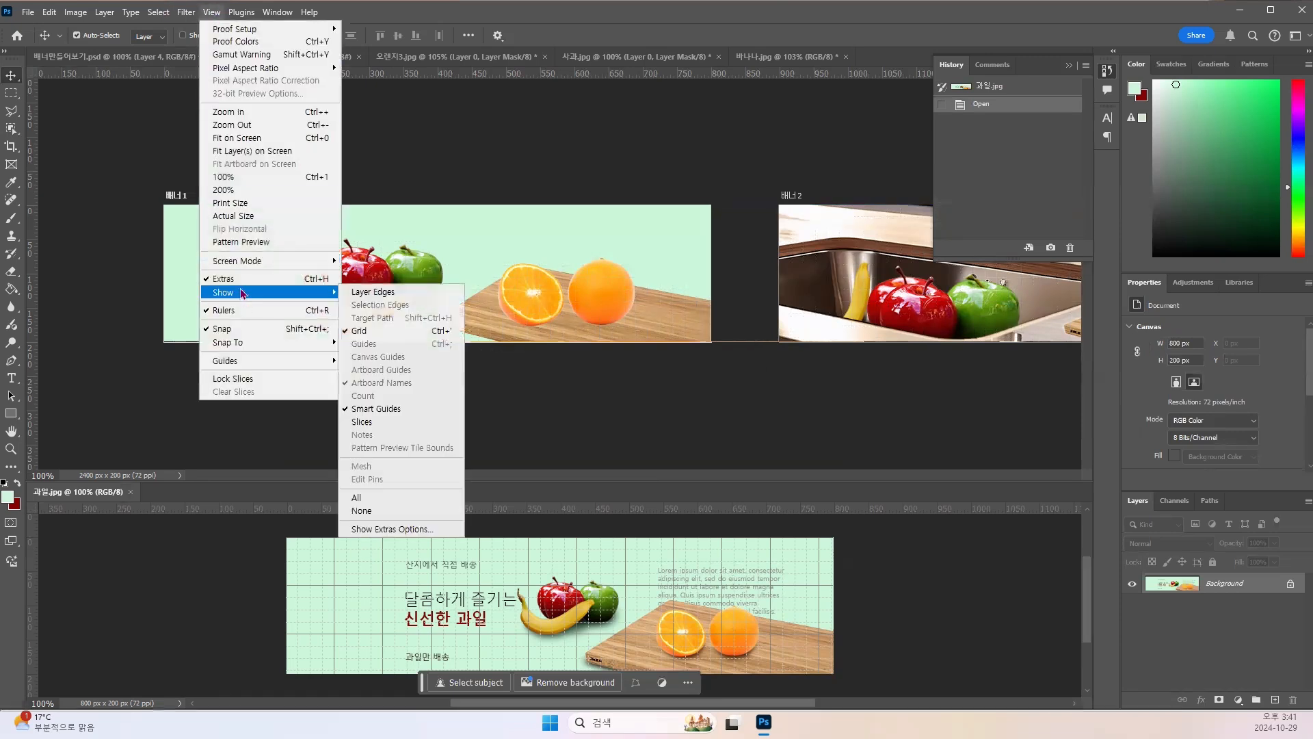
click(386, 331)
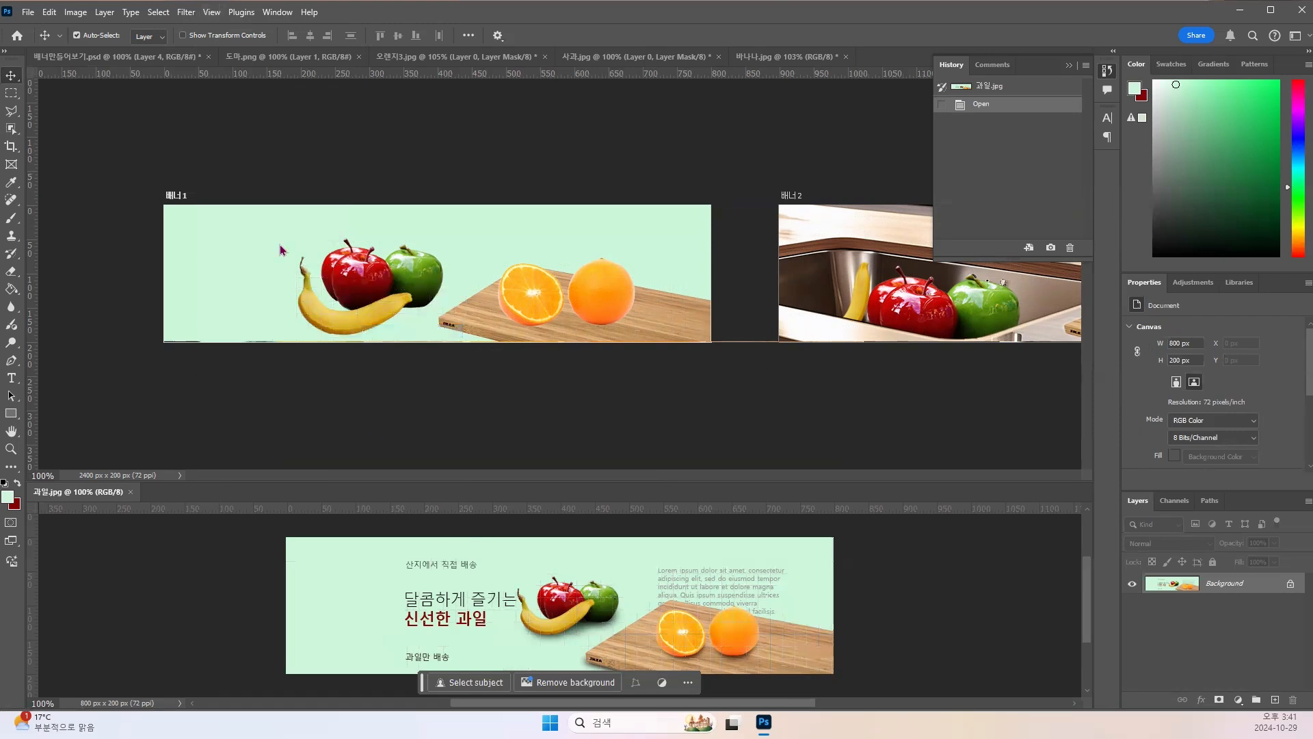
Step: Select the cutting board layer 도마 of 배너2 in 배너만들어보기.psd, targeting its image rather than its mask
click(232, 171)
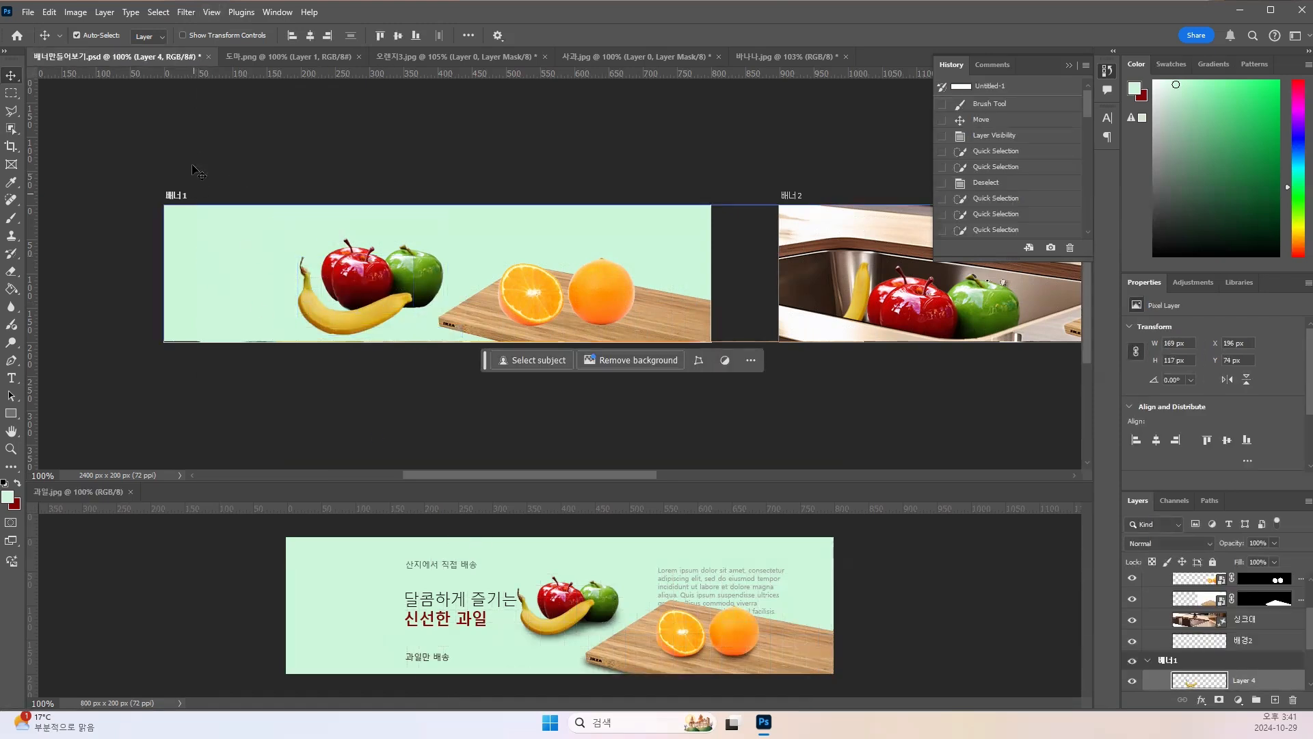
click(643, 169)
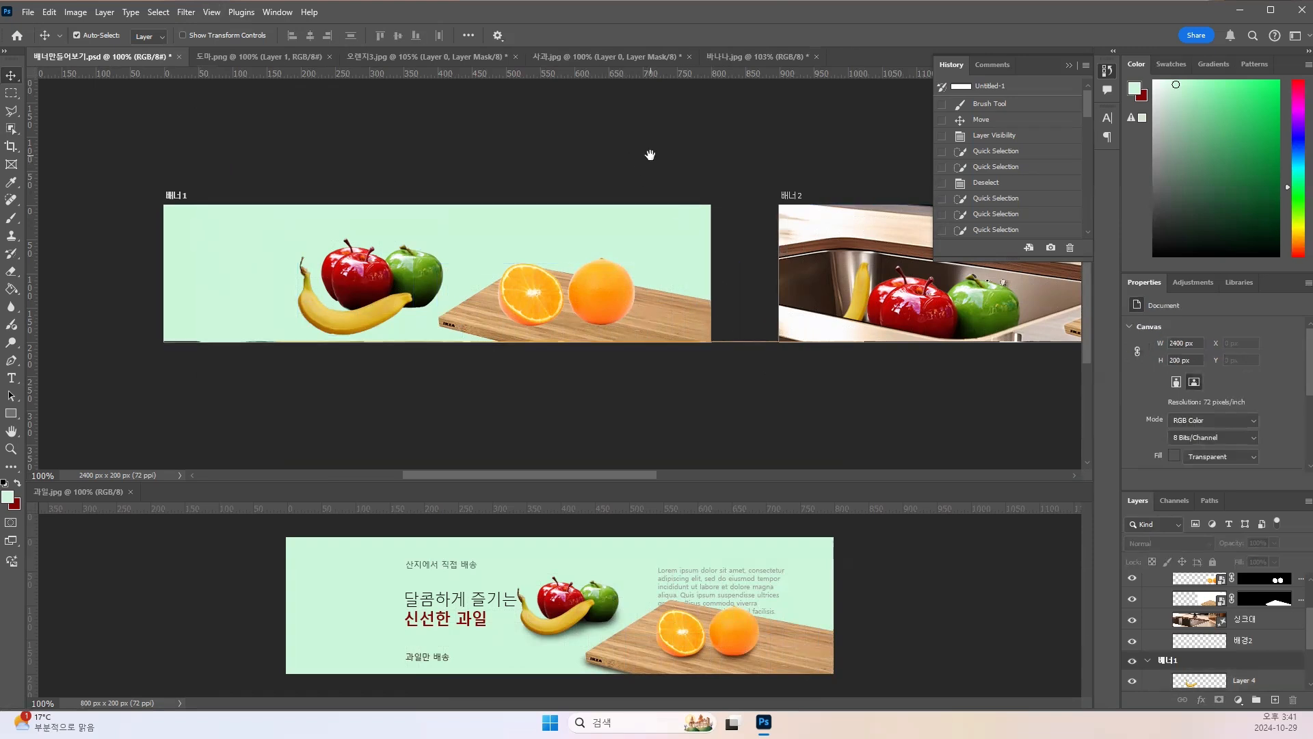
drag(757, 156, 454, 167)
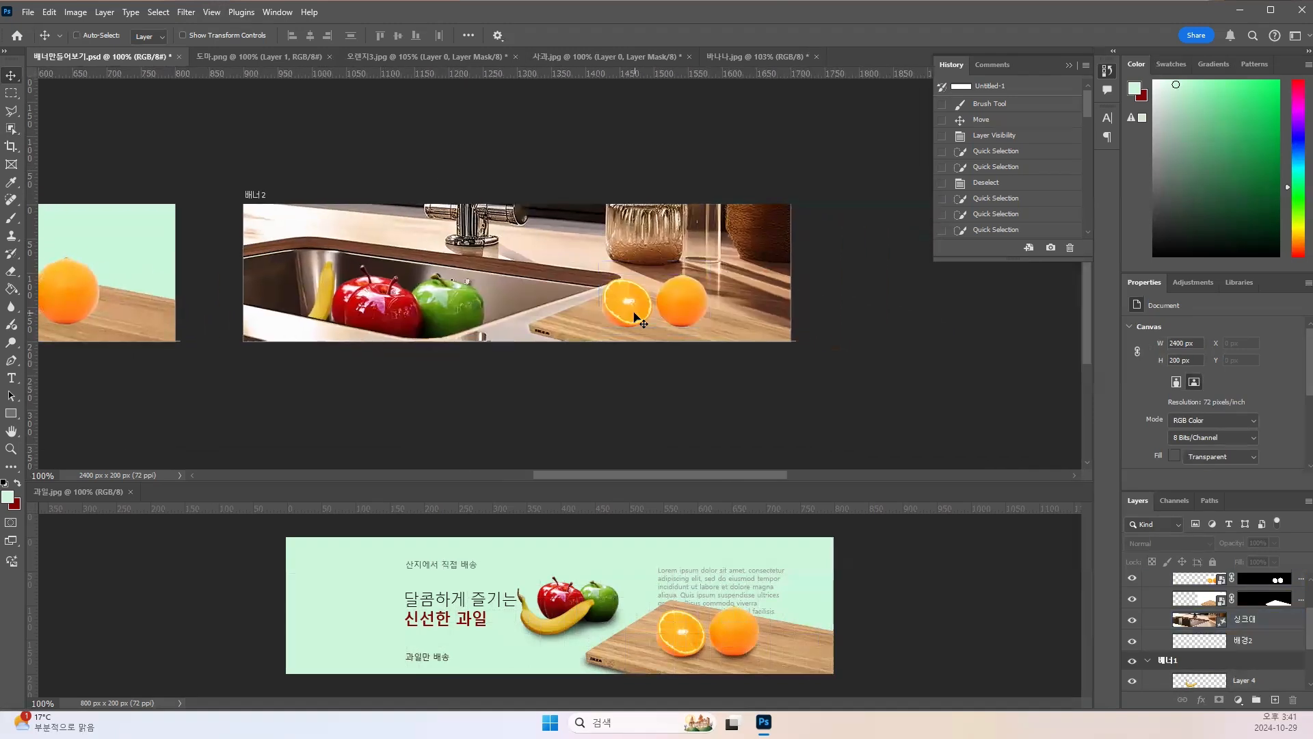
key(ctrl+plus)
key(ctrl+plus)
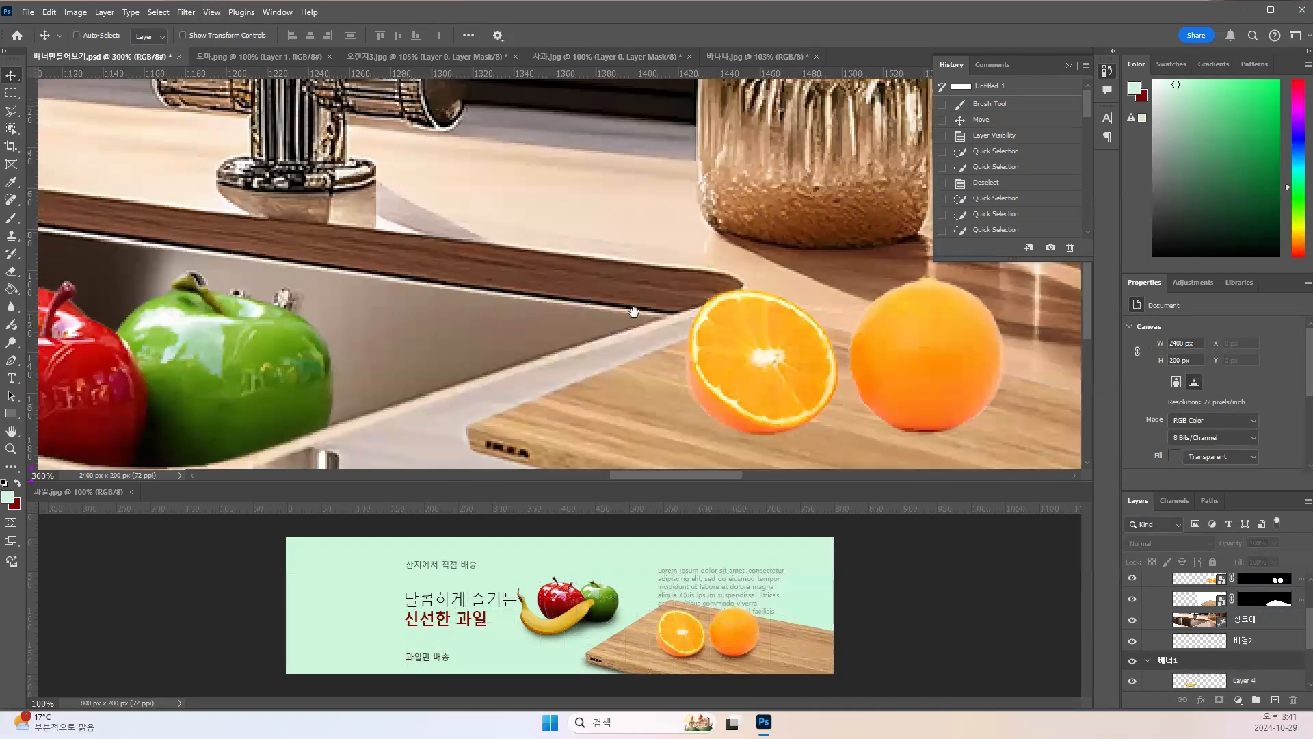
ctrl+click(643, 314)
drag(643, 310, 537, 196)
click(545, 302)
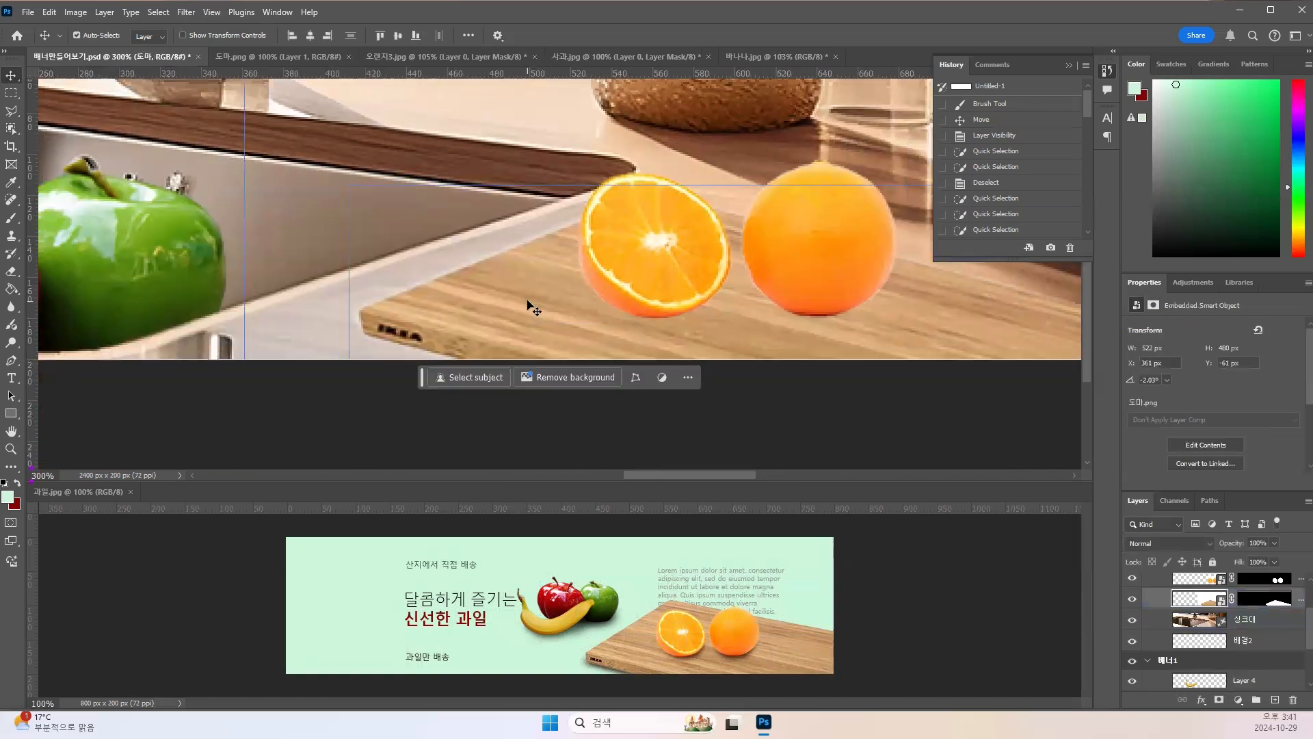
click(450, 308)
click(1209, 603)
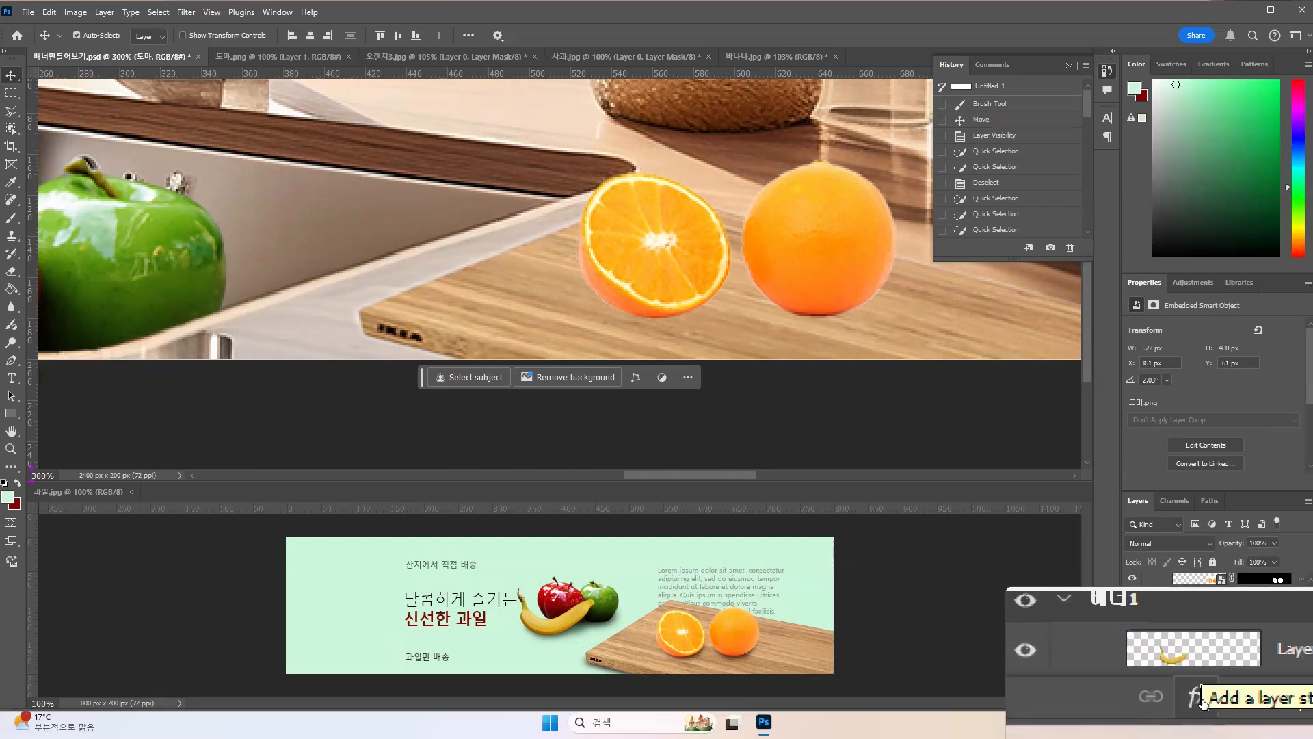
click(1204, 702)
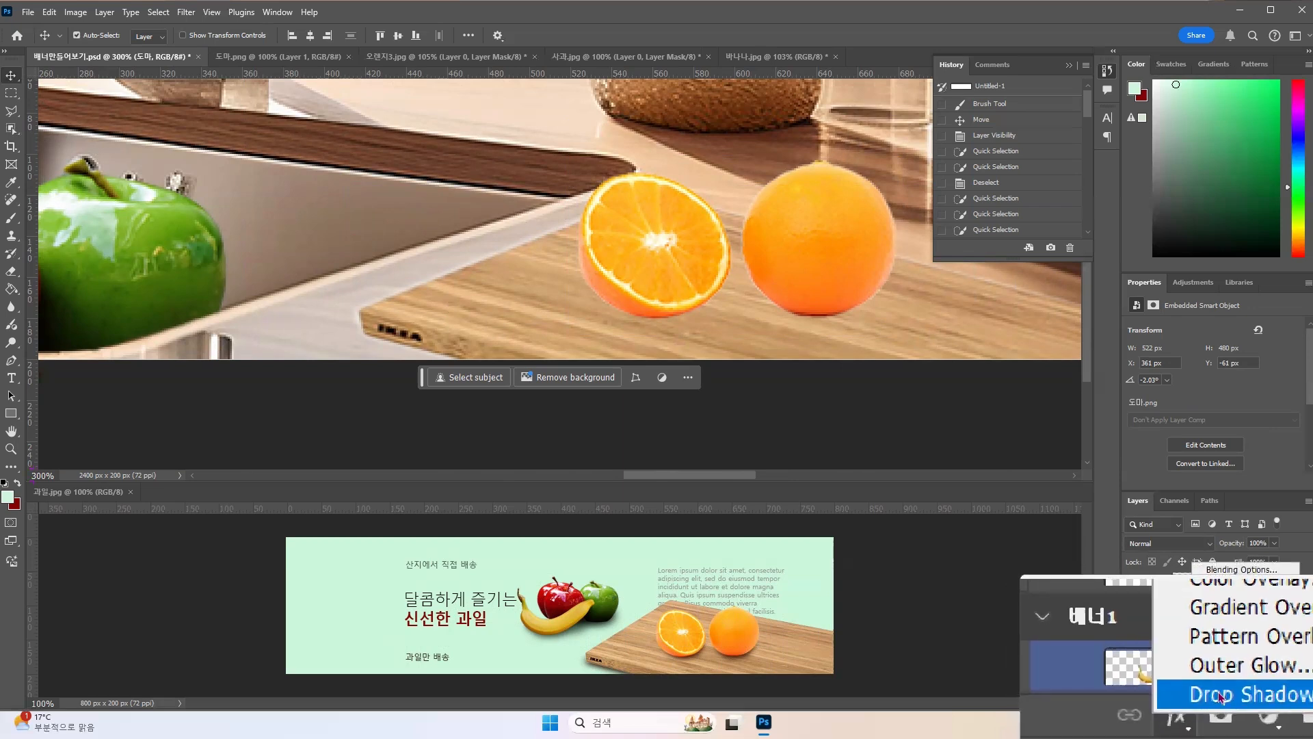
click(1219, 694)
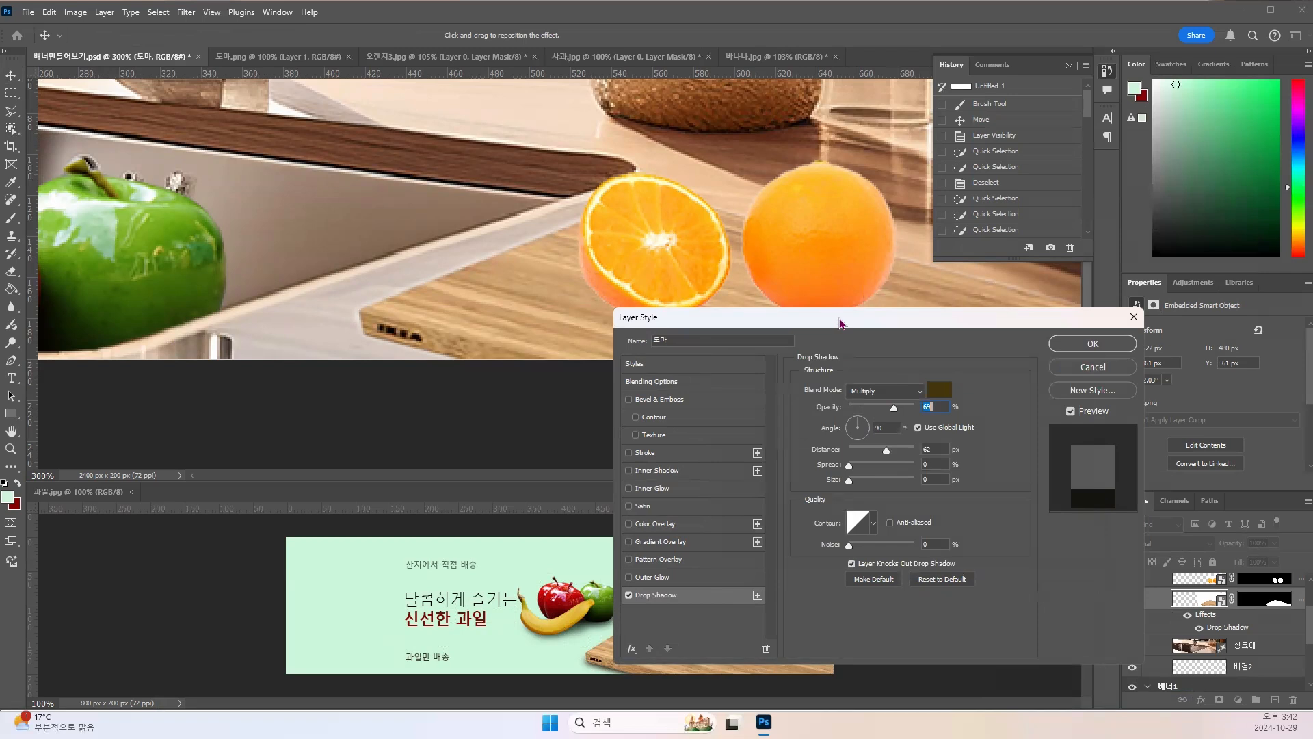
drag(841, 323, 932, 309)
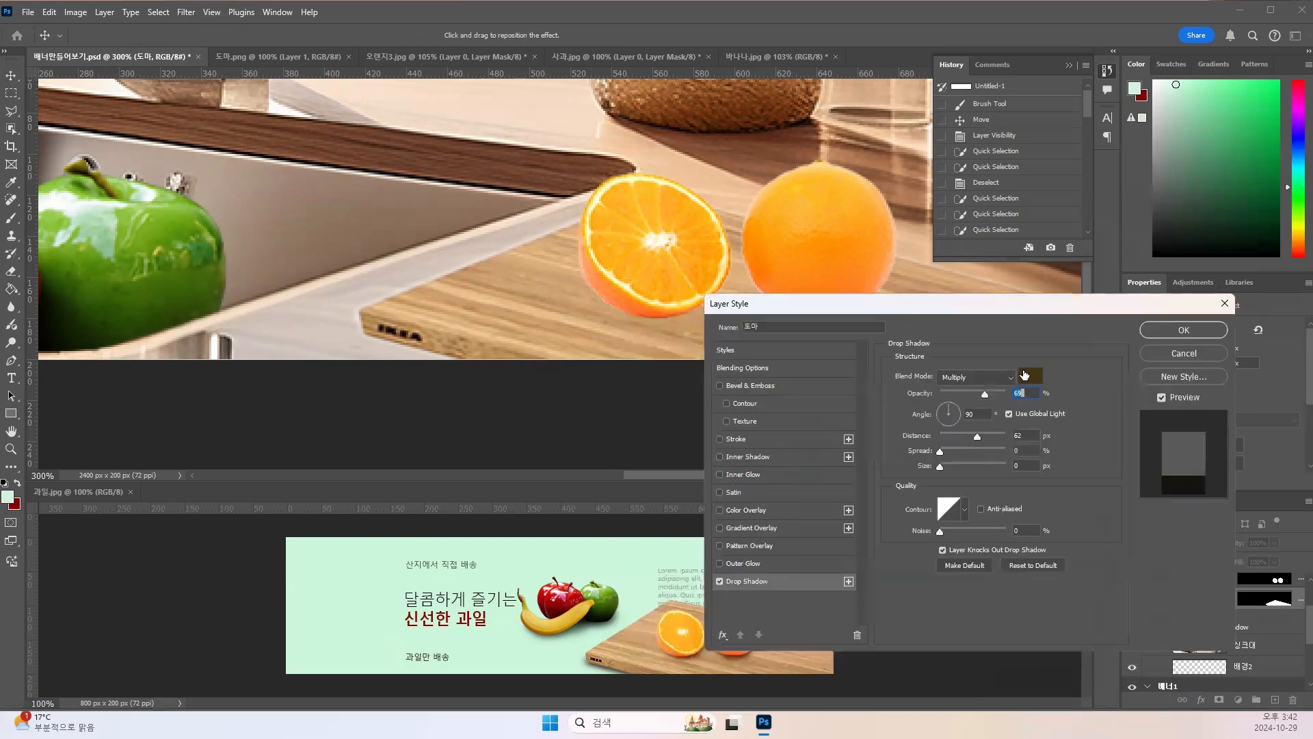
click(1027, 376)
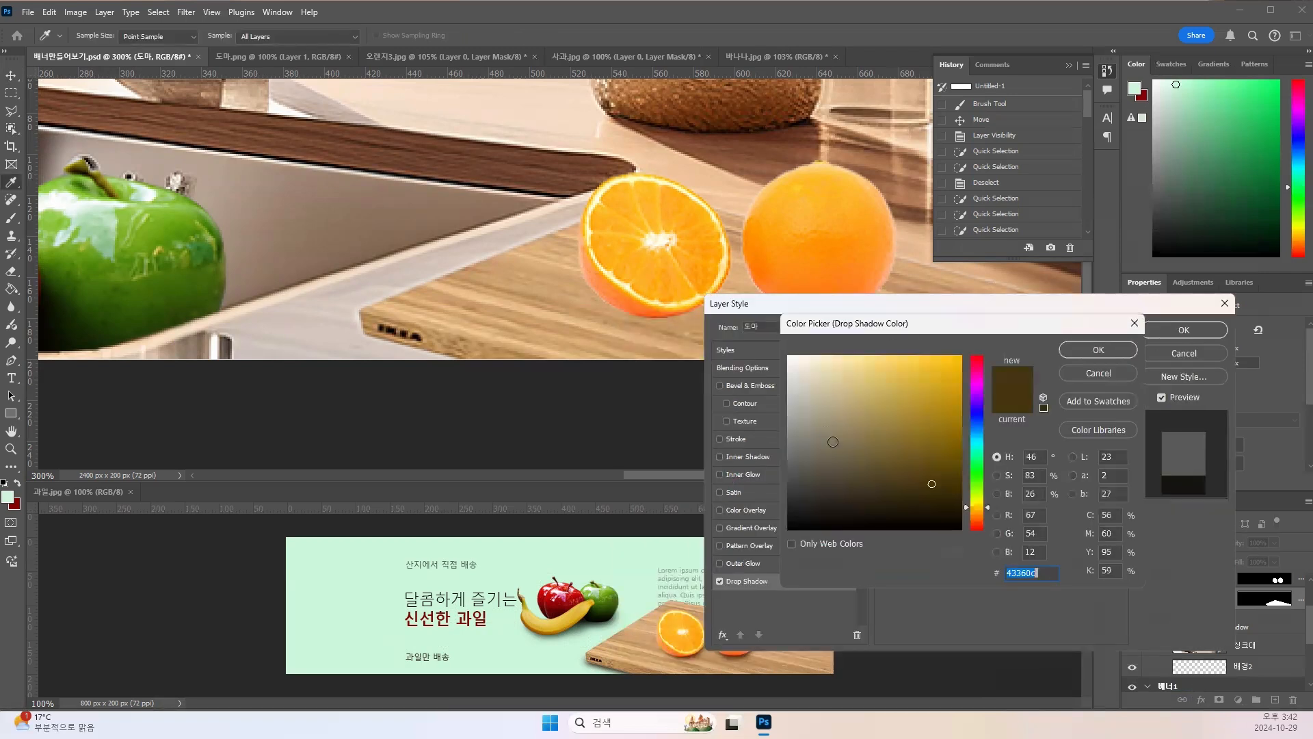
click(788, 513)
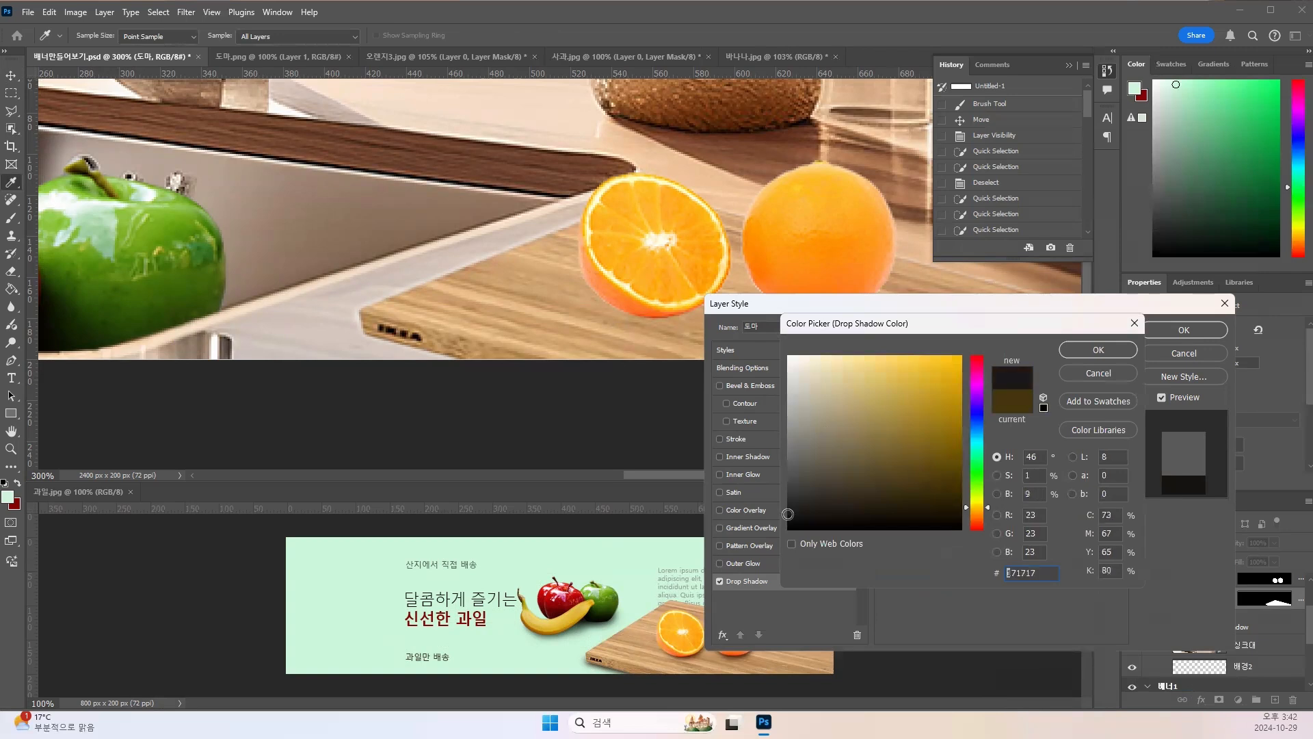
click(1064, 349)
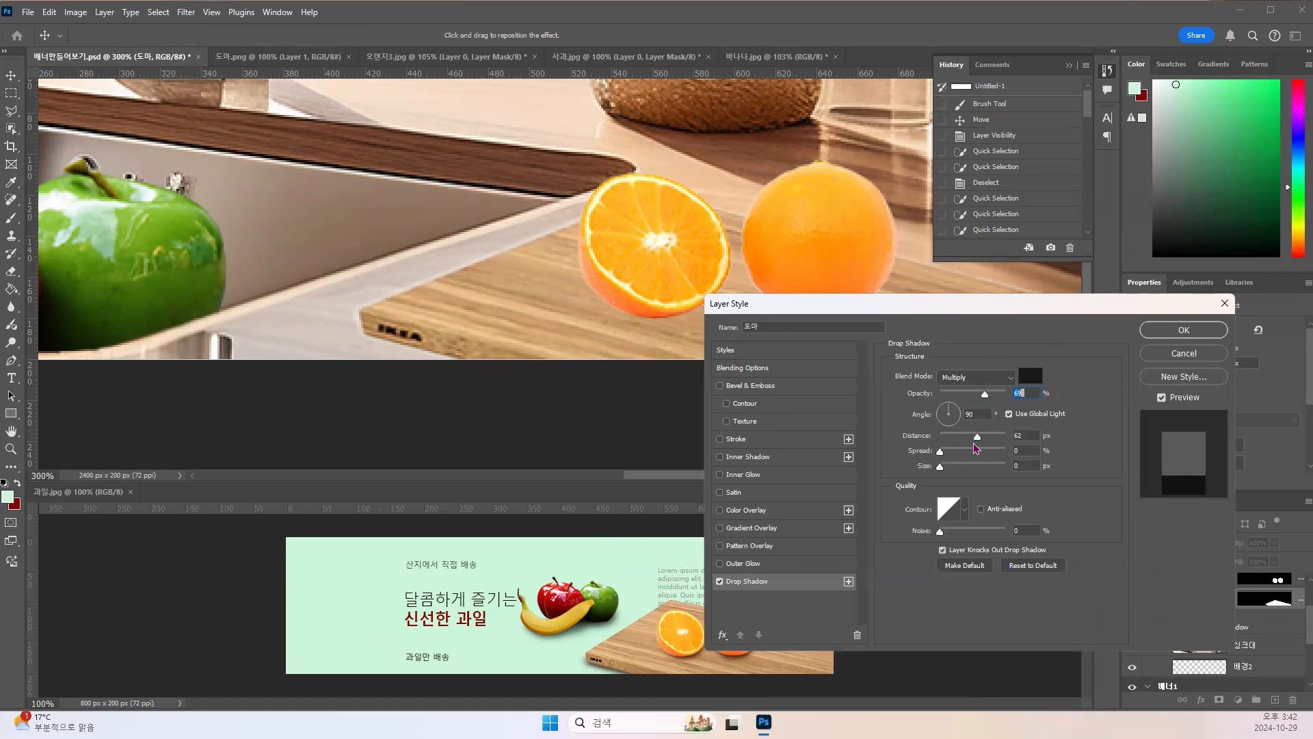
drag(940, 466, 958, 467)
drag(951, 410, 944, 406)
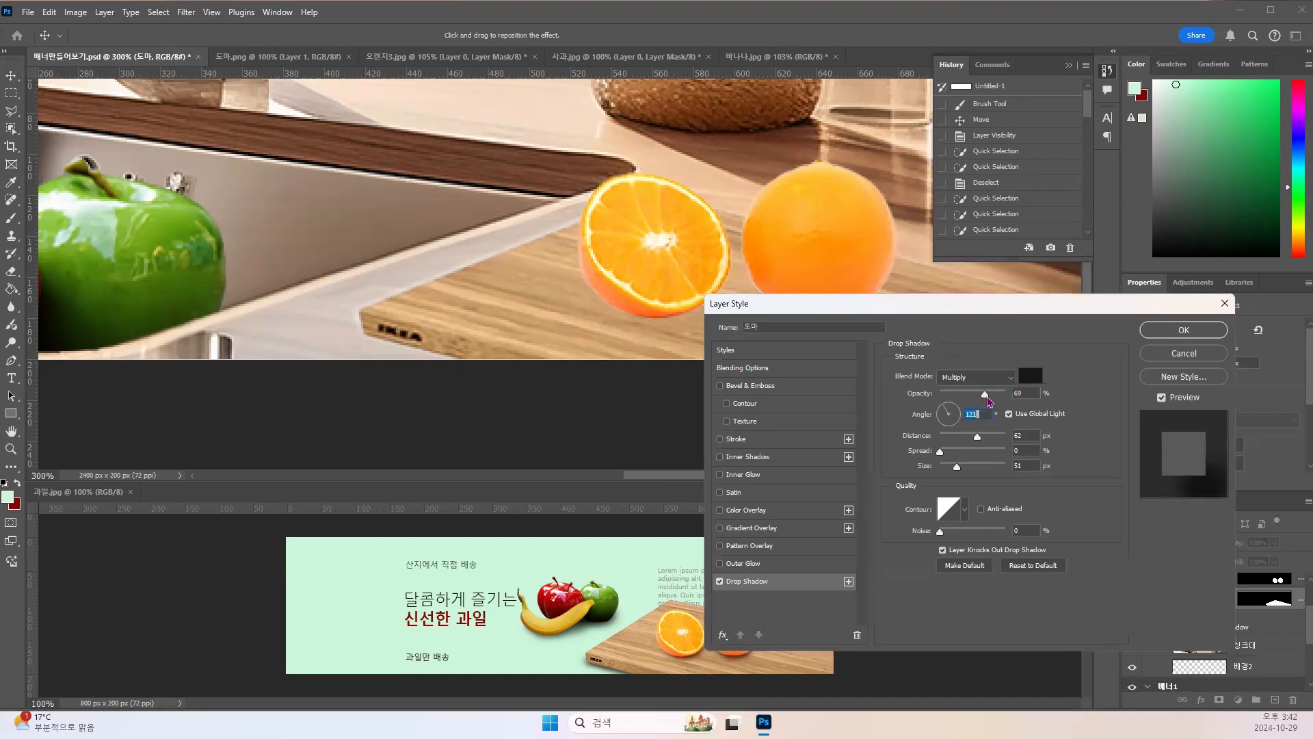
drag(976, 437, 956, 444)
drag(465, 282, 469, 316)
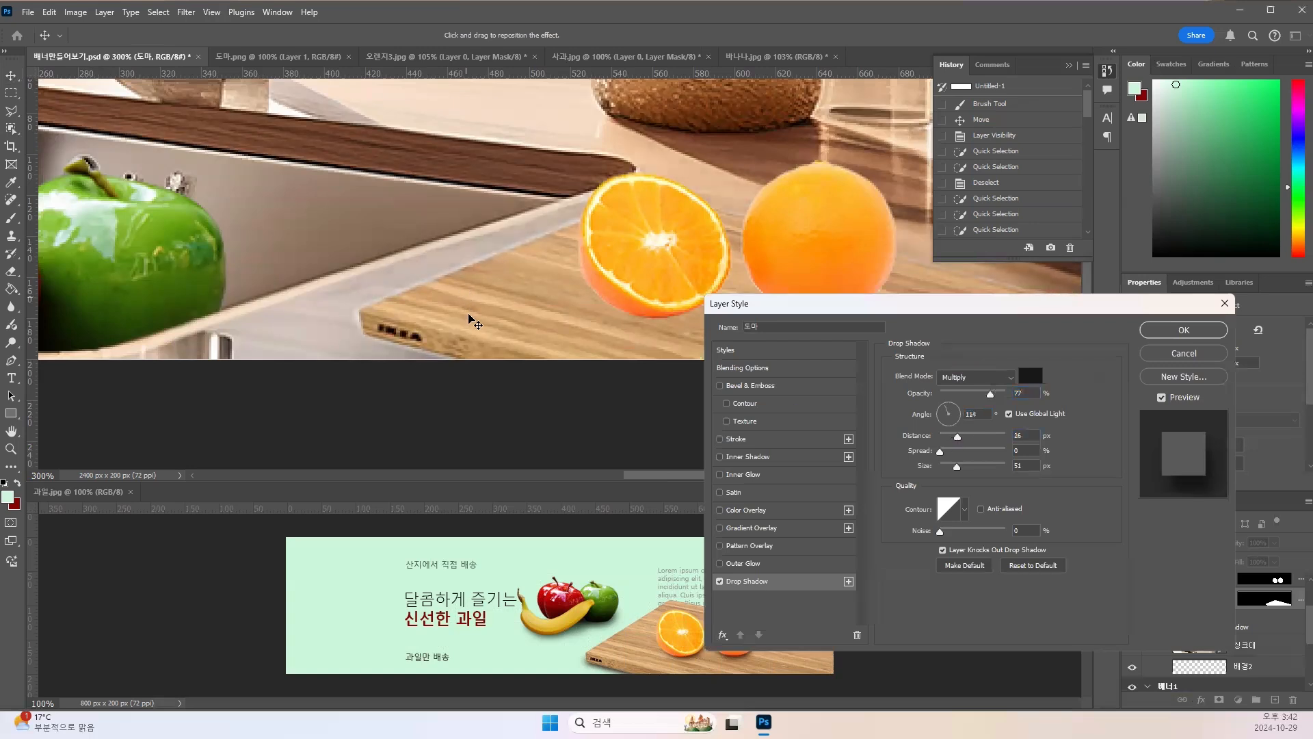
drag(956, 466, 947, 443)
click(949, 475)
drag(379, 354, 381, 344)
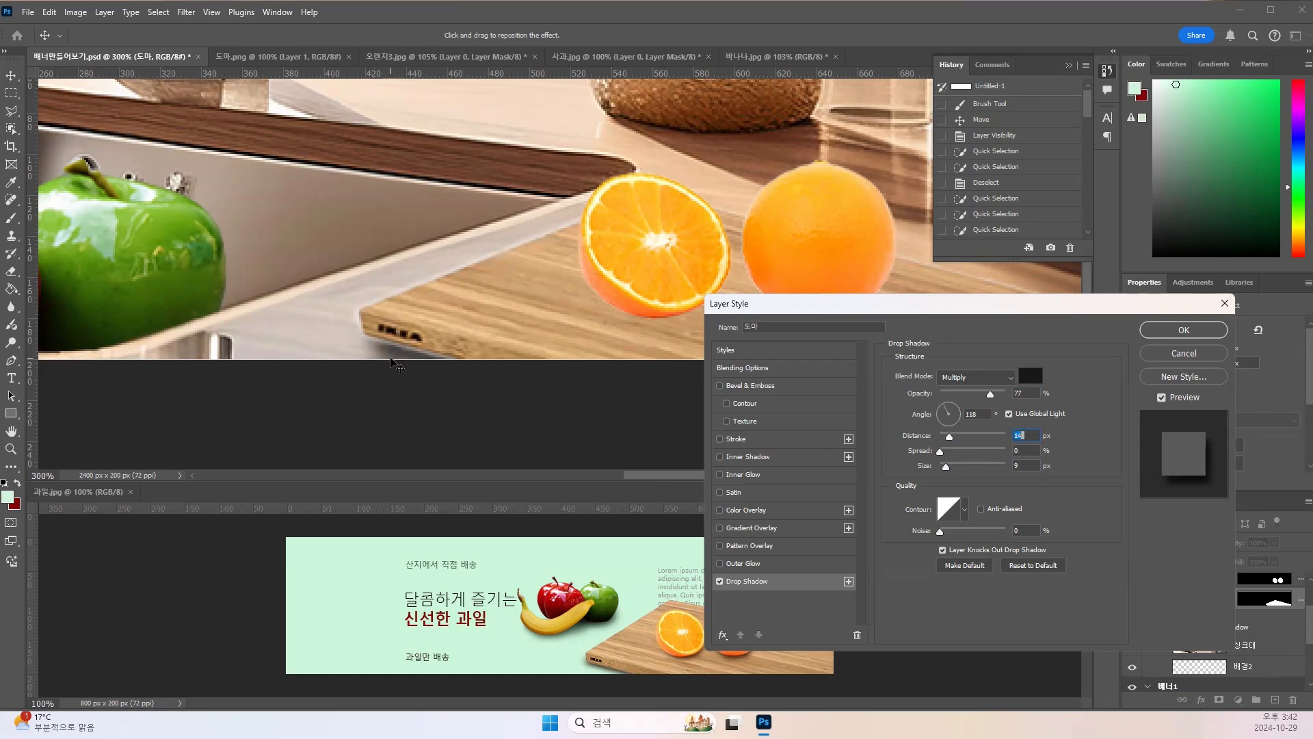
click(1182, 353)
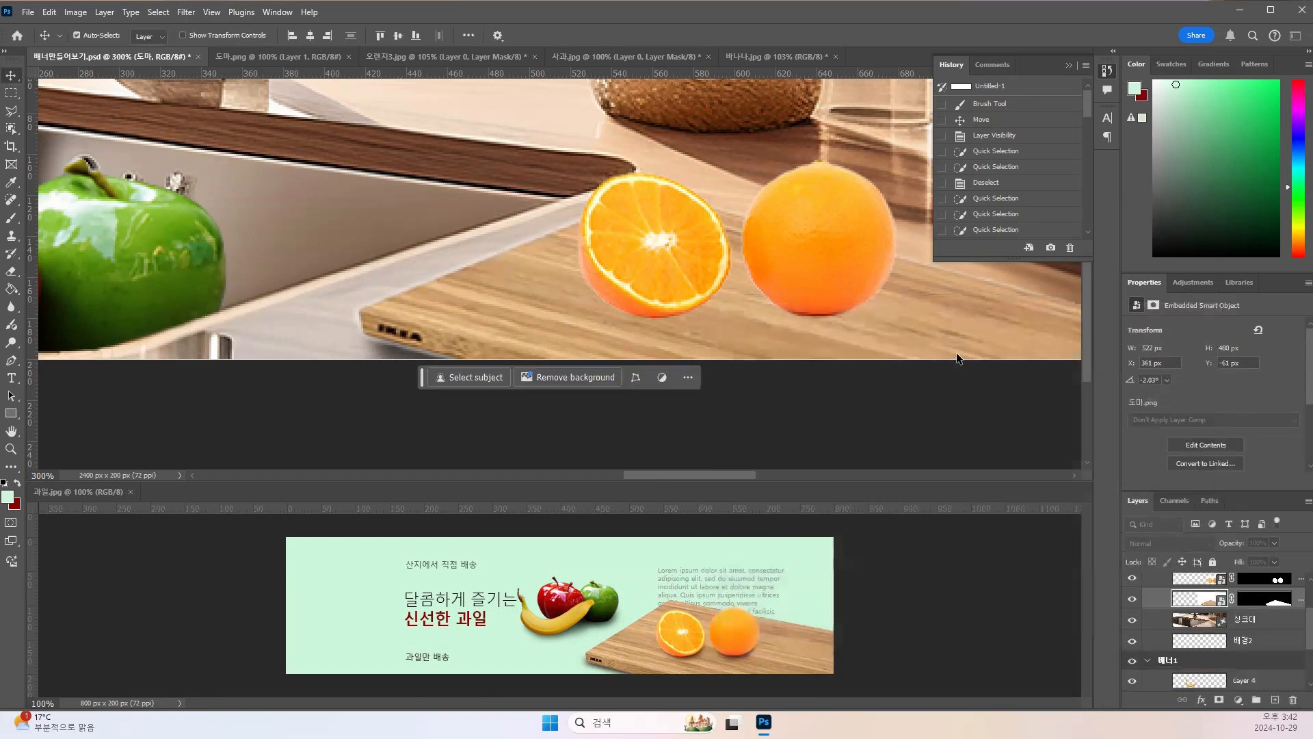
Step: Target the 도마 layer's mask for Polygonal Lasso work and hide the oranges layer covering the board in 배너2
click(1260, 601)
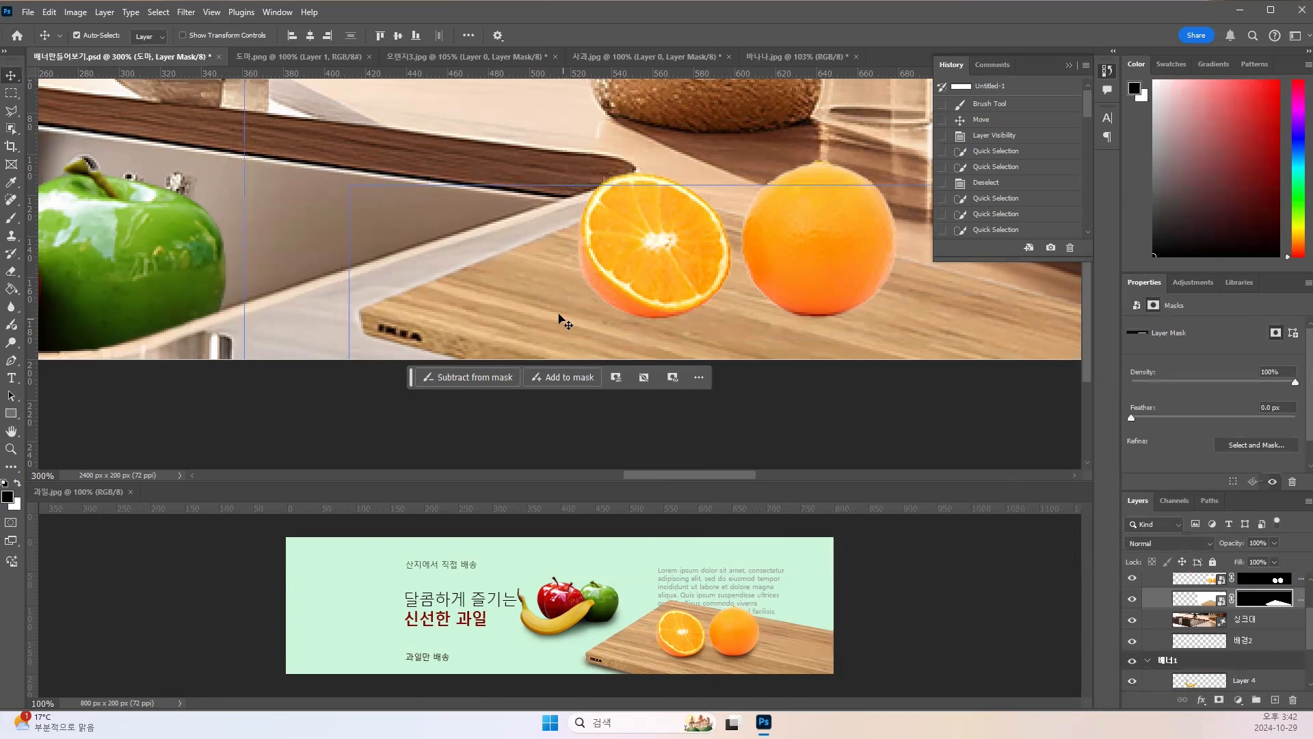
drag(499, 286, 393, 242)
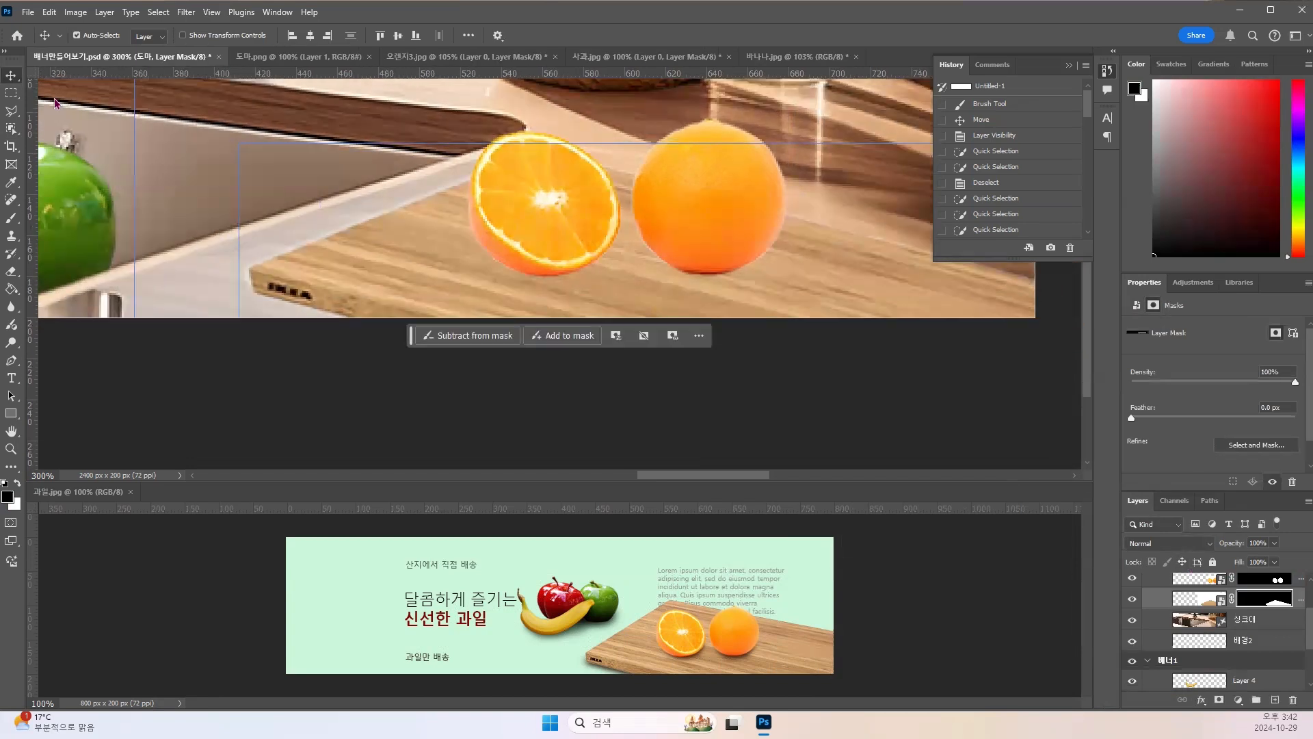
click(11, 111)
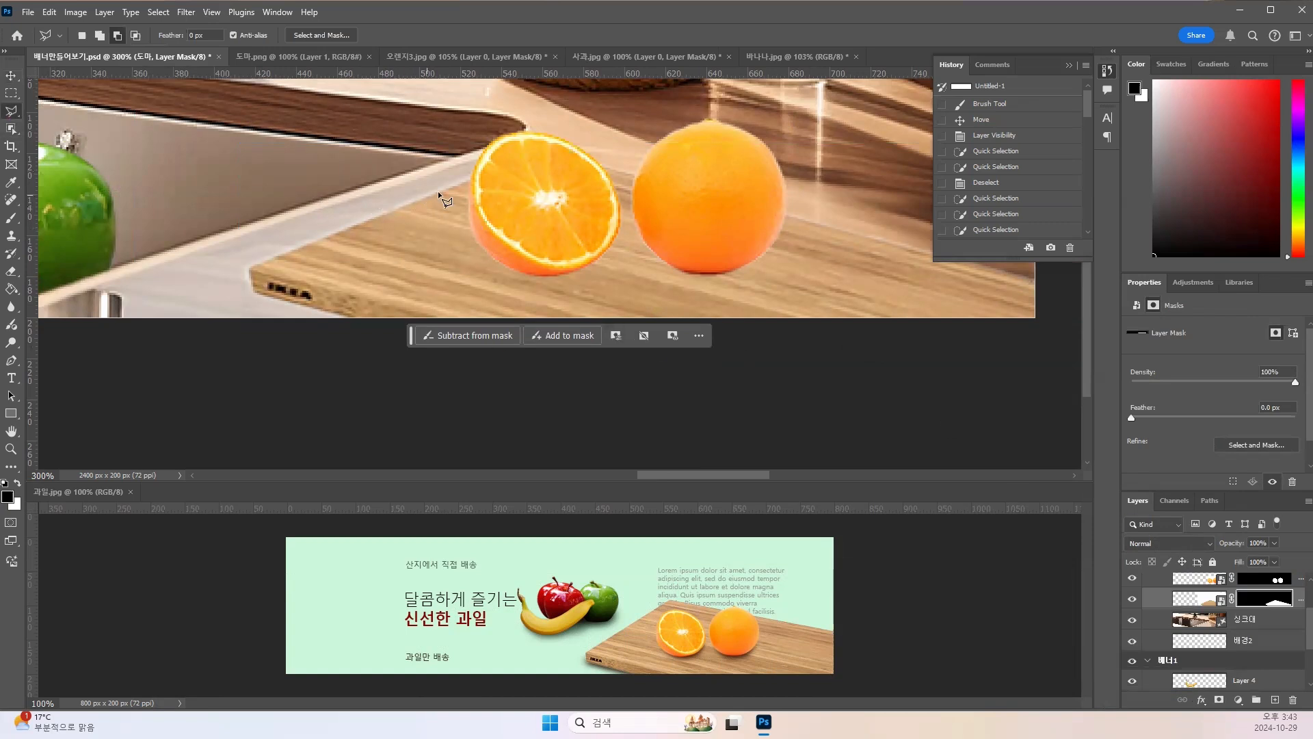
click(1133, 580)
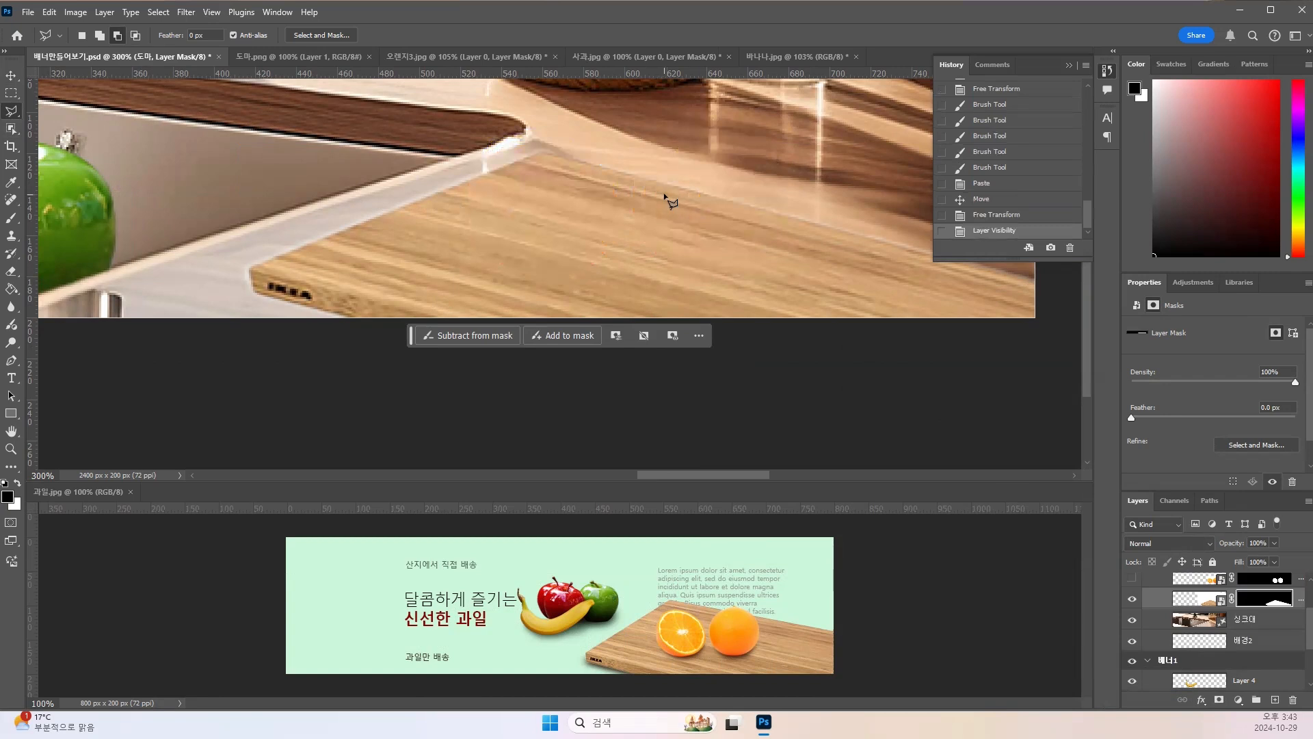
Step: Outline the leftover fringe along the board's upper-left edge and IKEA corner with Polygonal Lasso, fill it black on the mask and deselect
click(543, 151)
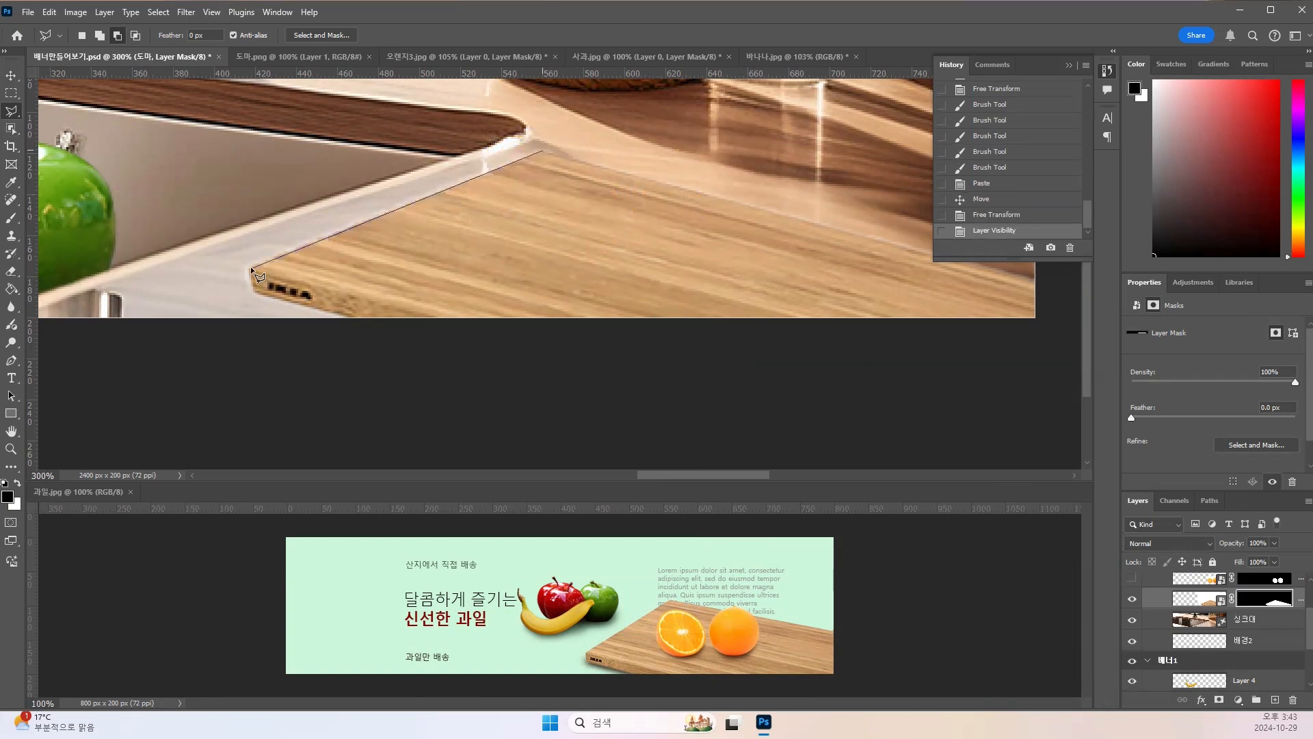
click(253, 286)
click(351, 318)
click(256, 292)
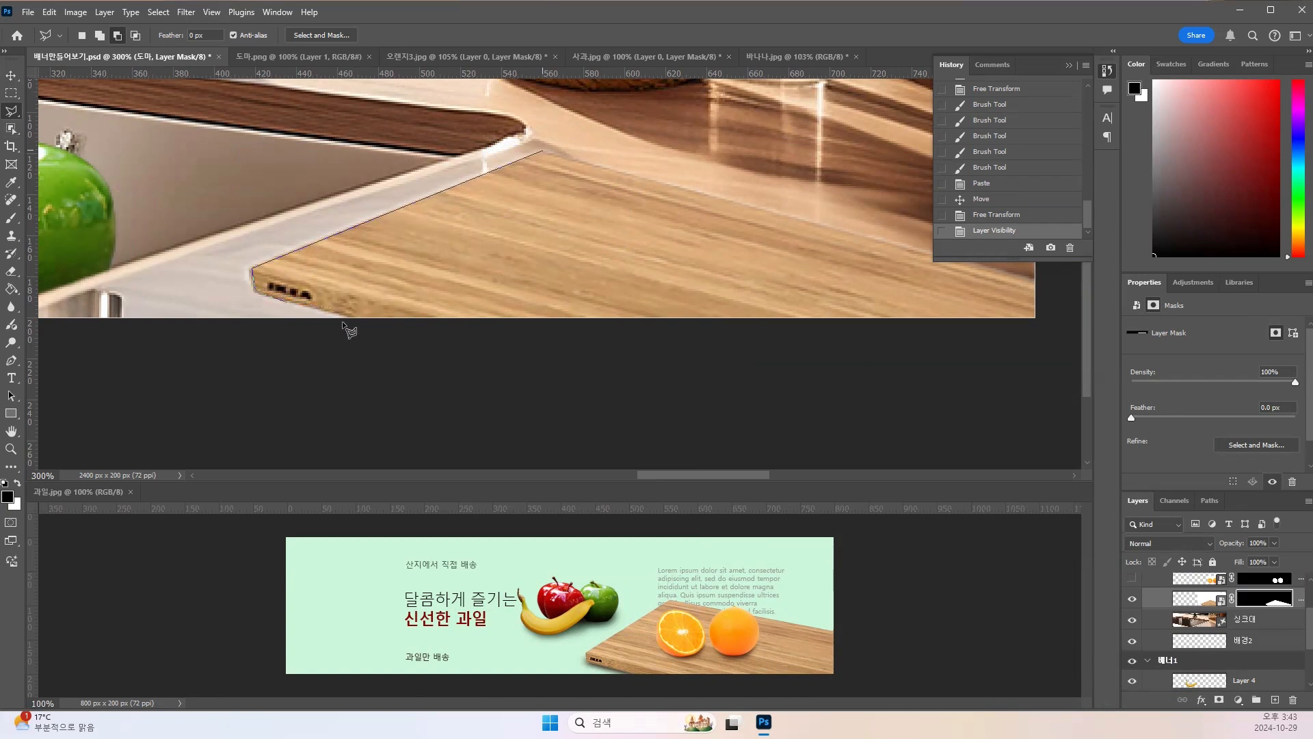
click(791, 440)
click(238, 420)
click(316, 153)
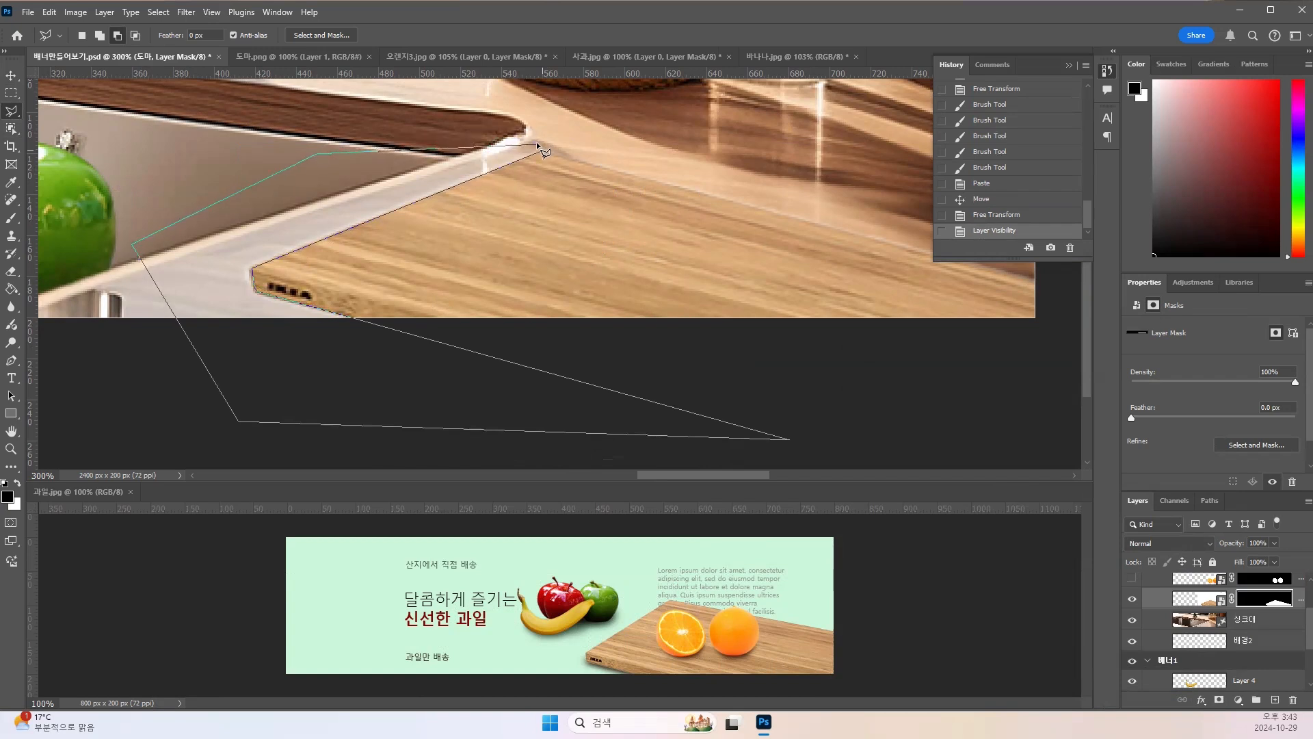
double_click(537, 144)
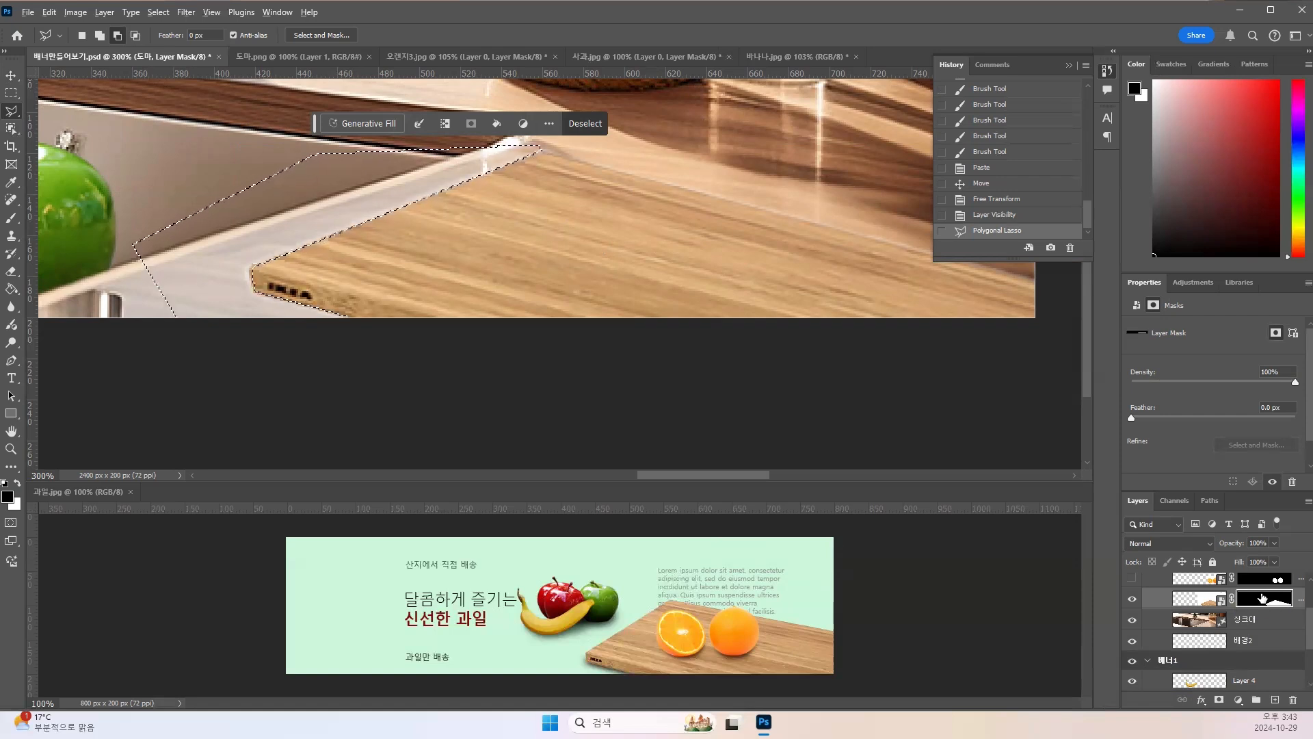
key(alt+BackSpace)
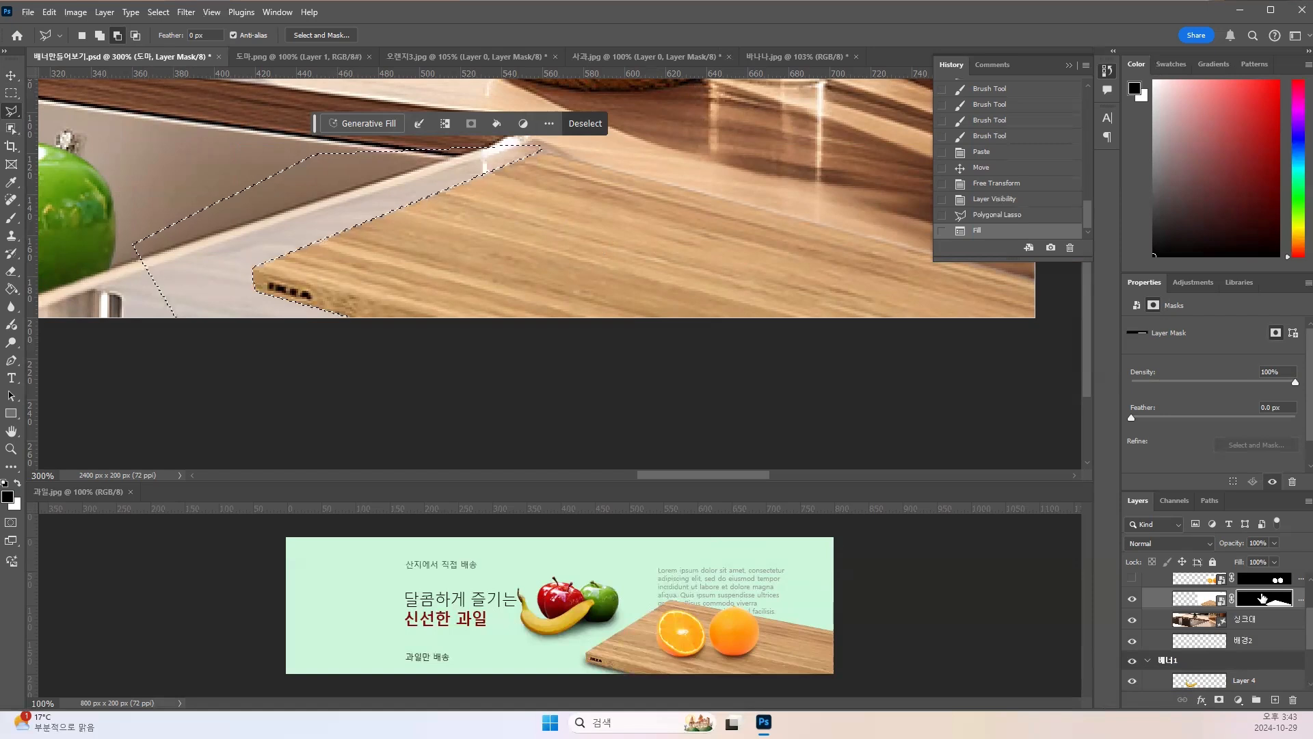
key(ctrl+d)
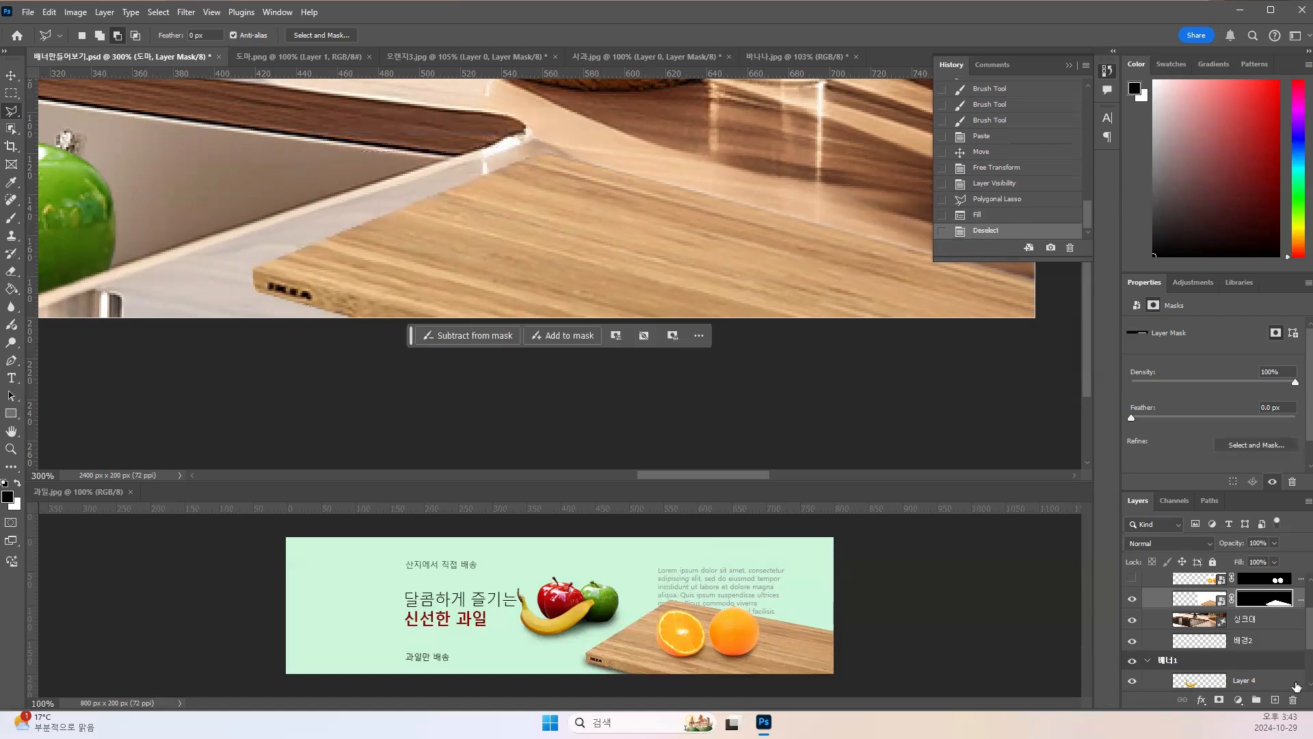
click(1201, 699)
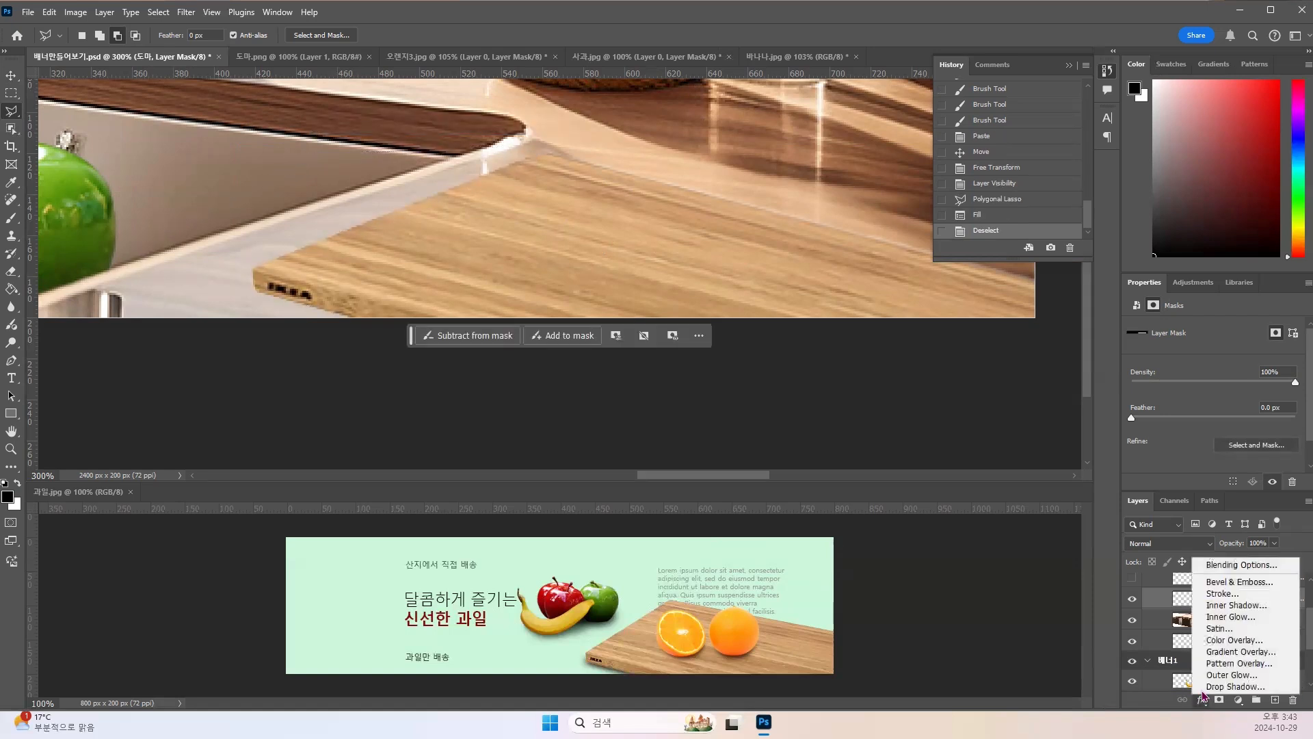
click(1221, 687)
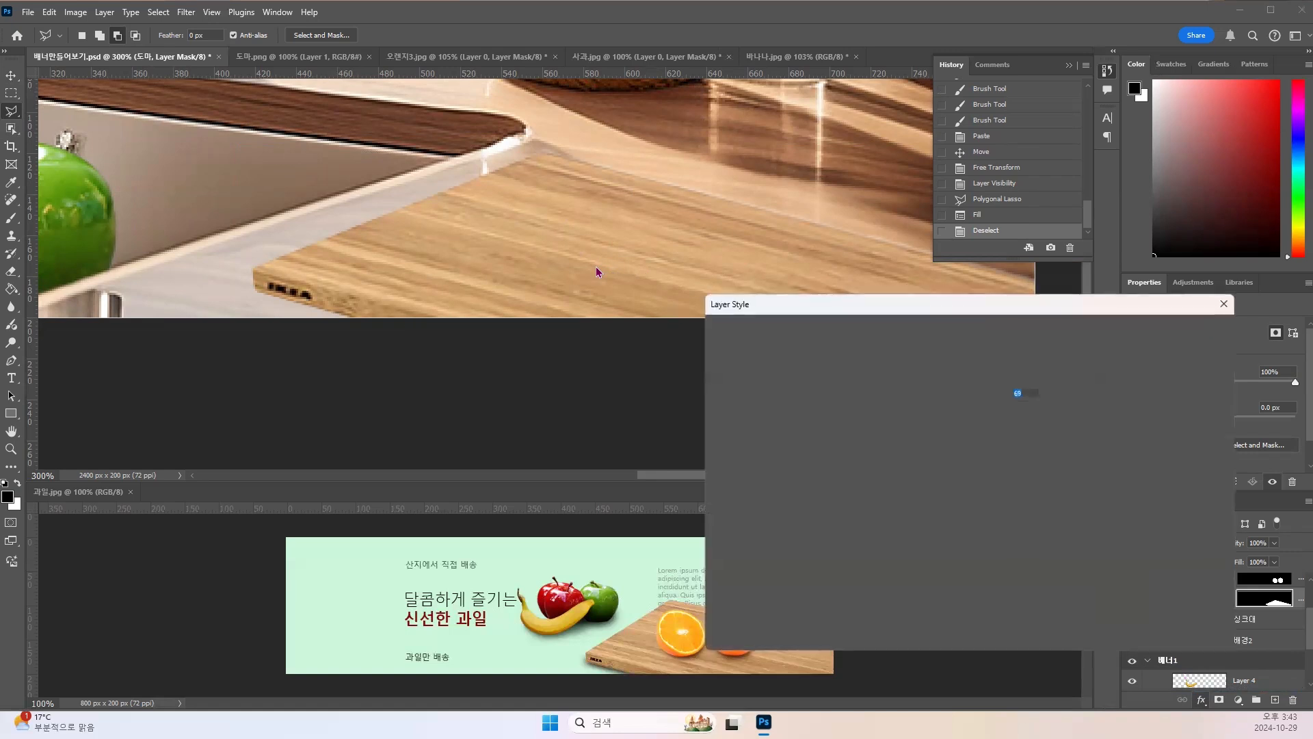
drag(785, 306, 617, 230)
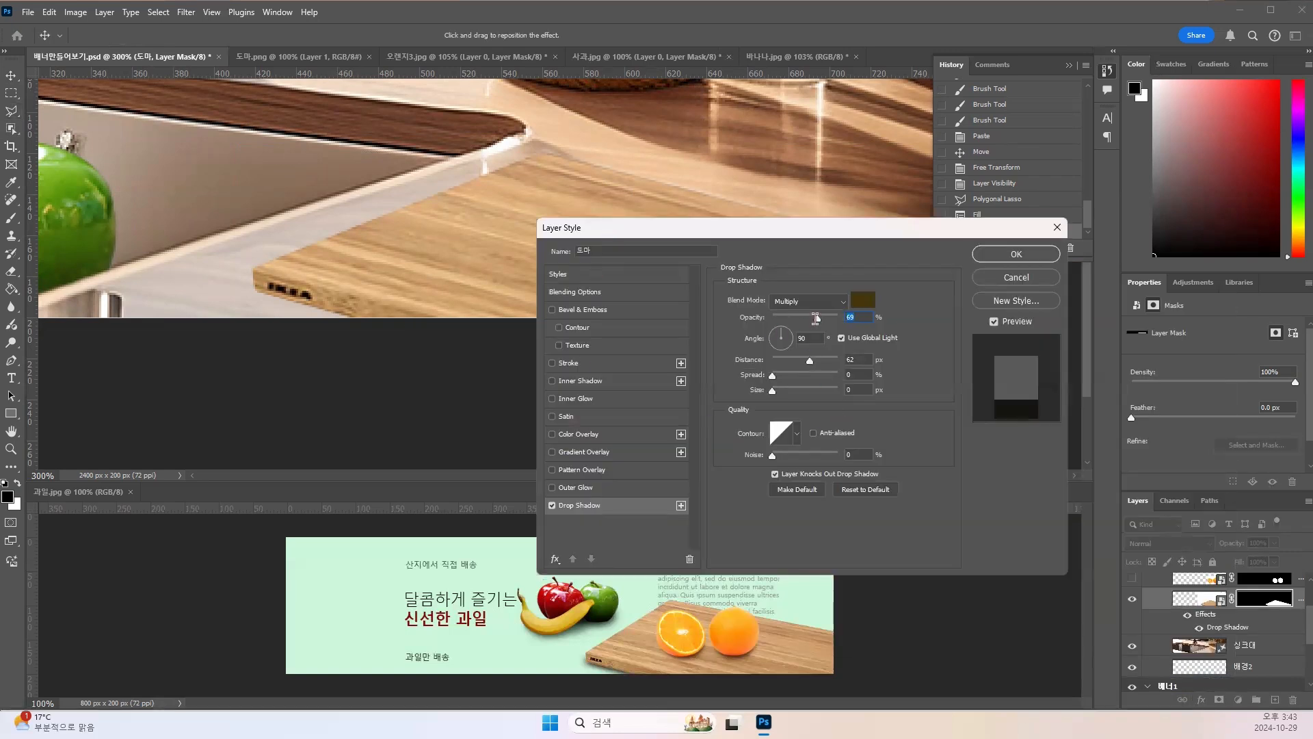
drag(810, 361, 781, 391)
drag(307, 305, 315, 288)
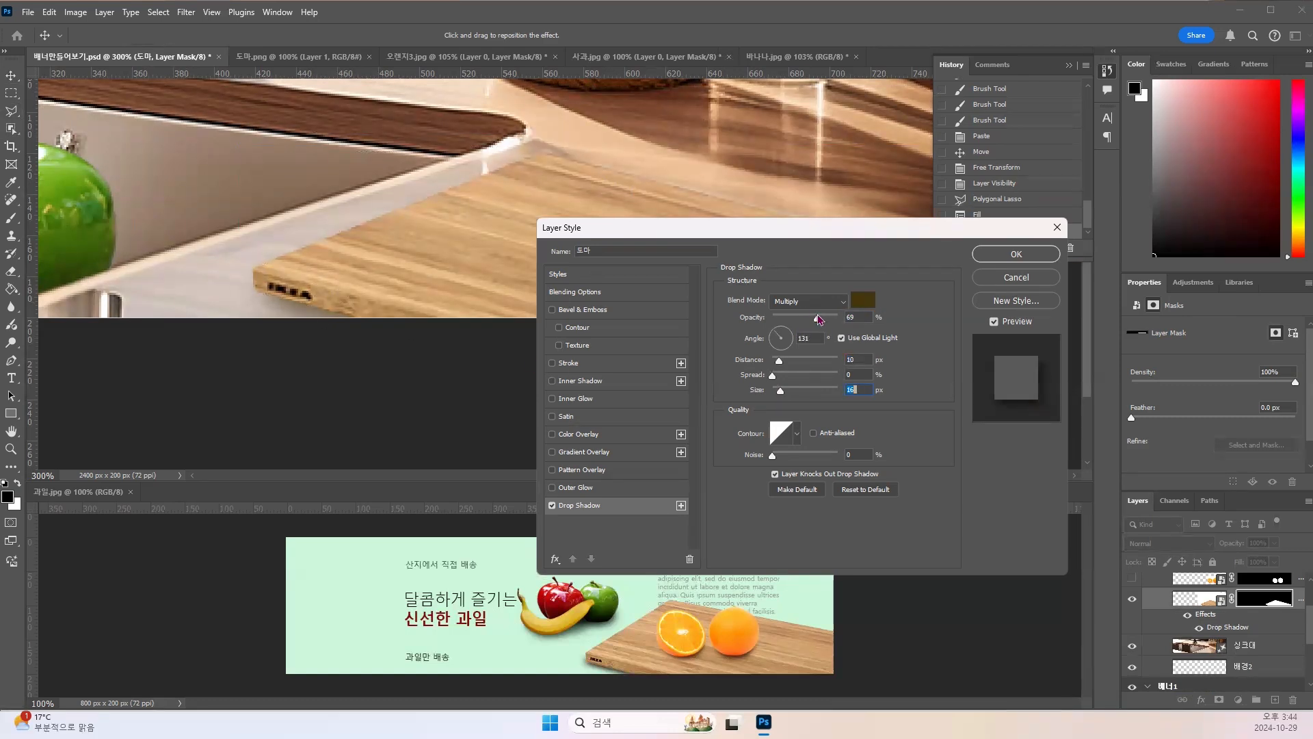
drag(819, 320, 831, 321)
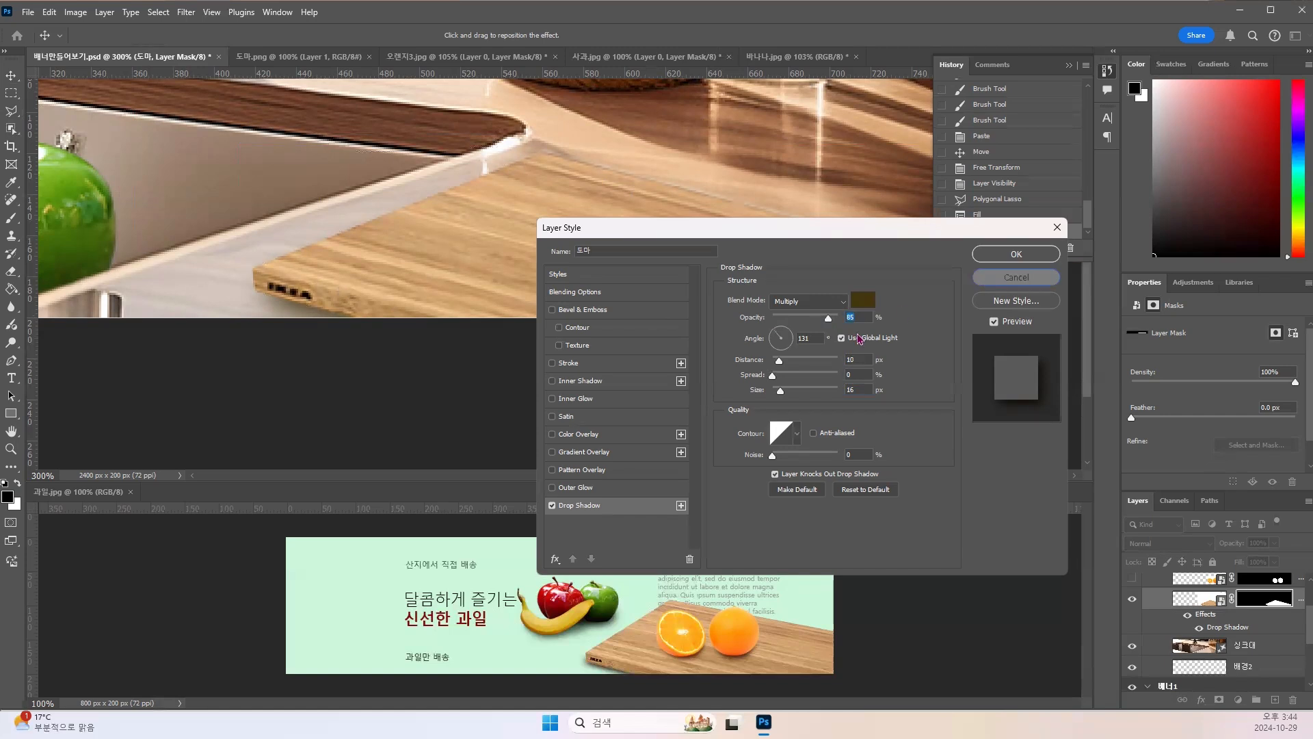
click(982, 277)
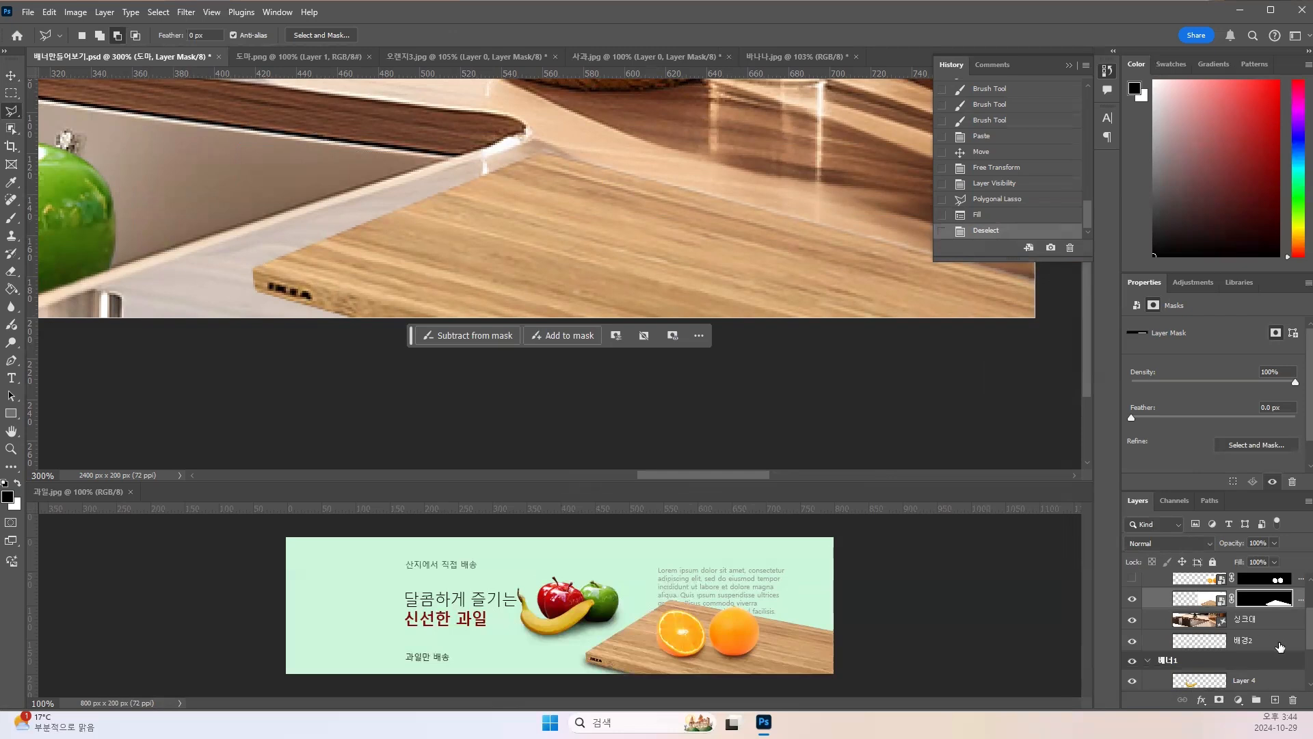
Step: Add a new layer directly above the 도마 layer in 배너2 and name it 도마그림자
click(1196, 601)
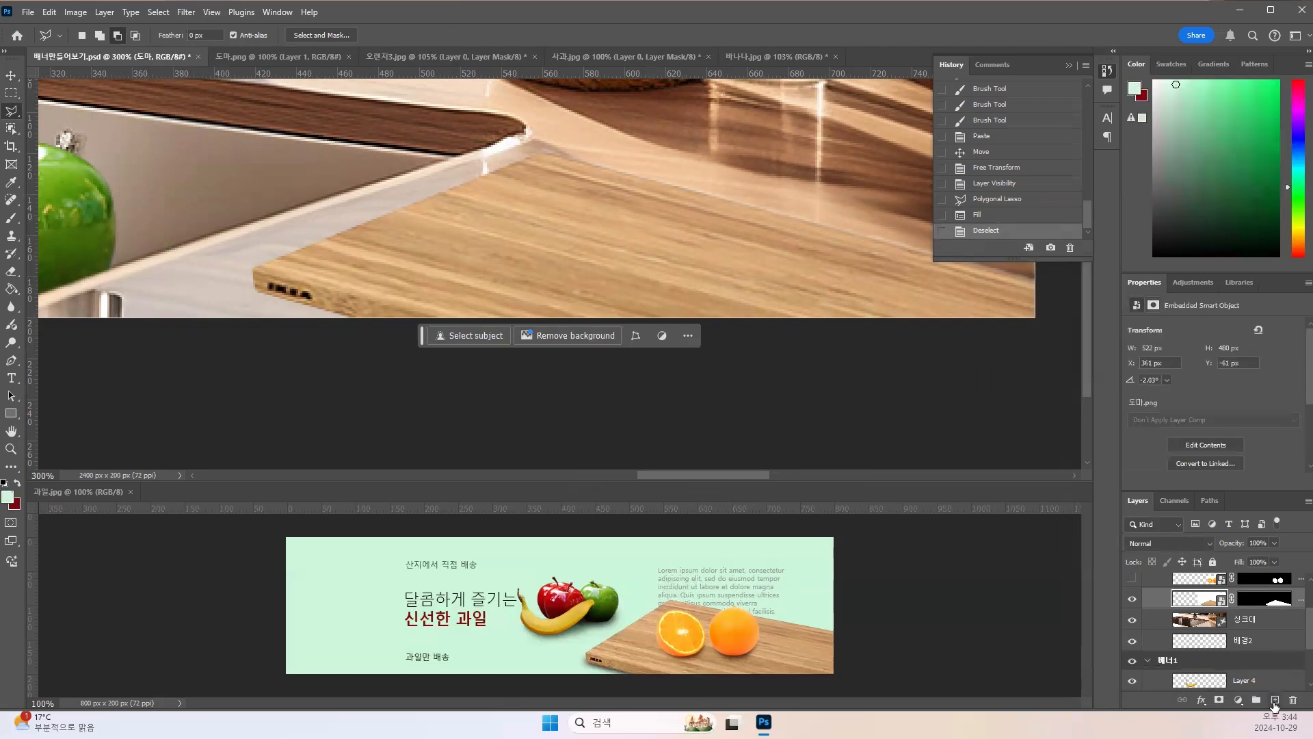
click(1270, 702)
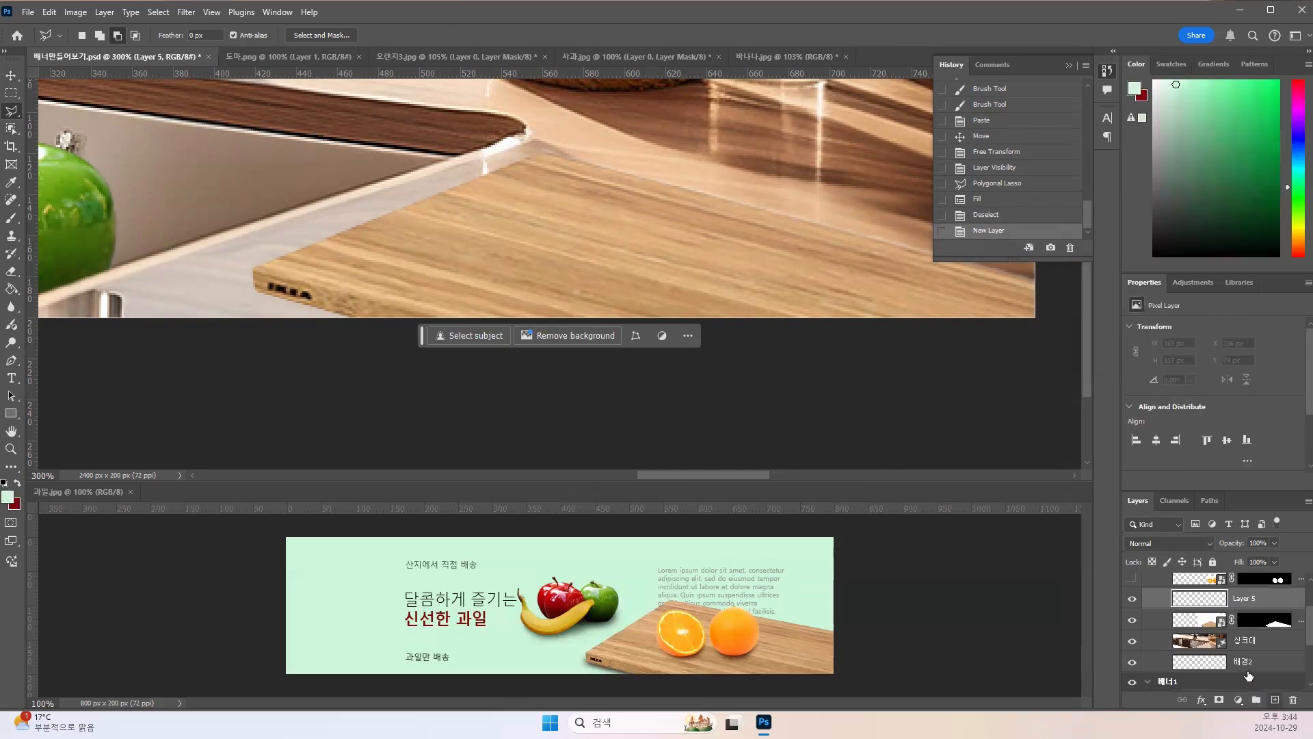
double_click(1241, 599)
text(도)
text(마)
text(그림ㅈ)
text(ㅏ)
key(Return)
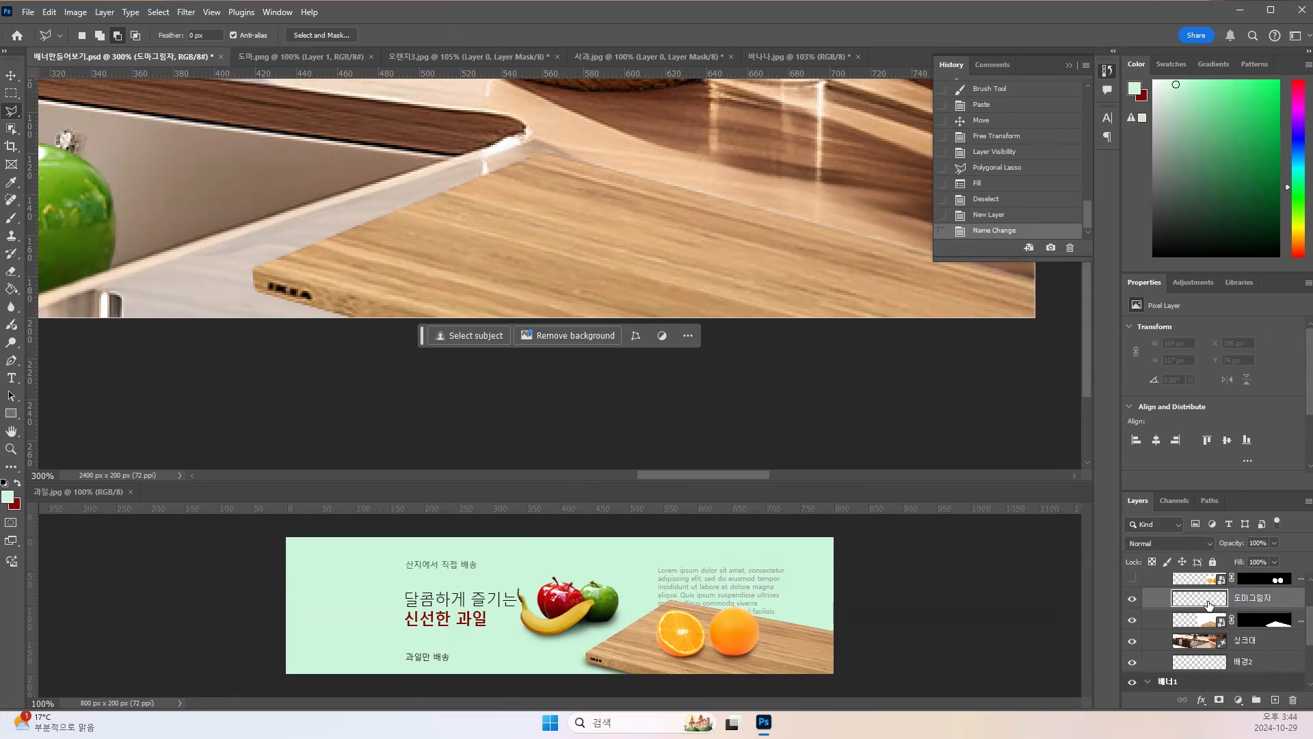
Step: Move the 도마그림자 layer directly below the 도마 layer and set the foreground color to dark brown #4c3c28, darkened from the board's wood tone
drag(1208, 600, 1161, 621)
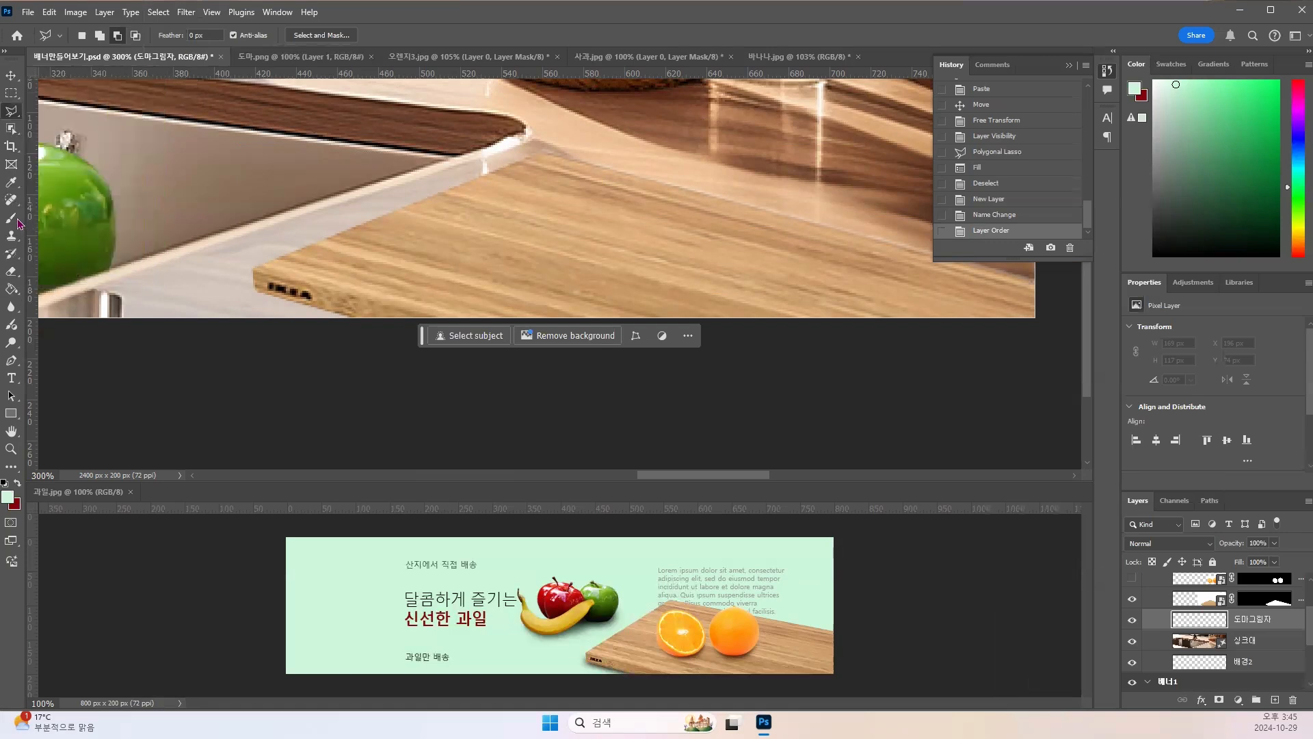
click(12, 218)
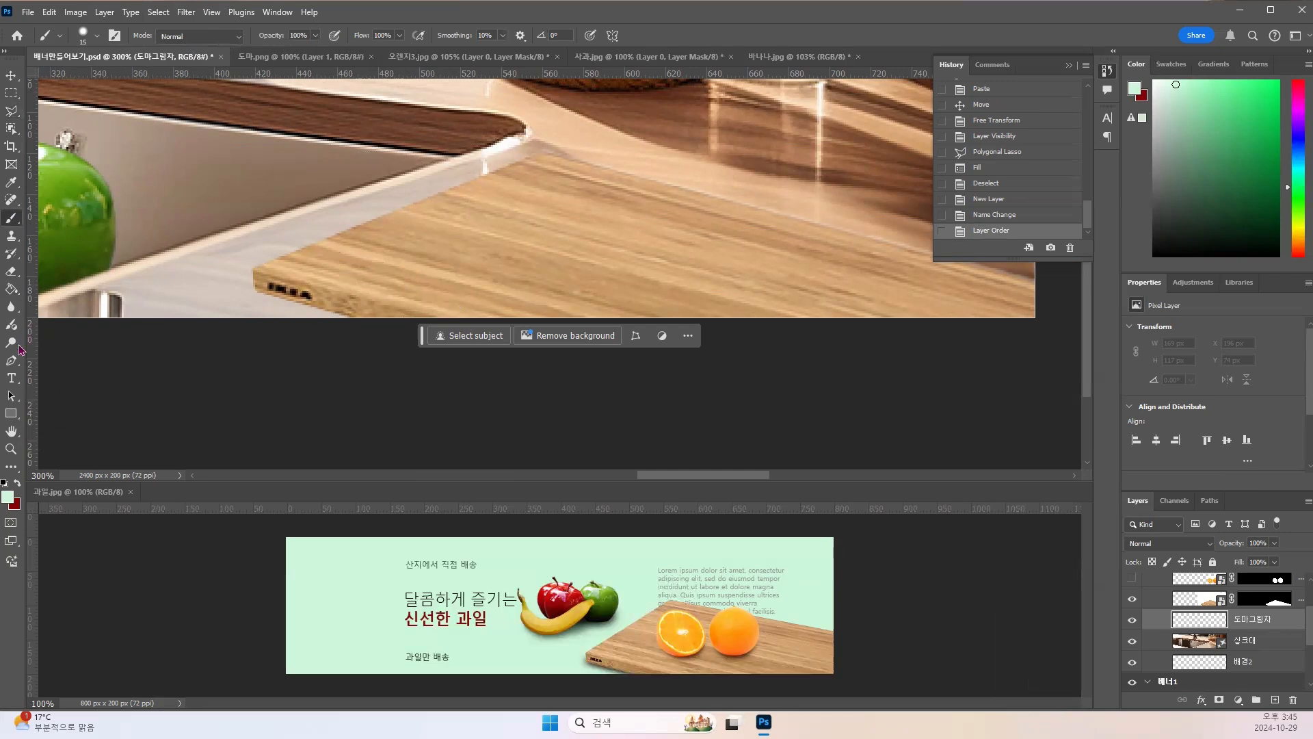
click(8, 497)
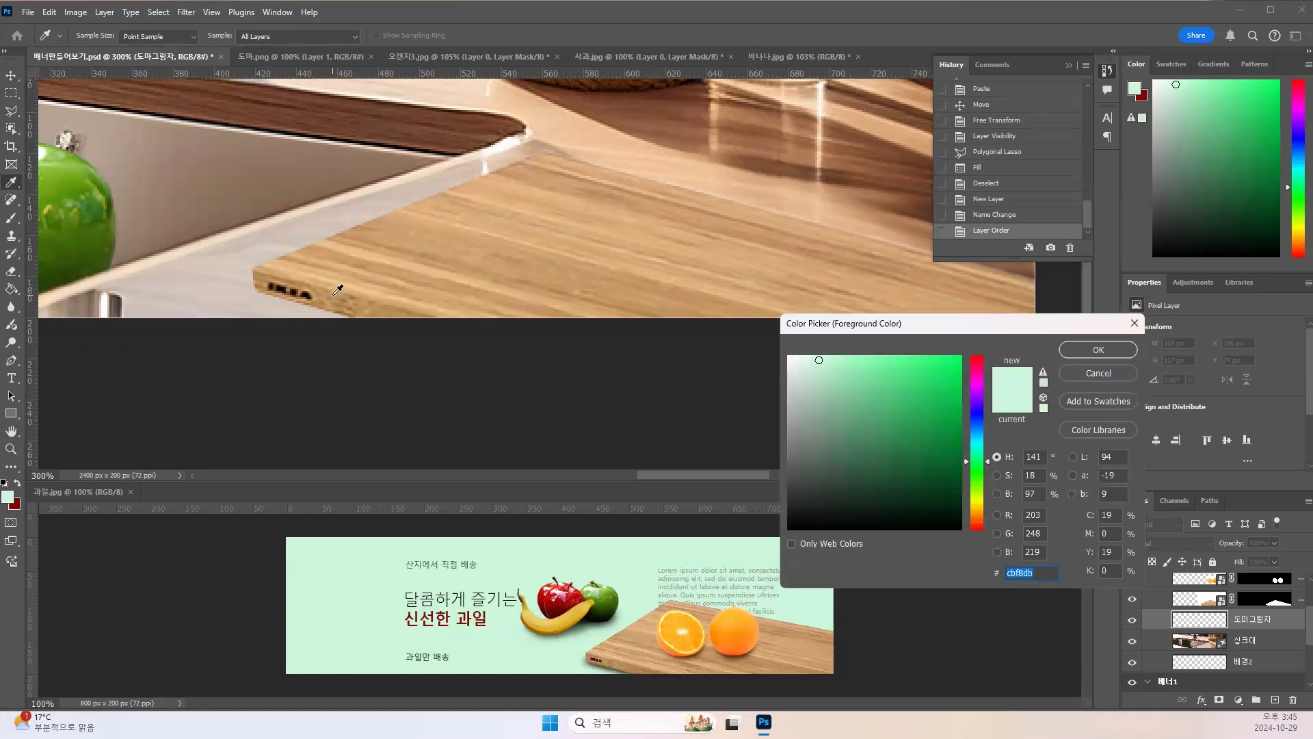
click(337, 290)
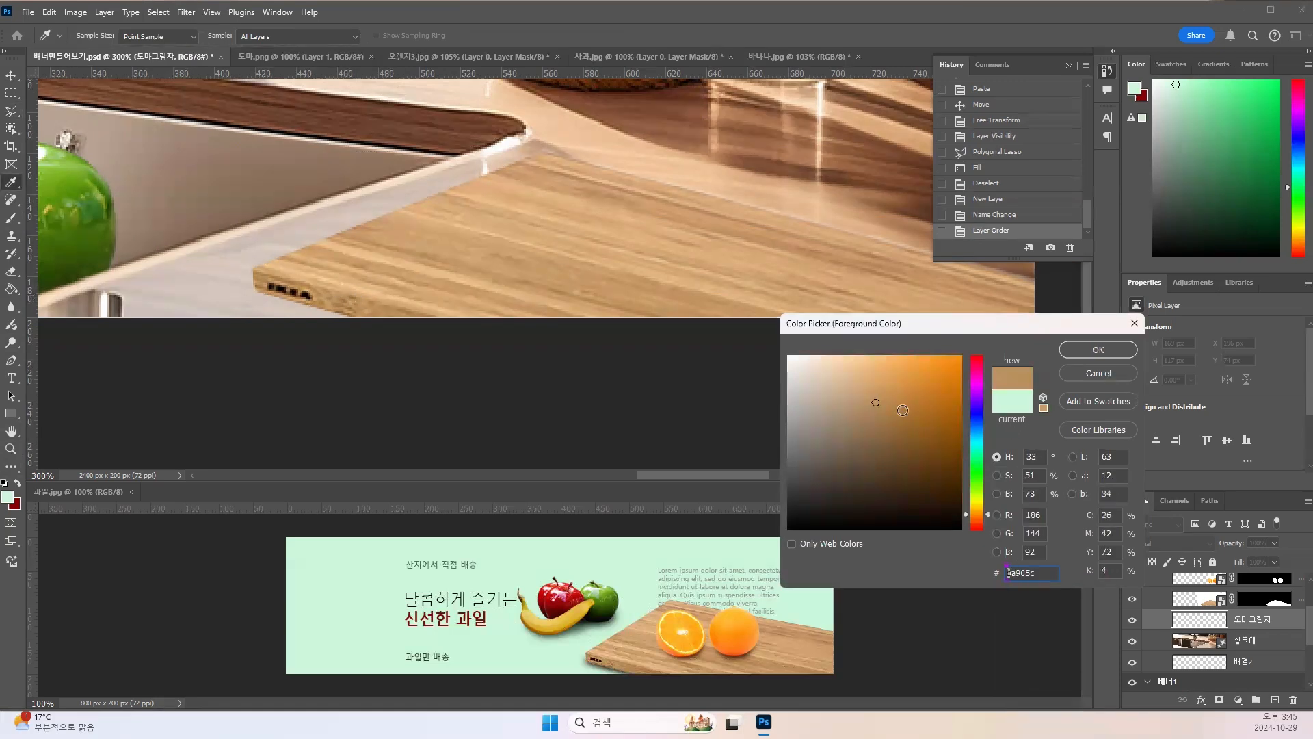
drag(875, 402, 871, 477)
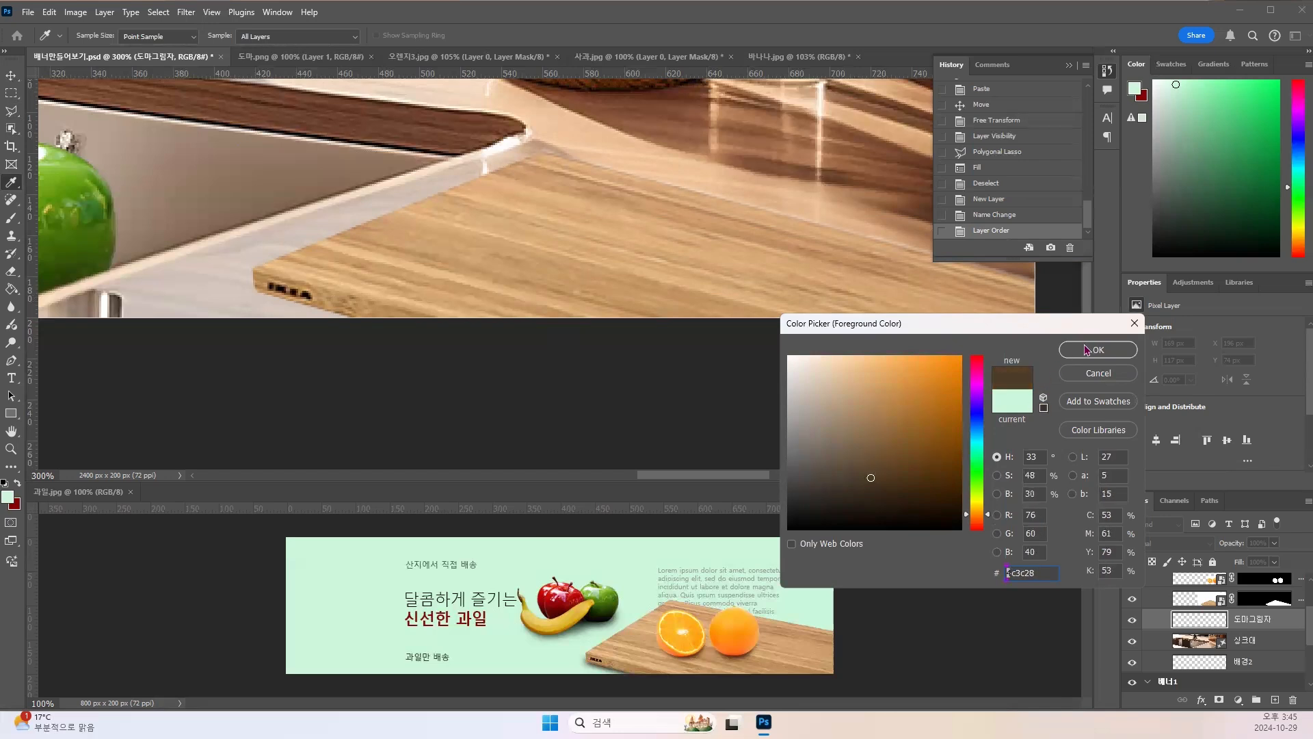
click(1097, 349)
Step: Paint the shadow under the board's front edge from the IKEA corner to the canvas edge with a 15 px brush at 0% hardness
key(b)
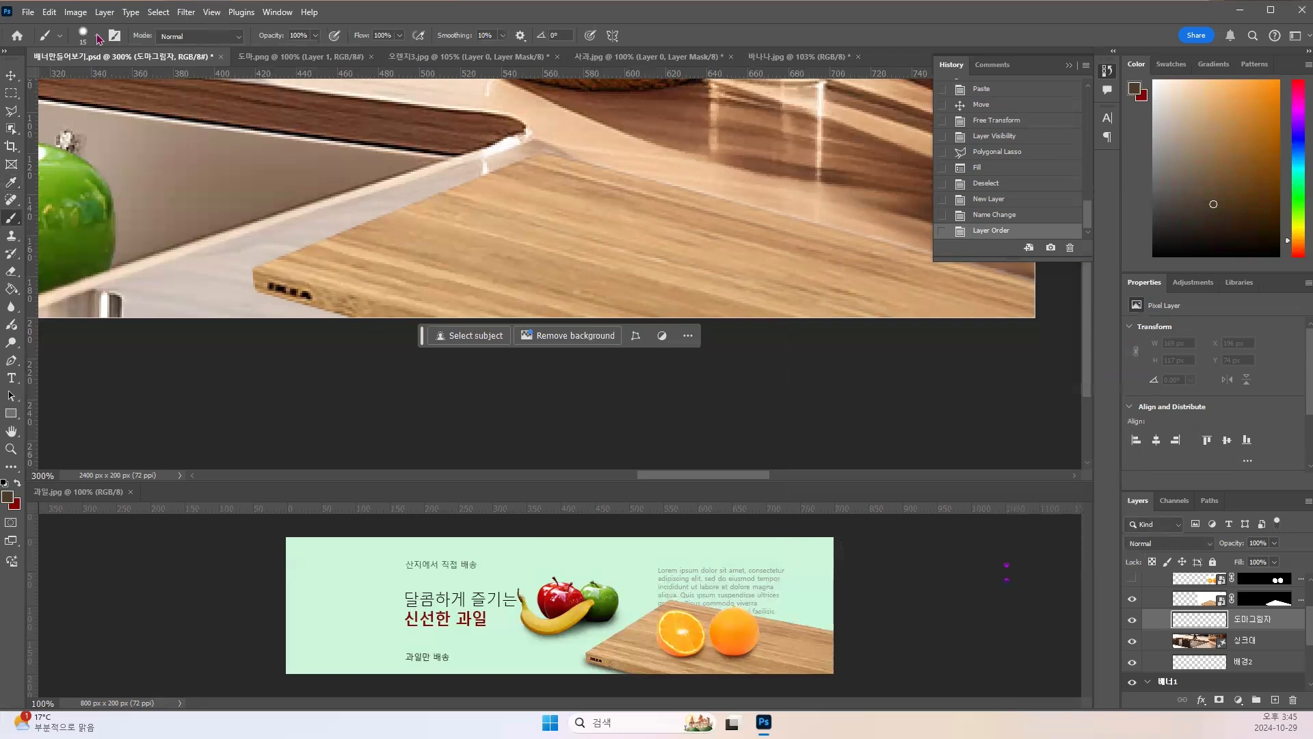
click(97, 37)
drag(127, 114, 63, 109)
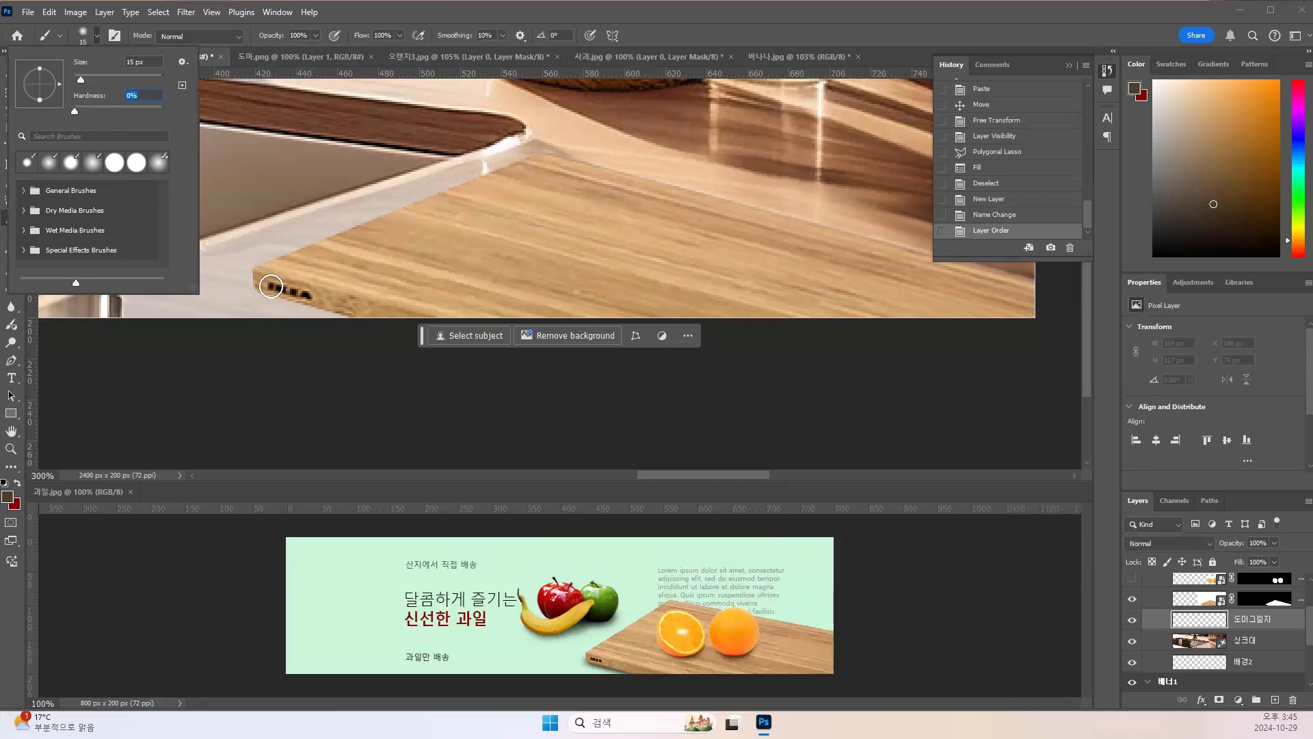
click(268, 286)
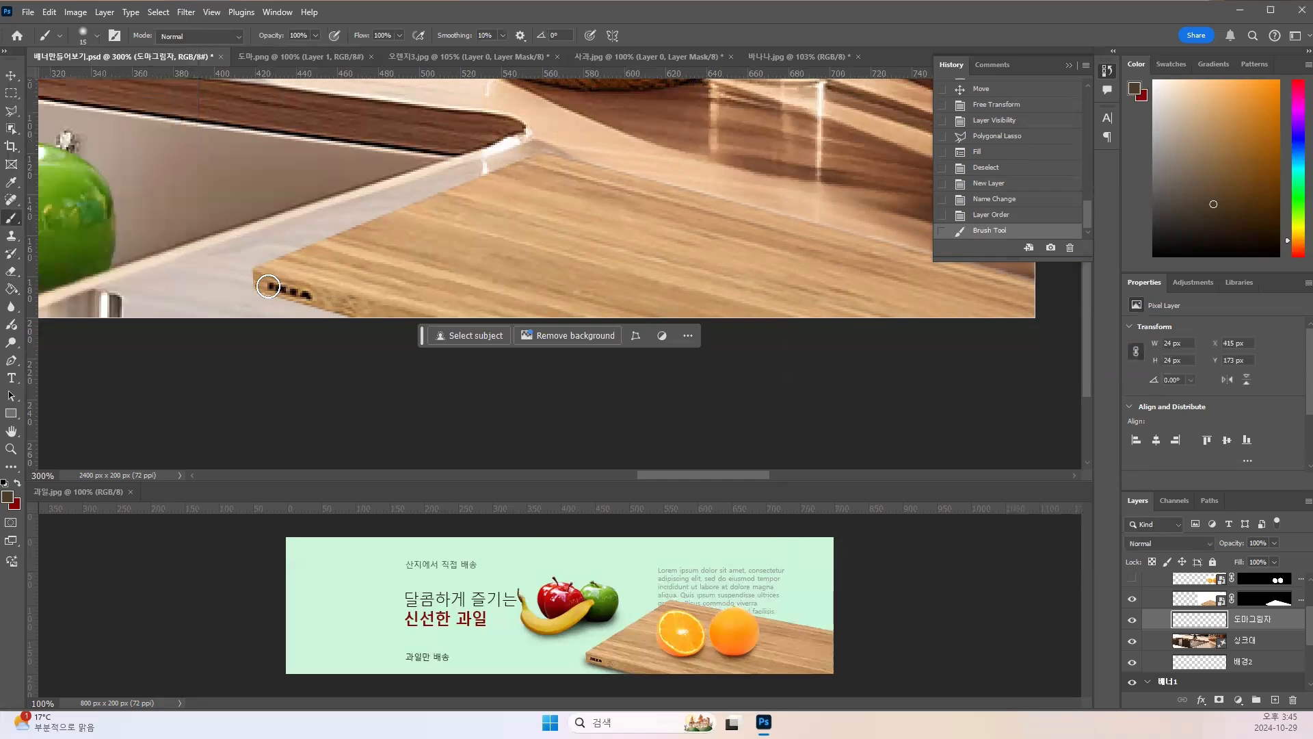
shift+click(368, 319)
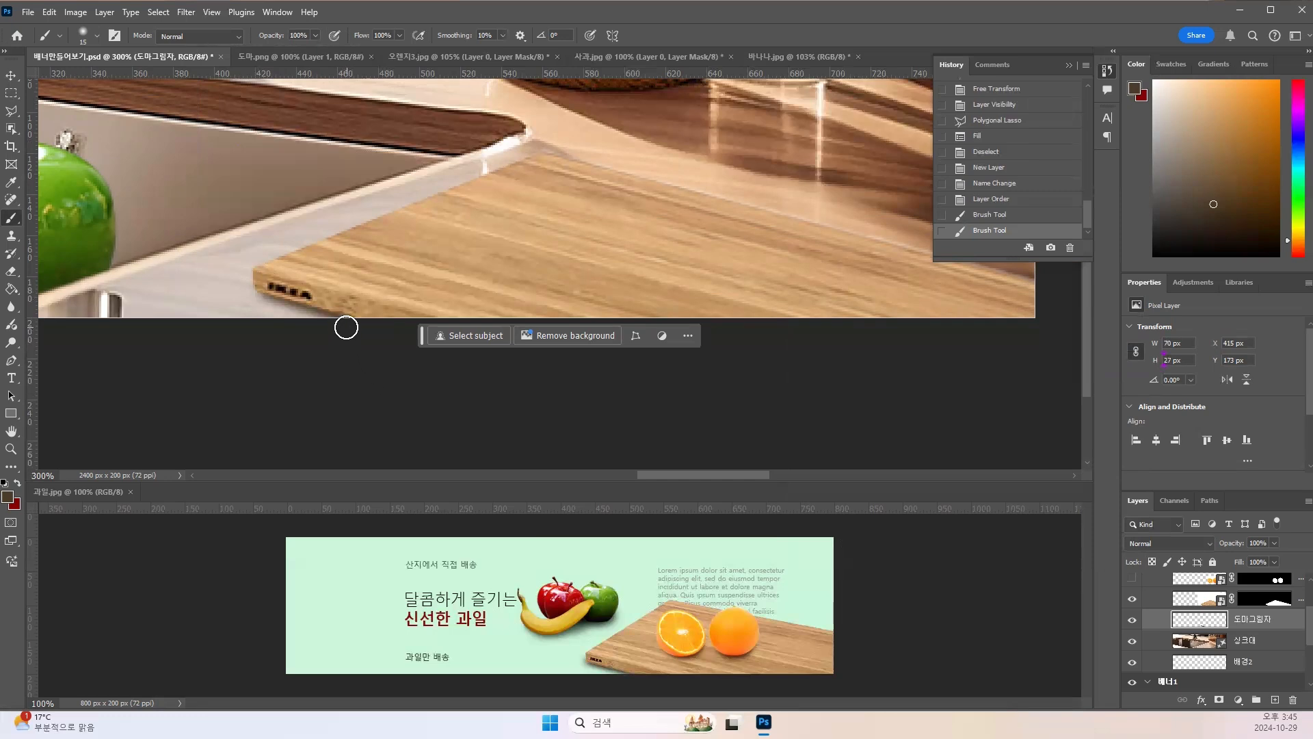
click(346, 323)
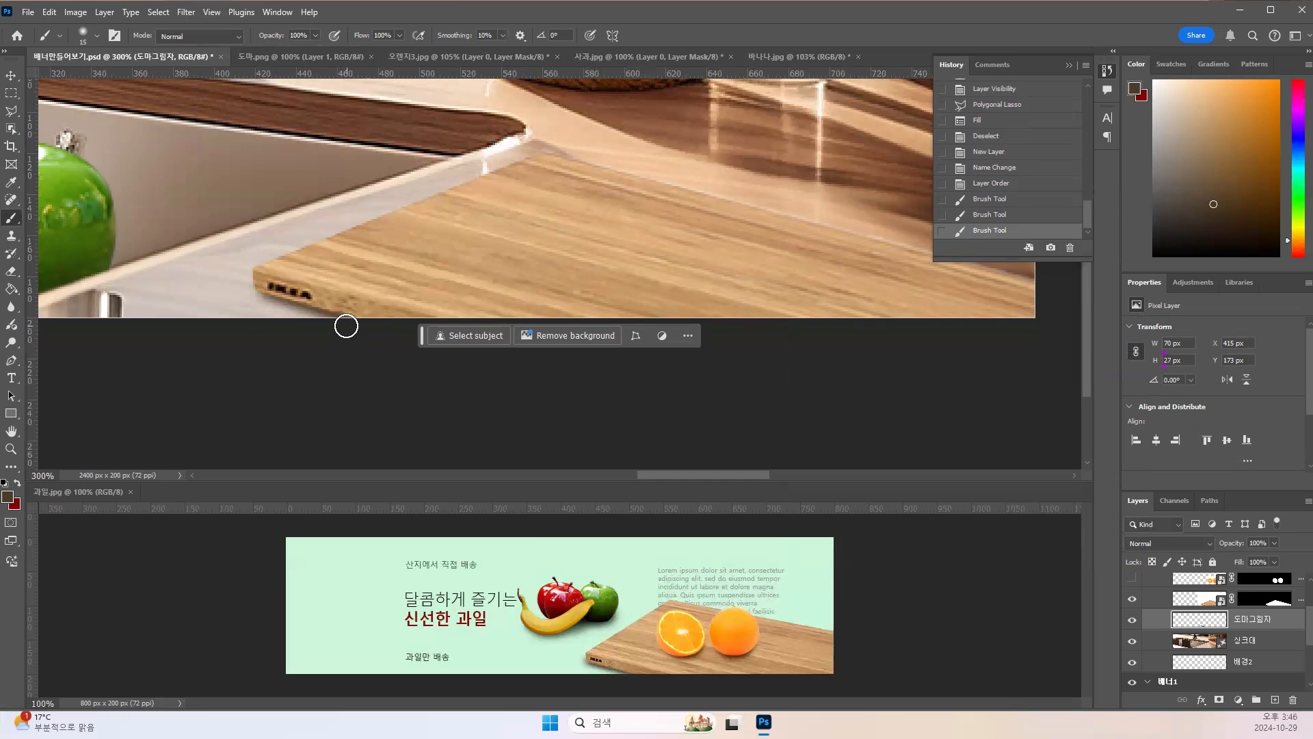
click(253, 301)
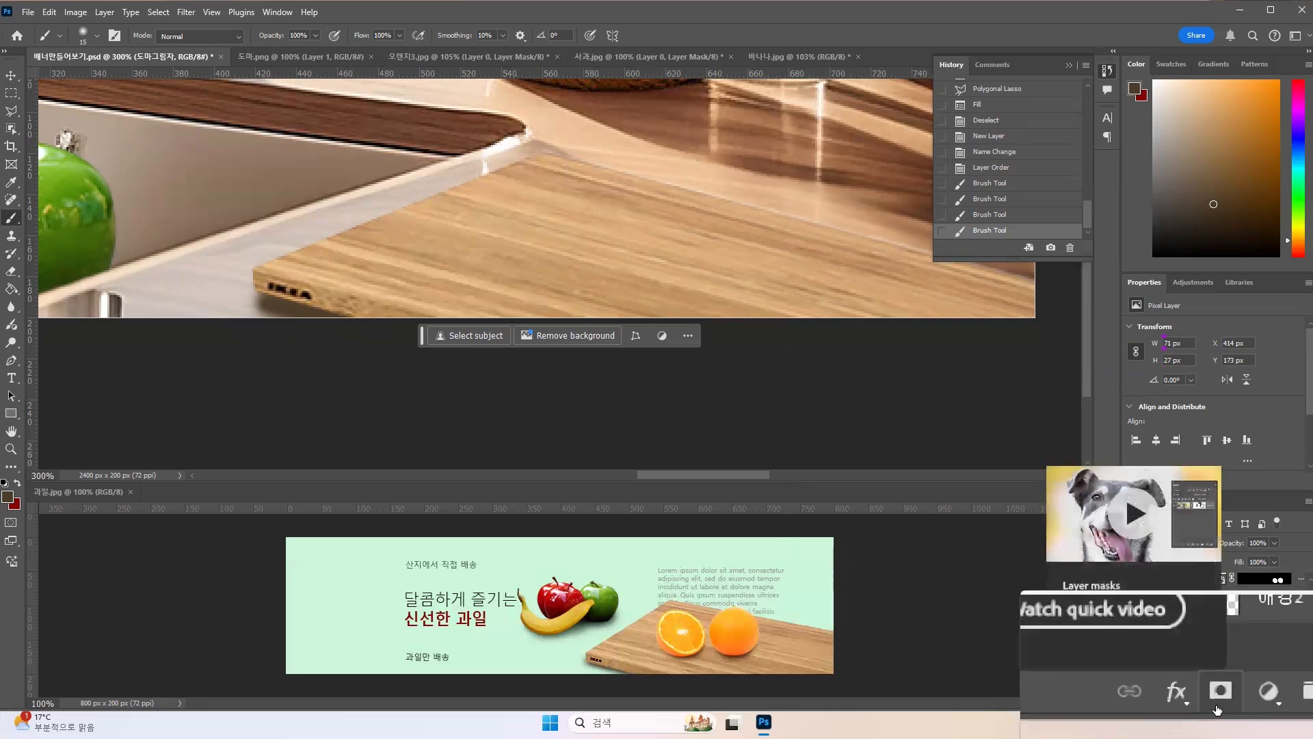
Step: Add a layer mask to 도마그림자 and fade the shadow's outer edge below the IKEA corner with a soft 30 px black brush
click(1219, 699)
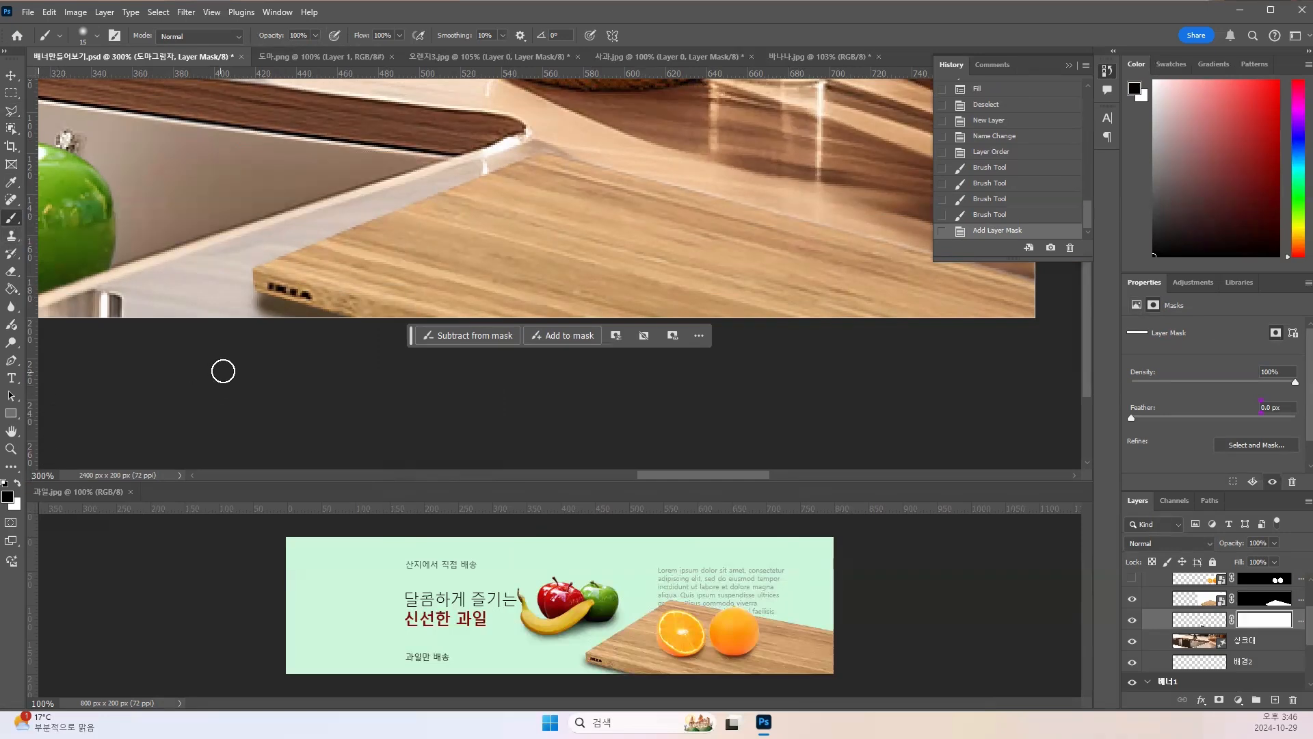
key(bracketright)
key(bracketright)
click(230, 325)
mouse_move(230, 324)
mouse_down()
mouse_move(343, 364)
mouse_move(321, 355)
mouse_up()
drag(217, 319, 226, 322)
mouse_move(230, 324)
mouse_down()
mouse_move(318, 365)
mouse_move(236, 342)
mouse_up()
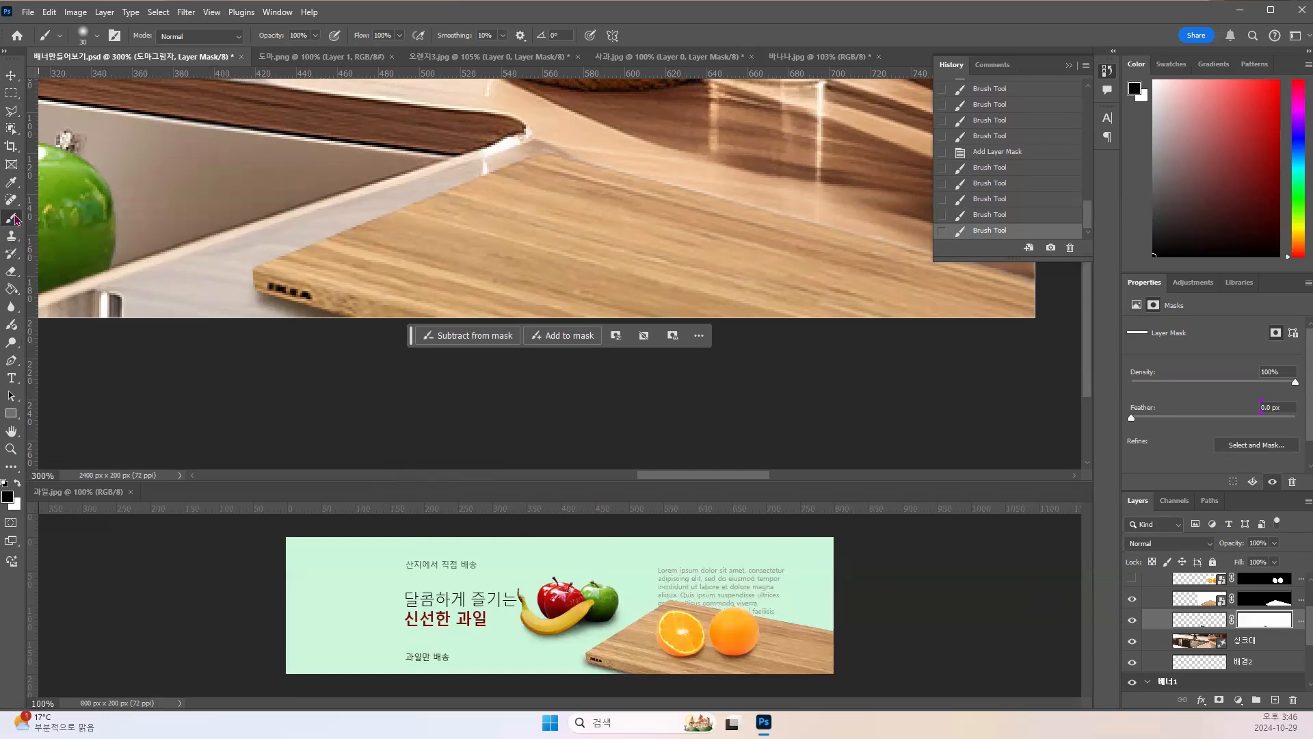
Step: On the 도마그림자 layer's image, paint a darker #14110e shadow line along the board's front edge with a 15 px brush
click(1196, 624)
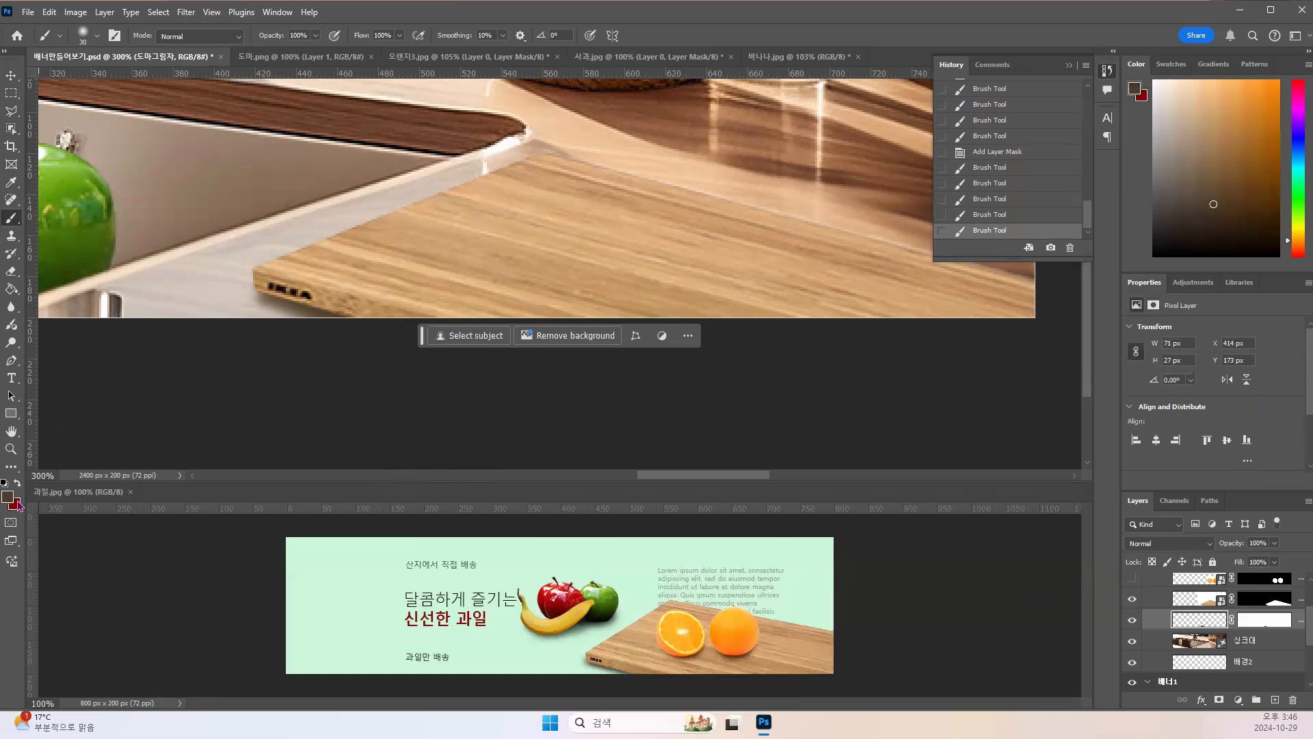
click(9, 498)
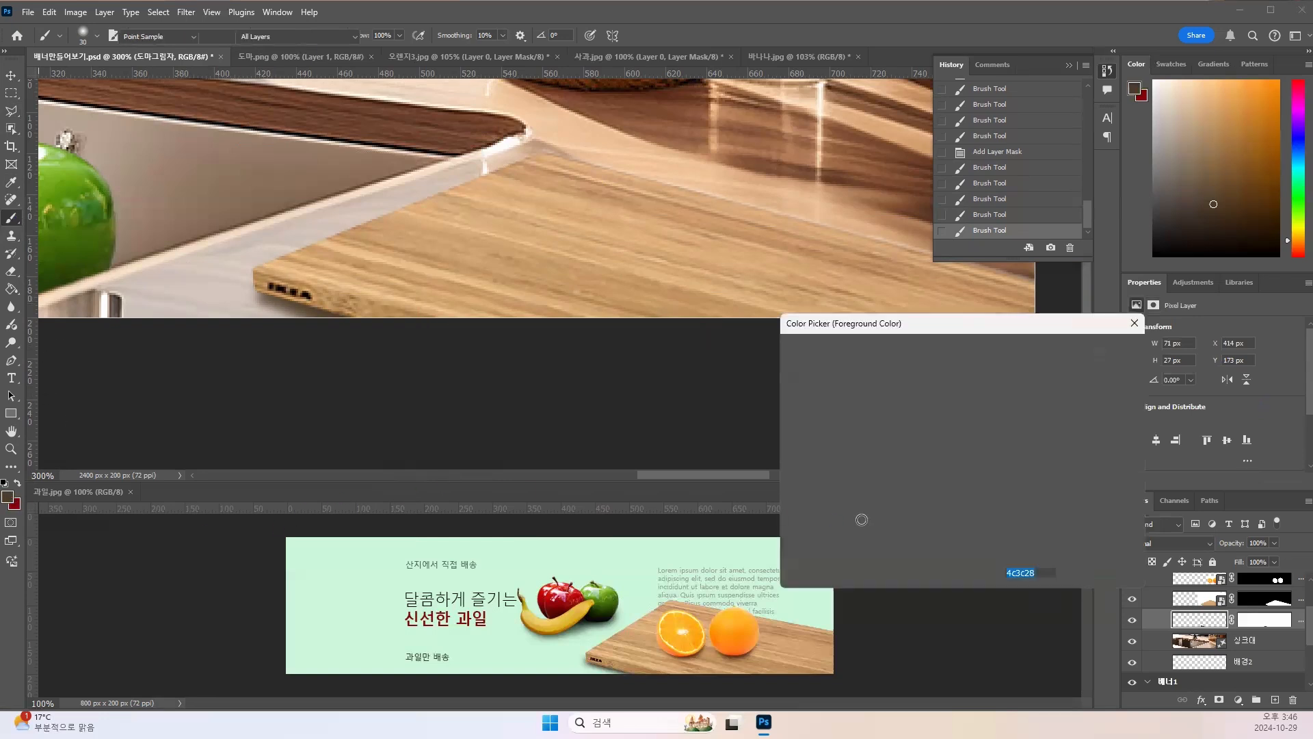
drag(850, 509, 842, 515)
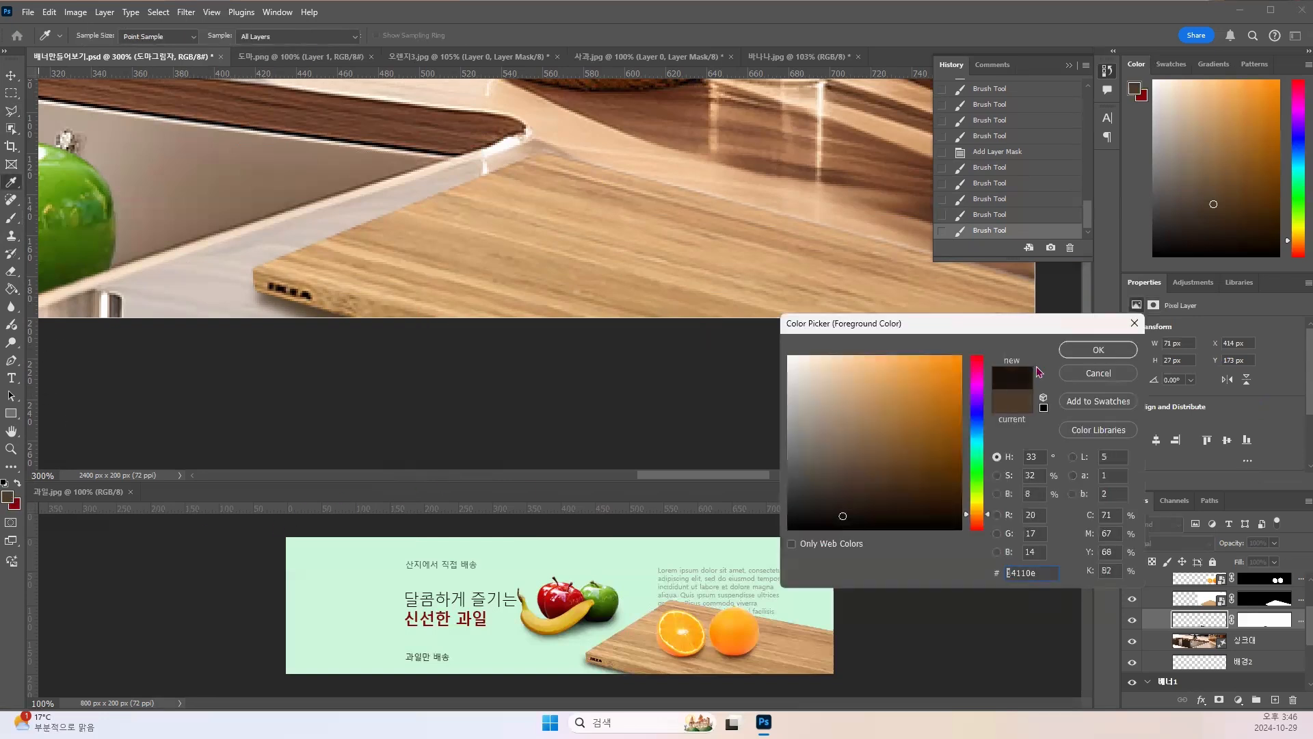
click(1098, 349)
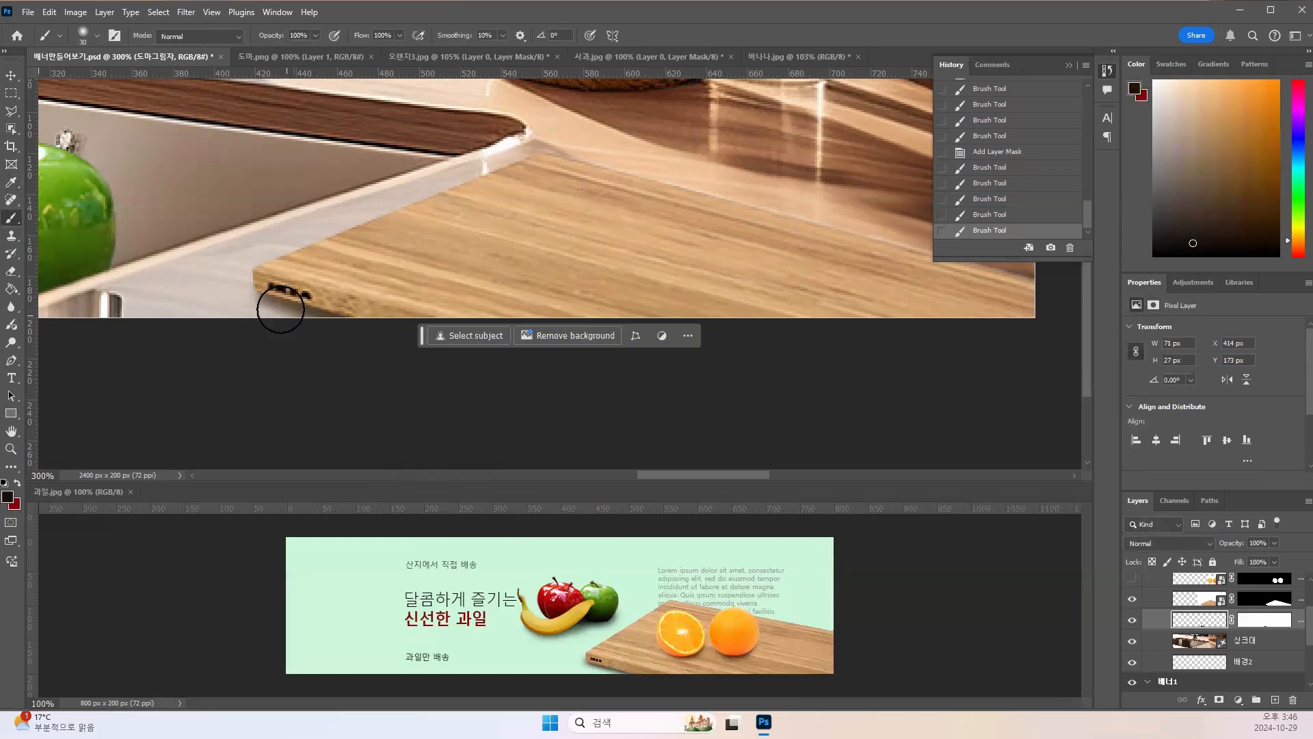
key(bracketleft)
key(bracketleft)
key(bracketleft)
click(266, 288)
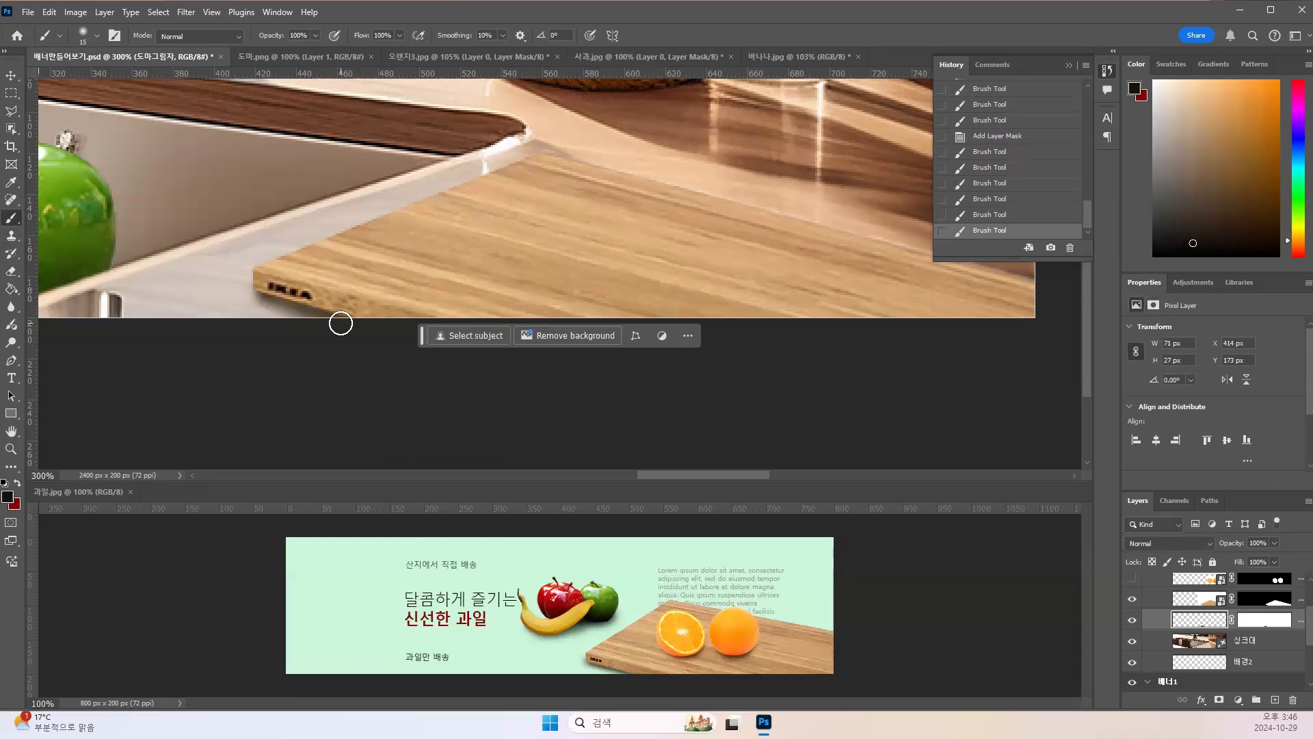
shift+click(366, 314)
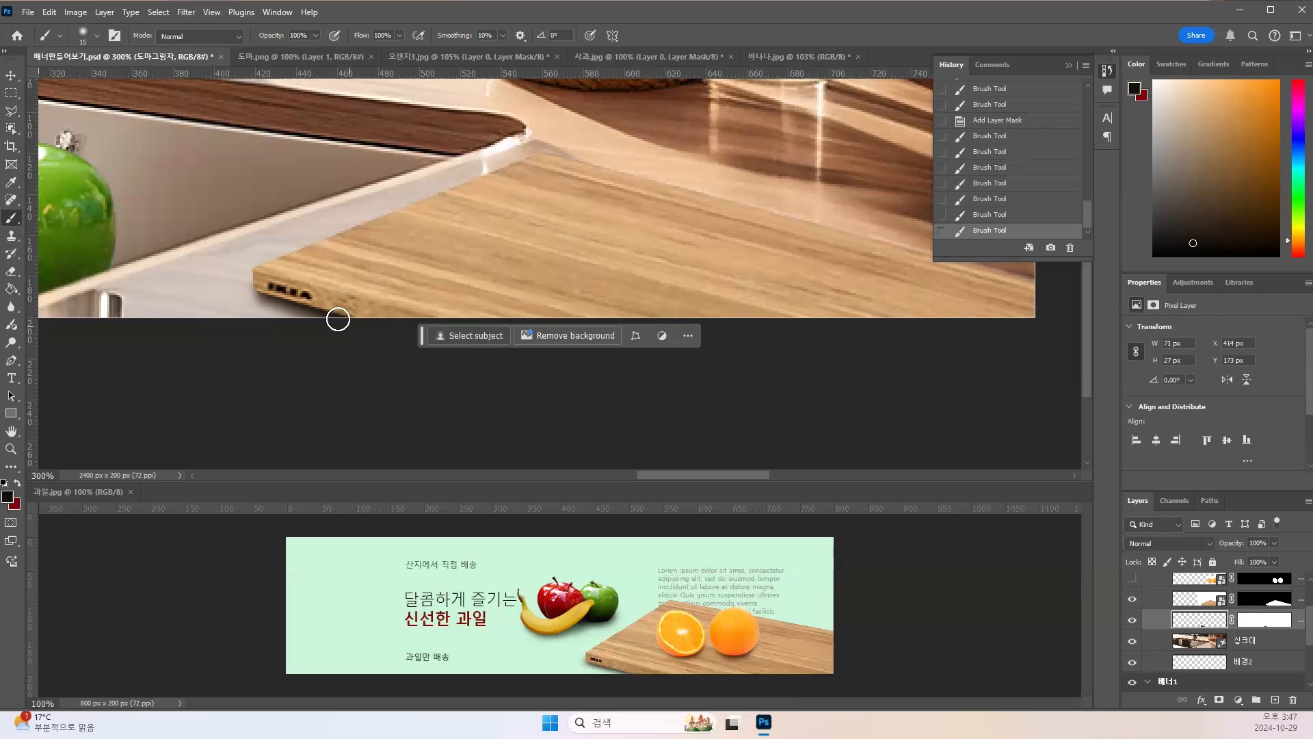
Step: Show the 오렌지3 oranges layer in the 배너2 artboard and add an empty layer directly below it
click(1131, 580)
key(space)
drag(560, 250, 362, 264)
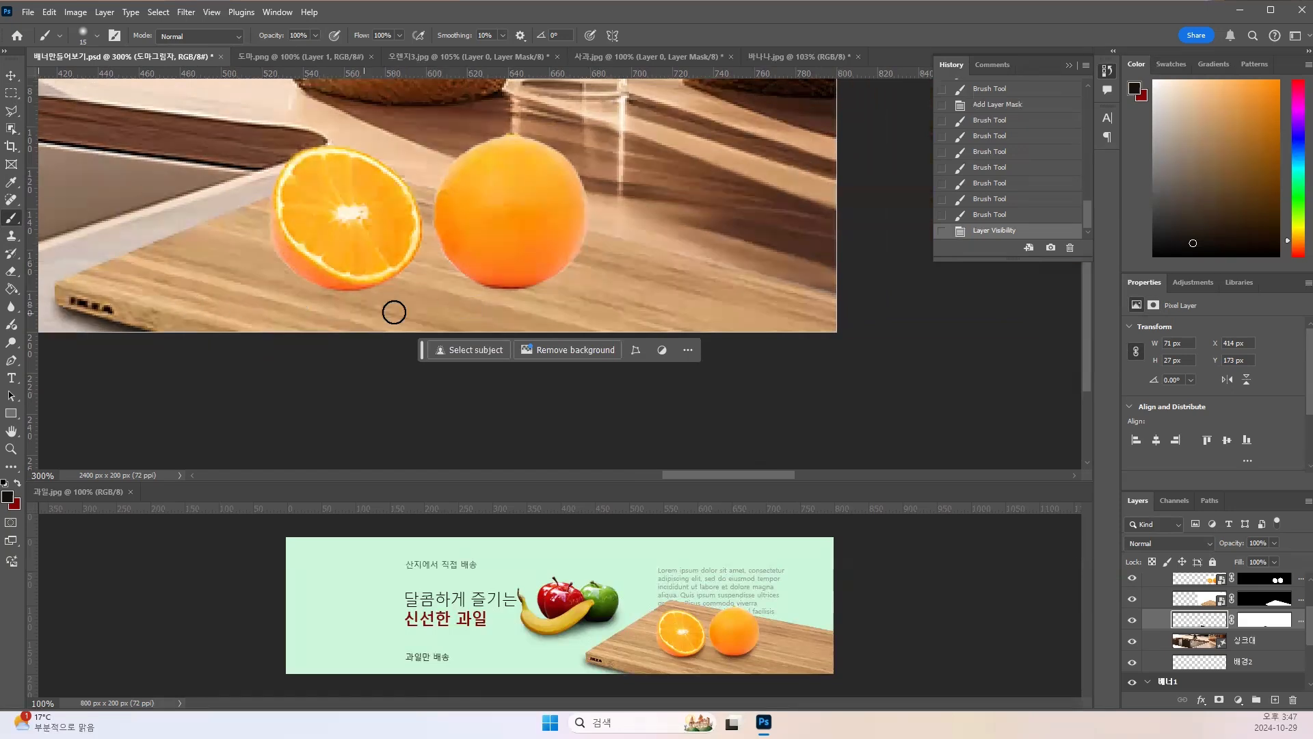
click(1202, 603)
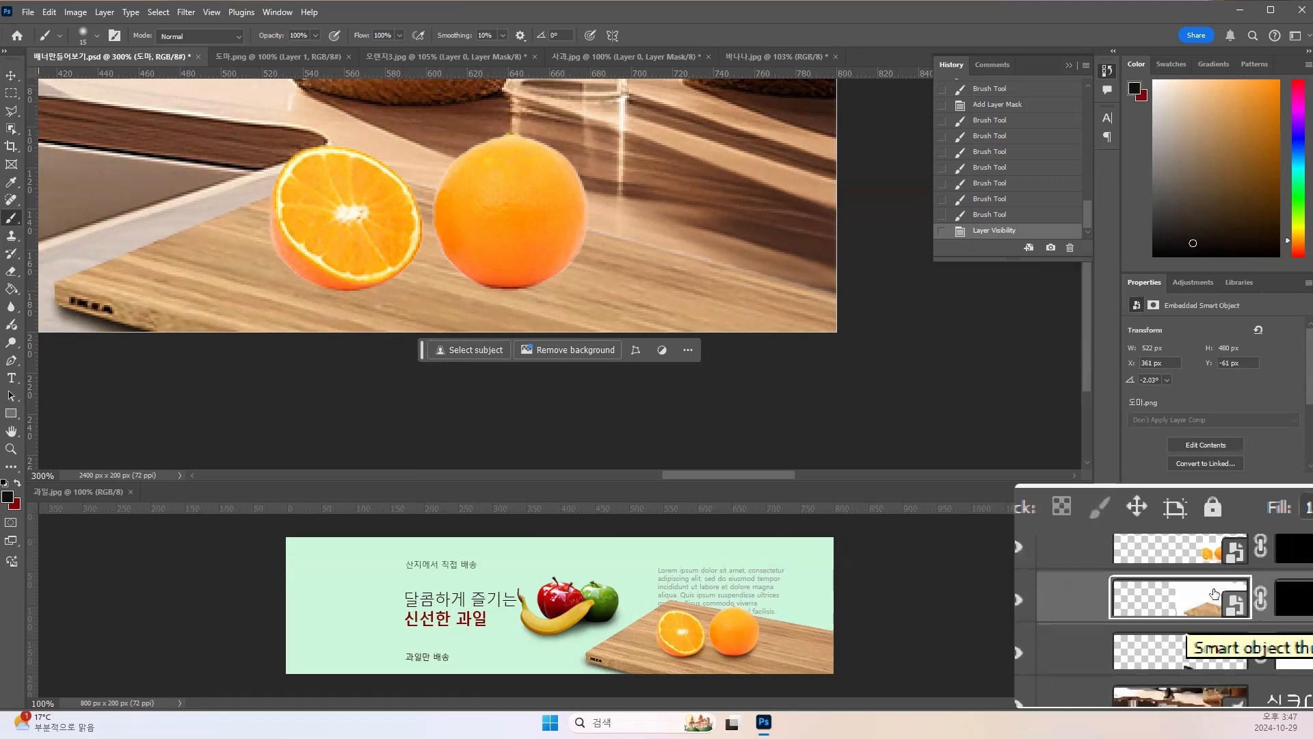
click(1210, 577)
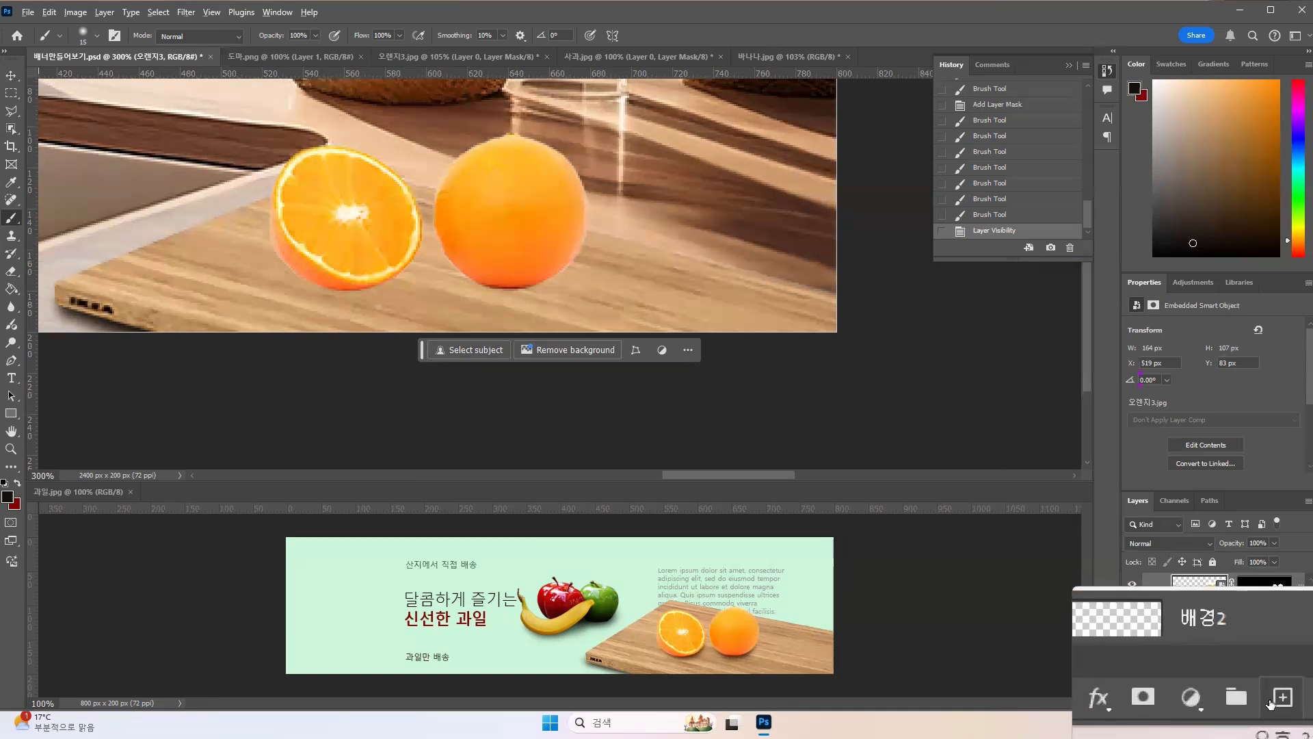
alt+click(1275, 701)
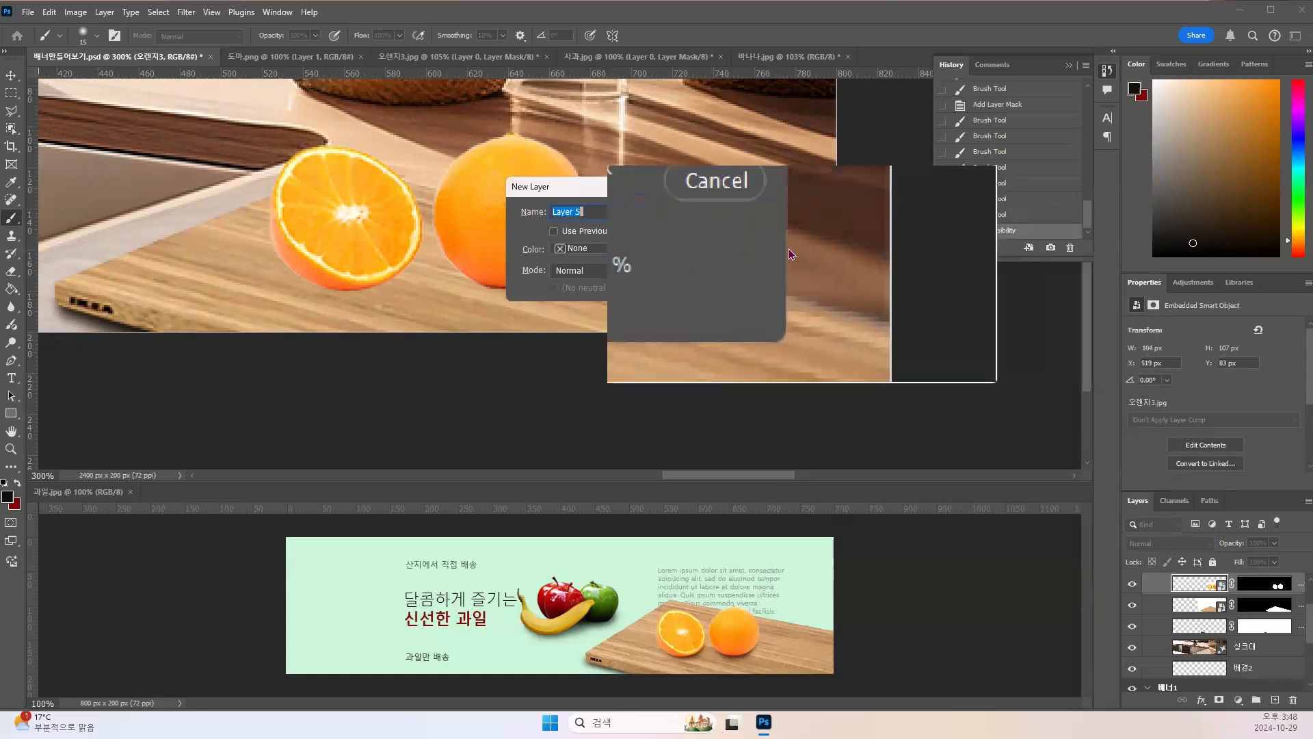
click(757, 239)
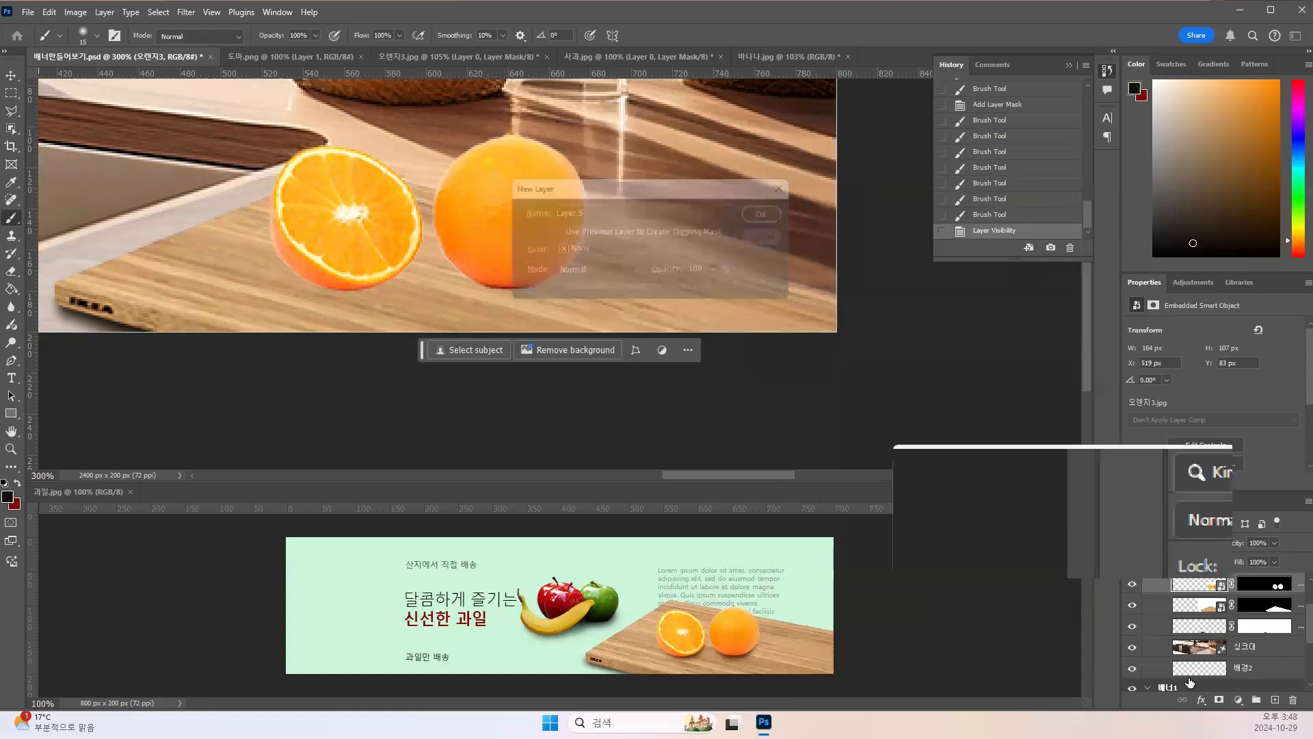
click(1274, 701)
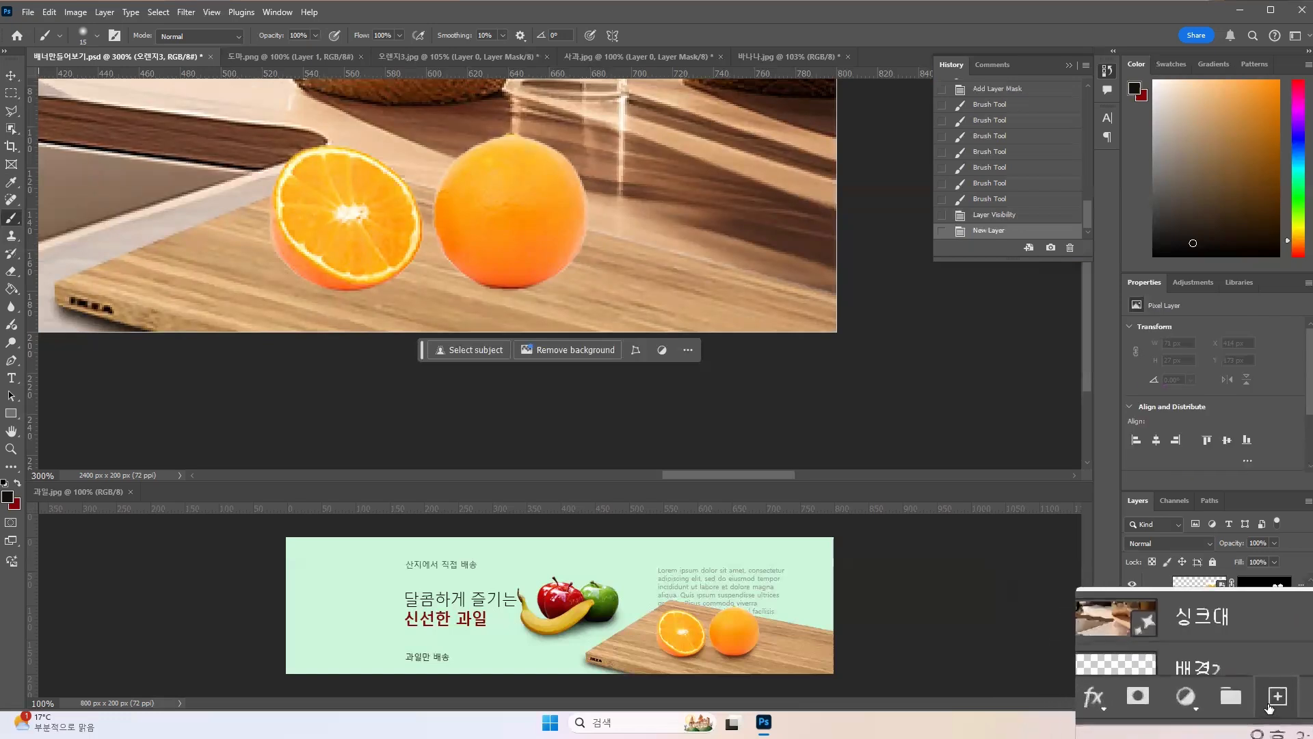
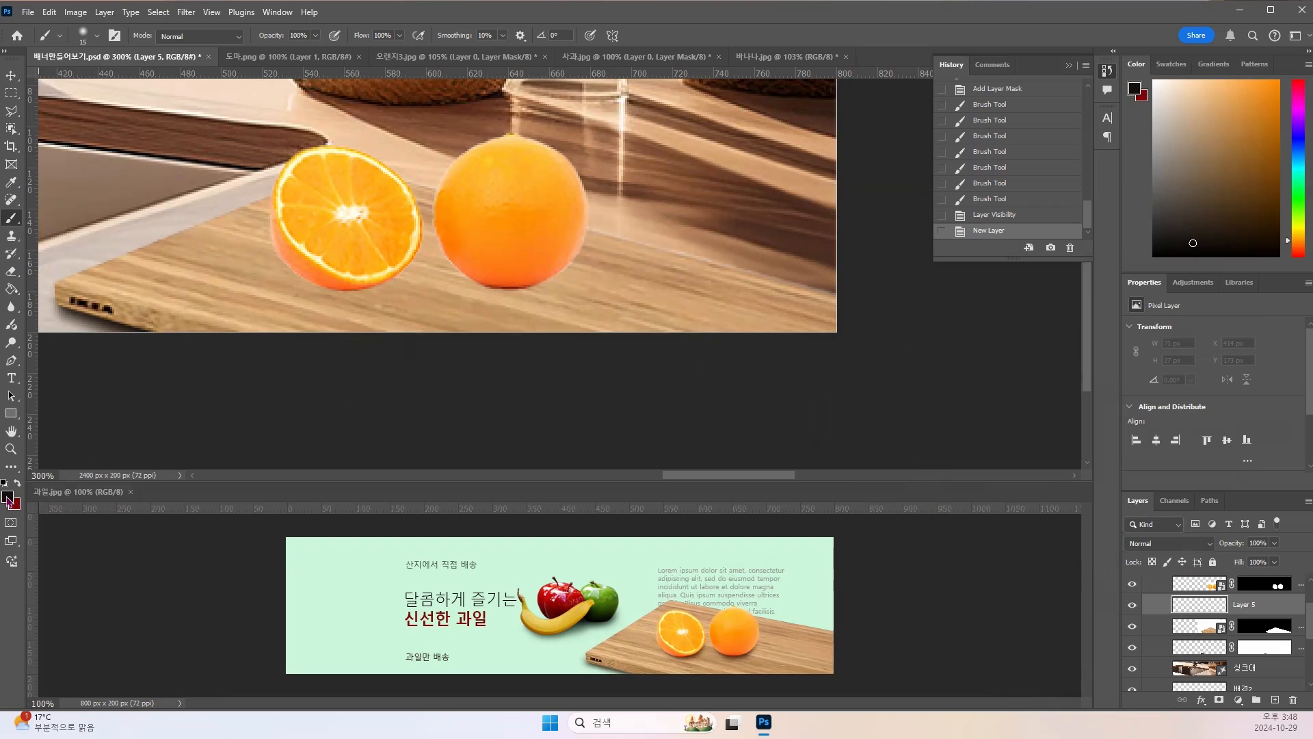
Step: Sample the base of the whole orange and darken it to #451d06 as the foreground colour
click(8, 498)
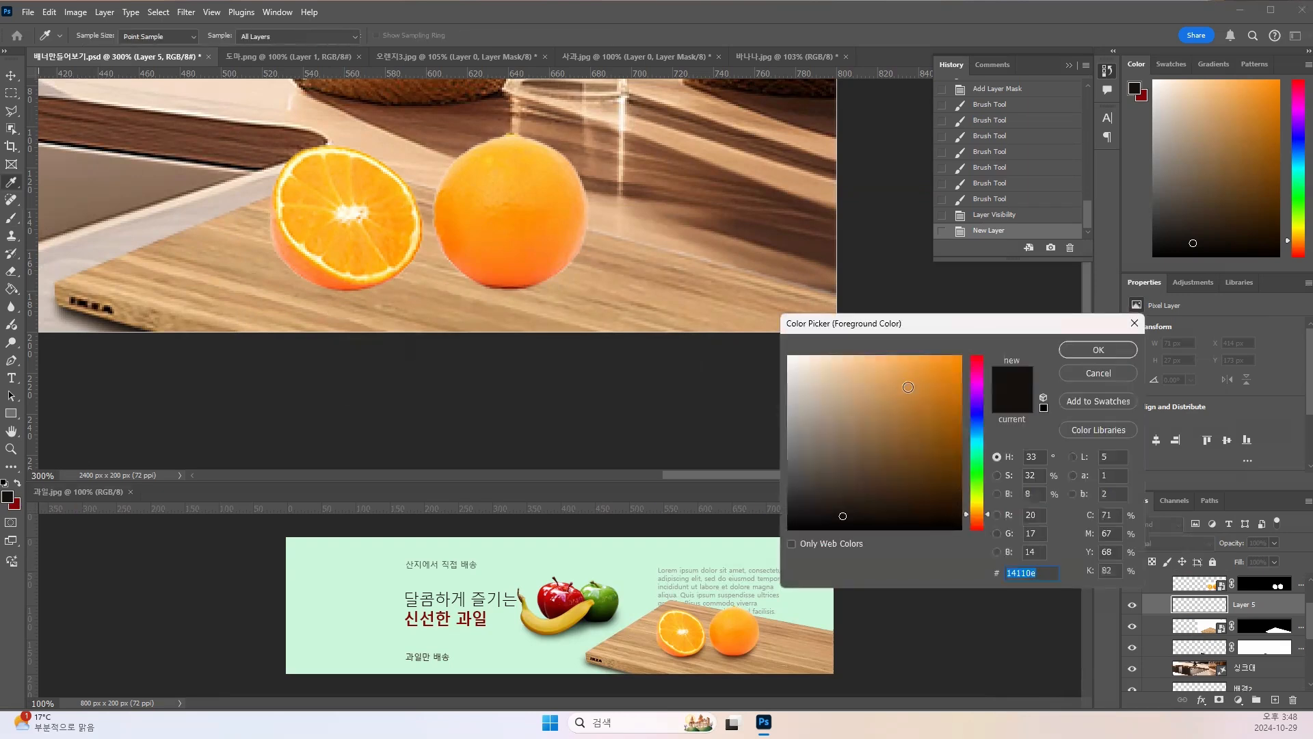
click(494, 278)
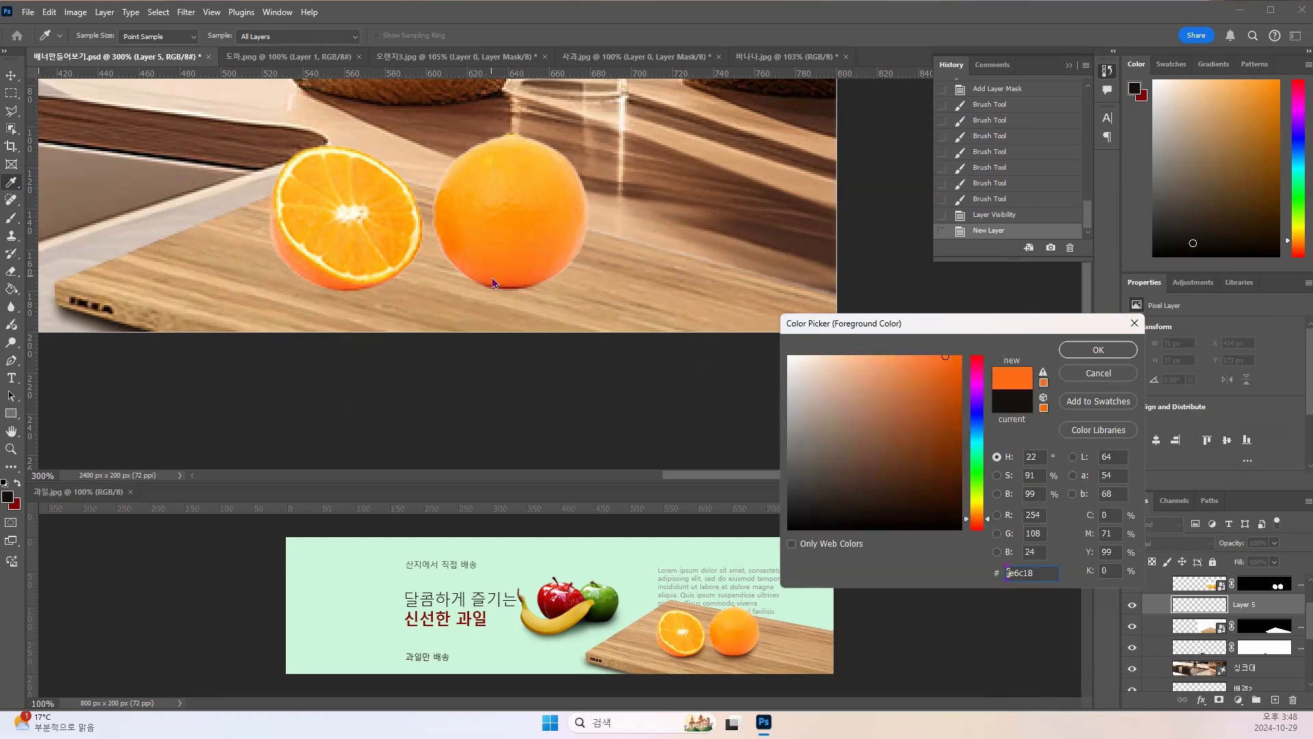
drag(946, 357, 946, 482)
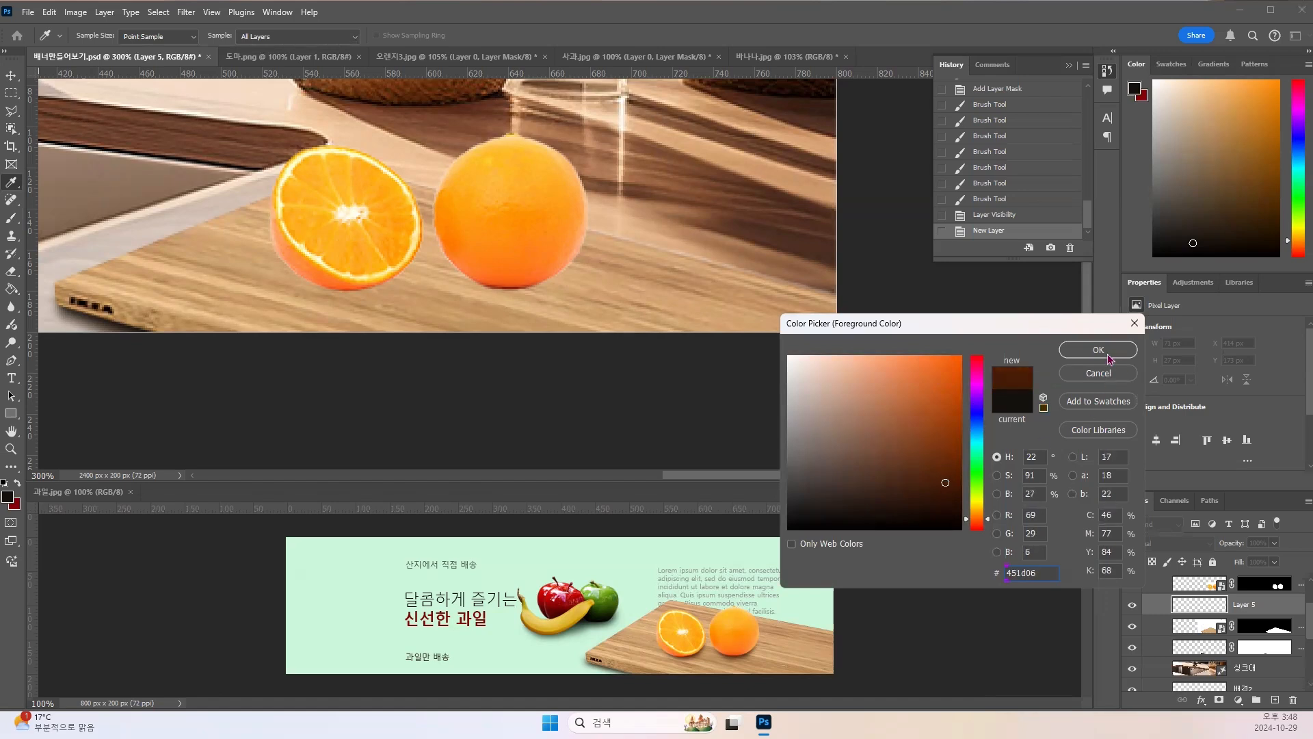
click(1110, 358)
click(1109, 358)
Step: Brush a shadow beneath each orange on the cutting board and set the shadow layer's blend mode to Multiply
drag(486, 280, 610, 280)
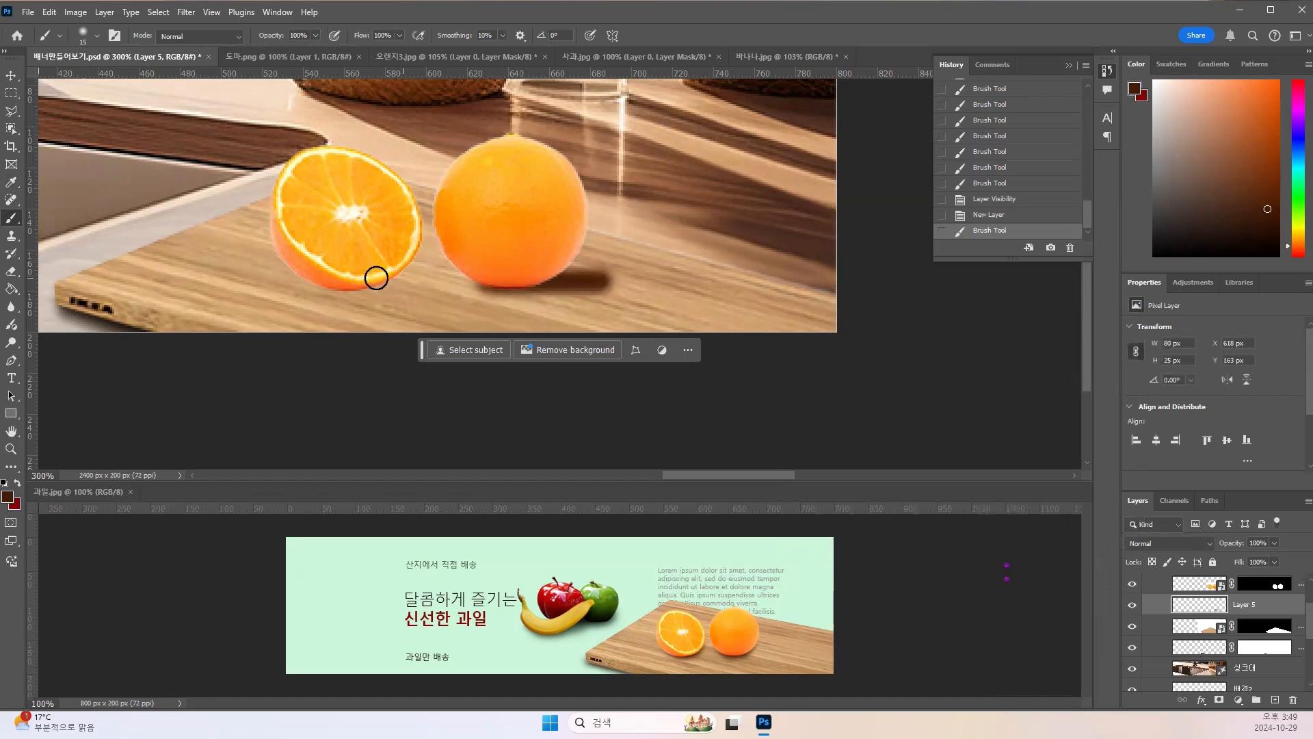
drag(323, 279, 415, 284)
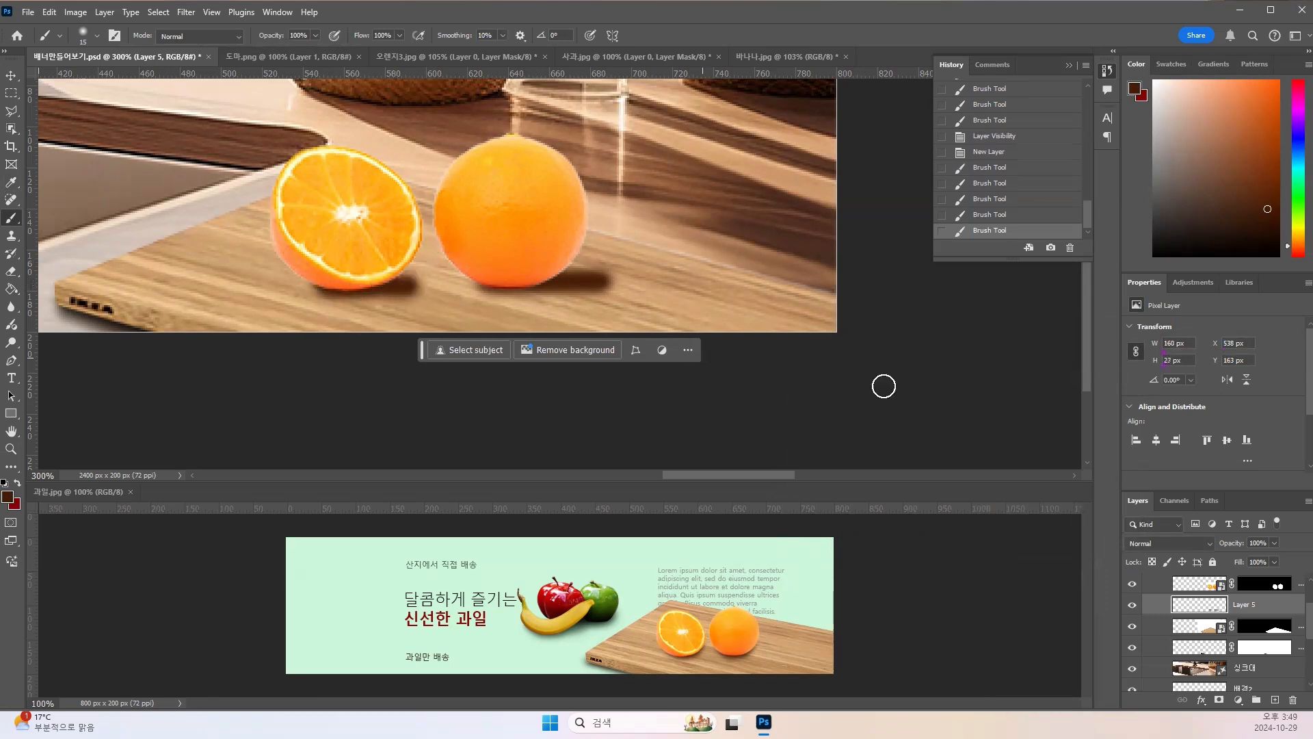
click(1151, 547)
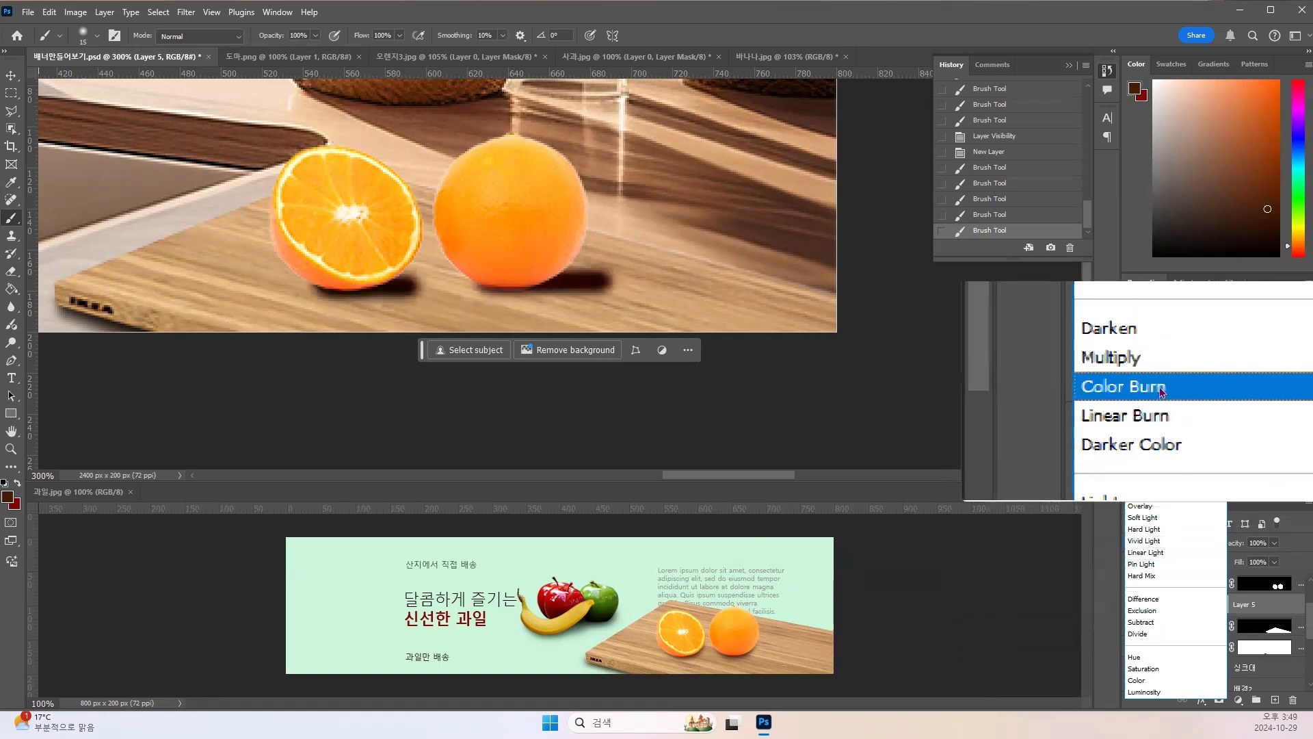
click(1159, 387)
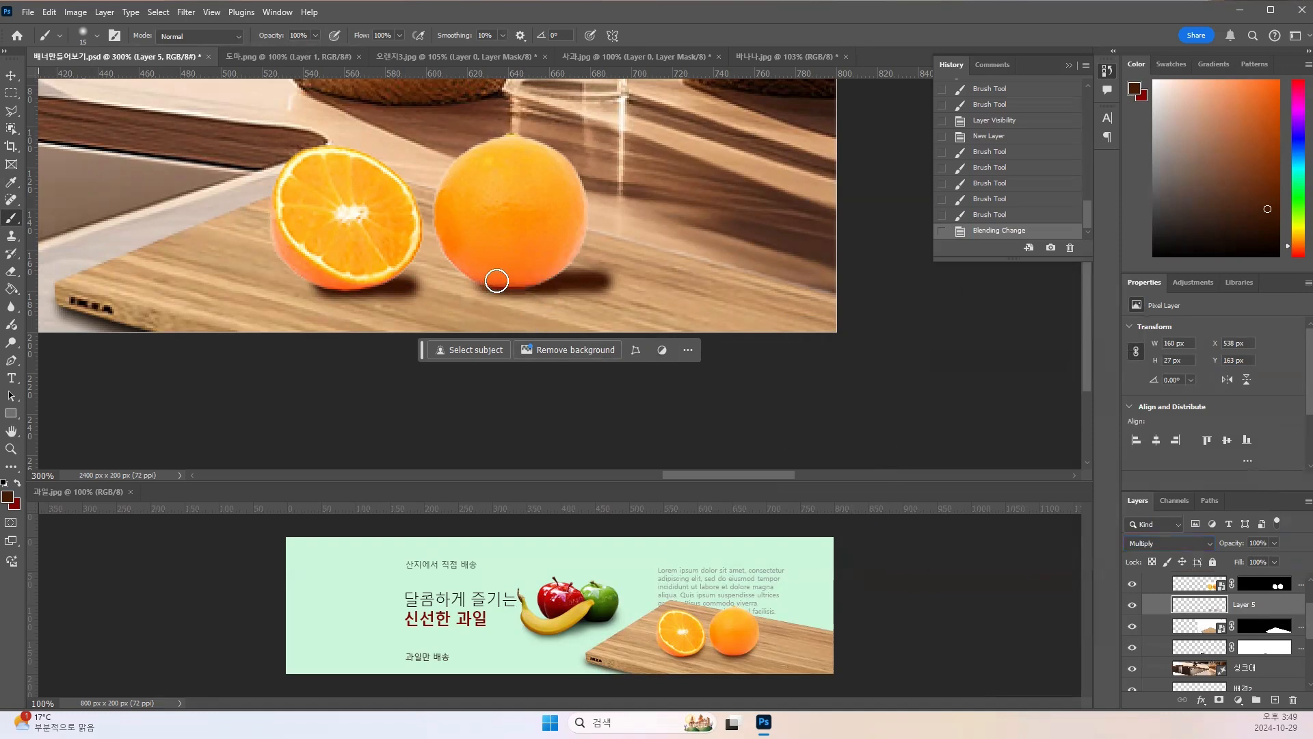
Step: Enlarge the brush to 30 px and build up wider, darker shadows beneath both oranges
drag(498, 283, 513, 285)
key(bracketright)
key(bracketright)
drag(518, 273, 599, 274)
drag(394, 281, 338, 272)
drag(338, 272, 349, 271)
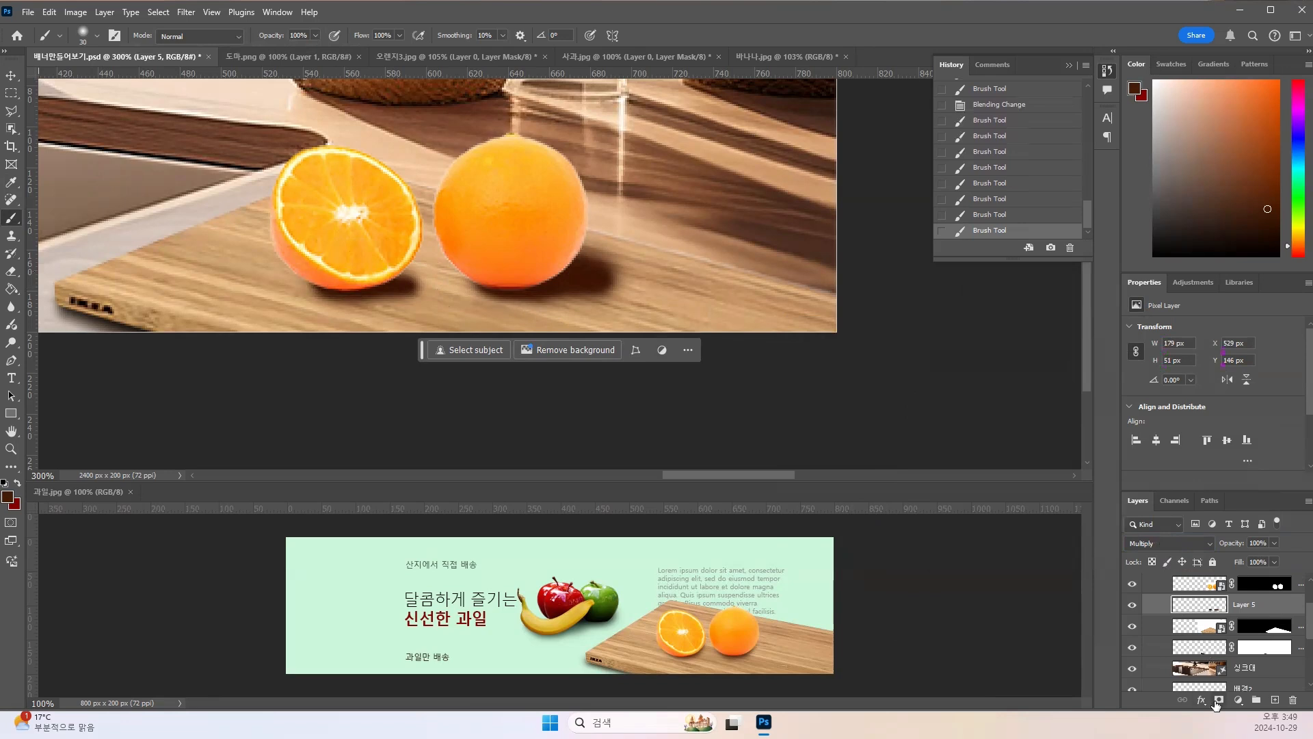
Step: Add a layer mask to the oranges' shadow layer and paint black on the mask below the whole orange
click(1218, 701)
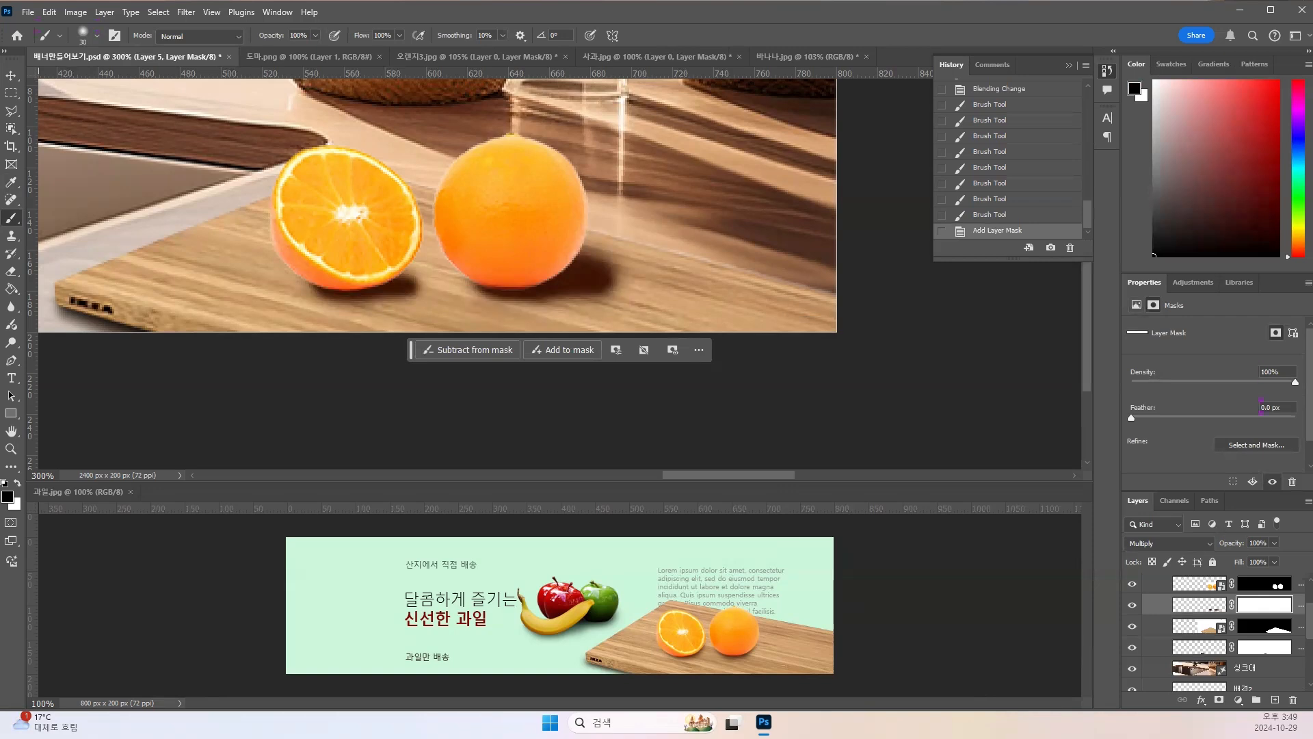
click(1259, 607)
mouse_move(463, 319)
mouse_down()
mouse_move(513, 322)
mouse_move(454, 321)
mouse_up()
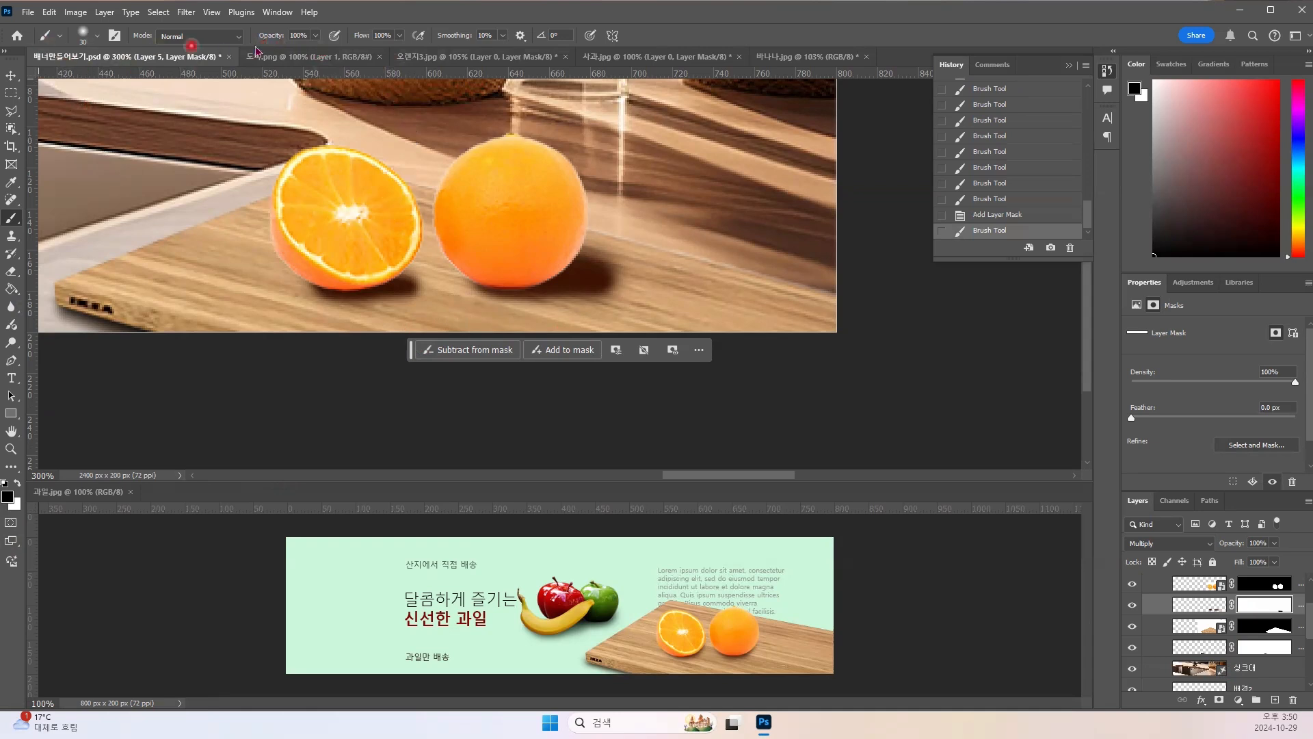
Step: Select the 오렌지3 layer and try out its layer opacity setting
click(315, 39)
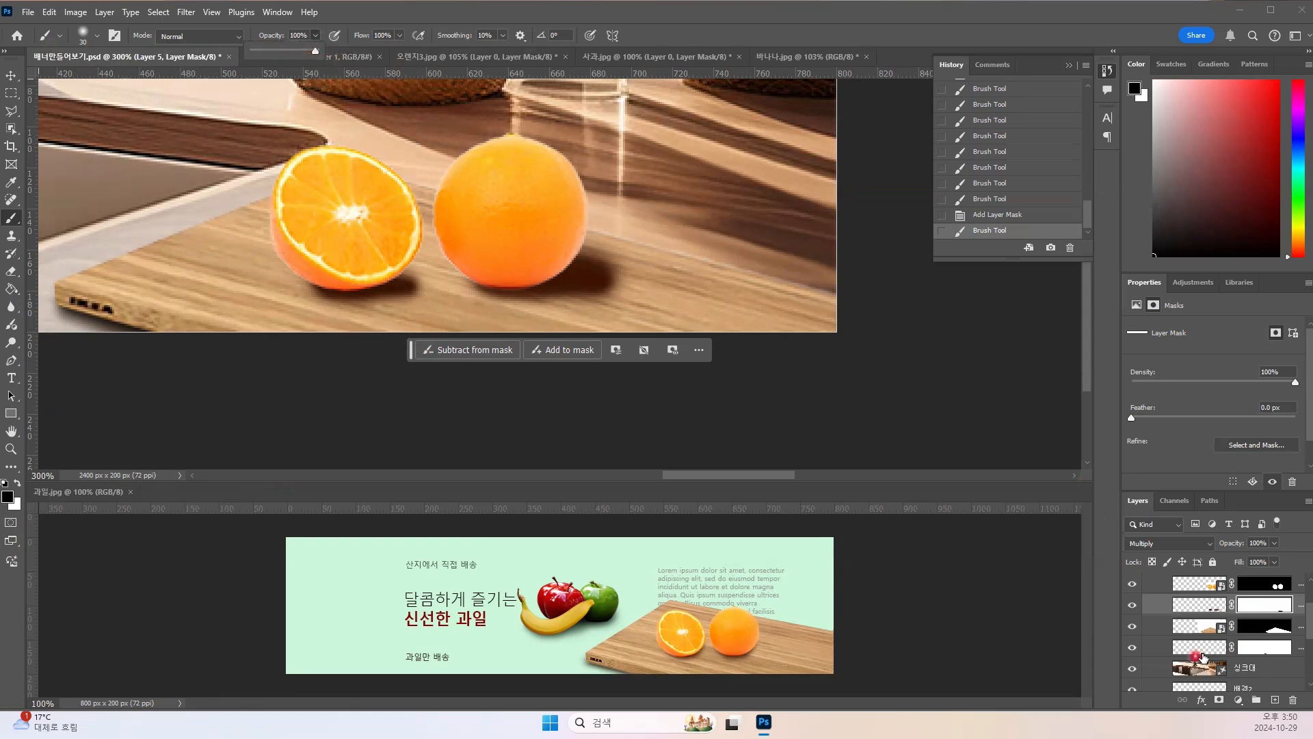
click(1202, 614)
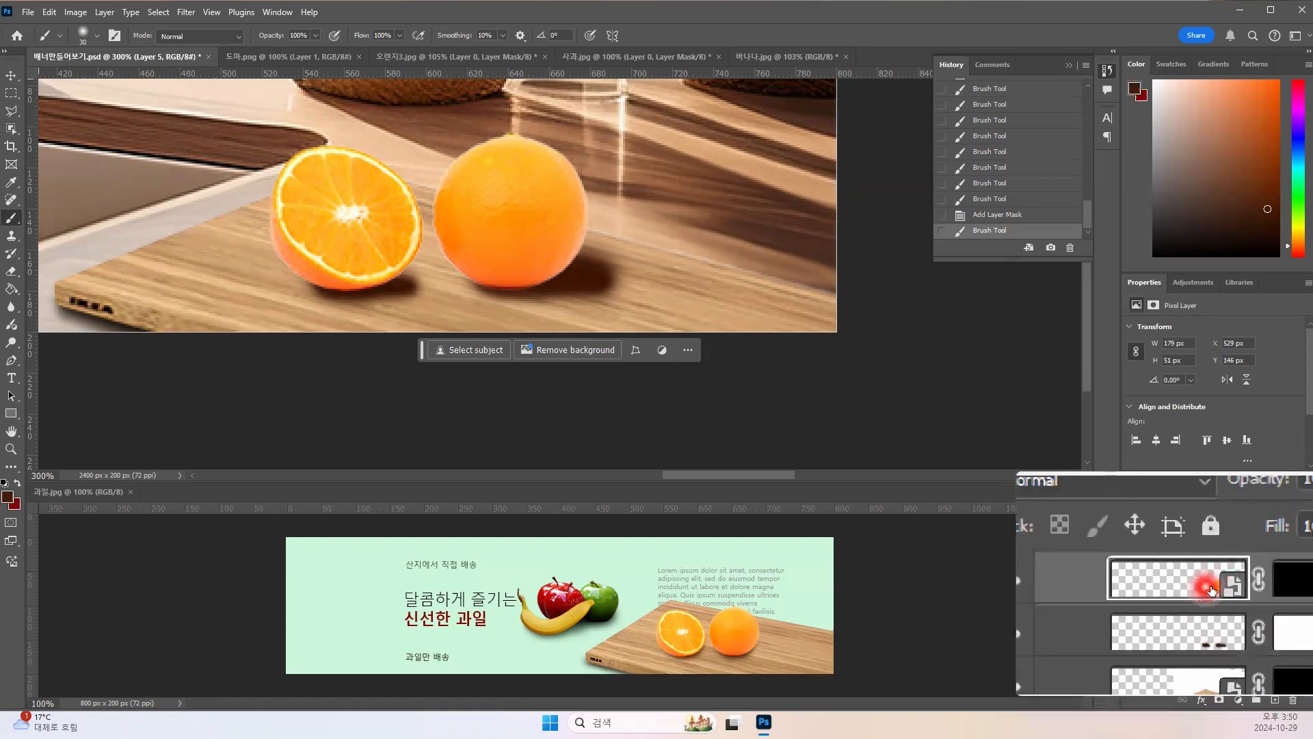
click(1211, 590)
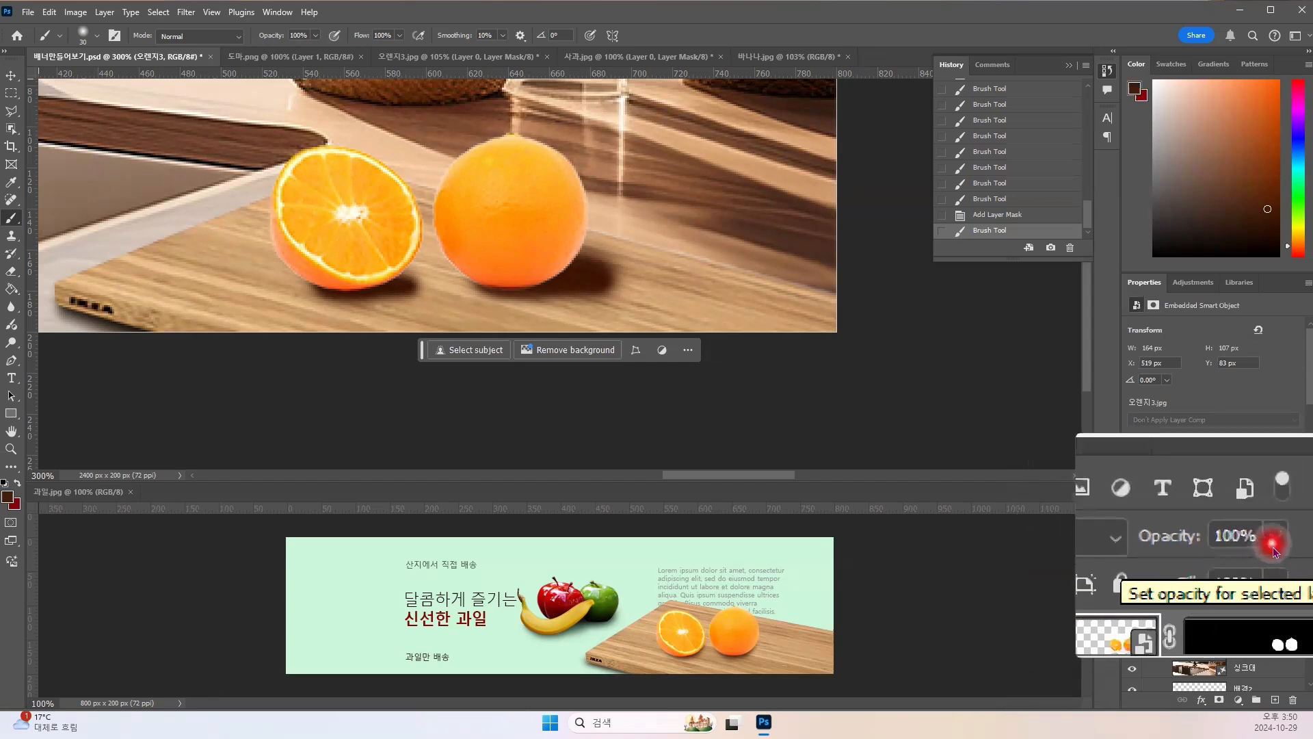
click(1274, 549)
mouse_move(1275, 570)
mouse_down()
mouse_move(1249, 565)
mouse_move(1303, 567)
mouse_move(1293, 560)
mouse_up()
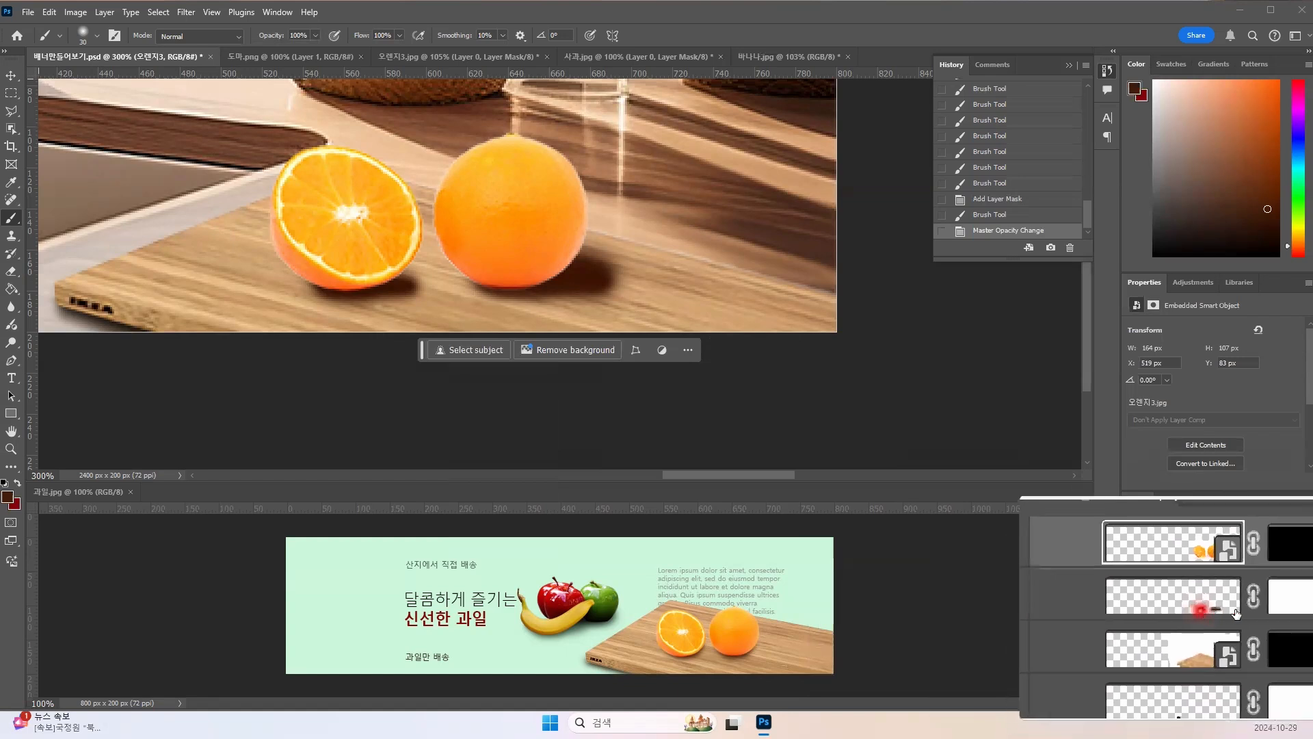
Step: Set the brush opacity to 34% and fade the halved orange's shadow on the shadow layer's mask
click(1264, 604)
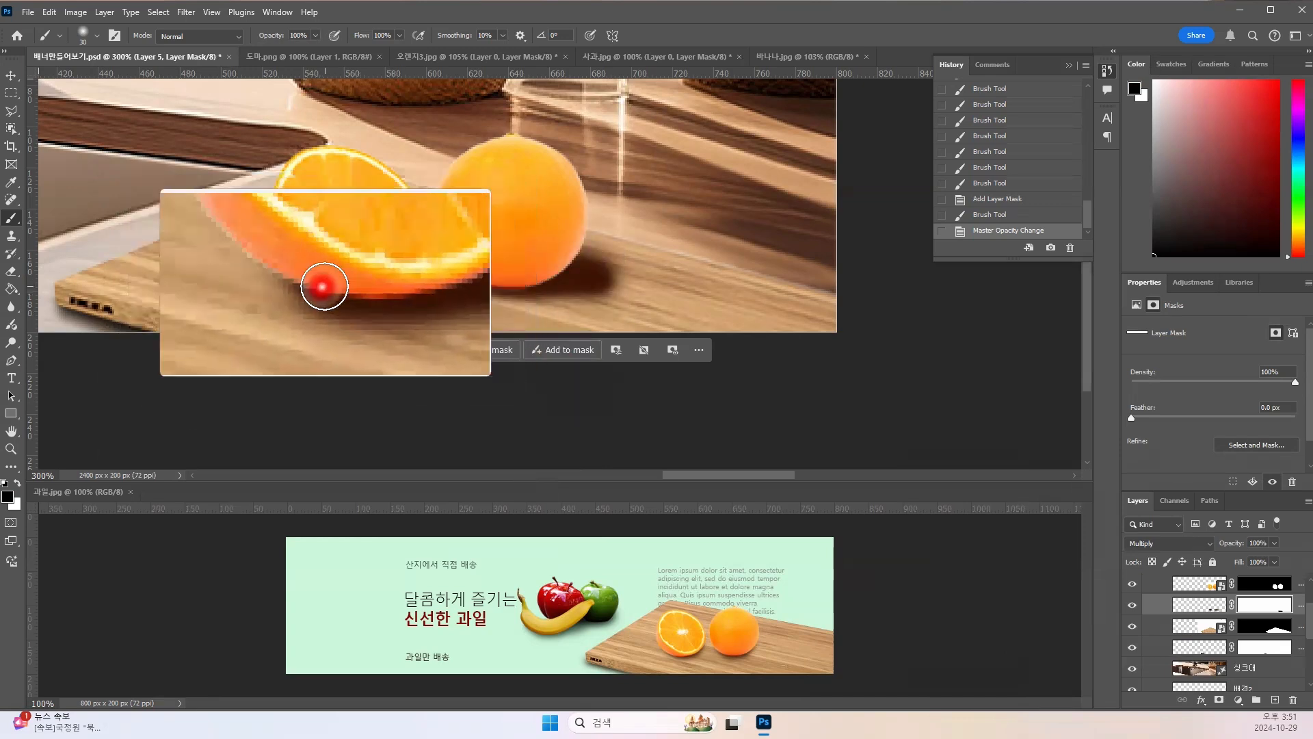
click(315, 36)
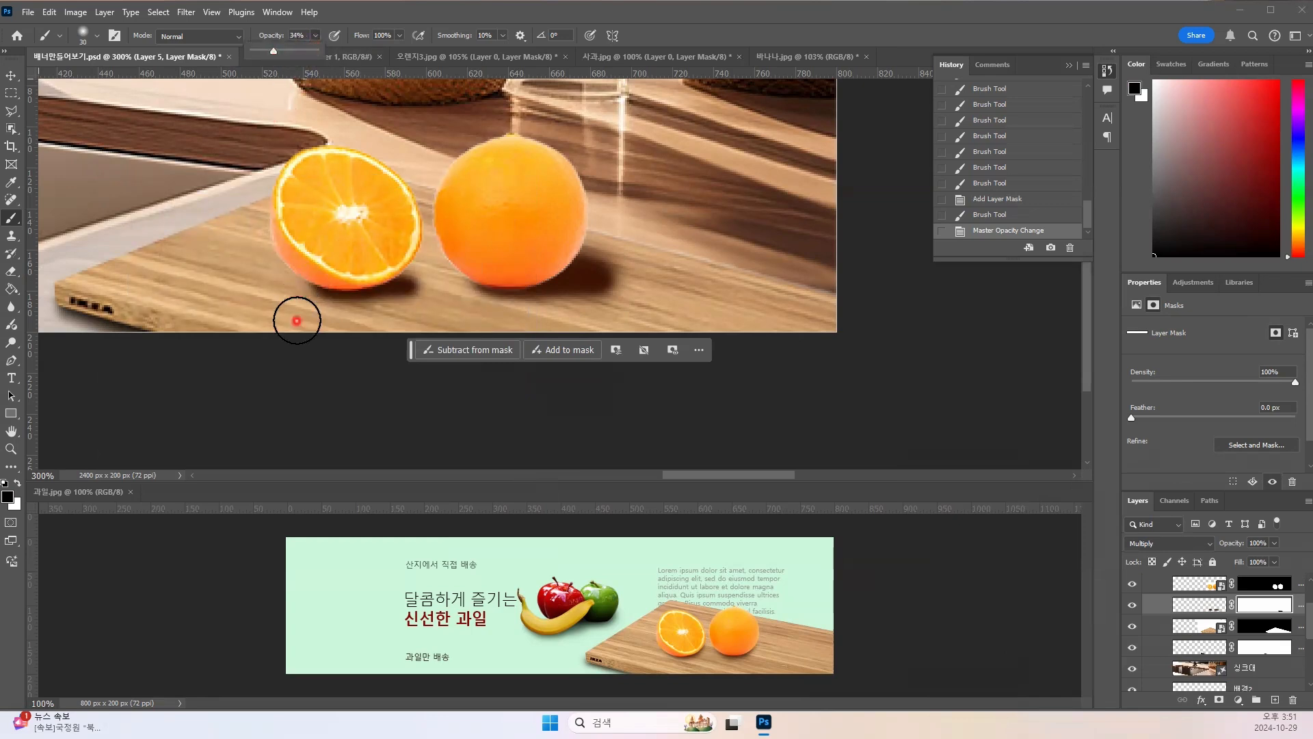
mouse_move(287, 315)
mouse_down()
mouse_move(377, 322)
mouse_move(271, 306)
mouse_up()
mouse_move(271, 306)
mouse_down()
mouse_move(434, 319)
mouse_move(420, 307)
mouse_move(331, 332)
mouse_move(434, 306)
mouse_move(351, 342)
mouse_move(452, 289)
mouse_move(345, 329)
mouse_move(440, 298)
mouse_move(440, 285)
mouse_move(383, 339)
mouse_move(579, 327)
mouse_move(666, 272)
mouse_move(607, 318)
mouse_move(515, 334)
mouse_move(481, 328)
mouse_move(454, 294)
mouse_move(562, 320)
mouse_move(634, 303)
mouse_move(637, 277)
mouse_move(580, 316)
mouse_move(514, 333)
mouse_move(687, 263)
mouse_move(555, 318)
mouse_move(525, 316)
mouse_move(653, 270)
mouse_move(450, 167)
mouse_up()
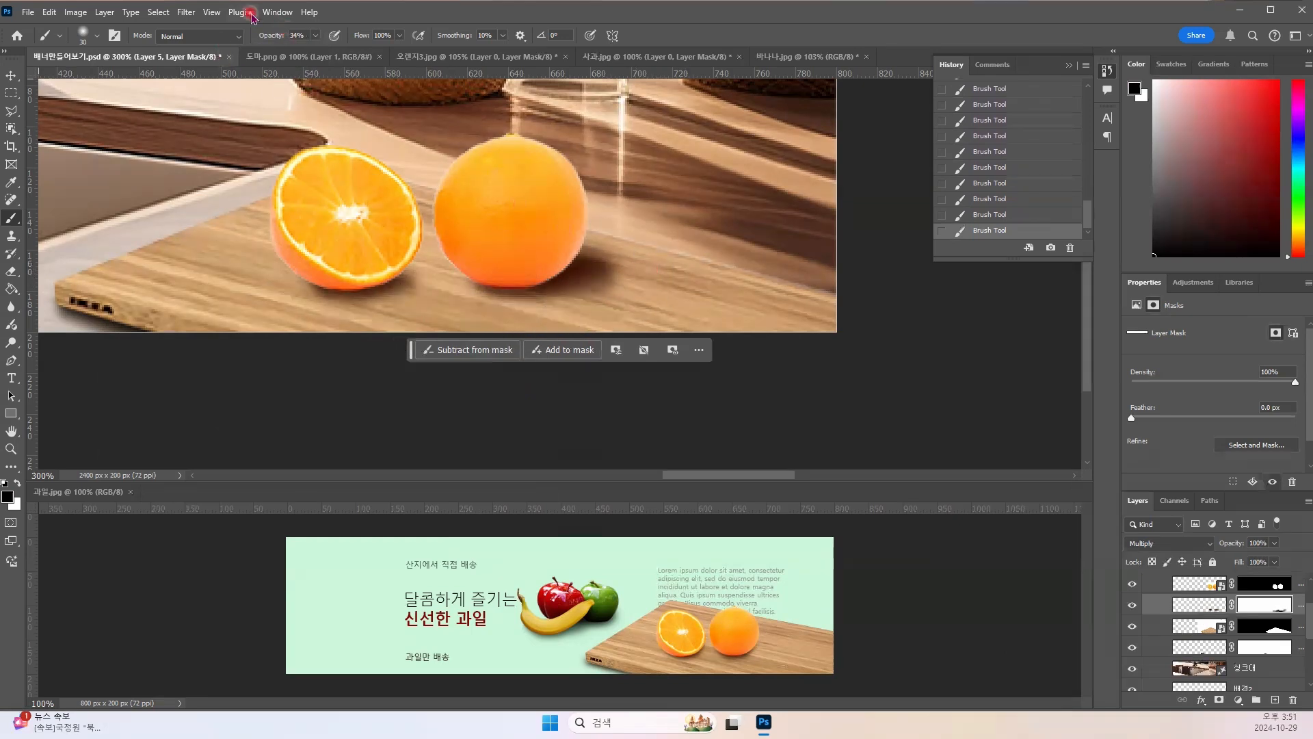
Step: Reduce the brush opacity to 16% and soften the outer edges of both oranges' shadows on the layer mask
click(315, 36)
click(659, 249)
drag(632, 262, 512, 346)
mouse_move(643, 283)
mouse_down()
mouse_move(551, 322)
mouse_move(595, 296)
mouse_move(470, 311)
mouse_move(483, 316)
mouse_up()
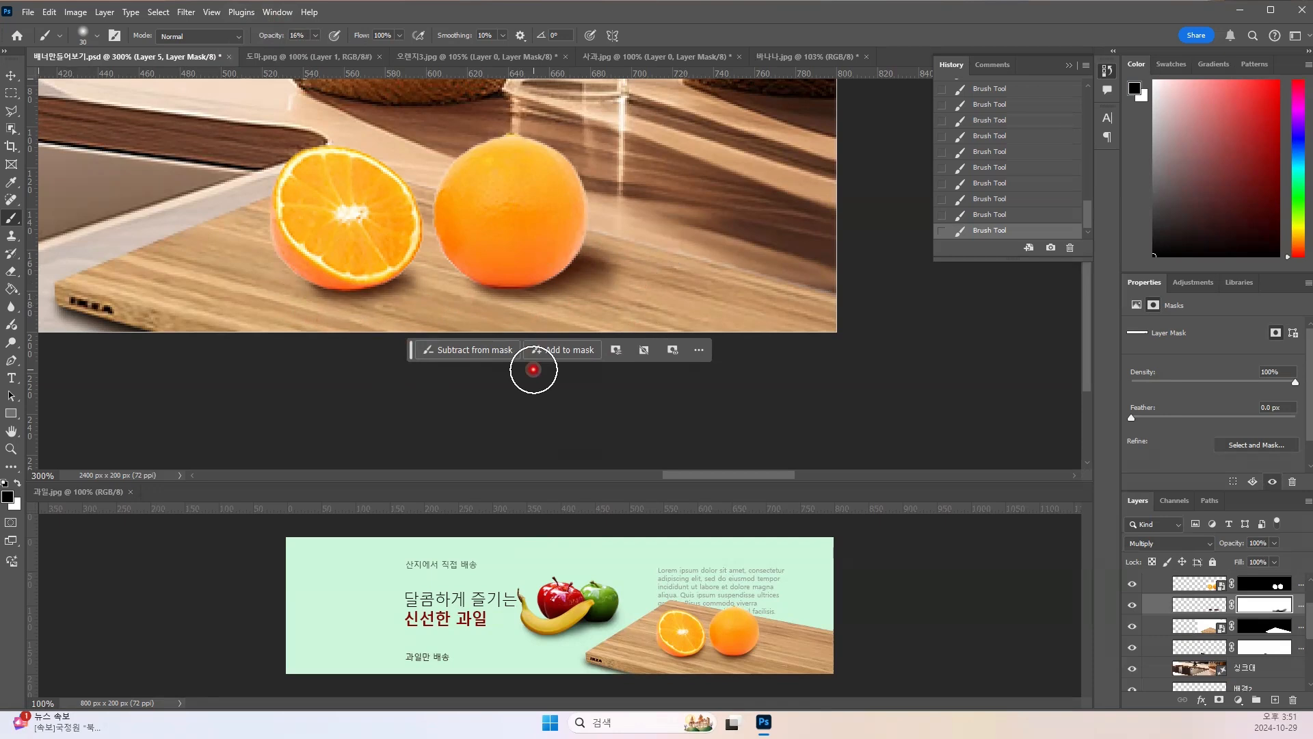
click(592, 235)
click(550, 329)
click(409, 329)
click(520, 319)
drag(521, 319, 541, 316)
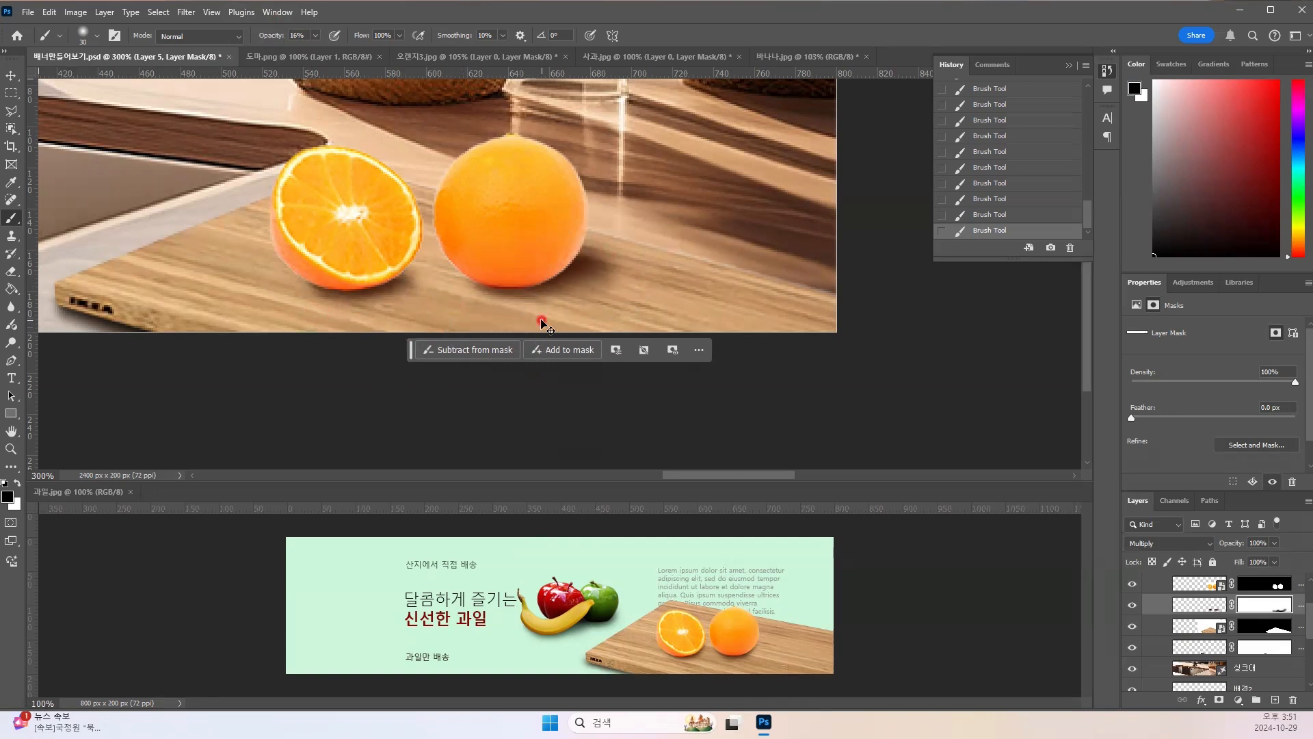
Step: Select the oranges in the 배너1 artboard and add an empty layer directly beneath their layer
key(ctrl+minus)
key(ctrl+minus)
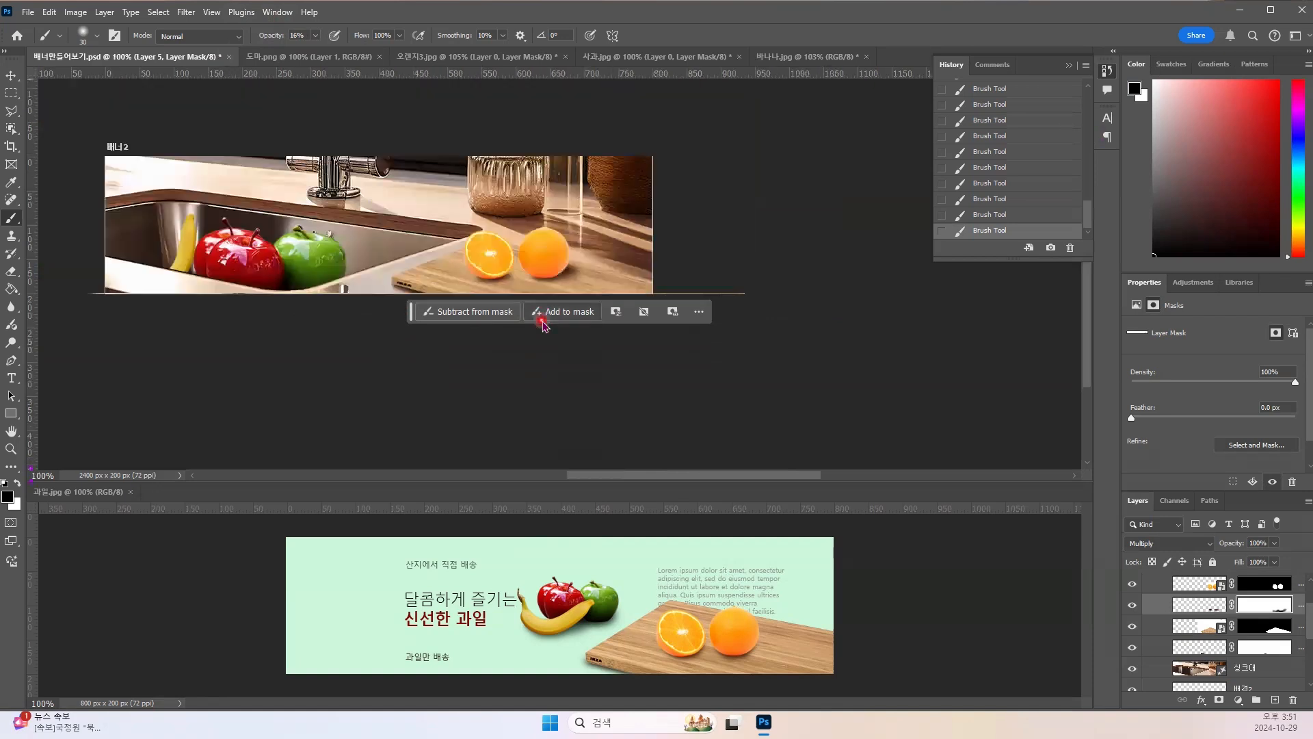
key(ctrl+minus)
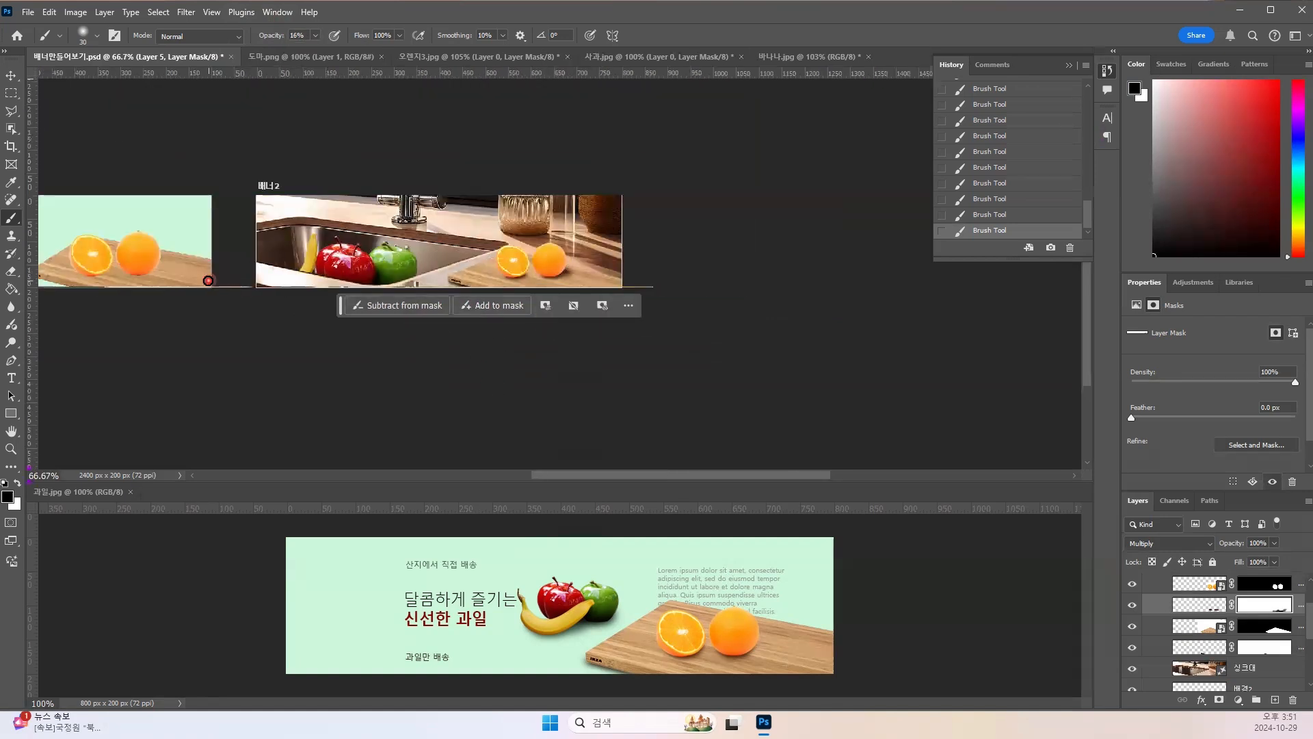
drag(172, 275, 420, 330)
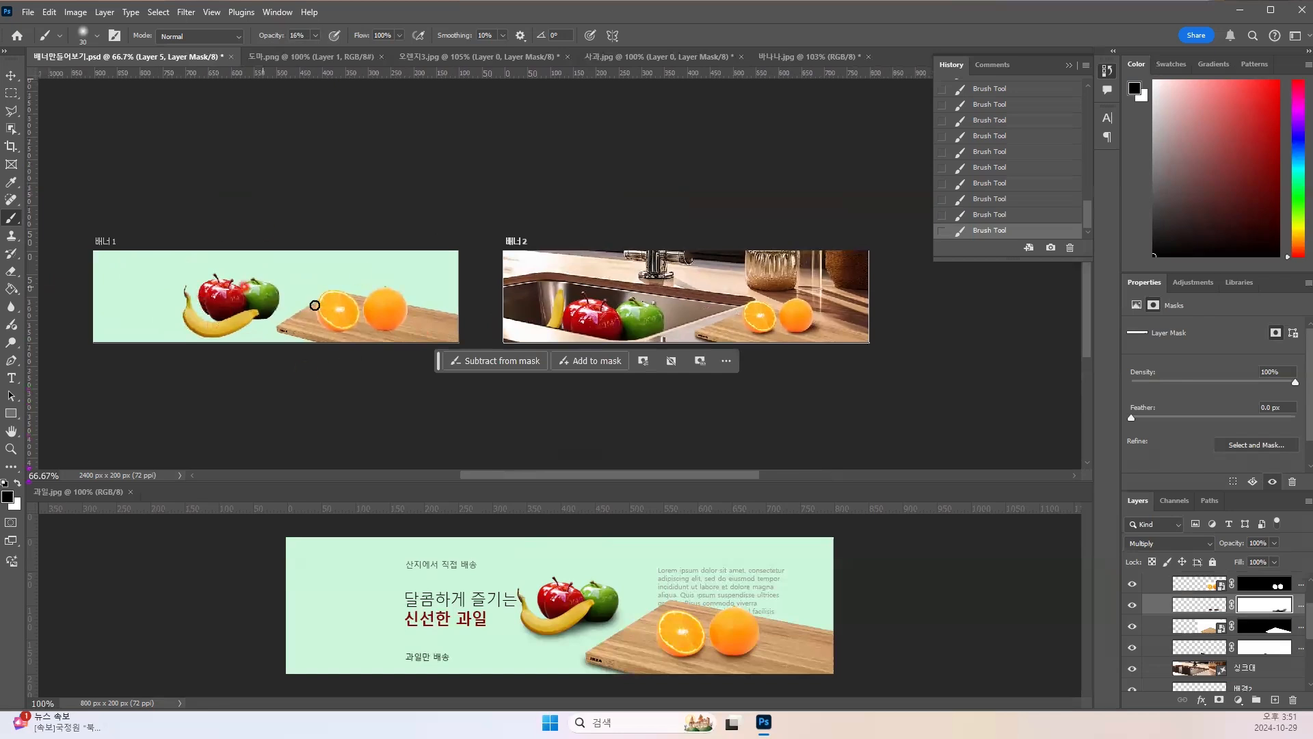
key(ctrl+plus)
key(ctrl+plus)
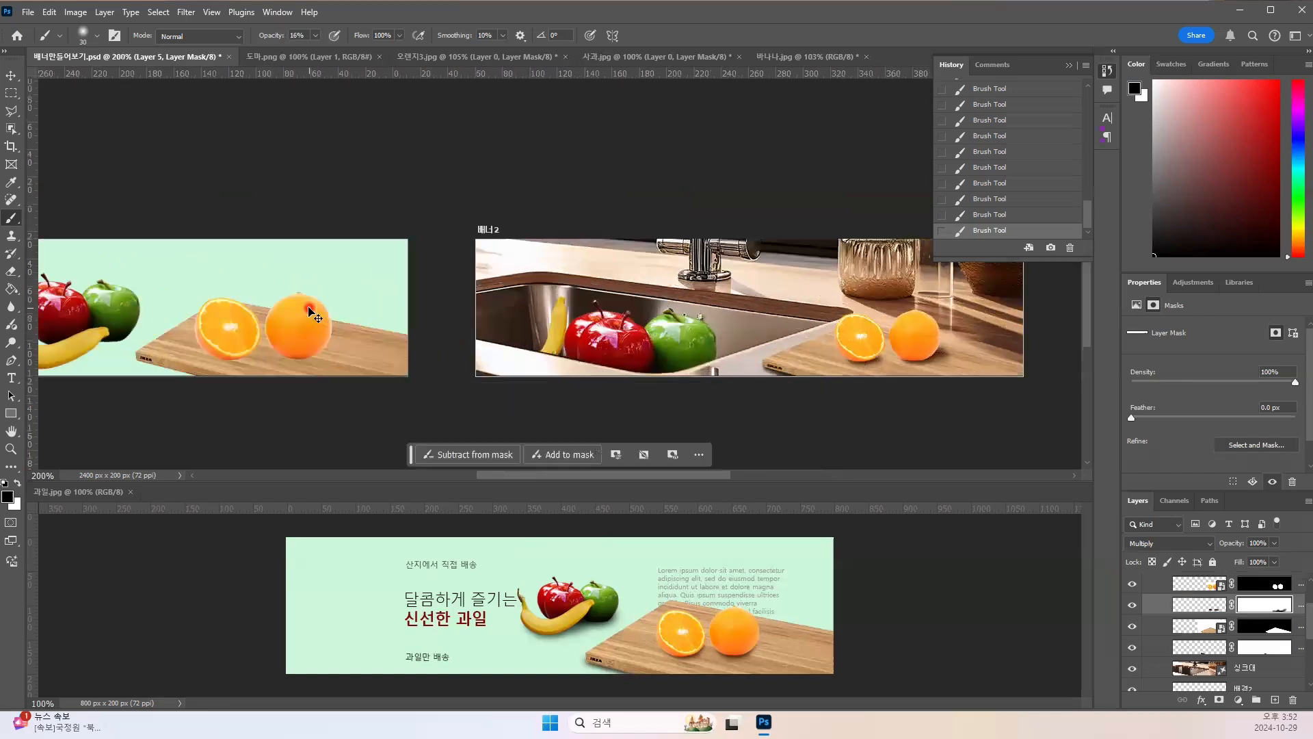
mouse_move(164, 294)
mouse_down()
mouse_move(425, 203)
mouse_move(477, 204)
mouse_up()
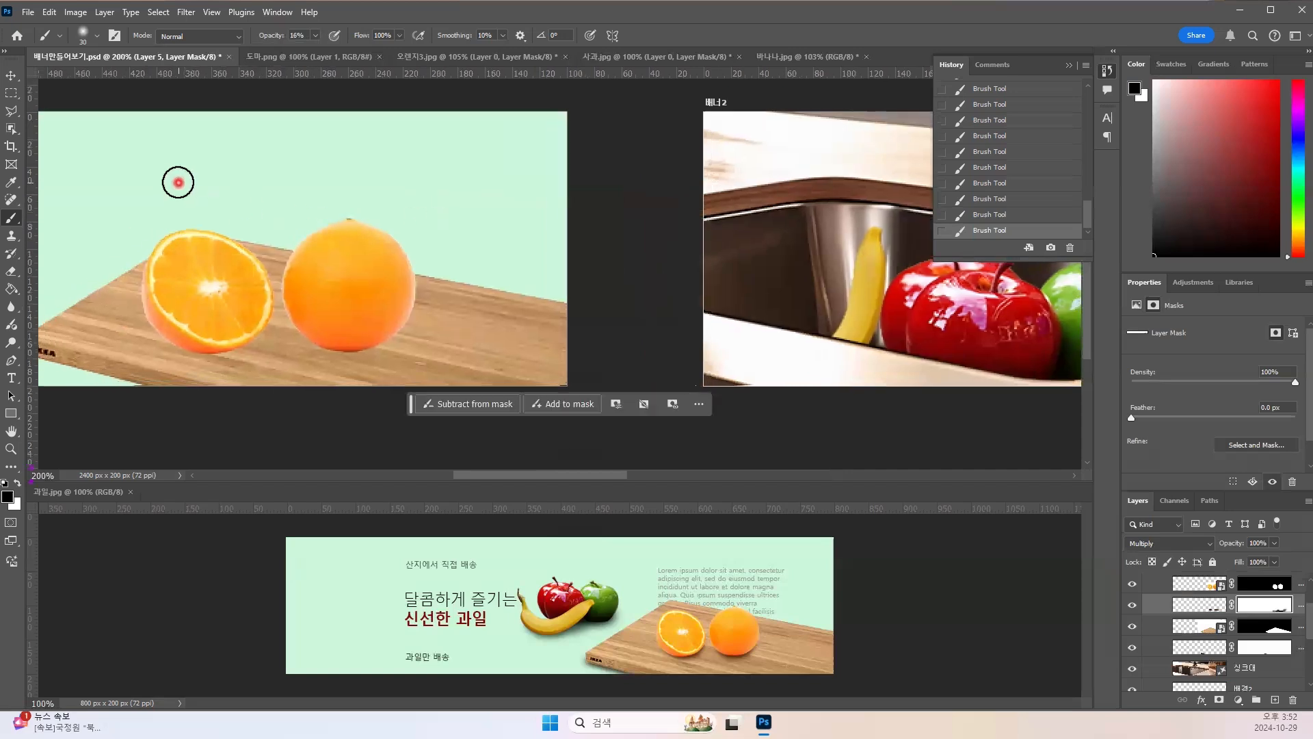
click(11, 75)
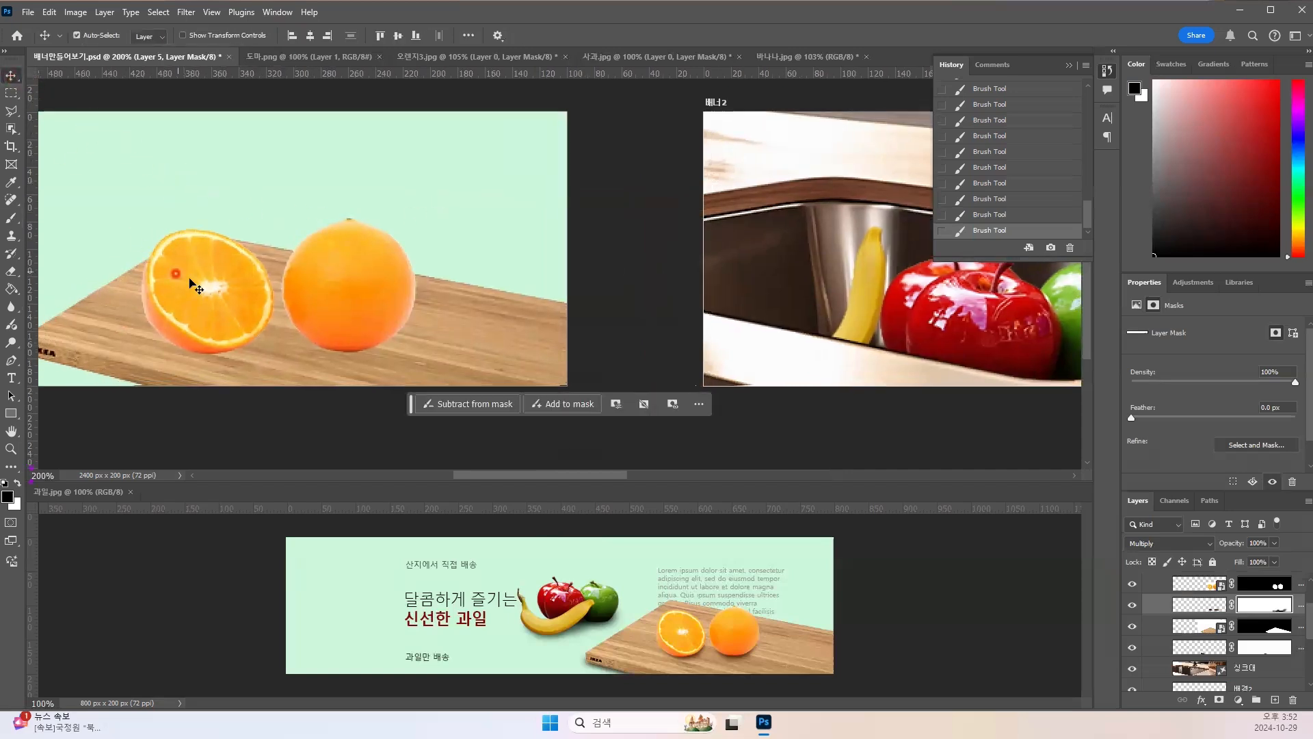
click(197, 281)
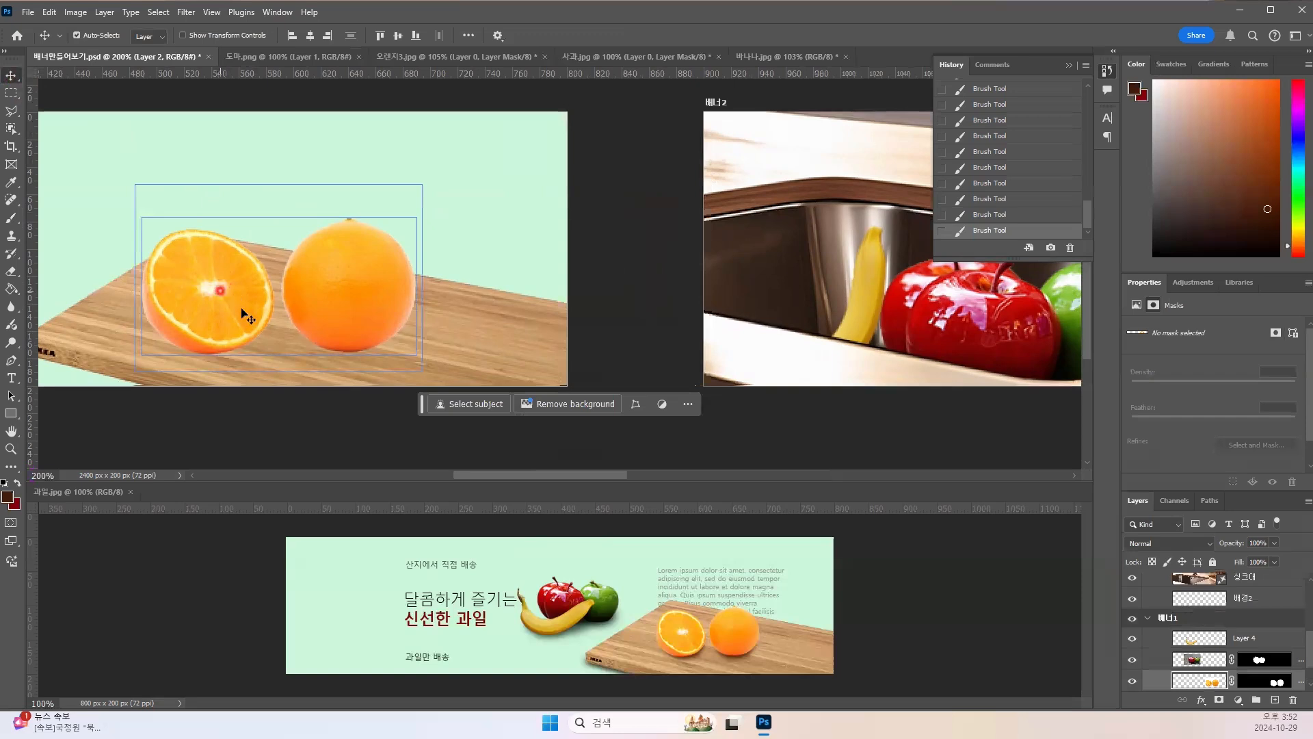
click(1243, 599)
scroll(1176, 643, down, 2)
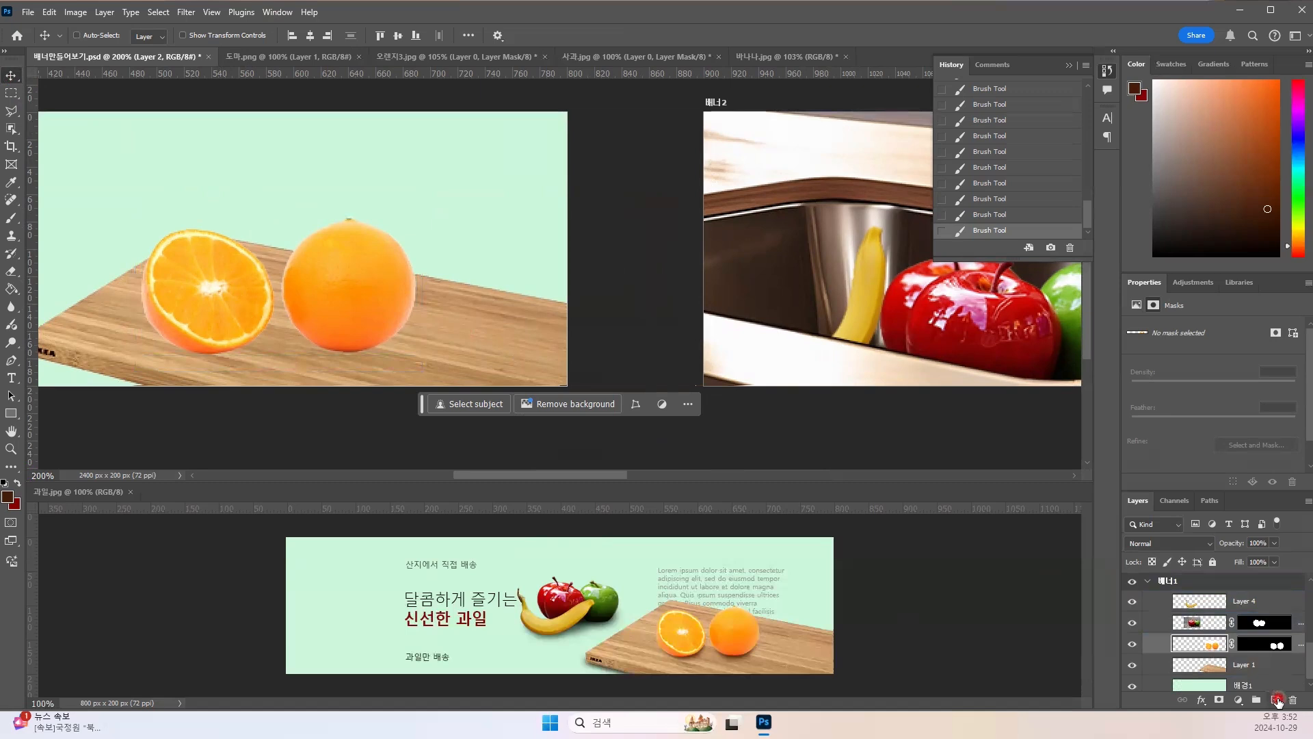
ctrl+click(1277, 701)
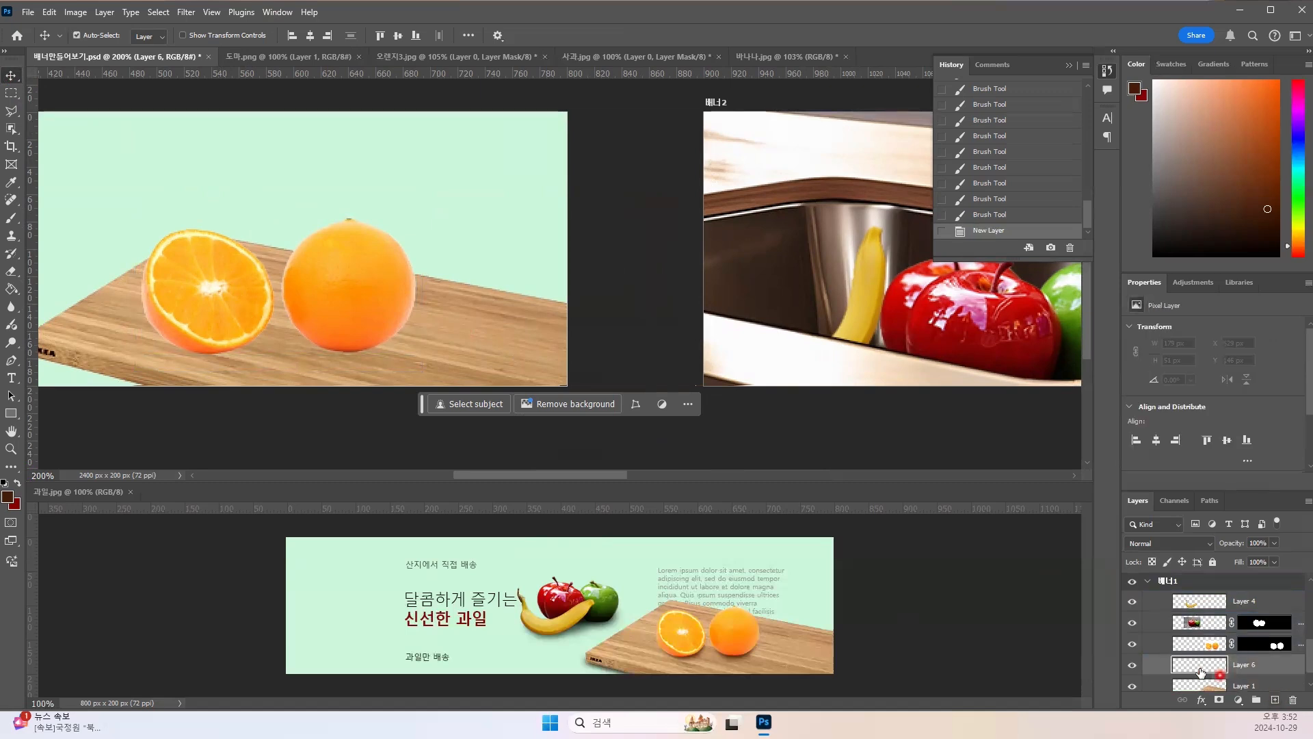
Step: Rename the new empty layer beneath the oranges as 오렌지 그림자
double_click(1251, 666)
key(Return)
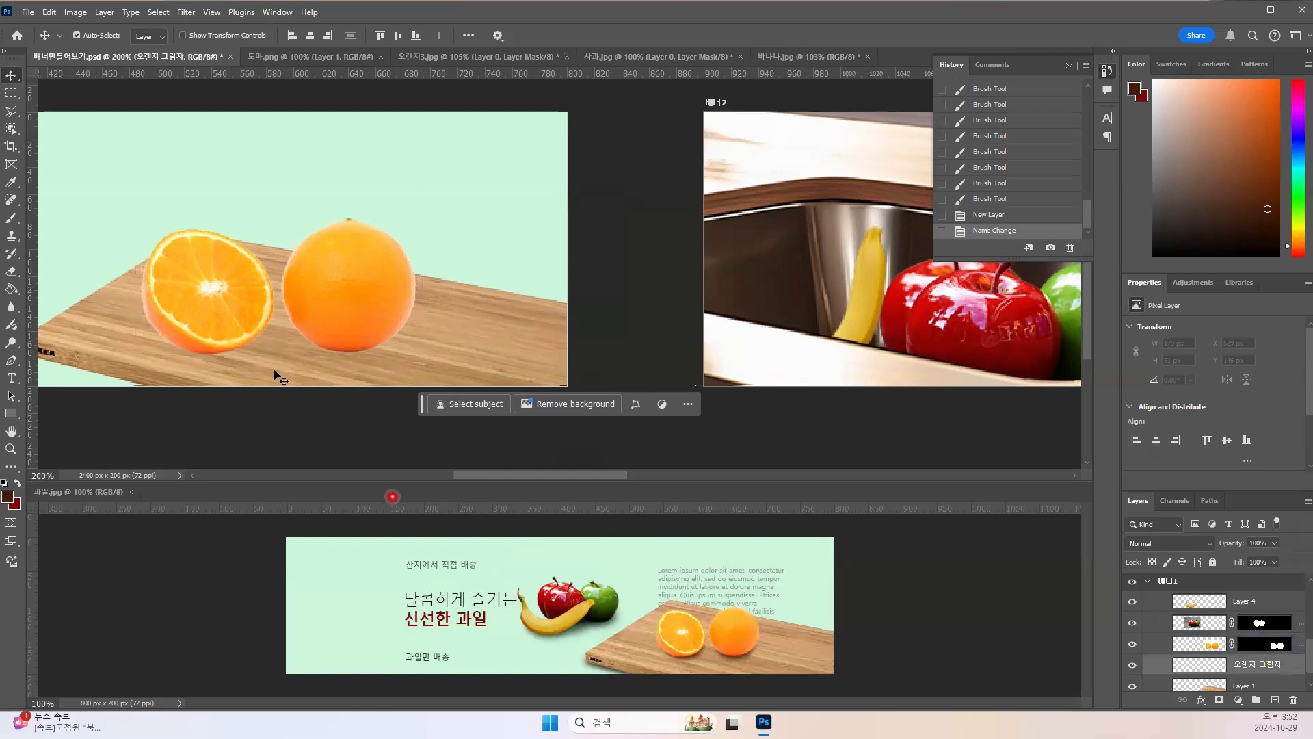
click(182, 336)
Step: Choose the Brush tool and set the foreground colour to dark brown #45210a, derived from the whole orange's underside
click(12, 183)
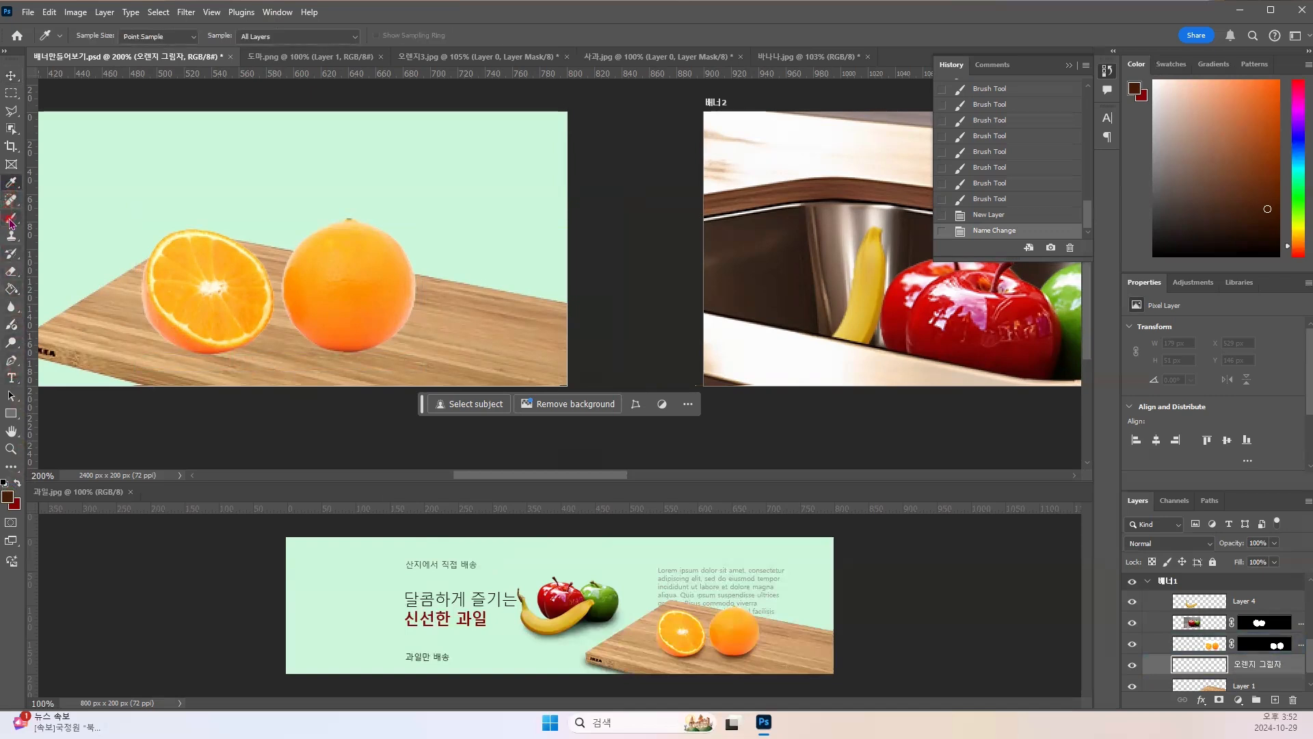
click(11, 219)
click(8, 500)
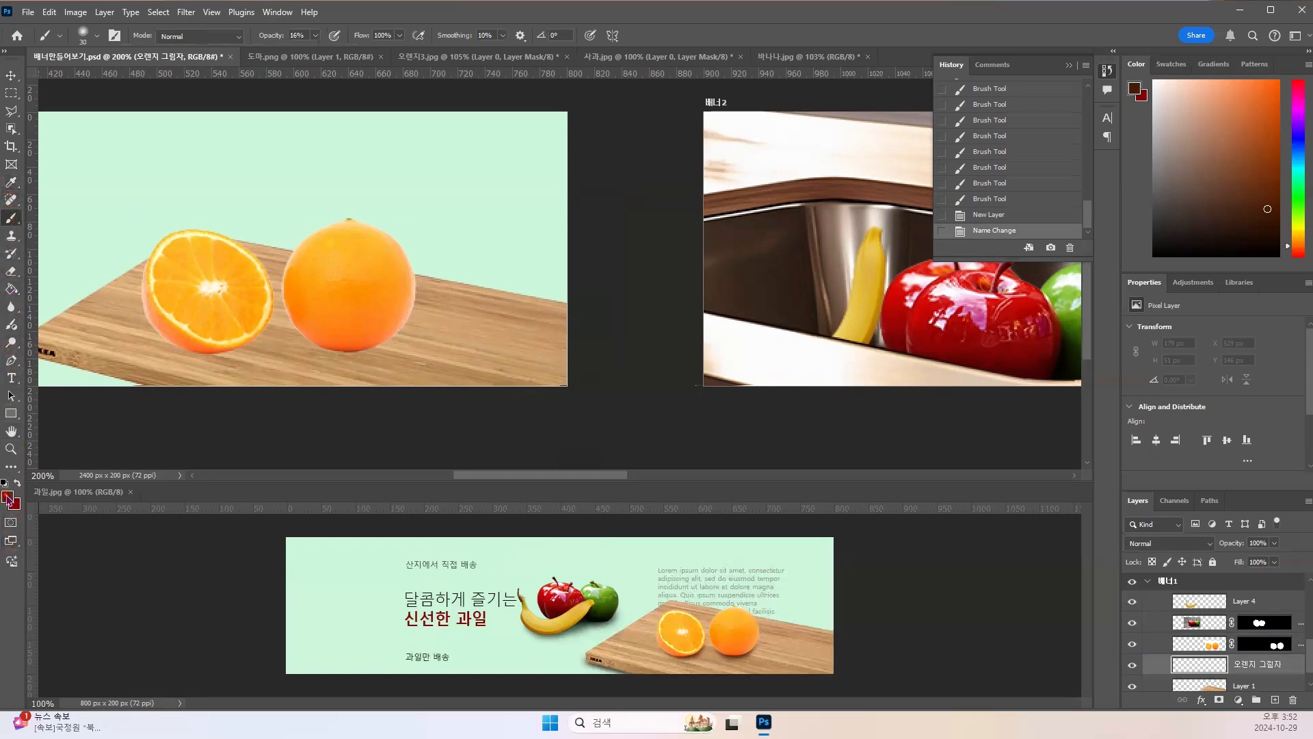
click(340, 345)
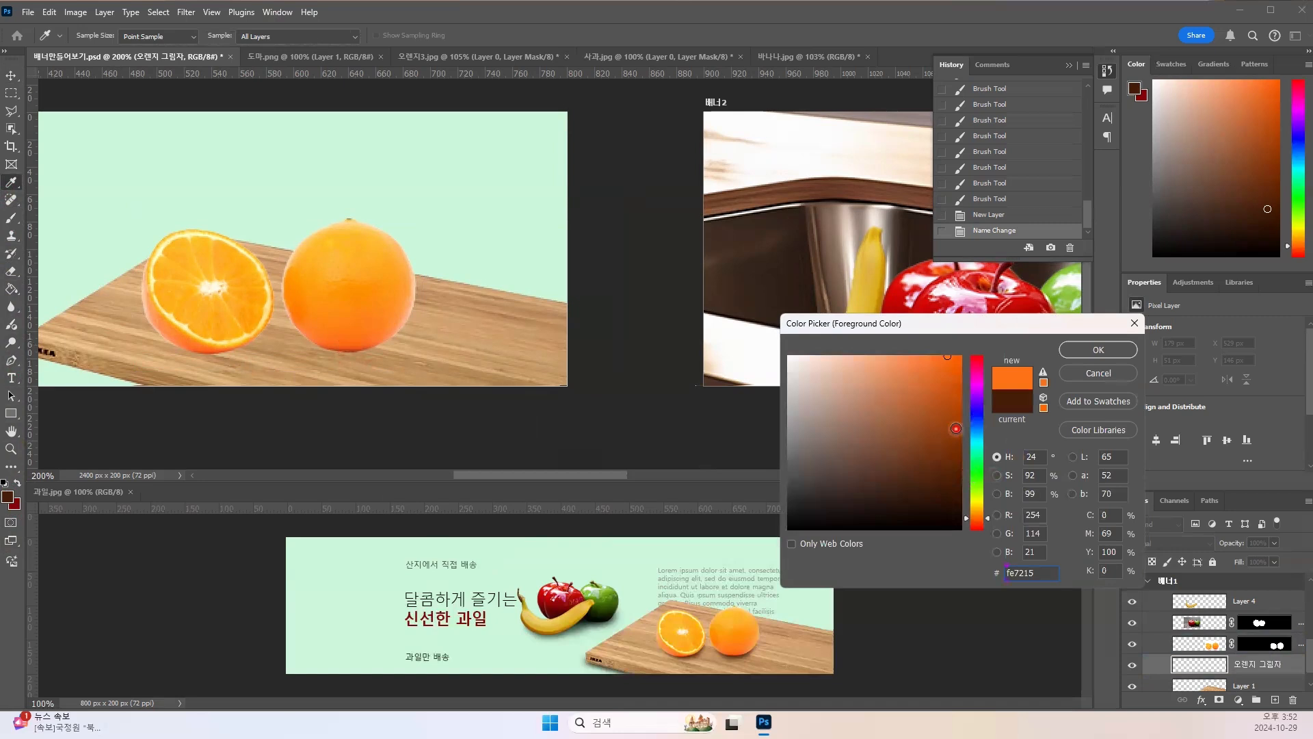
mouse_move(956, 428)
mouse_down()
mouse_move(937, 499)
mouse_move(938, 483)
mouse_up()
click(1094, 350)
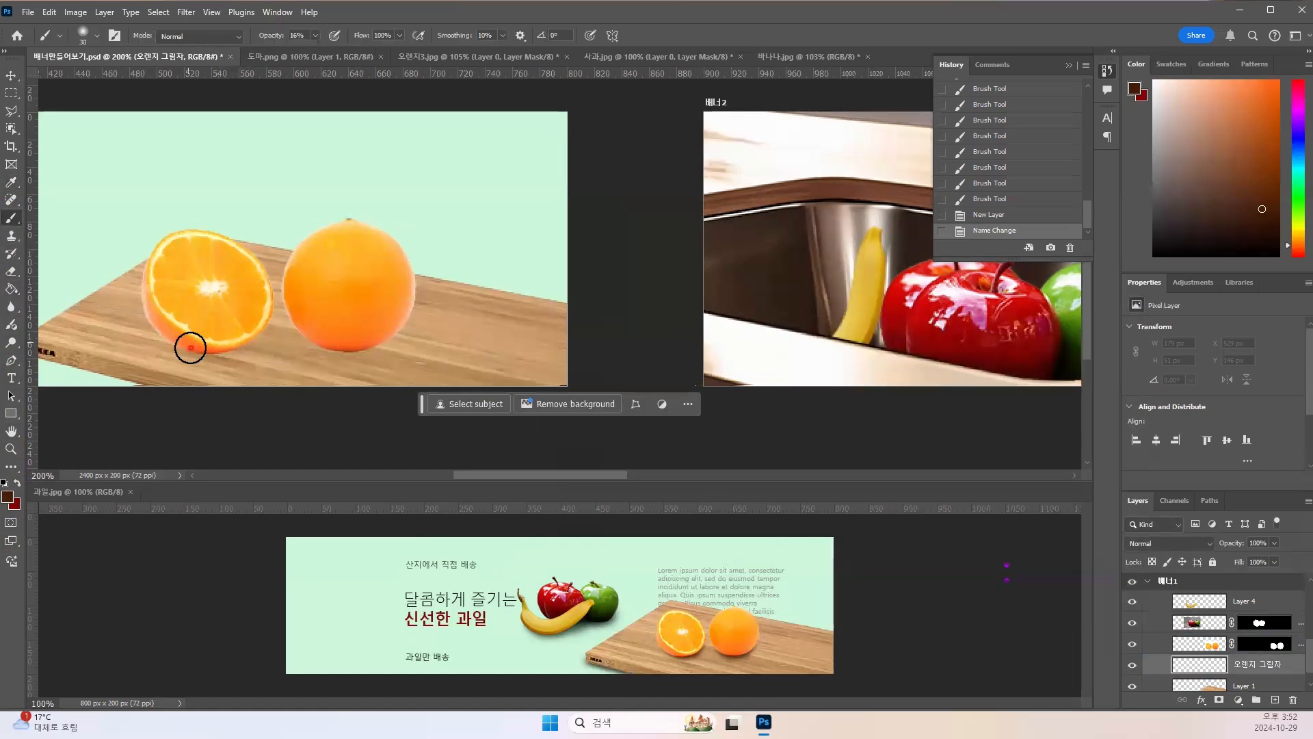
Step: Paint dark shadows beneath the halved and whole oranges on the 오렌지 그림자 layer, raising the brush opacity to 100%
click(190, 348)
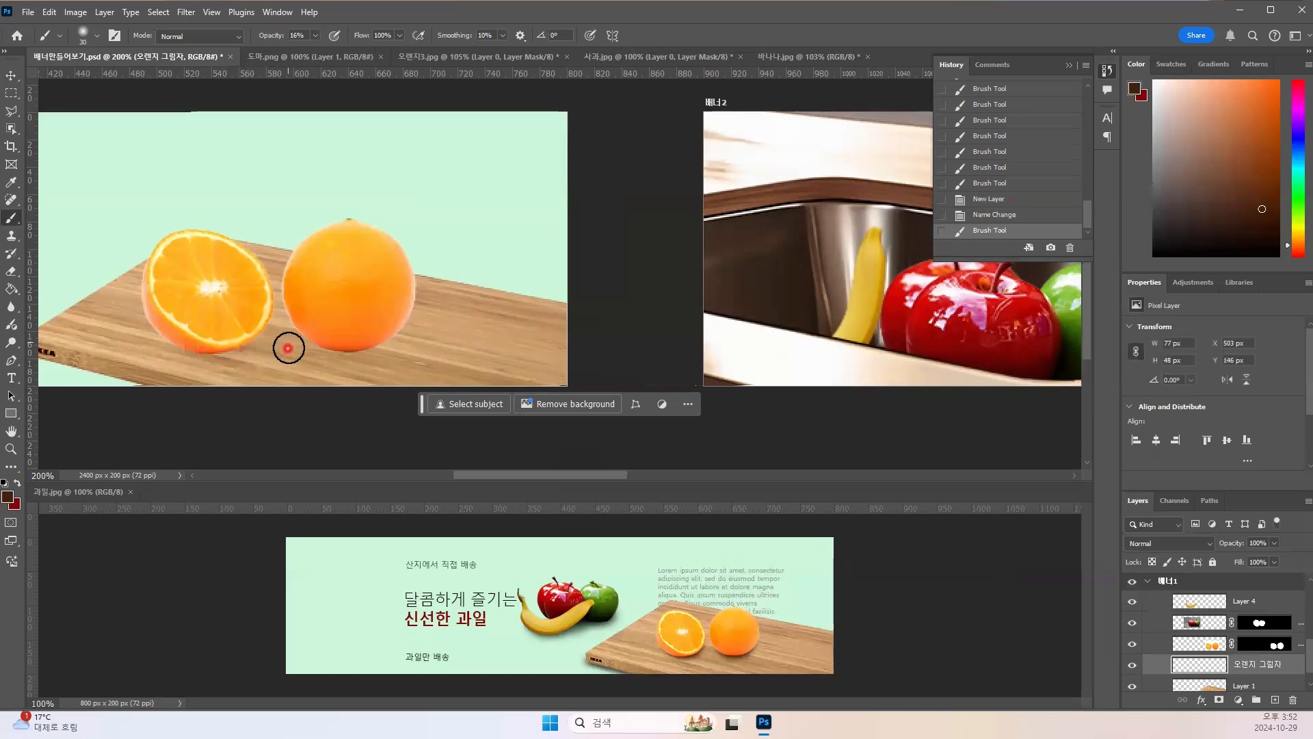
drag(211, 347, 219, 340)
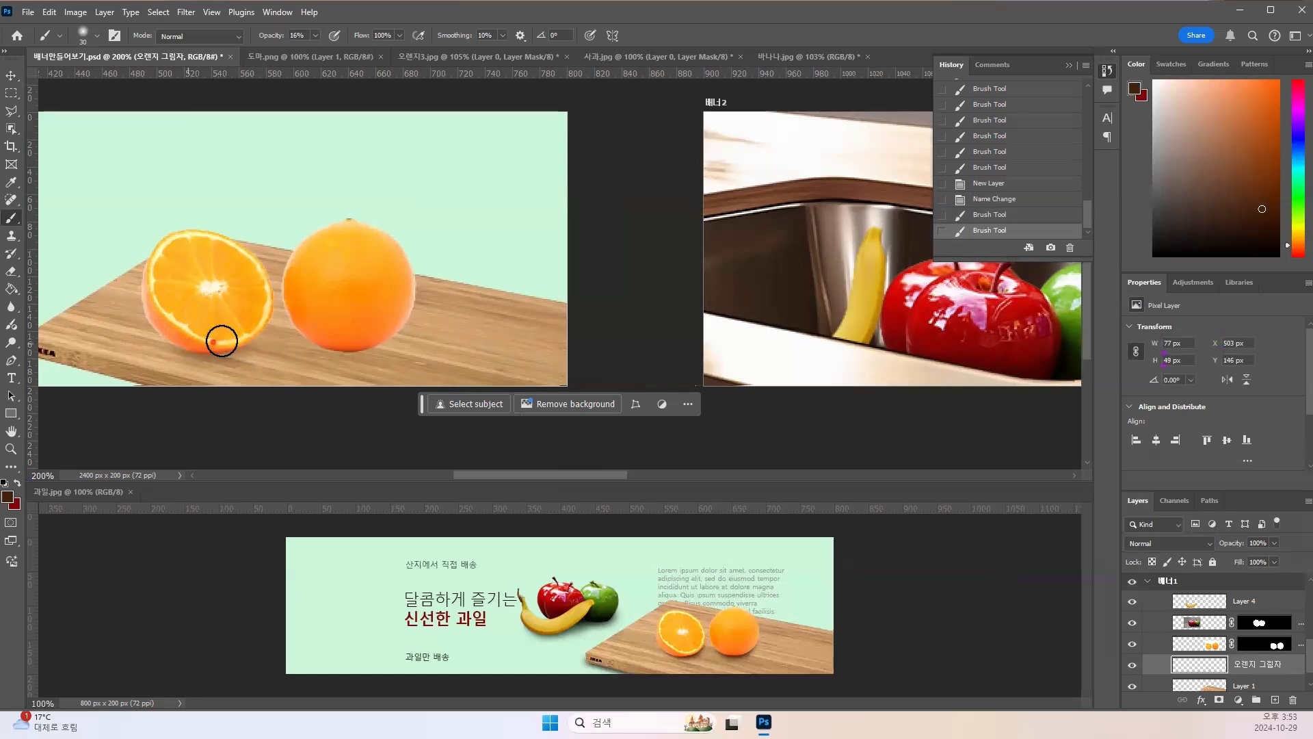
click(314, 37)
drag(364, 60, 376, 55)
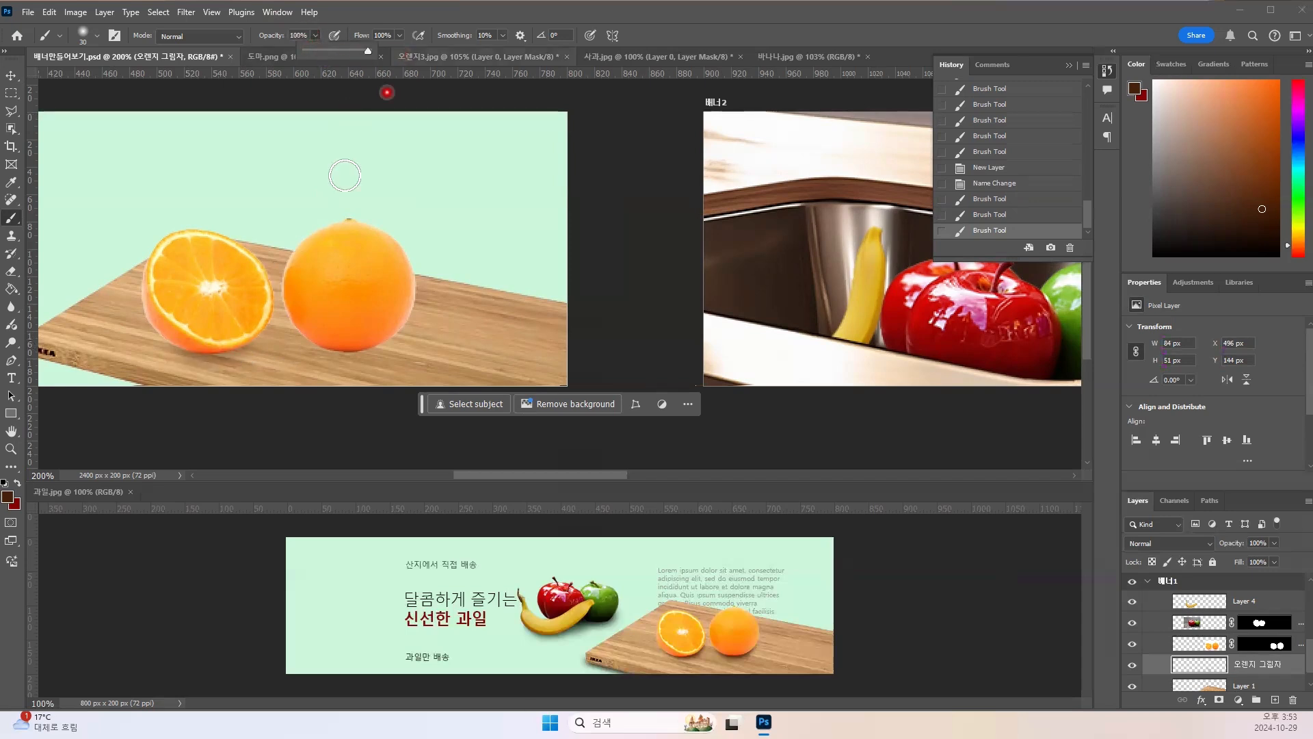
mouse_move(193, 340)
mouse_down()
mouse_move(225, 335)
mouse_move(202, 337)
mouse_move(258, 331)
mouse_move(217, 337)
mouse_up()
mouse_move(331, 361)
mouse_down()
mouse_move(394, 337)
mouse_move(328, 340)
mouse_move(406, 336)
mouse_move(496, 371)
mouse_move(379, 349)
mouse_move(455, 335)
mouse_move(332, 349)
mouse_move(369, 355)
mouse_move(366, 367)
mouse_move(321, 336)
mouse_up()
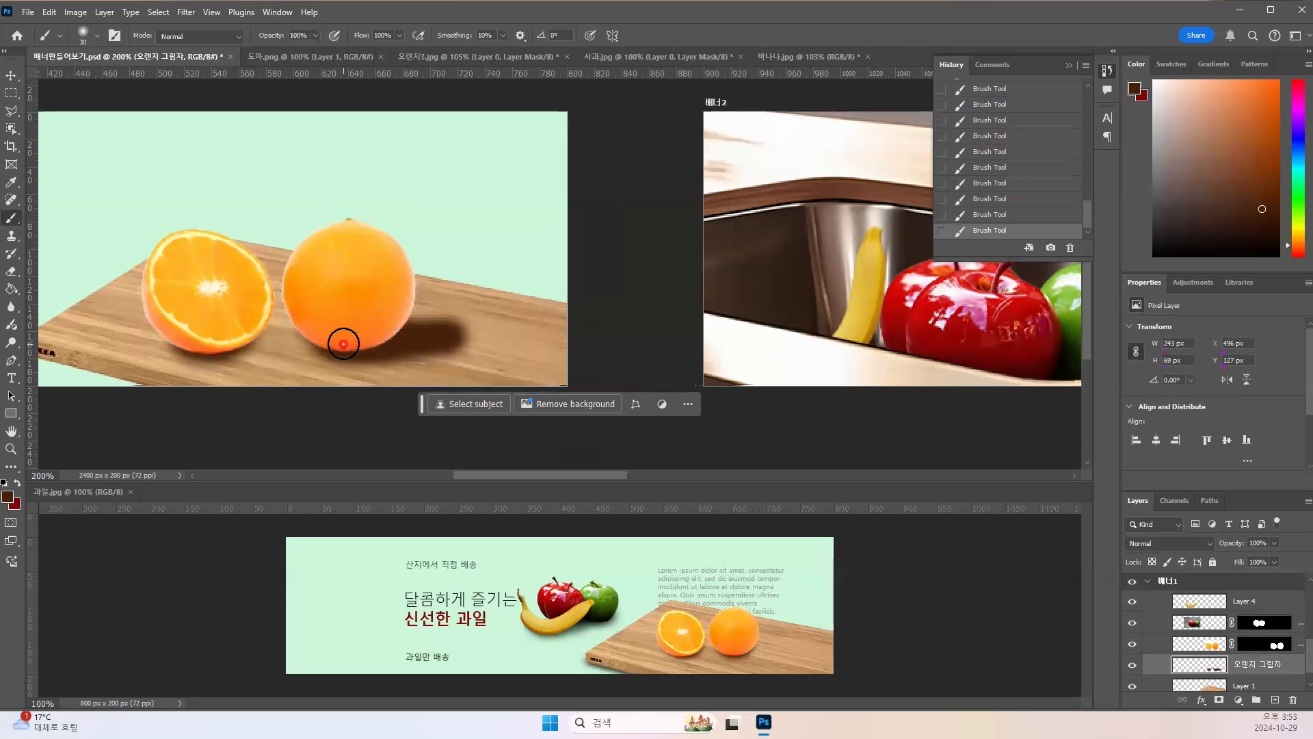
Step: Add a layer mask to the 오렌지 그림자 layer and enlarge the brush to 60 for painting on the mask
drag(240, 313, 300, 258)
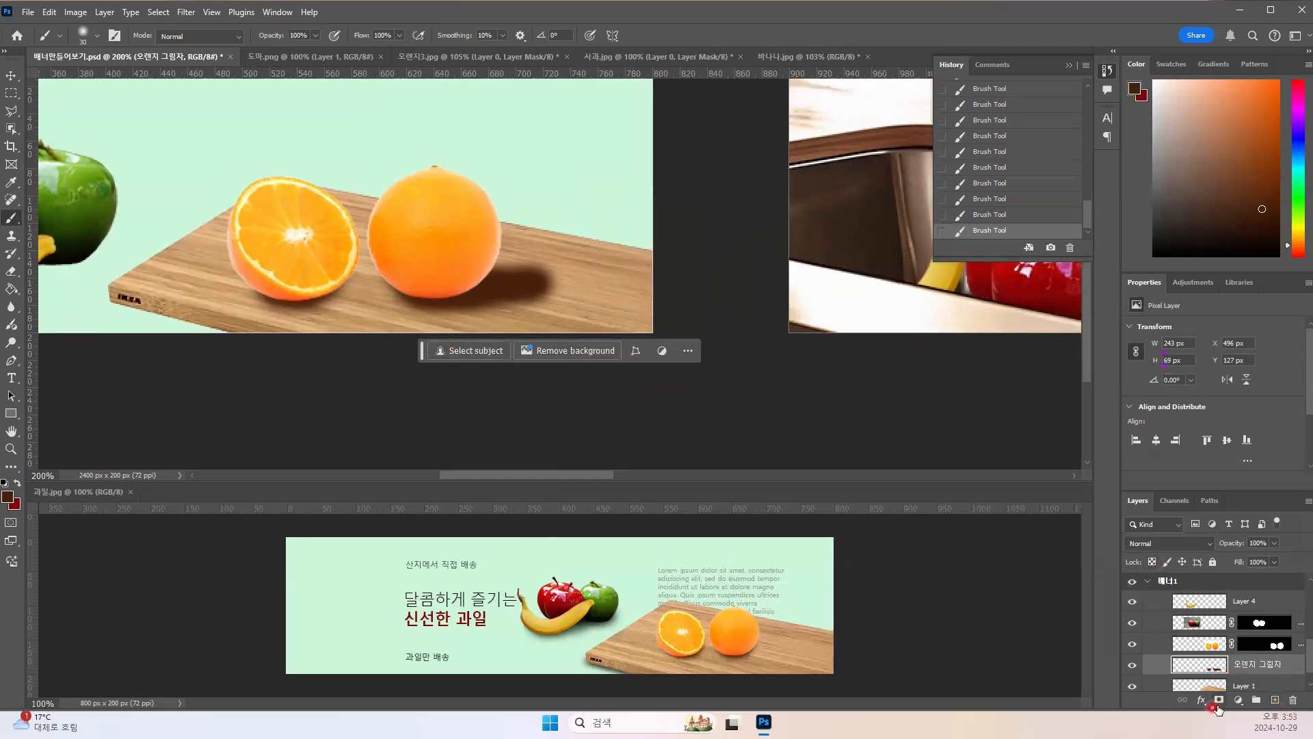
click(1220, 700)
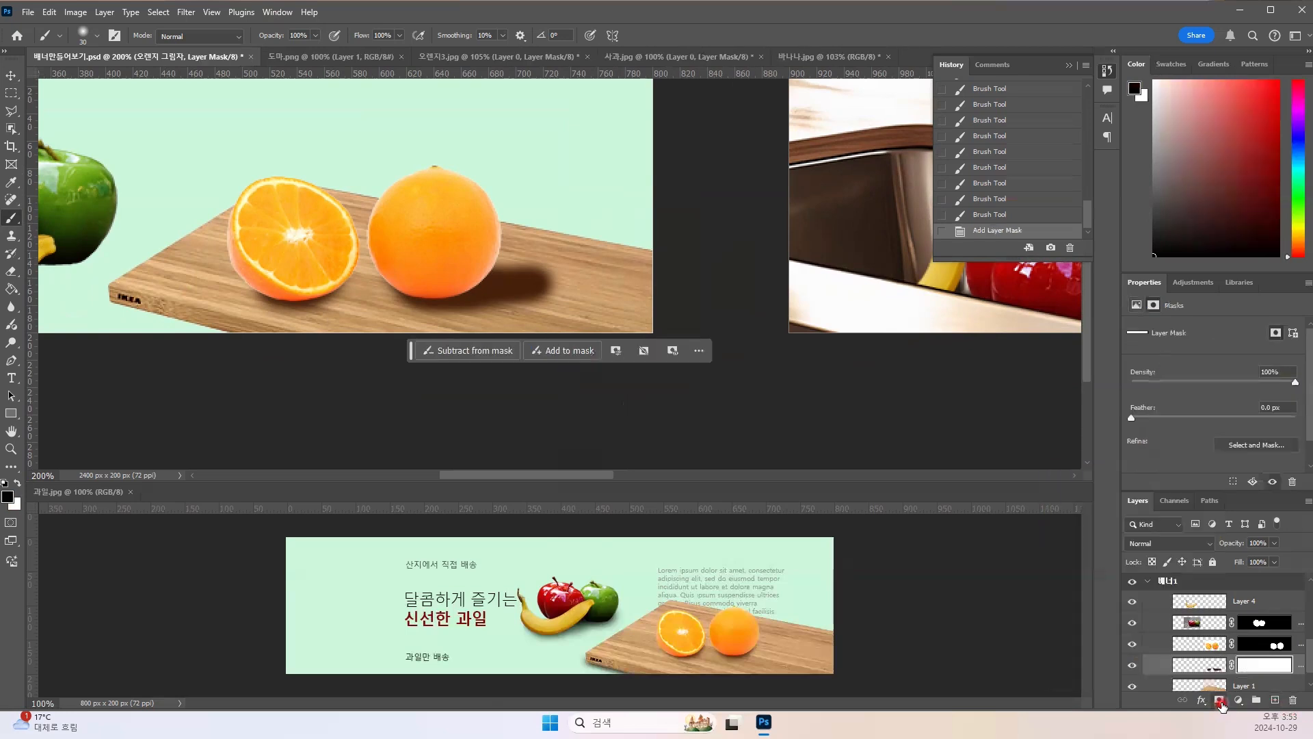
click(1262, 665)
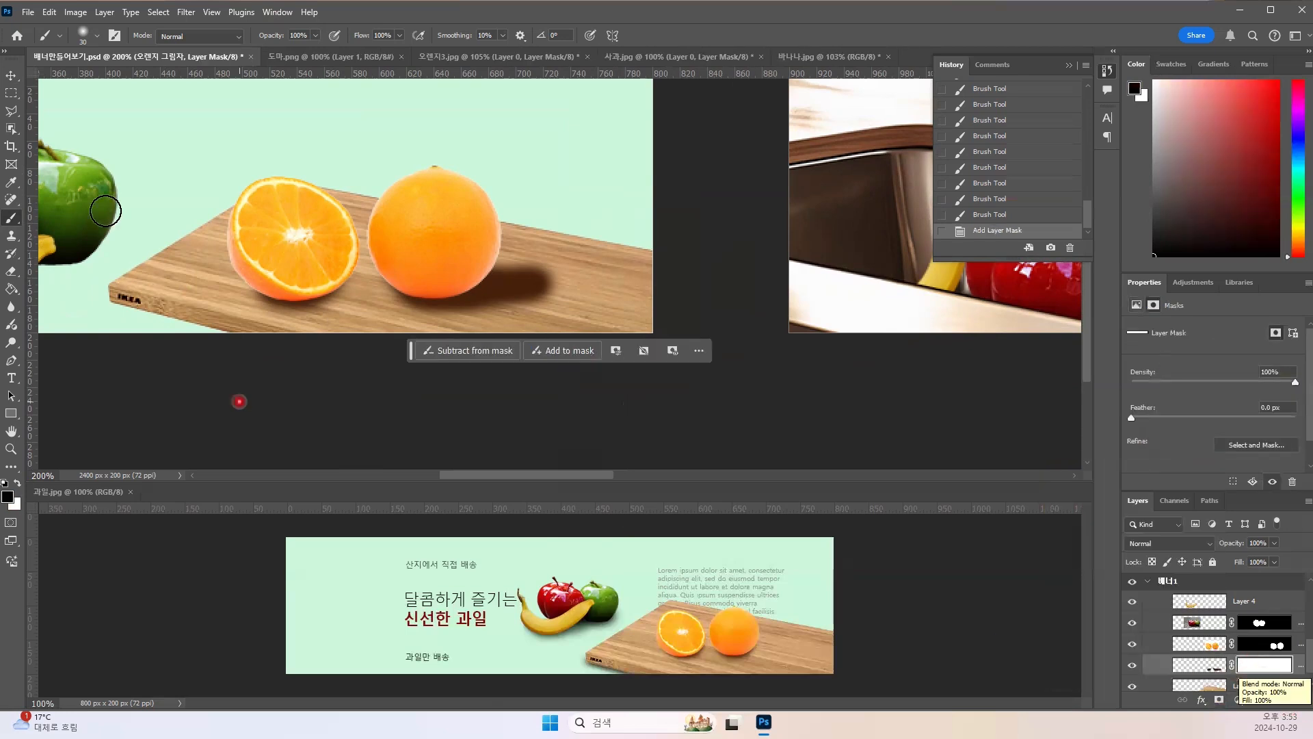
click(316, 36)
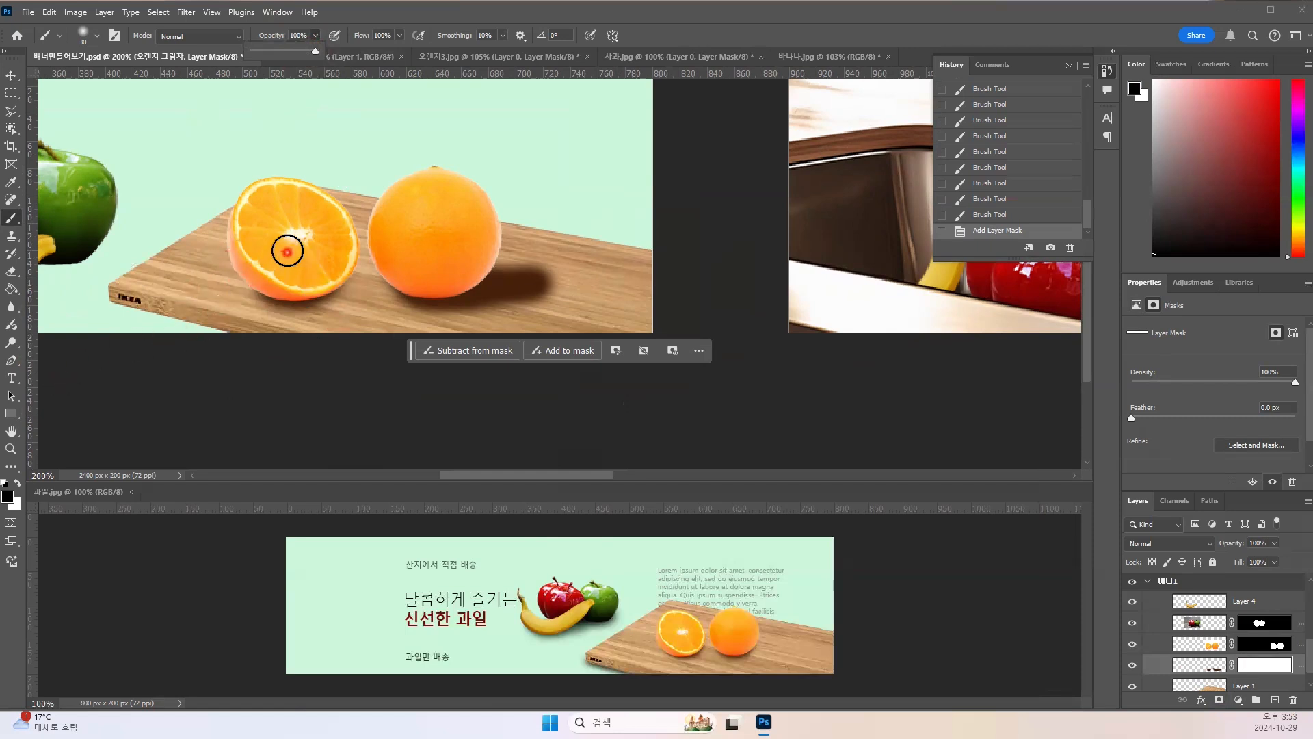
click(316, 56)
click(229, 346)
key(bracketright)
key(bracketright)
key(bracketright)
key(bracketright)
key(bracketright)
key(bracketright)
key(bracketright)
Step: Trim and soften the outer edges of both oranges' shadows by painting black on the shadow layer's mask
mouse_move(266, 342)
mouse_down()
mouse_move(343, 345)
mouse_move(229, 328)
mouse_up()
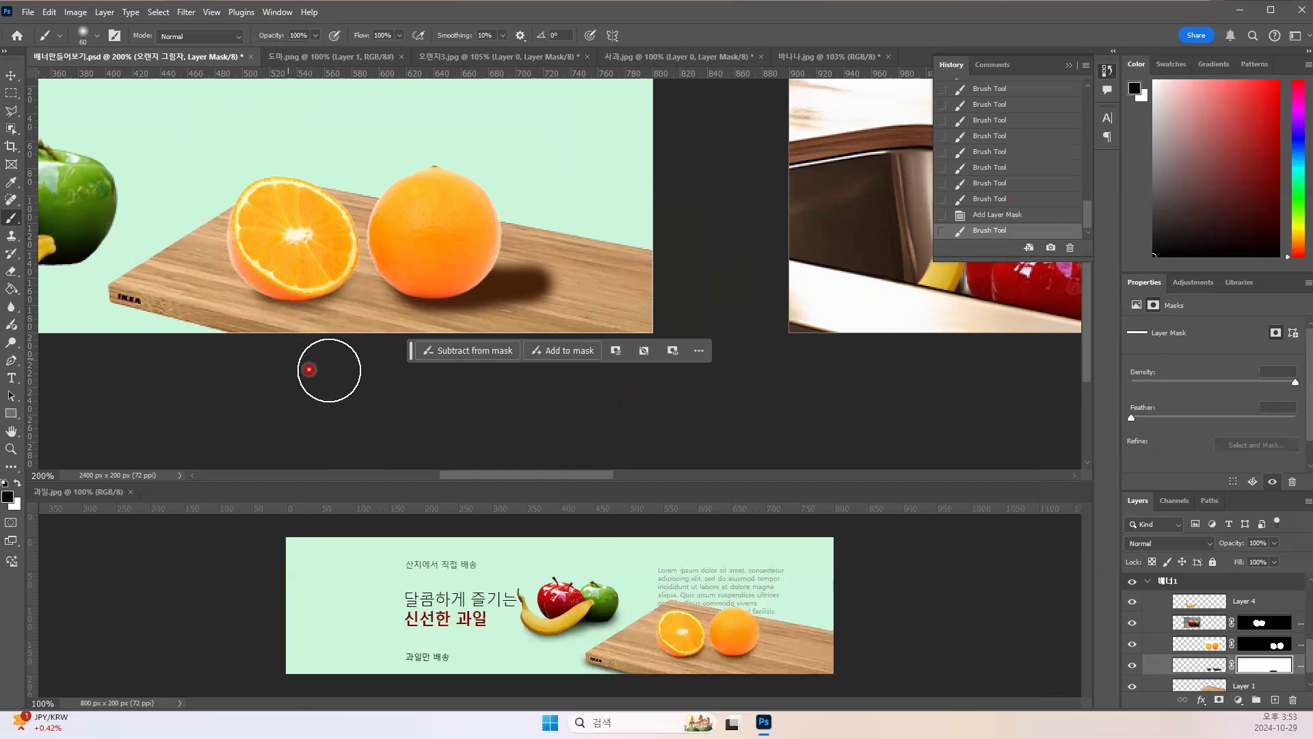
key(ctrl+z)
mouse_move(214, 322)
mouse_down()
mouse_move(308, 356)
mouse_move(341, 349)
mouse_up()
mouse_move(592, 299)
mouse_down()
mouse_move(359, 349)
mouse_move(376, 323)
mouse_move(402, 339)
mouse_move(543, 351)
mouse_move(578, 301)
mouse_move(561, 266)
mouse_move(472, 221)
mouse_move(588, 263)
mouse_up()
mouse_move(560, 315)
mouse_down()
mouse_move(470, 351)
mouse_move(533, 330)
mouse_up()
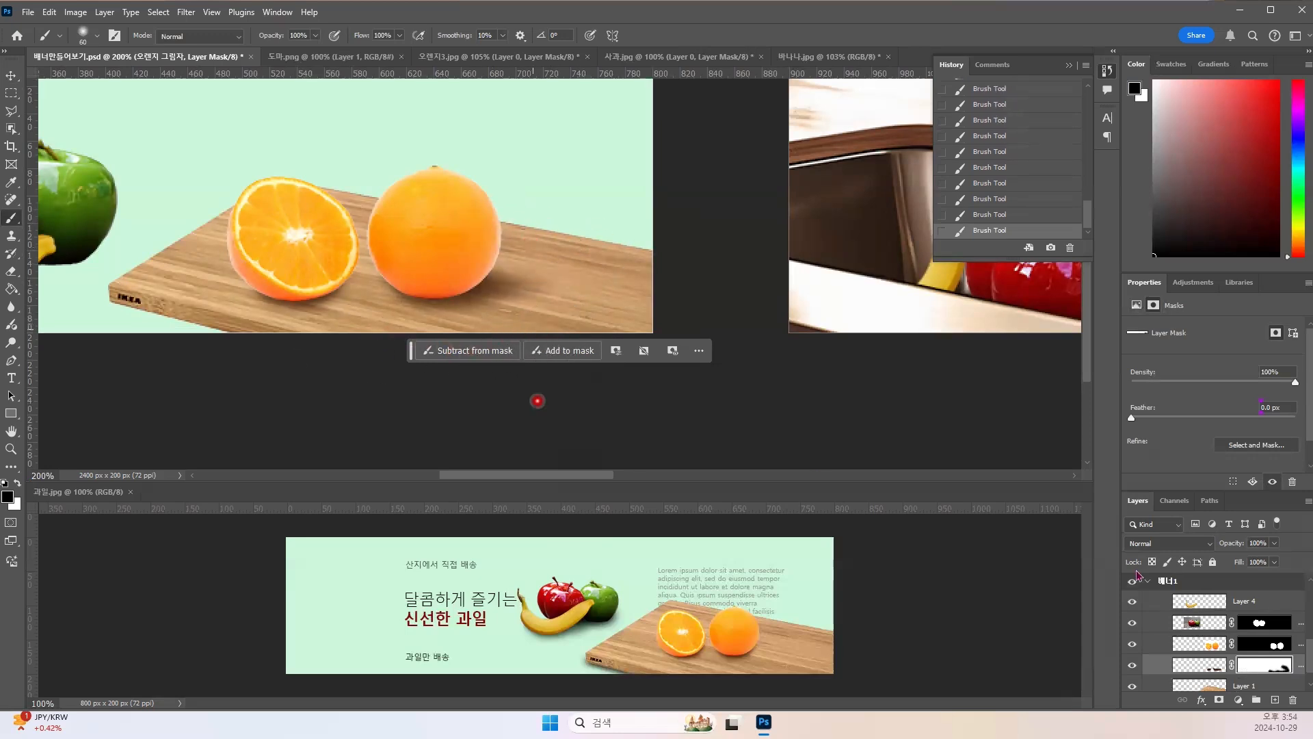
Step: Set the blend mode of the 오렌지 그림자 layer to Multiply
click(1215, 676)
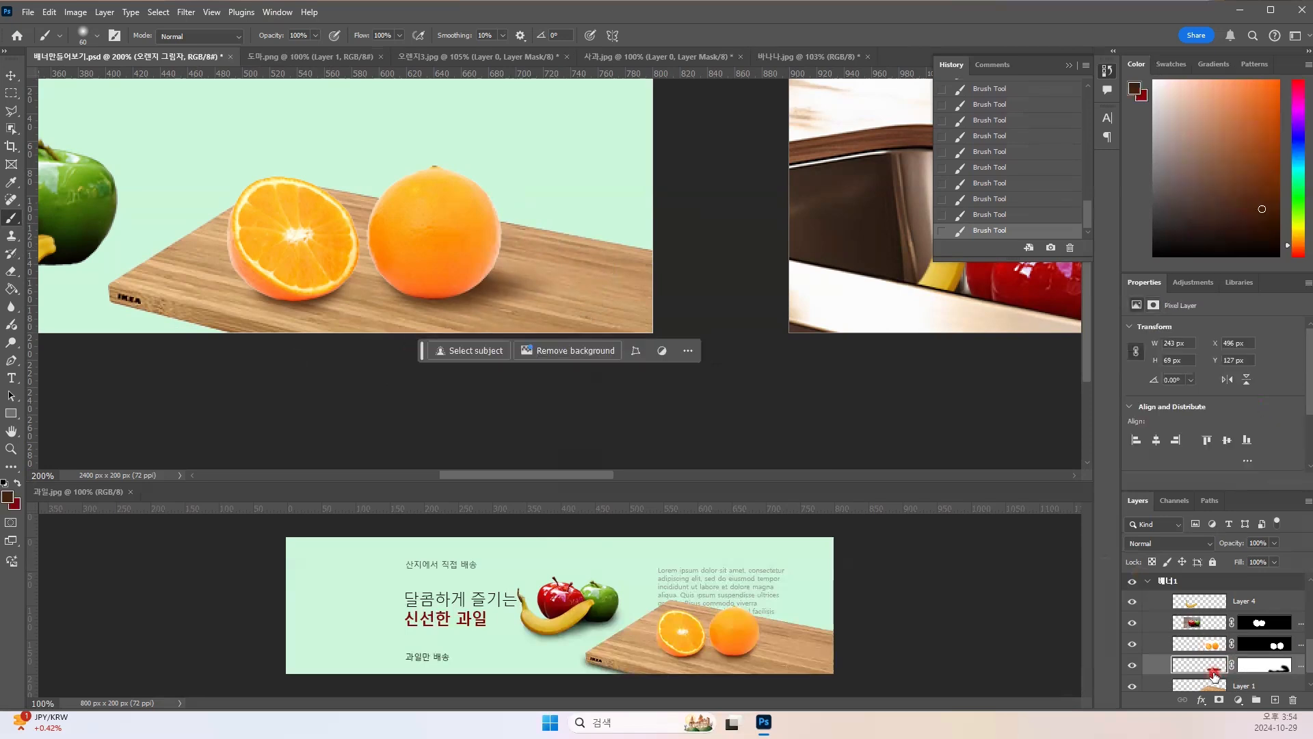
click(1154, 548)
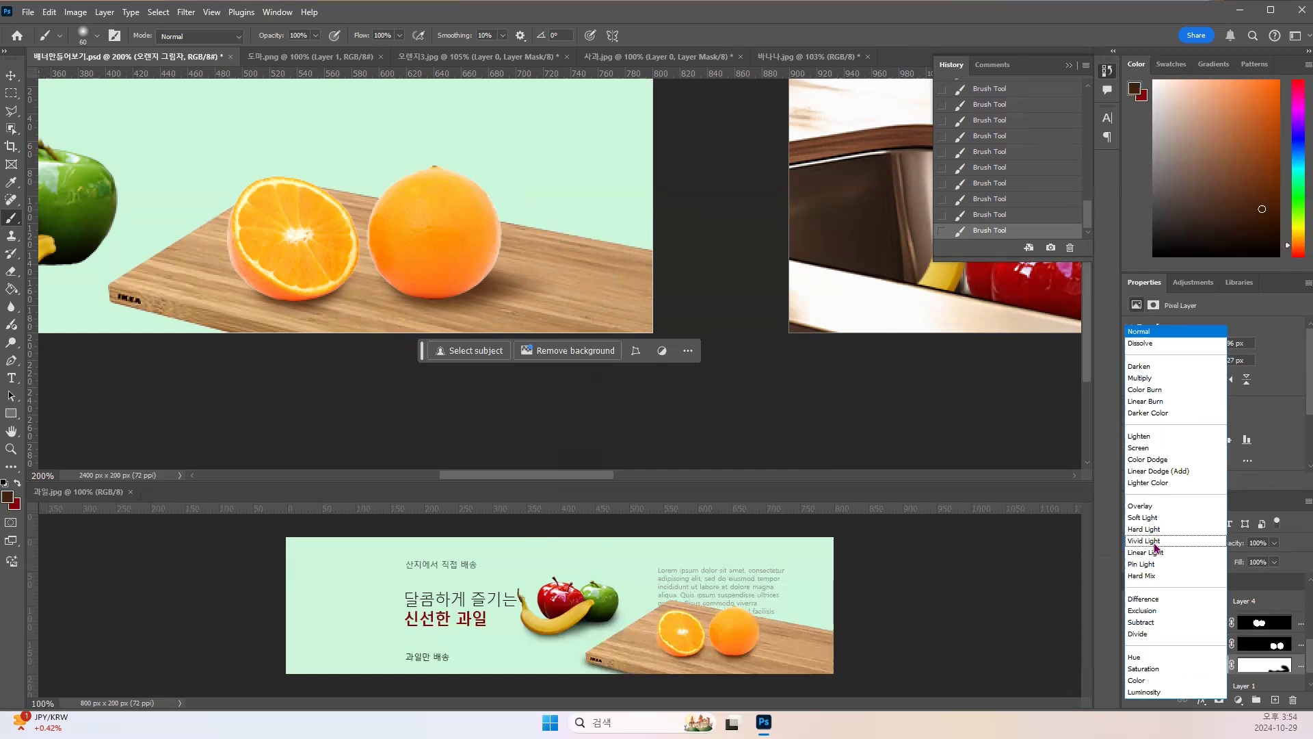
click(1153, 377)
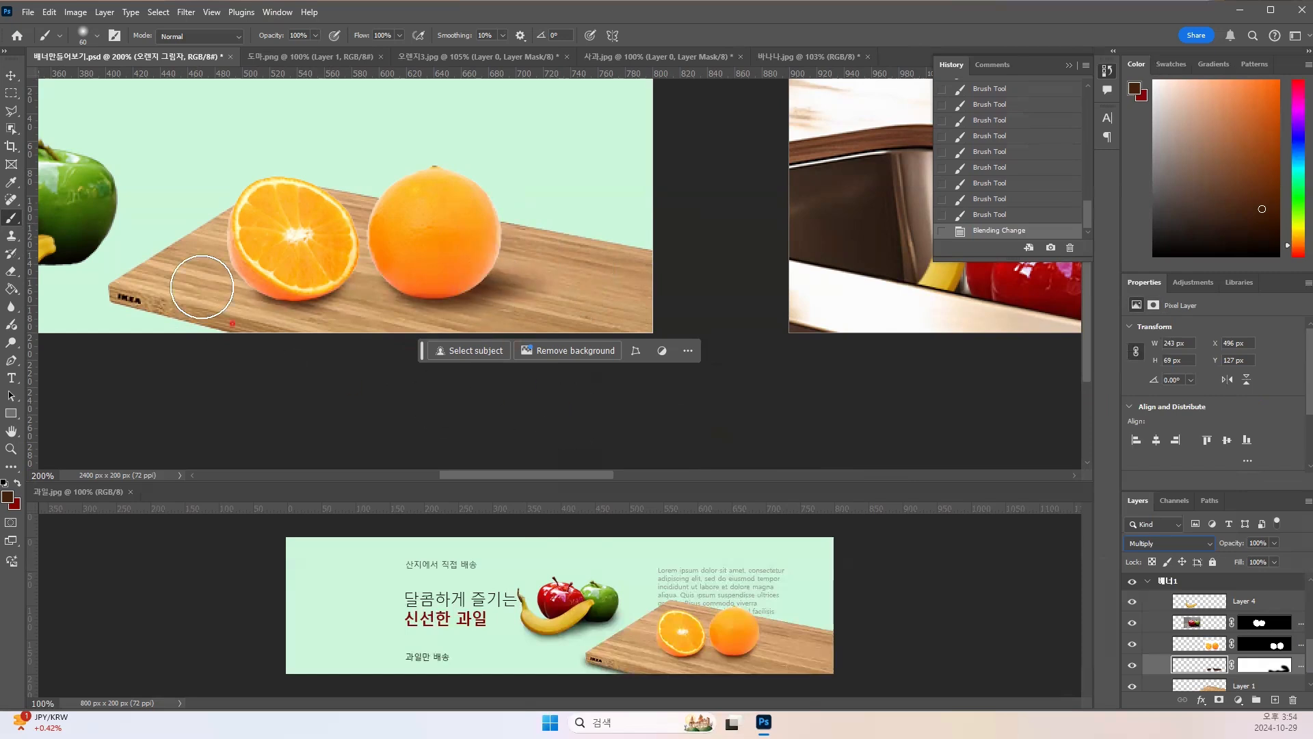
Step: Paint a trial shadow on the cutting board between the IKEA mark and the halved orange
drag(199, 285, 145, 283)
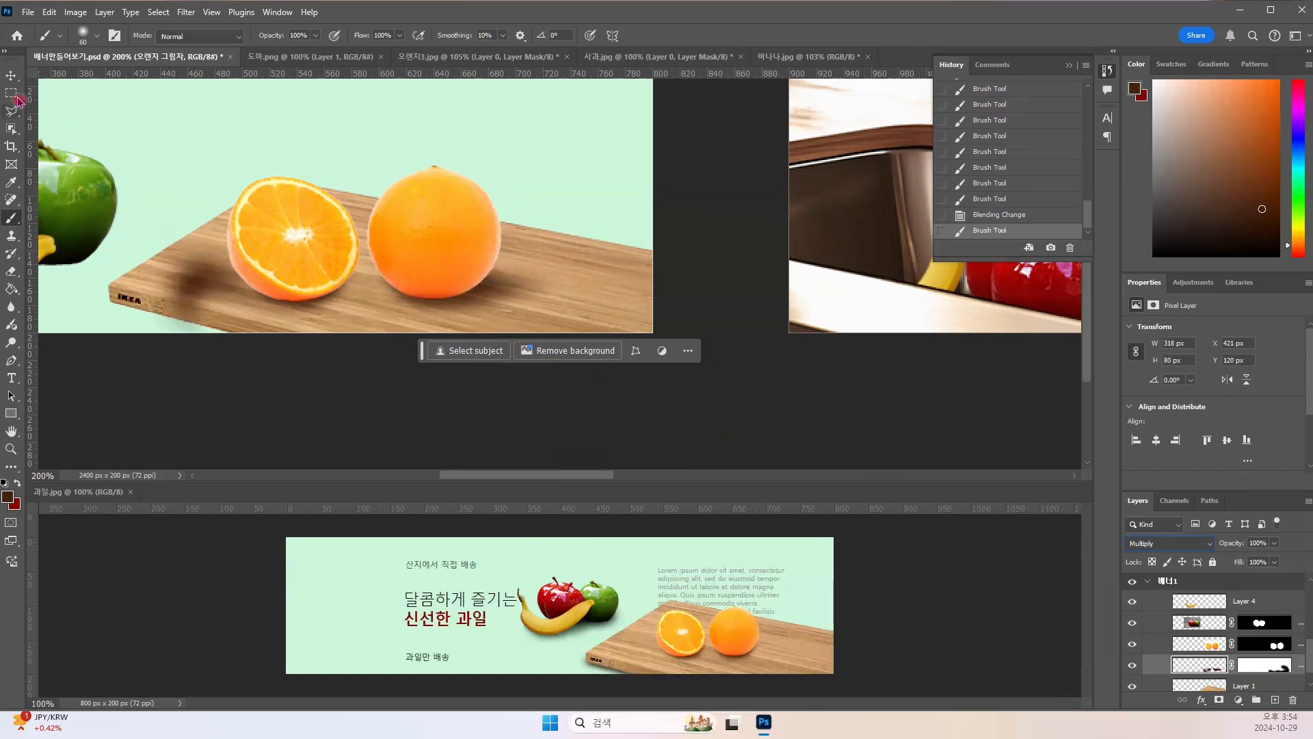
click(9, 75)
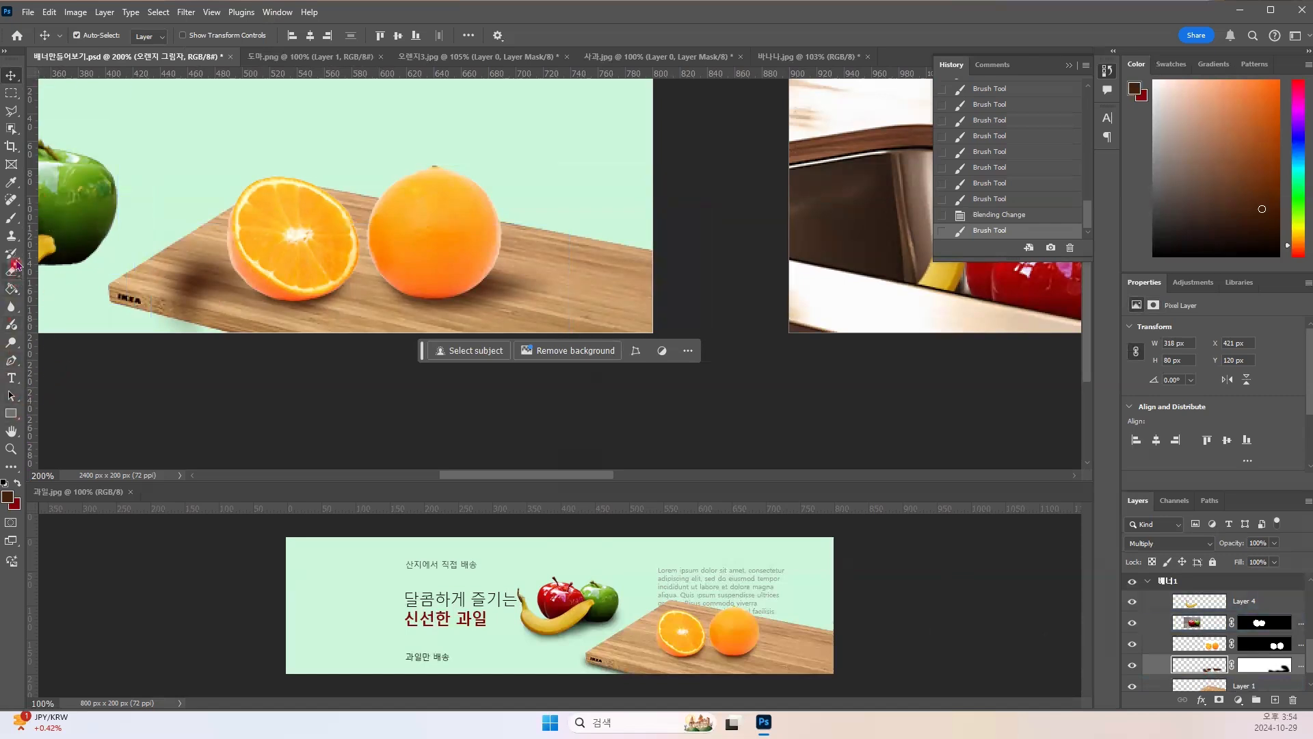
click(11, 222)
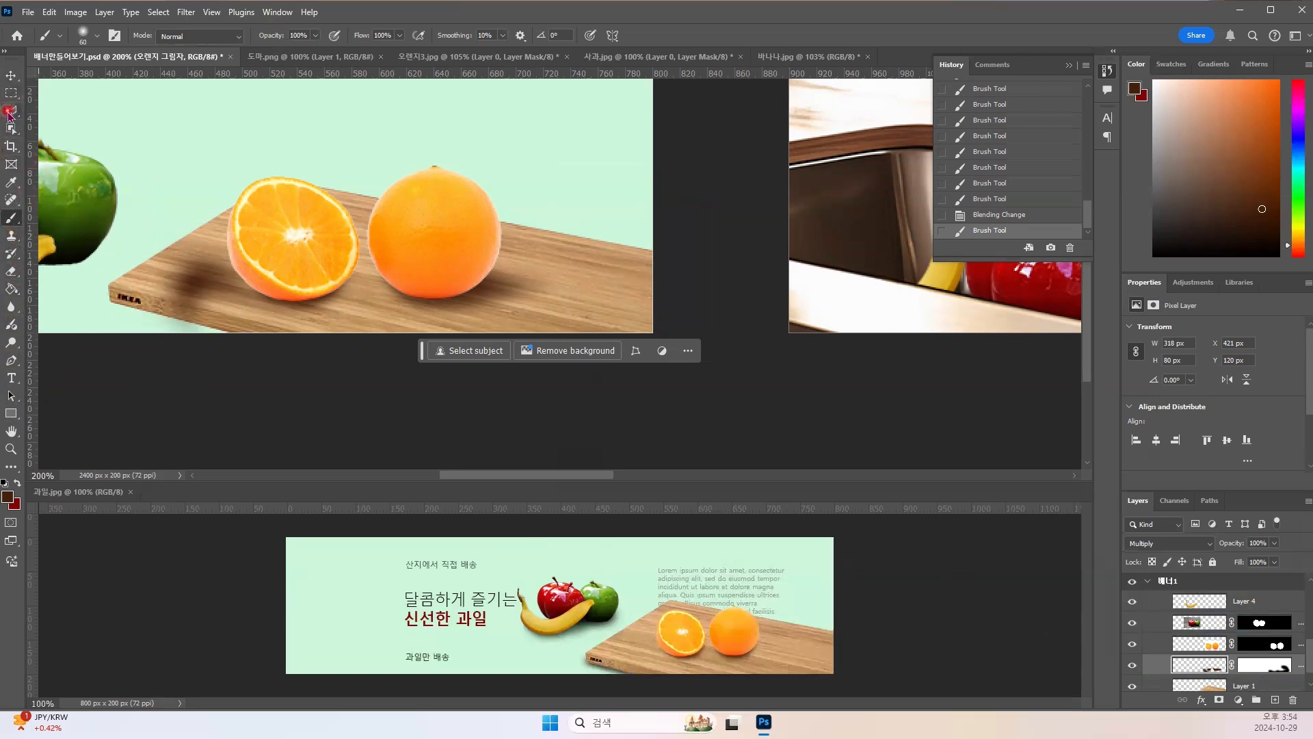
click(10, 112)
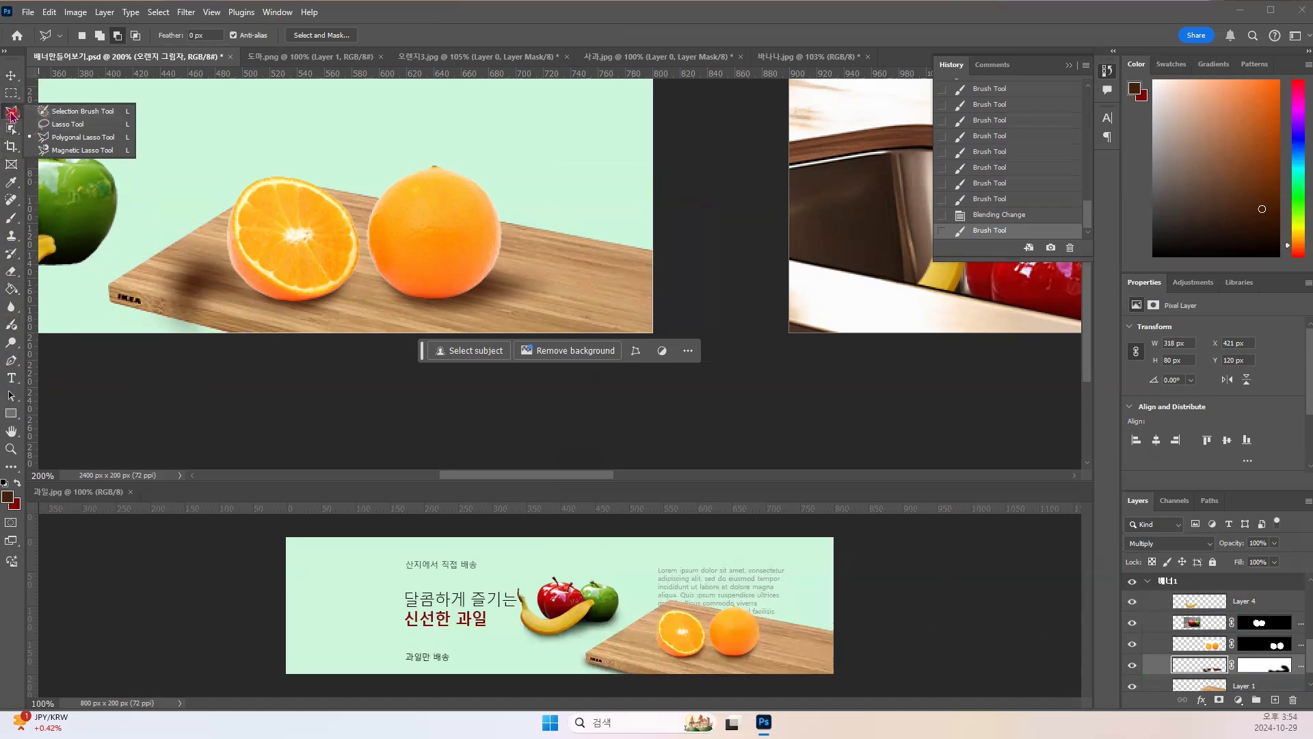
click(75, 136)
Step: Hide the trial shadow near the IKEA mark by painting black over it on the shadow layer's mask
click(10, 219)
click(1251, 671)
key(d)
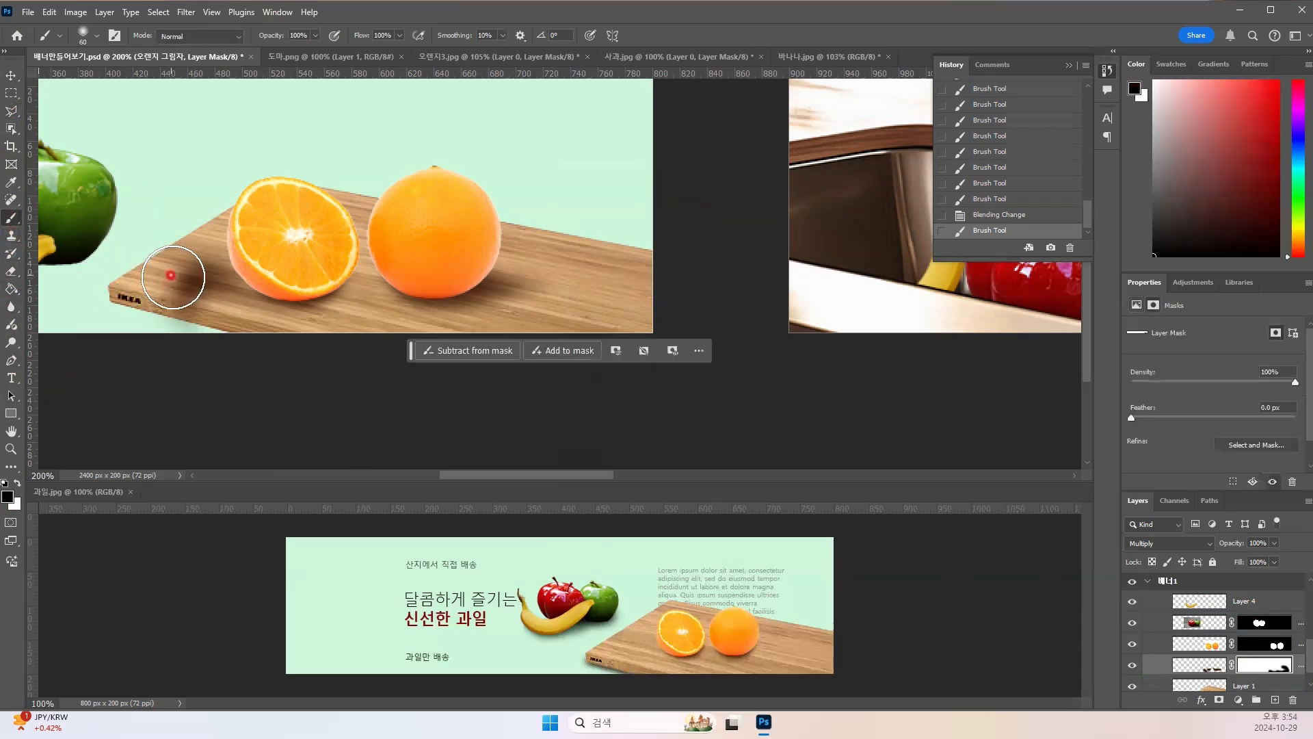
mouse_move(166, 257)
mouse_down()
mouse_move(183, 310)
mouse_move(188, 253)
mouse_move(191, 288)
mouse_move(208, 249)
mouse_move(207, 290)
mouse_up()
mouse_move(203, 297)
mouse_down()
mouse_move(233, 351)
mouse_move(158, 262)
mouse_up()
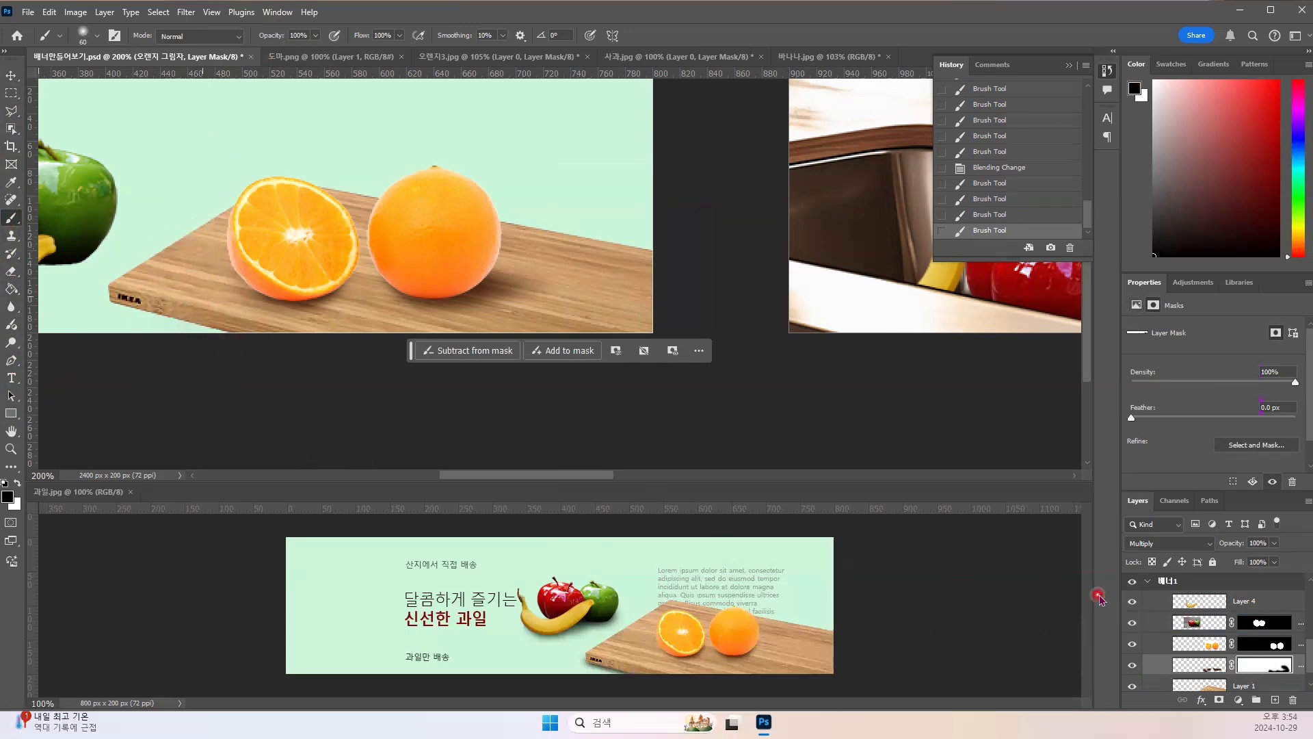
Step: Rename the cutting board layer, Layer 1, as 도마
click(1216, 686)
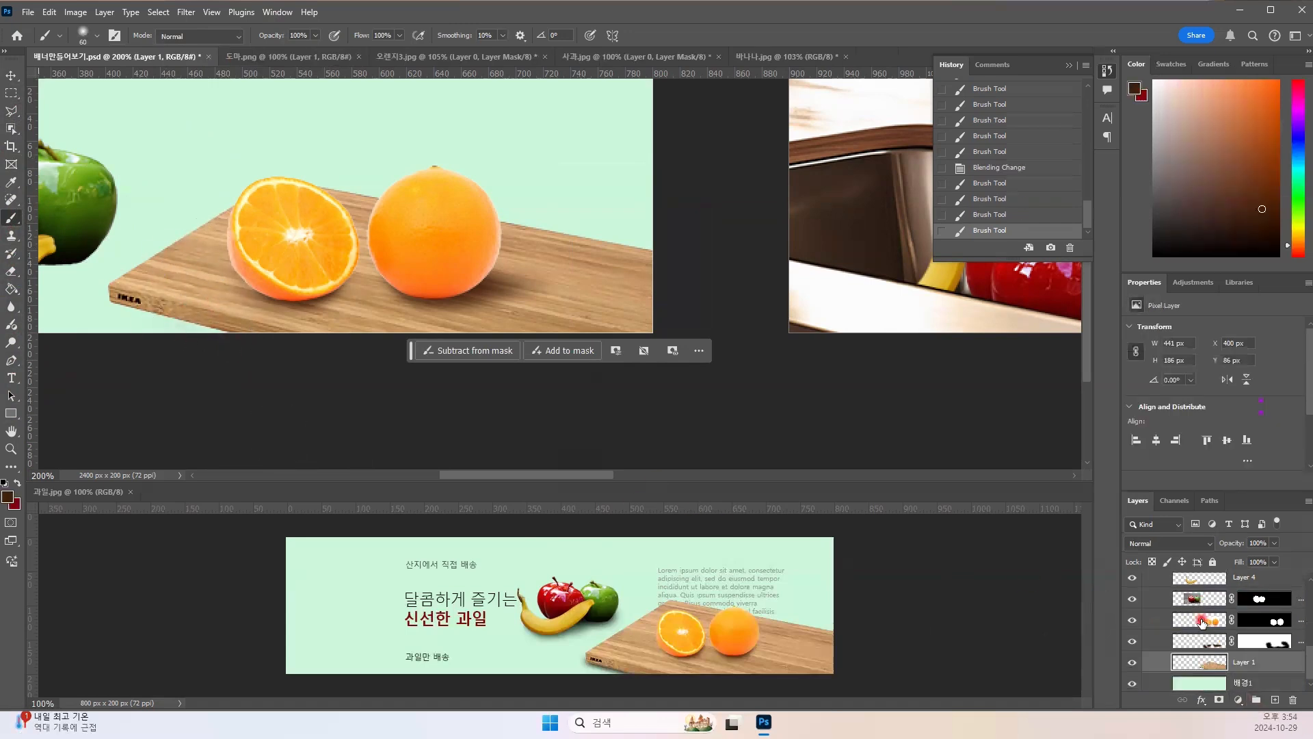
double_click(1246, 660)
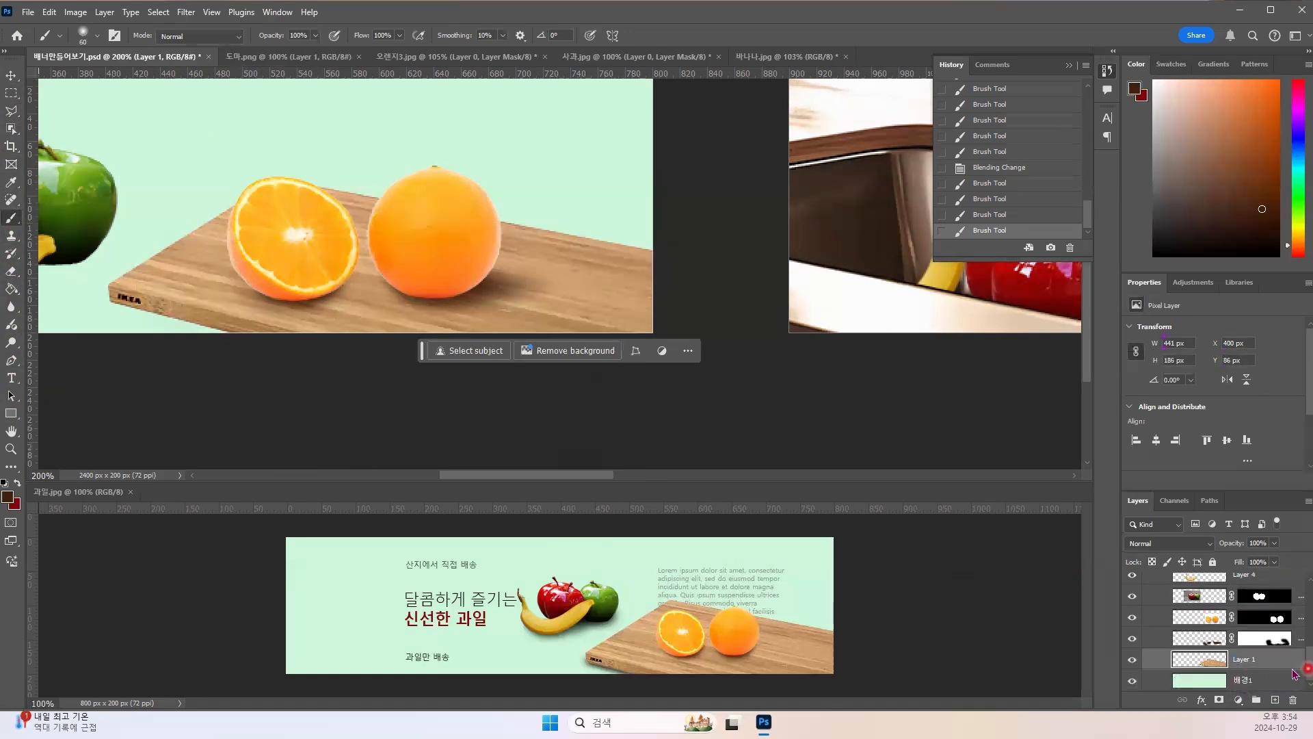
double_click(1246, 661)
key(Return)
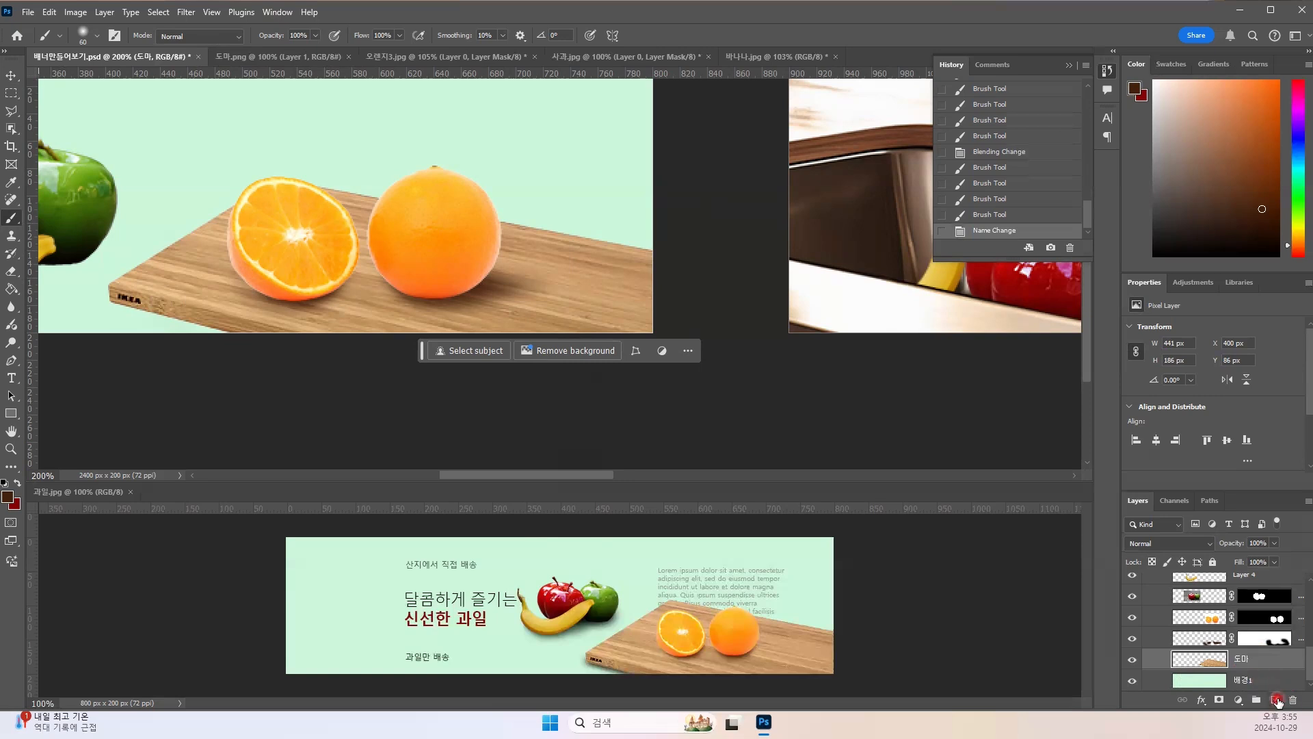
Step: Add an empty layer directly beneath the 도마 layer and name it 도마그림자
ctrl+click(1277, 701)
scroll(1235, 612, down, 1)
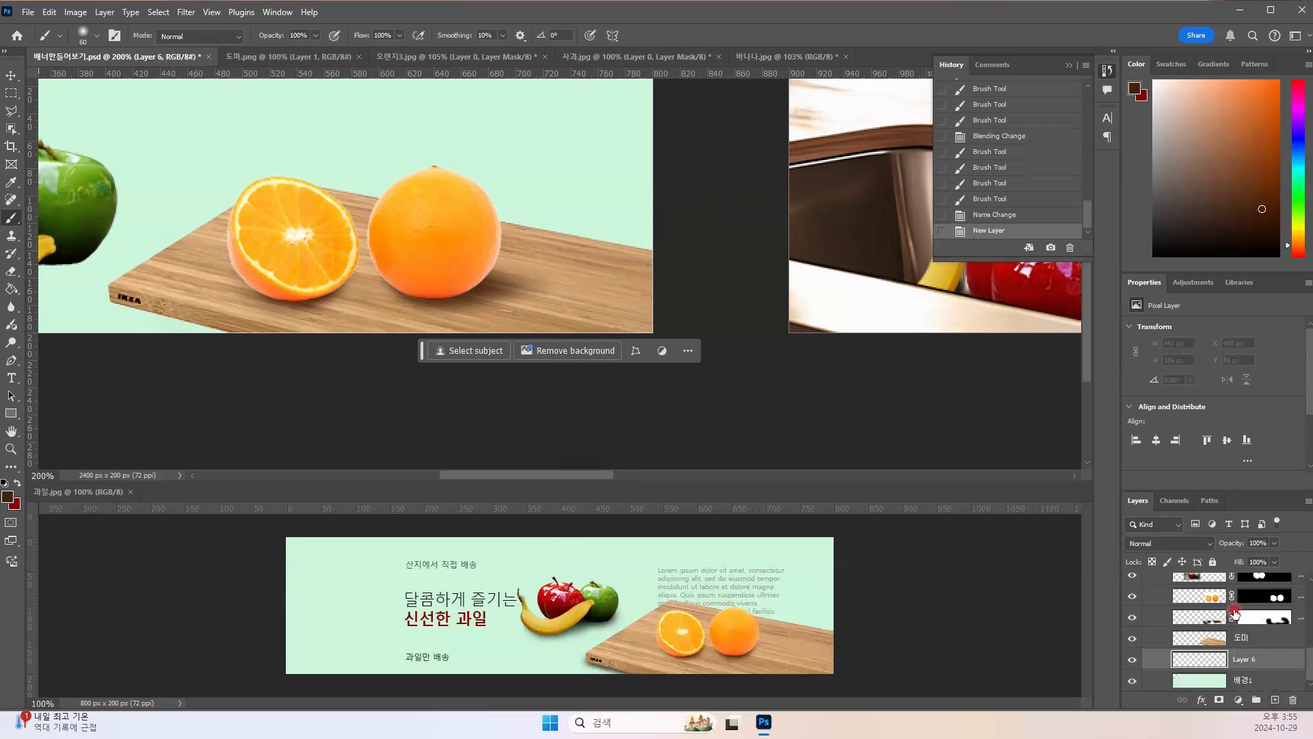
double_click(1252, 663)
click(1270, 649)
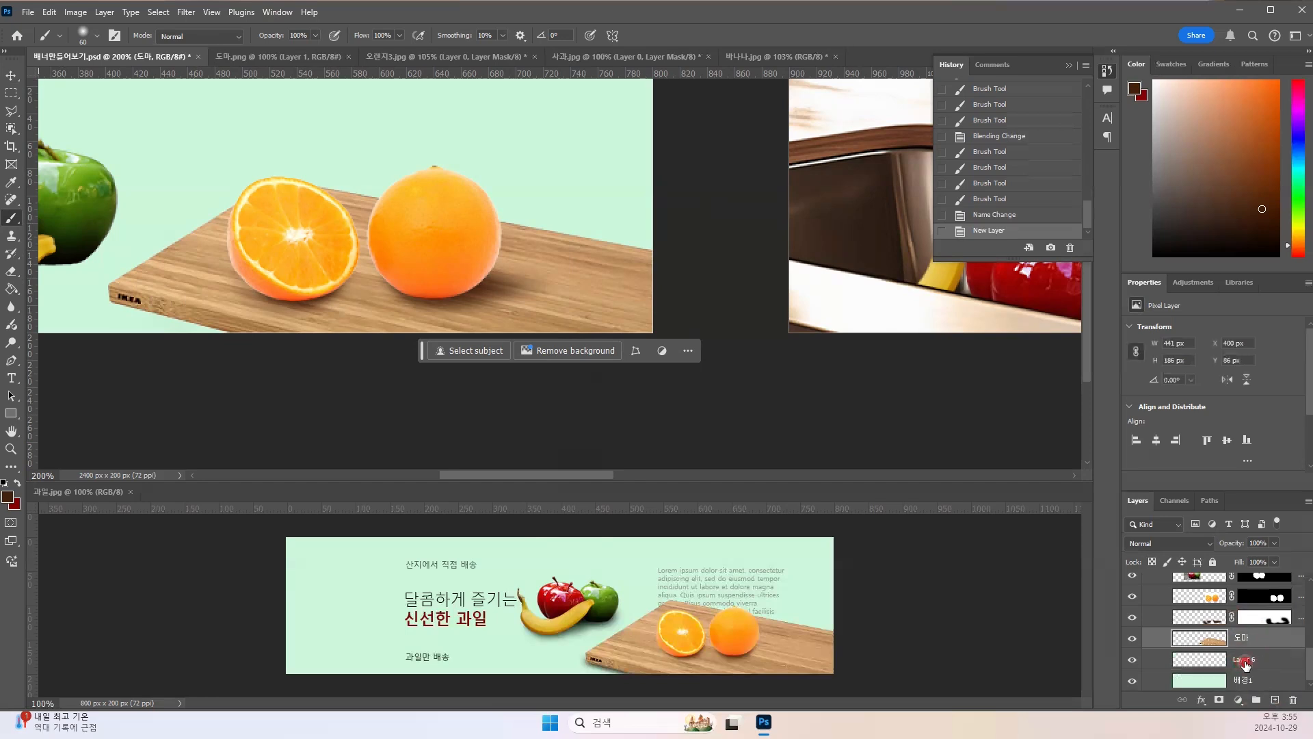
double_click(1245, 663)
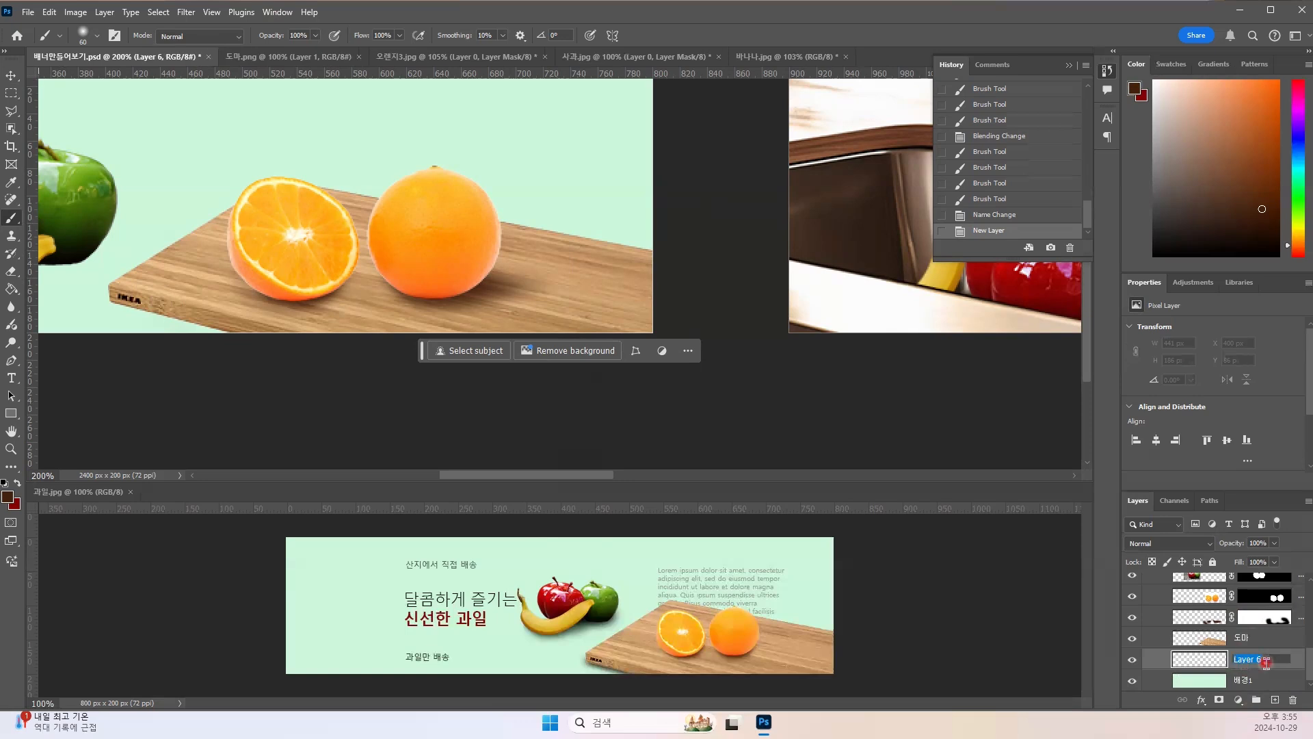
text(도마그림자)
key(Return)
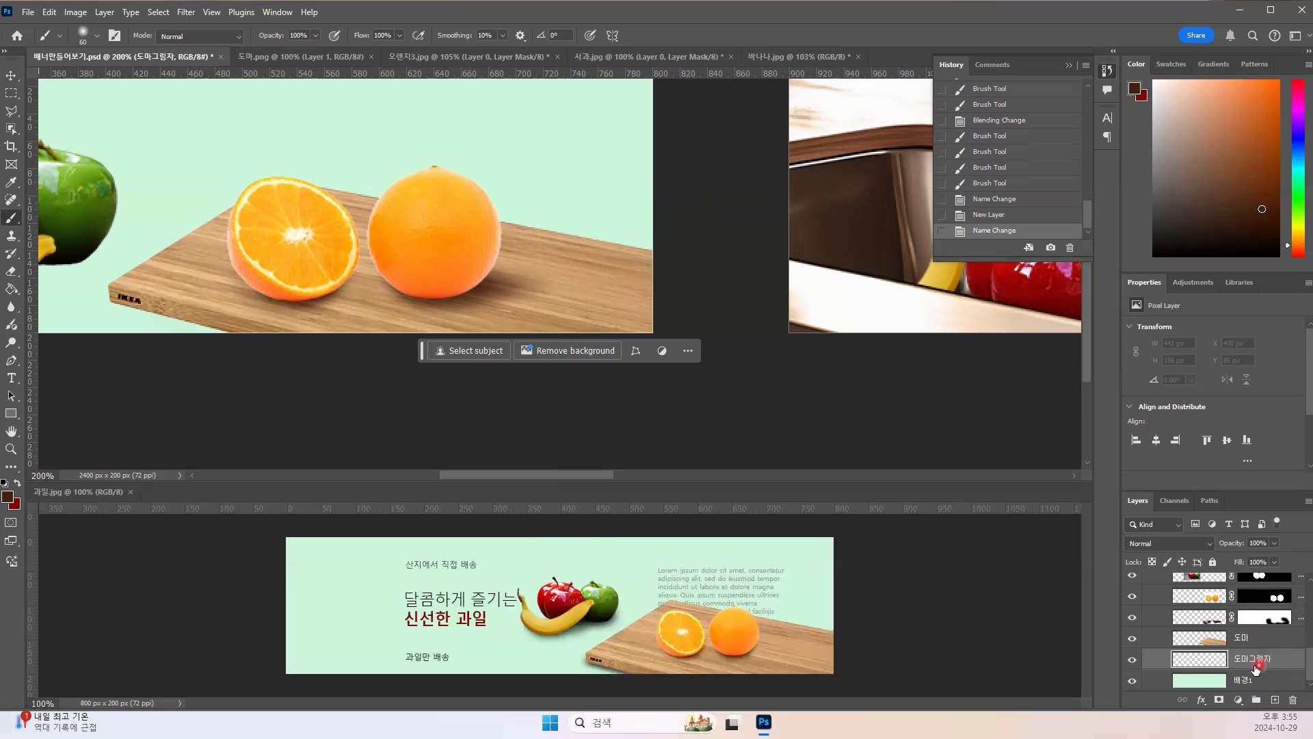
Step: Set the foreground colour to dark brown #41311f, darkened from a sample of the cutting board, and reduce the brush size
click(8, 502)
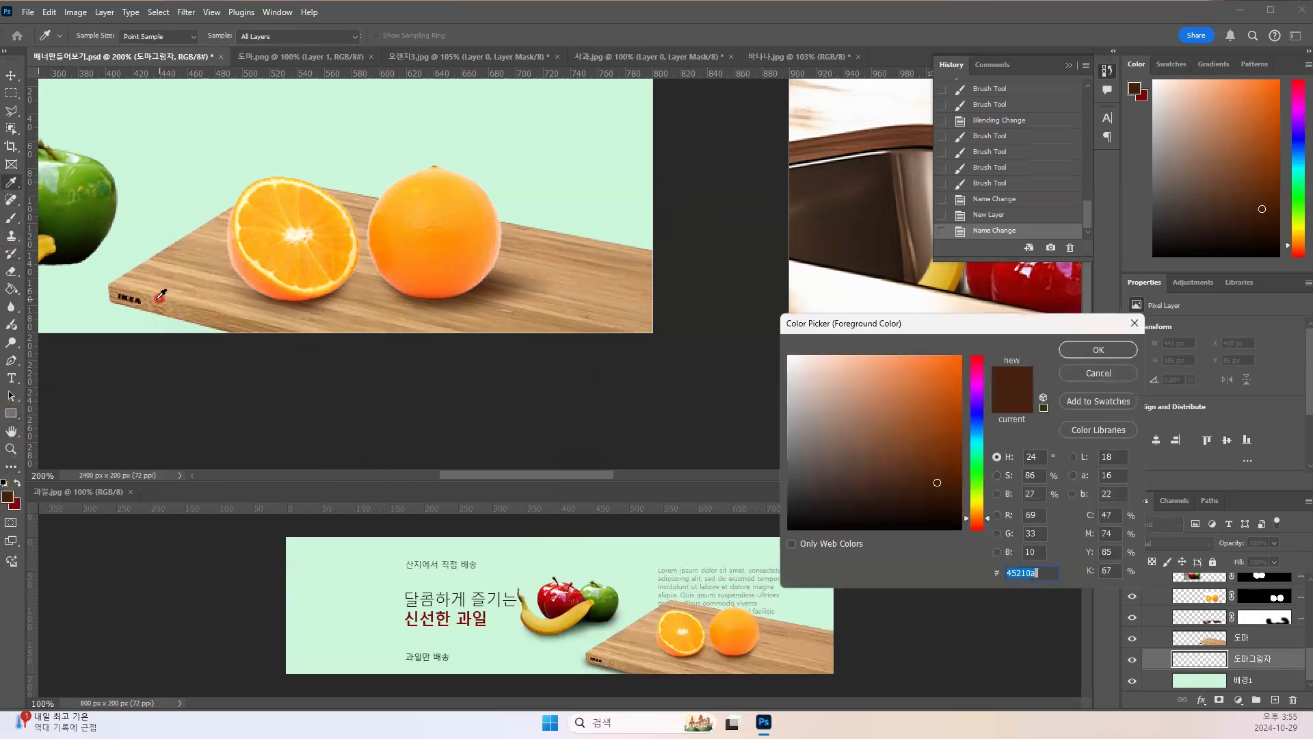
click(155, 301)
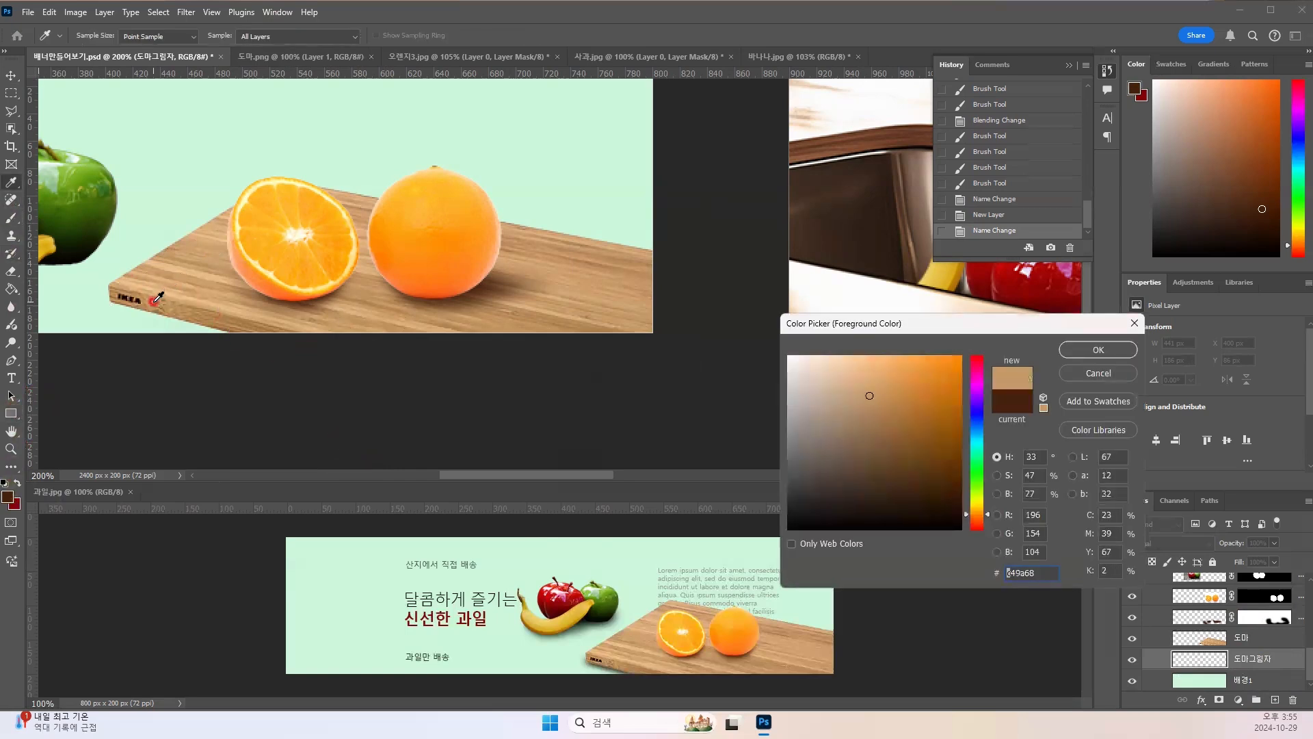
drag(870, 396, 880, 485)
click(1098, 349)
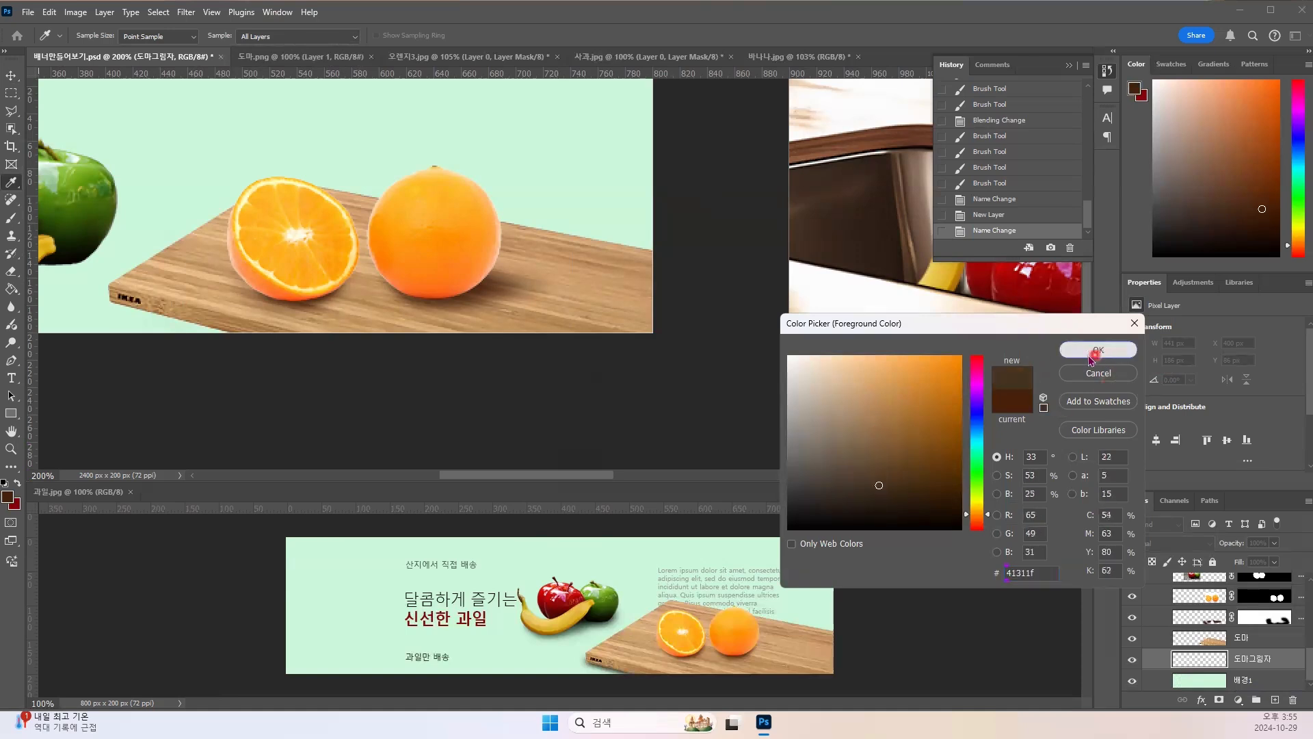
key(bracketleft)
key(bracketleft)
key(bracketleft)
key(bracketleft)
key(bracketleft)
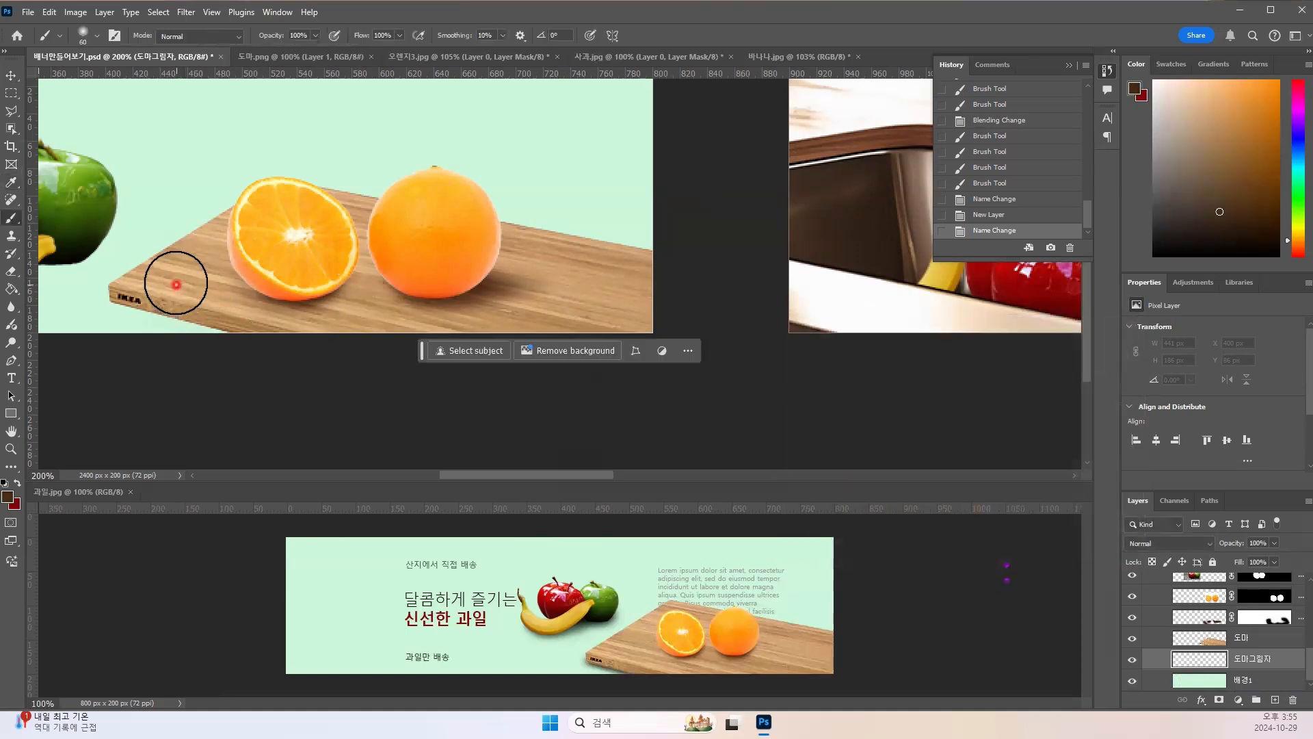
Step: Paint the dark brown shadow along the cutting board's lower front edge on the 도마그림자 layer with a 25 px brush
key(bracketleft)
key(bracketleft)
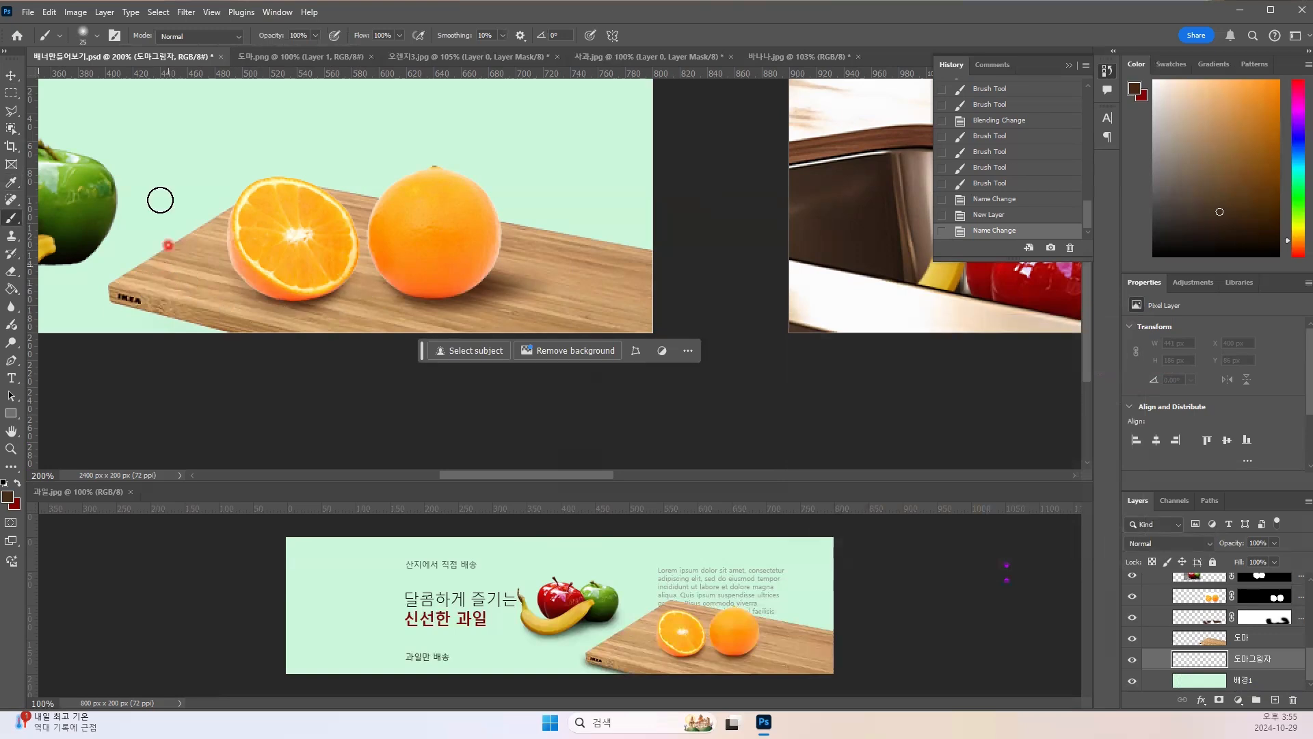
click(121, 295)
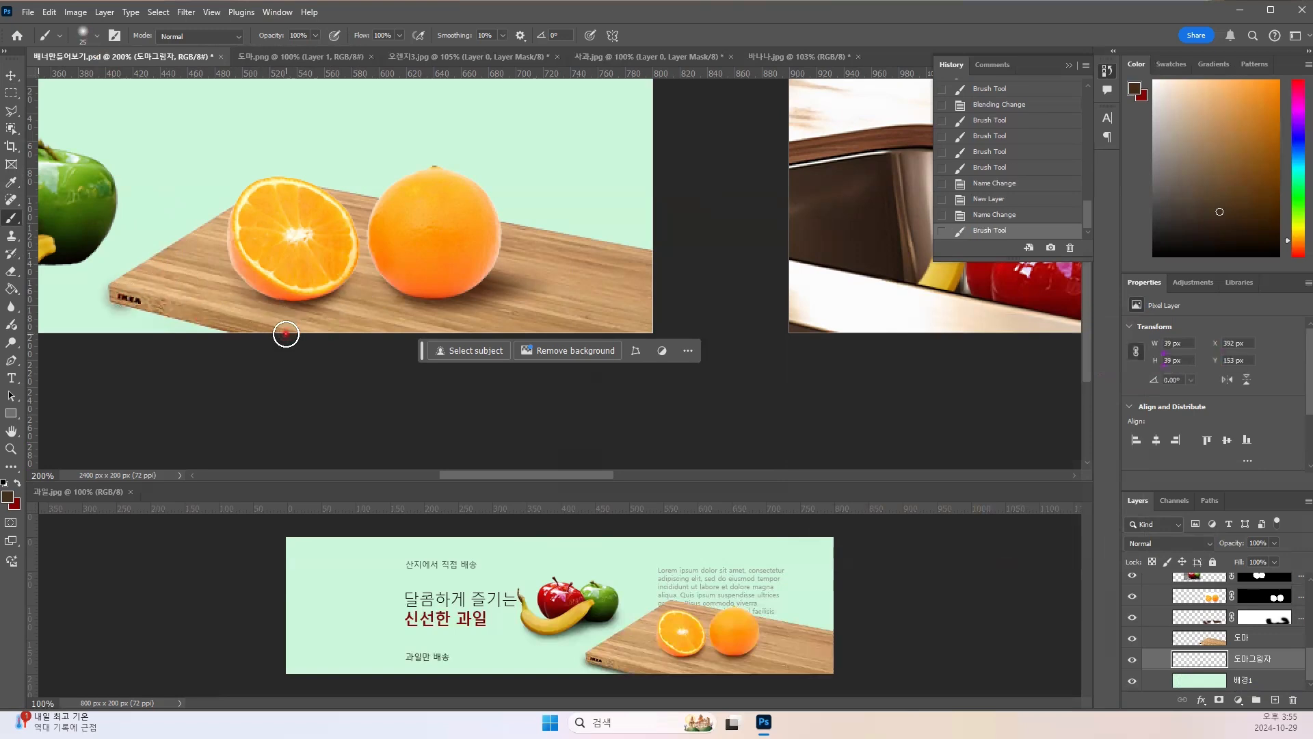
shift+click(286, 334)
click(271, 338)
shift+click(121, 298)
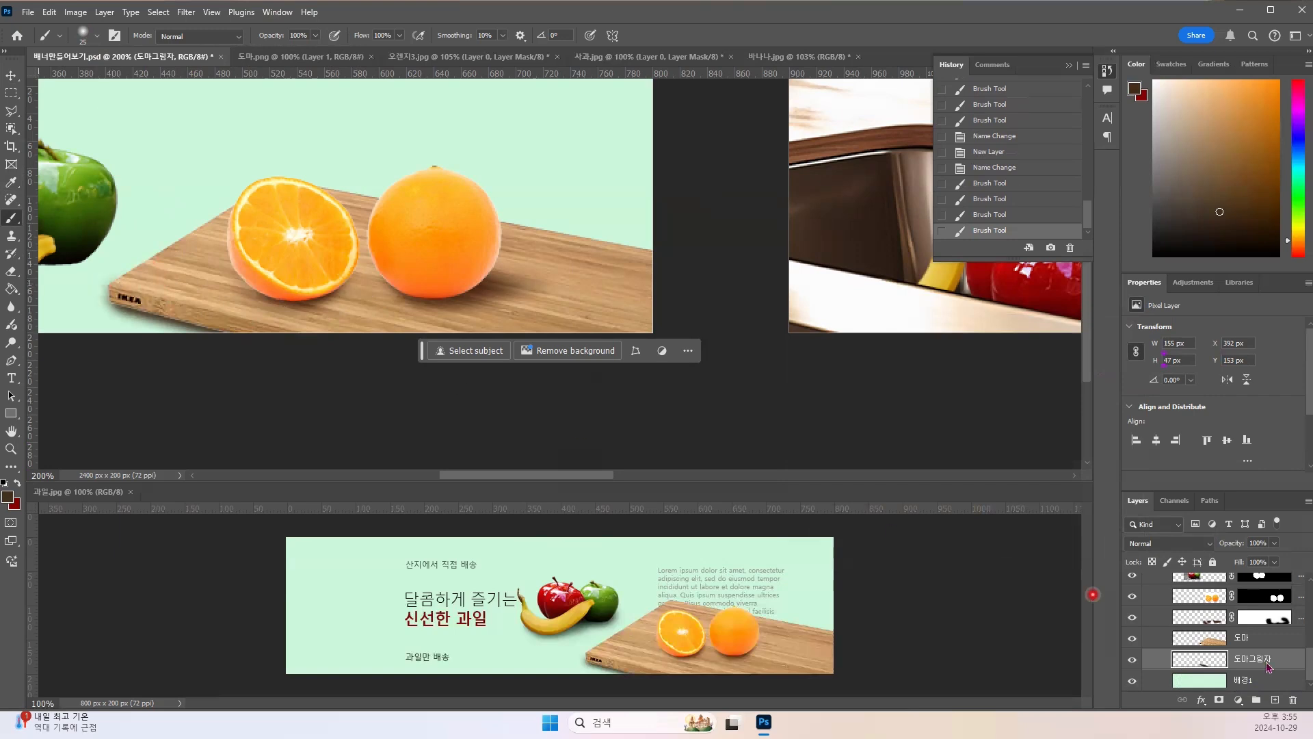
Step: Add a layer mask to 도마그림자 and trim the excess shadow around the board's front corner and edges with a 40 px black brush
click(1219, 700)
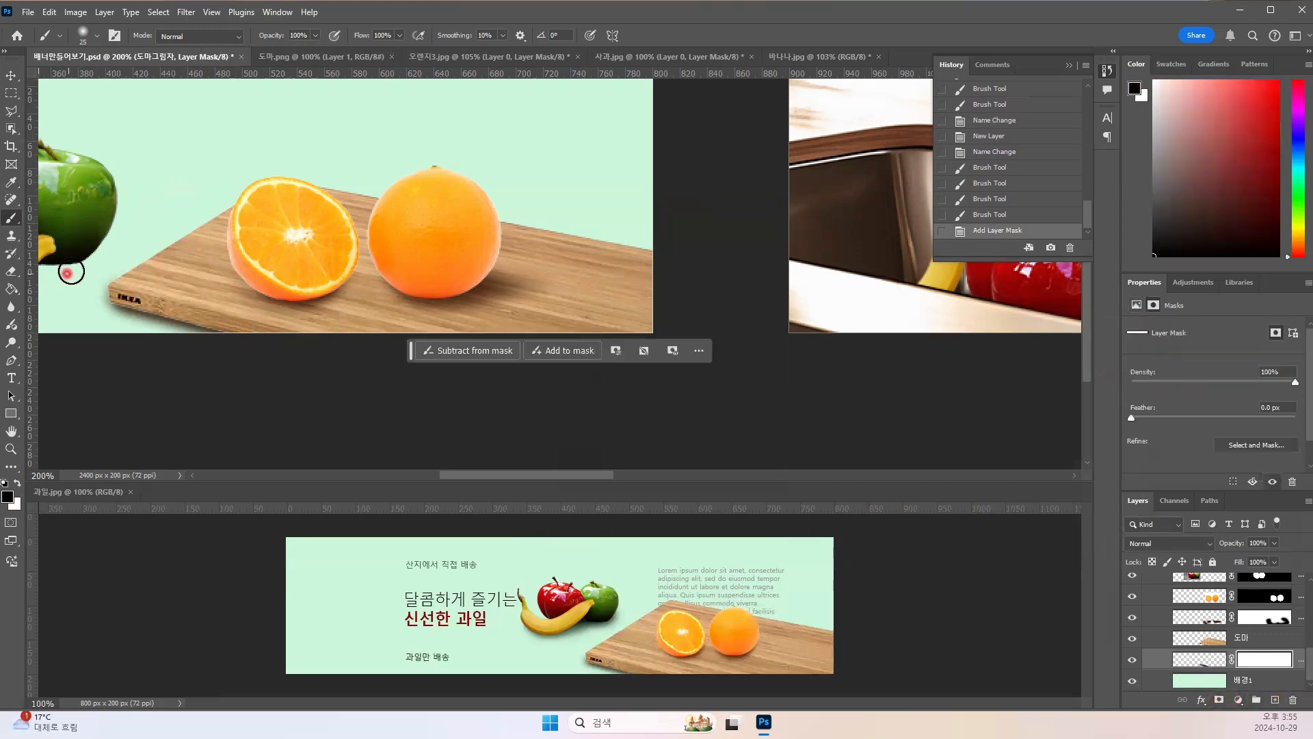
key(bracketright)
key(bracketright)
key(bracketright)
mouse_move(51, 331)
mouse_down()
mouse_move(132, 258)
mouse_move(86, 320)
mouse_move(198, 369)
mouse_move(164, 359)
mouse_up()
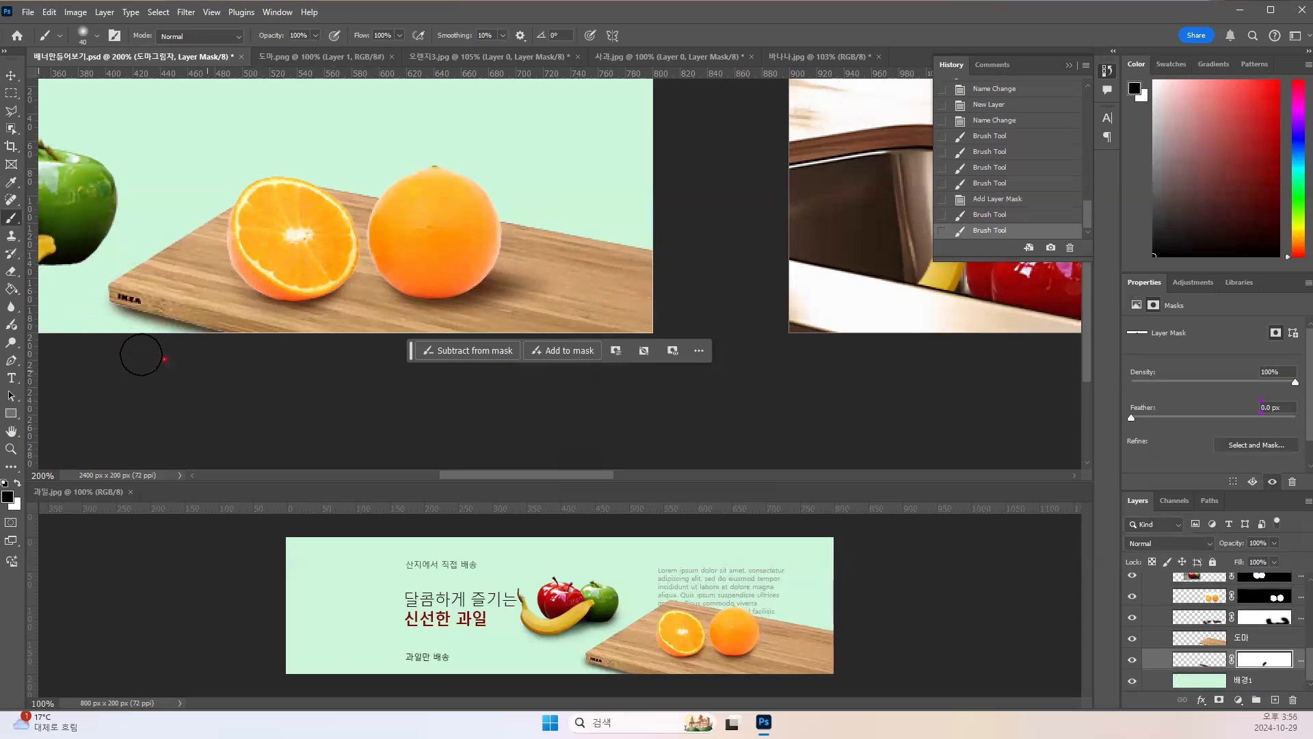
drag(125, 314, 131, 282)
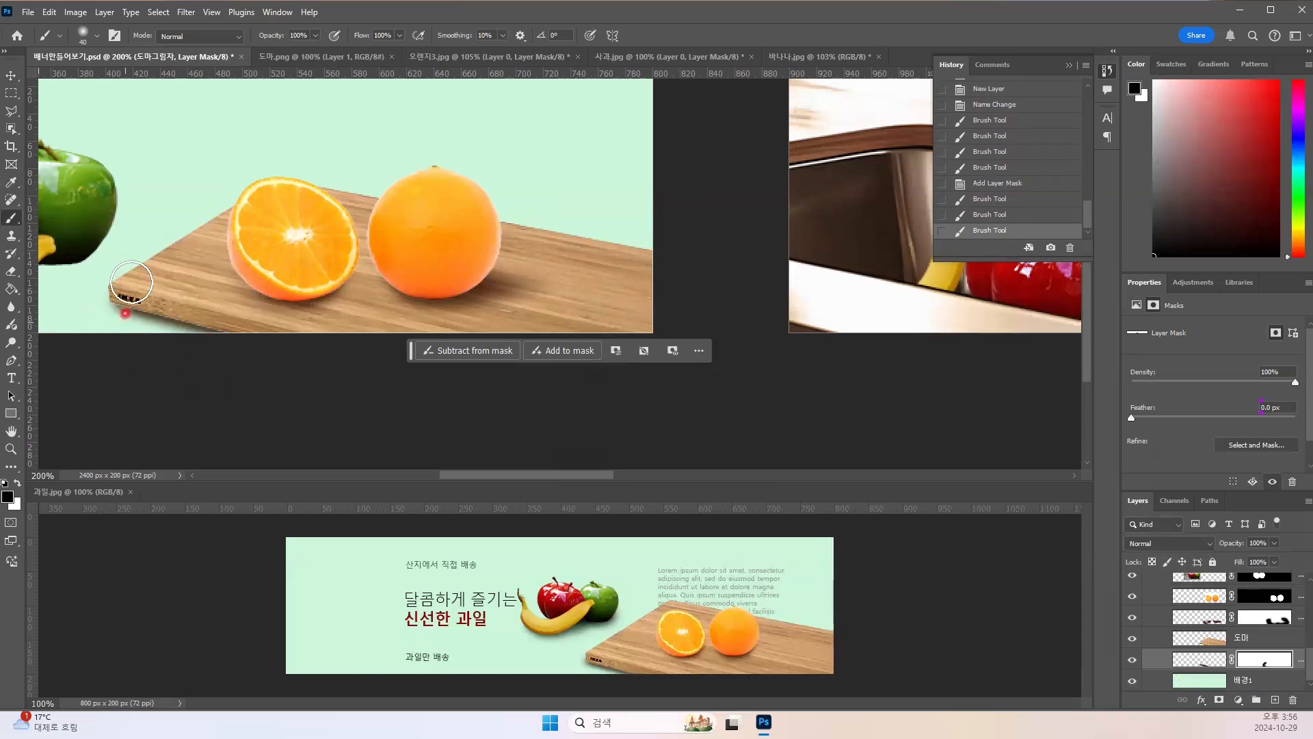
drag(192, 247, 332, 187)
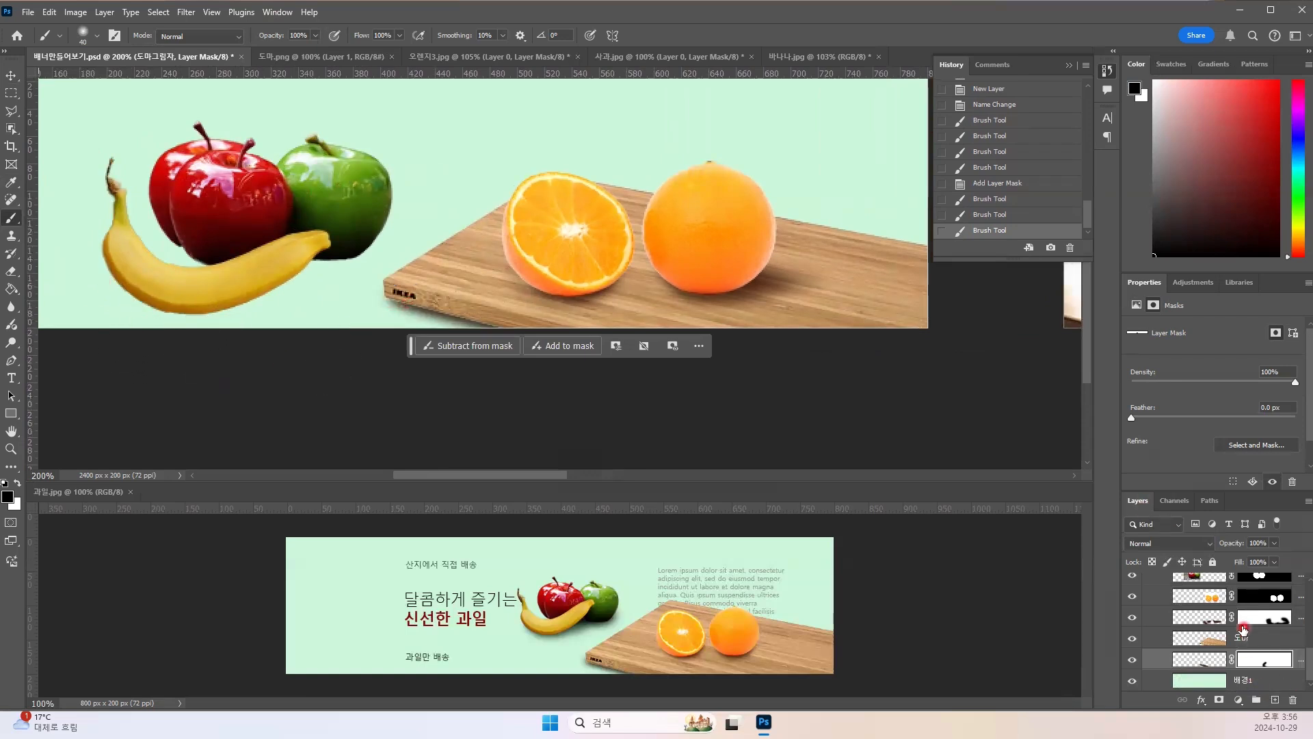
Step: Add an empty layer directly beneath the apples layer, Layer 3
scroll(1203, 637, up, 1)
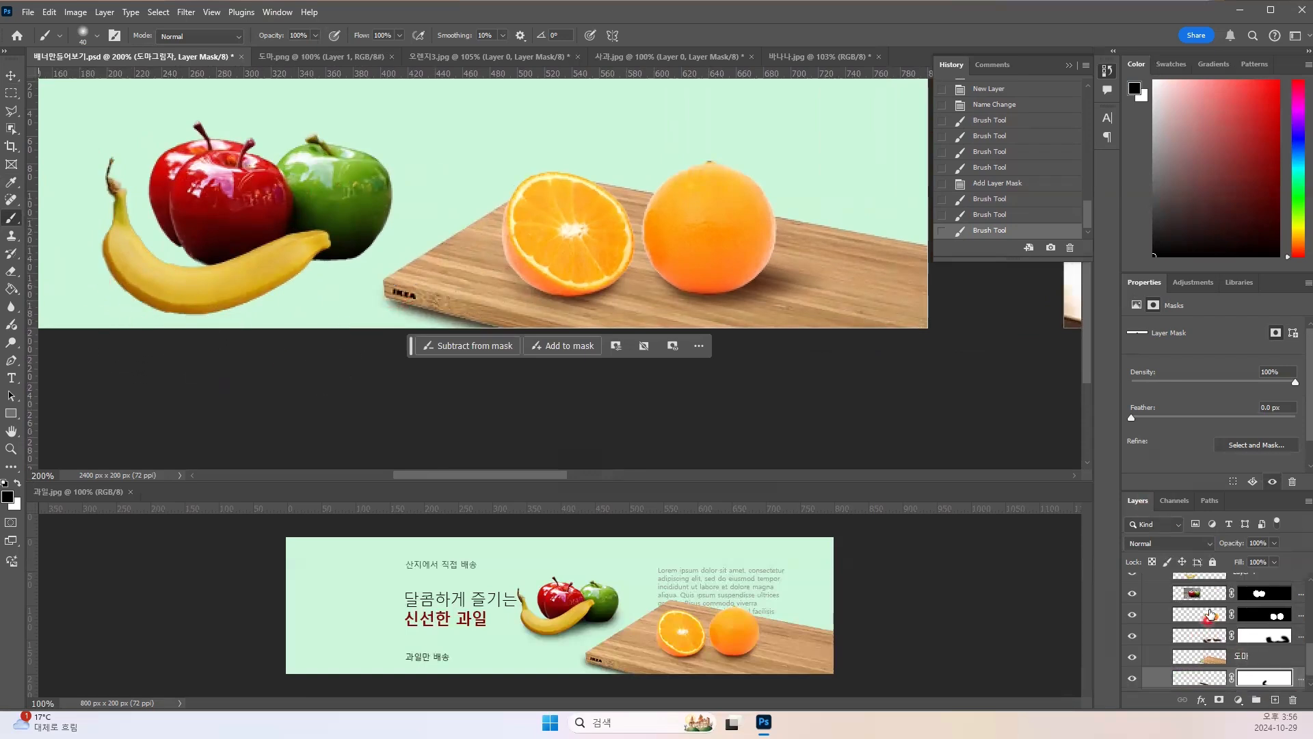
click(1211, 596)
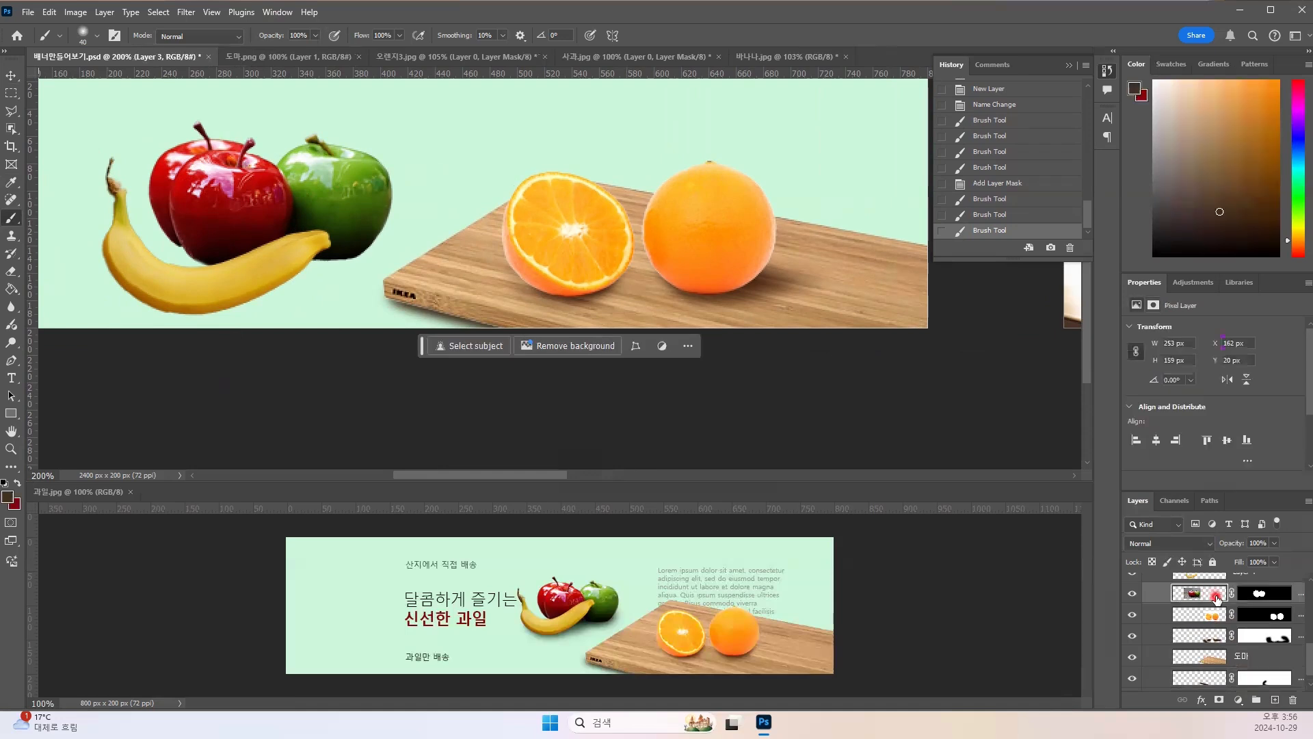
click(14, 80)
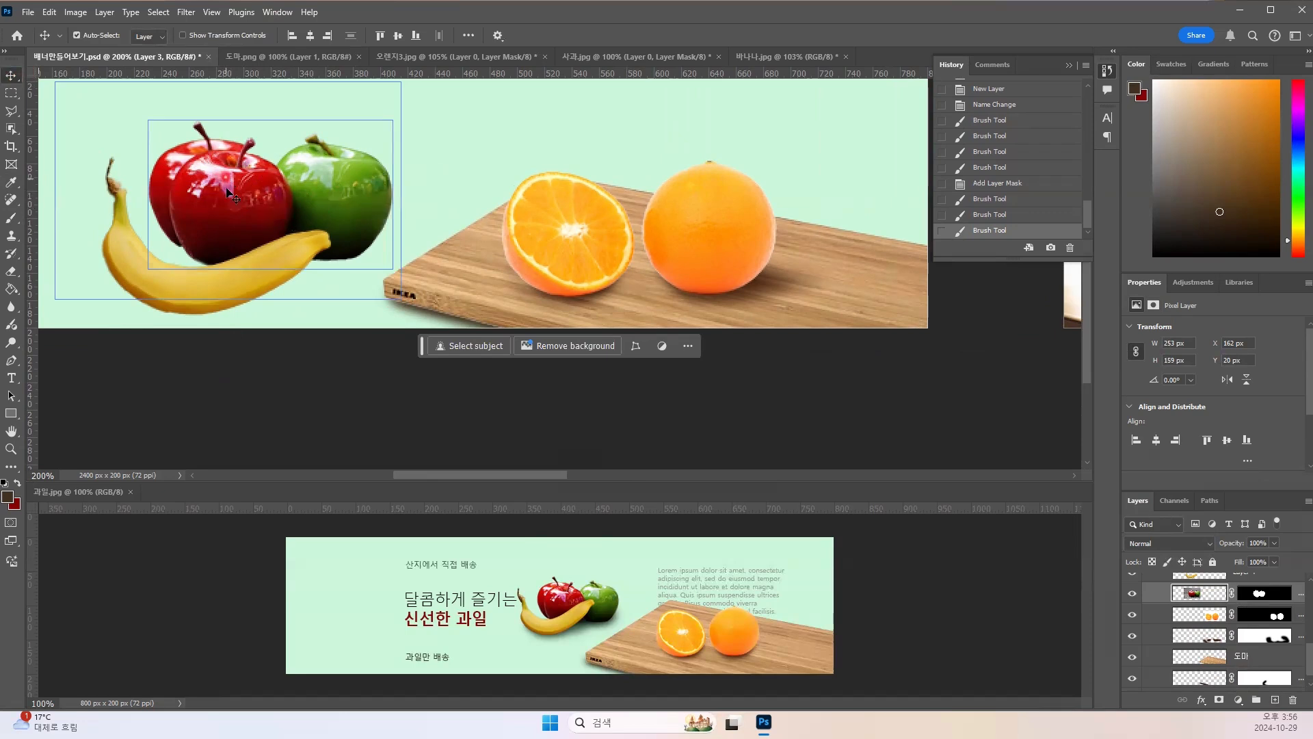
click(225, 262)
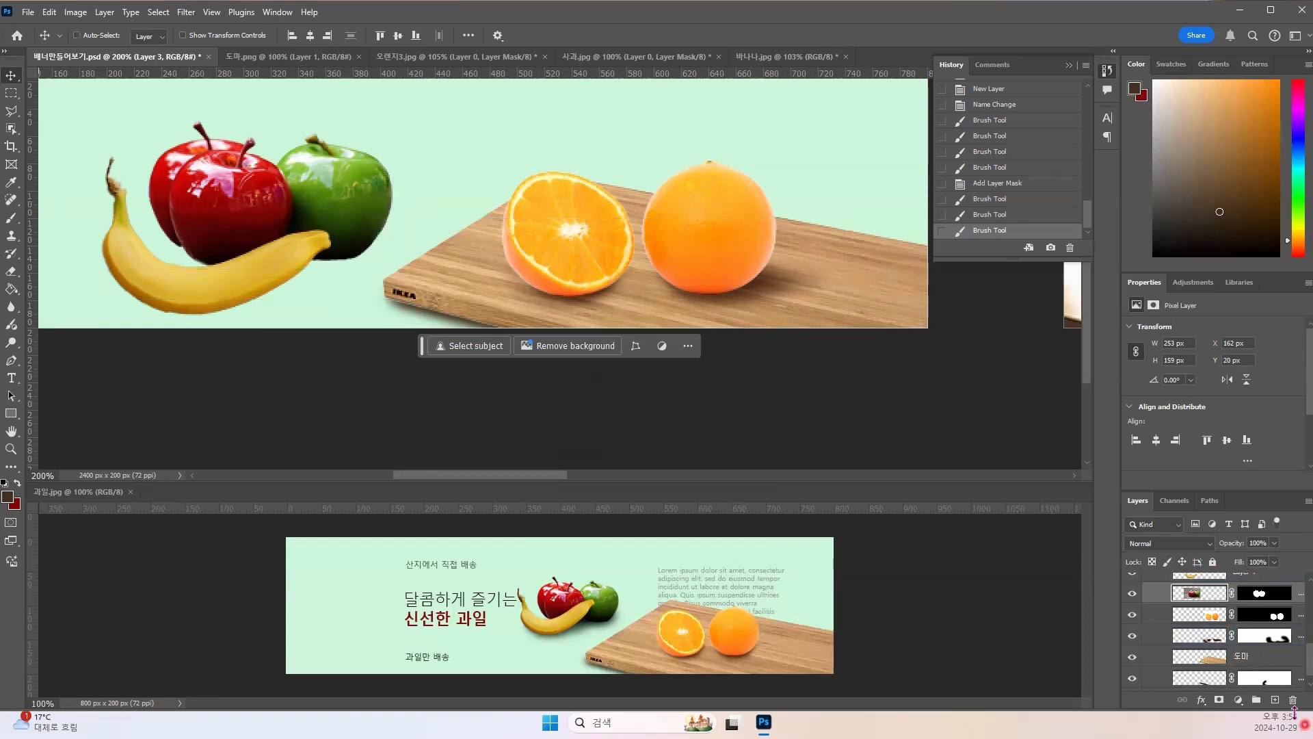
click(1274, 703)
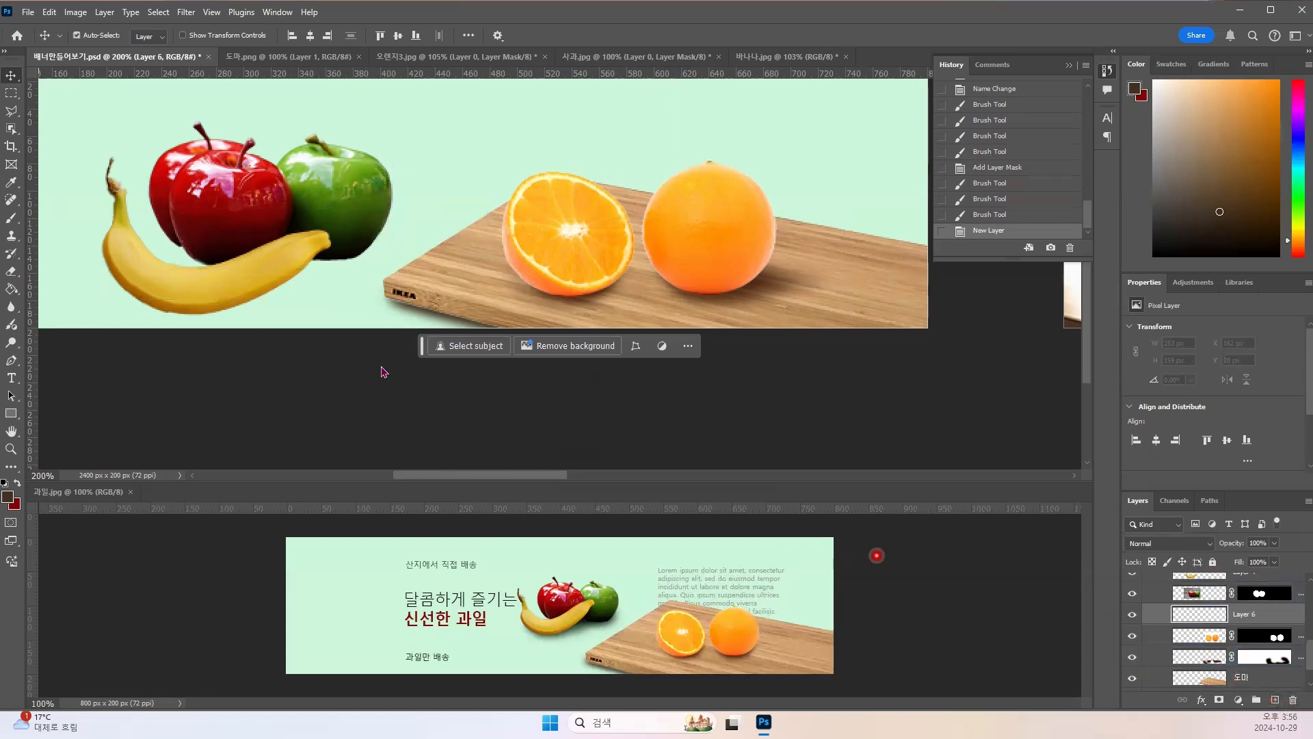
Step: Set the foreground colour to dark red #220202, darkened from a sample of the red apple, and set the new layer's blend mode to Multiply
click(11, 217)
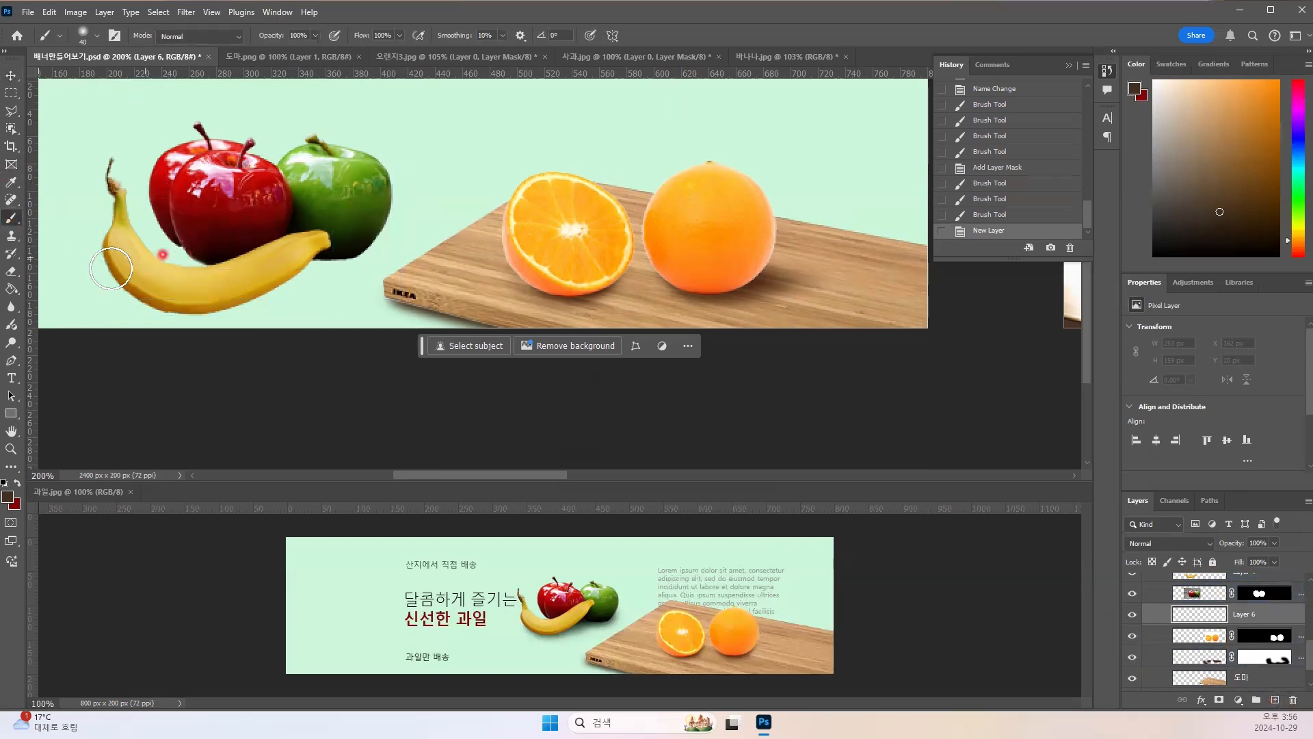
click(8, 497)
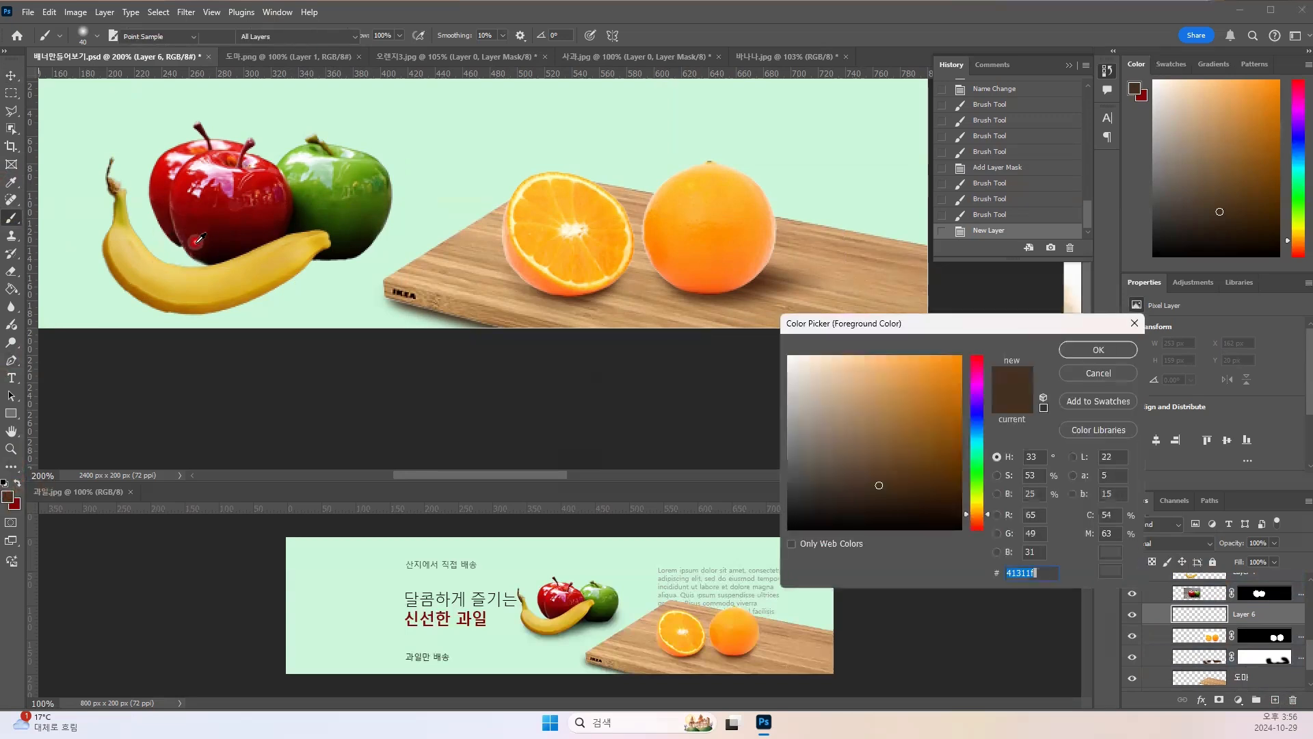
click(214, 243)
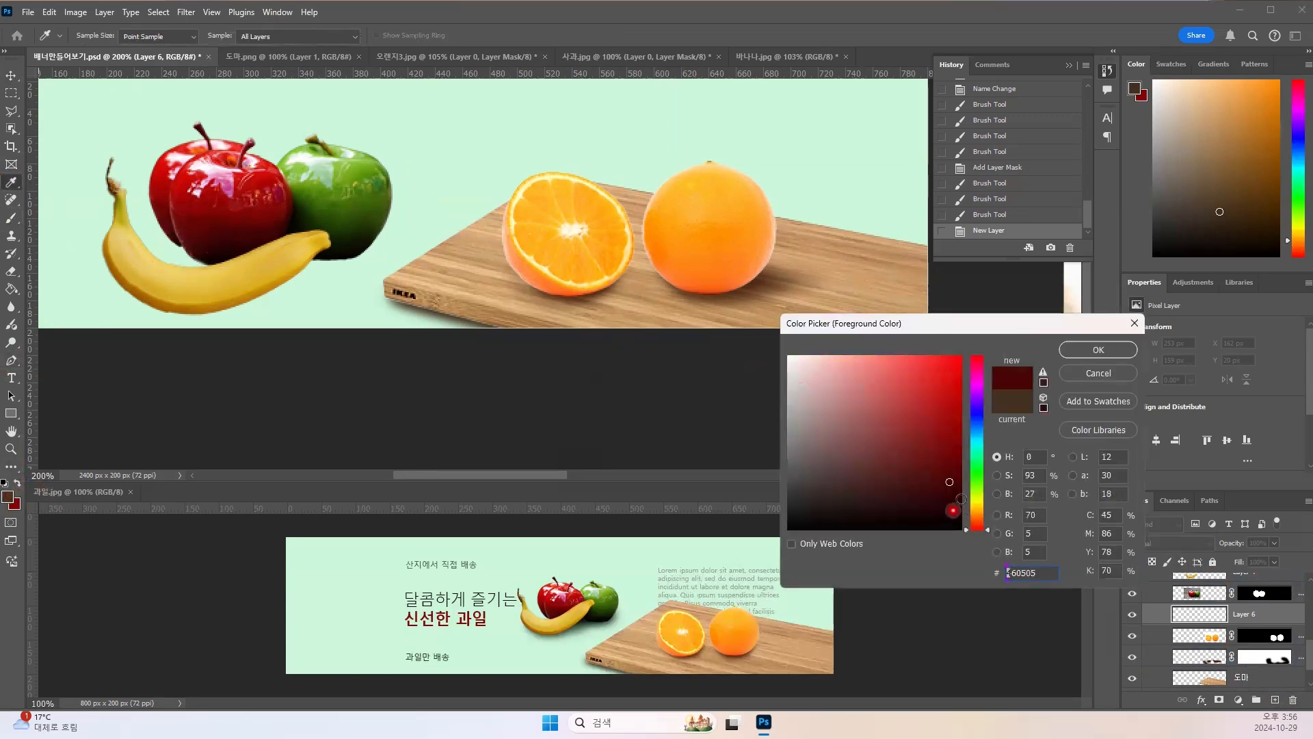
drag(952, 499, 951, 507)
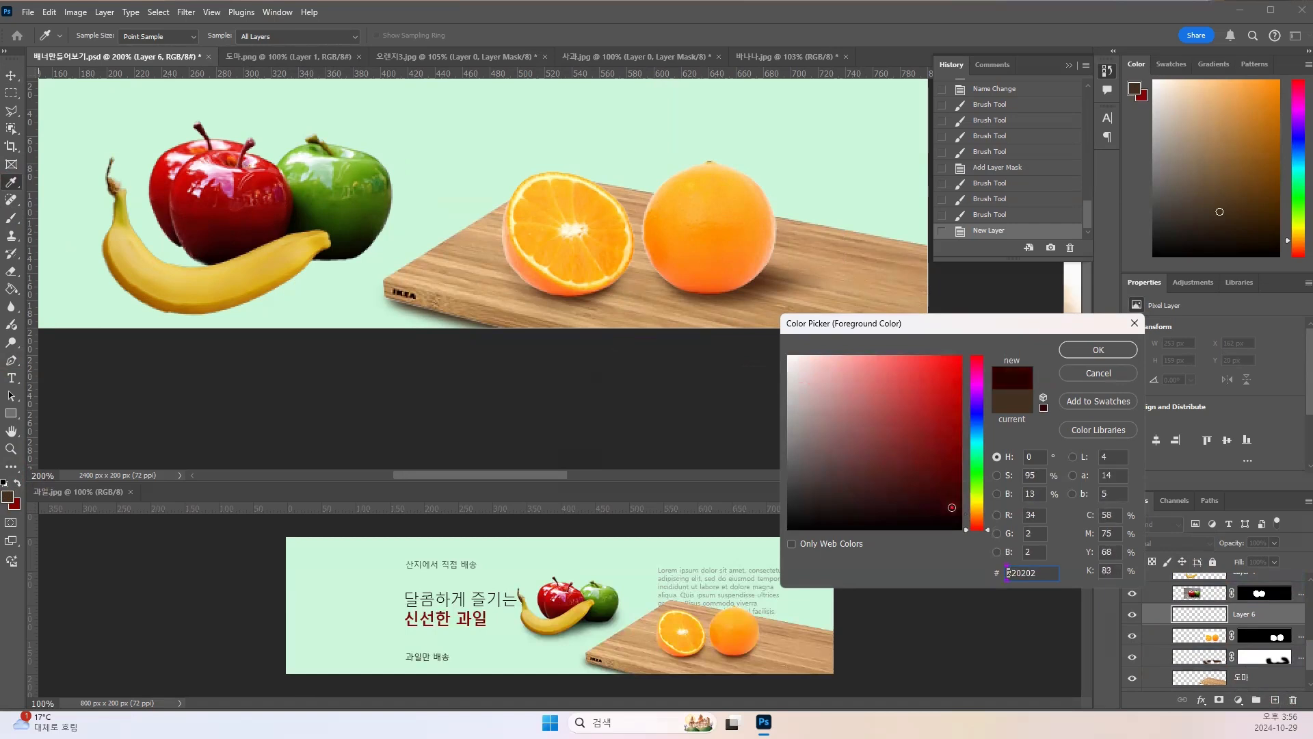
click(1098, 351)
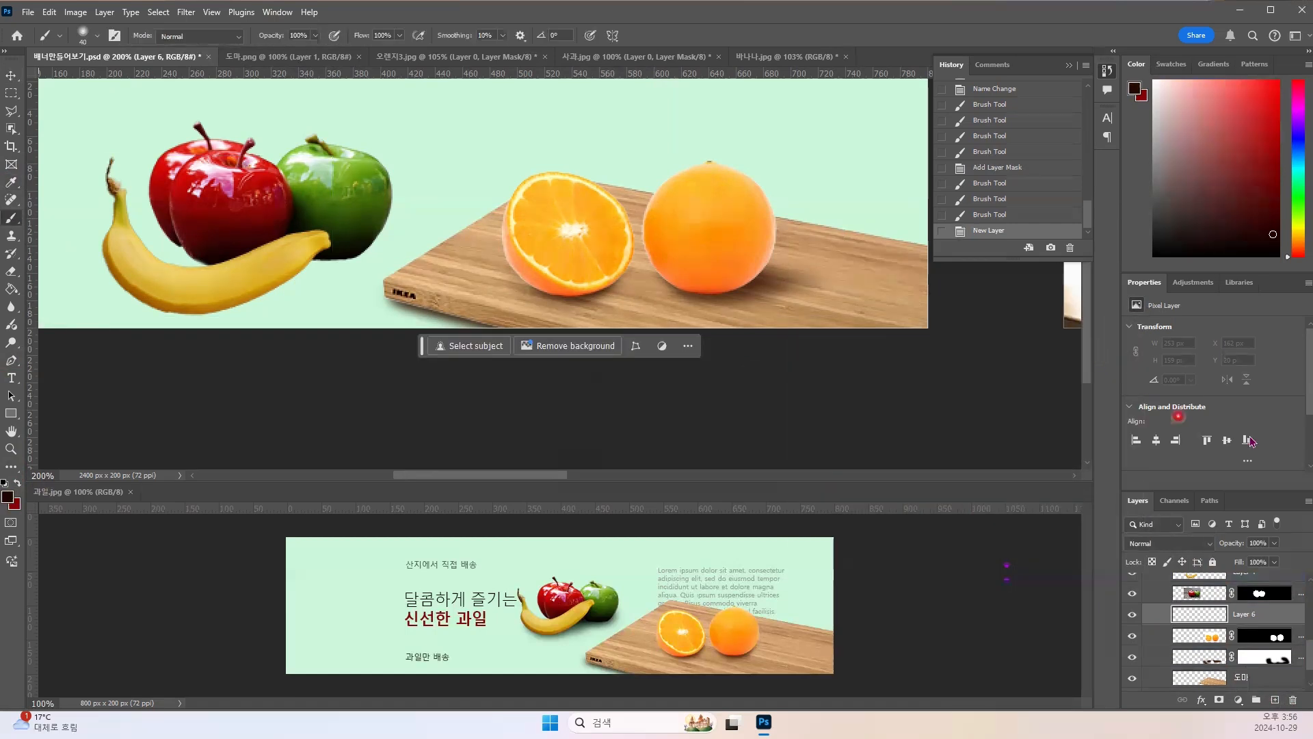
click(1209, 544)
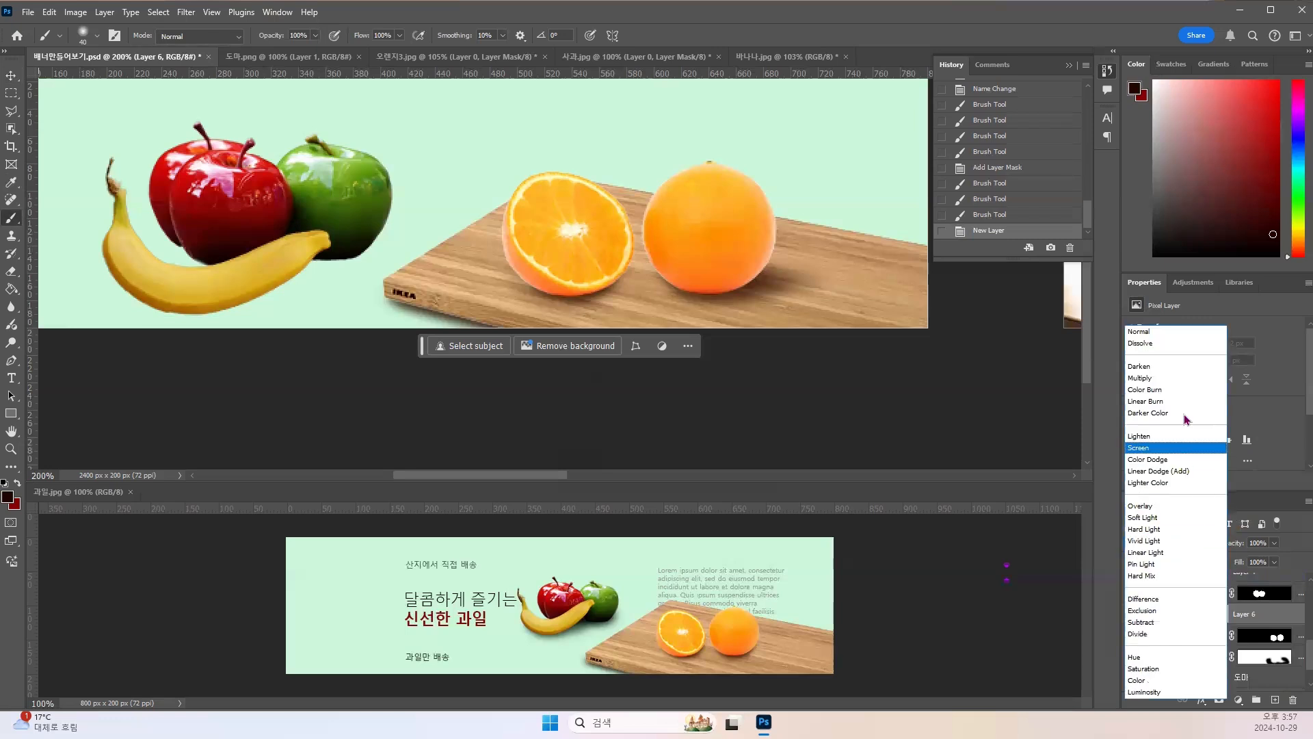
click(1168, 378)
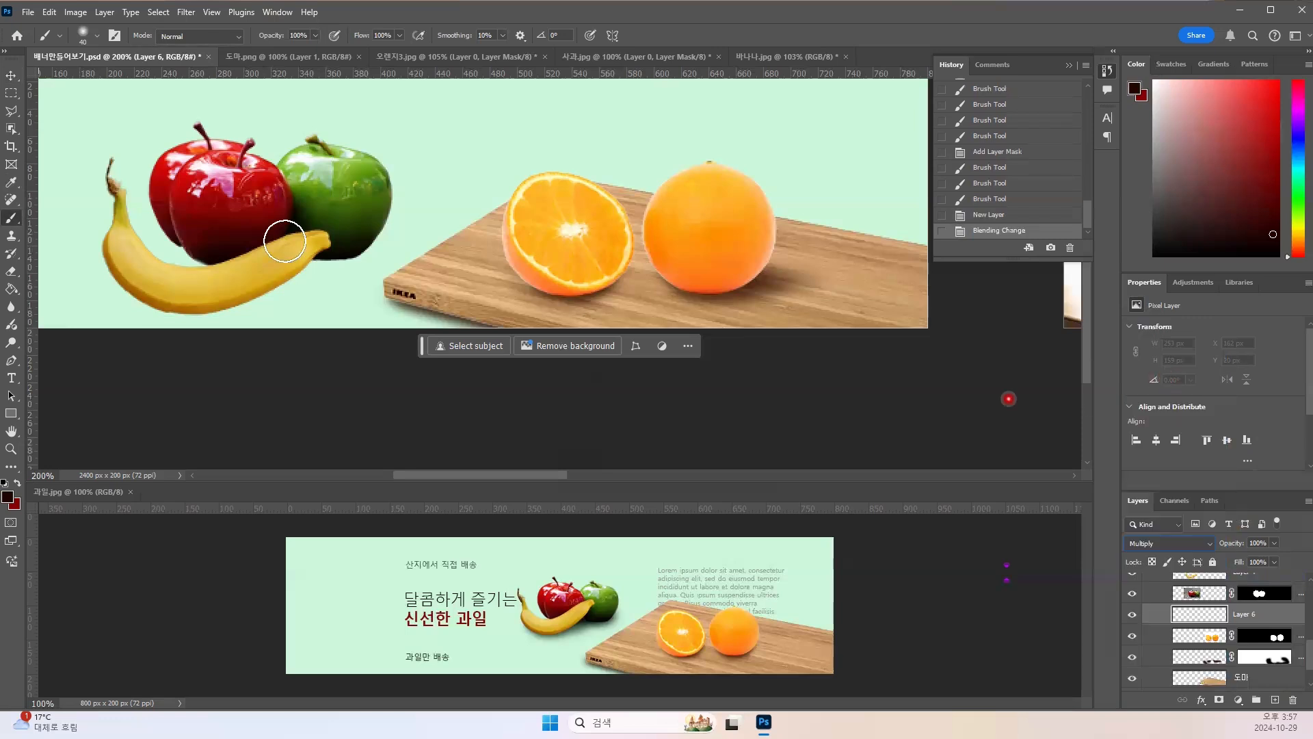
Step: Paint a dark red shadow beneath the red apples on the new layer with a 20 px brush
click(218, 242)
key(ctrl+z)
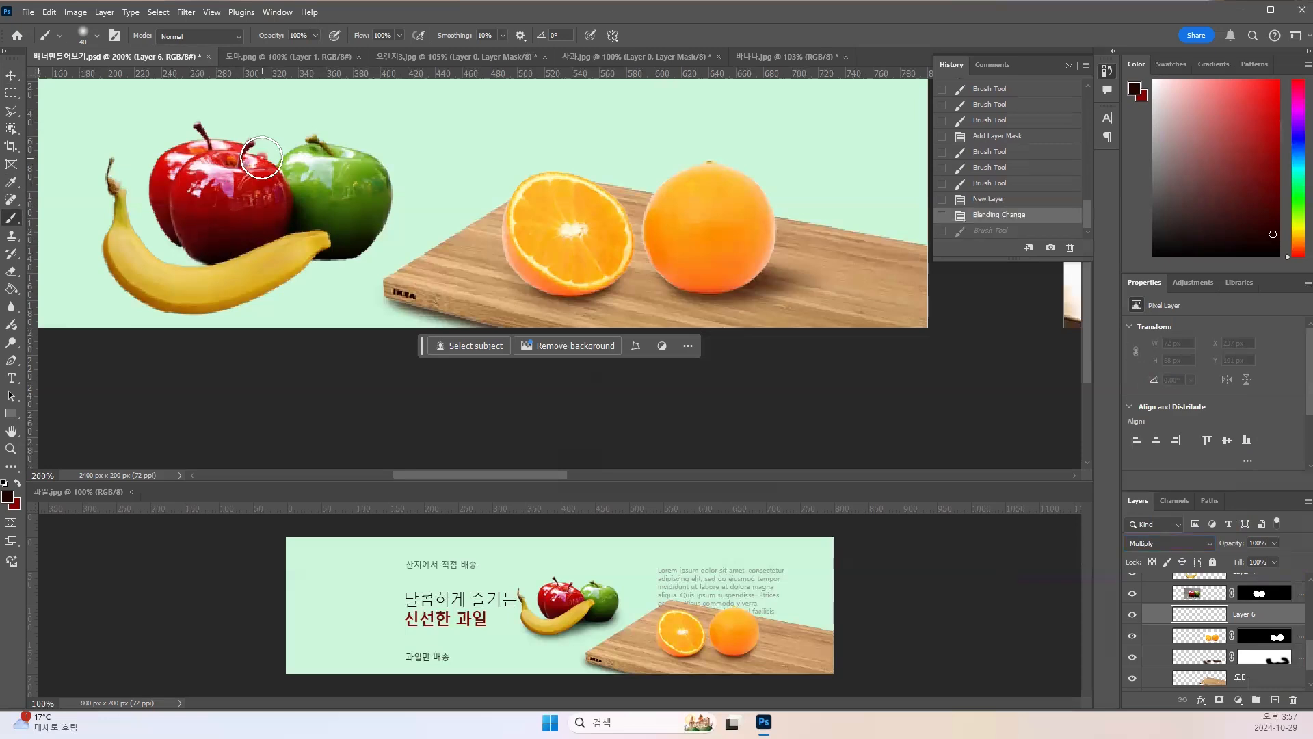
key(bracketleft)
key(bracketleft)
key(bracketleft)
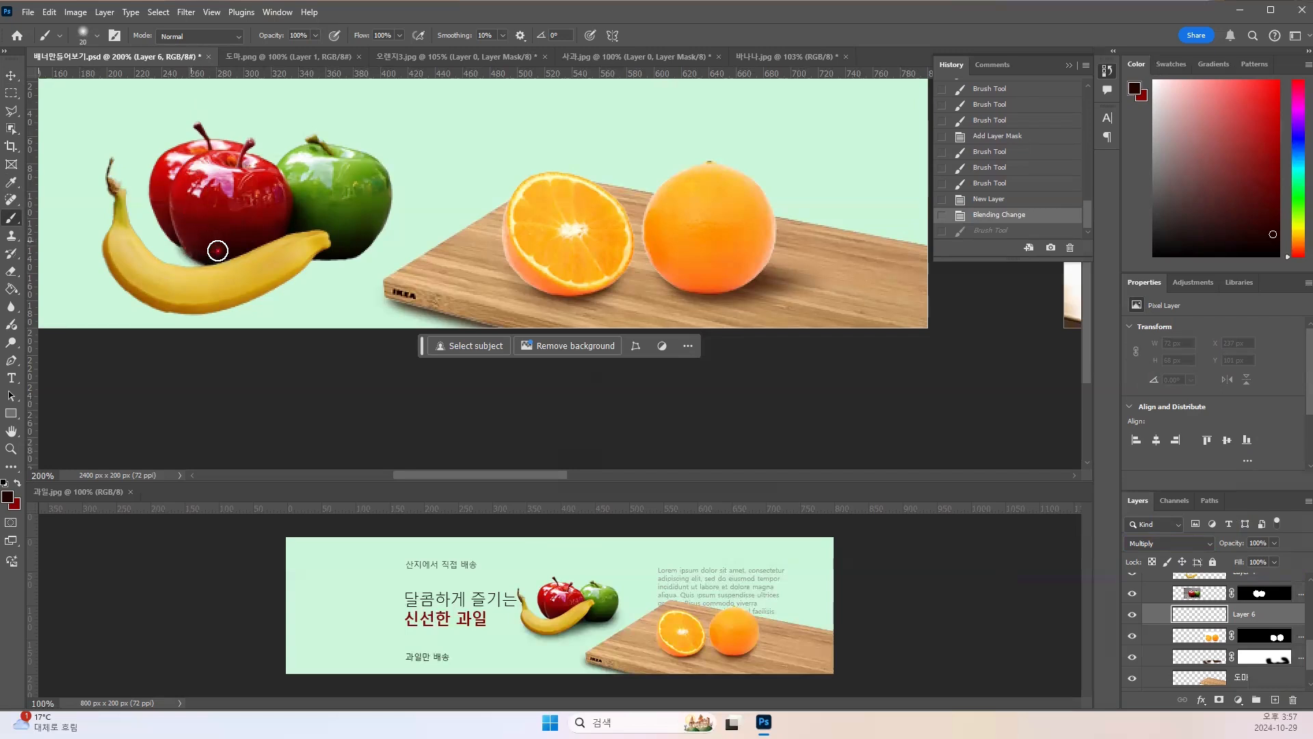
drag(196, 244, 203, 246)
drag(312, 265, 314, 266)
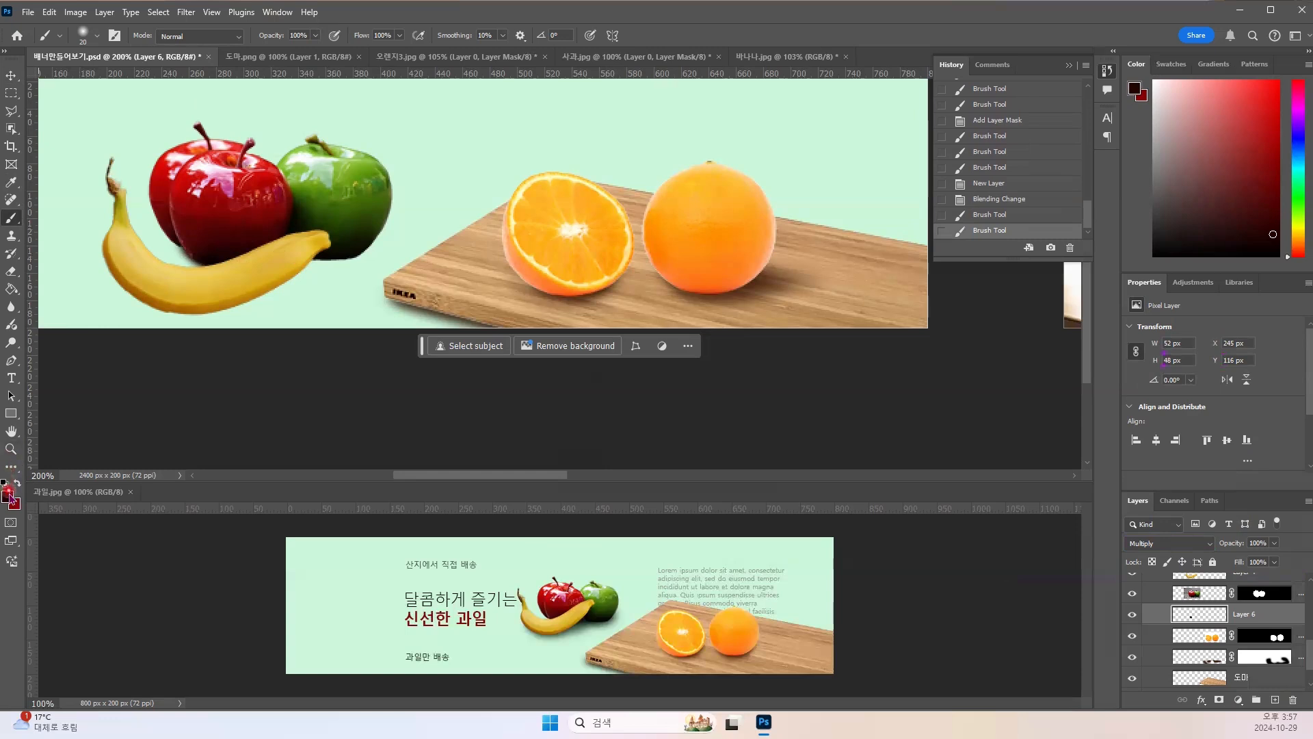
Step: Set the foreground colour to dark green #172d01, based on a sample from the green apple
click(9, 495)
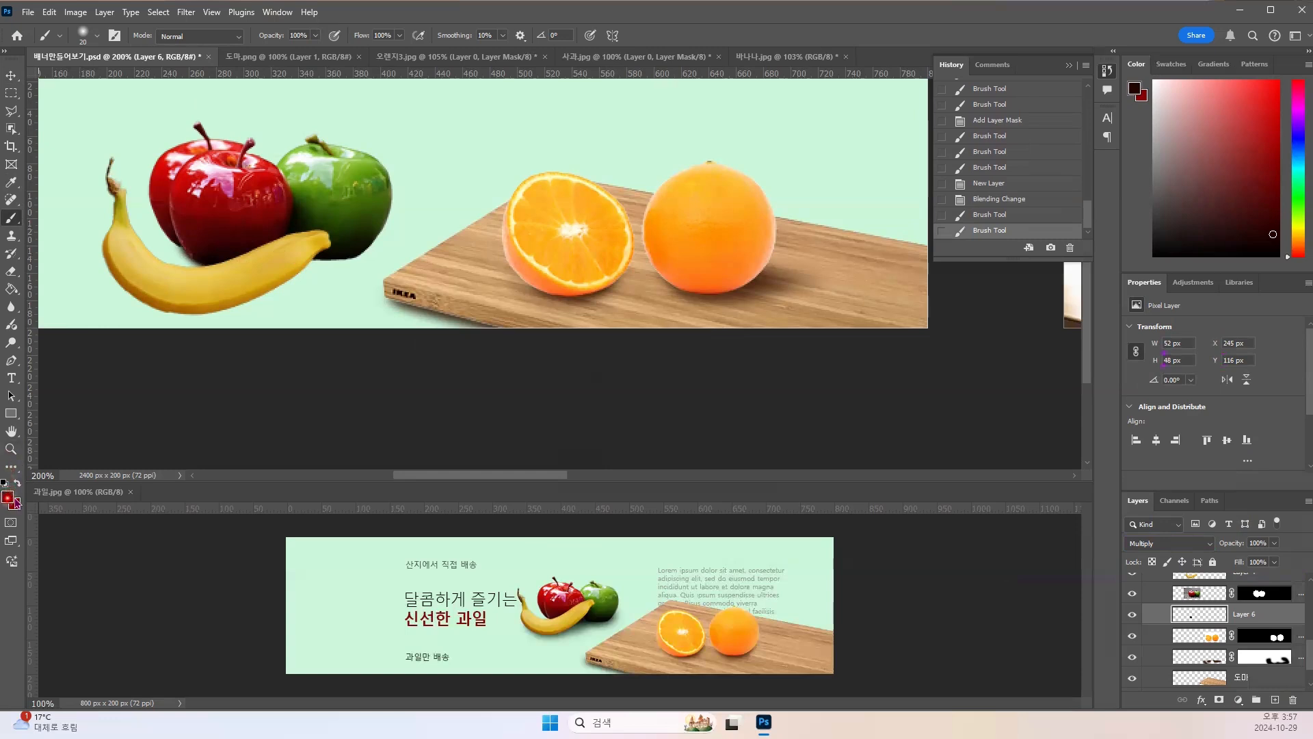
click(354, 231)
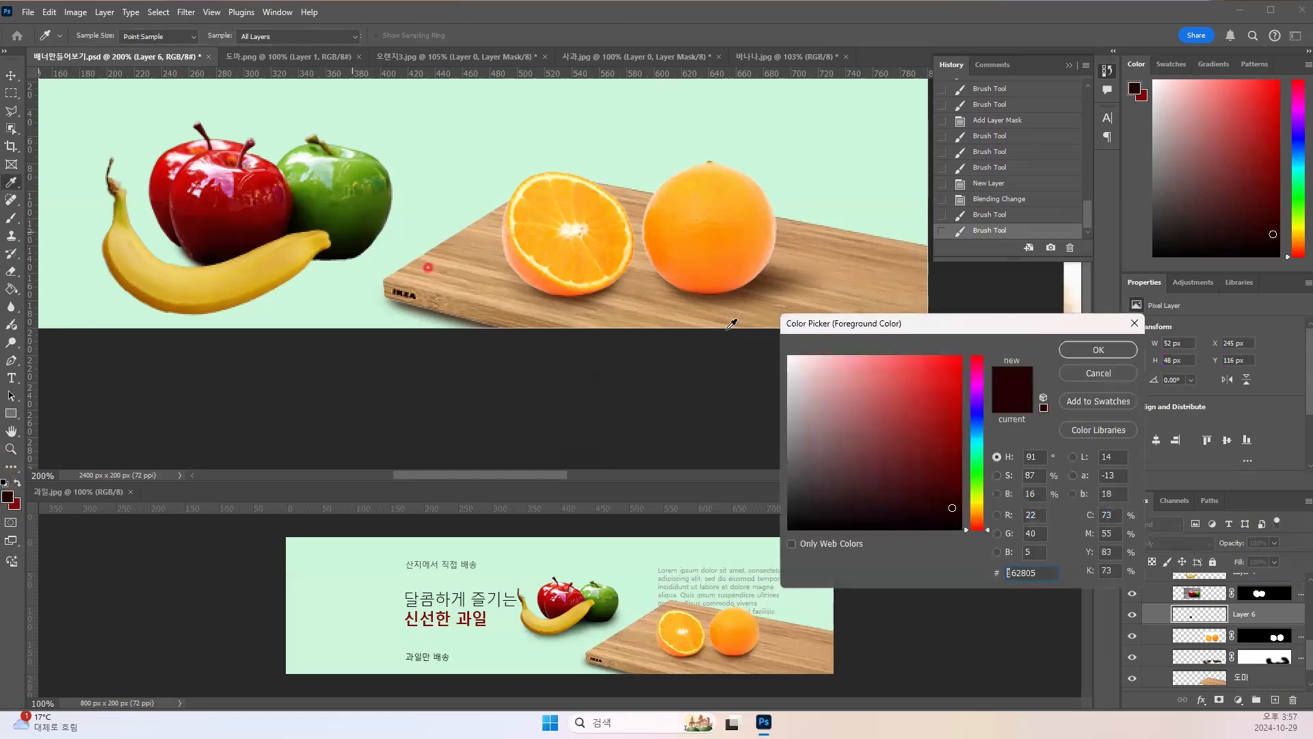
click(954, 483)
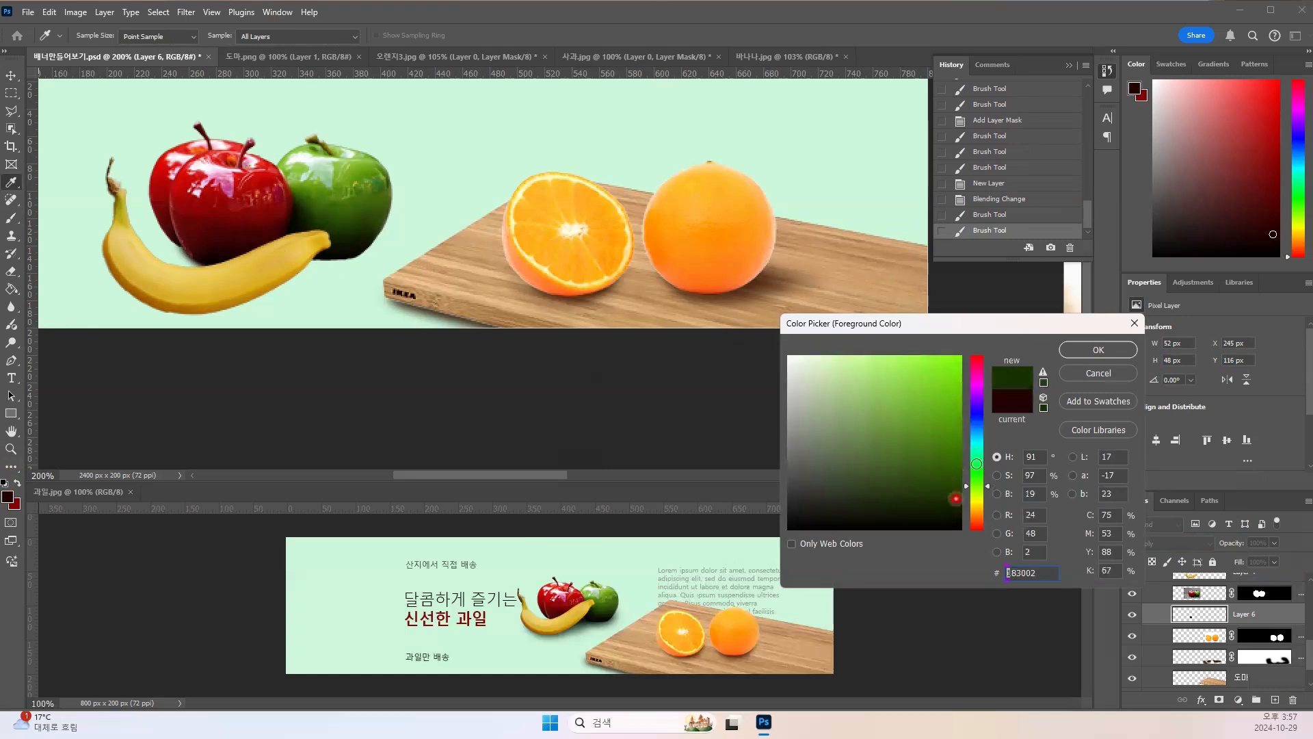
click(1087, 348)
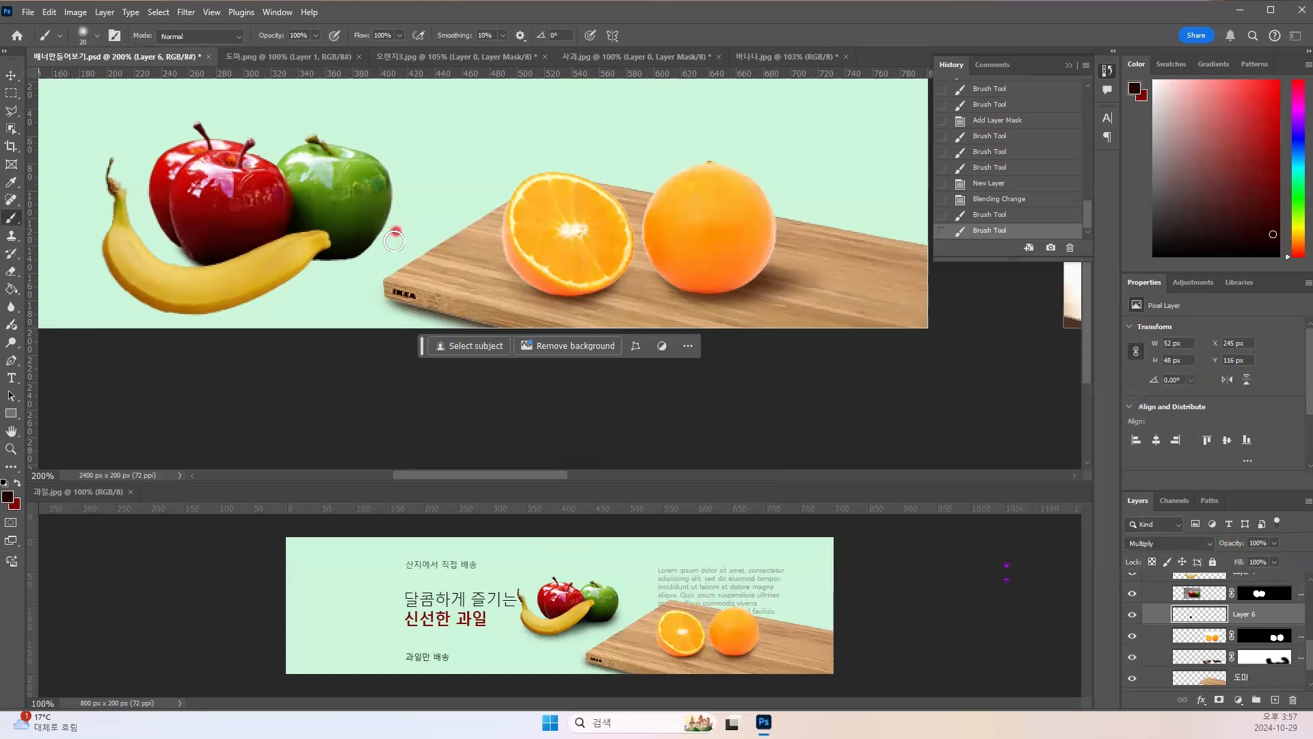
Step: Paint a dark green shadow beneath the green apple and around the banana's tip, undoing the final stroke
drag(352, 253, 303, 250)
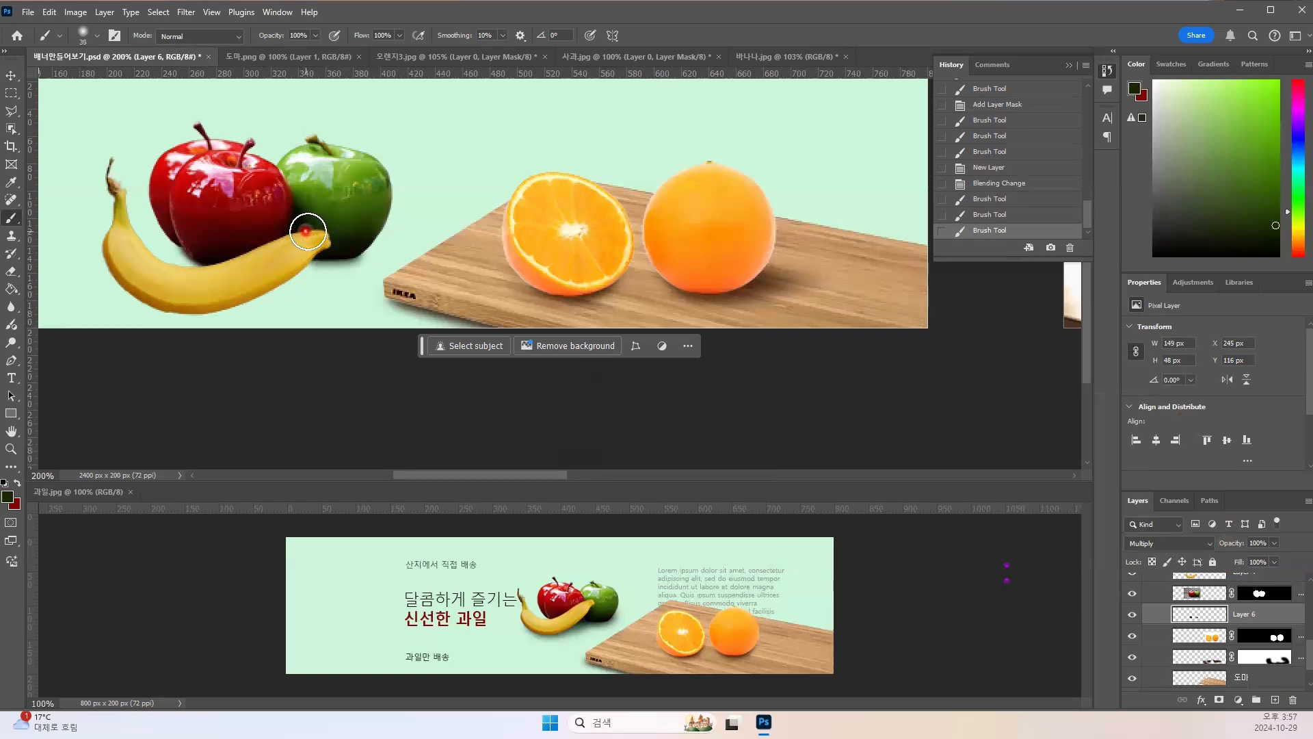
mouse_move(314, 240)
mouse_down()
mouse_move(348, 237)
mouse_move(322, 240)
mouse_move(362, 225)
mouse_move(339, 245)
mouse_move(309, 241)
mouse_move(337, 235)
mouse_up()
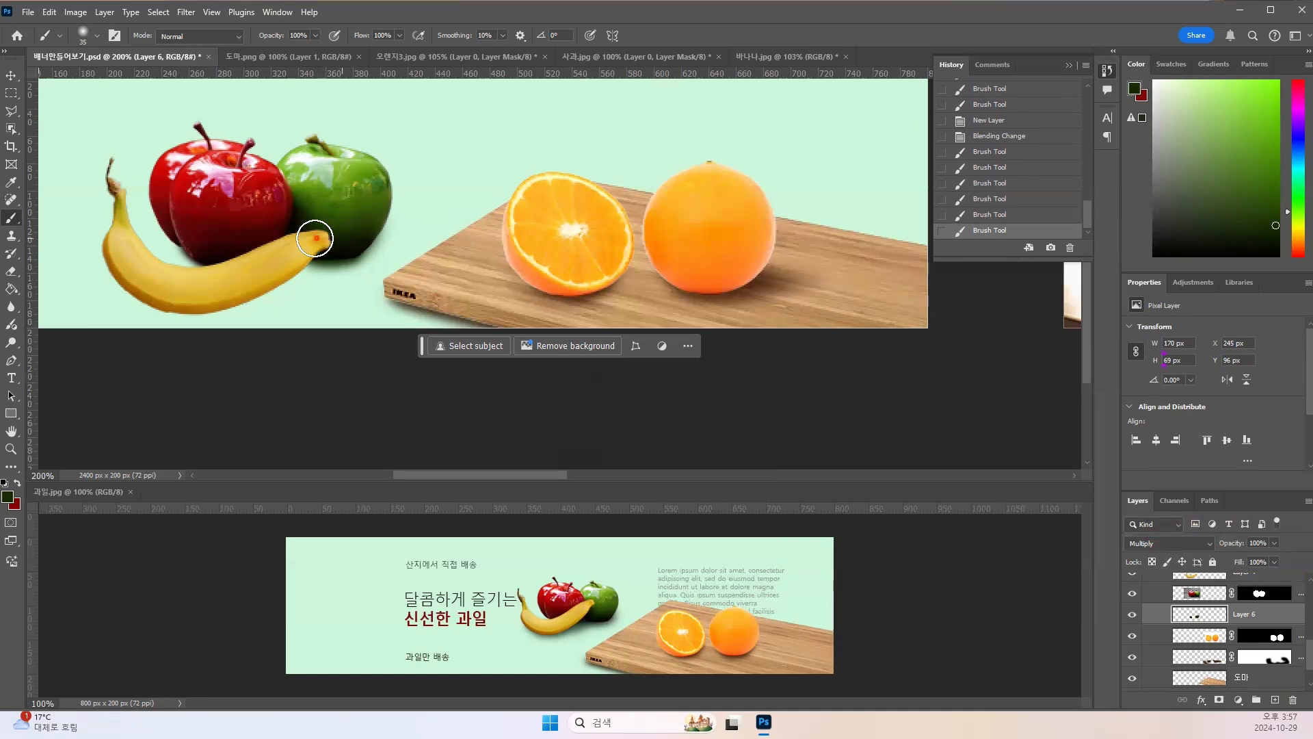
mouse_move(336, 239)
mouse_down()
mouse_move(319, 247)
mouse_move(342, 237)
mouse_up()
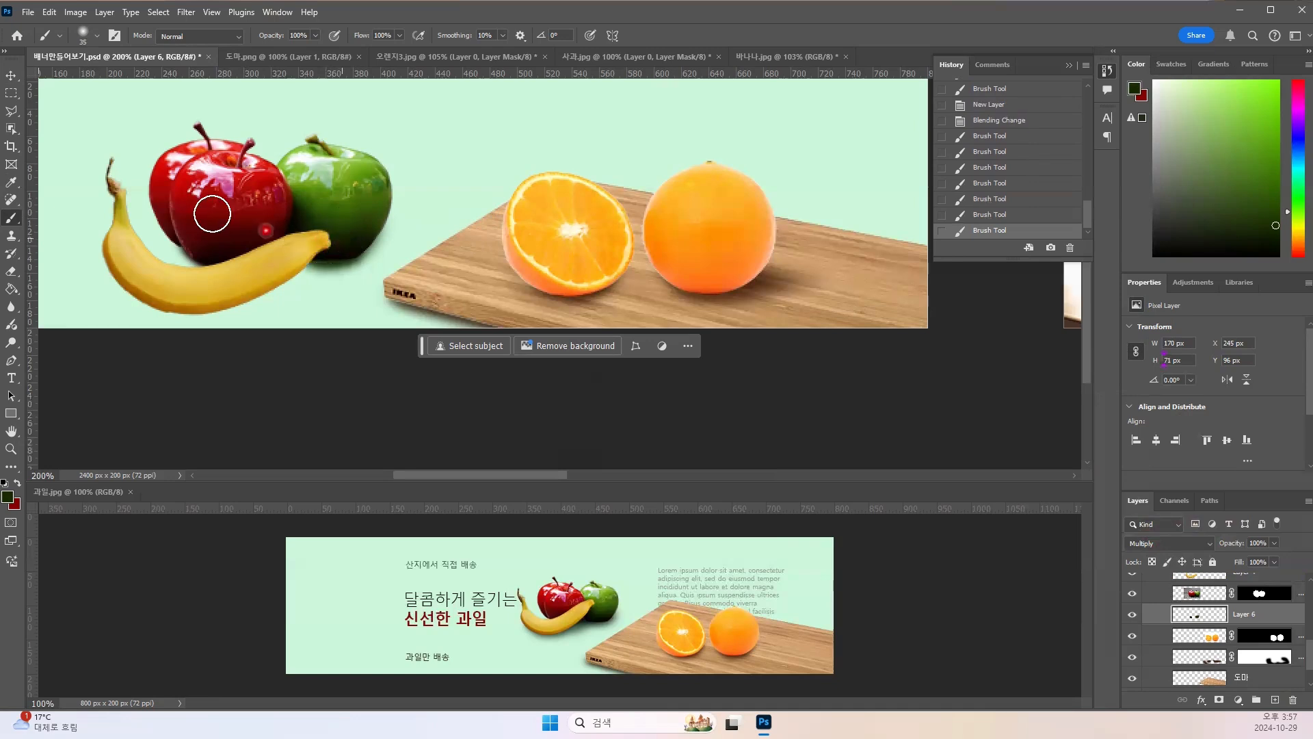
key(ctrl+z)
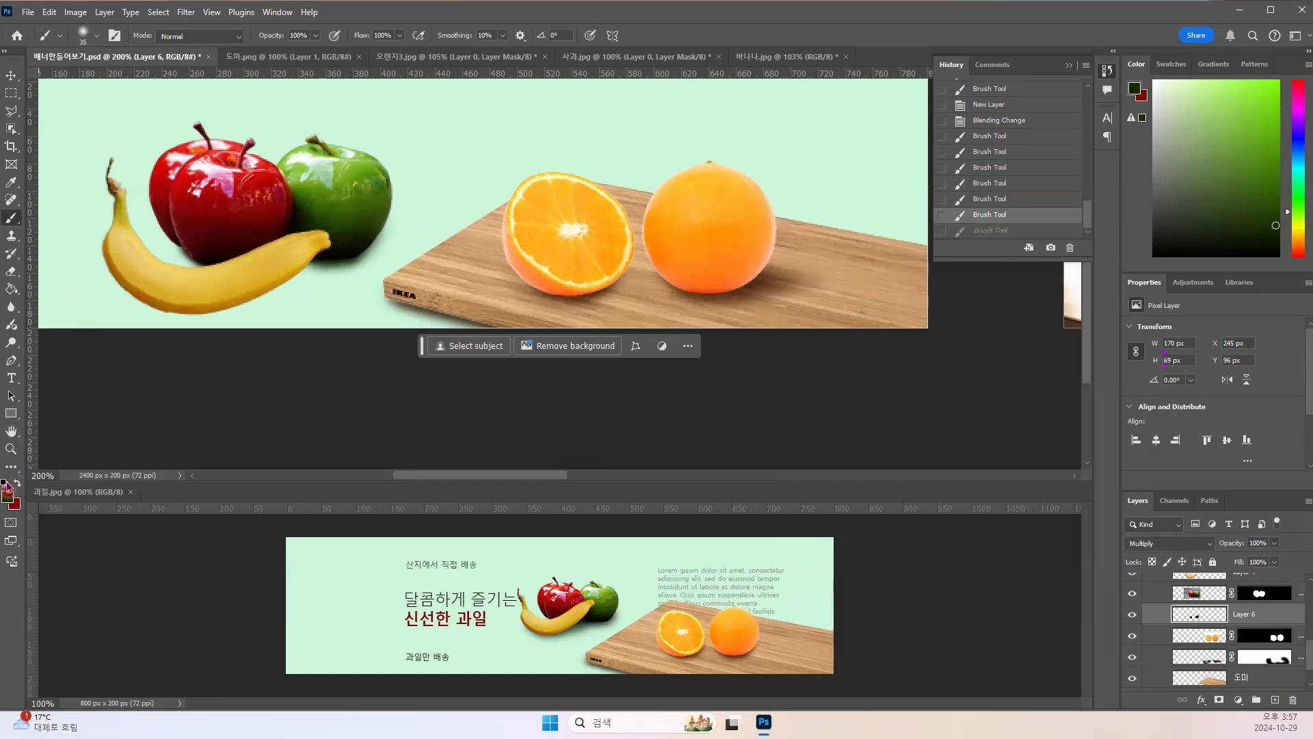
Step: Darken the green foreground colour further and deepen the shadow under the green apple beside the banana's tip
click(11, 497)
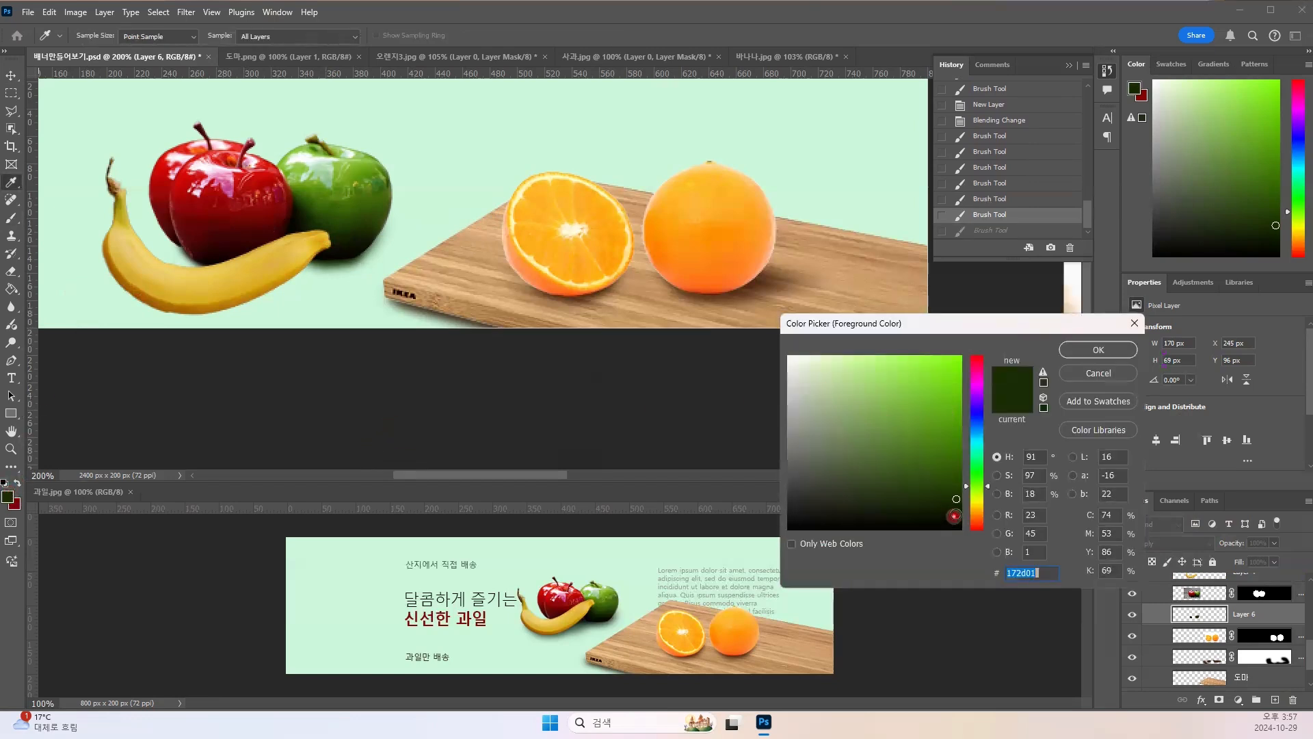
click(1098, 350)
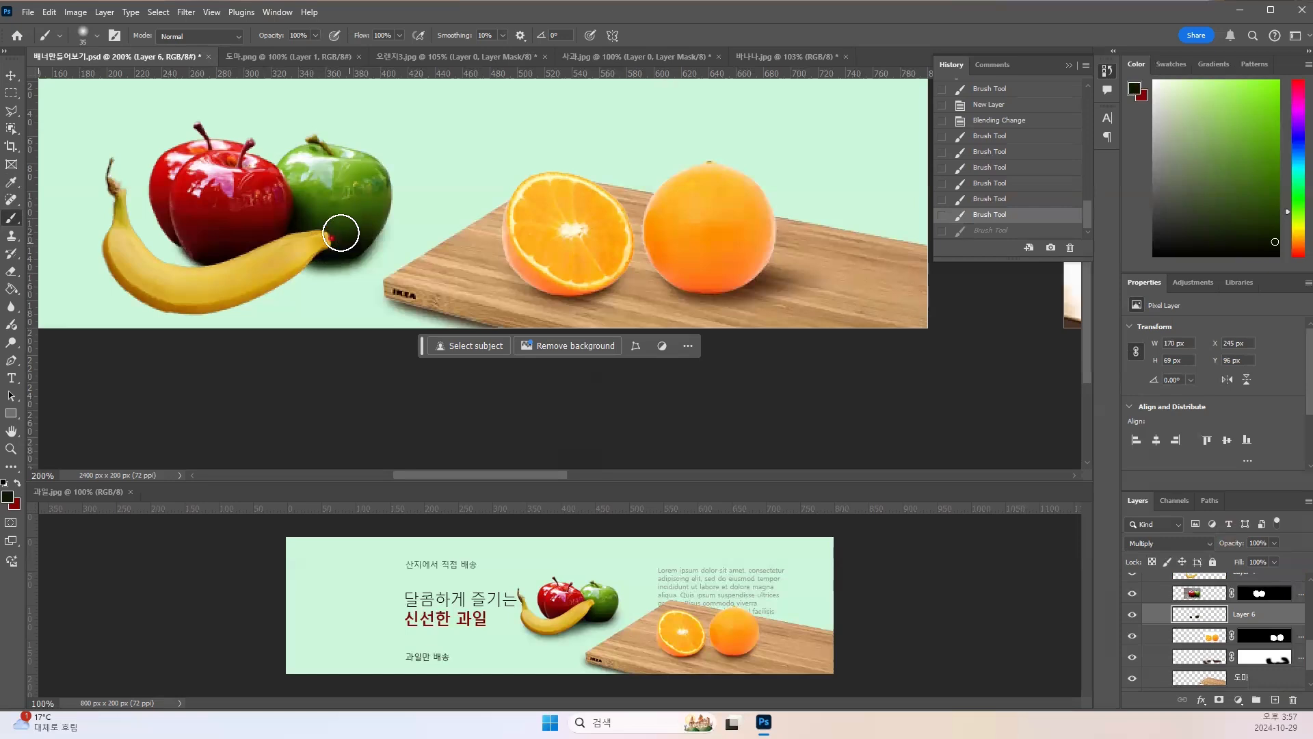
drag(341, 233, 419, 182)
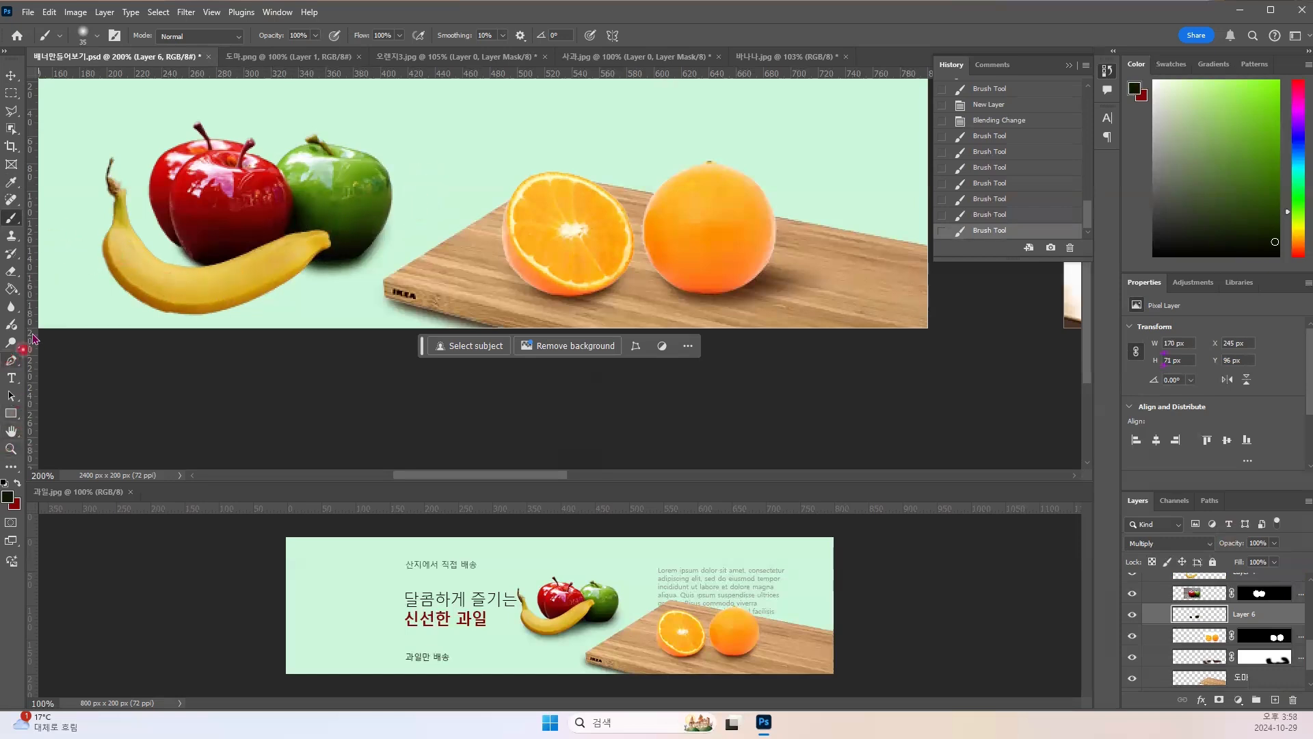
Step: Sample the banana's yellow #e1ba3e as the foreground colour and paint a first shadow stroke beneath the banana
click(11, 497)
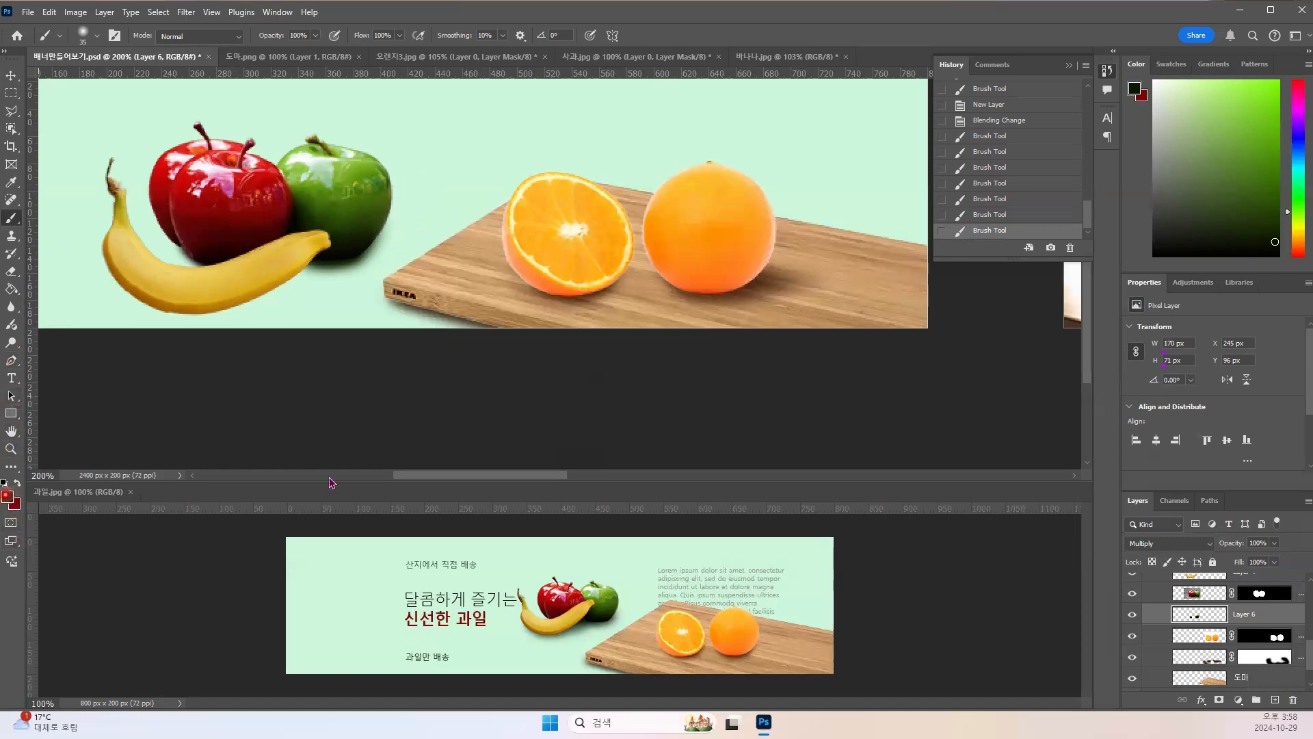
click(201, 288)
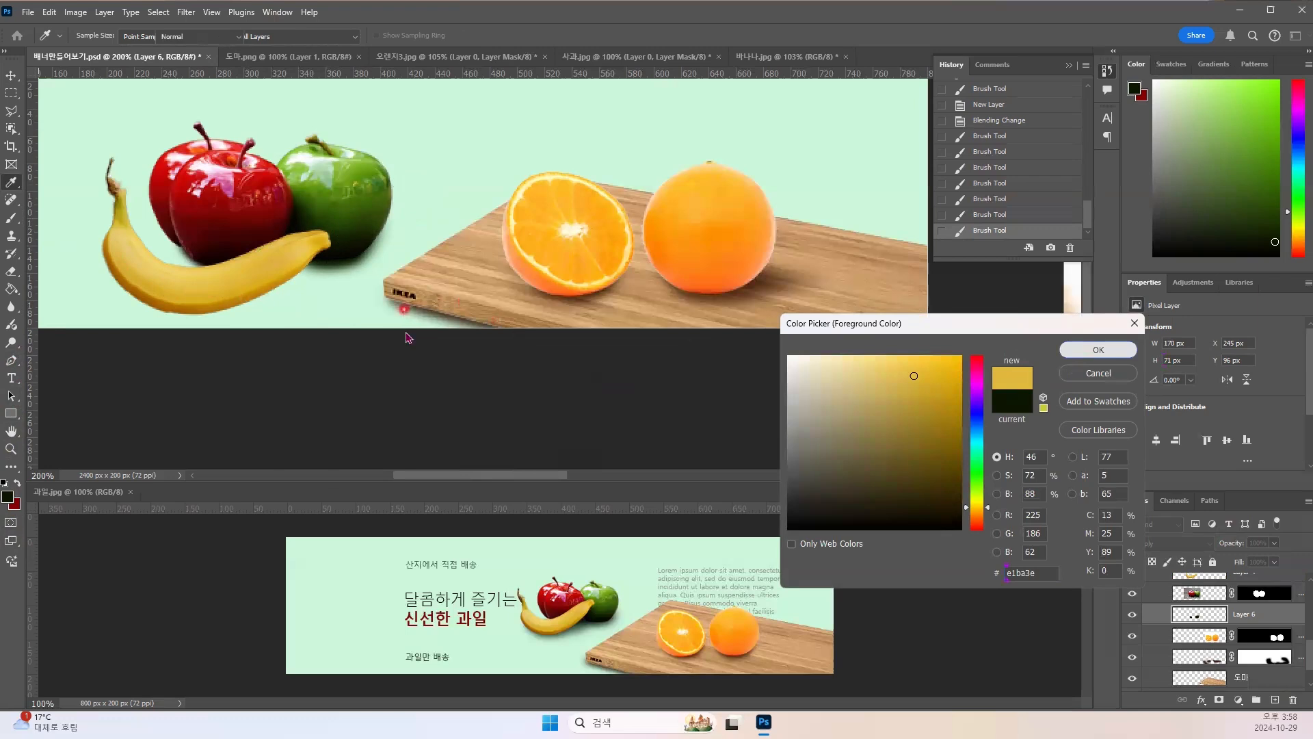
key(Return)
mouse_move(171, 303)
mouse_down()
mouse_move(232, 289)
mouse_move(276, 223)
mouse_move(293, 230)
mouse_move(268, 274)
mouse_move(231, 300)
mouse_up()
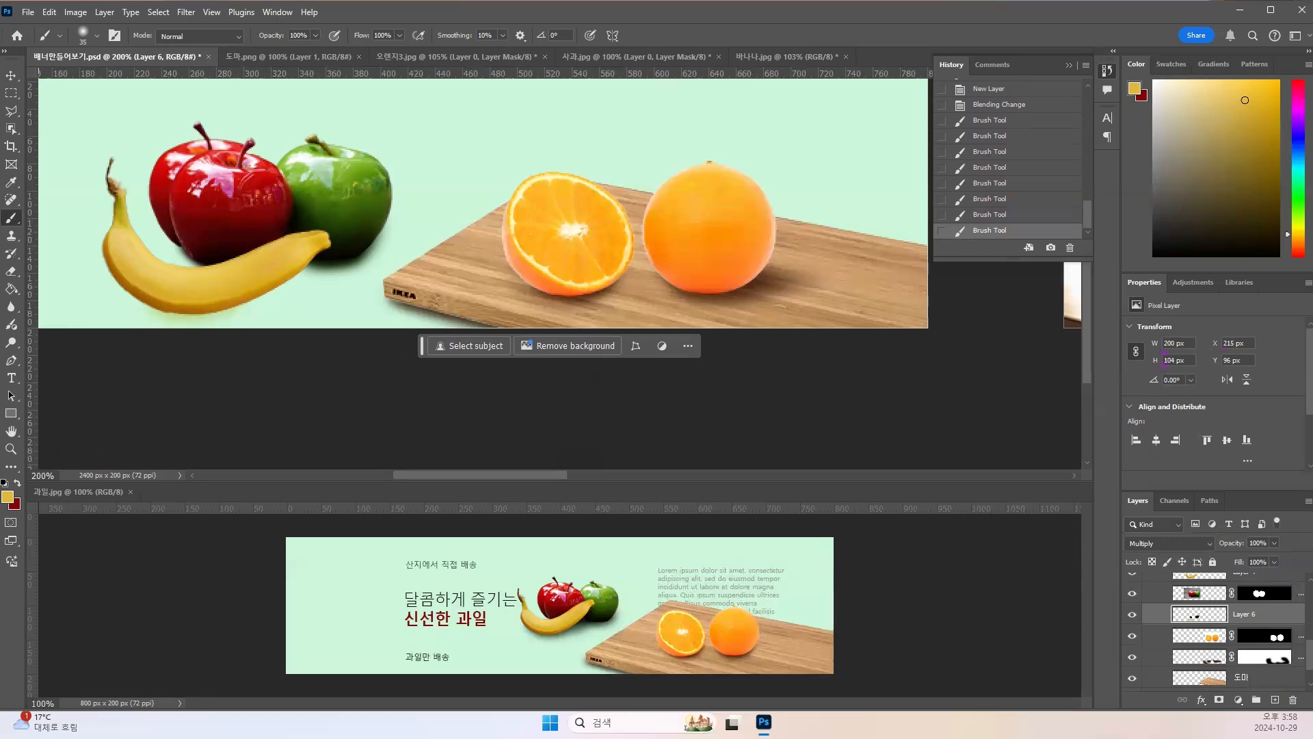
Step: Darken the foreground colour to brown #493b0e and deepen the shadow along the banana's lower edge
click(7, 498)
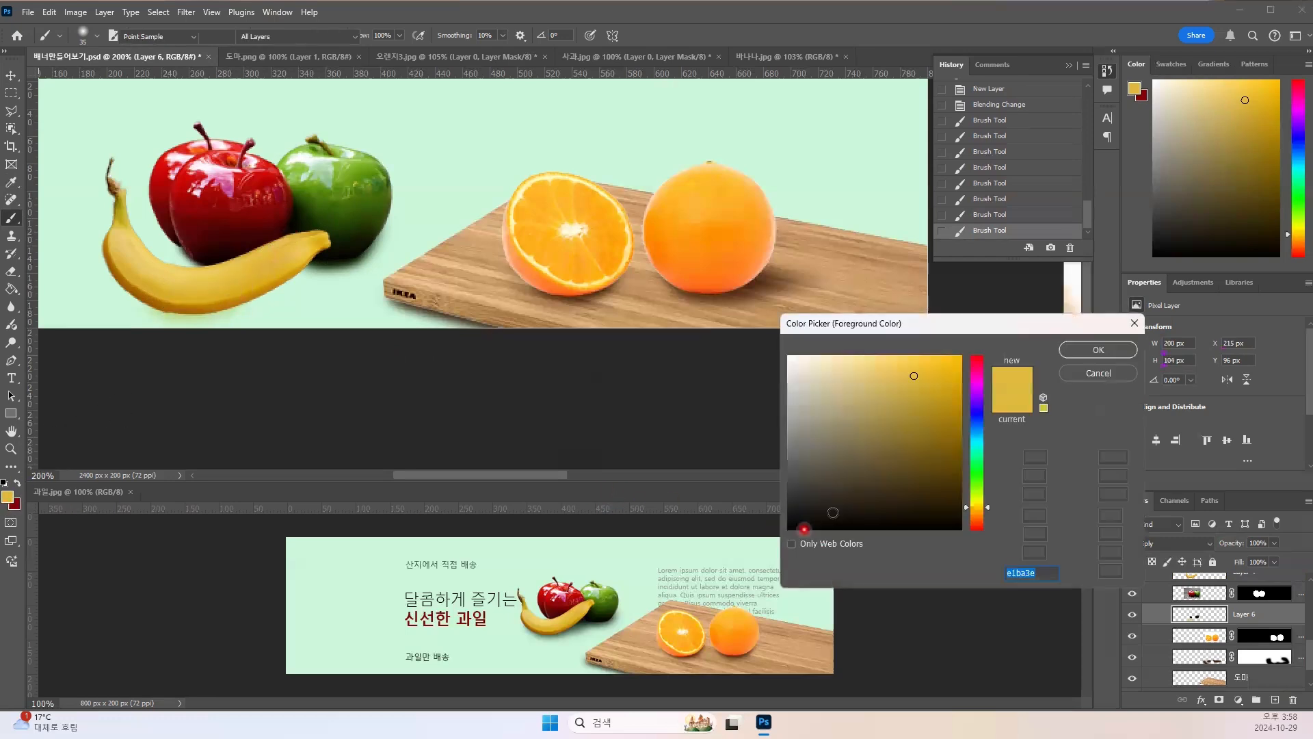
drag(925, 468, 929, 480)
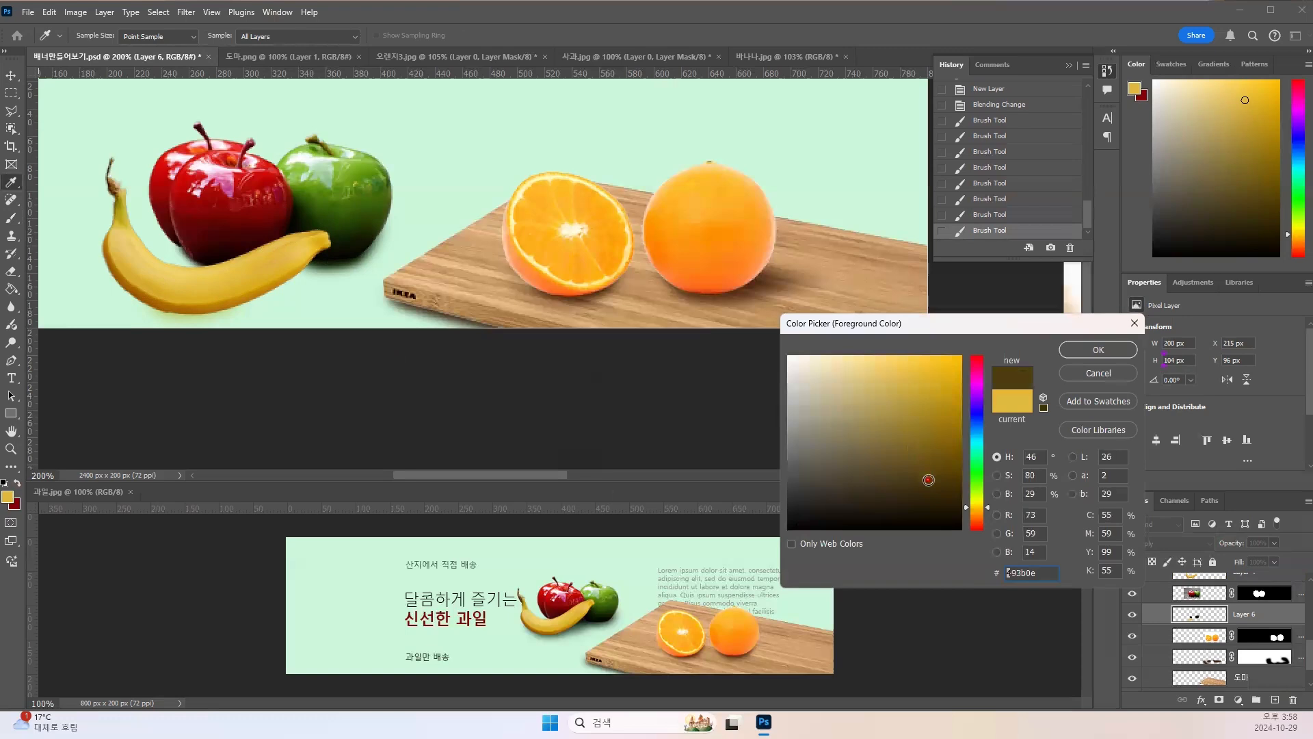
click(1107, 358)
click(219, 294)
mouse_move(218, 295)
mouse_down()
mouse_move(153, 292)
mouse_move(284, 275)
mouse_move(227, 291)
mouse_move(285, 286)
mouse_move(236, 288)
mouse_move(258, 294)
mouse_move(171, 293)
mouse_move(230, 283)
mouse_move(244, 292)
mouse_move(159, 308)
mouse_move(123, 276)
mouse_move(259, 316)
mouse_up()
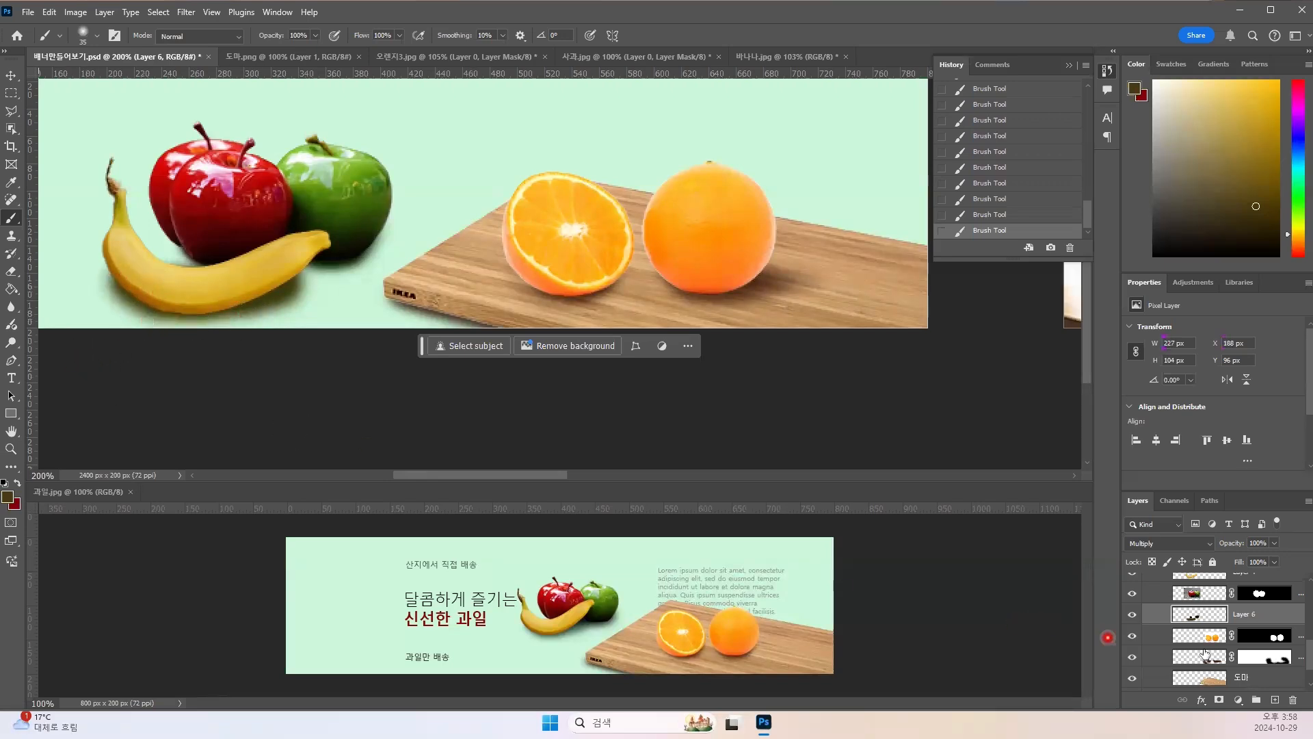
Step: Add a layer mask to the fruit shadow layer and soften the shadow along the banana's stem-side curve with a black brush at 37% opacity
click(1217, 701)
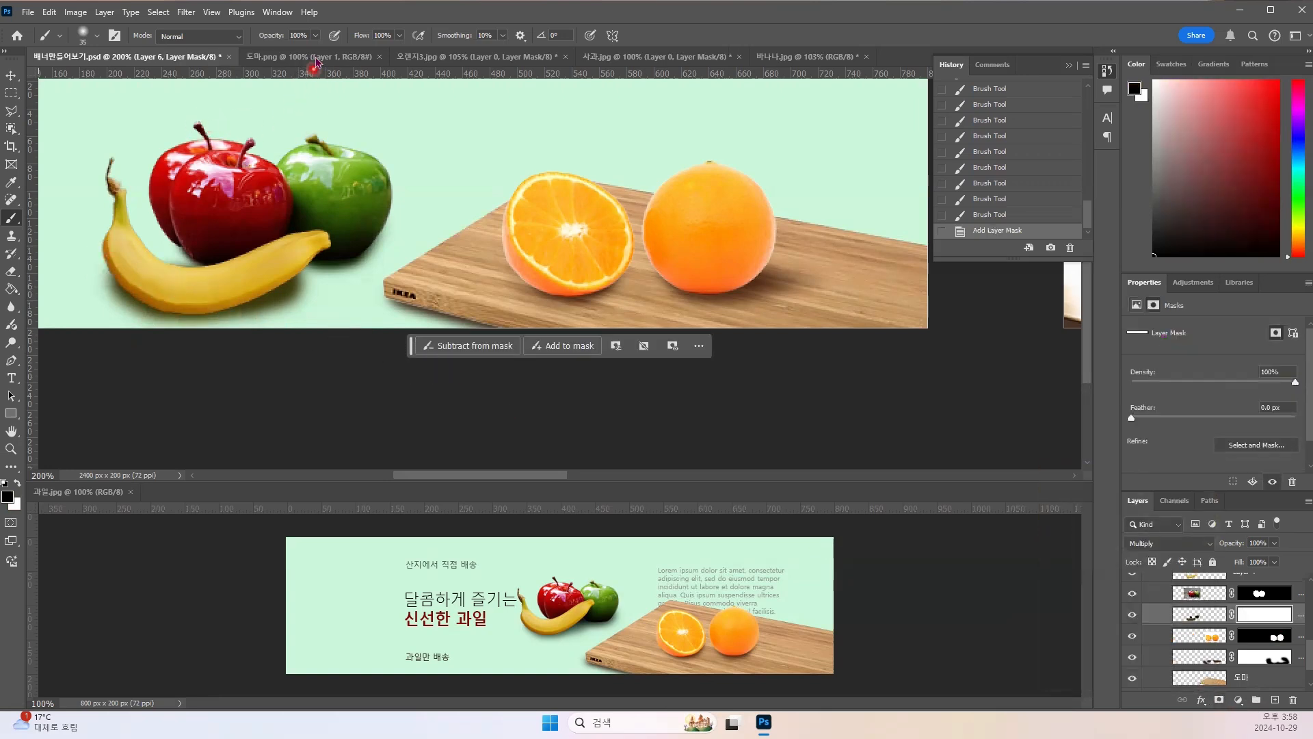
click(315, 36)
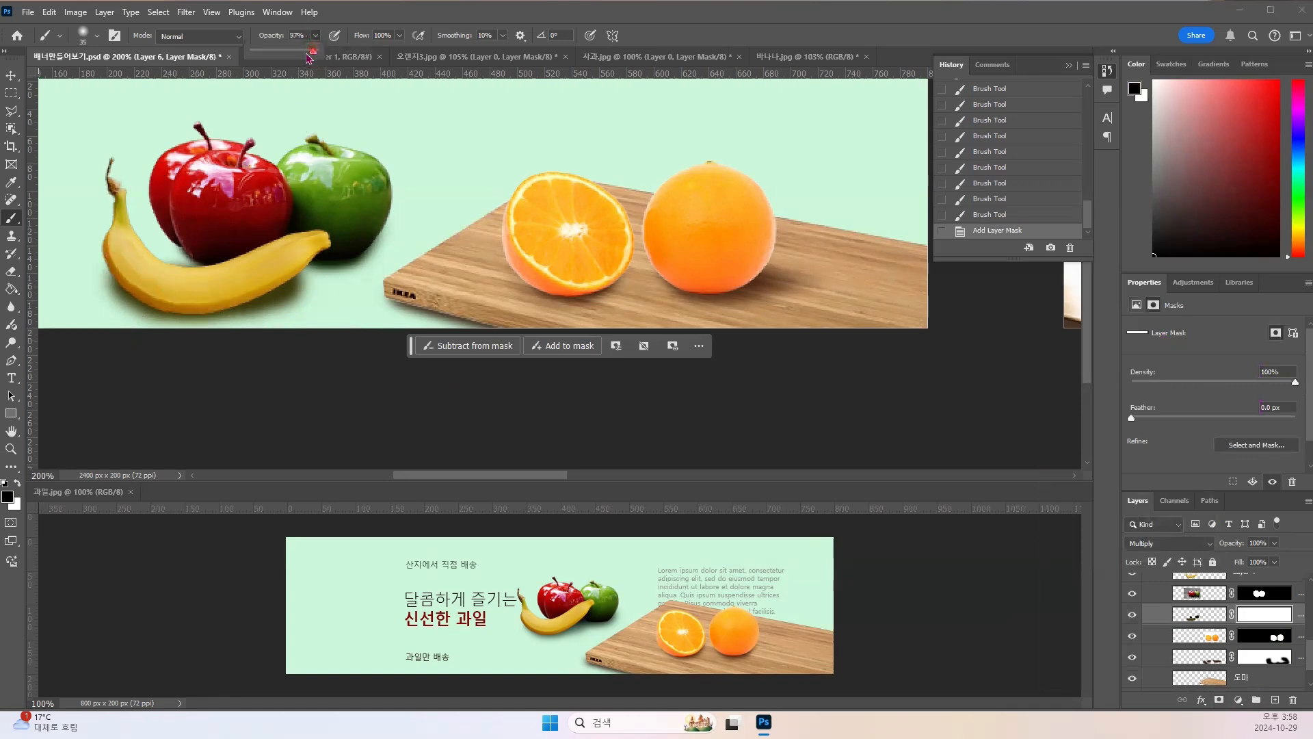
mouse_move(92, 250)
mouse_down()
mouse_move(138, 284)
mouse_move(85, 257)
mouse_up()
drag(89, 260, 162, 286)
drag(140, 285, 99, 269)
mouse_move(102, 270)
mouse_down()
mouse_move(158, 294)
mouse_move(91, 275)
mouse_up()
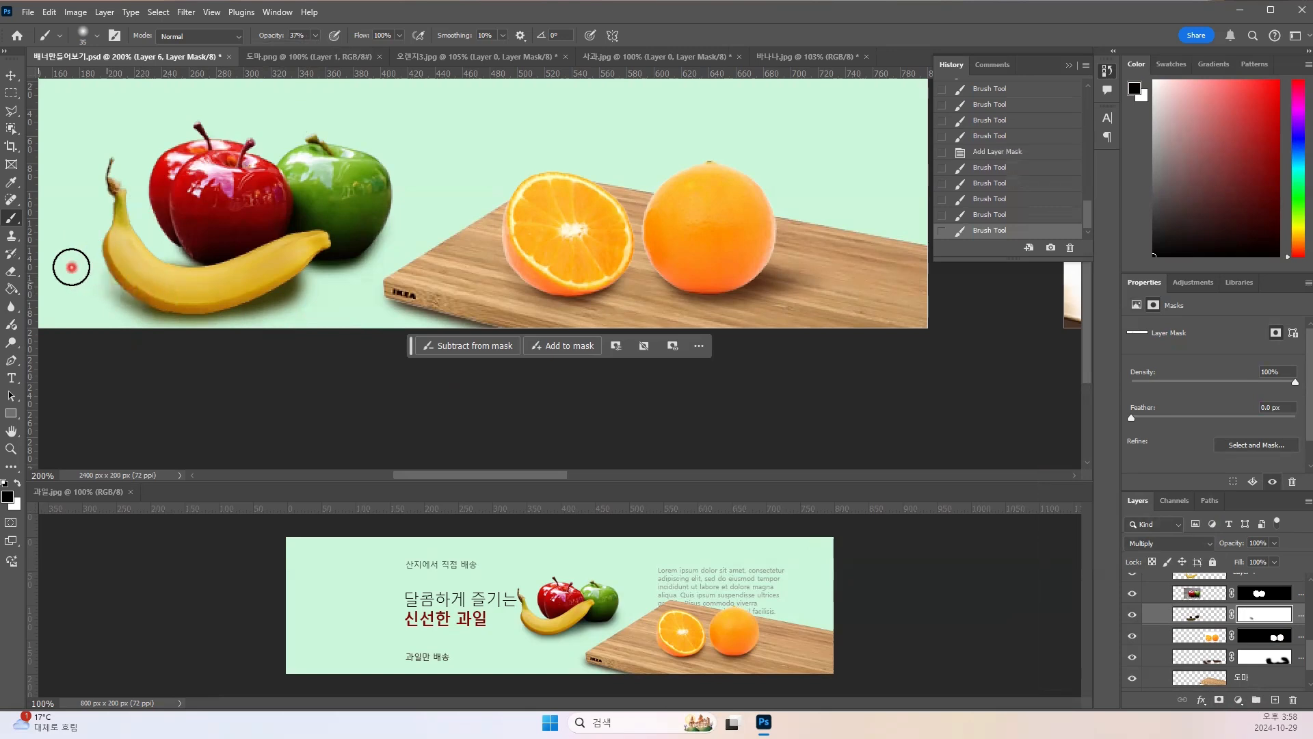
Step: Fade the shadow below the banana's tip on the mask with the brush enlarged to 60 px, and reduce the brush to 25 px
drag(334, 290, 320, 298)
key(bracketright)
key(bracketright)
key(bracketright)
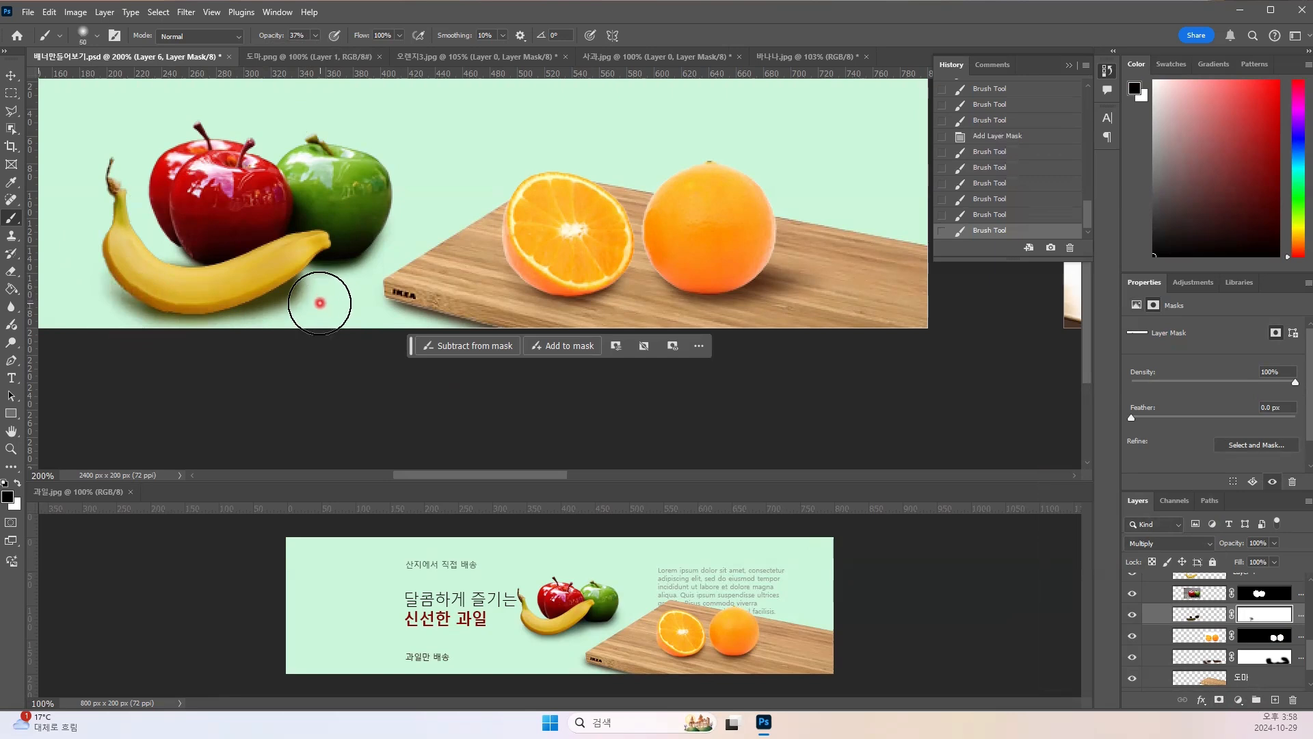
key(bracketright)
drag(313, 305, 305, 314)
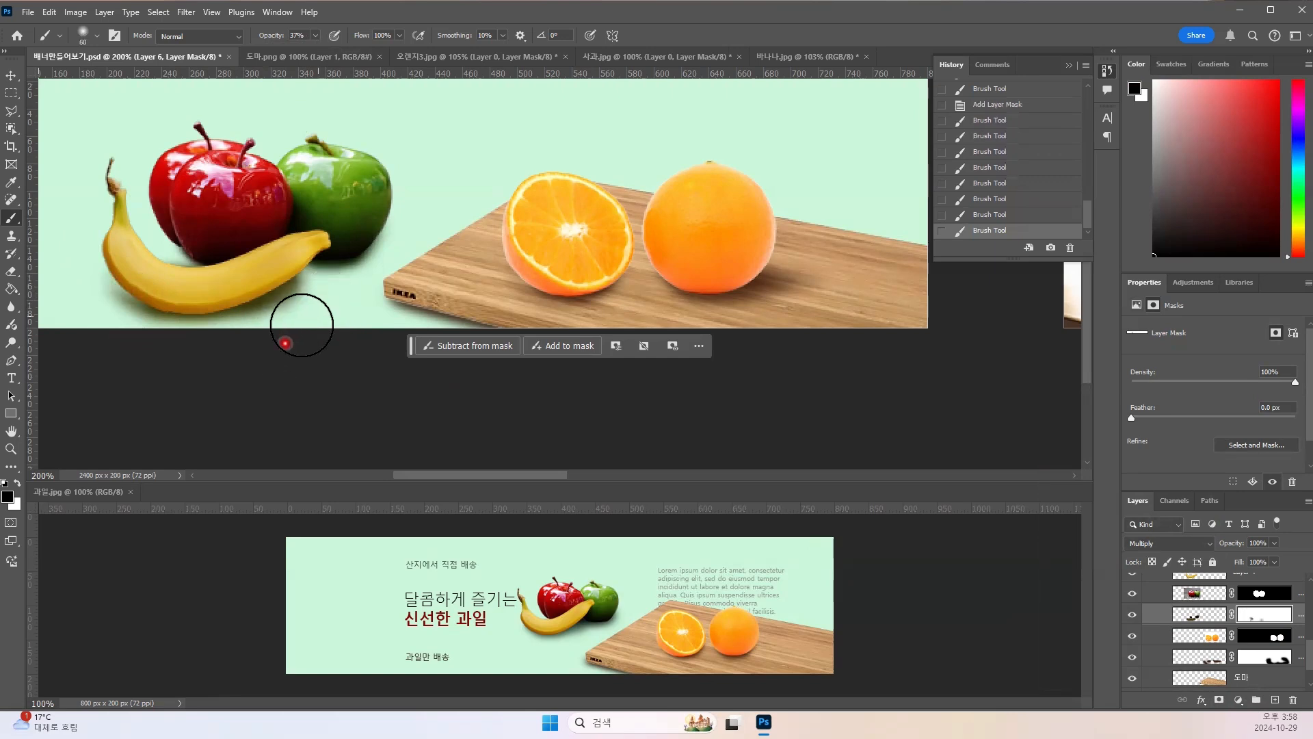
click(308, 307)
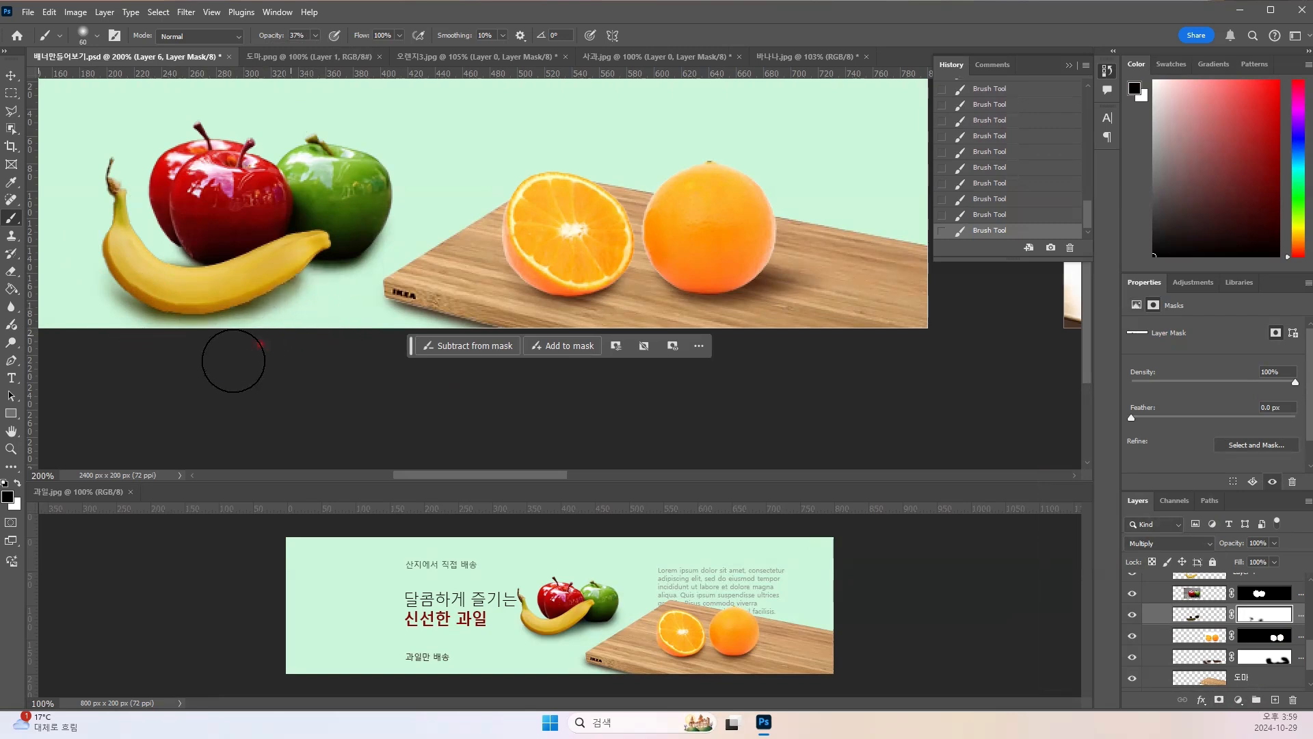
key(bracketleft)
key(bracketleft)
key(bracketleft)
key(bracketleft)
key(bracketleft)
key(bracketleft)
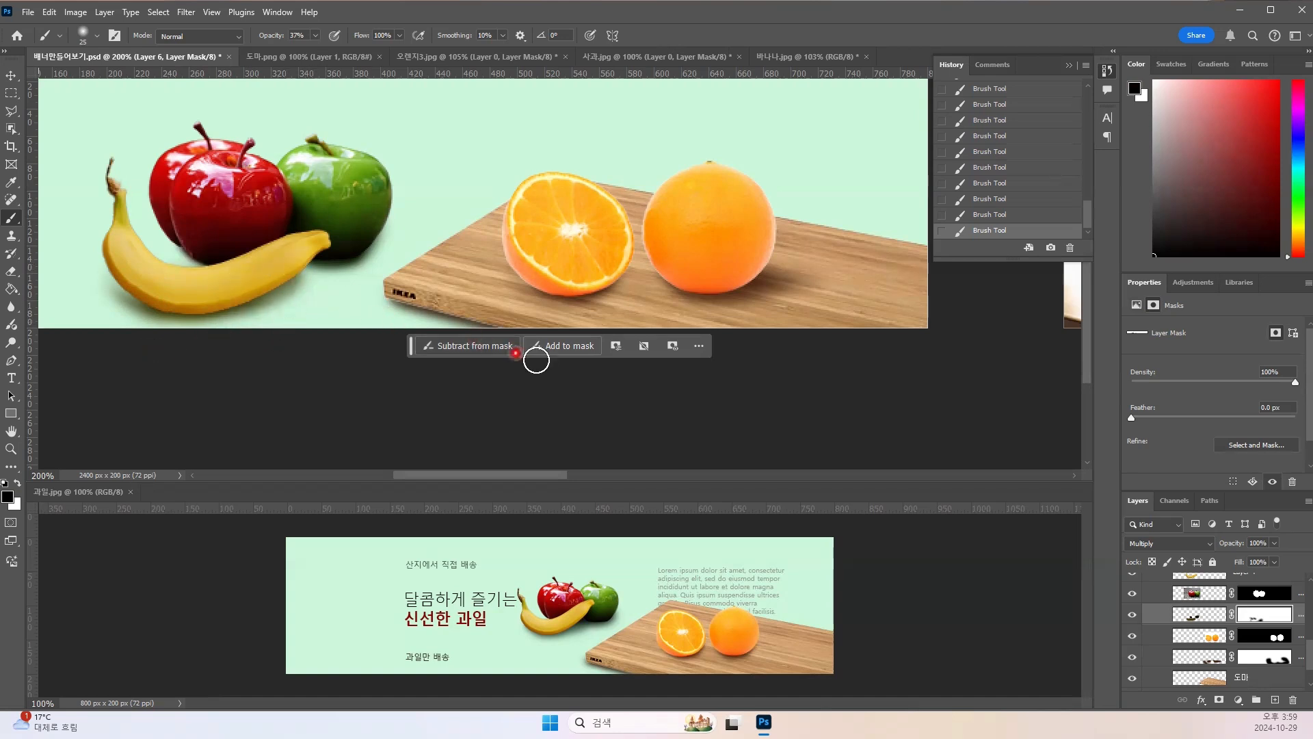
Step: Add a placeholder "Lorem Ipsum" text layer above Layer 4 in artboard 배너1 and set its font size to 20 px
key(ctrl+minus)
key(ctrl+minus)
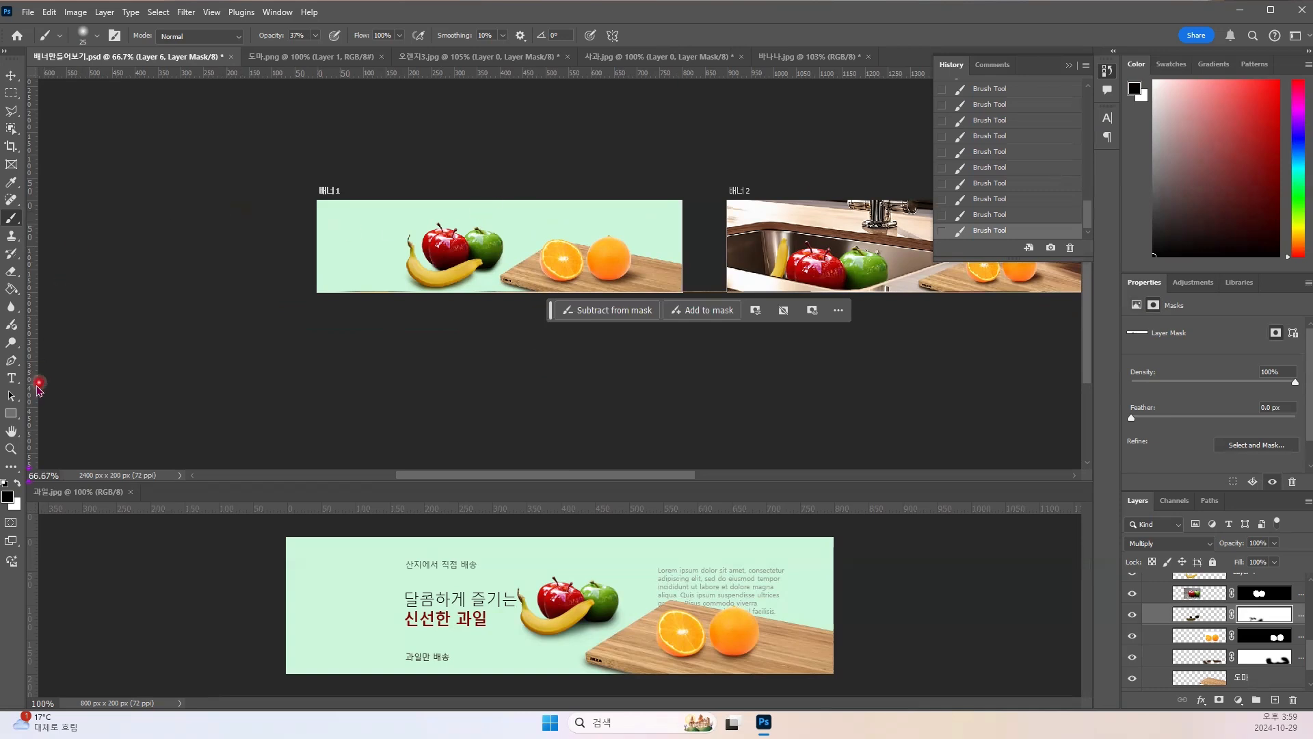
scroll(1173, 601, up, 2)
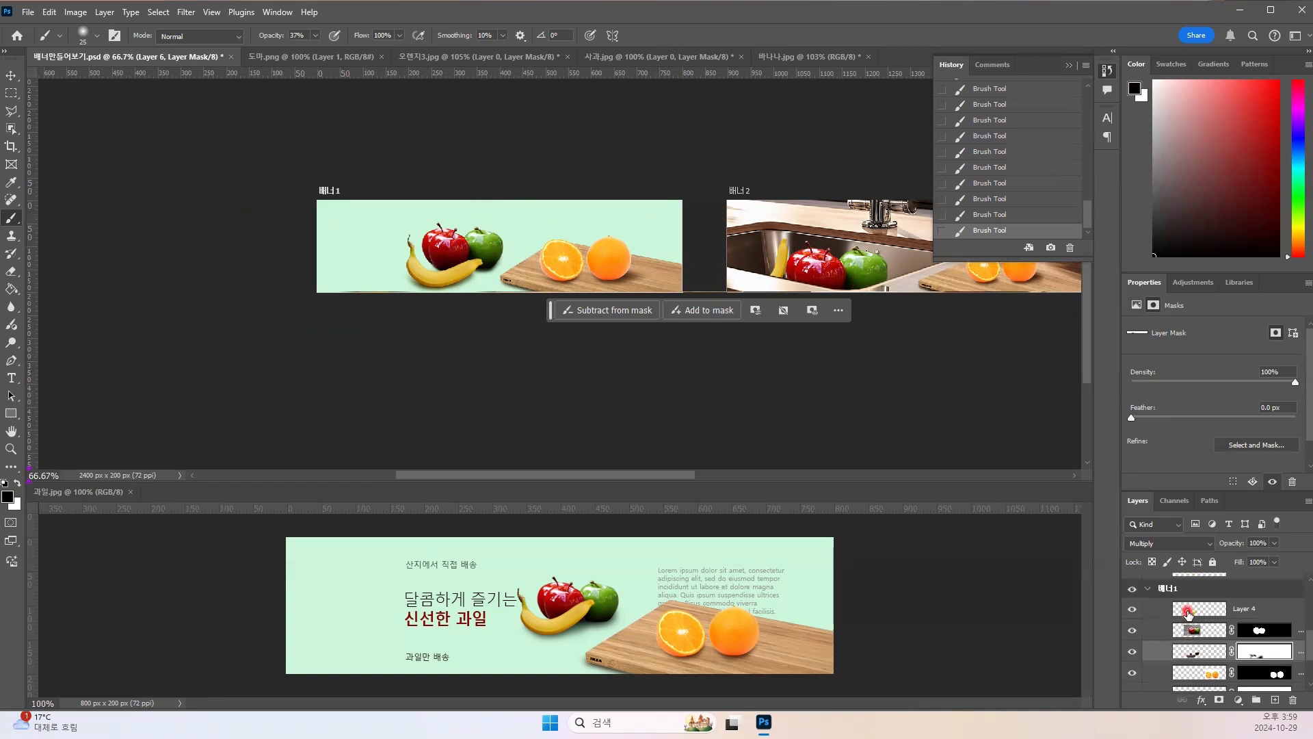
click(1204, 608)
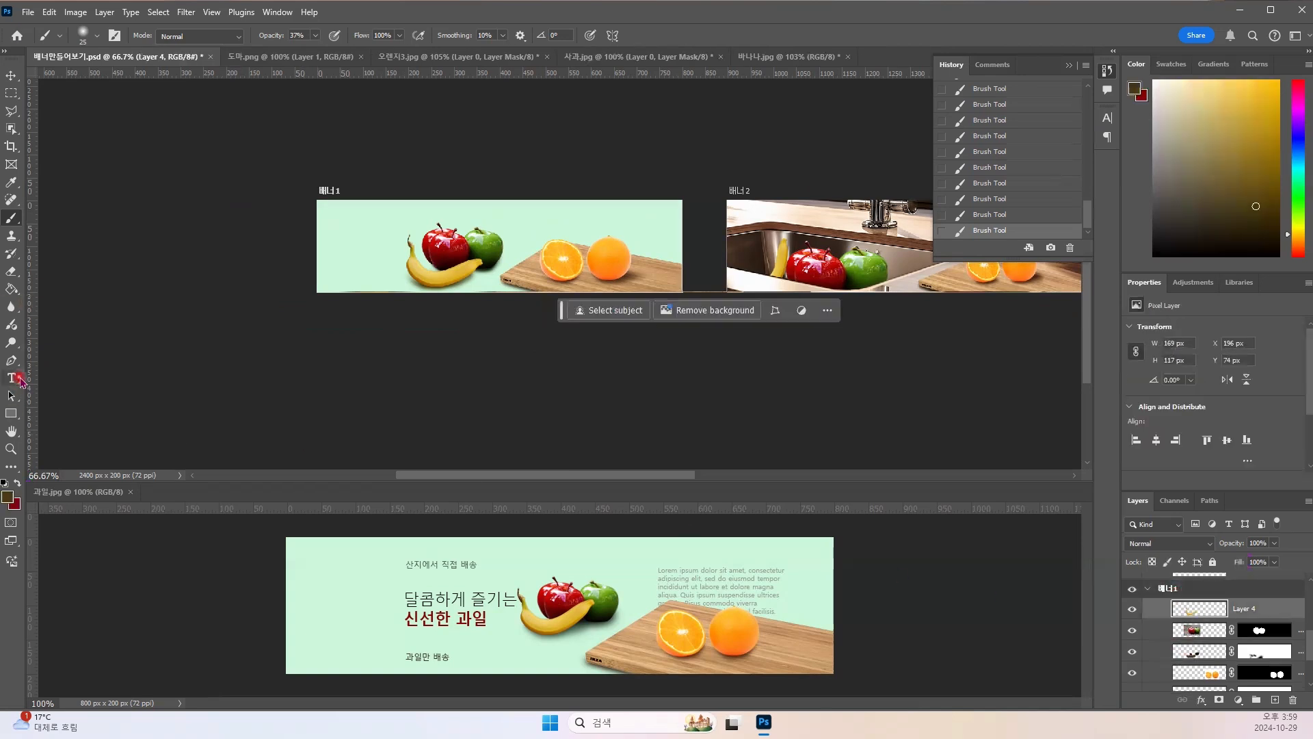
click(19, 381)
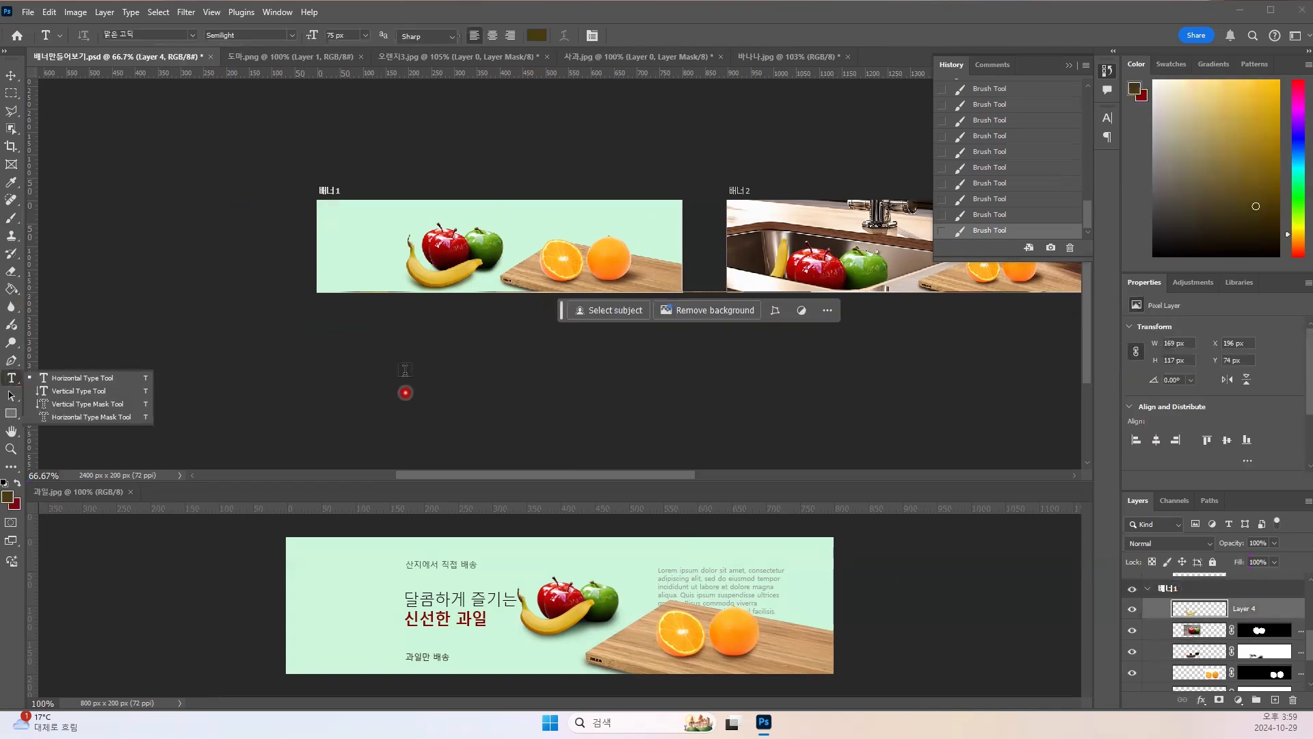
click(357, 276)
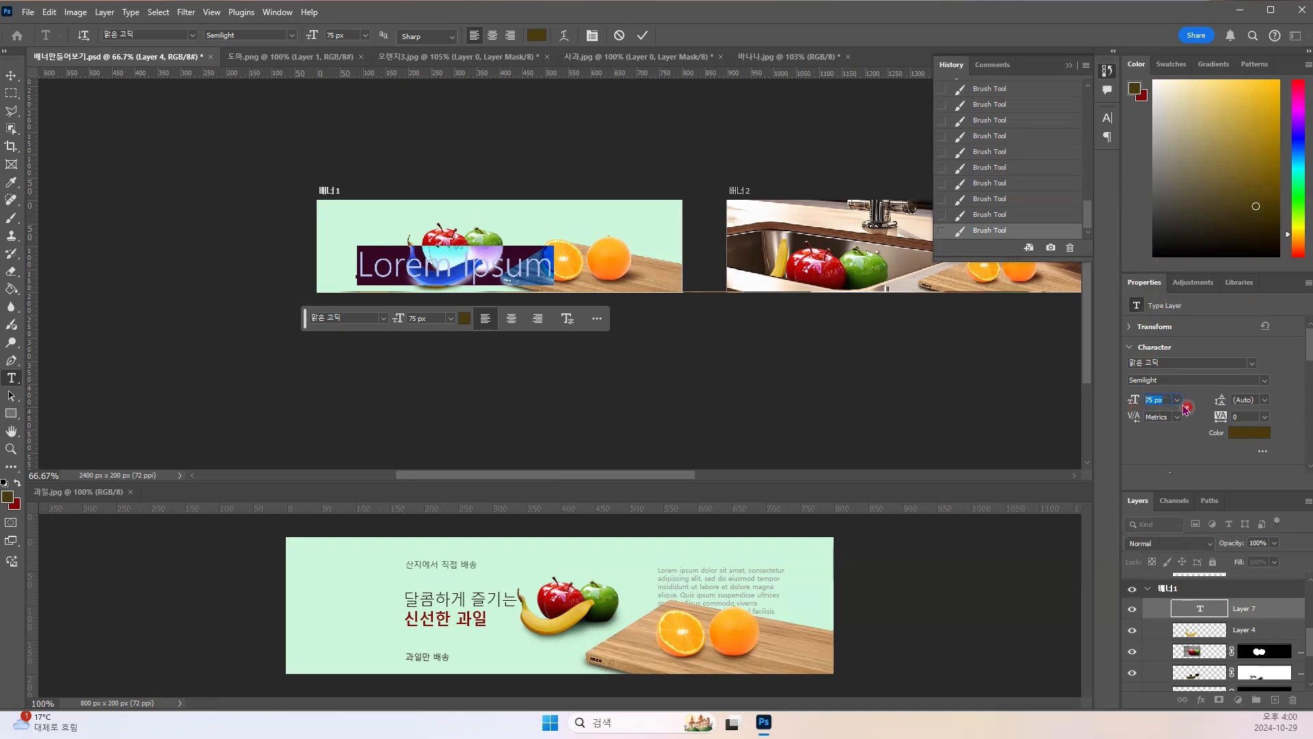
text(20)
key(Return)
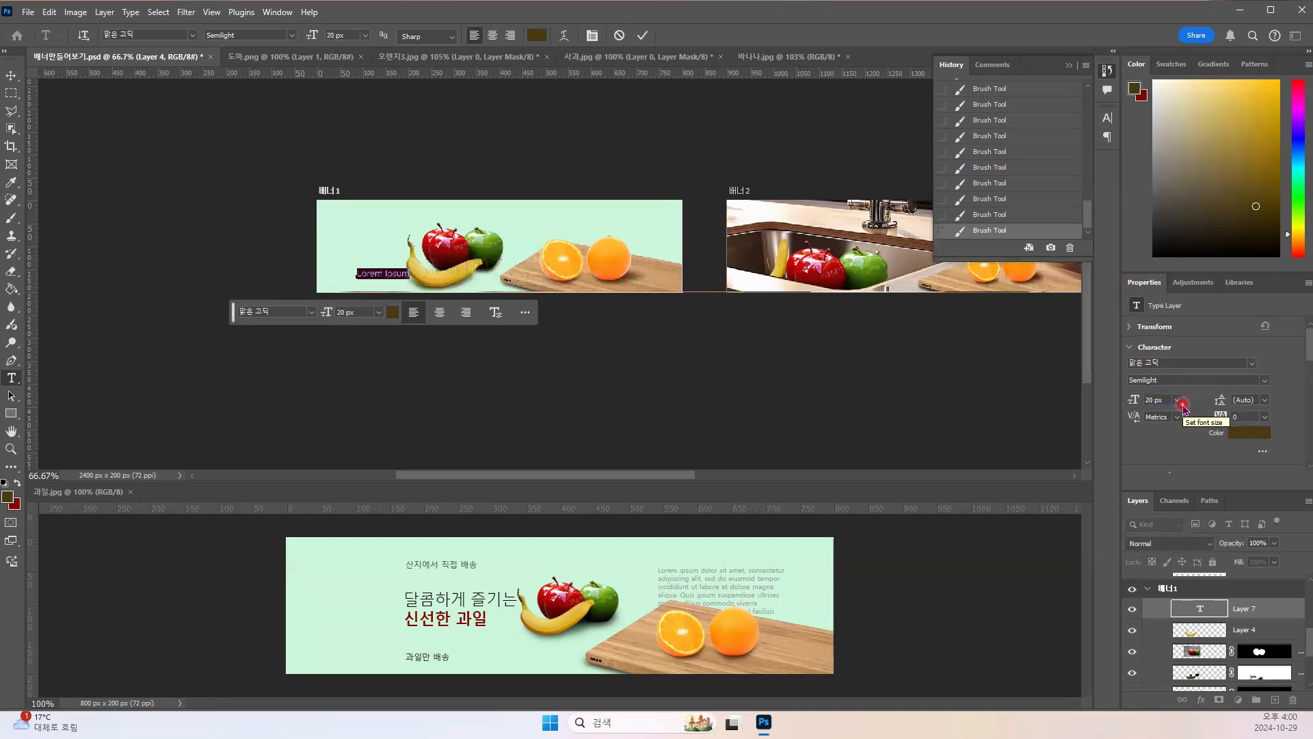
Step: Move the short Lorem Ipsum text into the lower-left corner of 배너1, beside the banana
click(12, 77)
drag(370, 276, 352, 286)
drag(352, 283, 353, 281)
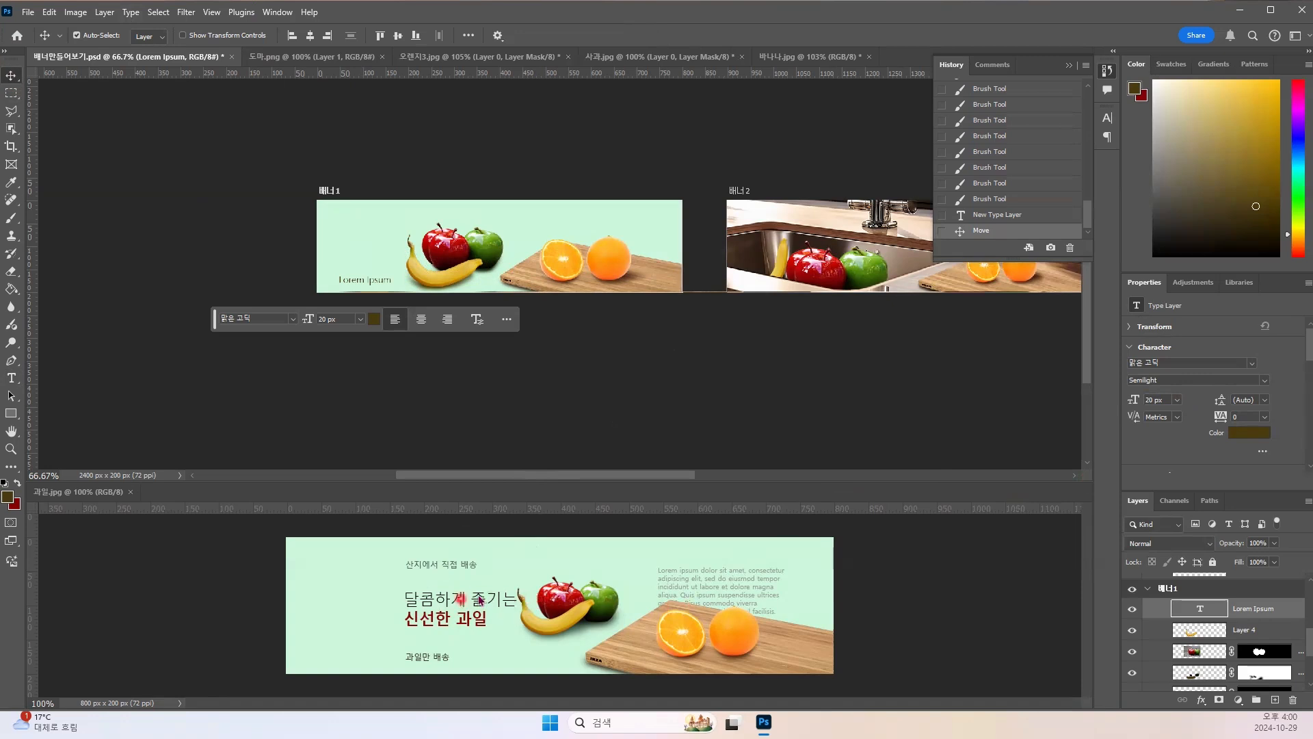
Step: Create a Lorem ipsum paragraph text box about 311 by 136 px over the oranges in 배너1
click(12, 378)
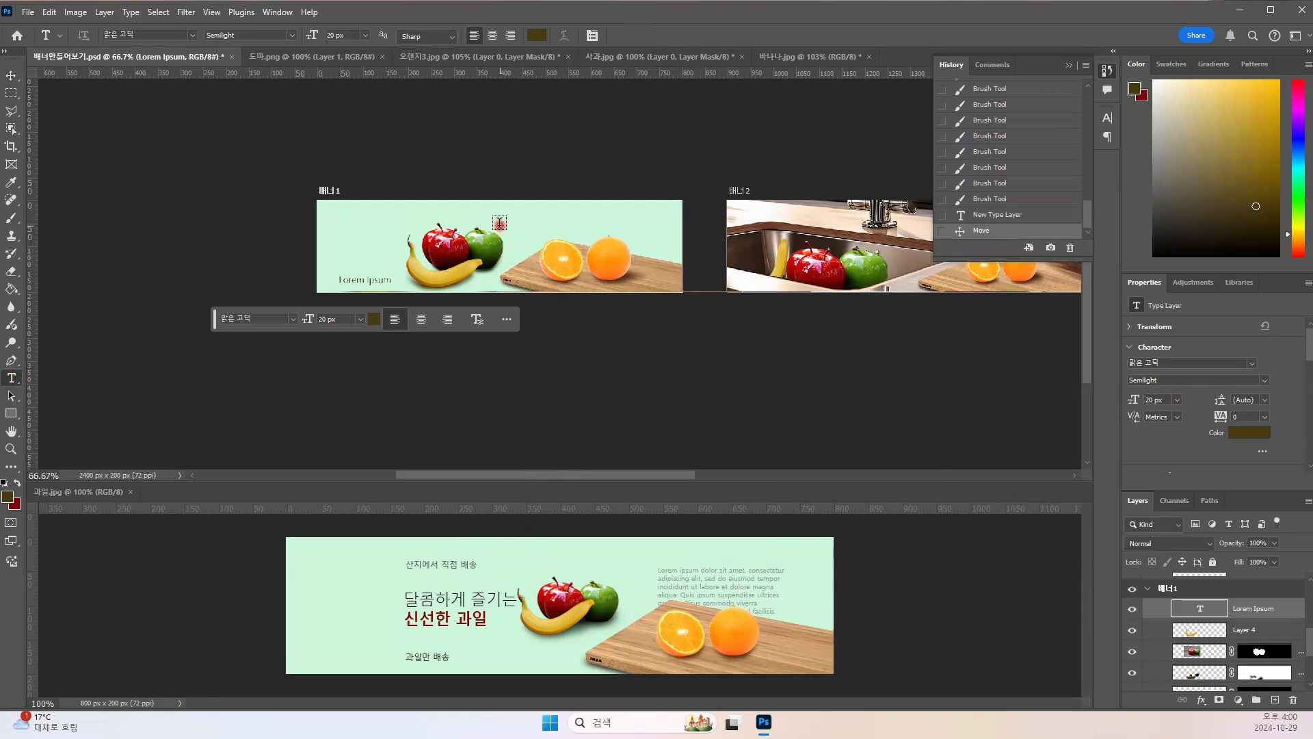
drag(506, 218, 645, 278)
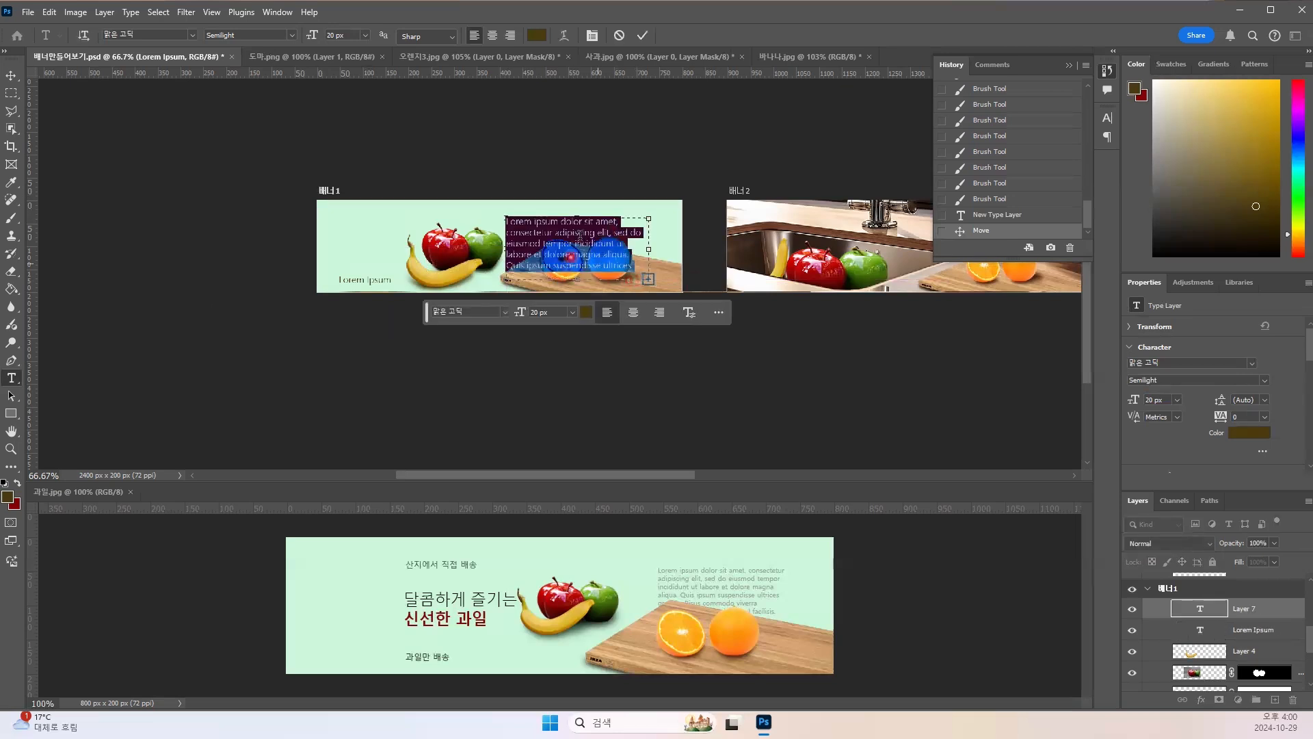
click(10, 75)
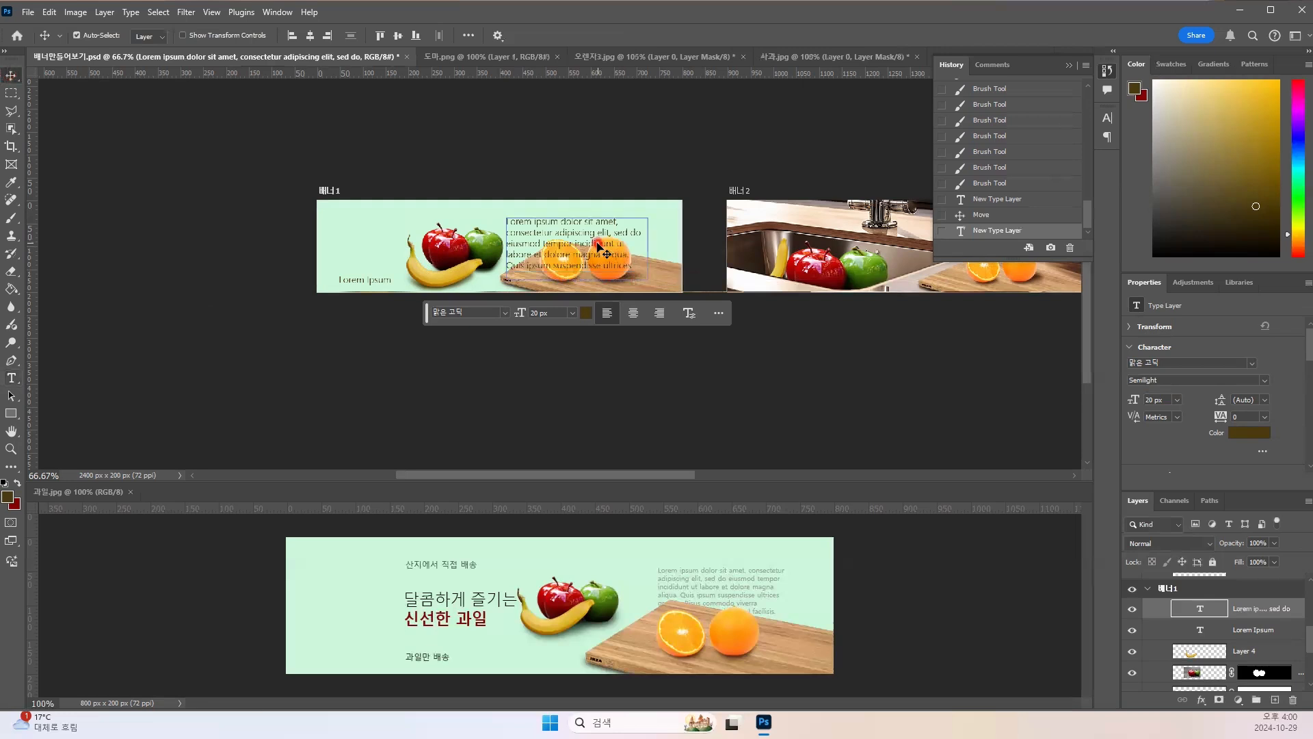
Step: Place the paragraph text layer directly above the 배경1 layer and shift the text slightly to the right
drag(1222, 609, 1215, 667)
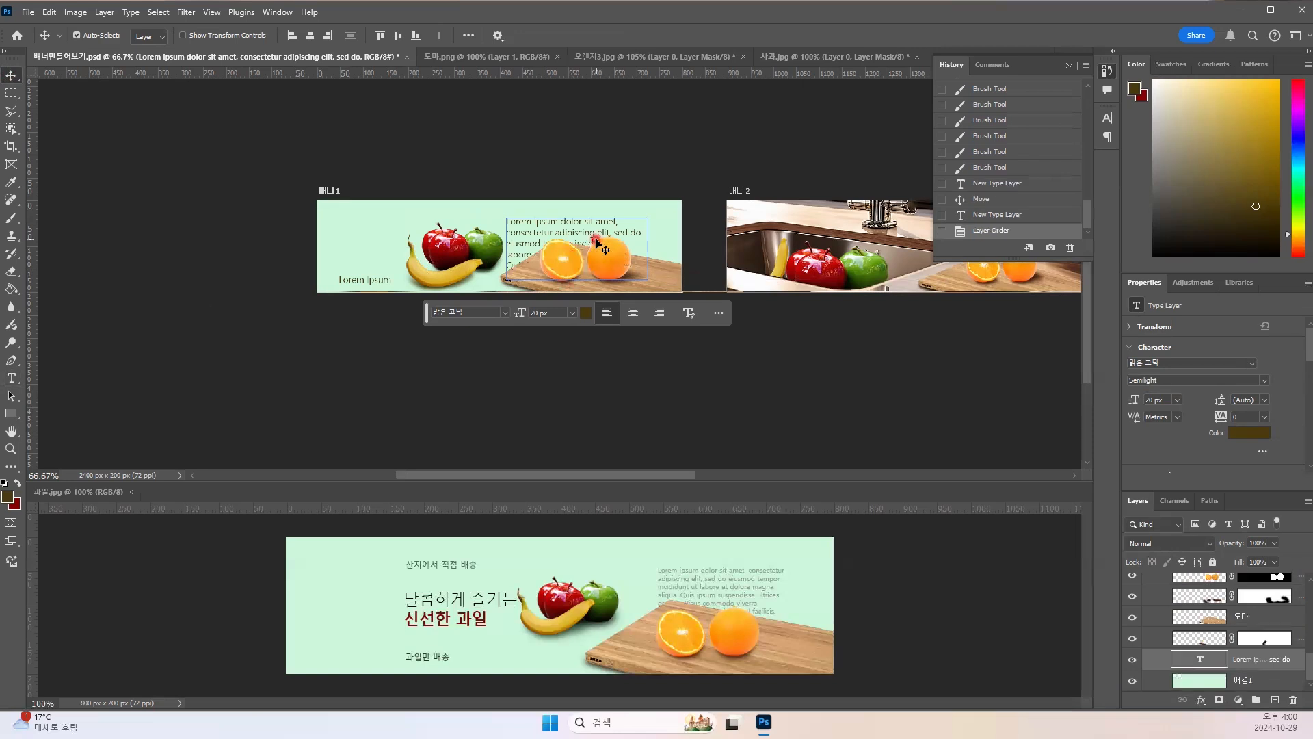
drag(594, 234, 600, 233)
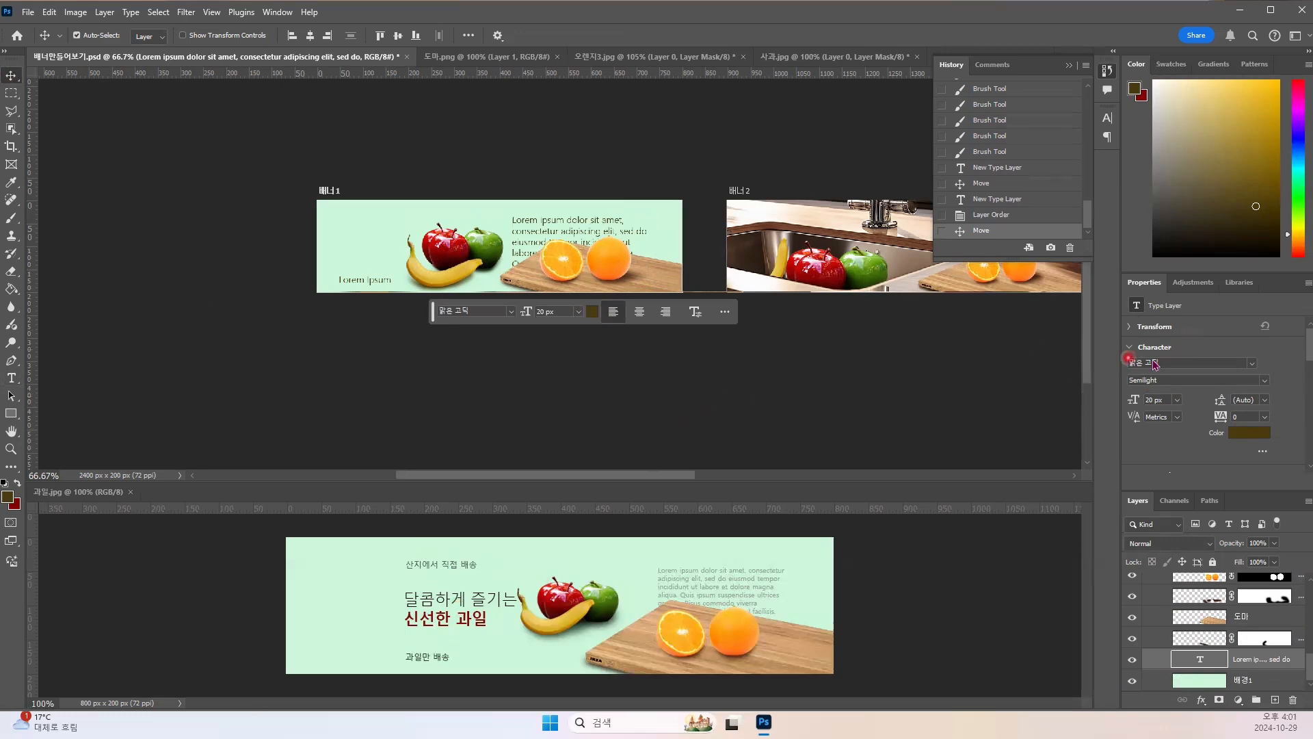
click(1128, 329)
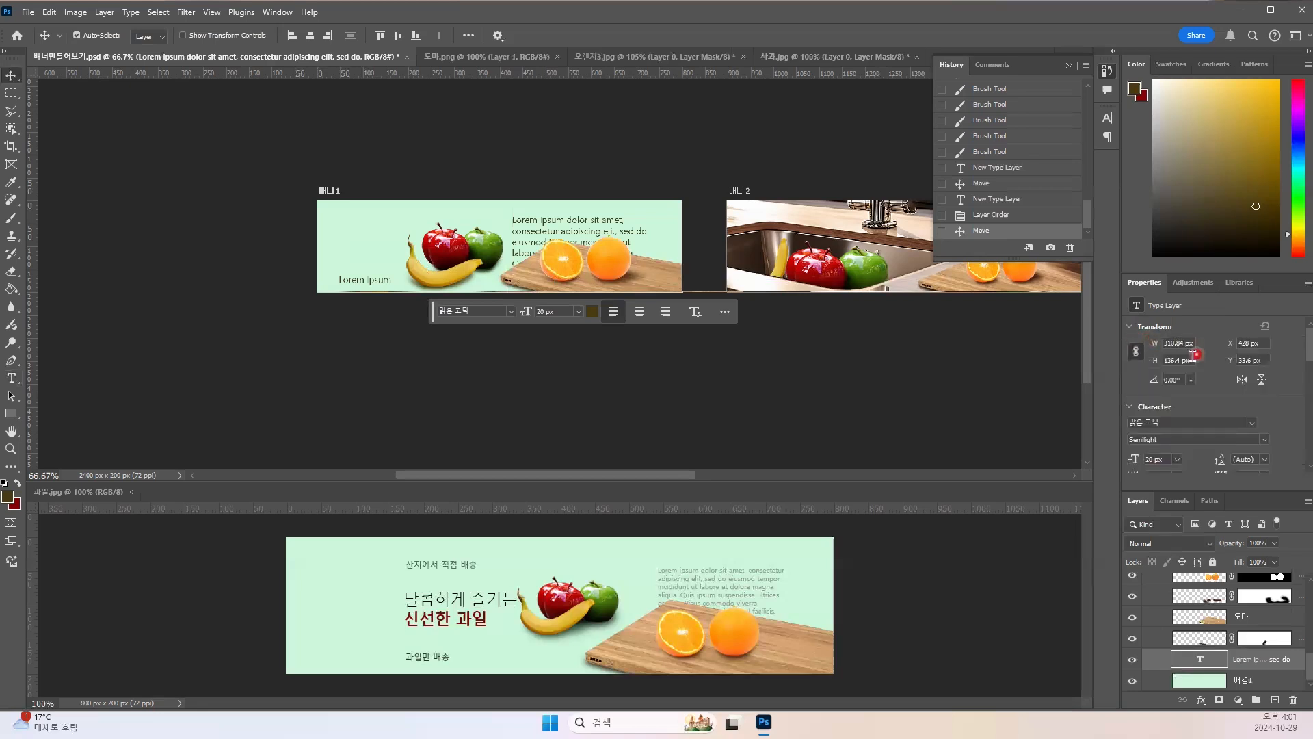
click(1134, 328)
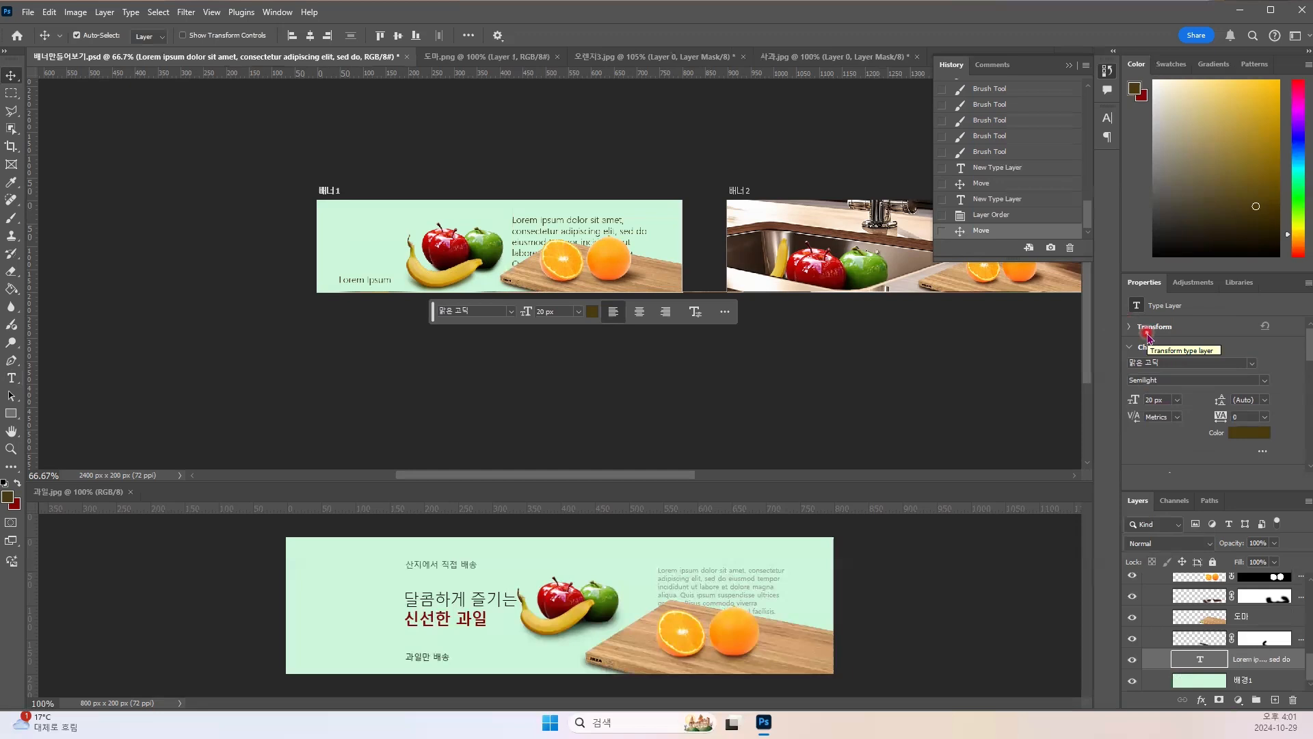
Step: Collapse the 배너1 artboard's layers and select the 배경2 layer in artboard 배너2
drag(545, 179, 195, 194)
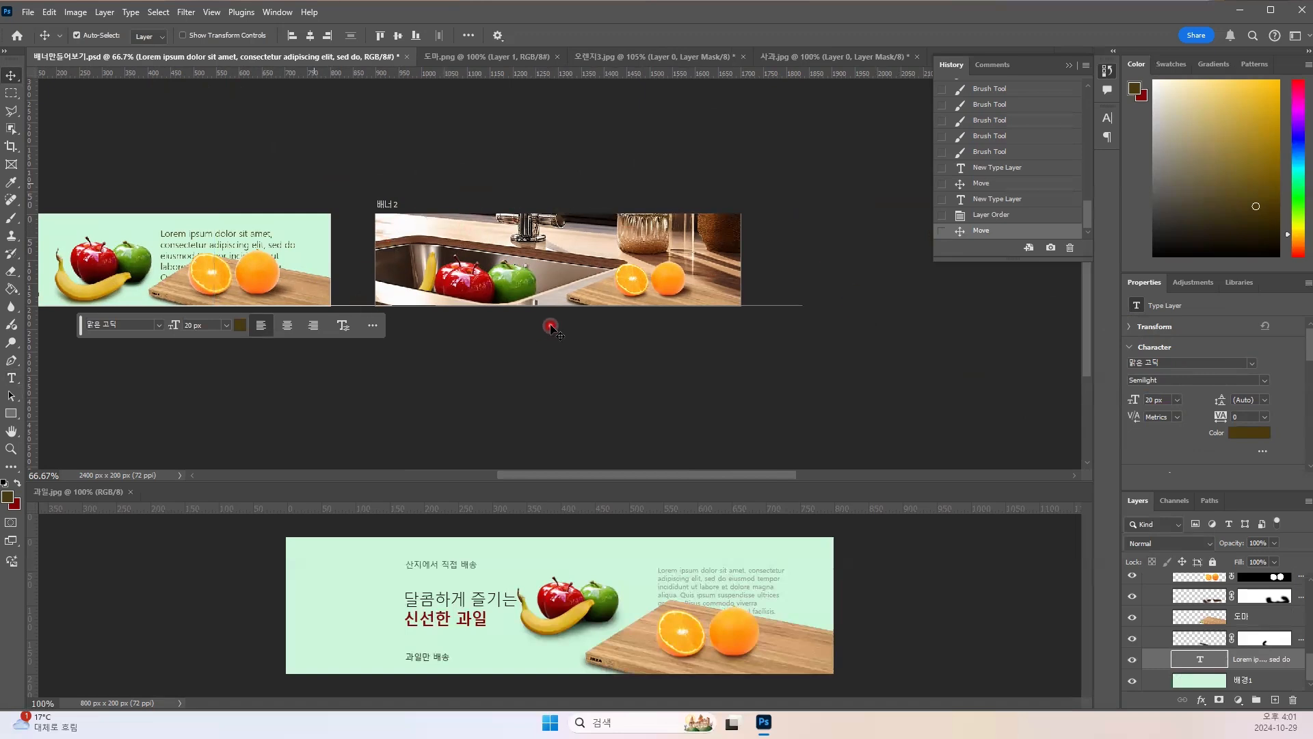
drag(551, 326, 551, 326)
click(440, 57)
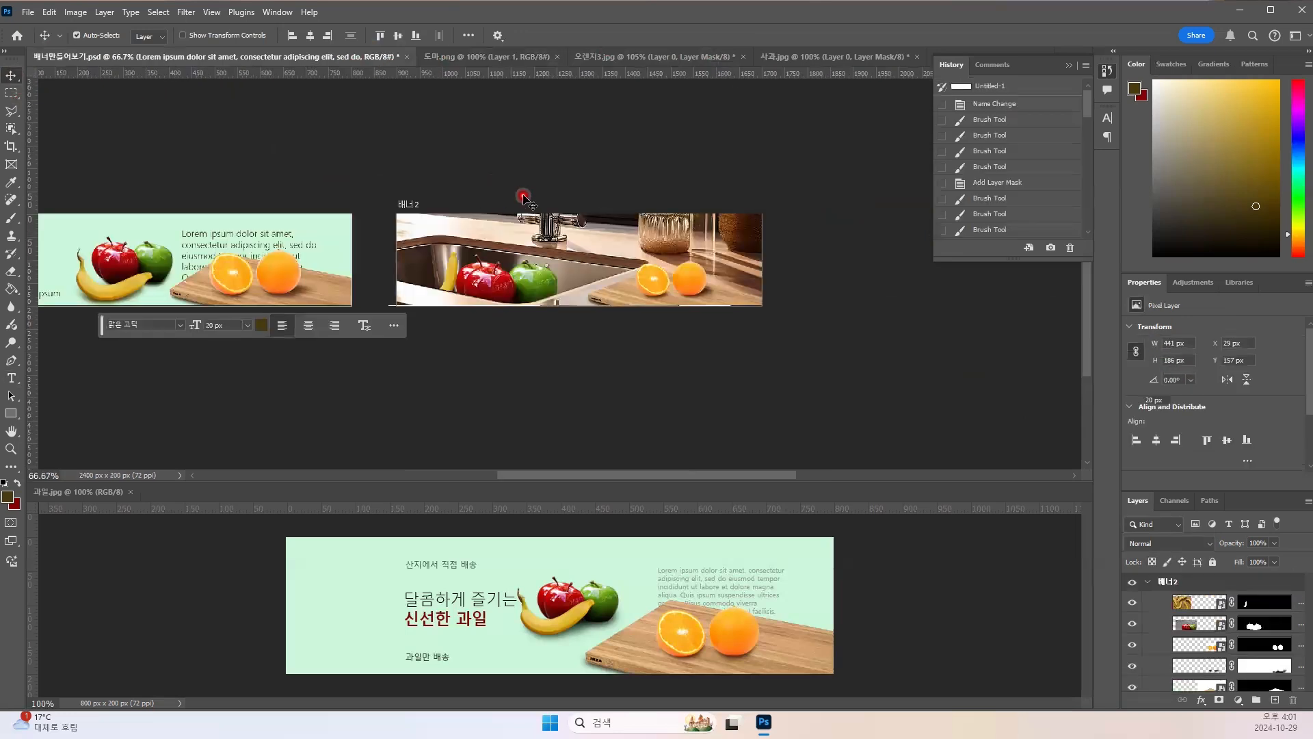
key(ctrl+plus)
key(ctrl+plus)
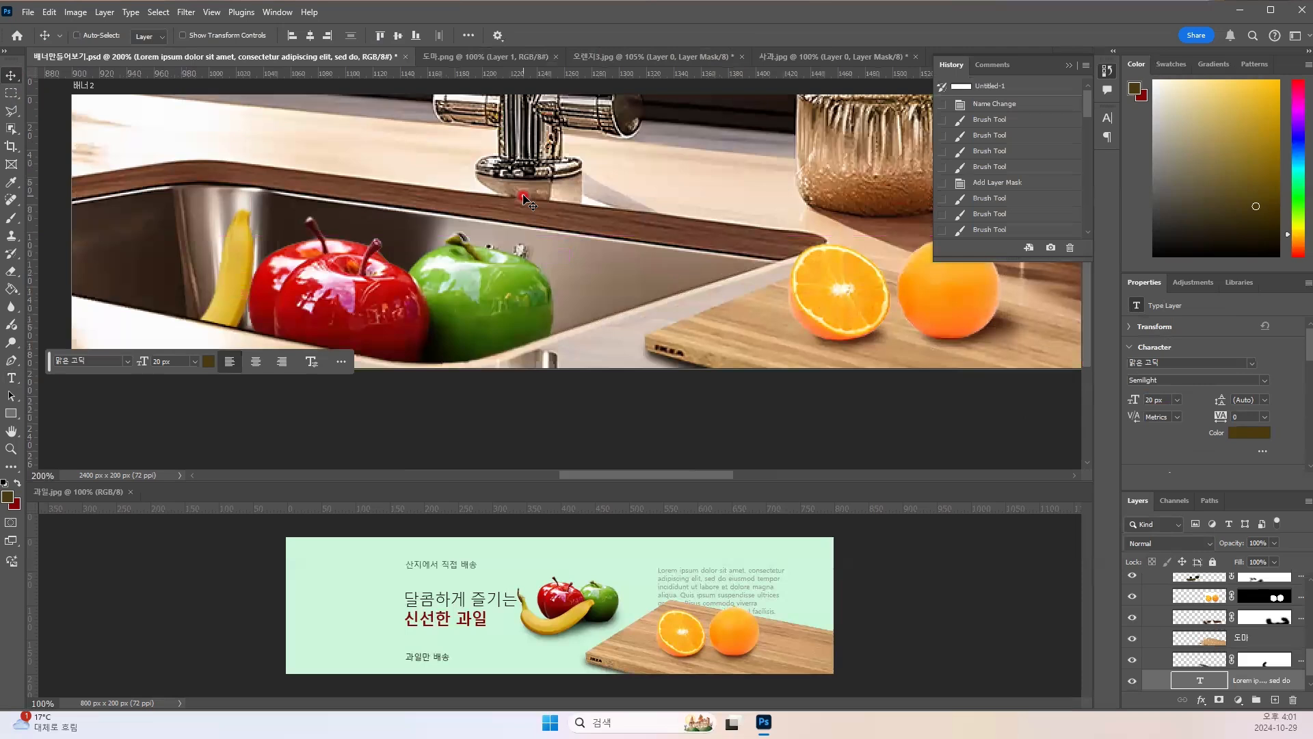
key(ctrl+minus)
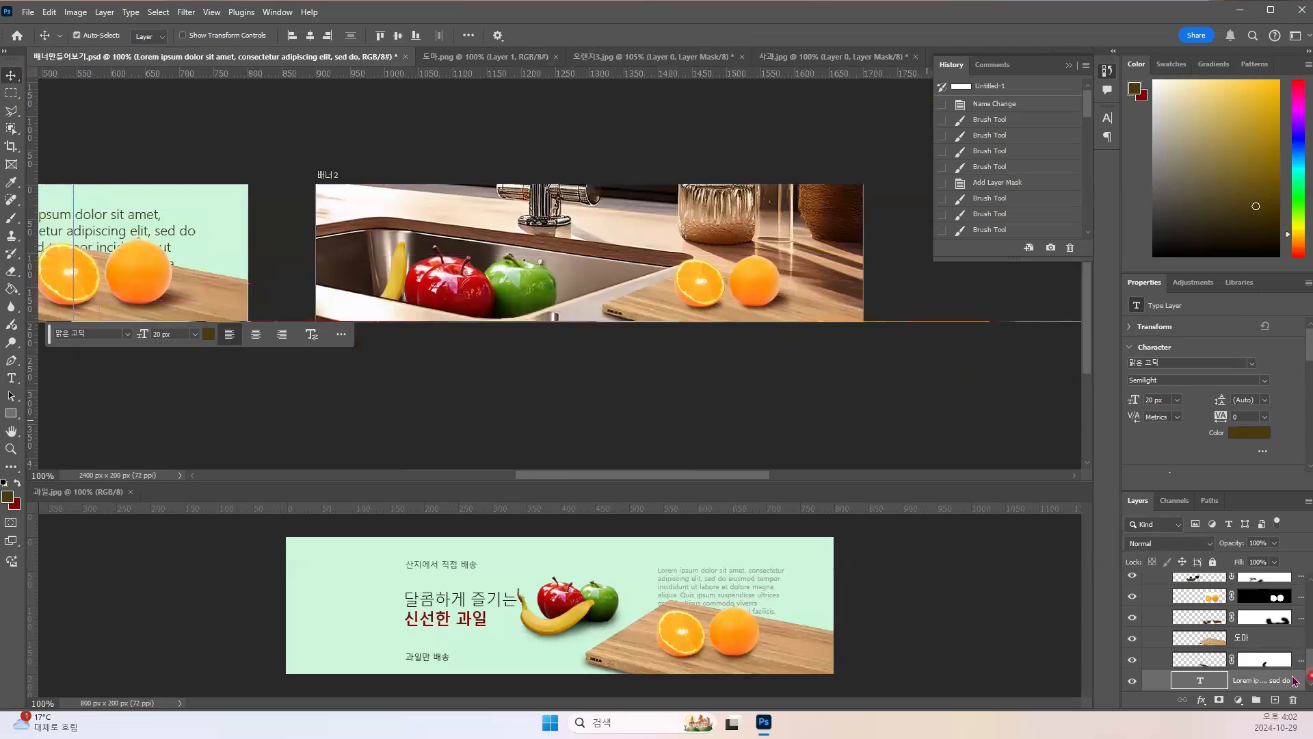
scroll(1210, 628, up, 1)
scroll(1210, 628, up, 1)
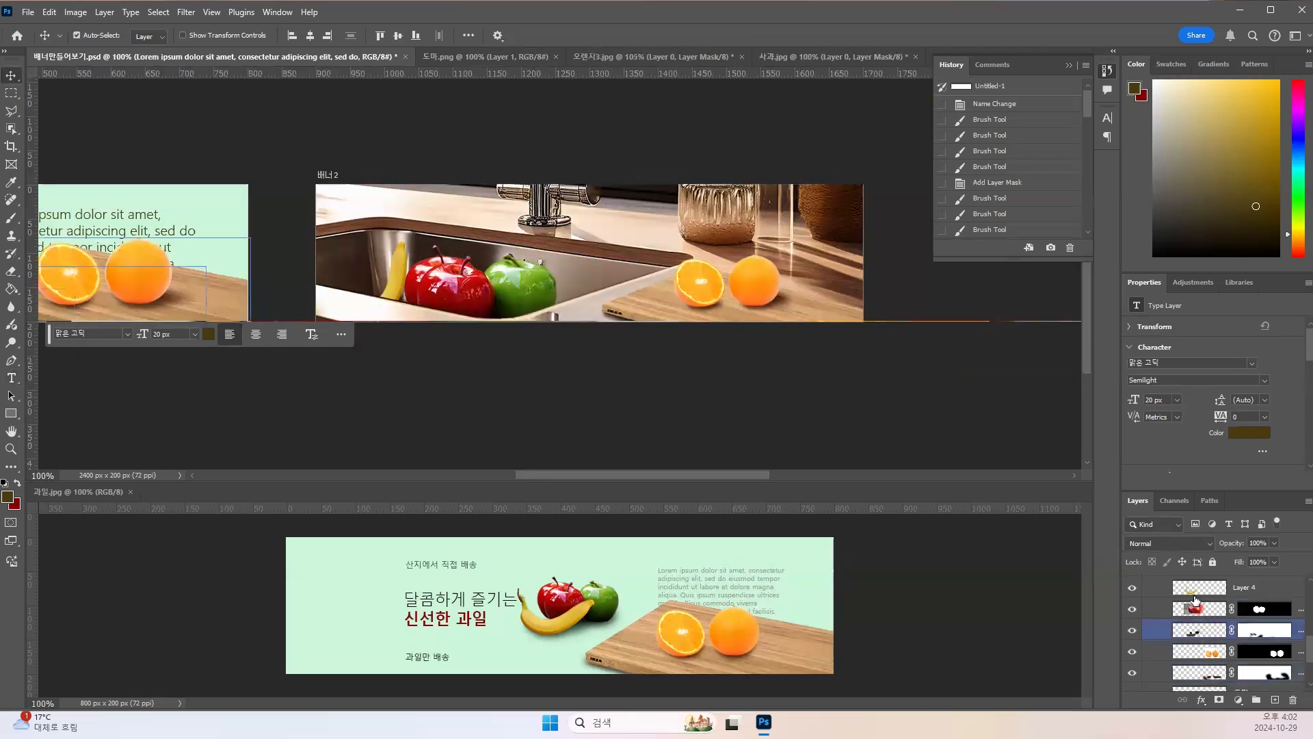
scroll(1191, 595, up, 4)
click(1146, 619)
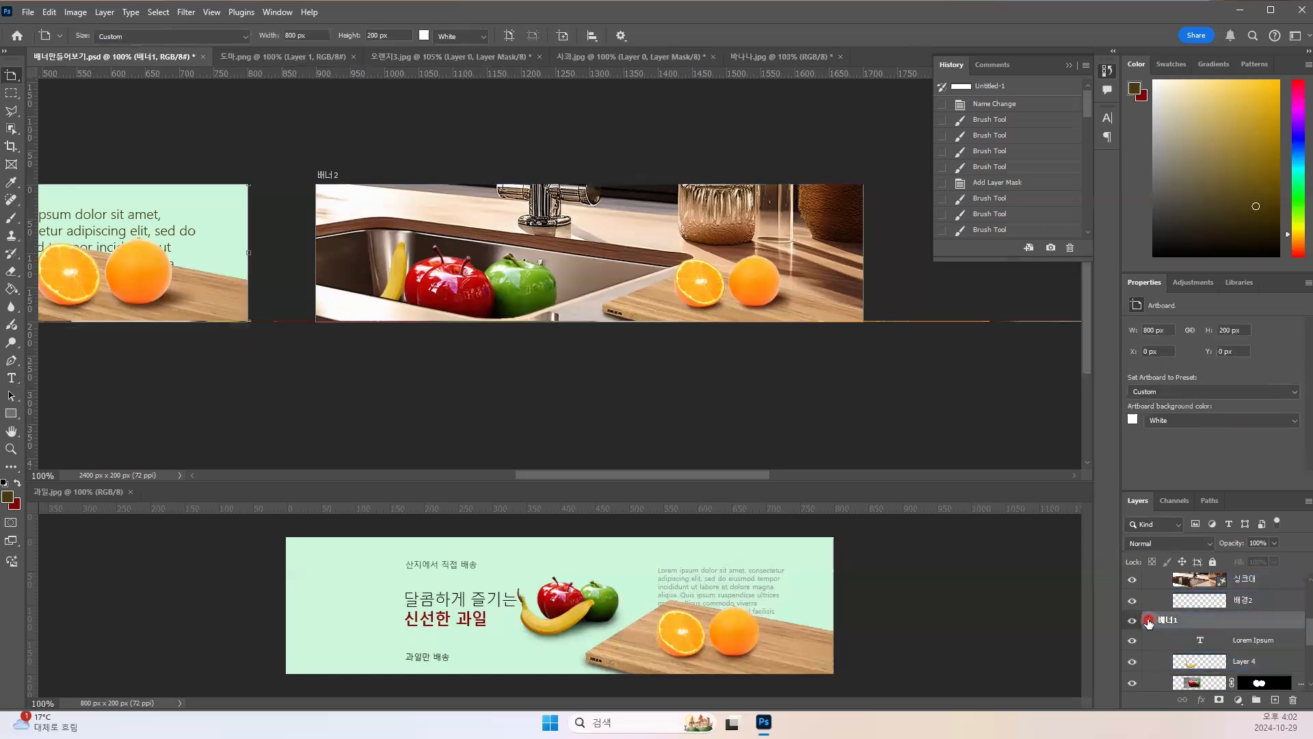
click(1148, 620)
click(1197, 647)
click(1195, 661)
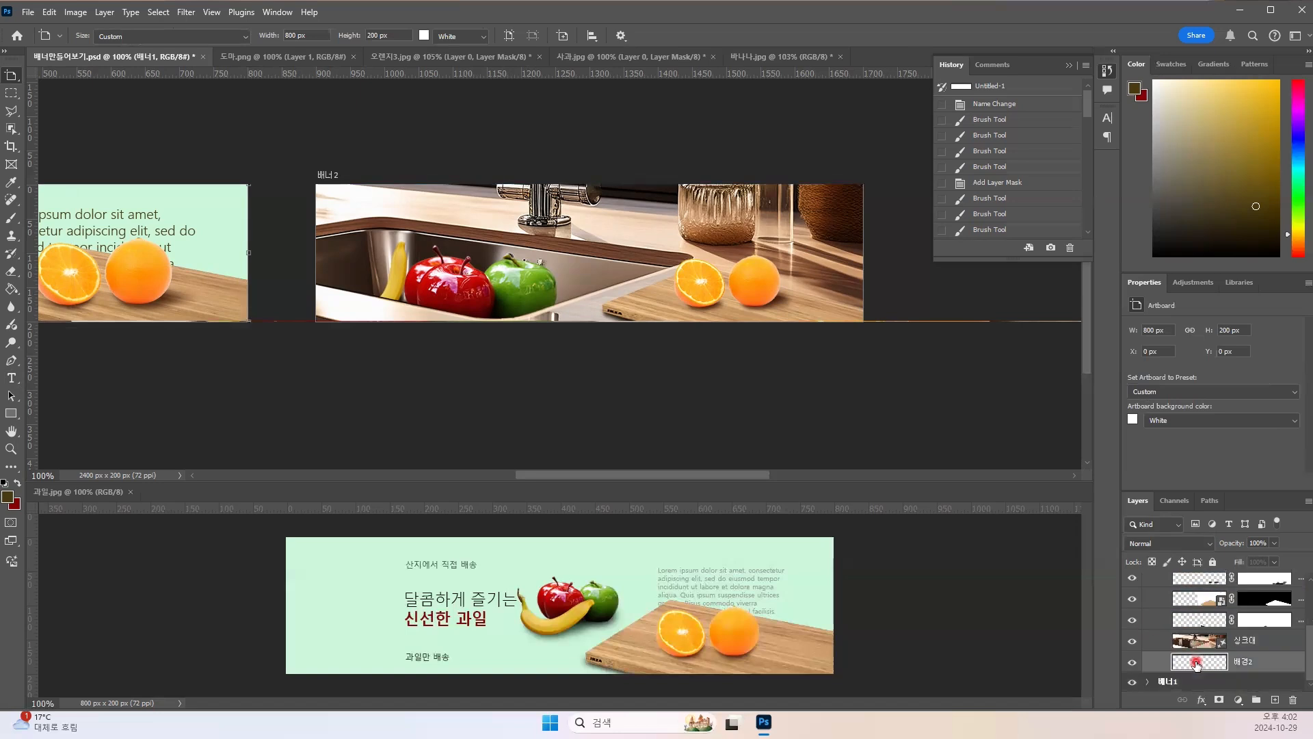
scroll(1195, 638, up, 3)
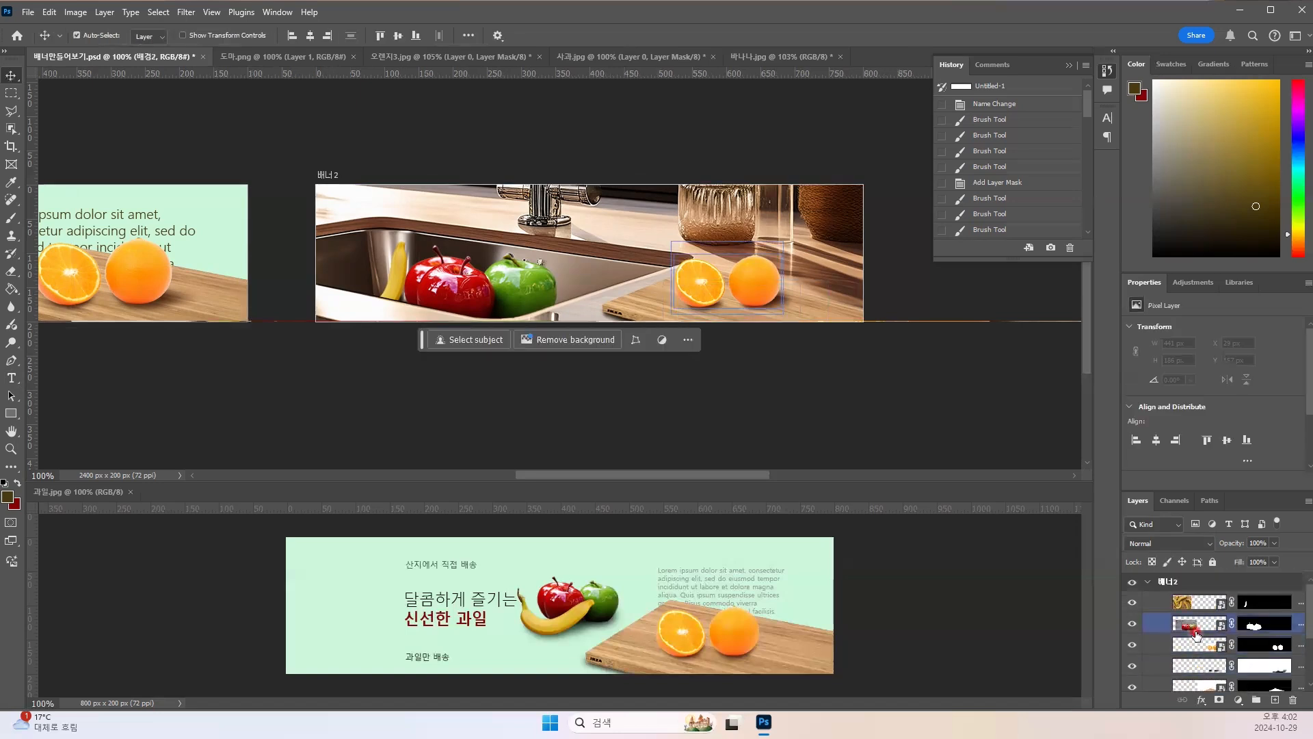
Step: Select all layers of artboard 배너2, from the banana down to 배경2, and stamp them into a merged copy above the originals
click(1196, 607)
ctrl+click(1197, 606)
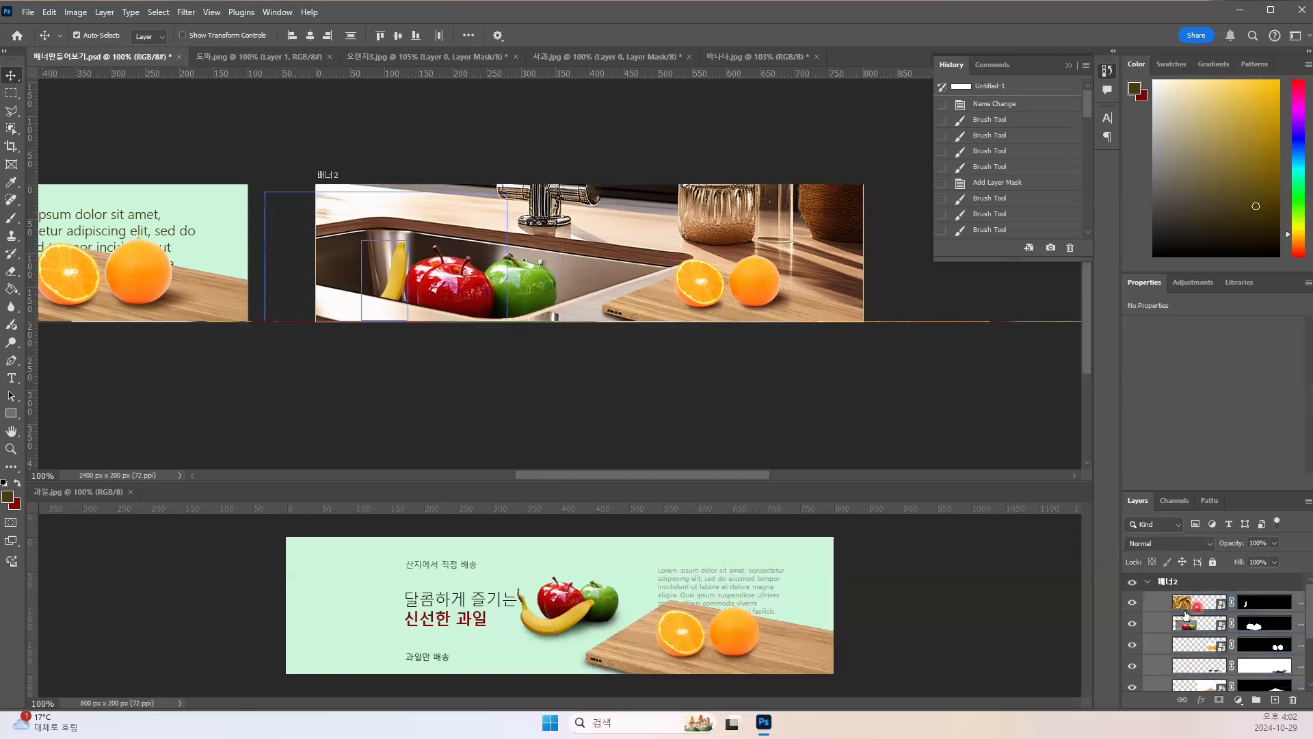
scroll(1185, 611, down, 3)
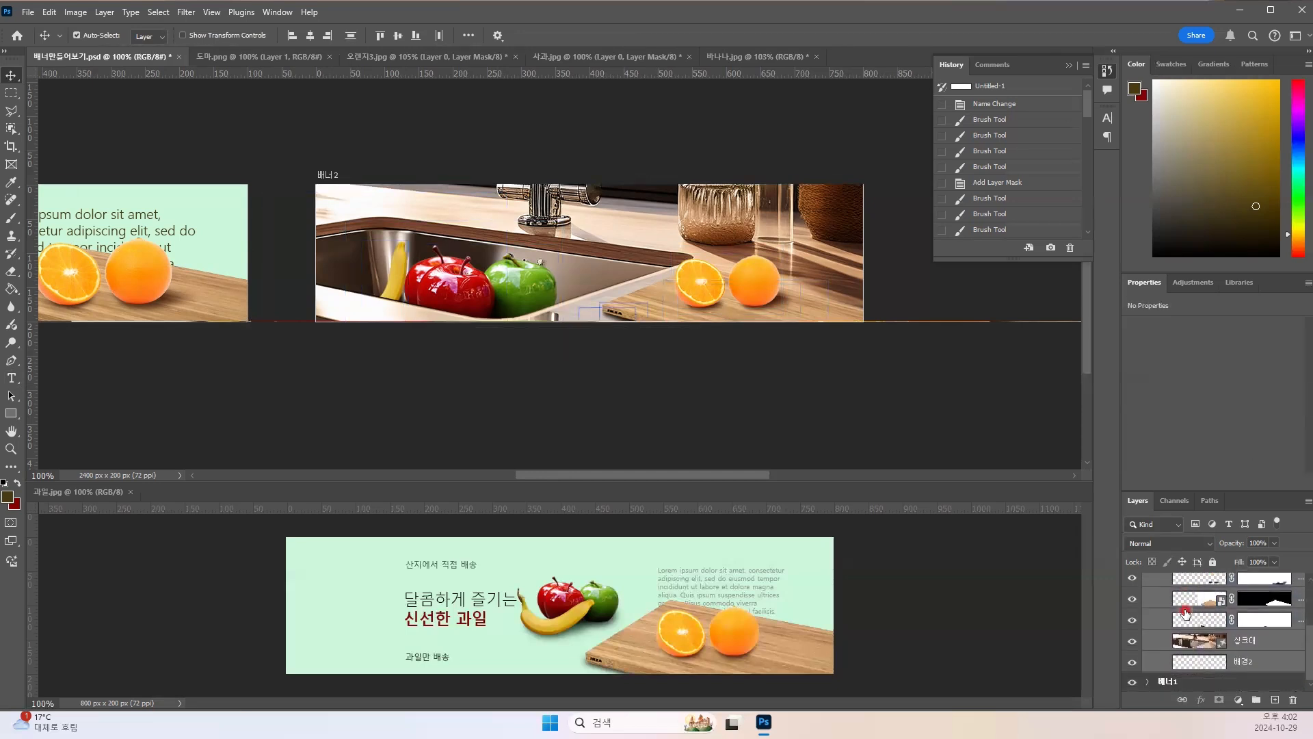
click(1294, 504)
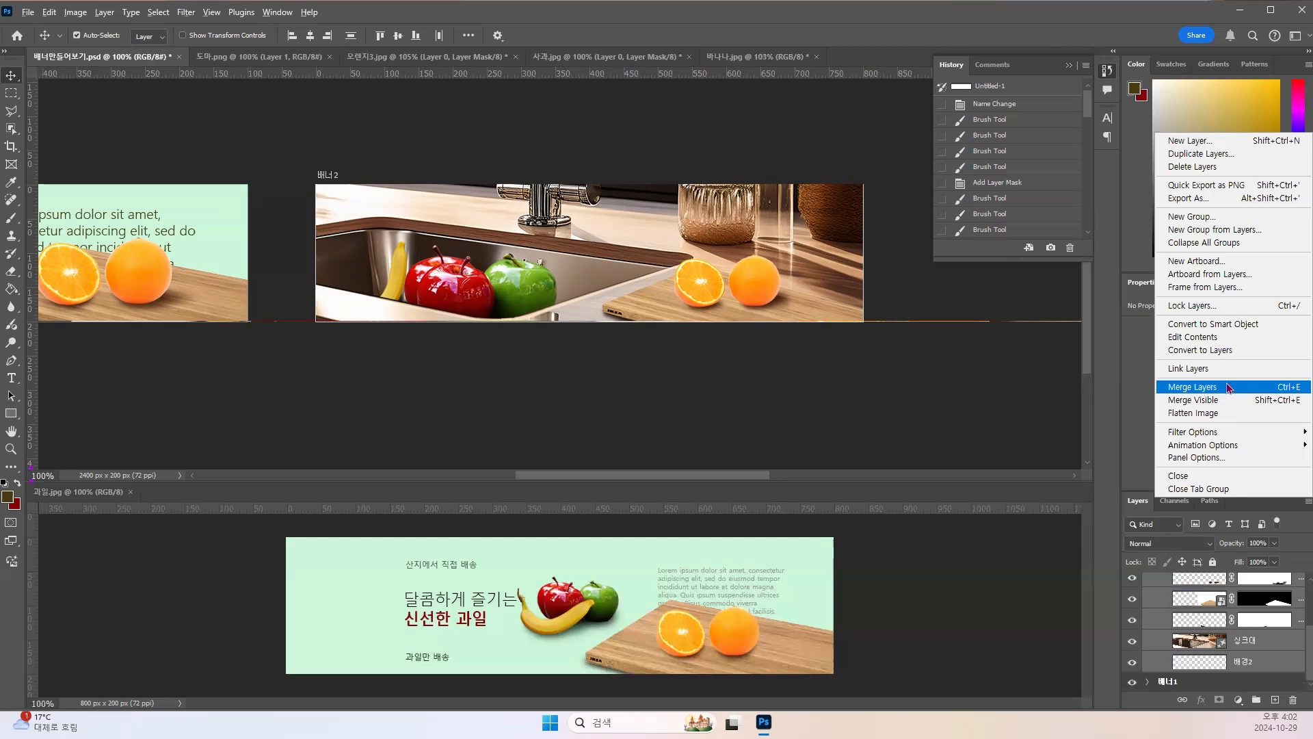
click(1226, 388)
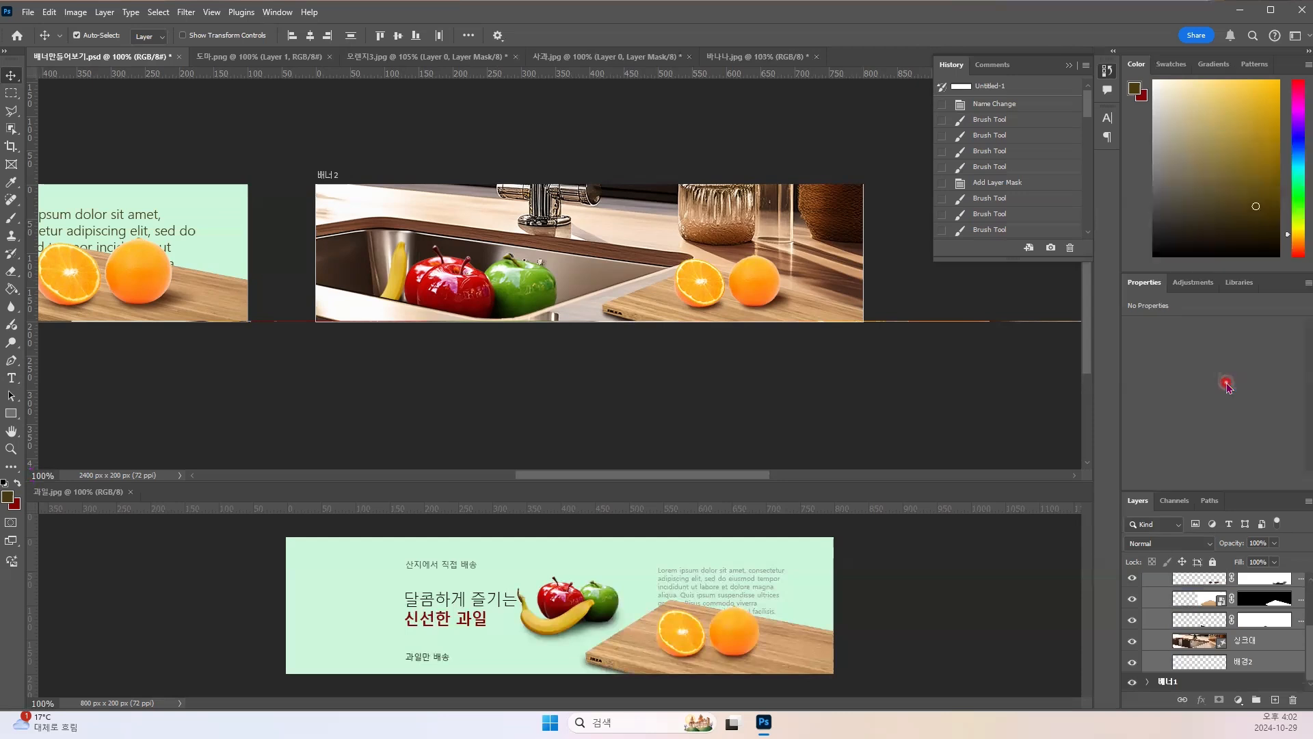
click(1296, 502)
click(1296, 502)
click(1296, 501)
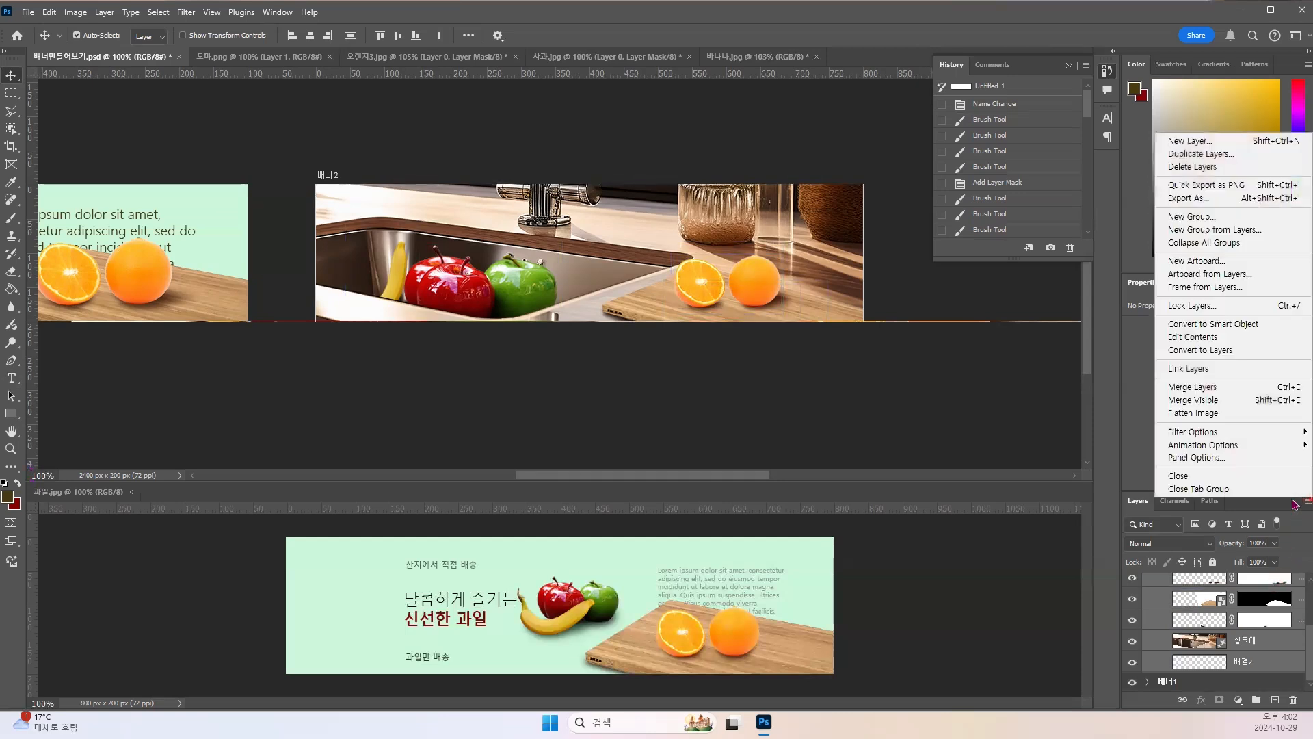
alt+click(1246, 396)
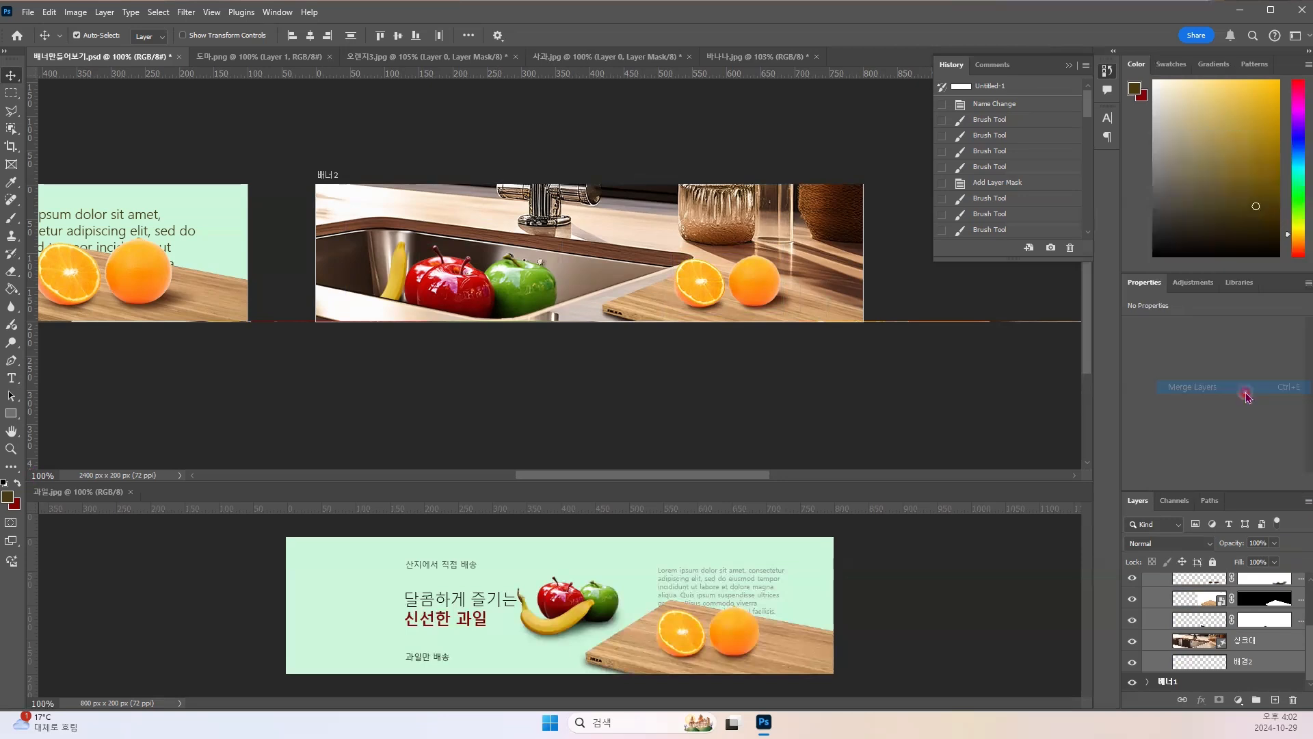
scroll(1201, 628, up, 4)
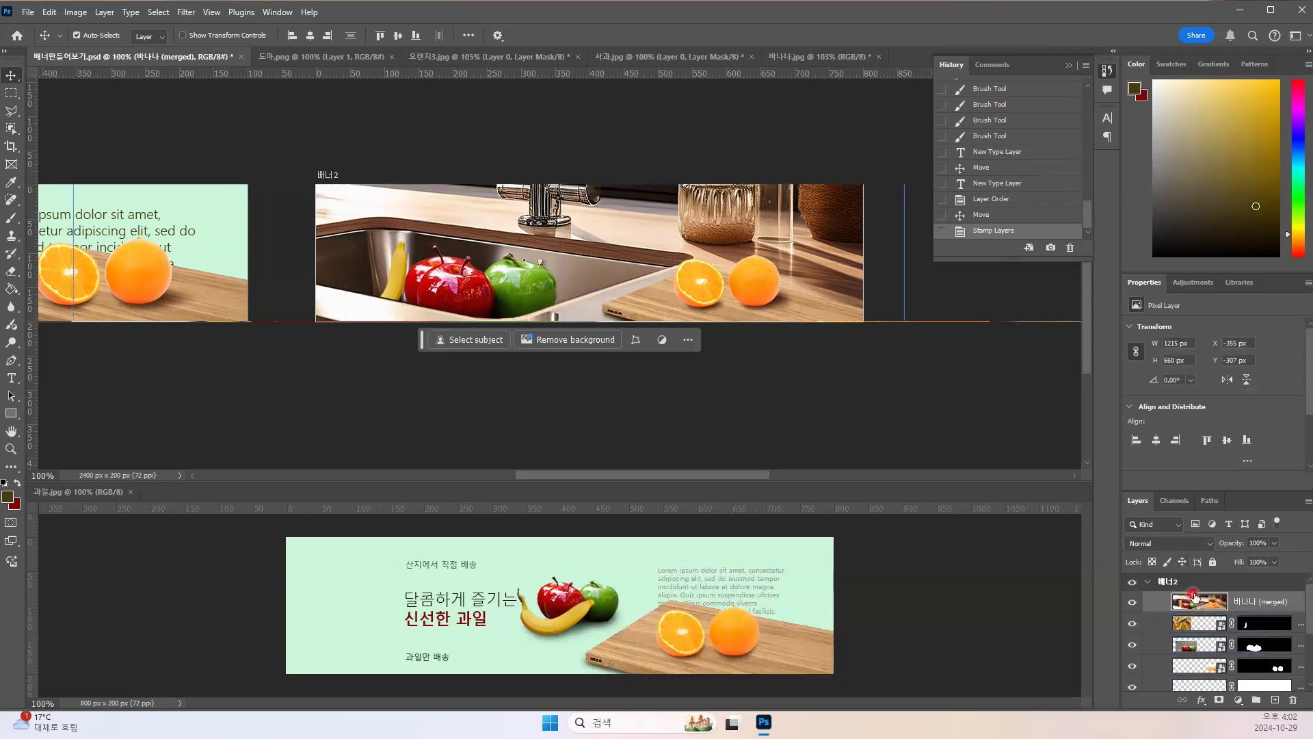
Step: Temporarily hide the individual layers below the merged layer in 배너2 and show them again
click(1156, 626)
click(1130, 623)
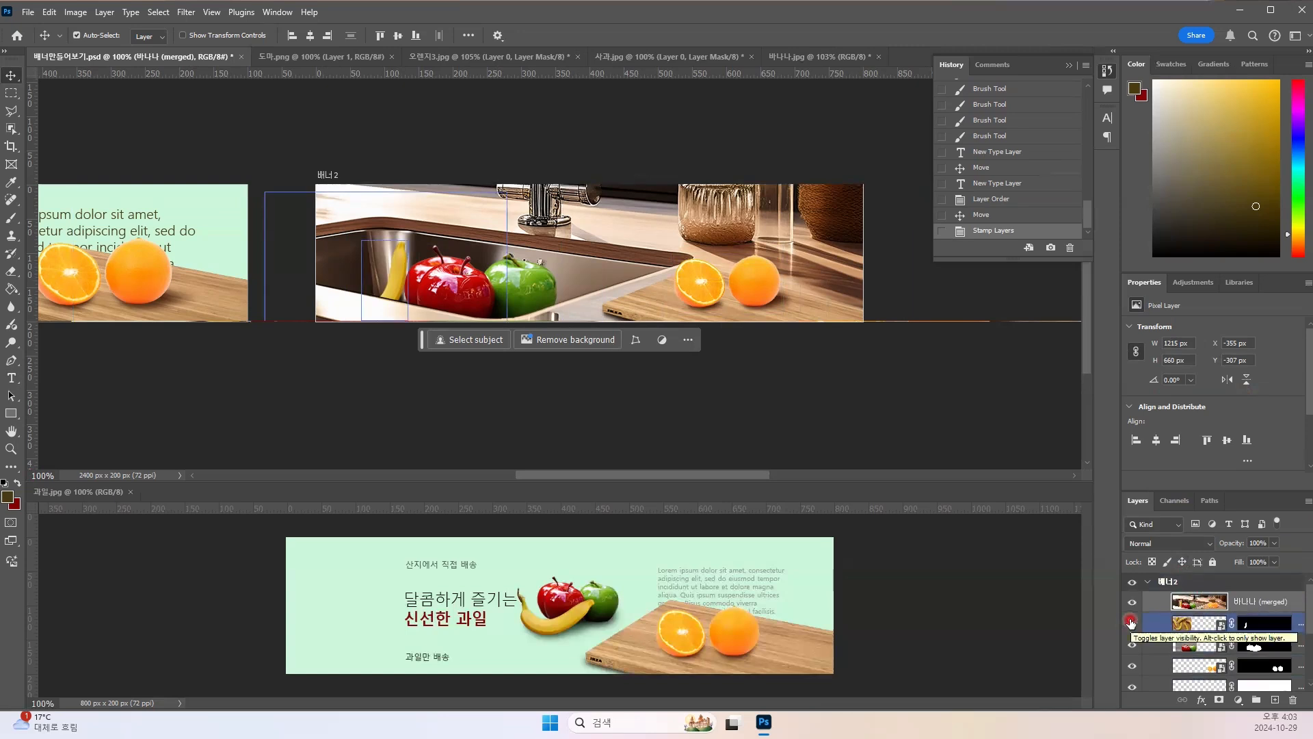
click(1191, 602)
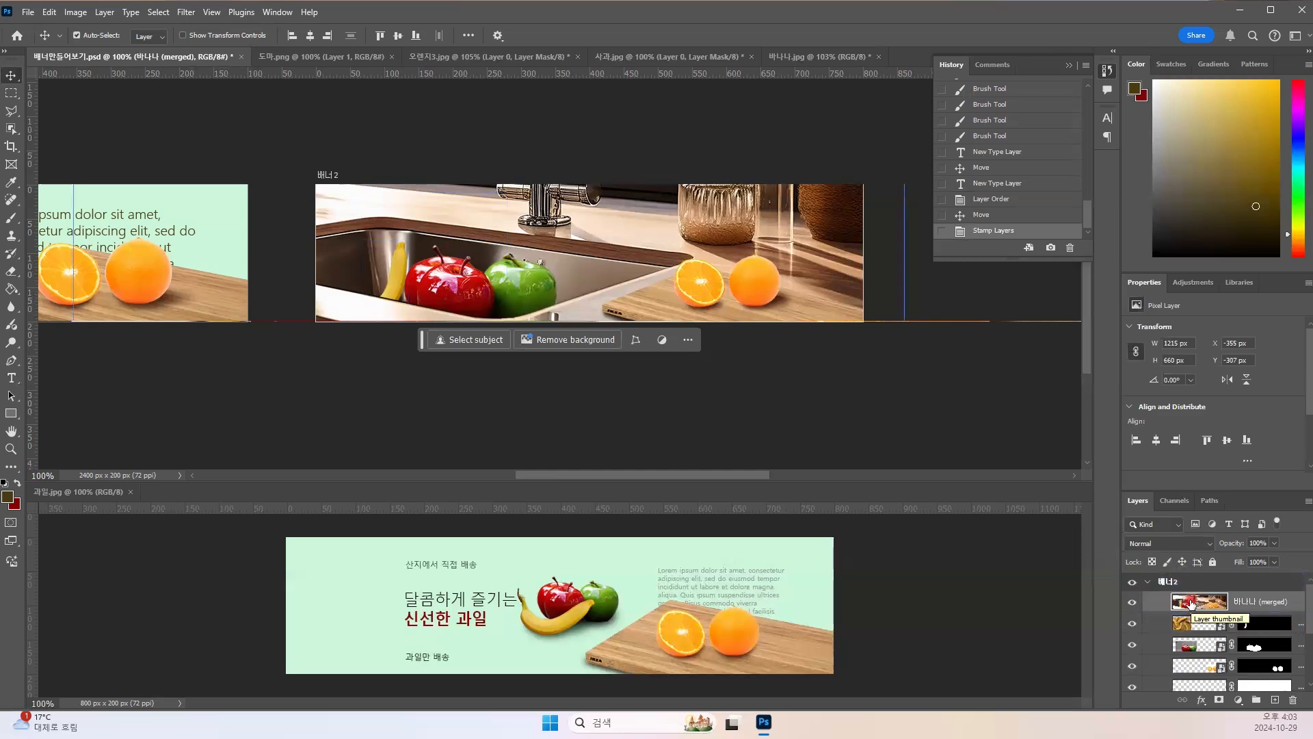
click(1156, 623)
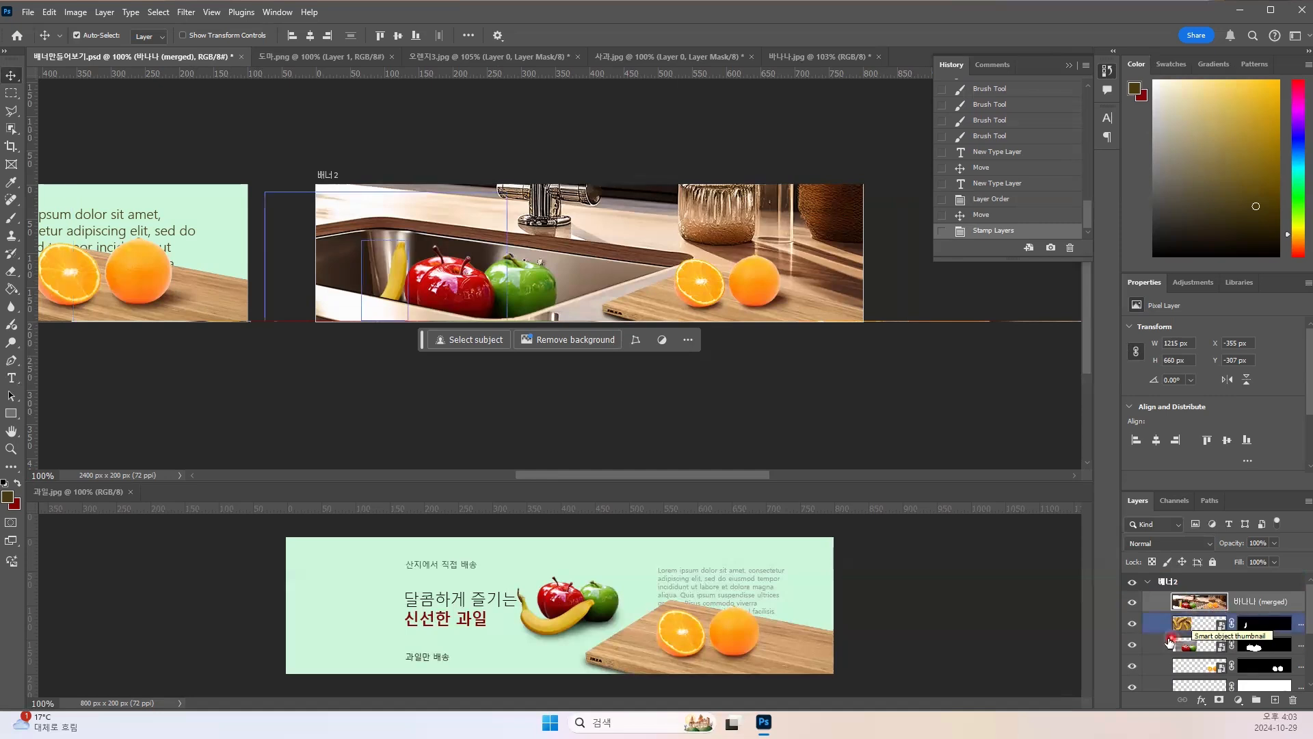
click(1133, 624)
click(1131, 683)
click(1131, 624)
drag(1131, 673, 1132, 685)
Step: Group all the original layers below the merged layer in 배너2, from the banana down to 배경2
scroll(1152, 668, down, 1)
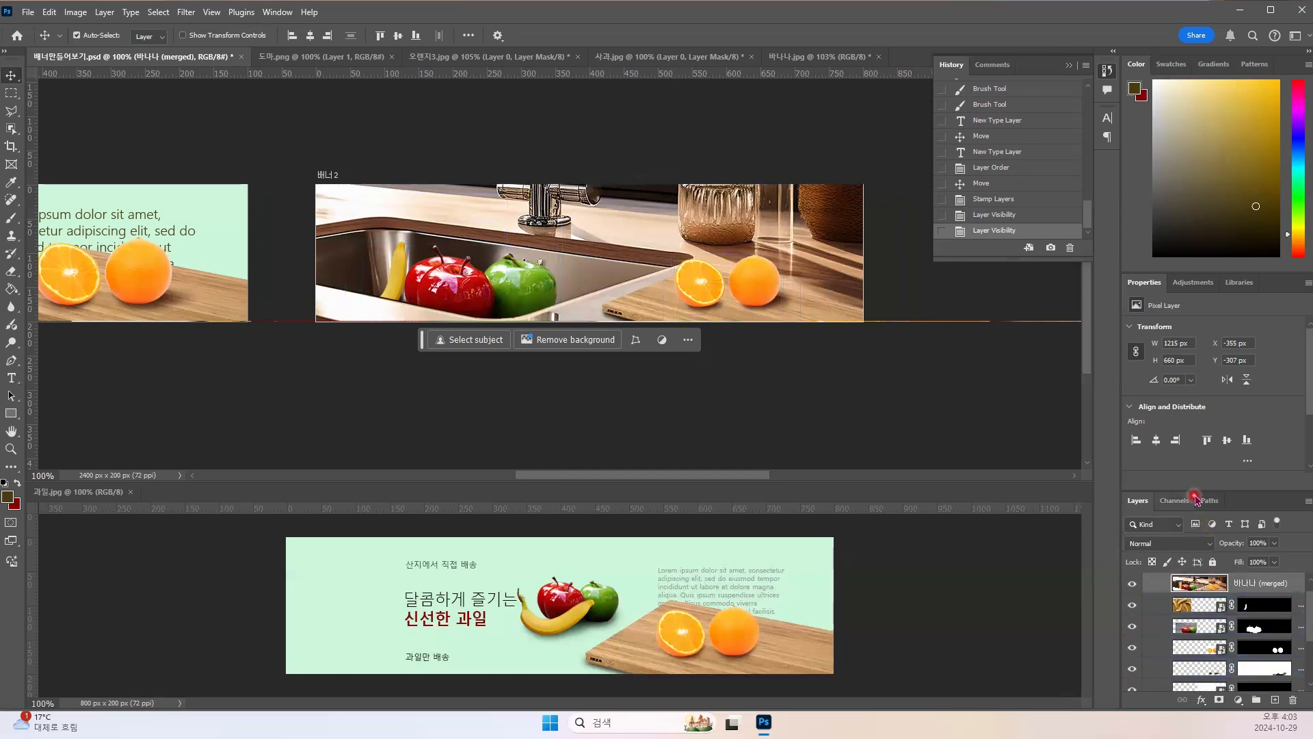
drag(1188, 490, 1188, 363)
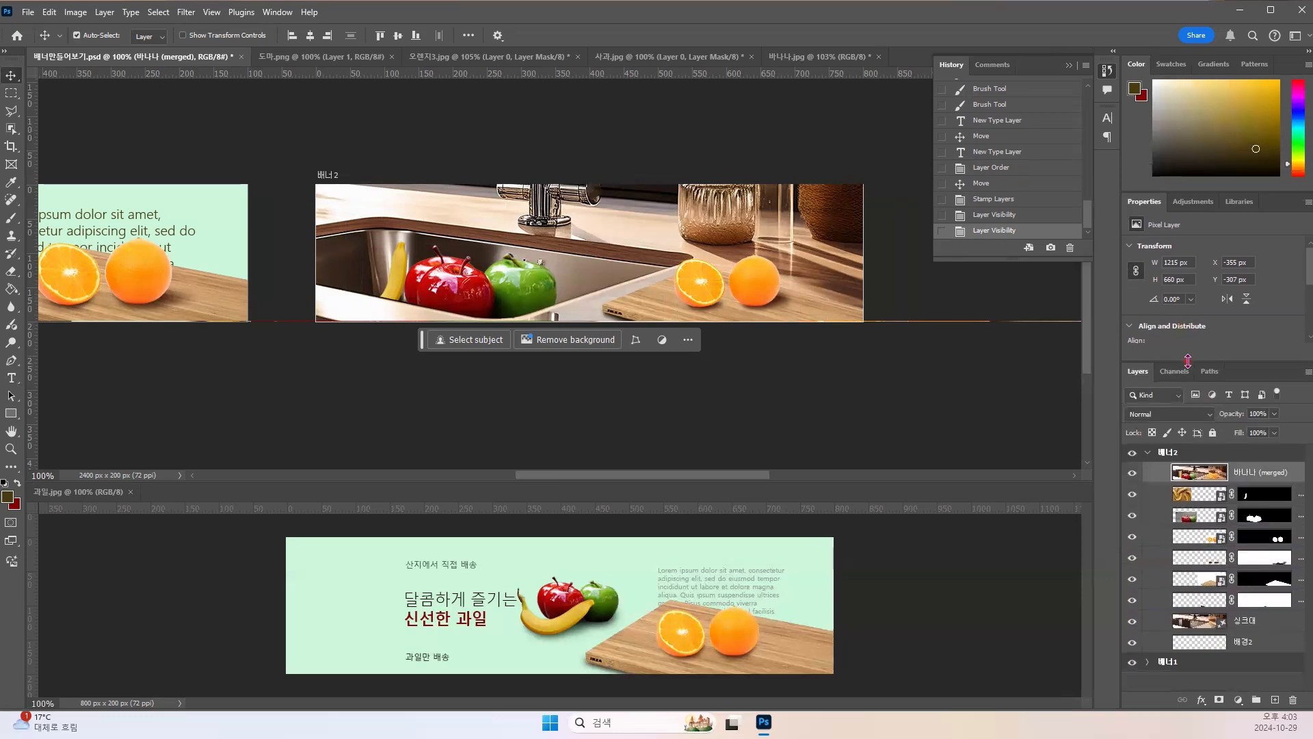
click(1210, 621)
click(1211, 646)
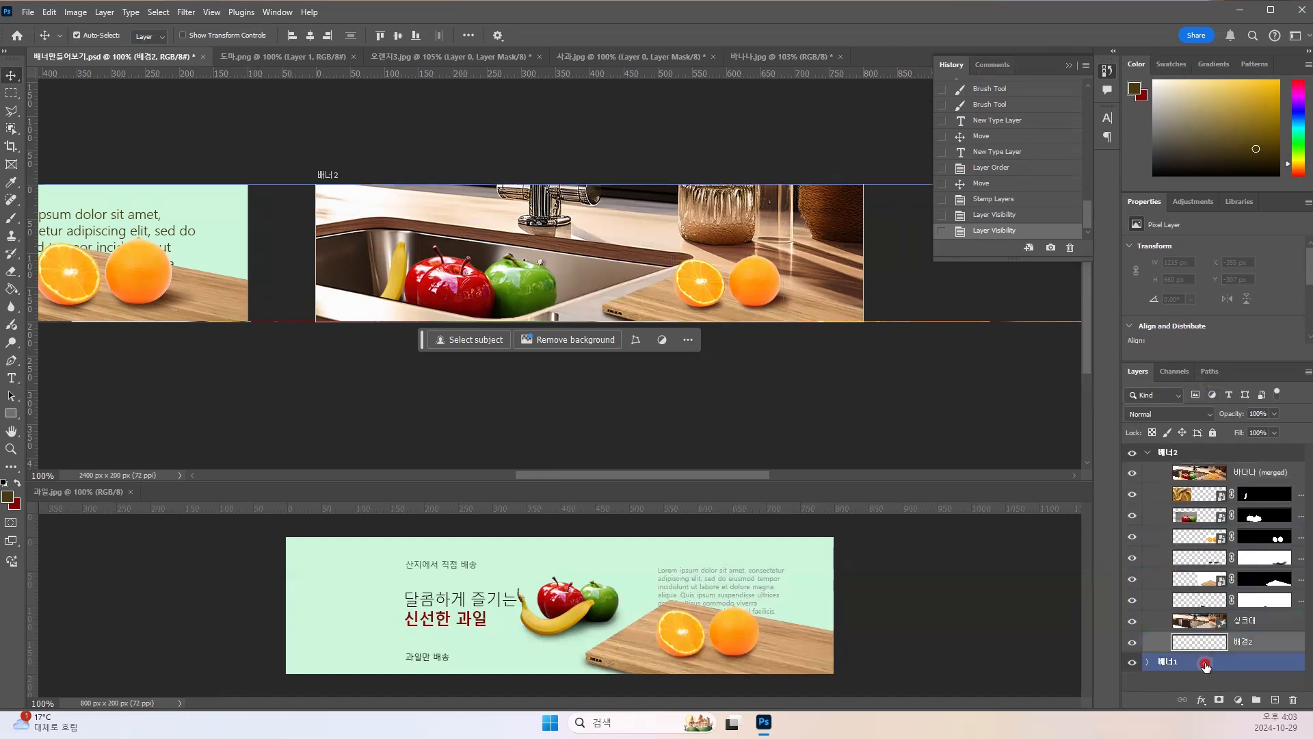
drag(1207, 662, 1207, 500)
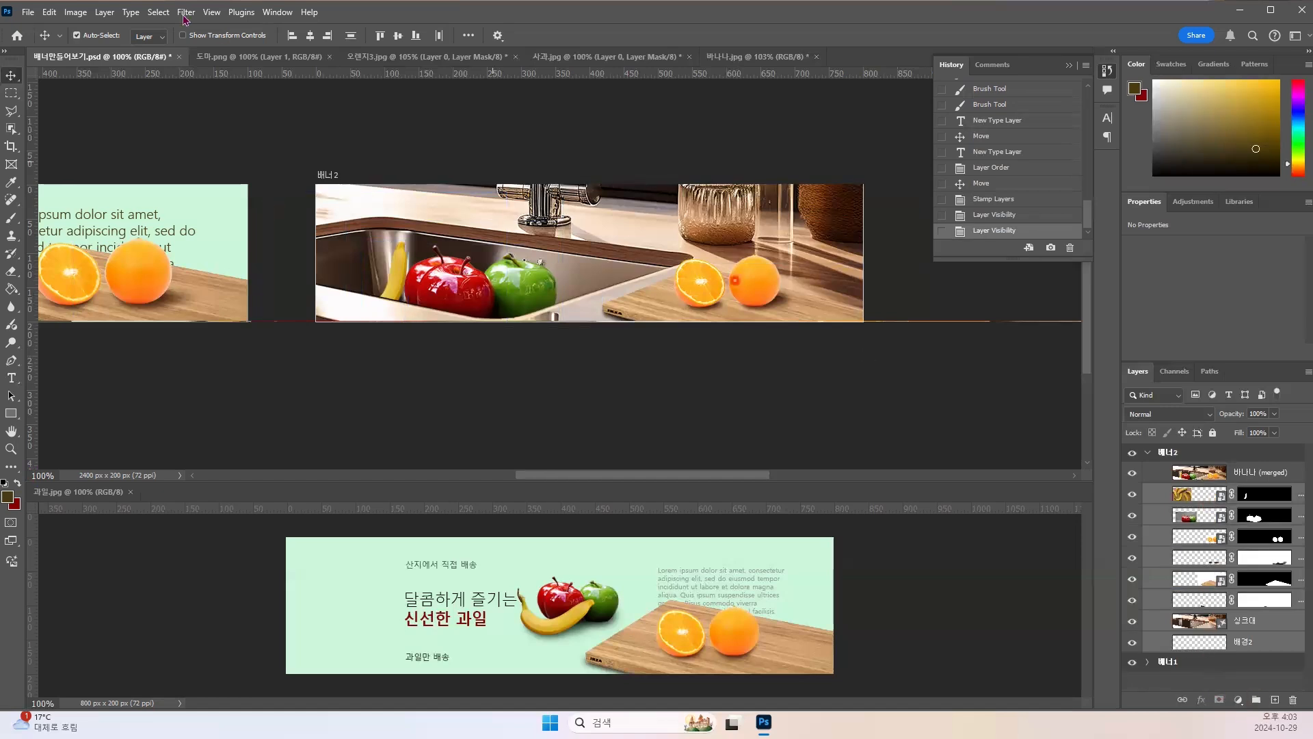
click(109, 13)
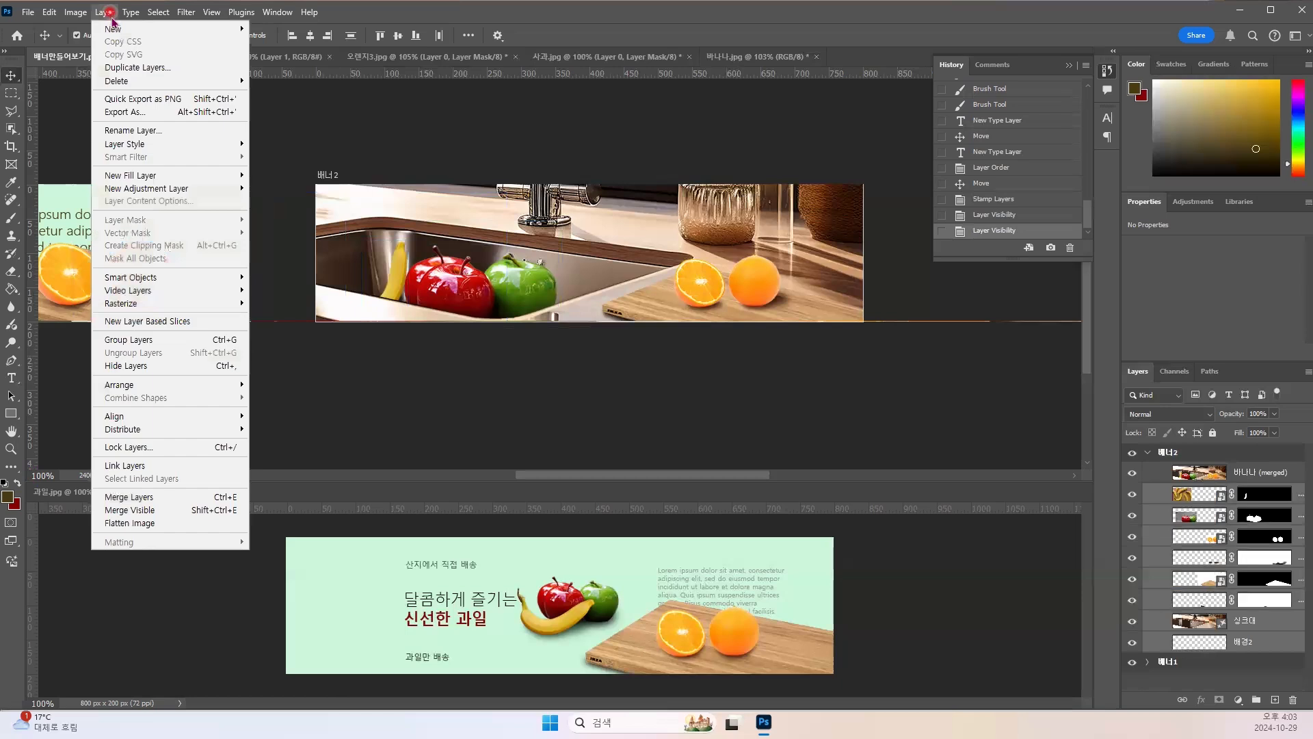
mouse_move(170, 29)
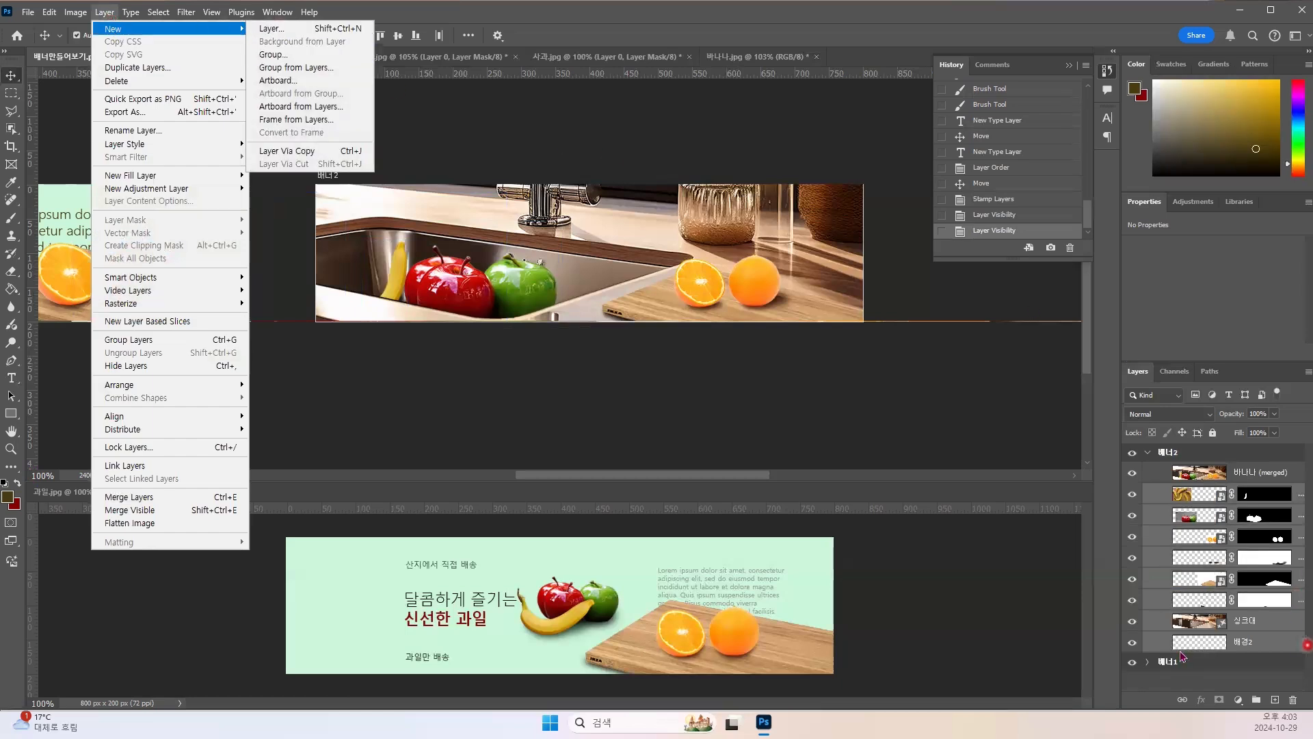
click(1257, 699)
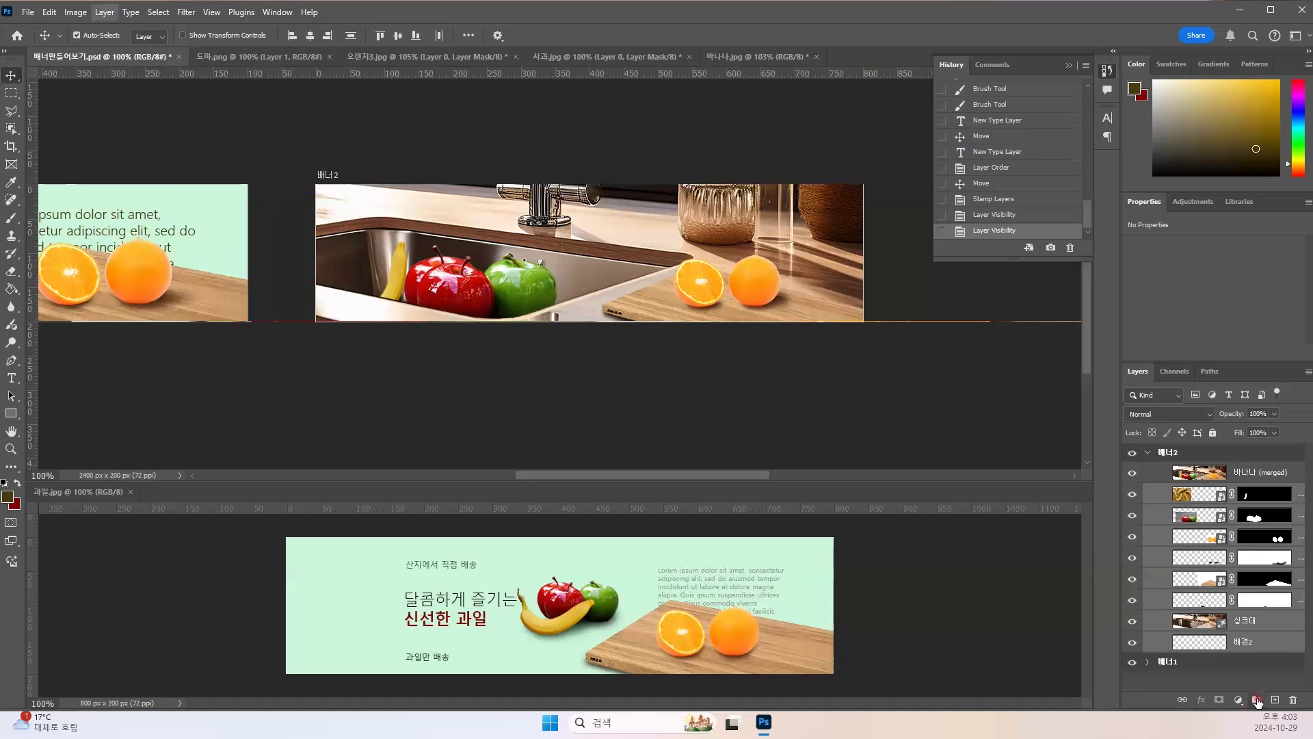
click(1257, 699)
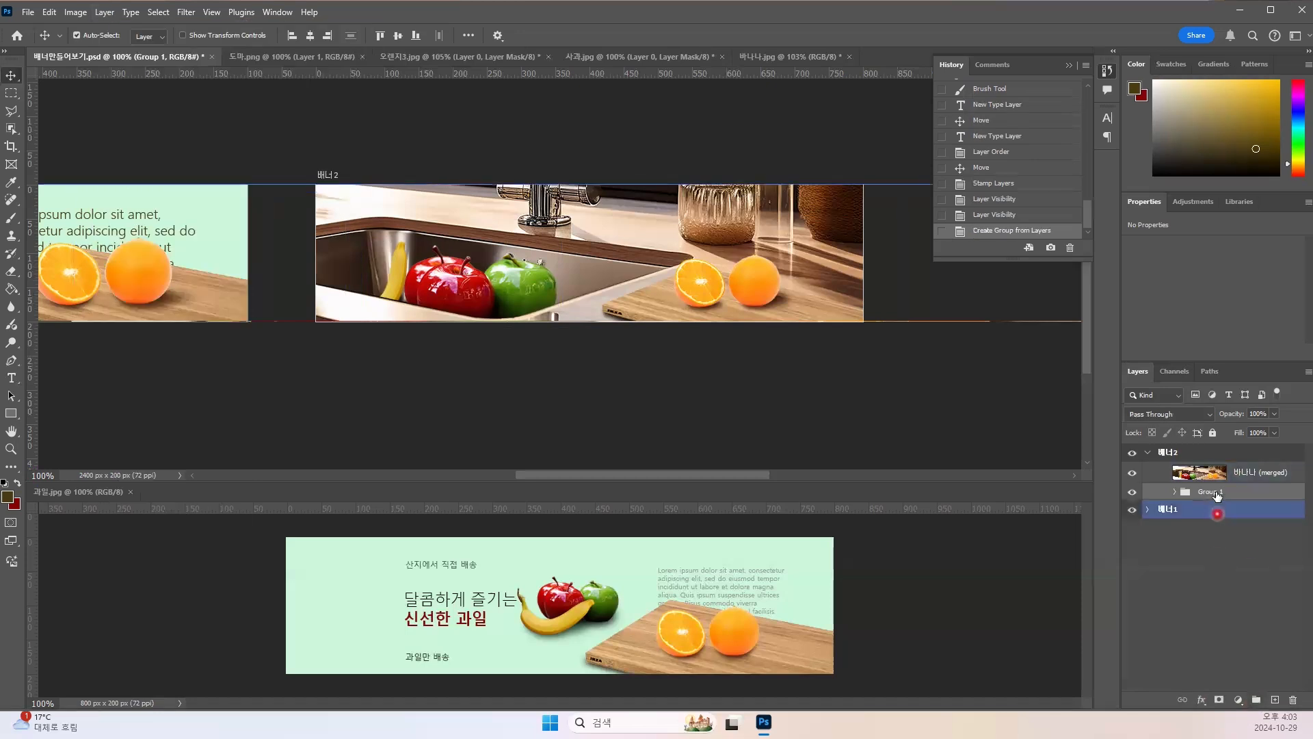
Step: Rename the new group in 배너2 to 원본 and hide it
double_click(1212, 492)
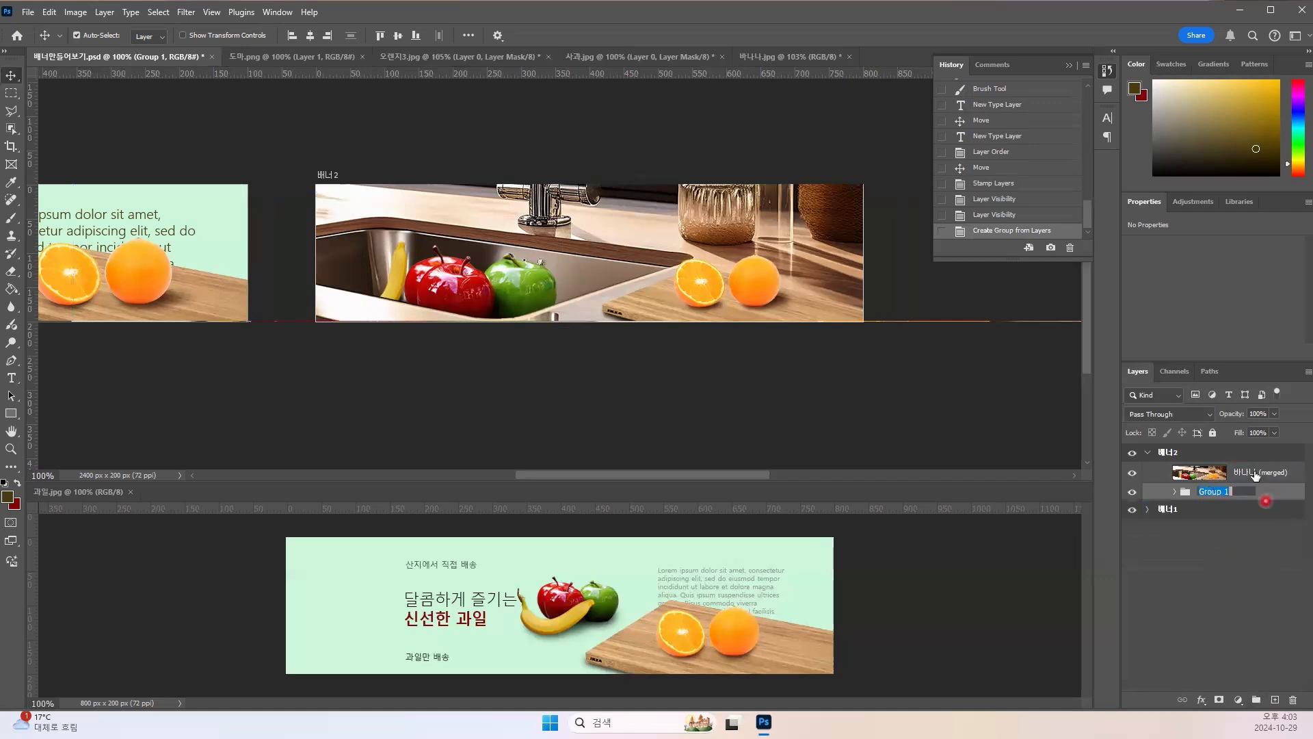
text(우)
text(본)
key(Return)
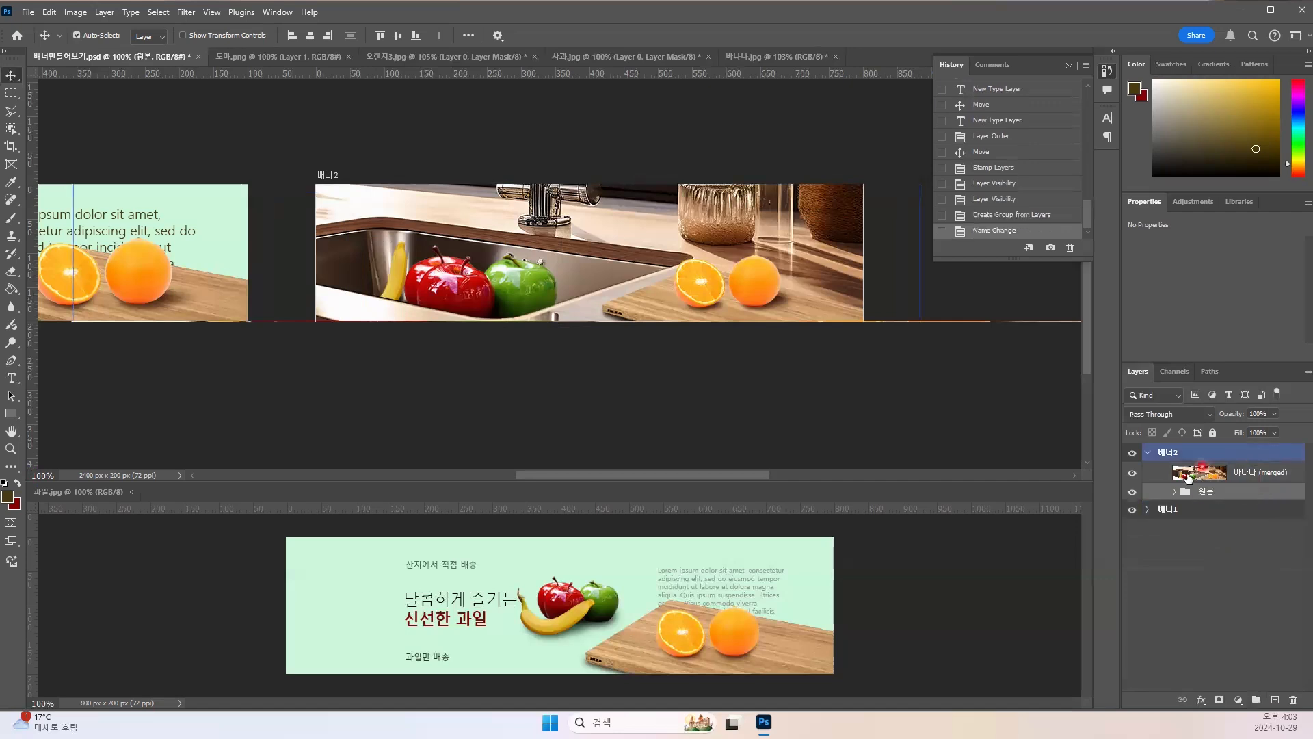
click(1132, 491)
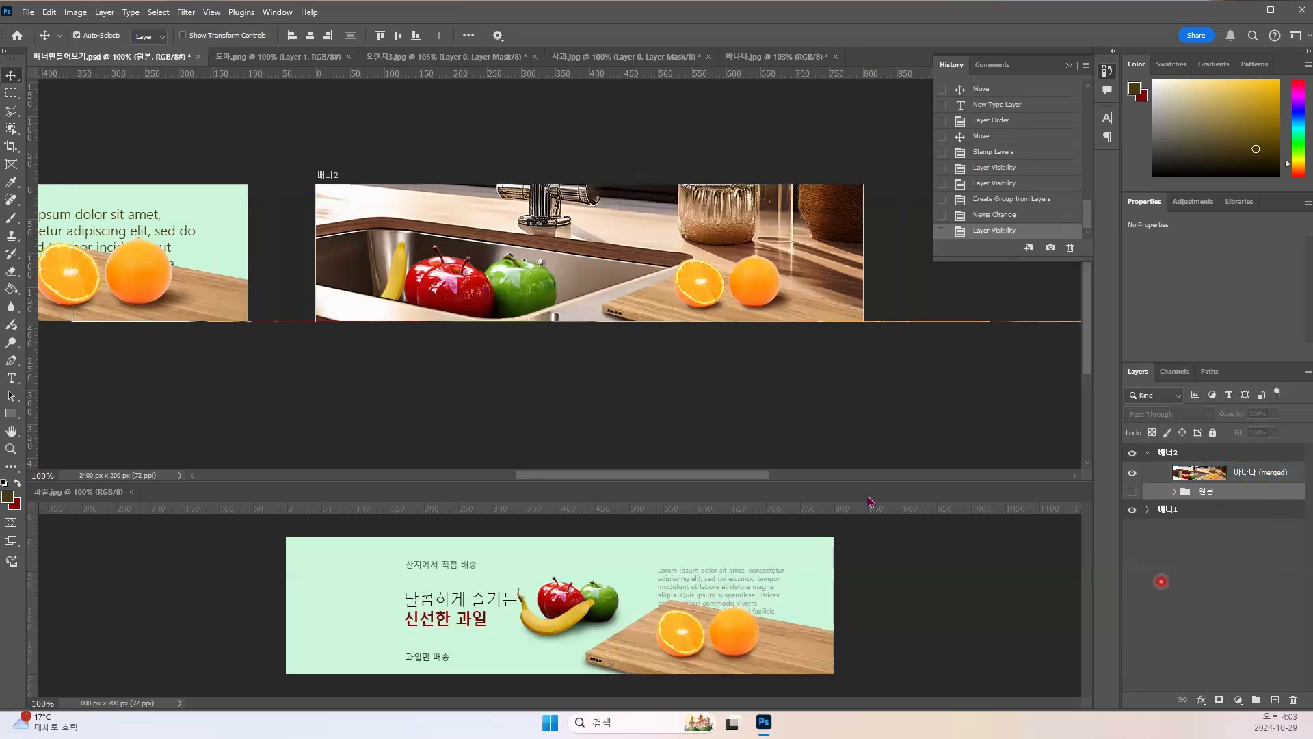
drag(573, 149, 416, 211)
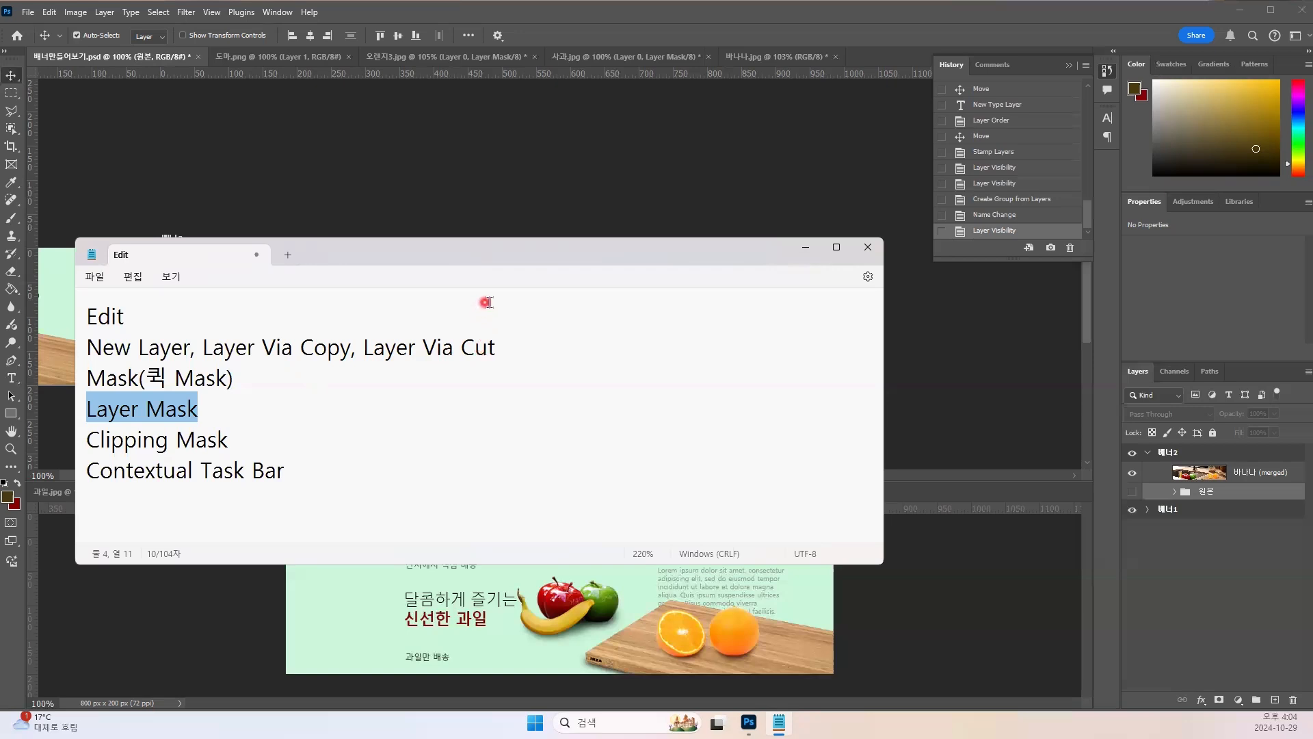
drag(488, 257, 424, 267)
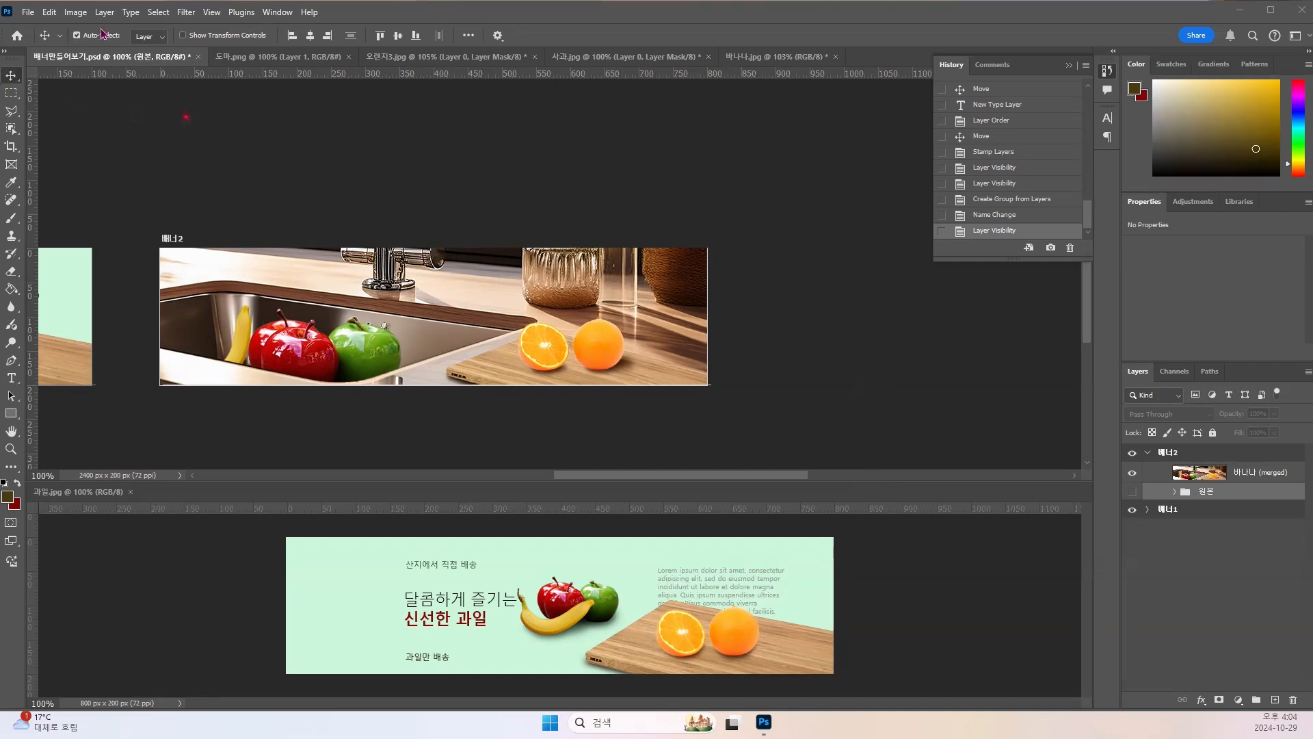
Step: Open the Photoshop file 퍼즐 from the chapter3 folder
click(28, 13)
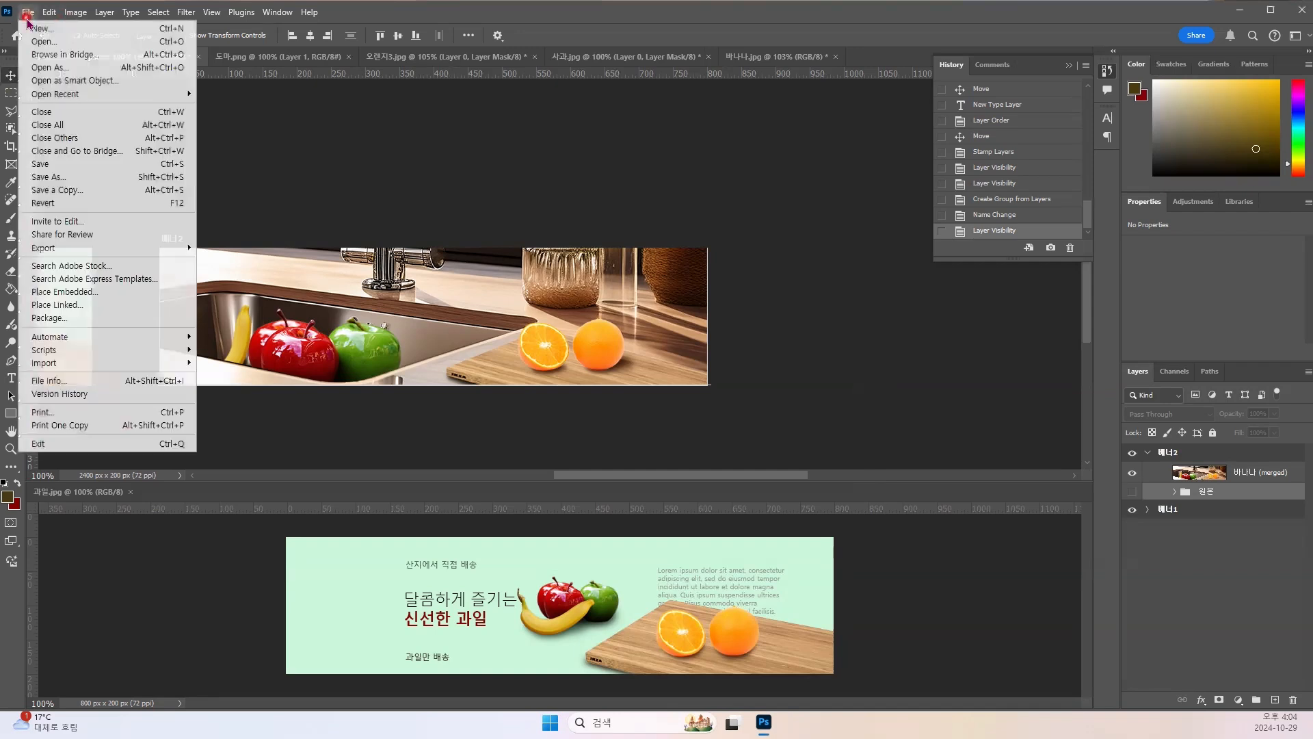
click(52, 46)
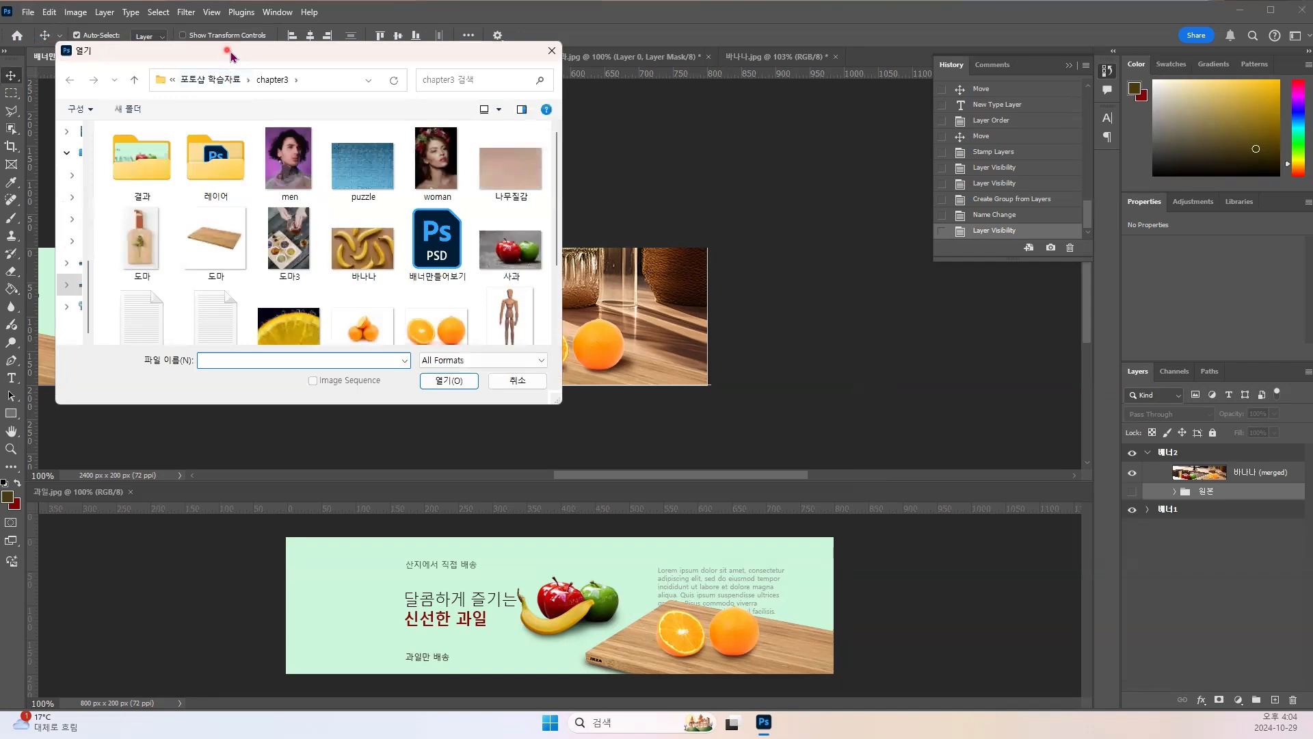
drag(230, 55, 548, 138)
scroll(516, 335, down, 2)
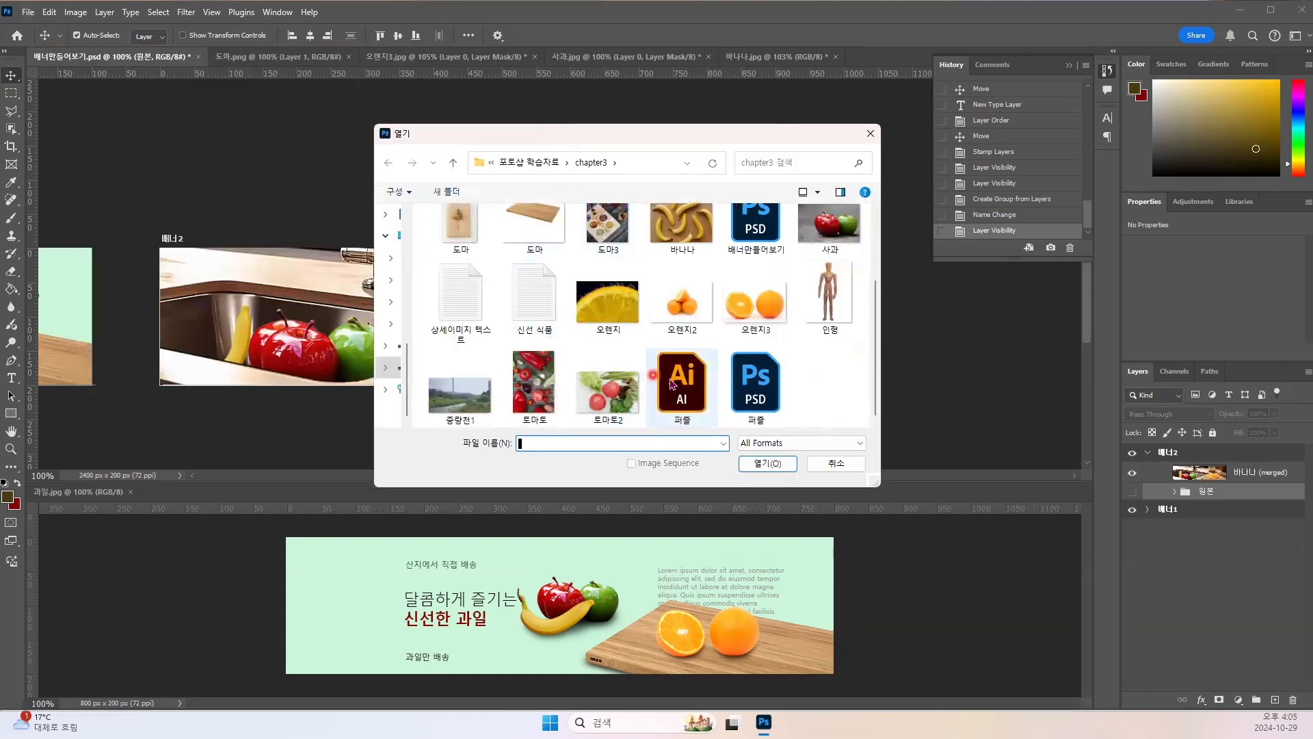
click(774, 387)
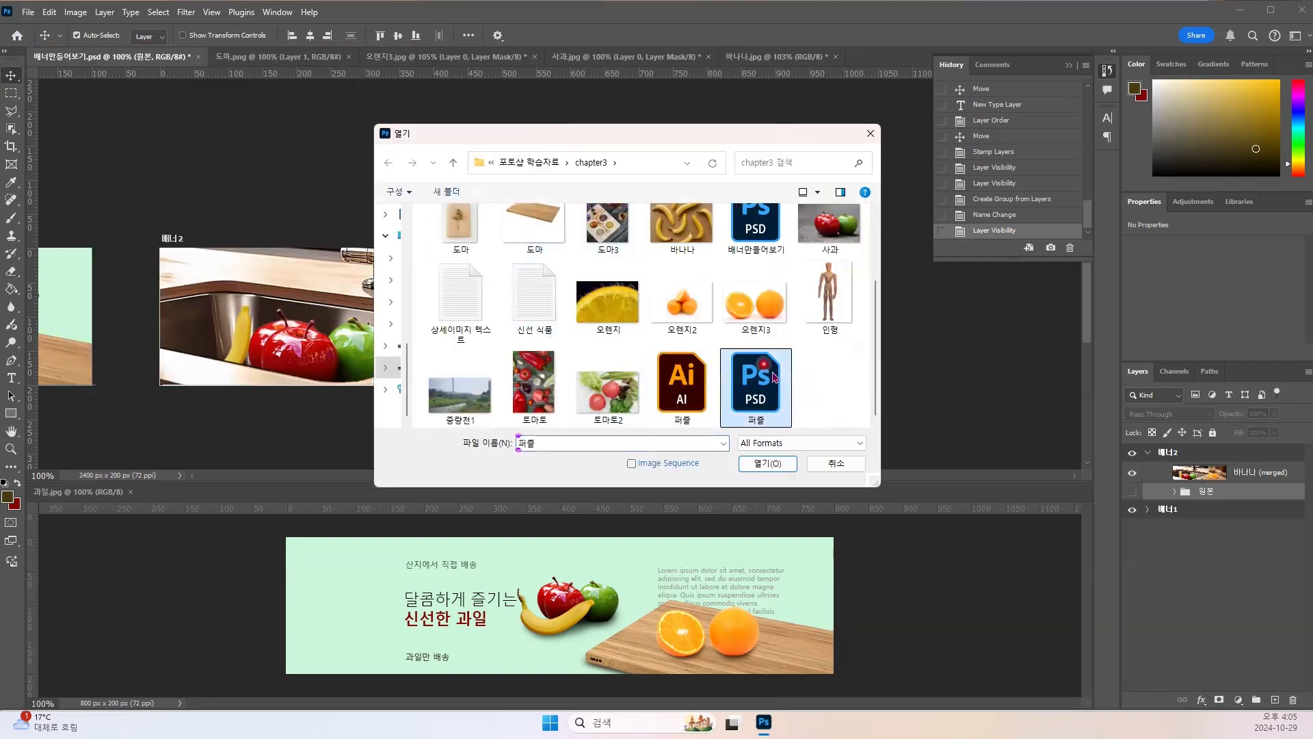
click(758, 465)
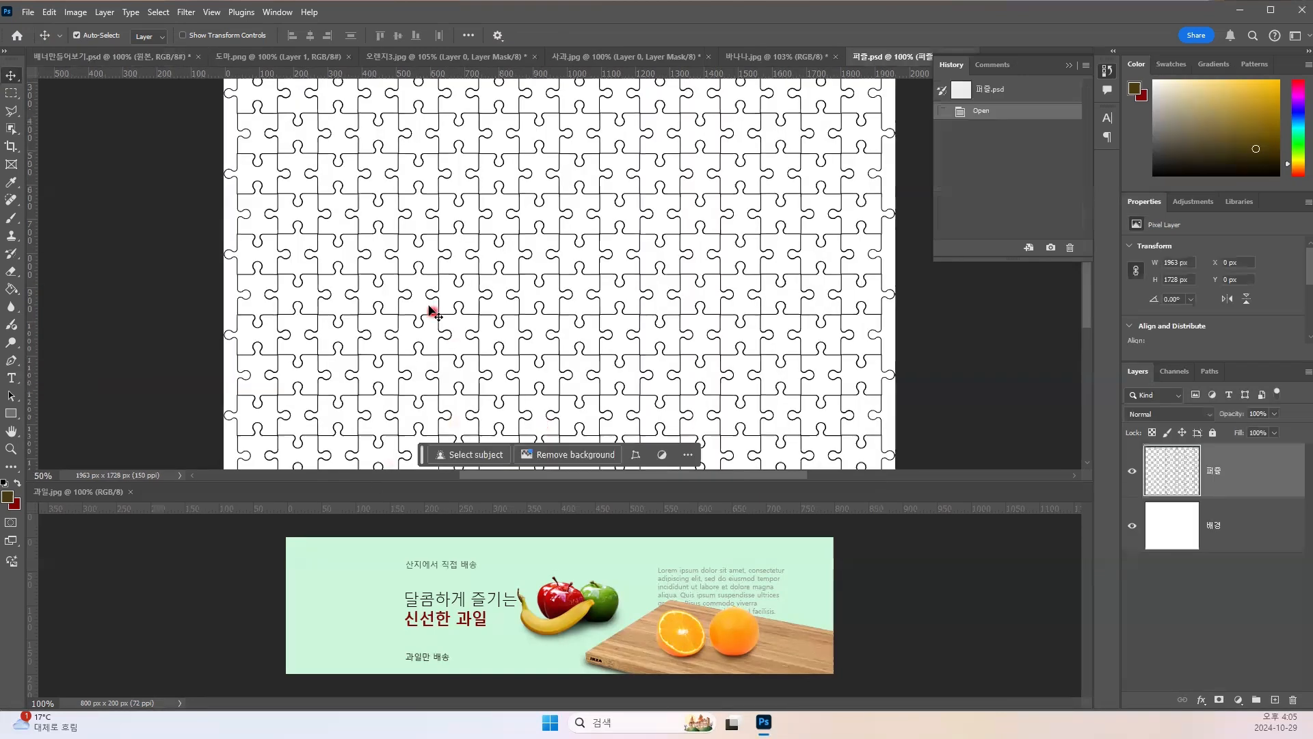
Step: Crop the puzzle document to 800 × 200 px at 72 px/in with the W x H x Resolution preset, slightly narrowing the crop frame
click(567, 284)
click(433, 268)
click(487, 246)
drag(485, 245, 378, 247)
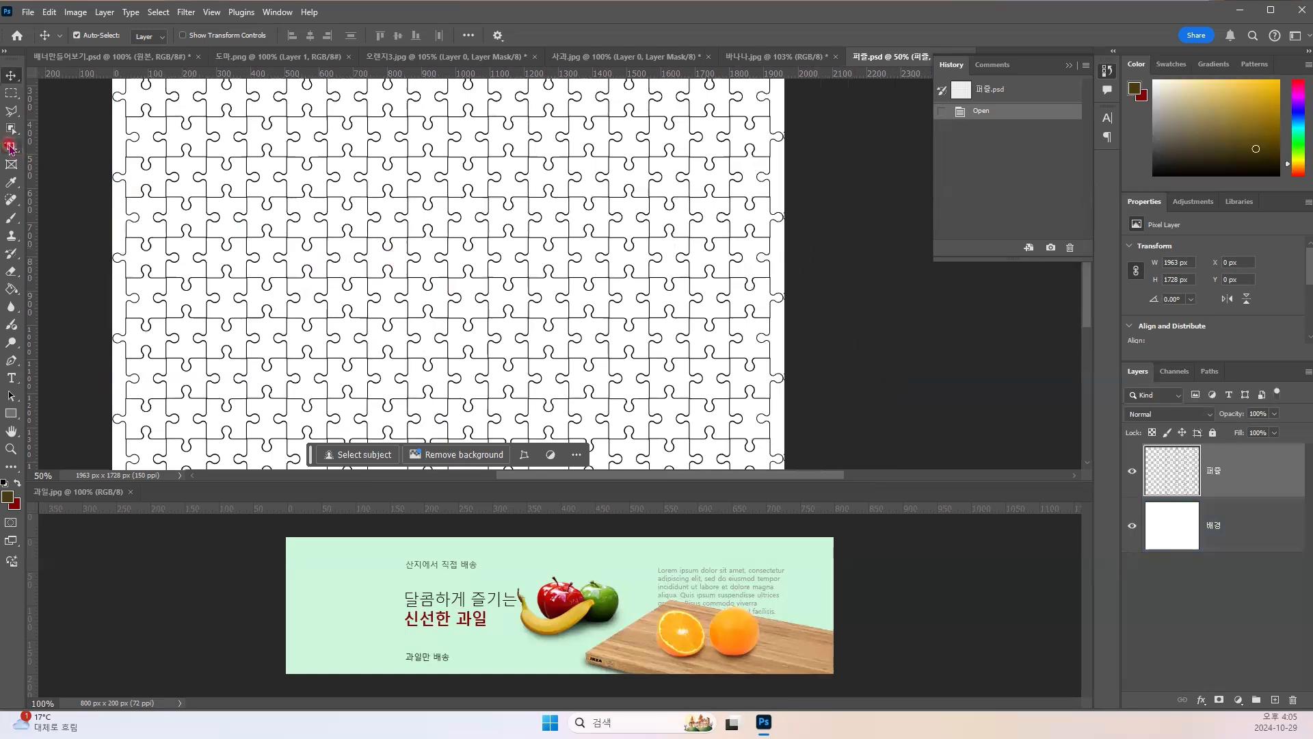
click(10, 147)
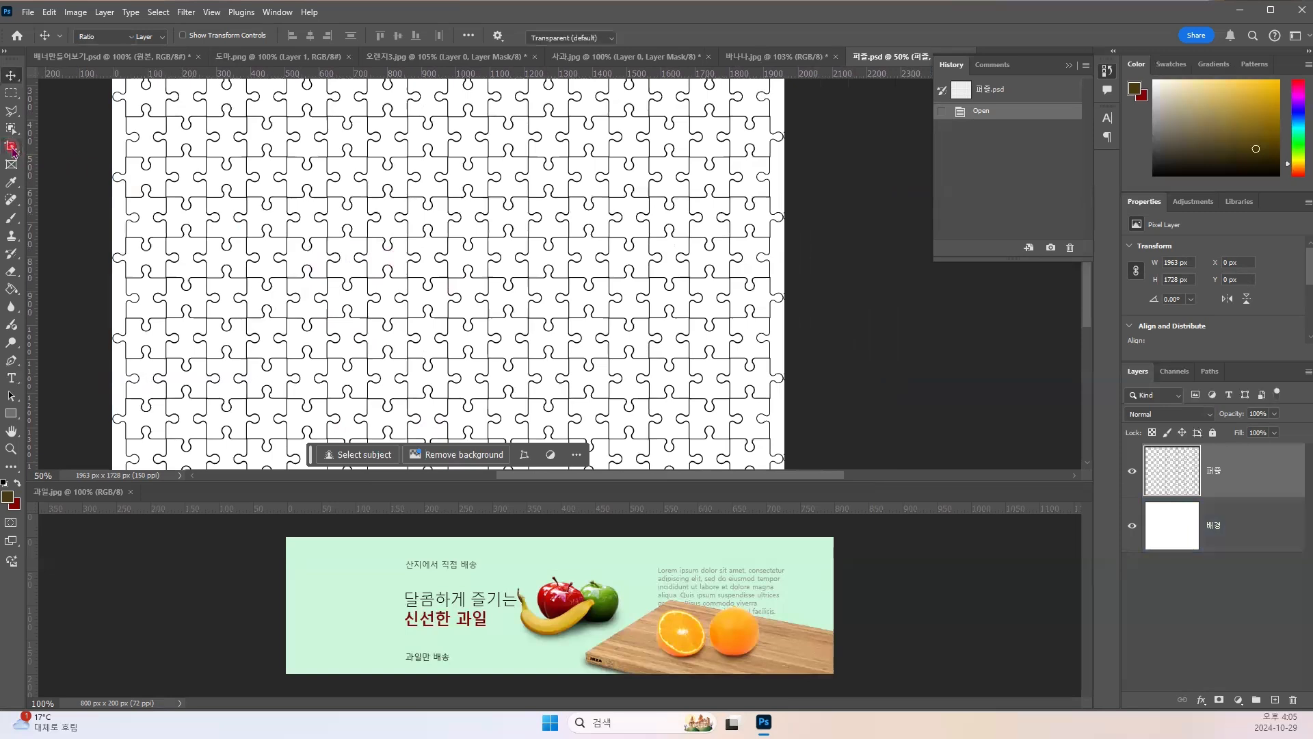
click(121, 37)
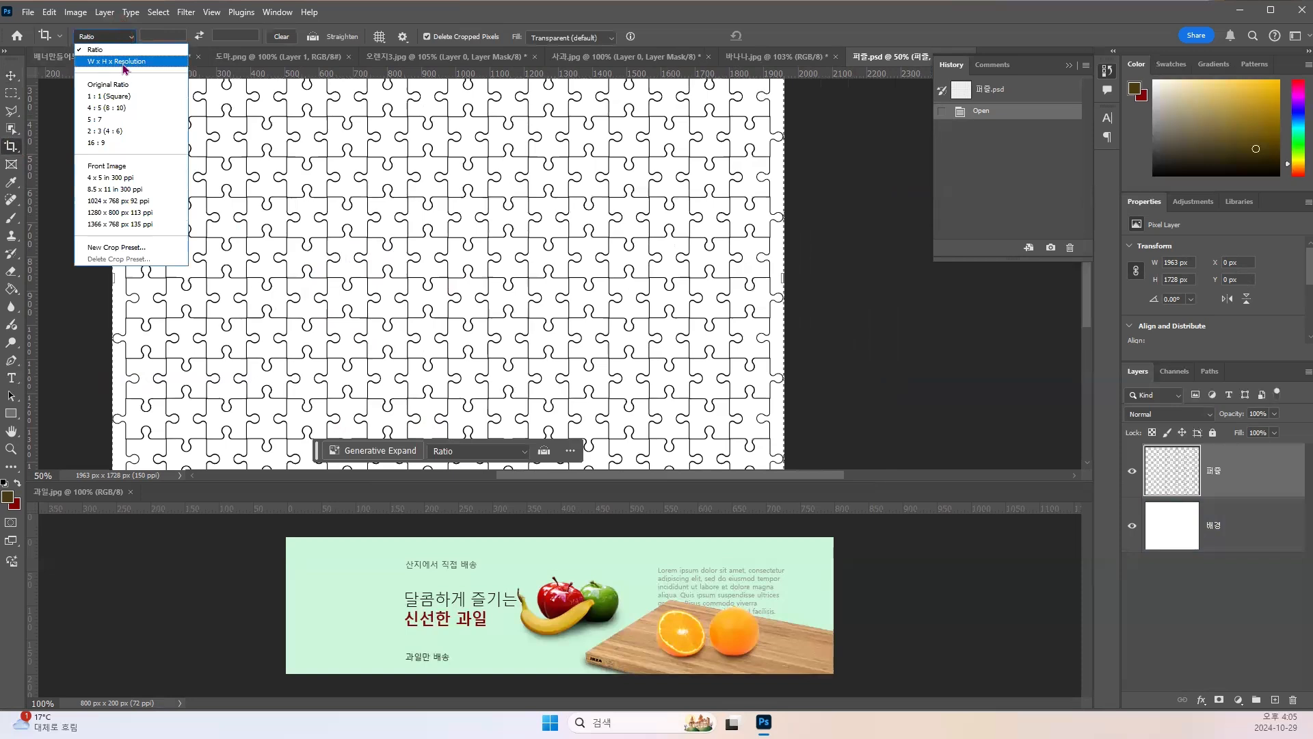
click(116, 61)
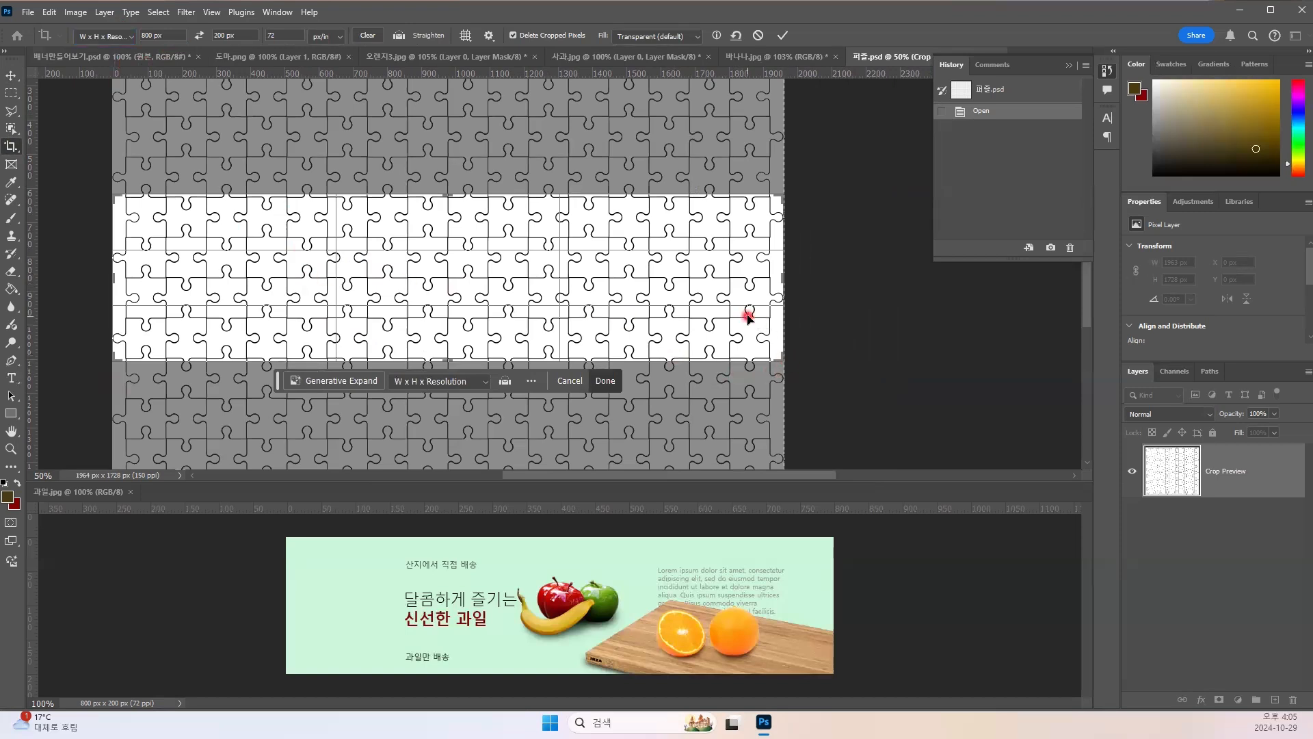
key(ctrl+minus)
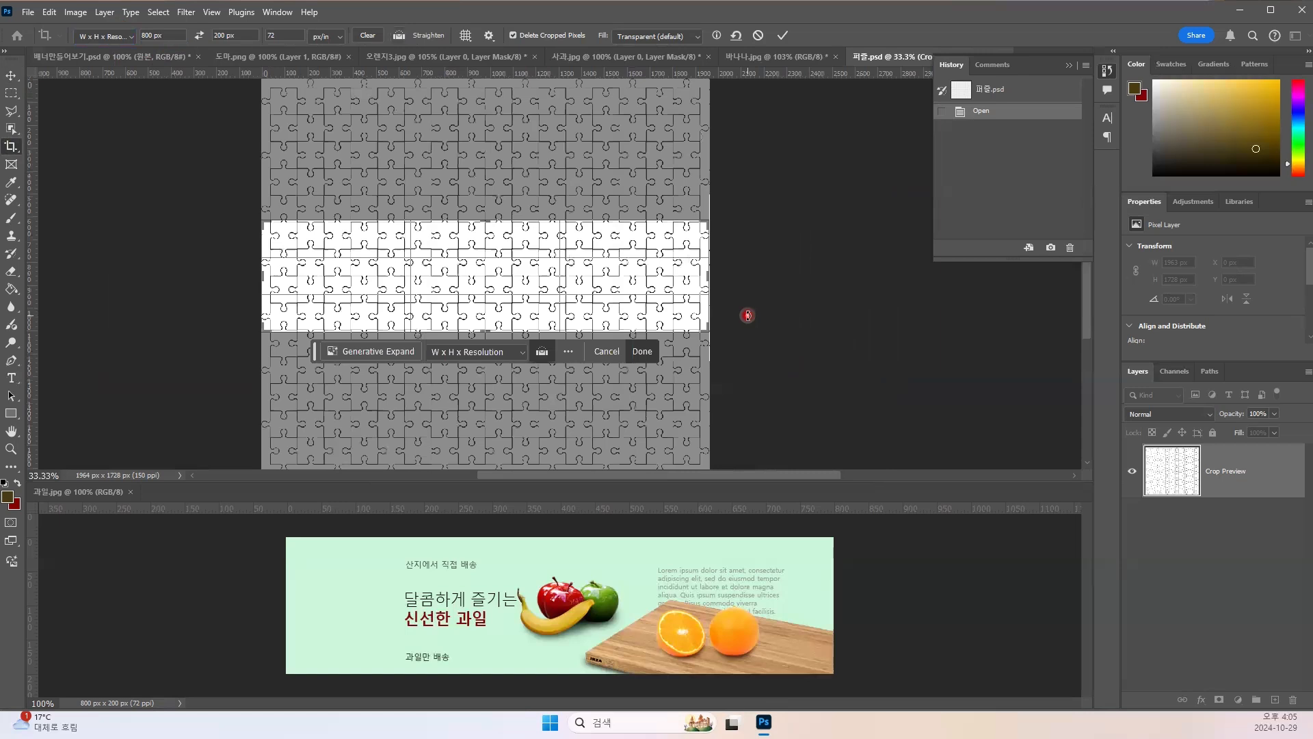
drag(710, 275, 701, 278)
drag(551, 280, 537, 281)
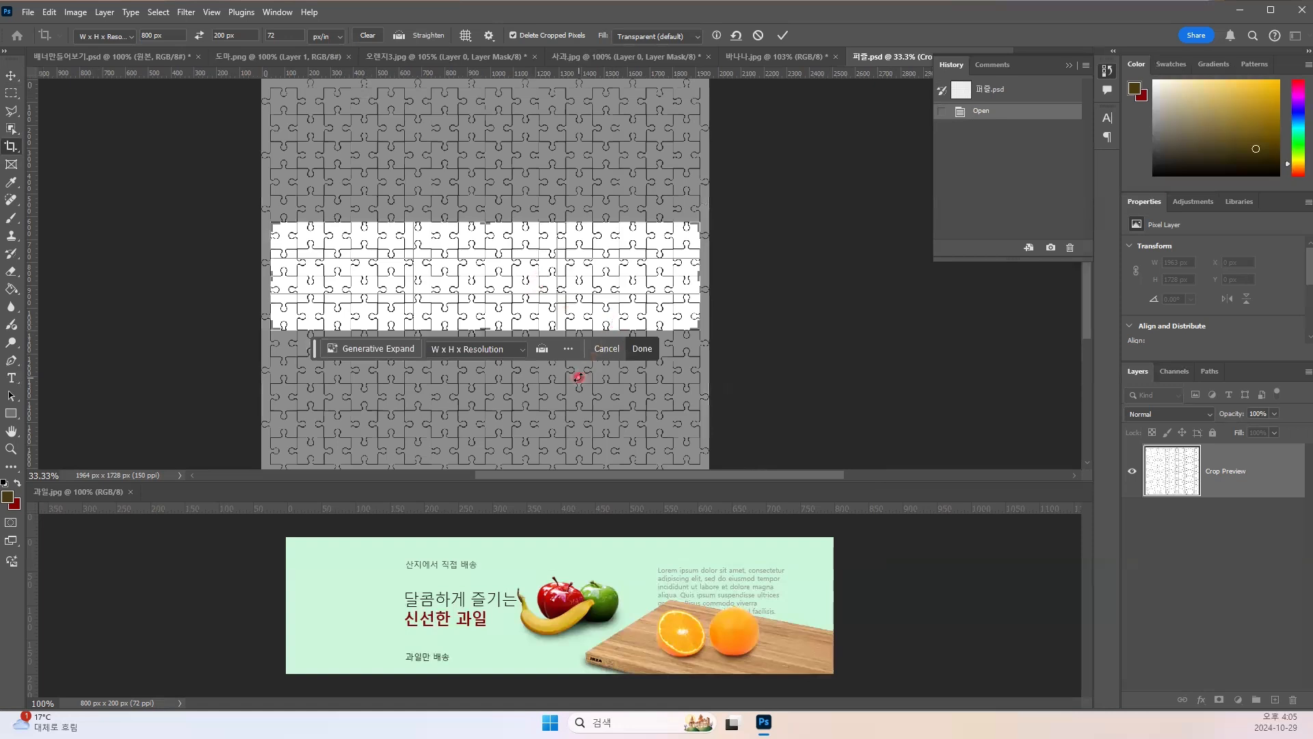
key(Return)
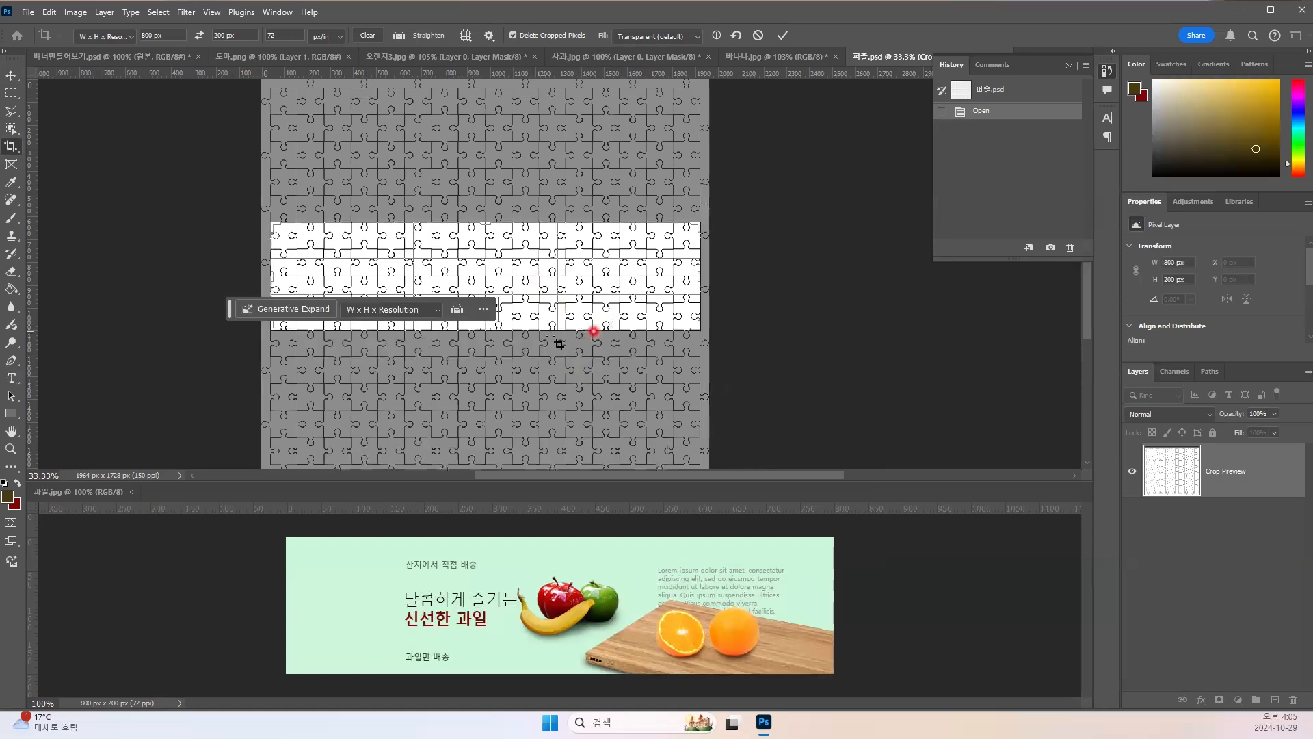
Step: Apply the pending 800 × 200 px crop to the puzzle document
click(471, 329)
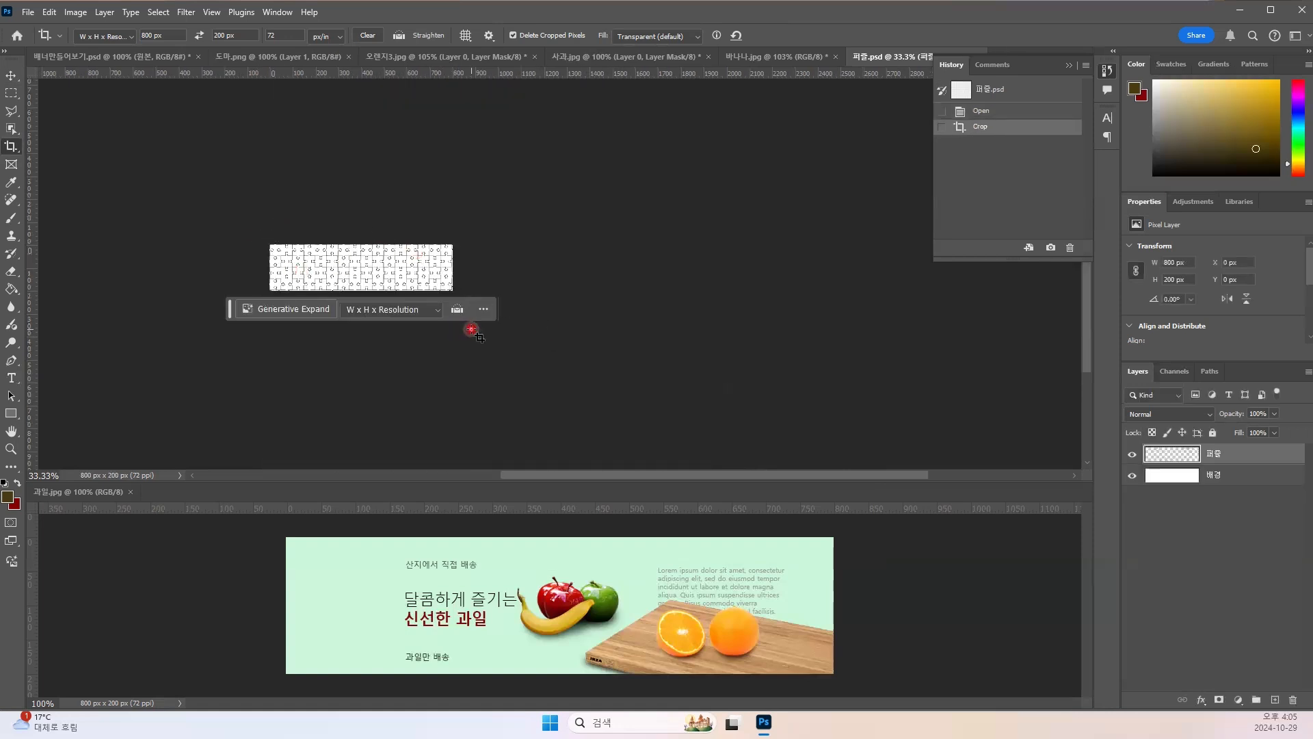
key(ctrl+plus)
key(ctrl+plus)
key(ctrl+plus)
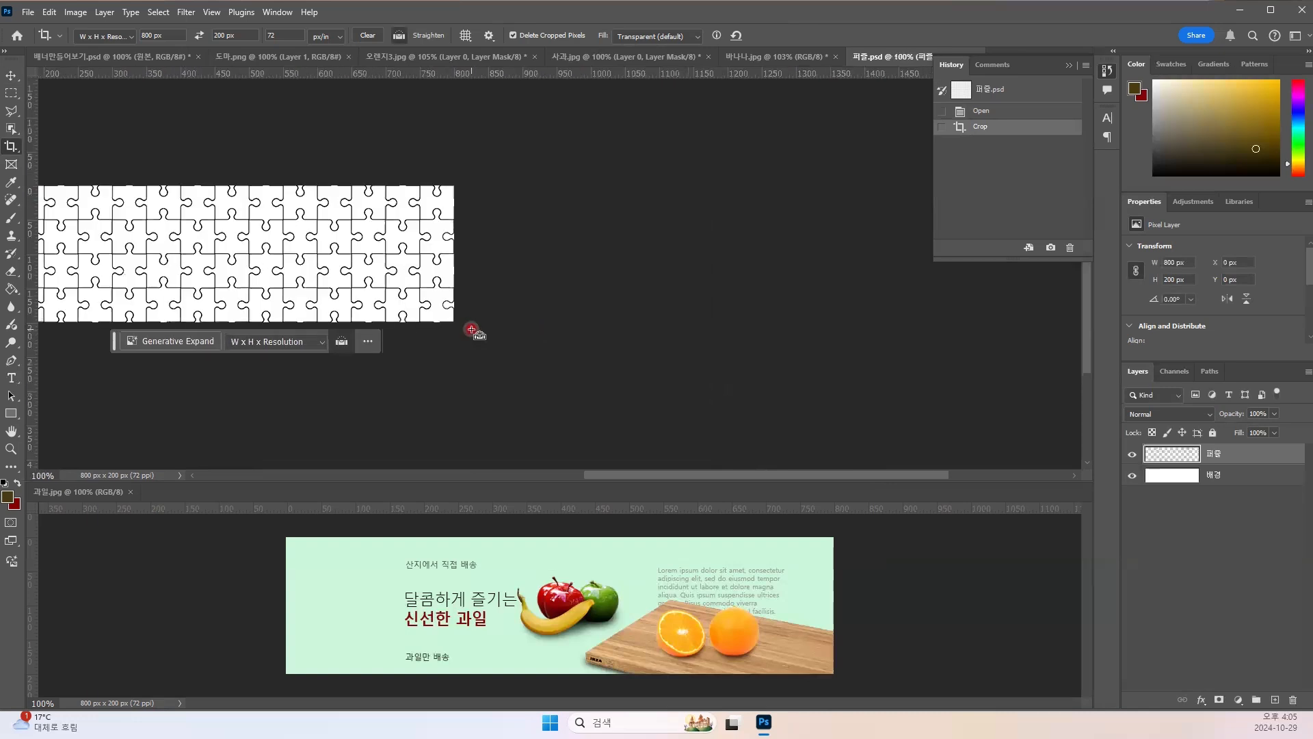
drag(375, 260, 558, 278)
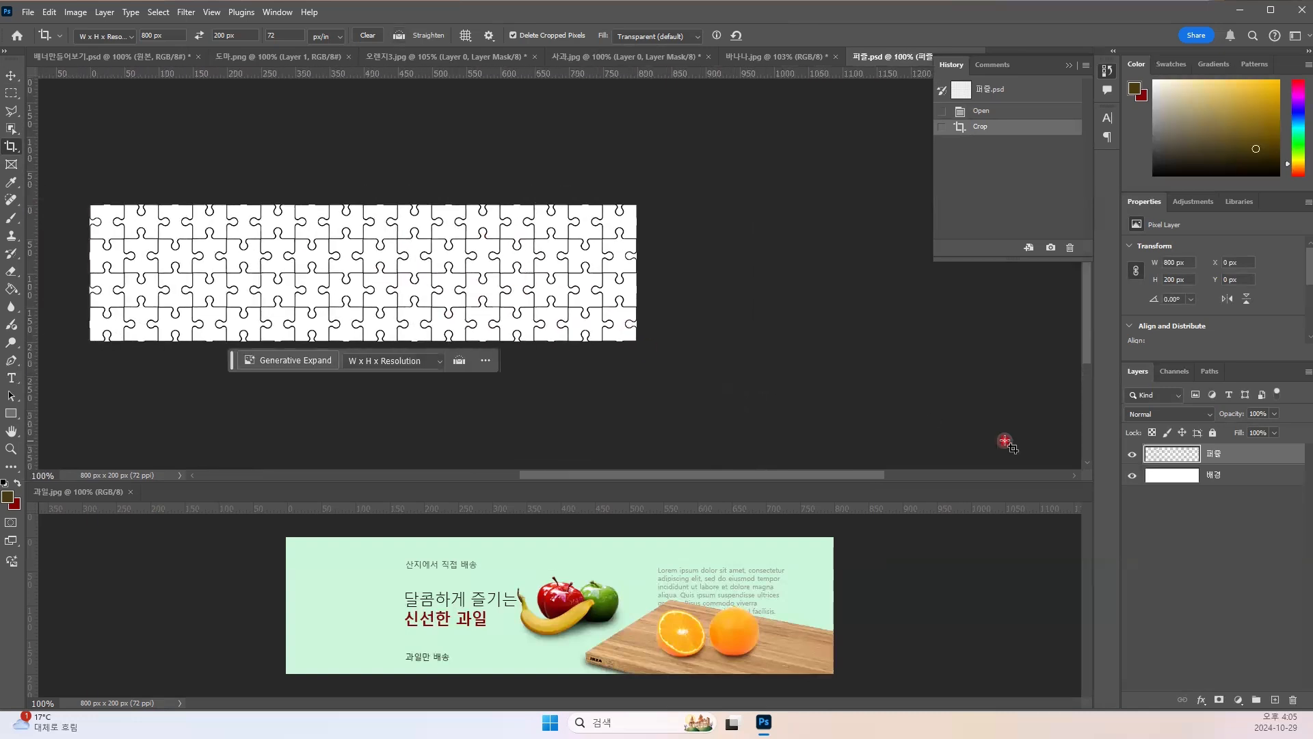
Step: Select one piece on the 퍼즐 layer with the Magic Wand and extend the selection to all similar pieces
click(1172, 484)
click(1171, 463)
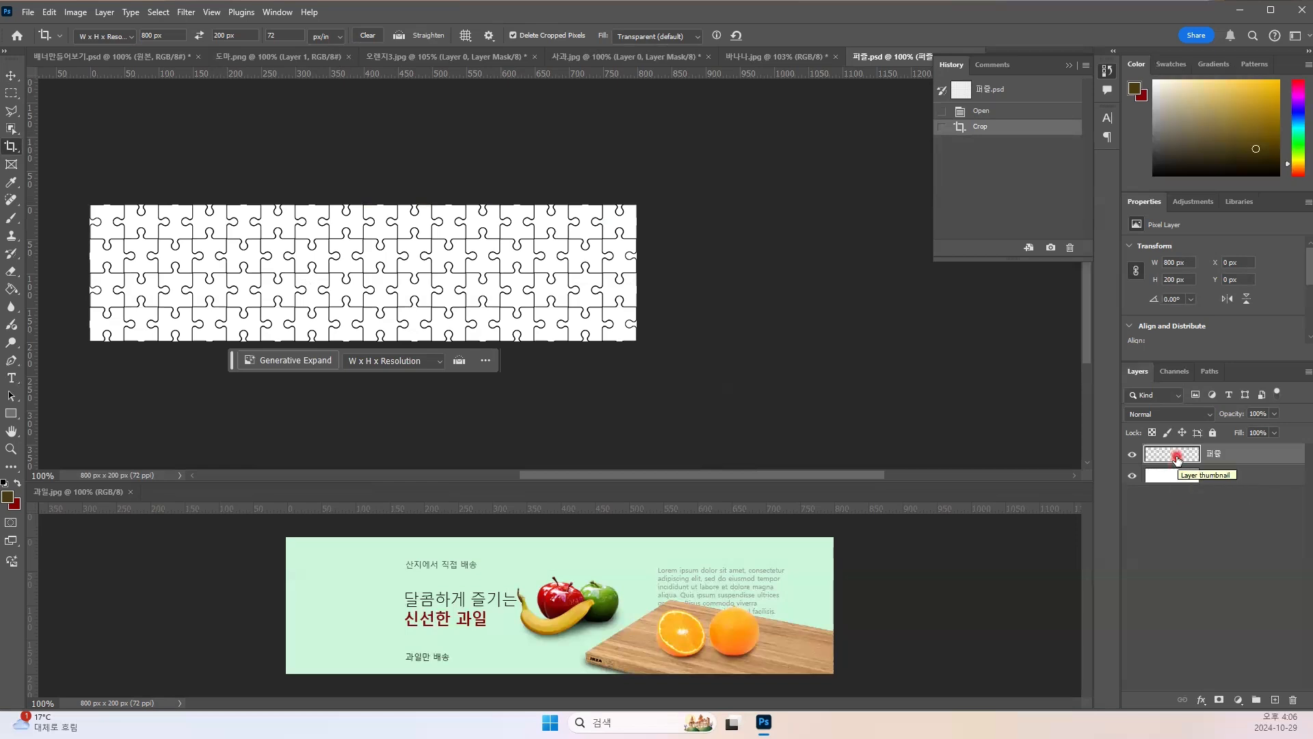
click(11, 132)
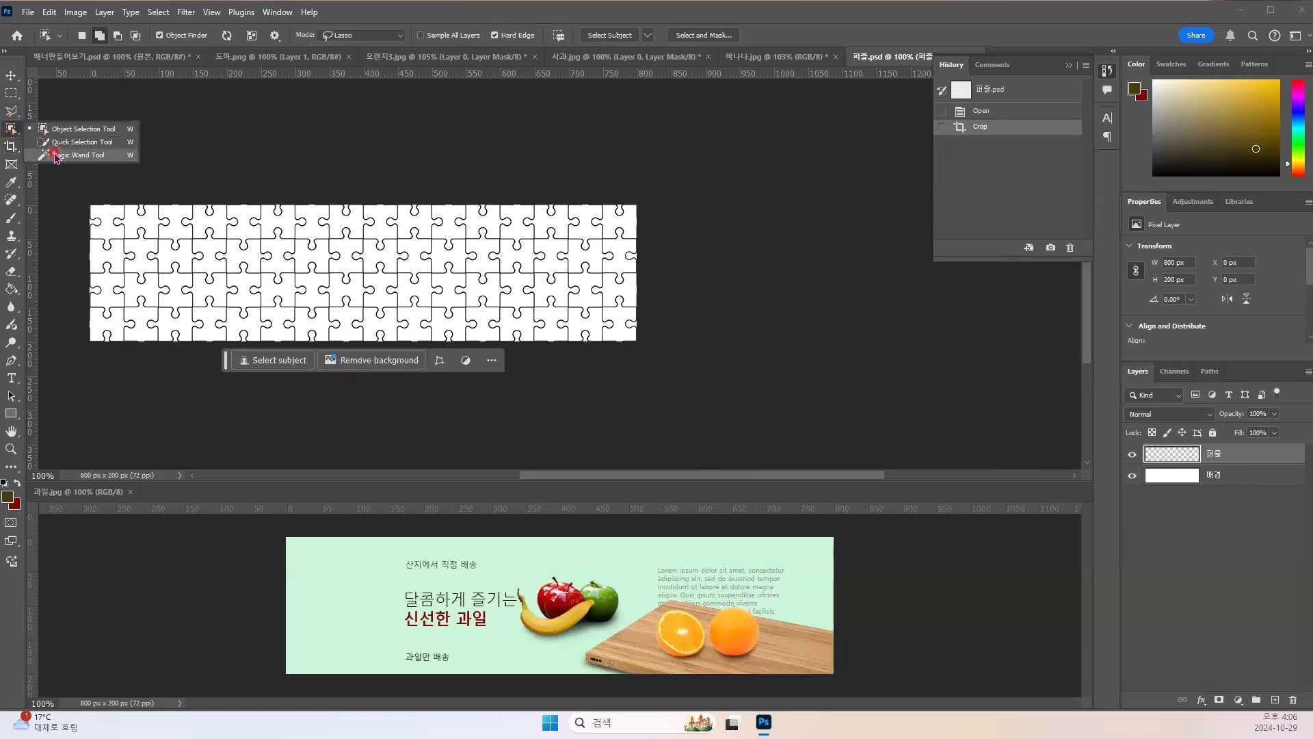
click(55, 155)
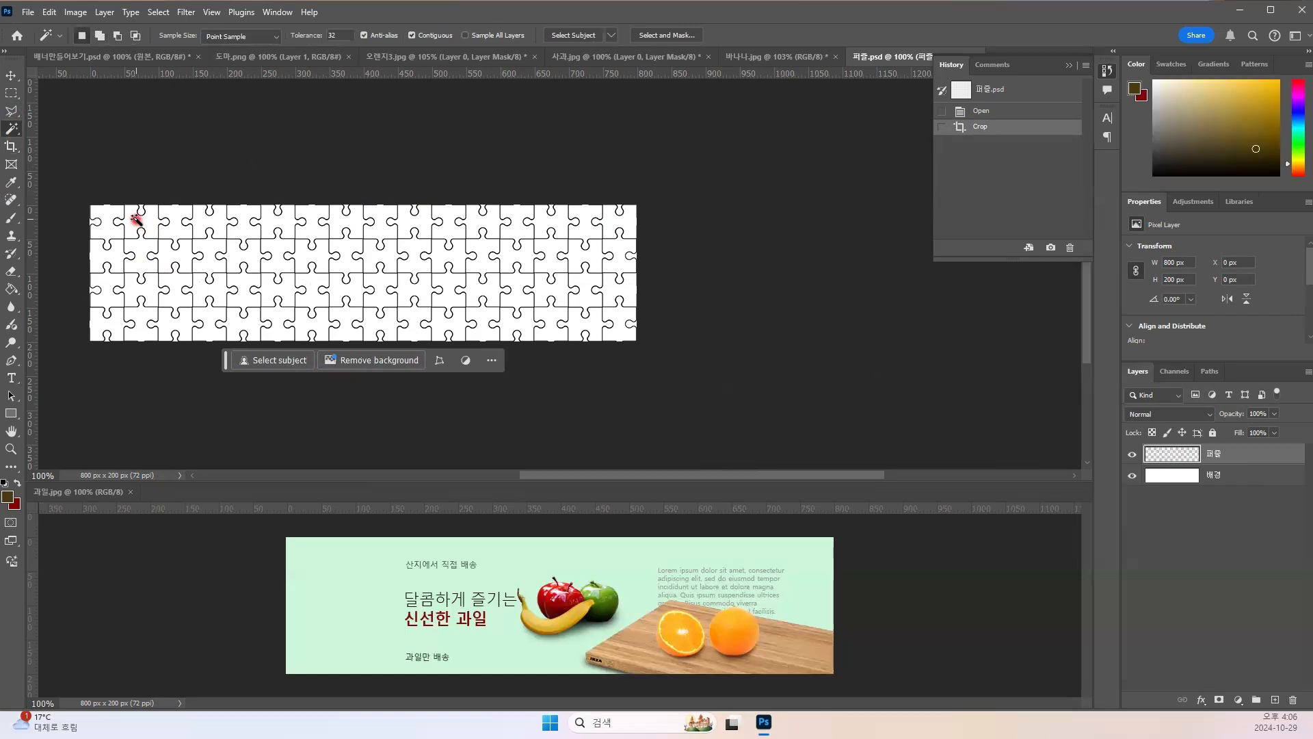
click(132, 221)
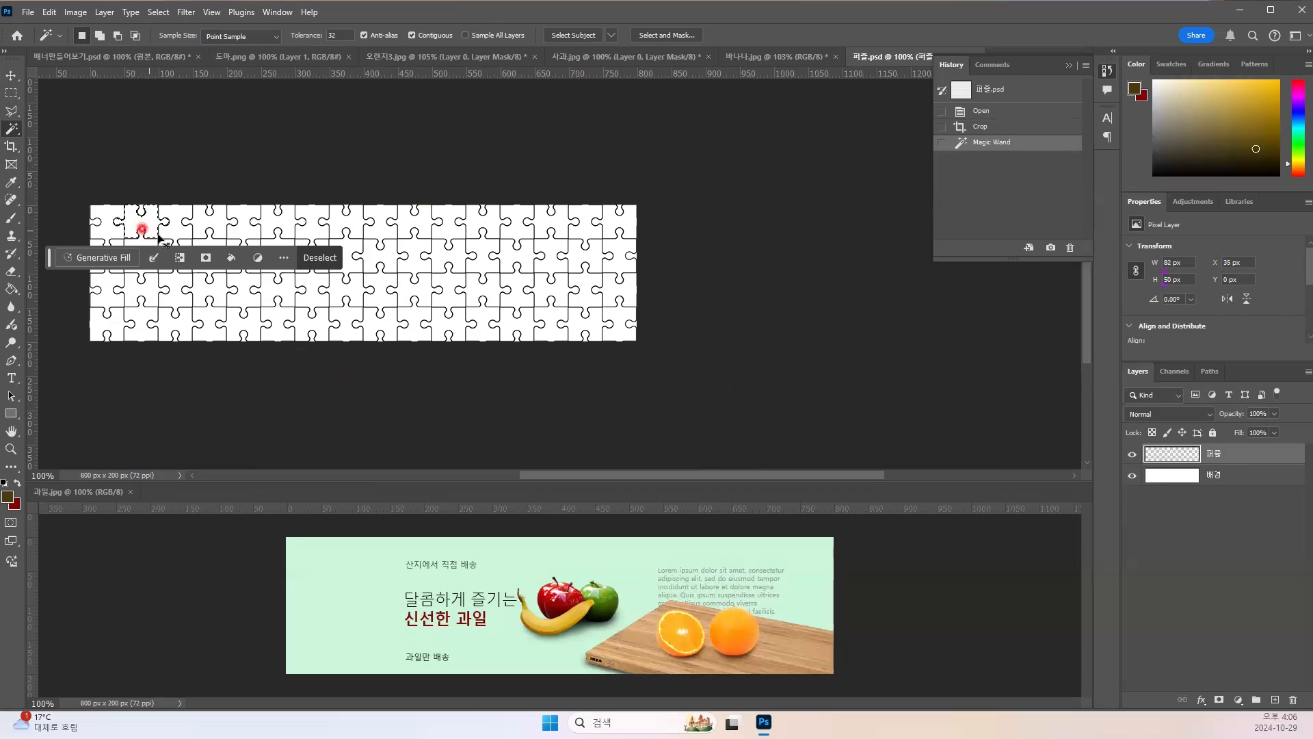
click(137, 216)
click(155, 13)
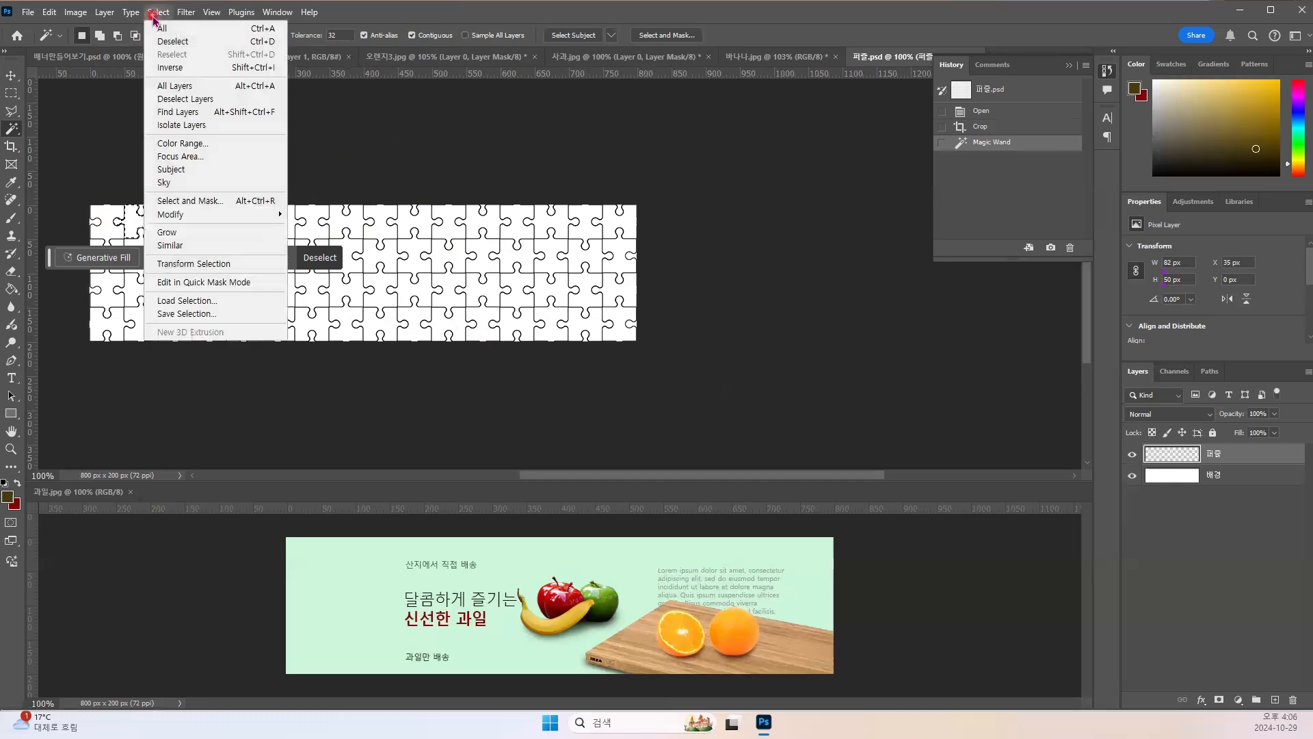
click(170, 247)
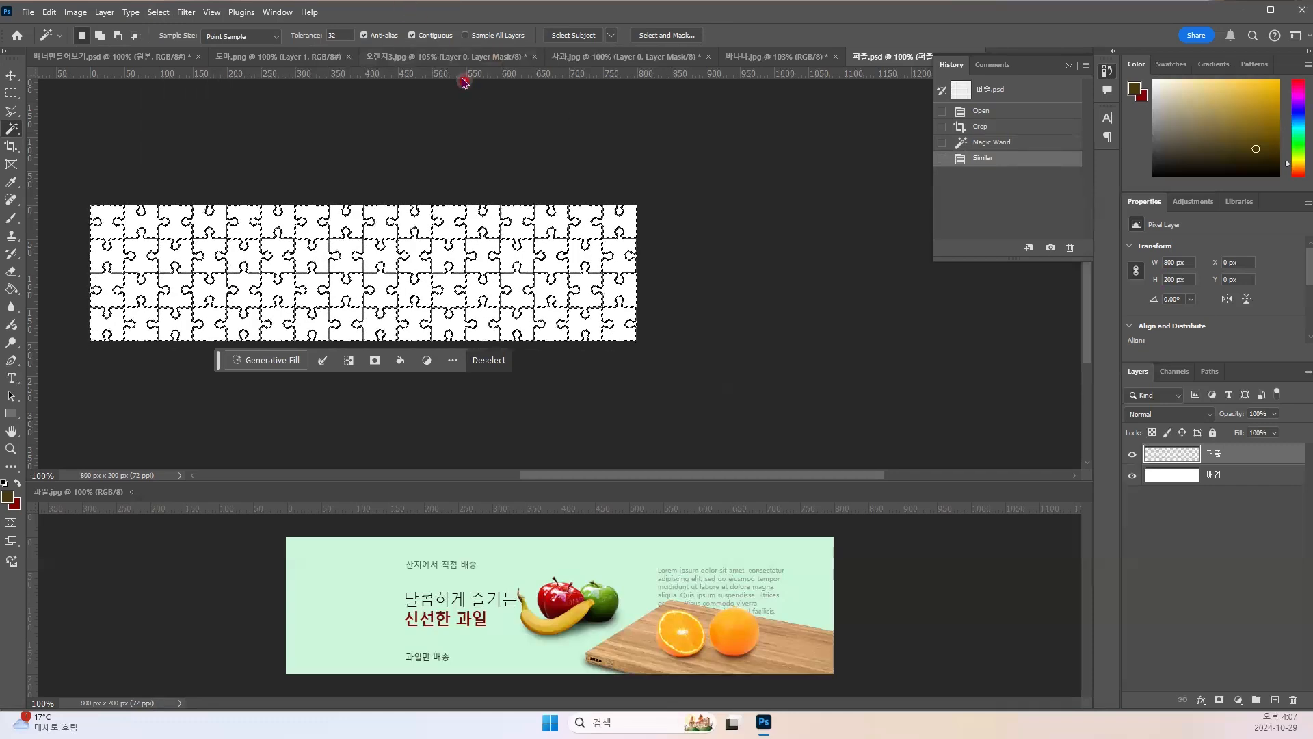
Step: Deselect, try the Magic Wand with Contiguous off on the puzzle pieces, and deselect and turn Contiguous back on
key(ctrl+d)
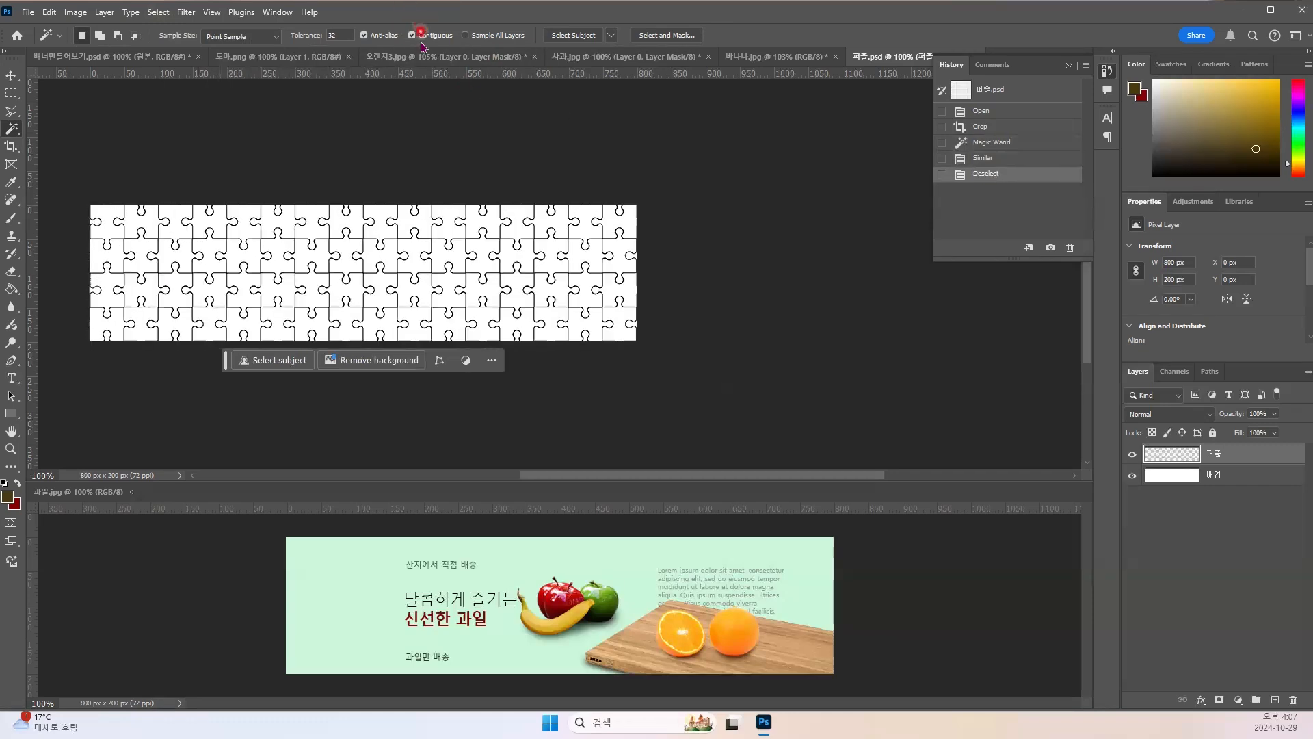
click(411, 35)
click(145, 224)
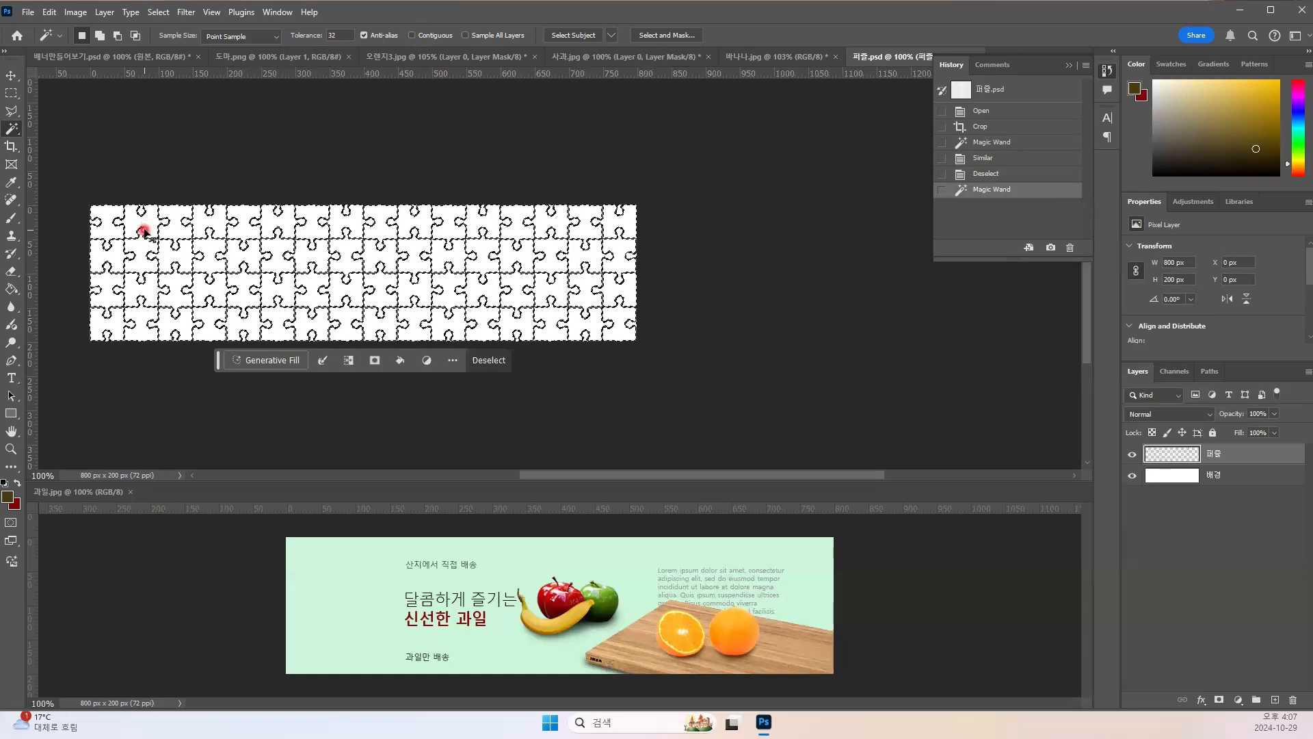
key(ctrl+d)
click(415, 38)
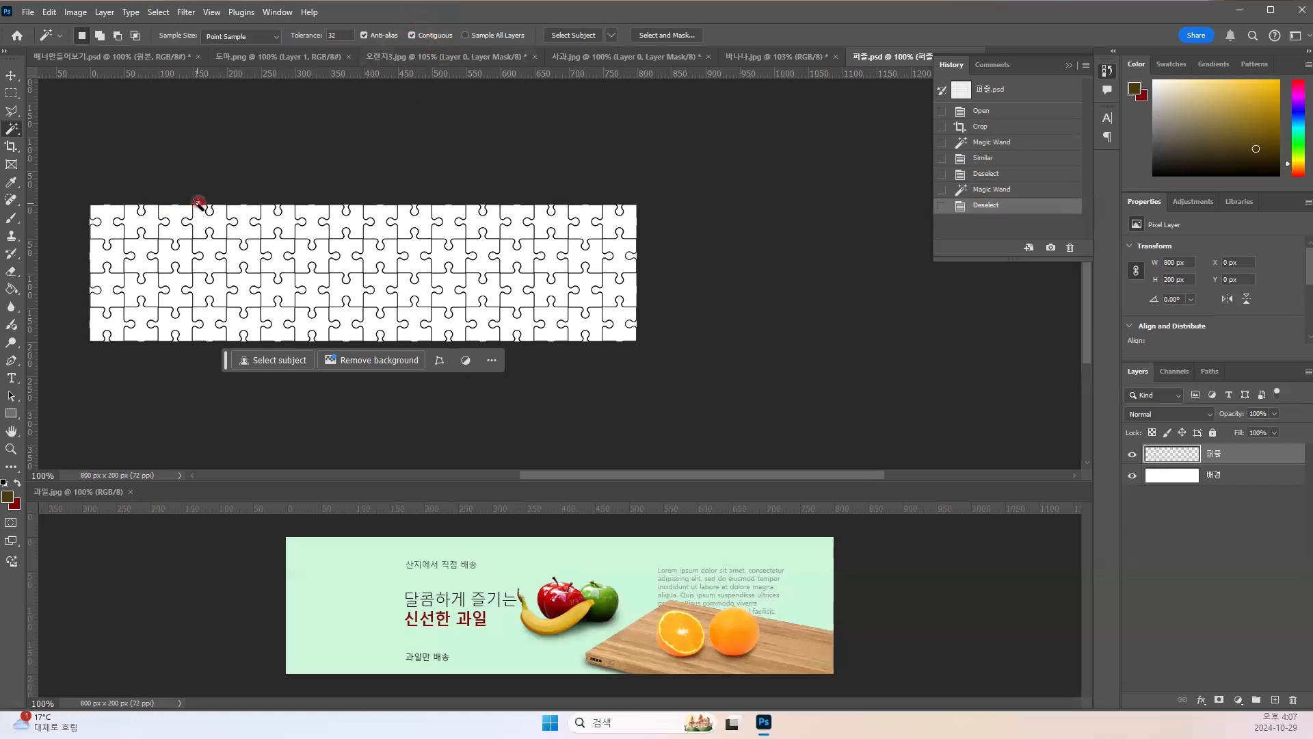
Step: Select a single puzzle piece with the contiguous Magic Wand again and expand the selection with Similar
click(148, 226)
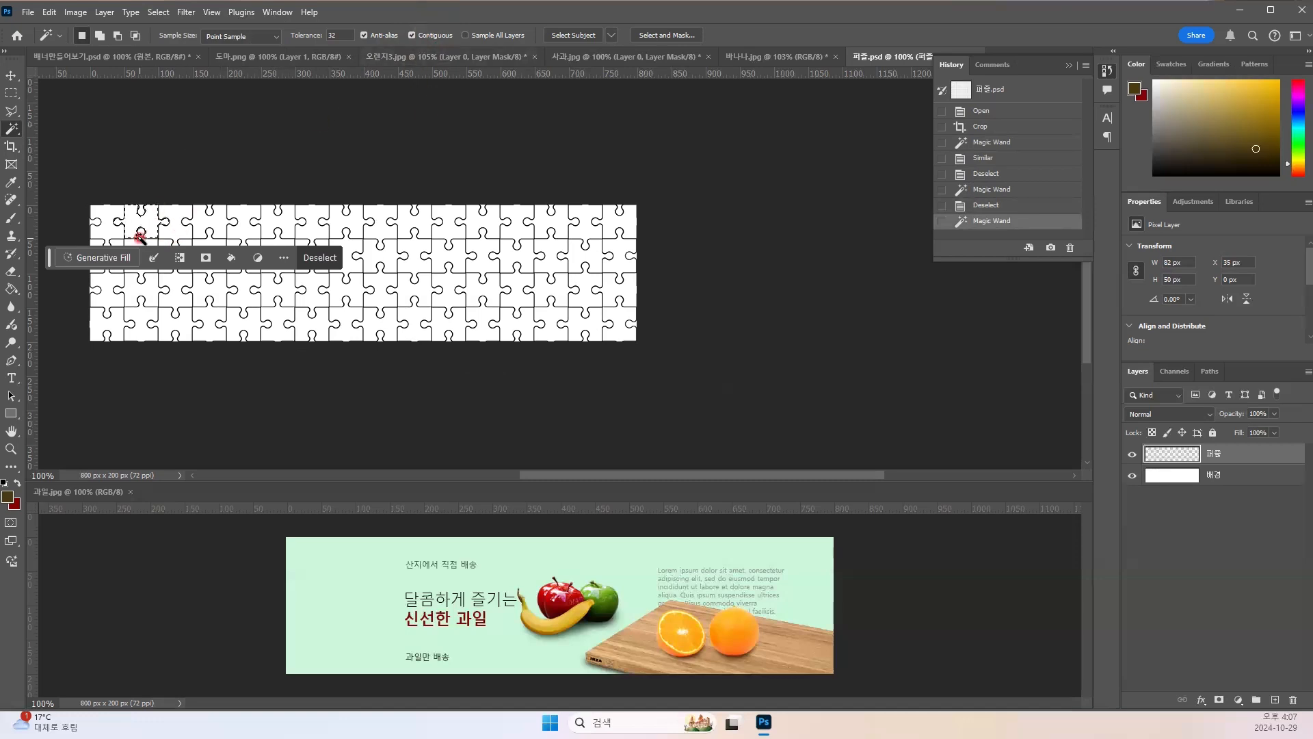
click(158, 12)
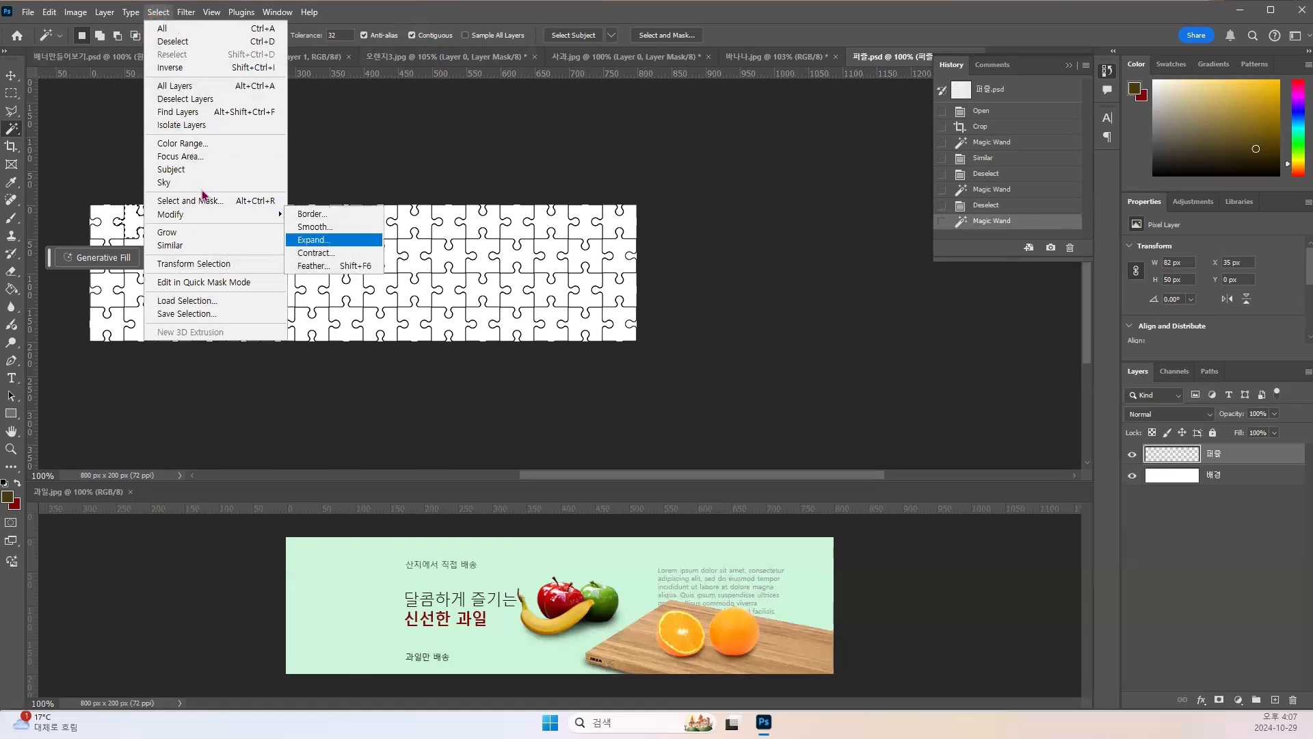
click(194, 244)
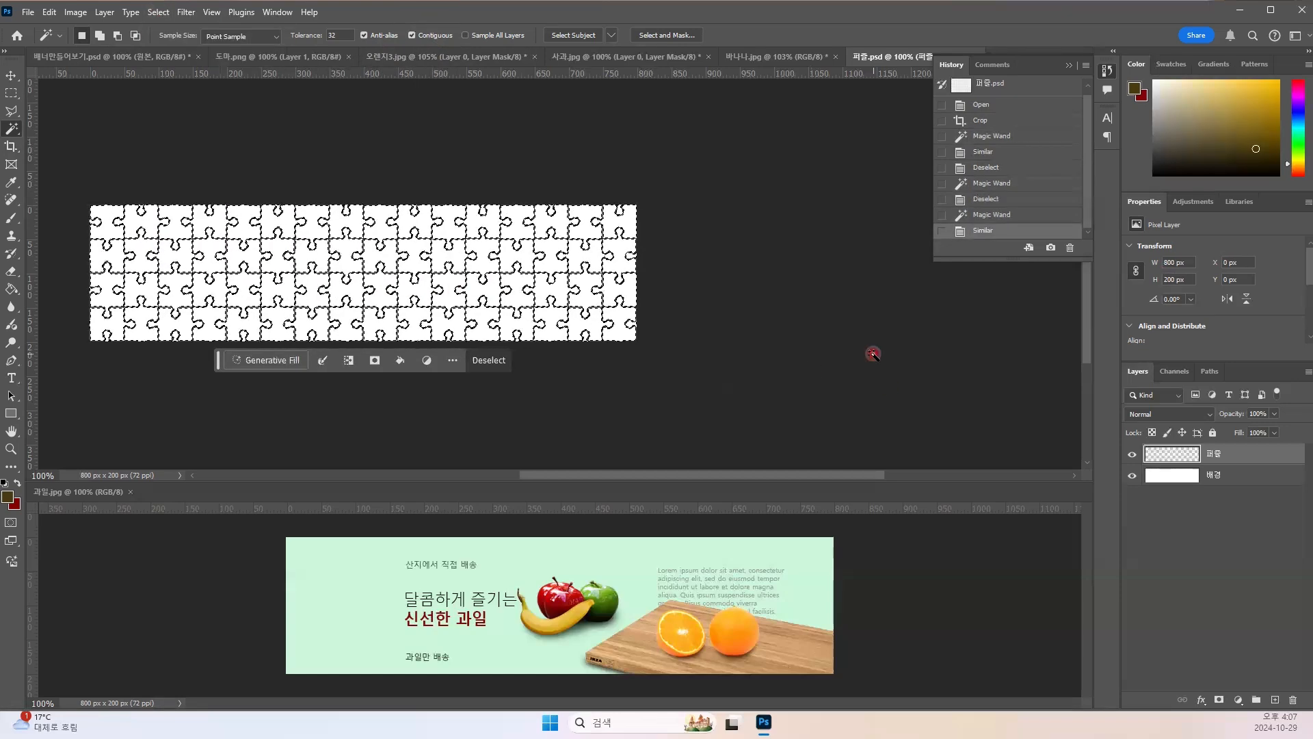
Step: Hide the 퍼즐 layer and copy the selected piece areas of the 배경 layer to a new layer
click(1133, 454)
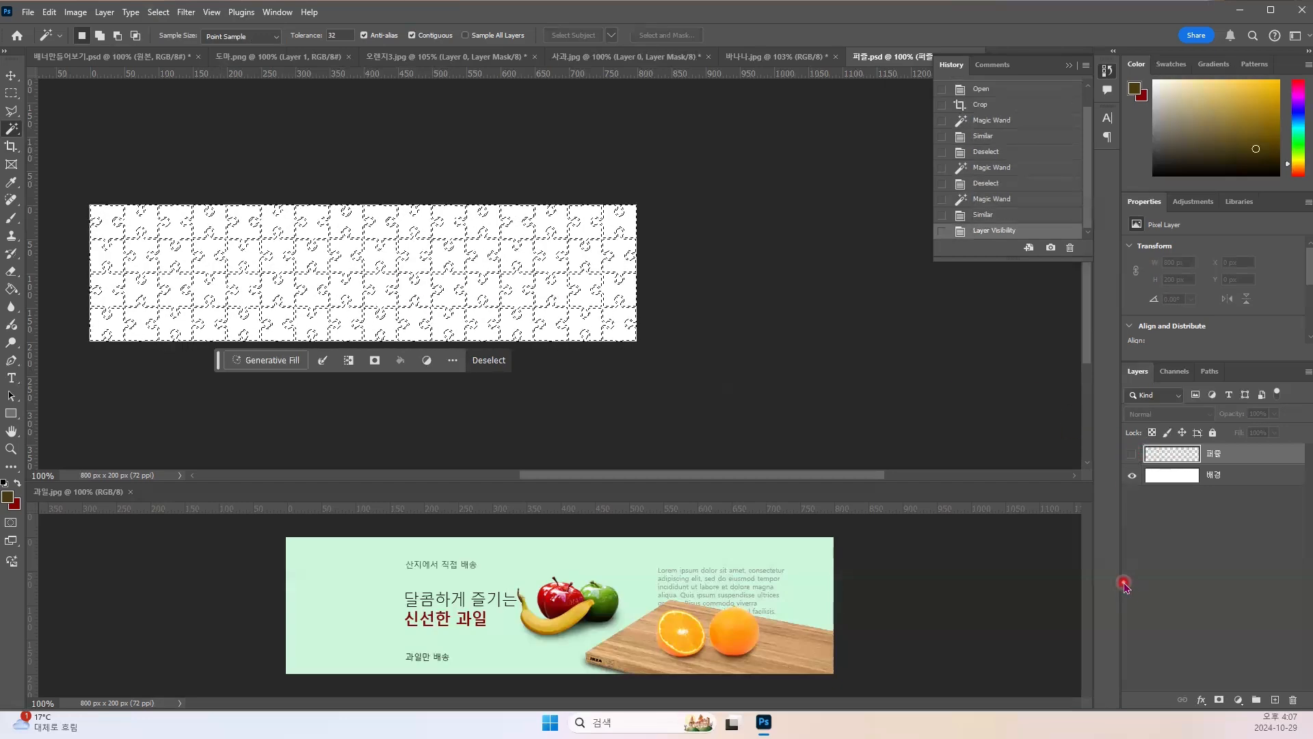
click(1182, 479)
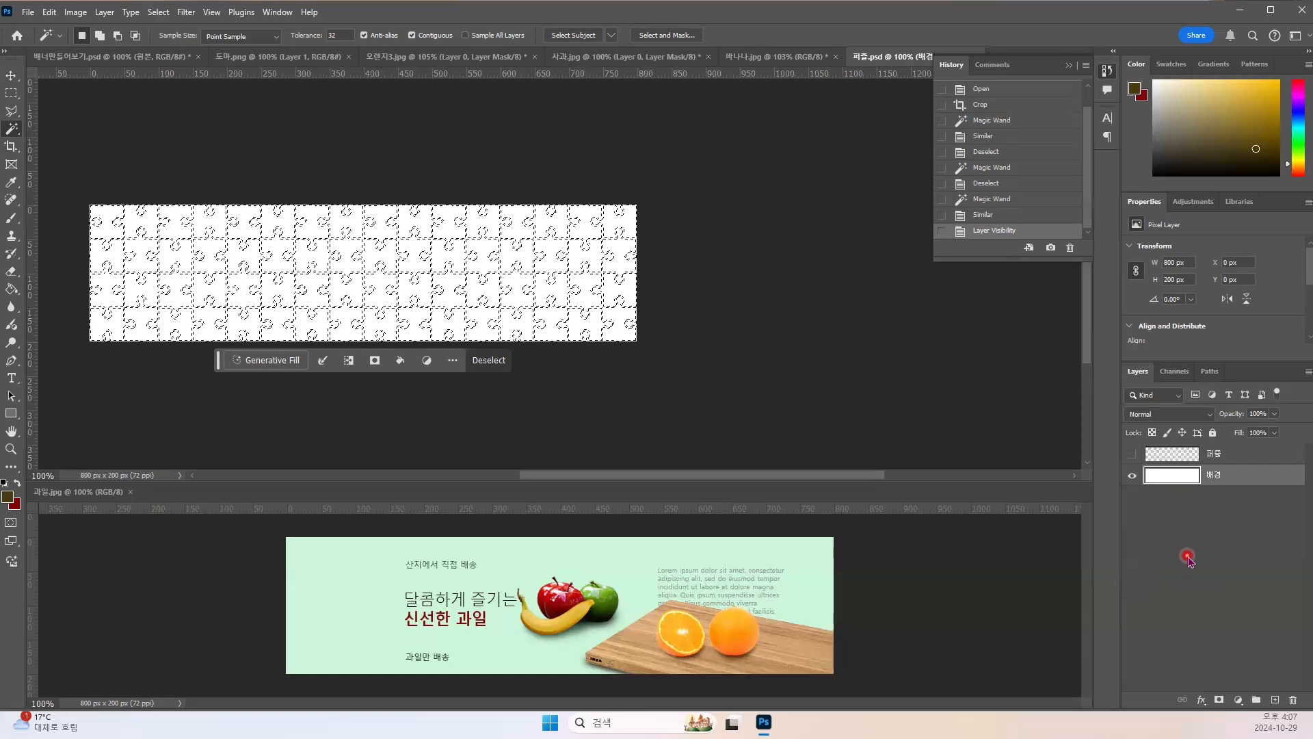
key(ctrl+j)
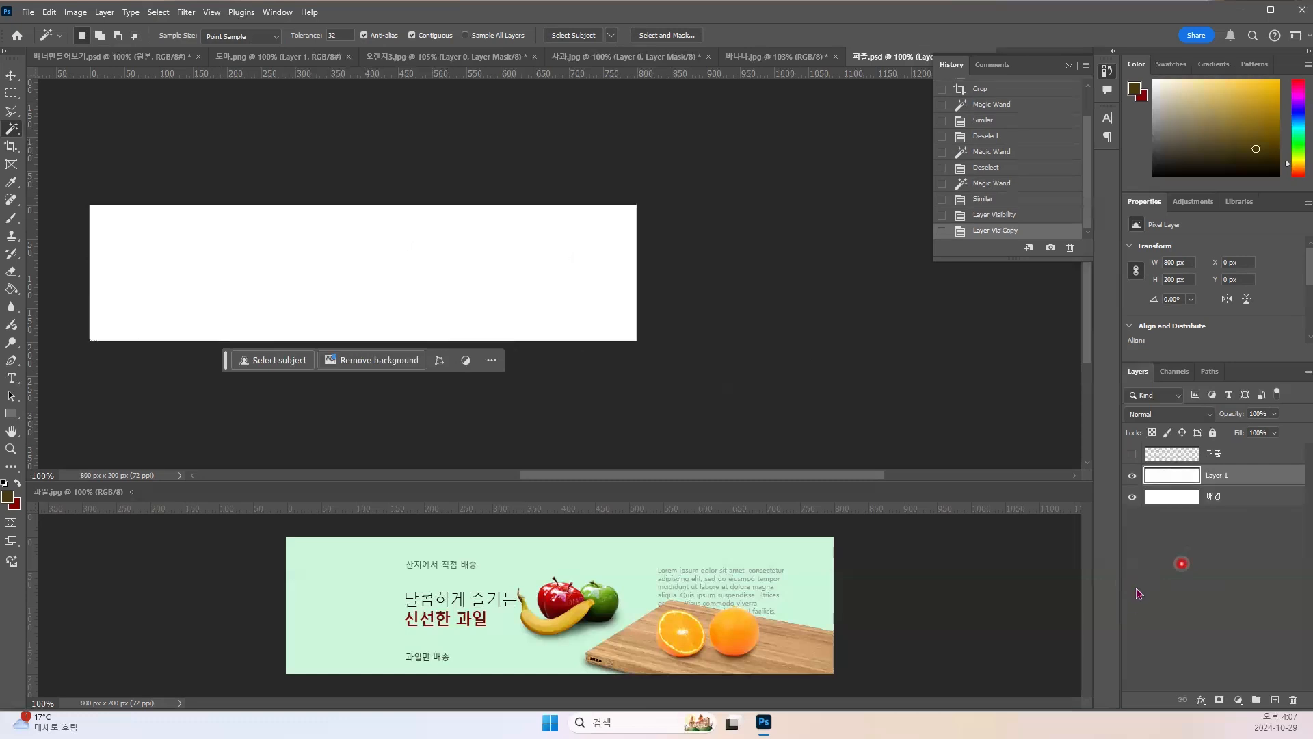
Step: Hide the 배경 layer, check the gaps between the copied pieces, and show the 퍼즐 layer again
click(1134, 497)
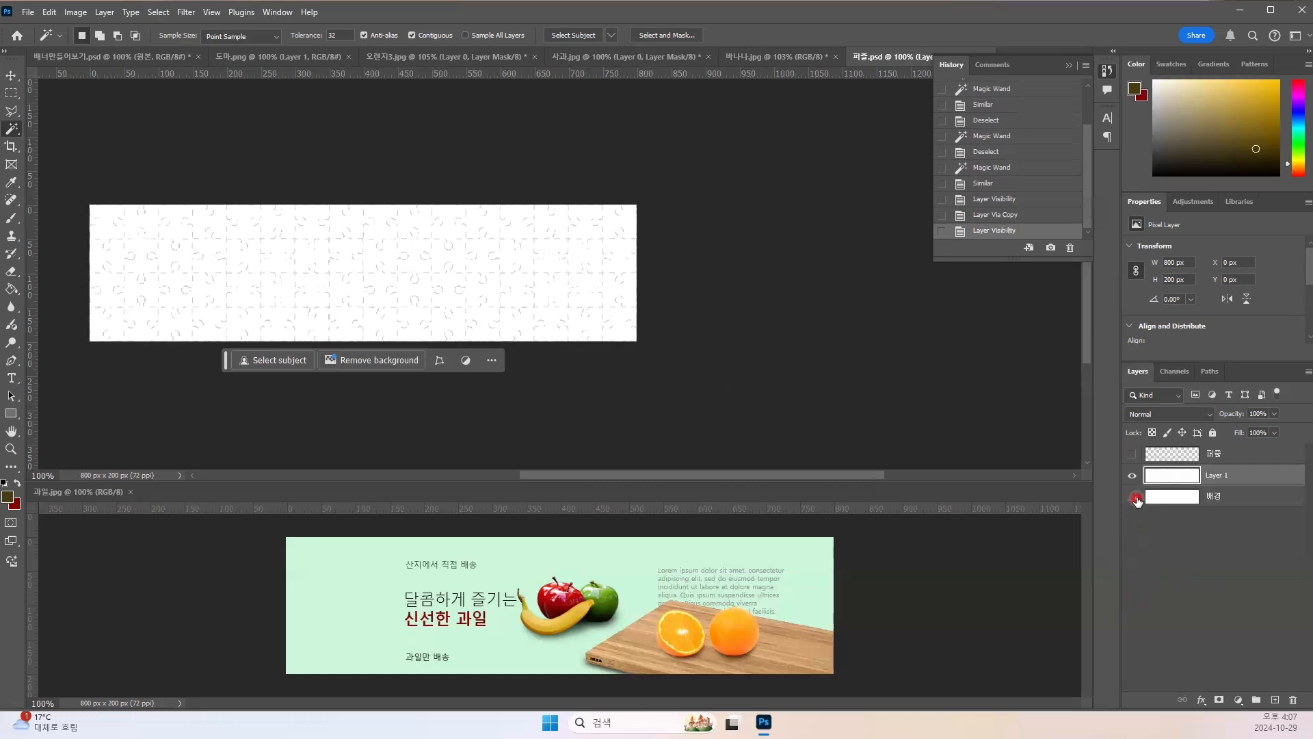
key(ctrl+equal)
key(ctrl+equal)
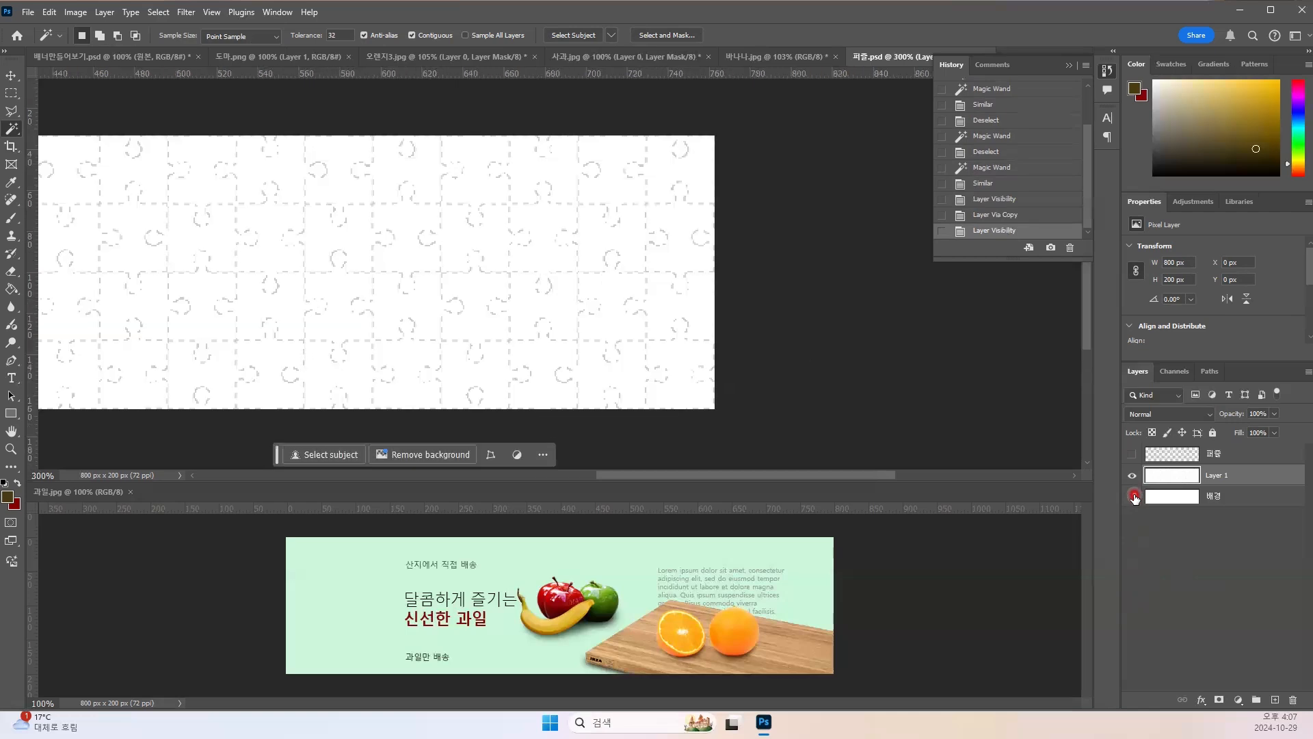
key(ctrl+minus)
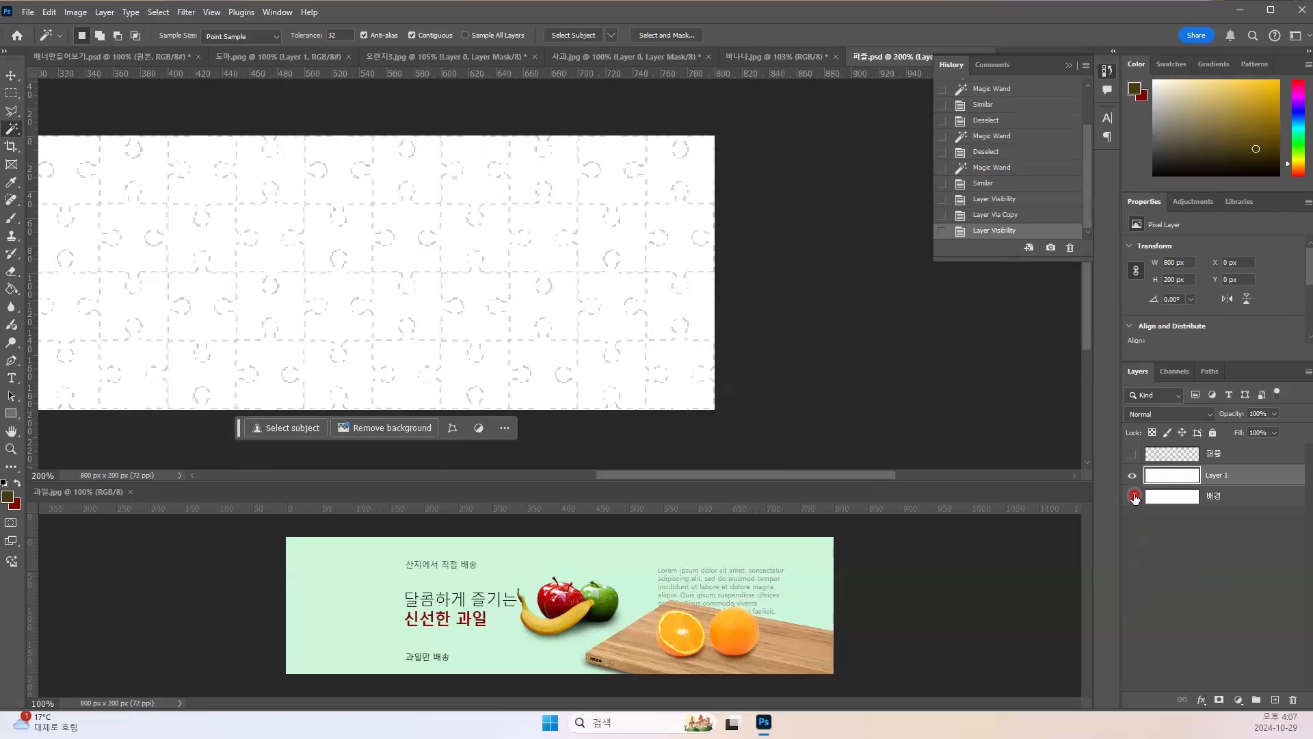
key(ctrl+minus)
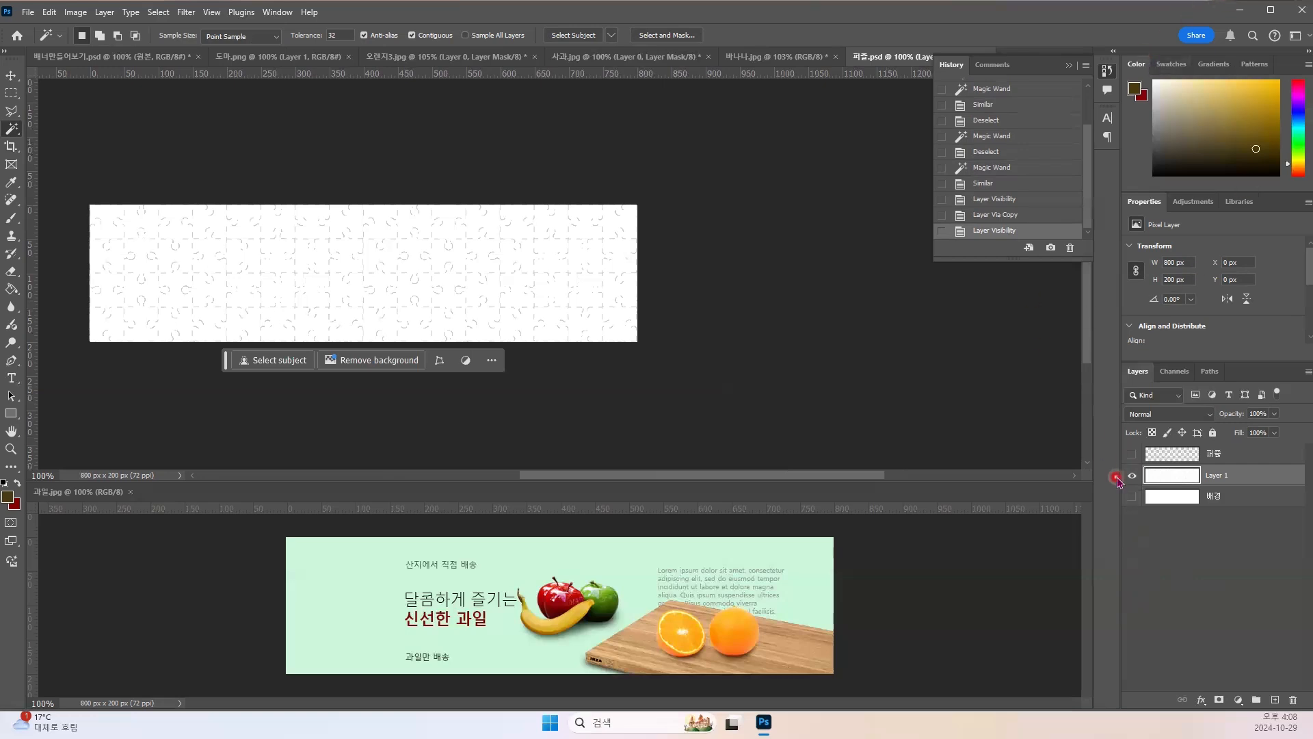
click(1132, 453)
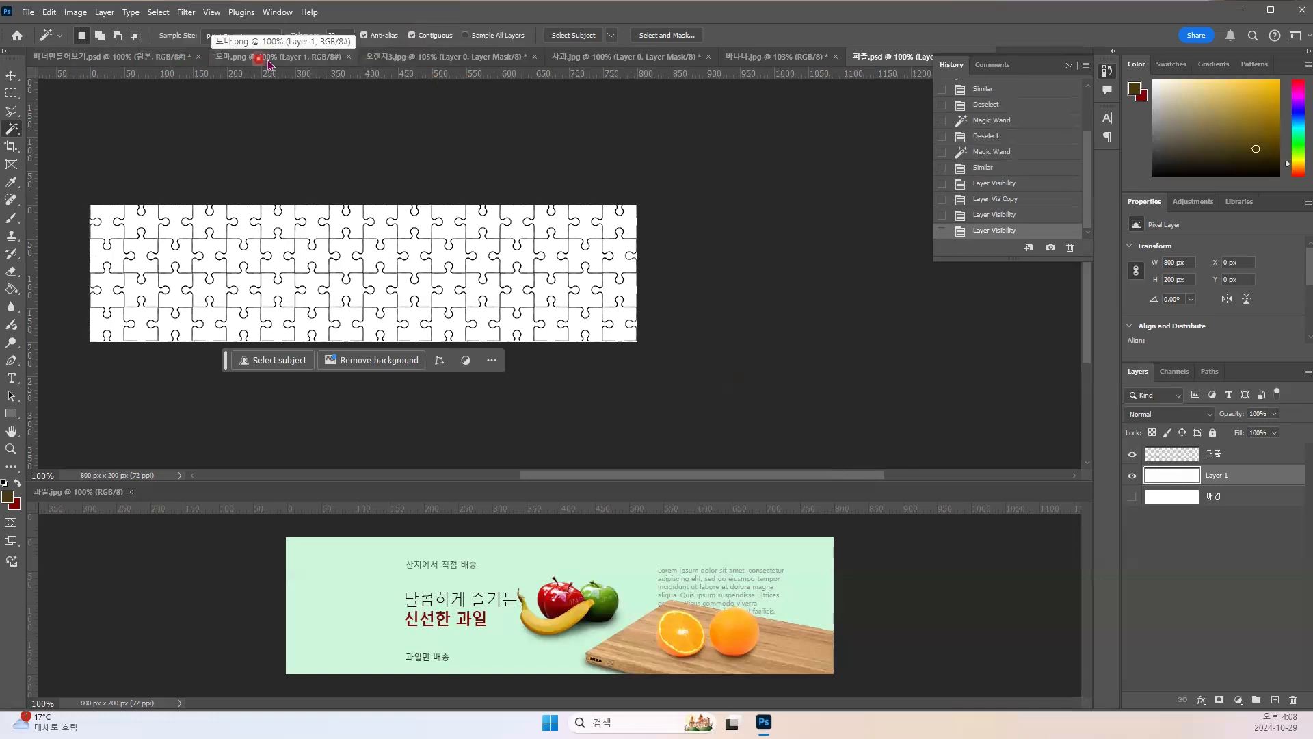
Step: Copy the 배너2 canvas area of the 바나나 (merged) layer and paste it above Layer 1 in the puzzle document
click(147, 55)
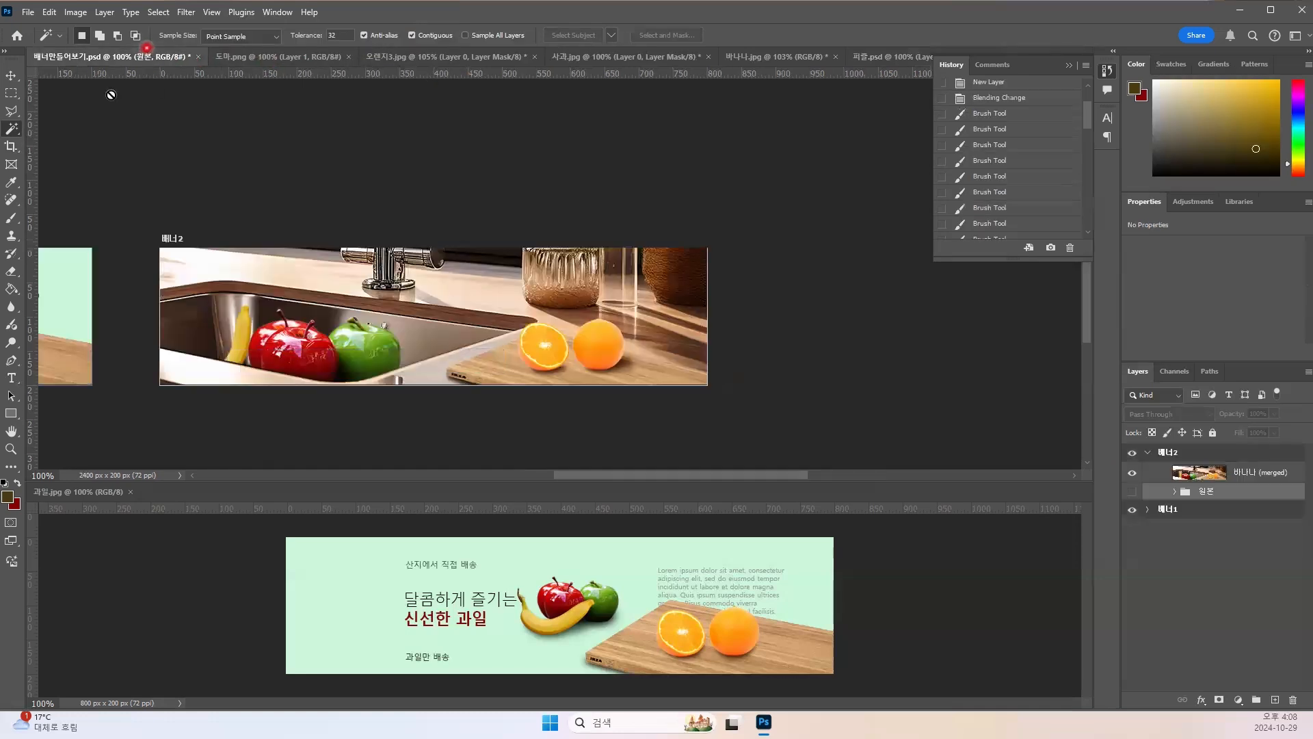
click(11, 76)
click(253, 294)
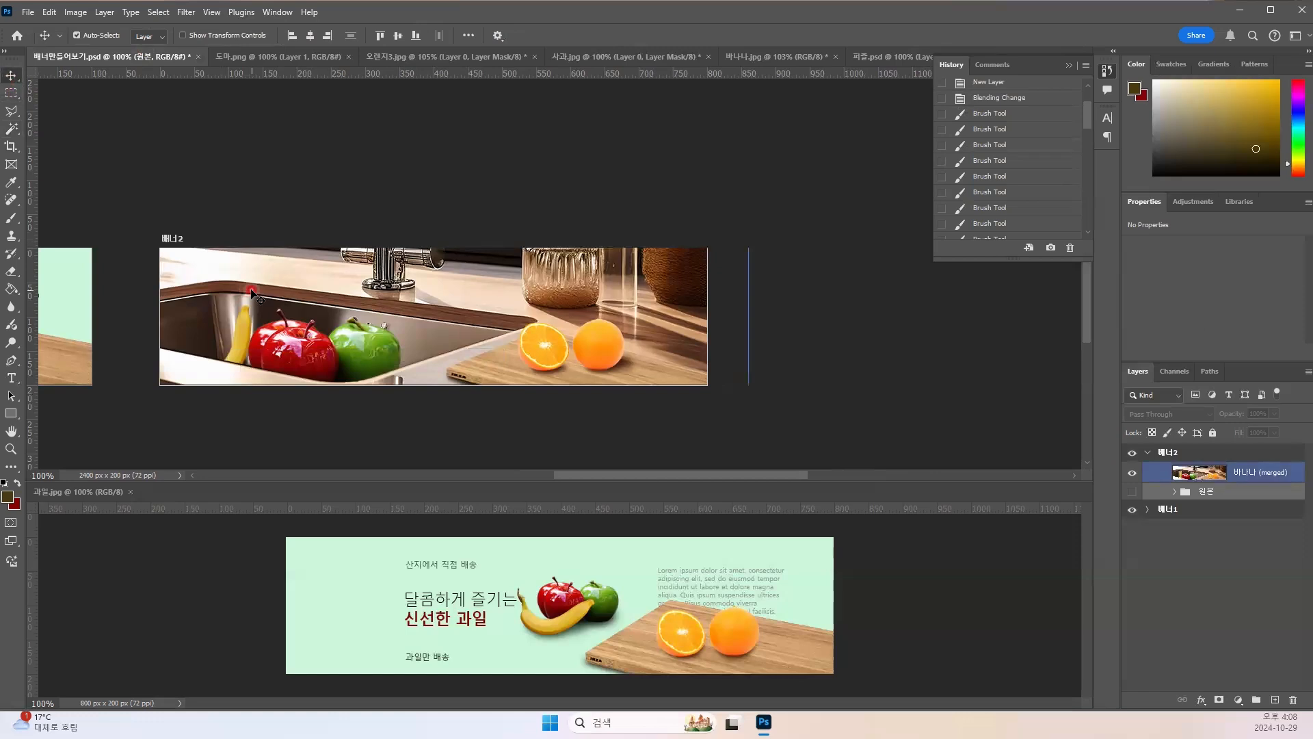
key(ctrl)
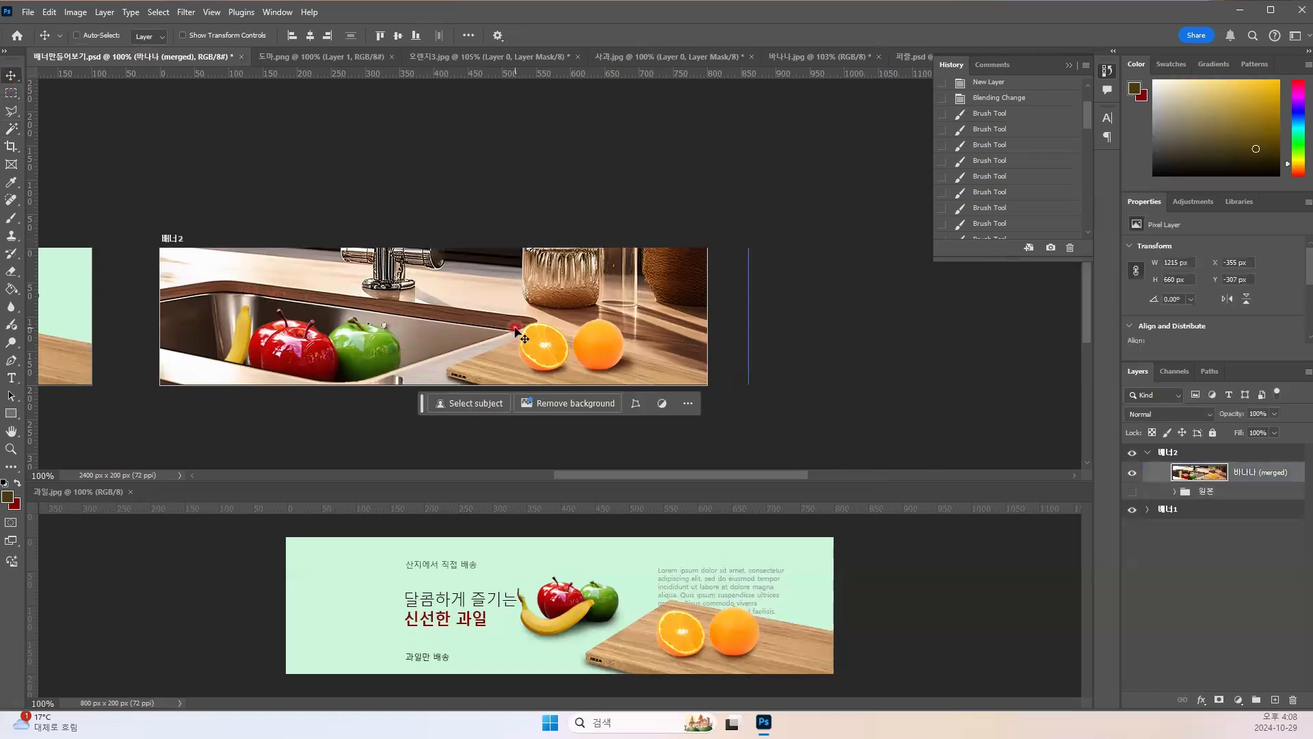
key(ctrl+a)
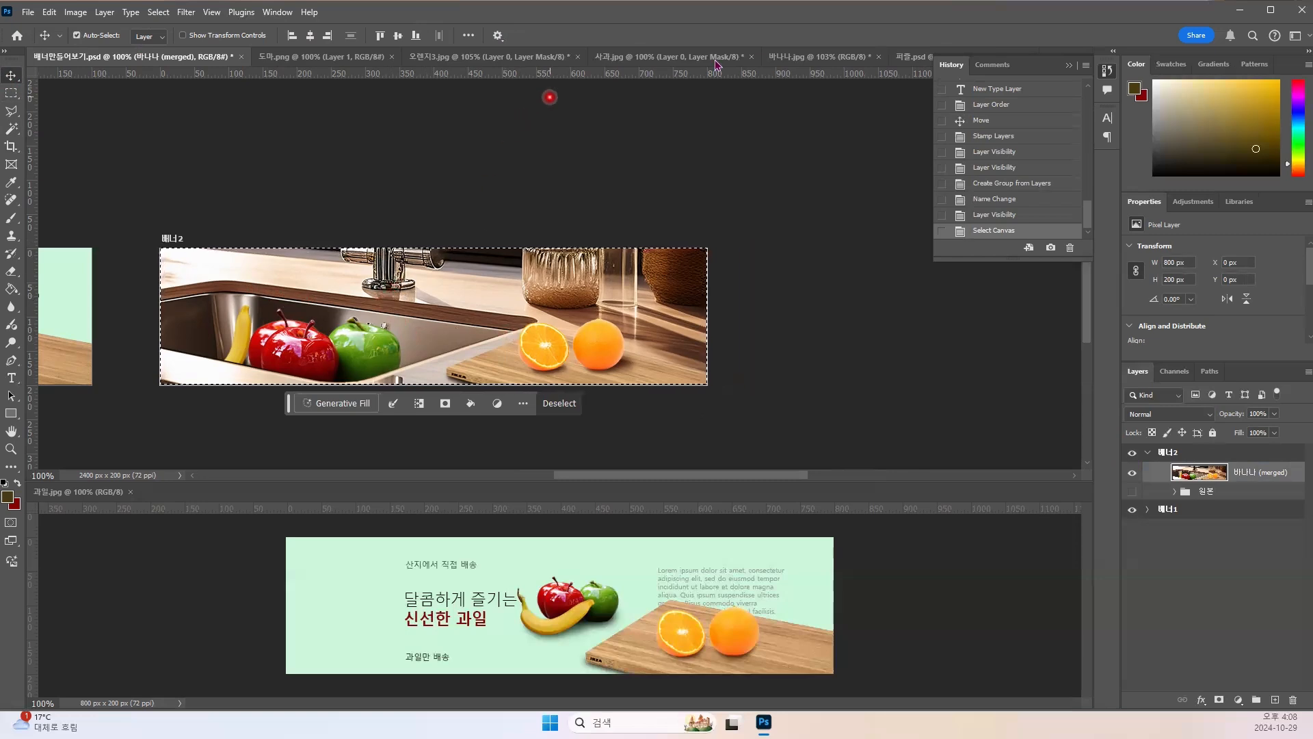
click(909, 56)
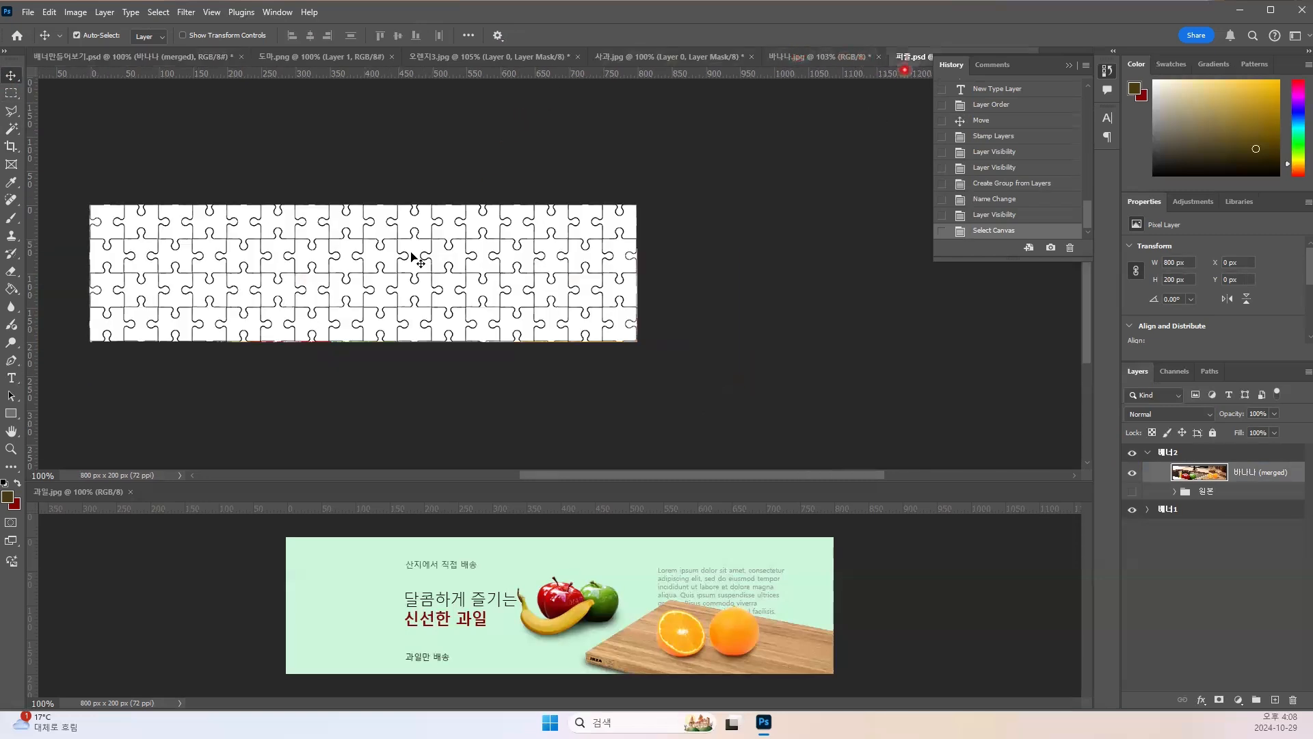
key(ctrl+v)
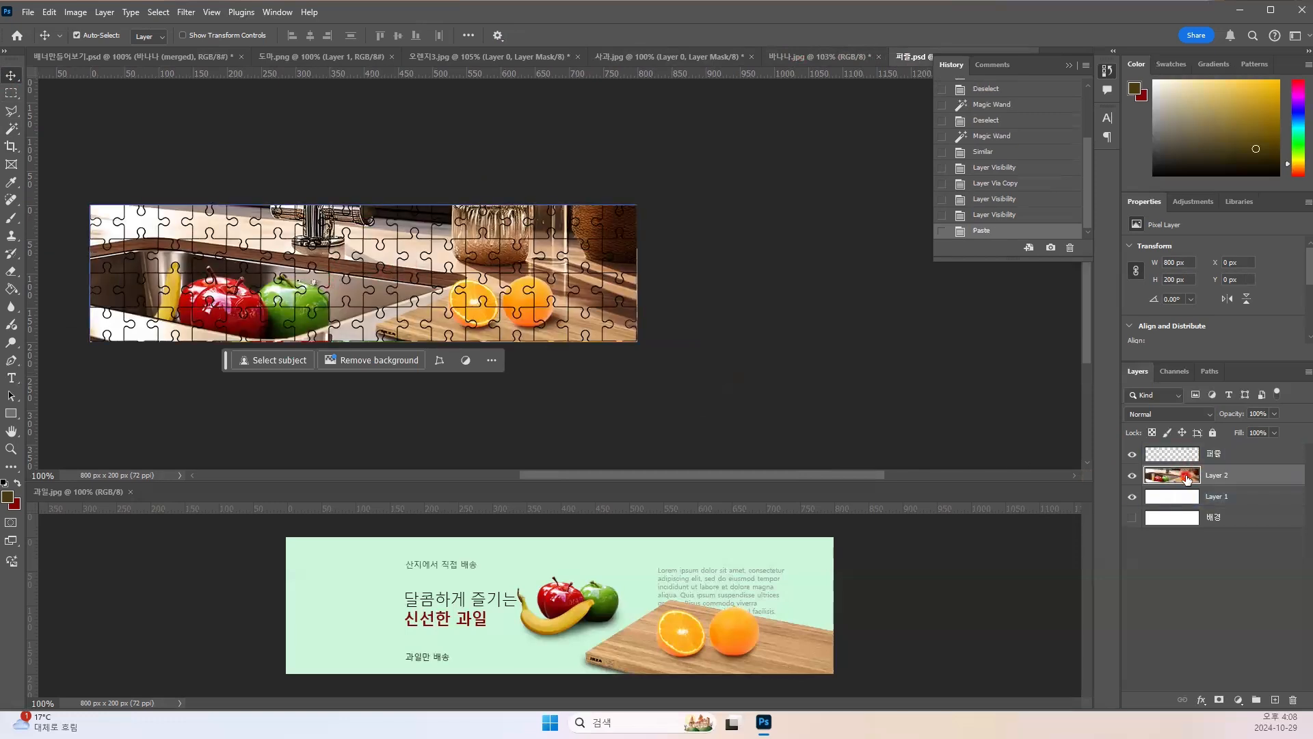
Step: Hide the 퍼즐 outline layer above the pasted sink scene
drag(1187, 480, 1188, 506)
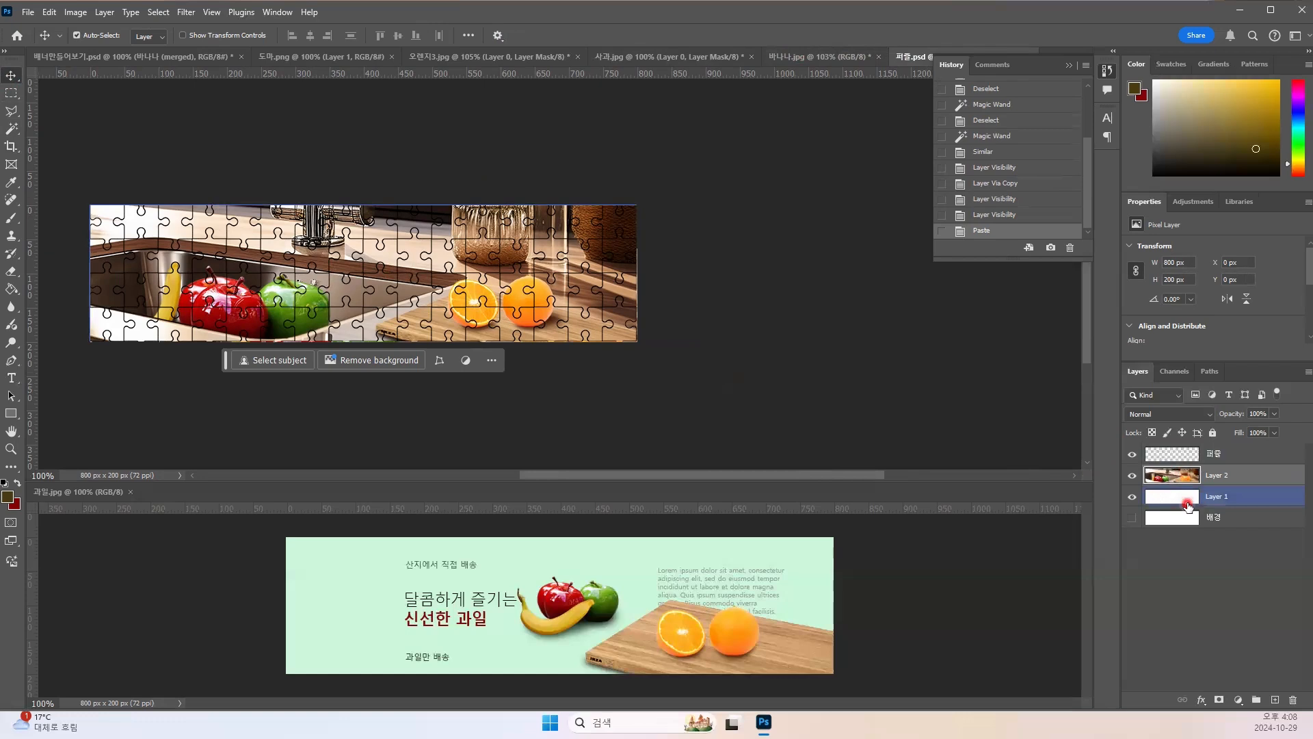
click(1132, 455)
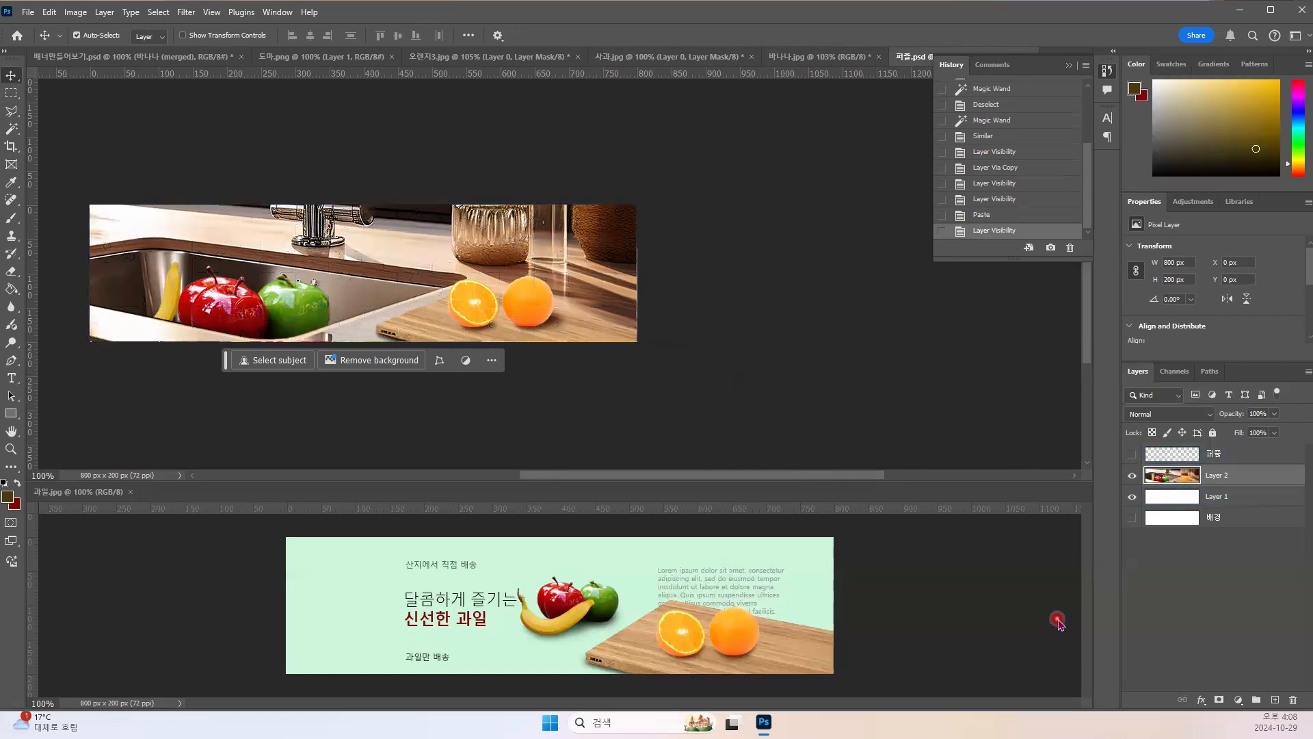
ctrl+click(1151, 475)
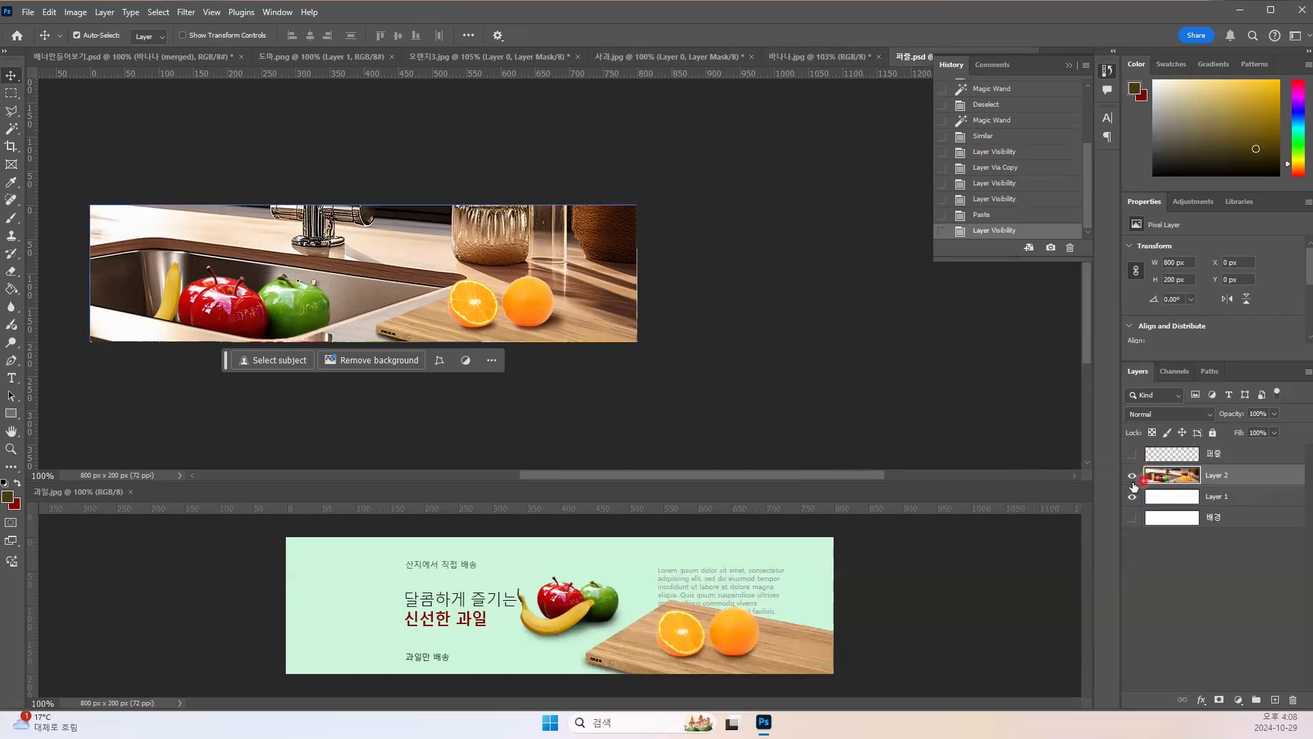
click(372, 272)
click(411, 283)
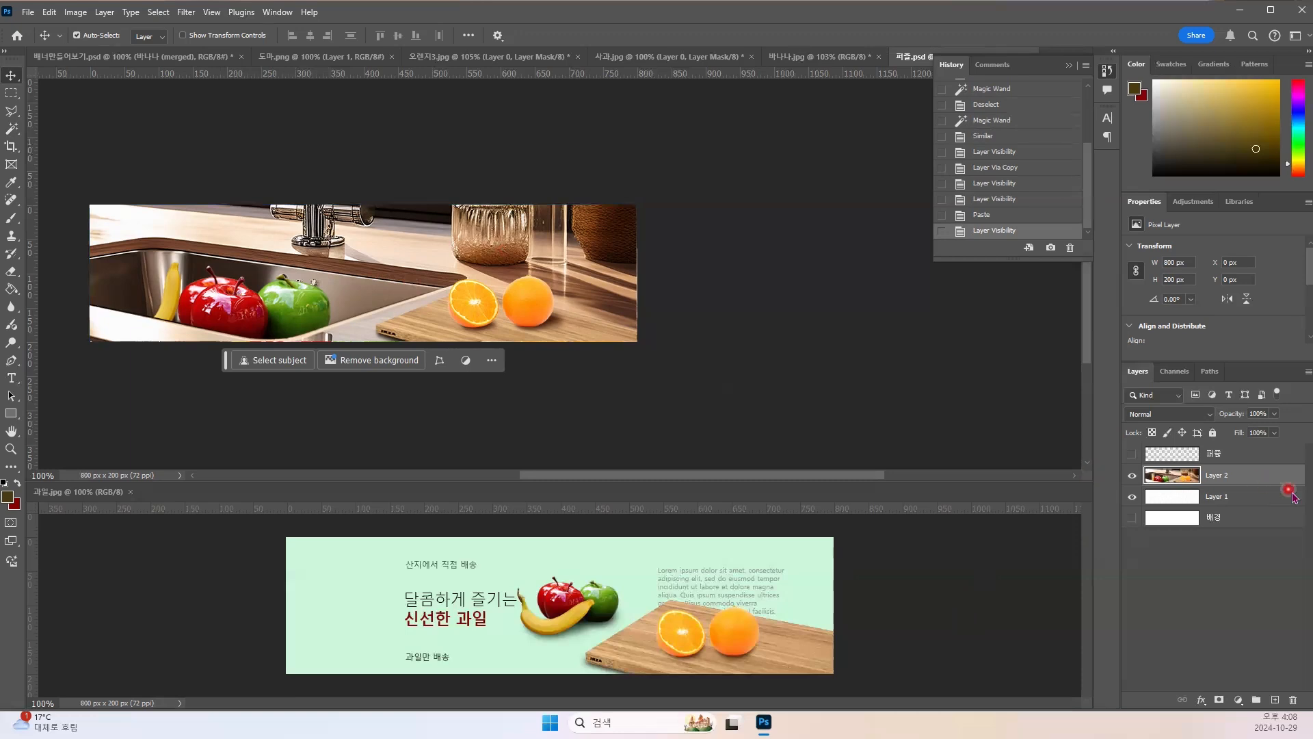
Step: Rename Layer 1, which holds the copied puzzle pieces, as 퍼즐
click(1210, 502)
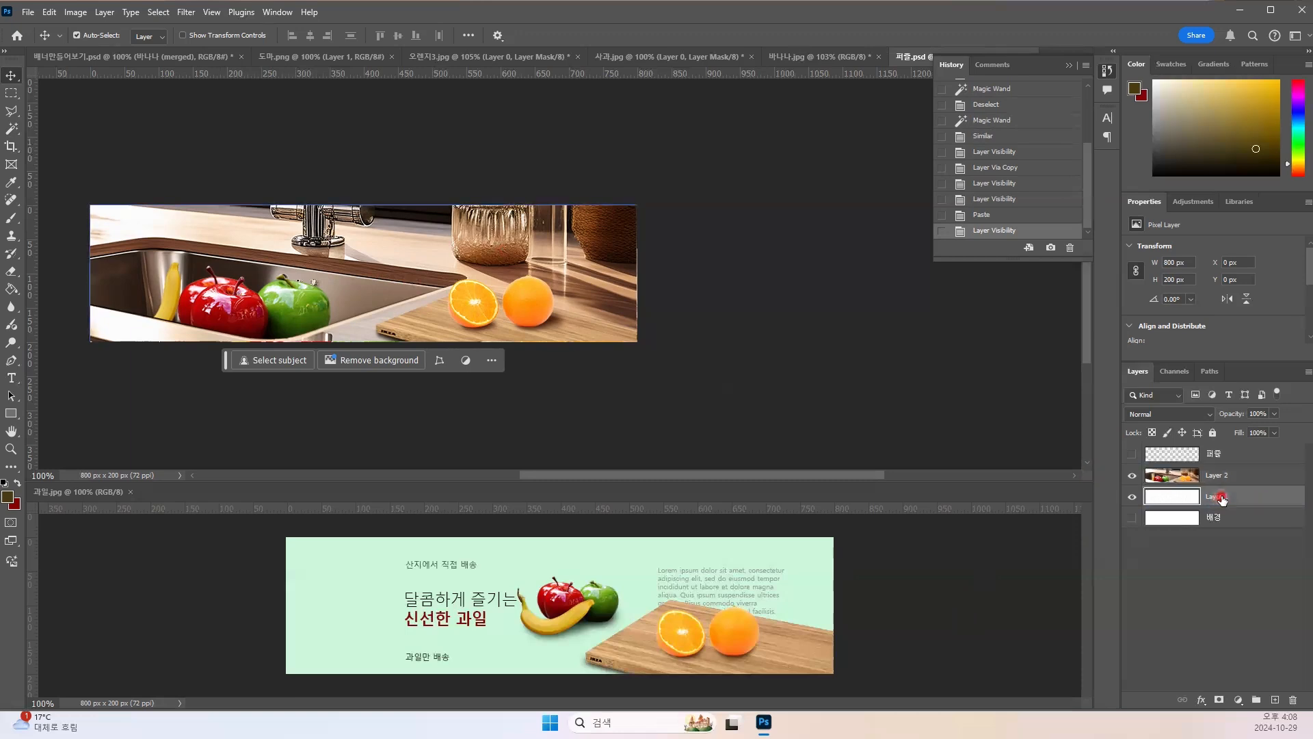
double_click(1223, 498)
click(1268, 477)
text(퍼즐)
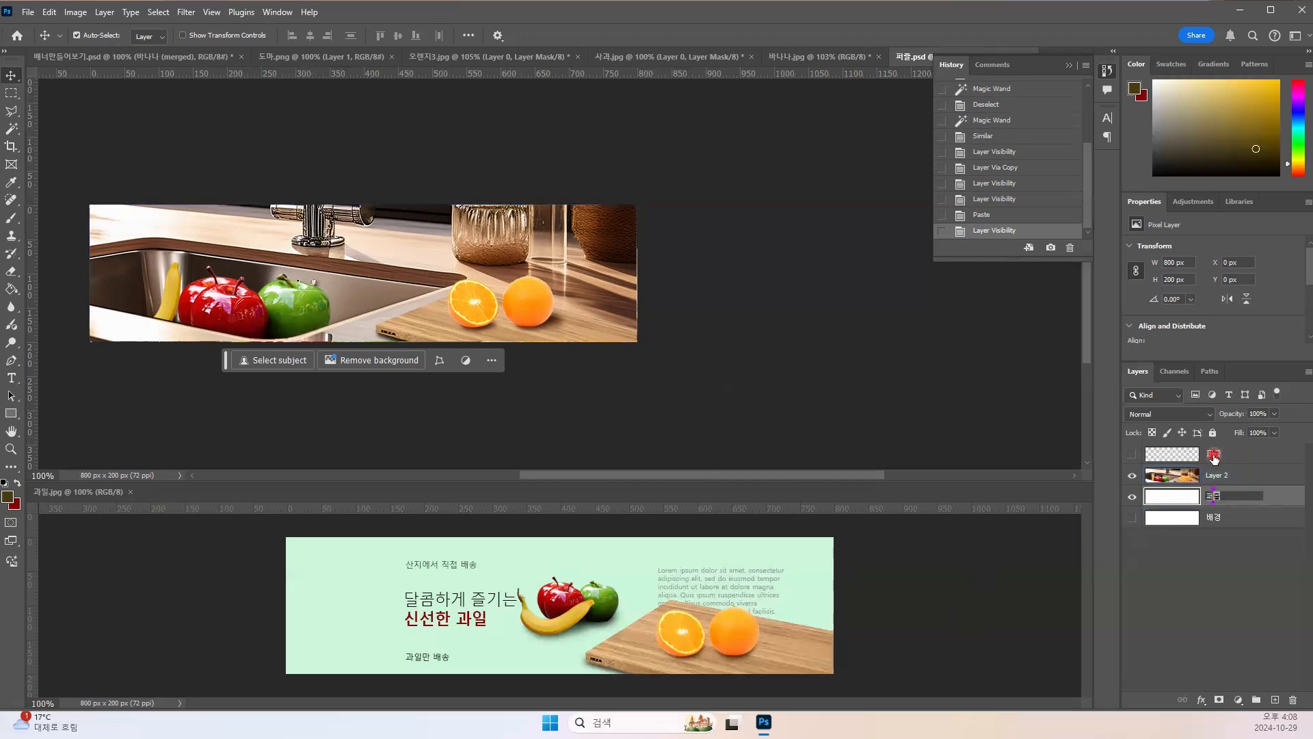
Step: Rename the hidden puzzle outline layer at the top of the stack as 퍼즐경계
click(1214, 457)
double_click(1214, 455)
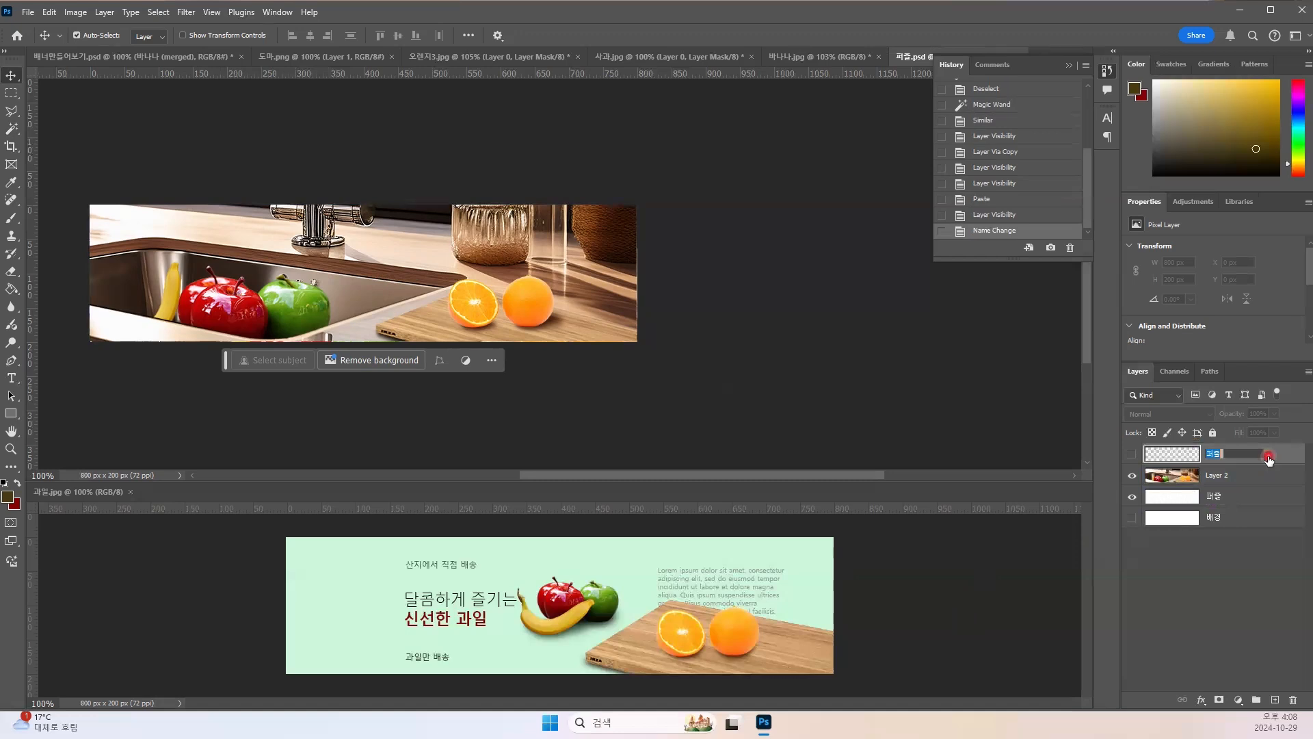
text(퍼즐)
text(경ㄱ)
key(Return)
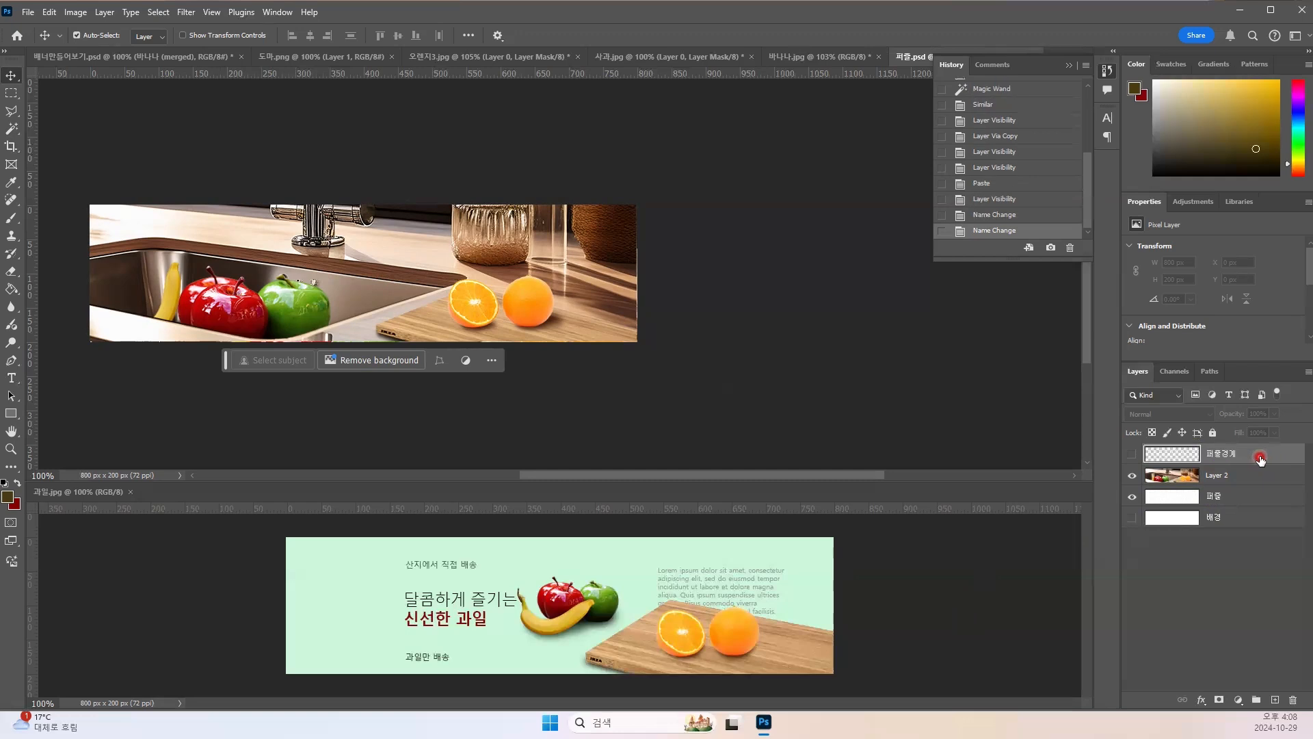
Step: Rename Layer 2, the pasted sink scene, as 퍼즐적용이미지
click(1222, 472)
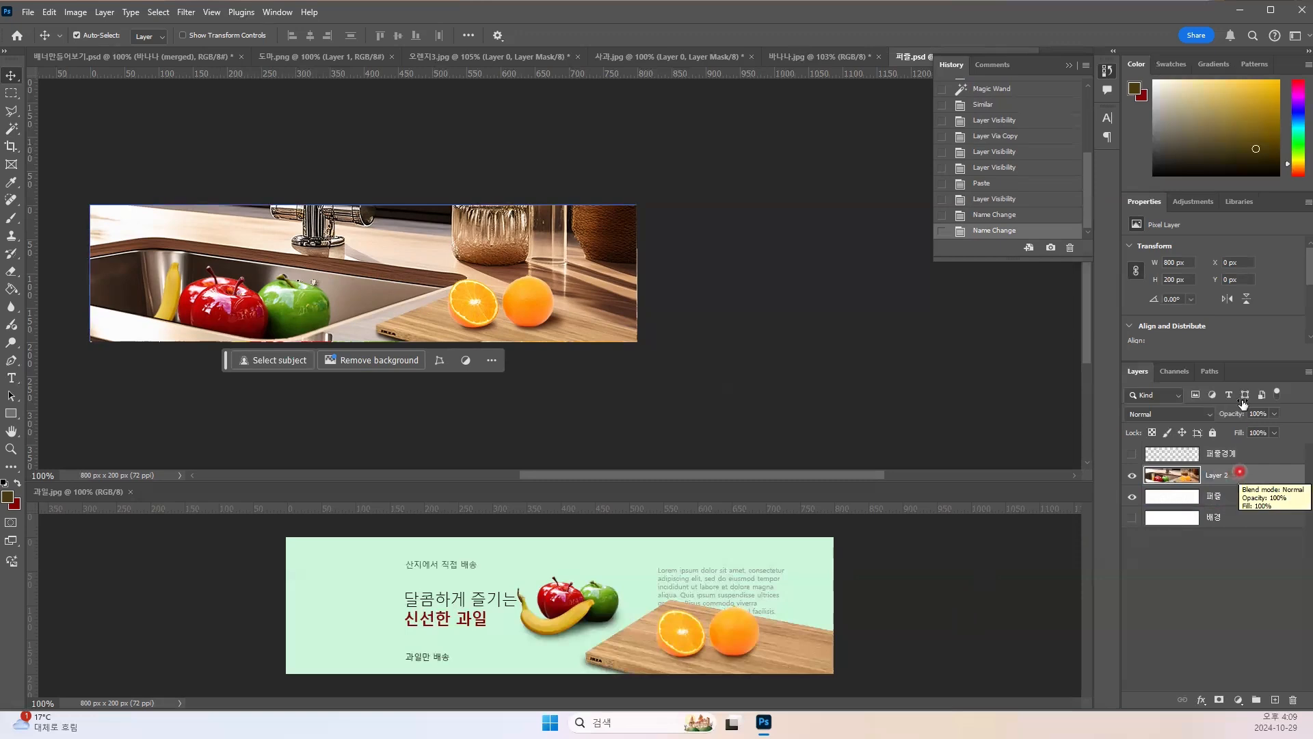
double_click(1212, 475)
click(1292, 497)
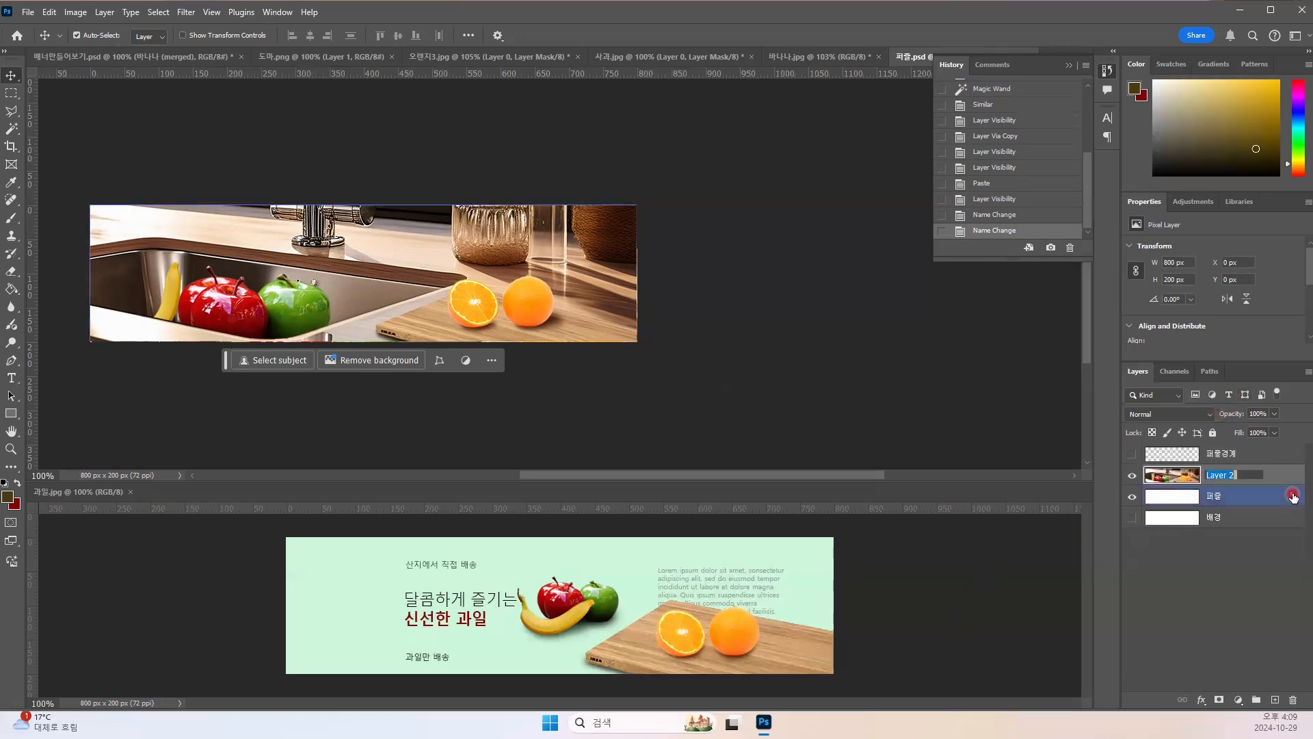
text(퍼즐ㅊ)
text(용이미지)
key(Return)
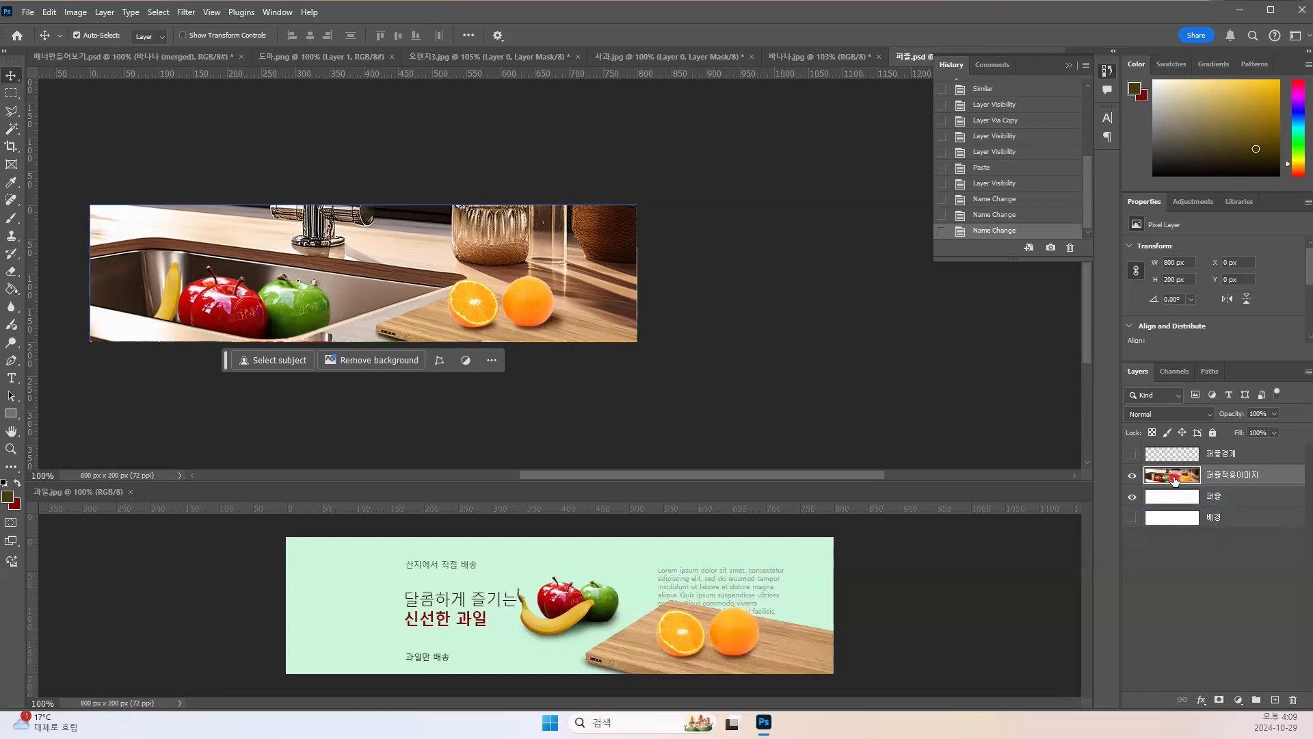
Step: Hide the 퍼즐적용이미지 layer to examine the puzzle pieces beneath it, and show the layer again
click(1134, 475)
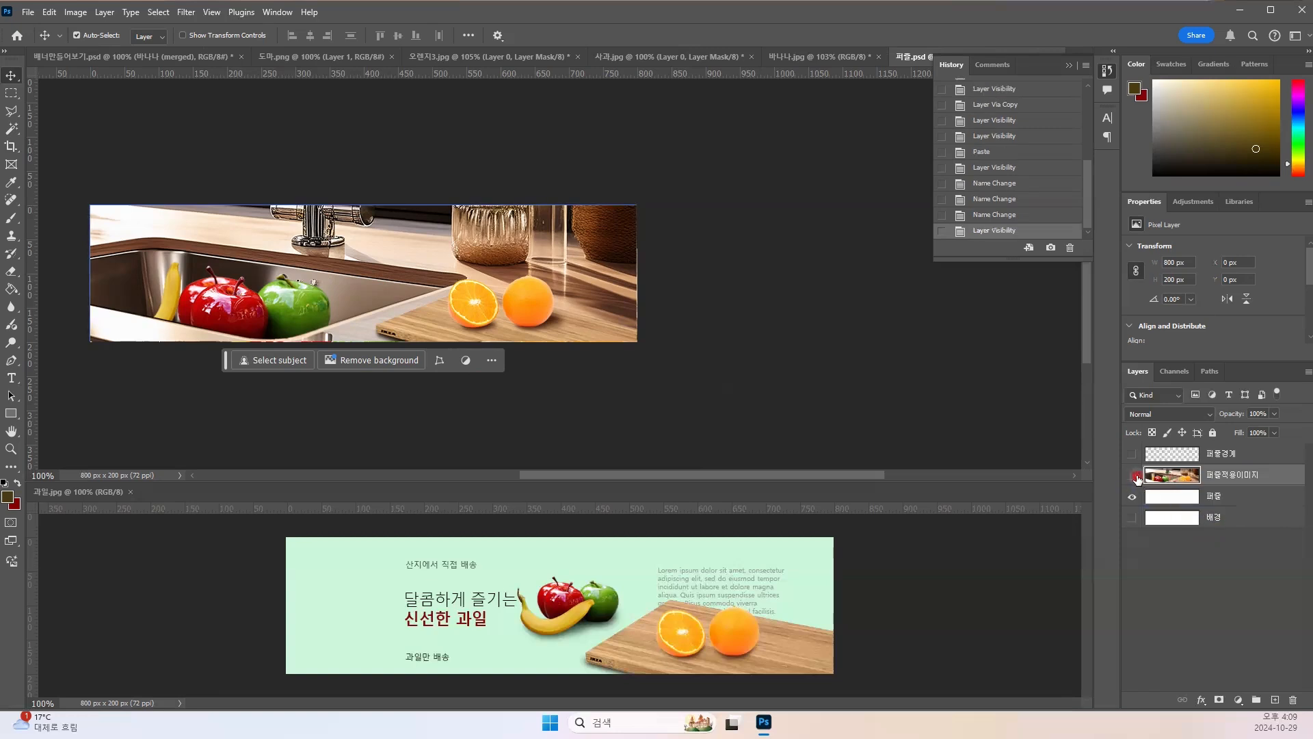
click(1137, 477)
click(384, 299)
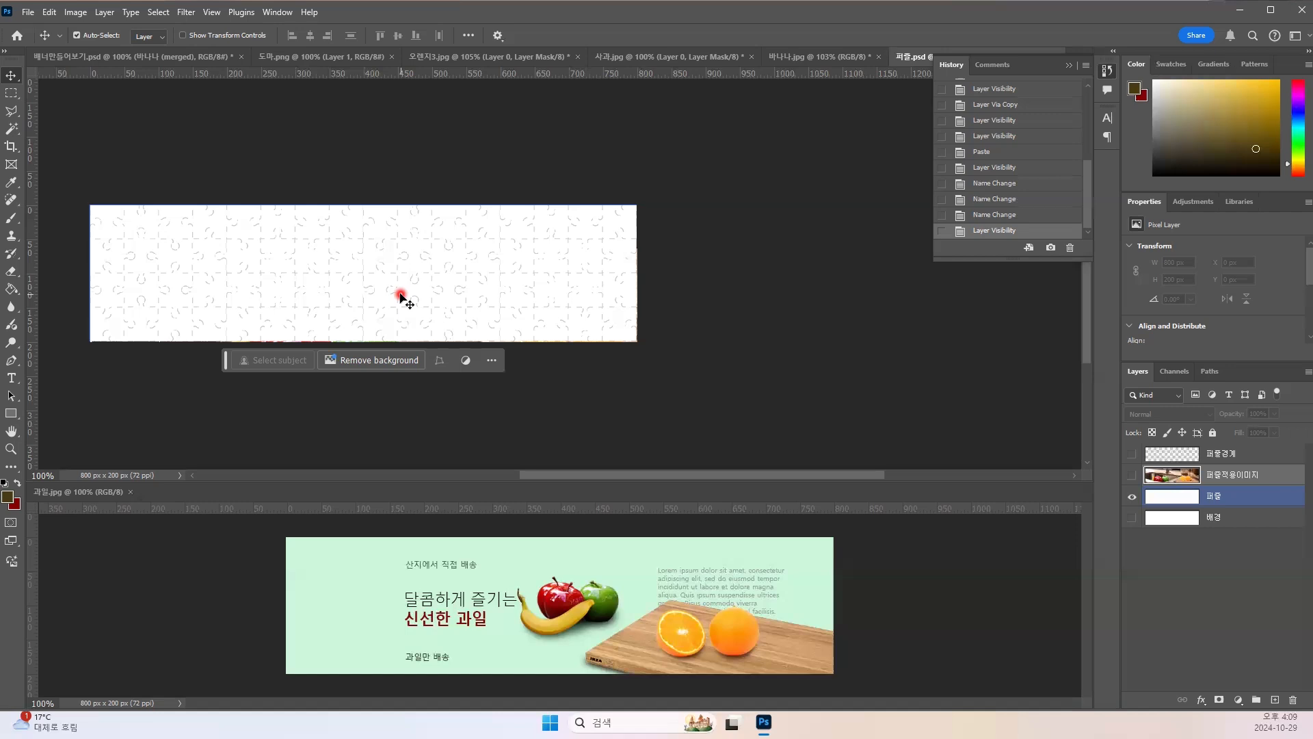
click(1181, 521)
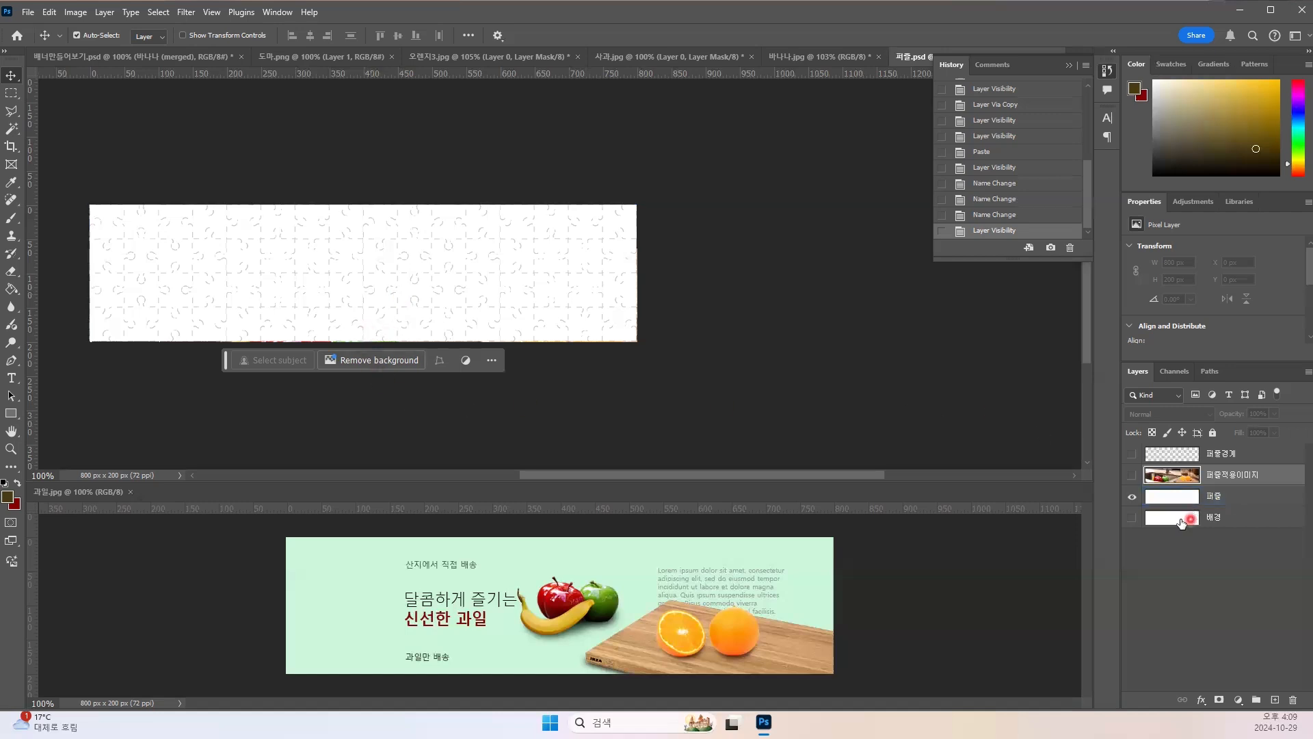
click(1131, 488)
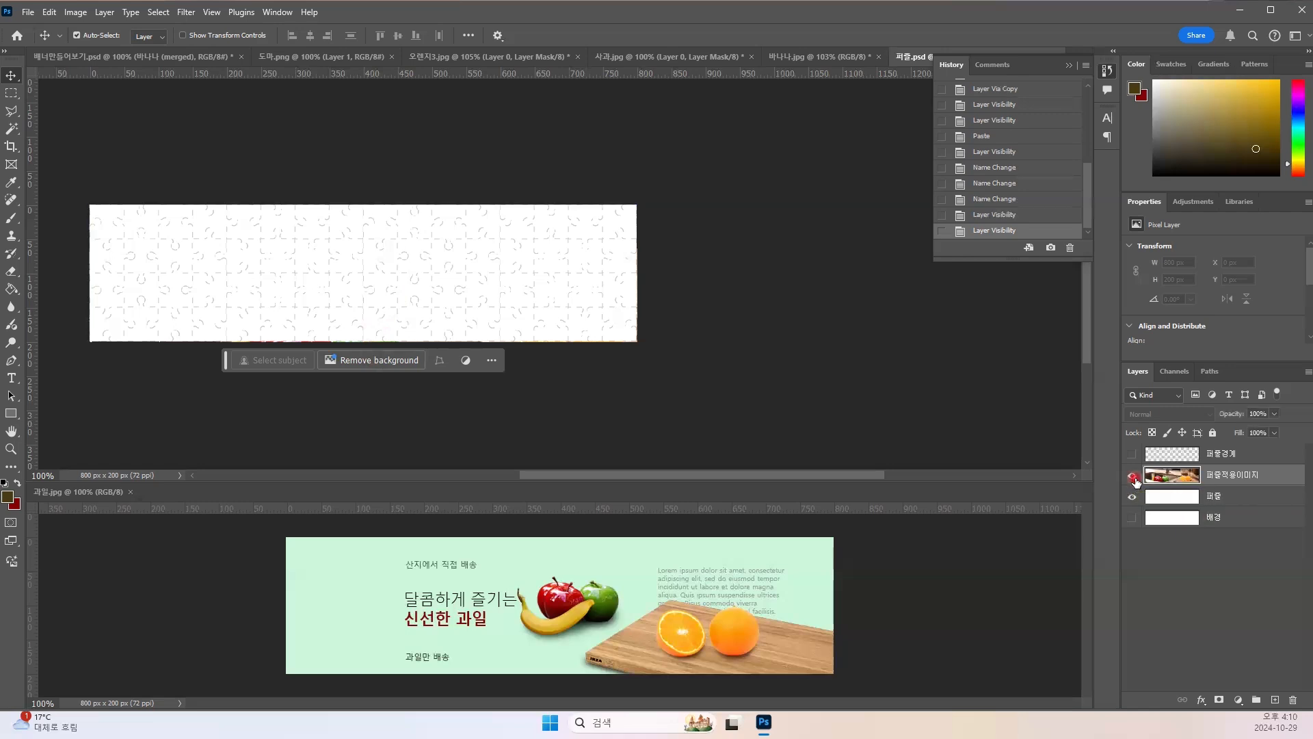
click(1133, 474)
click(1133, 496)
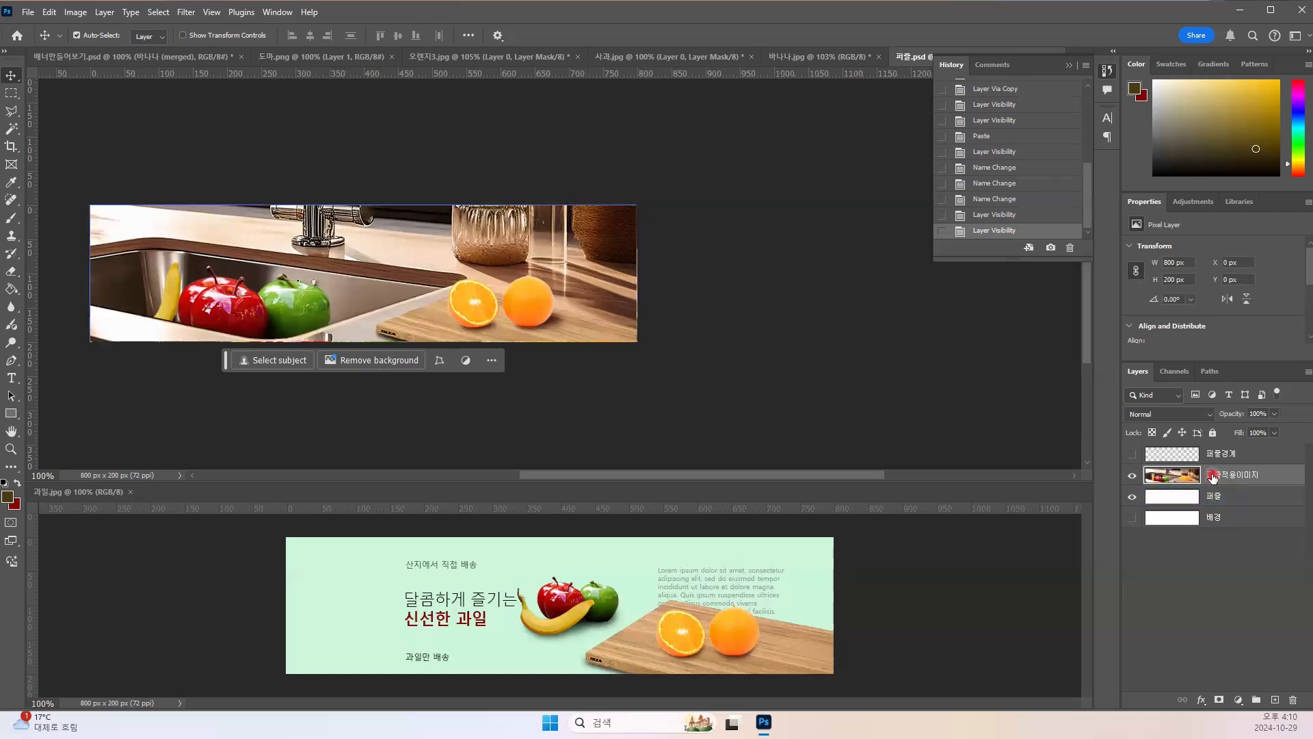
Step: Clip the 퍼즐적용이미지 layer to the 퍼즐 layer and release the clipping mask again
click(1212, 500)
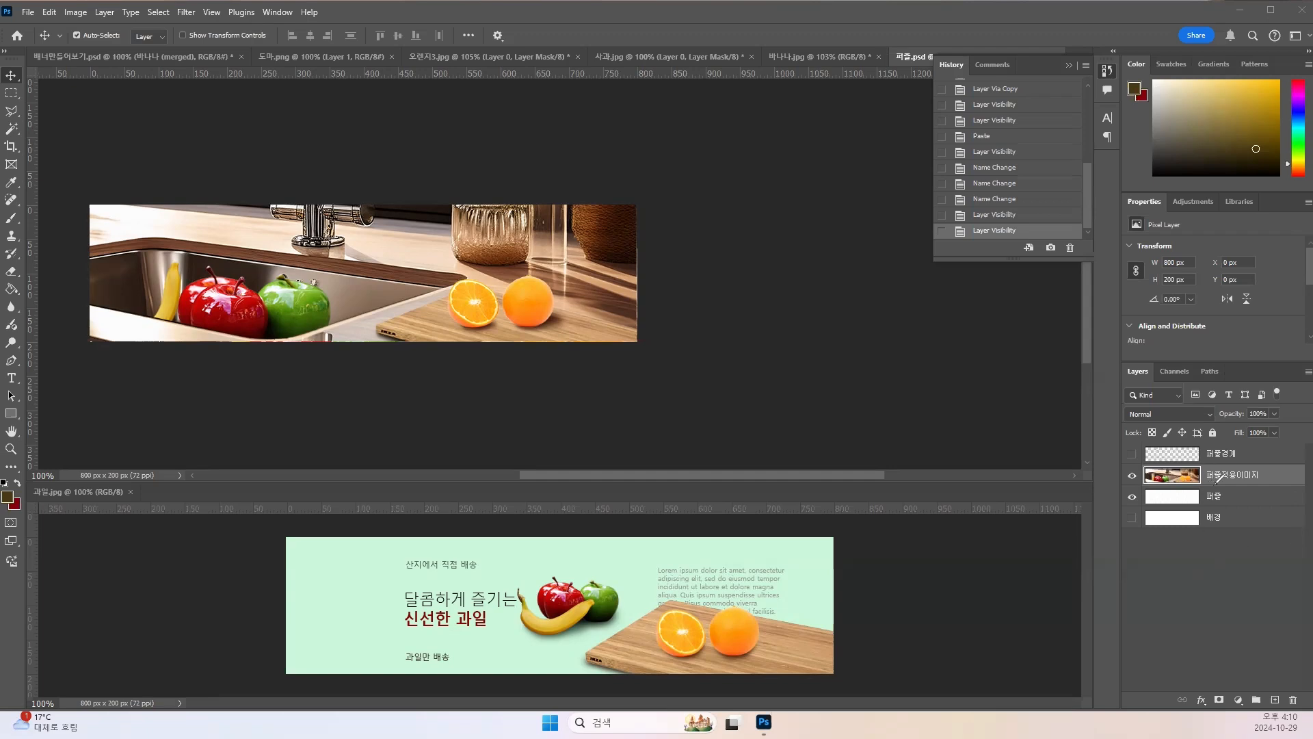
drag(1228, 502, 1201, 500)
drag(1230, 475, 1241, 488)
click(1216, 476)
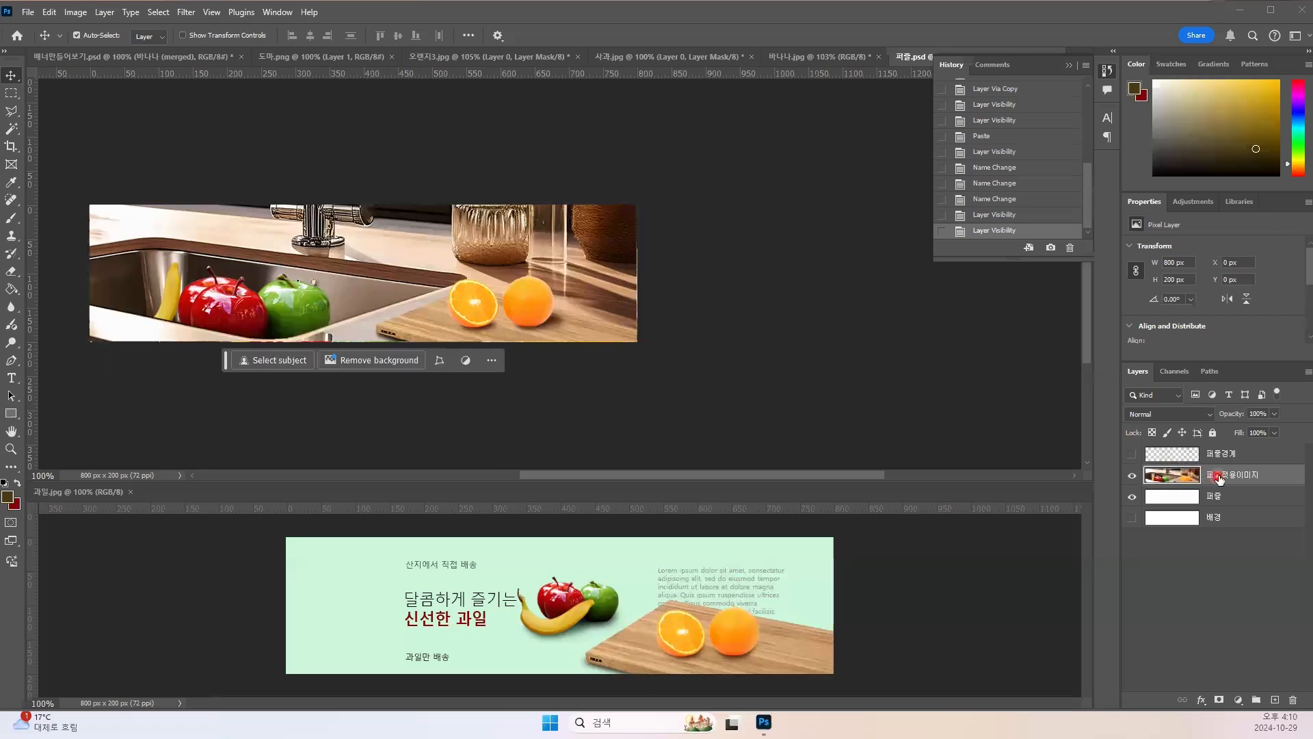
right_click(1219, 478)
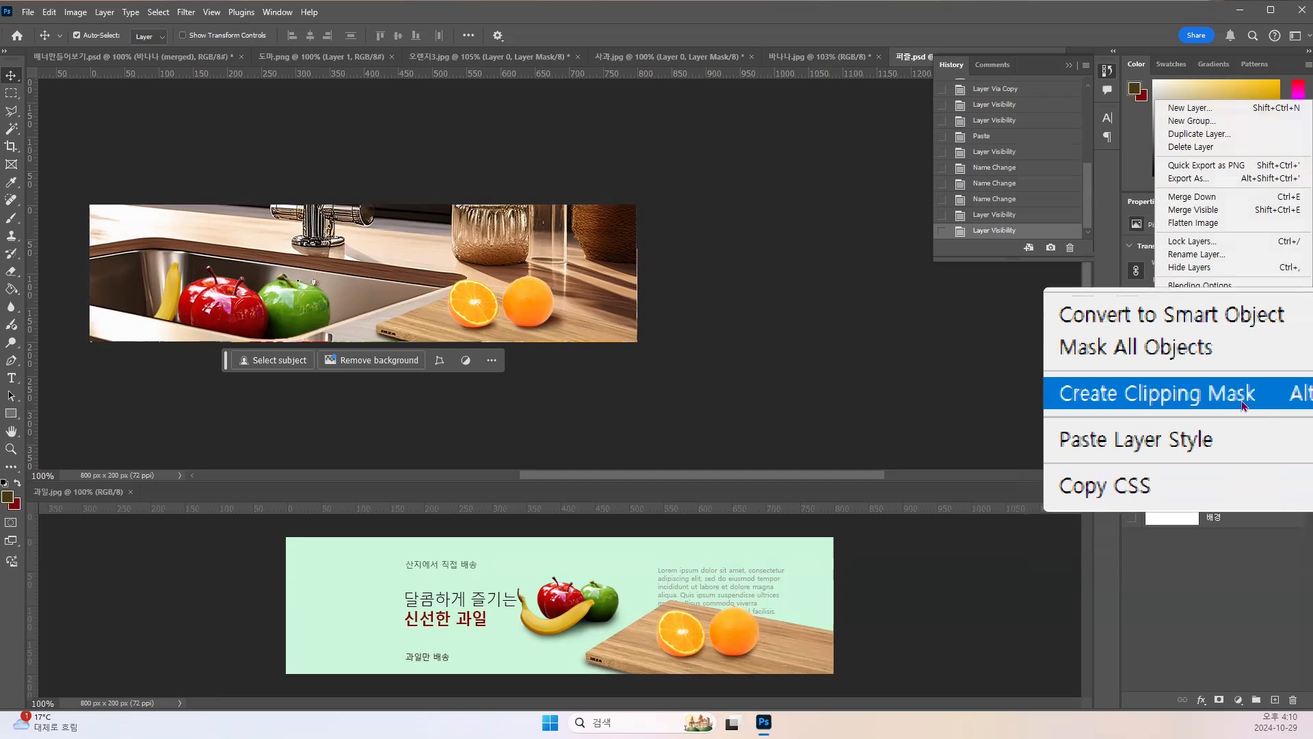
click(1221, 396)
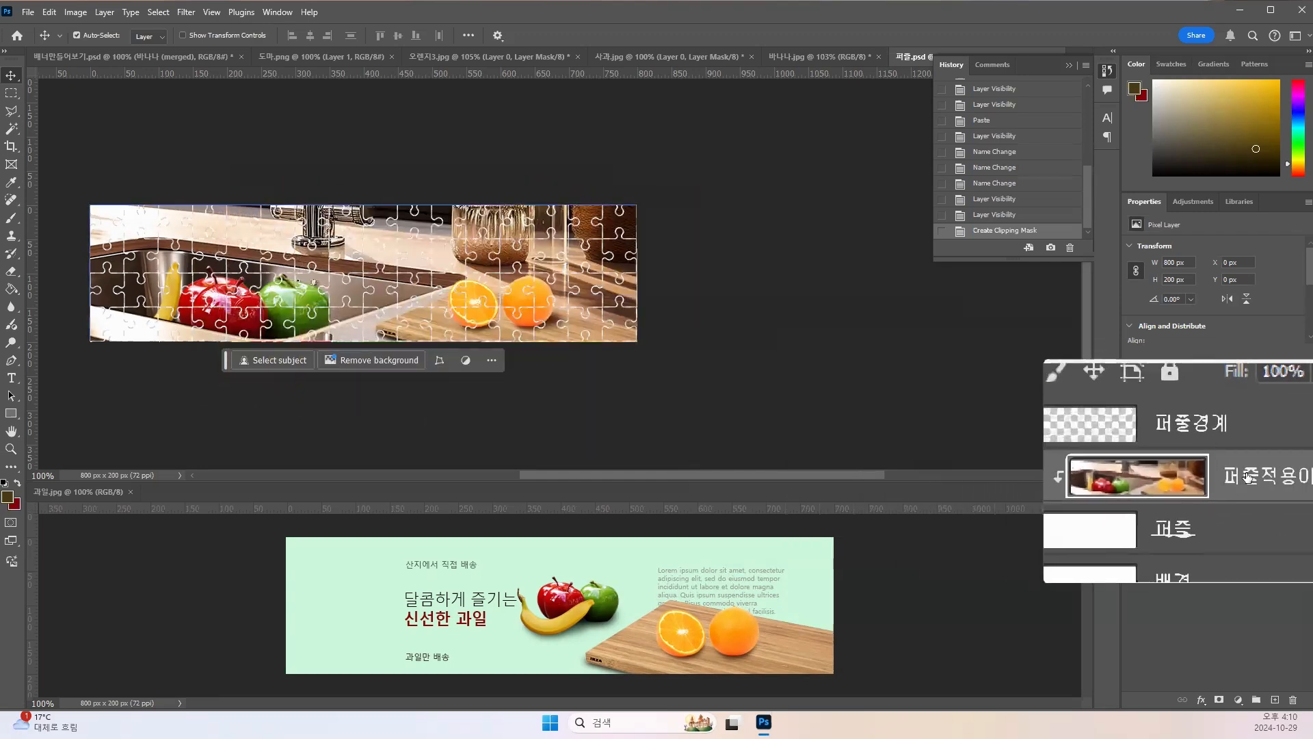
right_click(1241, 472)
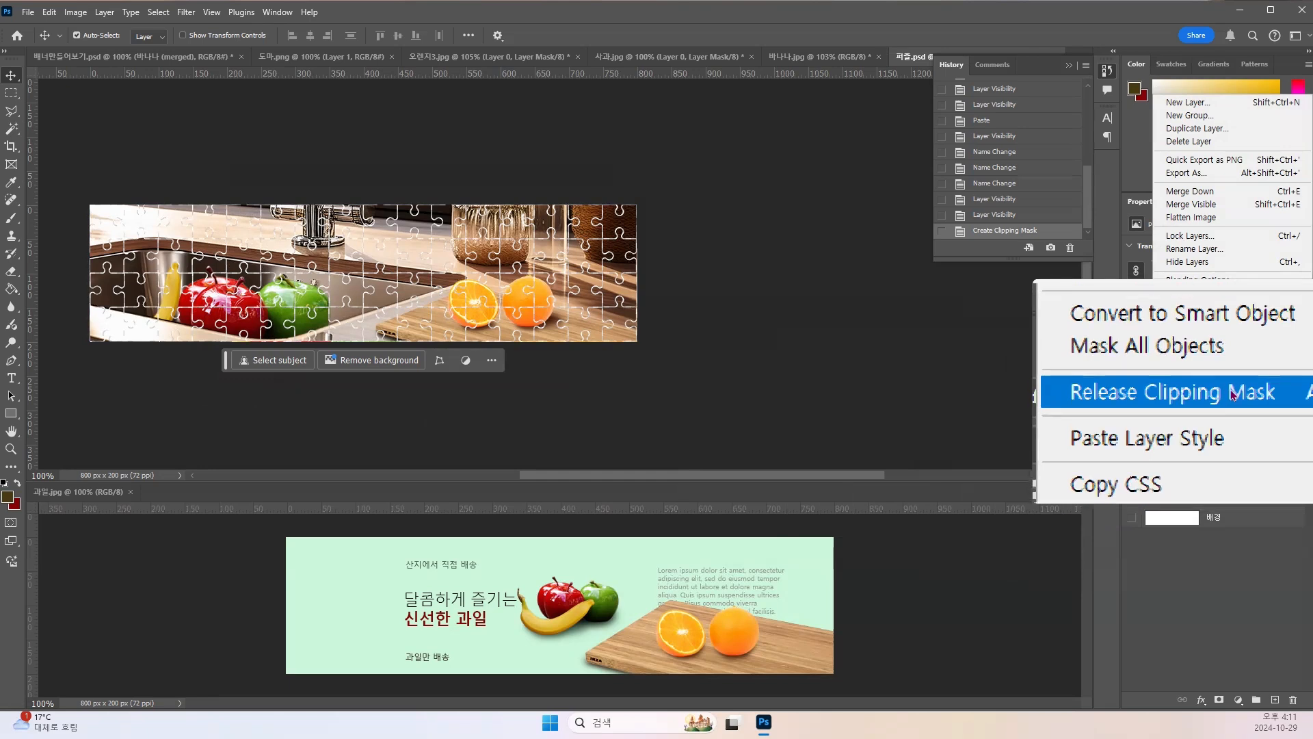
click(1231, 394)
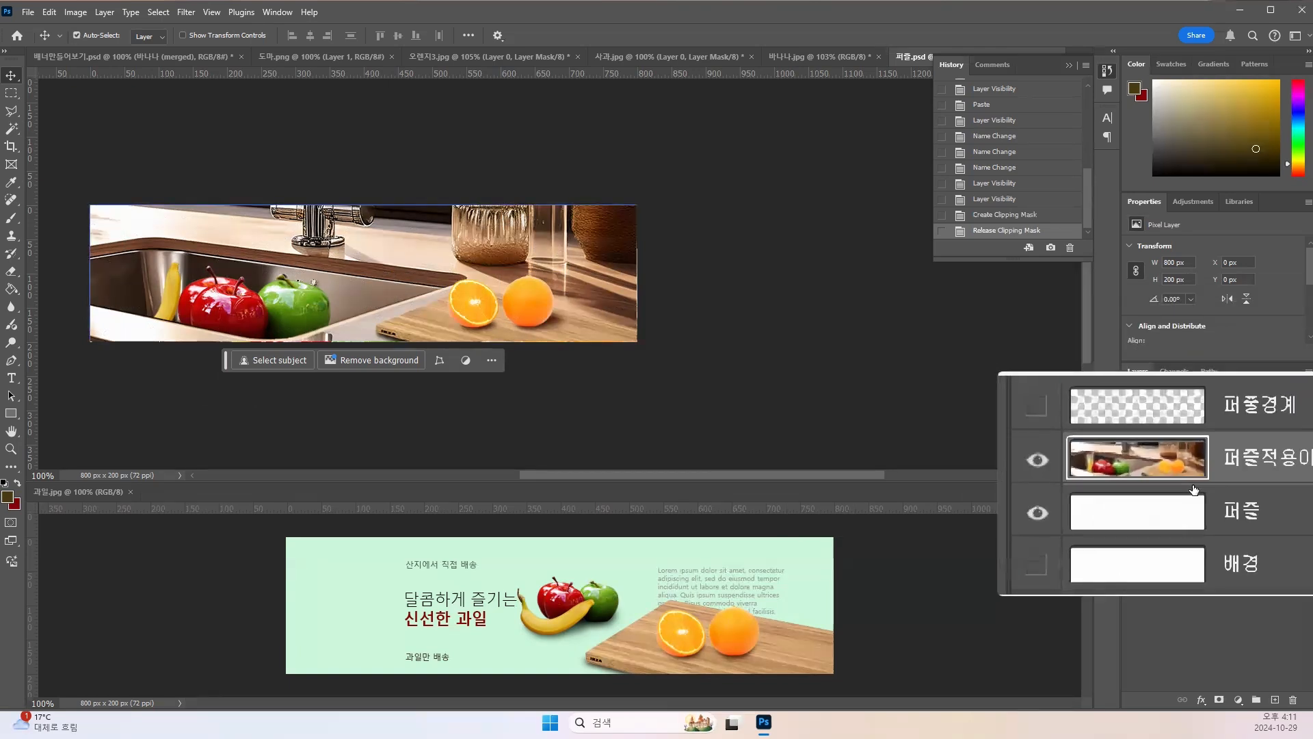
Step: Create a clipping mask that confines the 퍼즐적용이미지 layer to the 퍼즐 layer's pieces
drag(1205, 498, 1208, 482)
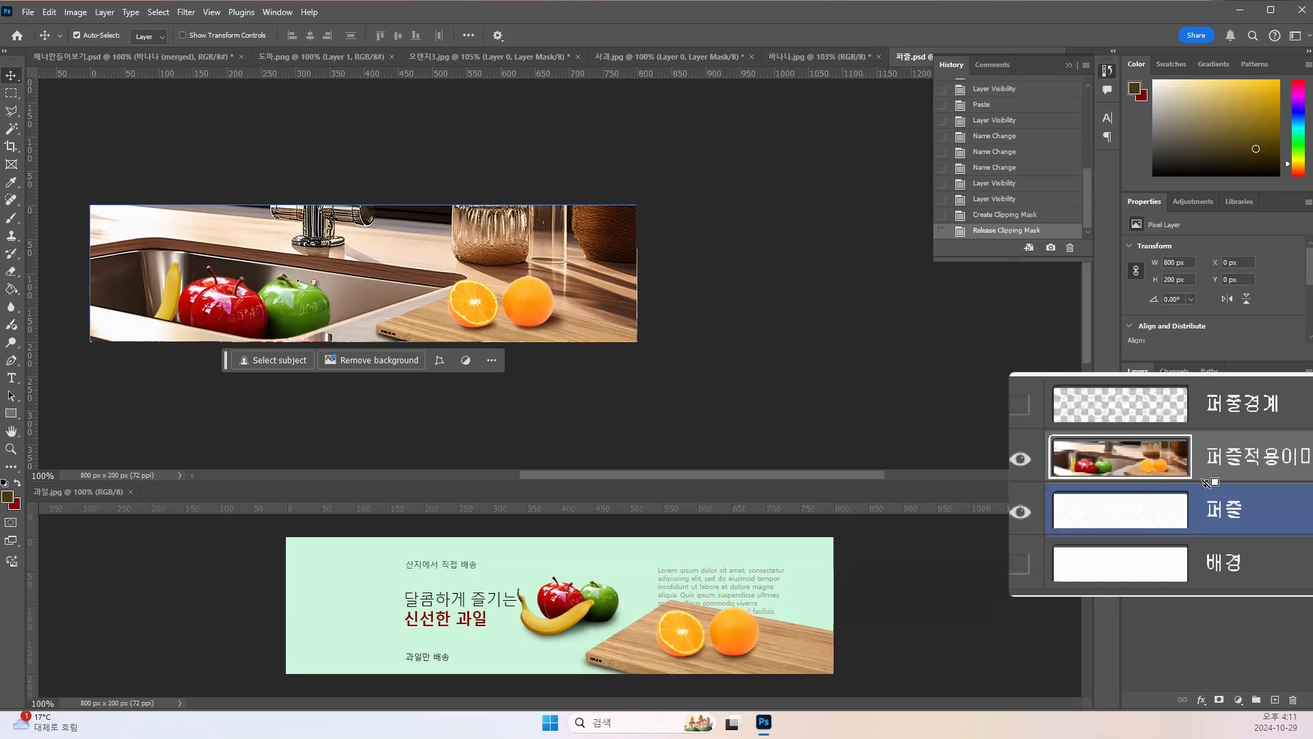
alt+click(1207, 482)
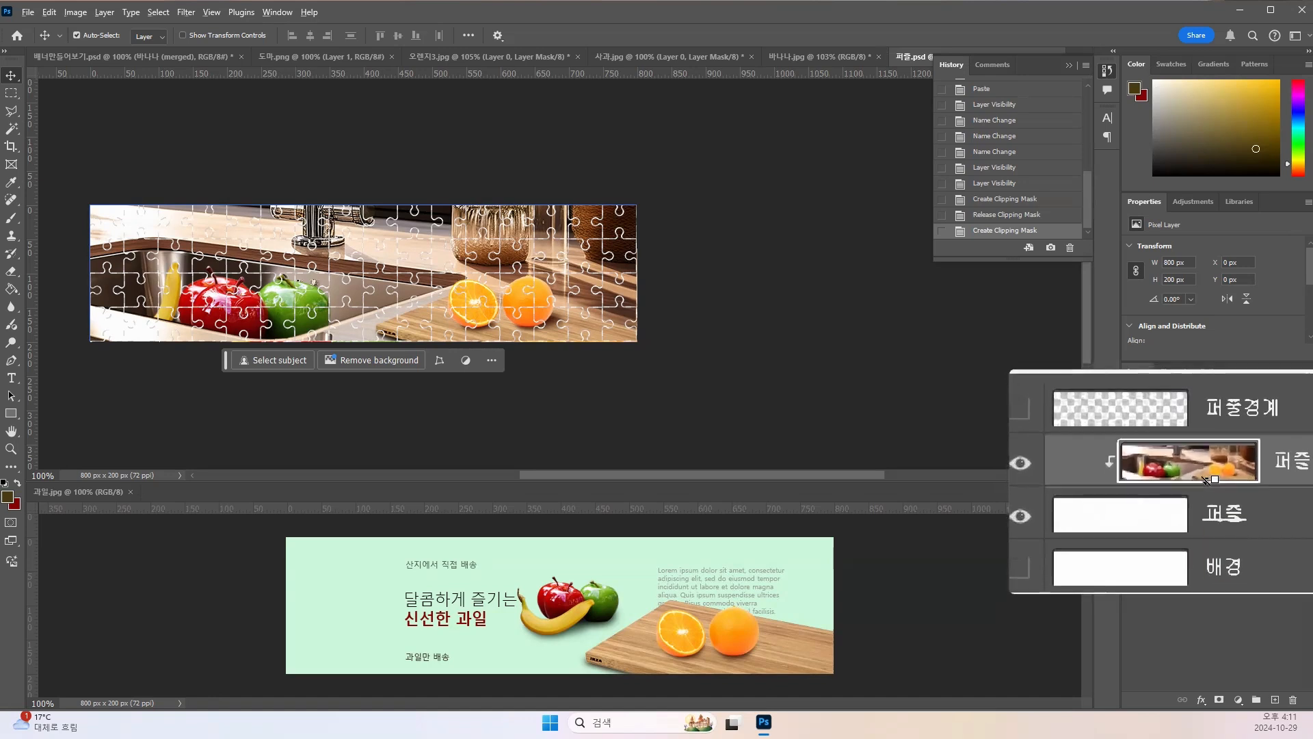
alt+click(1207, 479)
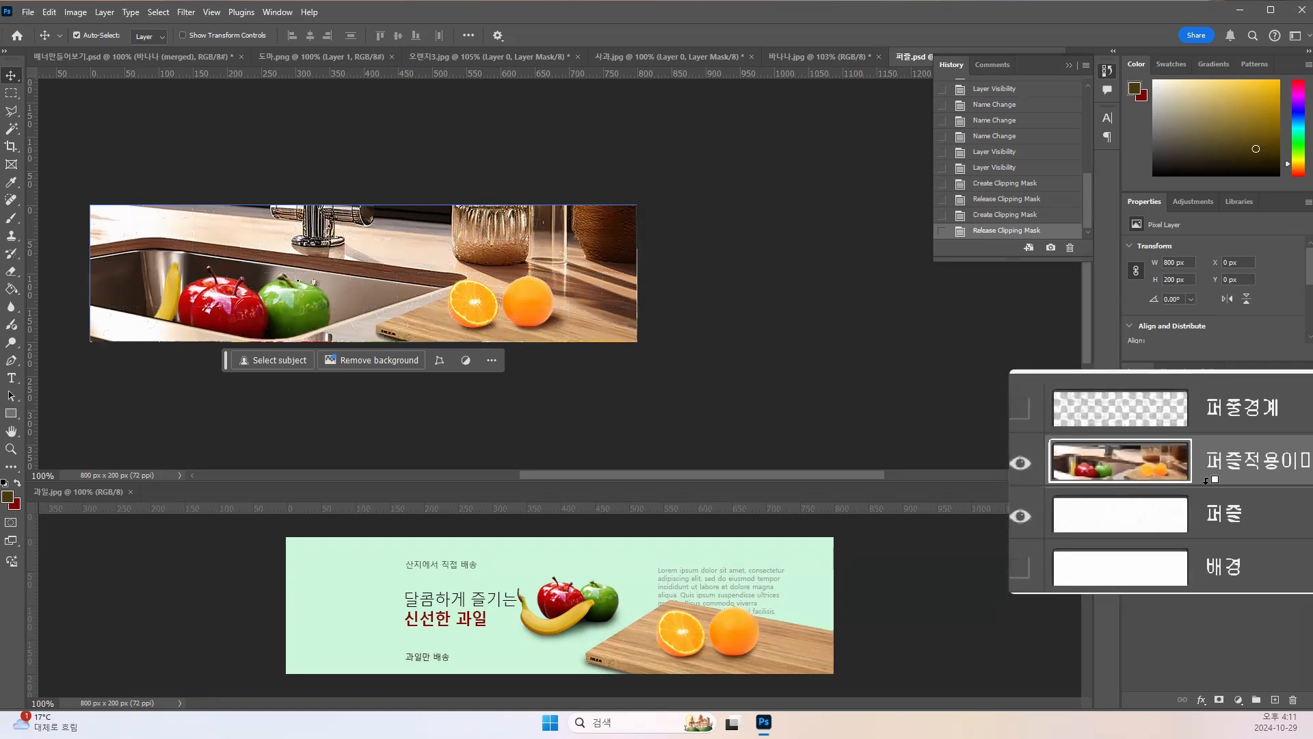
alt+click(1208, 479)
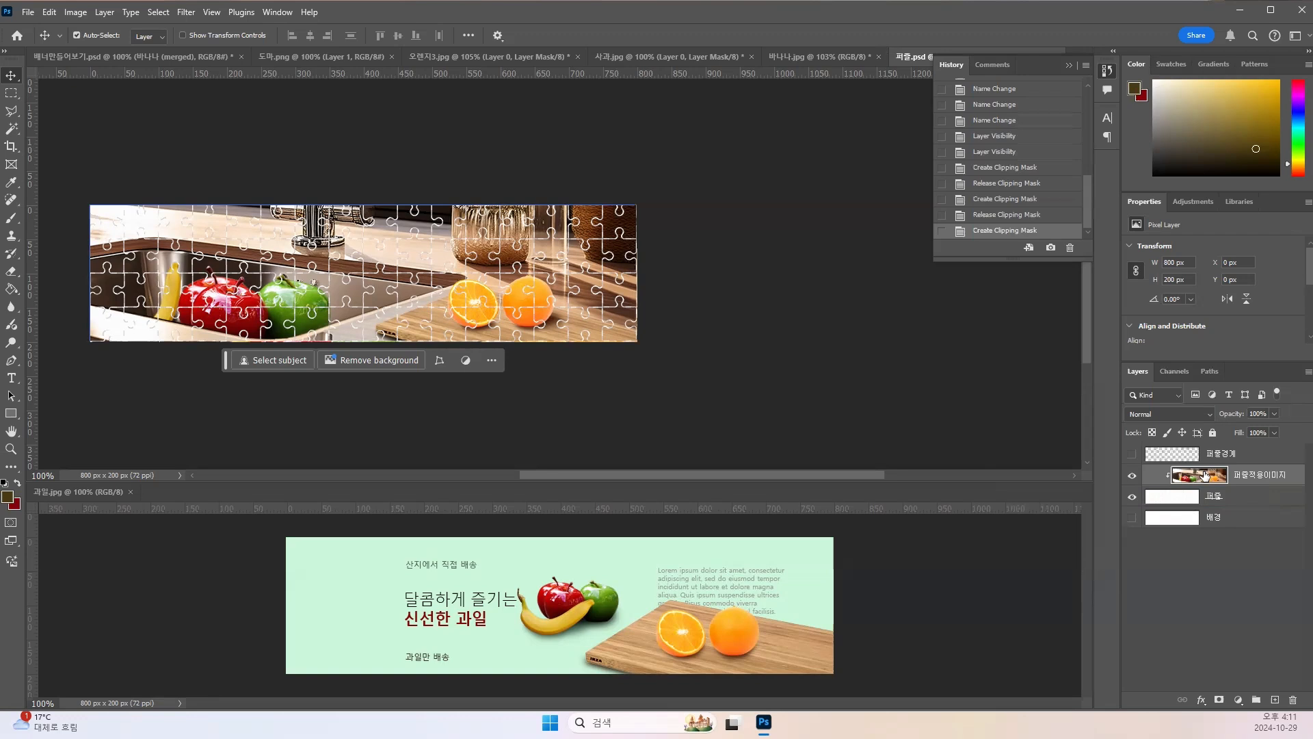
Step: Apply a Smooth Inner Bevel to the 퍼즐 layer, adjusting its size and setting the light to angle 122° and altitude 32°
click(1155, 494)
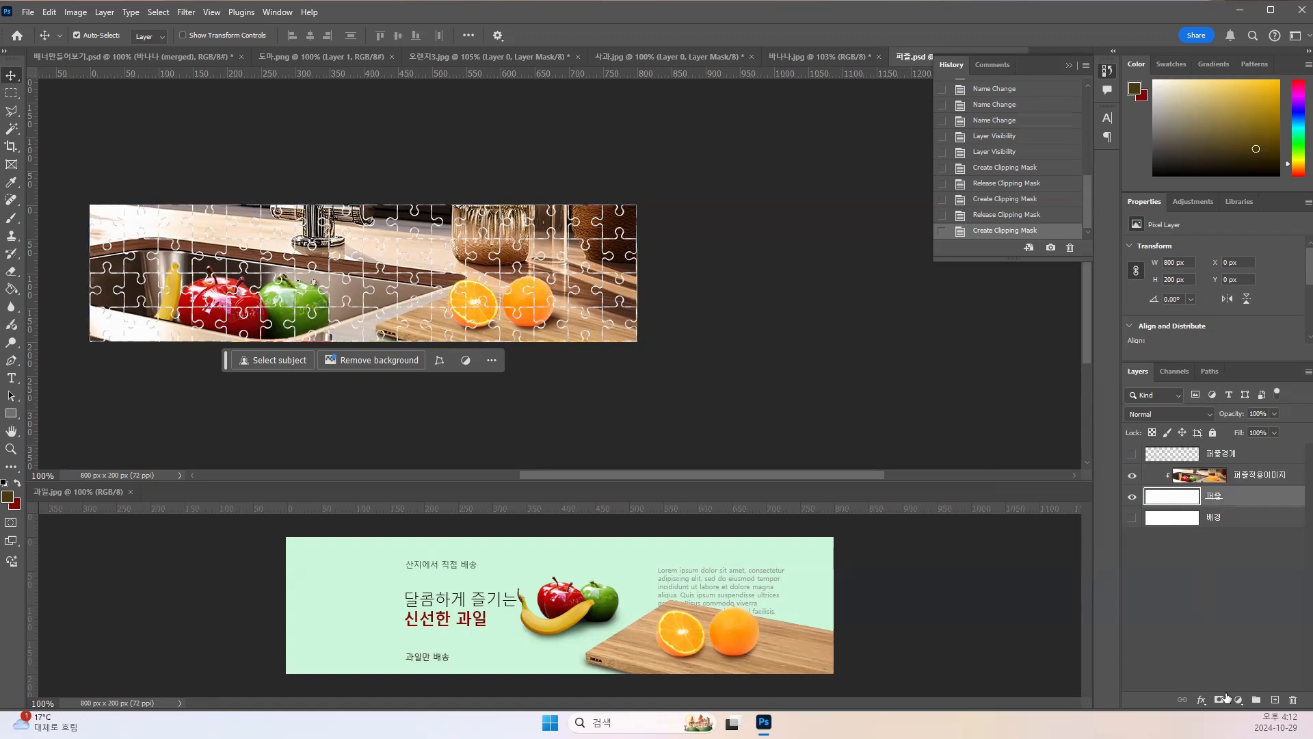
click(1201, 700)
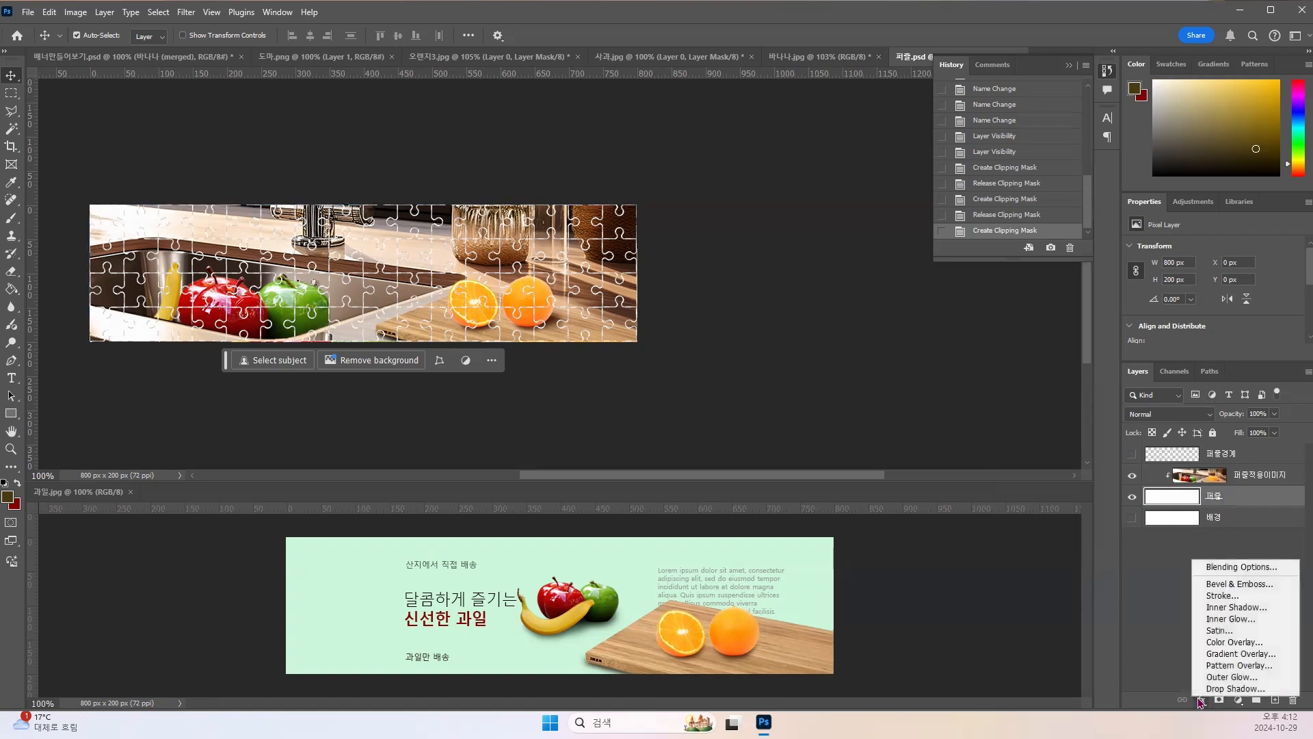
click(1233, 585)
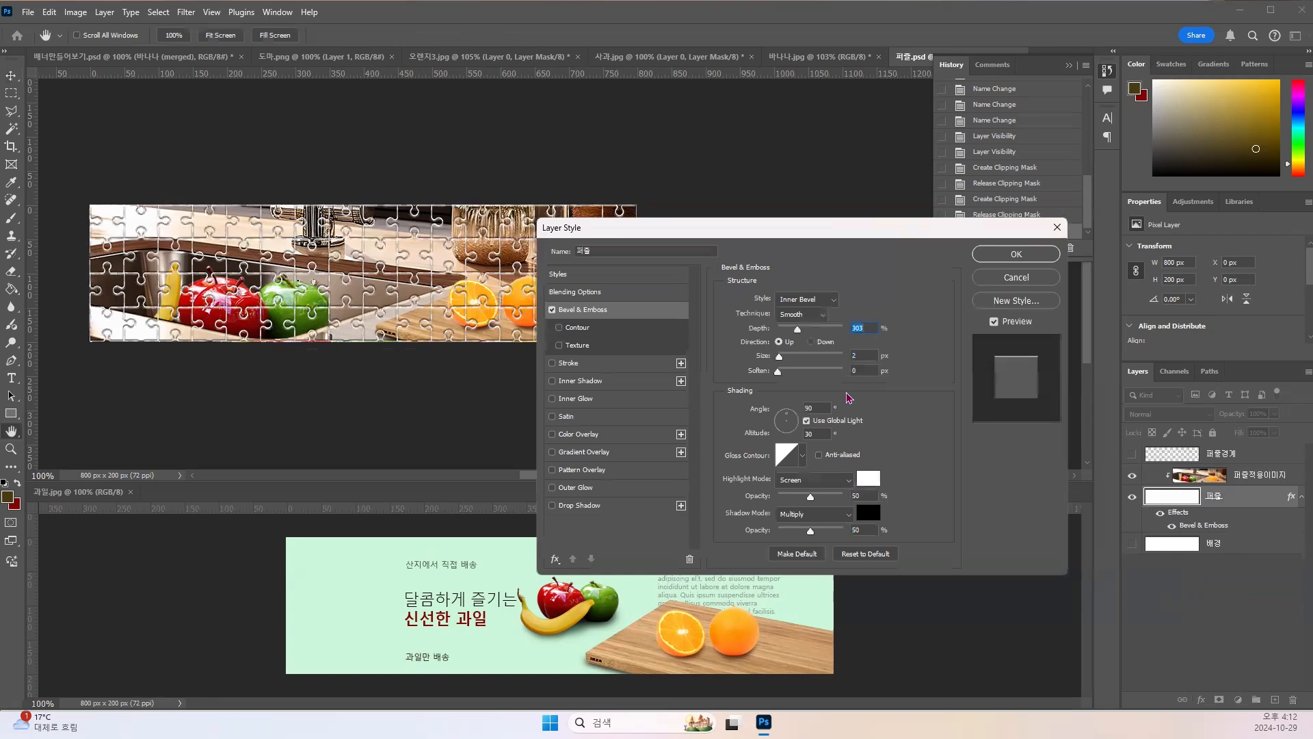
key(ctrl+plus)
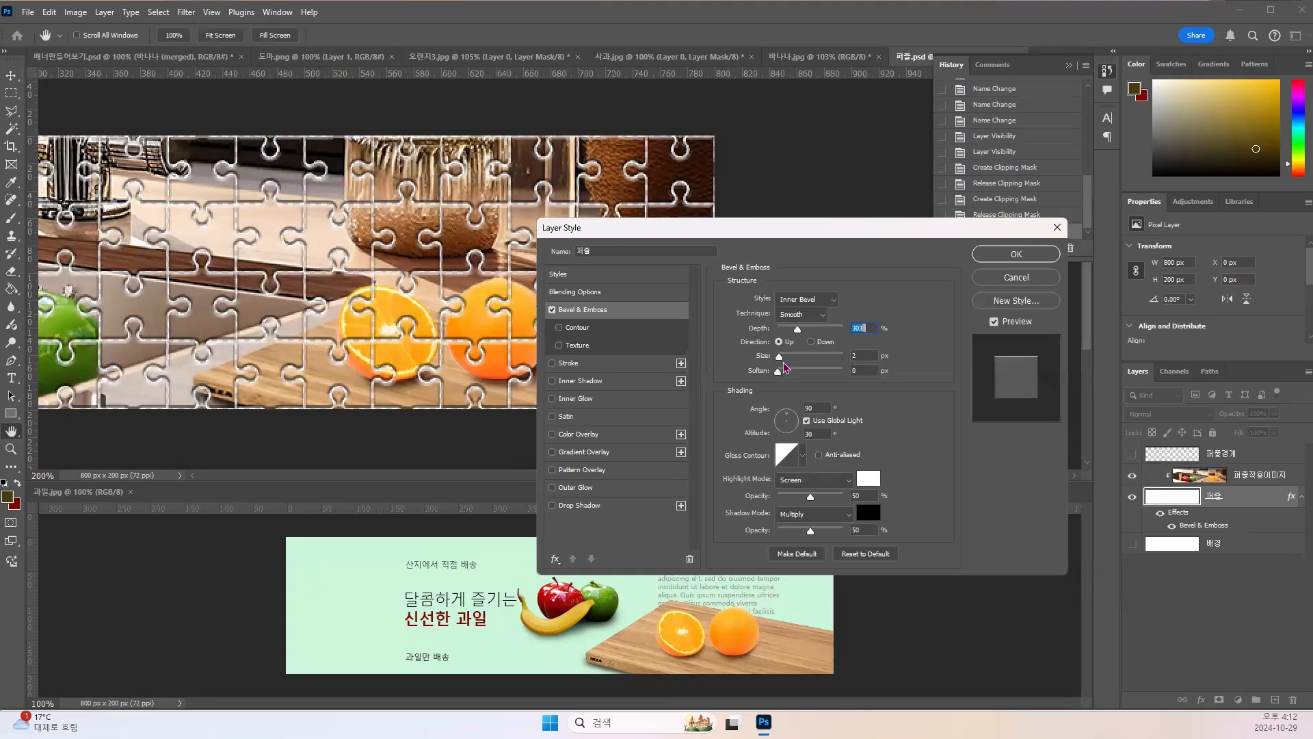
drag(780, 356, 779, 360)
drag(796, 434, 785, 420)
click(784, 419)
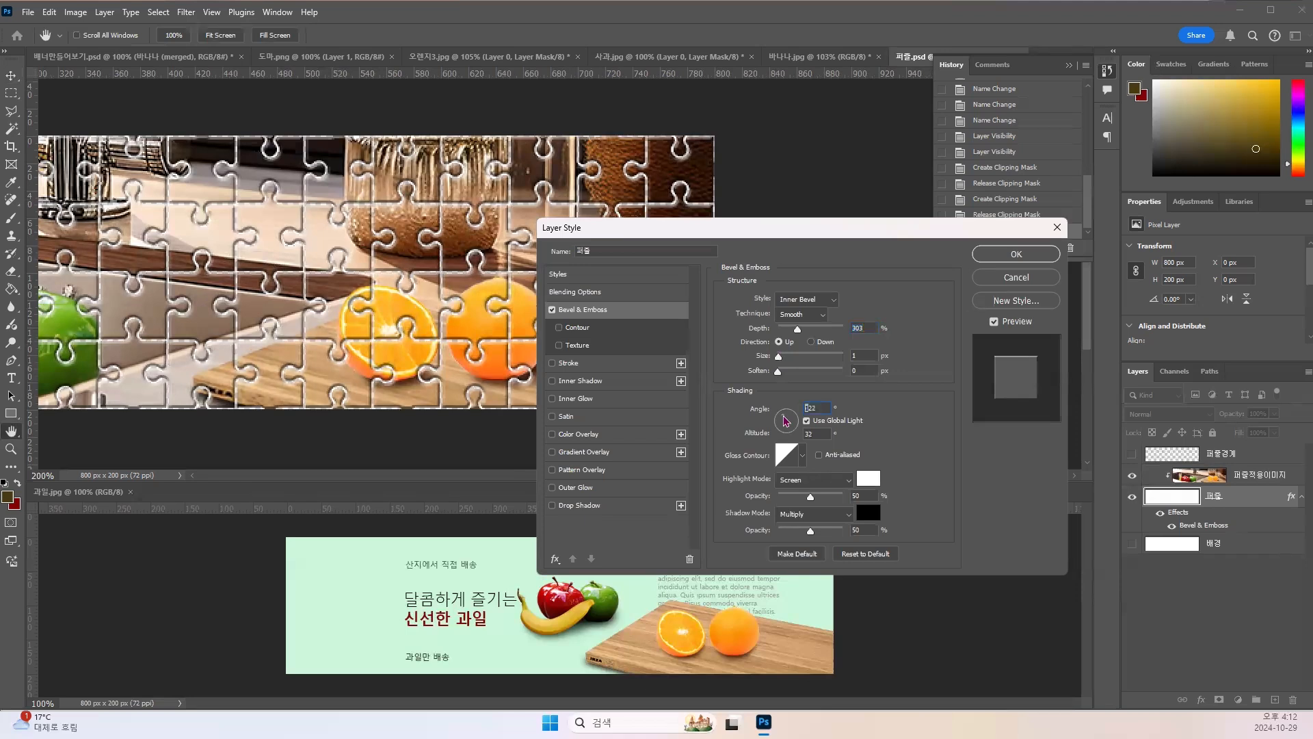
click(798, 340)
drag(781, 362, 782, 365)
click(1005, 261)
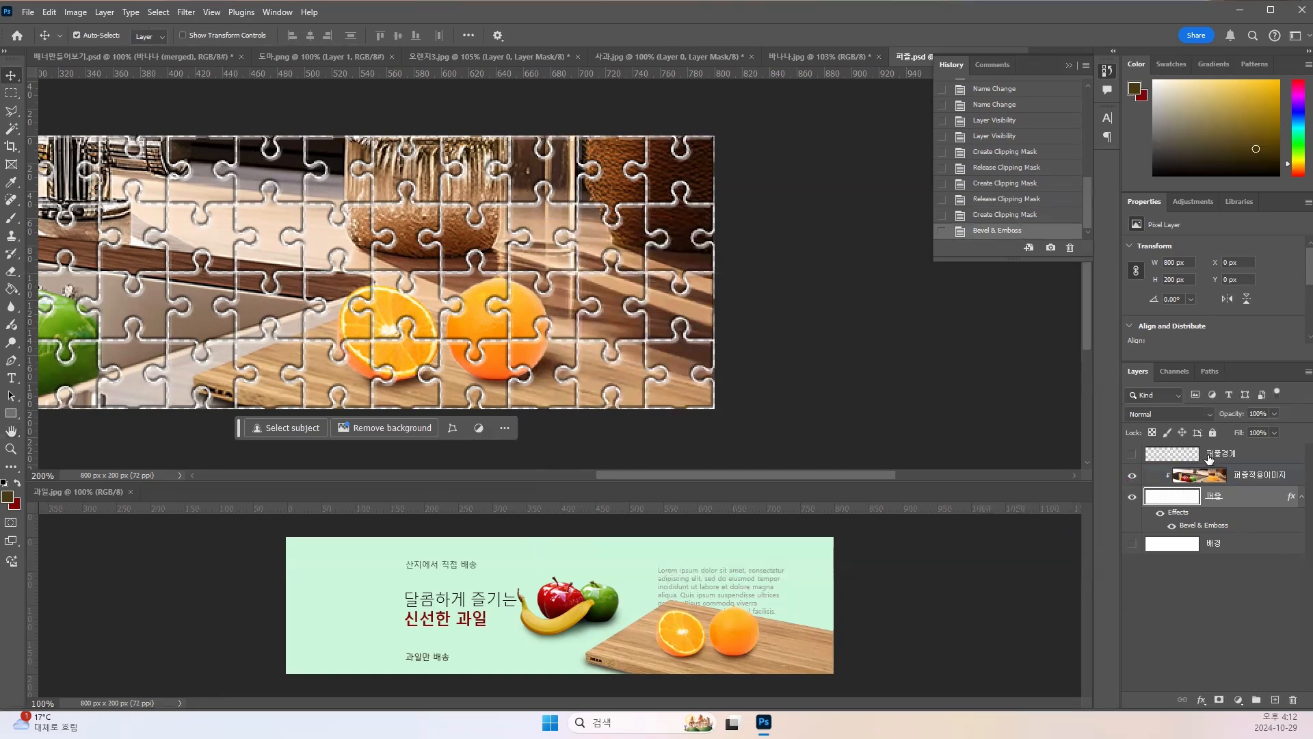
Step: Show the 퍼즐경계 outline layer above the beveled puzzle scene and compare the image with and without it
click(1168, 452)
click(1132, 454)
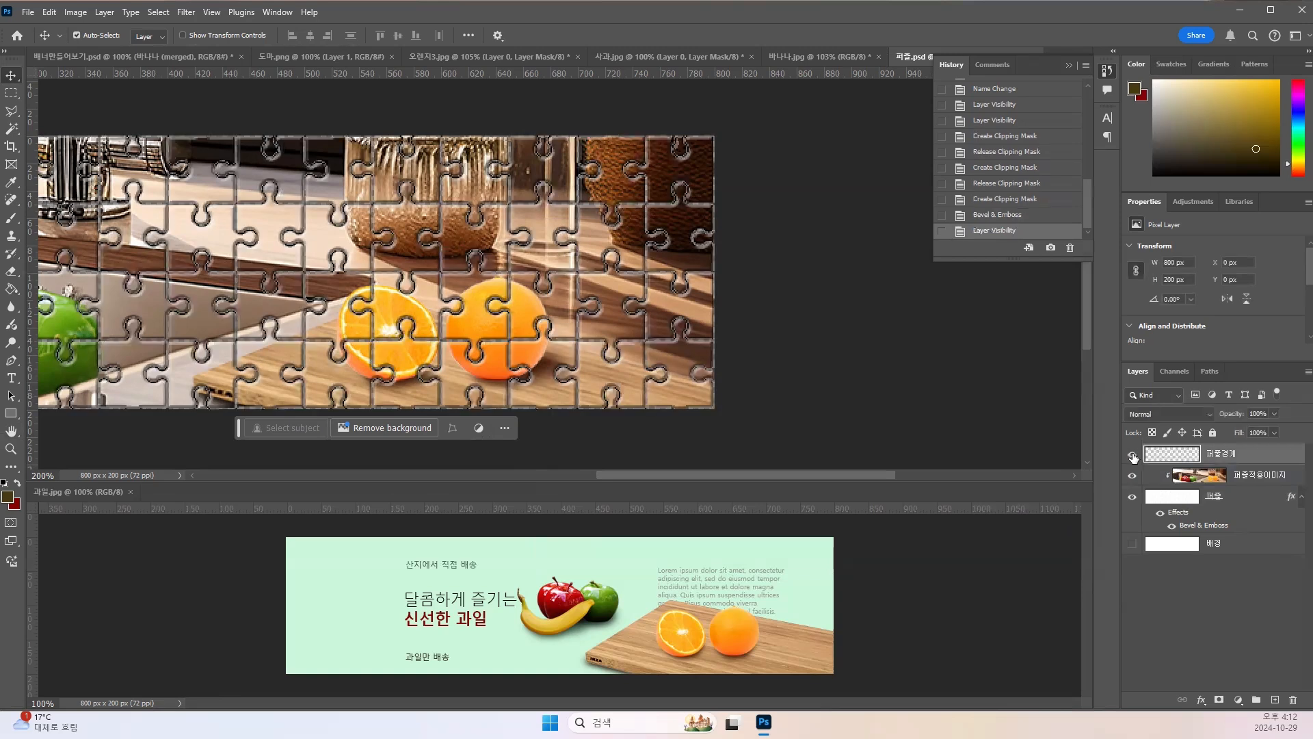
mouse_move(1156, 465)
mouse_down()
mouse_move(1169, 527)
mouse_move(1156, 446)
mouse_up()
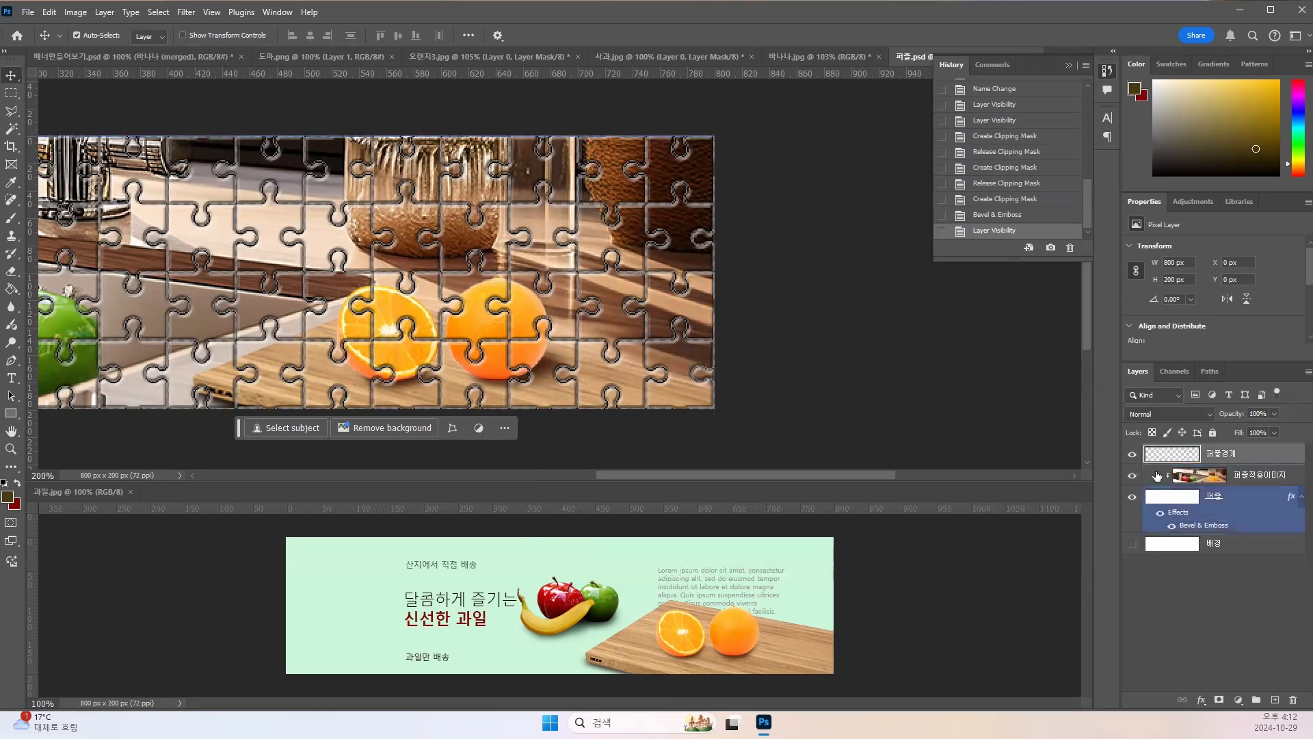
click(1131, 454)
click(1132, 456)
Step: Hide the 퍼즐적용이미지 and 퍼즐 layers to inspect the 퍼즐경계 outlines alone, and show both layers again
drag(1168, 457, 1195, 464)
key(ctrl+plus)
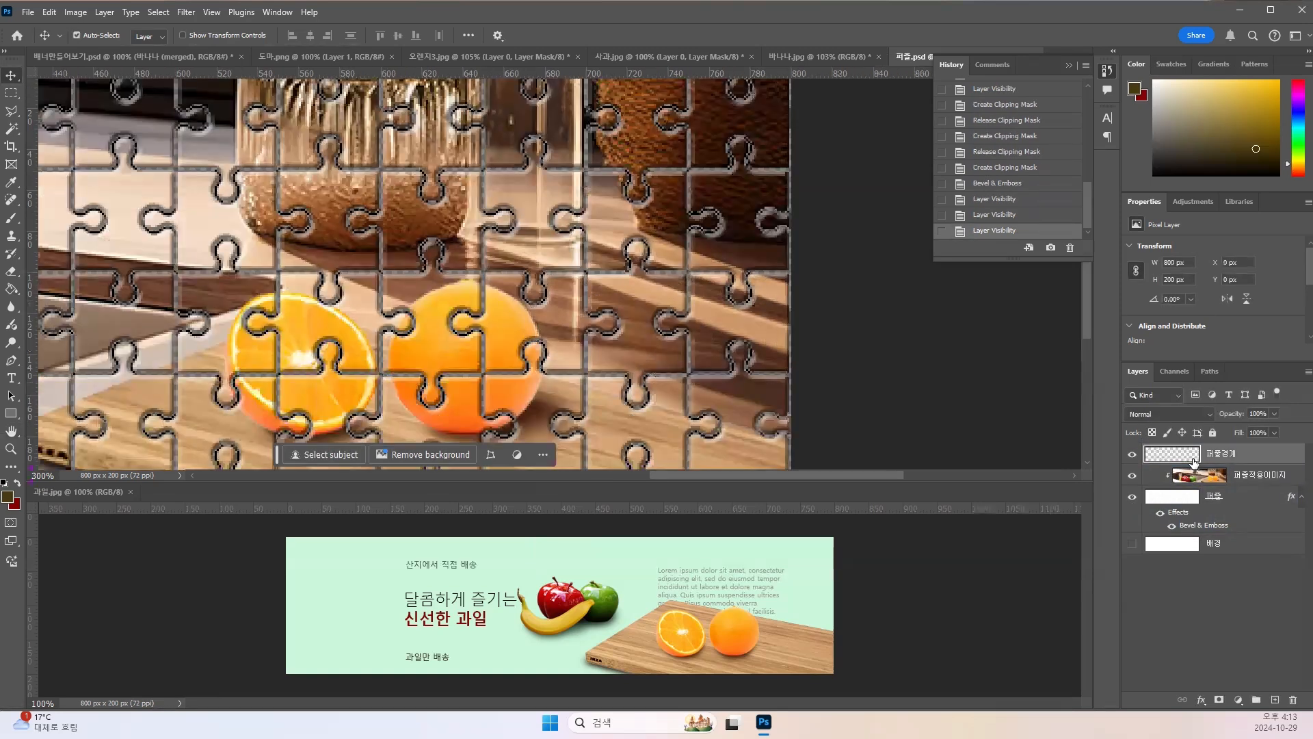
drag(1193, 463, 1129, 498)
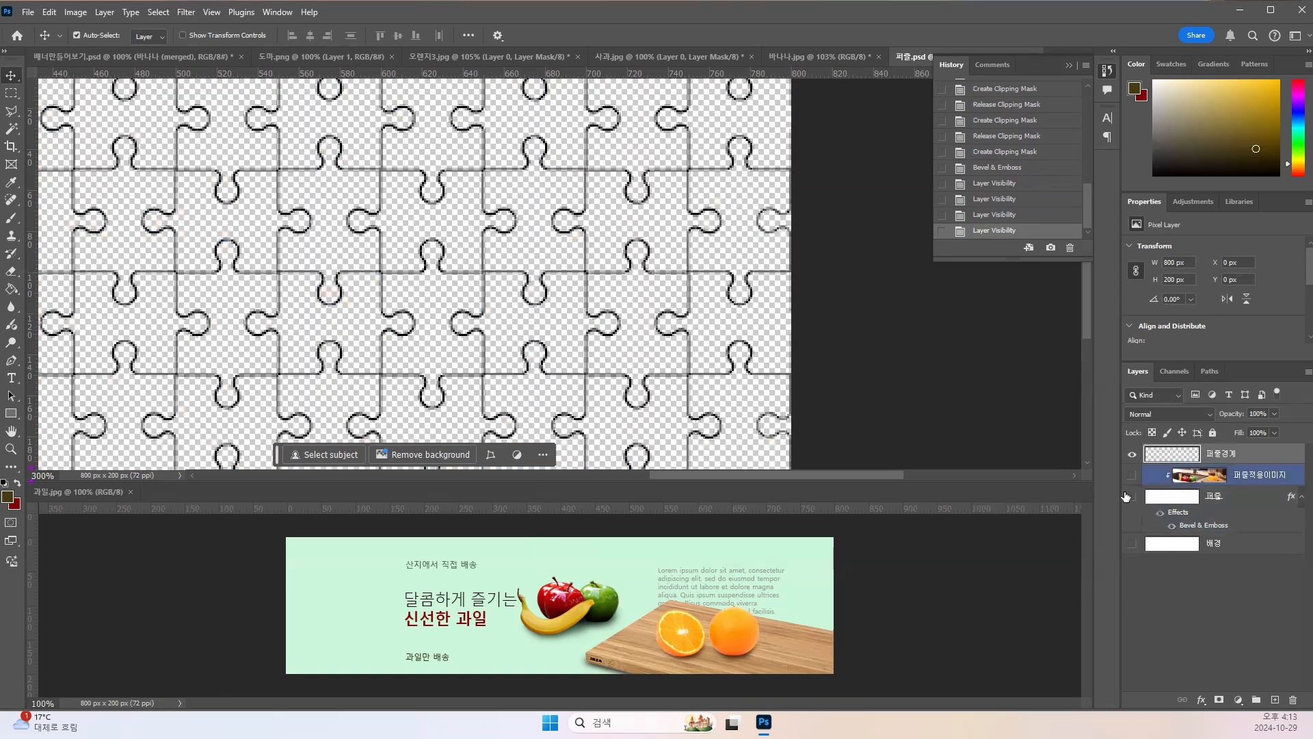
drag(1130, 501, 1132, 481)
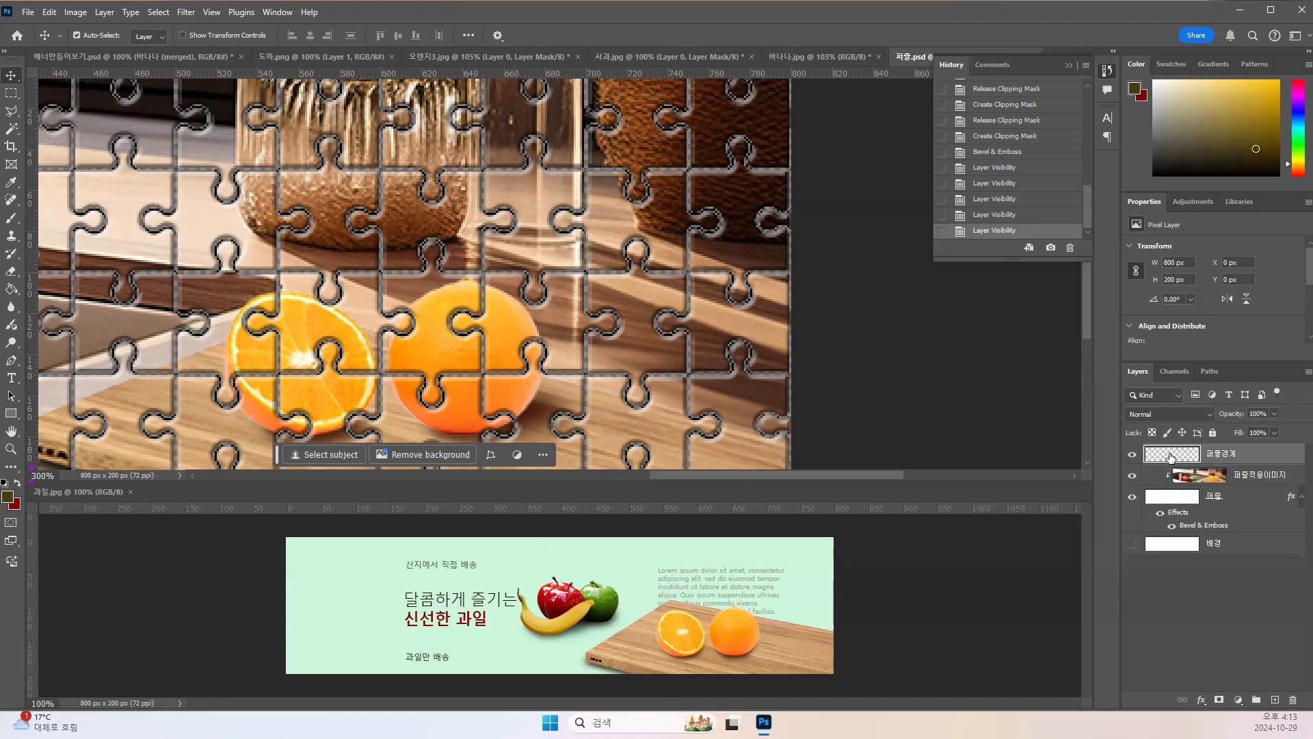
Step: Show the white 배경 layer behind the beveled puzzle pieces
click(1140, 520)
click(1137, 545)
click(1132, 545)
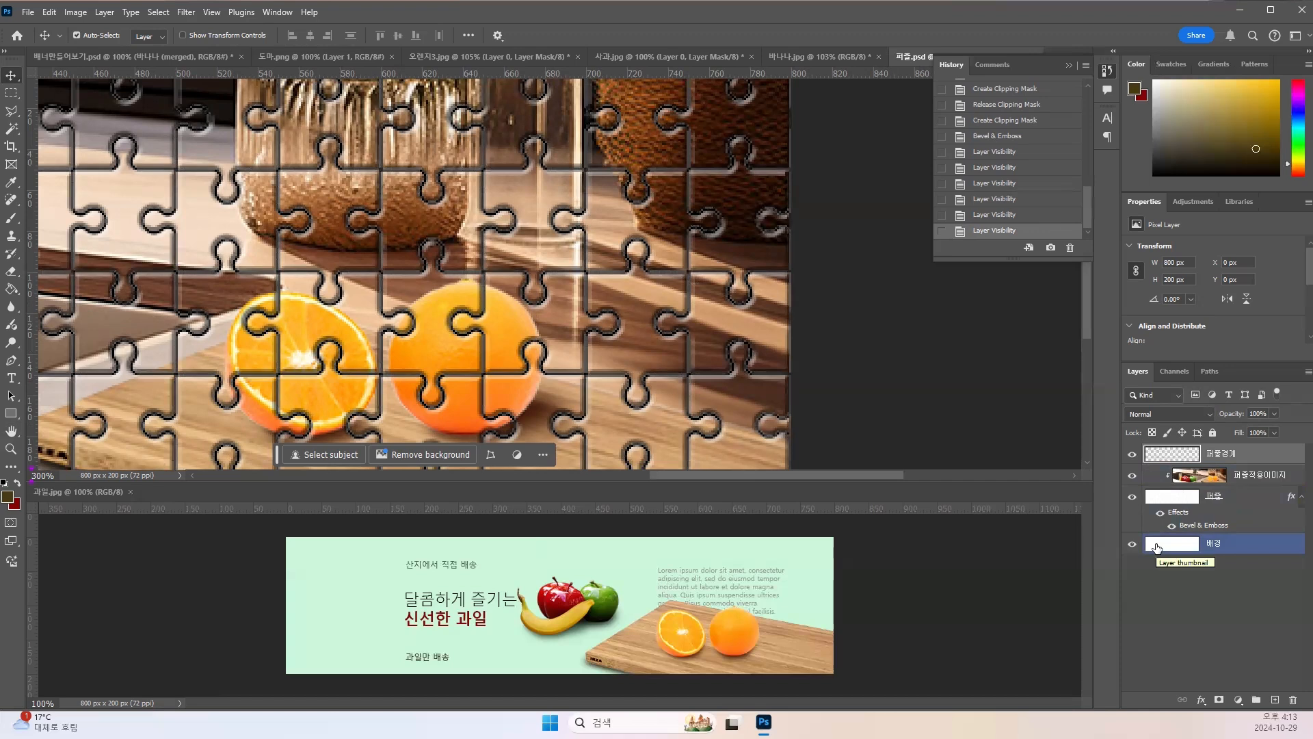
click(294, 231)
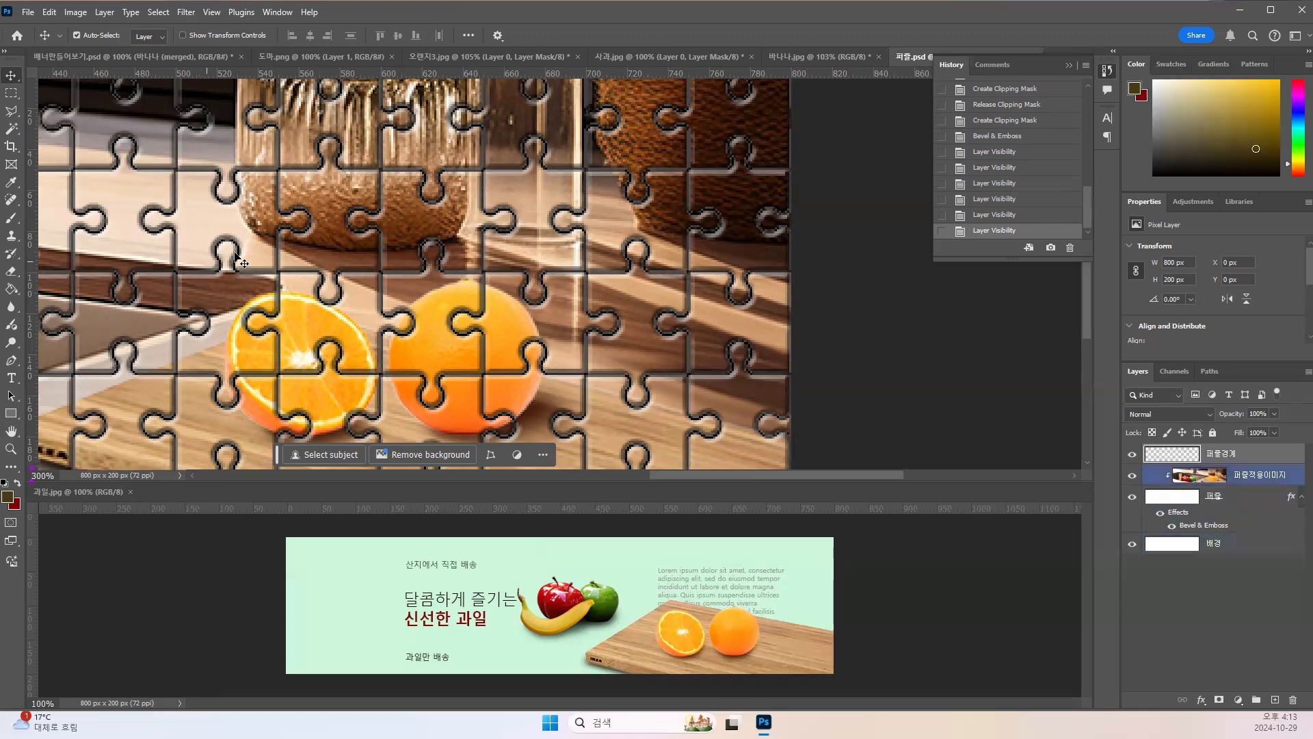
Step: Apply a dark gray #4b4b4b Color Overlay in Normal mode to the 퍼즐경계 layer
click(216, 272)
click(280, 279)
drag(130, 270, 292, 268)
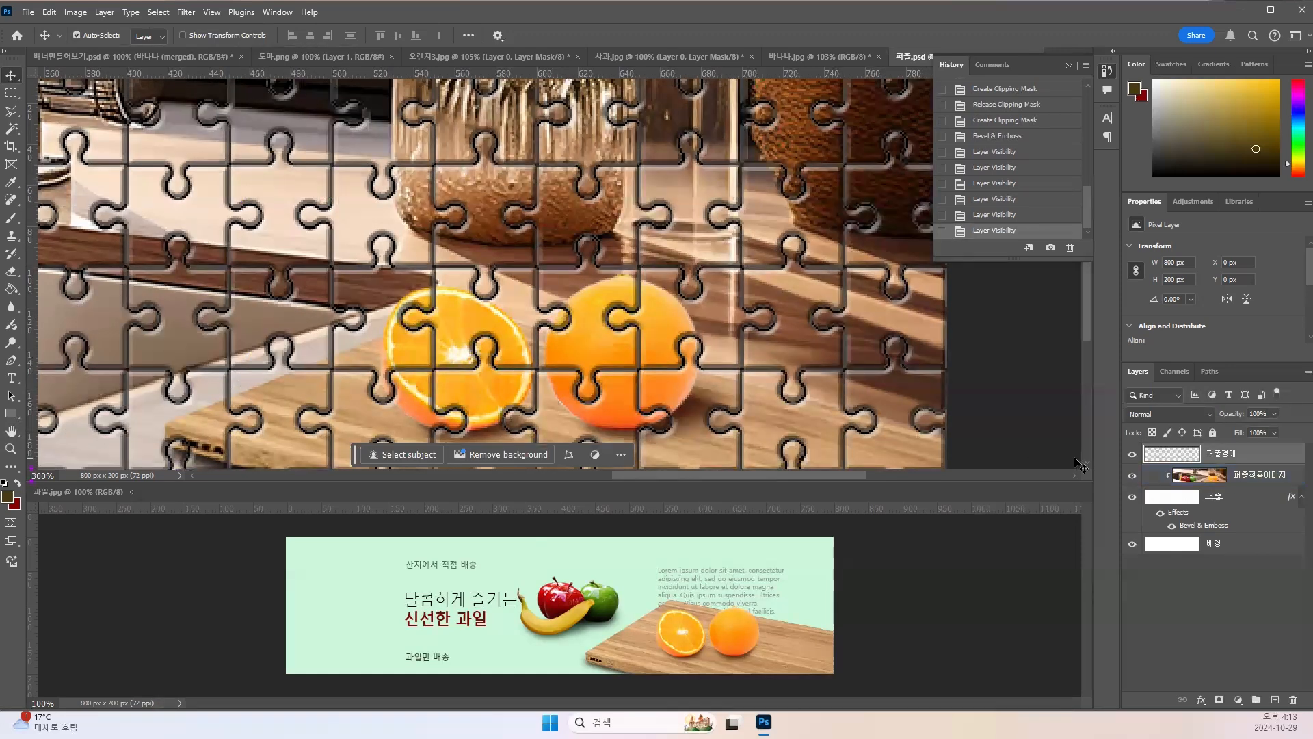
mouse_move(1172, 457)
mouse_down()
mouse_move(1173, 524)
mouse_move(1167, 451)
mouse_up()
click(1201, 701)
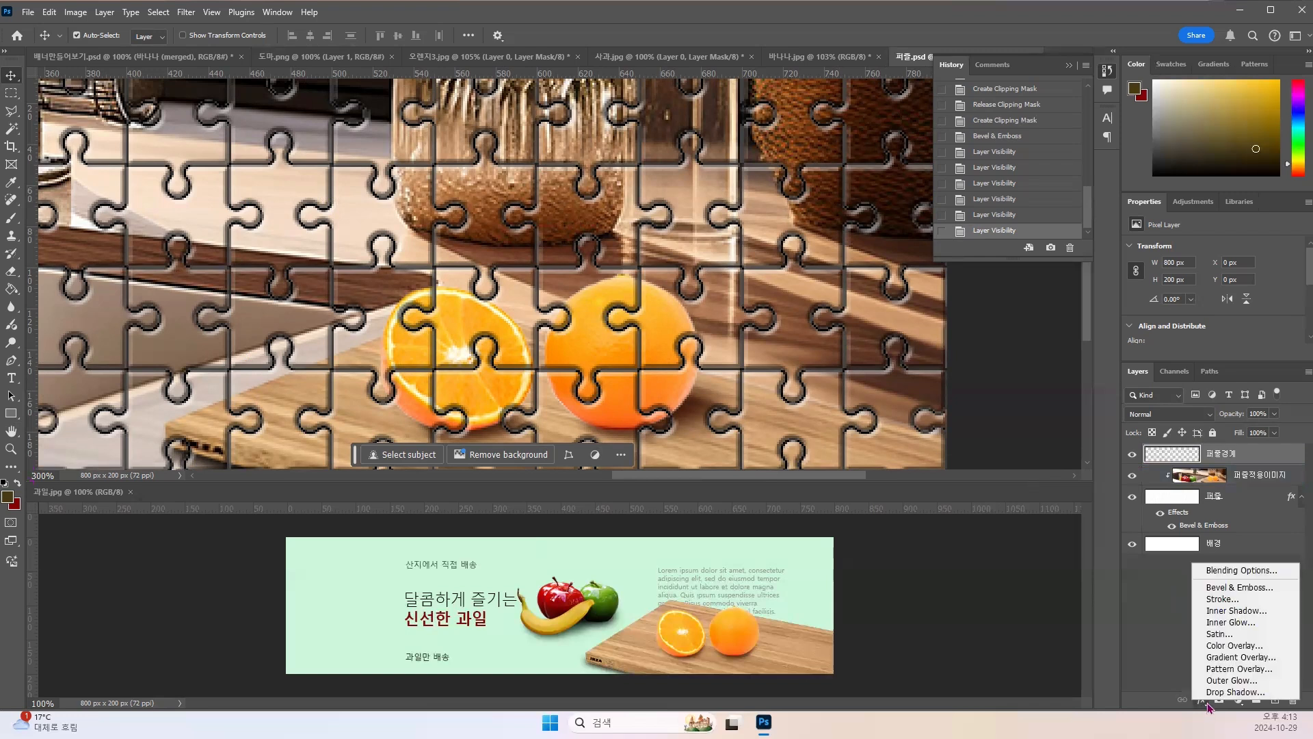
click(1224, 647)
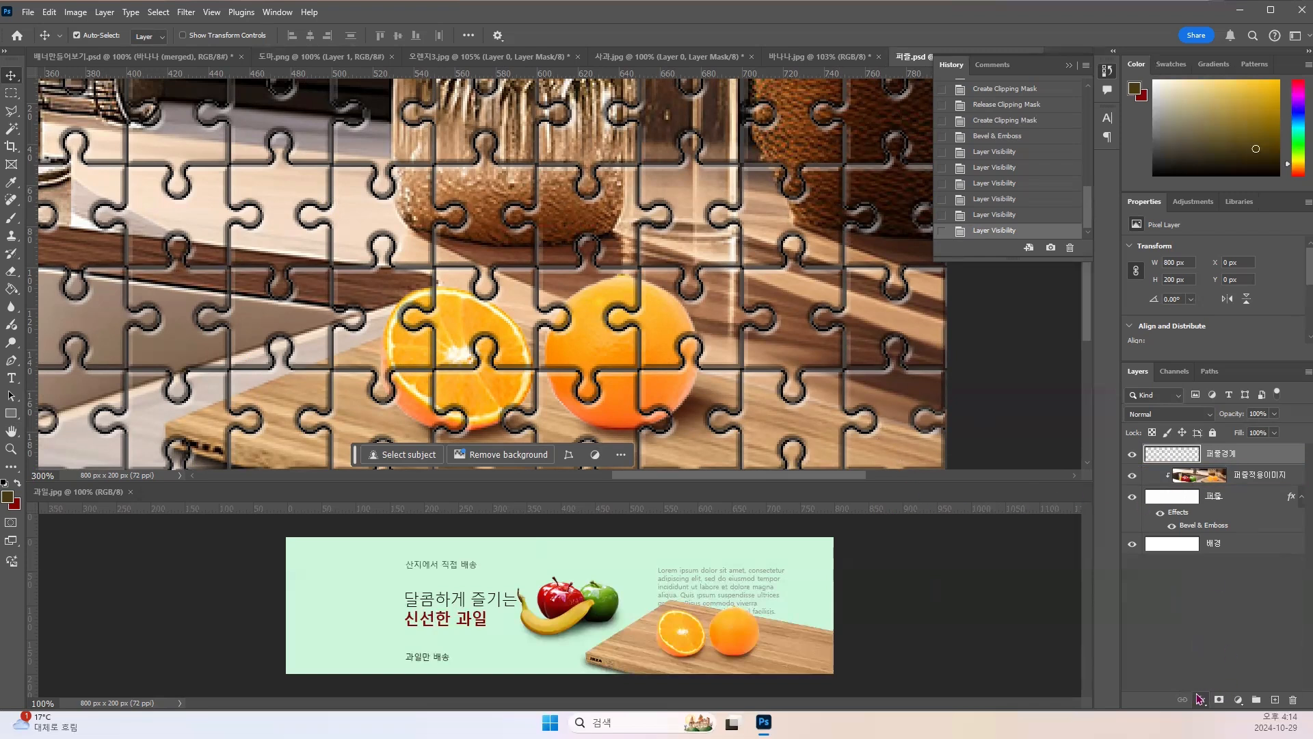
double_click(1258, 454)
click(578, 433)
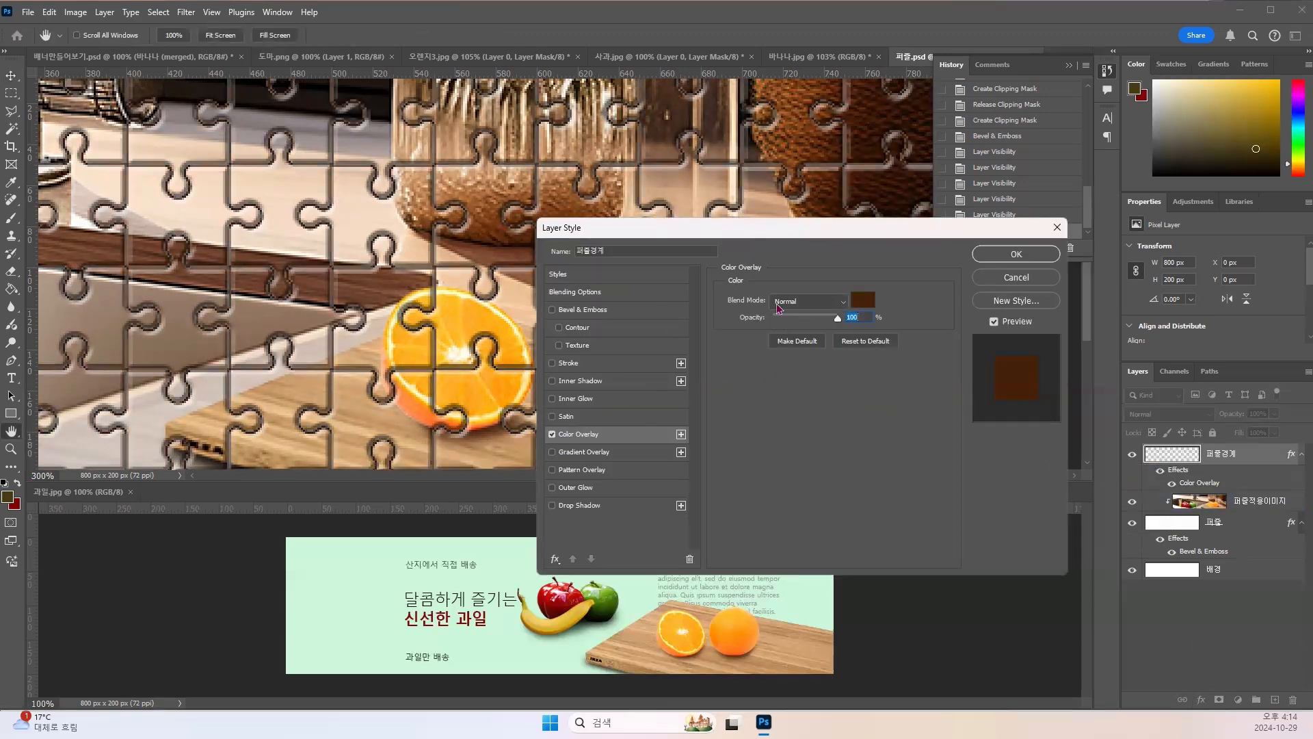
click(862, 301)
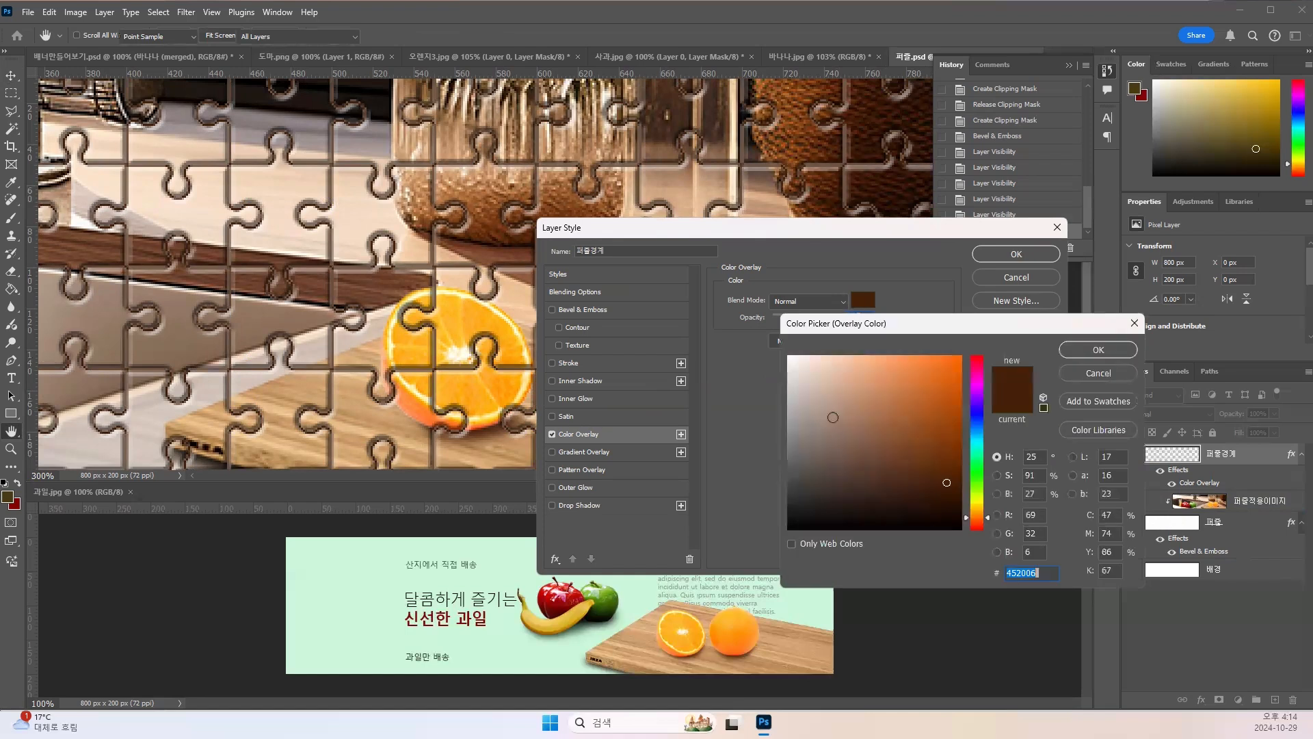
drag(803, 484, 789, 478)
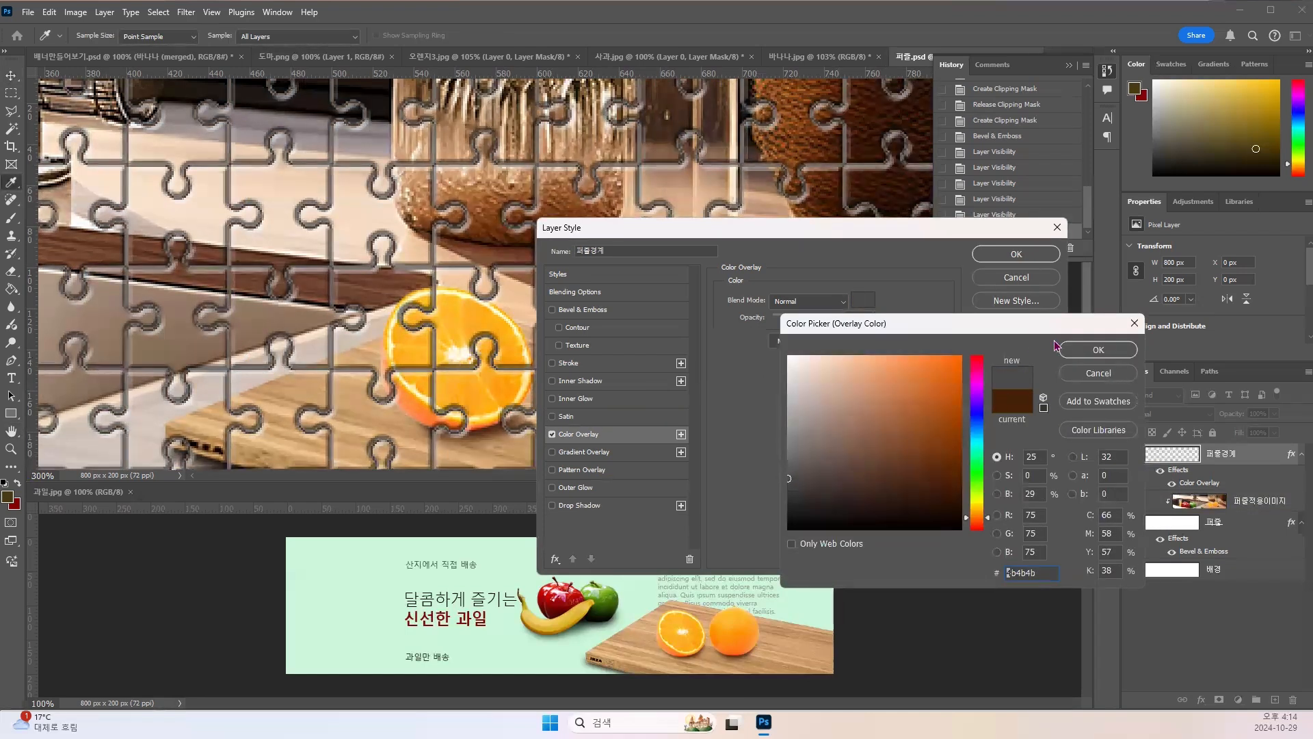
click(1080, 359)
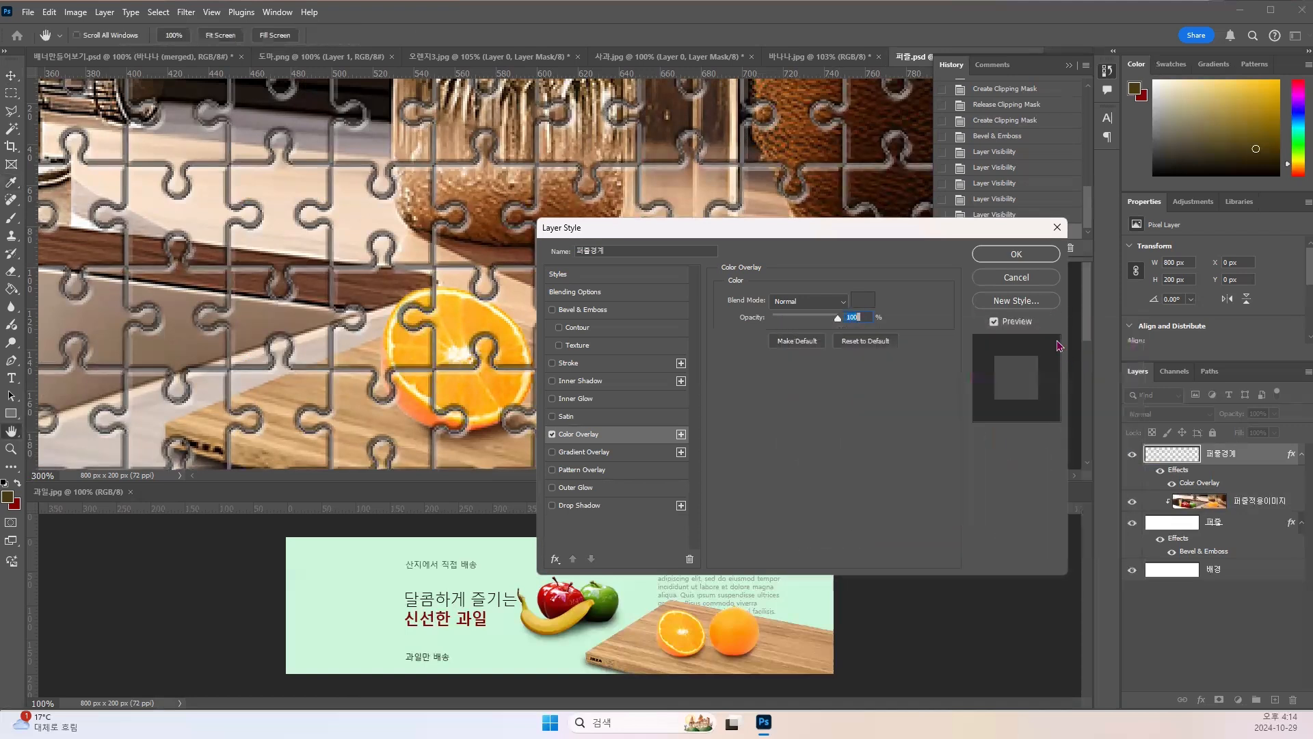
click(1008, 256)
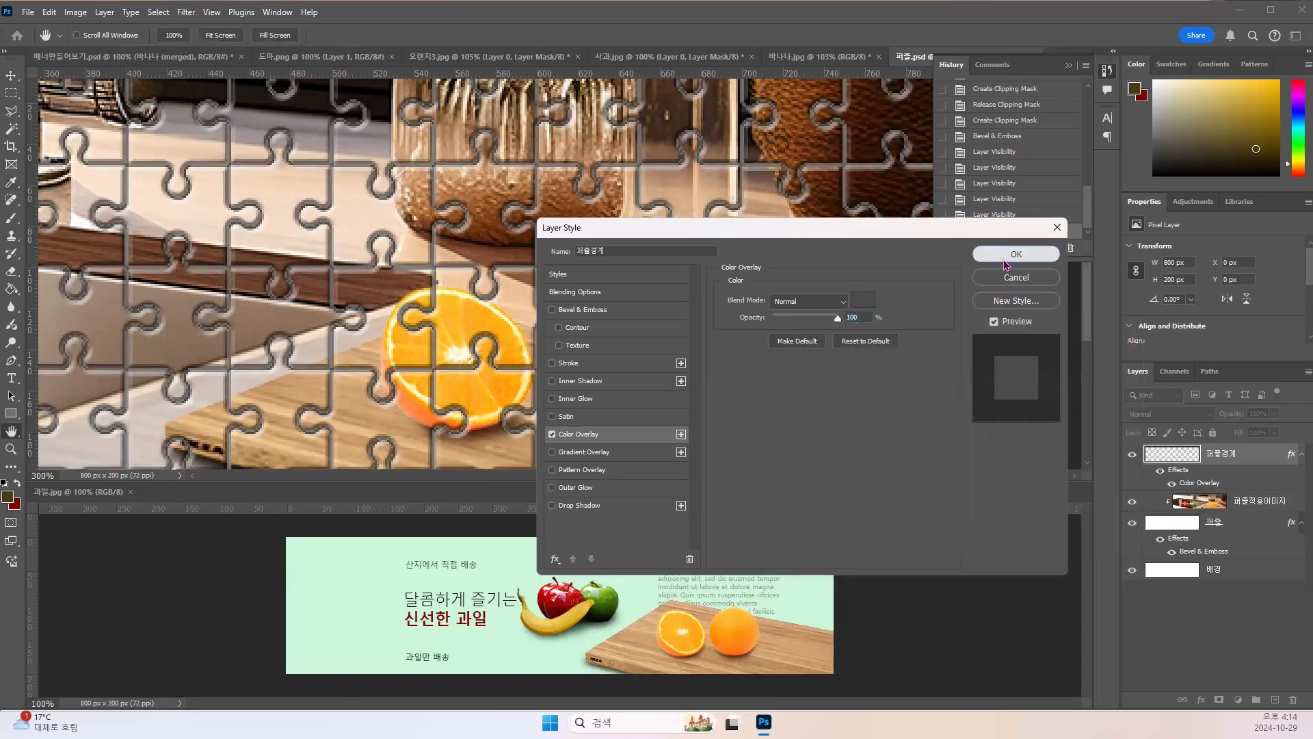
Step: Select the puzzle piece covering the upper part of the halved orange on the 퍼즐경계 layer with the Magic Wand
click(752, 315)
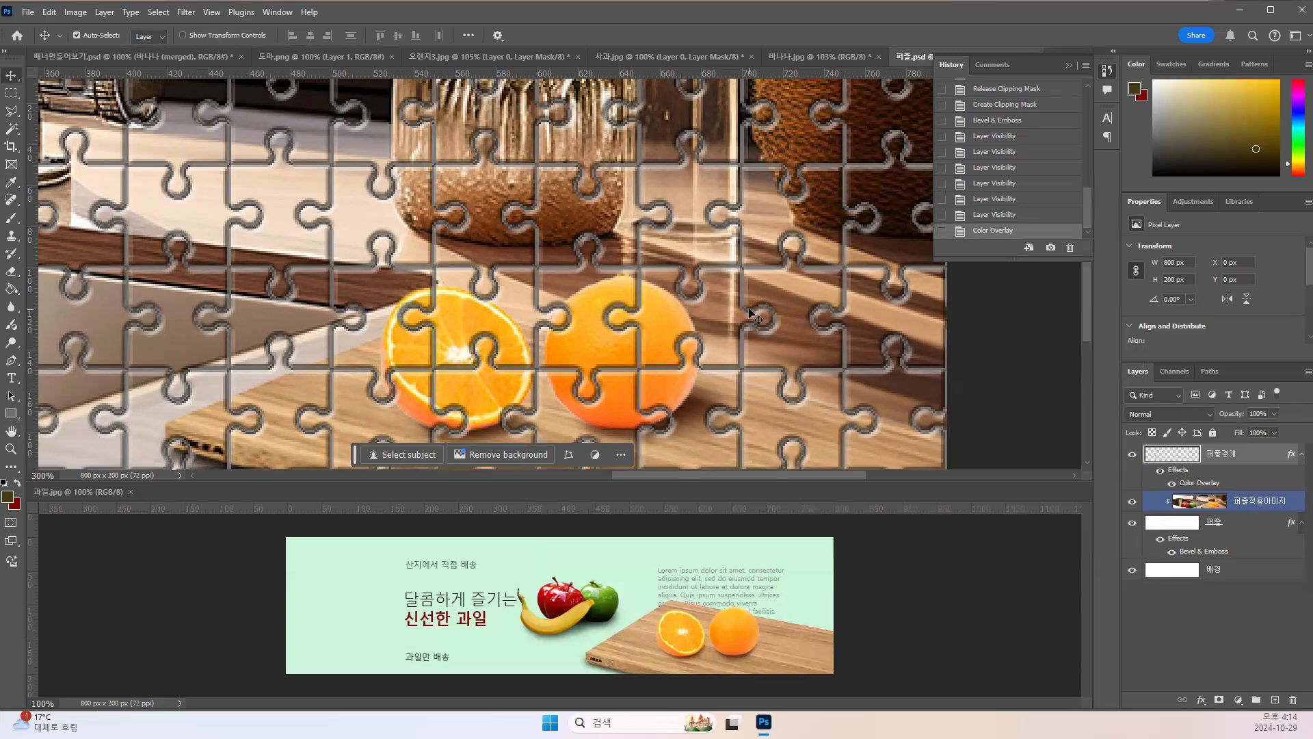
key(ctrl+minus)
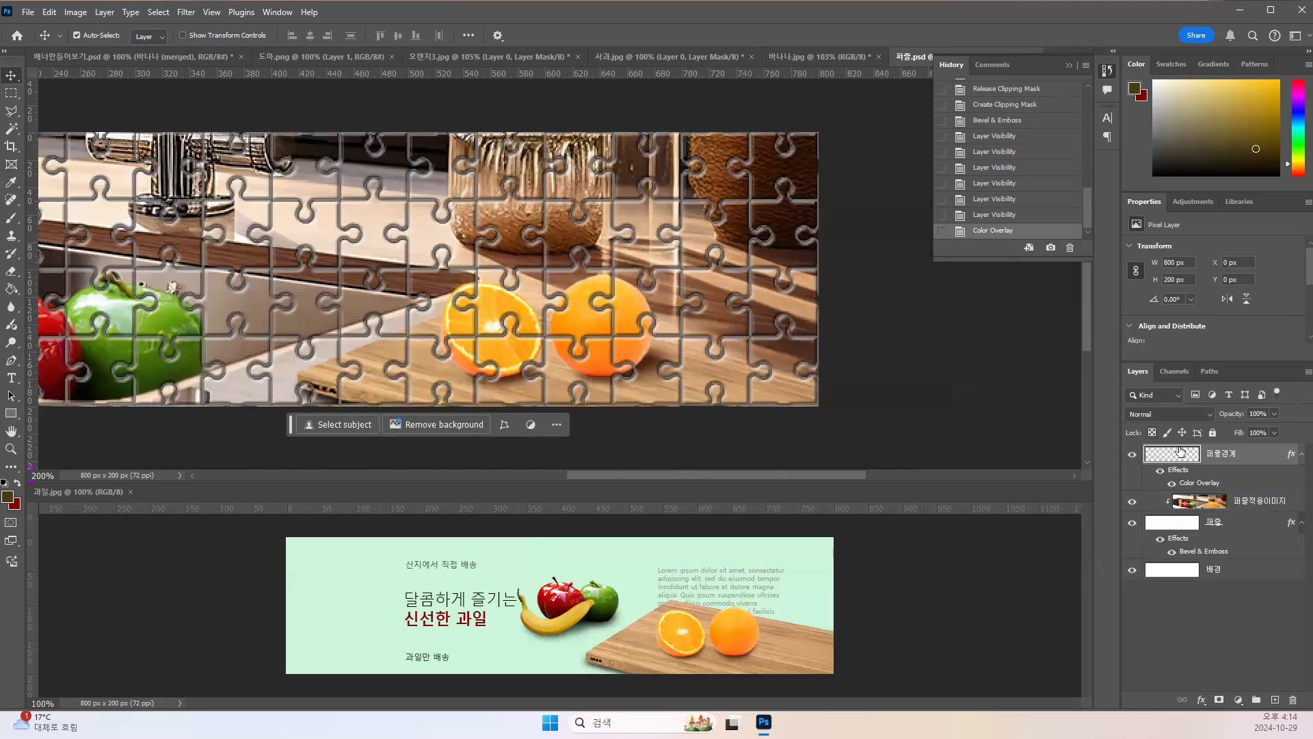
click(526, 361)
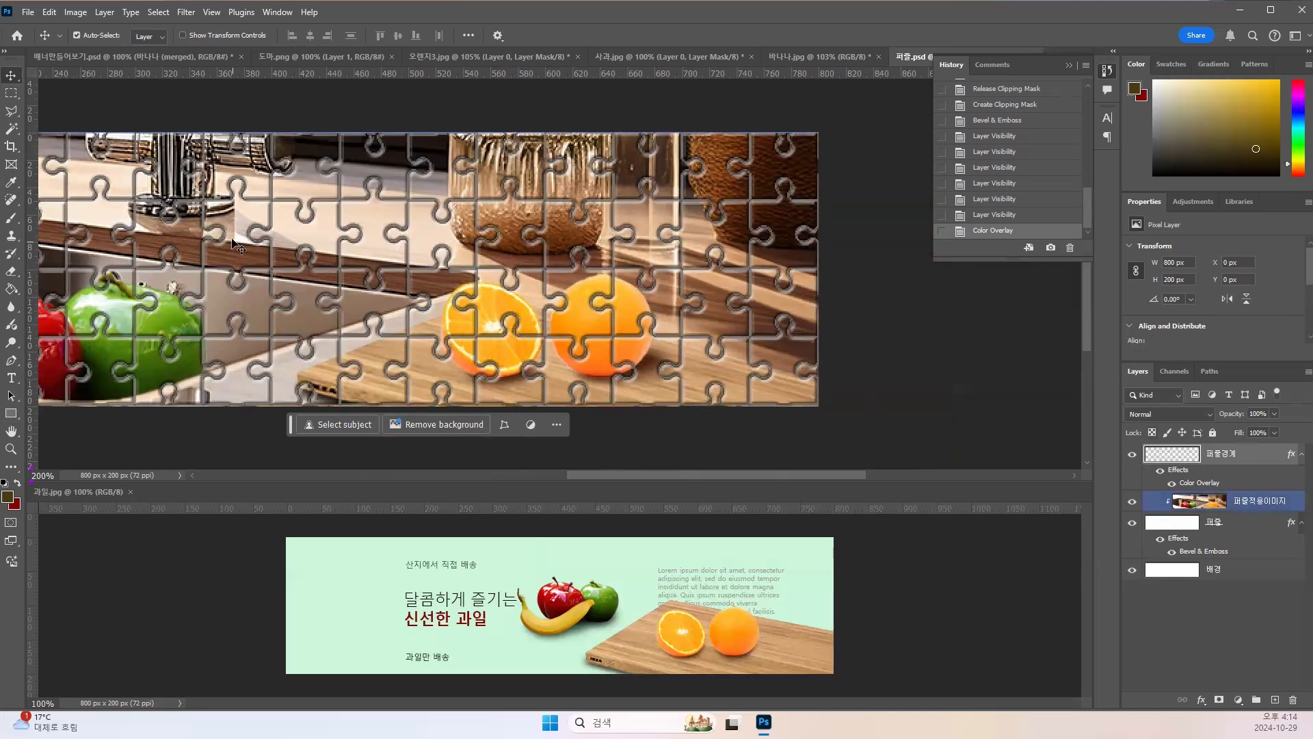
click(11, 130)
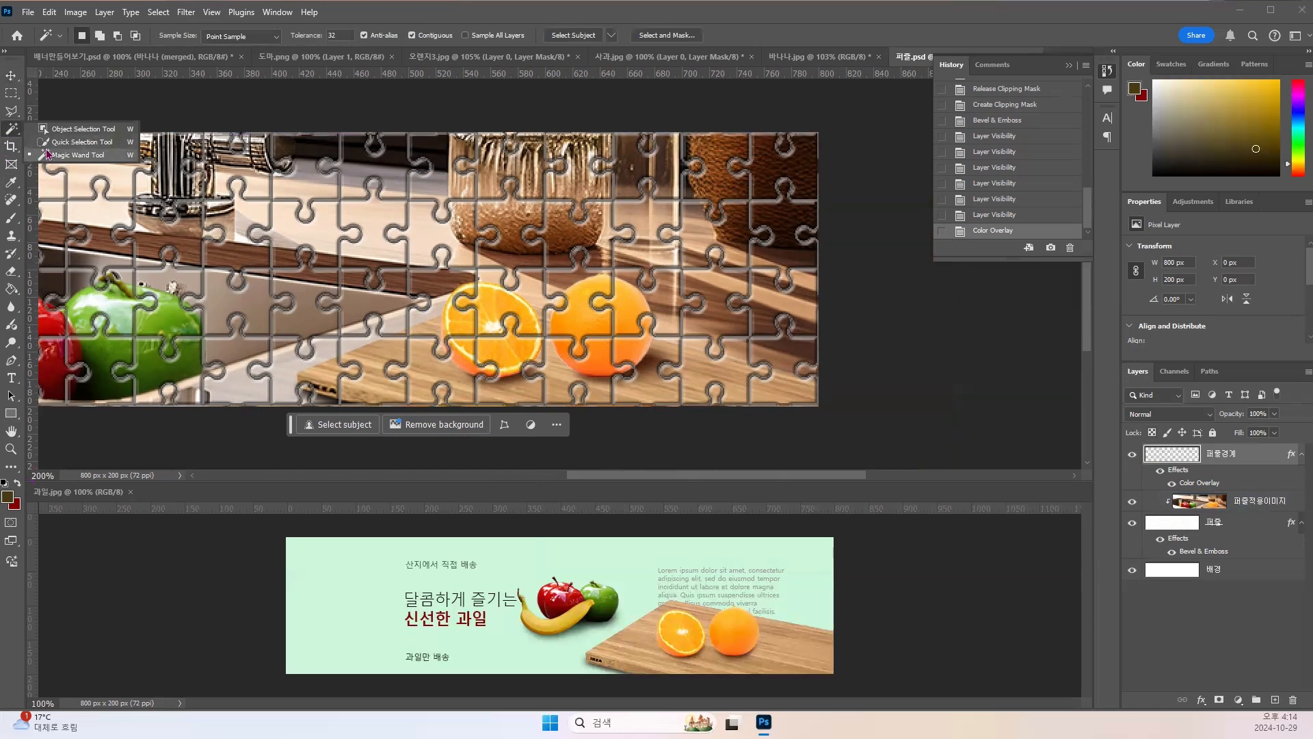
click(76, 155)
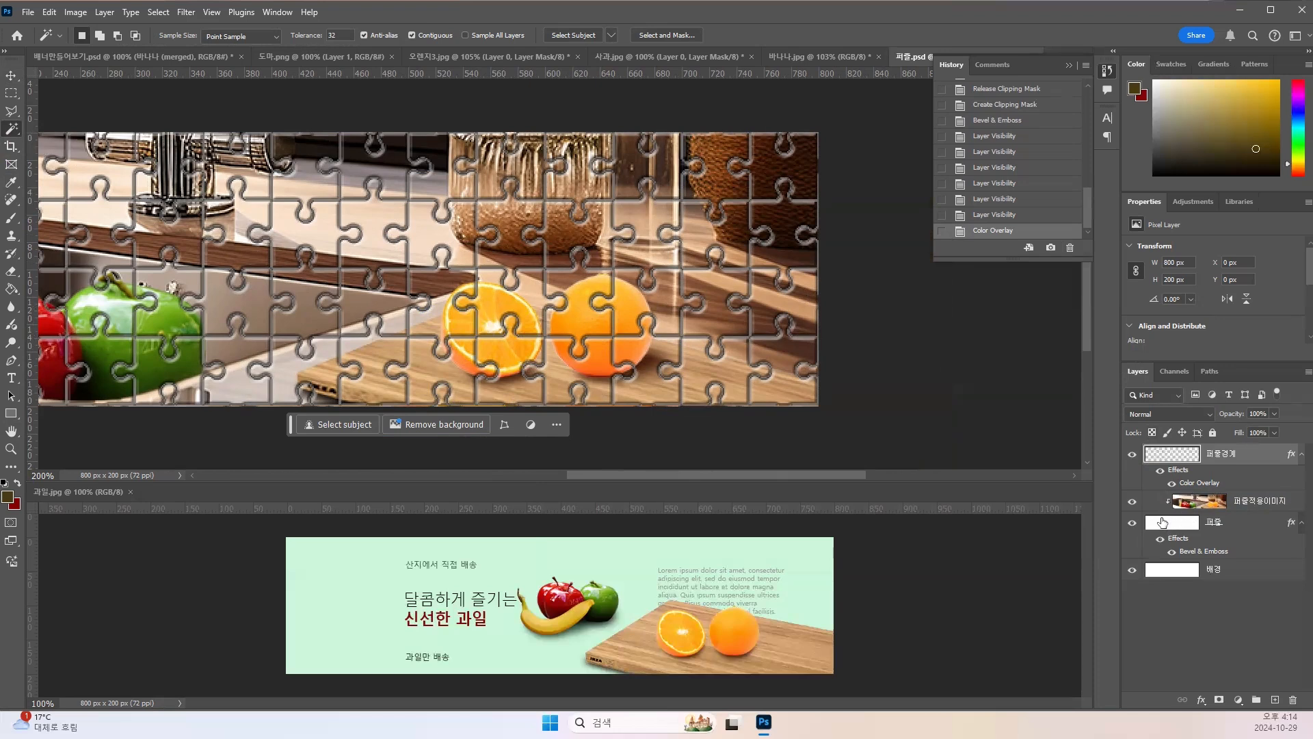
click(531, 294)
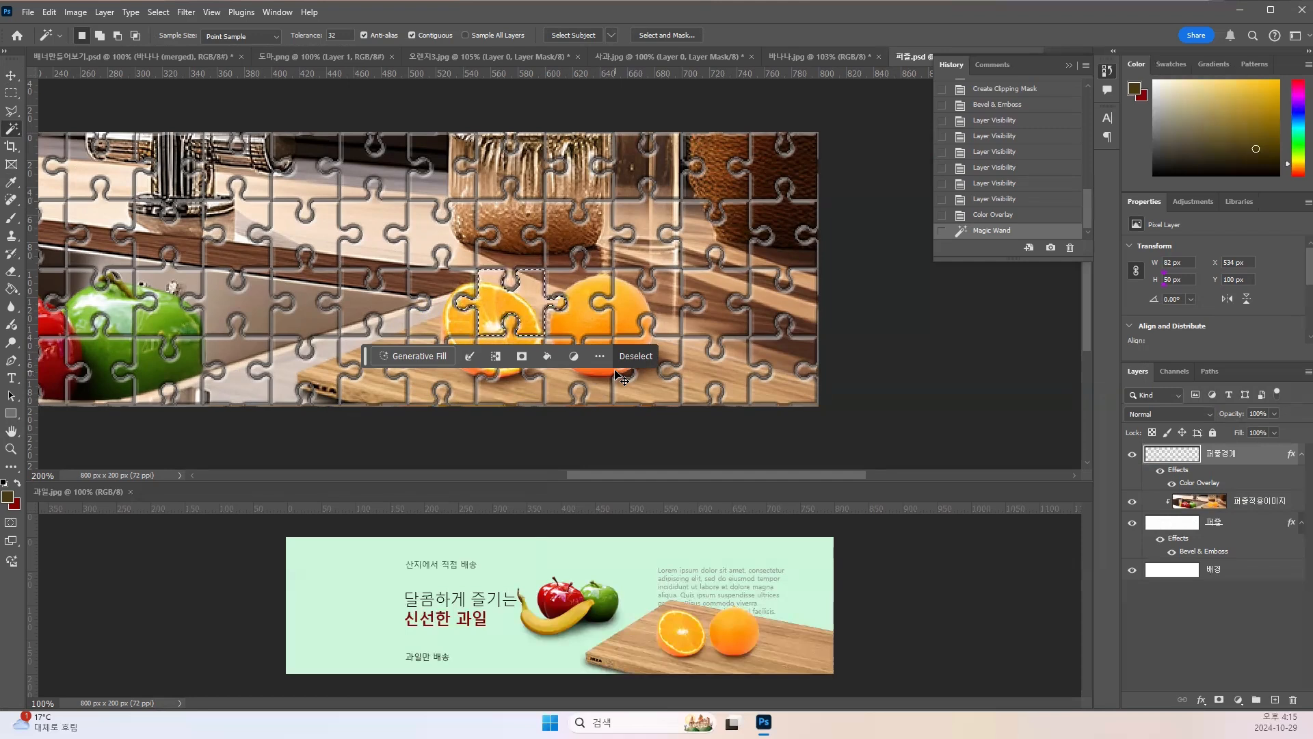
key(ctrl+j)
click(628, 357)
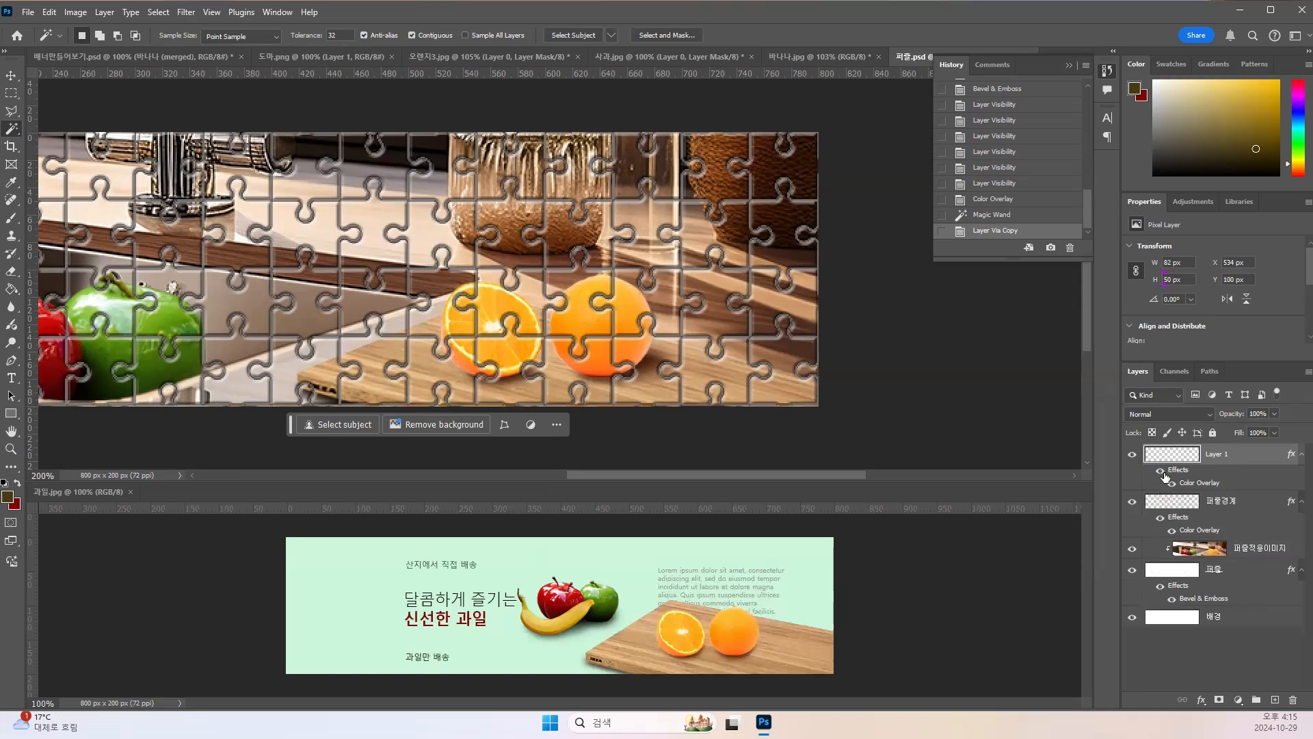
key(ctrl+z)
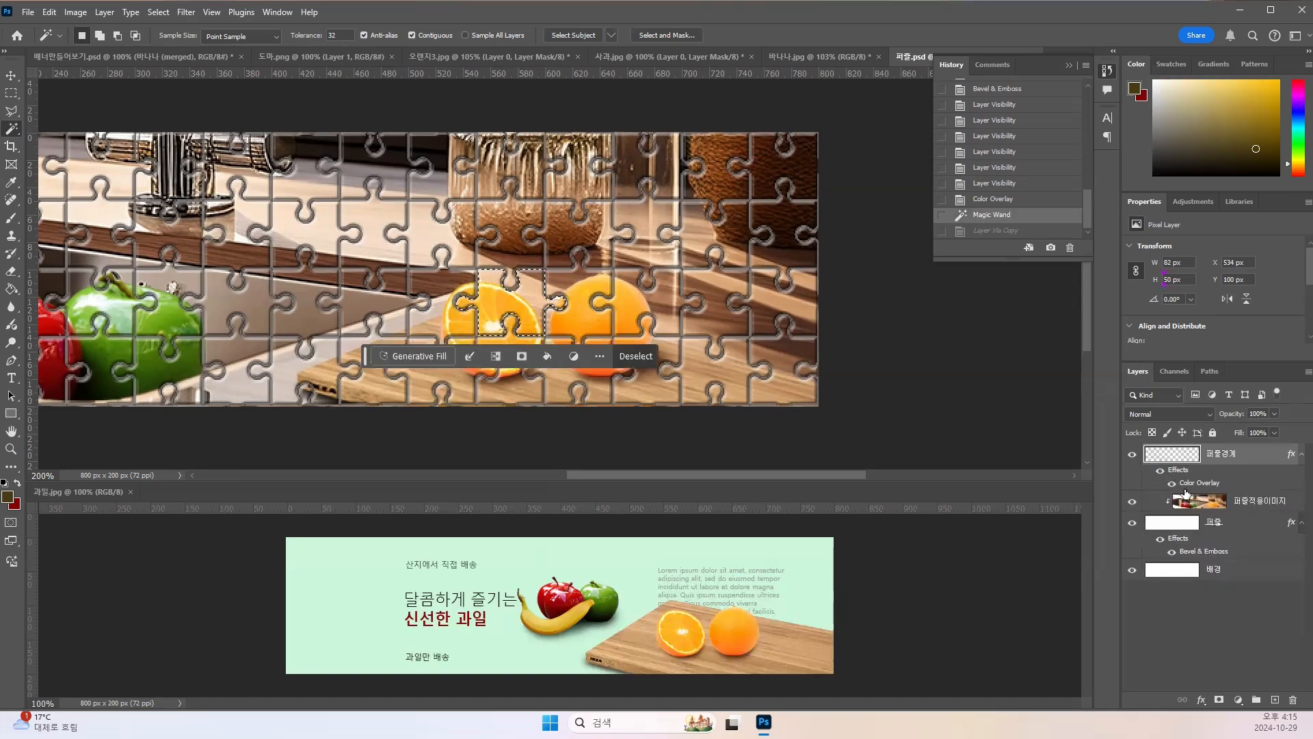
Step: Copy the selected piece of 퍼즐적용이미지 to a new layer, shift it to about X 477, Y 125 px, and undo both
click(1190, 505)
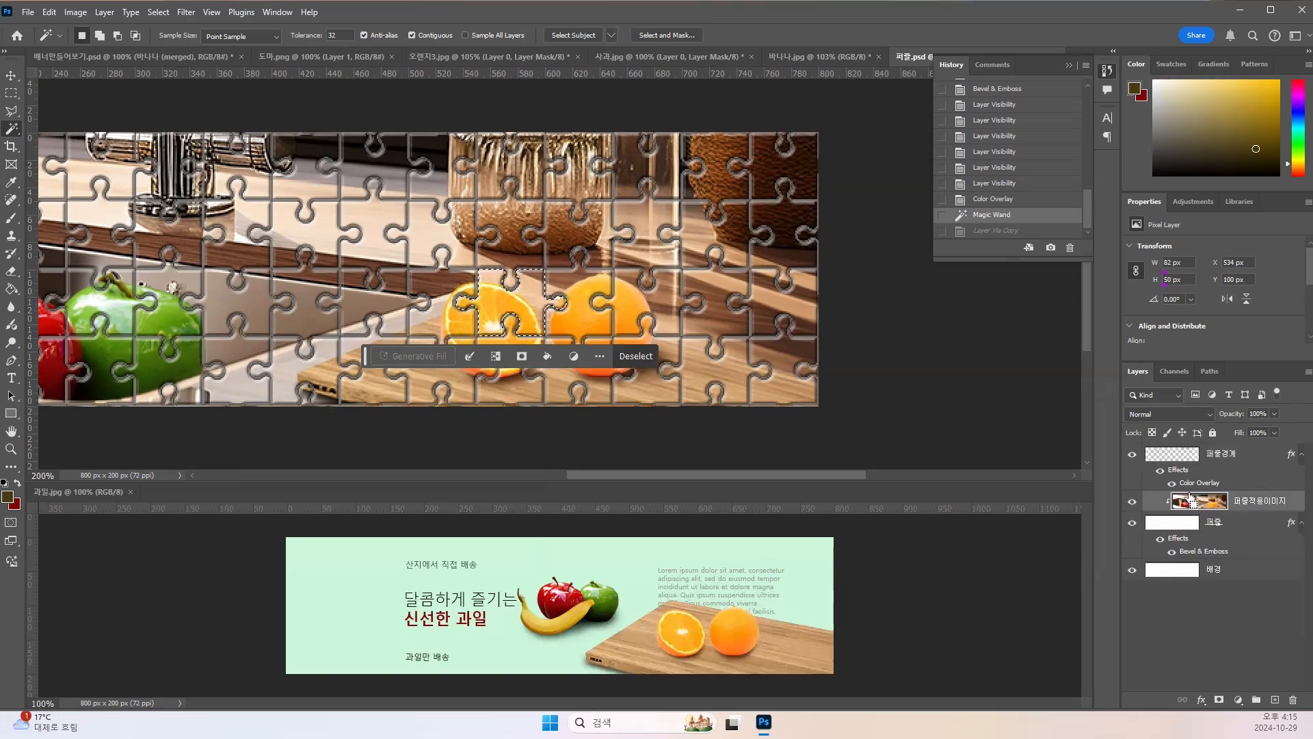
key(ctrl+j)
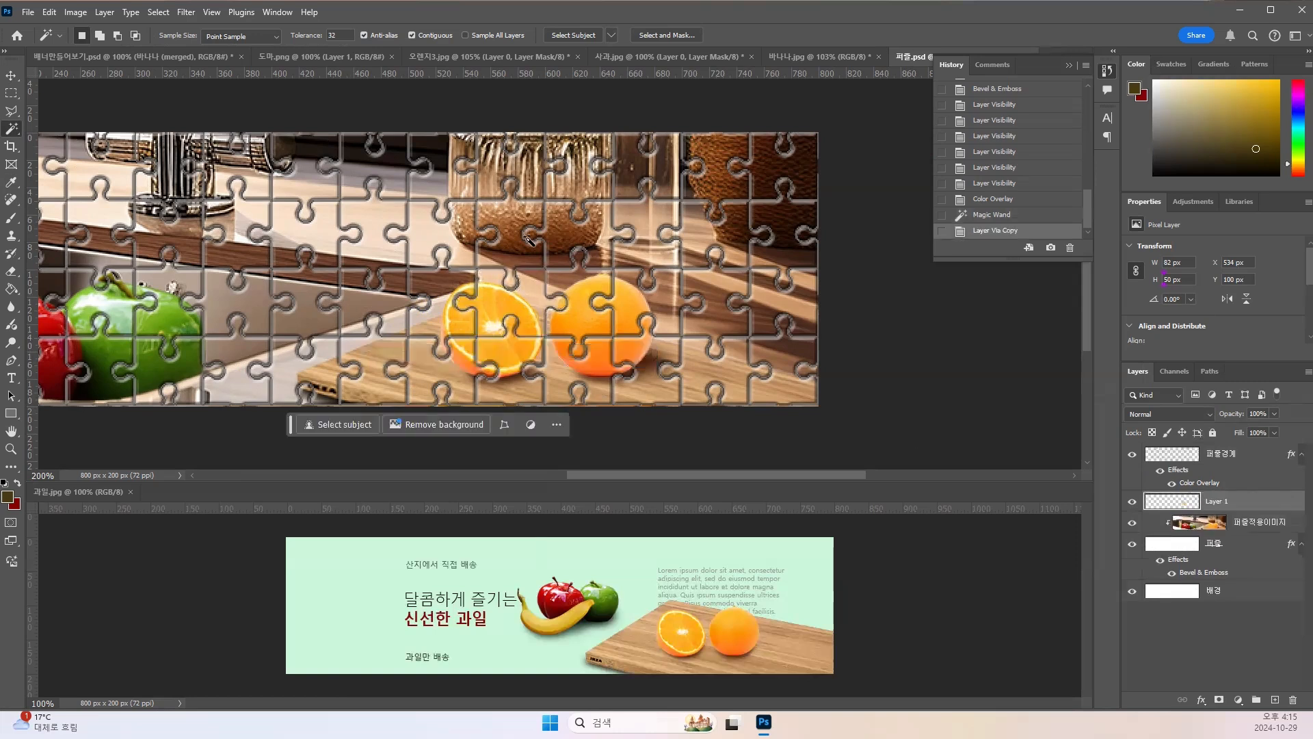
click(11, 76)
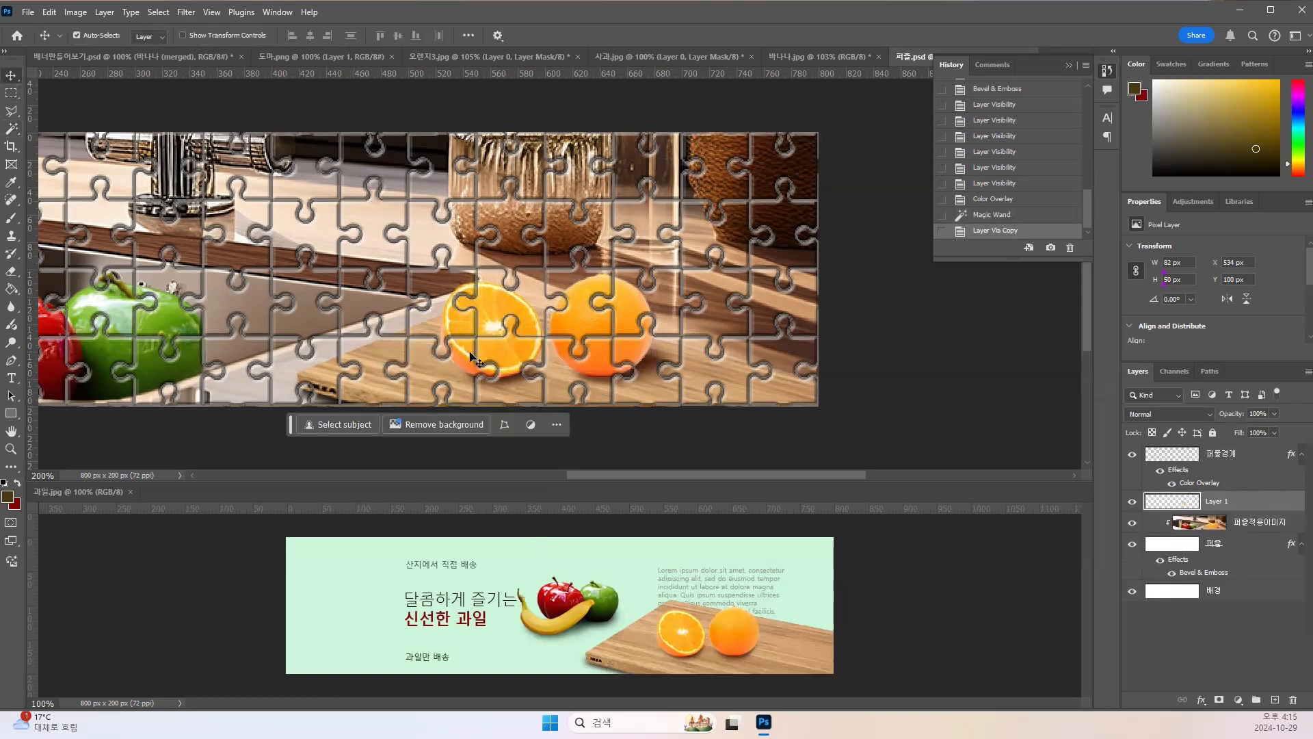
drag(507, 312, 428, 345)
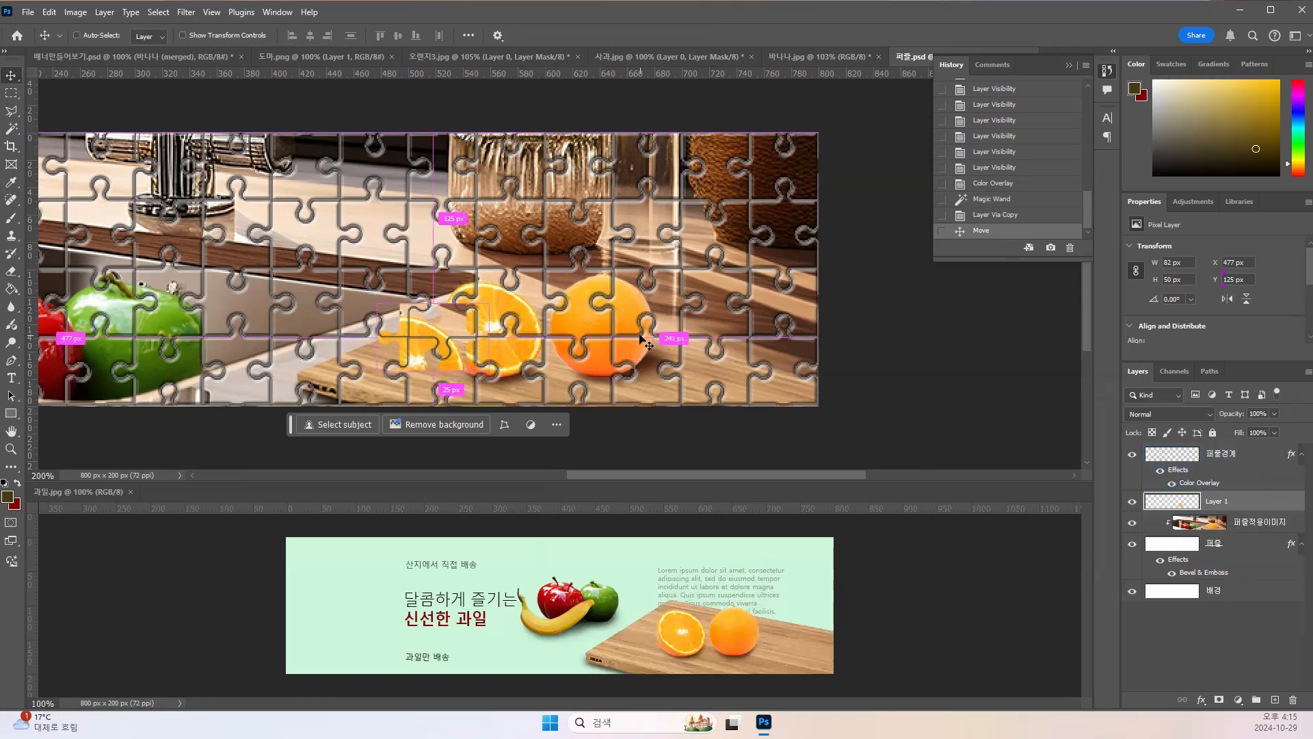
key(ctrl+z)
key(ctrl+z)
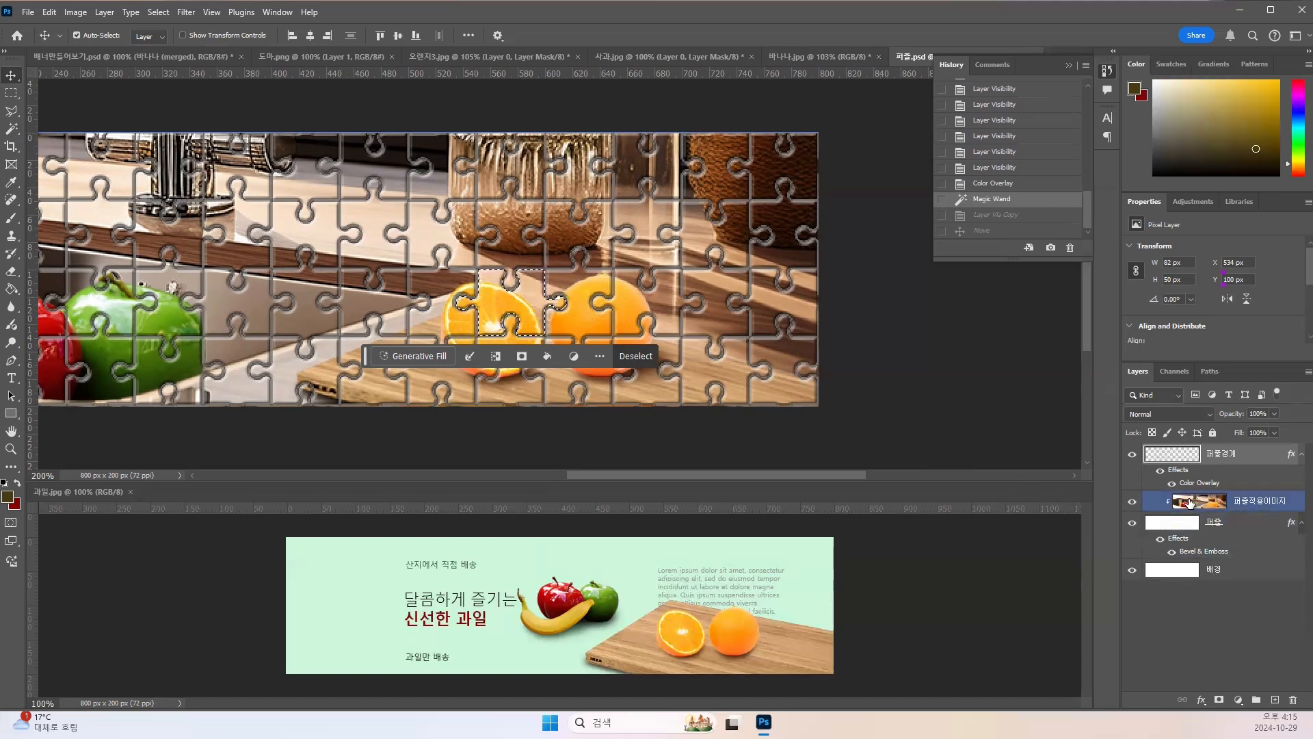
Step: Cut the selected piece out of 퍼즐적용이미지 with Layer Via Cut and place its new layer above 퍼즐경계
click(1190, 503)
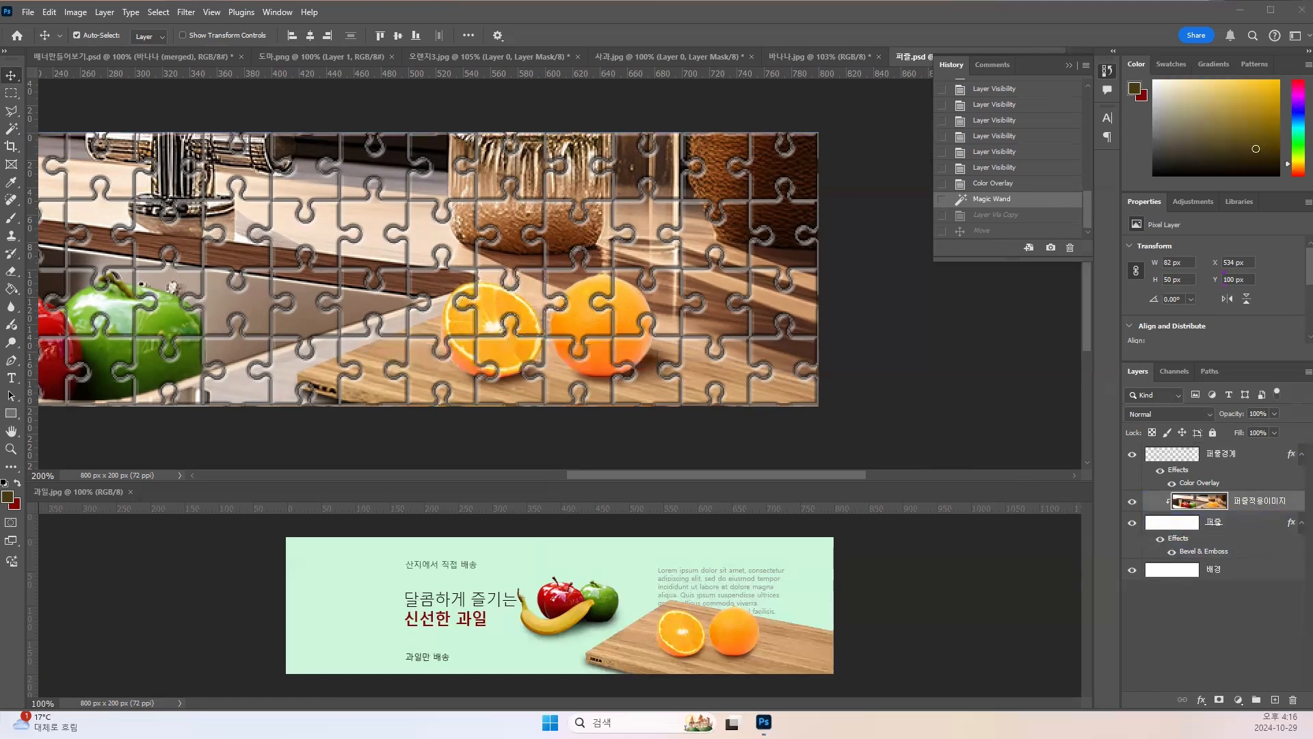
key(super+shift+Left)
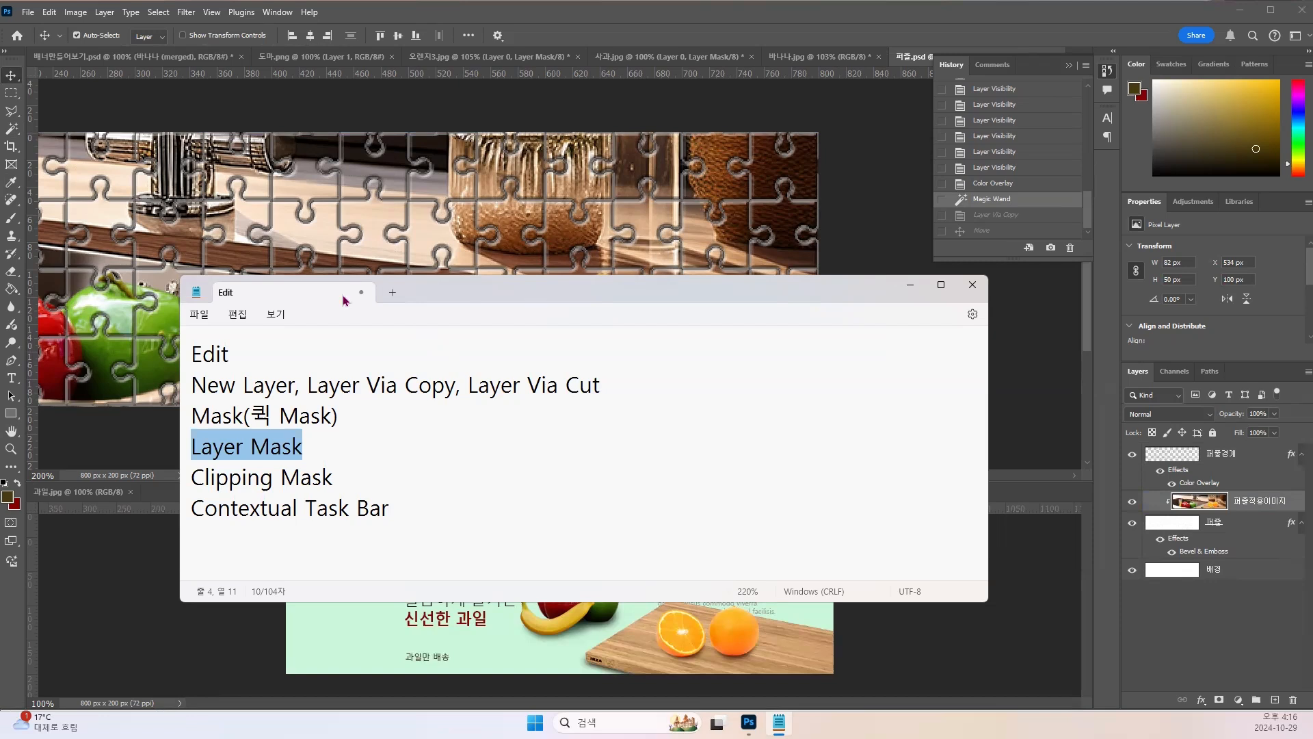
drag(374, 299, 344, 299)
key(alt+F4)
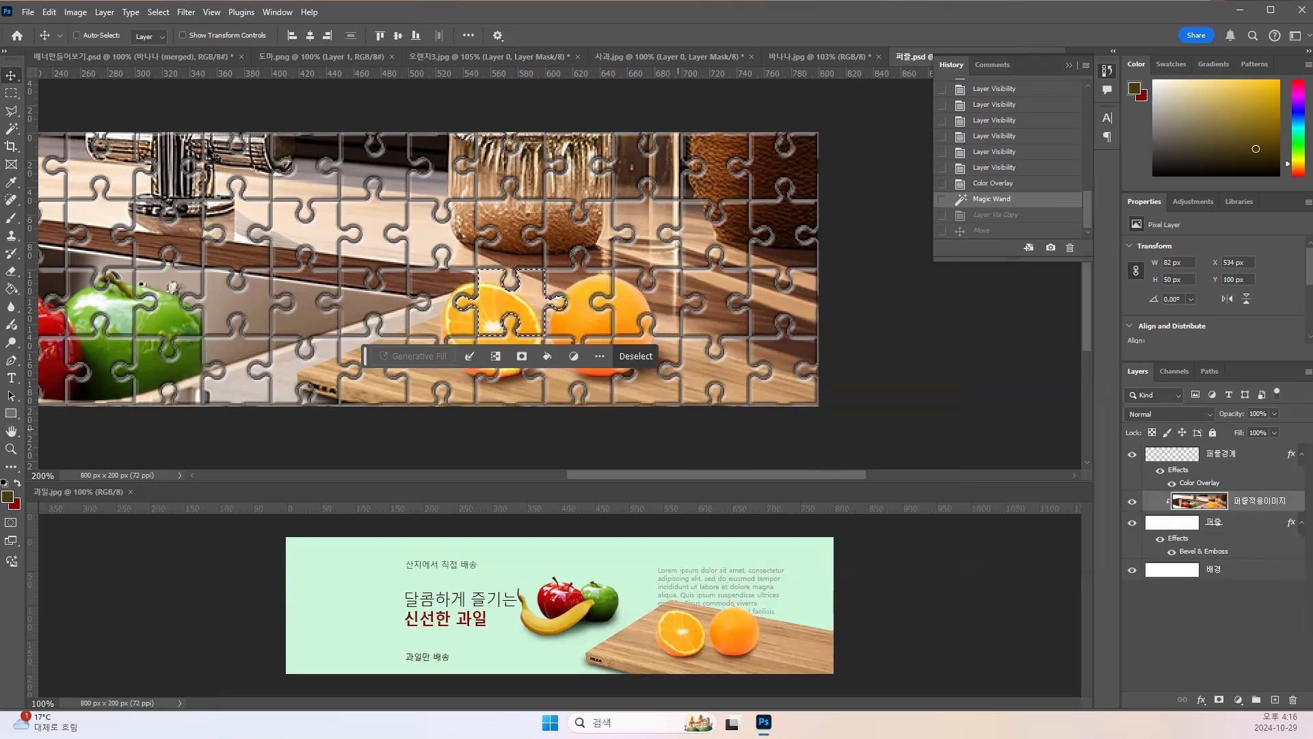
click(77, 35)
click(105, 11)
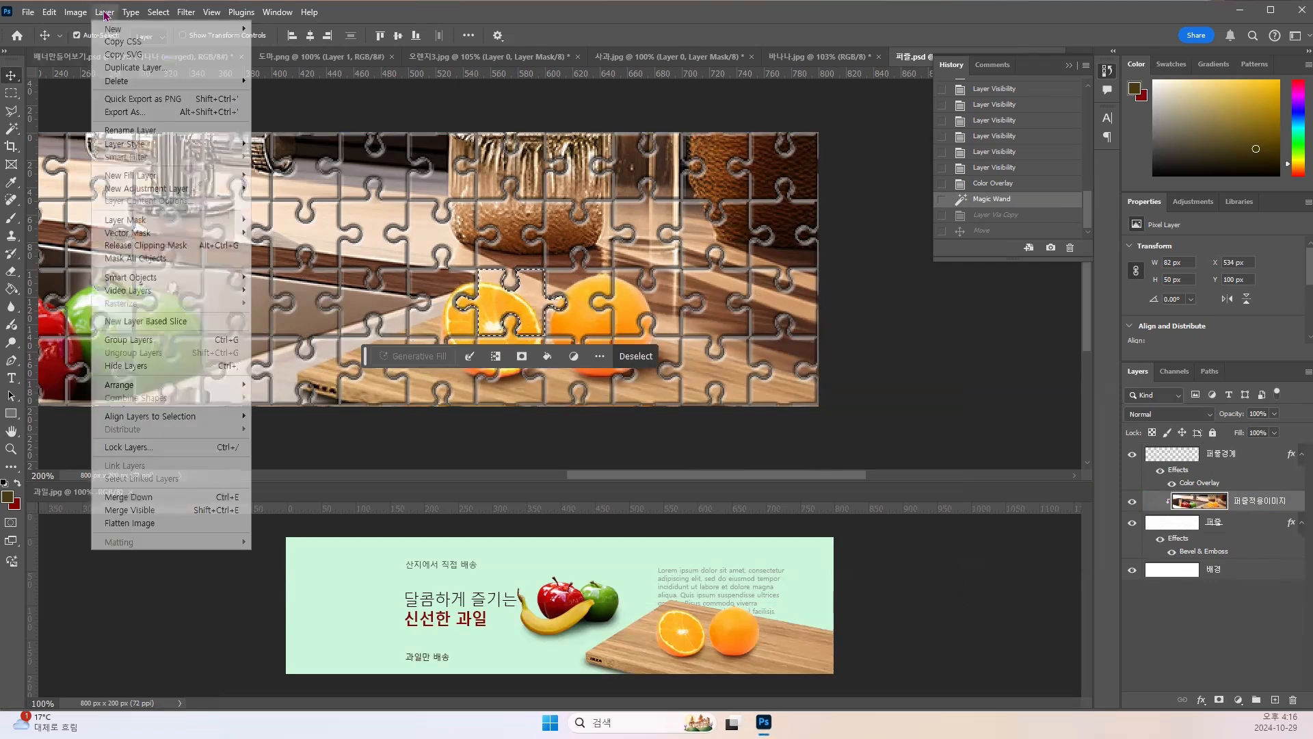
mouse_move(117, 30)
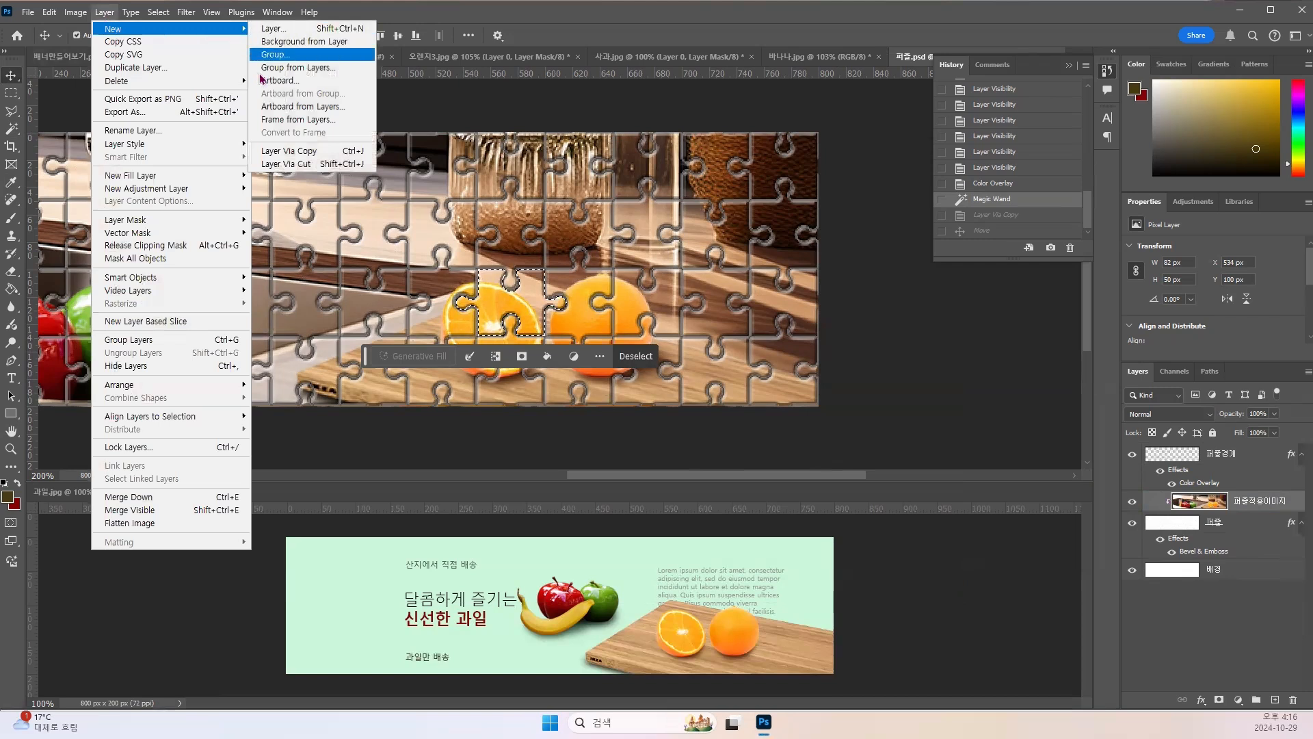
click(276, 165)
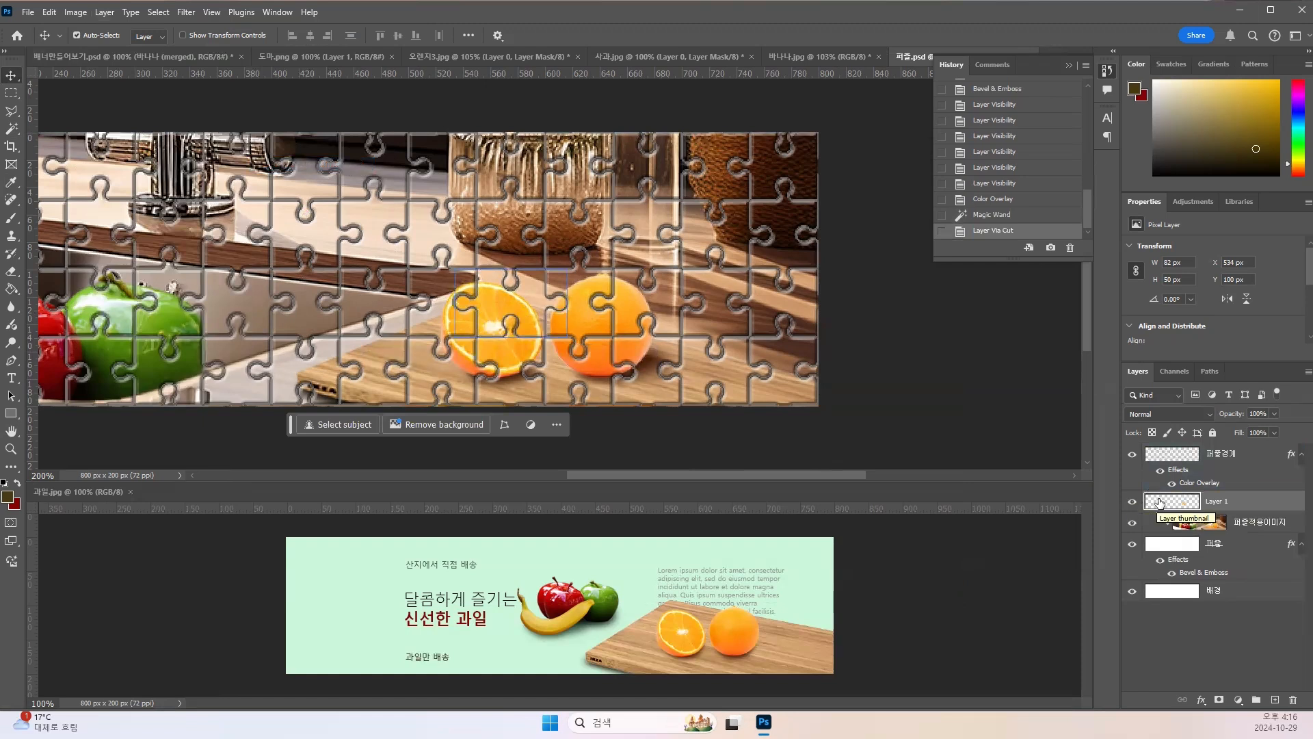
drag(1159, 503, 1164, 457)
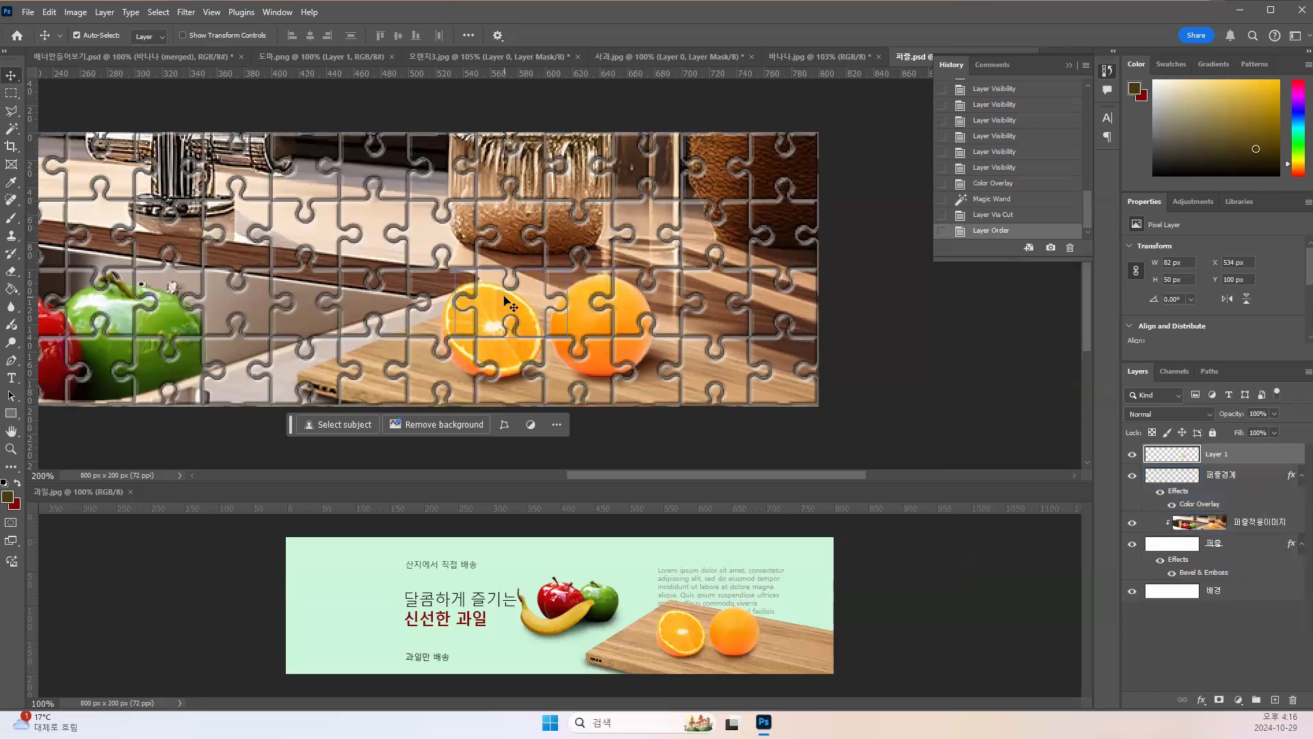
Step: Rename the cut piece's layer as 퍼즐조각 and offset the piece up and right to about X 571 px, Y 79 px
double_click(1218, 454)
text(즐조각)
key(Return)
drag(502, 302, 548, 259)
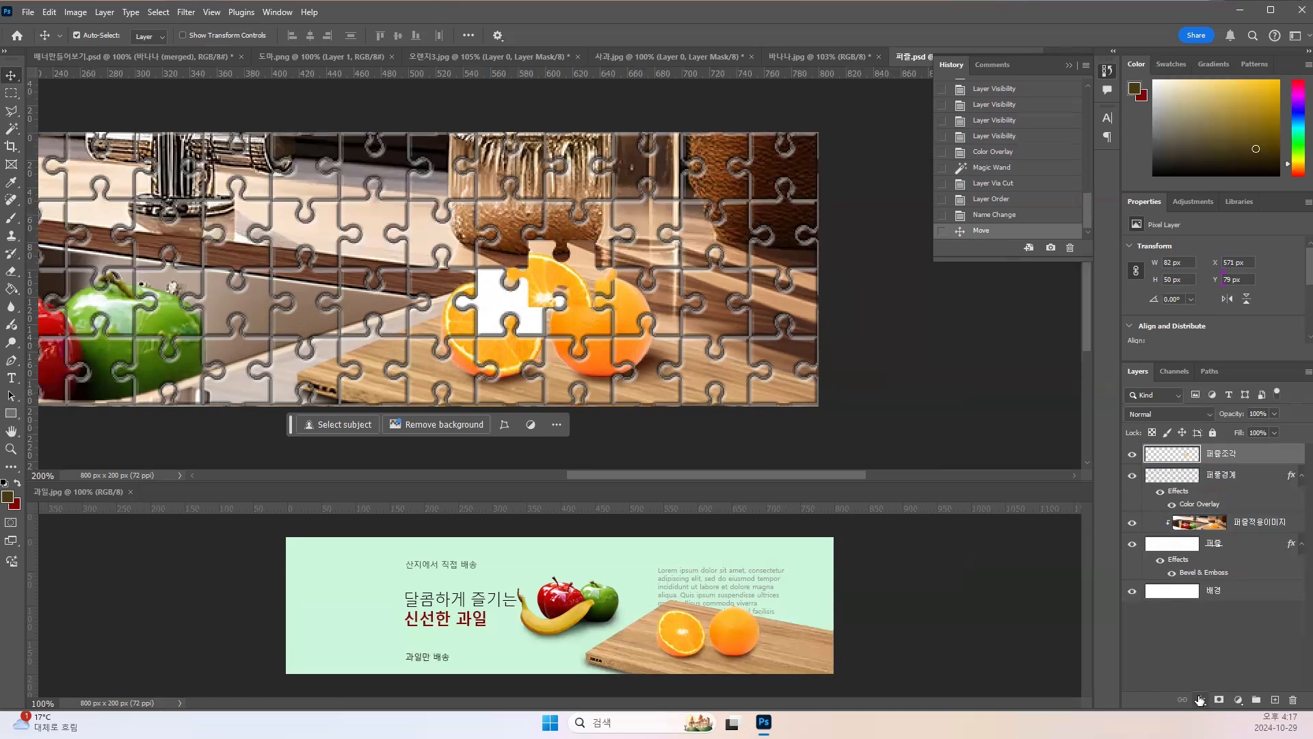
click(421, 276)
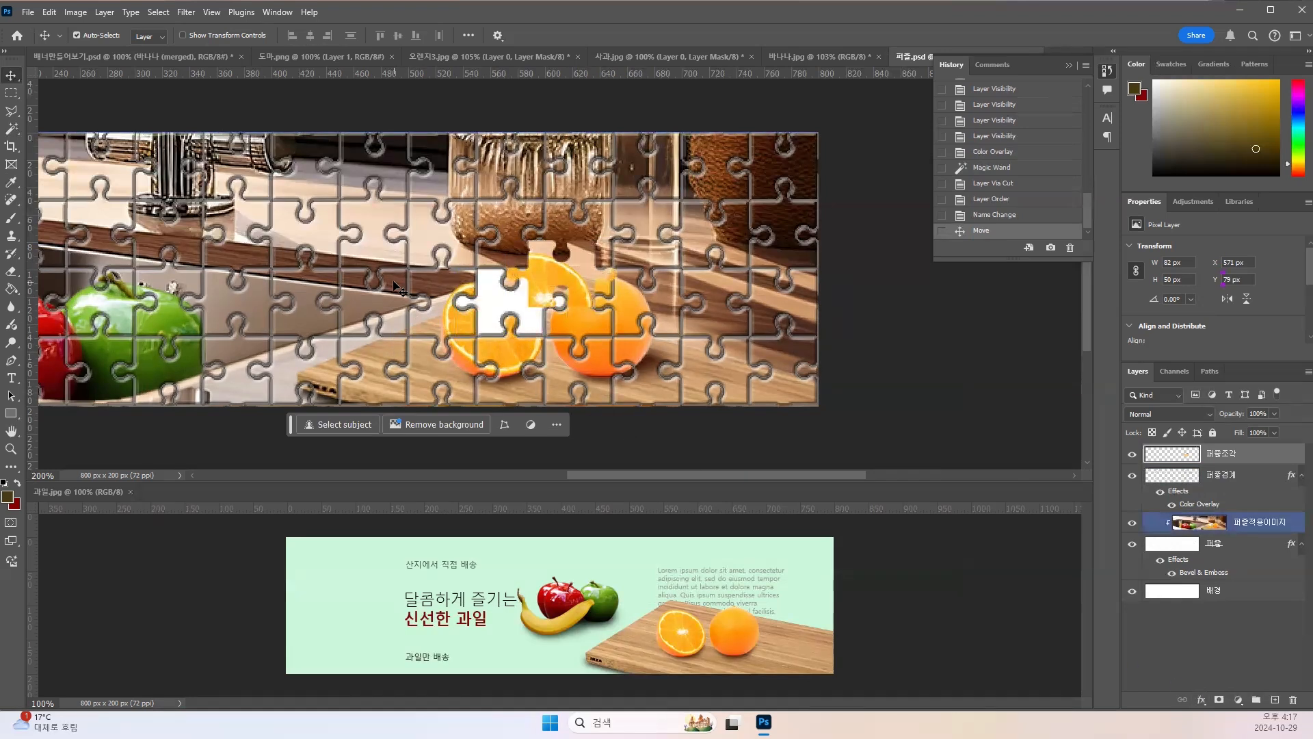
Step: Copy the Bevel & Emboss layer style from the 퍼즐 layer and paste it onto the 퍼즐조각 layer
click(1187, 547)
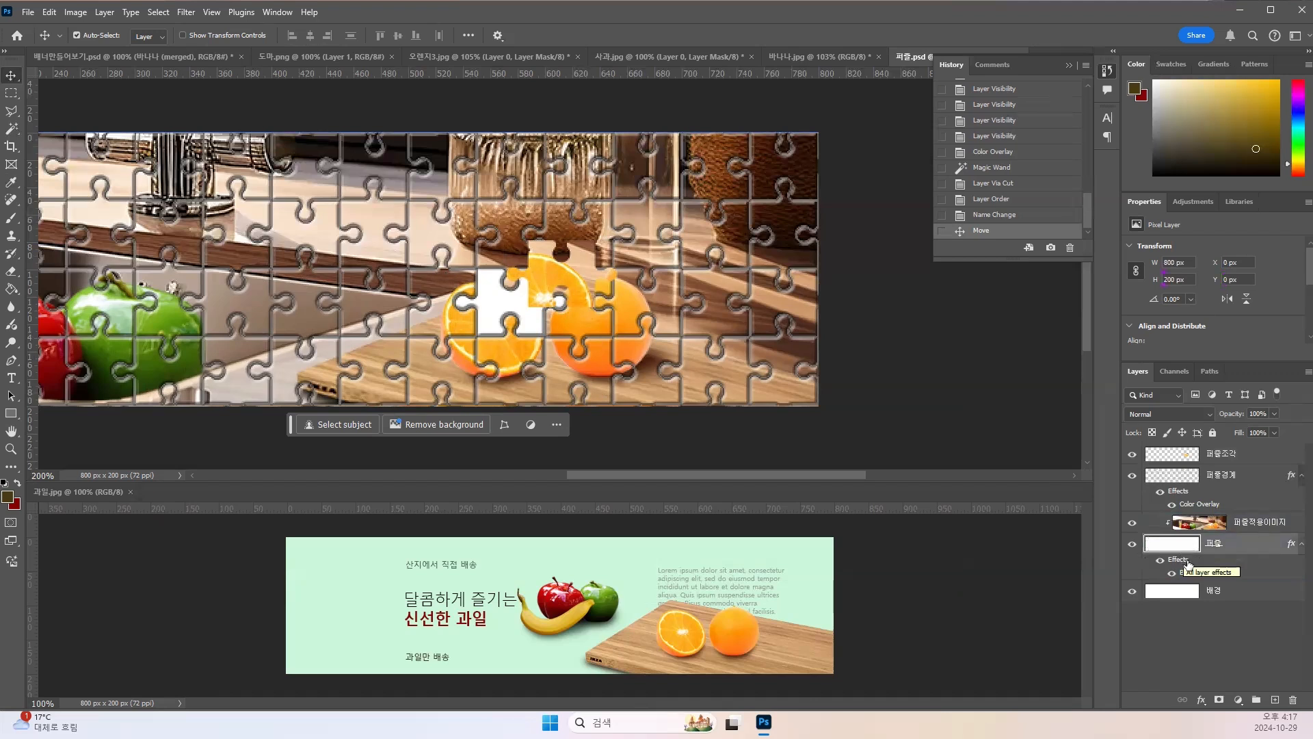
right_click(1235, 551)
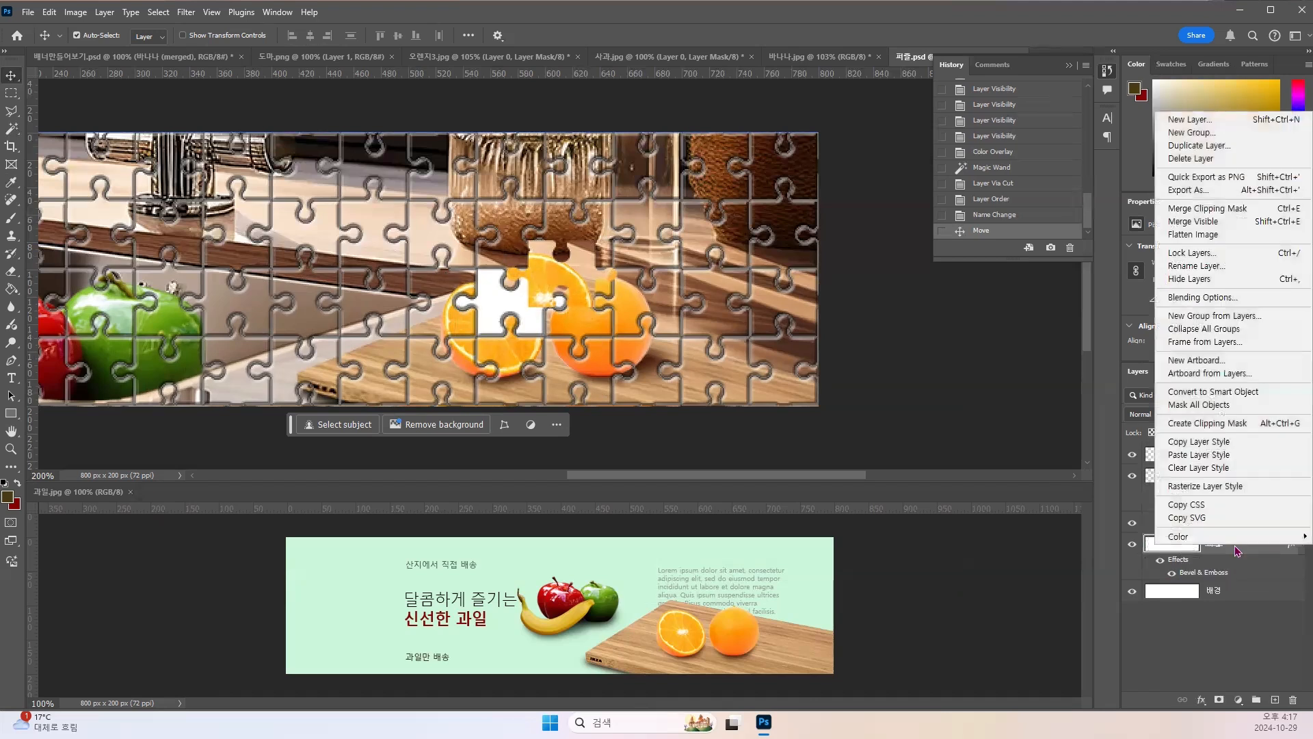
click(1199, 448)
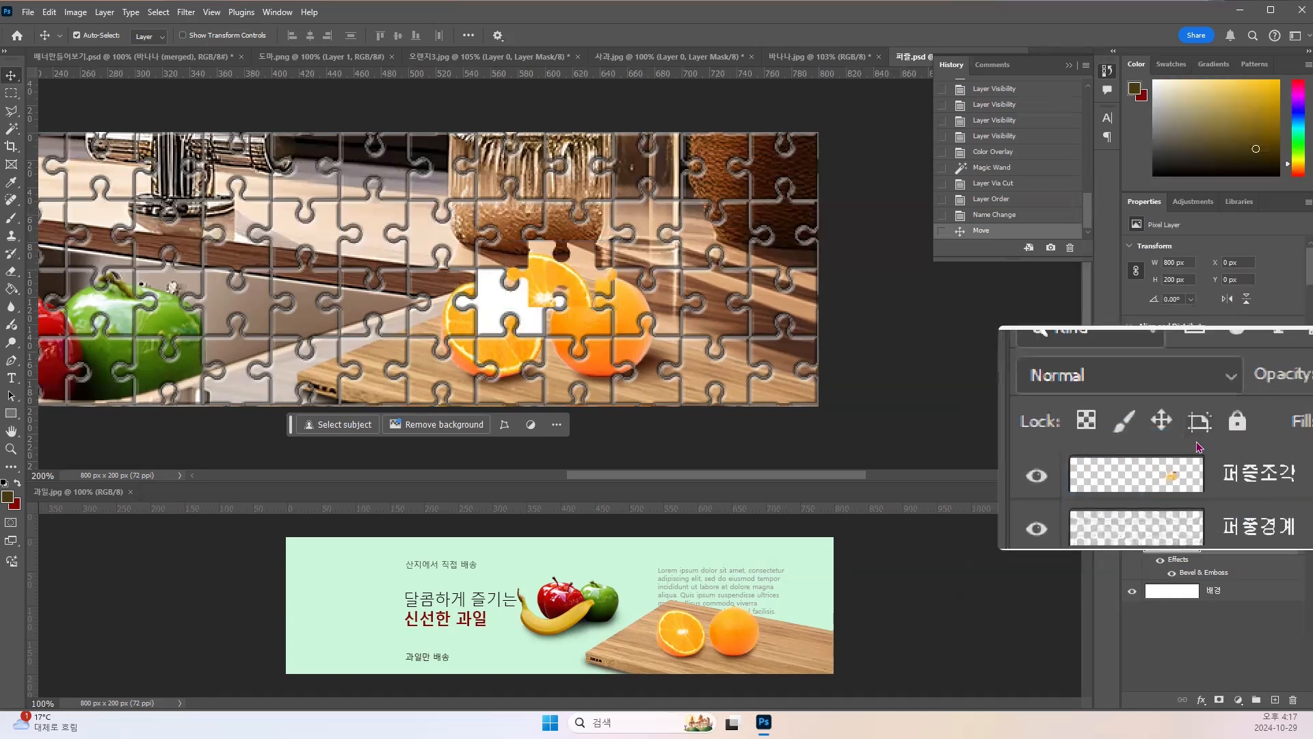
click(1211, 455)
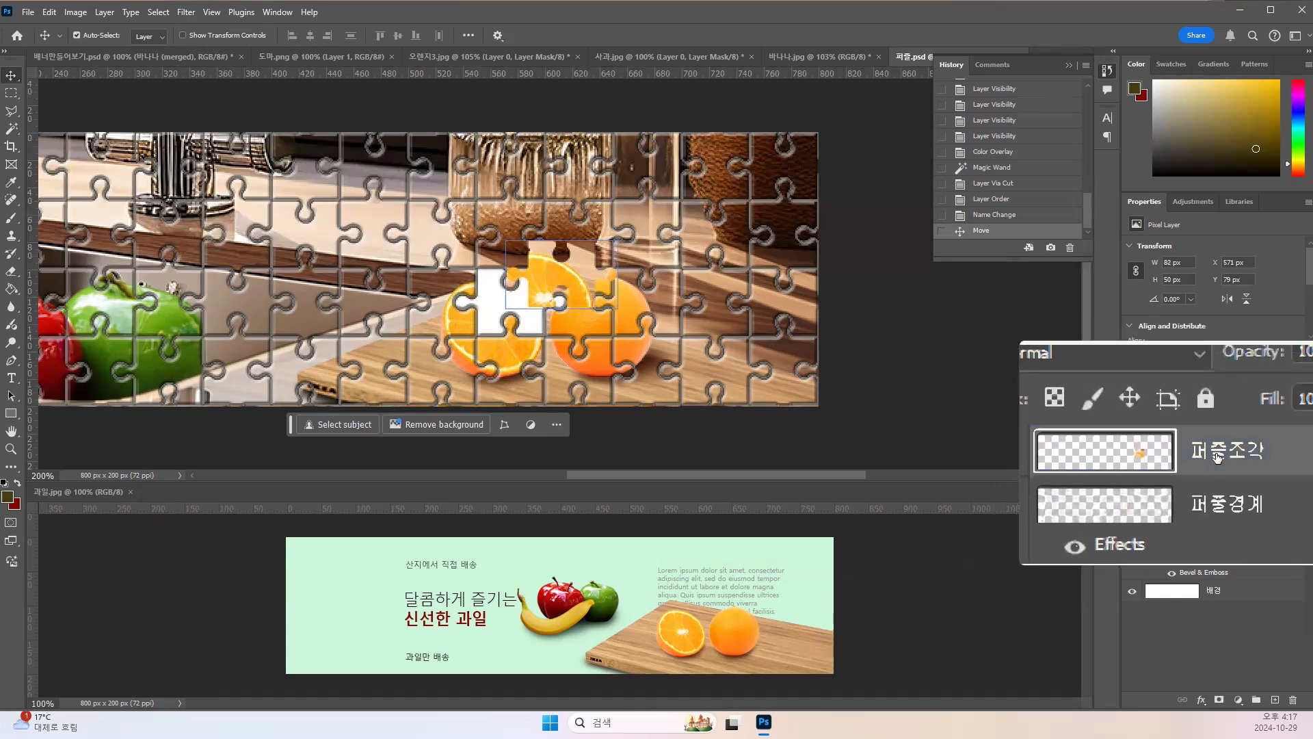
right_click(1220, 460)
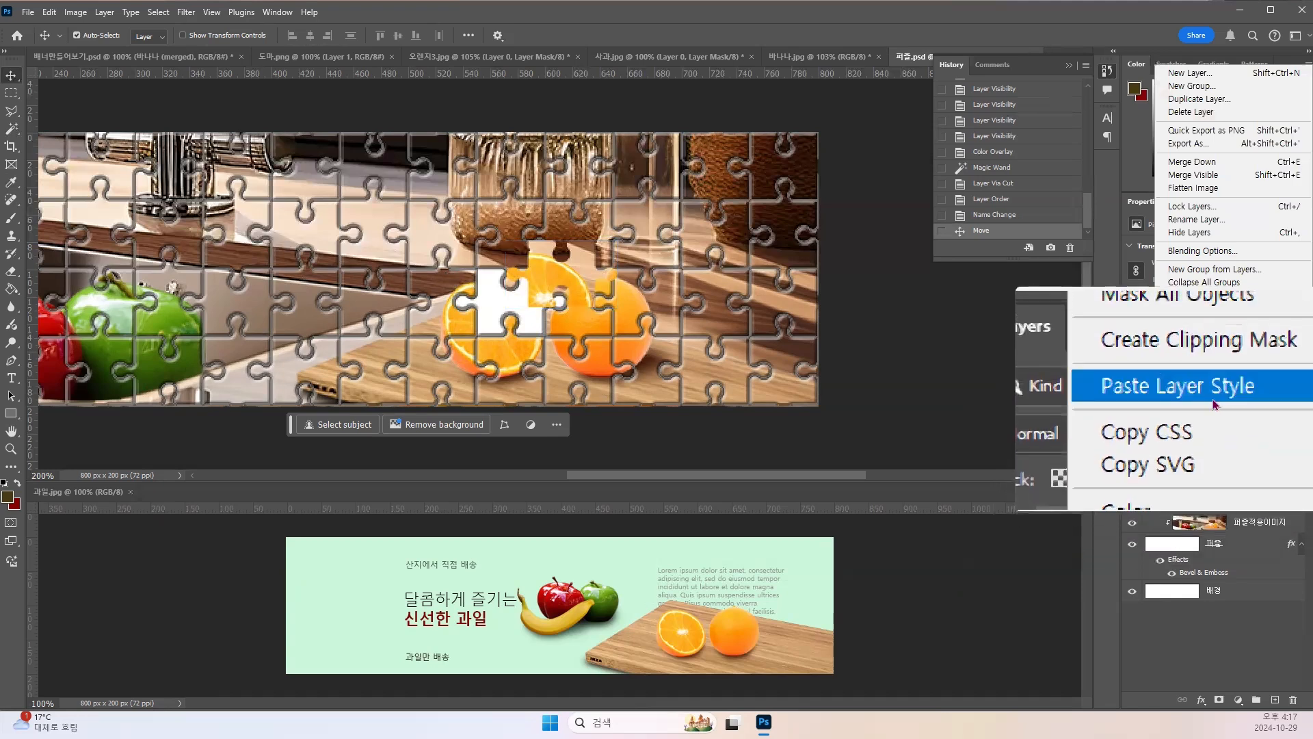
click(1212, 400)
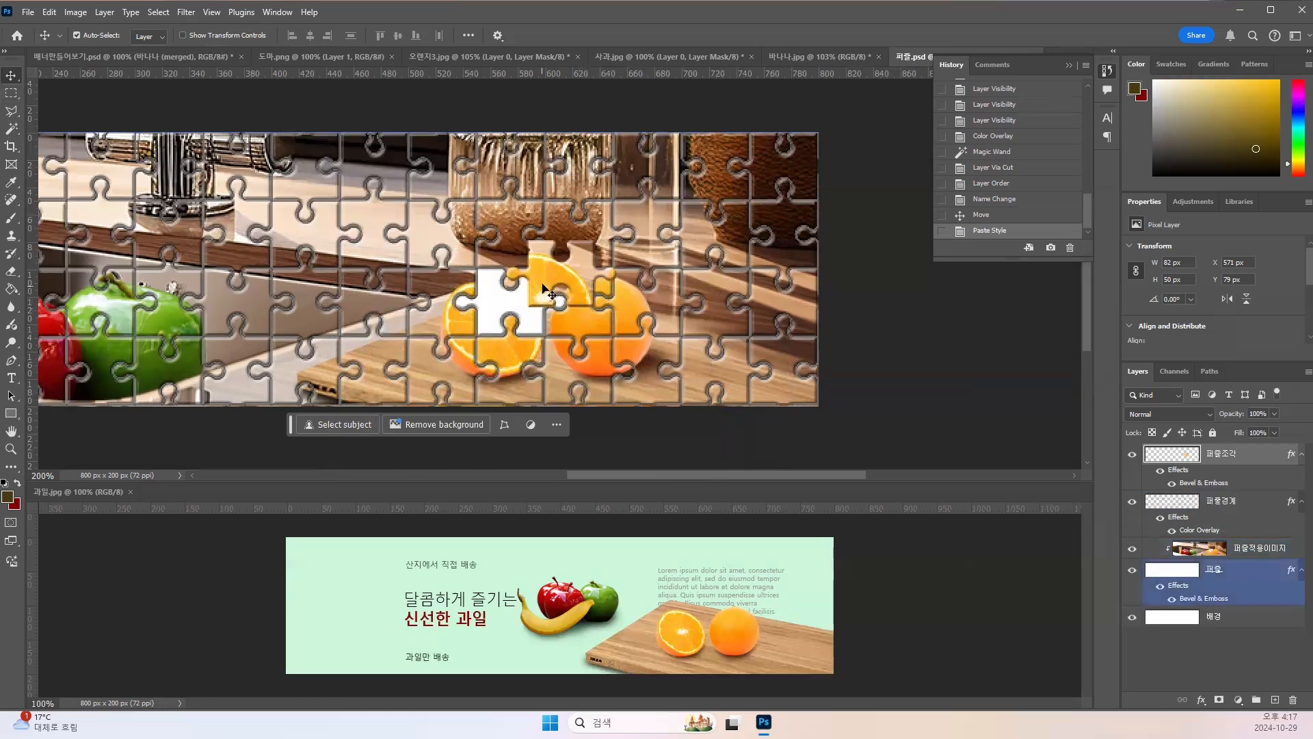
Step: Move the 퍼즐조각 piece down over the oranges and rotate it about -27°, placing it near X 579, Y 95 px
drag(520, 279, 531, 314)
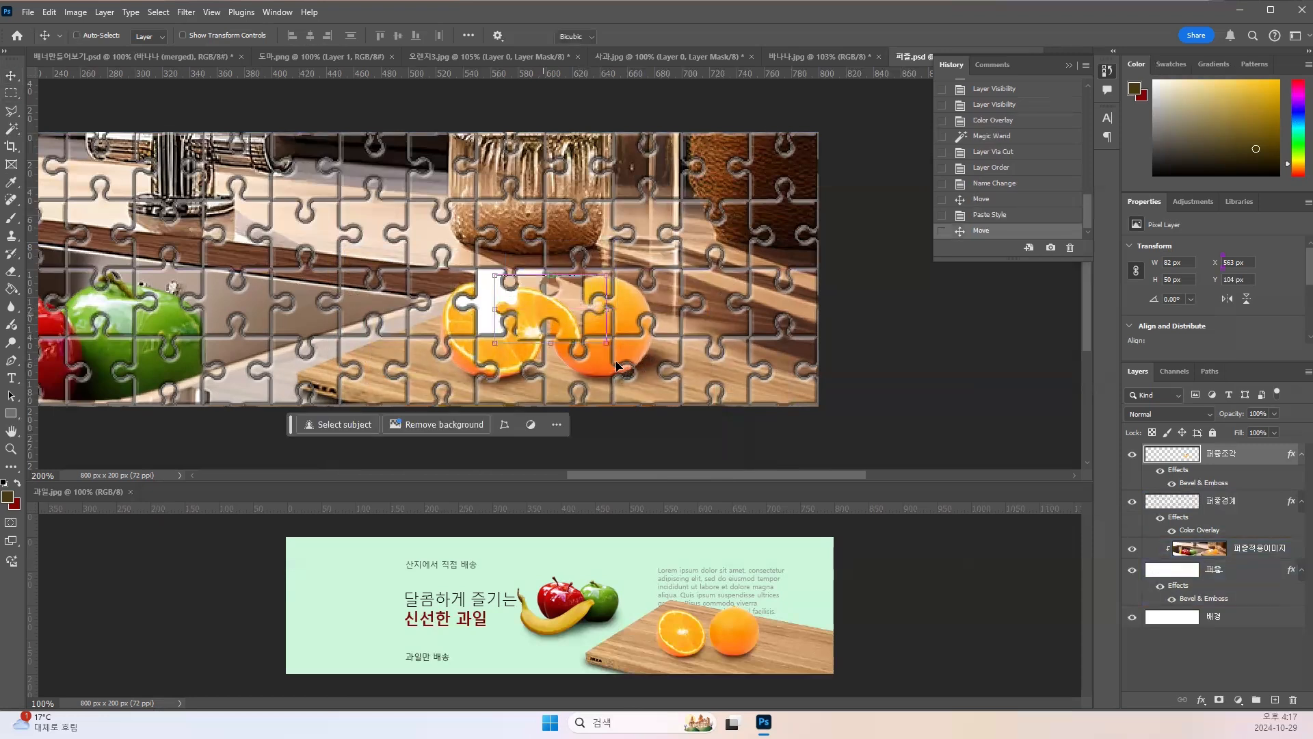
key(ctrl+t)
drag(602, 361, 592, 319)
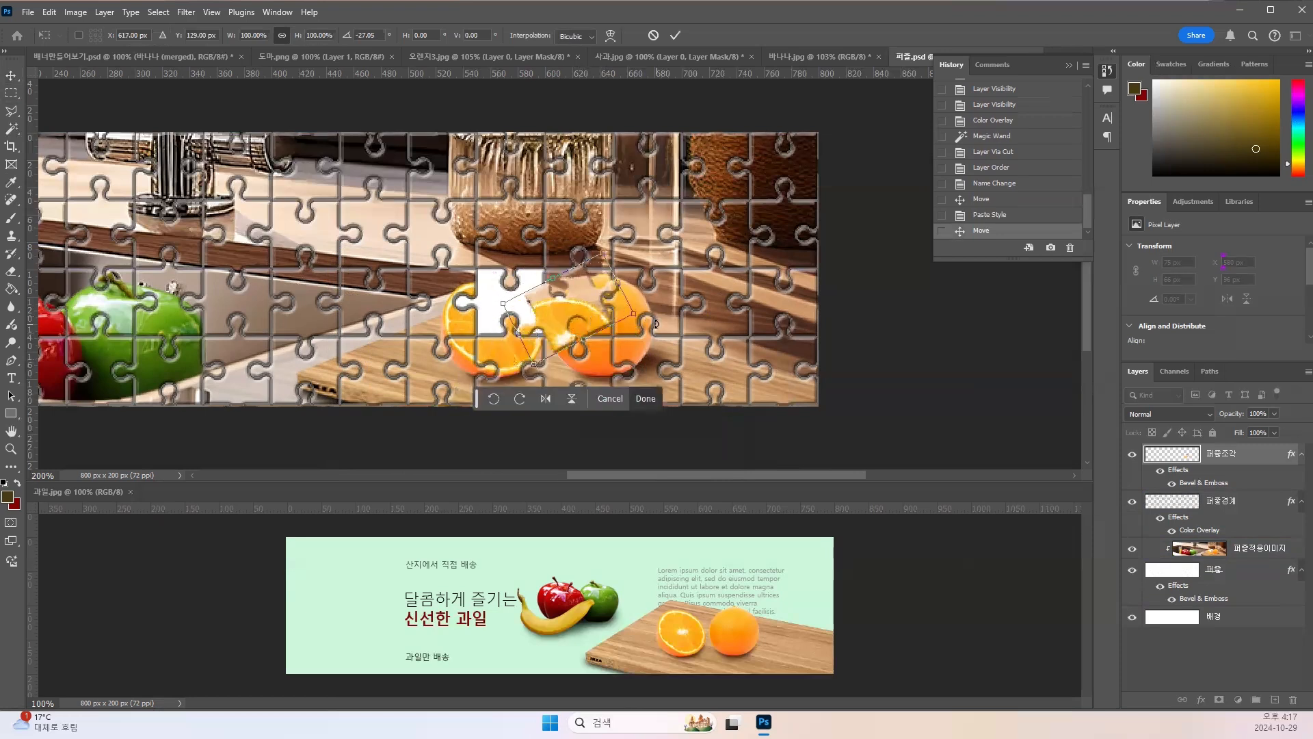
key(Return)
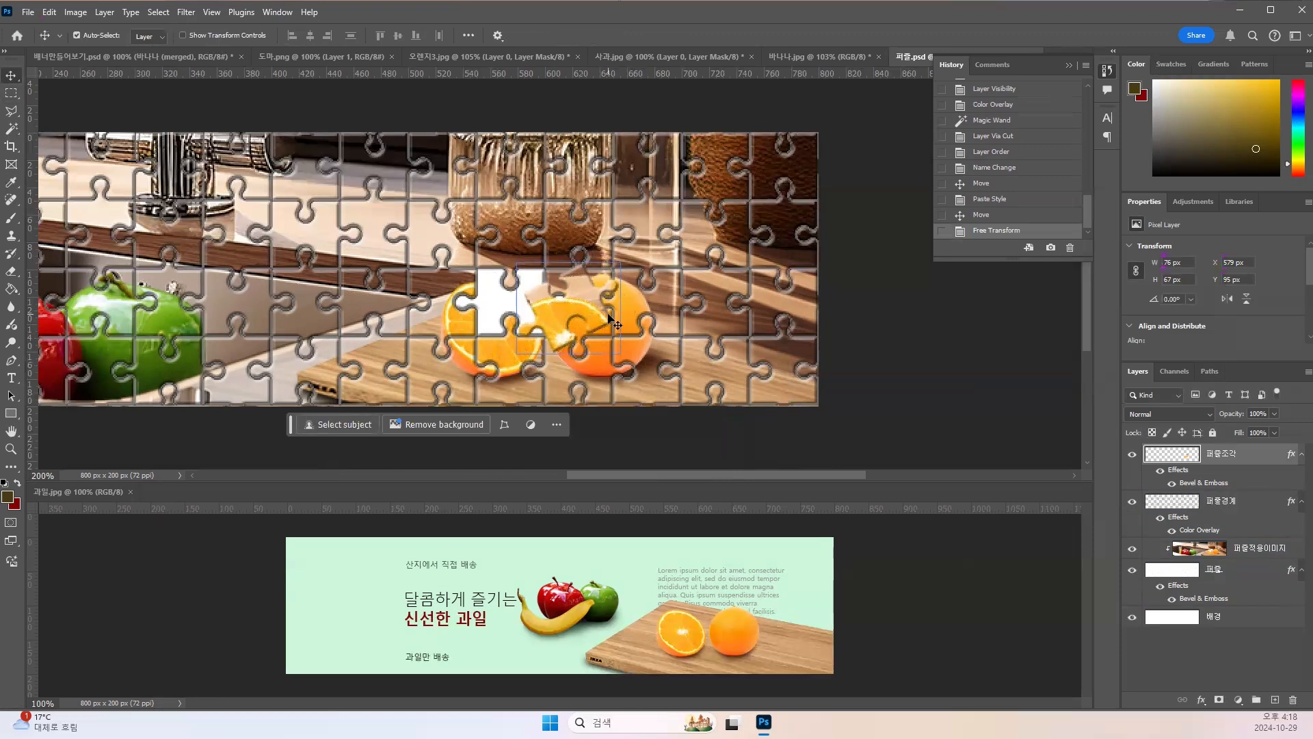
Step: Select the puzzle piece over the green apple's right side on the 퍼즐경계 layer with the Magic Wand
click(353, 335)
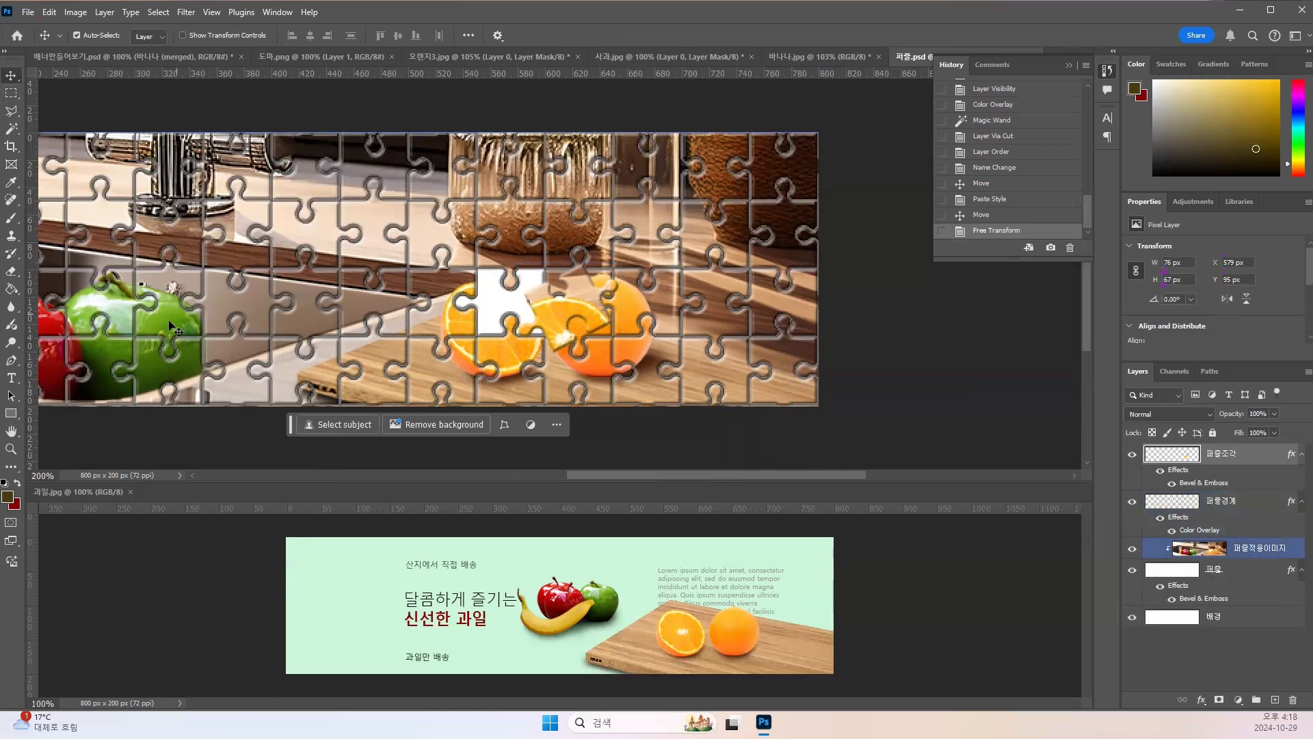
click(1164, 454)
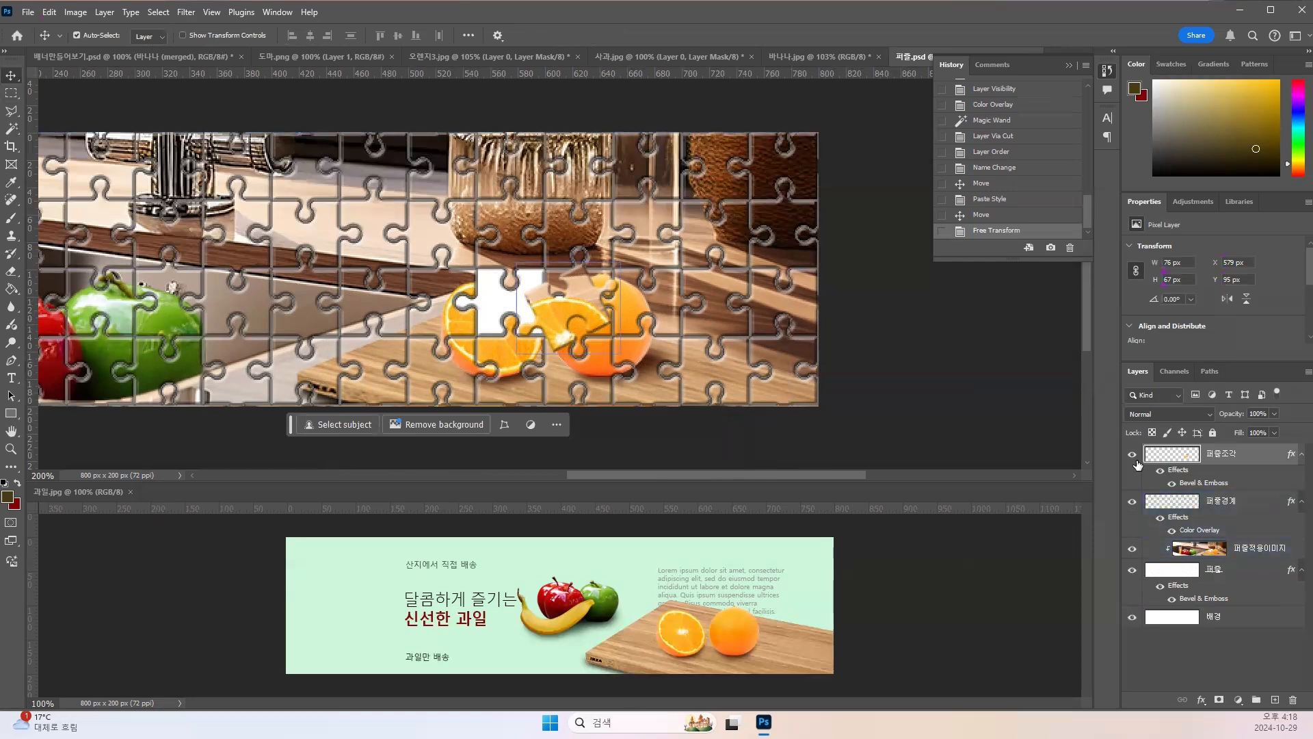
click(1162, 502)
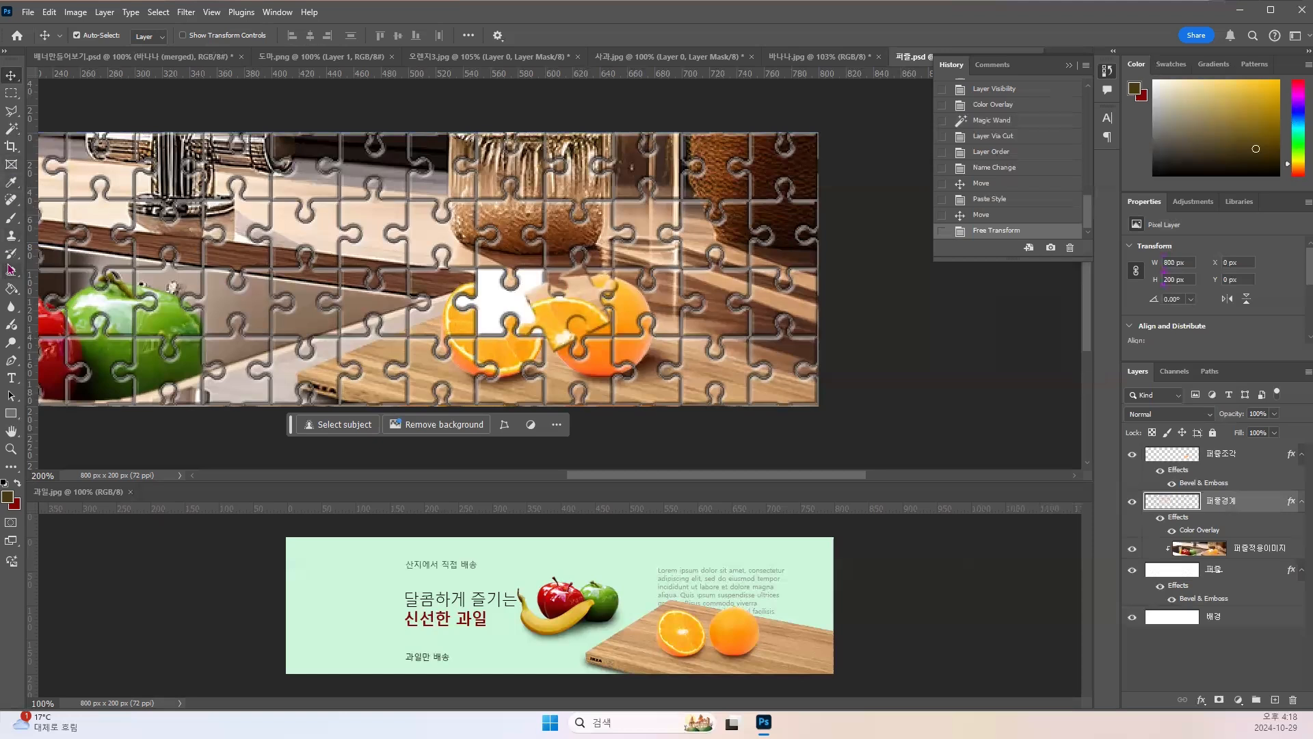
click(9, 130)
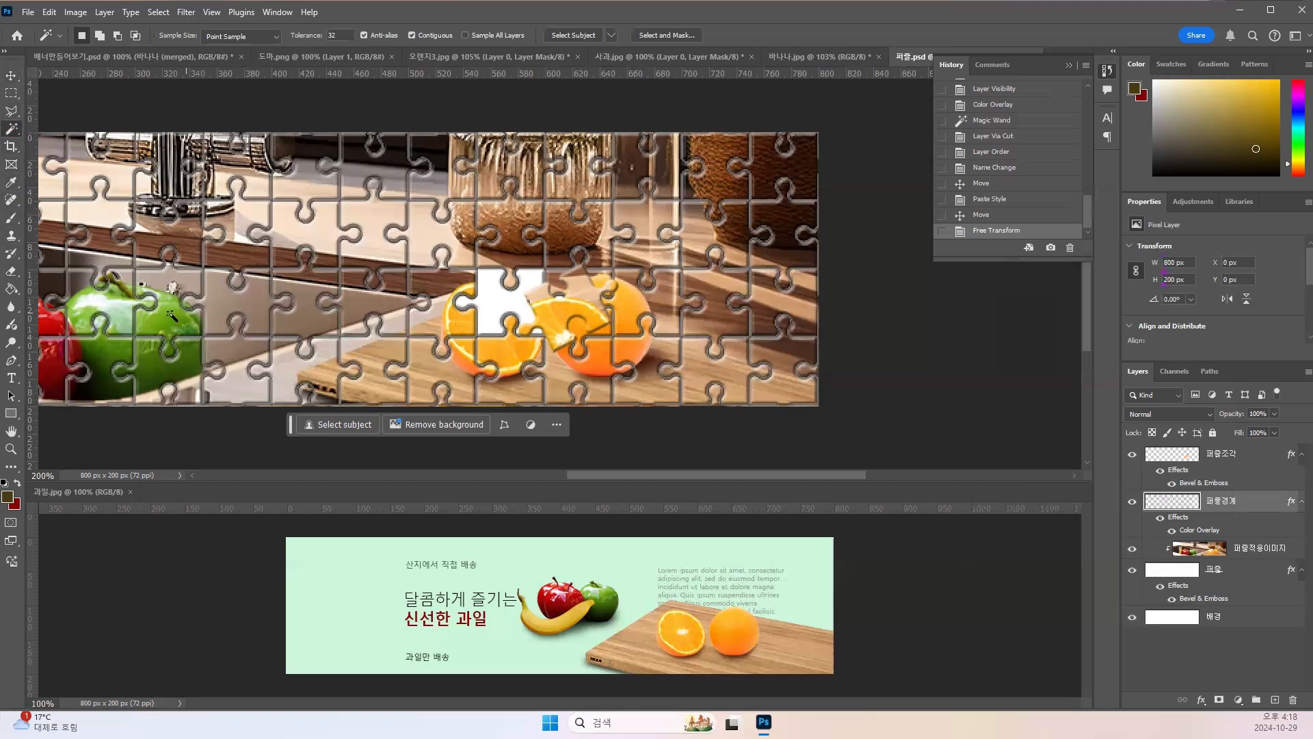
click(168, 312)
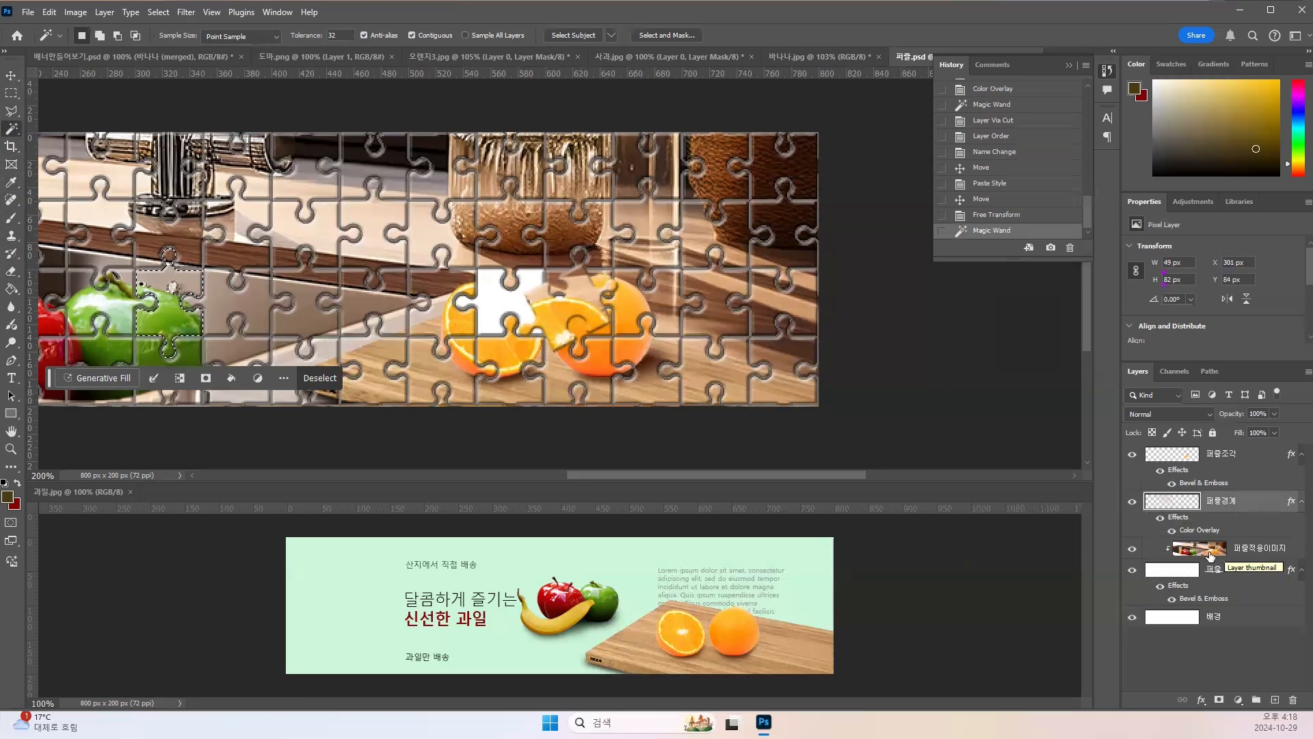
Step: Cut the selected apple piece out of 퍼즐적용이미지 onto a layer above 퍼즐경계 and shift it right to about X 345, Y 88 px
click(1210, 554)
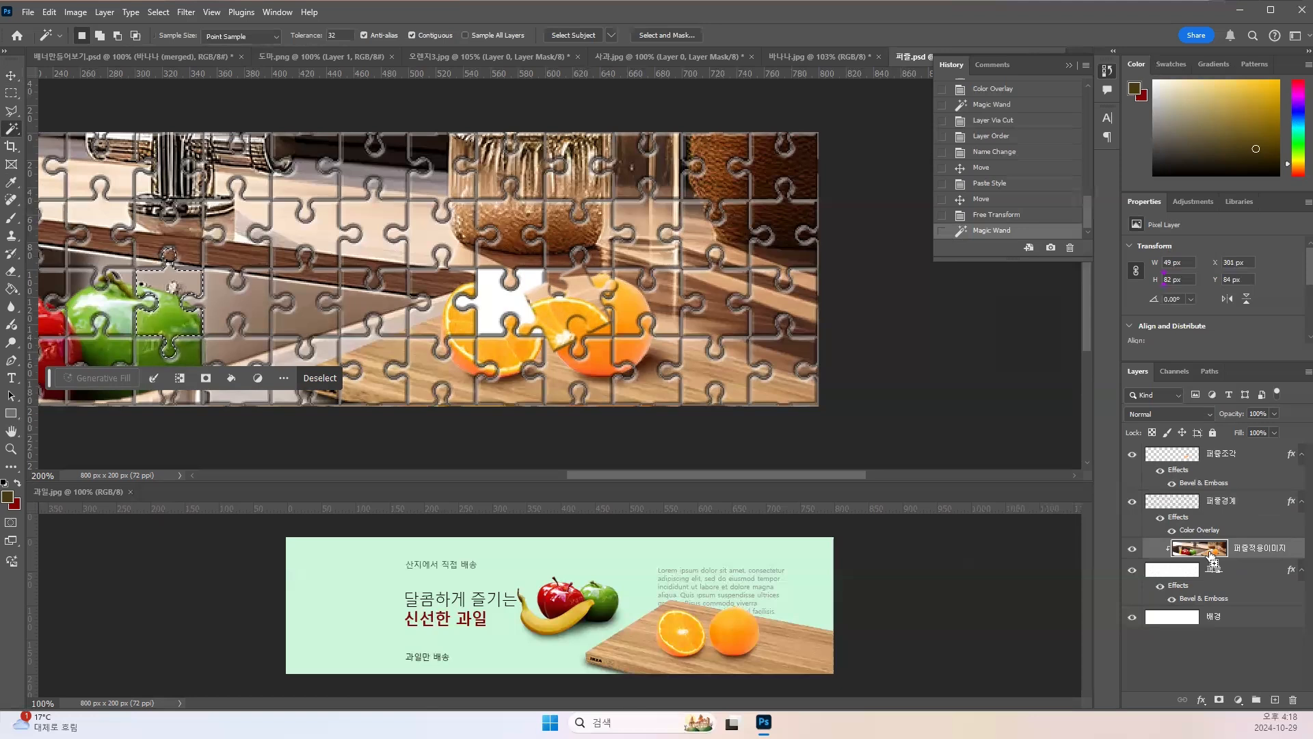
key(ctrl+shift+j)
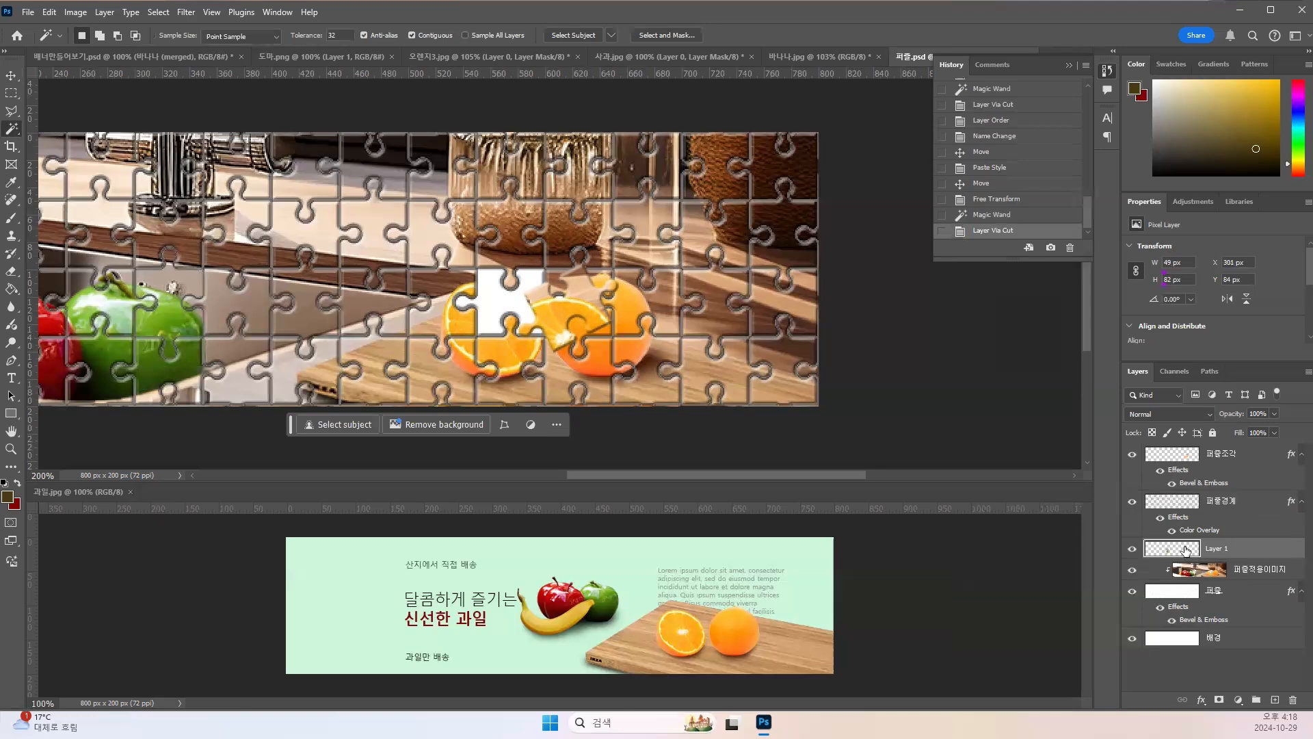
drag(1187, 550, 1184, 495)
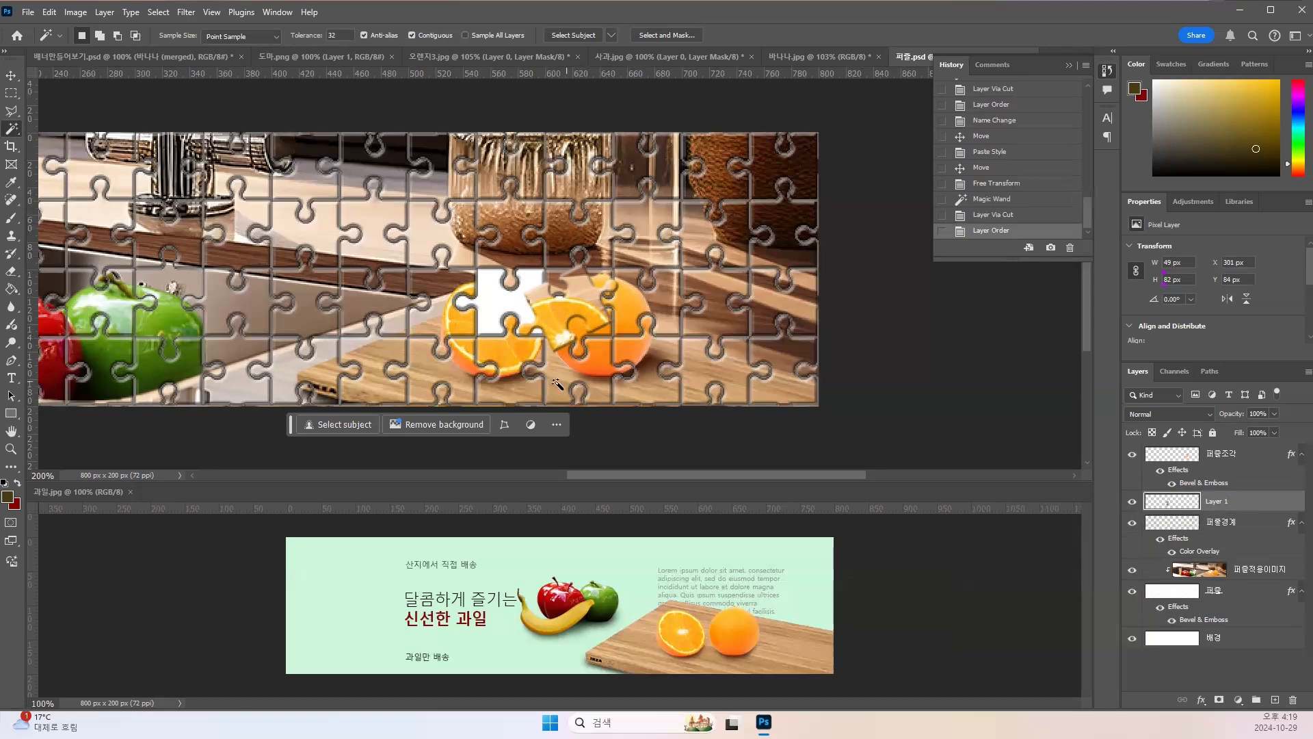
click(10, 77)
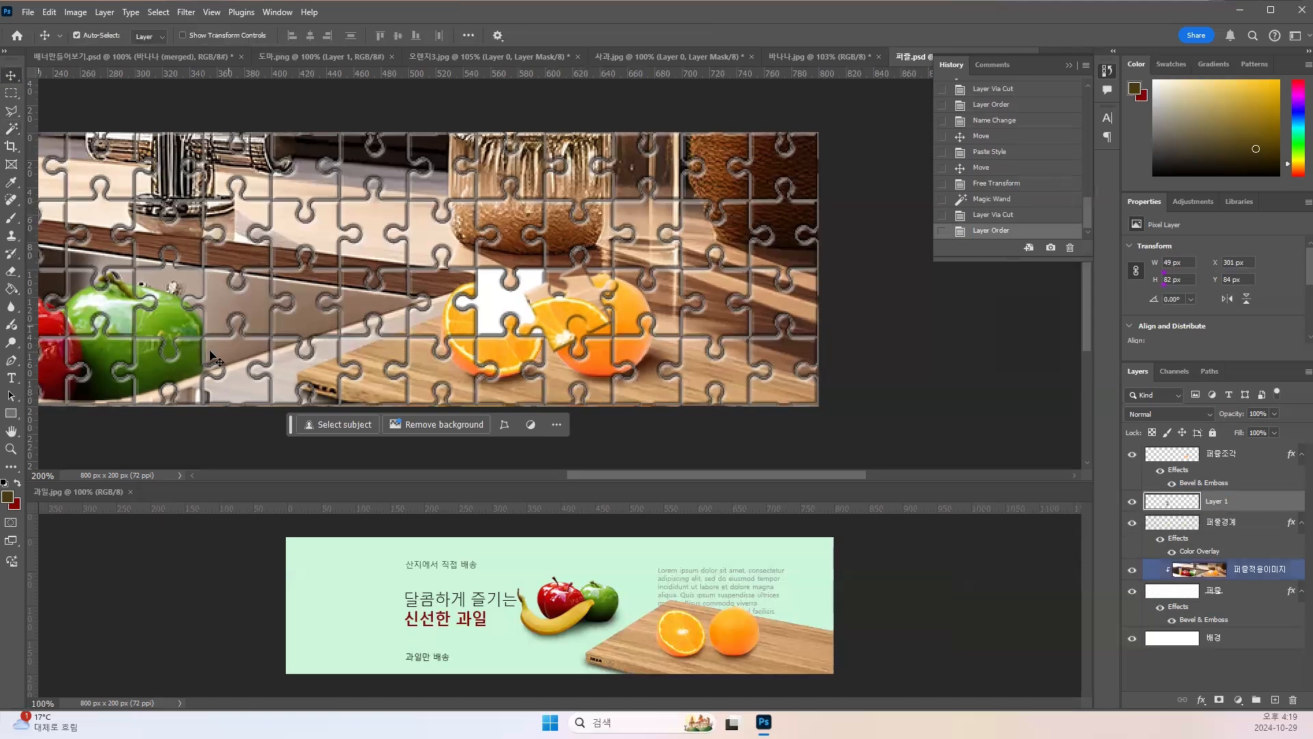
drag(171, 322, 228, 326)
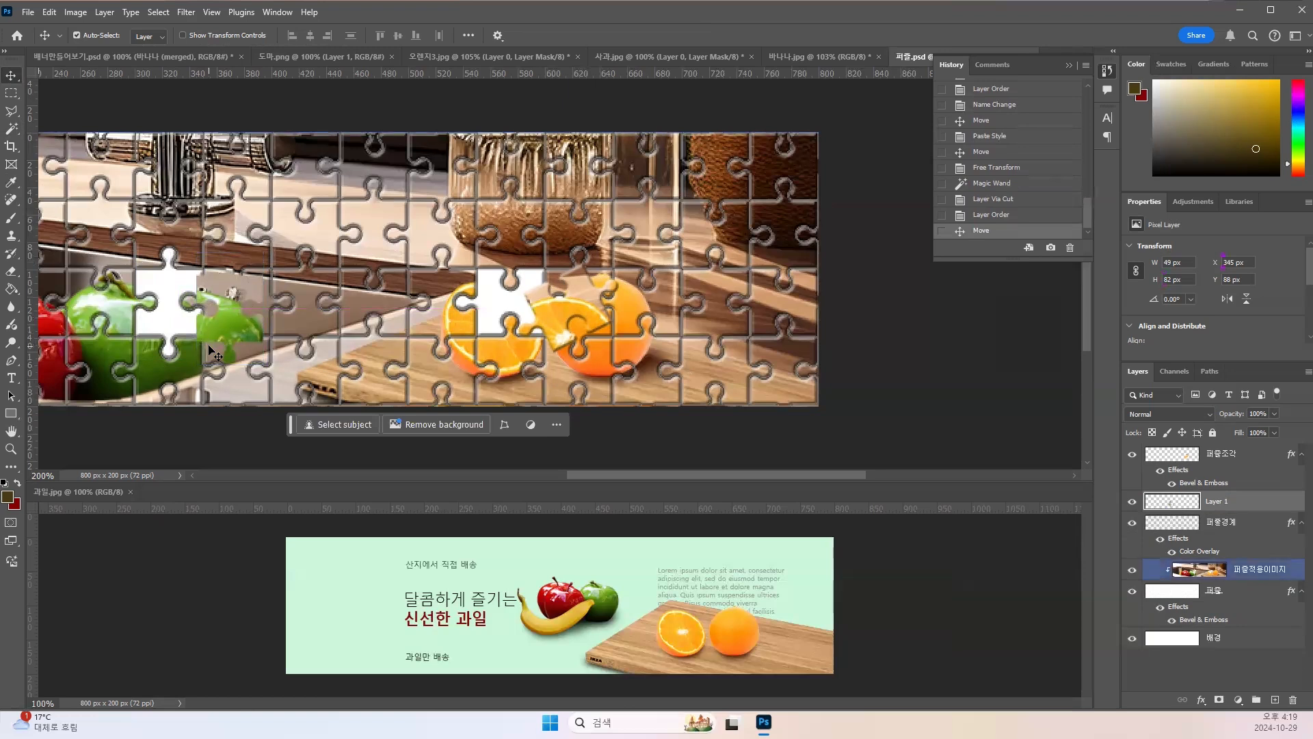
Step: Copy the 퍼즐 layer's Bevel & Emboss style and paste it onto the cut apple piece's layer, Layer 1
click(1186, 521)
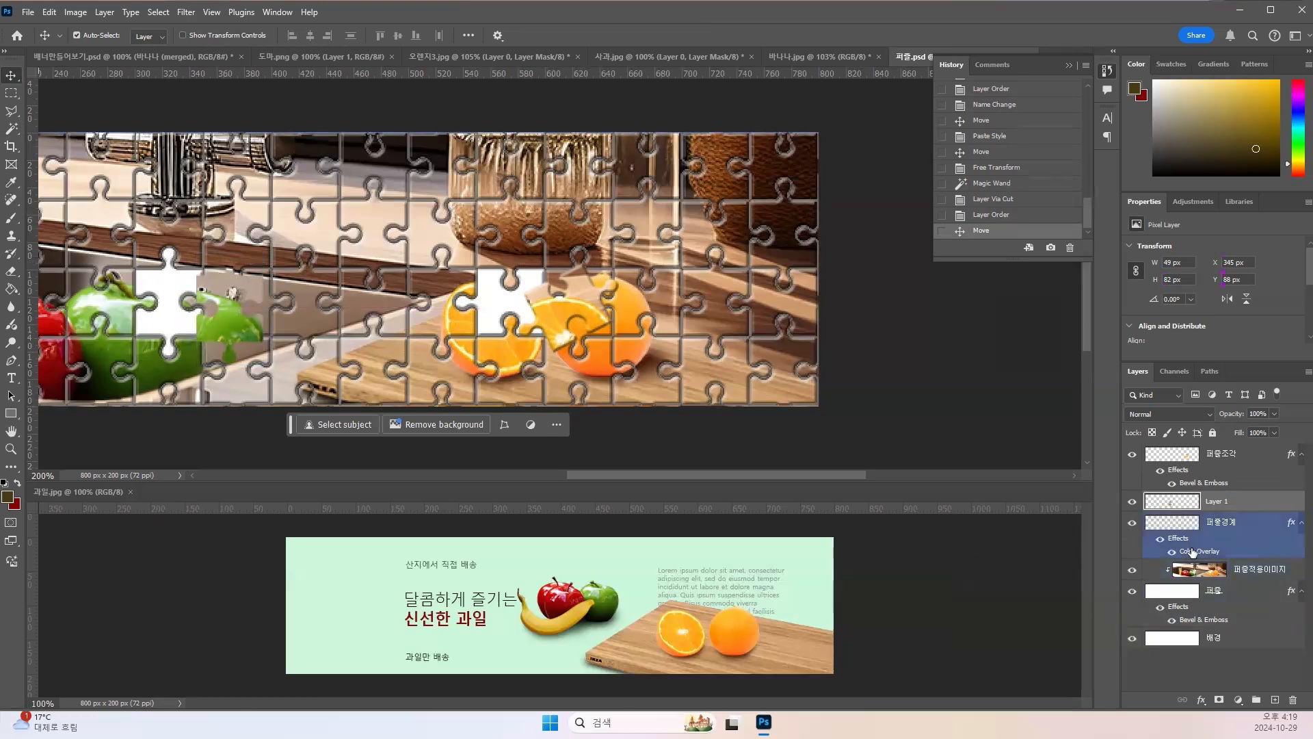
click(1196, 607)
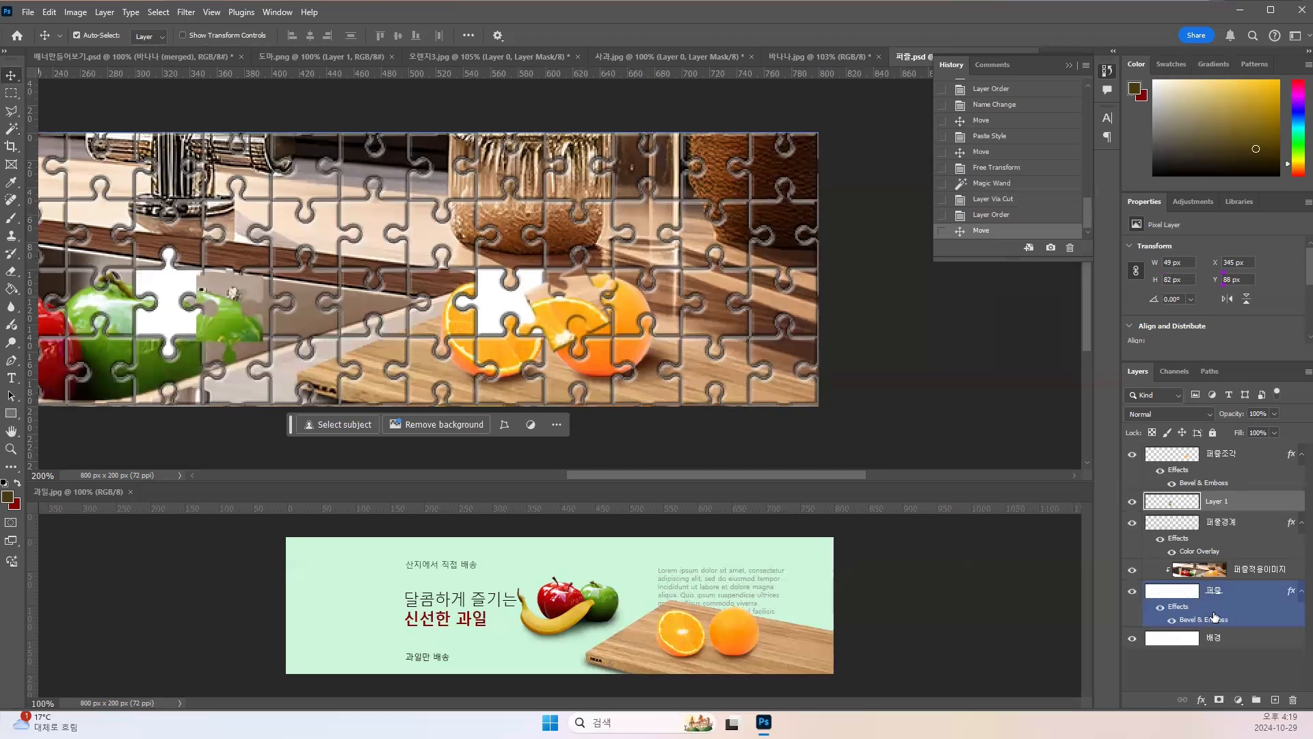
right_click(1226, 599)
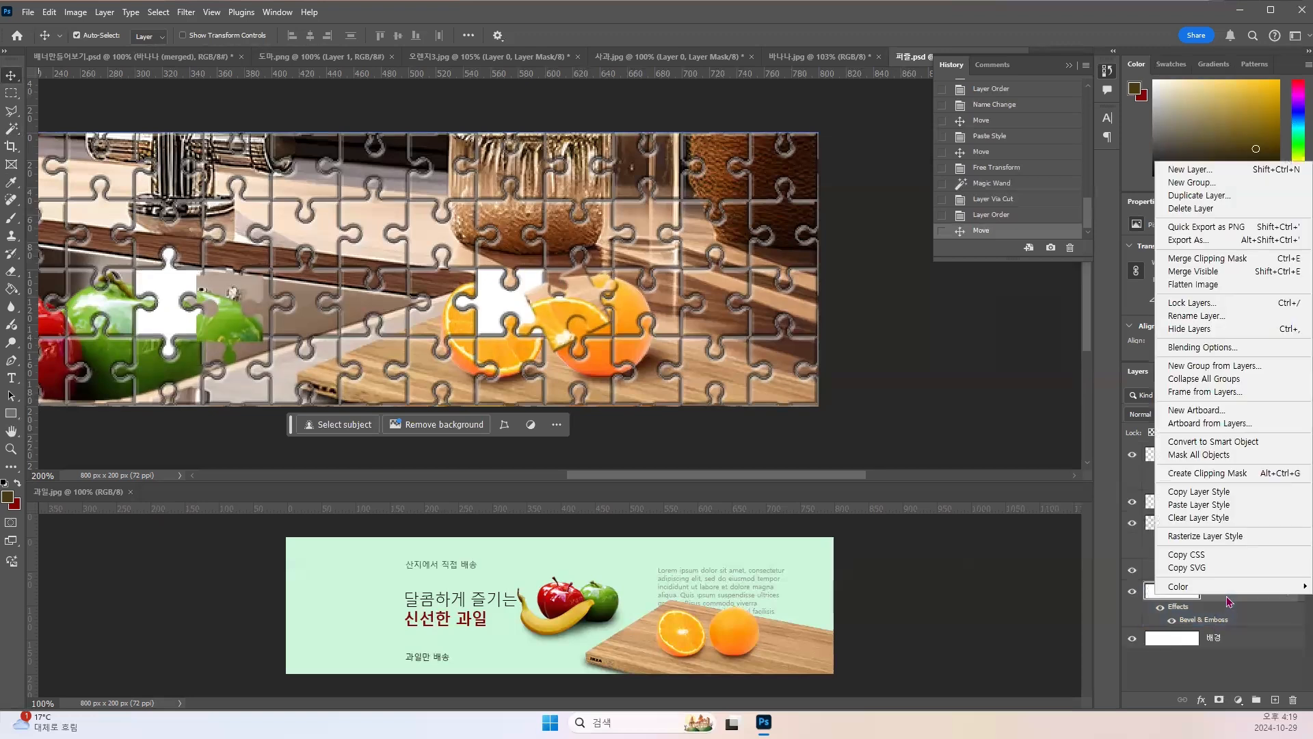
click(1208, 493)
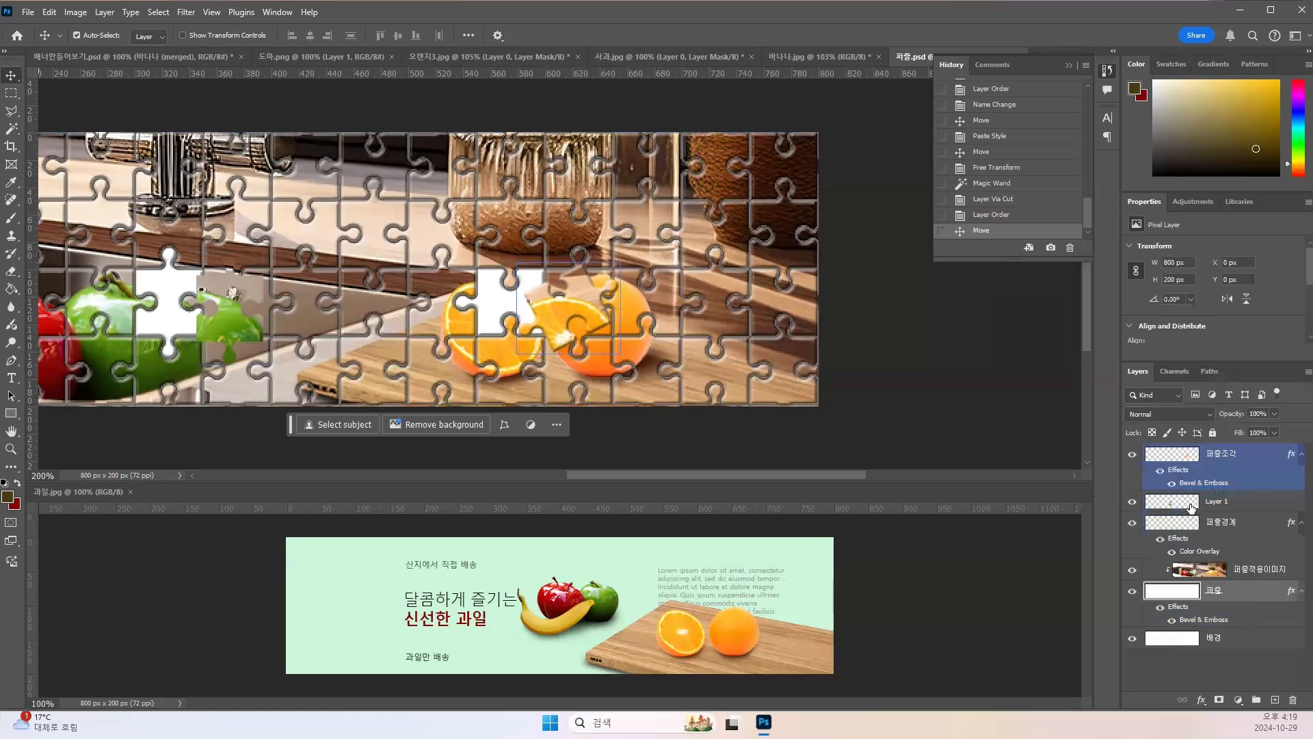
click(1191, 507)
right_click(1190, 505)
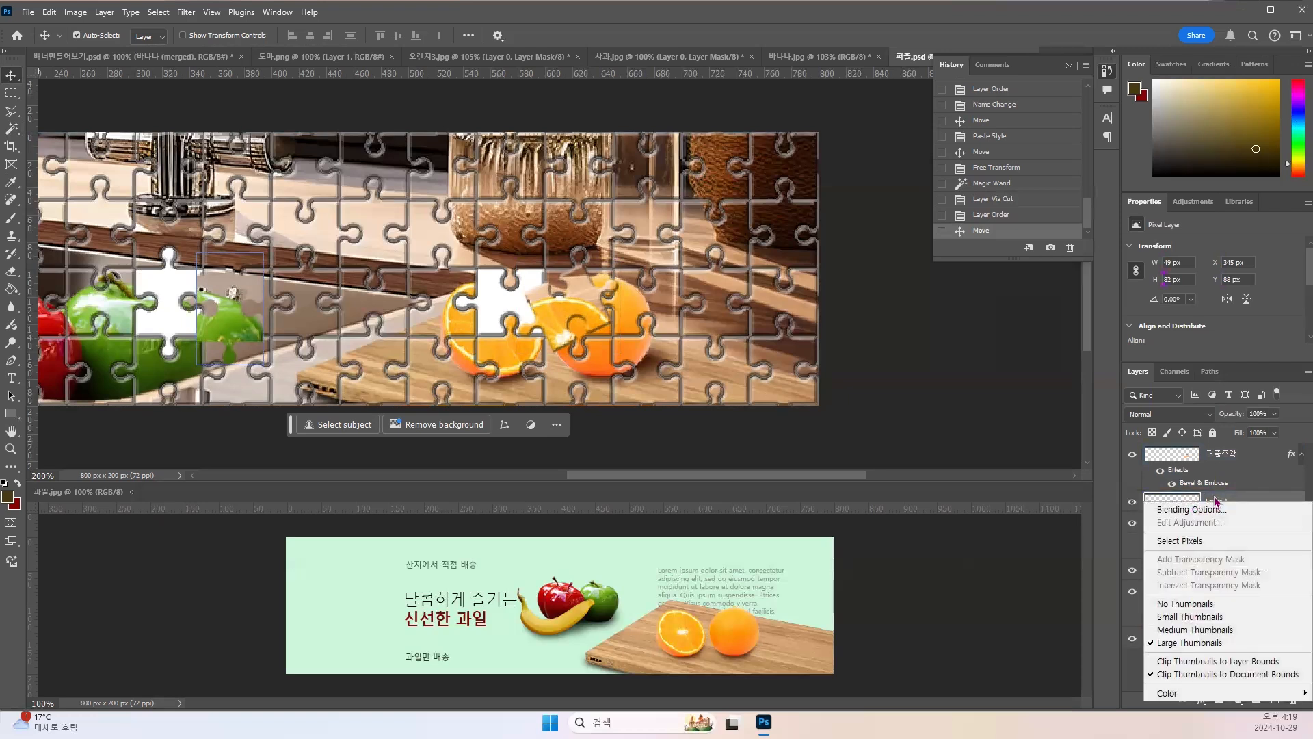
click(1215, 500)
right_click(1217, 500)
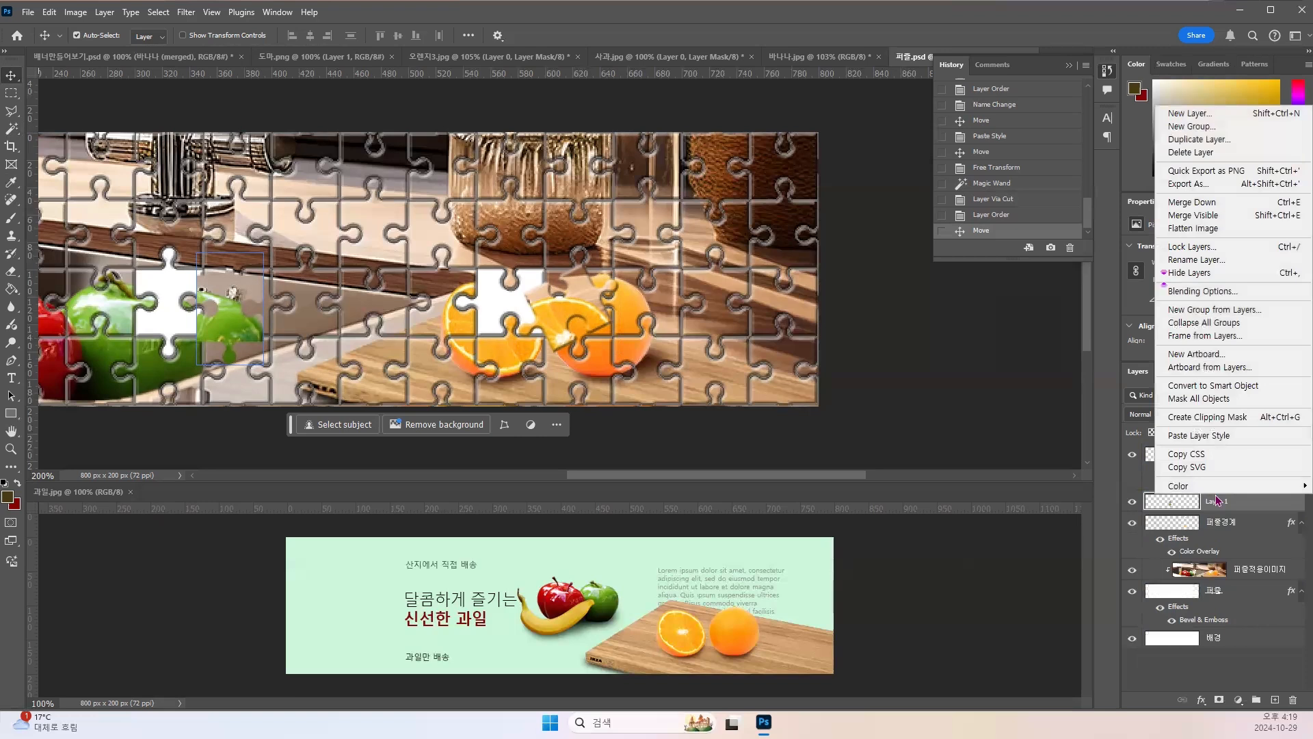
click(1221, 434)
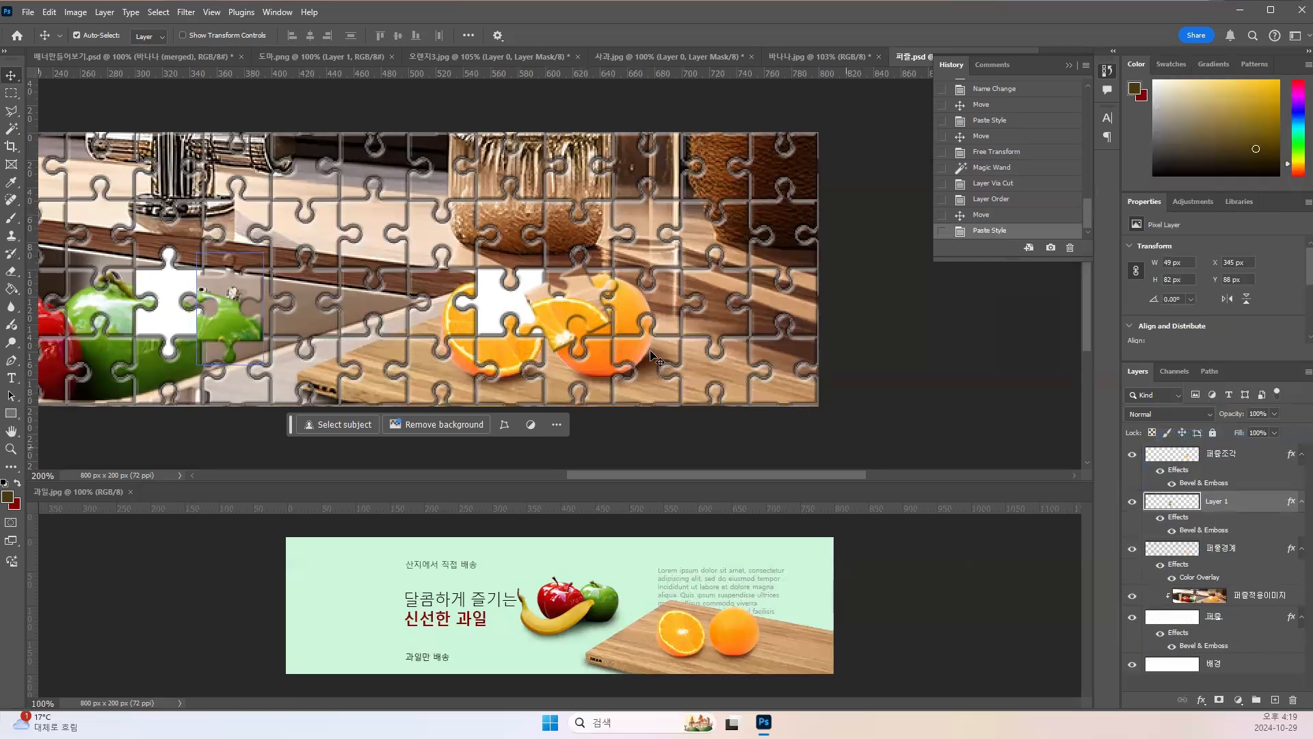
Step: Rotate the apple piece clockwise by about 54° with Free Transform
key(ctrl+t)
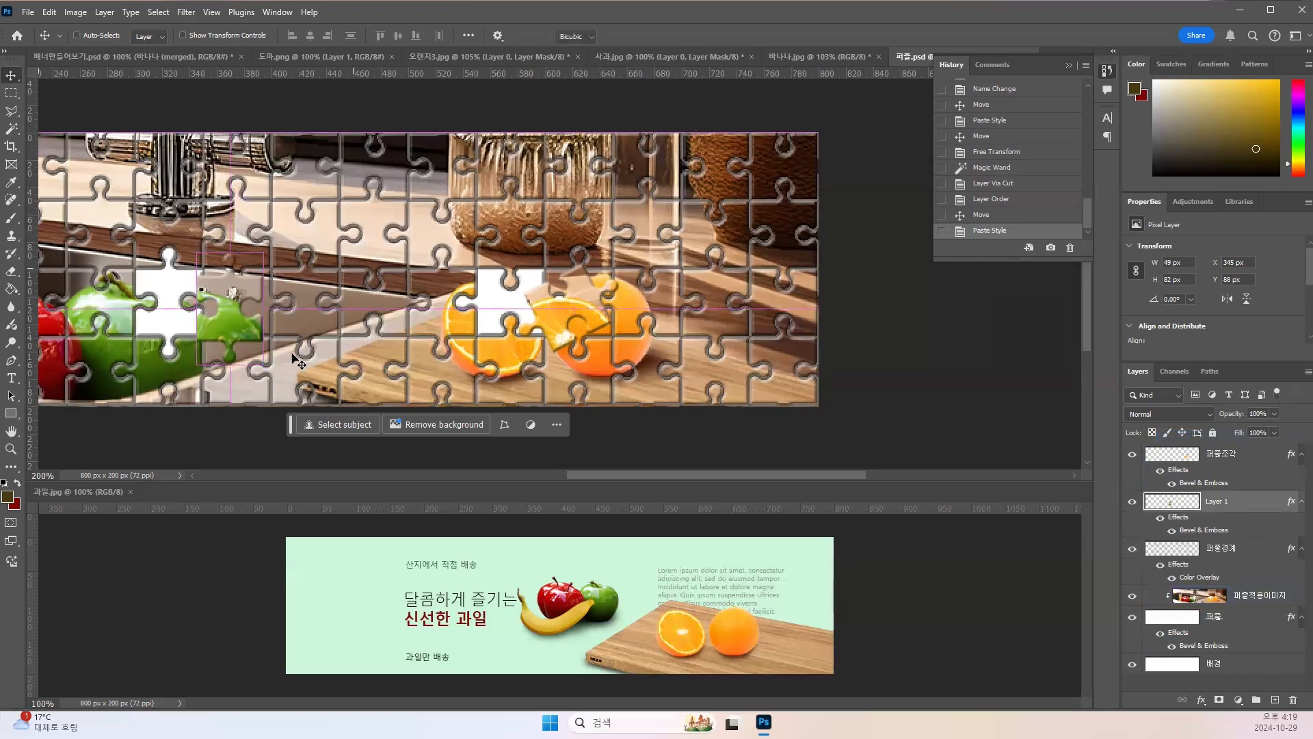
drag(298, 360, 233, 375)
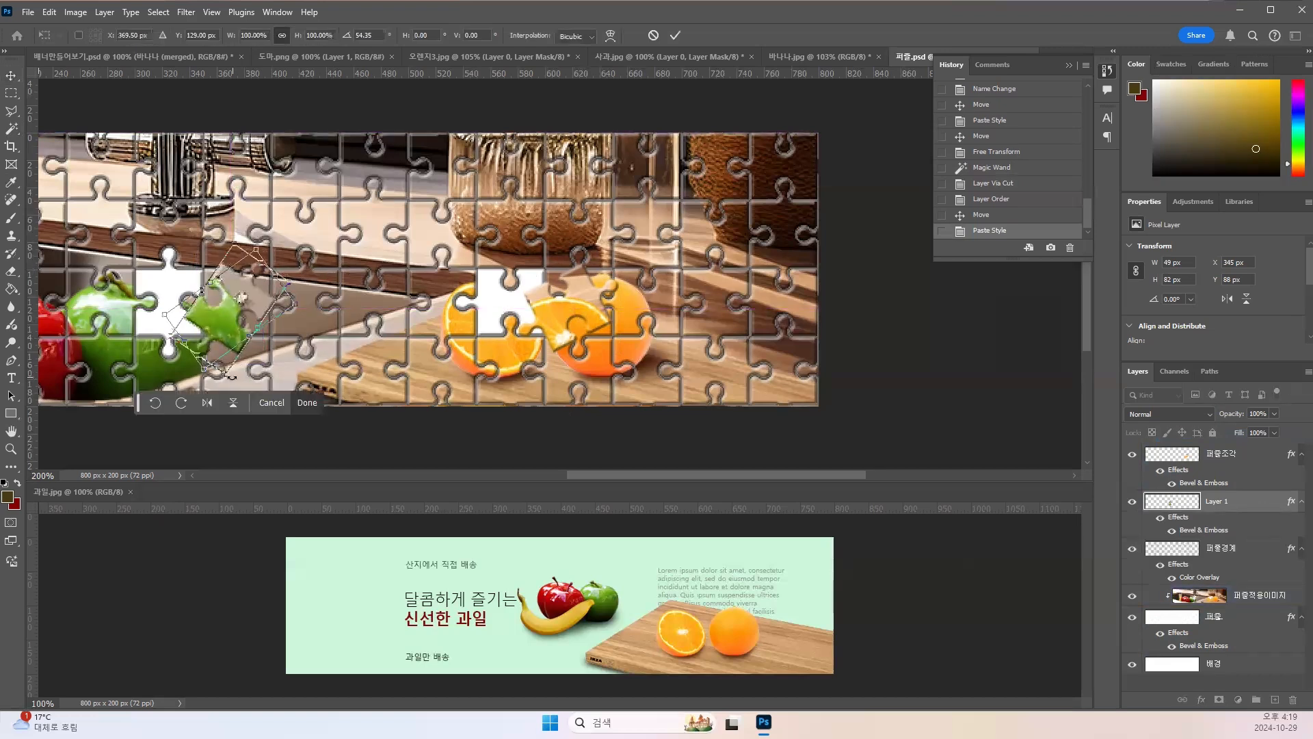
key(Return)
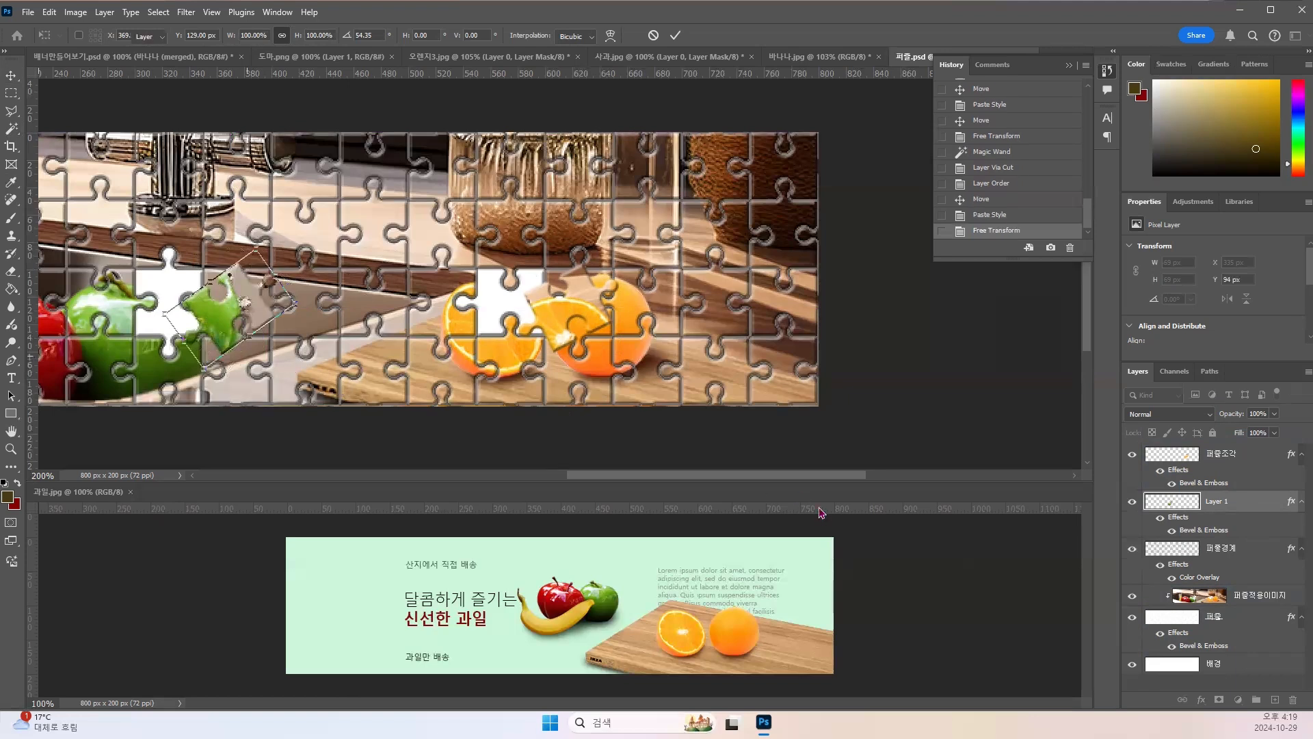
Step: Rename the apple piece's layer as 퍼즐조각2
double_click(1222, 503)
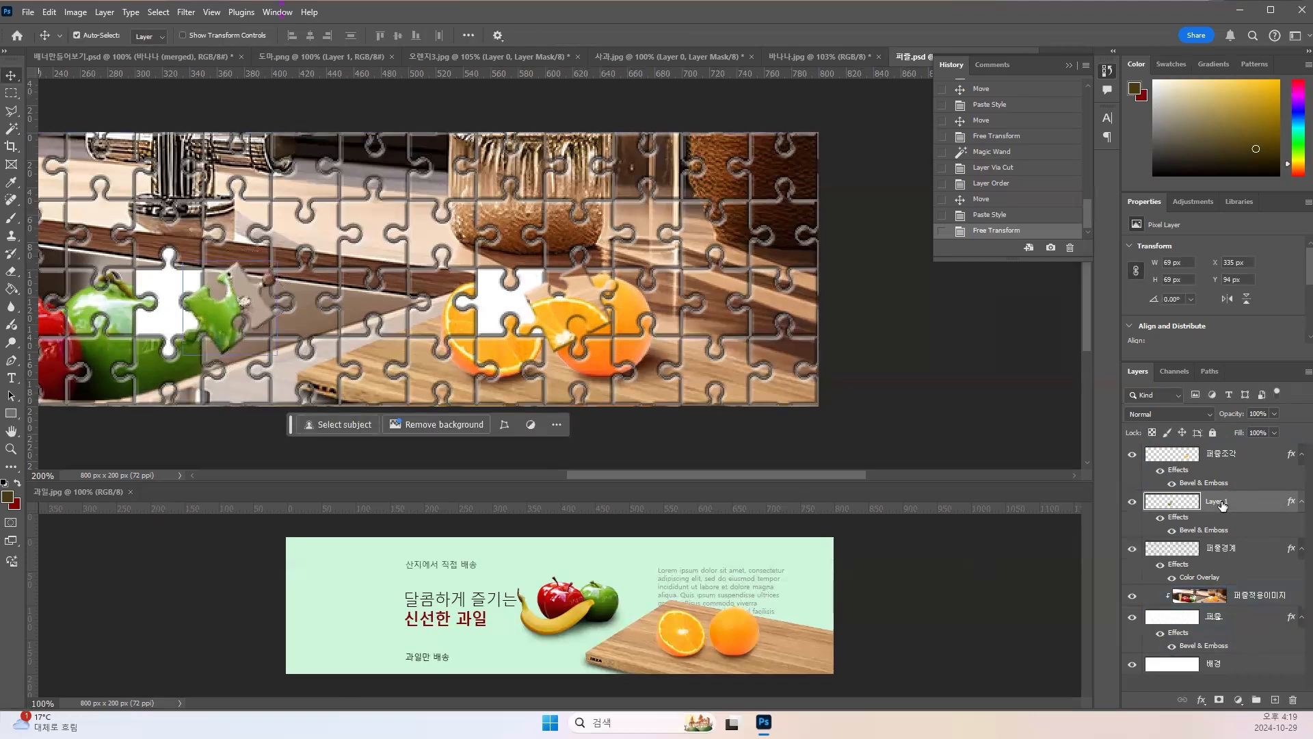
text(ㅍ즐)
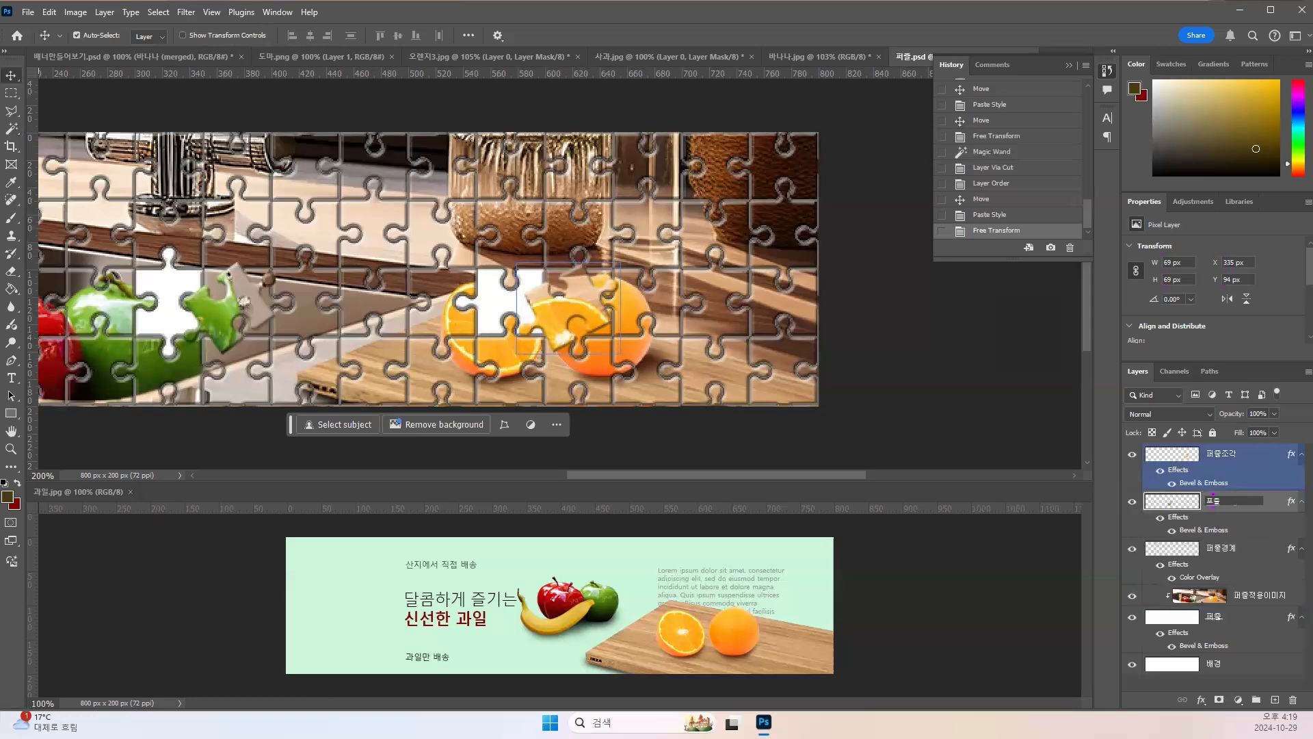
text(조각2)
key(Return)
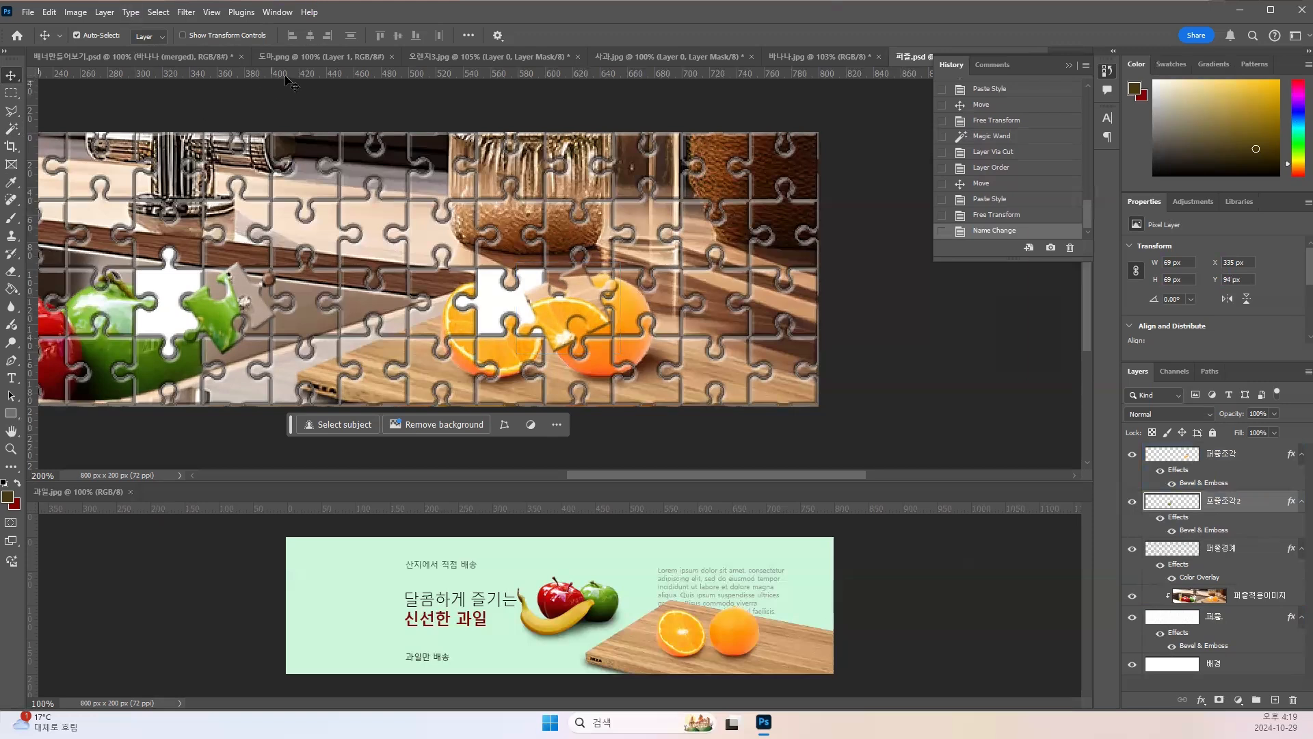
Step: Save the puzzle document in the chapter3 folder as a Photoshop file named 퍼즐 베너
click(27, 12)
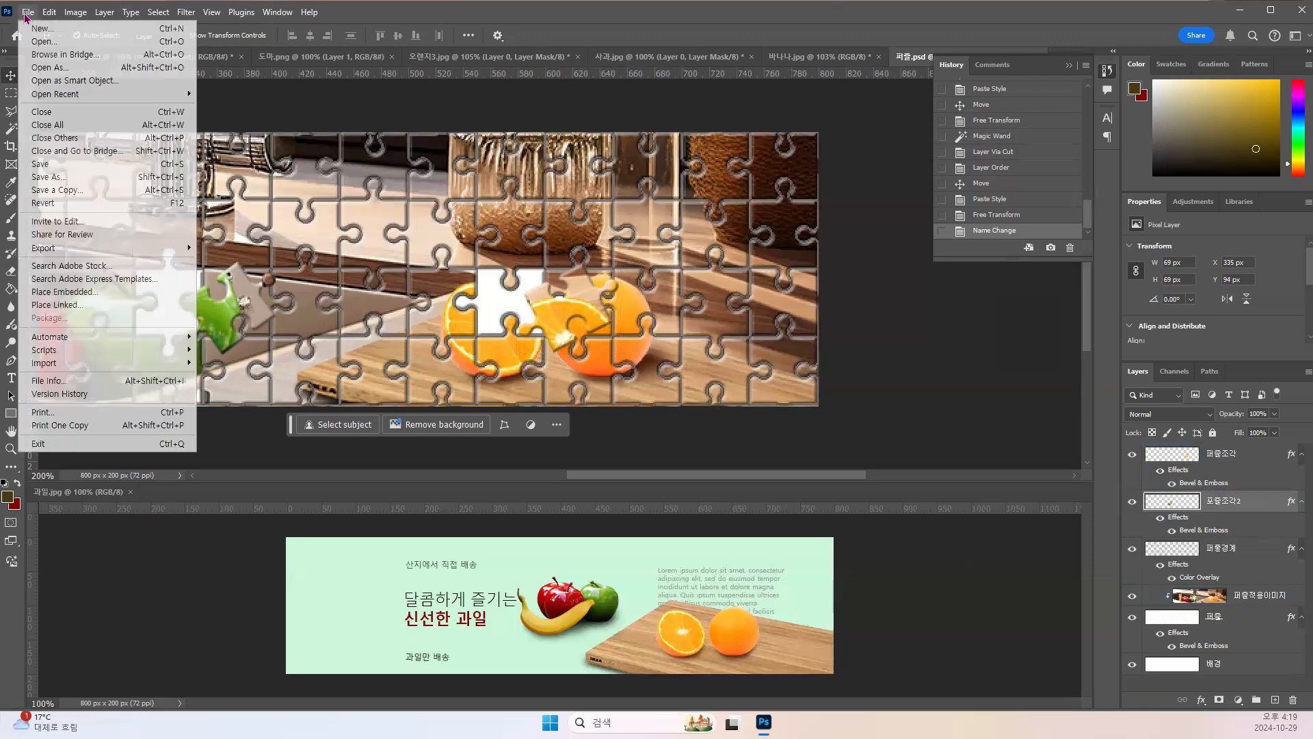
click(59, 180)
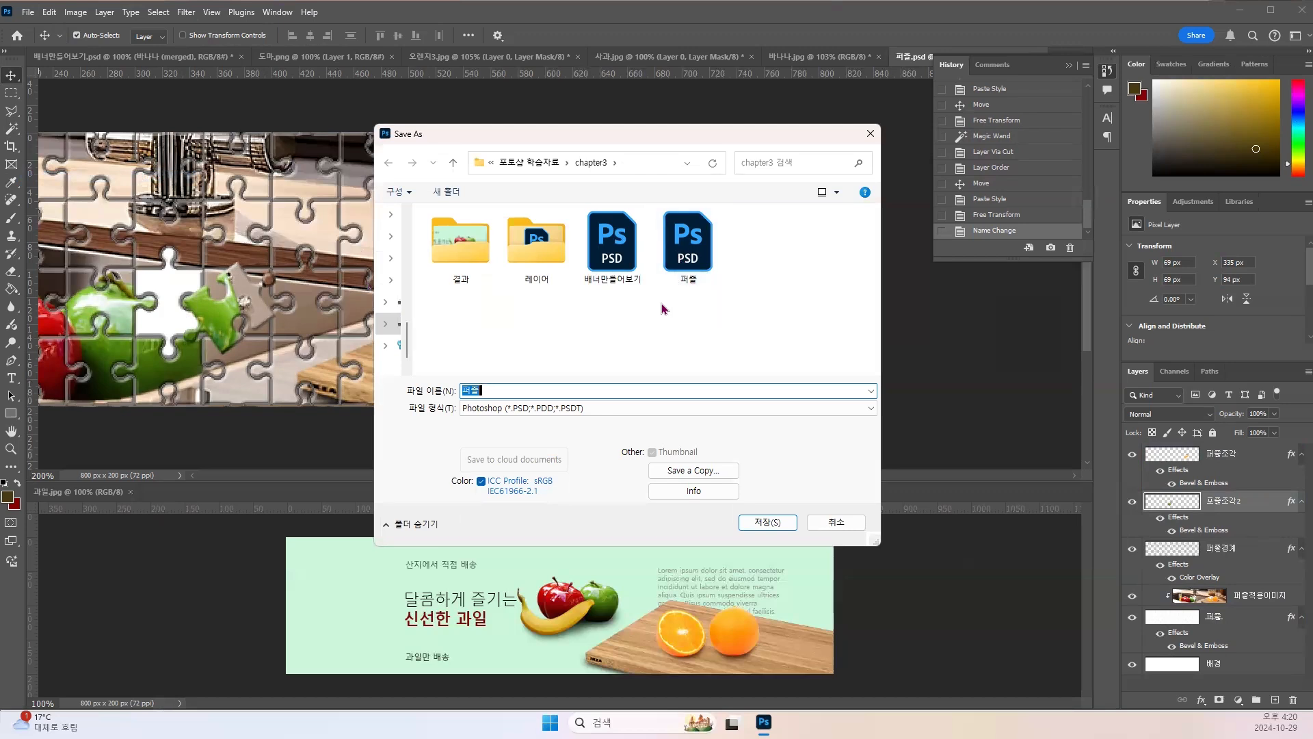
click(488, 389)
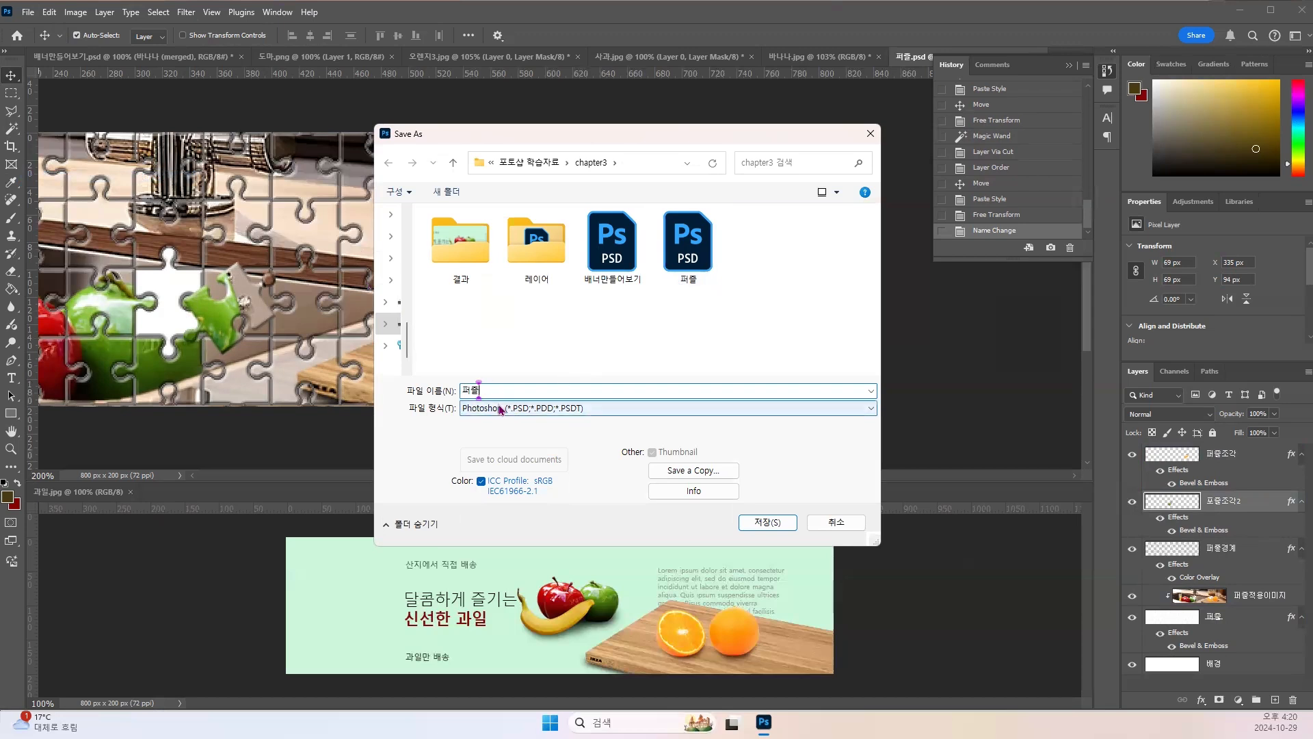
text(배너)
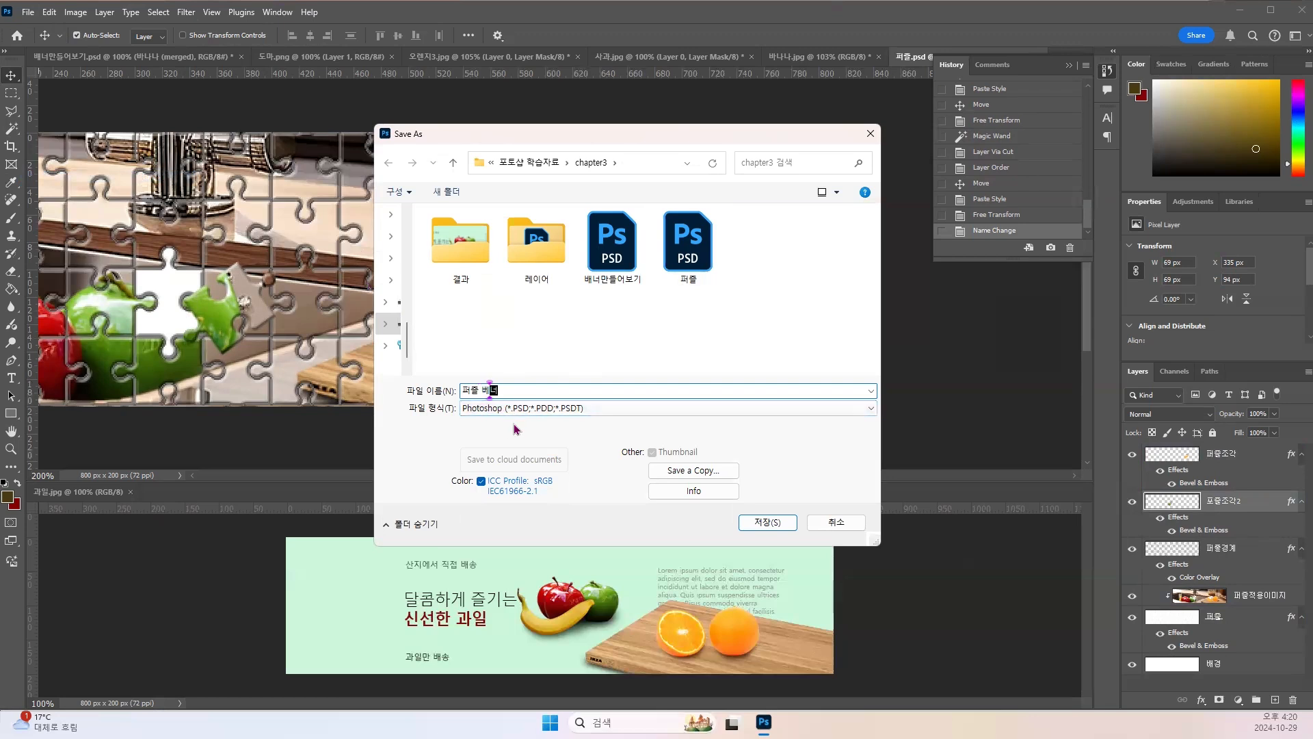
click(755, 524)
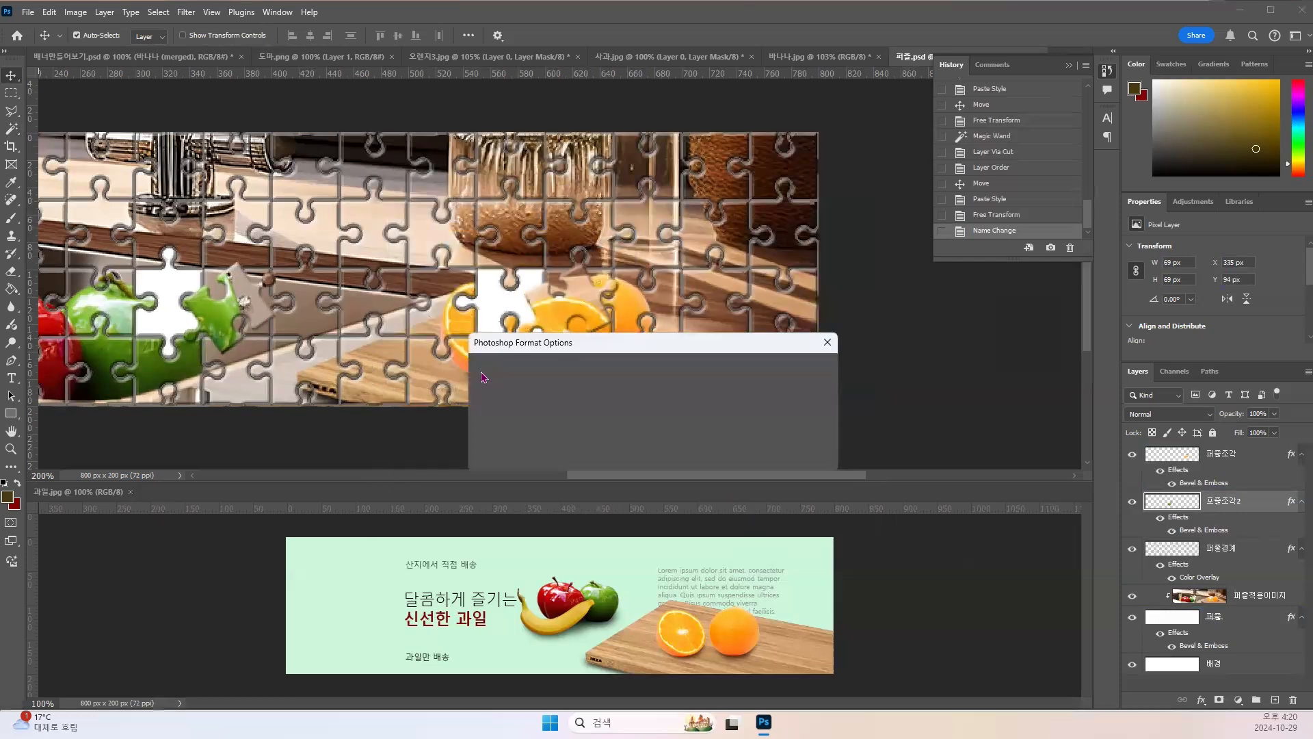
click(804, 370)
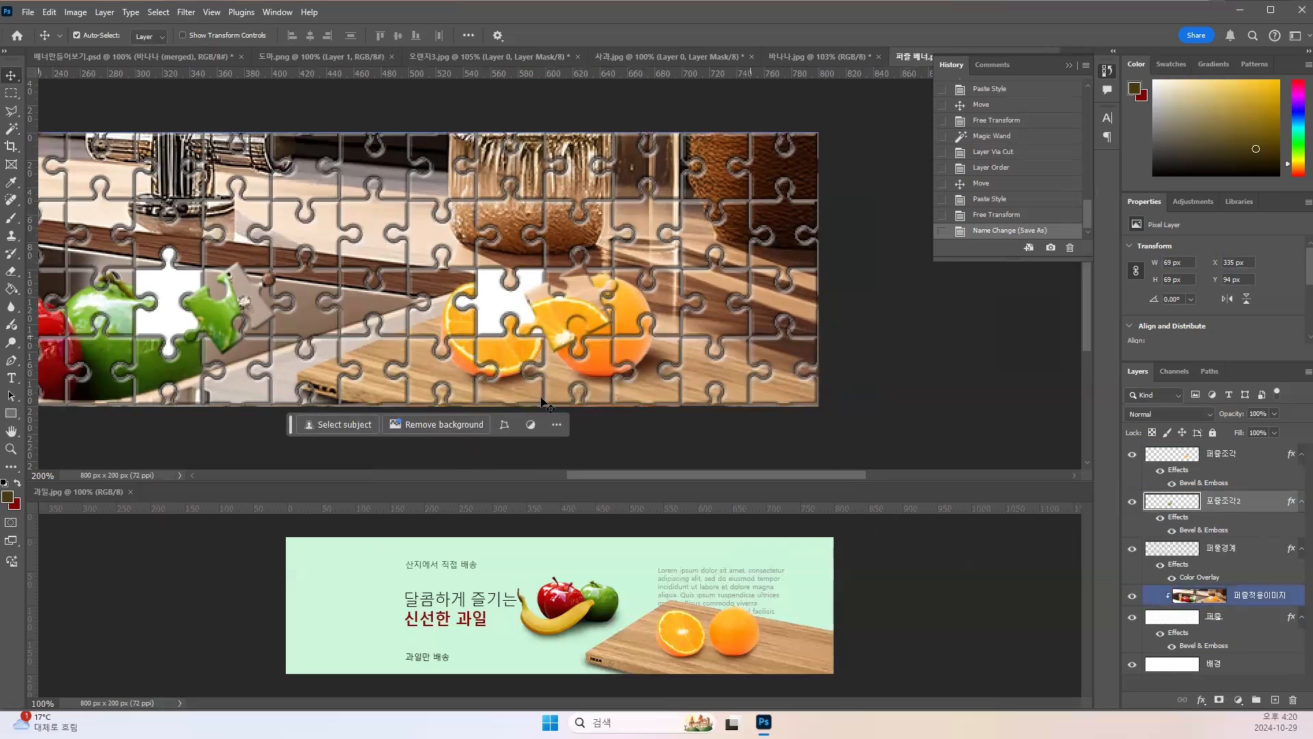
click(504, 240)
click(510, 241)
click(28, 13)
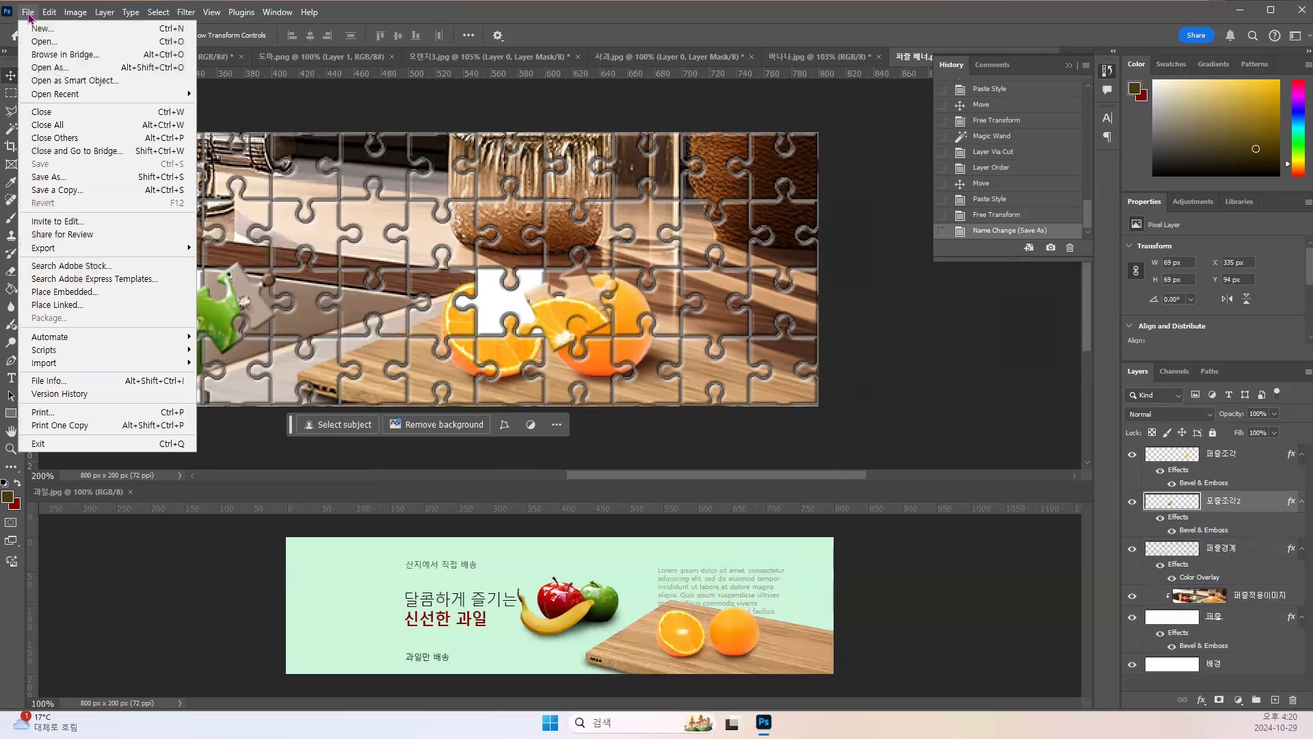
mouse_move(67, 252)
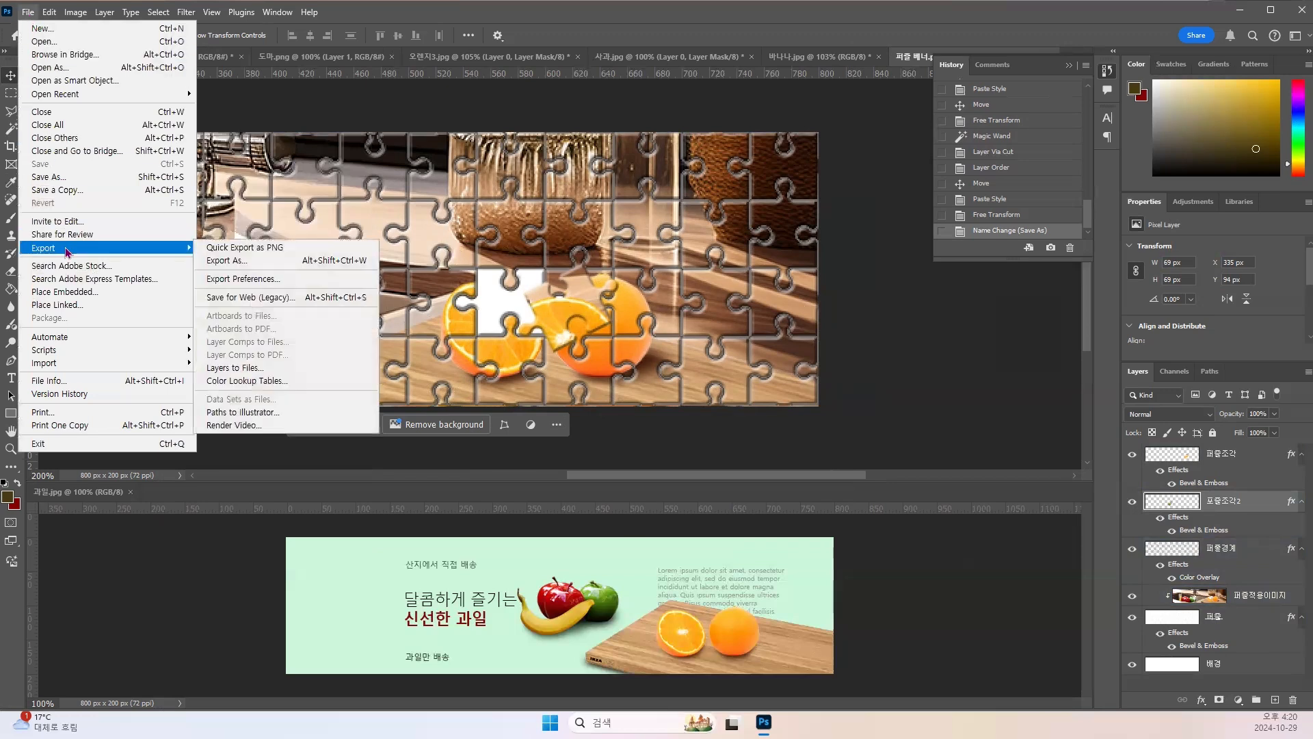
click(235, 262)
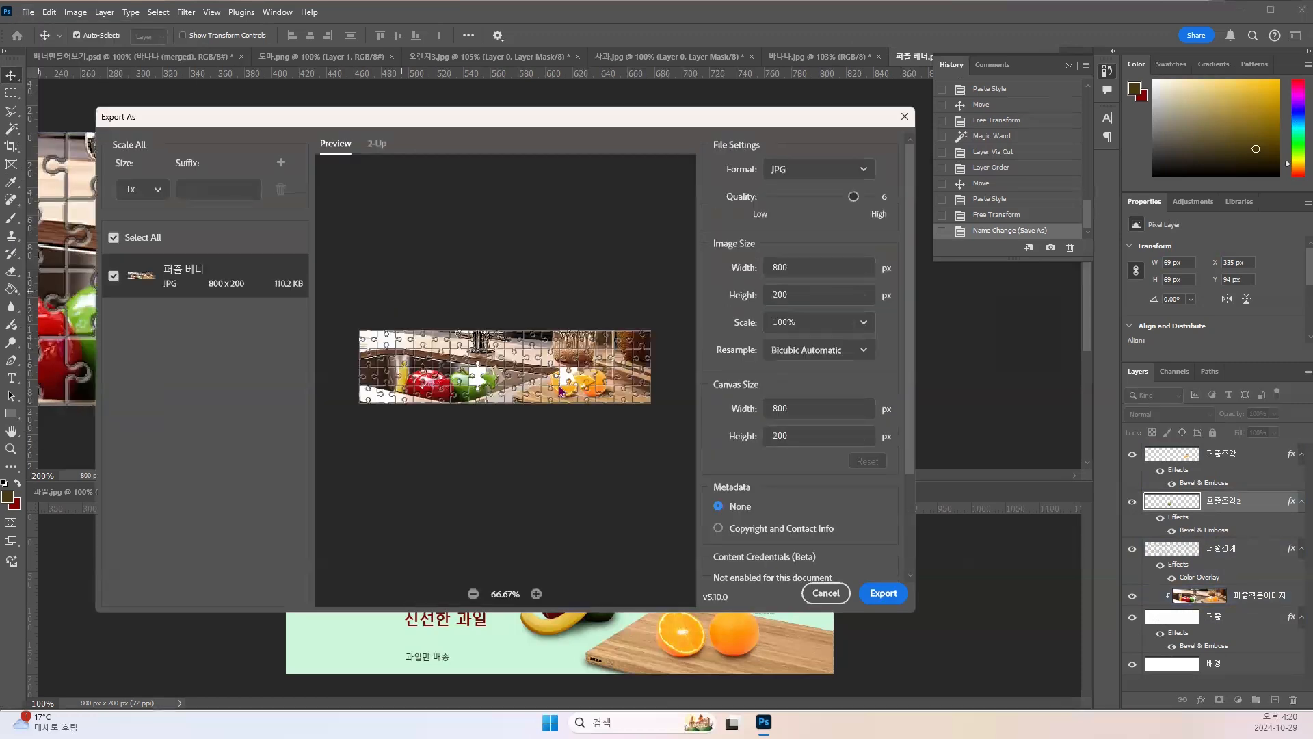
click(883, 593)
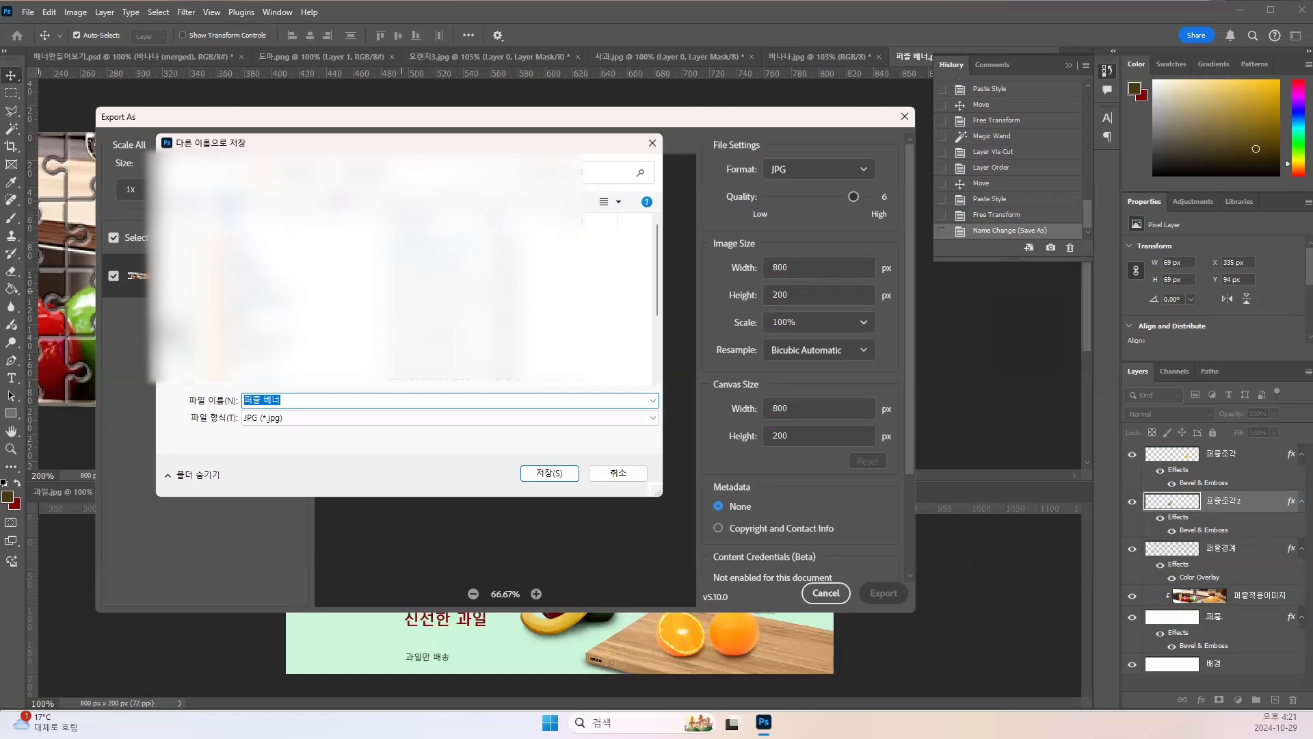
click(605, 475)
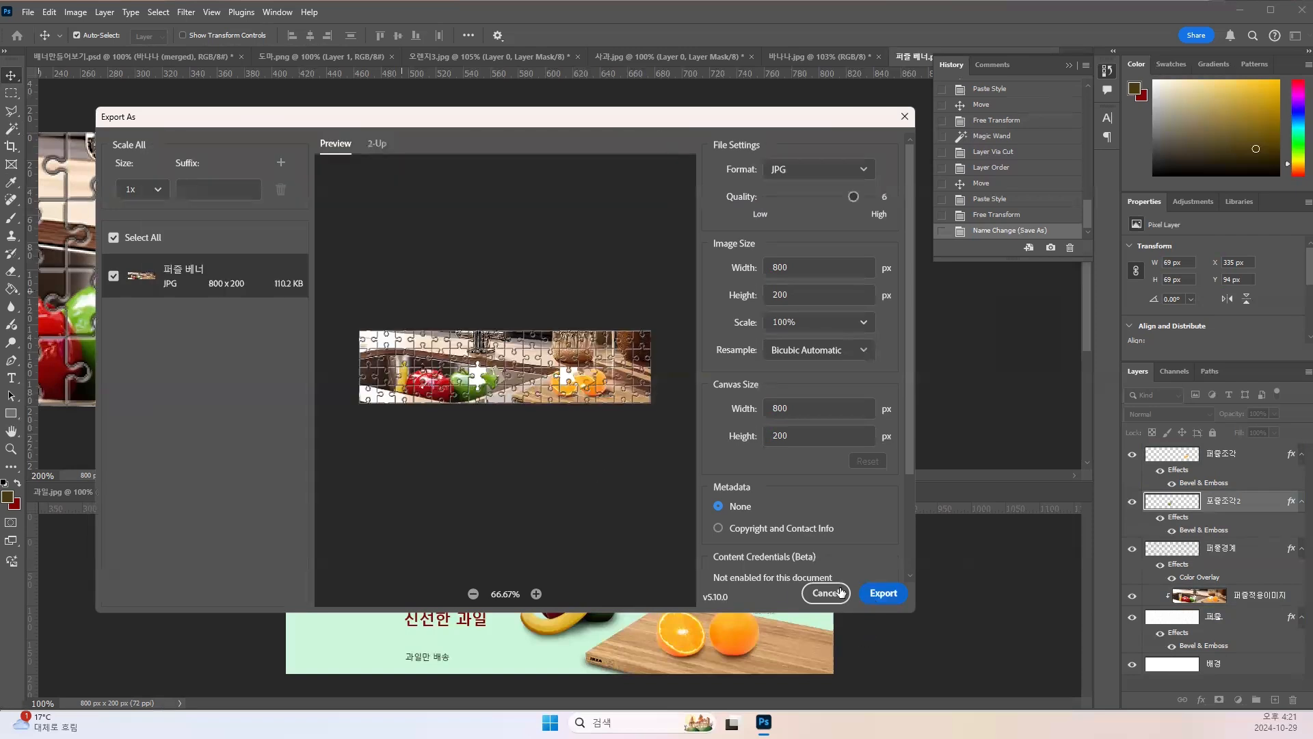
click(836, 593)
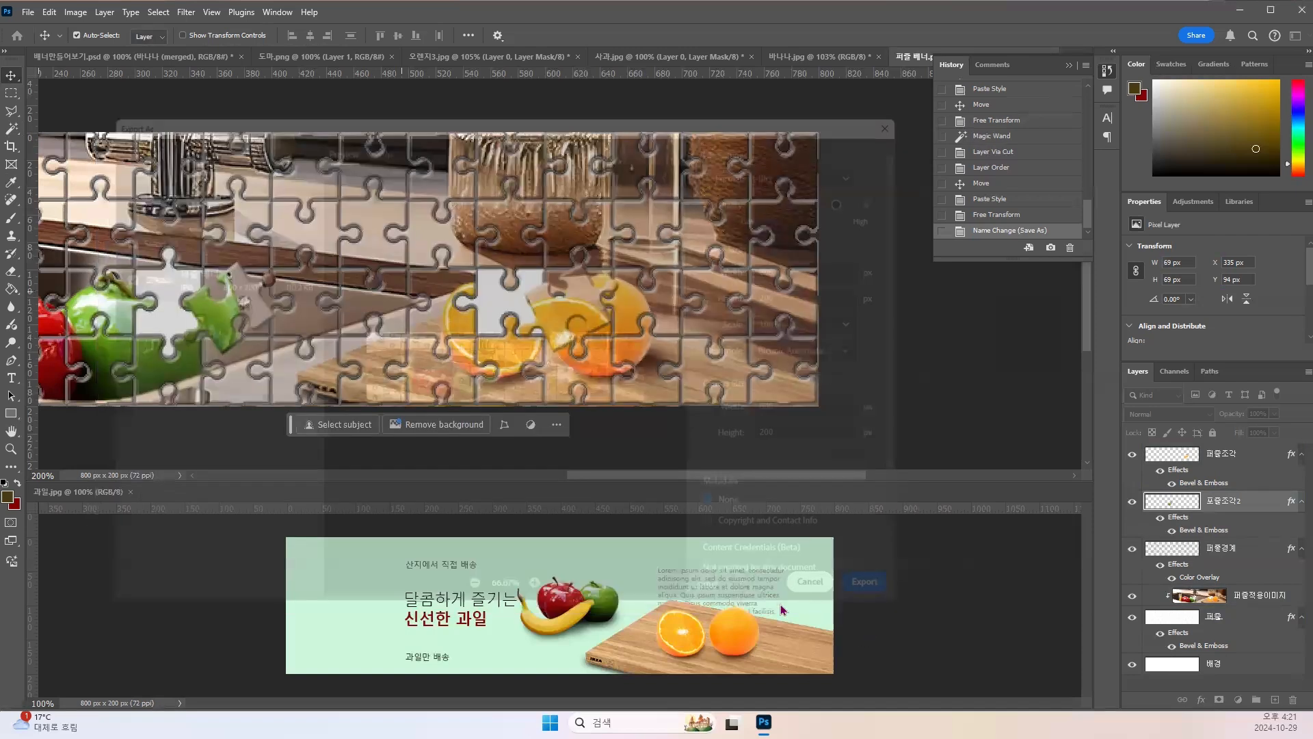